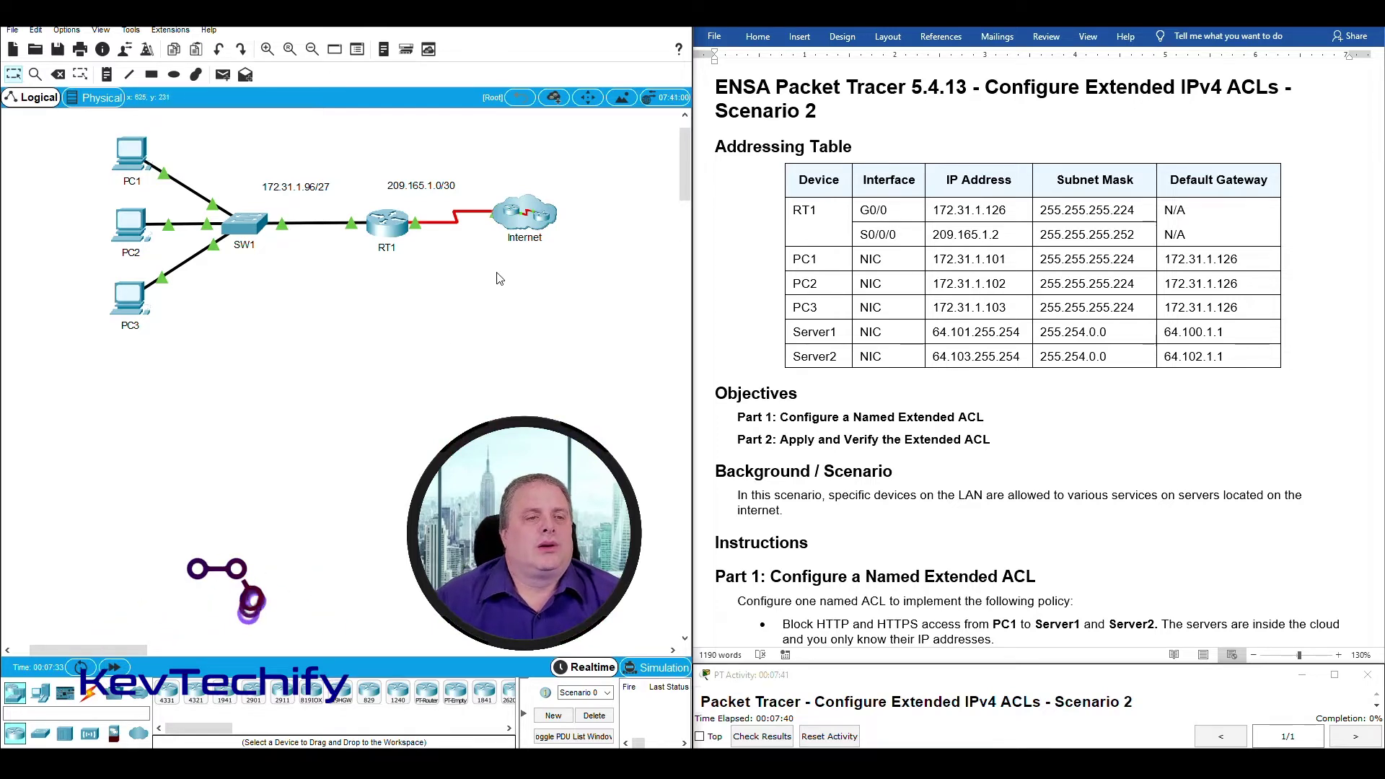
Highlight RT1, SW1, the PCs and the Internet cloud on the topology to explain the network.
left_click_drag(433, 286, 343, 176)
left_click_drag(302, 316, 216, 175)
left_click_drag(86, 127, 215, 416)
left_click(435, 290)
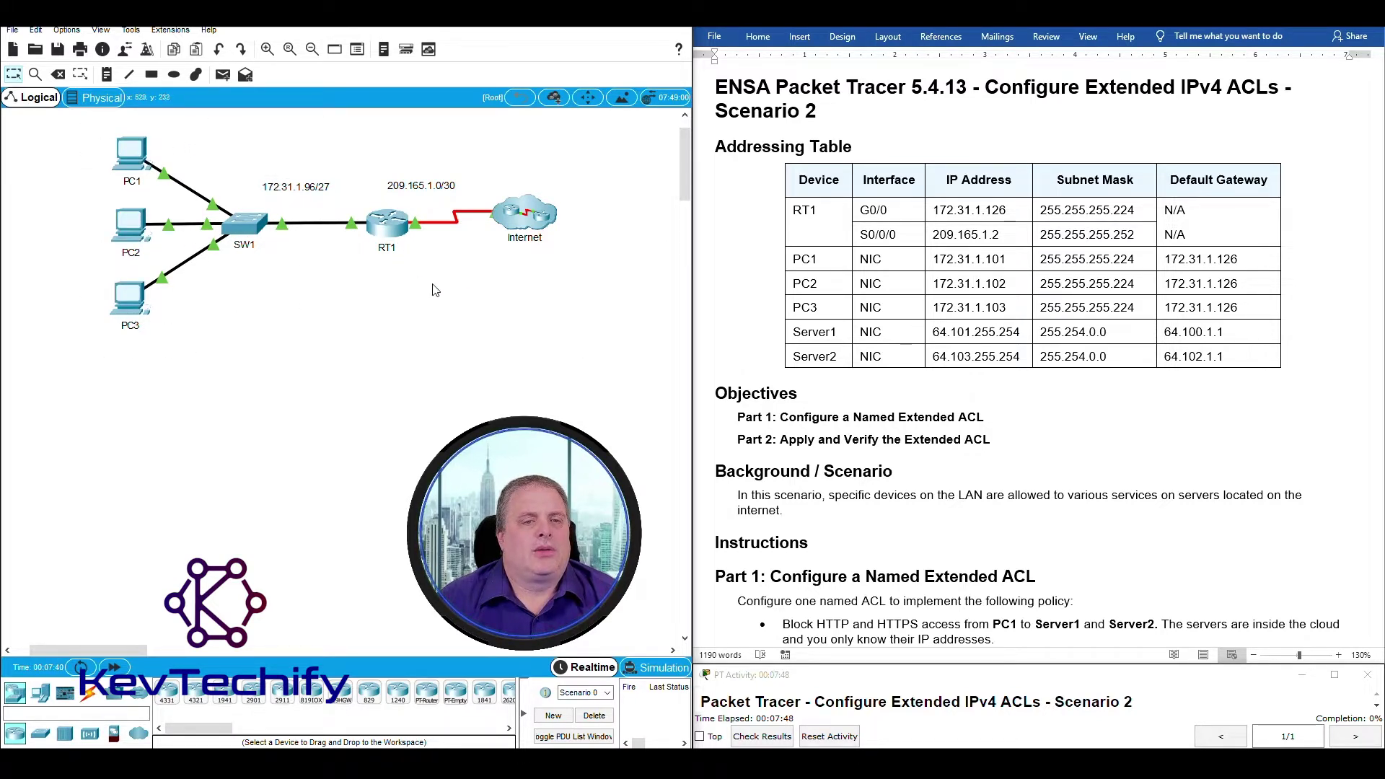
left_click_drag(431, 271, 592, 155)
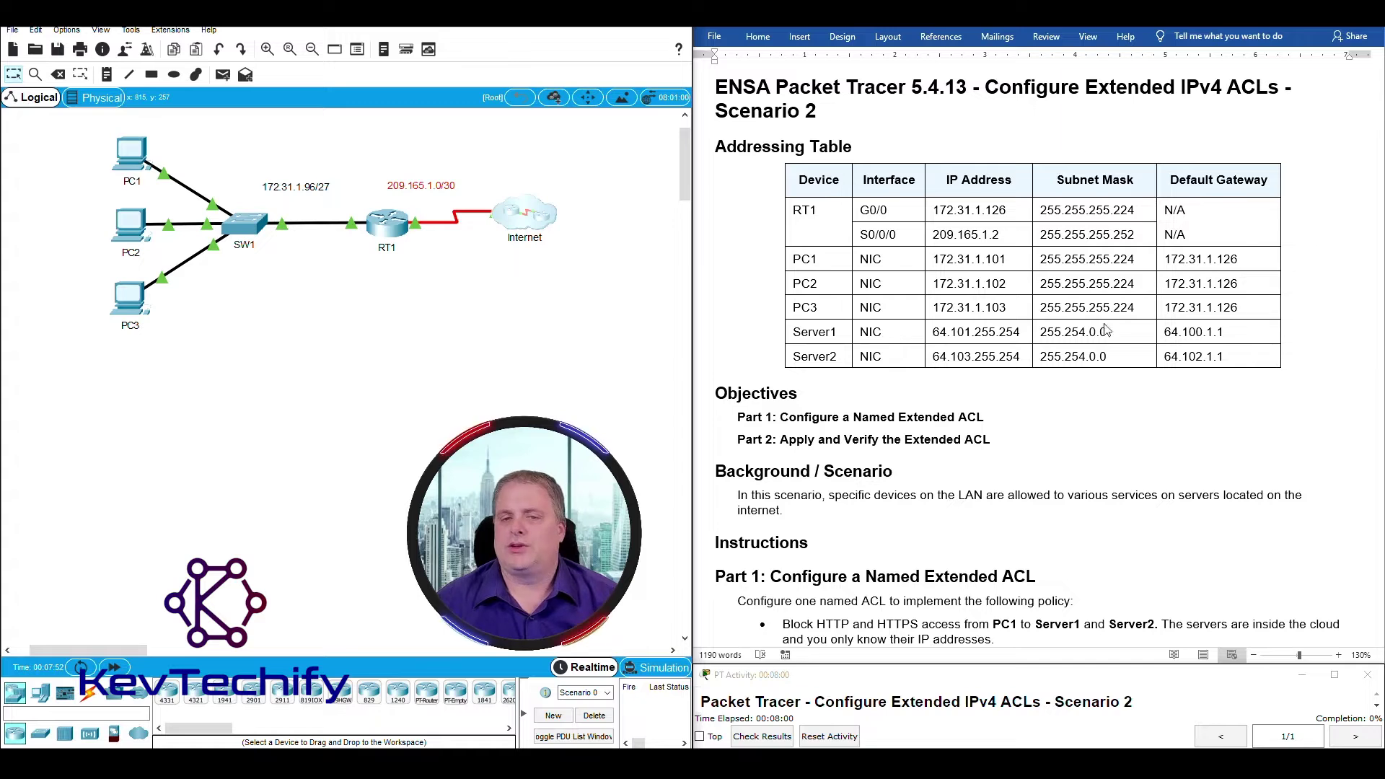
scroll(970, 298, "down", 5)
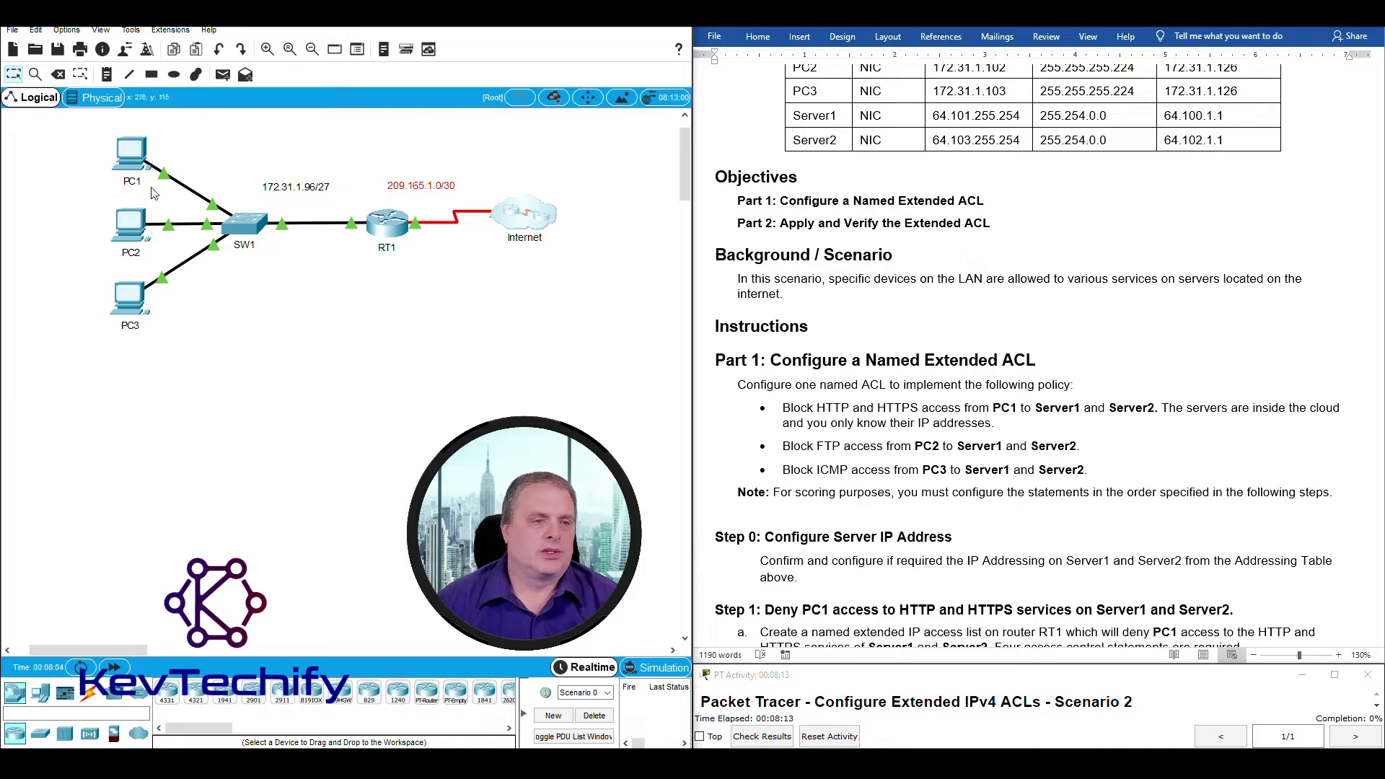
mouse_move(91, 136)
left_mouse_down()
mouse_move(154, 242)
mouse_move(176, 370)
mouse_move(120, 146)
mouse_move(186, 330)
mouse_move(121, 115)
mouse_move(102, 137)
left_mouse_up()
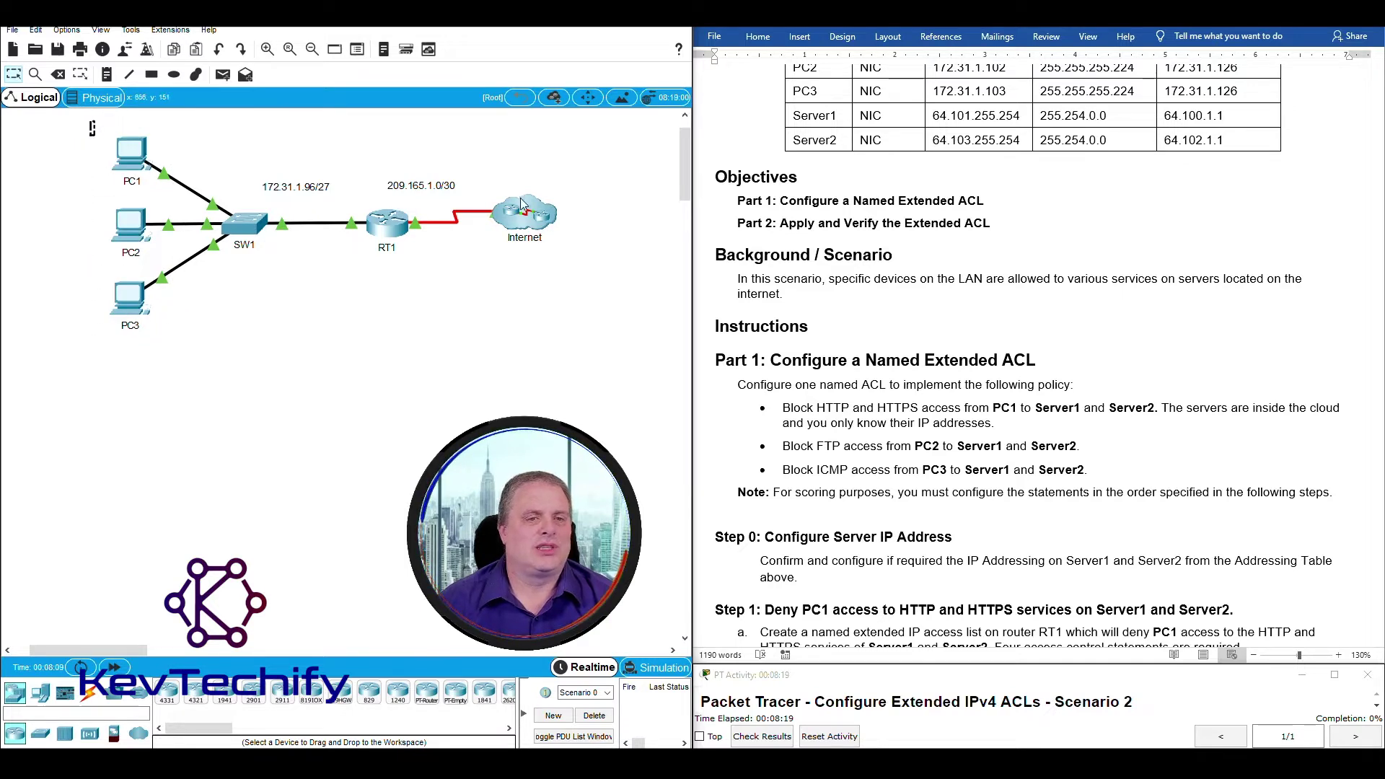
left_click_drag(492, 168, 570, 269)
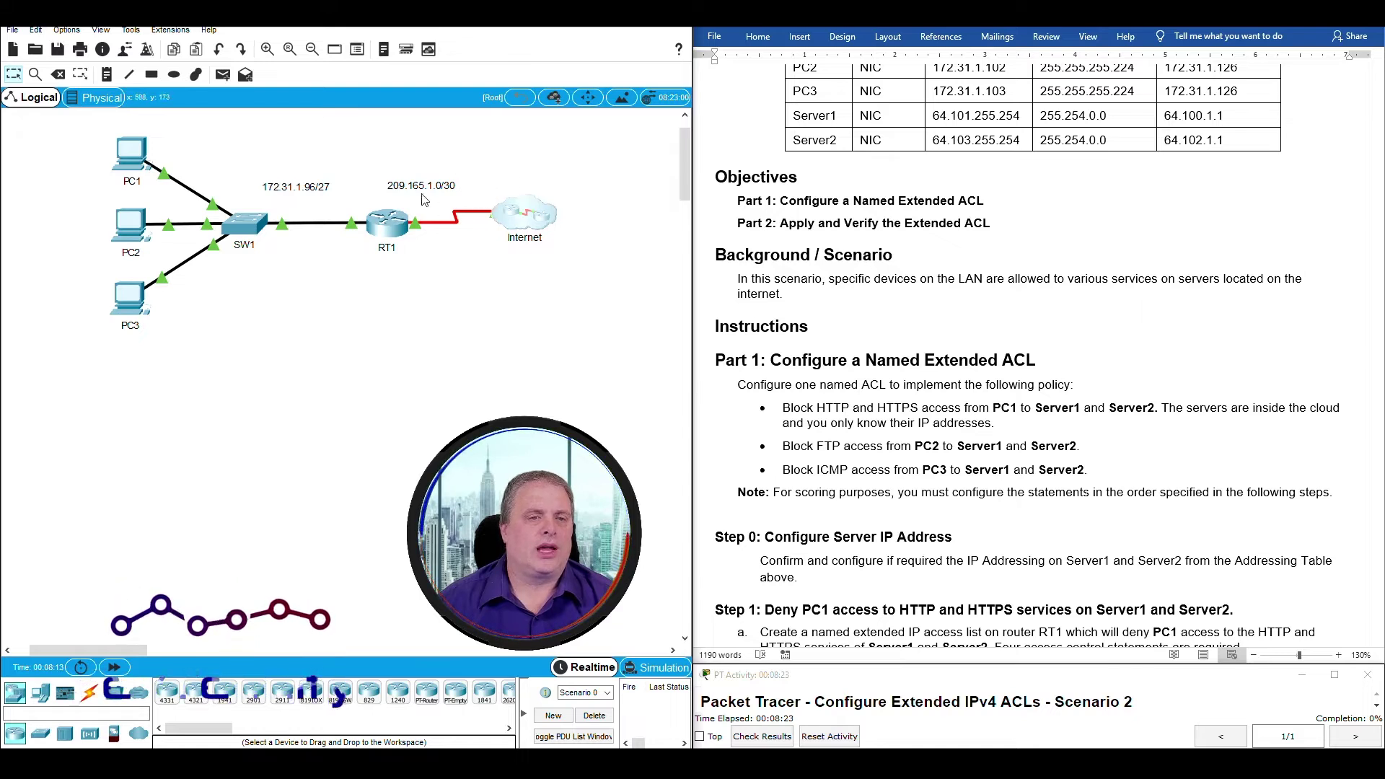
left_click_drag(315, 139, 444, 305)
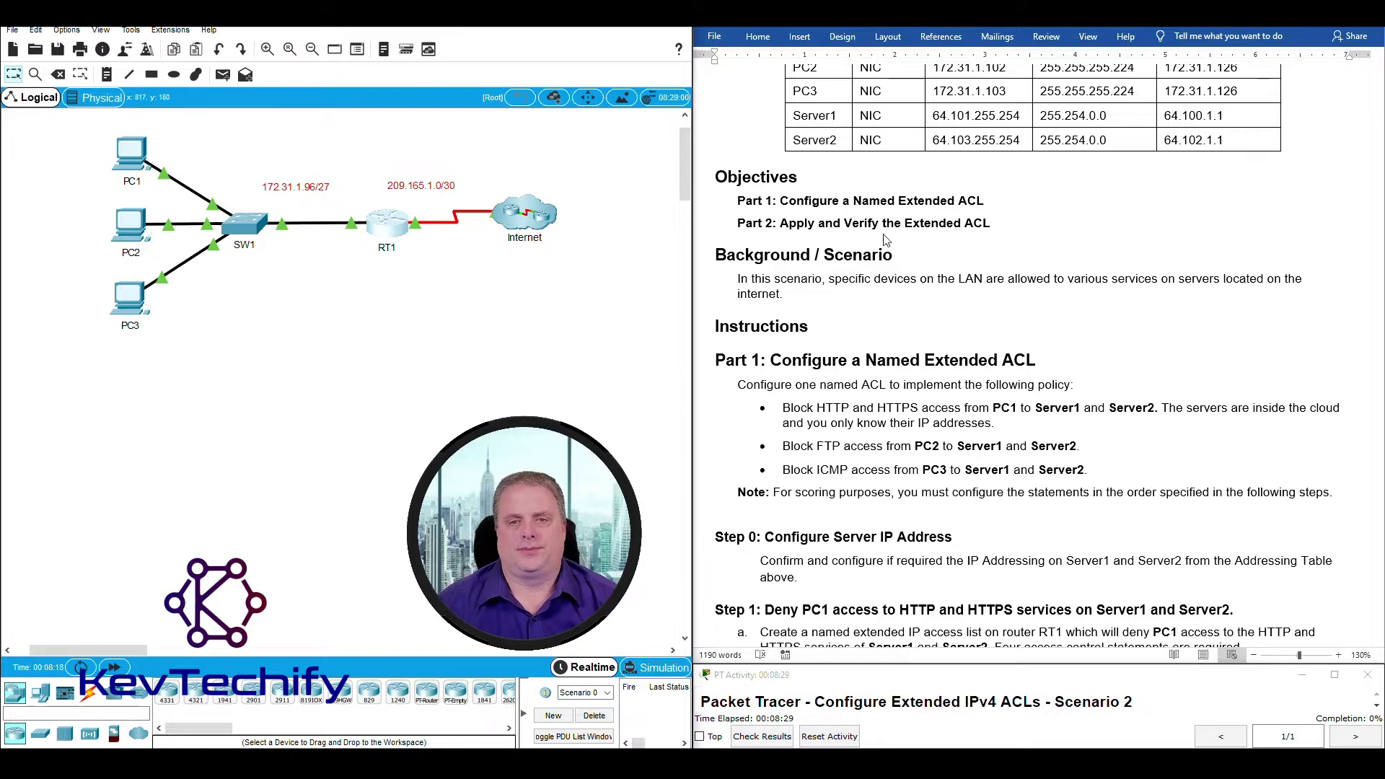
In the lab document, highlight the Named Extended ACL heading and the HTTP/HTTPS, FTP and ICMP blocking policies.
left_click(945, 240)
scroll(945, 238, "down", 3)
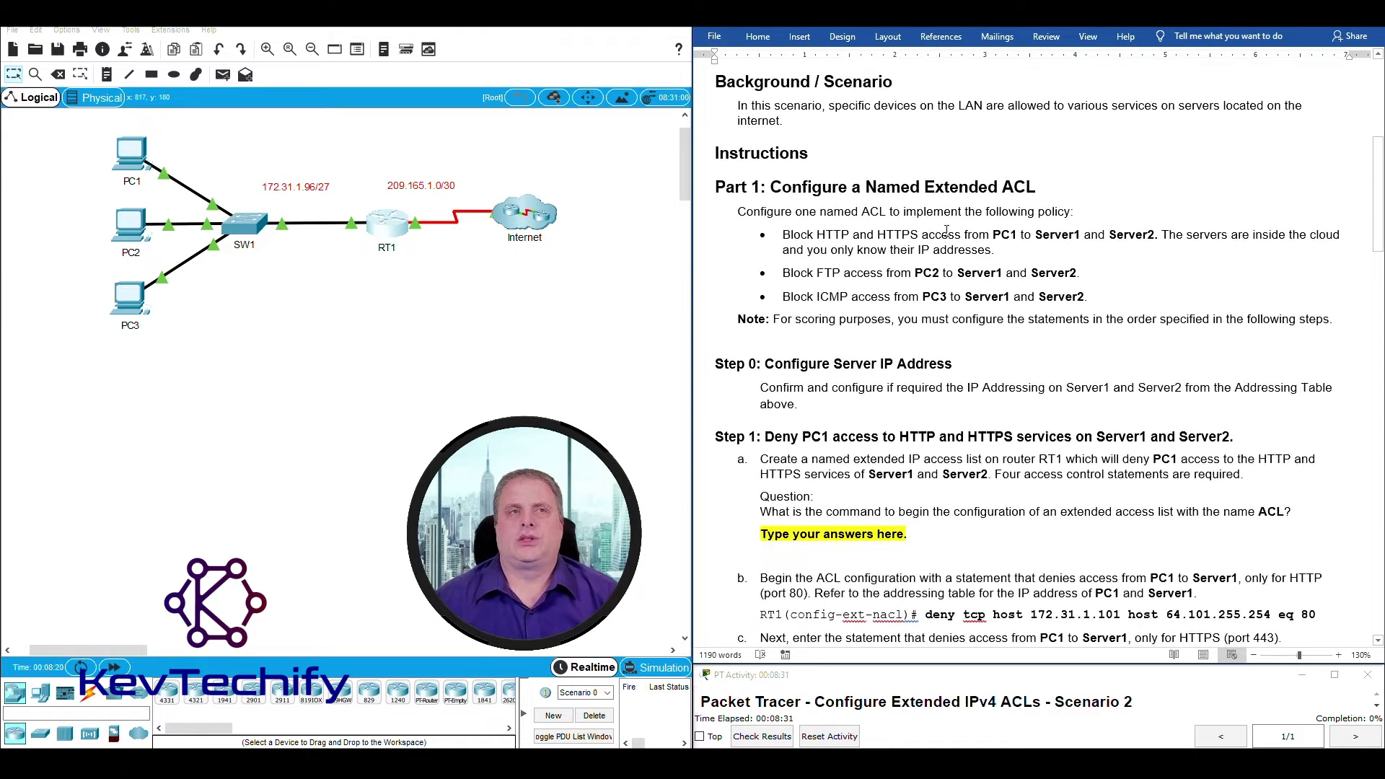
scroll(946, 228, "down", 1)
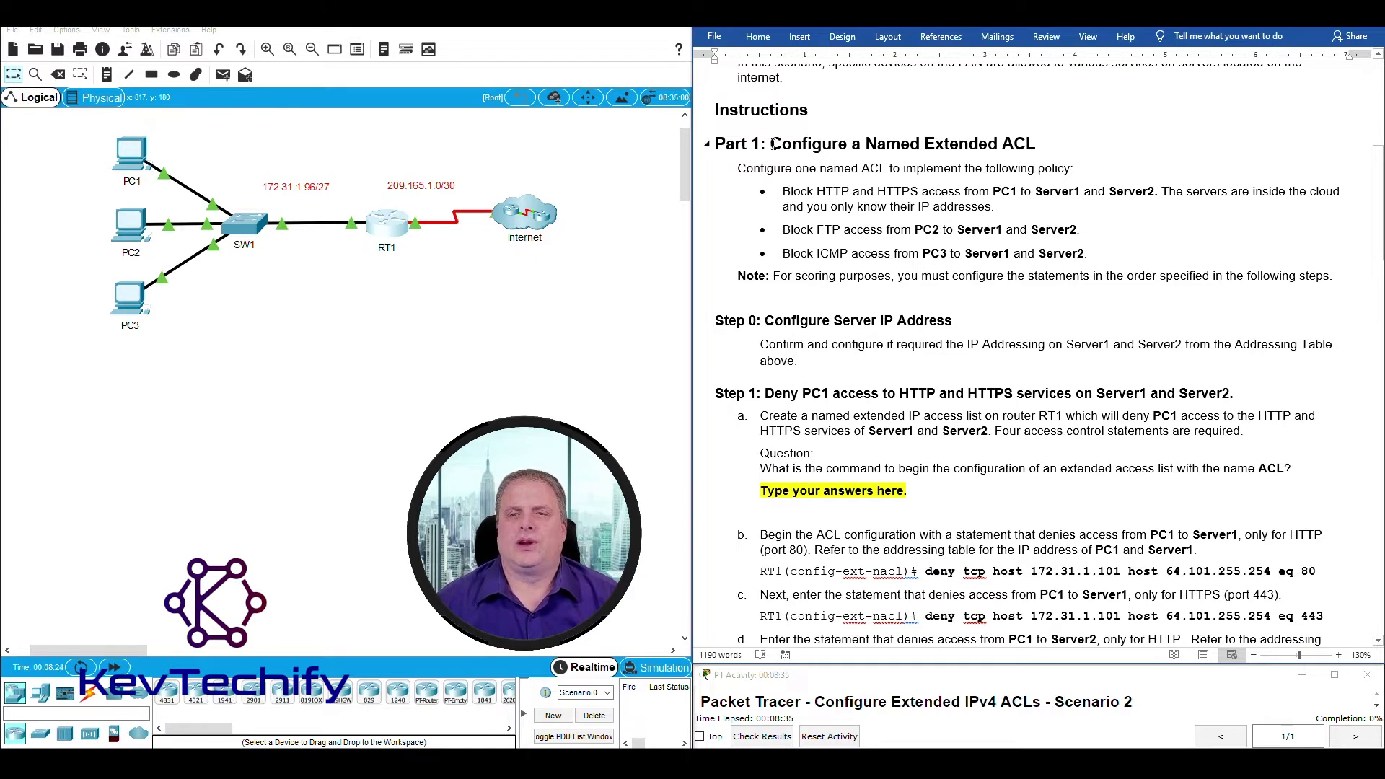
left_click_drag(771, 144, 1045, 144)
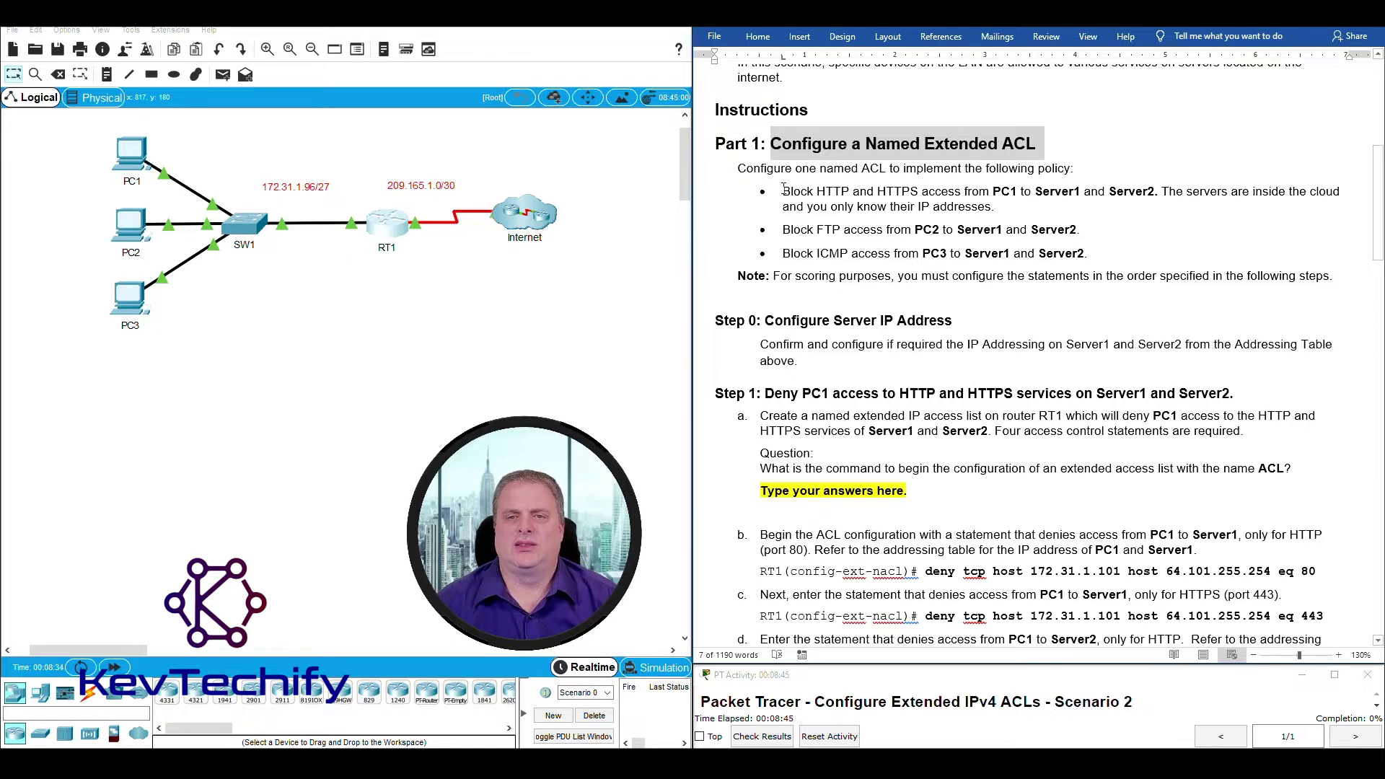
left_click_drag(784, 191, 1153, 186)
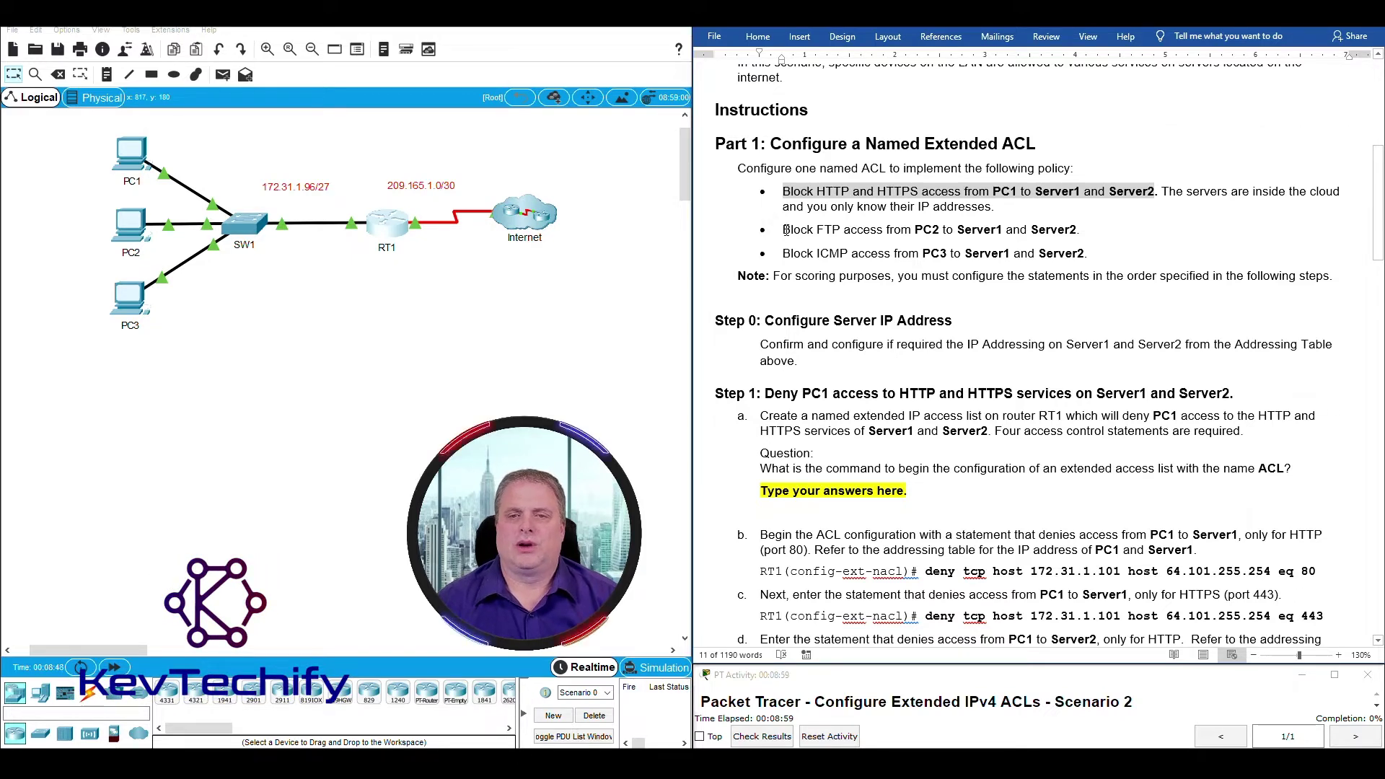
left_click_drag(785, 229, 1088, 228)
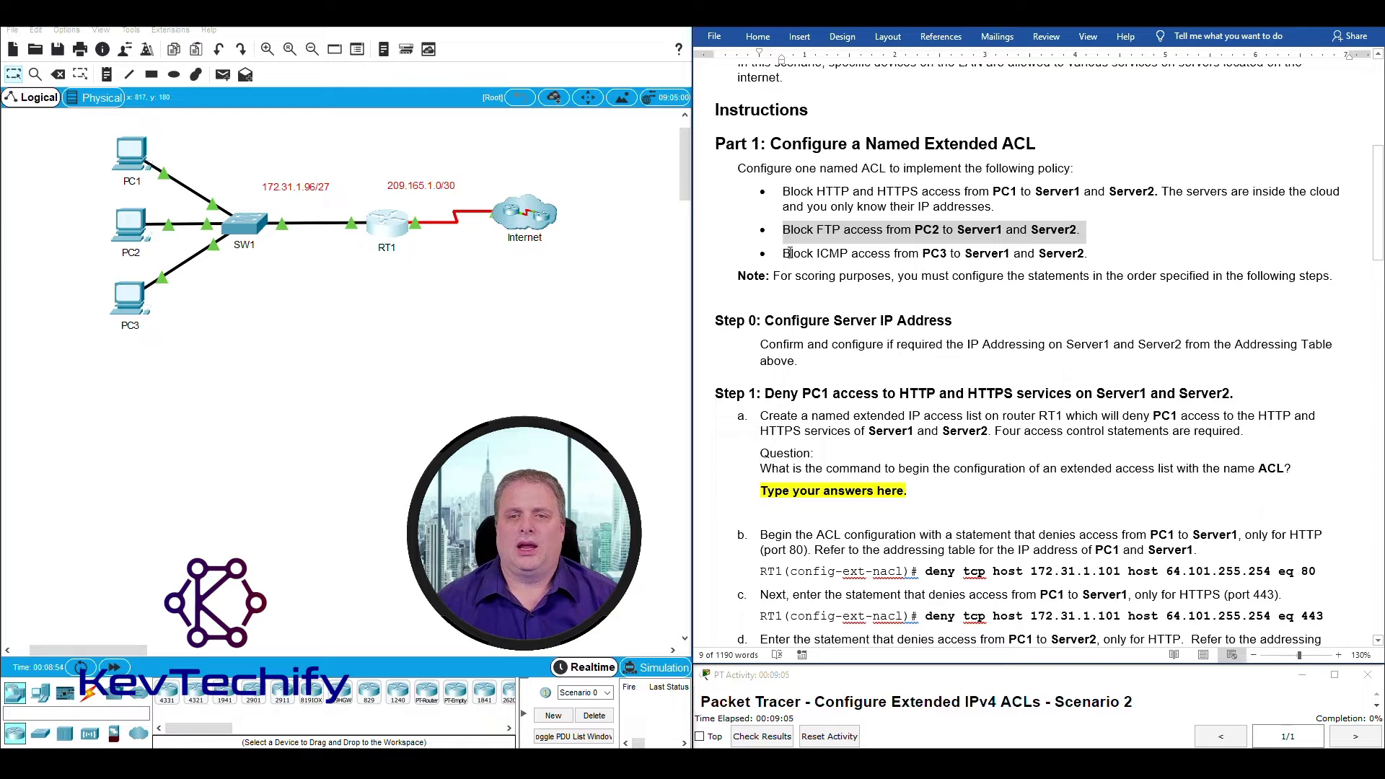
left_click_drag(784, 254, 1095, 250)
scroll(900, 386, "down", 3)
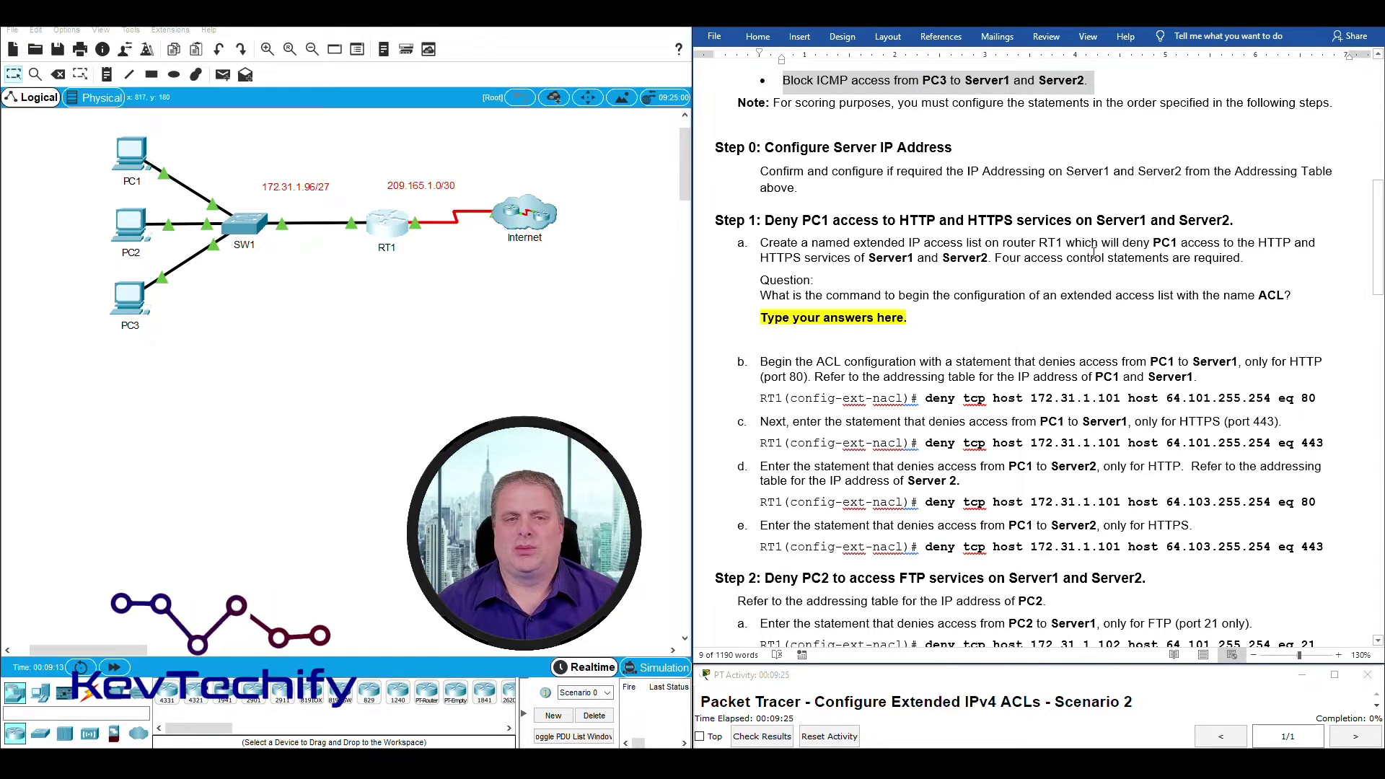
scroll(1093, 252, "up", 8)
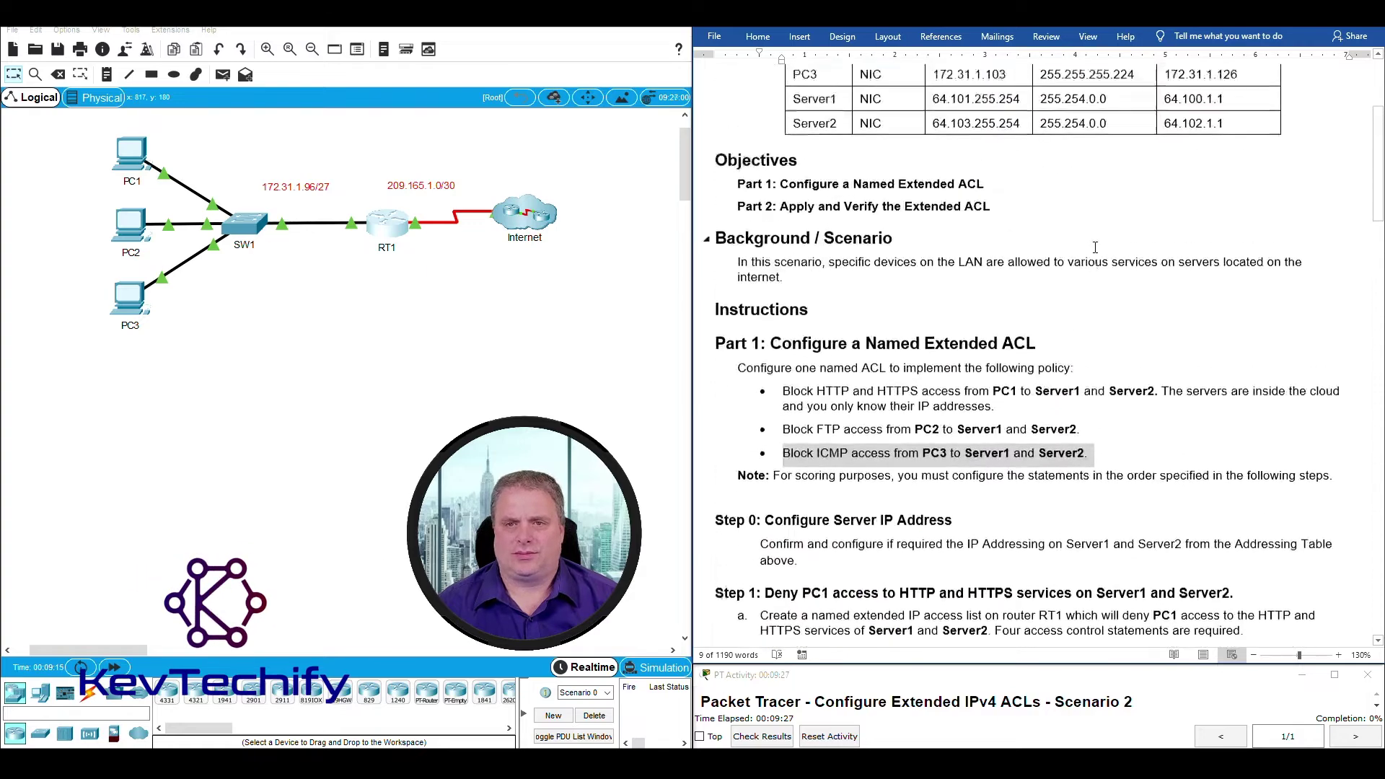
scroll(1094, 247, "up", 3)
scroll(1095, 247, "down", 1)
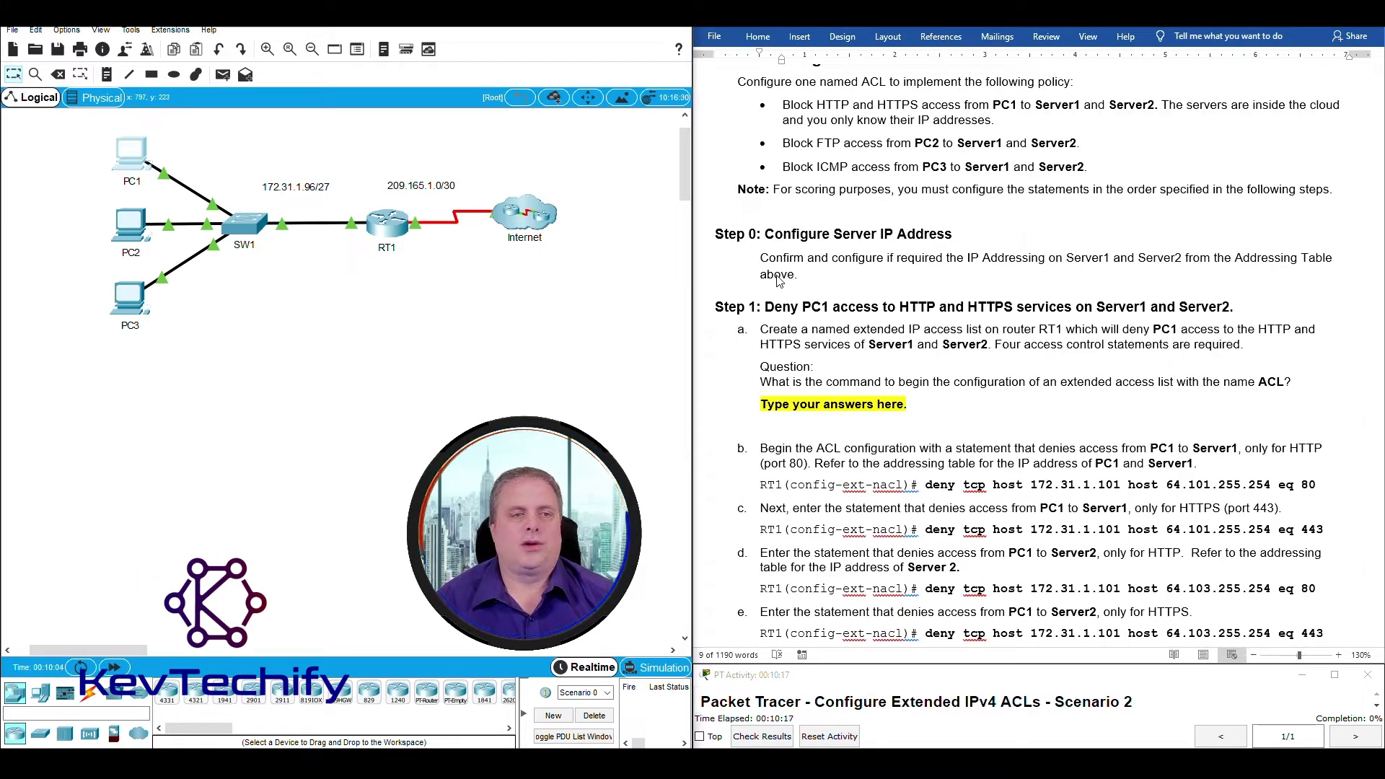
scroll(780, 278, "up", 5)
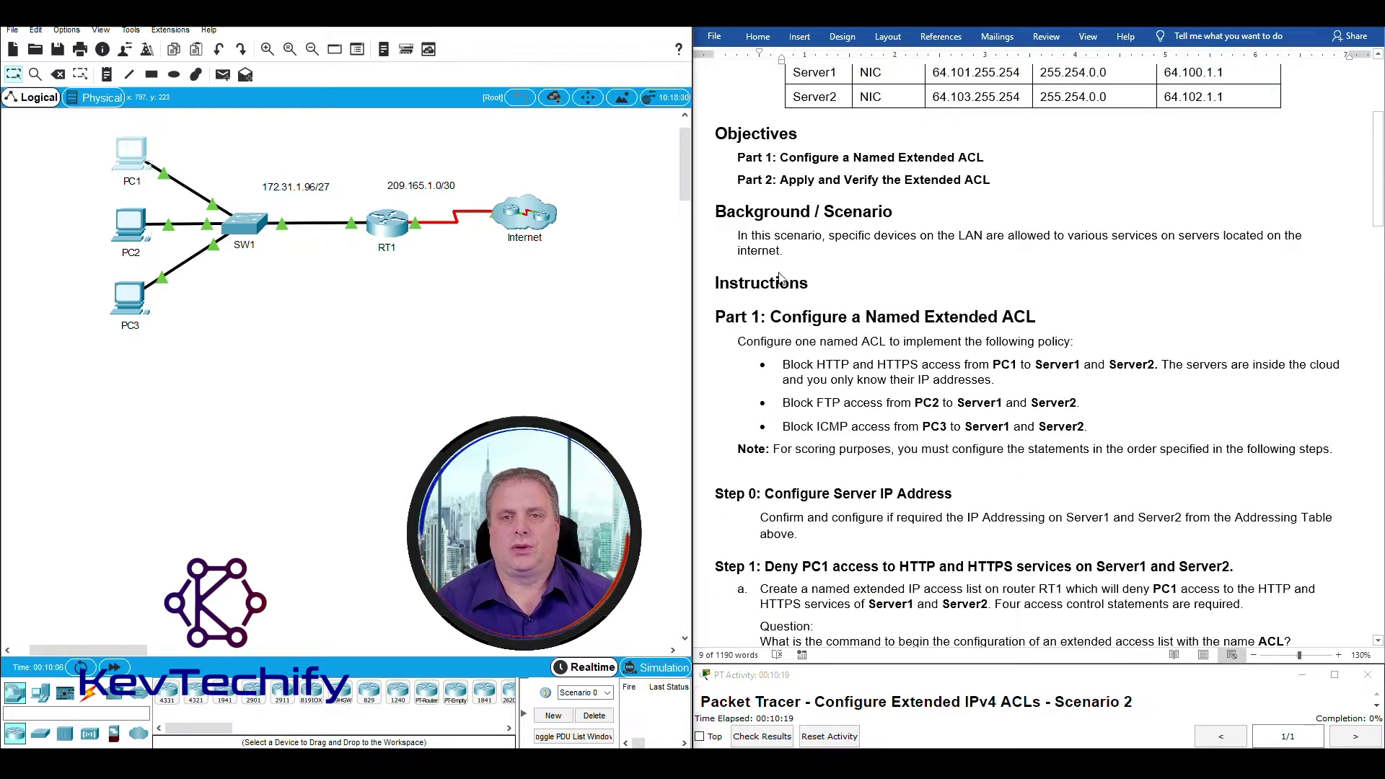
scroll(781, 279, "up", 1)
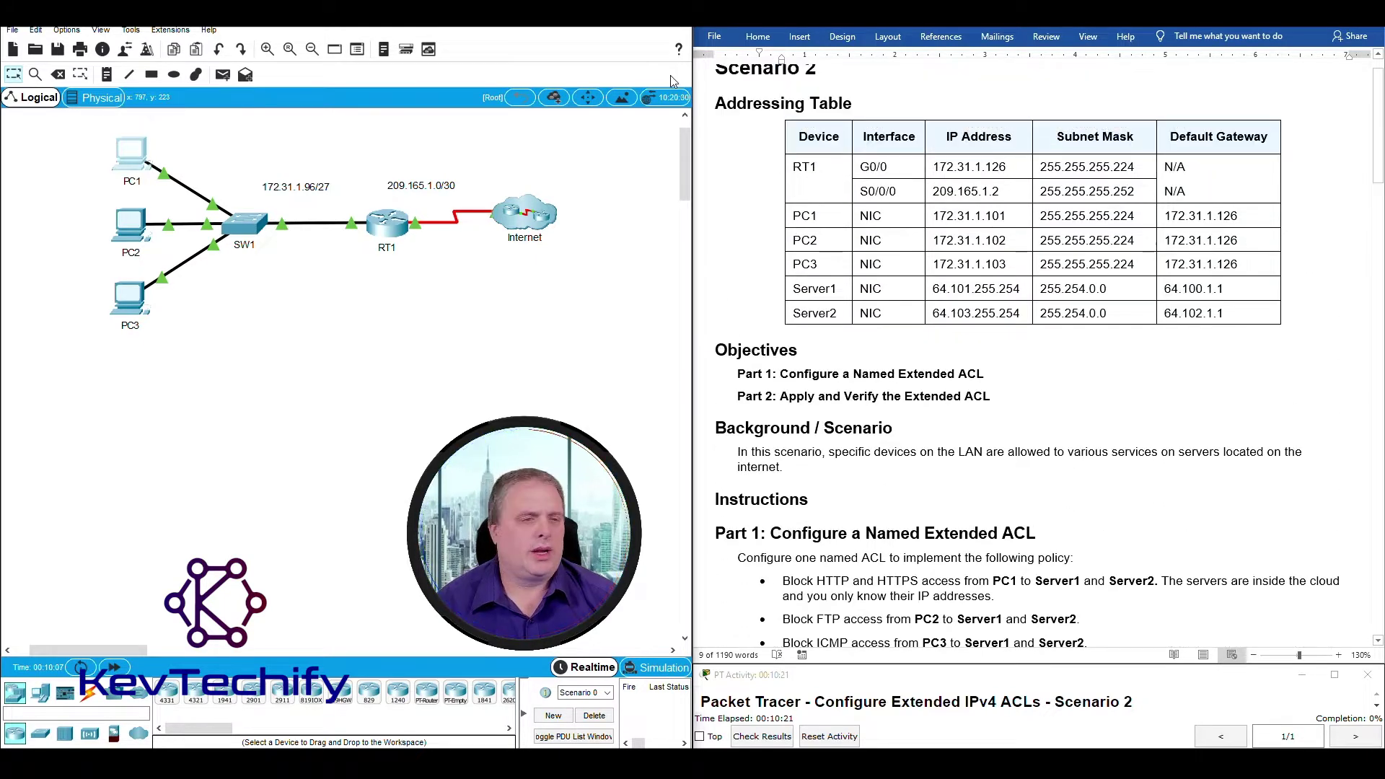
From PC1's Command Prompt, ping Server1 at 64.101.255.254 twice.
left_click(128, 153)
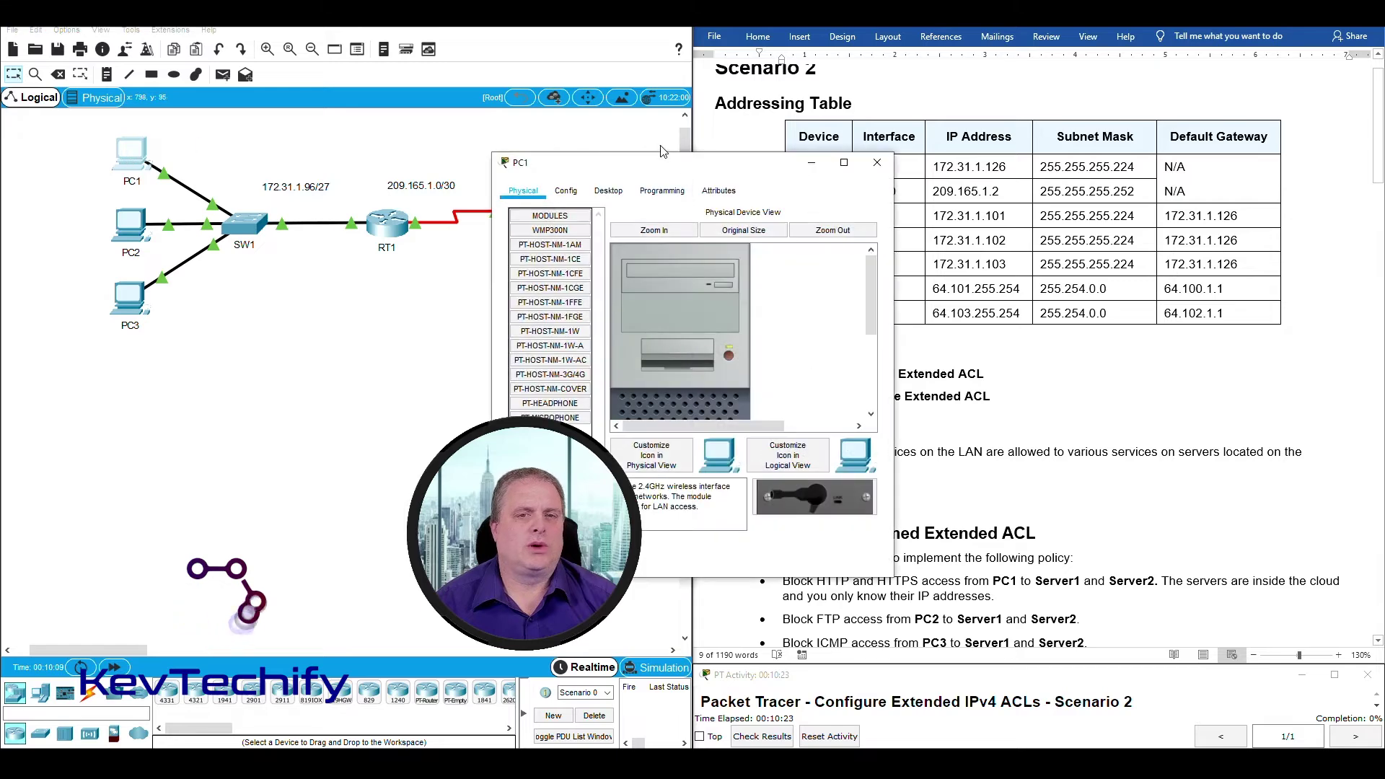
left_click_drag(669, 158, 366, 56)
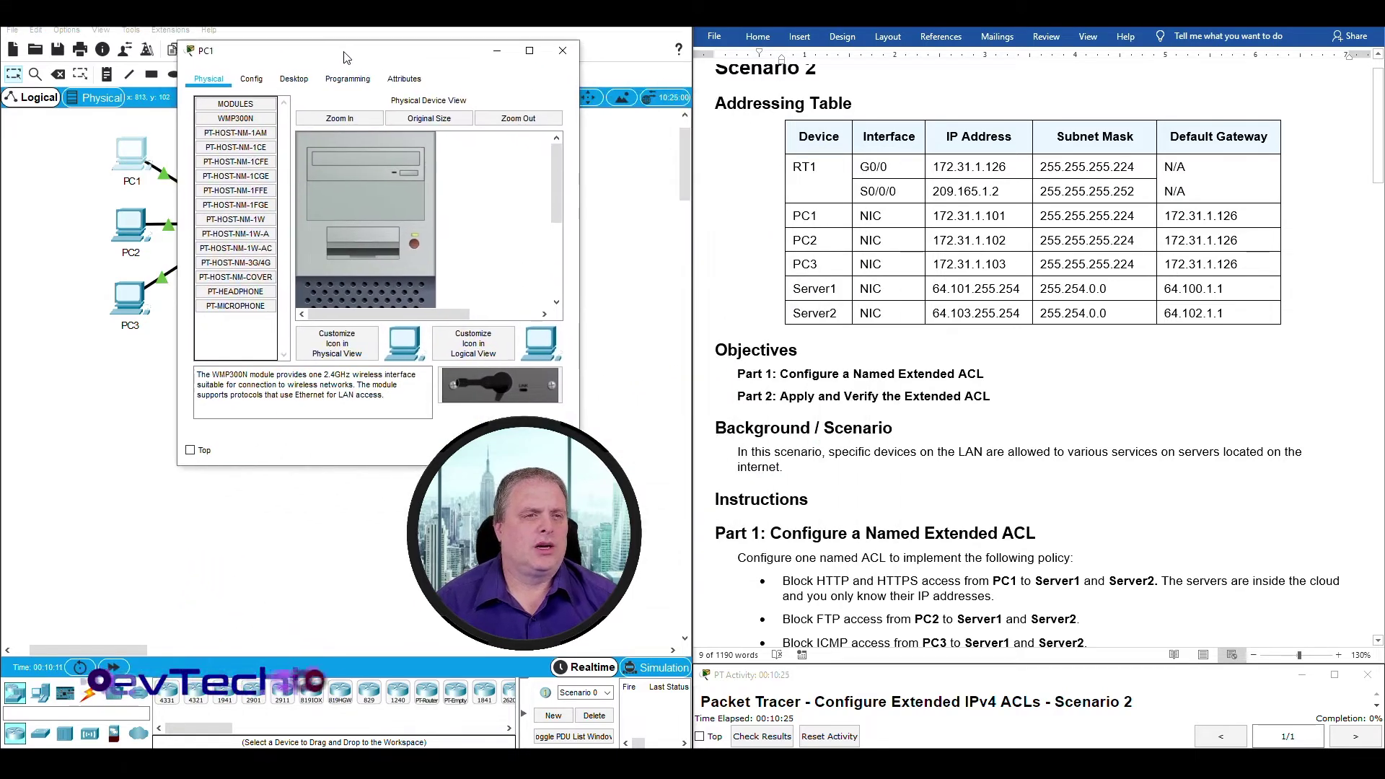
left_click(301, 82)
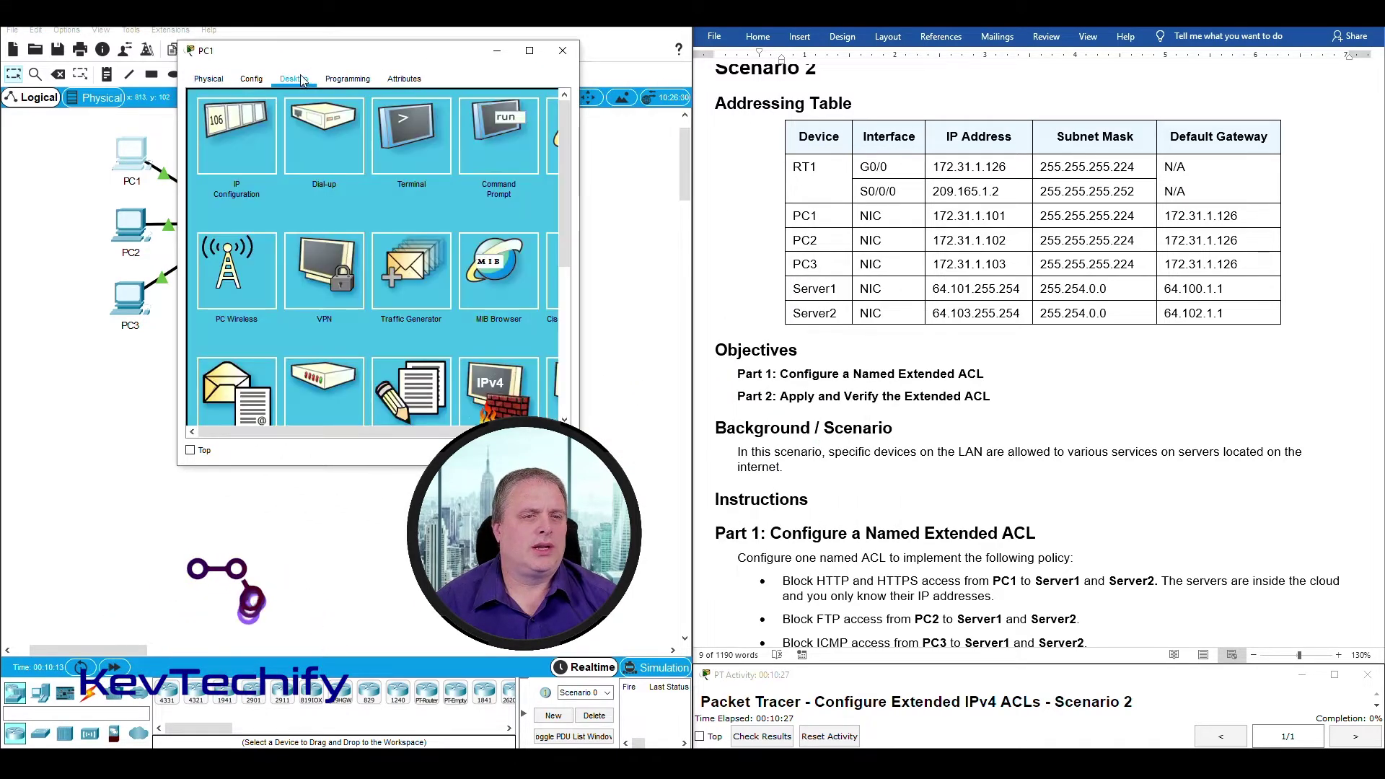
left_click(503, 122)
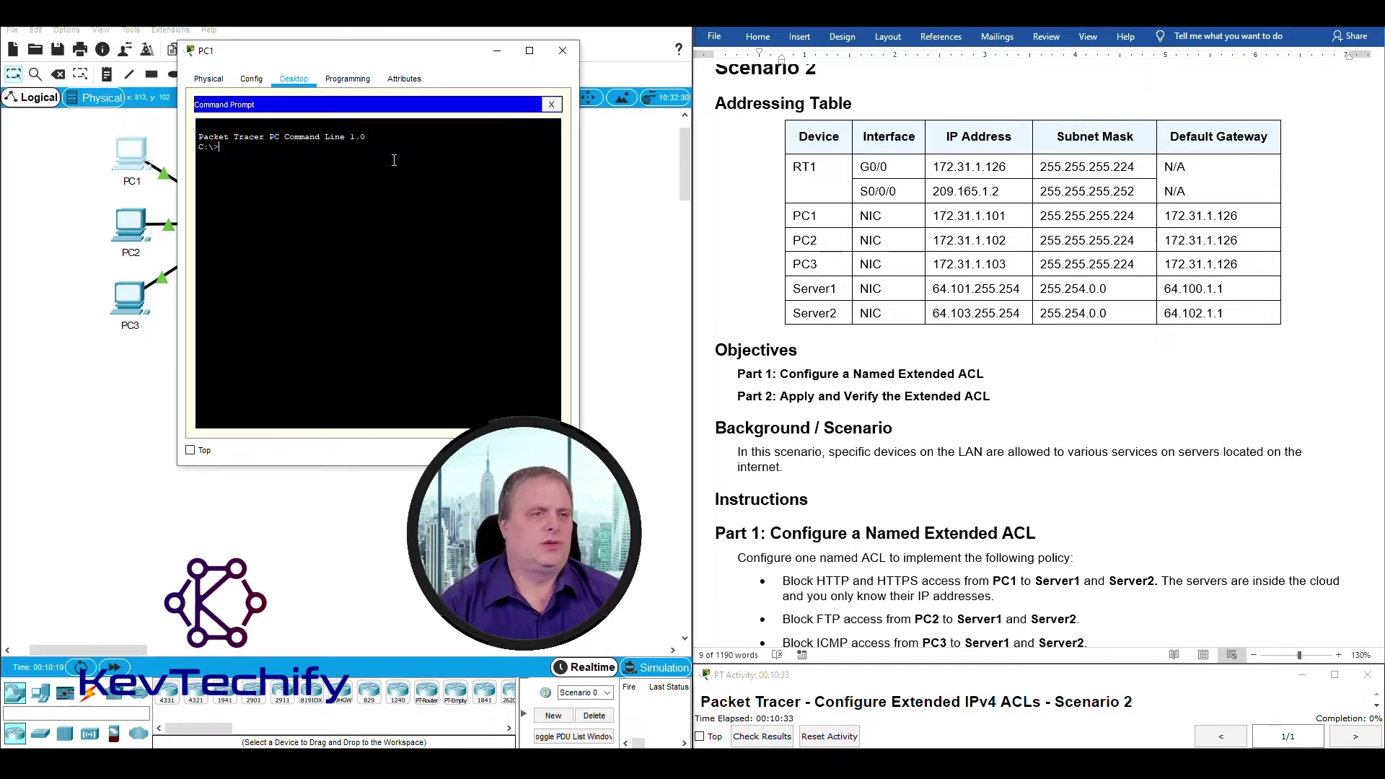
type("pin")
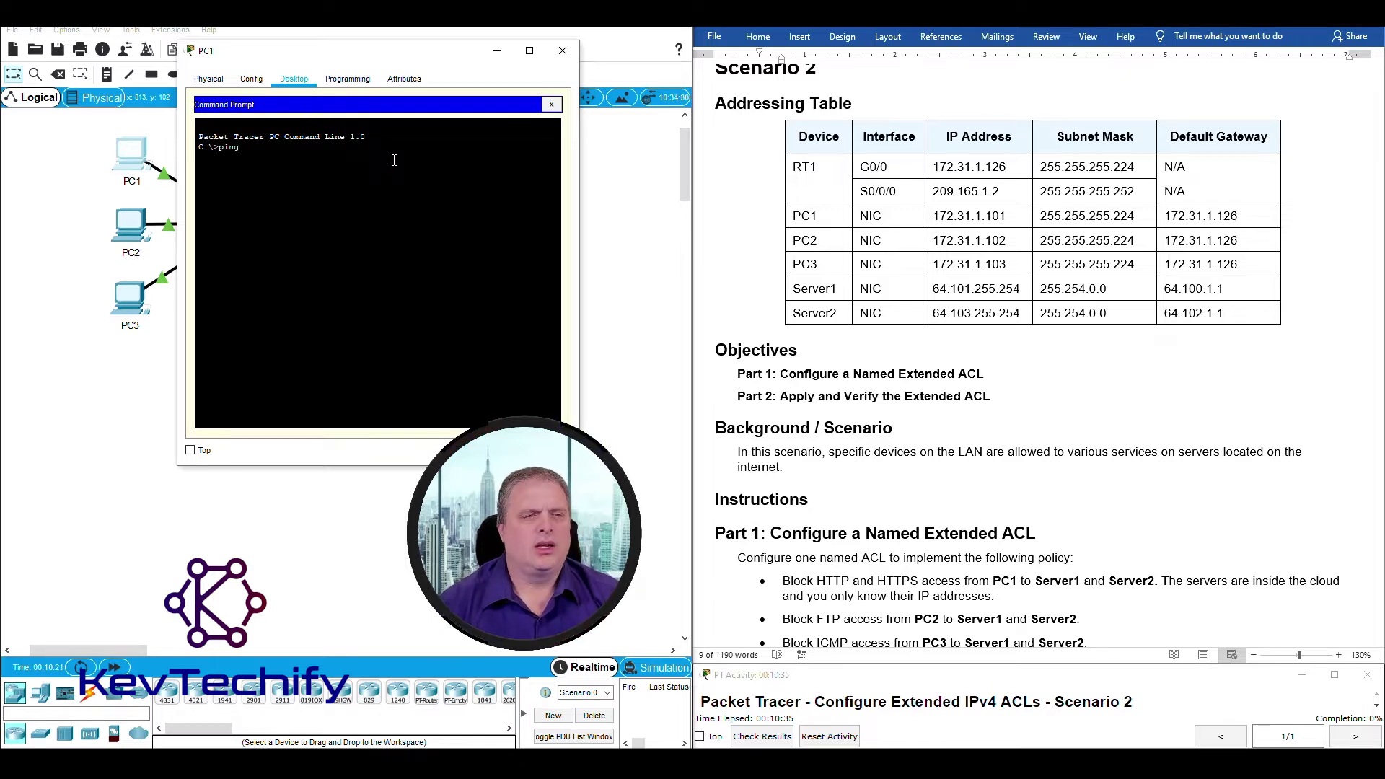
type("g ")
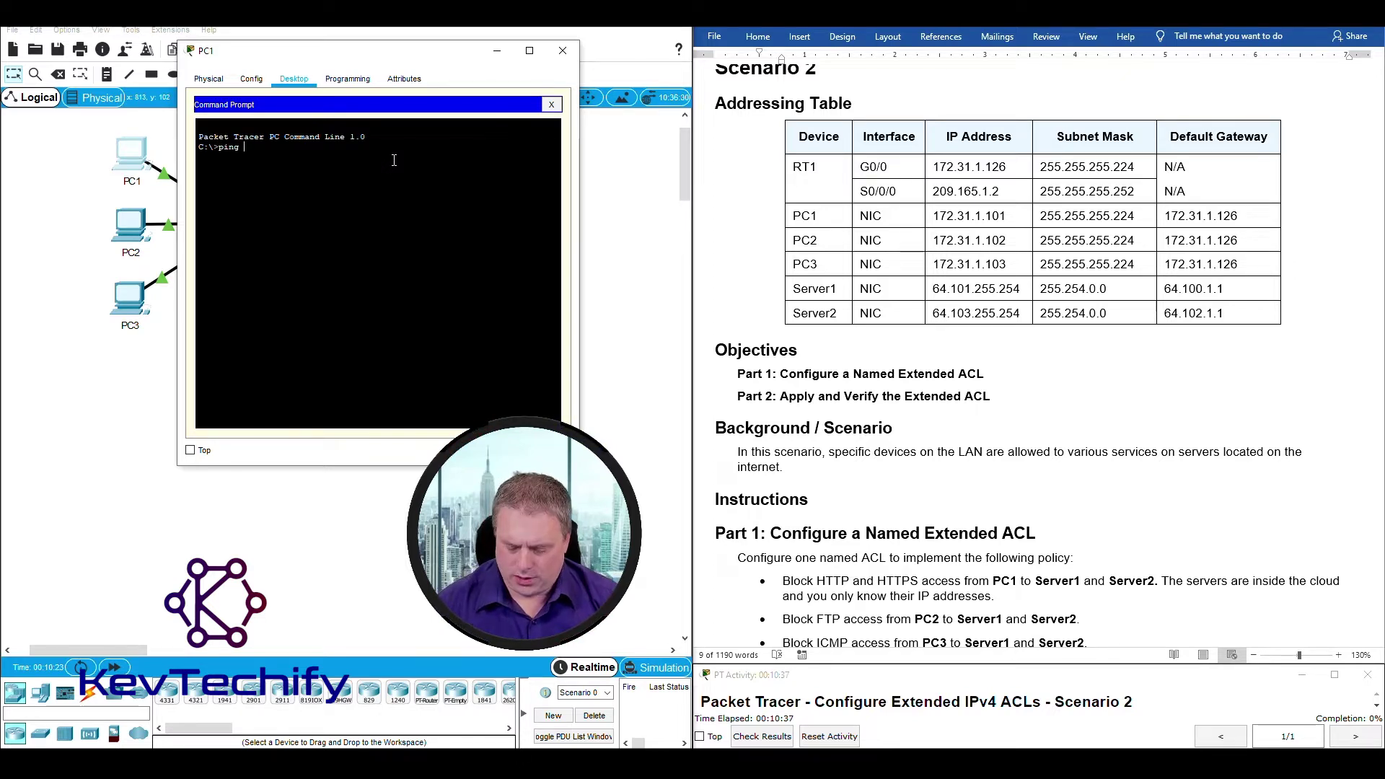
type("64.10")
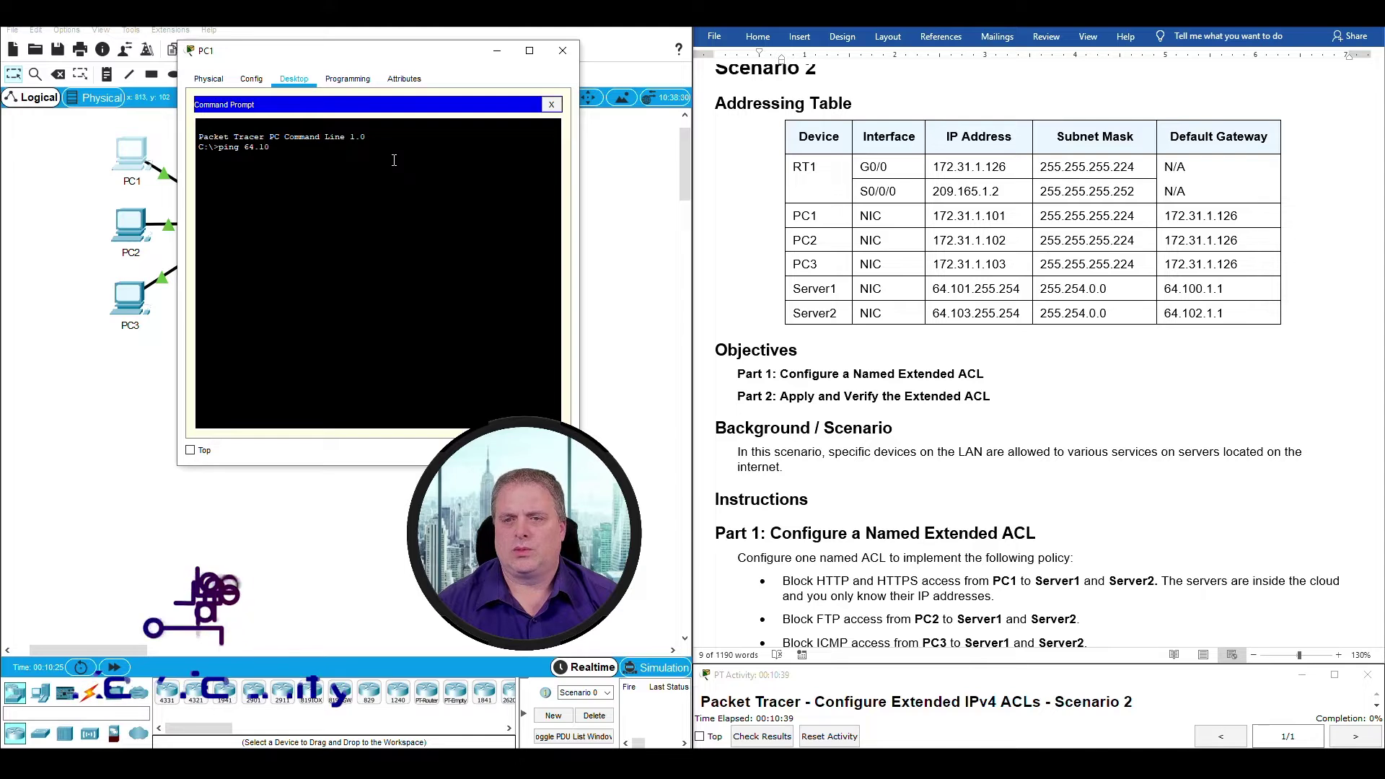
type("1.255.")
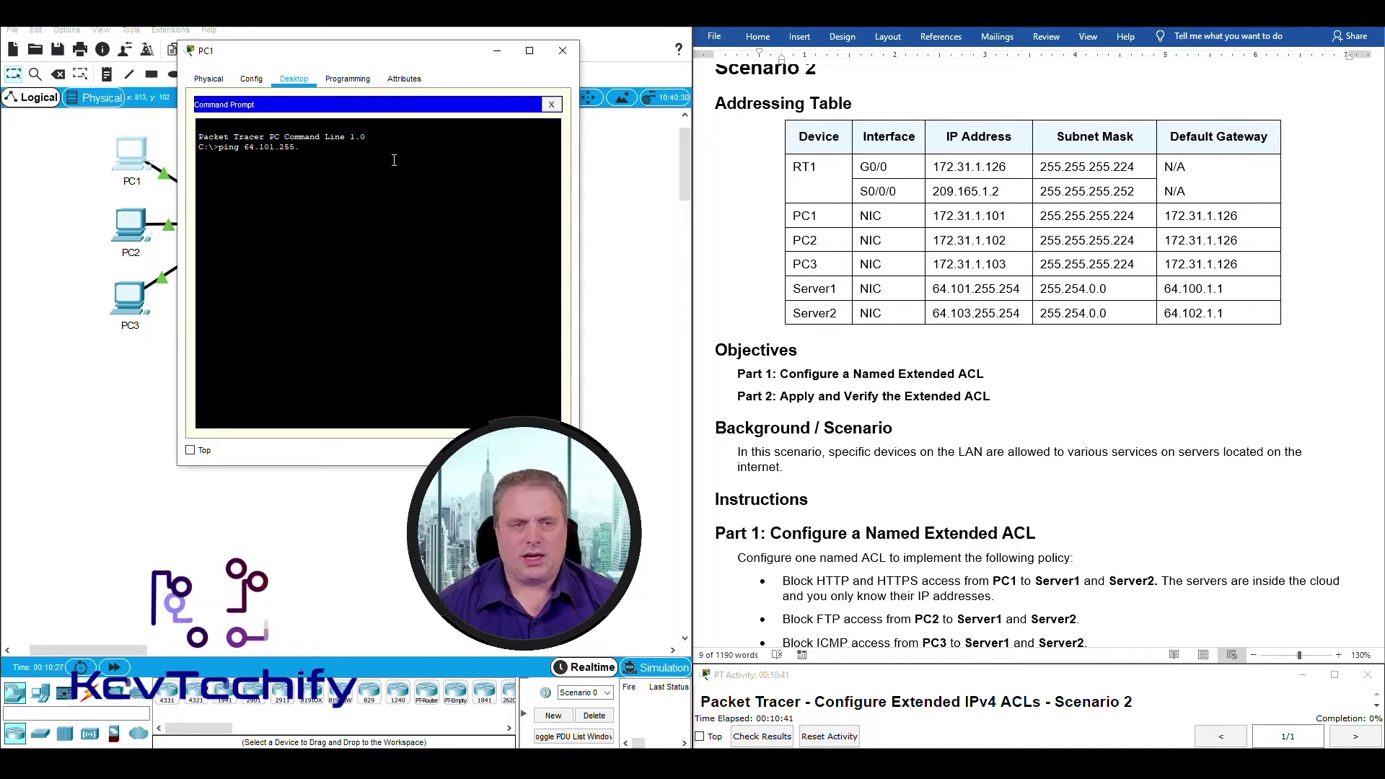
type("254")
key("Return")
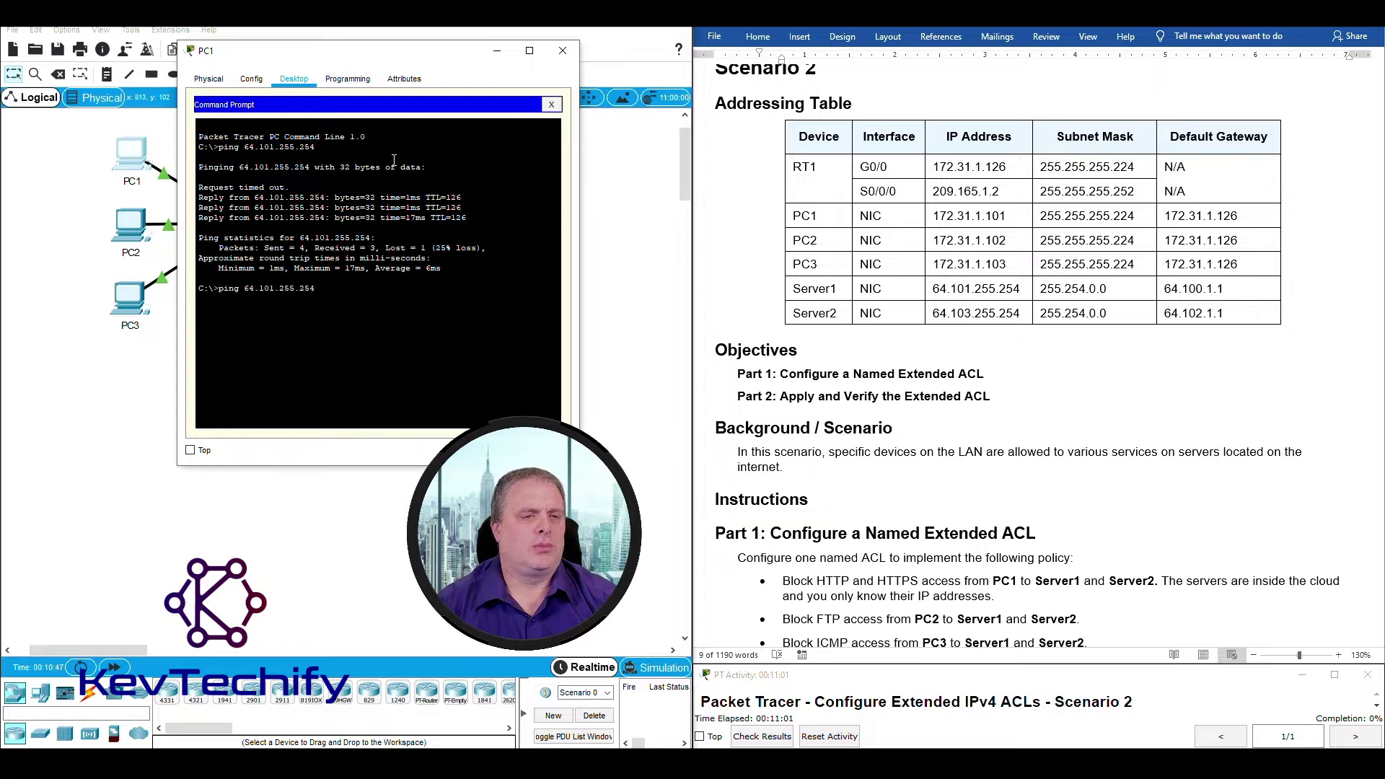
key("Return")
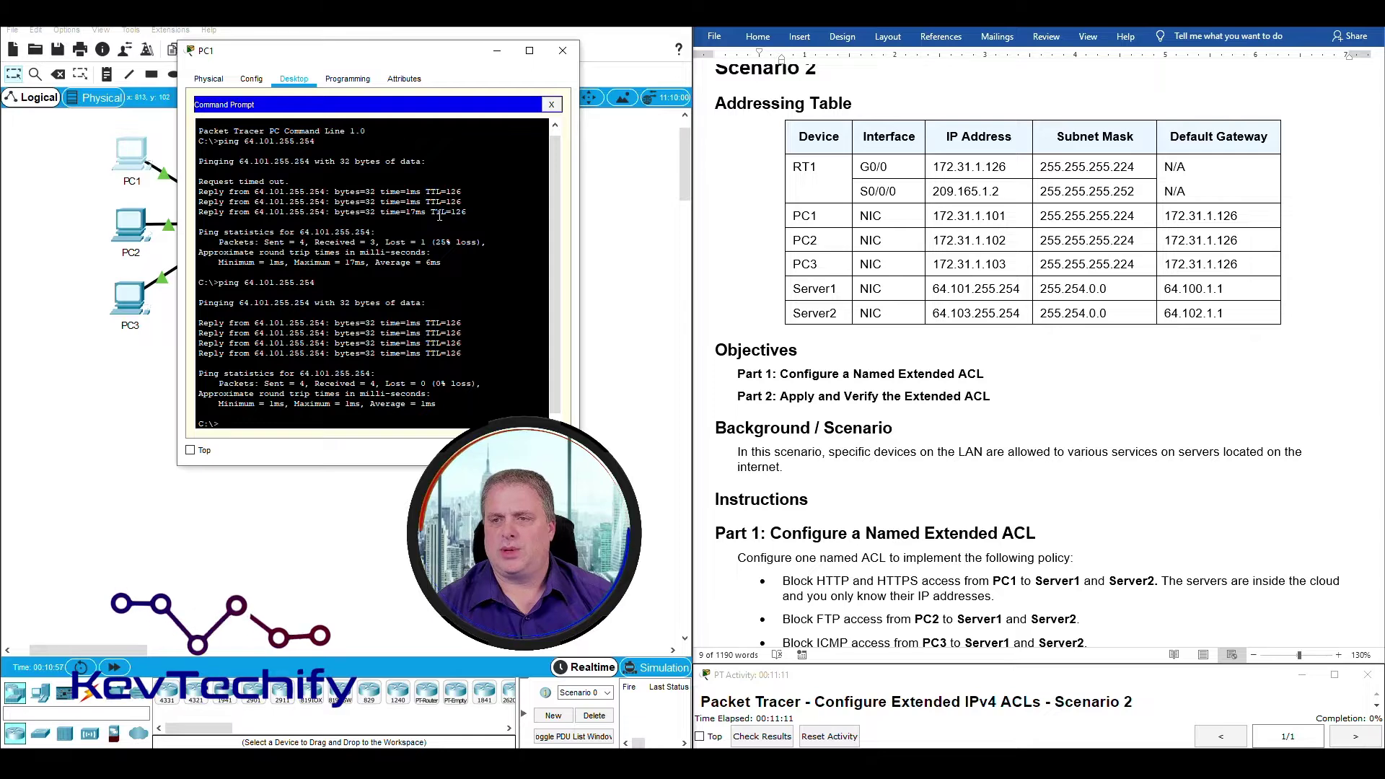
Ping Server2 at 64.103.255.254 twice from PC1, then close PC1's window.
key("Up")
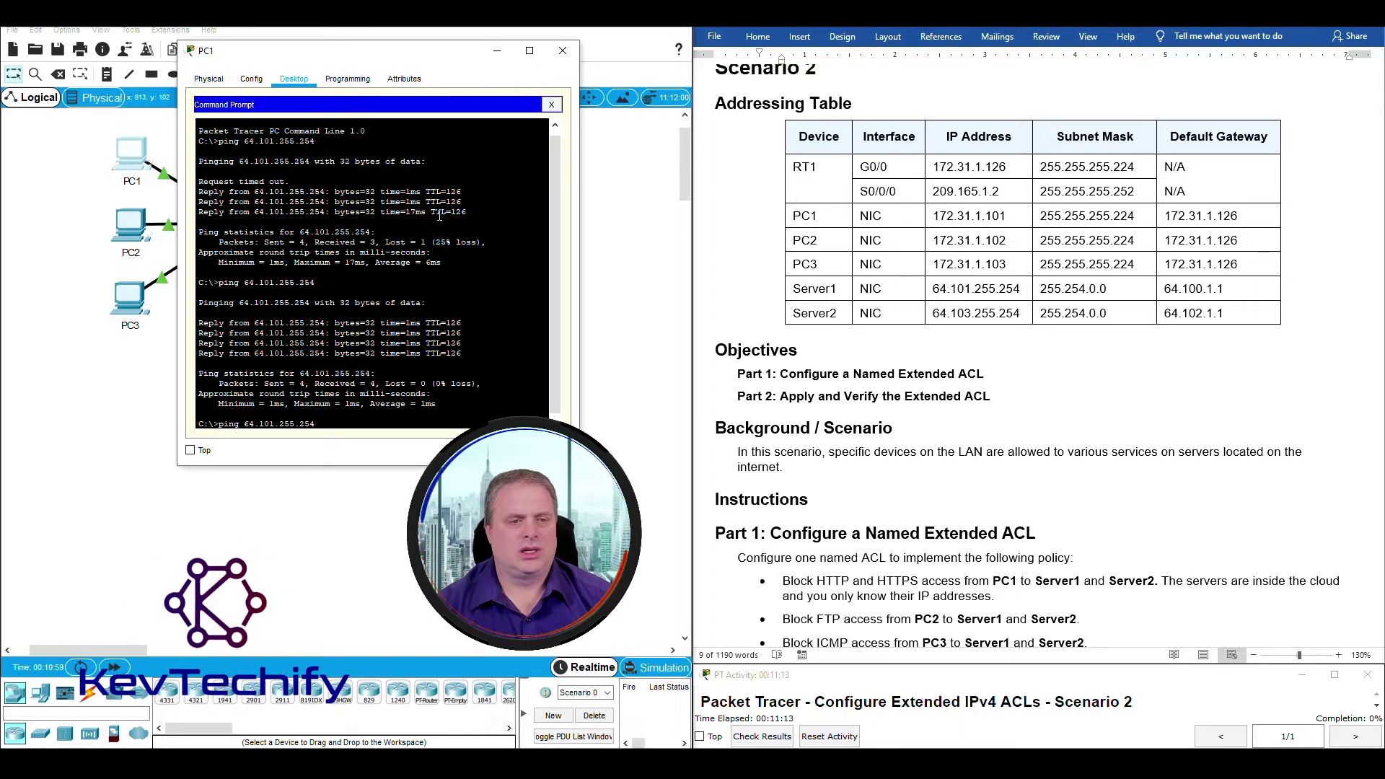
key("Down")
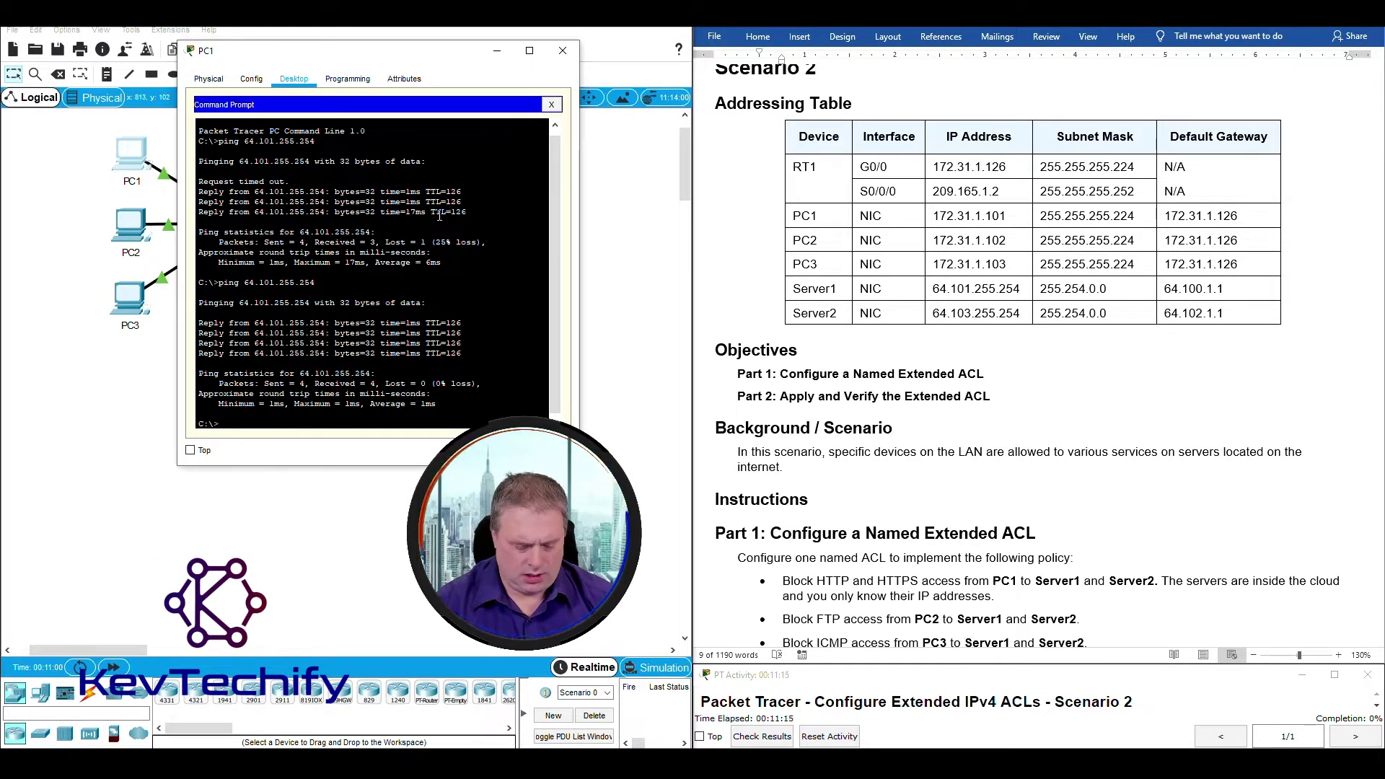
type("ping")
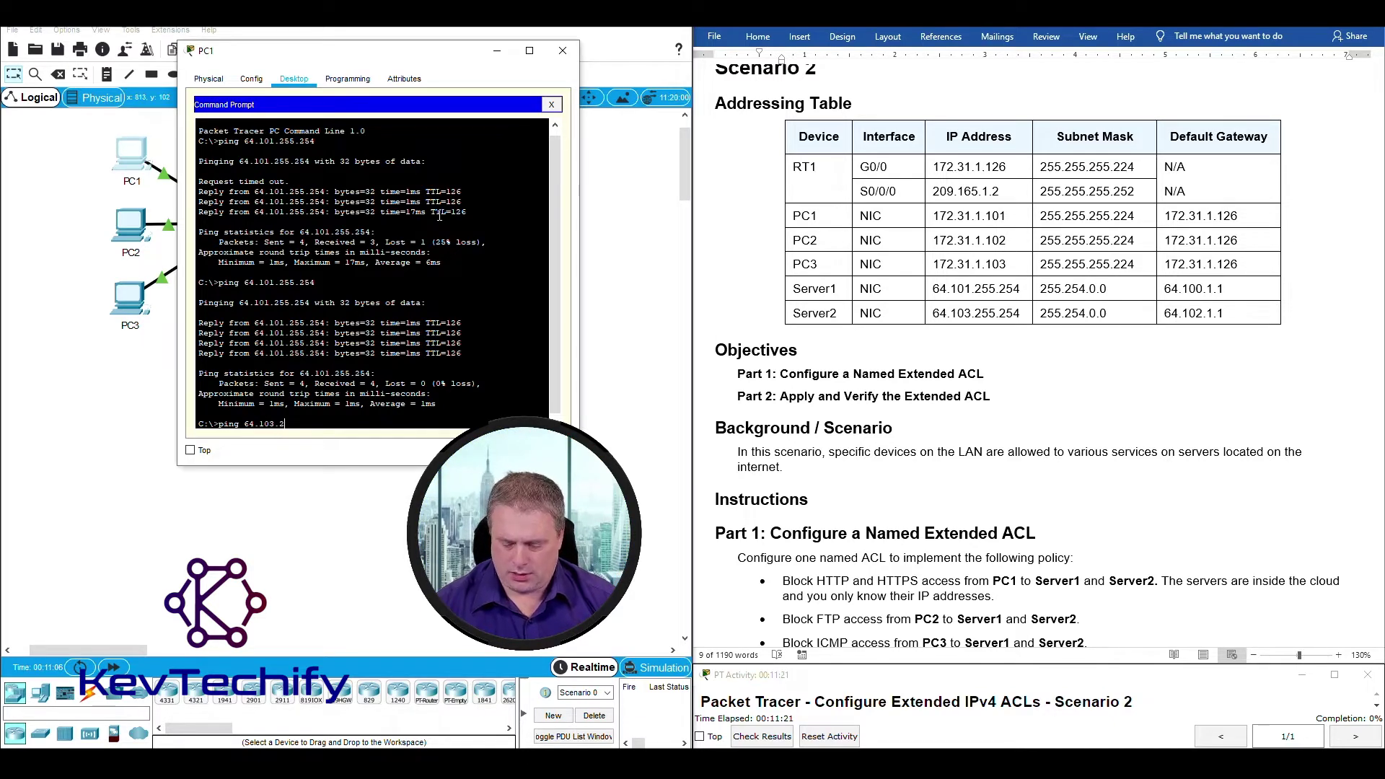
type("64.103.255.254")
key("Return")
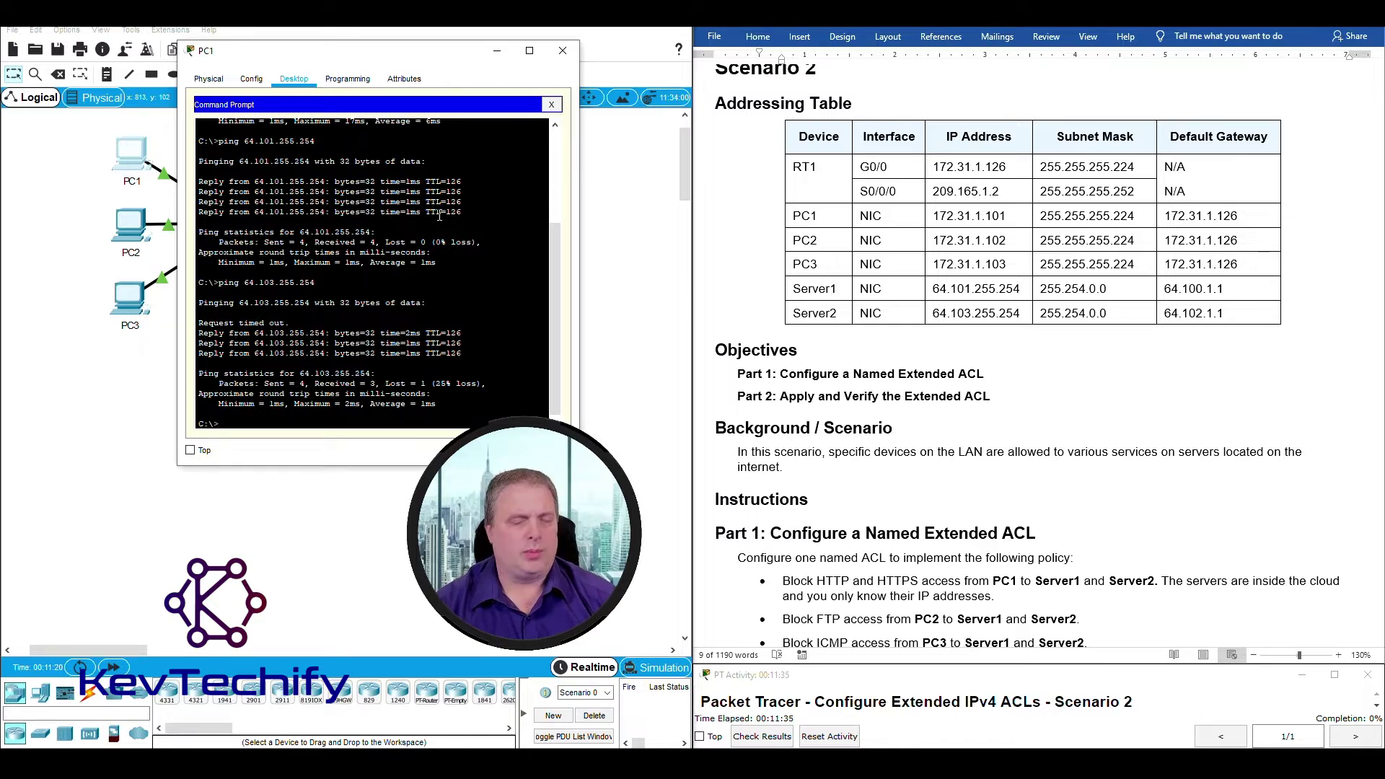
key("Up")
key("Return")
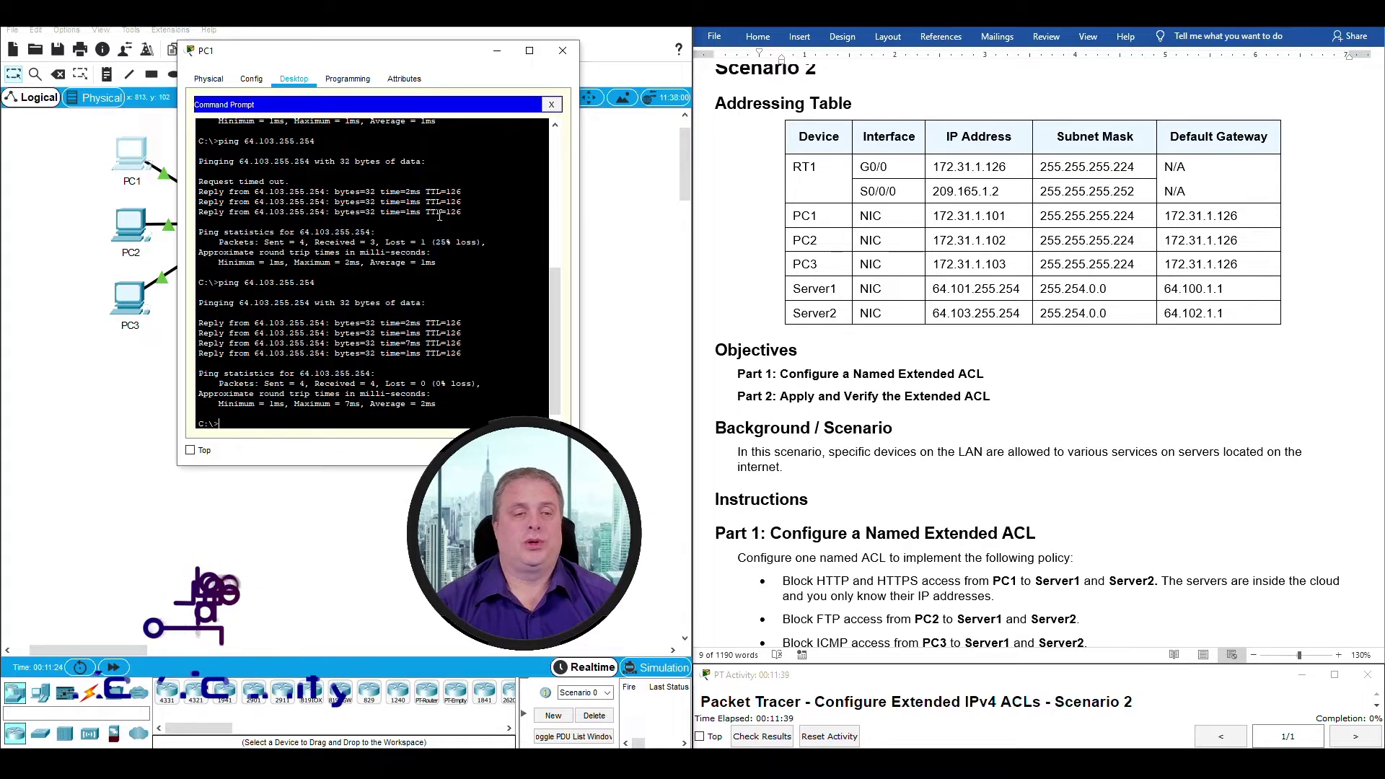
left_click(497, 55)
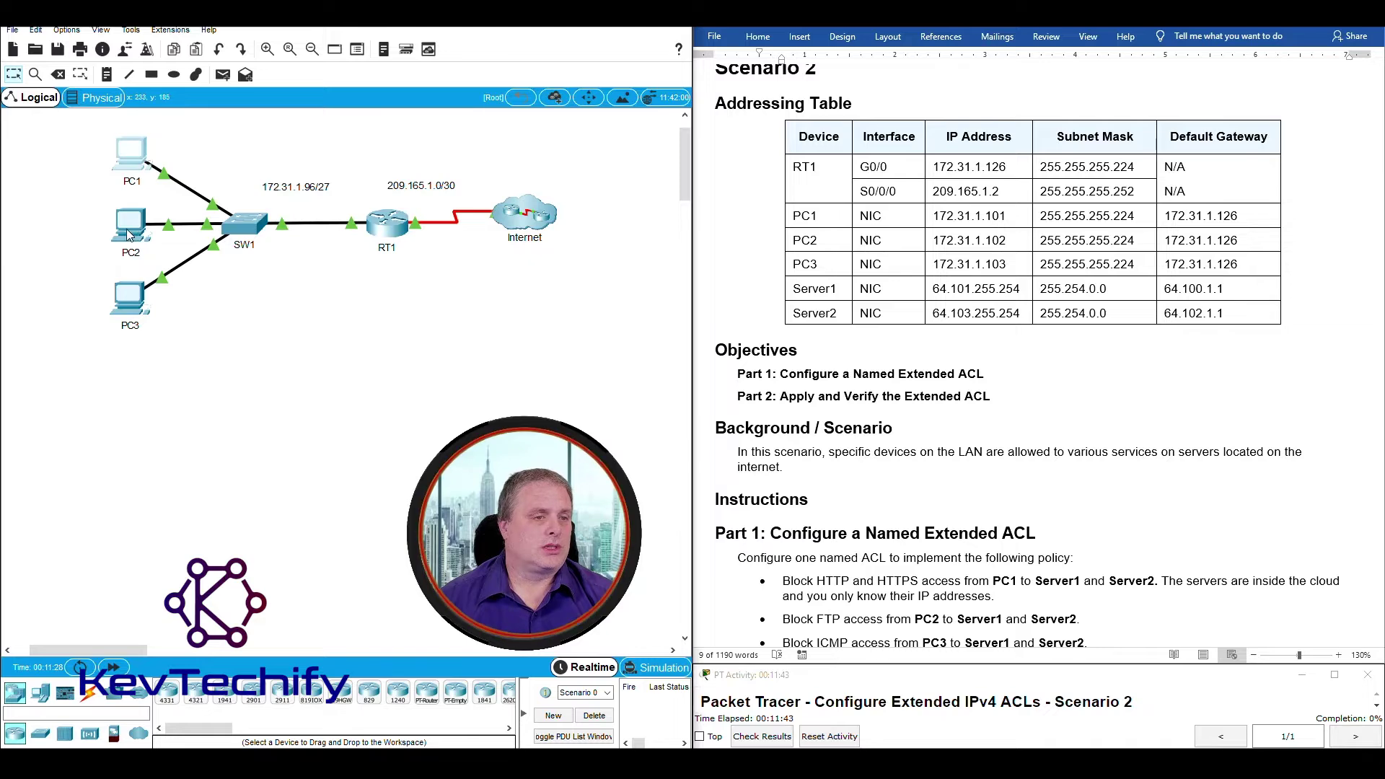
From PC2's Command Prompt, ping Server1 at 64.101.255.254.
left_click(150, 243)
left_click_drag(620, 149, 267, 46)
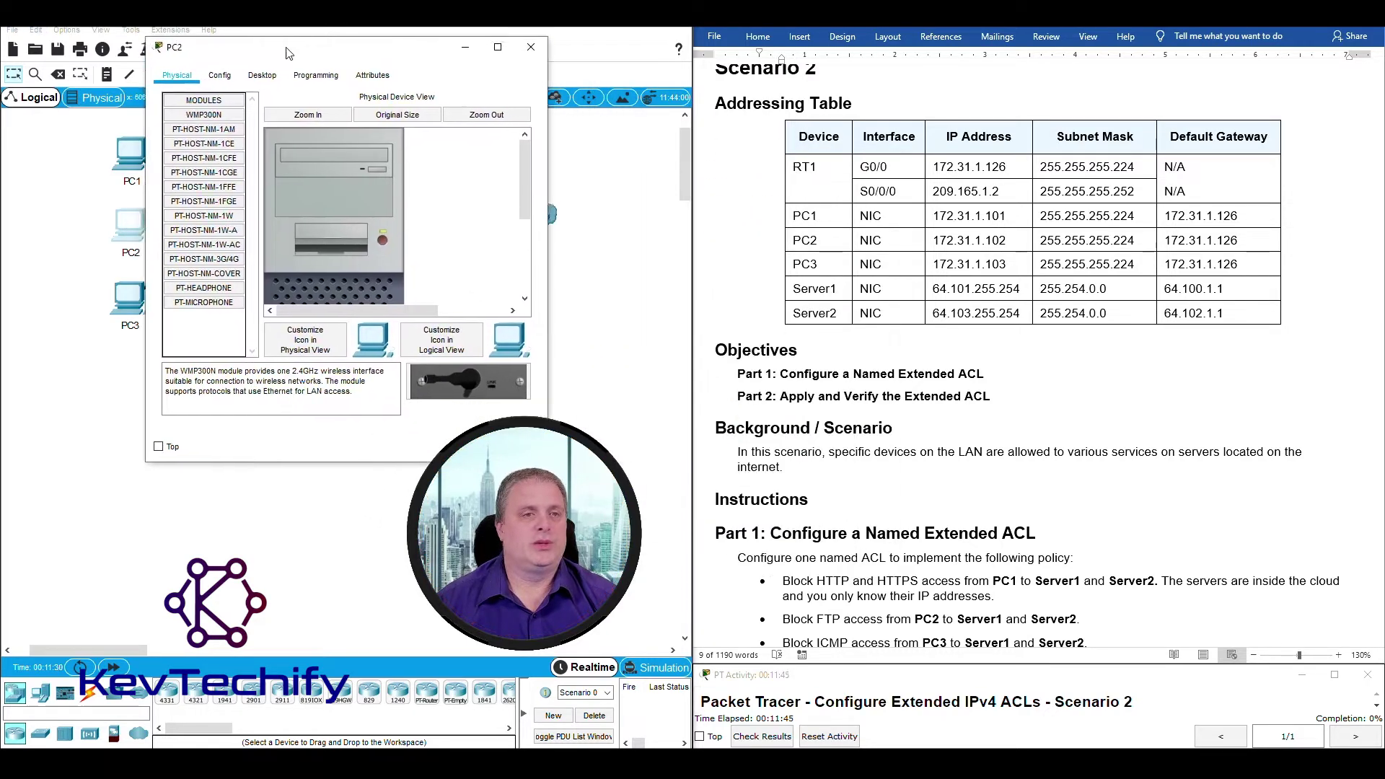
left_click(259, 75)
left_click(470, 126)
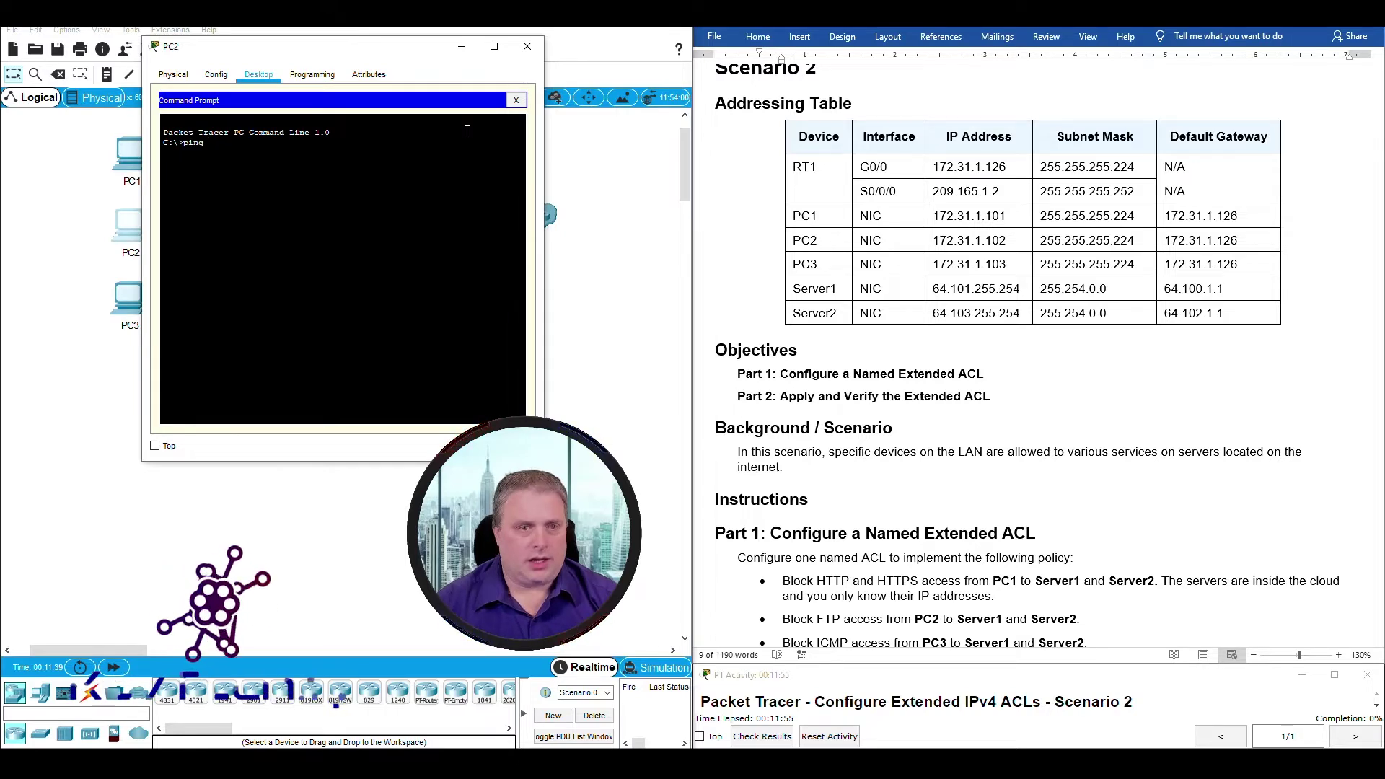
type("64")
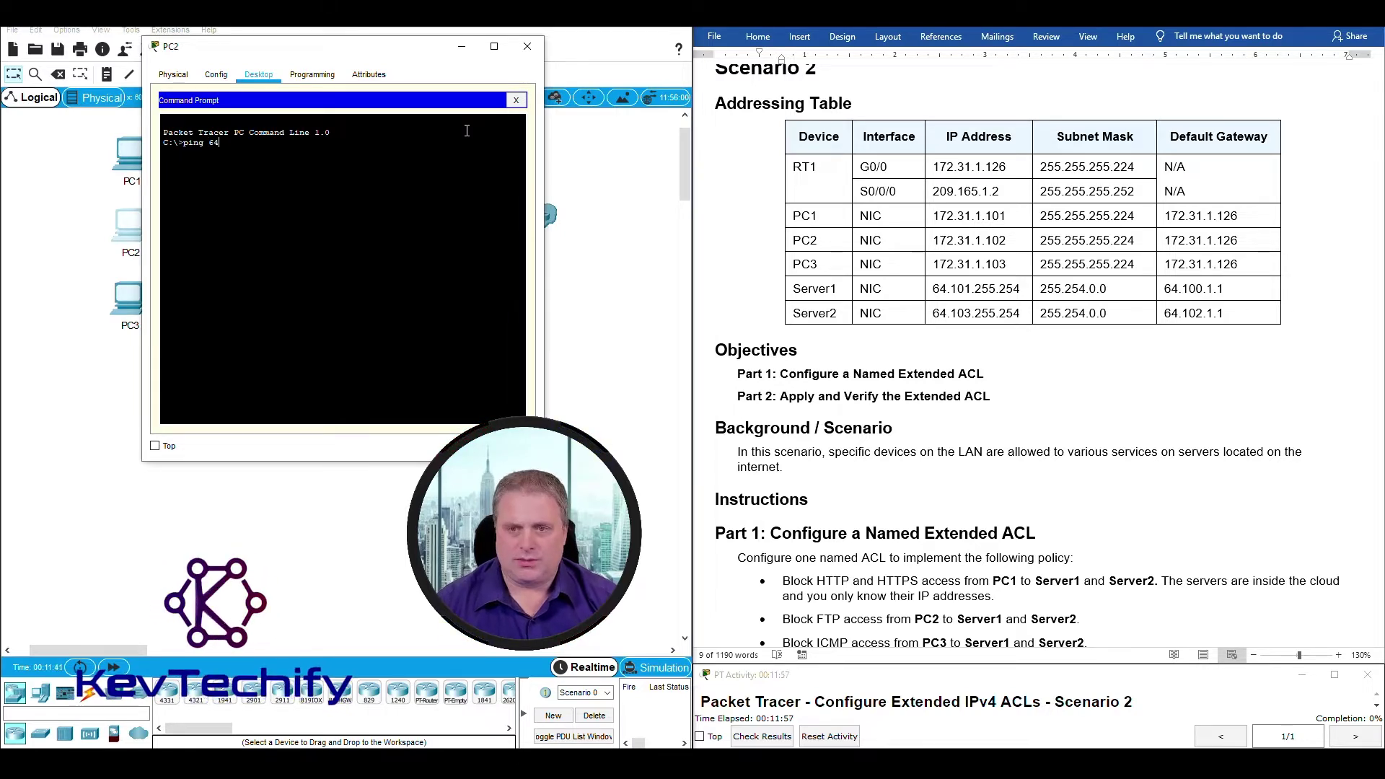
type(".101.255.254")
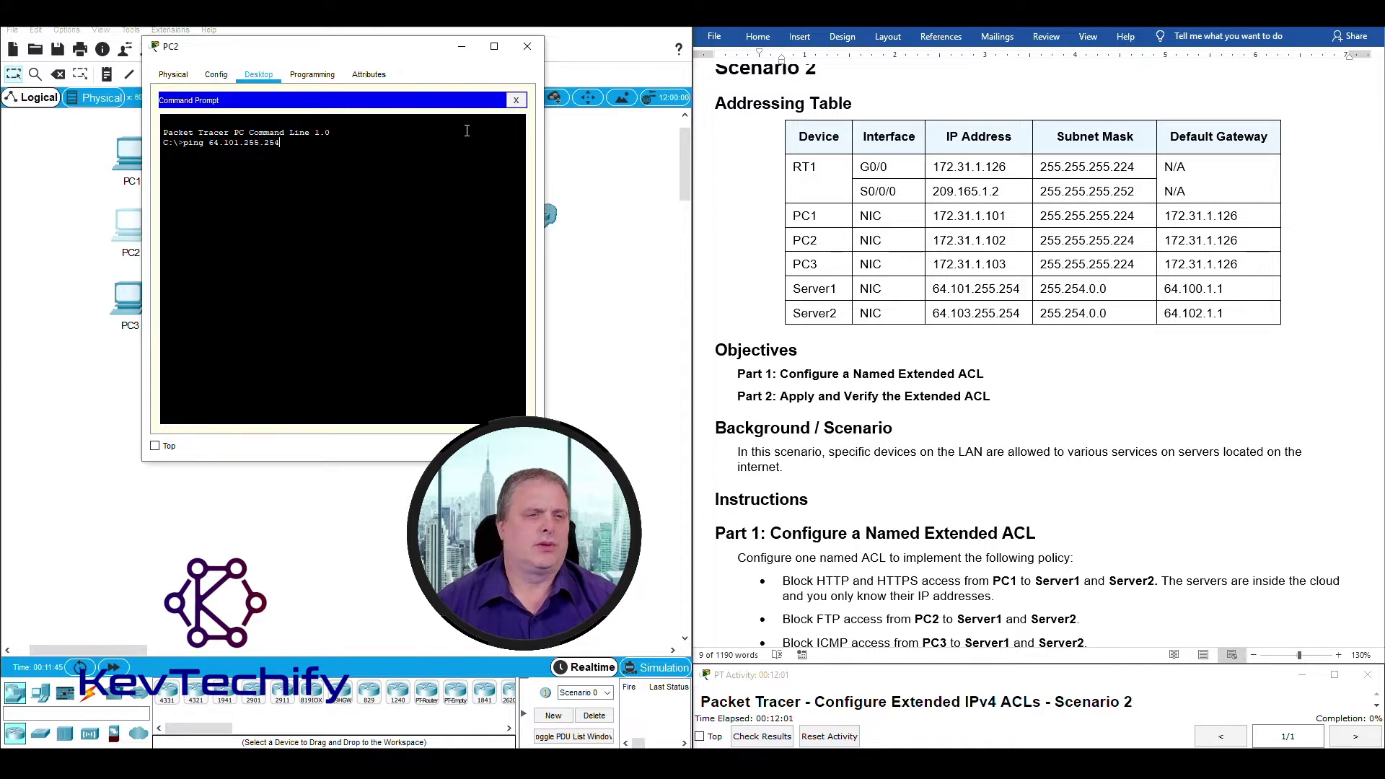
key("Return")
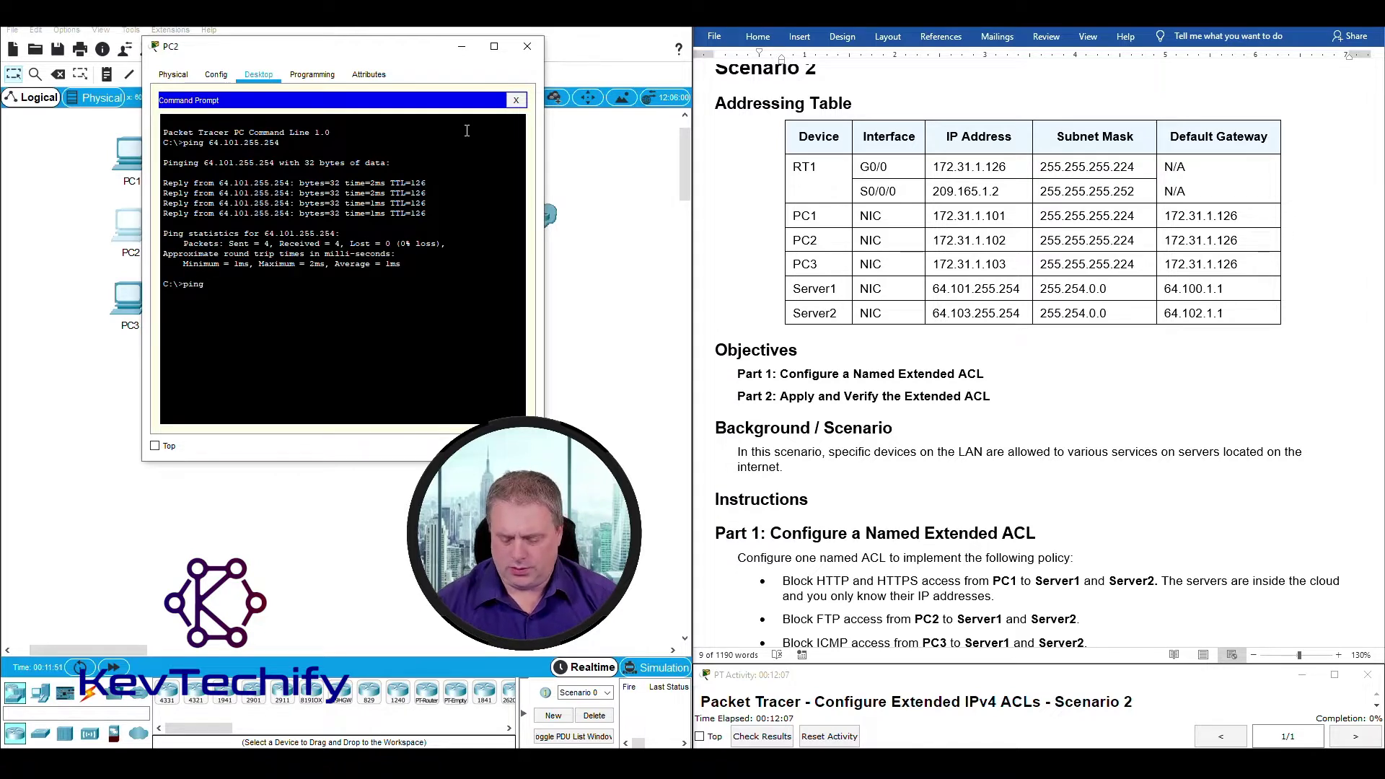
Ping Server2 at 64.103.255.254 from PC2, correcting the mistyped address, then close PC2's window.
type("61.")
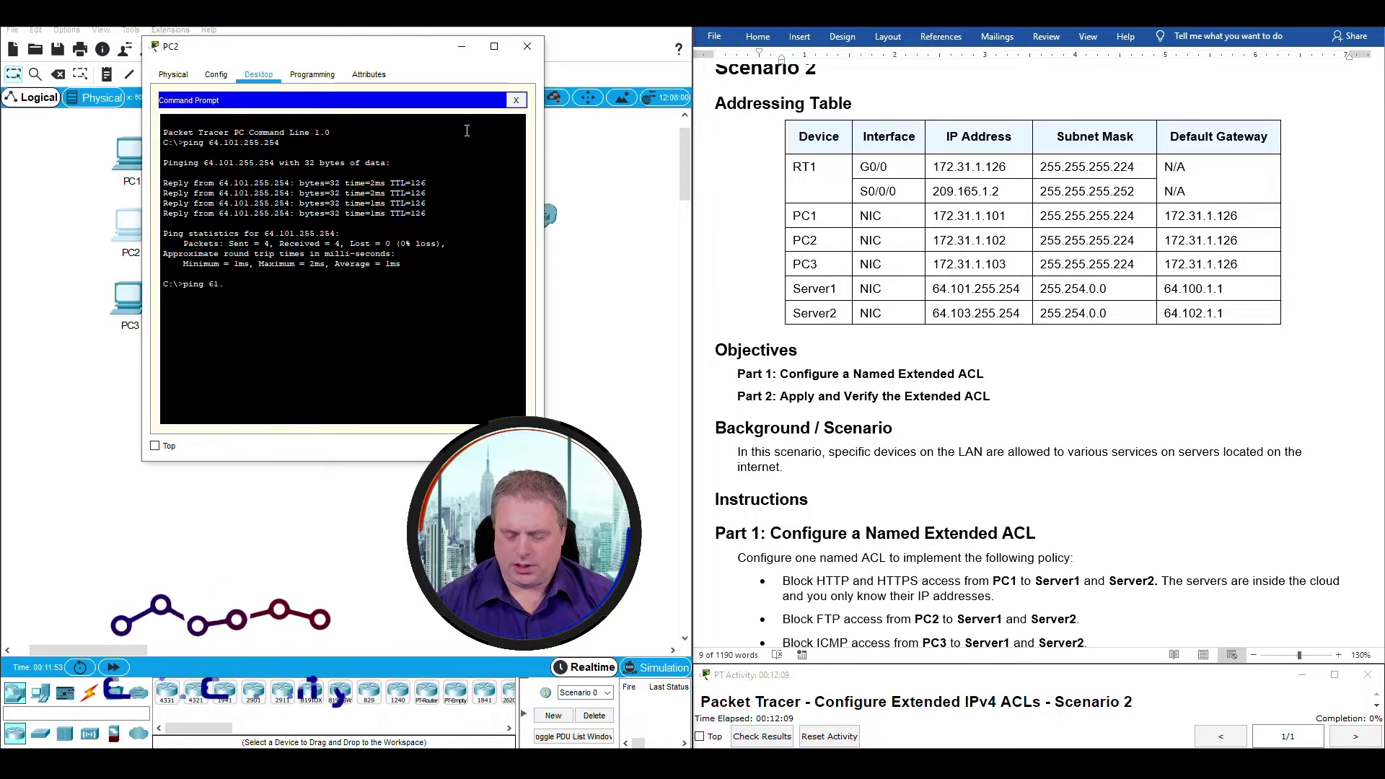
type("103.255.")
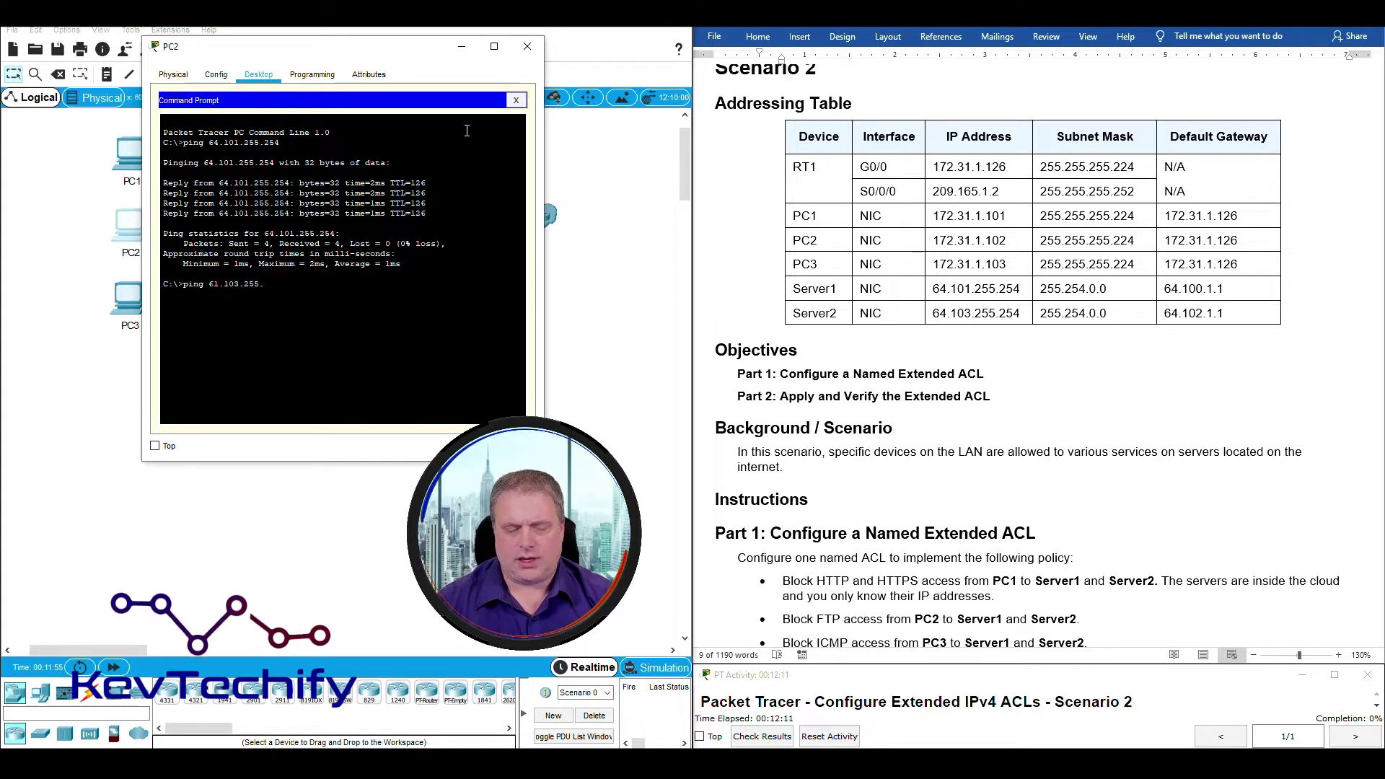
type("2554")
key("Return")
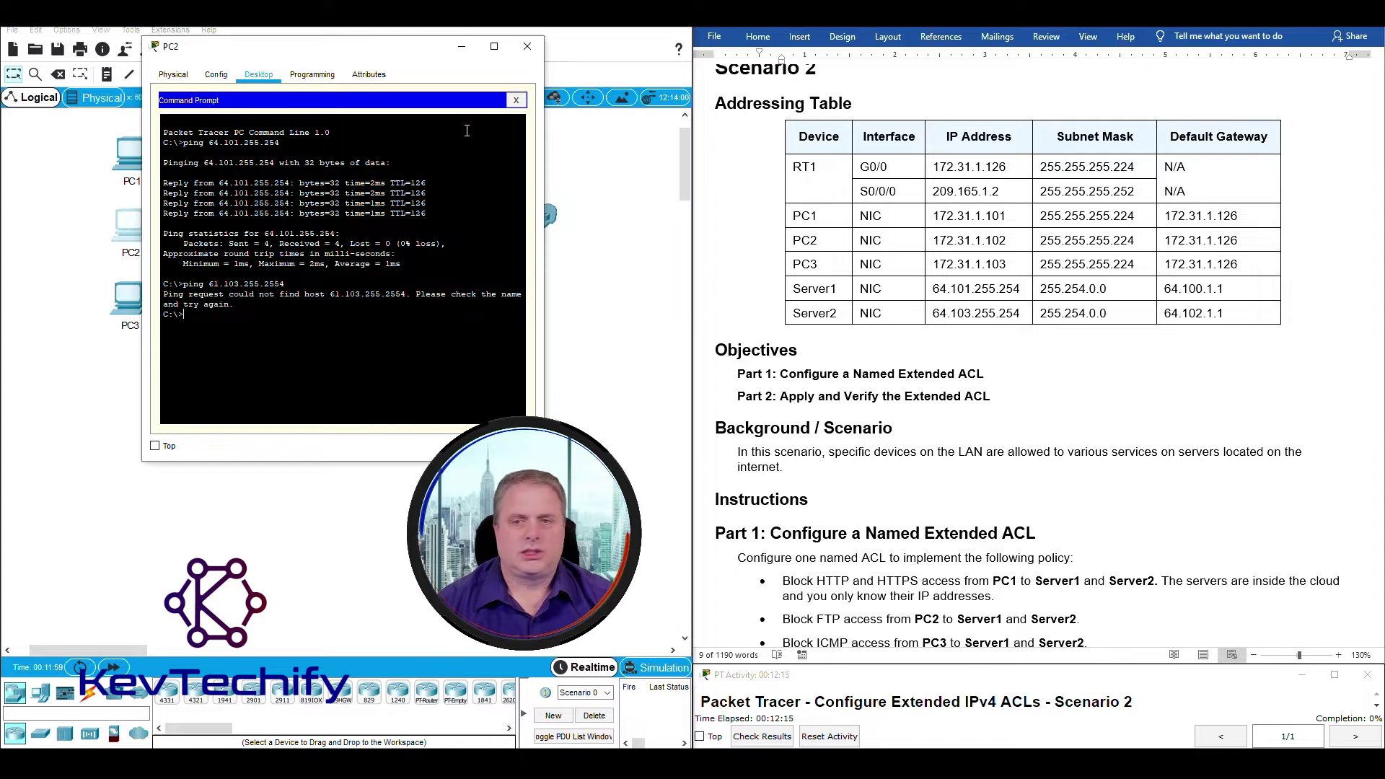
key("Up")
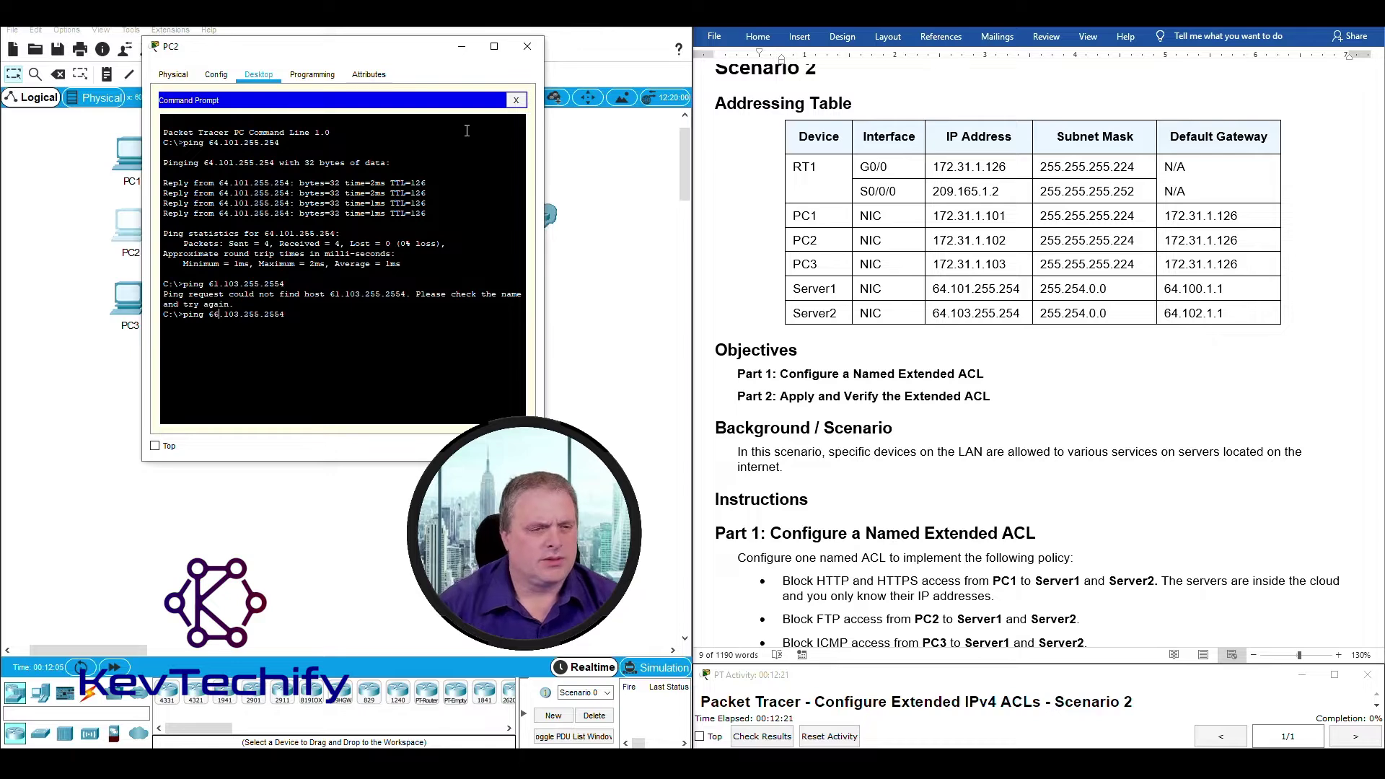
key("Right")
key("Right")
key("Right")
key("Right")
key("Right")
key("Right")
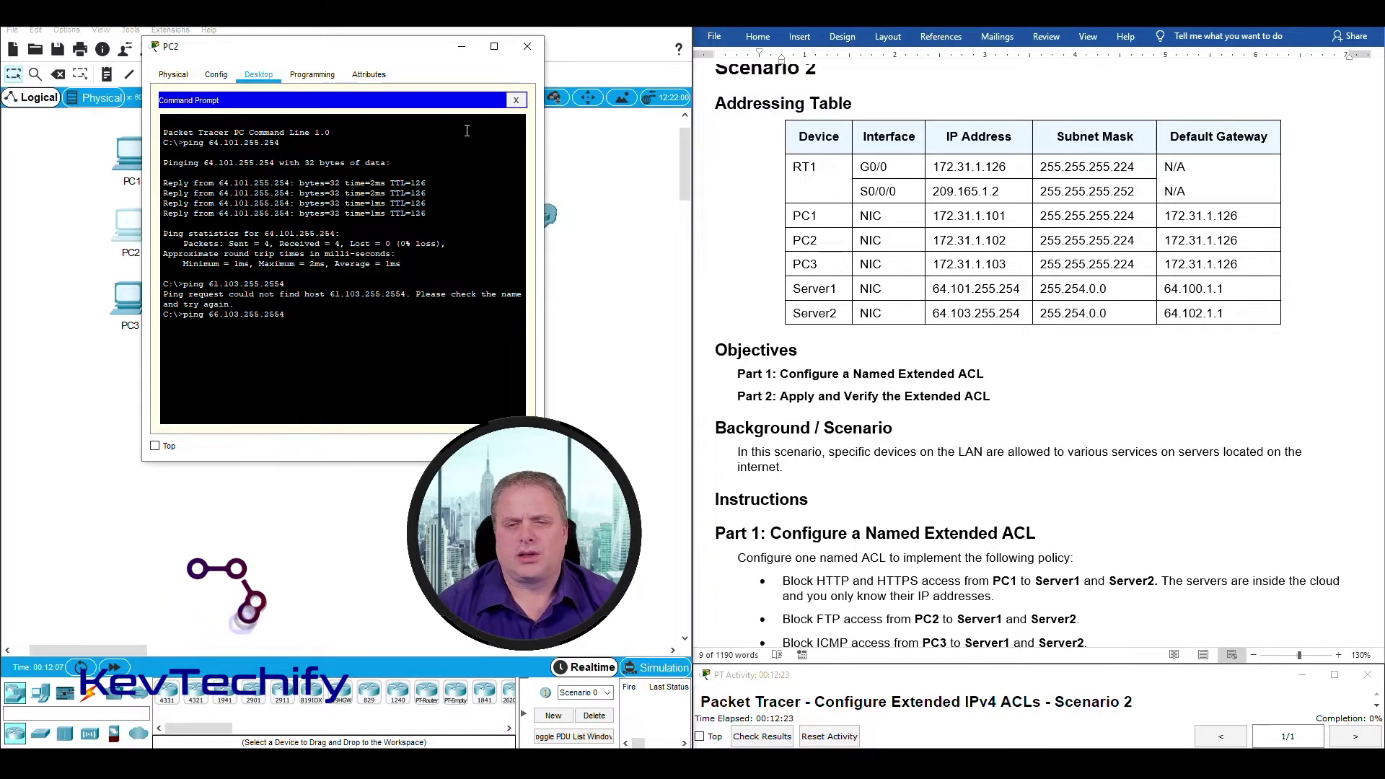
key("Right")
key("Delete")
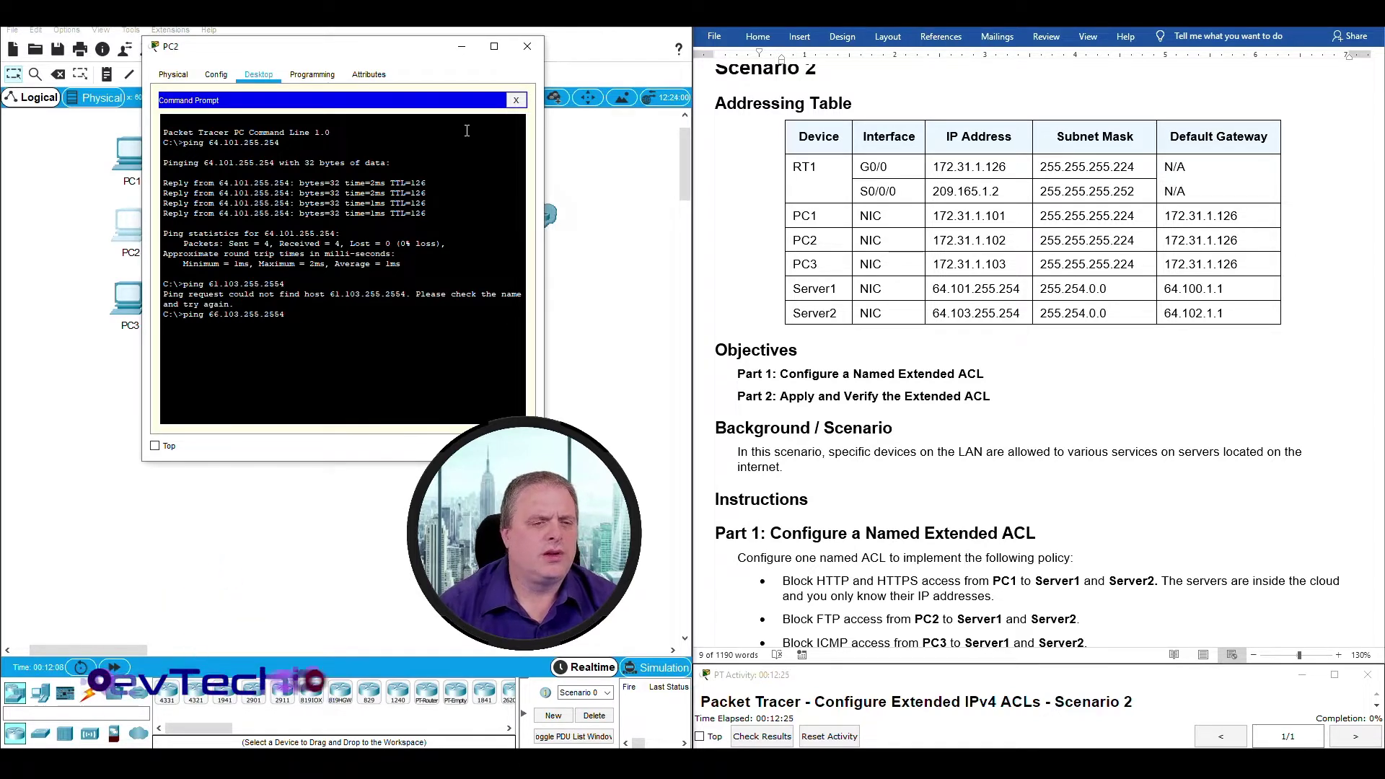
key("Return")
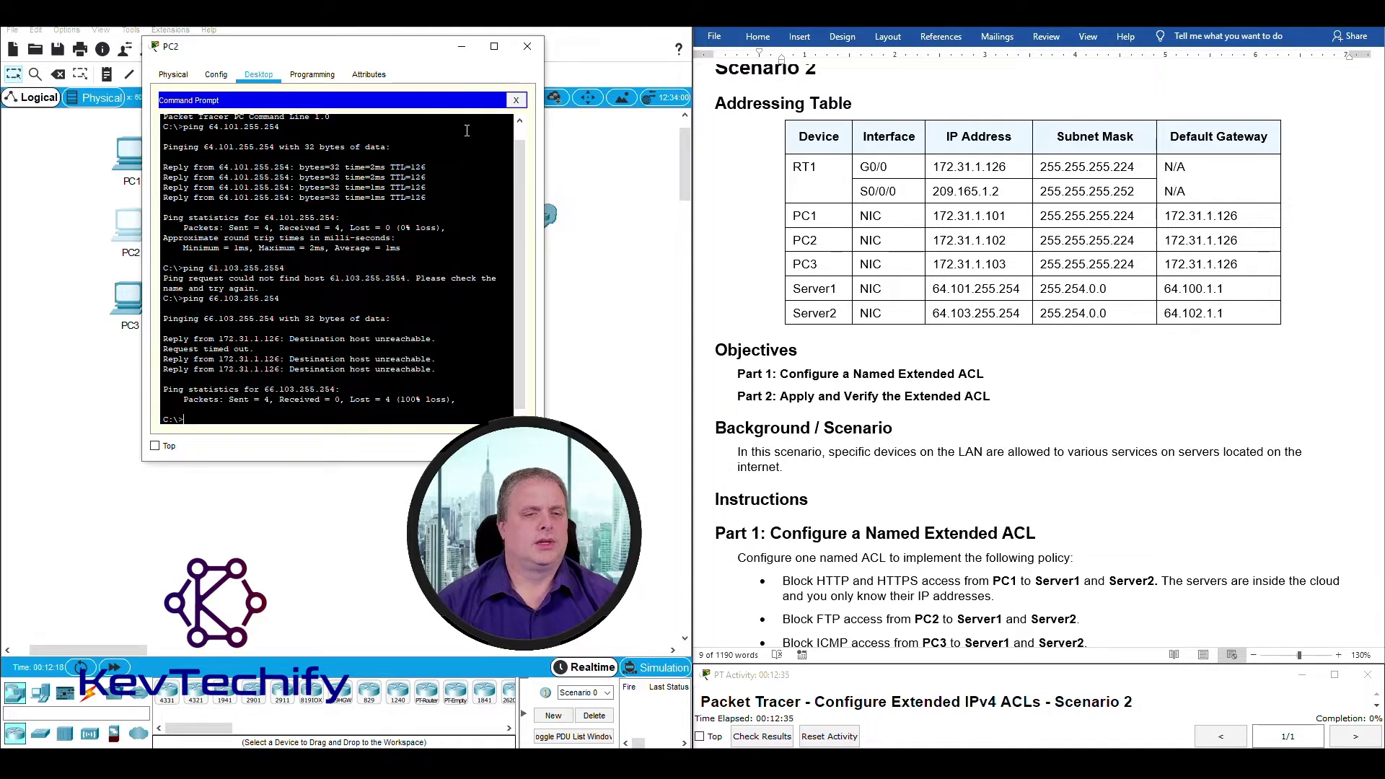
key("Up")
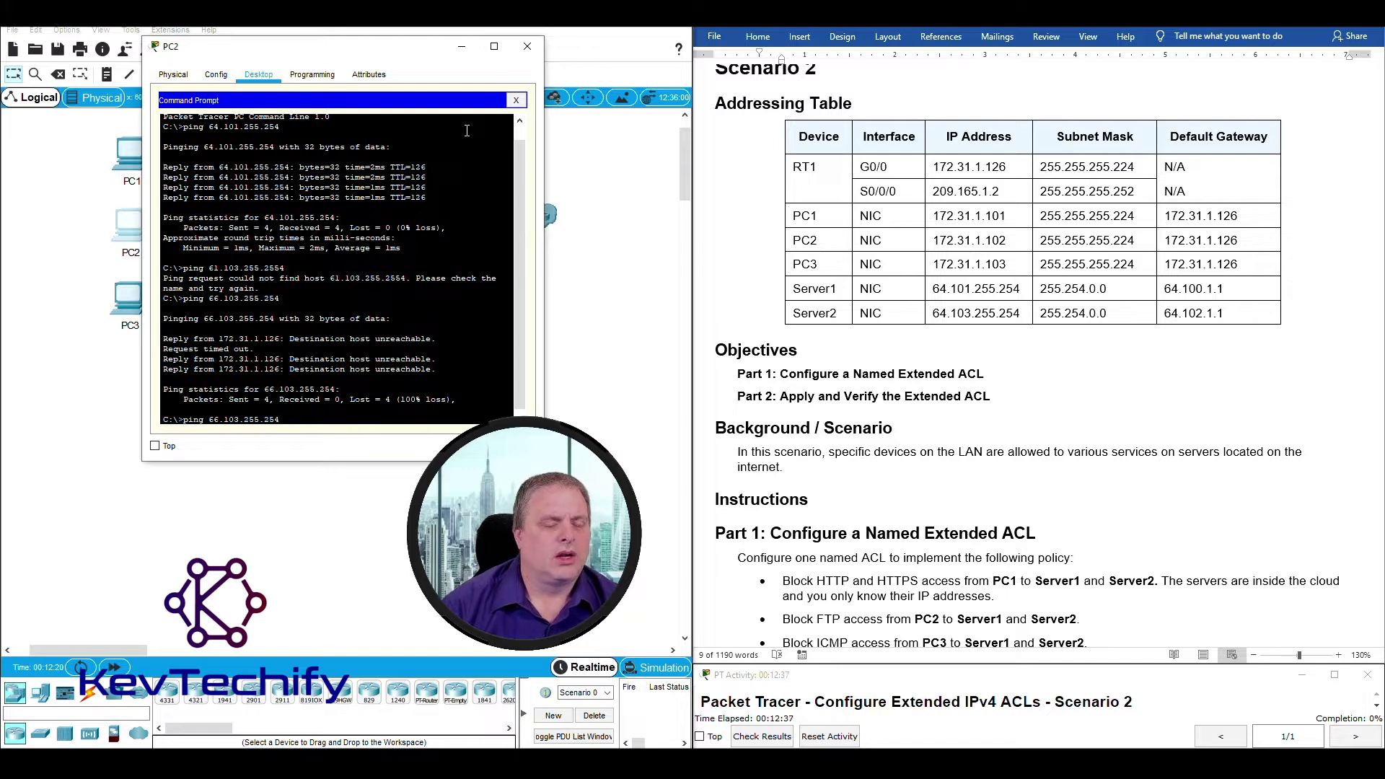
key("Left")
key("Left")
key("Left")
key("Left")
key("Left")
key("Left")
key("Left")
key("Left")
key("Left")
key("Left")
key("Left")
key("Left")
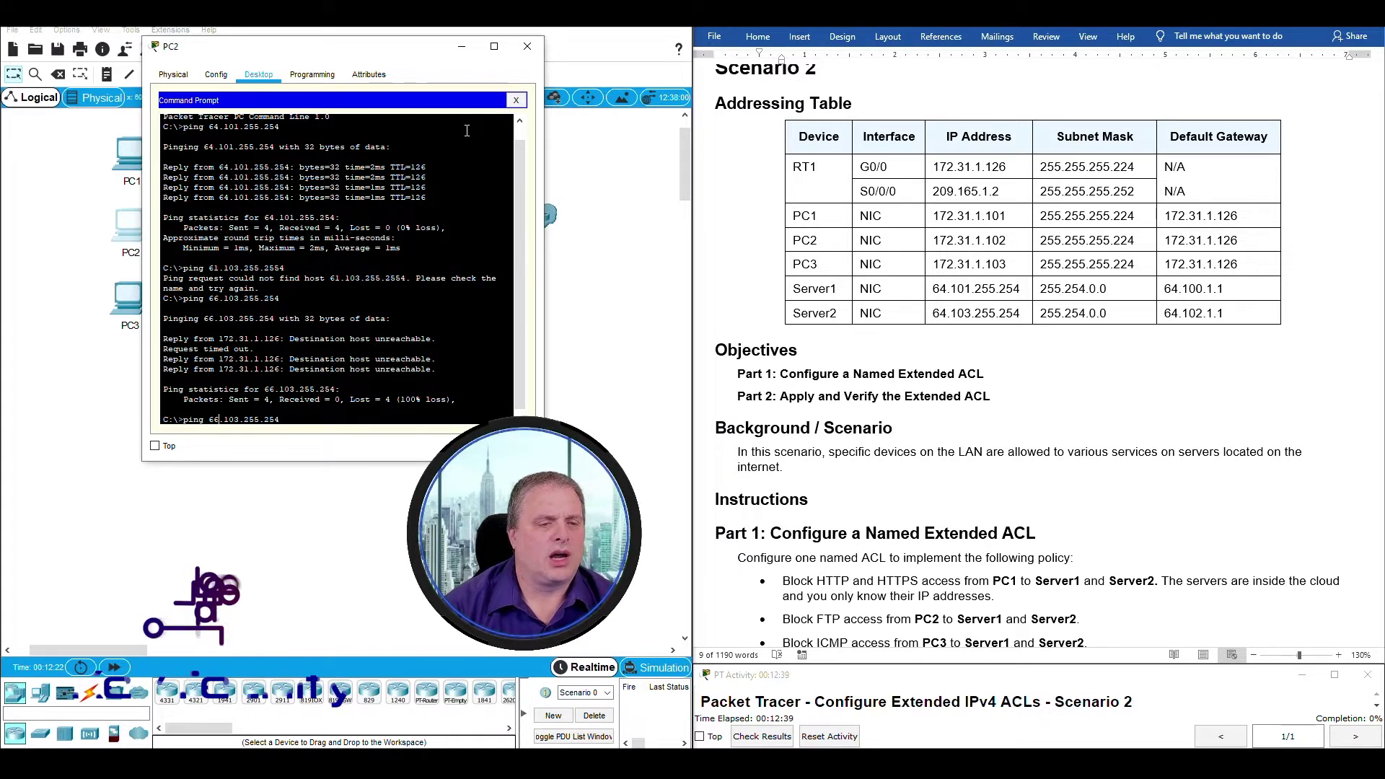
key("BackSpace")
type("4")
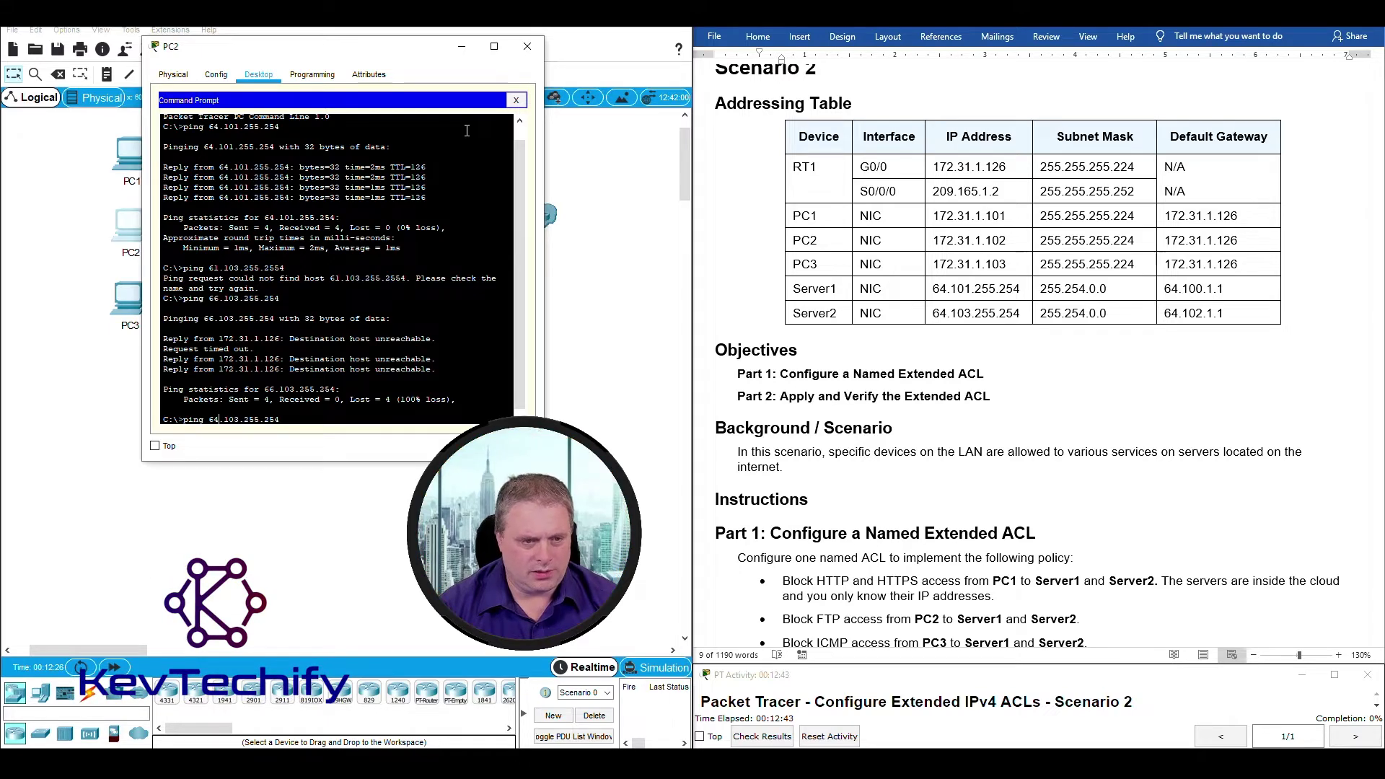
key("Return")
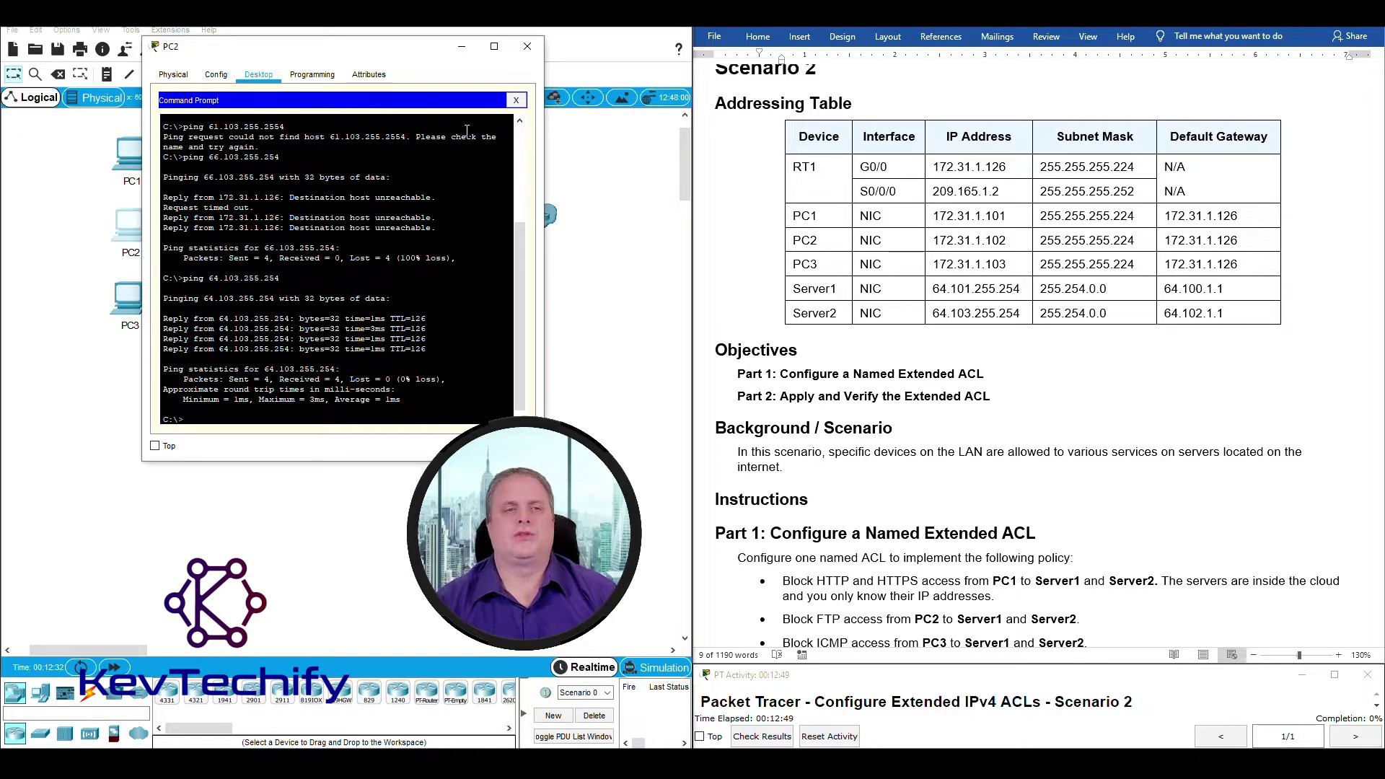
left_click(462, 49)
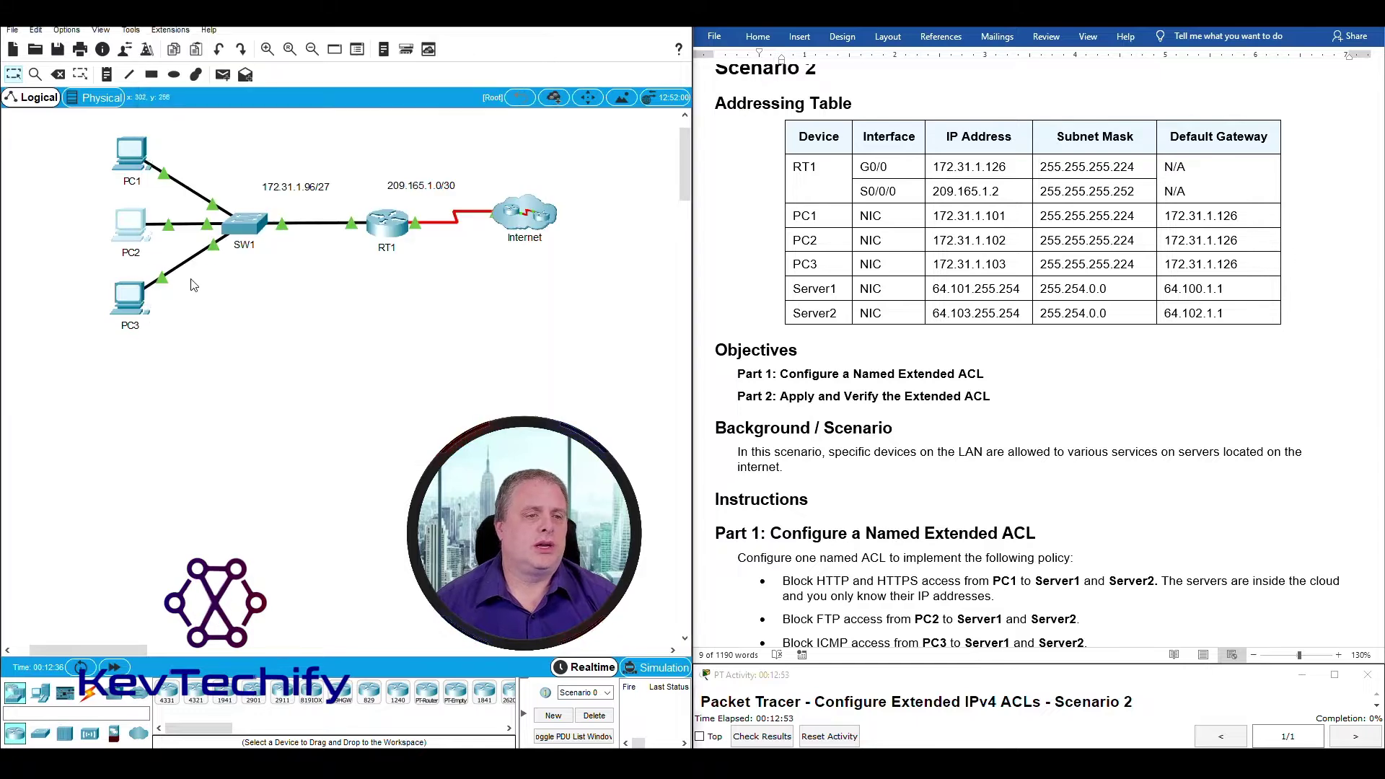
From PC3's Command Prompt, ping 64.101.255.254 and 64.103.255.254.
left_click(128, 297)
left_click_drag(717, 165, 291, 16)
left_click(182, 42)
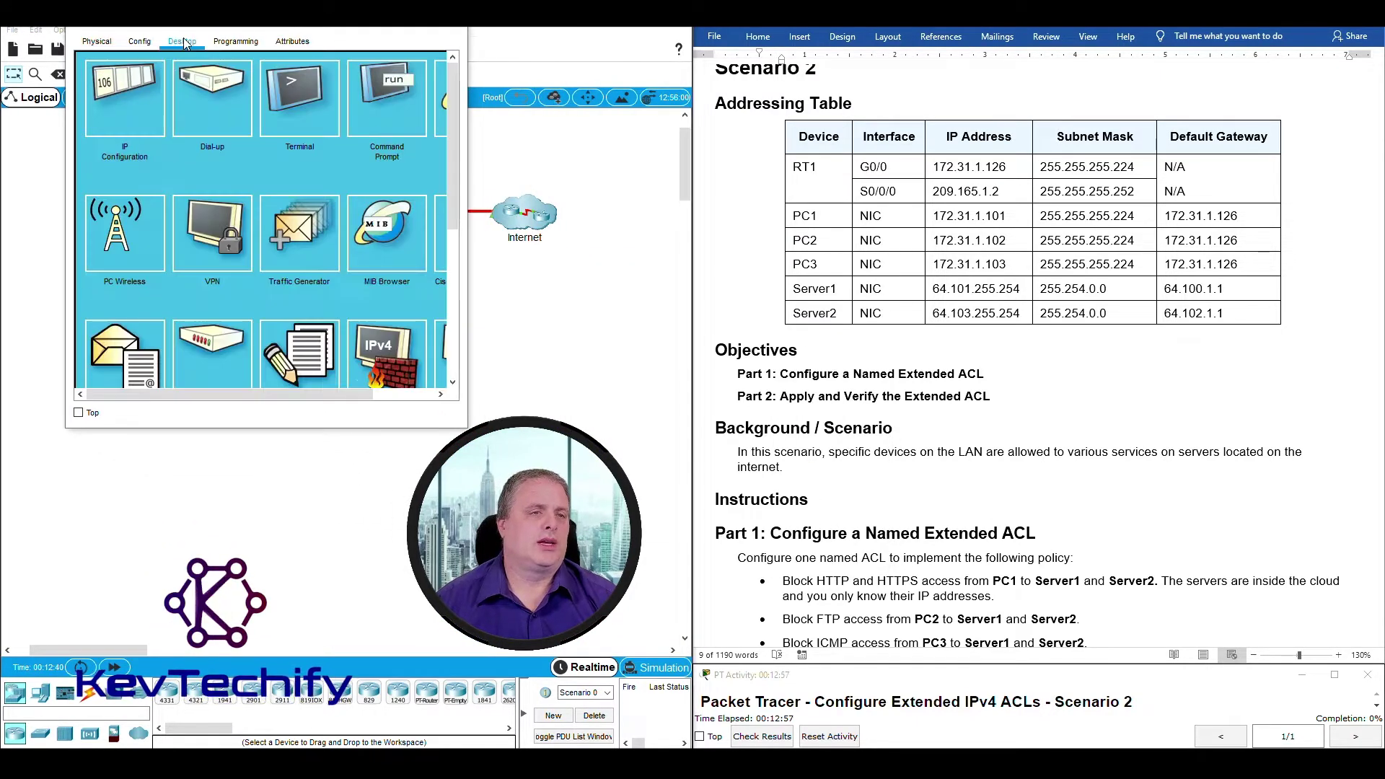
left_click(401, 99)
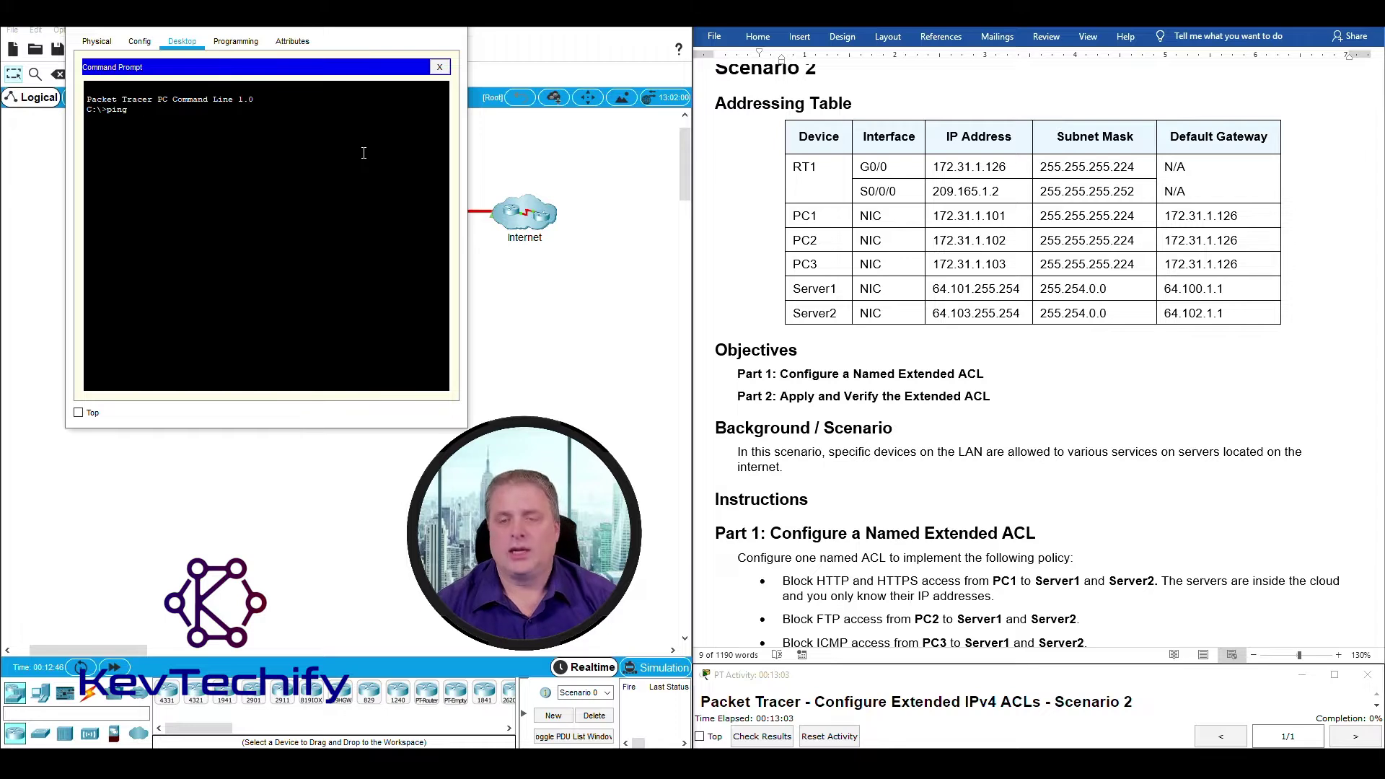
type("ping 64.101")
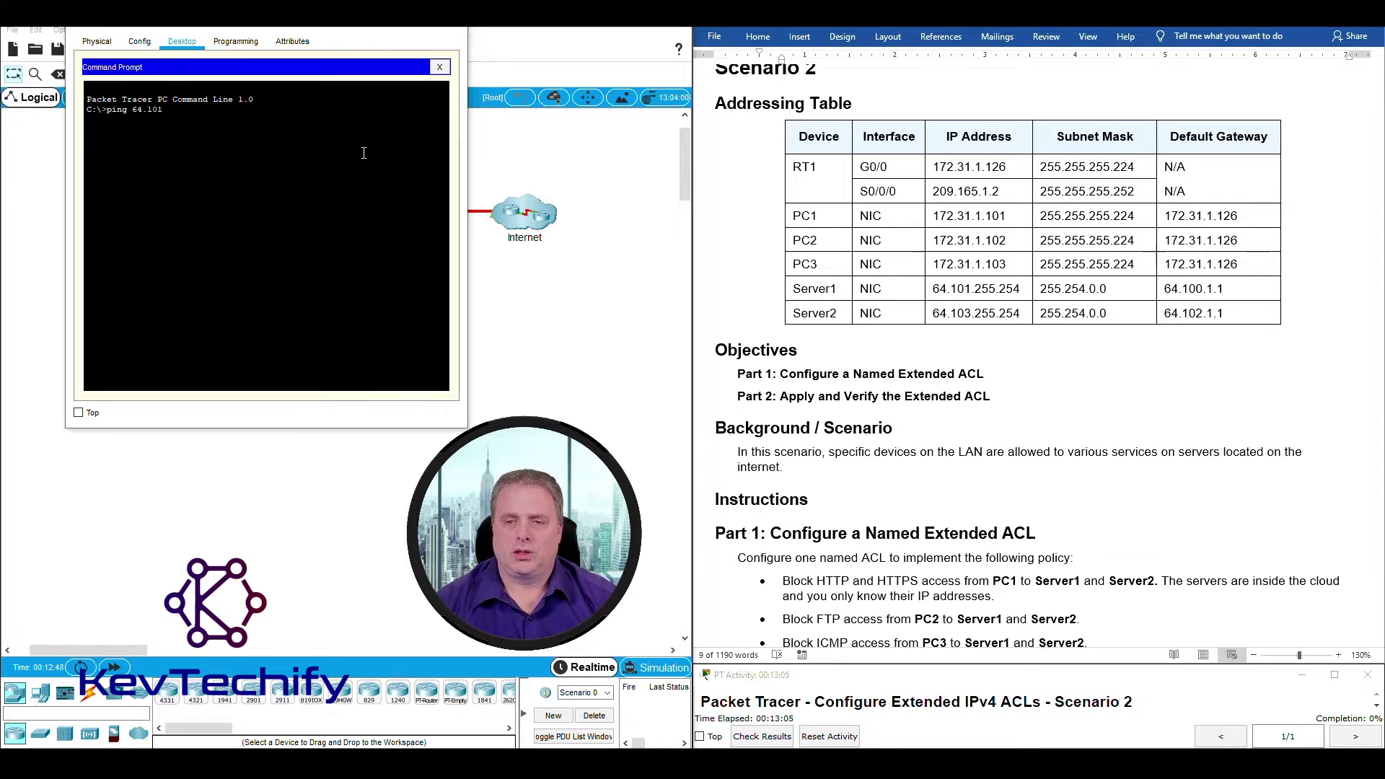
type(".255.25")
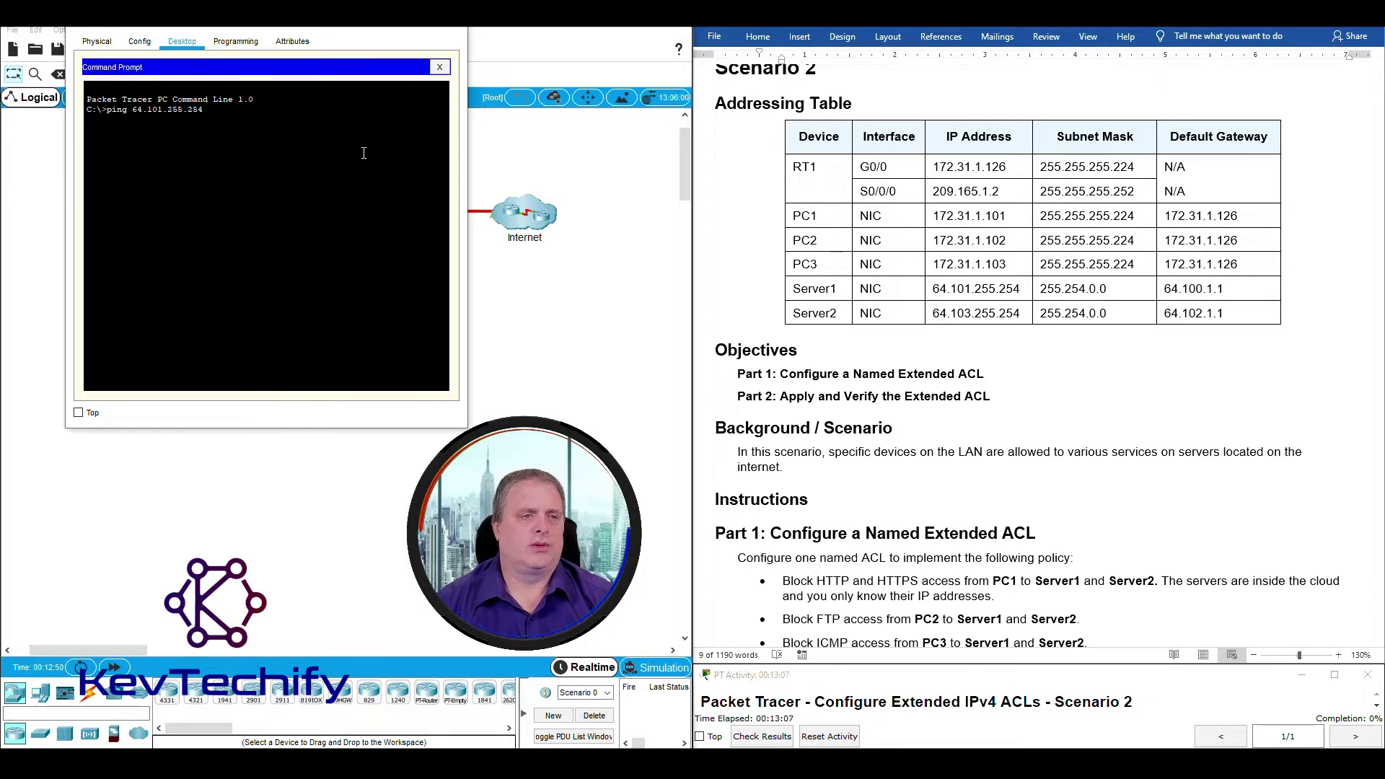
type("4")
key("Return")
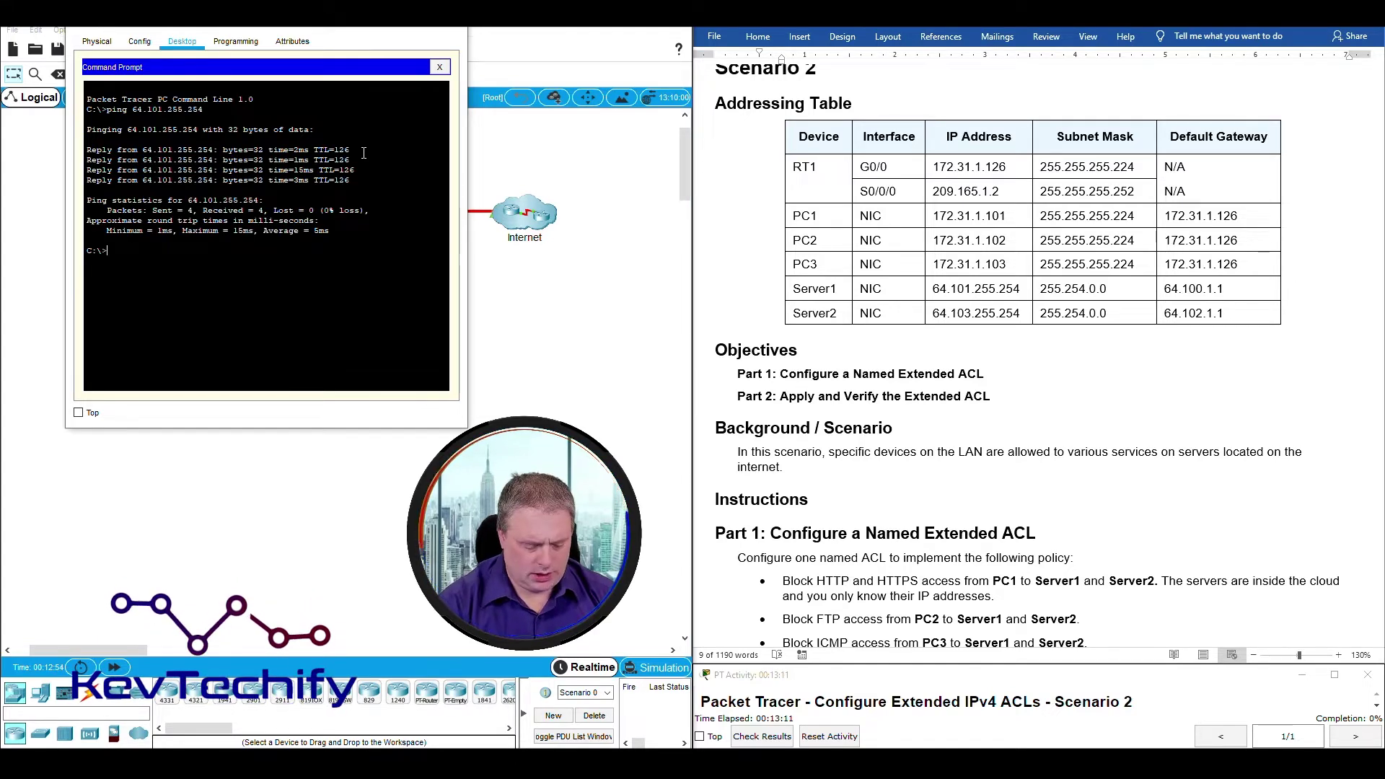
type("ping")
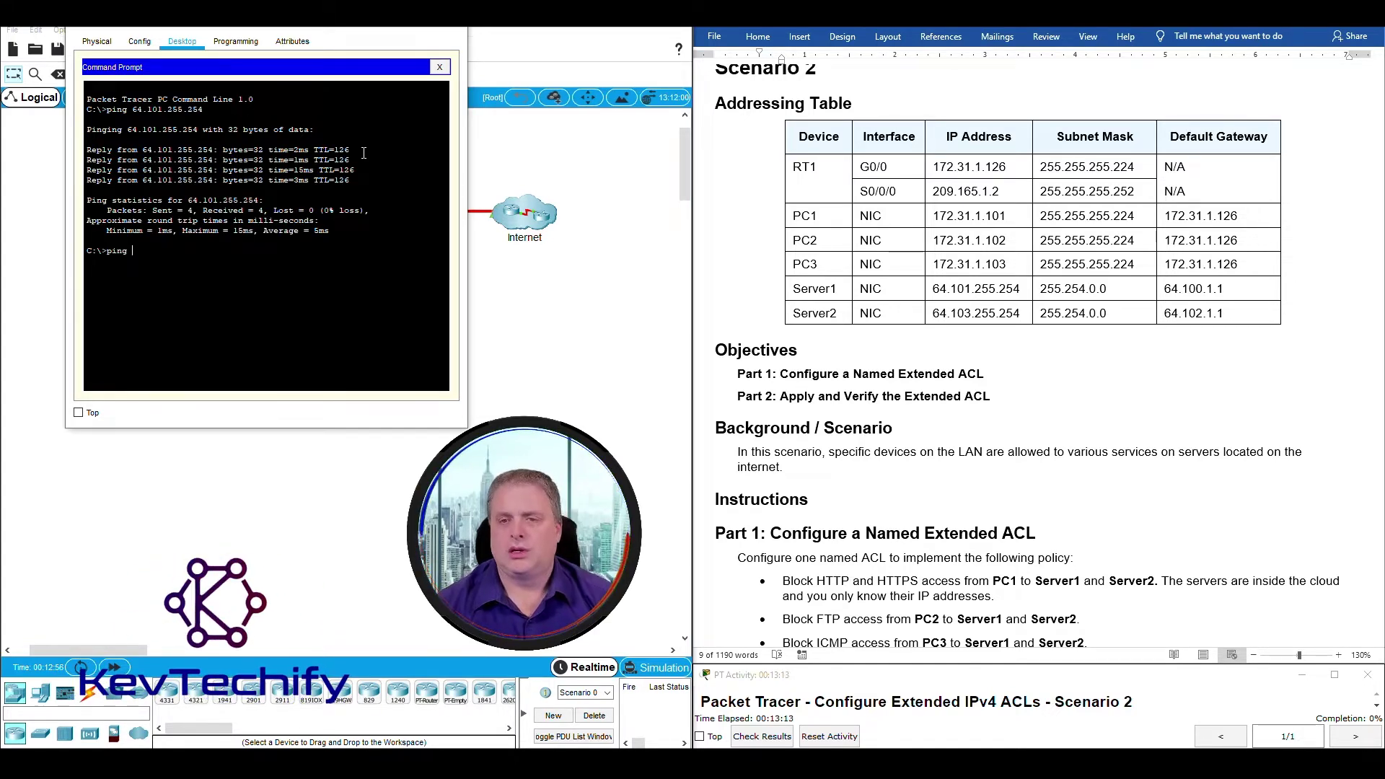
type(" 64.")
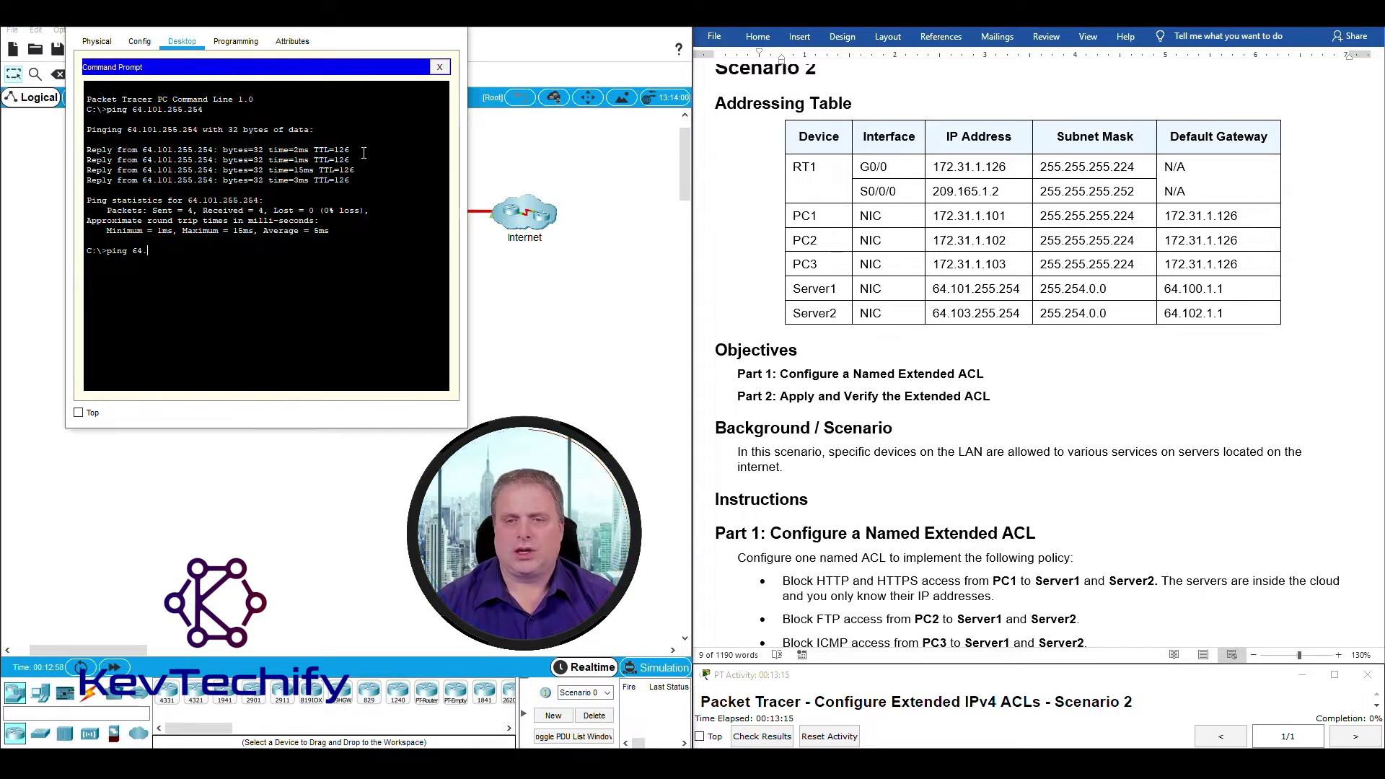
type("103.255.")
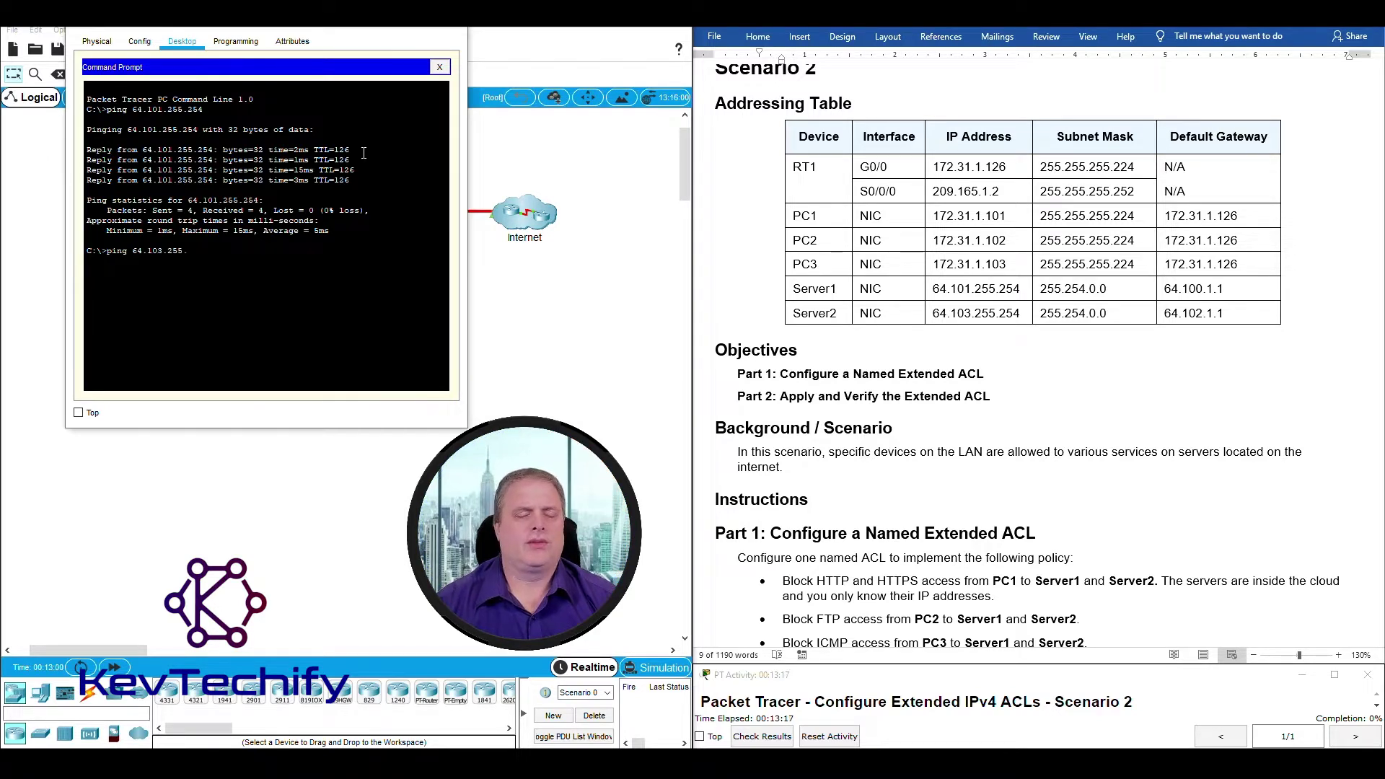
type("254")
key("Return")
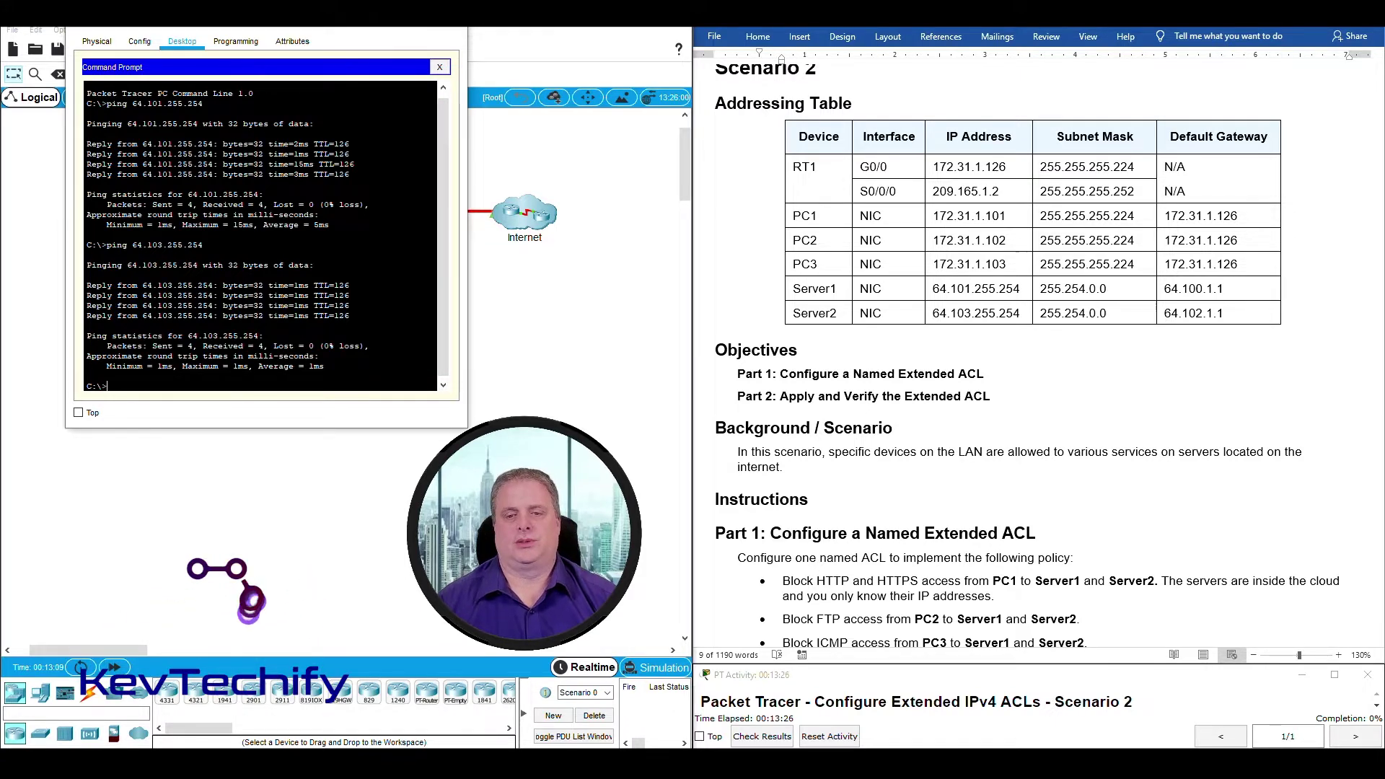
left_click(408, 16)
scroll(869, 303, "down", 4)
scroll(869, 303, "down", 2)
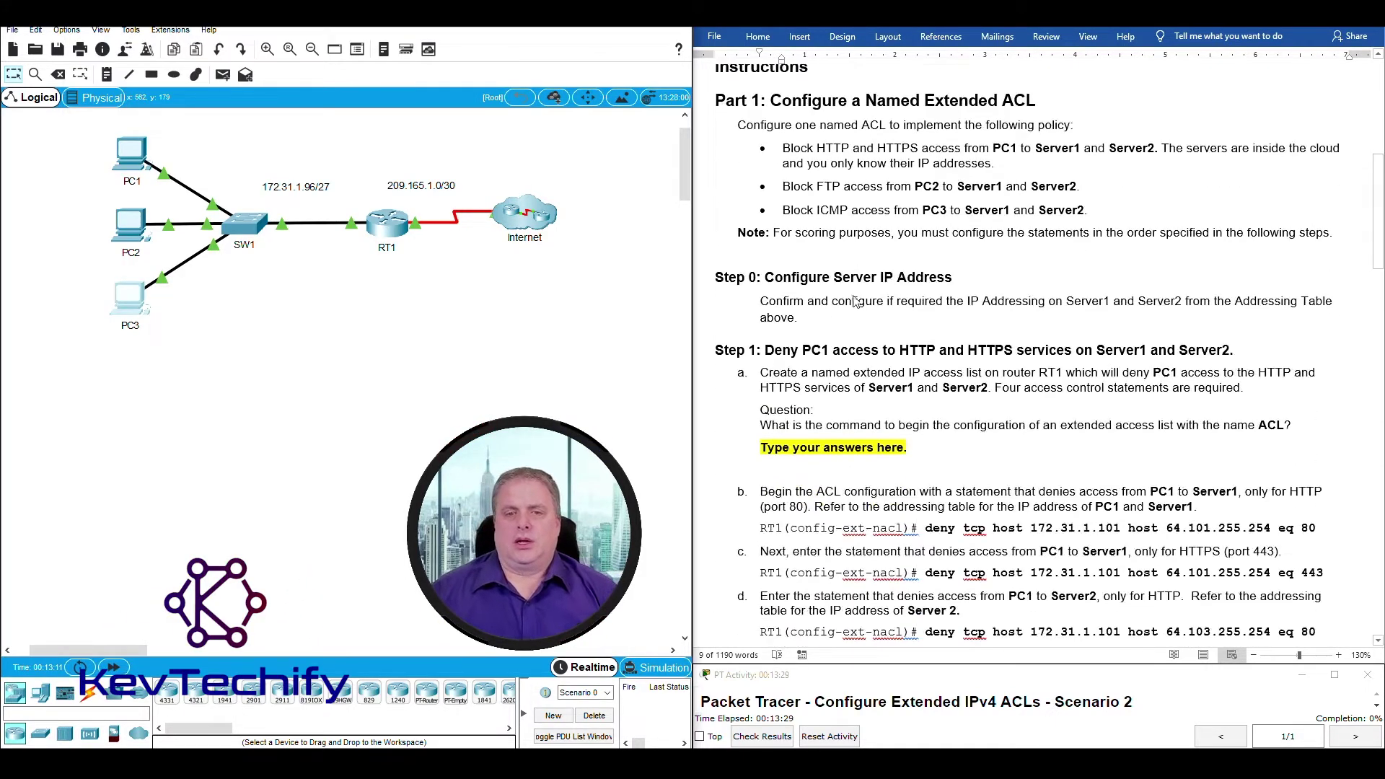
scroll(827, 352, "down", 2)
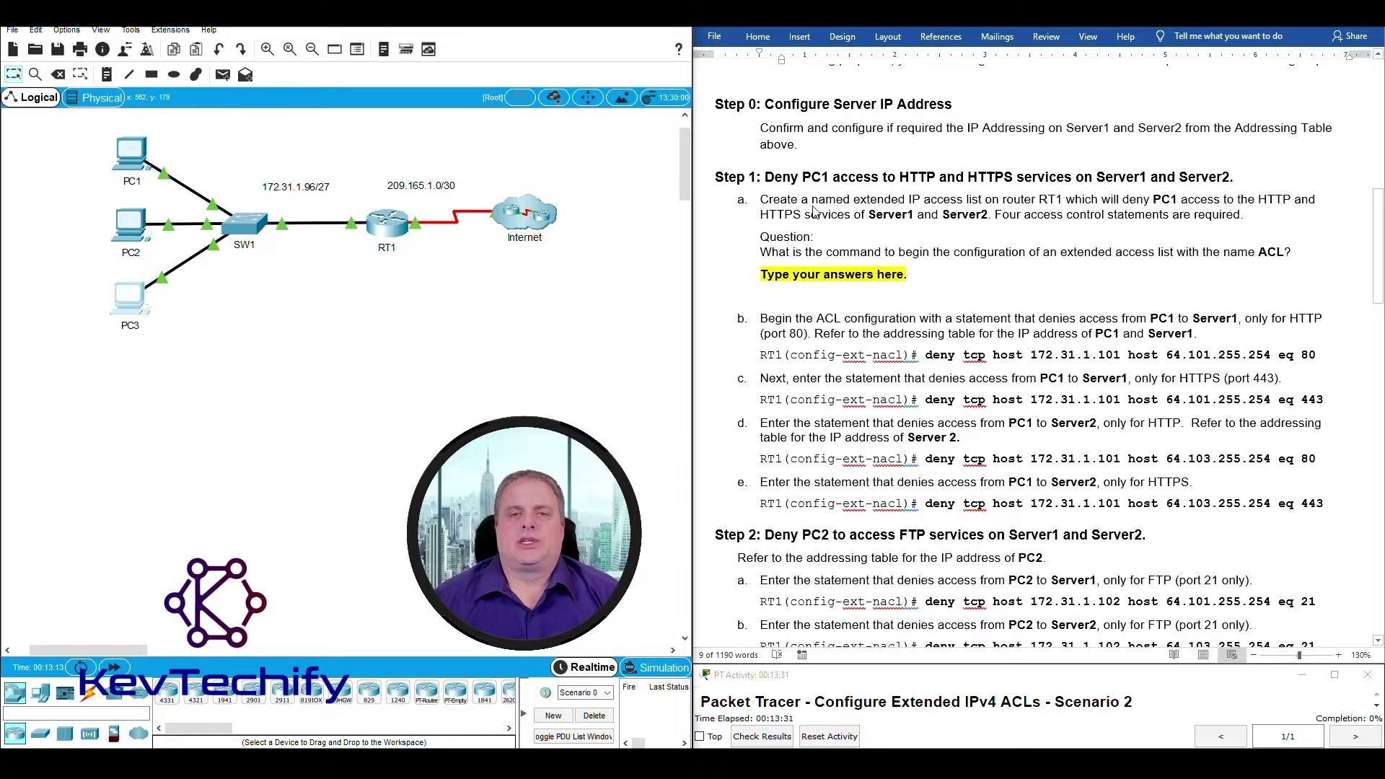
left_click(768, 178)
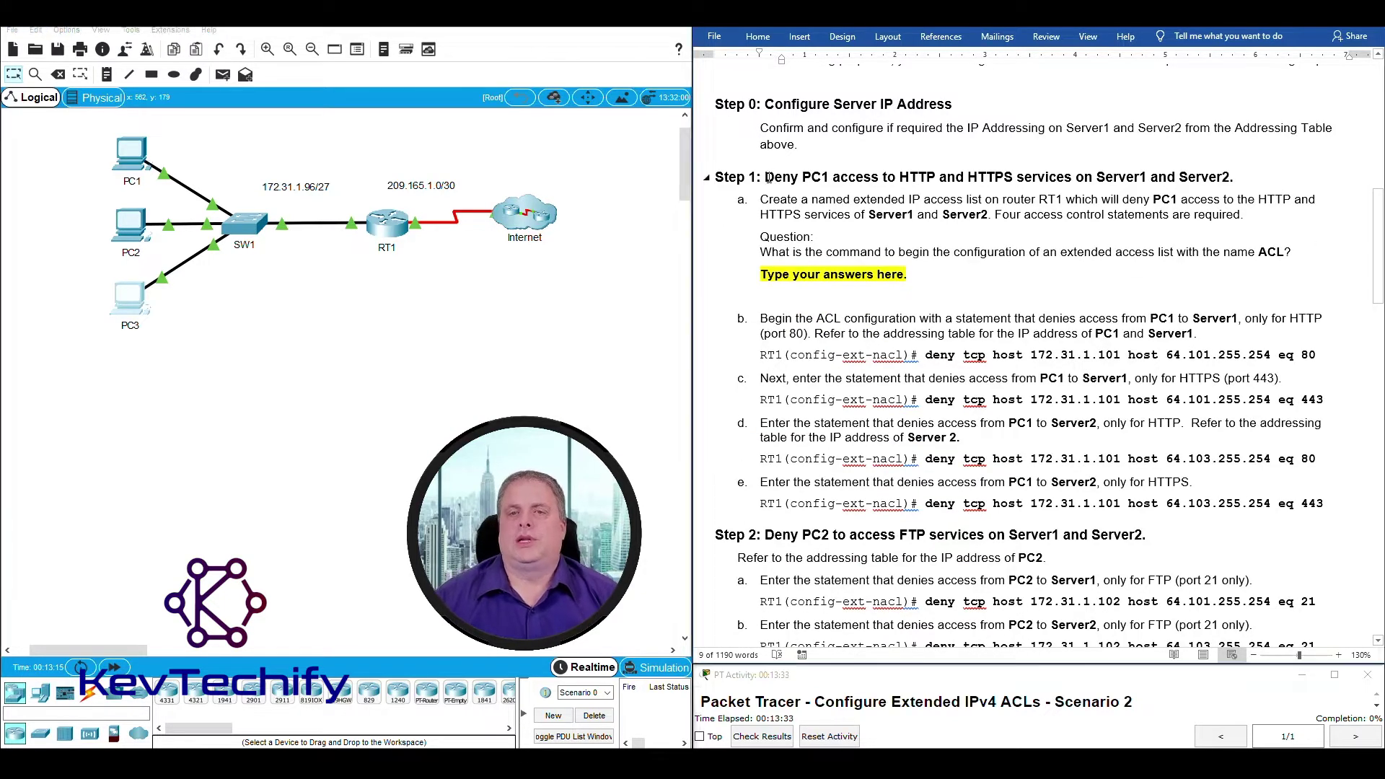
left_click_drag(767, 178, 1227, 168)
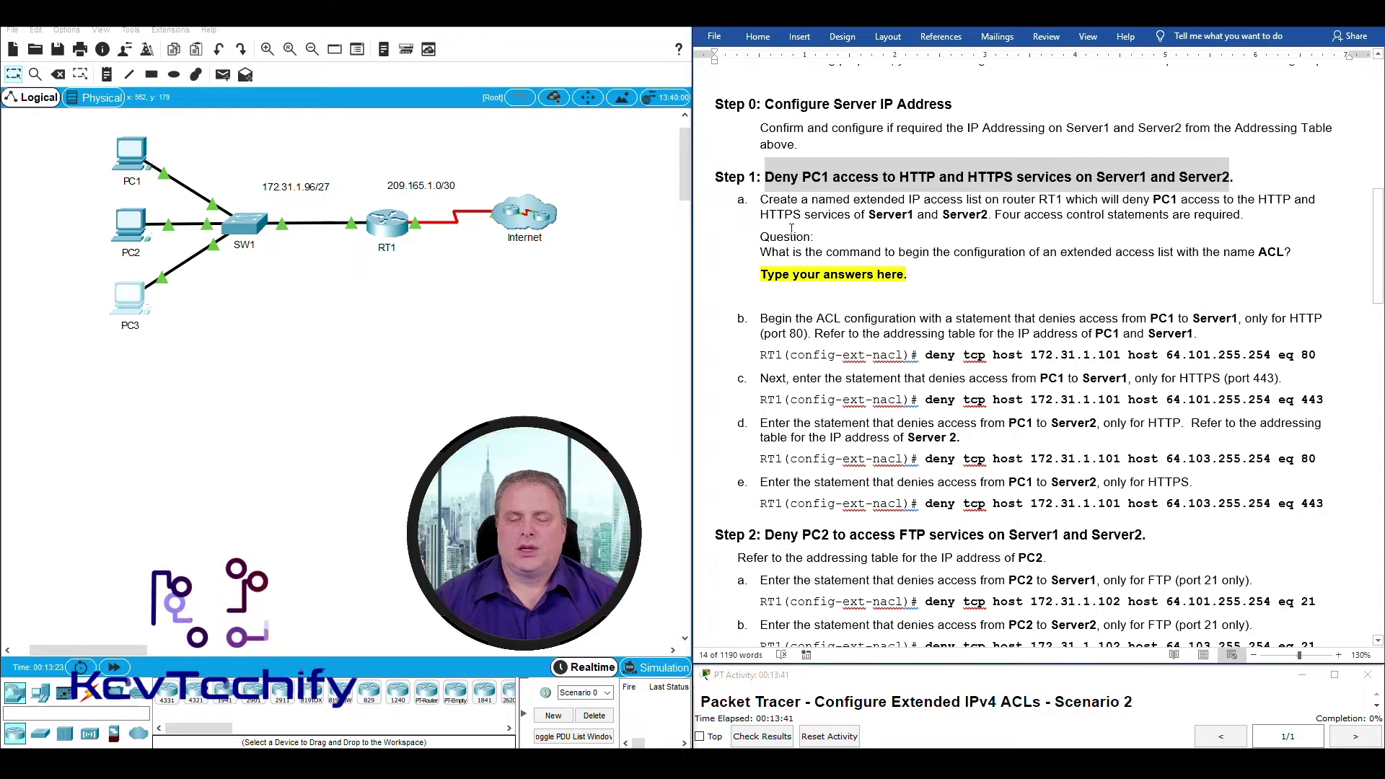
scroll(824, 264, "up", 5)
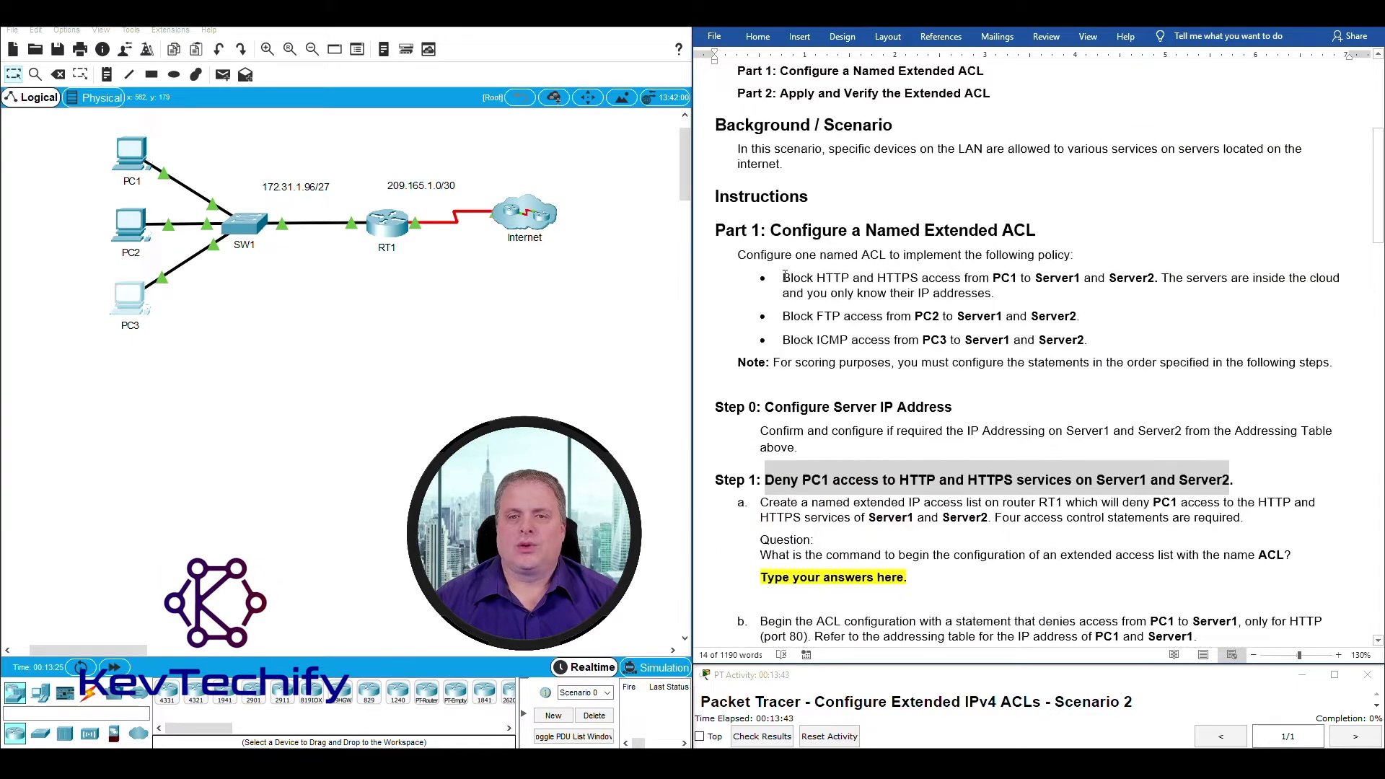
left_click_drag(785, 276, 1140, 333)
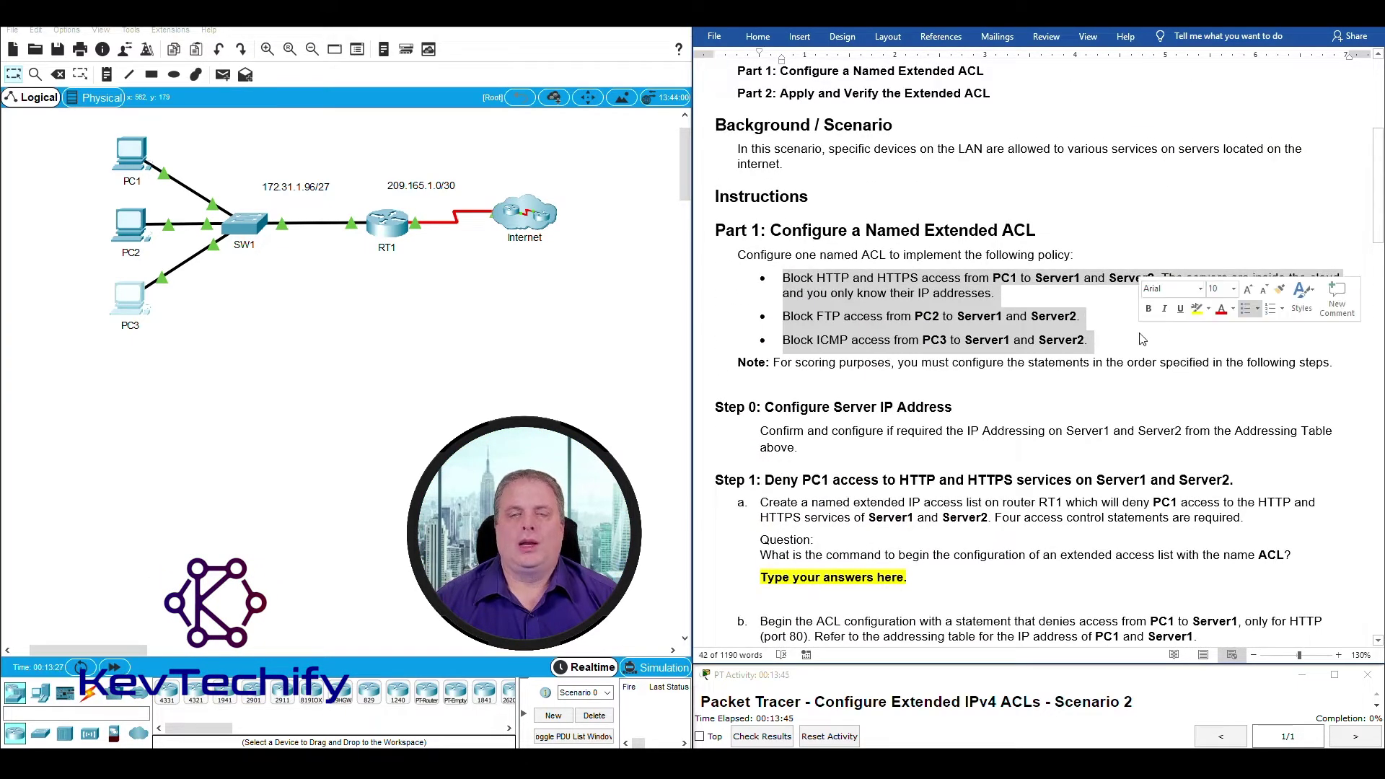
scroll(729, 400, "down", 5)
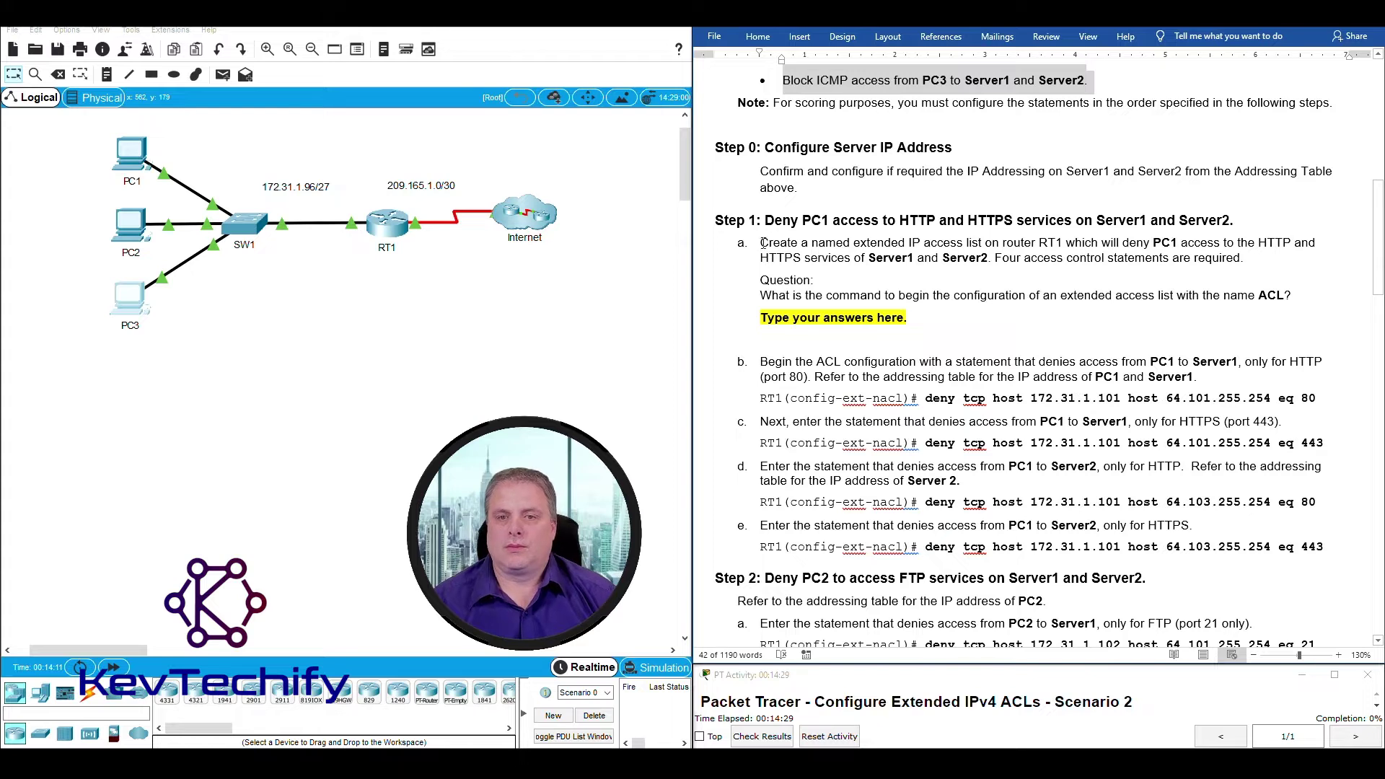
left_click_drag(762, 243, 1180, 239)
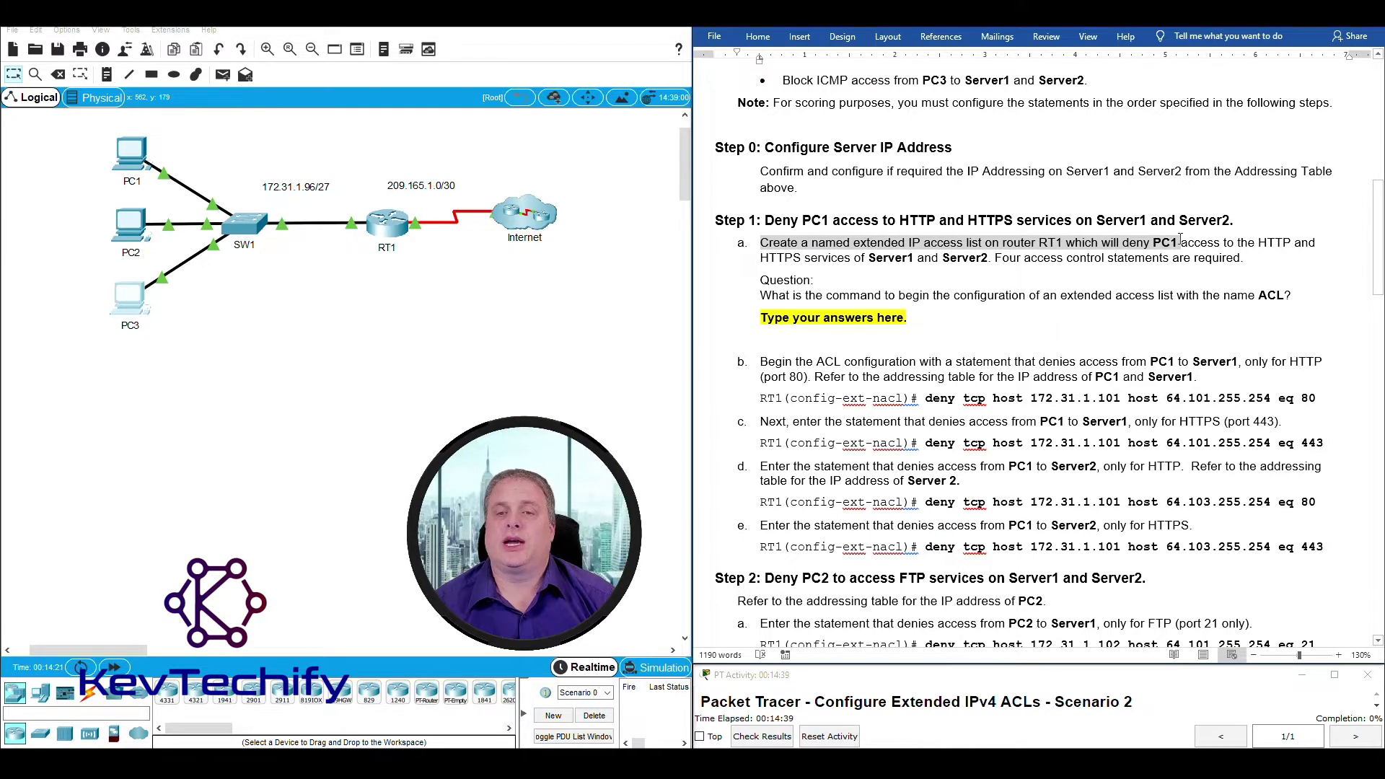
left_click(1103, 257)
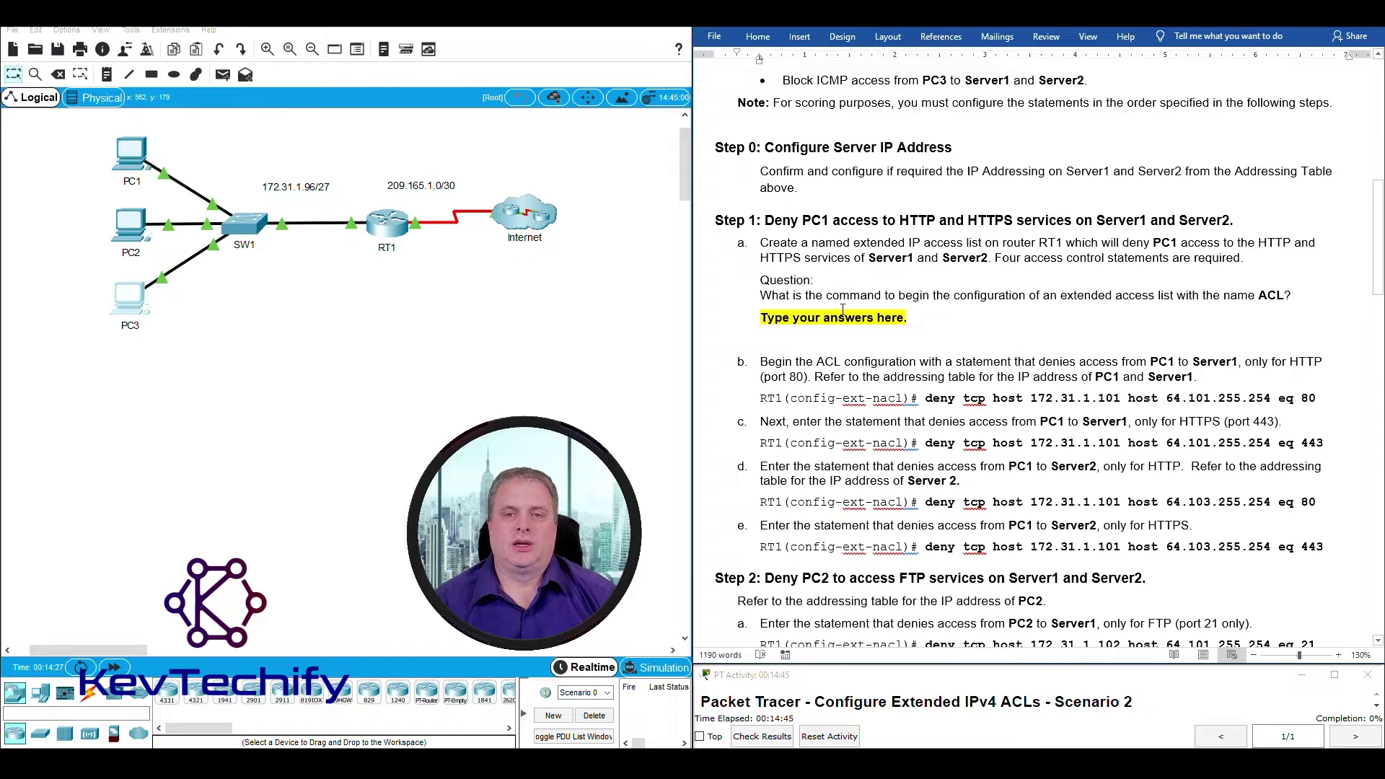
left_click_drag(760, 295, 1271, 295)
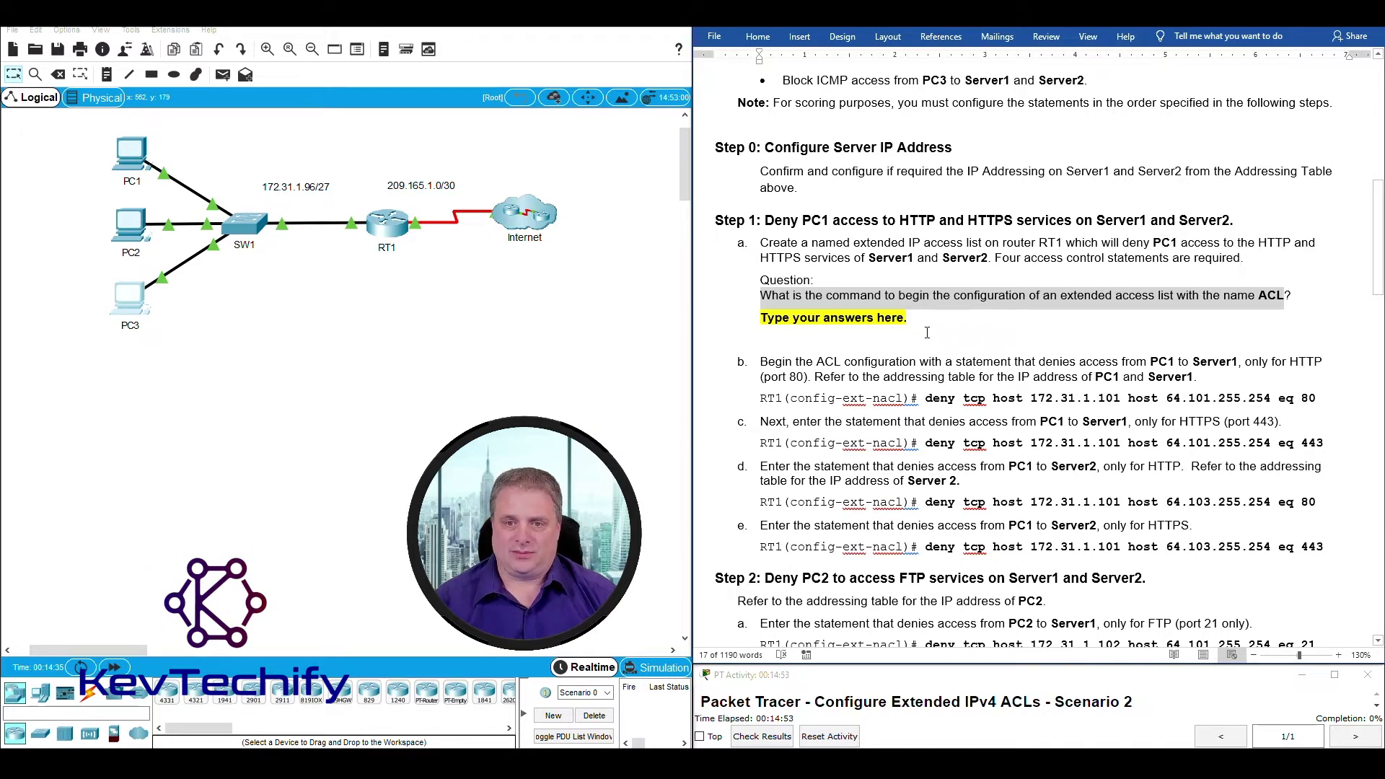
left_click(907, 318)
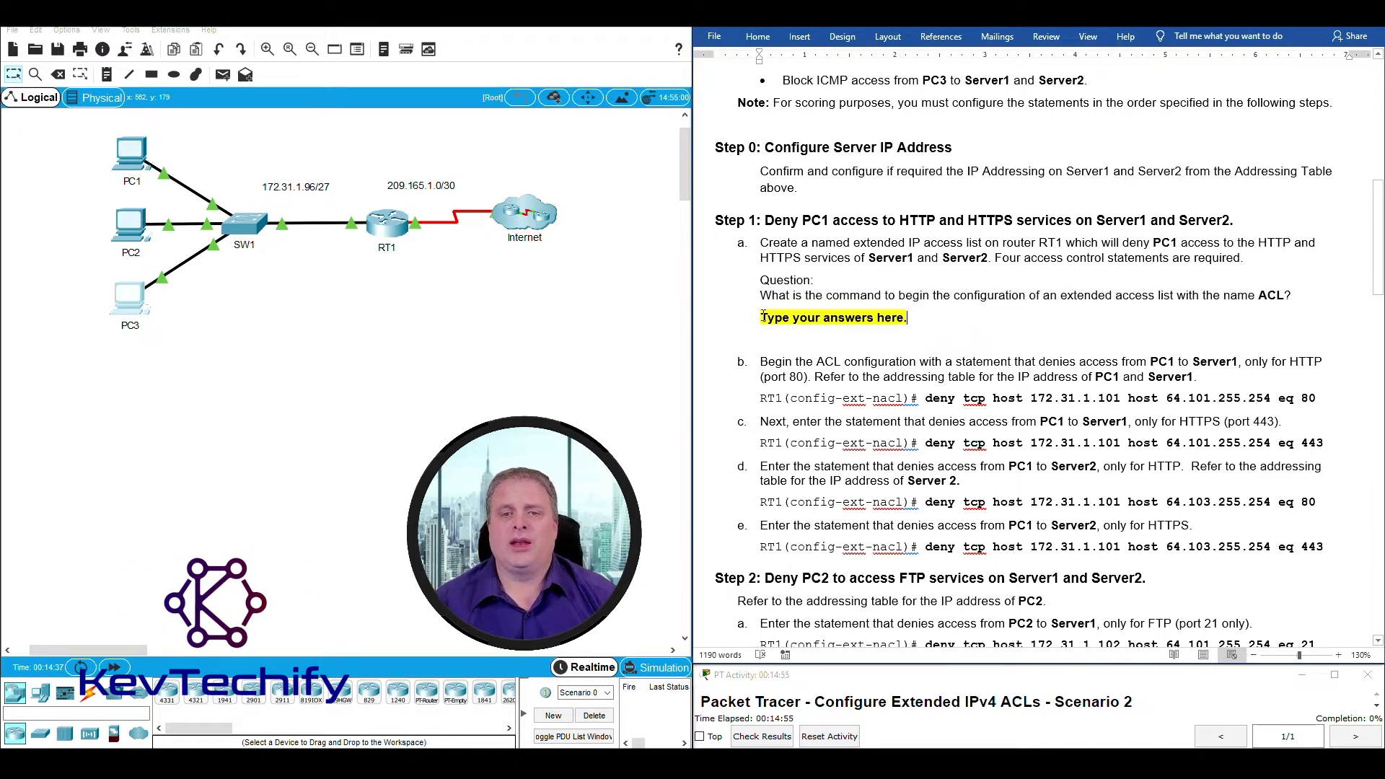
left_click_drag(781, 315, 930, 315)
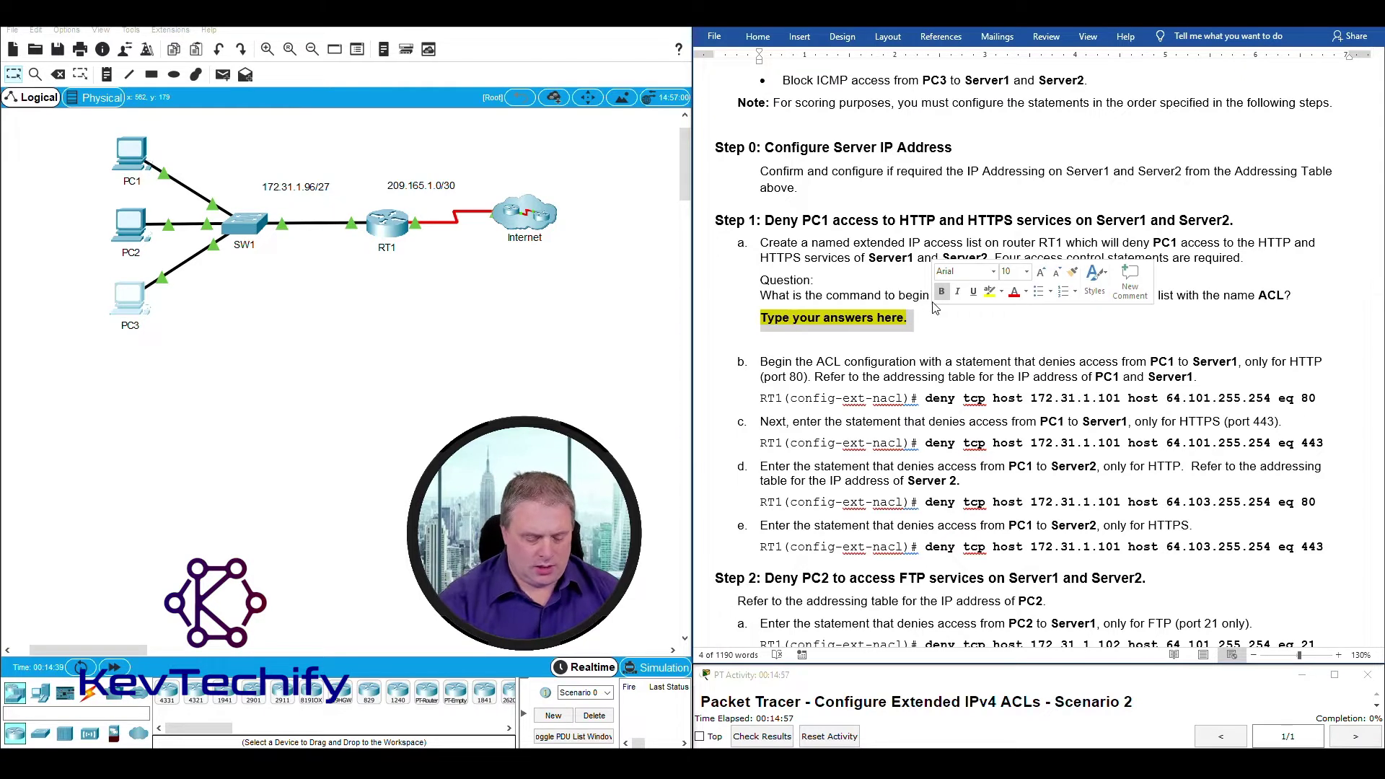
Type 'ip access-list extended ACL' as the Step 1 answer, correcting 'acess' to 'access'.
type("Ip ")
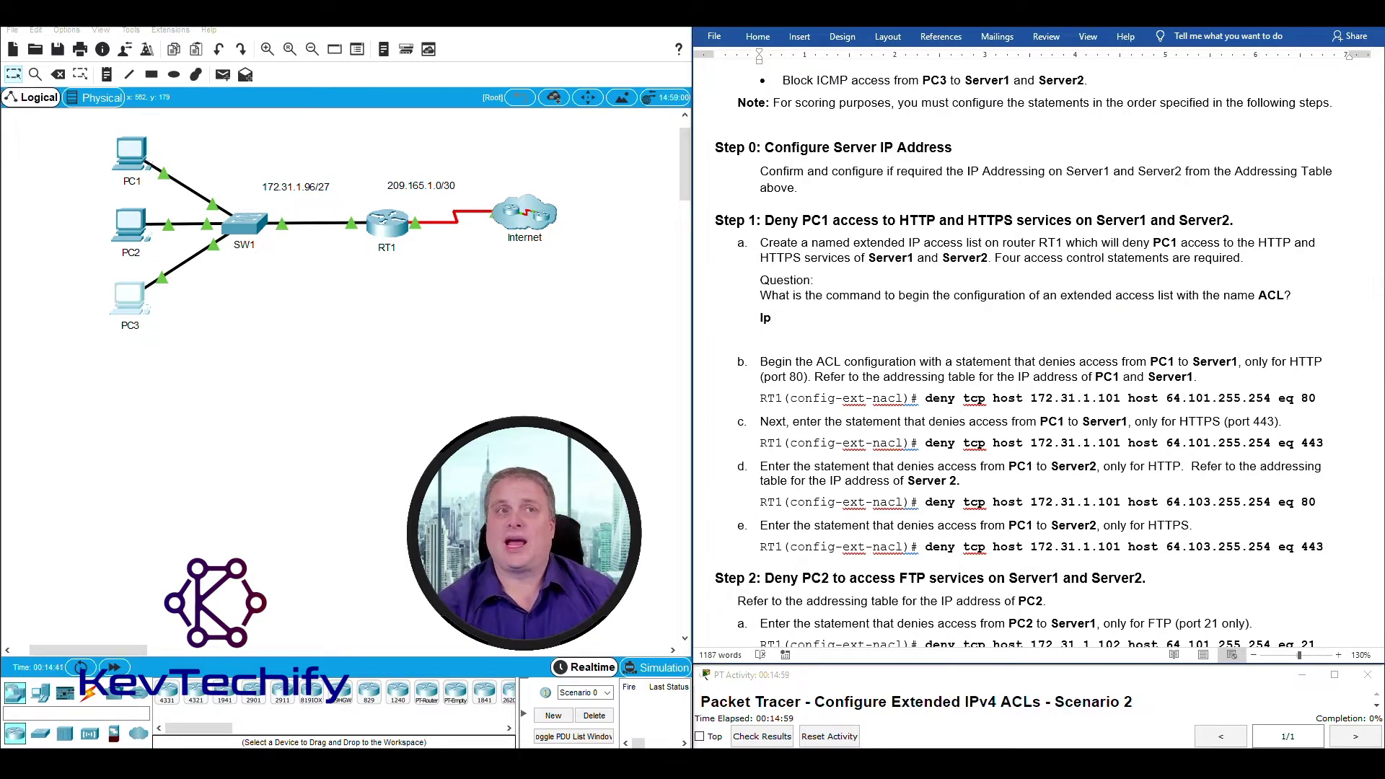
type("ace")
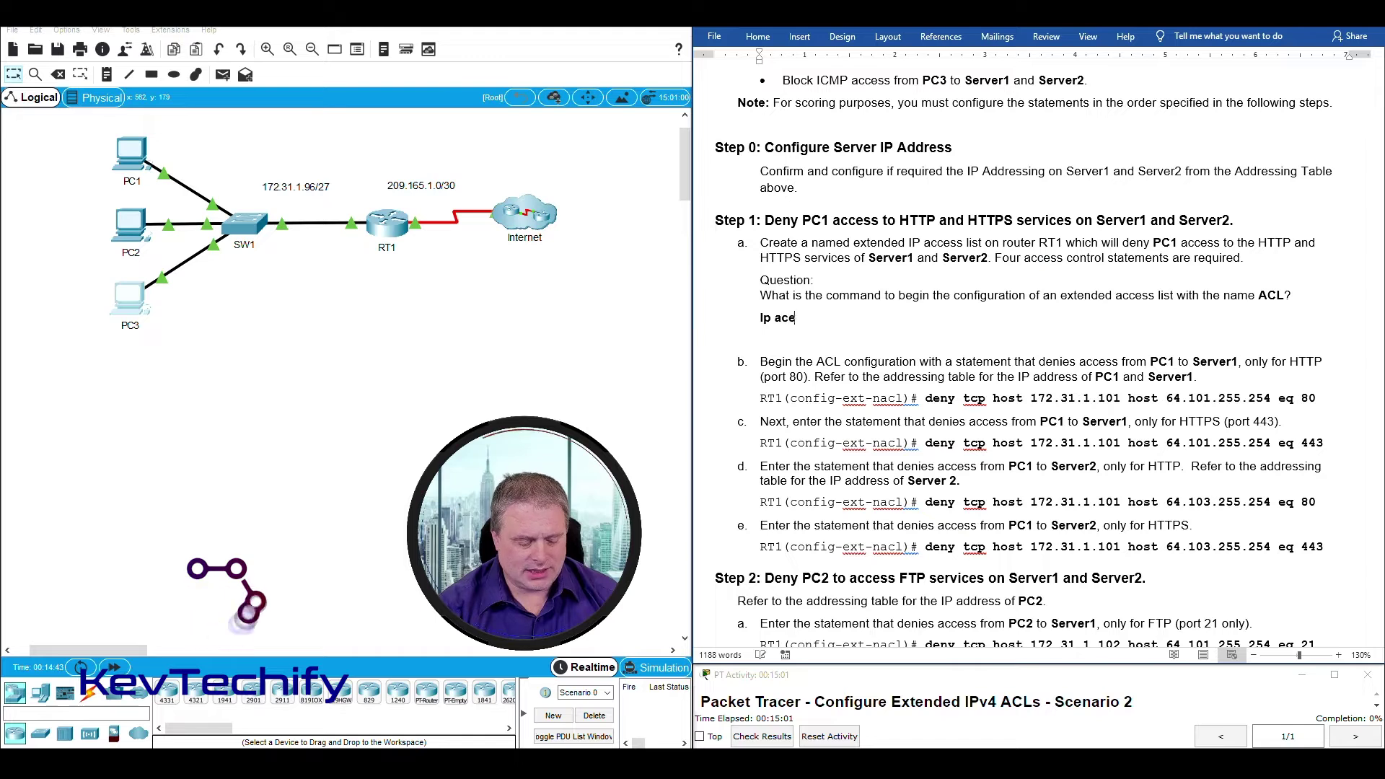
type("ss-list")
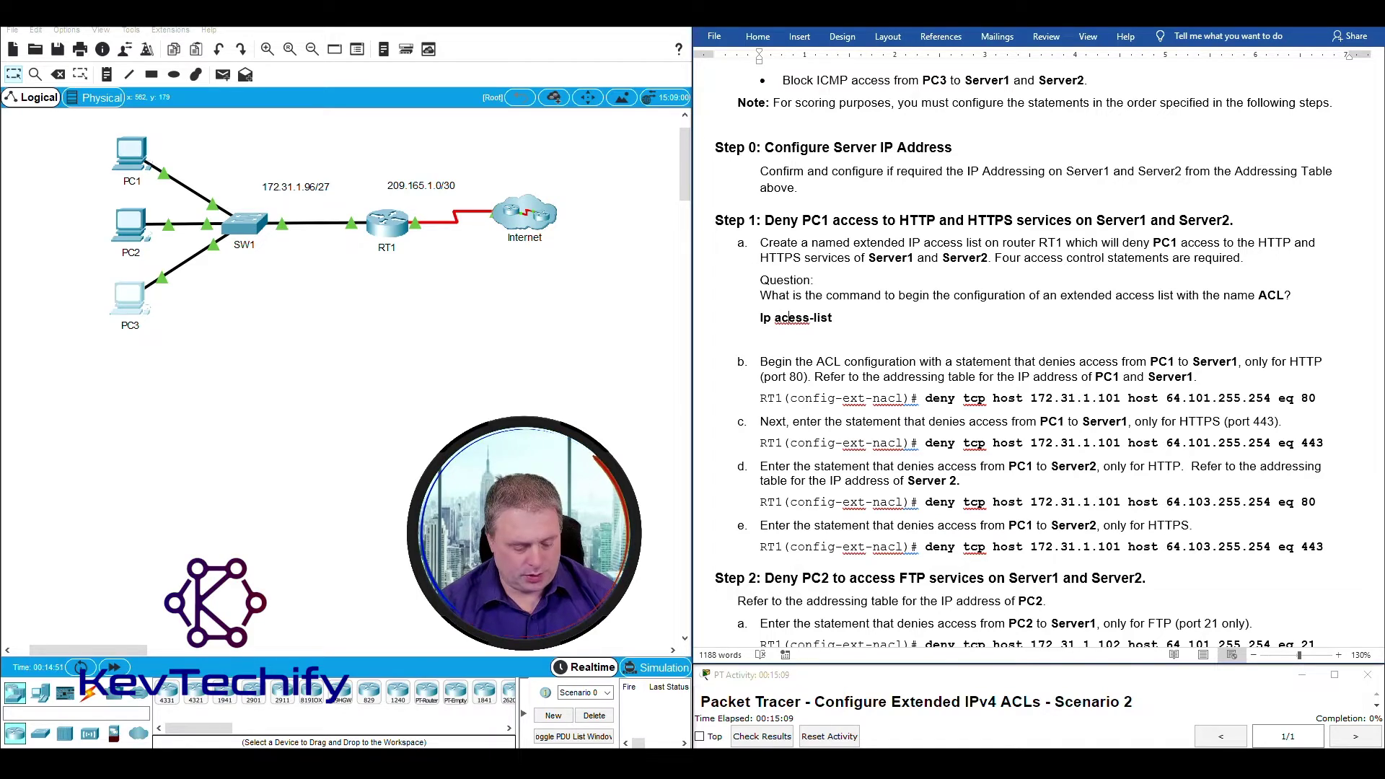
left_click(797, 318)
type("s")
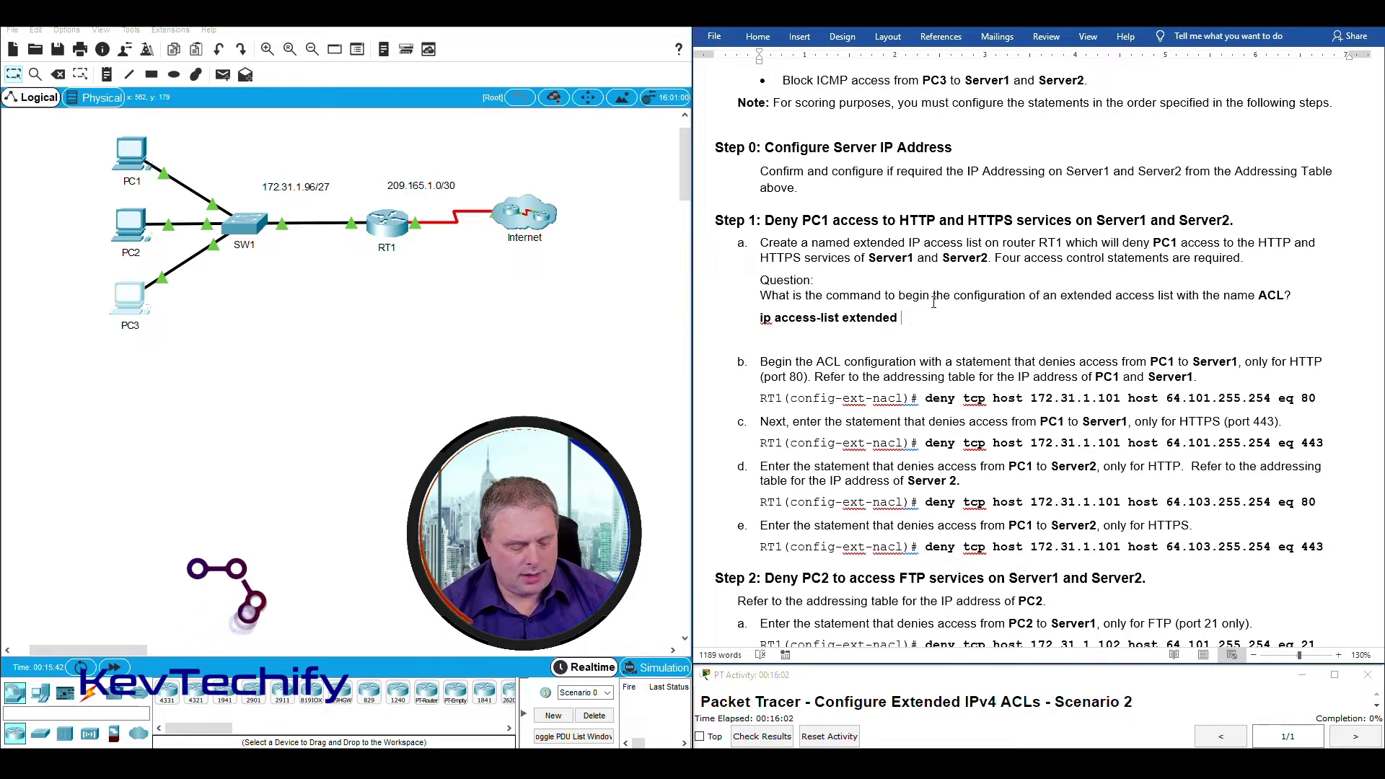
type("ACL")
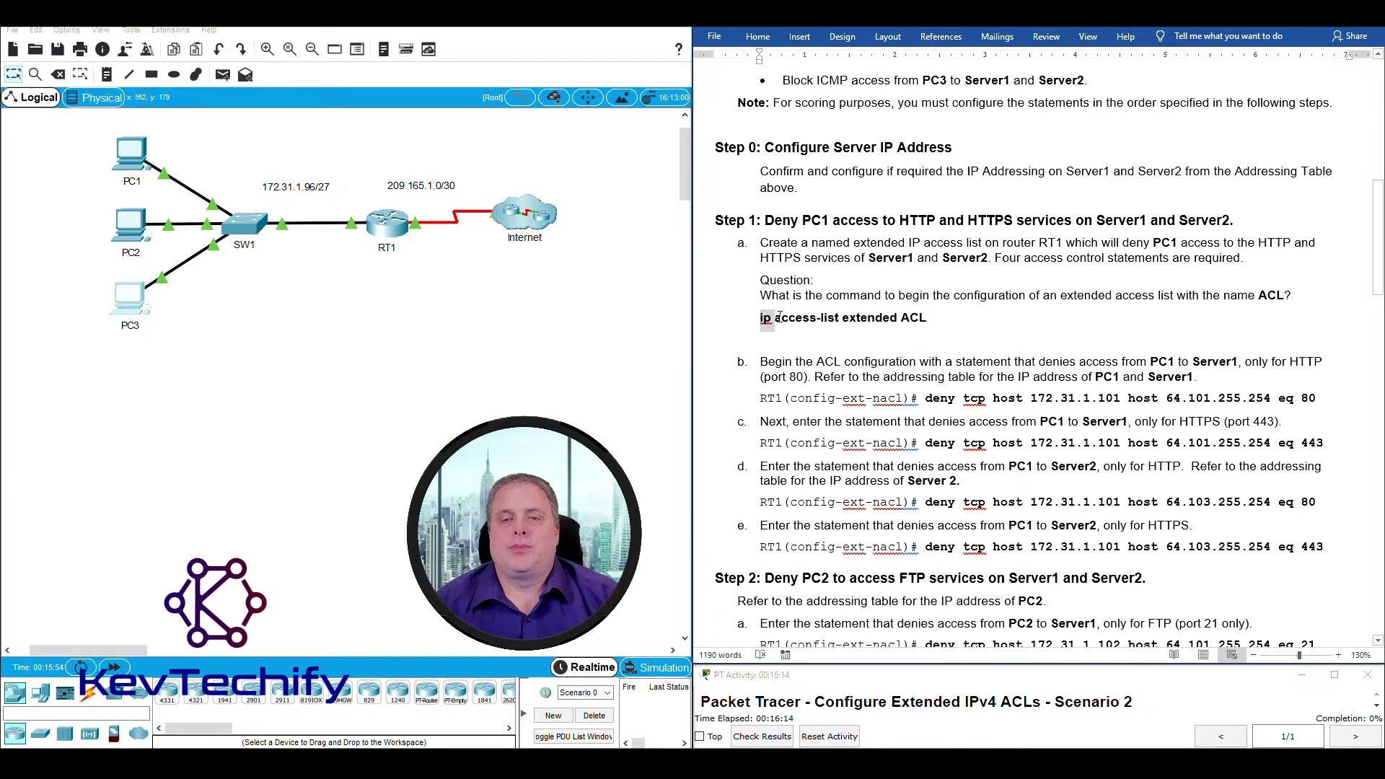
left_click_drag(778, 318, 930, 316)
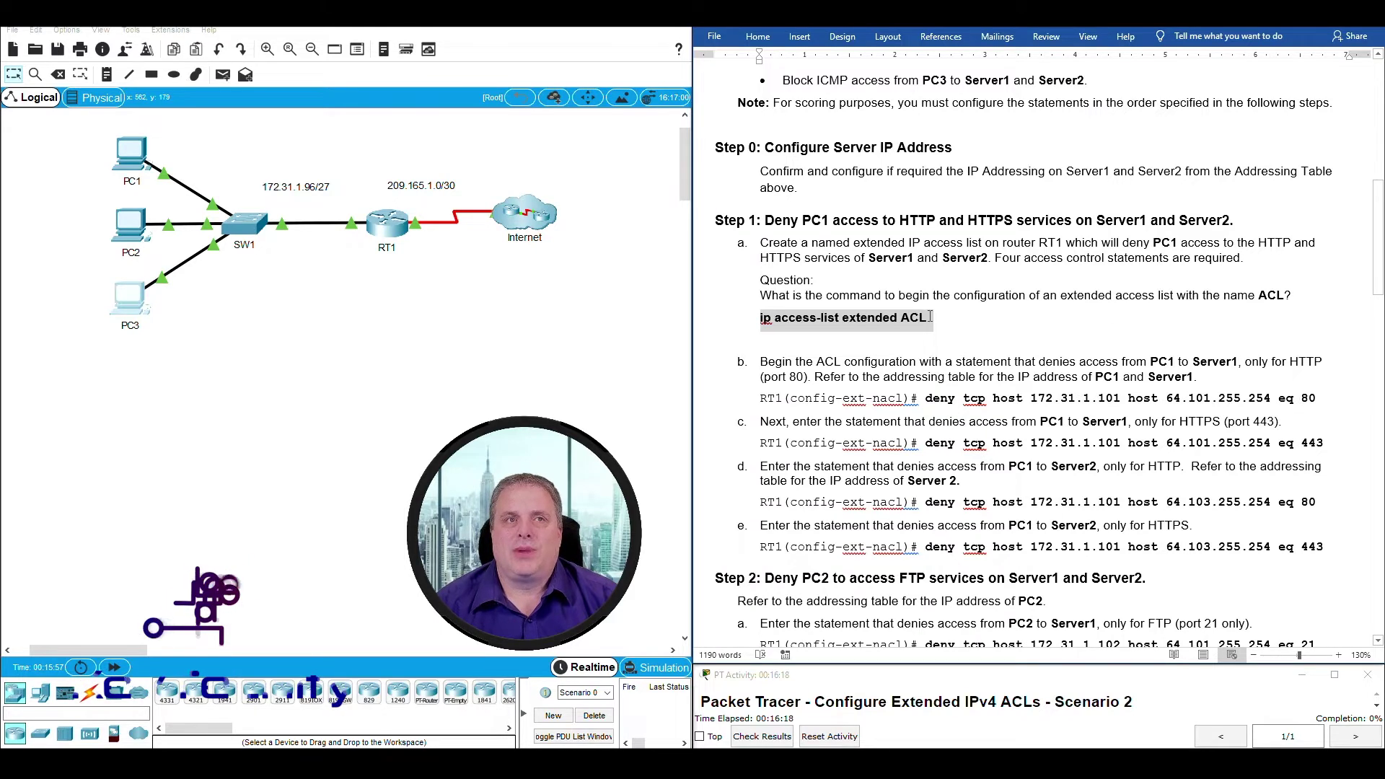
scroll(930, 303, "down", 3)
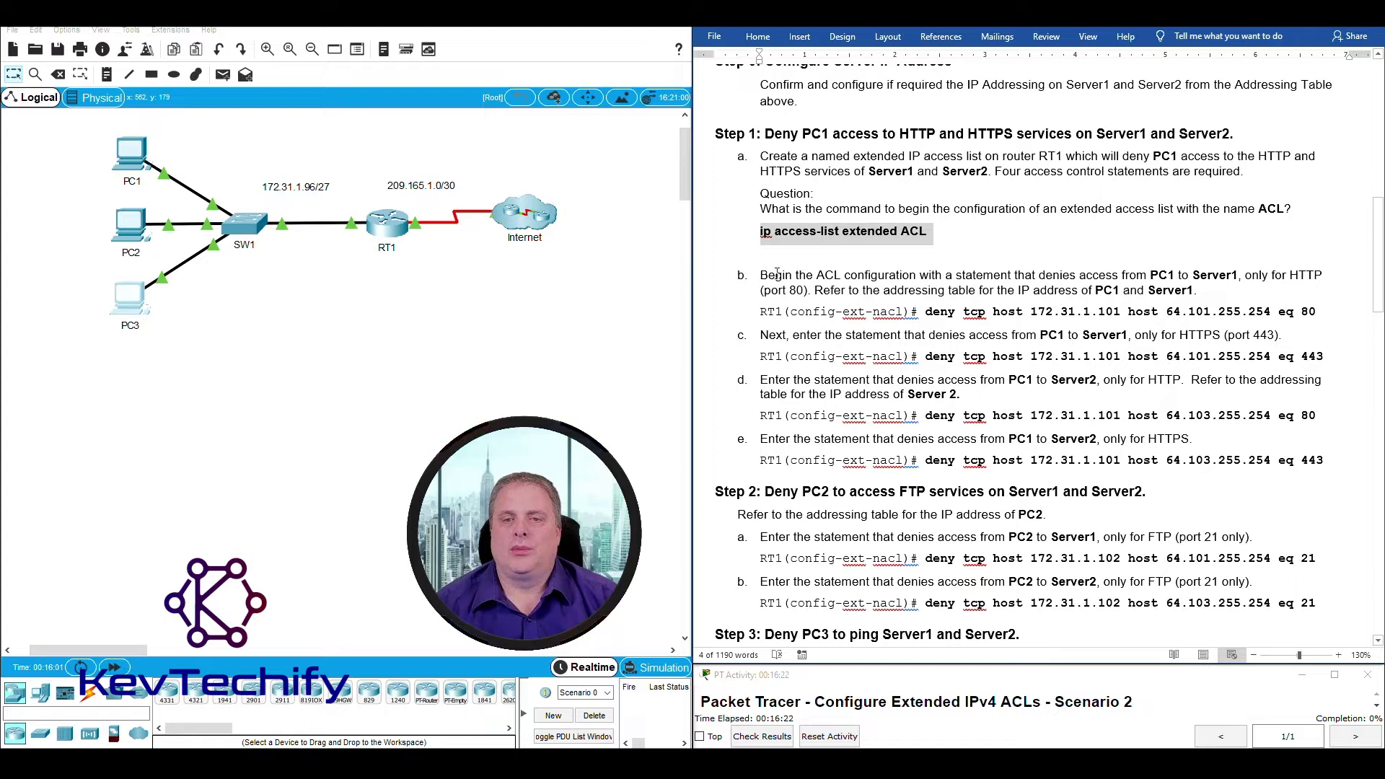
Highlight the opening of step b and its PC1 and Server1 references in the handout.
left_click_drag(760, 275, 1185, 293)
left_click(818, 288)
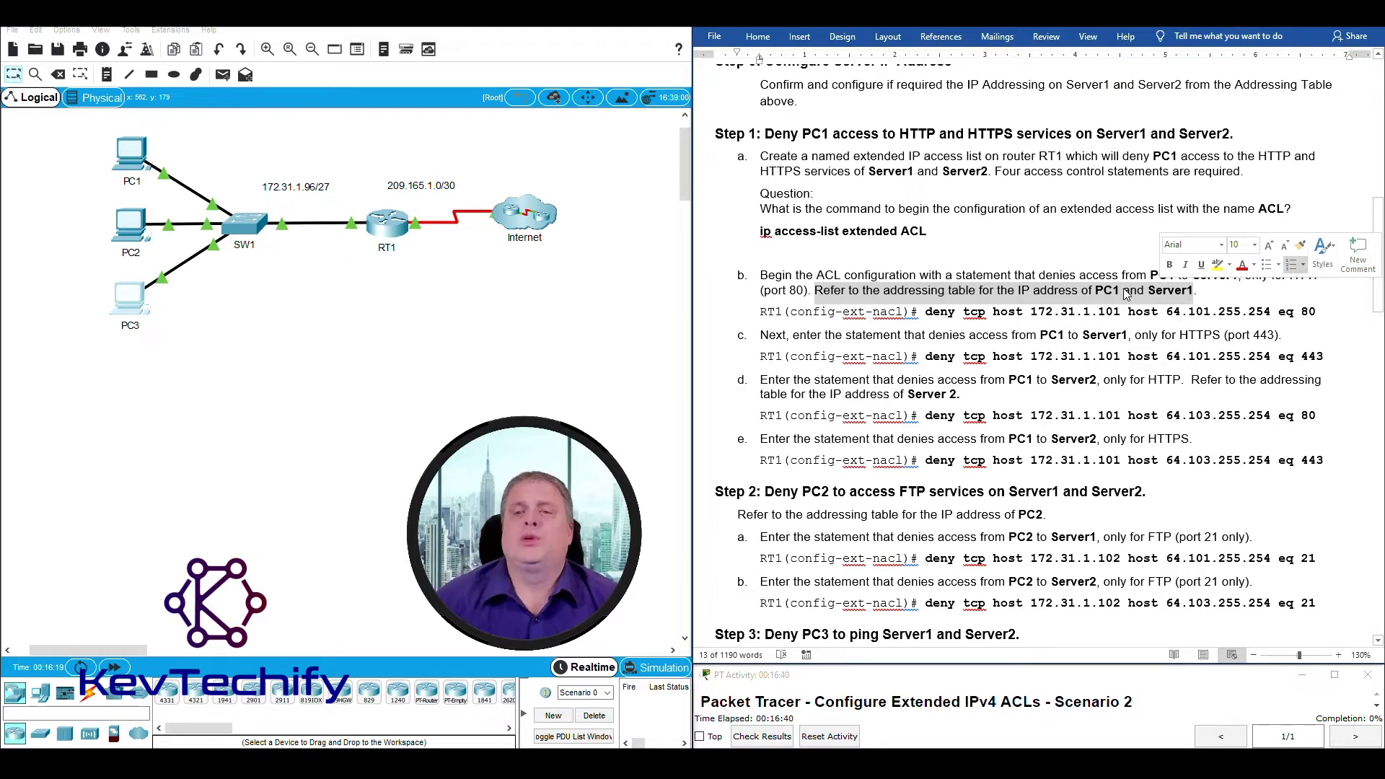
left_click(1058, 290)
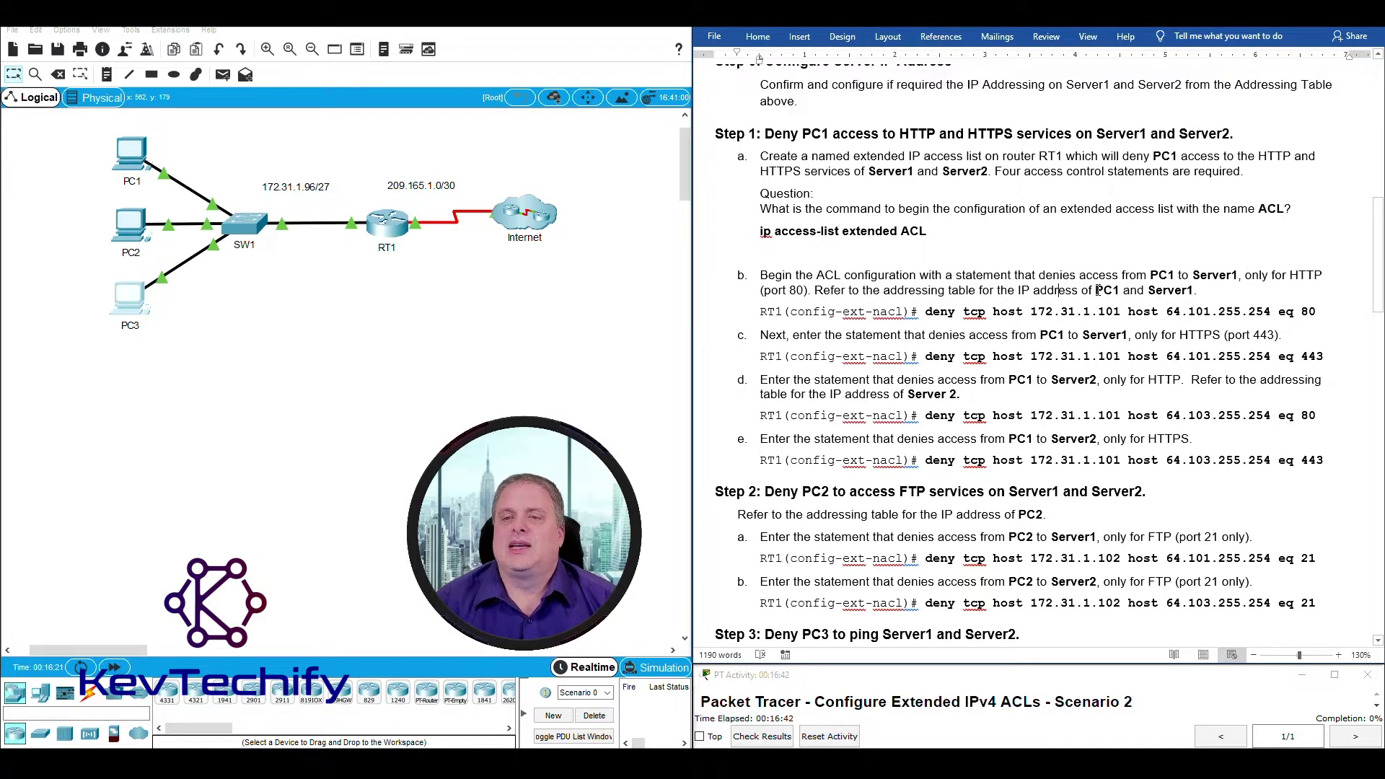
left_click_drag(1117, 287, 1187, 287)
left_click(1094, 290)
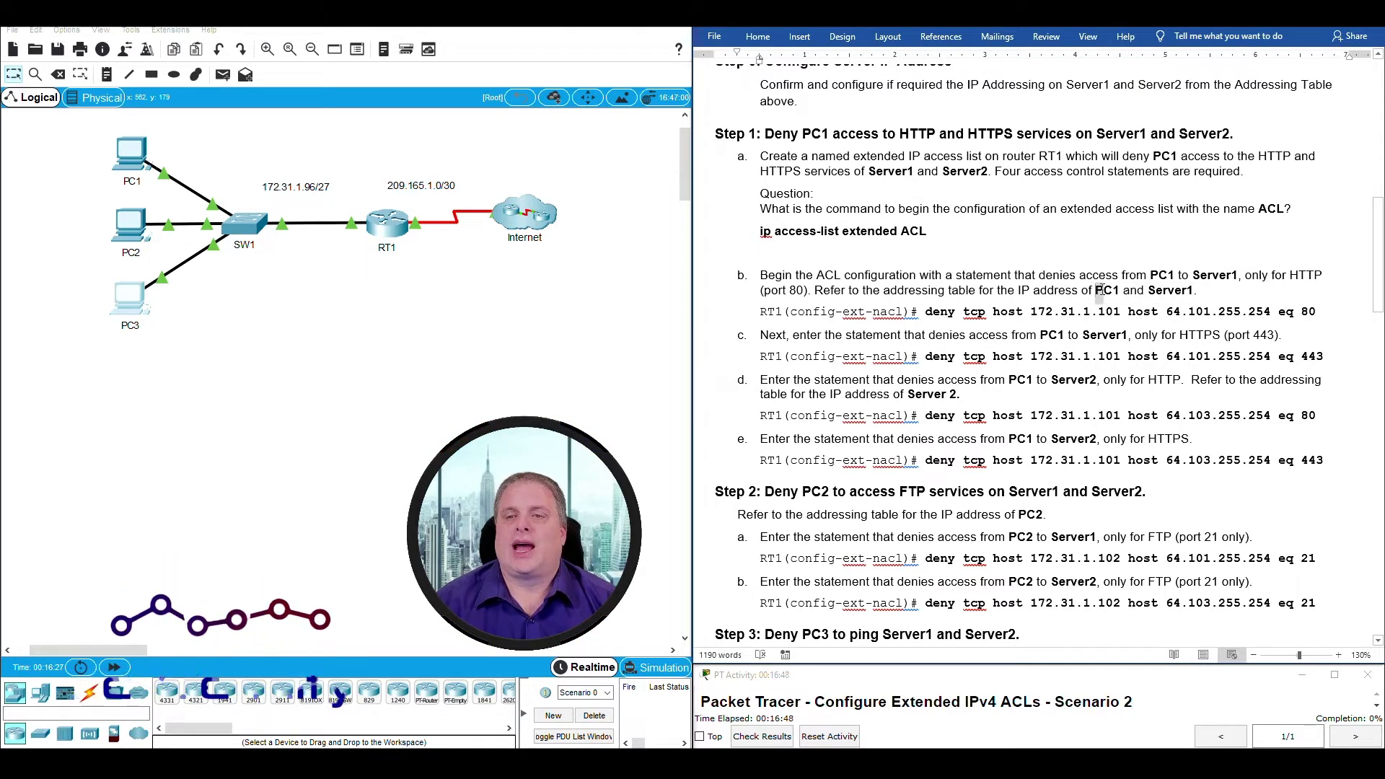
left_click_drag(1099, 290, 1115, 295)
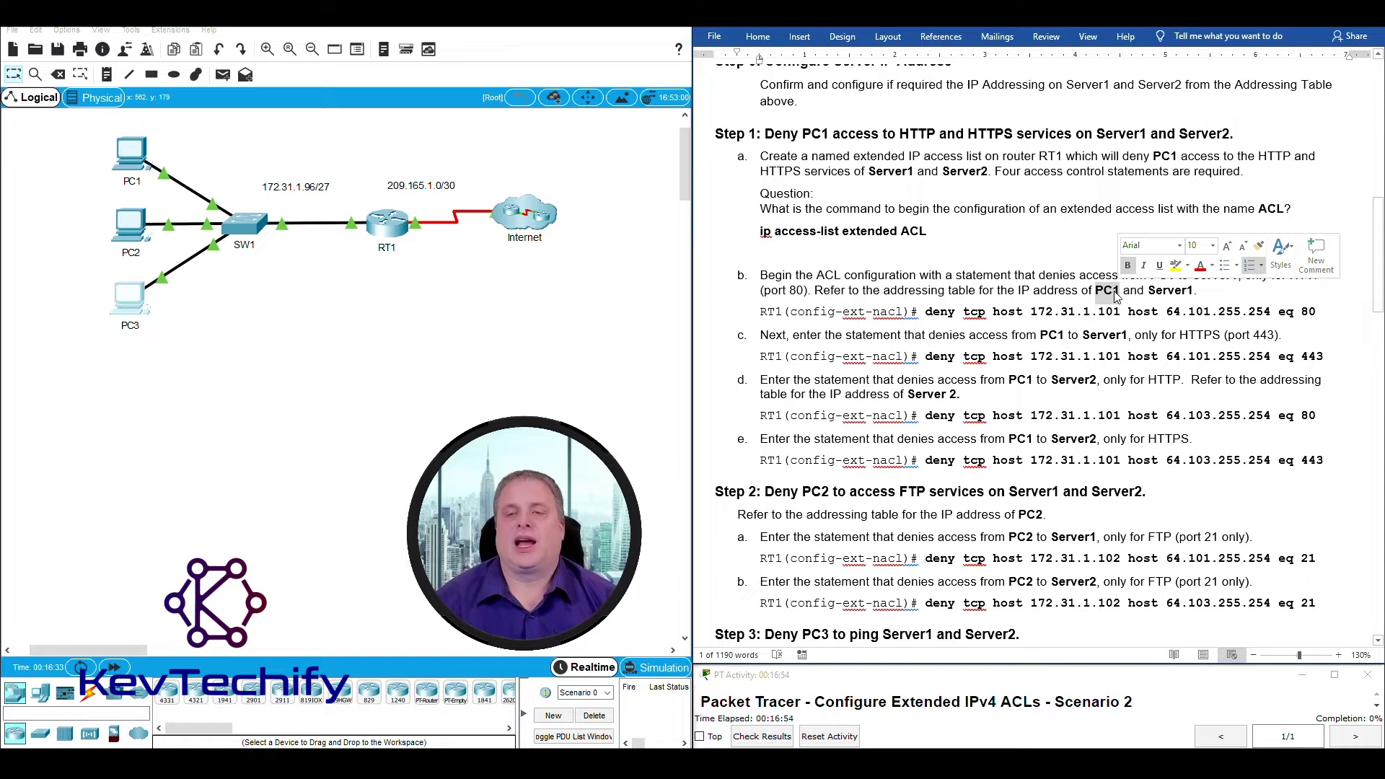
left_click(1060, 226)
scroll(1059, 234, "up", 3)
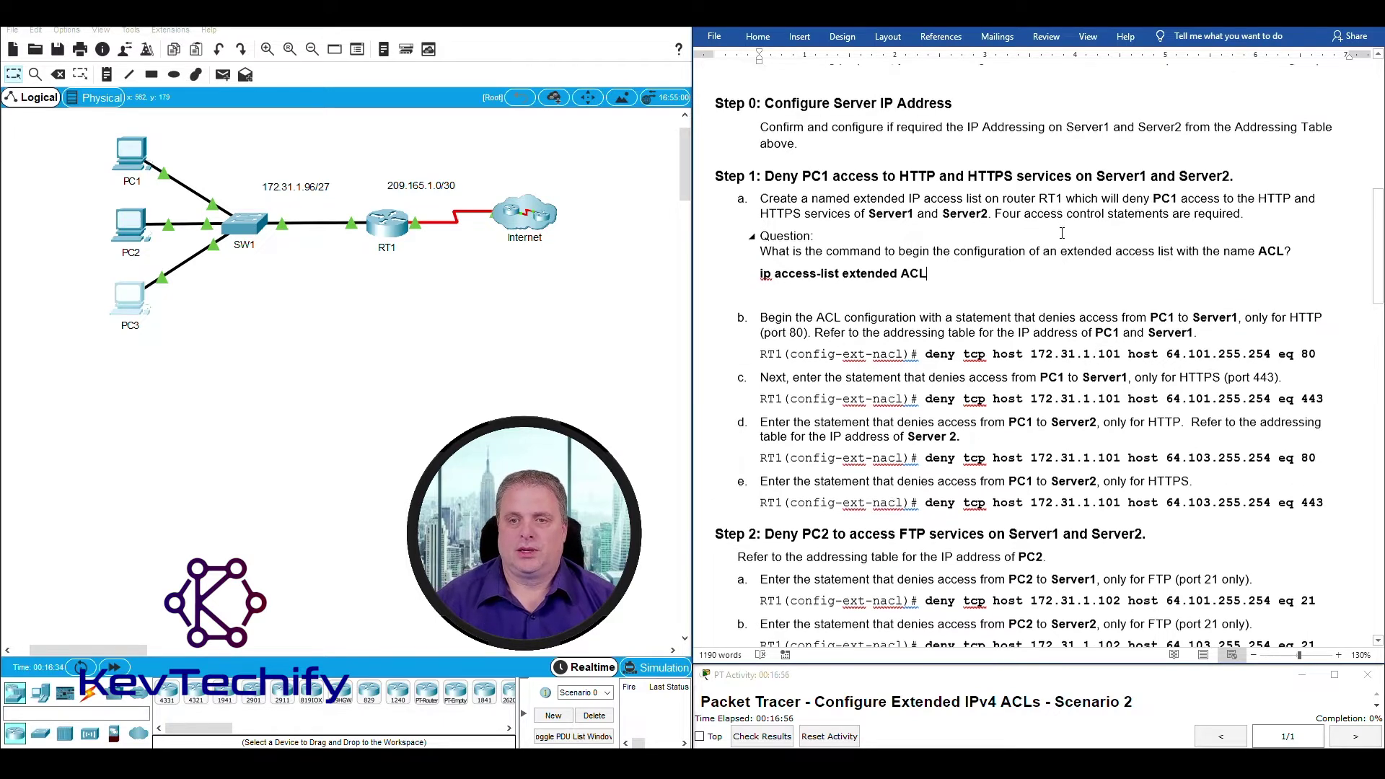
scroll(1060, 232, "down", 2)
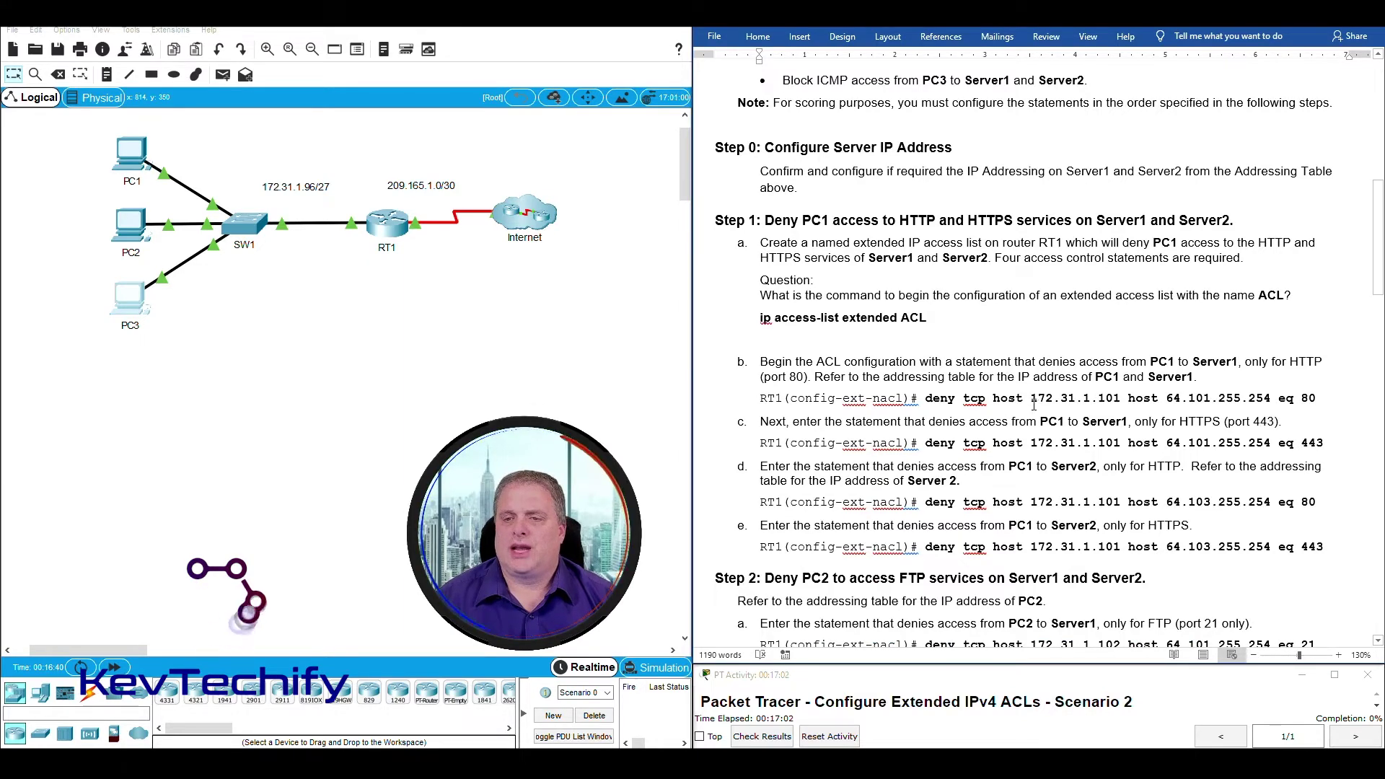
Highlight the PCs and Internet cloud on the topology, then open RT1's device window.
left_click_drag(97, 127, 205, 187)
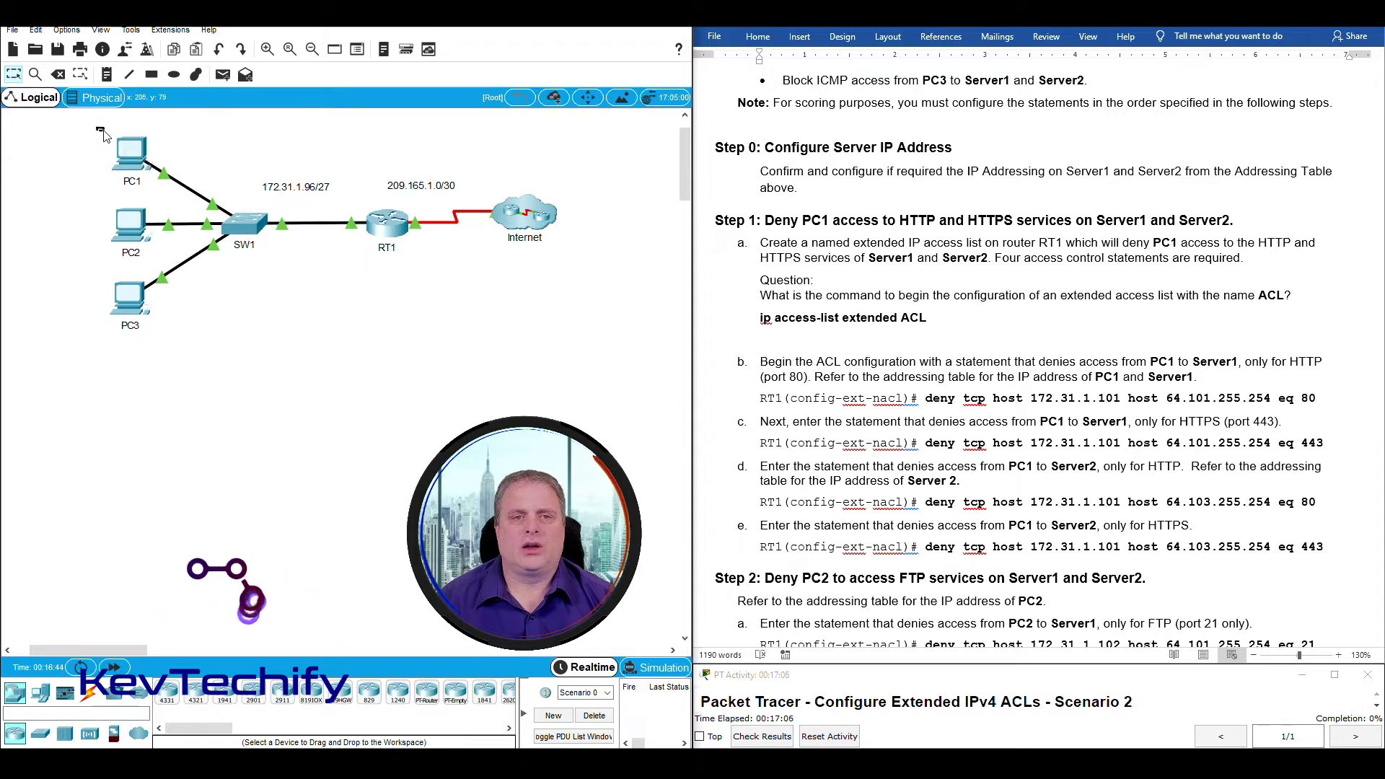
left_click_drag(491, 175, 599, 268)
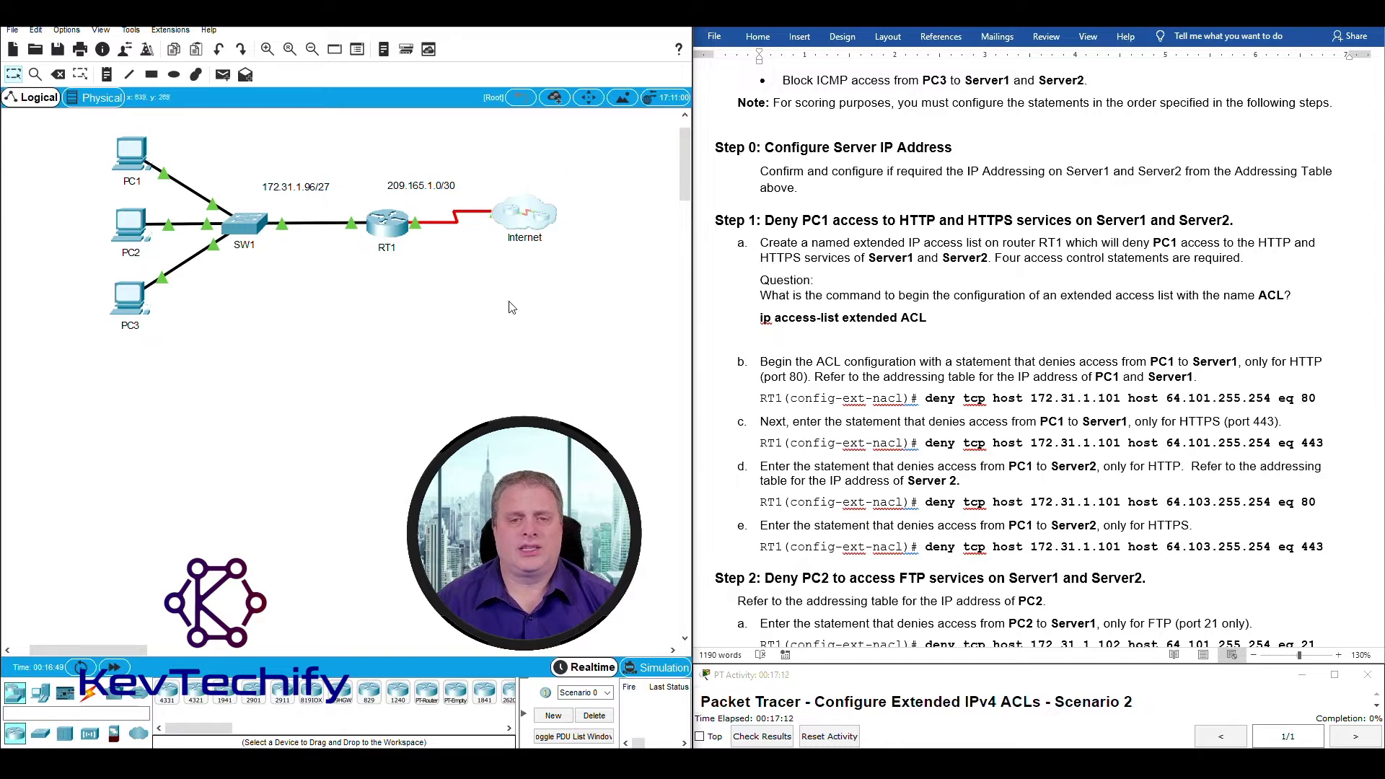
left_click(388, 227)
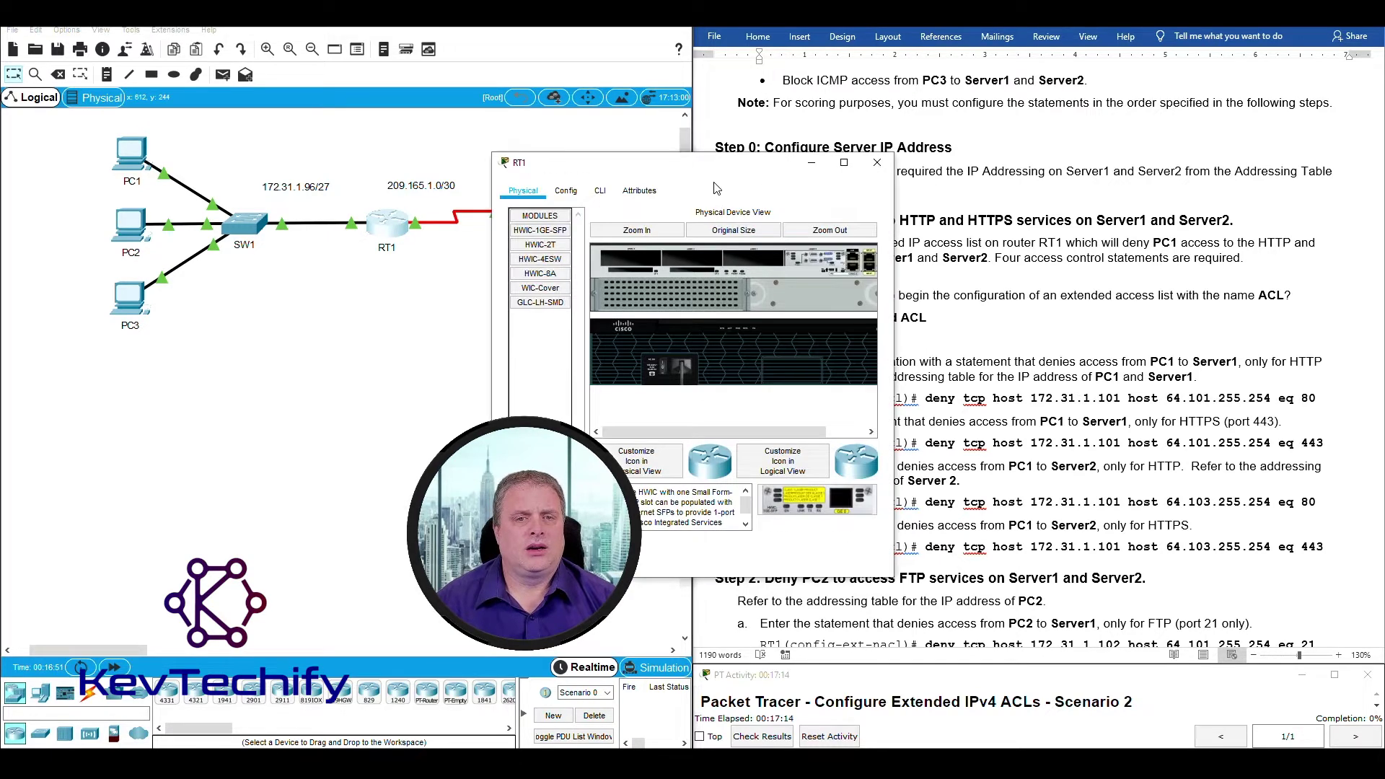
In RT1's CLI, run enable, conf t and 'ip access-list extended ACL'.
left_click_drag(716, 189, 258, 27)
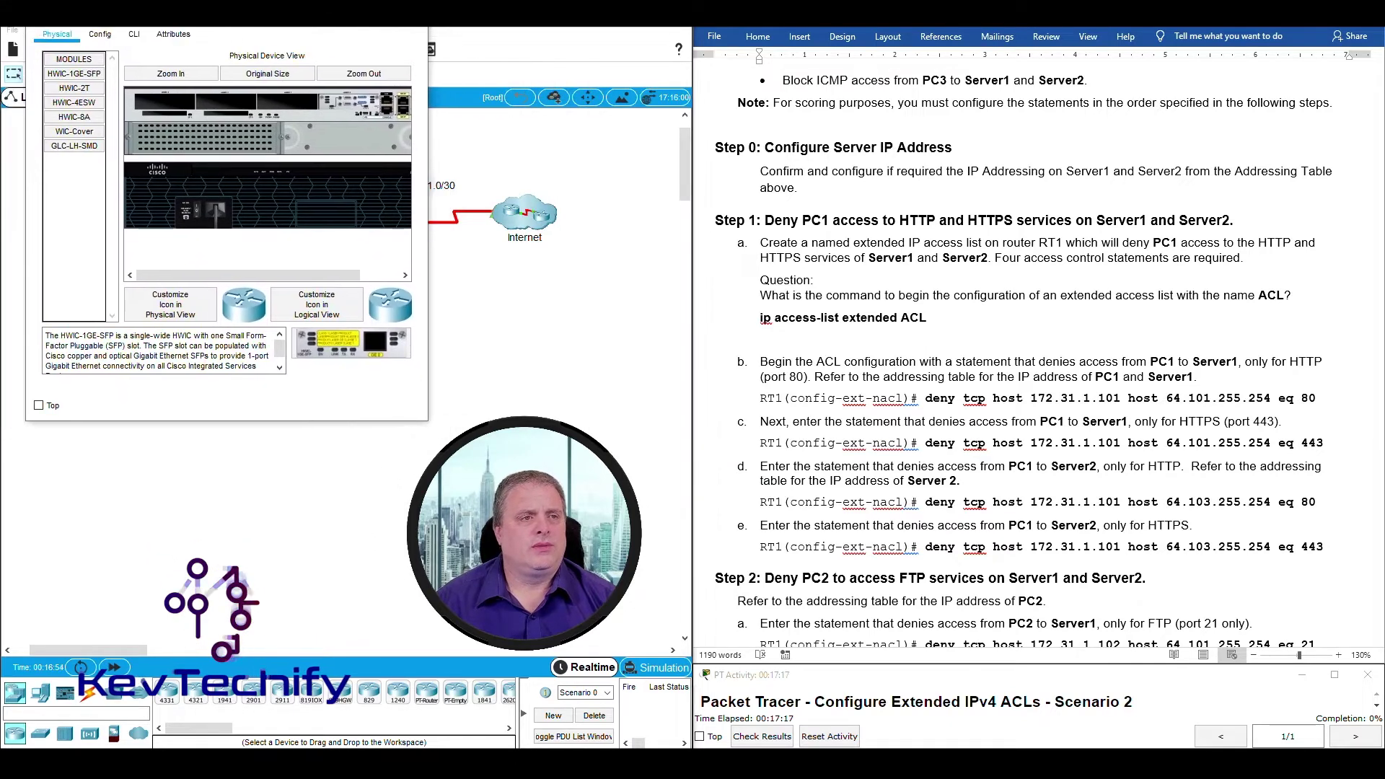
left_click(138, 45)
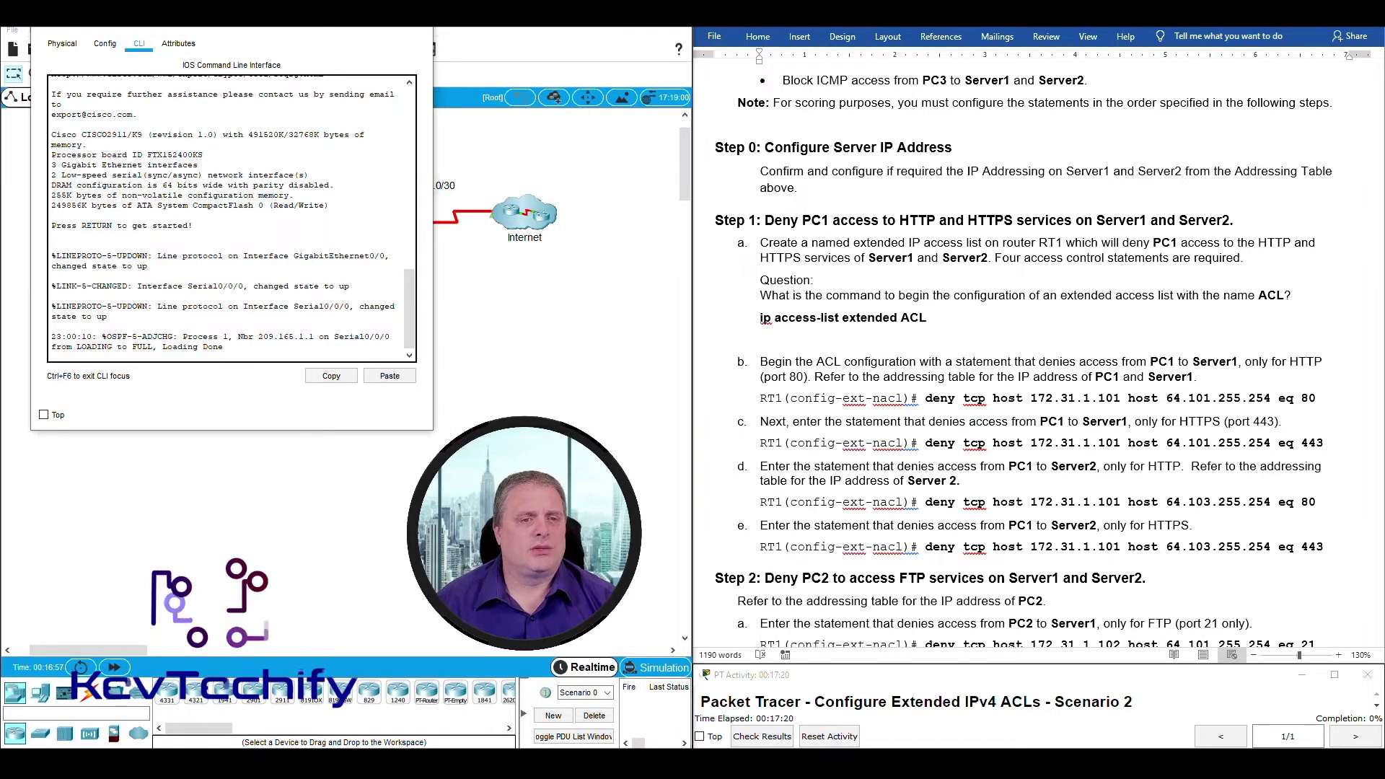
left_click_drag(432, 254, 667, 254)
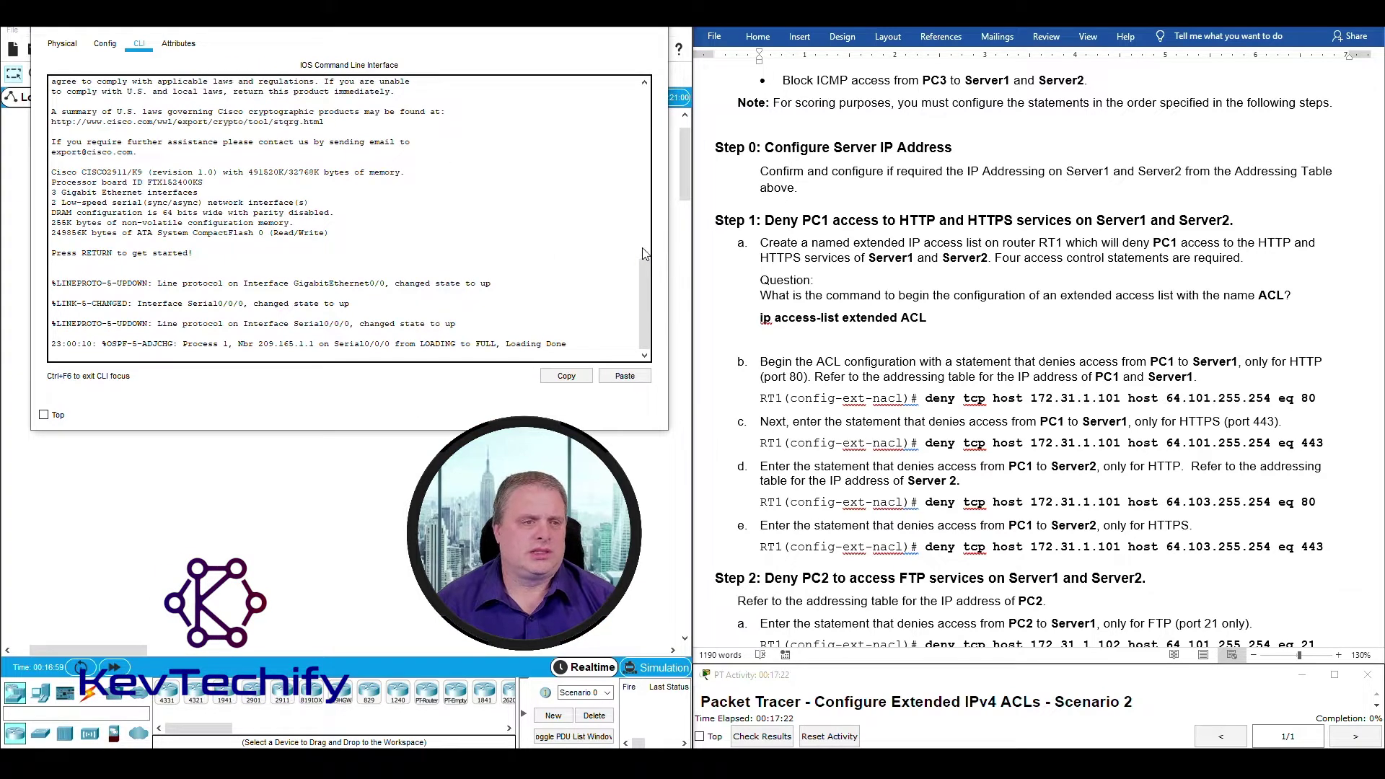
key("Return")
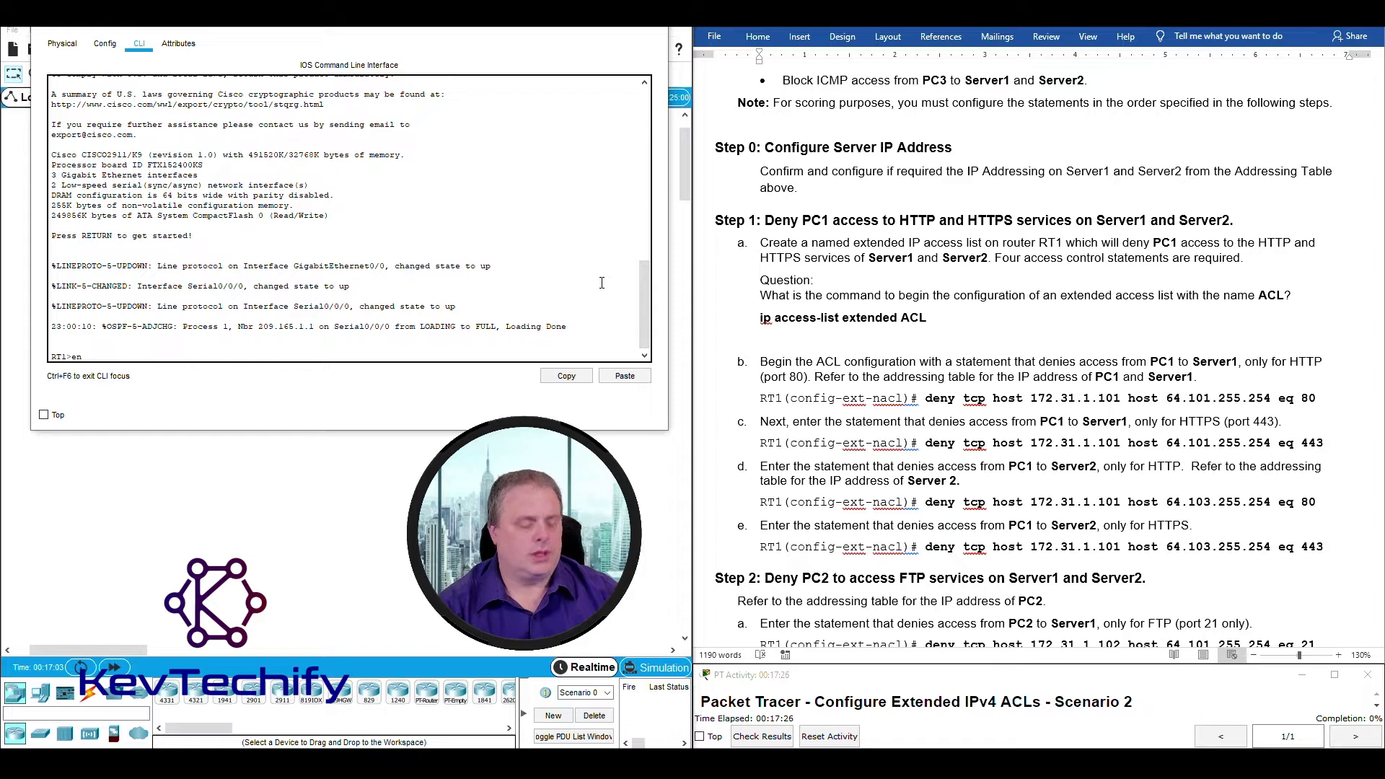
type("enable")
key("Return")
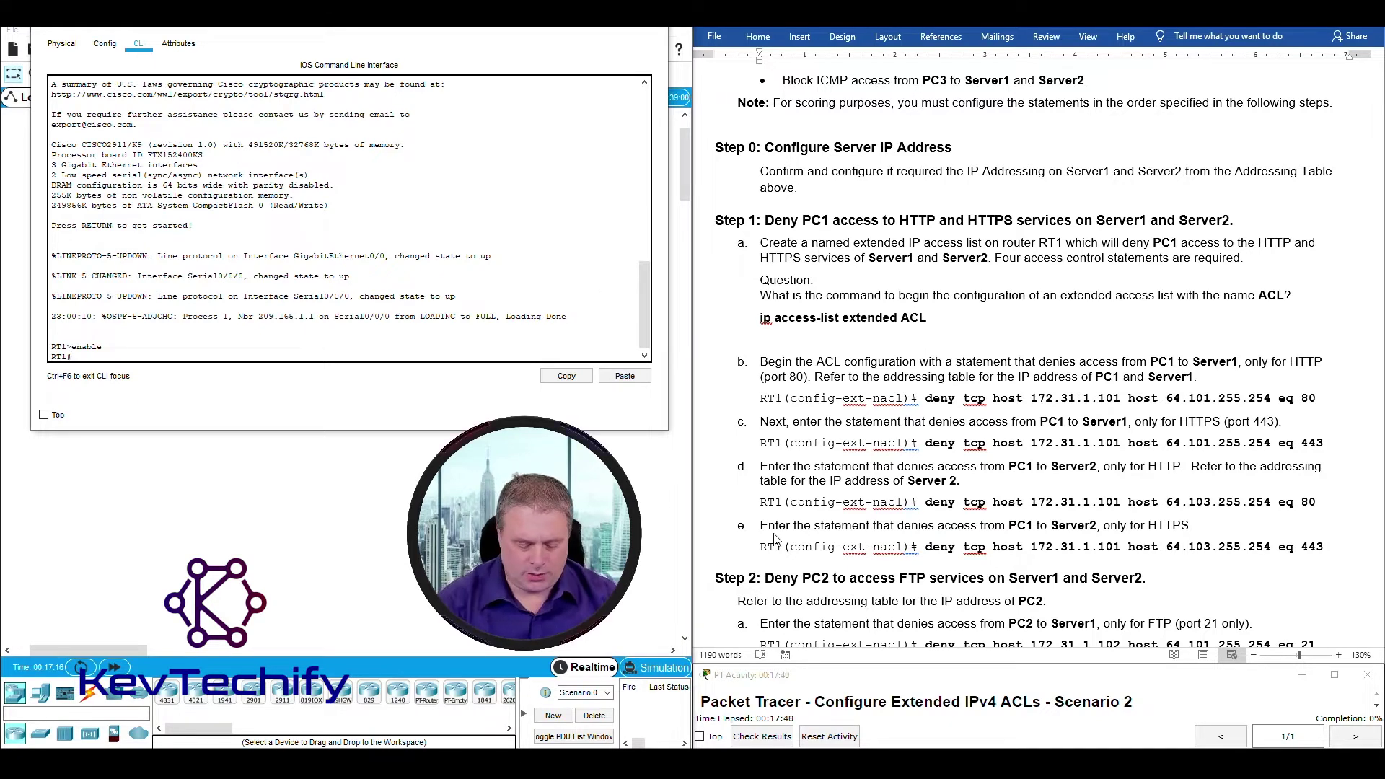
key("Return")
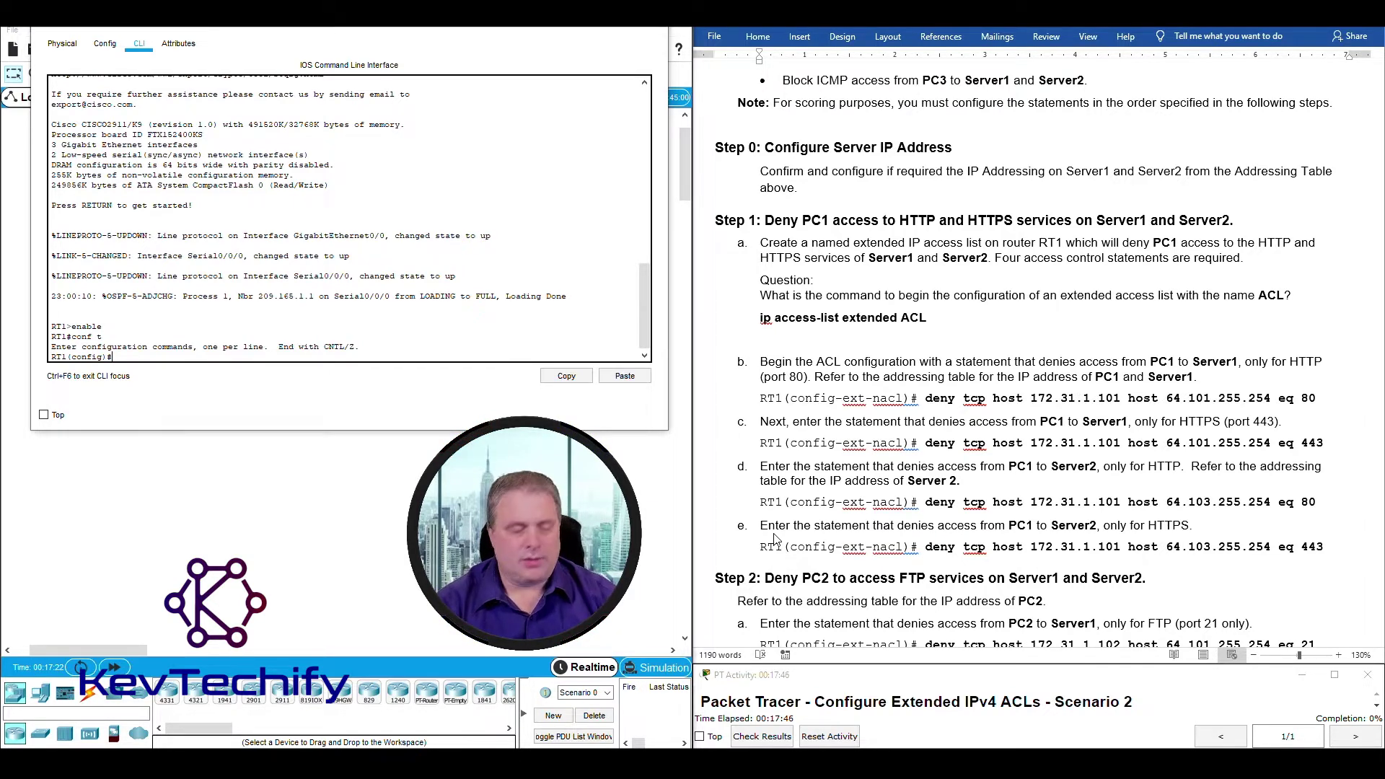
type("ip acc")
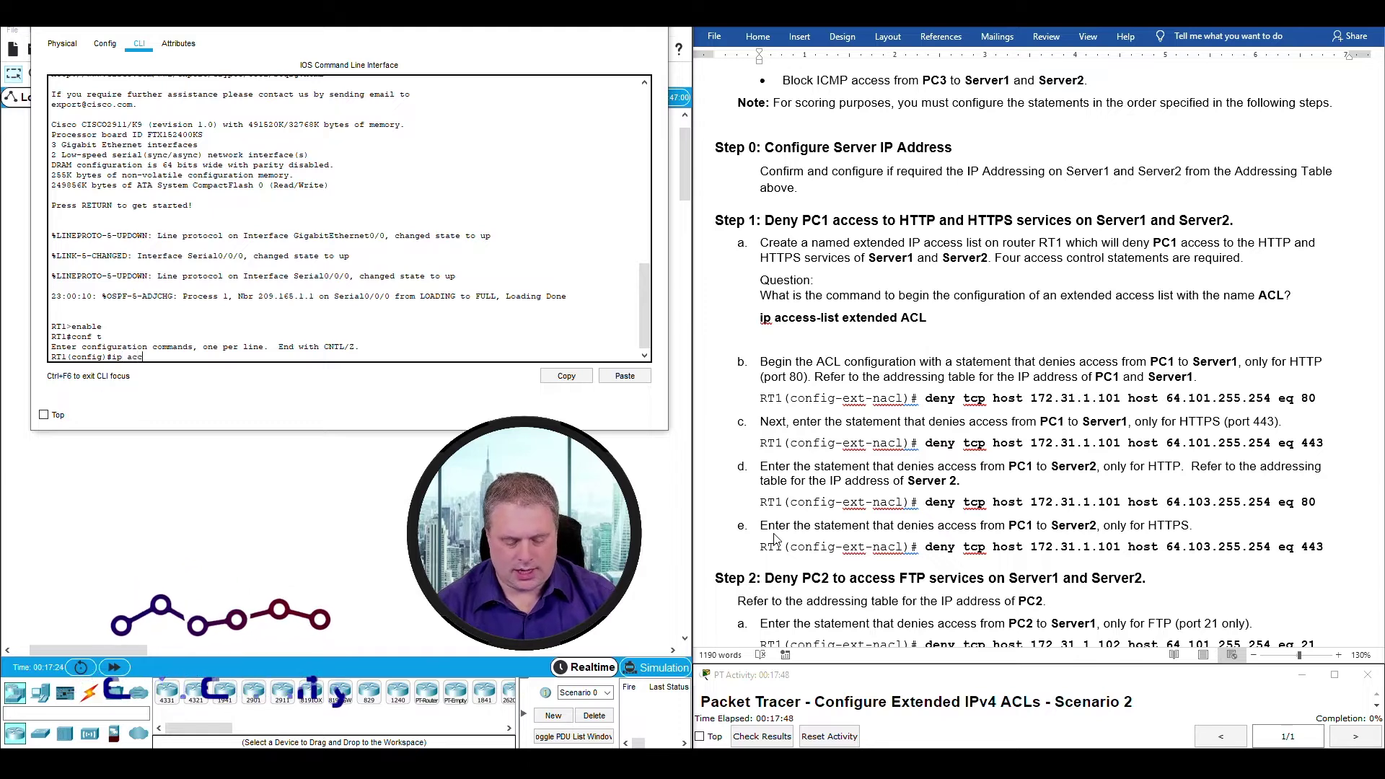
type("ess-list")
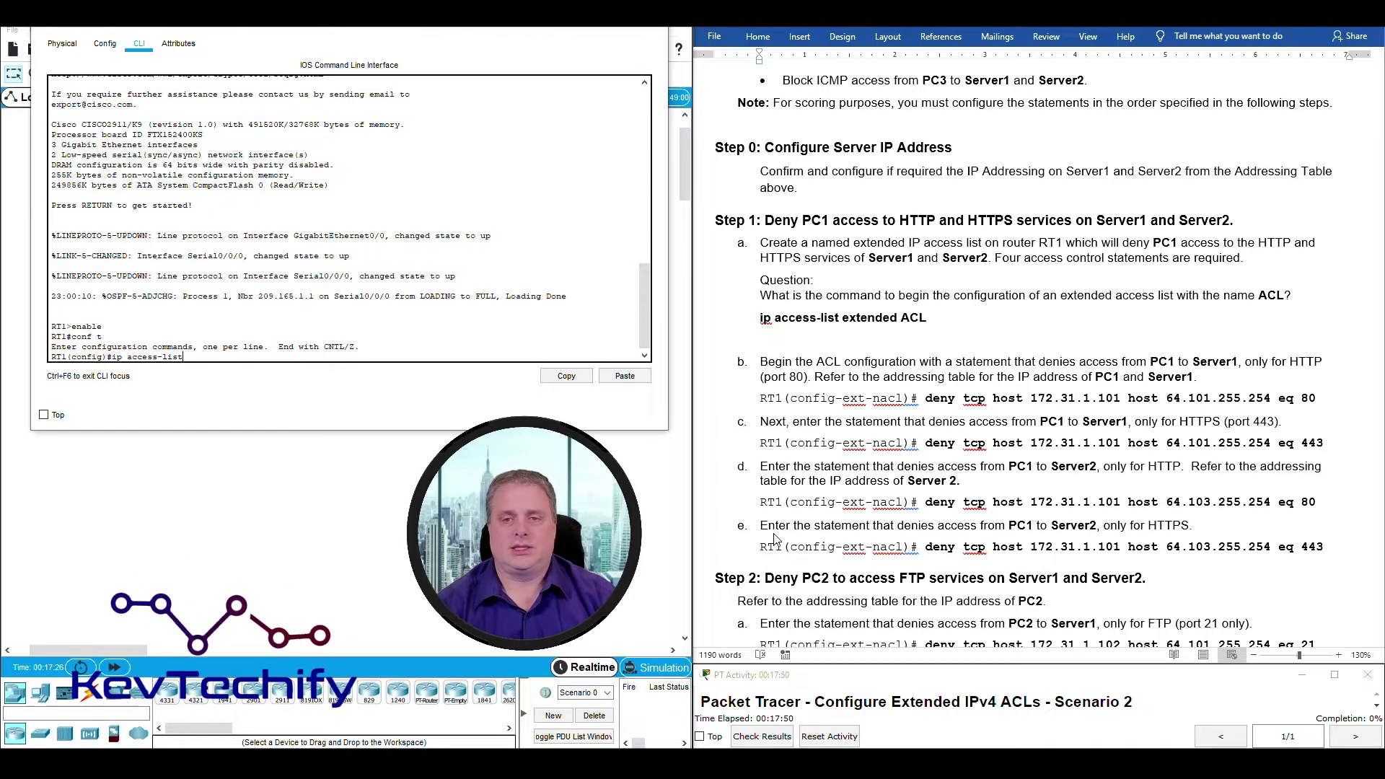
type(" extended ACL")
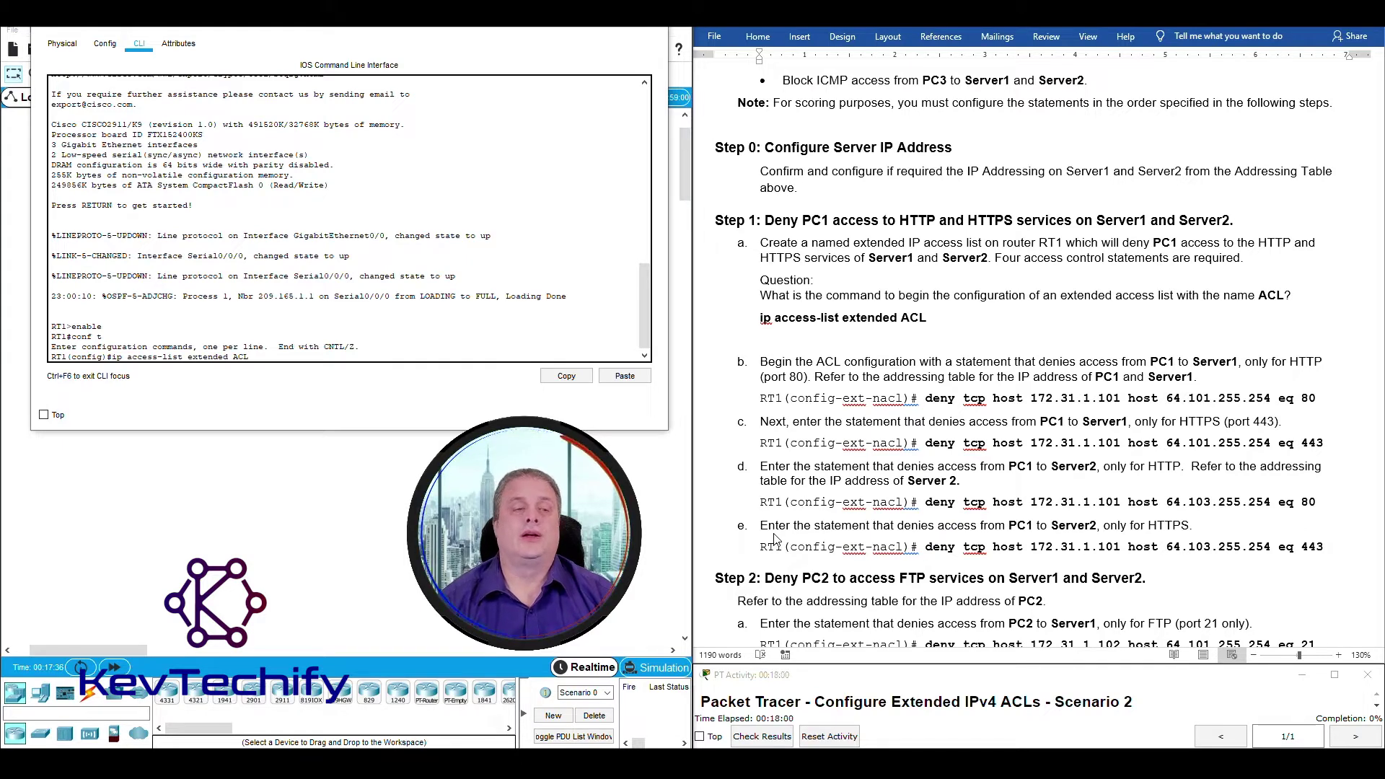
key("Return")
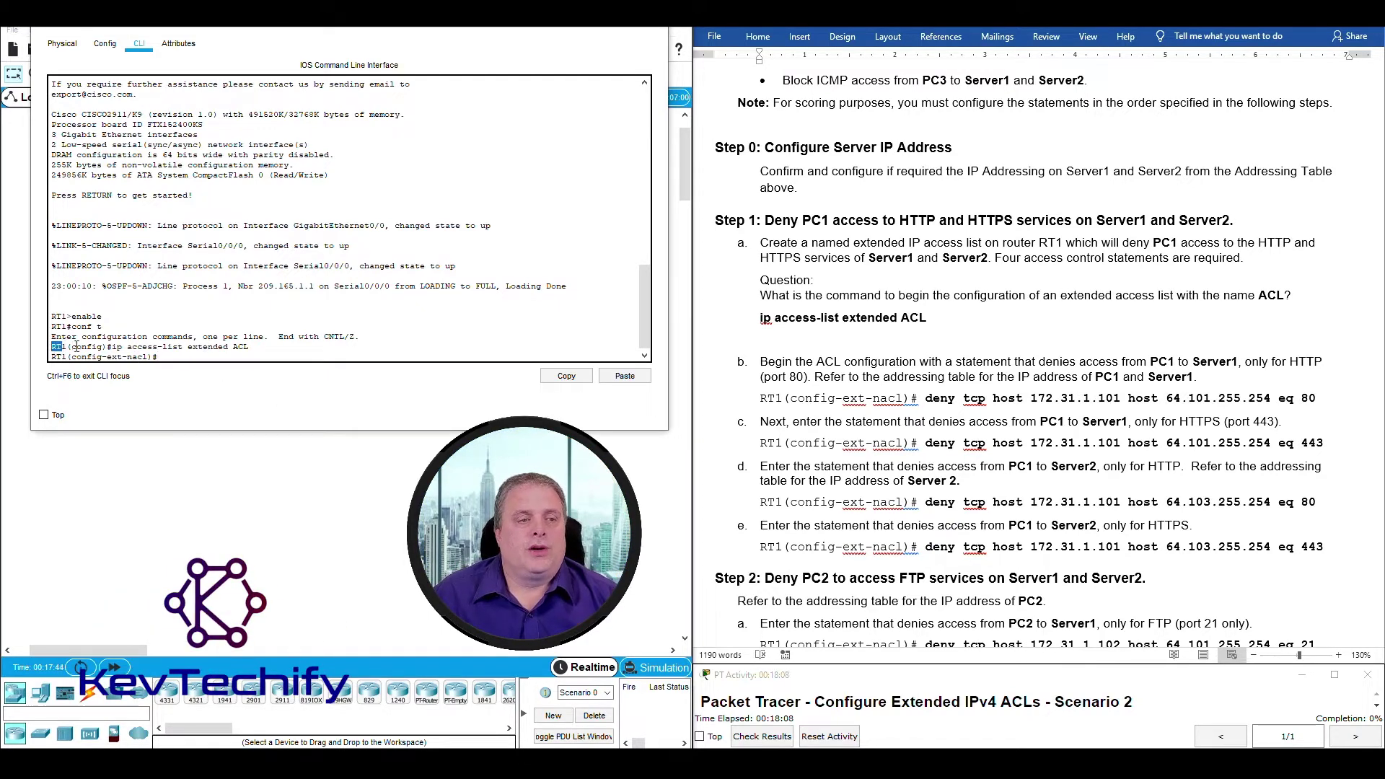
Highlight the parts of the RT1(config-ext-nacl)# prompt, then start the statement with 'deny'.
left_click_drag(76, 347, 109, 347)
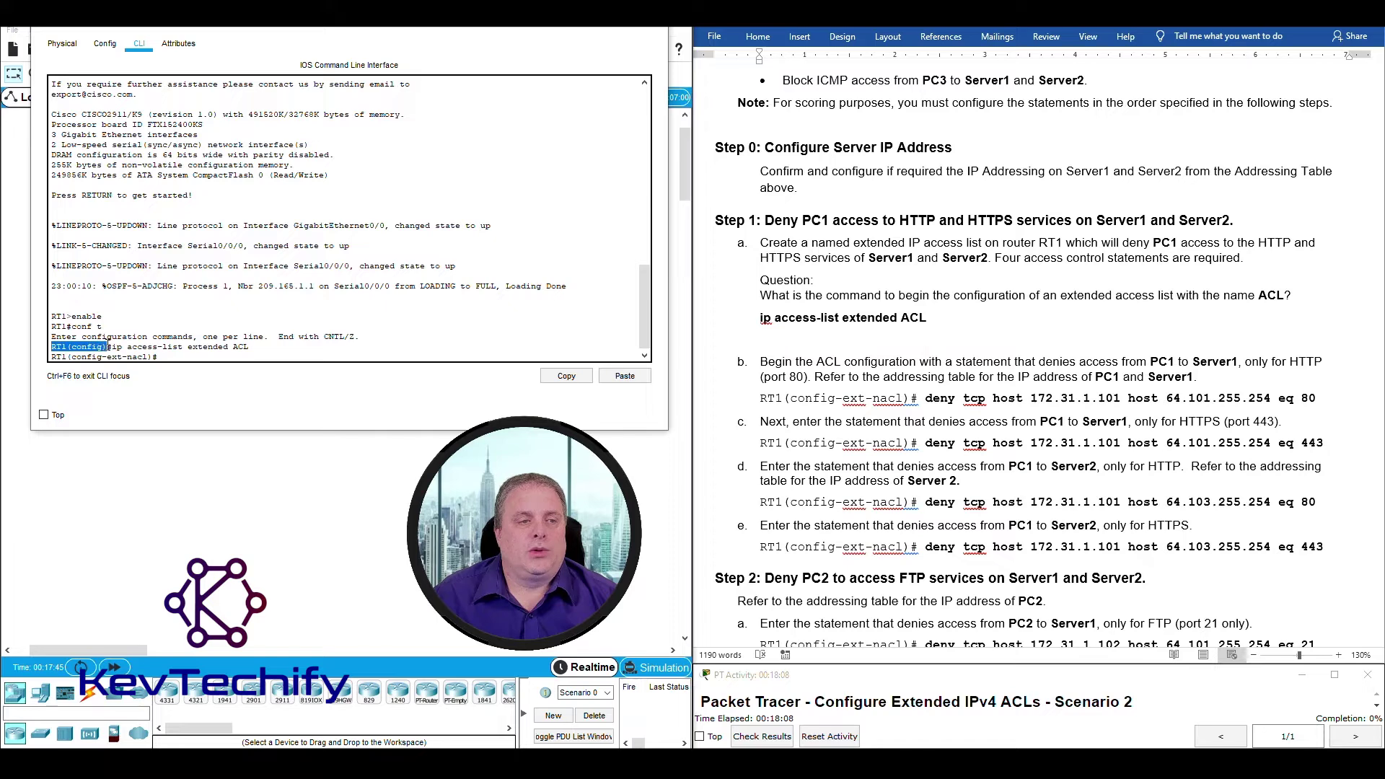
left_click(53, 360)
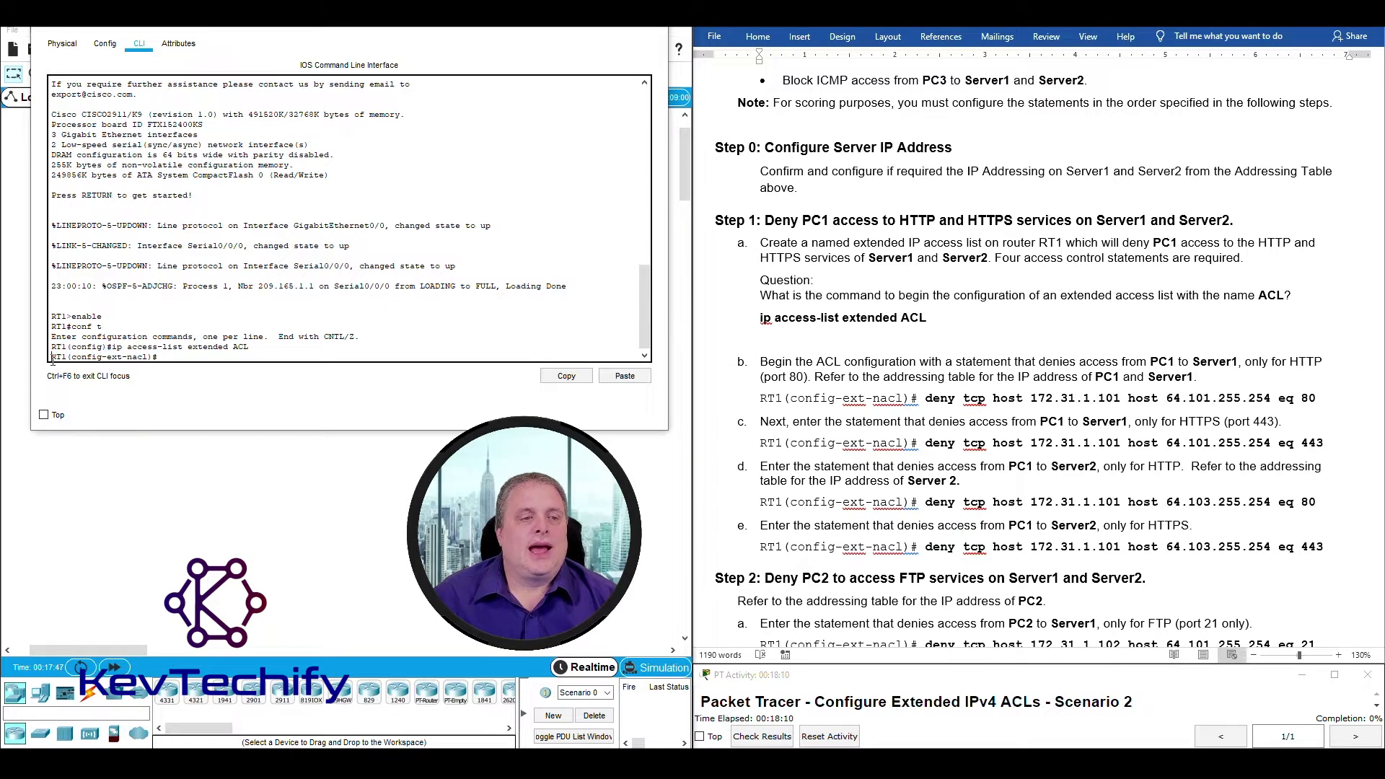
left_click_drag(108, 355, 124, 356)
left_click(109, 356)
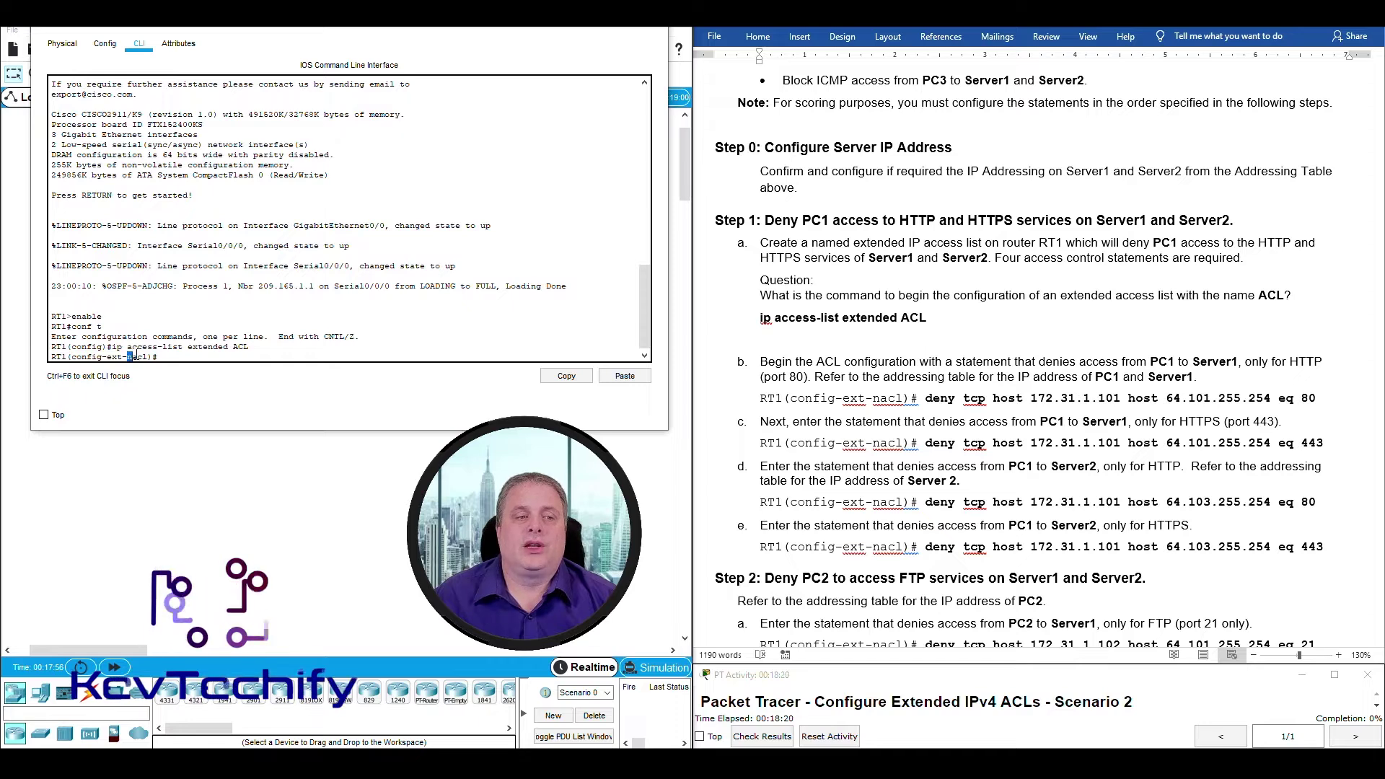
left_click_drag(127, 356, 147, 356)
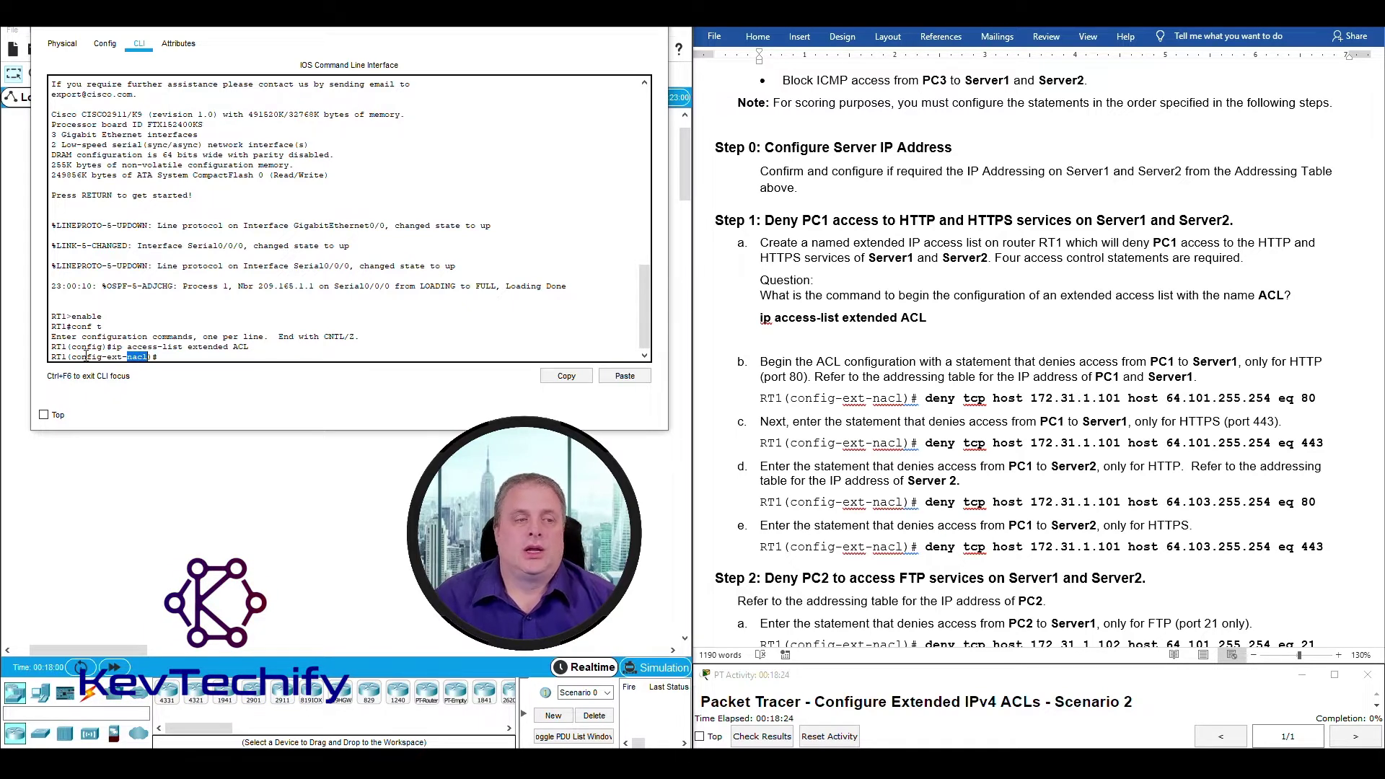
left_click_drag(52, 357, 148, 356)
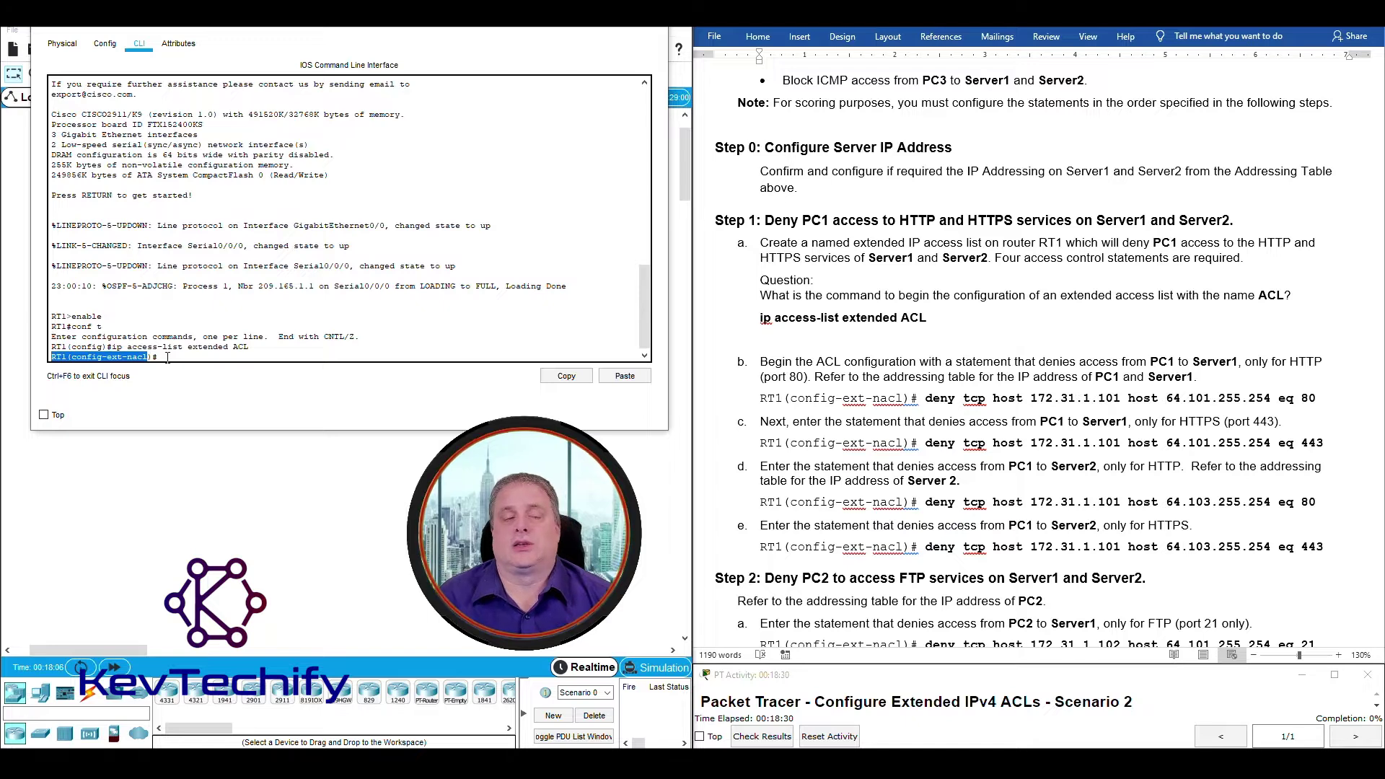
left_click(169, 356)
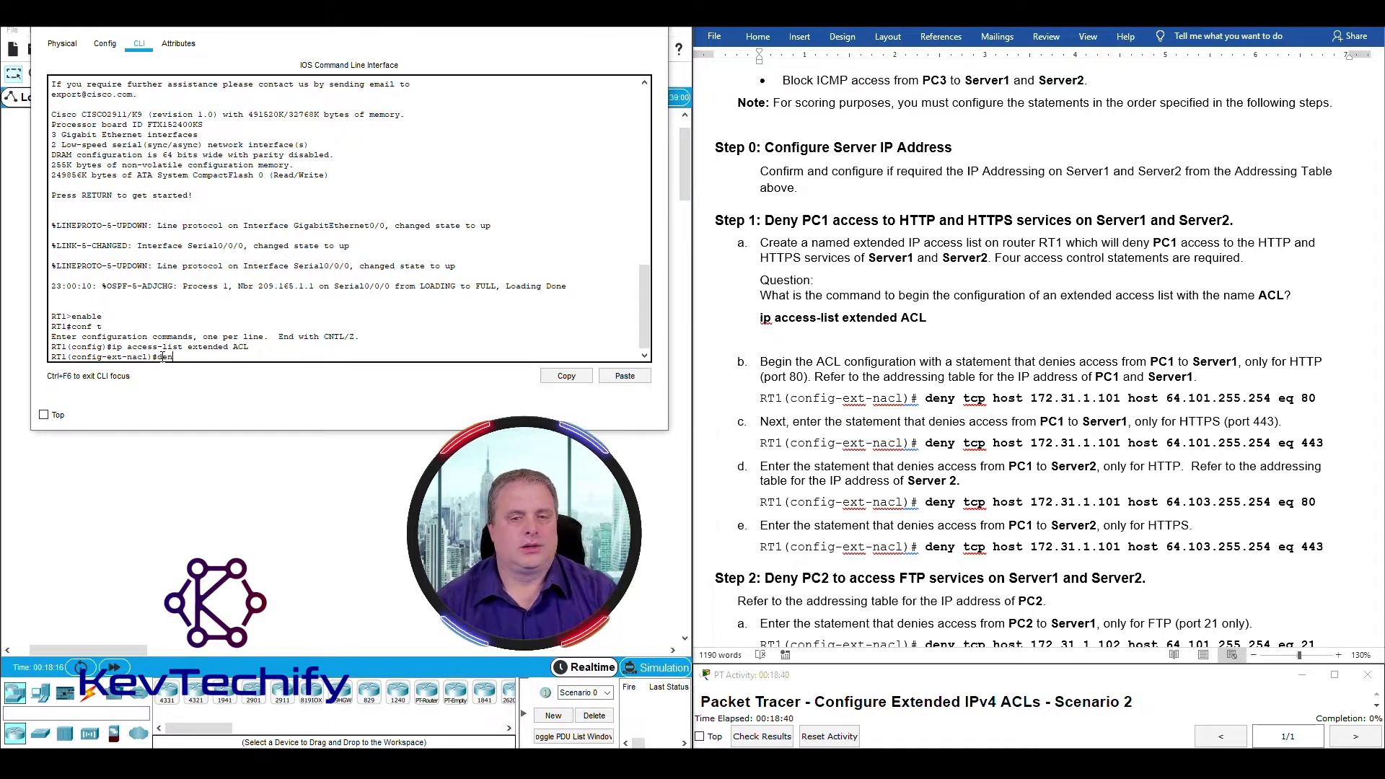
type("y")
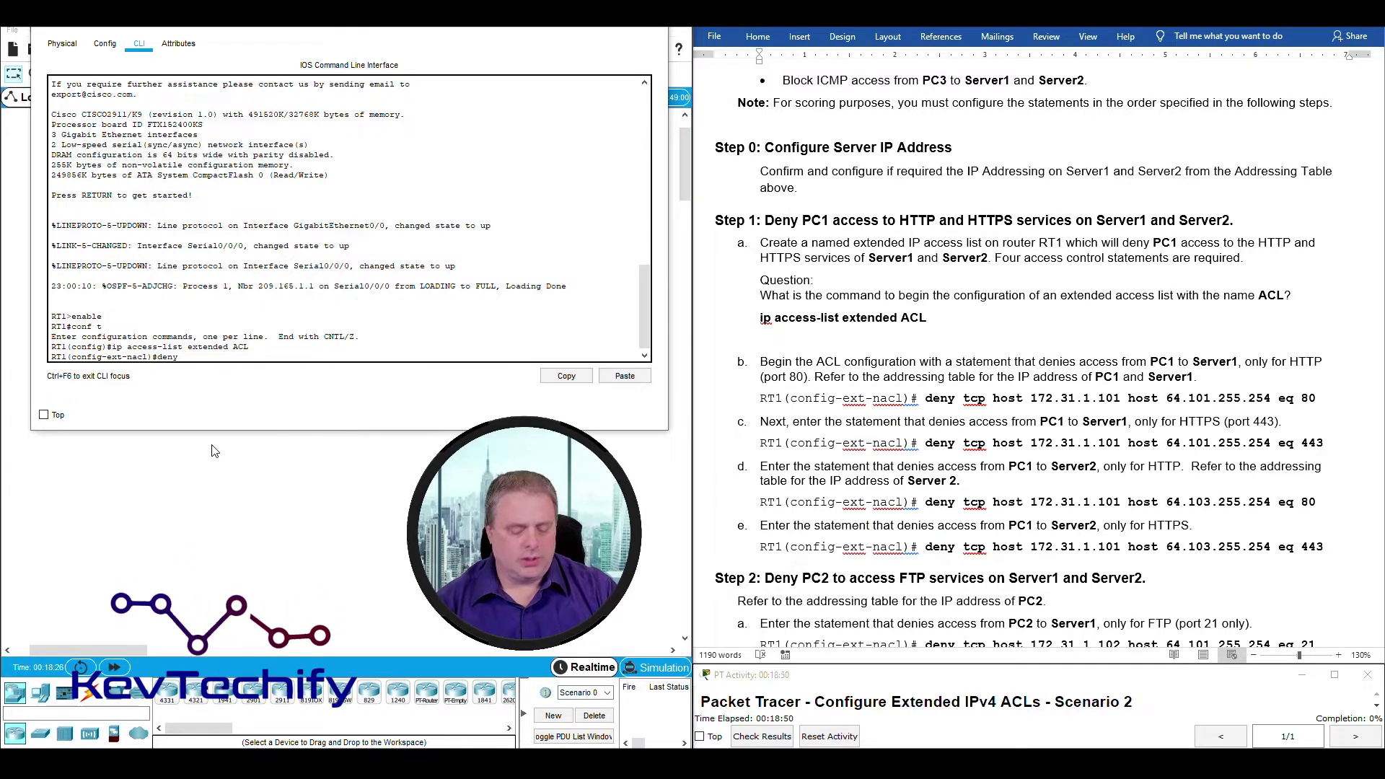
List deny's protocol options and tcp's source options, then extend the statement to 'deny tcp host'.
type("?")
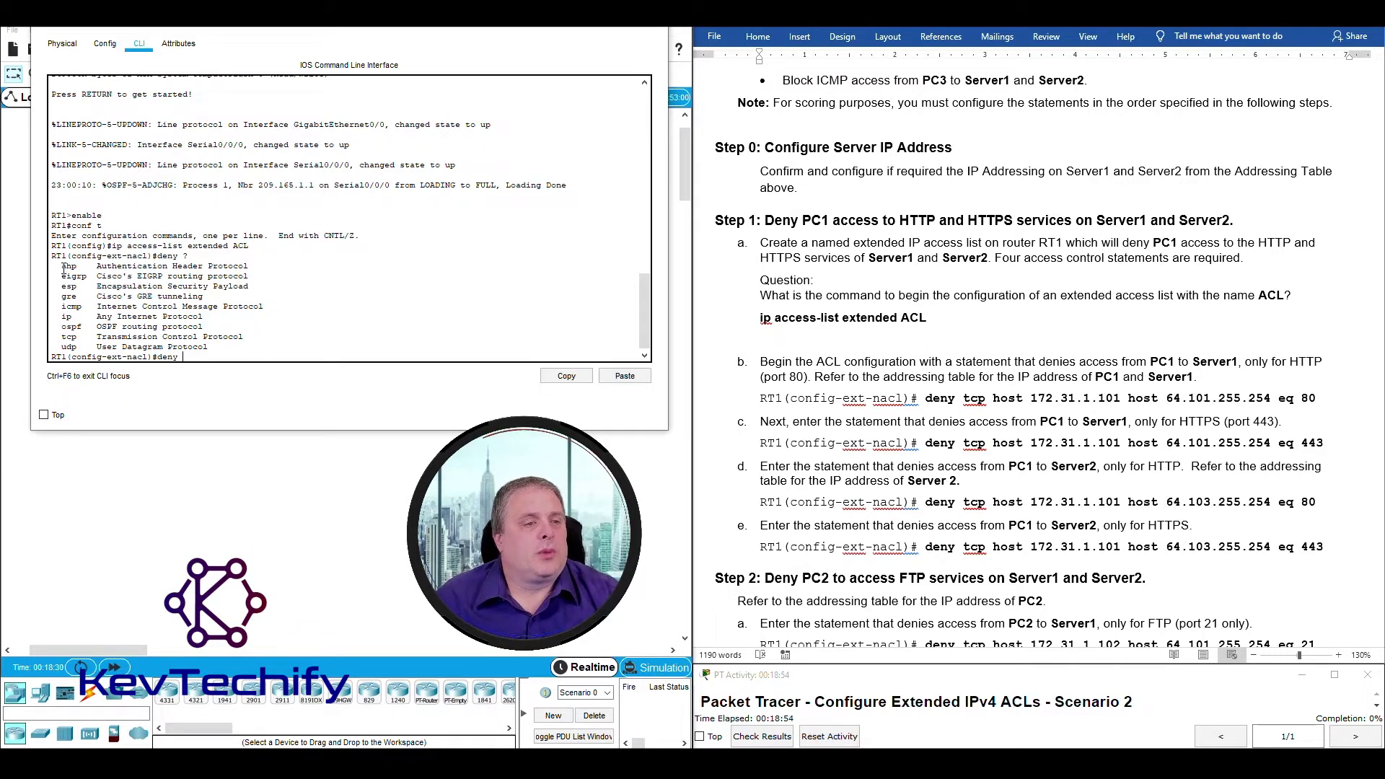
left_click_drag(63, 266, 178, 346)
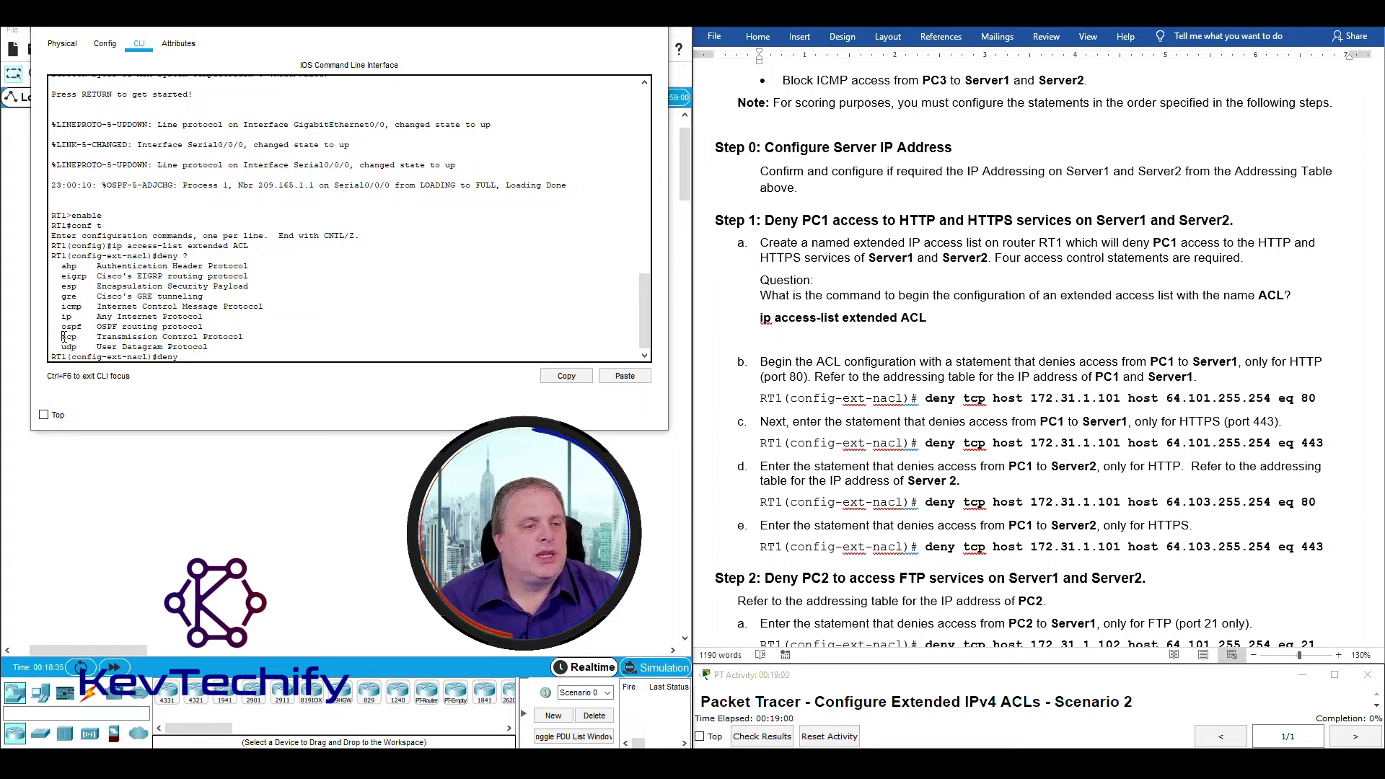
left_click(186, 355)
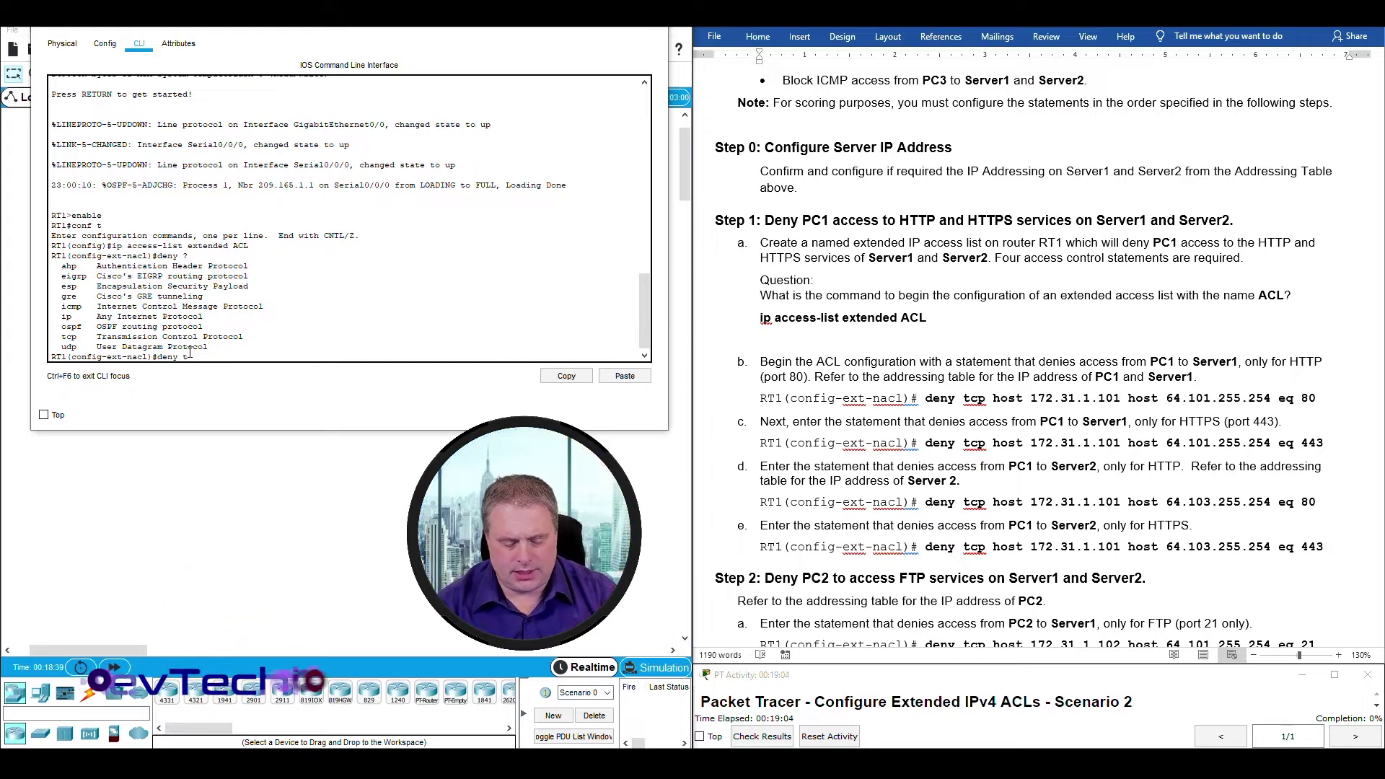
type("tcp")
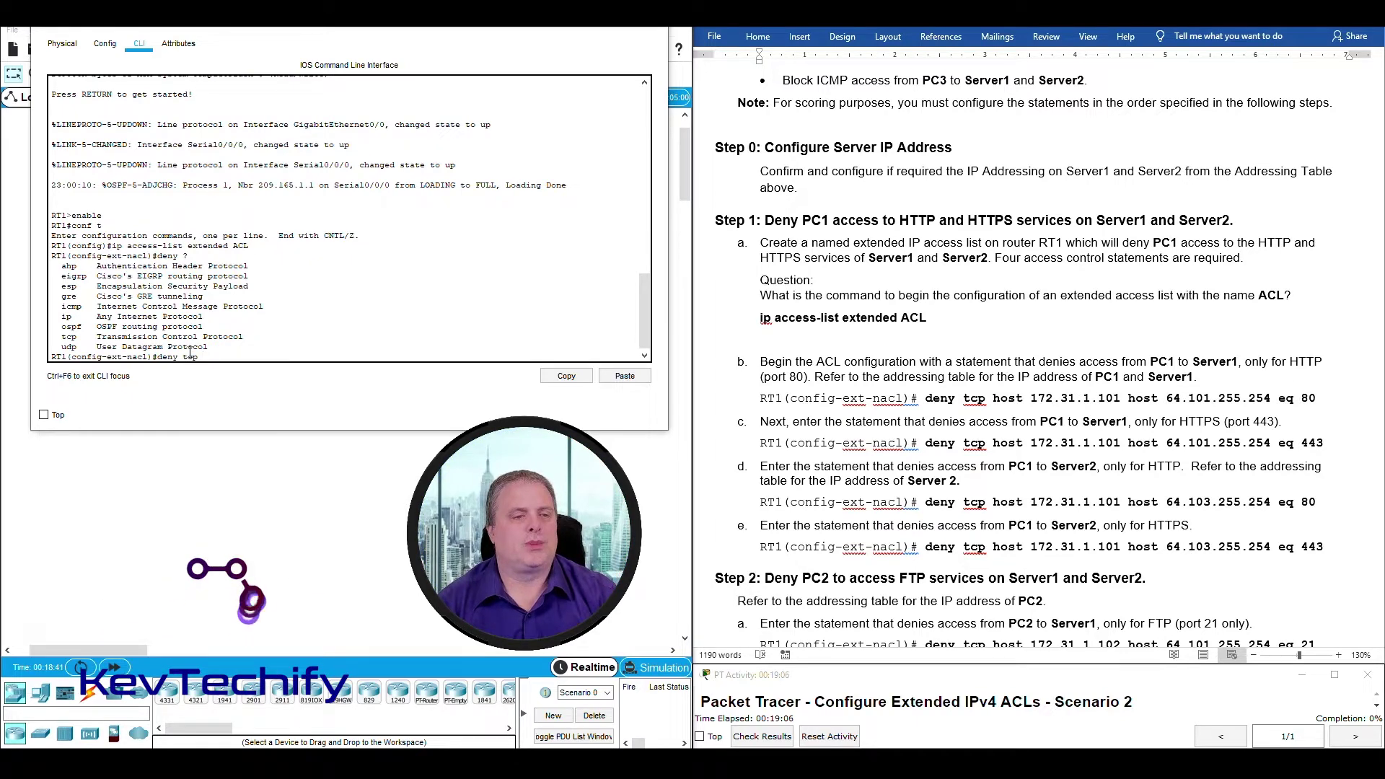
type(" ?")
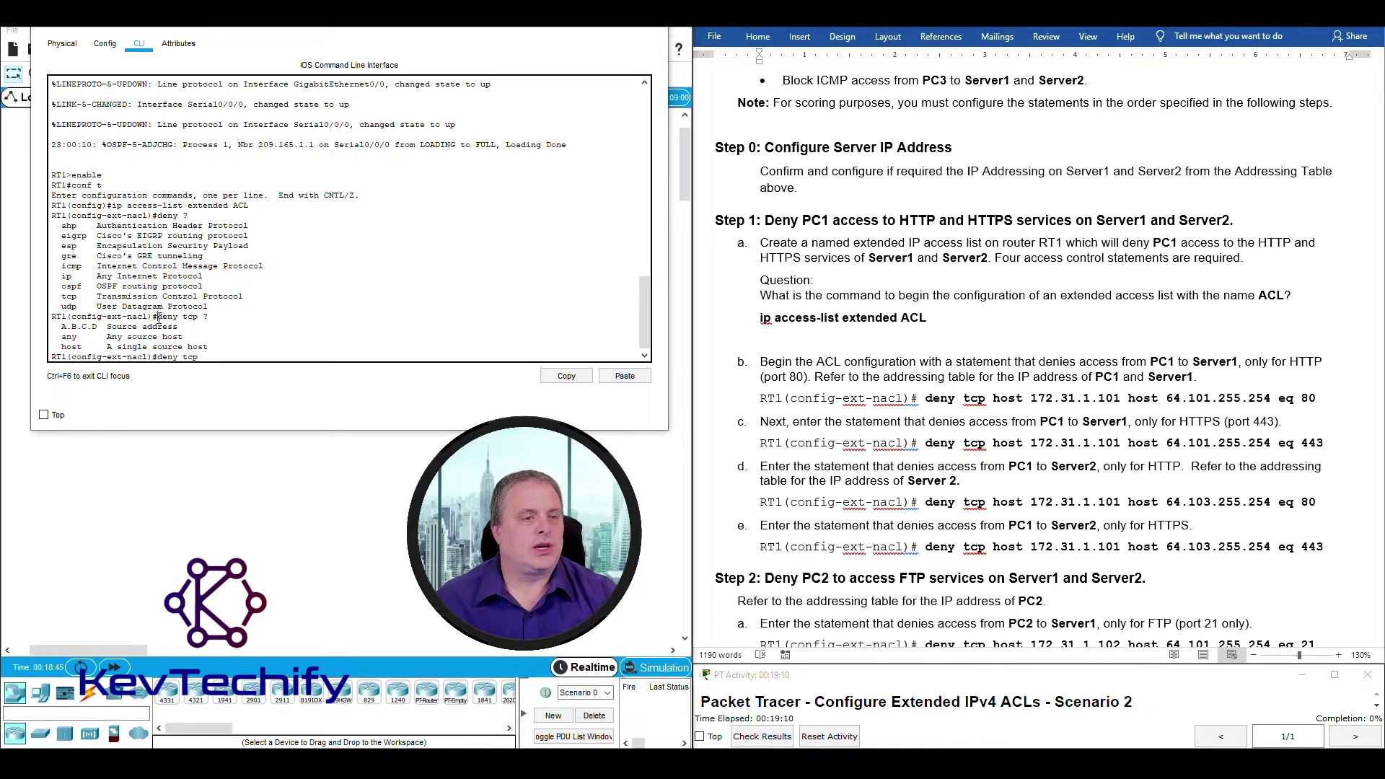
left_click_drag(62, 326, 222, 346)
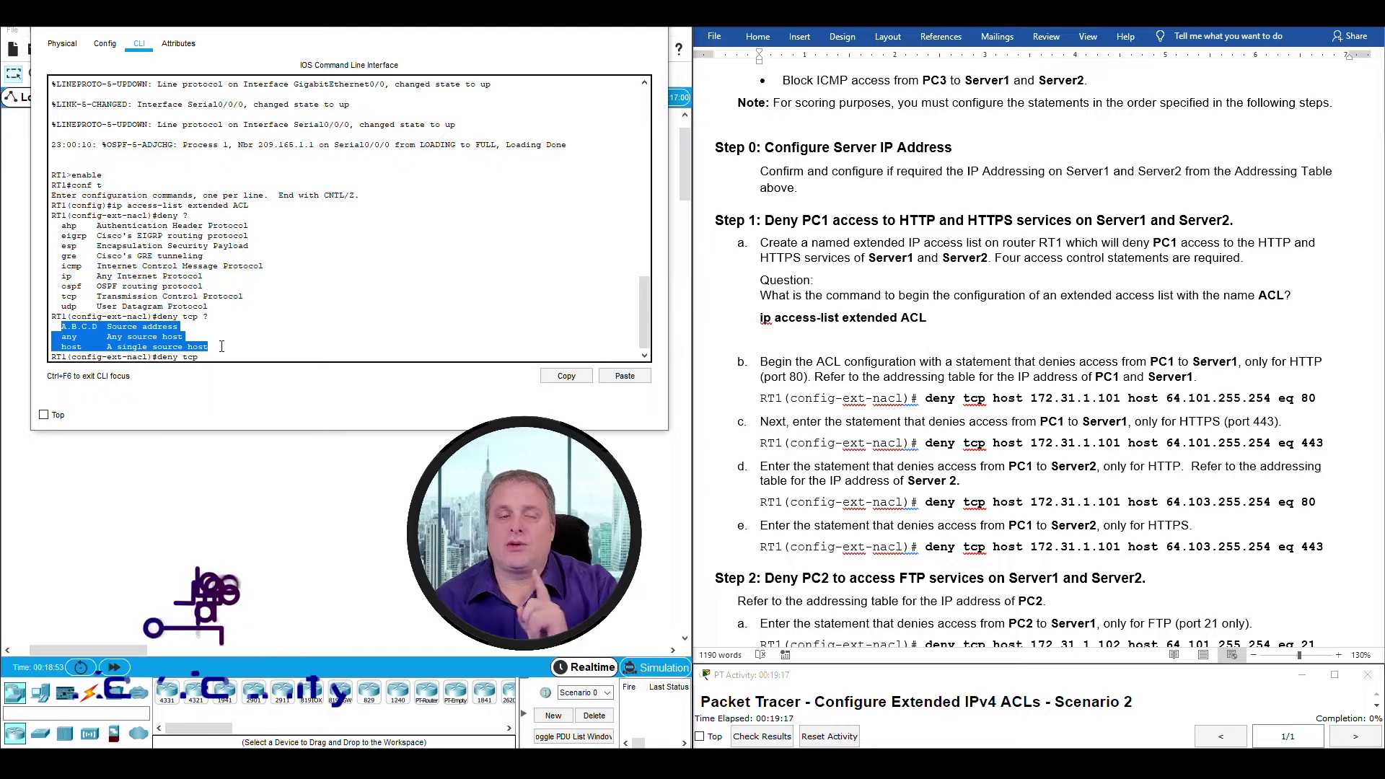
left_click(230, 356)
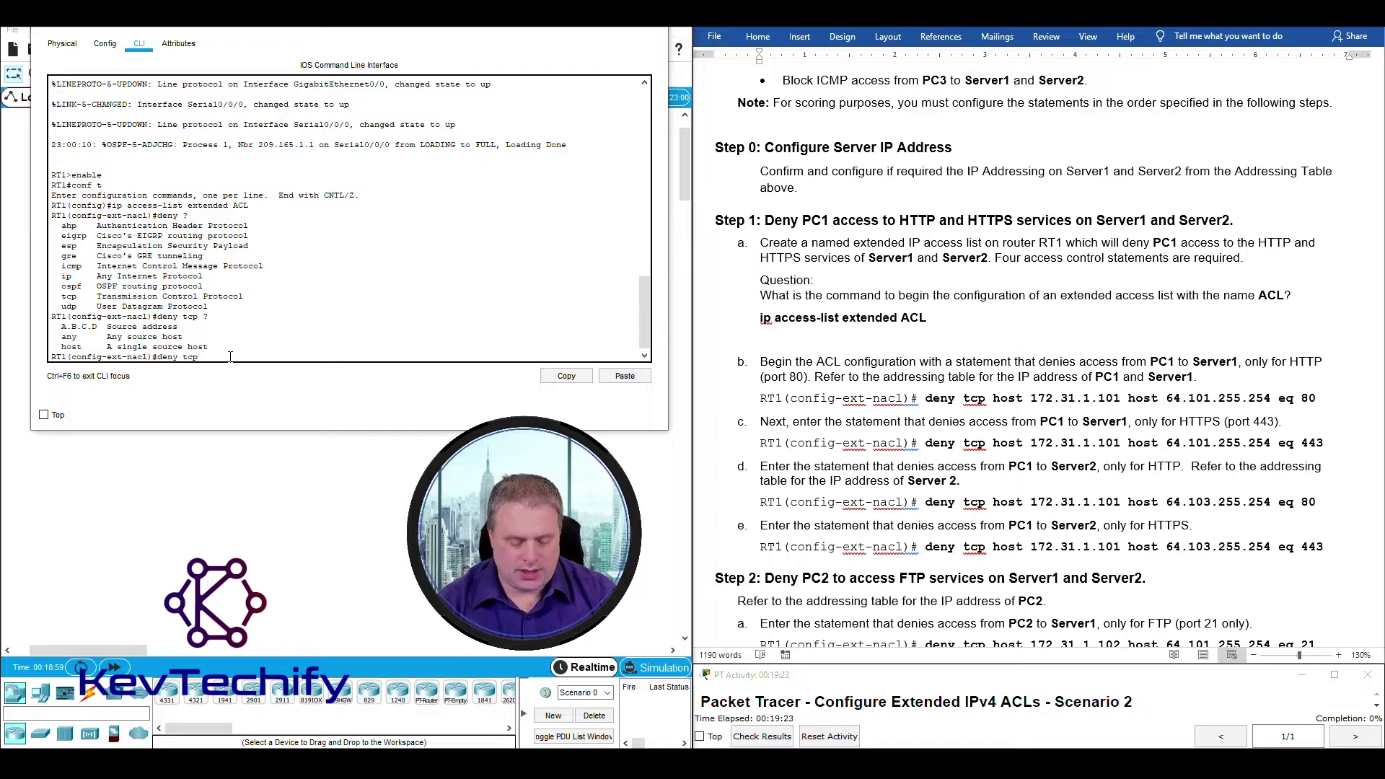
type("host")
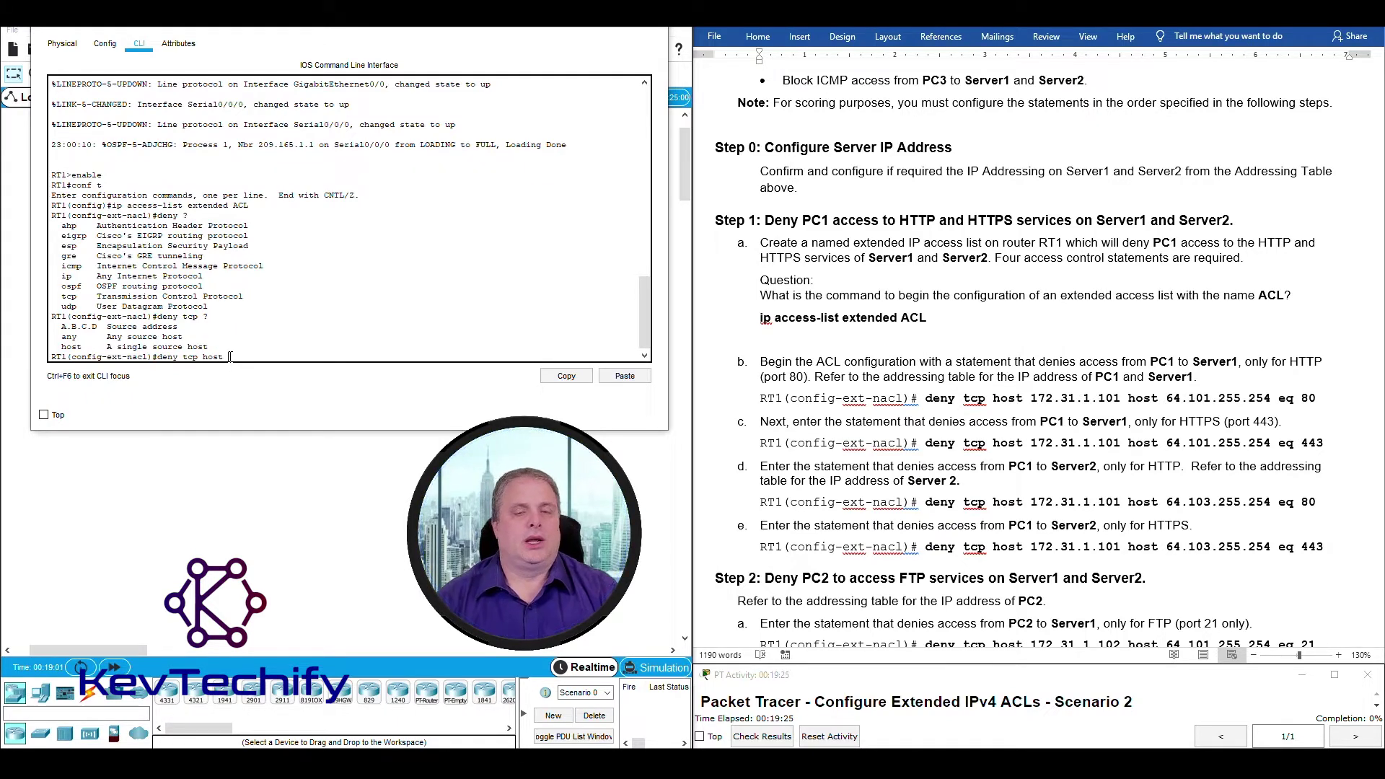
scroll(1007, 351, "up", 6)
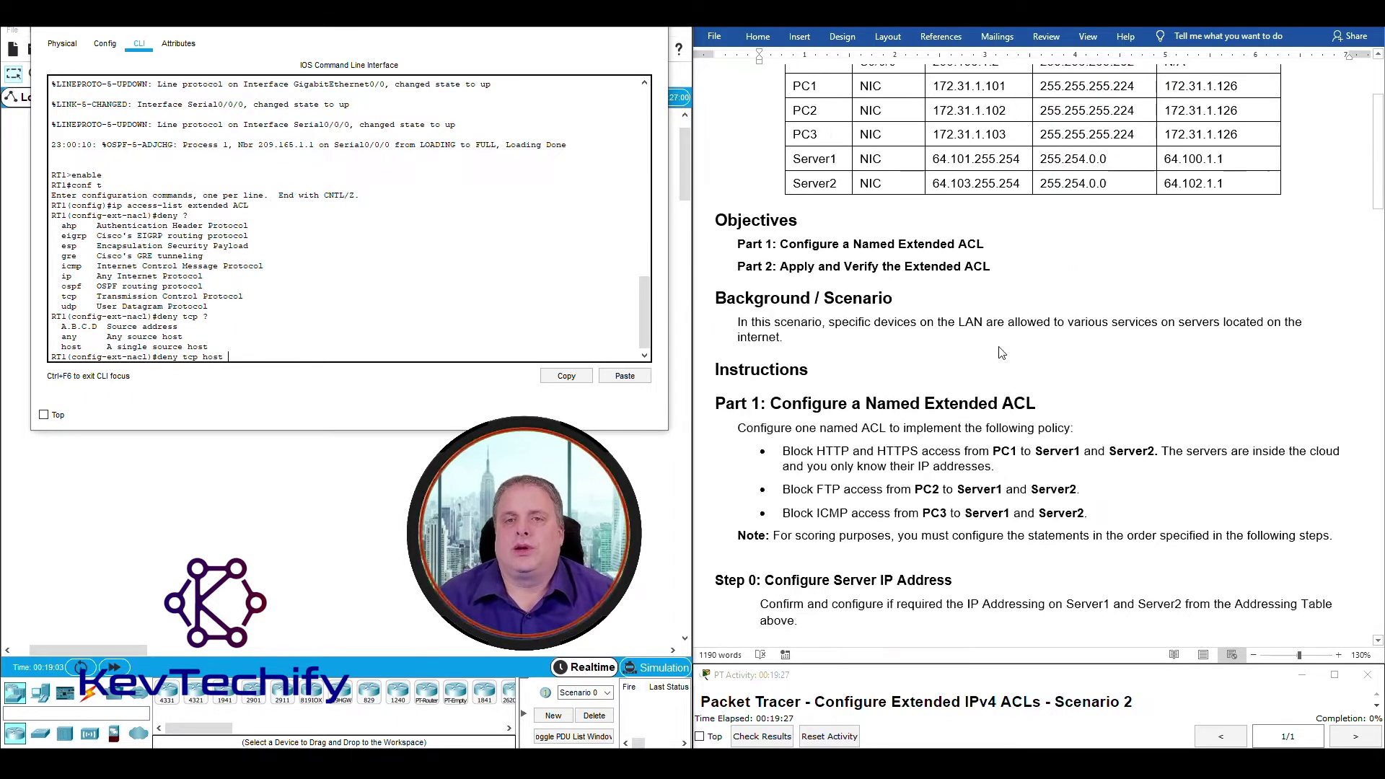
Take PC1's address 172.31.1.101 from the Addressing Table as the deny statement's source host.
scroll(1007, 351, "up", 1)
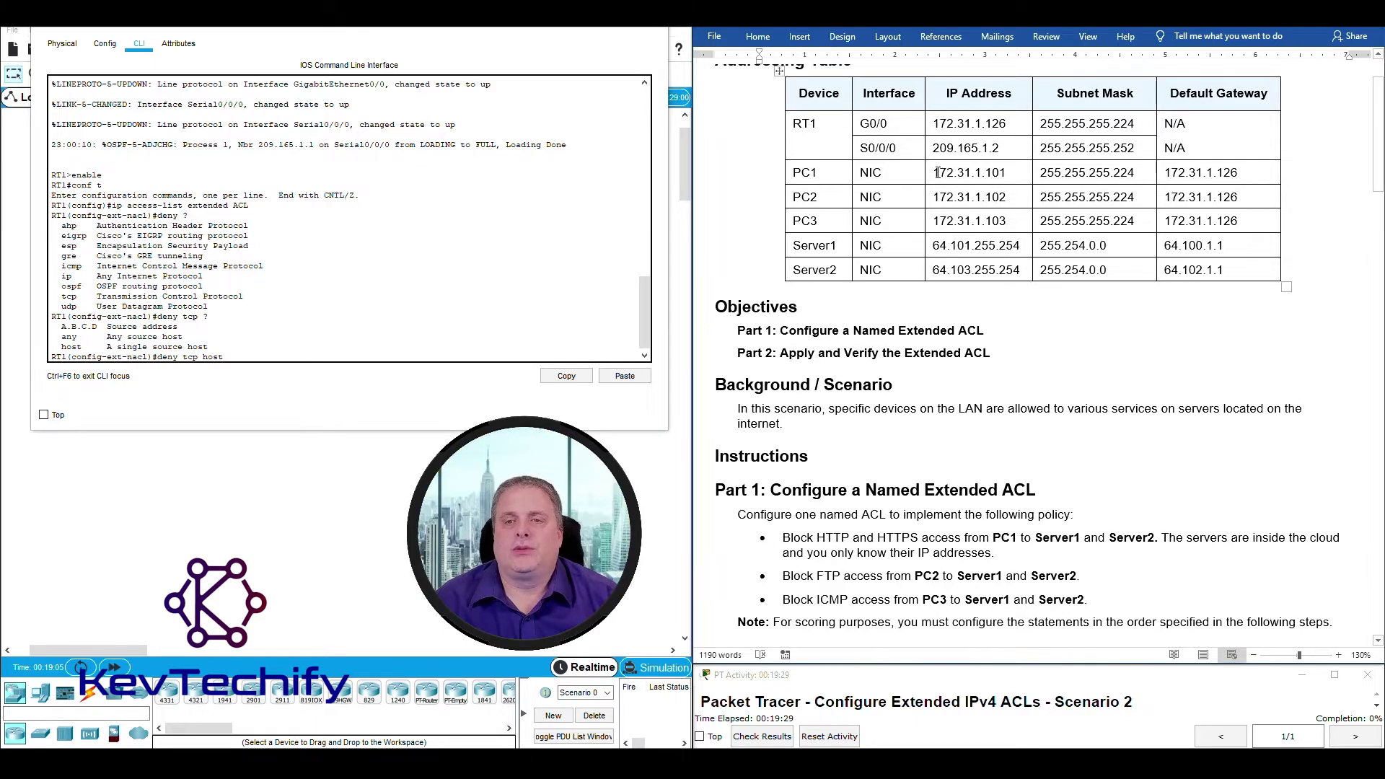
left_click_drag(936, 172, 1006, 173)
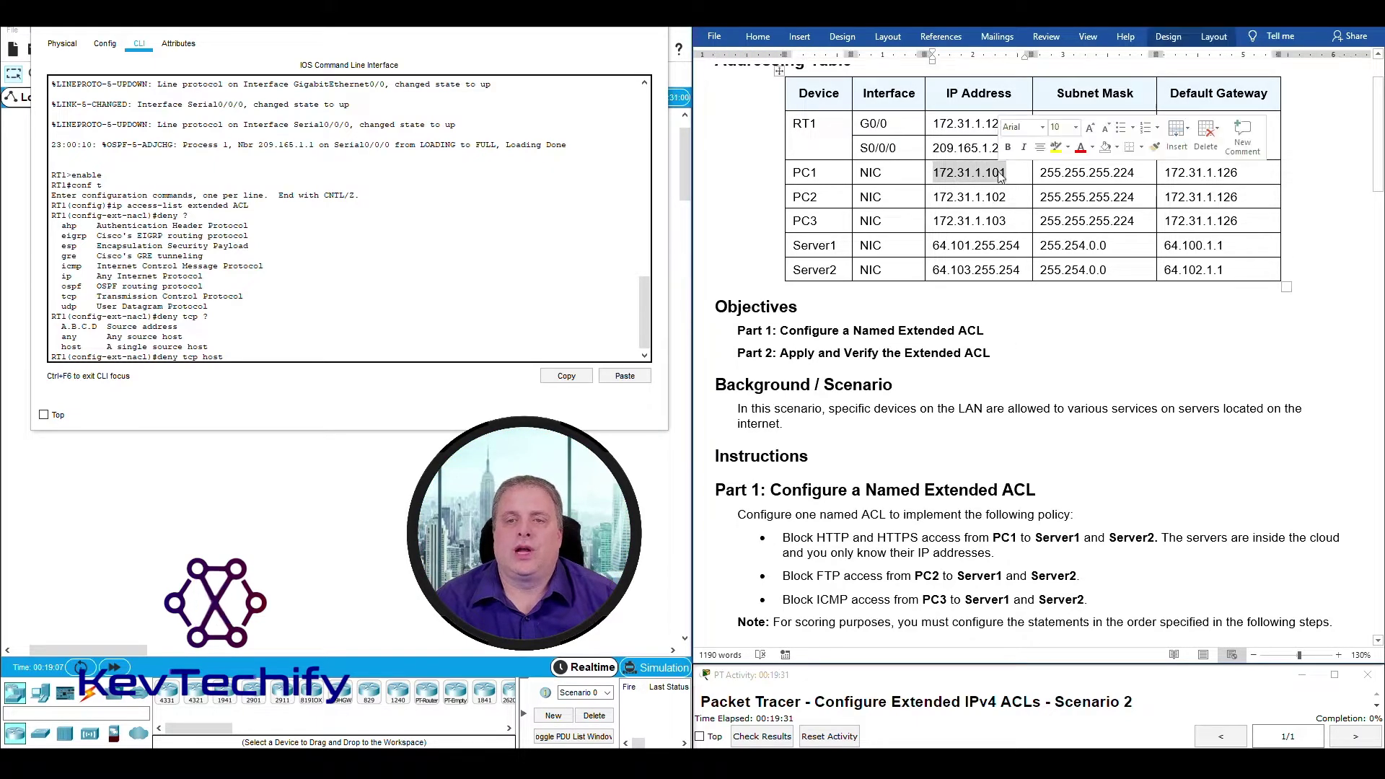
left_click(243, 354)
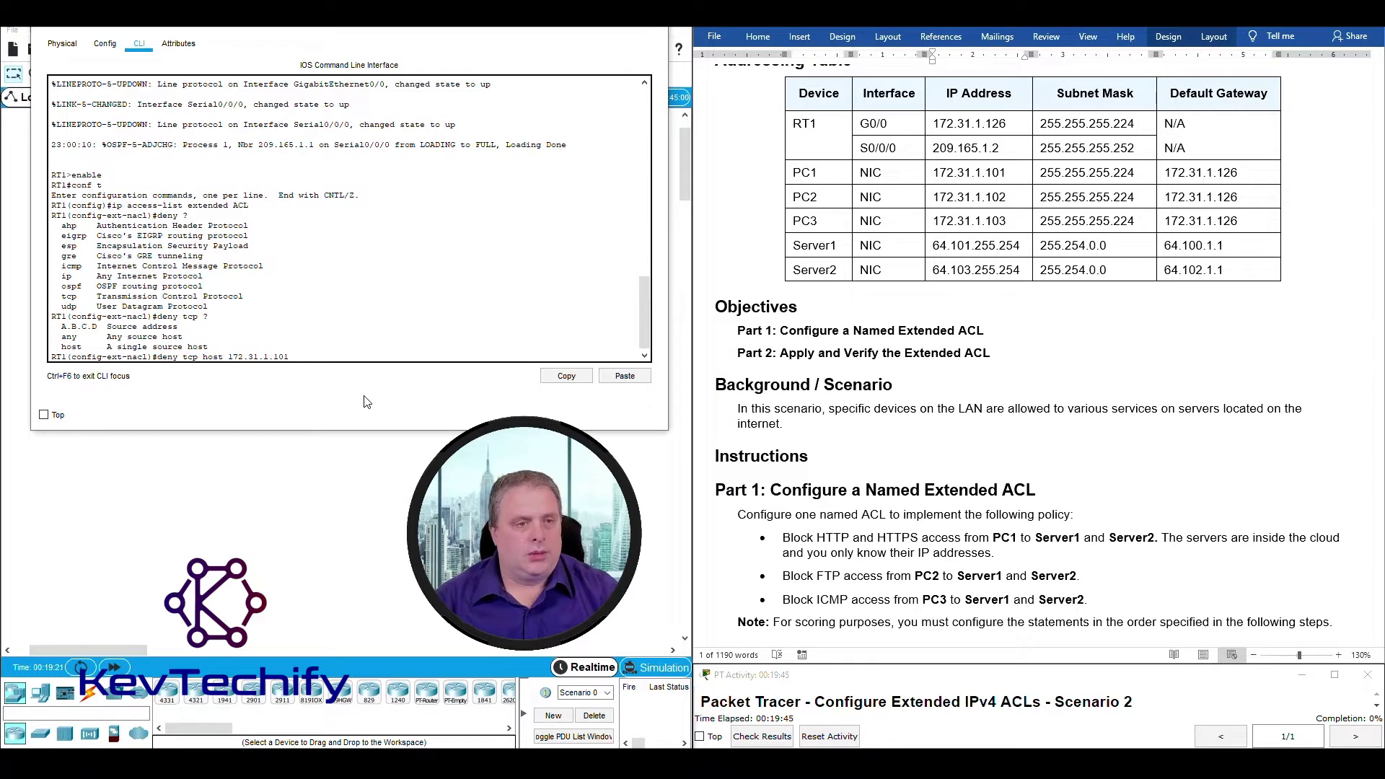
Review the destination options, add 'host 64.101.255.254', and list the port operators with '?'.
type("?")
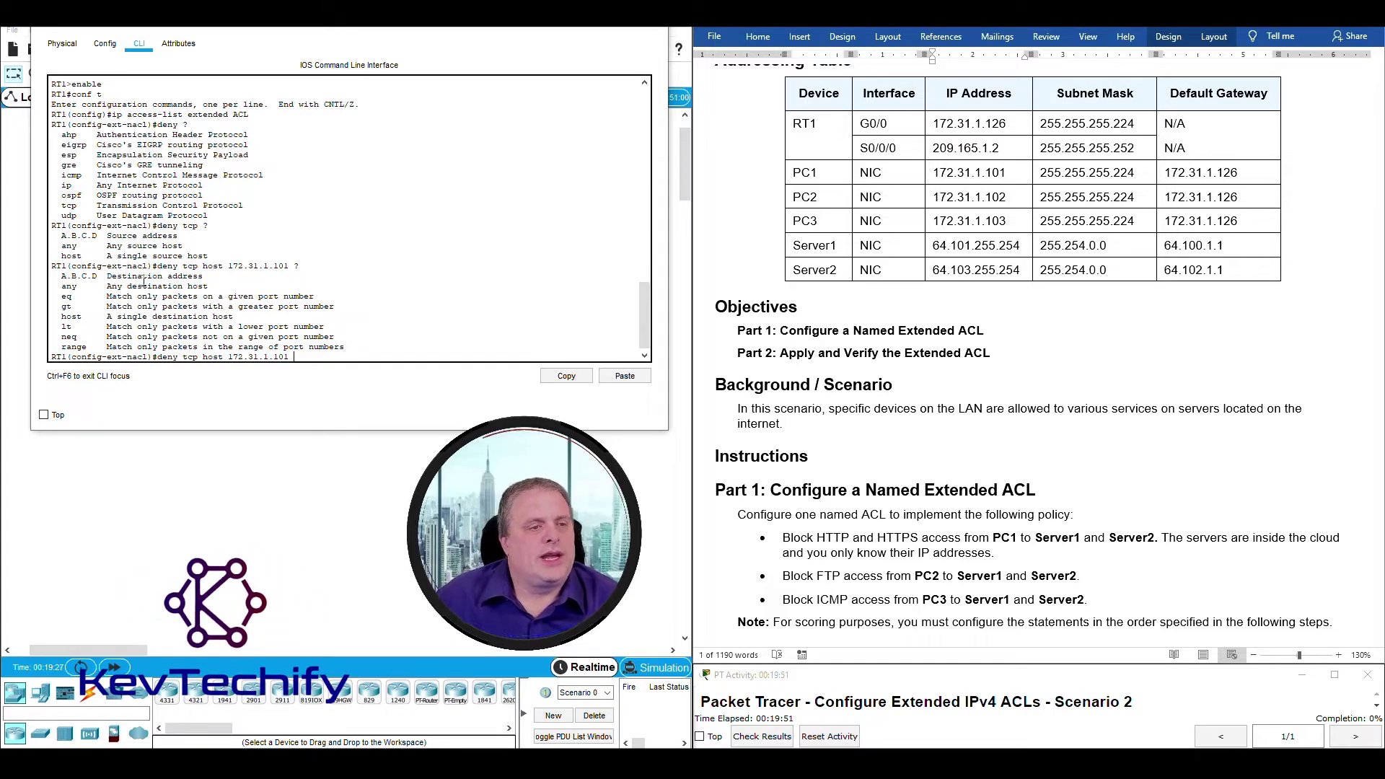
left_click_drag(143, 277, 257, 297)
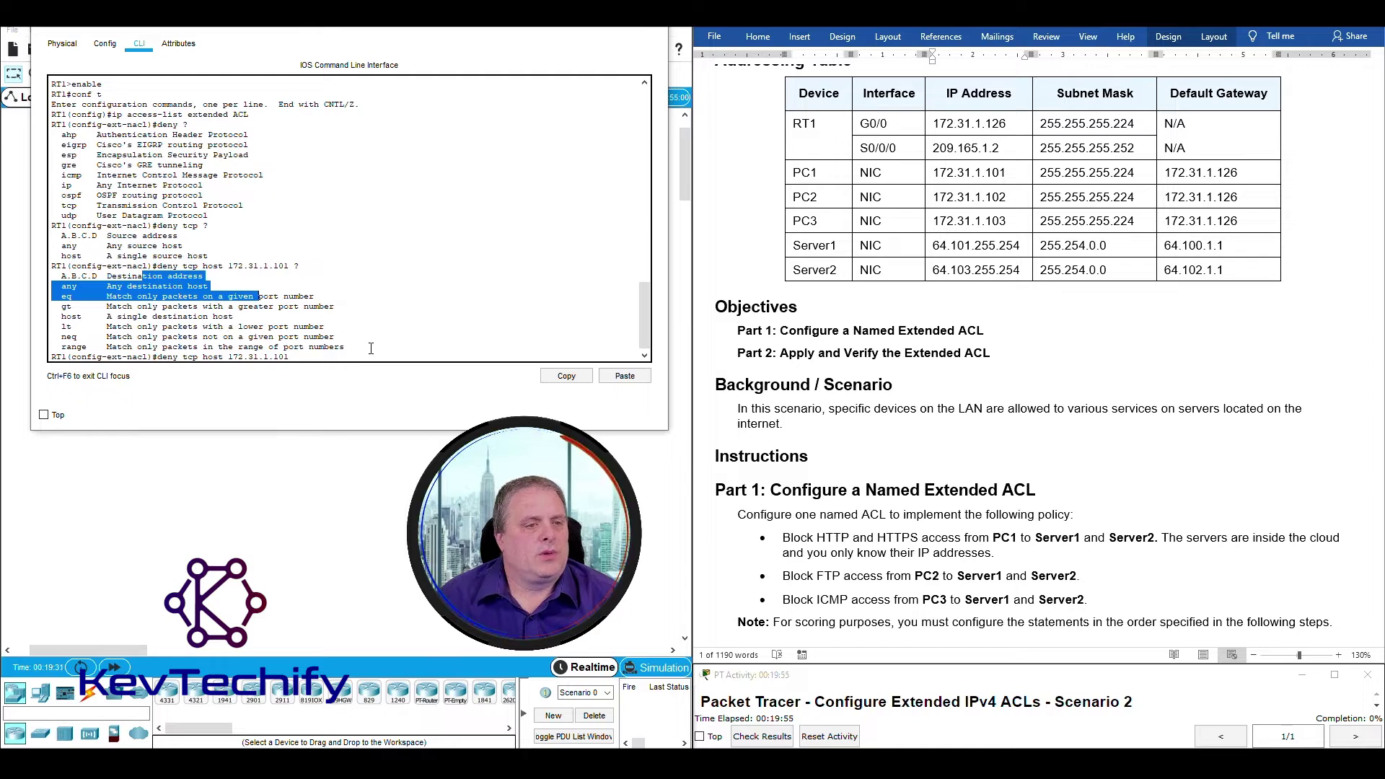
left_click_drag(371, 349, 158, 328)
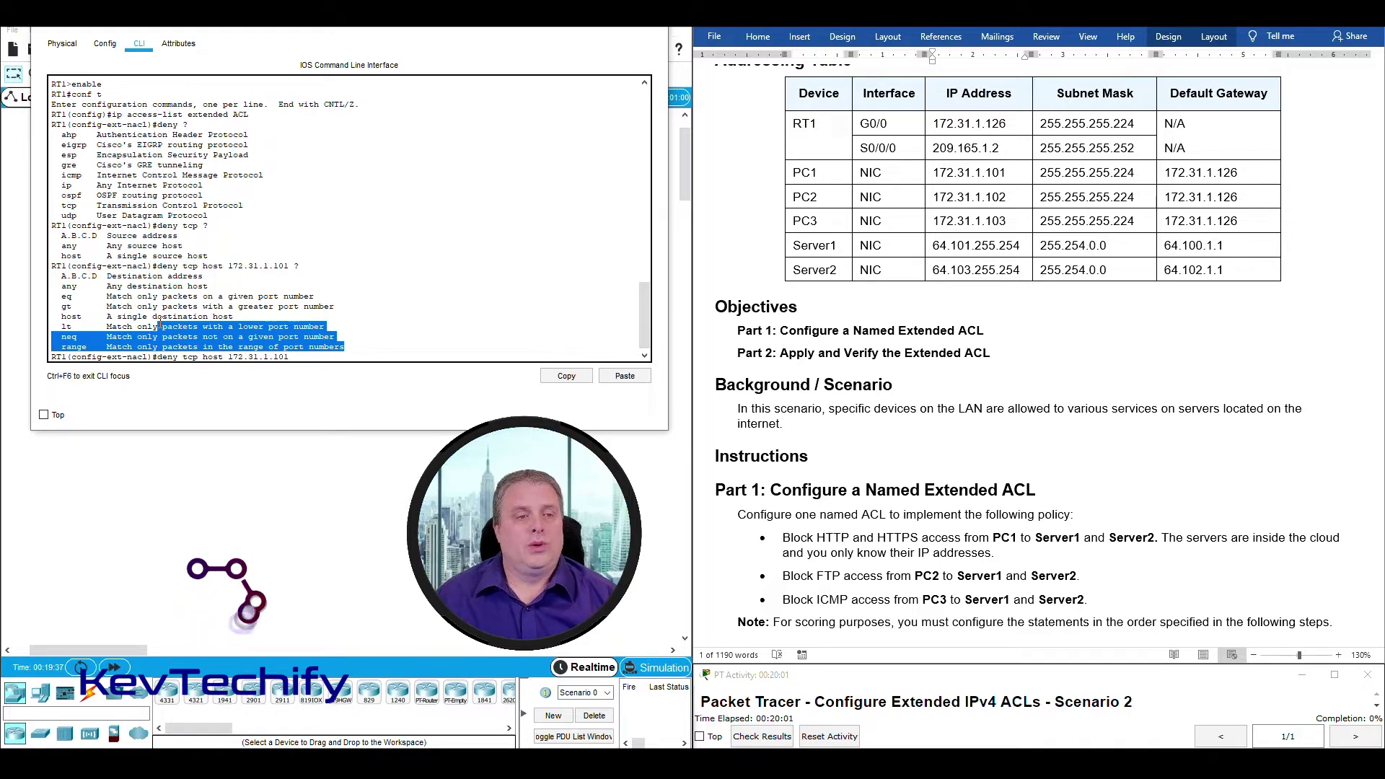
left_click(195, 322)
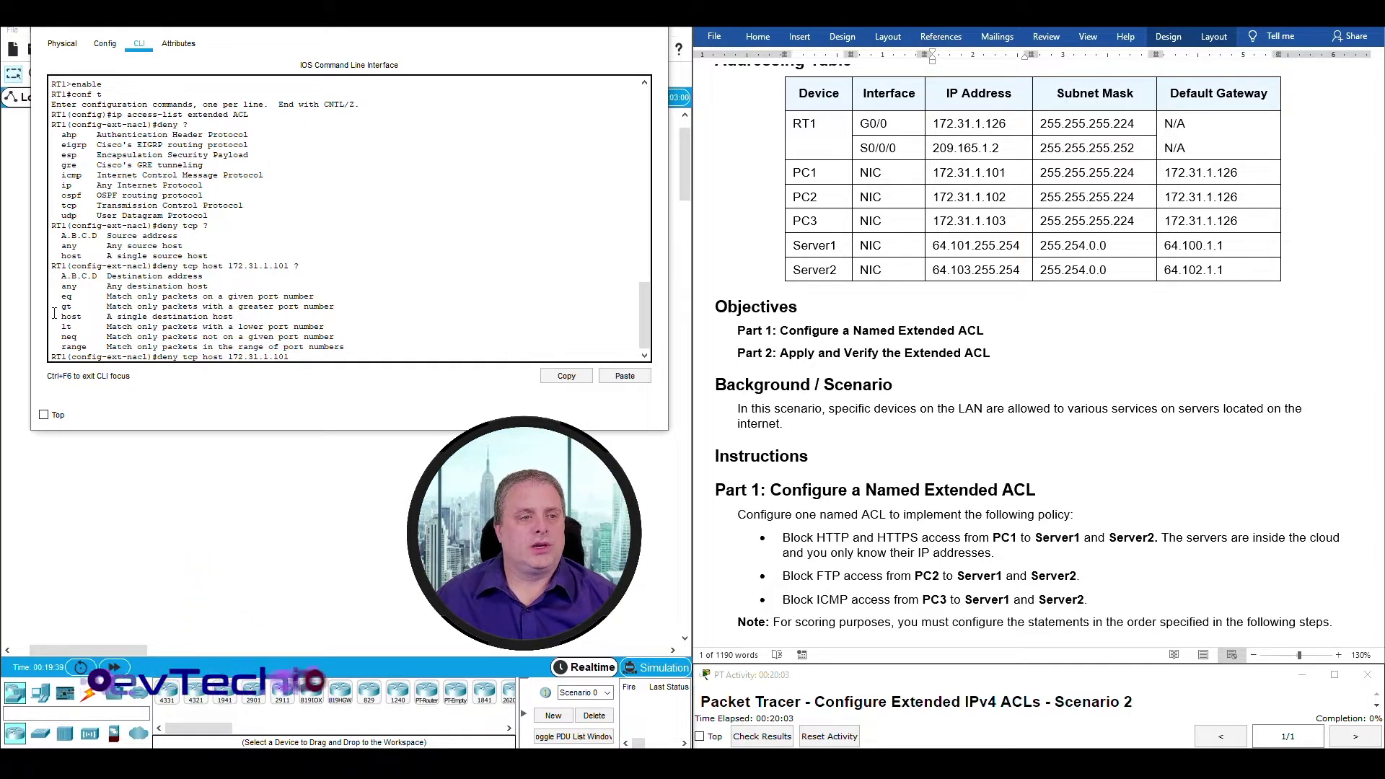
left_click_drag(106, 276, 217, 274)
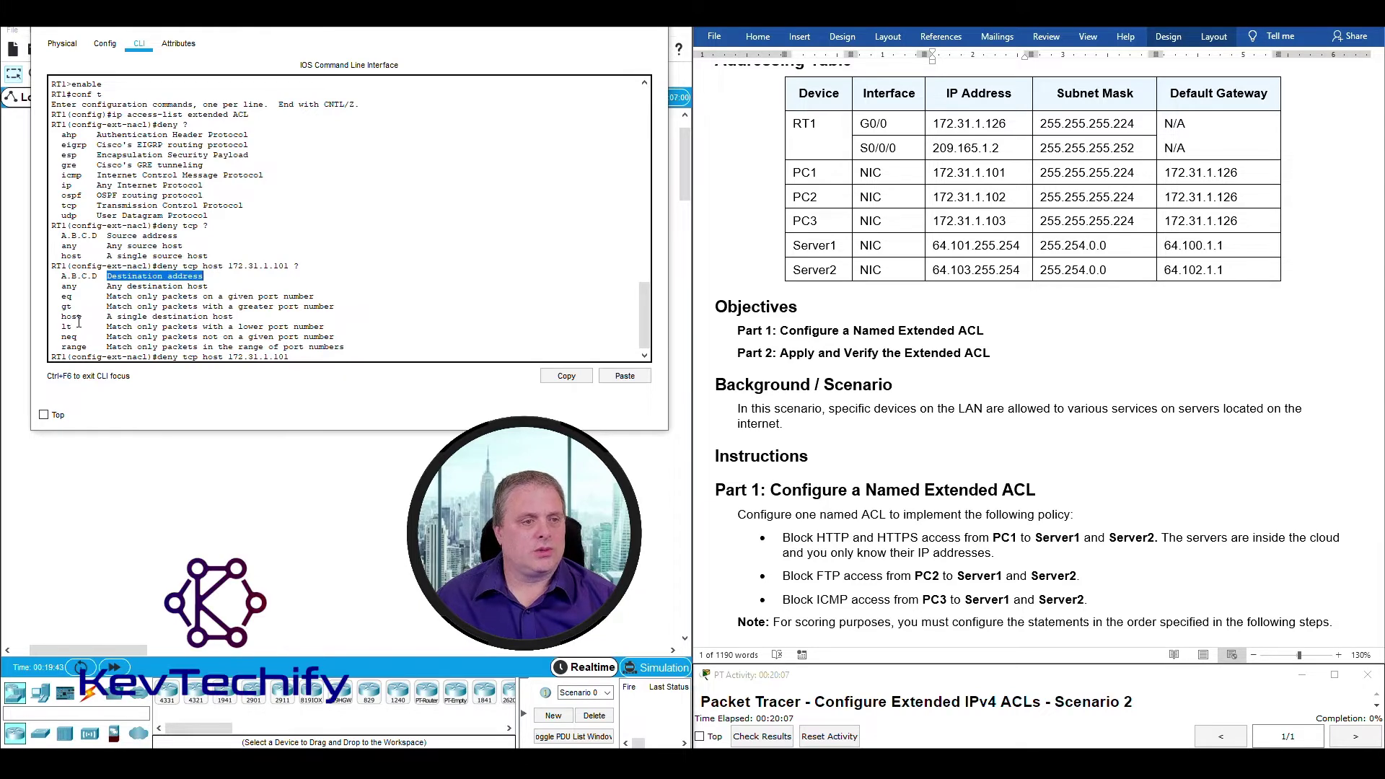
left_click(109, 276)
left_click_drag(108, 276, 198, 276)
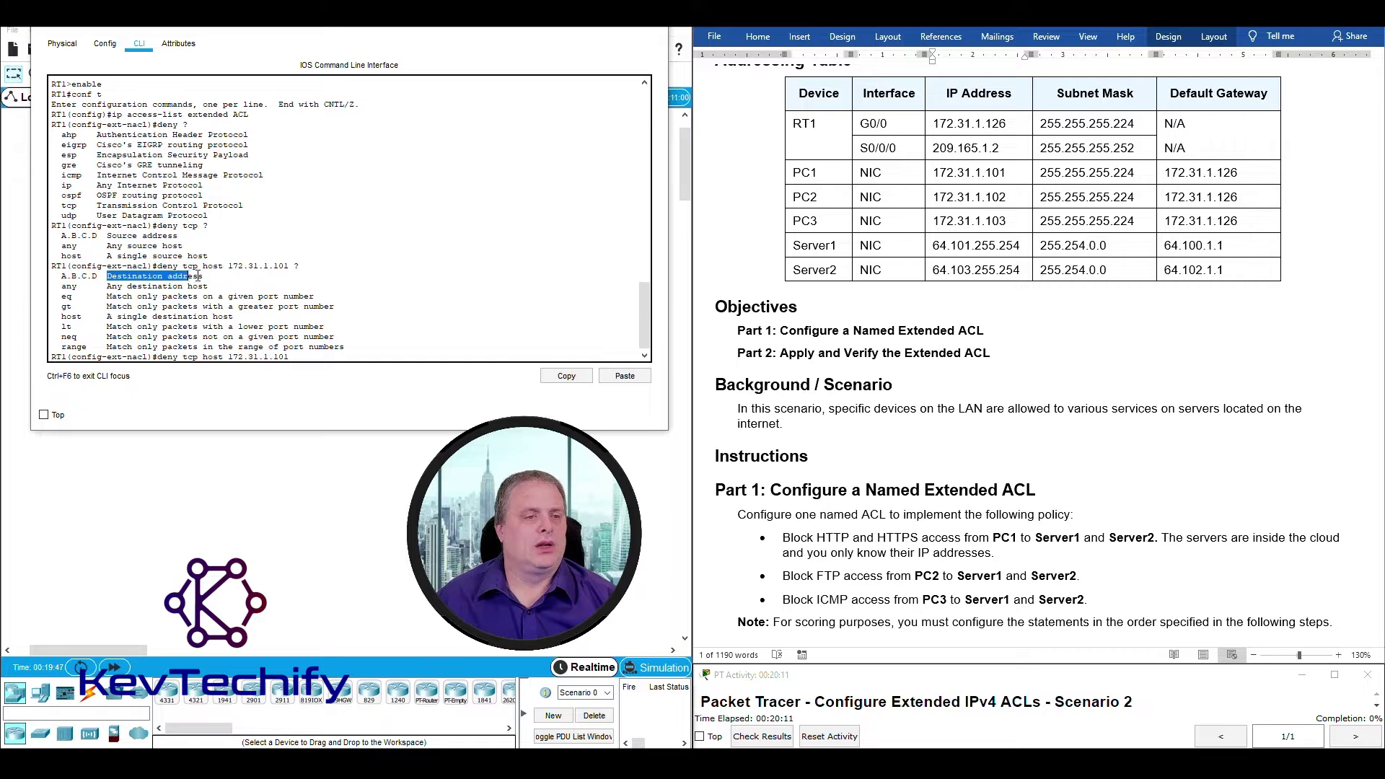
left_click_drag(62, 317, 83, 316)
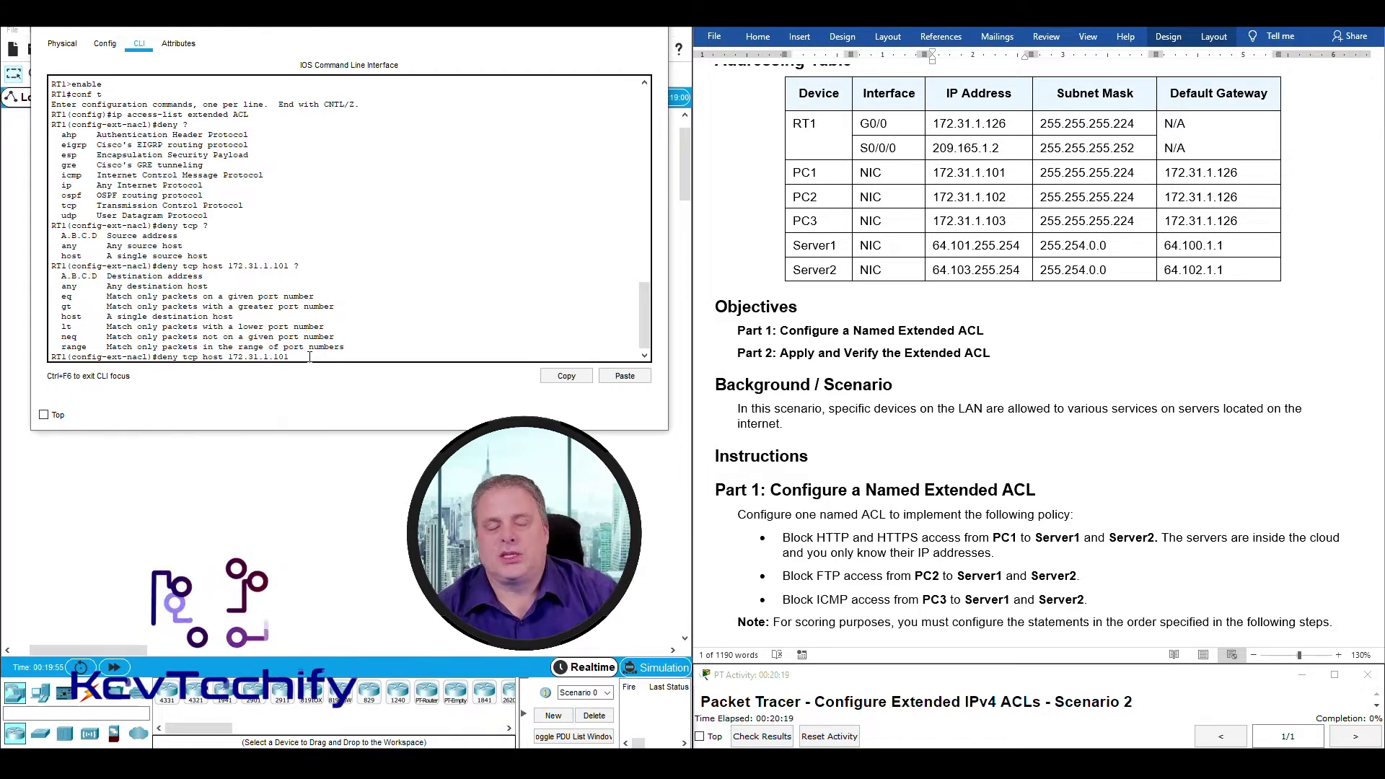
type("host ")
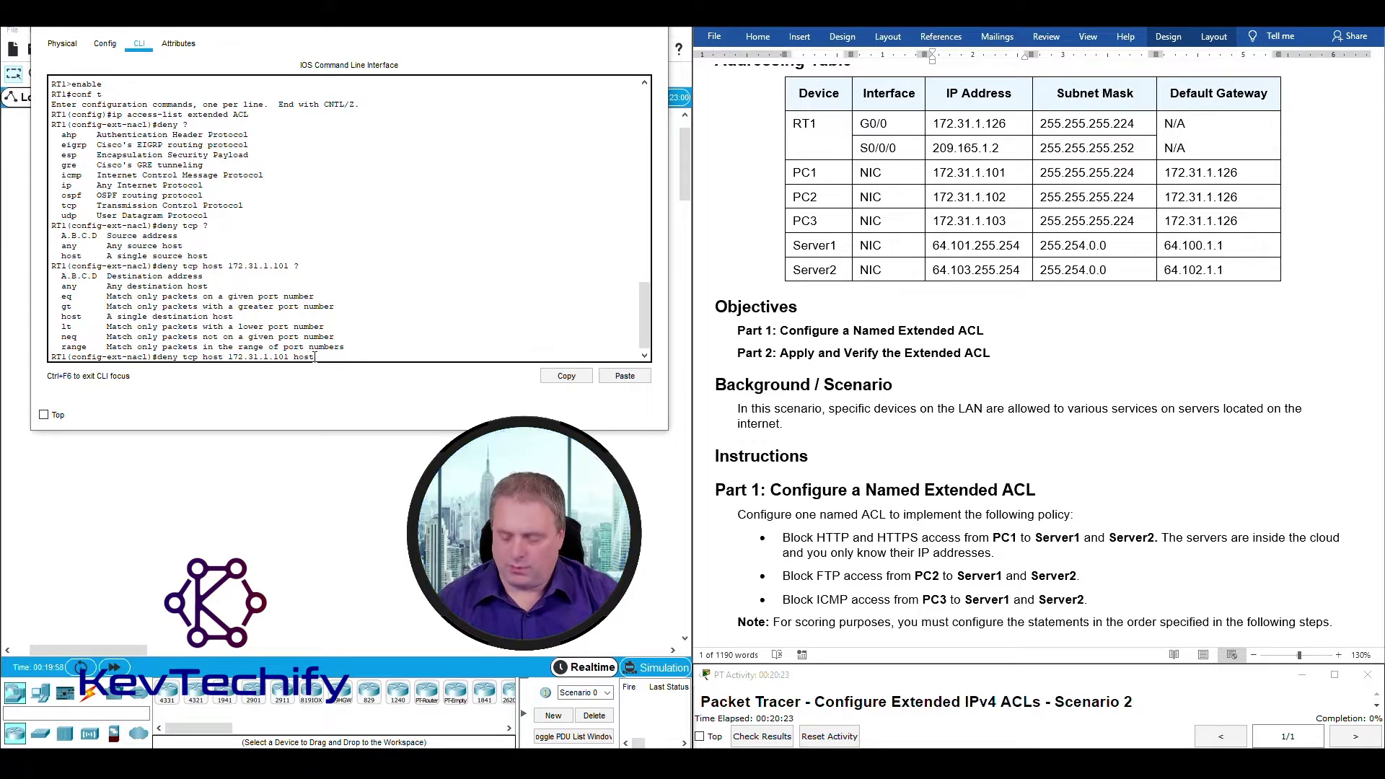
type("64.101")
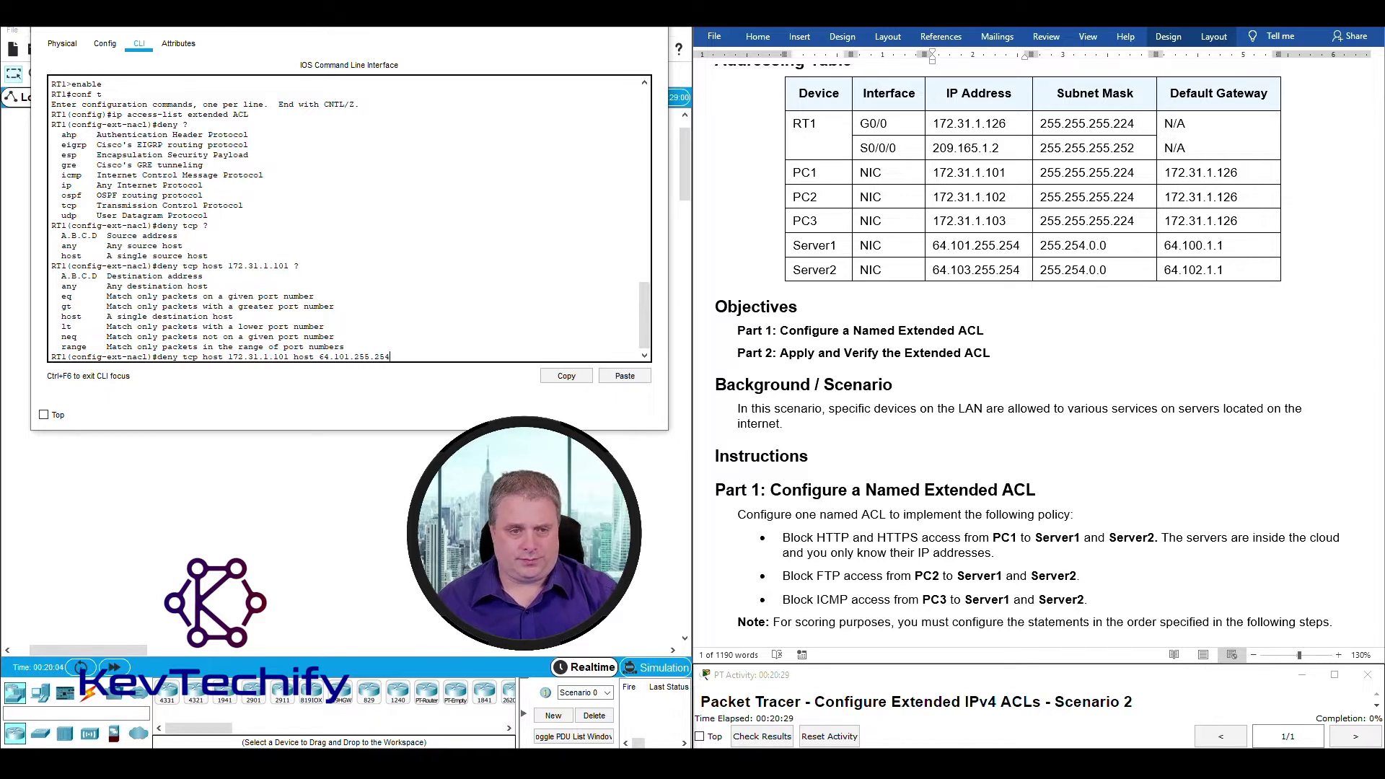
type(".255.254")
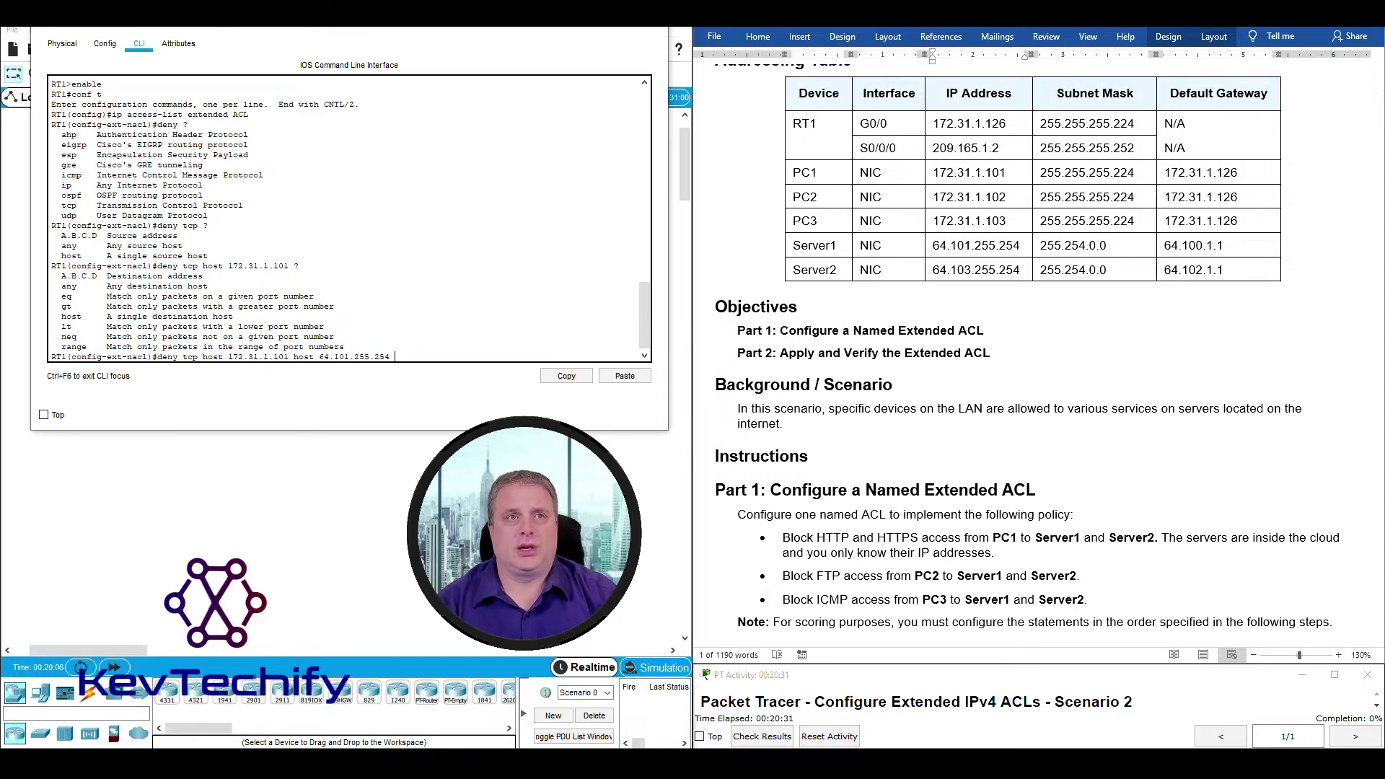
type(" ?")
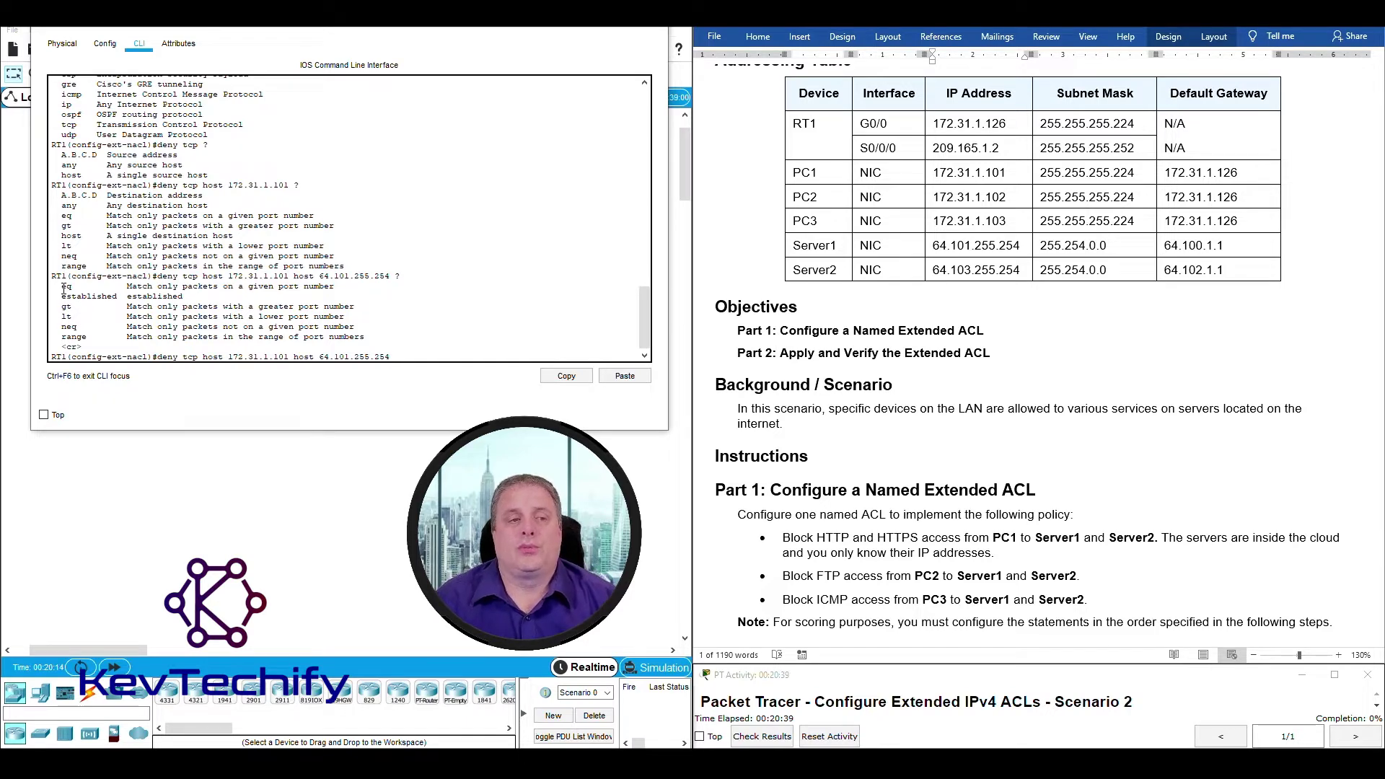
Highlight the eq operator option in RT1's CLI help output.
left_click_drag(64, 287, 346, 282)
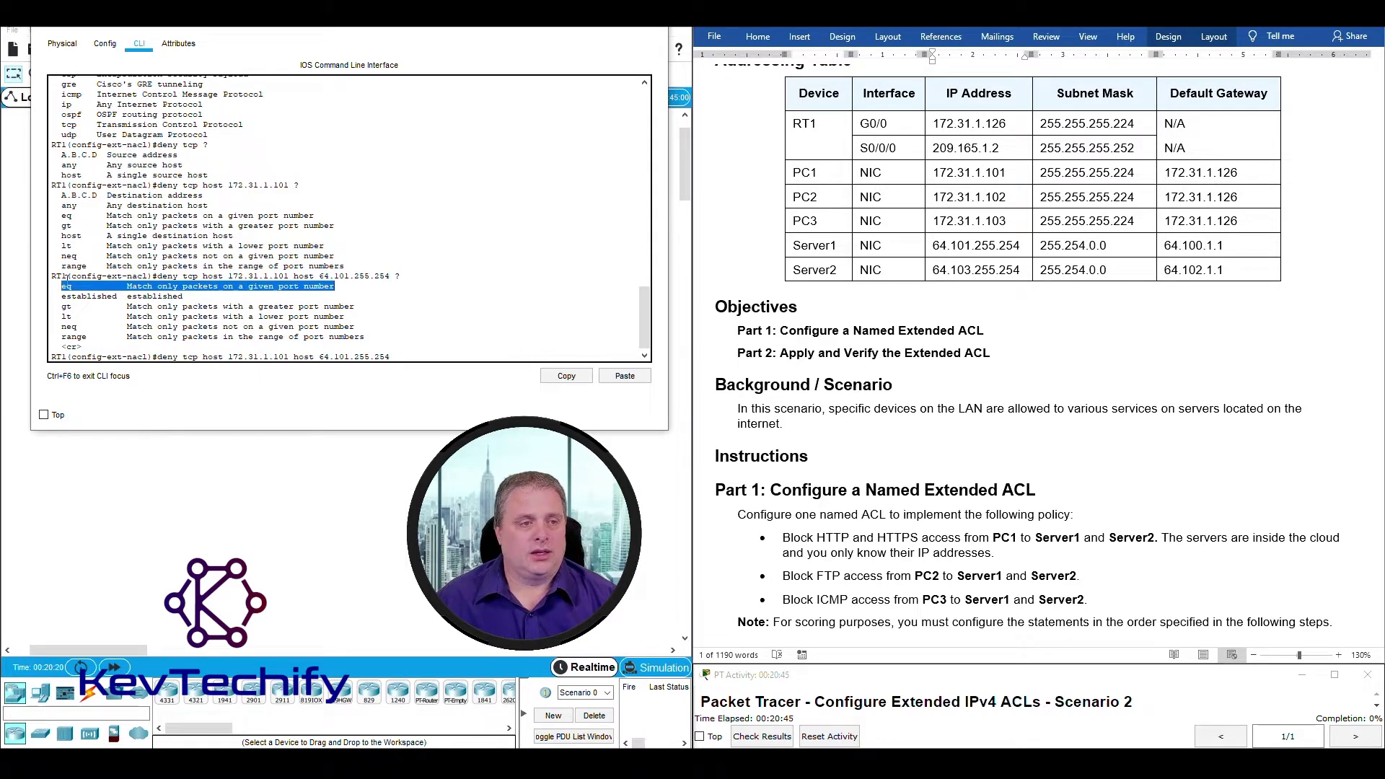
left_click_drag(64, 286, 339, 286)
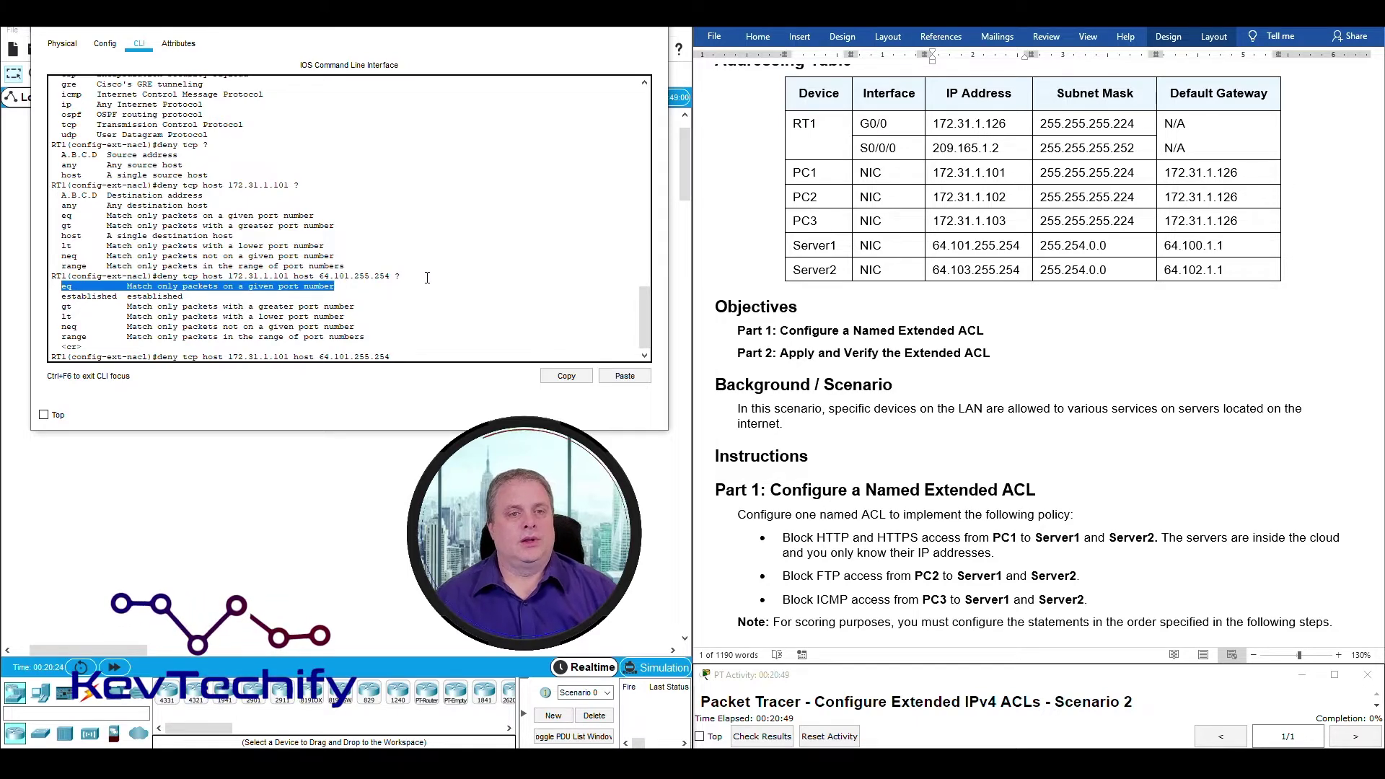
left_click(419, 357)
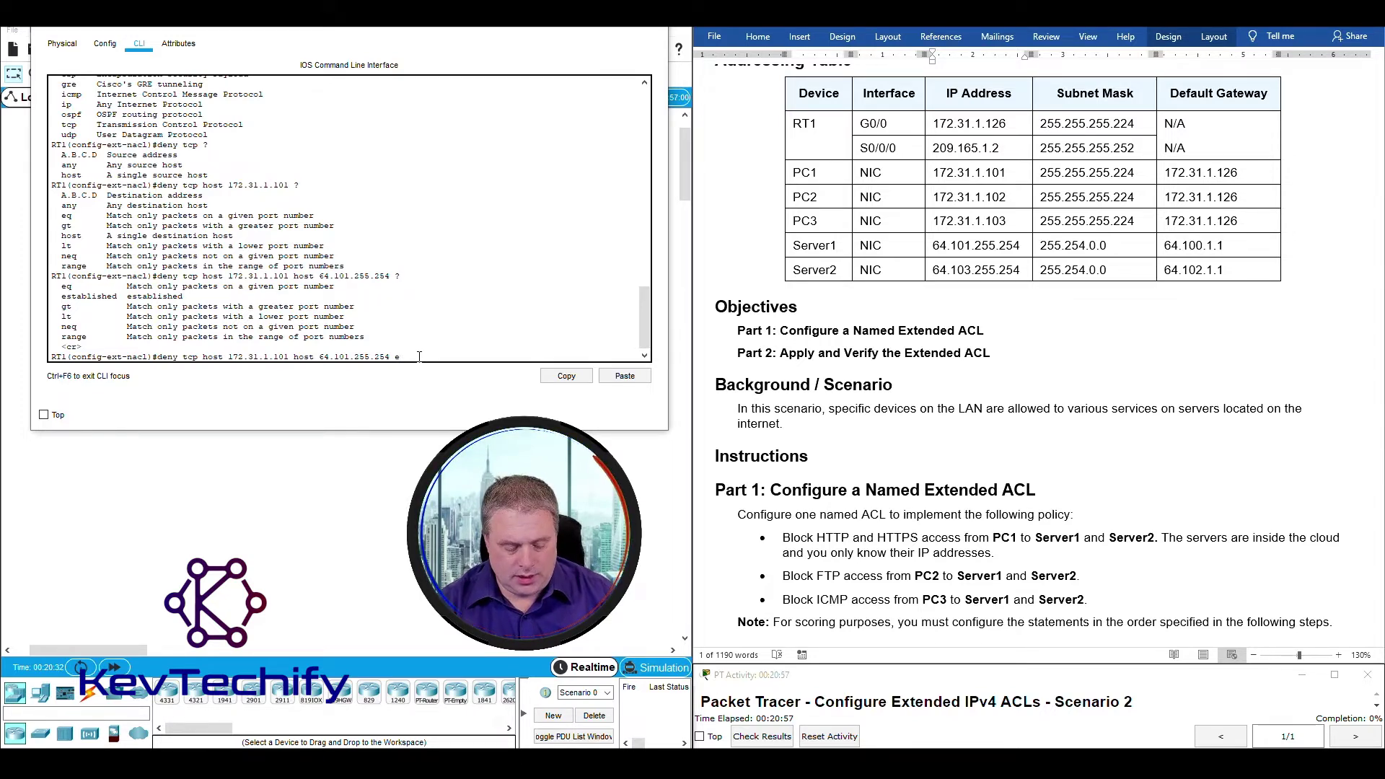
Append 'eq ?' to list port options, pointing out the port range and www on port 80.
type("eq ?")
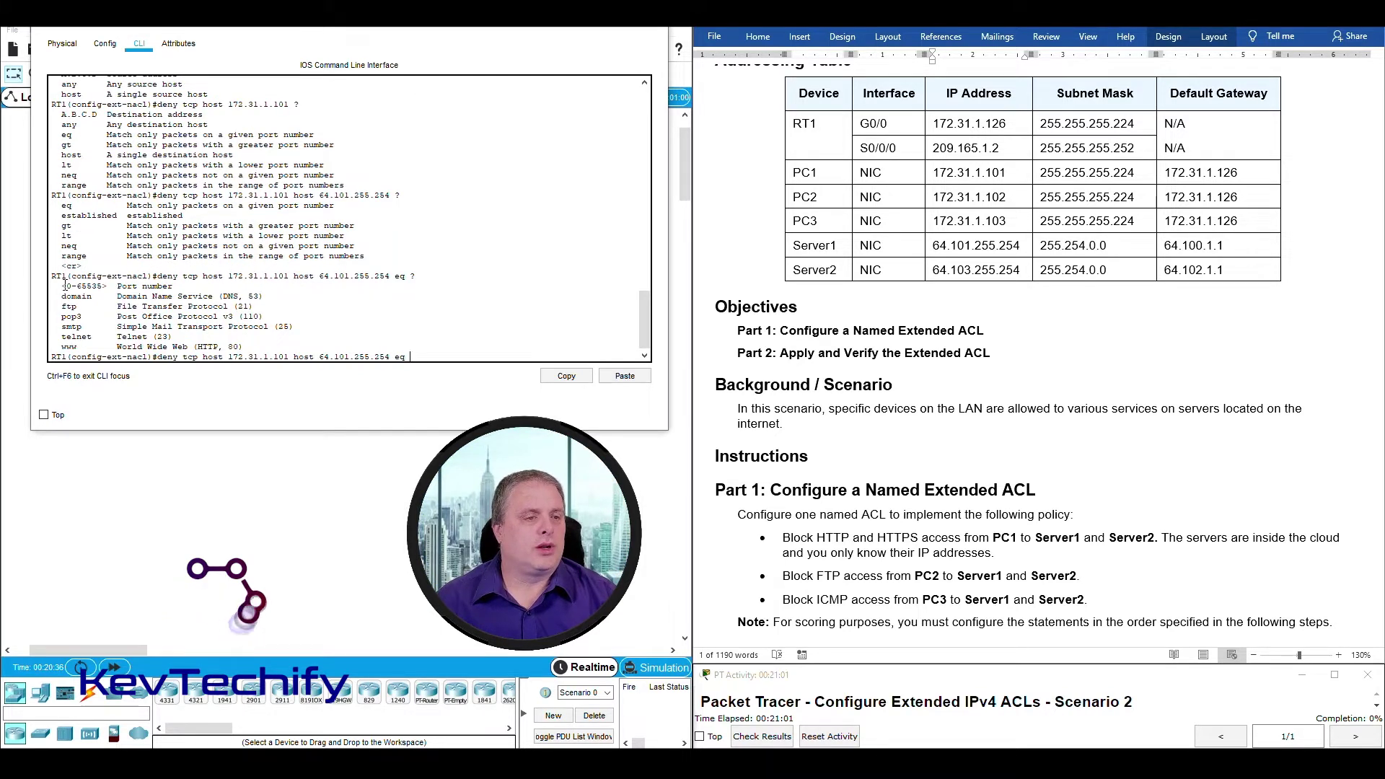
left_click_drag(62, 286, 174, 286)
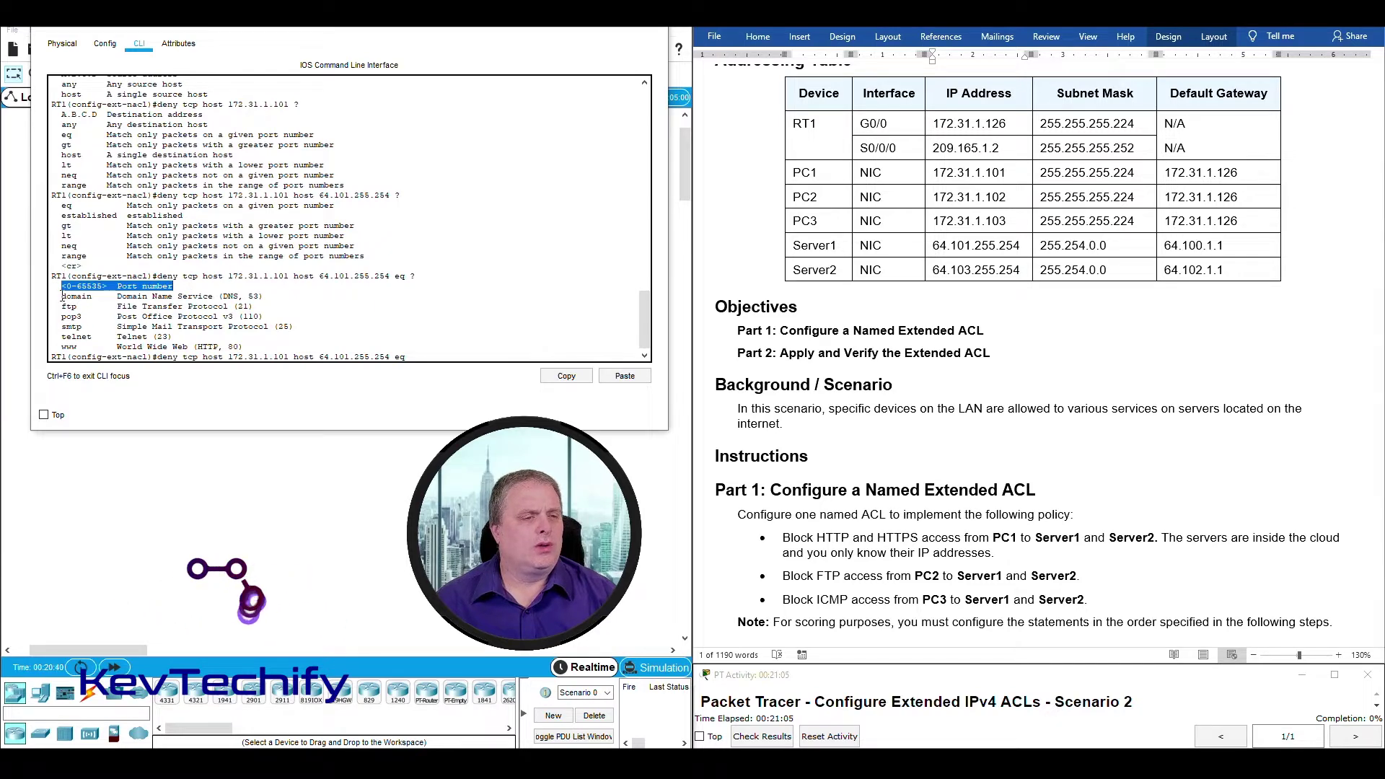
left_click_drag(61, 297, 299, 349)
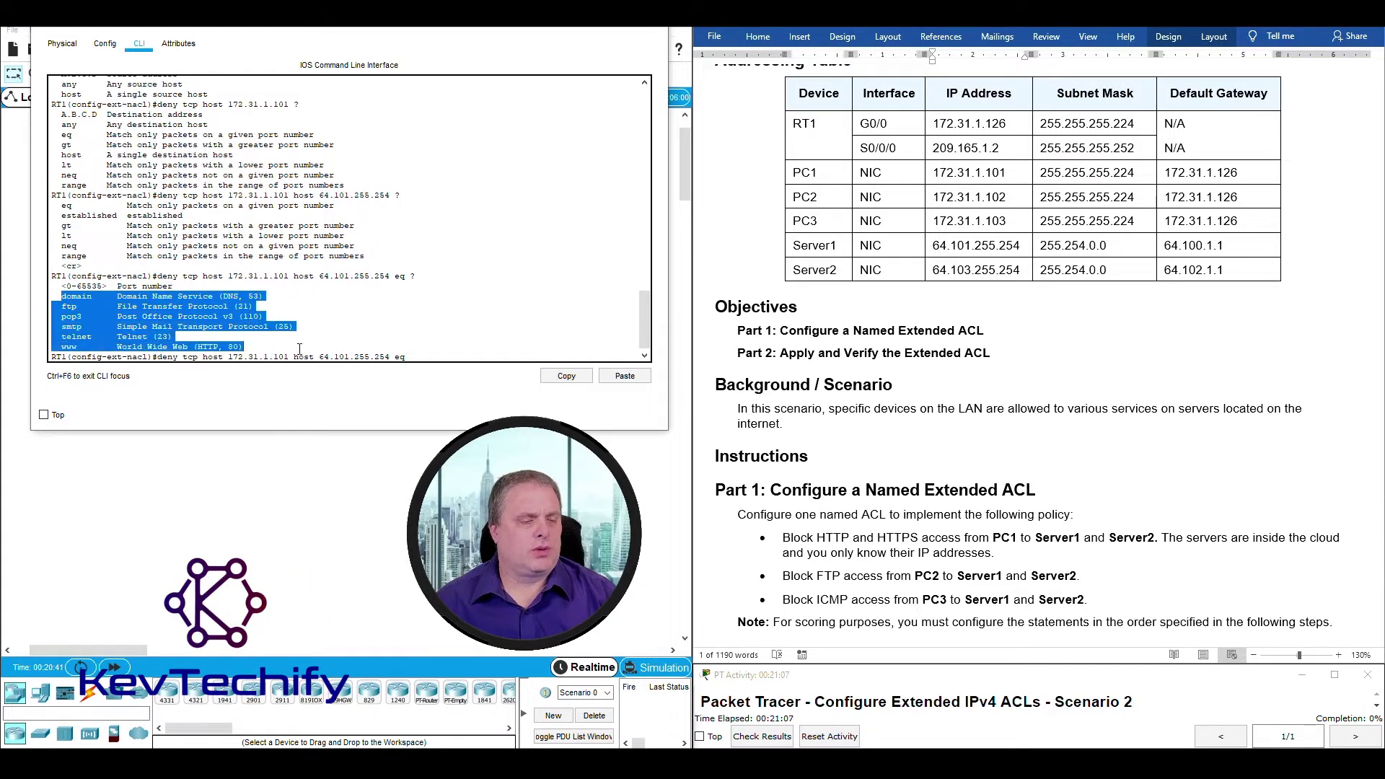
left_click(107, 351)
left_click_drag(59, 350, 268, 343)
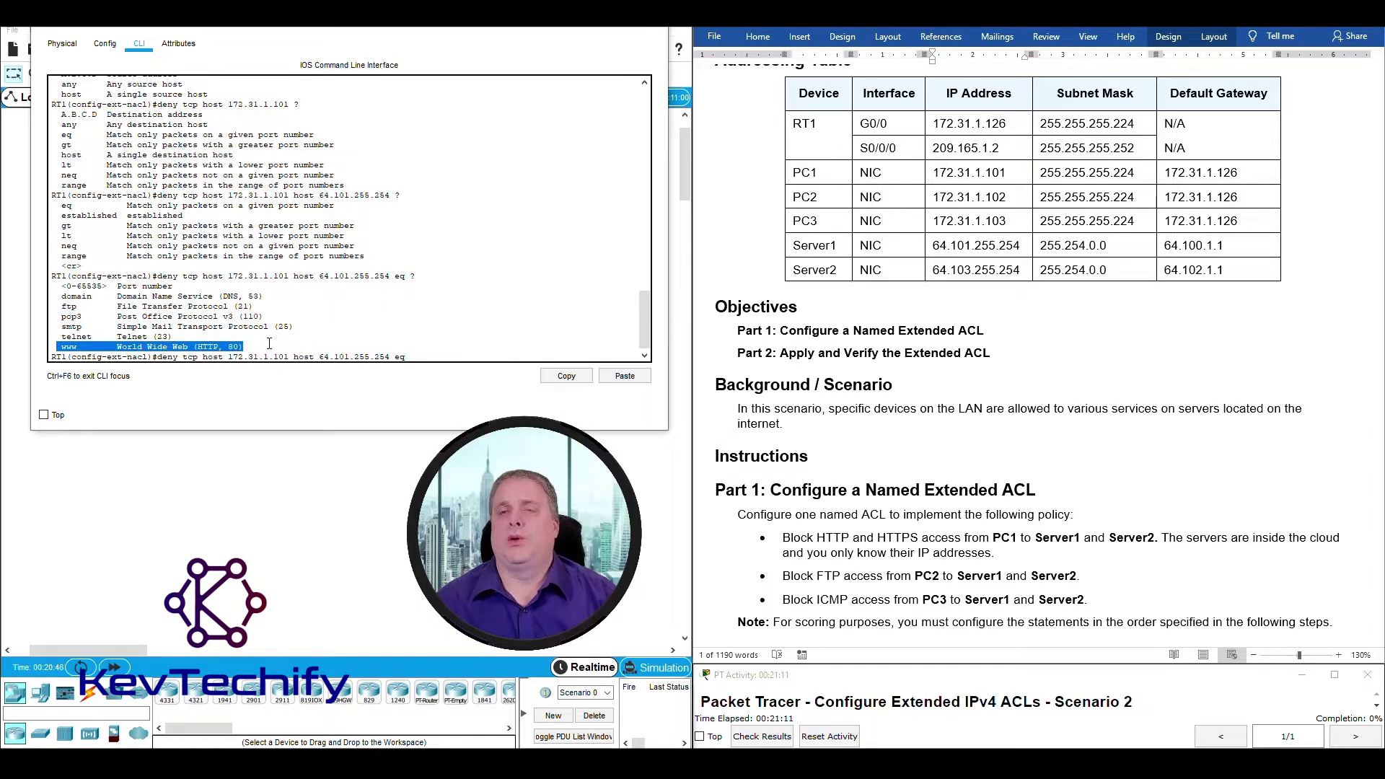
left_click(421, 352)
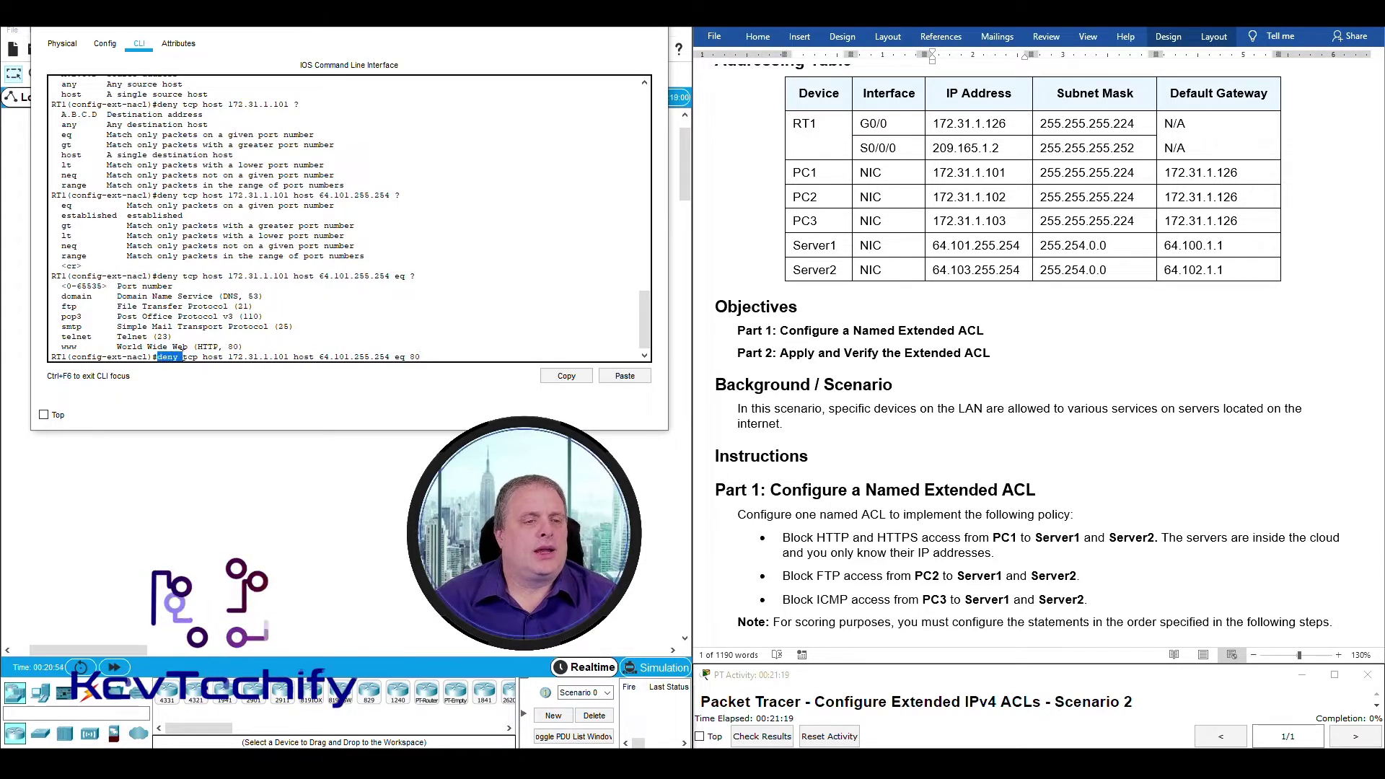
Explain and submit 'deny tcp host 172.31.1.101 host 64.101.255.254 eq 80' on RT1.
left_click_drag(157, 356, 295, 356)
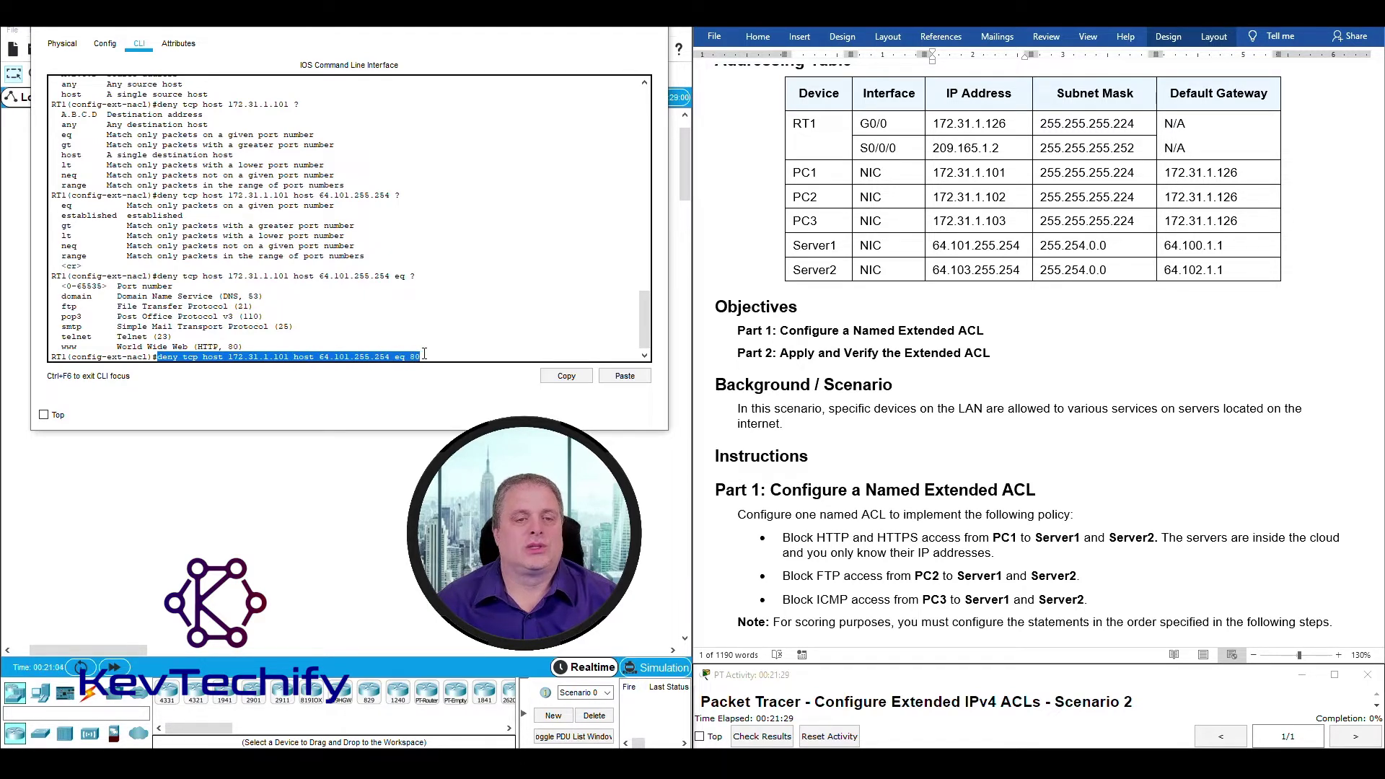
left_click_drag(306, 360, 203, 361)
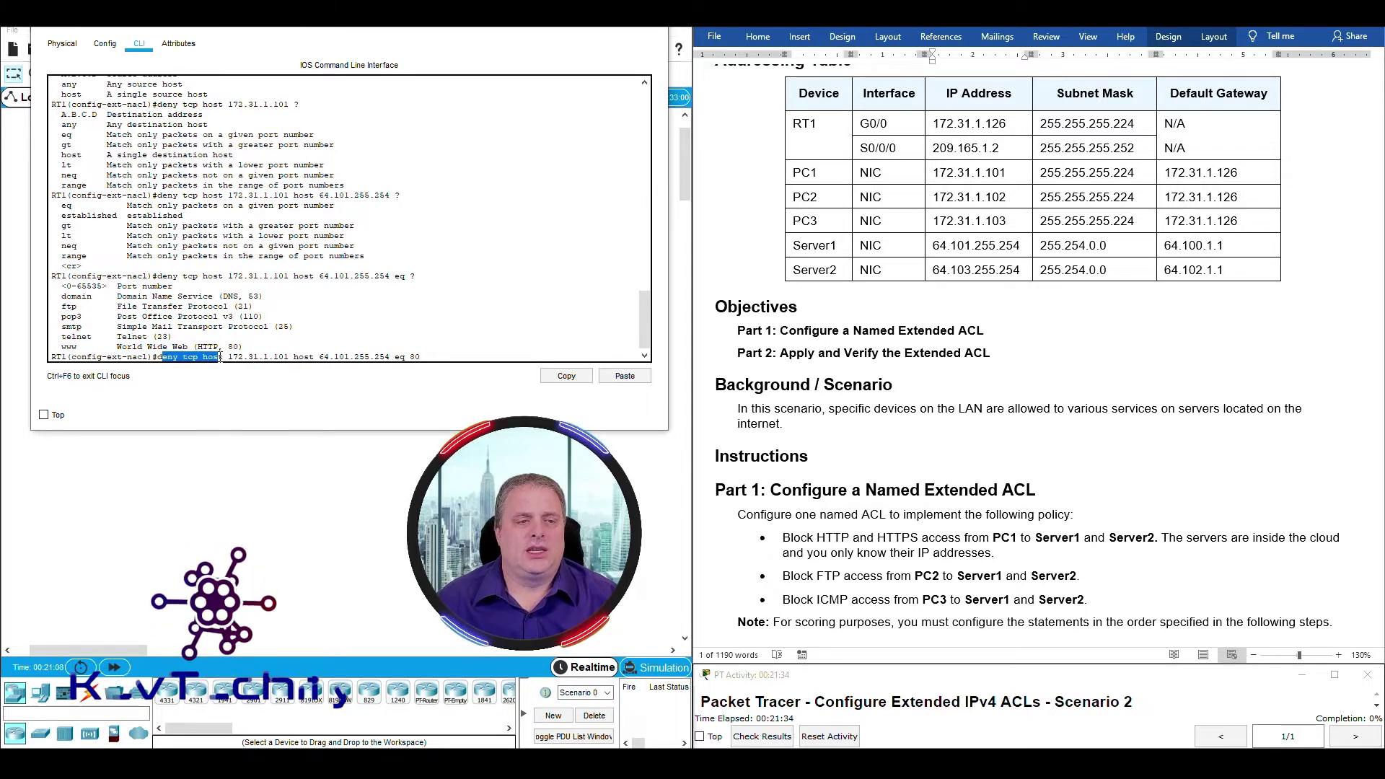
left_click(185, 356)
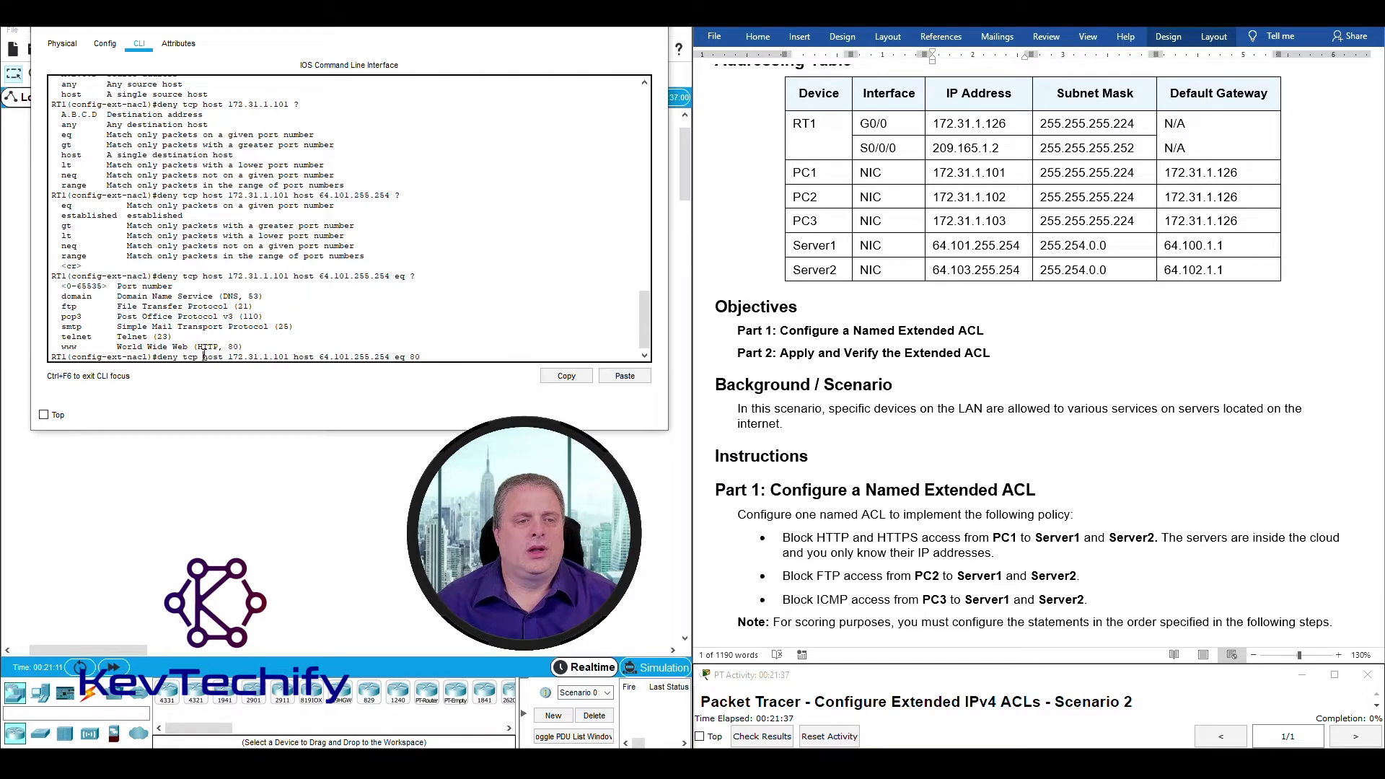
left_click_drag(204, 356, 277, 355)
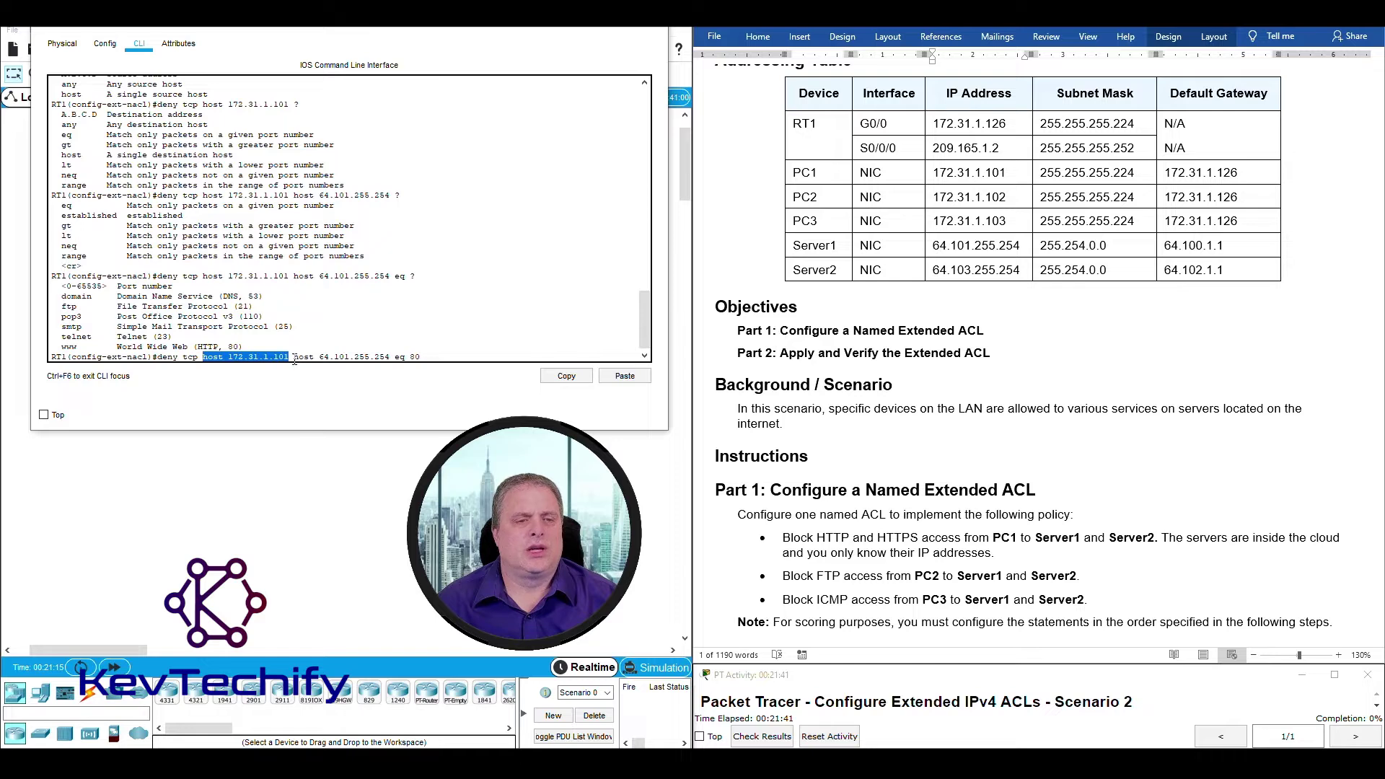
left_click(295, 356)
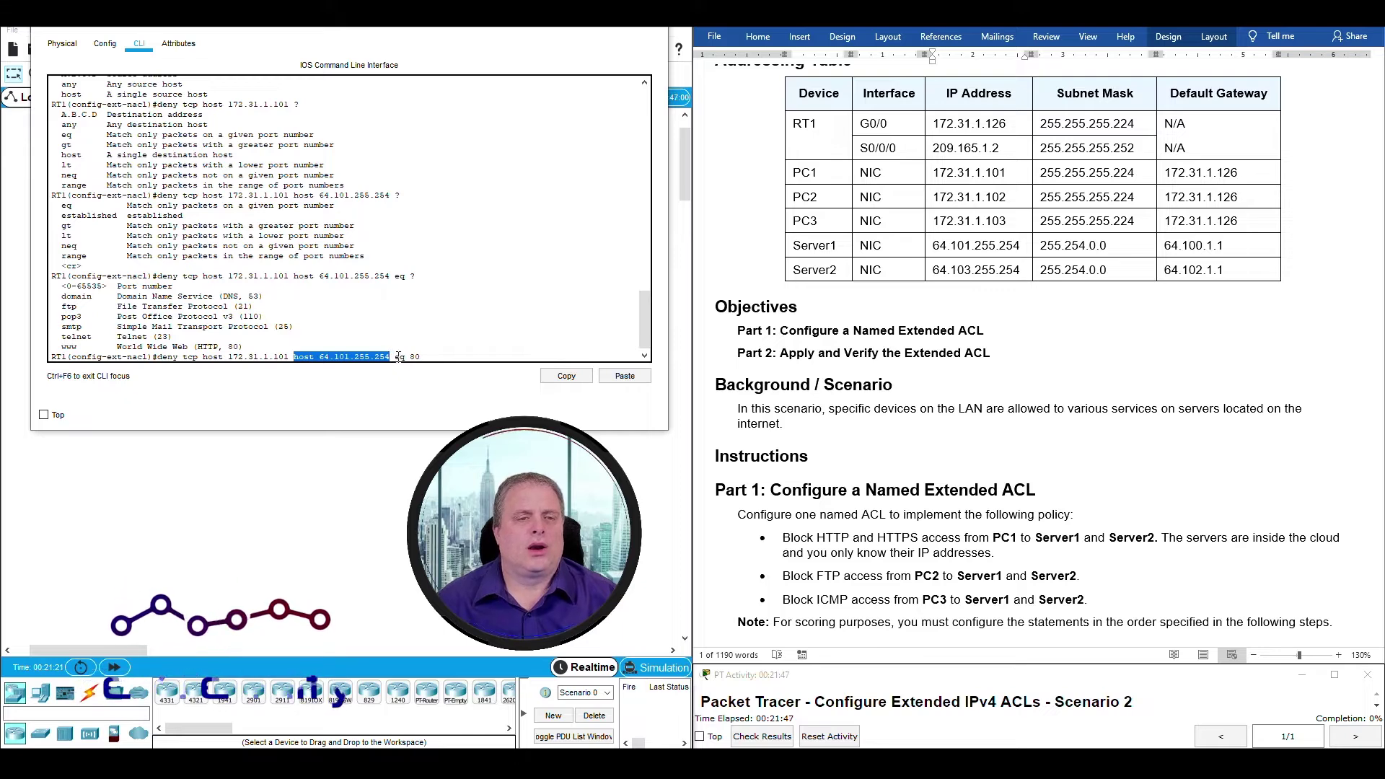
left_click(397, 356)
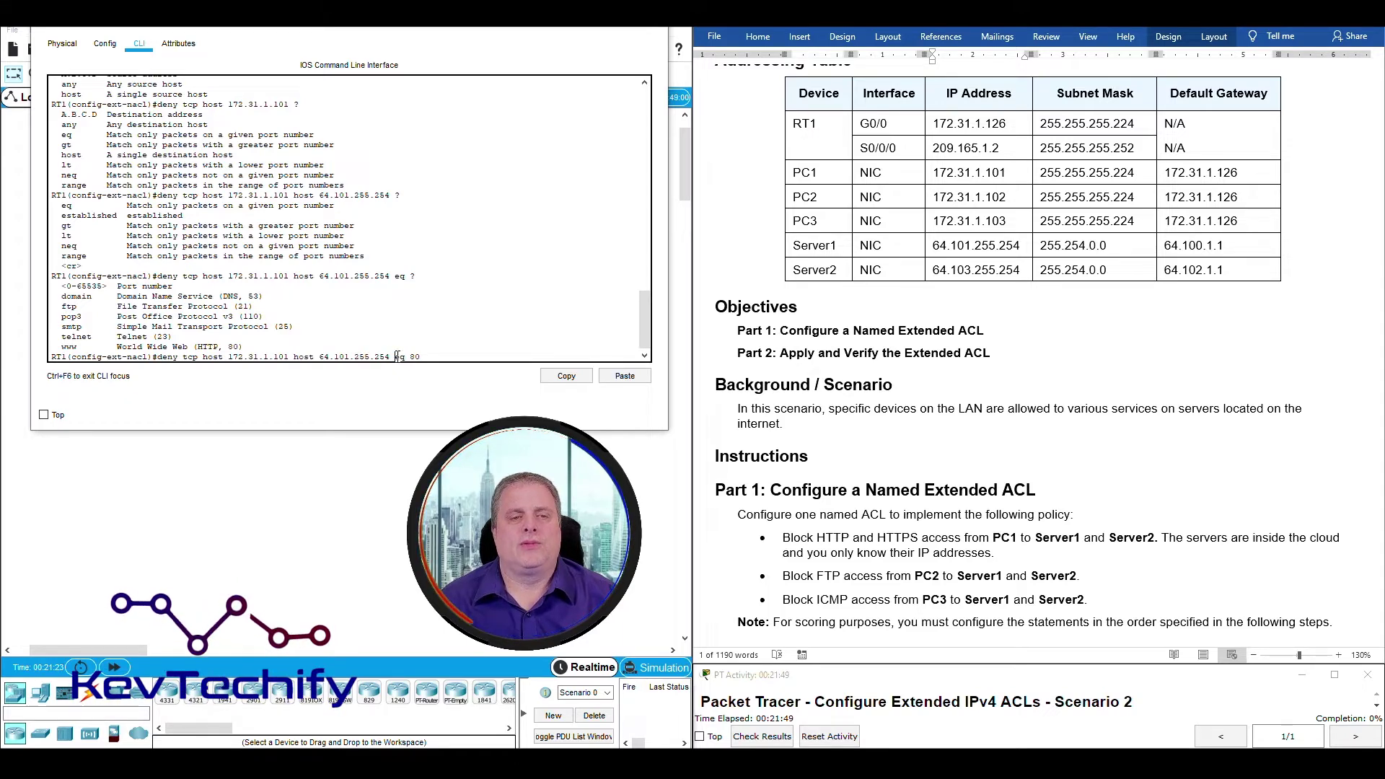
left_click_drag(395, 356, 423, 355)
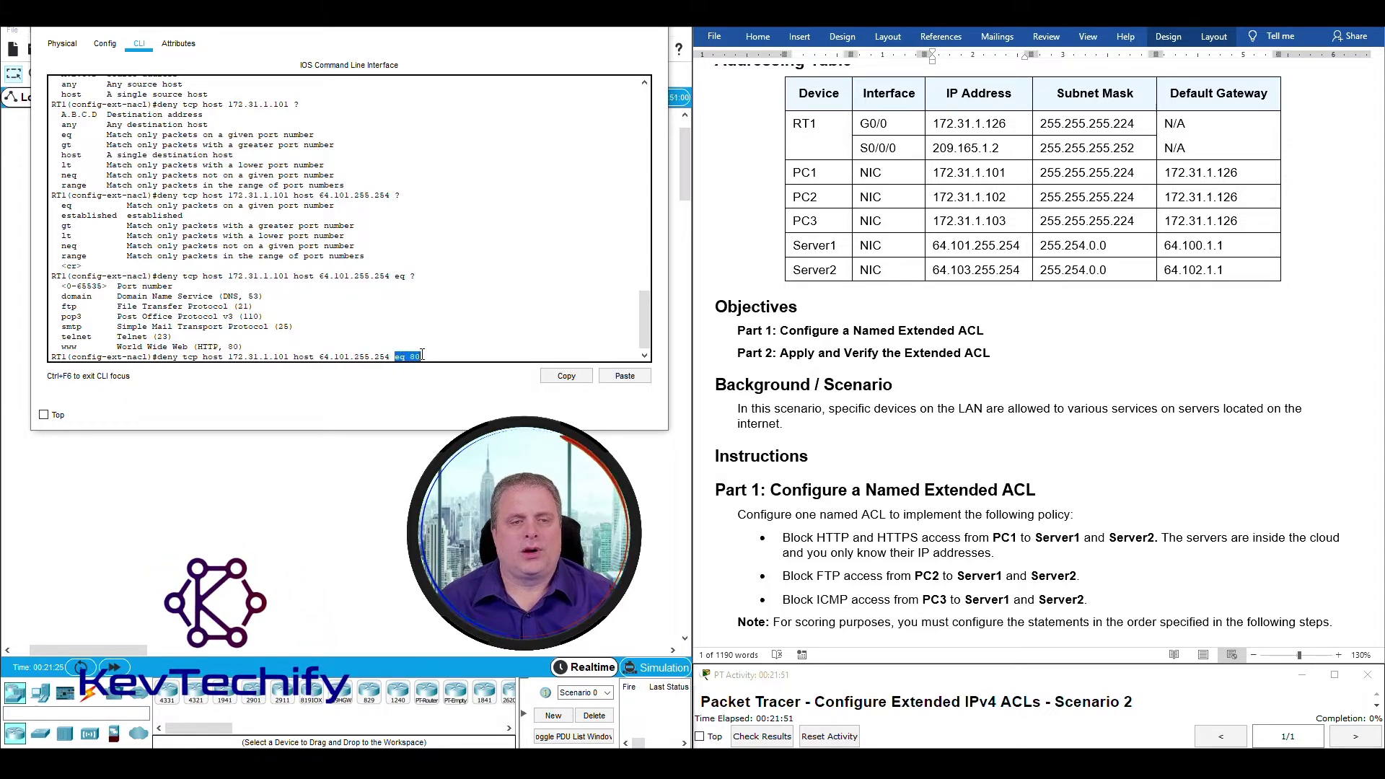
key("Return")
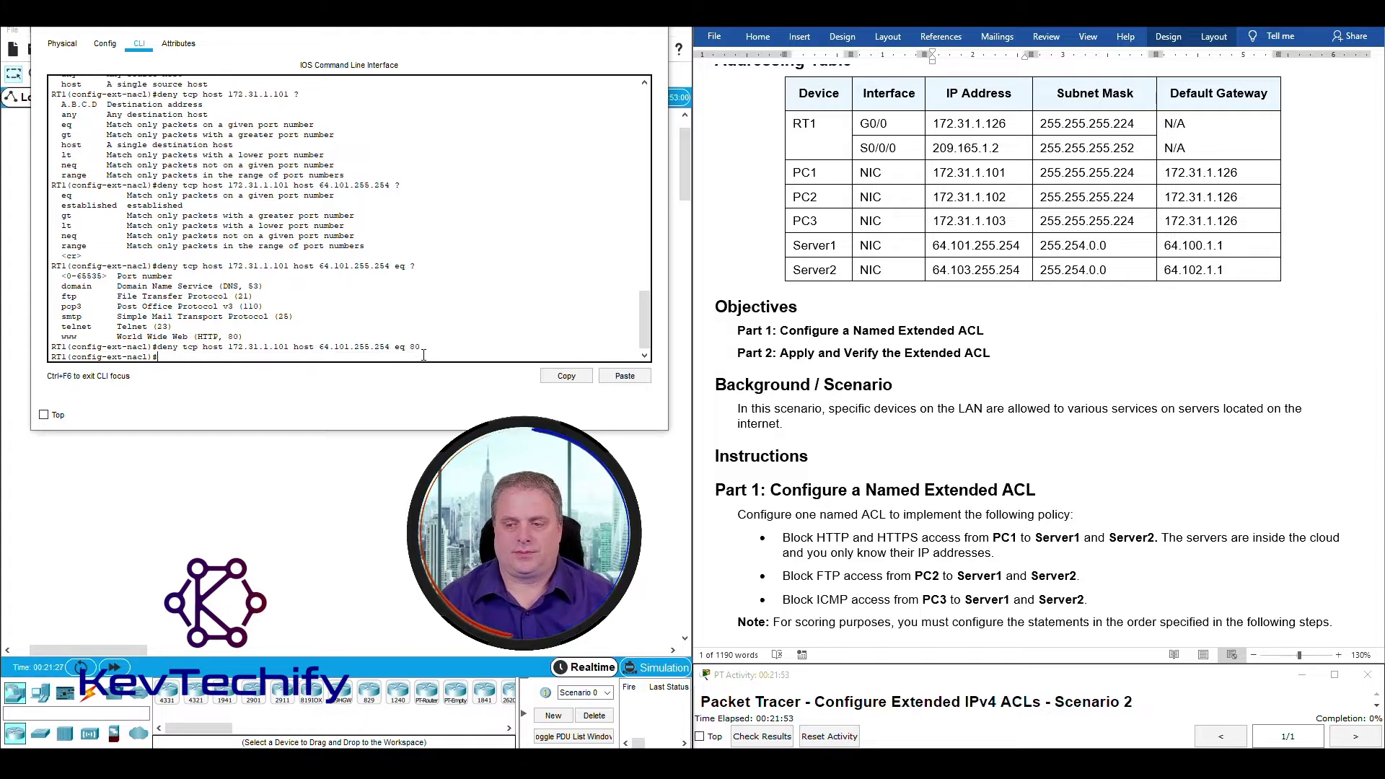
Review Step 1c in the lab handout, marking the HTTPS port 443.
scroll(912, 395, "down", 5)
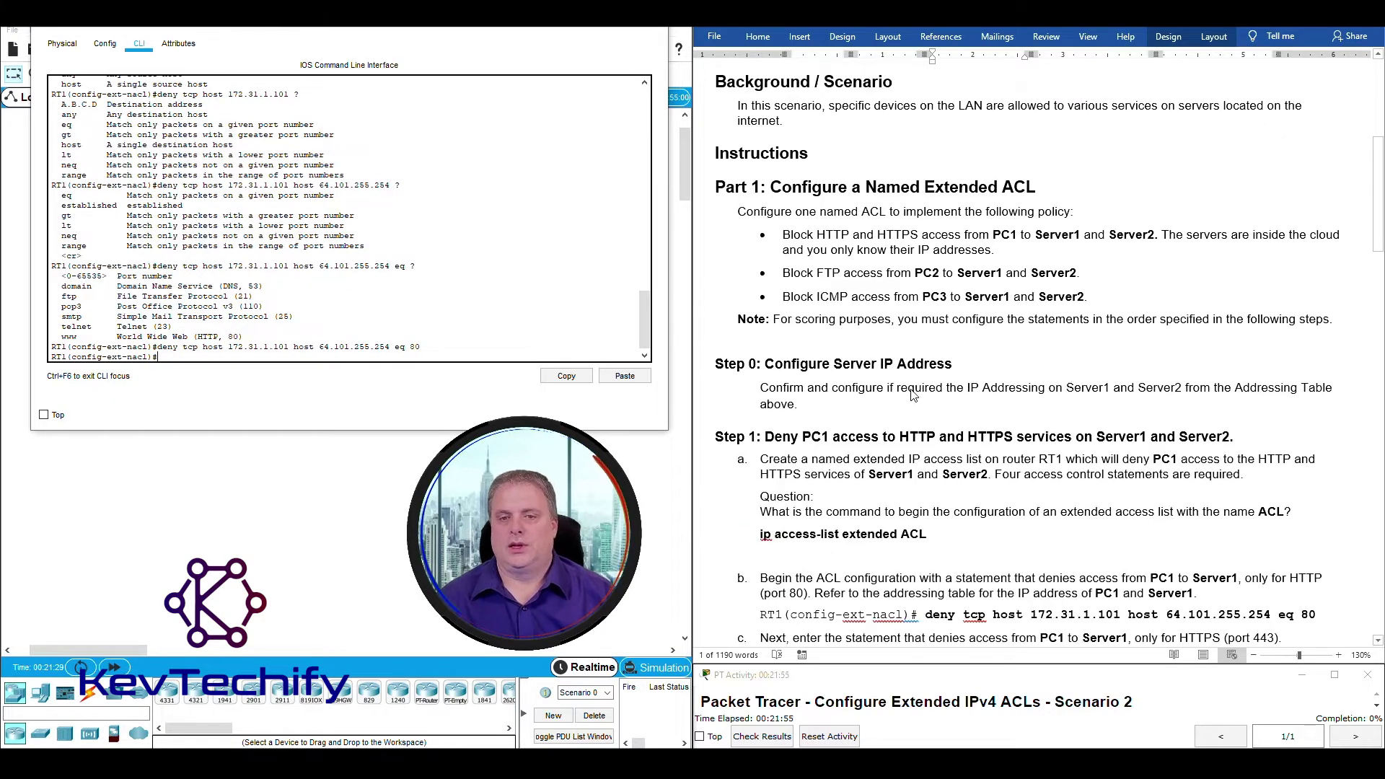
scroll(912, 395, "down", 4)
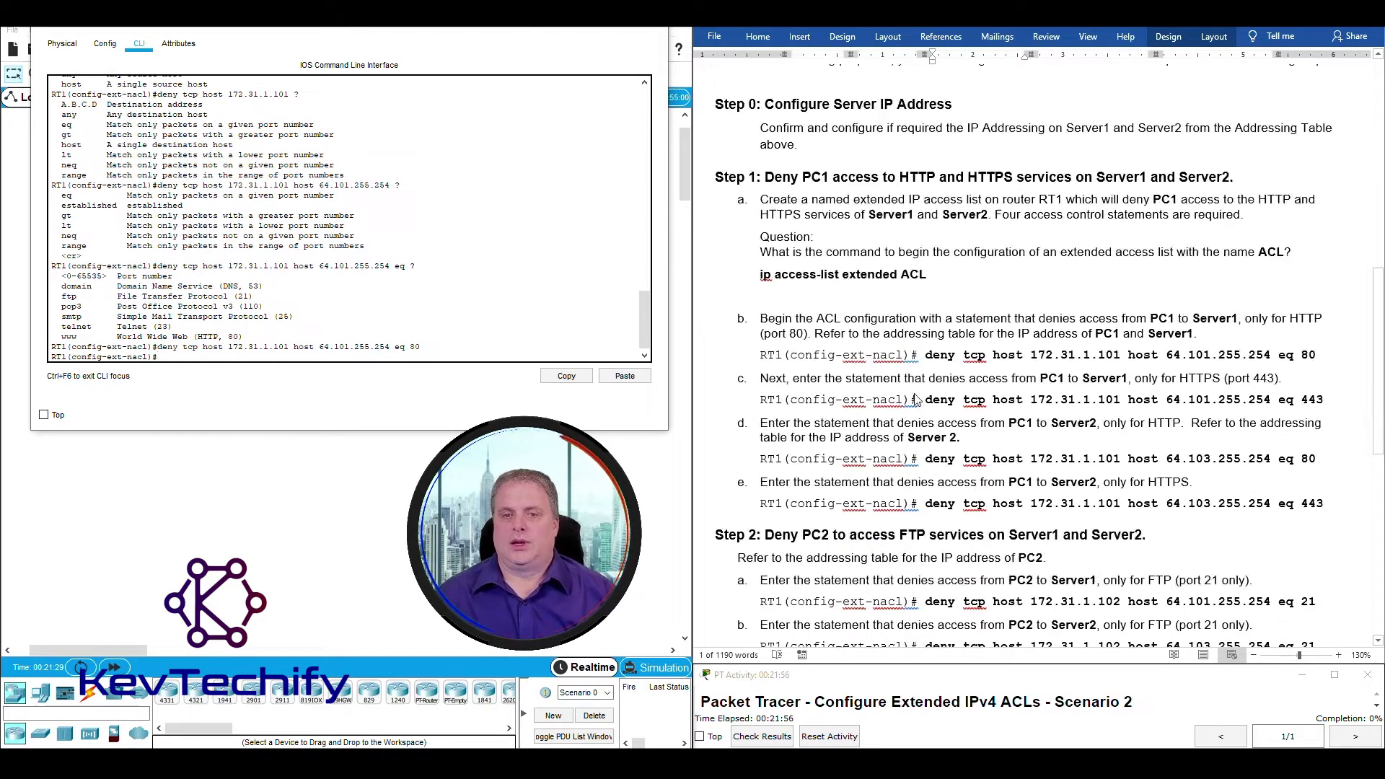
triple_click(762, 315)
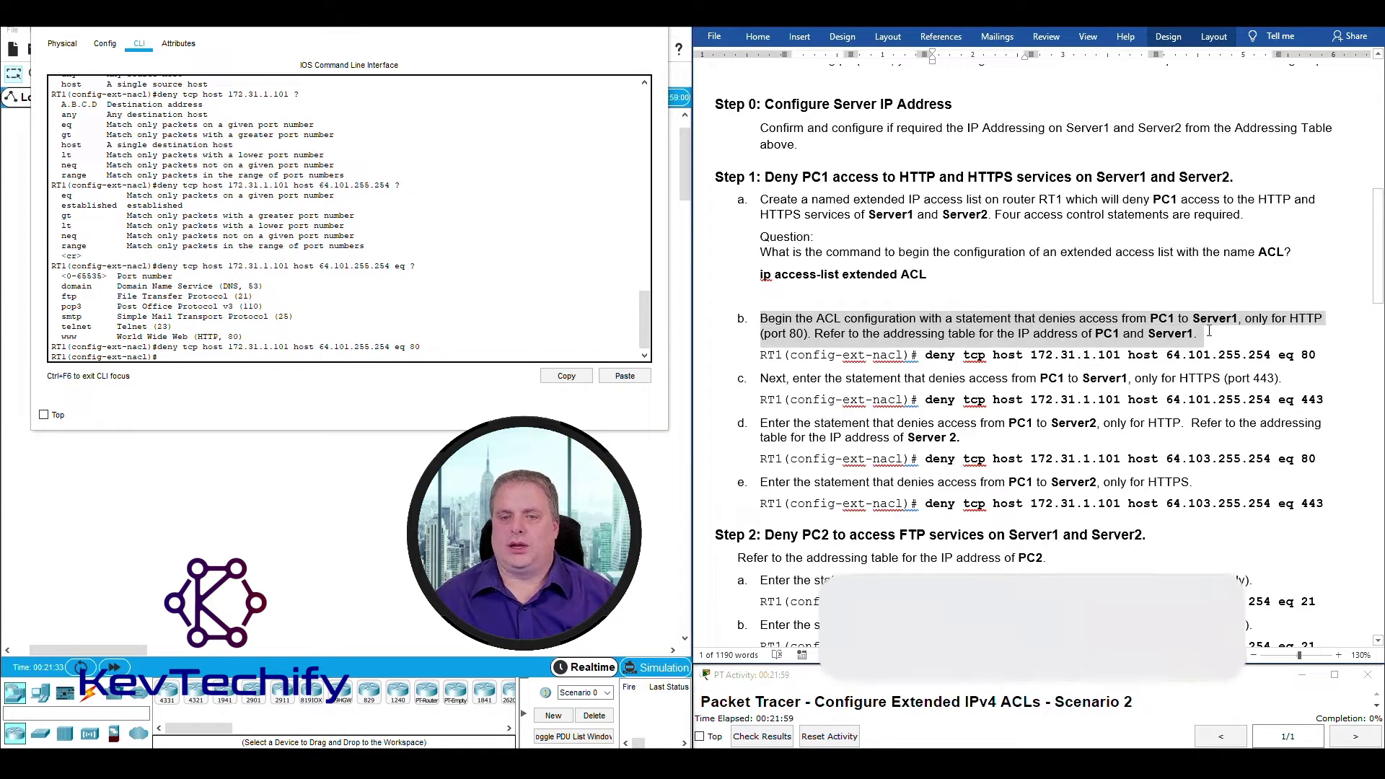
left_click_drag(760, 380, 1278, 381)
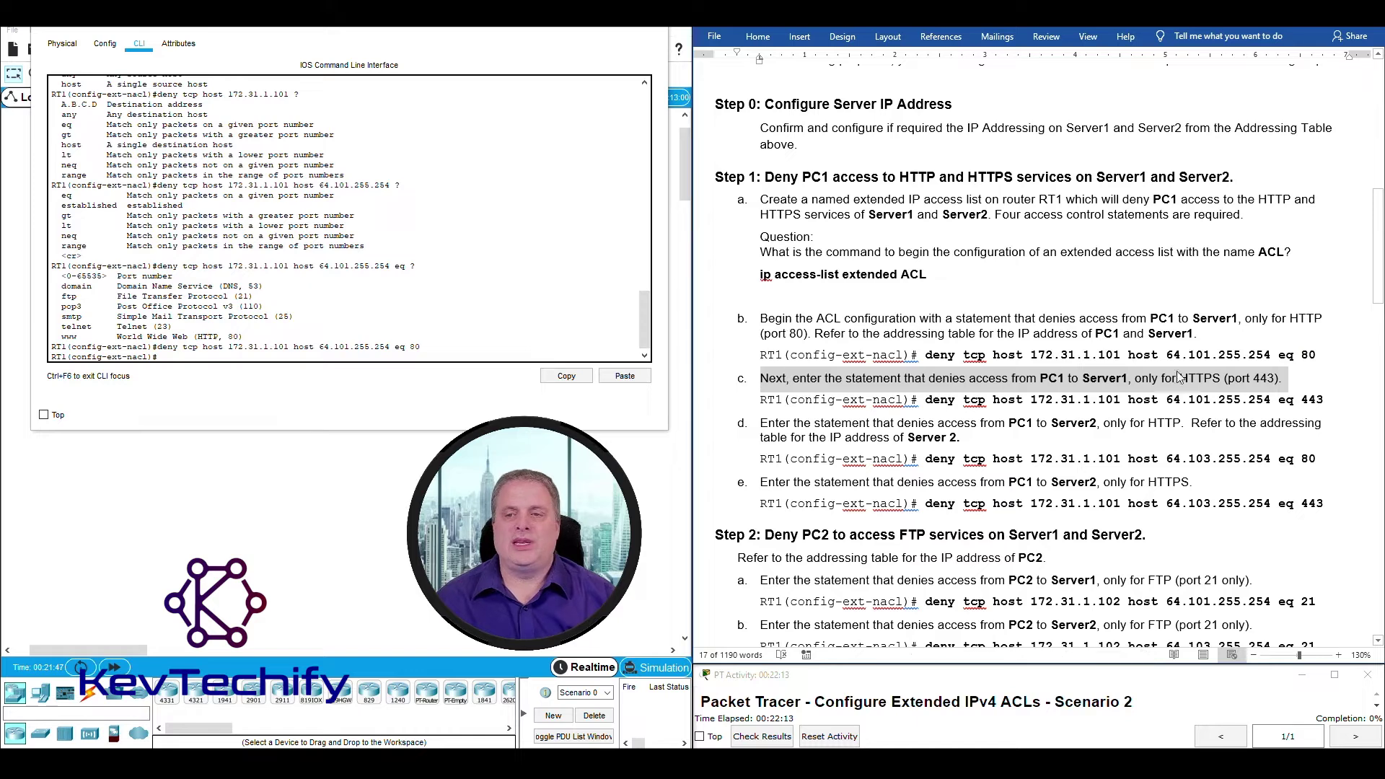
left_click(790, 328)
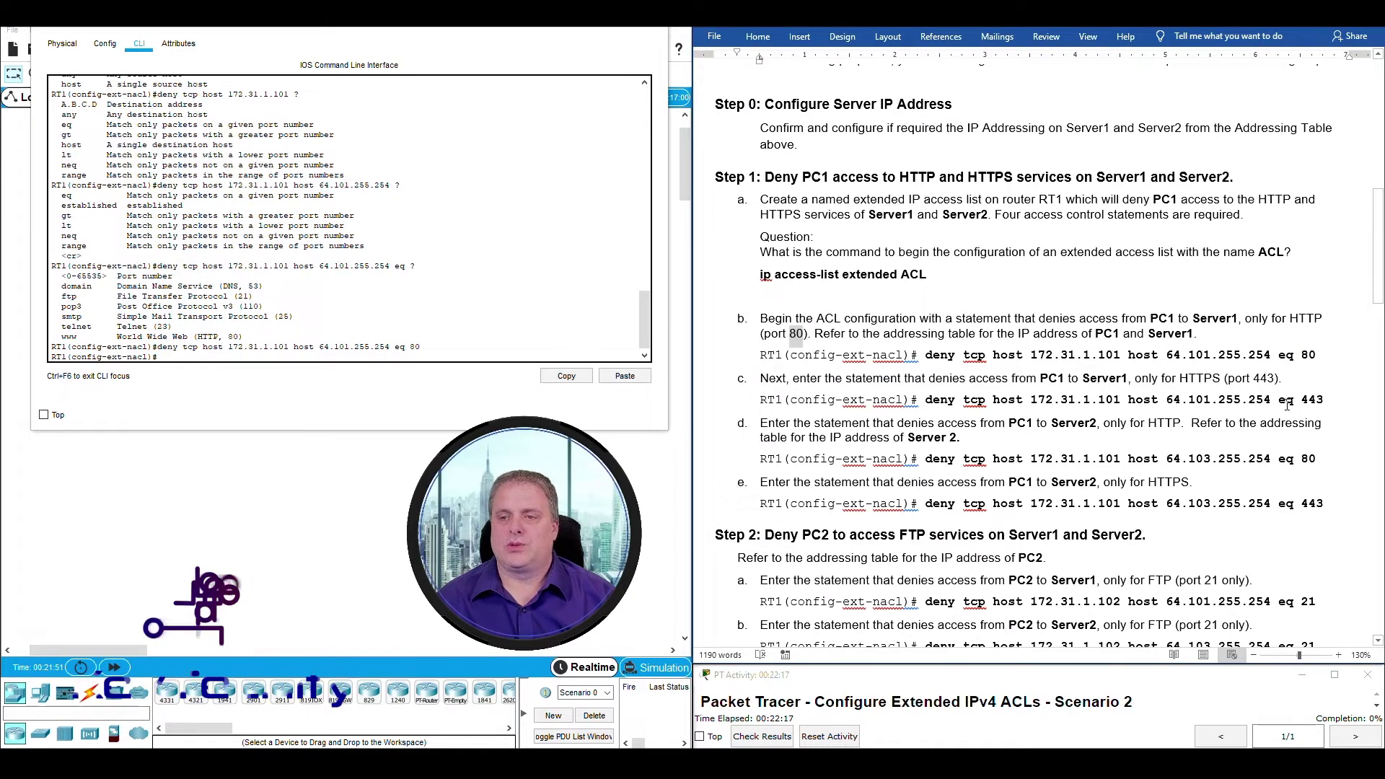
double_click(1263, 378)
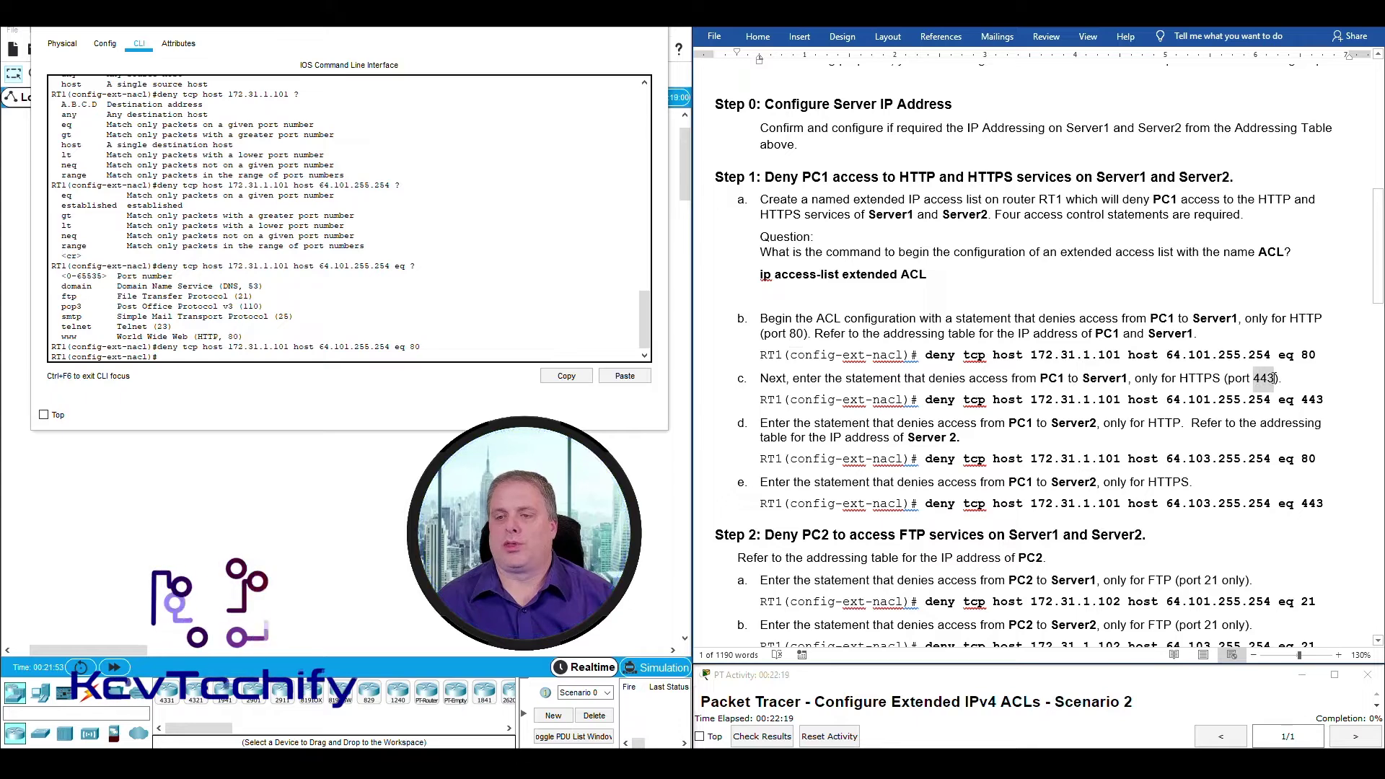
Recall the previous deny statement, change its port to 443, and submit it.
left_click(457, 354)
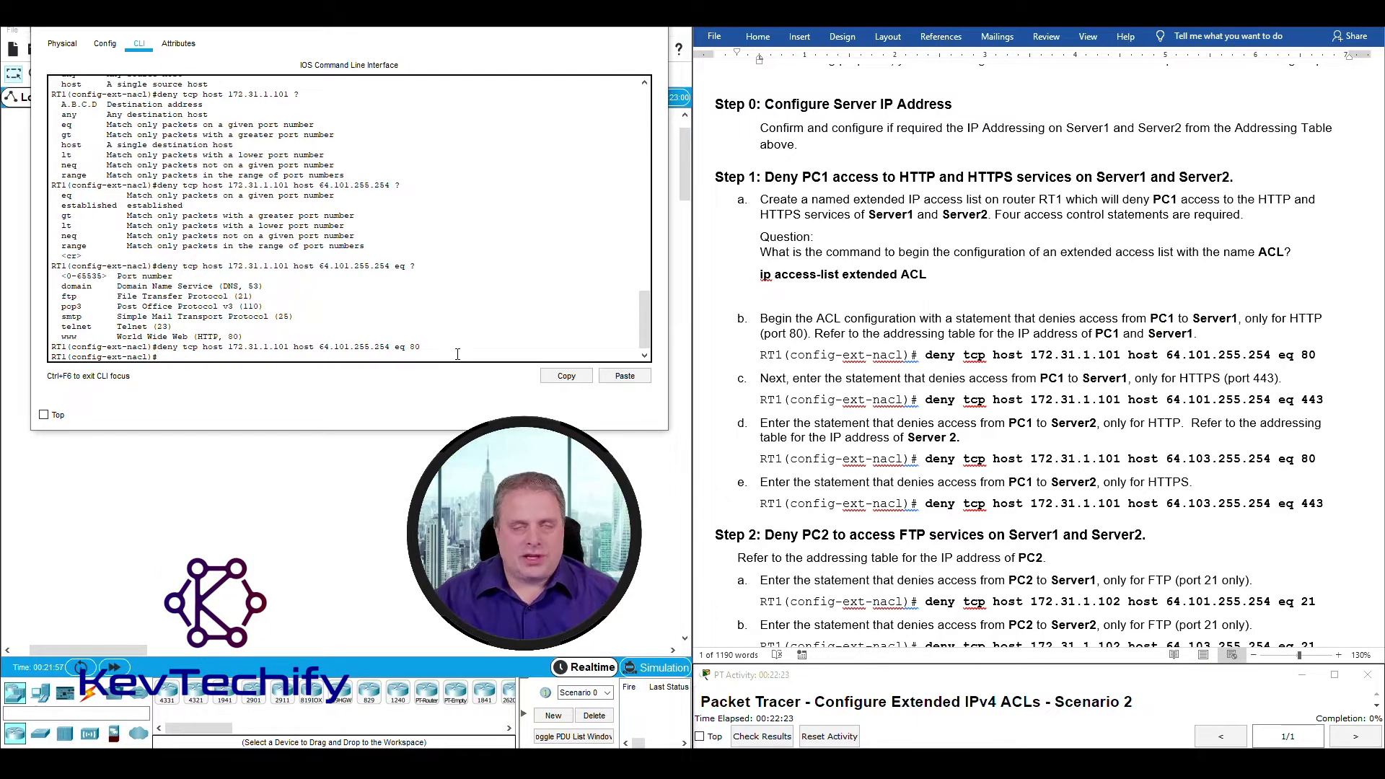
key("Up")
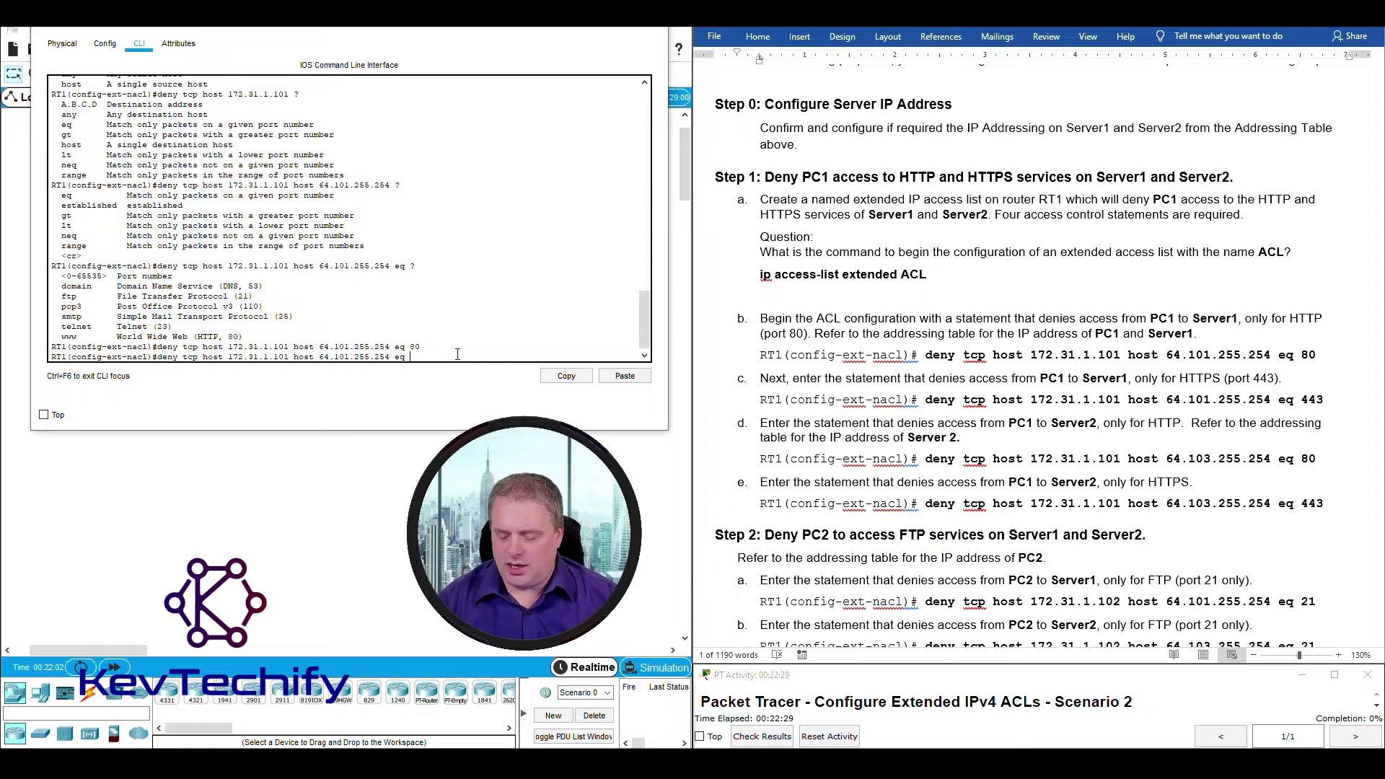
type("443")
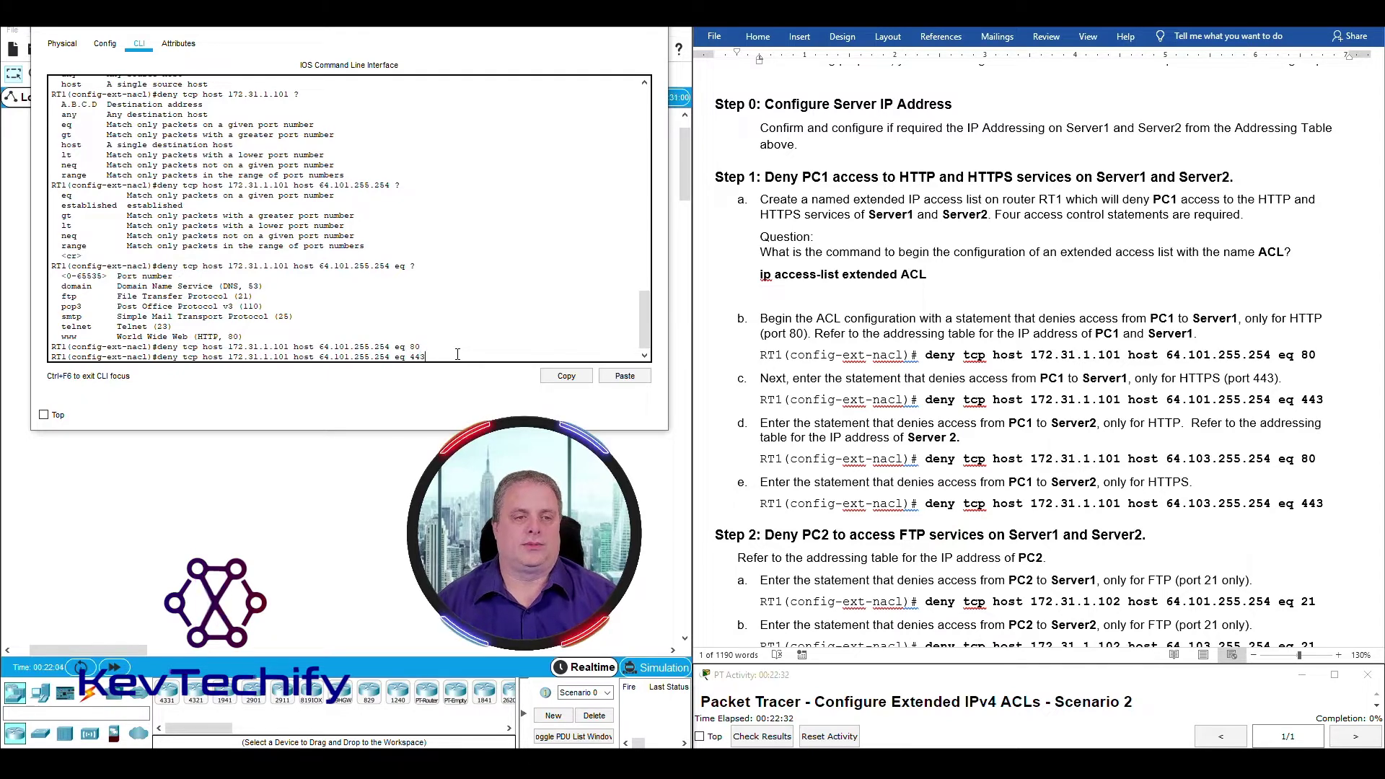
key("Return")
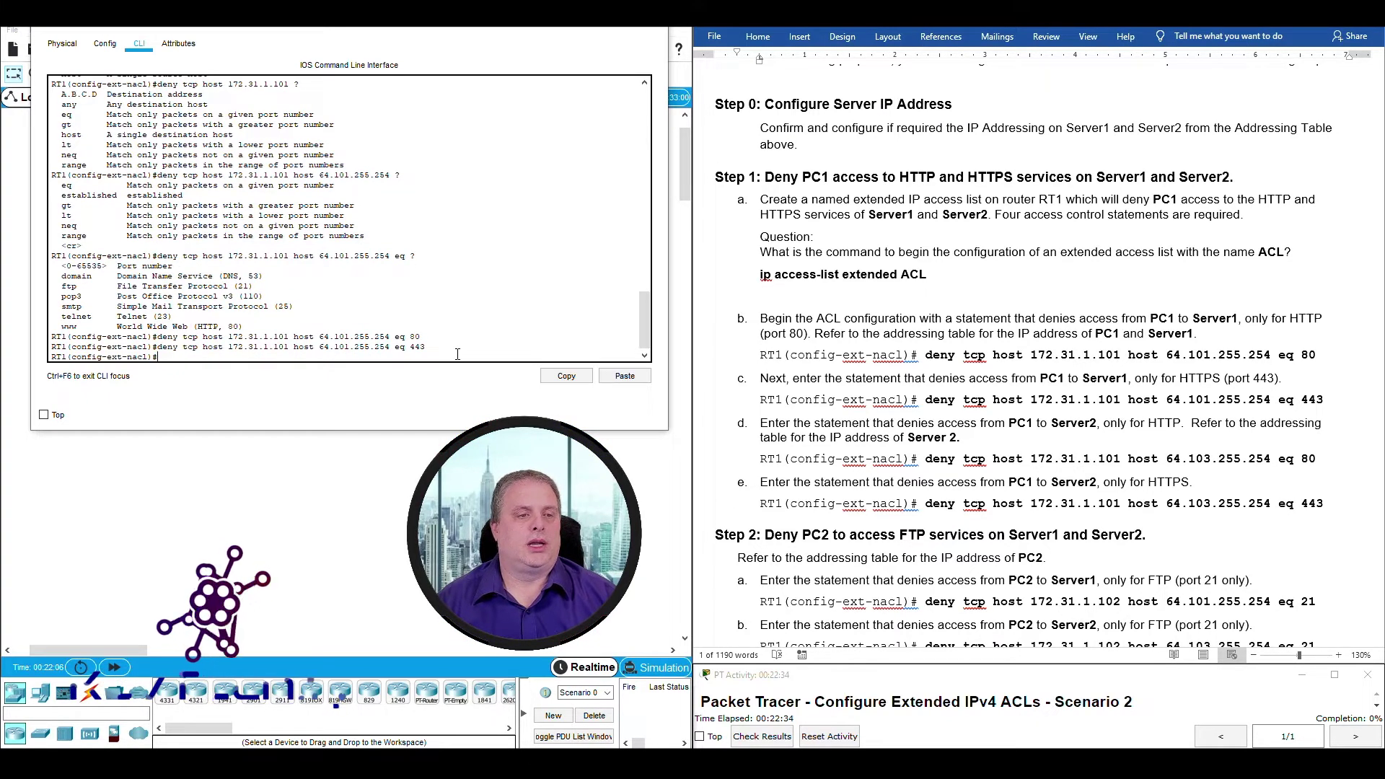
Compare handout steps b and d, noting Server1 versus Server2 as destinations.
left_click_drag(786, 377, 1312, 383)
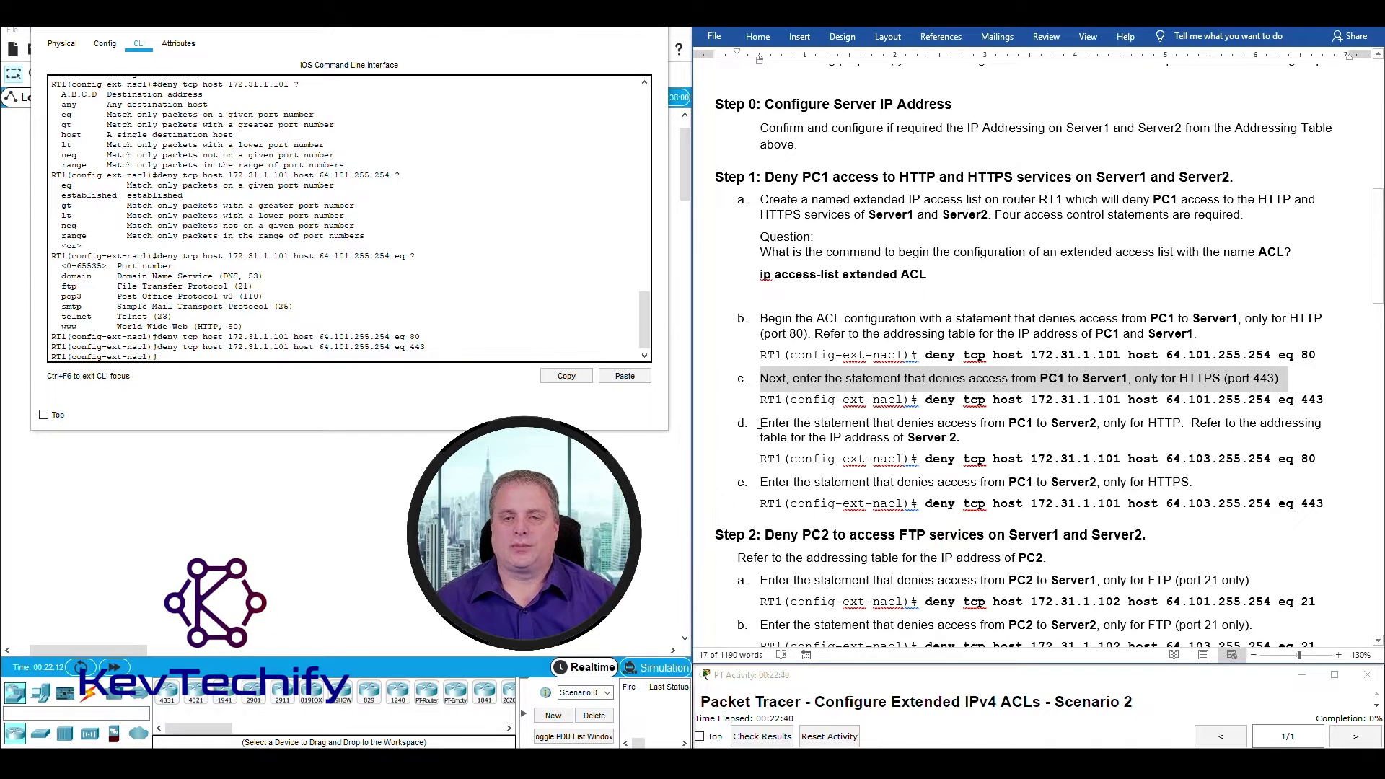
left_click_drag(760, 424, 956, 437)
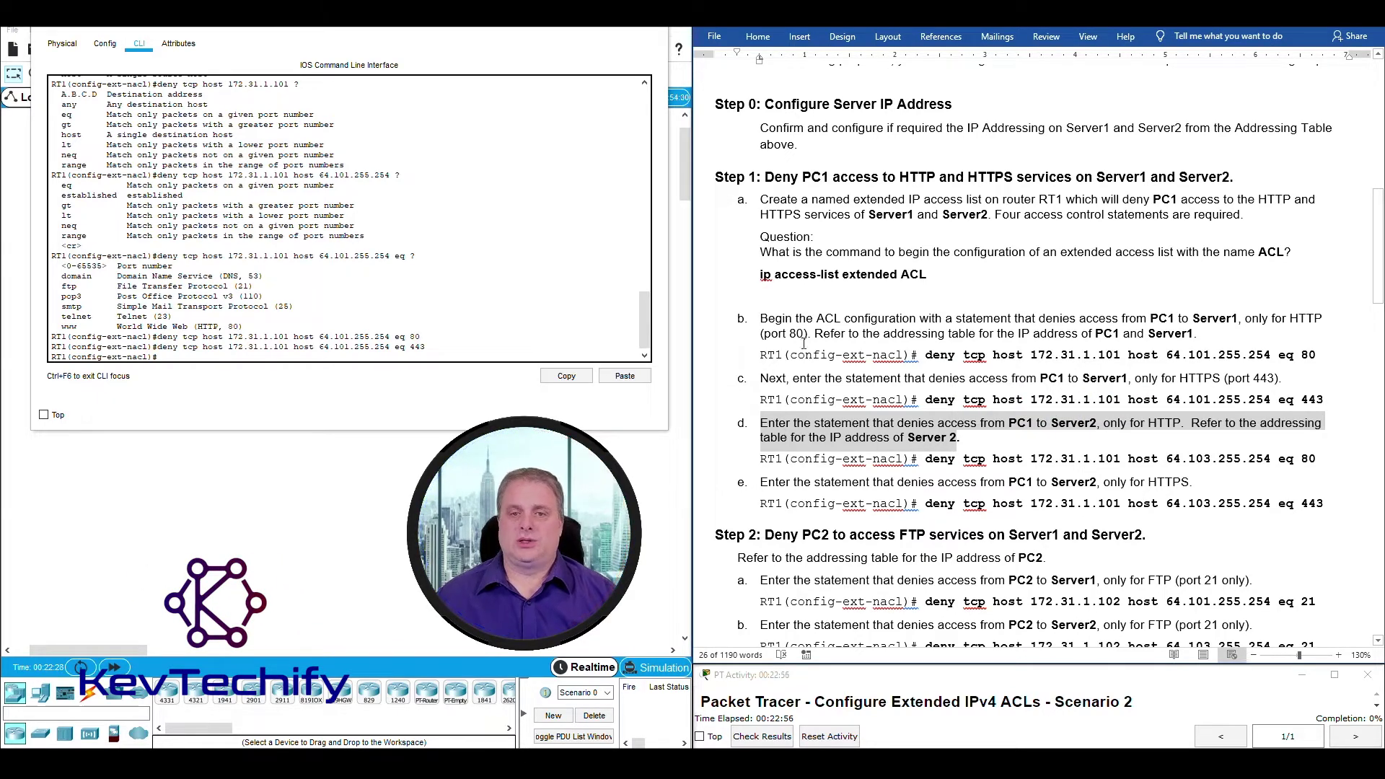
left_click_drag(761, 317, 1188, 328)
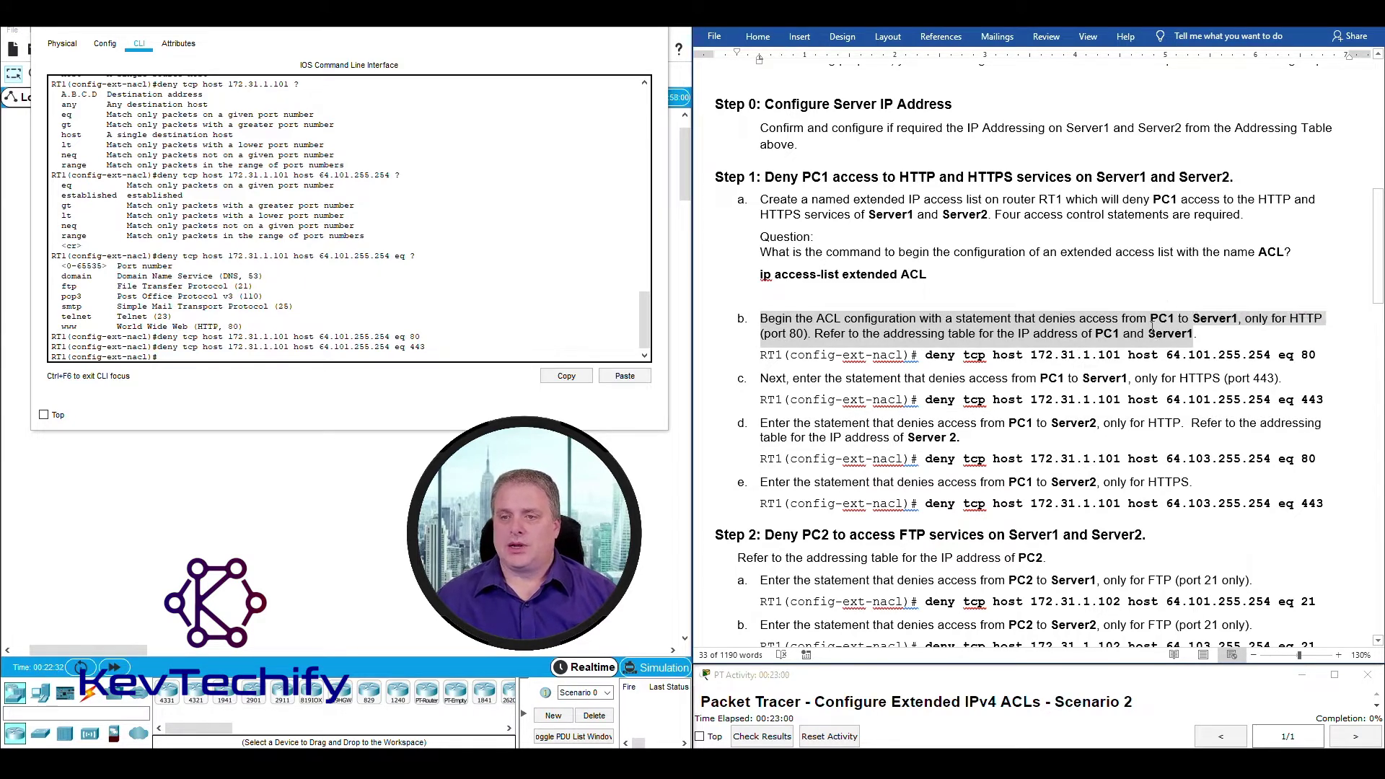
left_click(1187, 326)
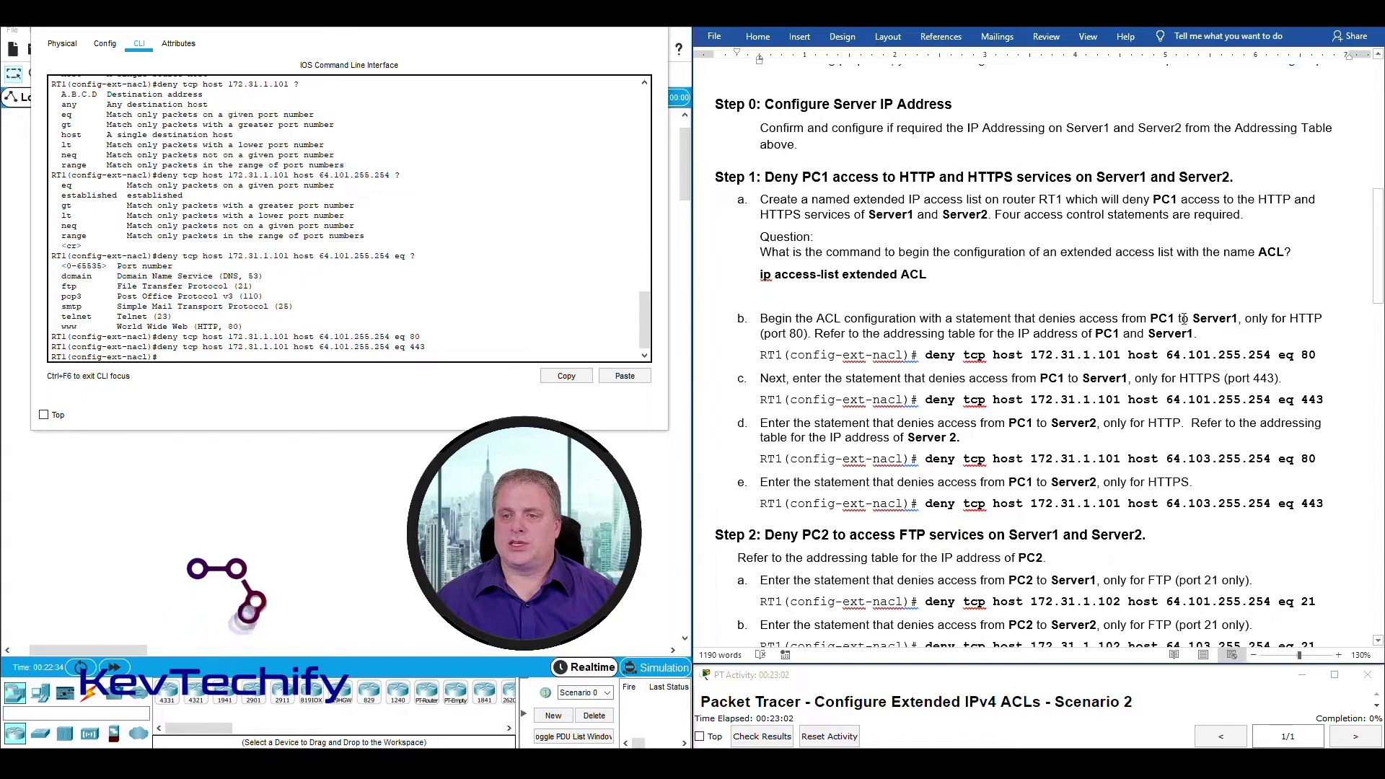
left_click_drag(1191, 318, 1237, 315)
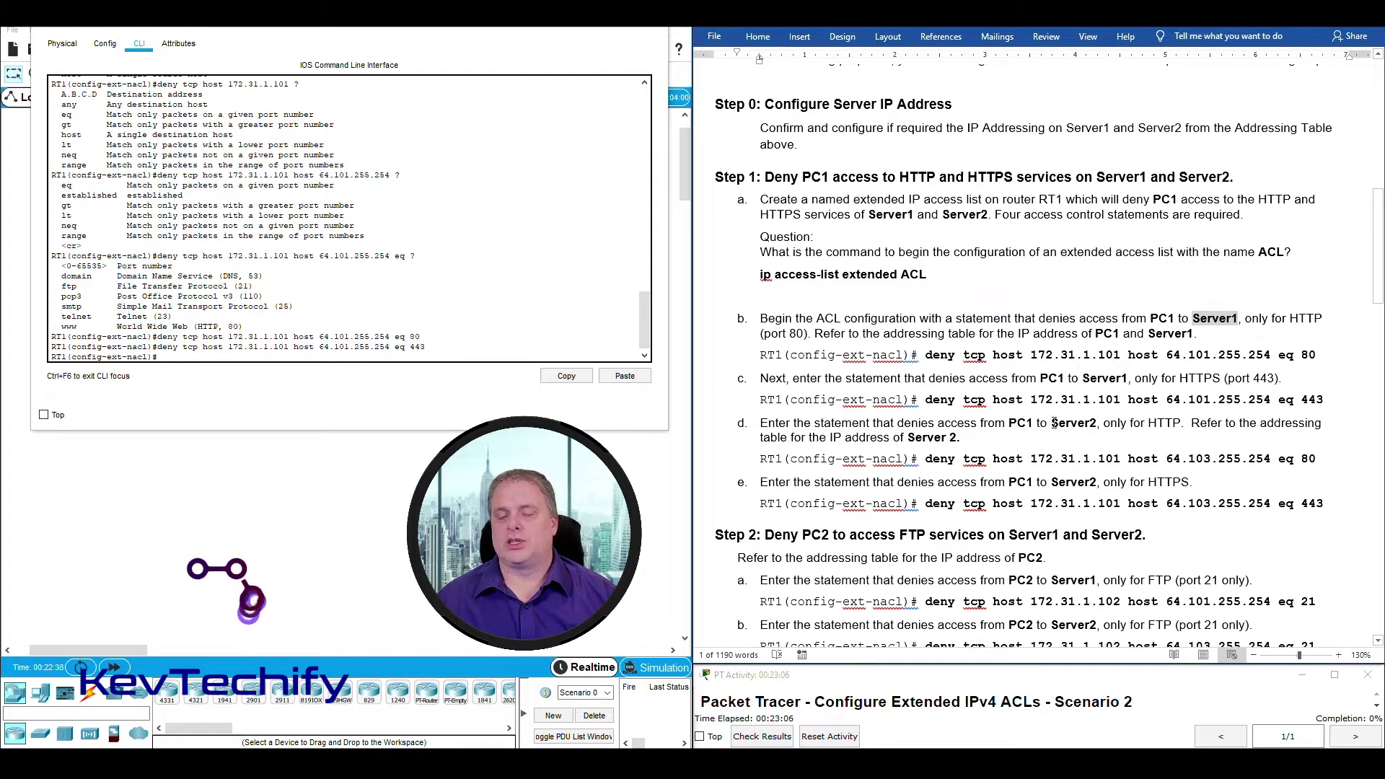
left_click_drag(1051, 424, 1098, 423)
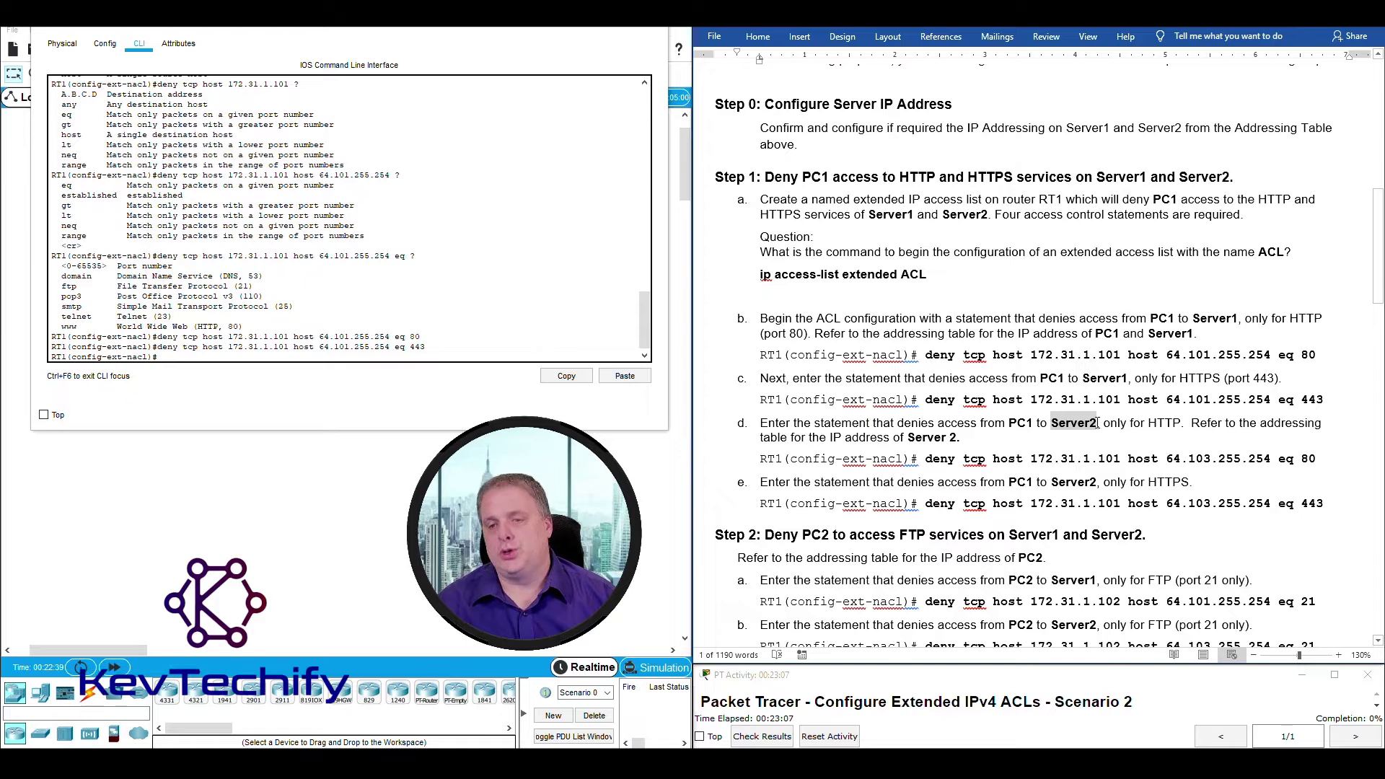
Recall the last deny statement and replace its port 443 with 80.
left_click(236, 354)
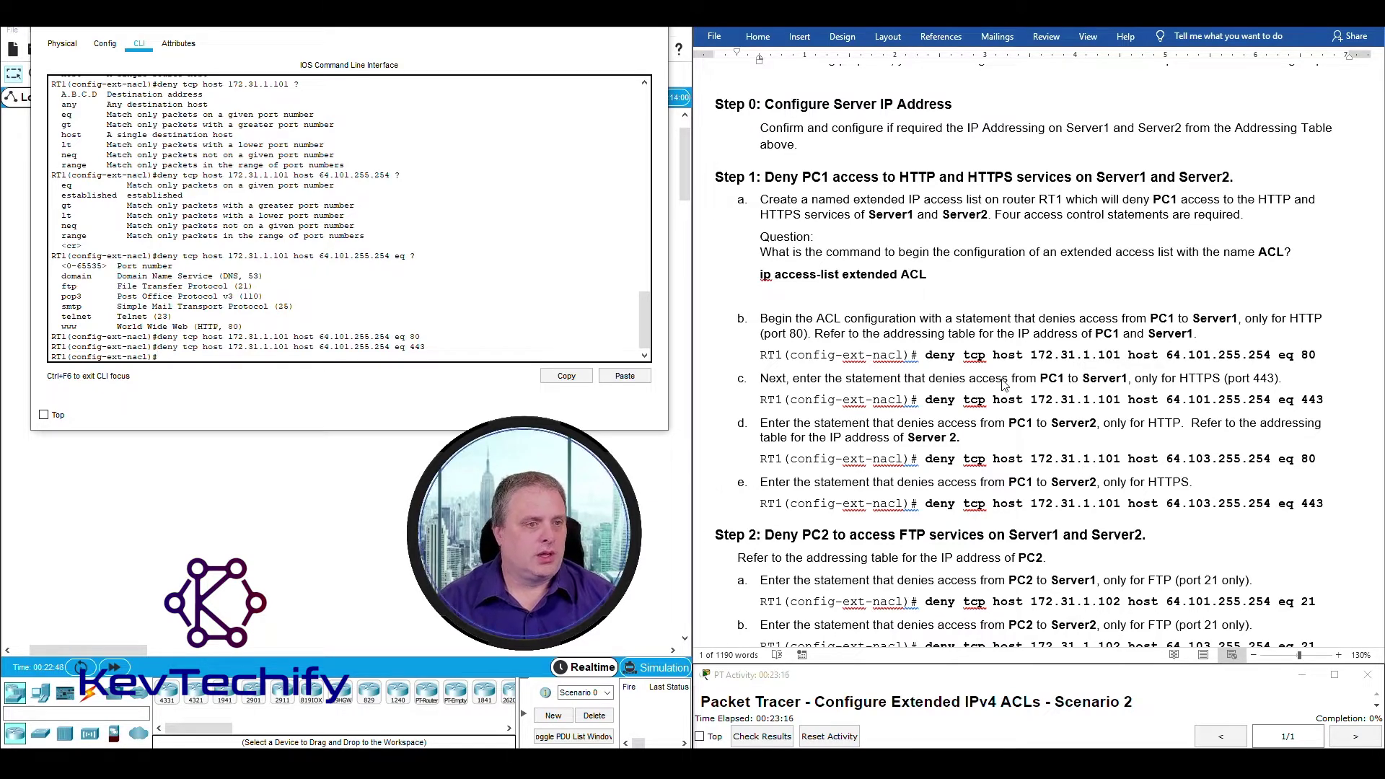
key("Up")
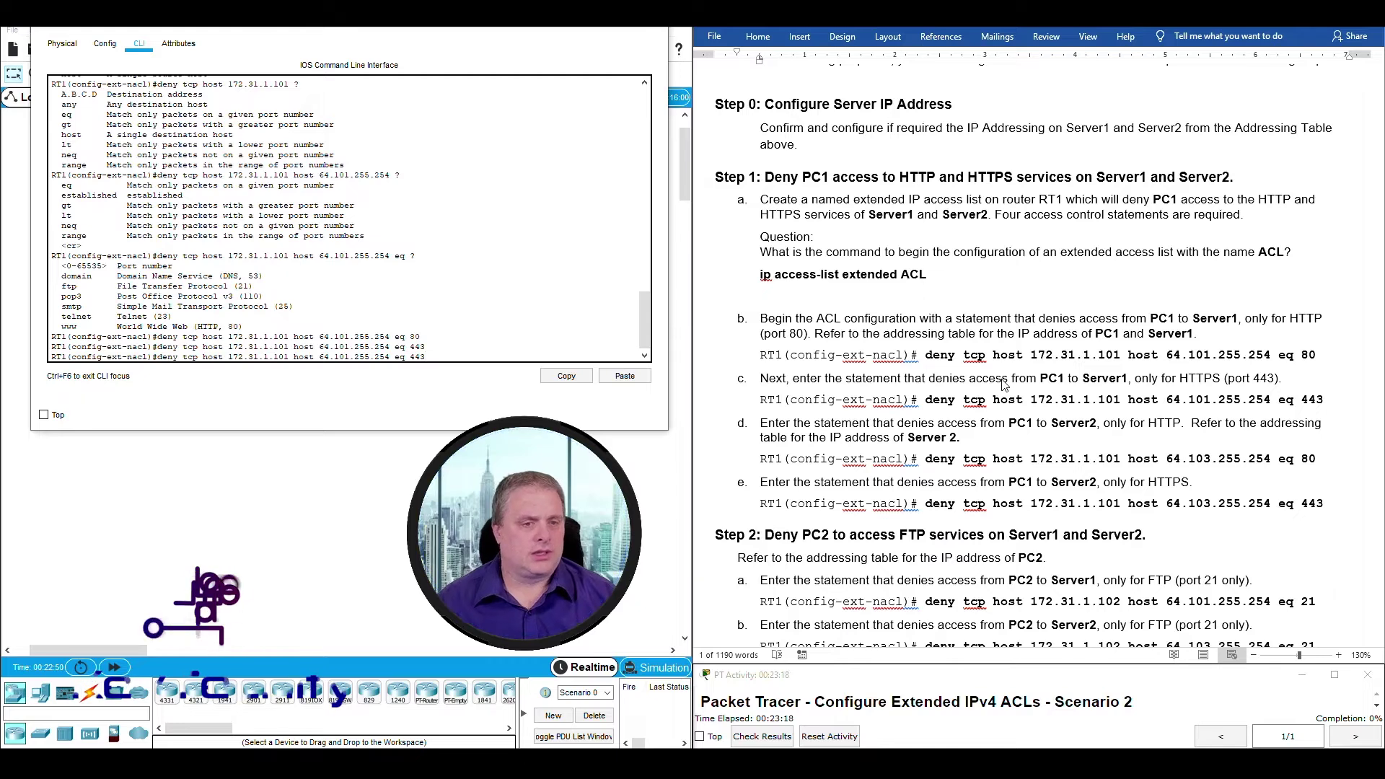
double_click(416, 356)
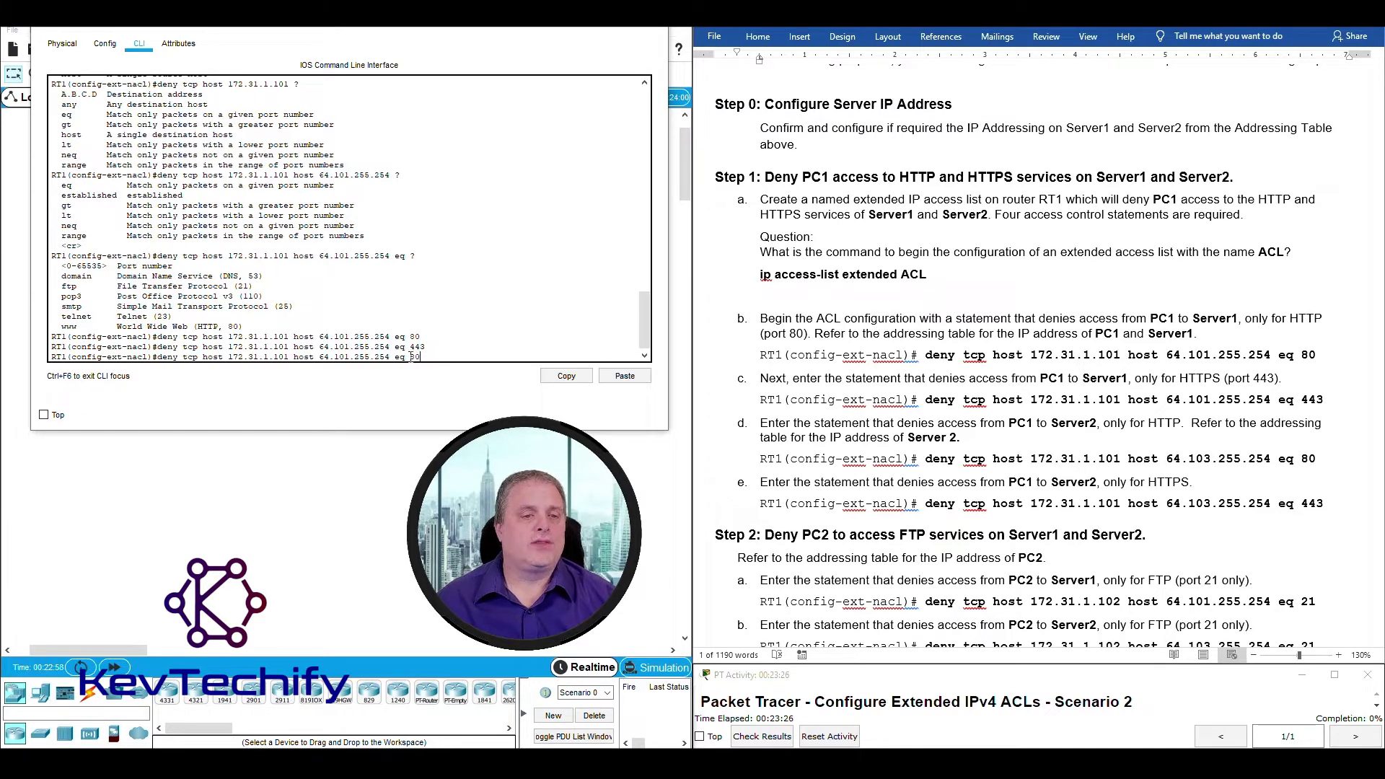
left_click_drag(319, 357, 391, 358)
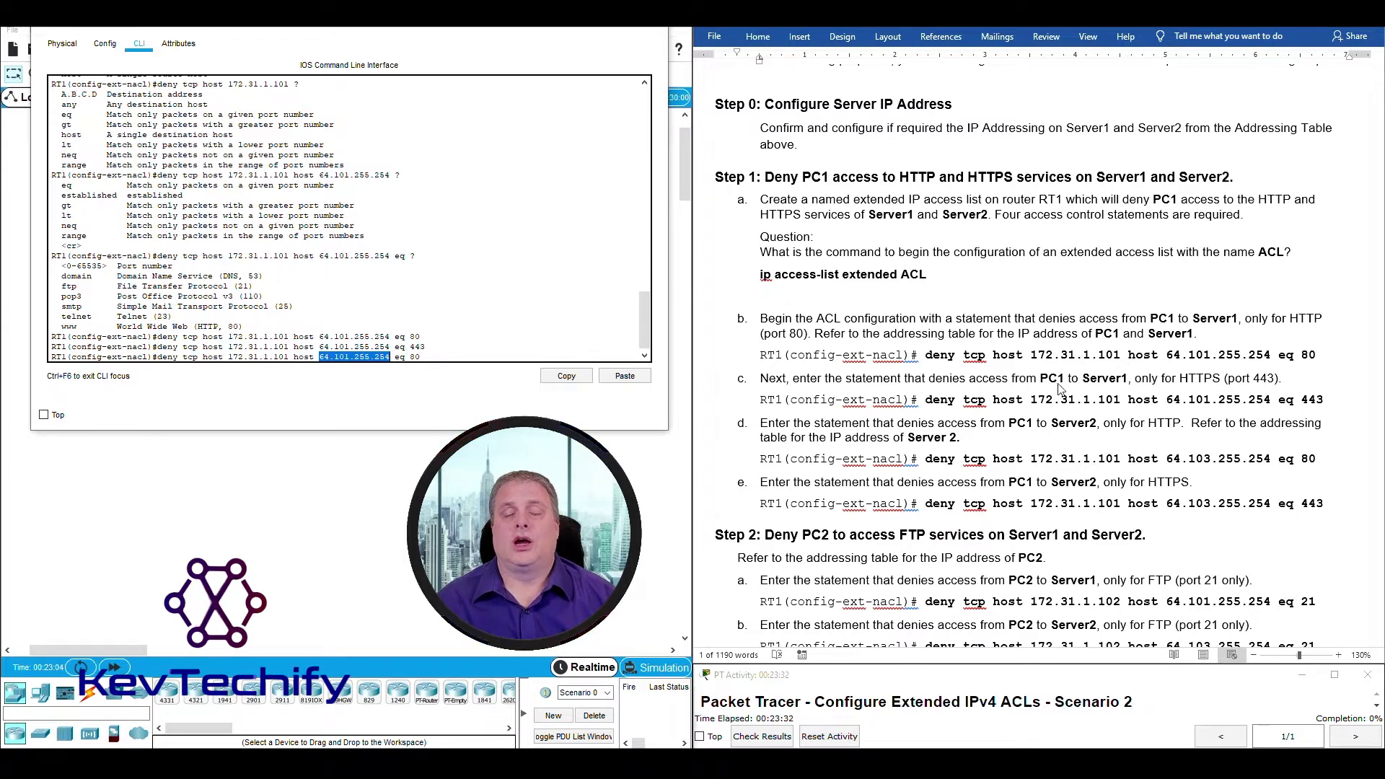
Compare Server1 and Server2 addresses (64.103.255.254) in the handout's addressing table.
scroll(1057, 360, "up", 12)
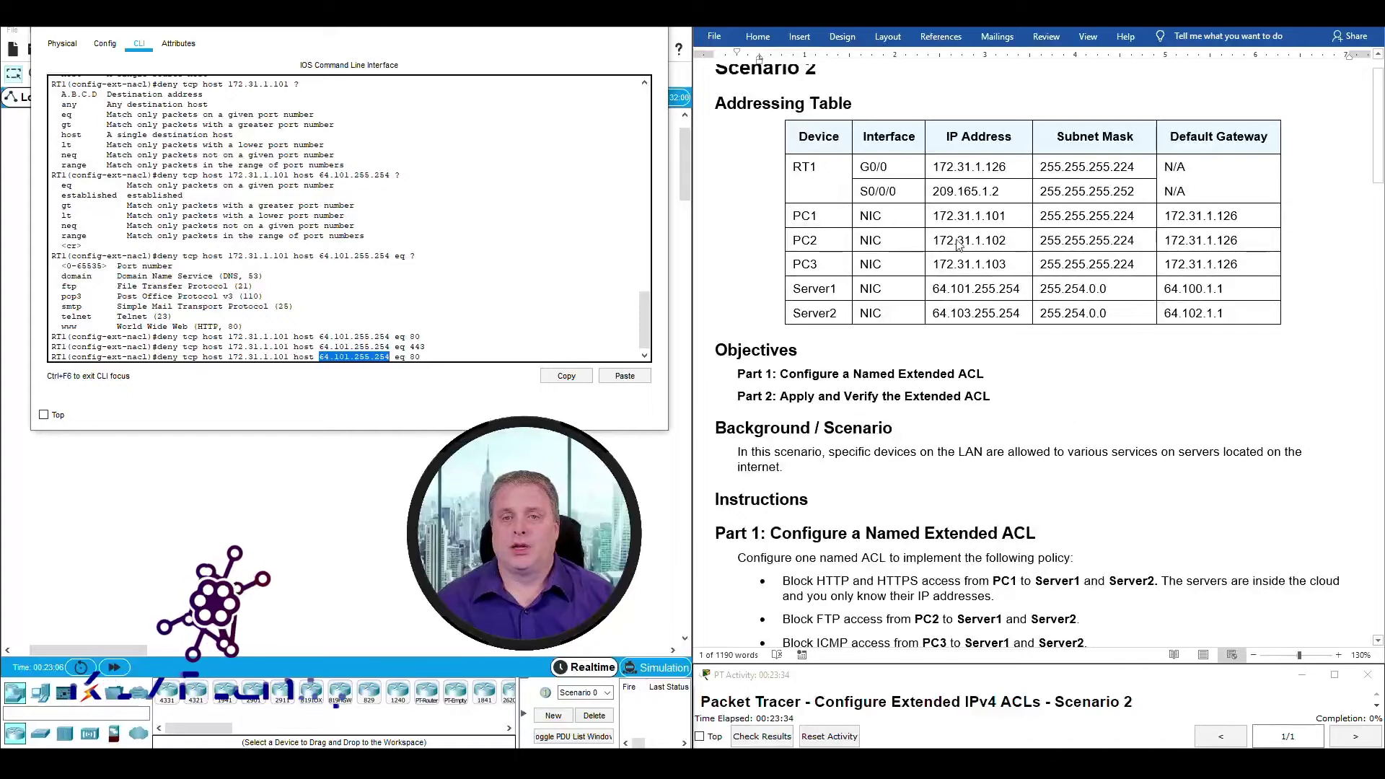
left_click(977, 313)
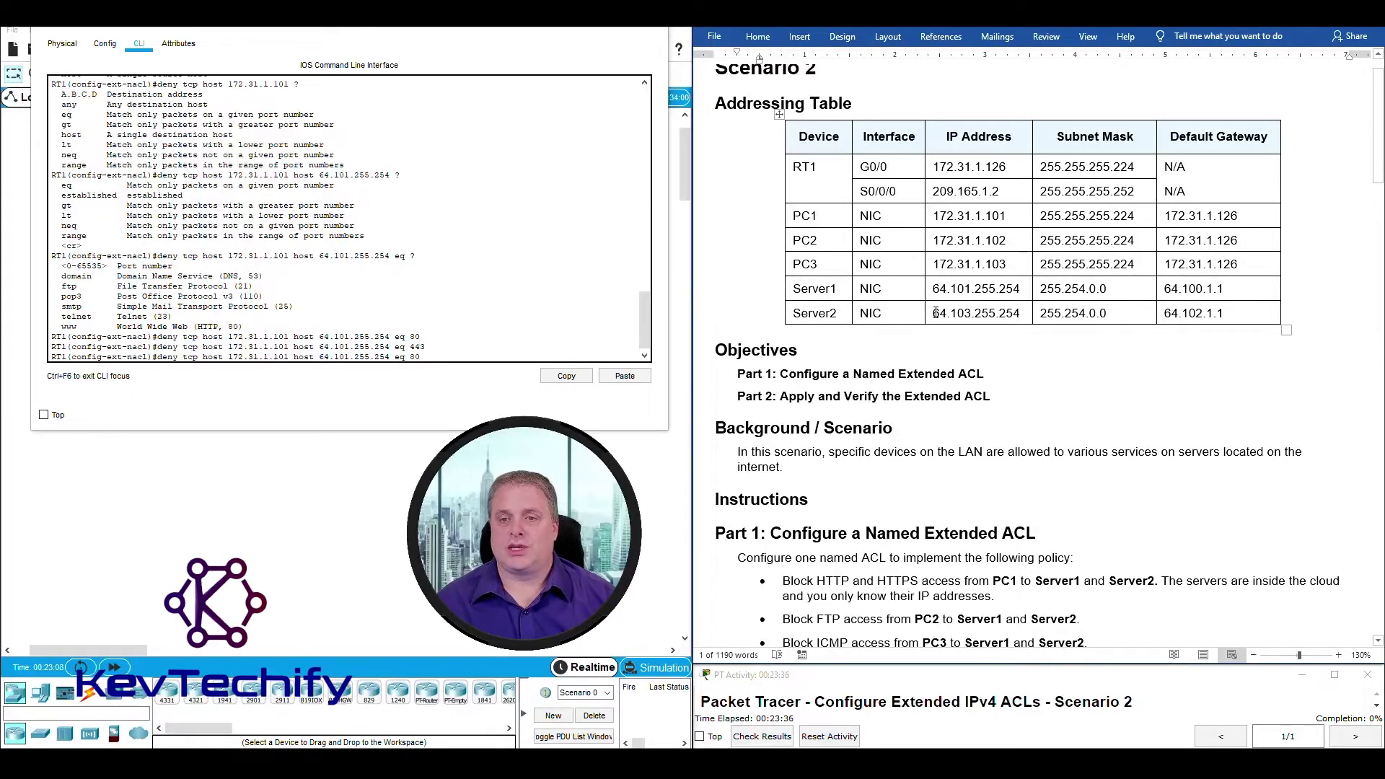
left_click_drag(930, 314, 1018, 317)
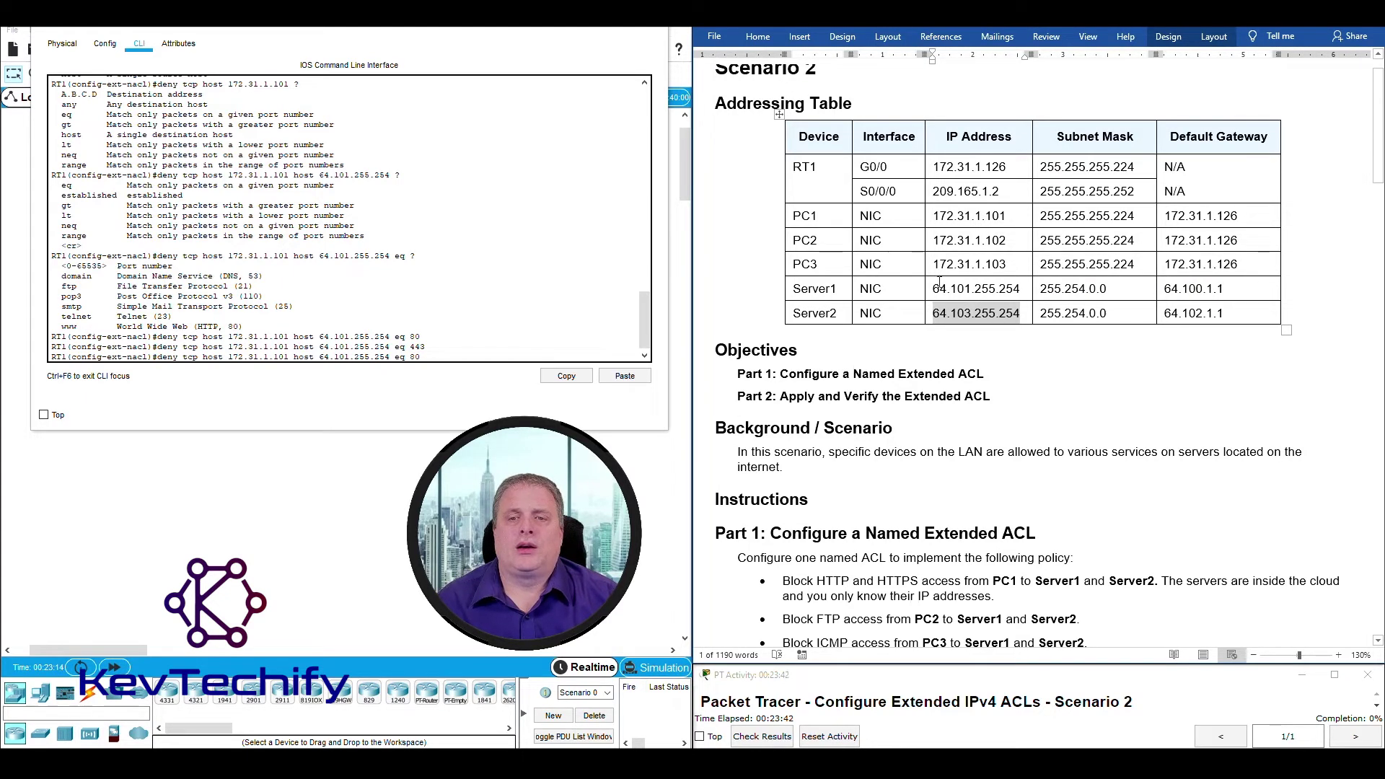
left_click_drag(934, 289, 1024, 307)
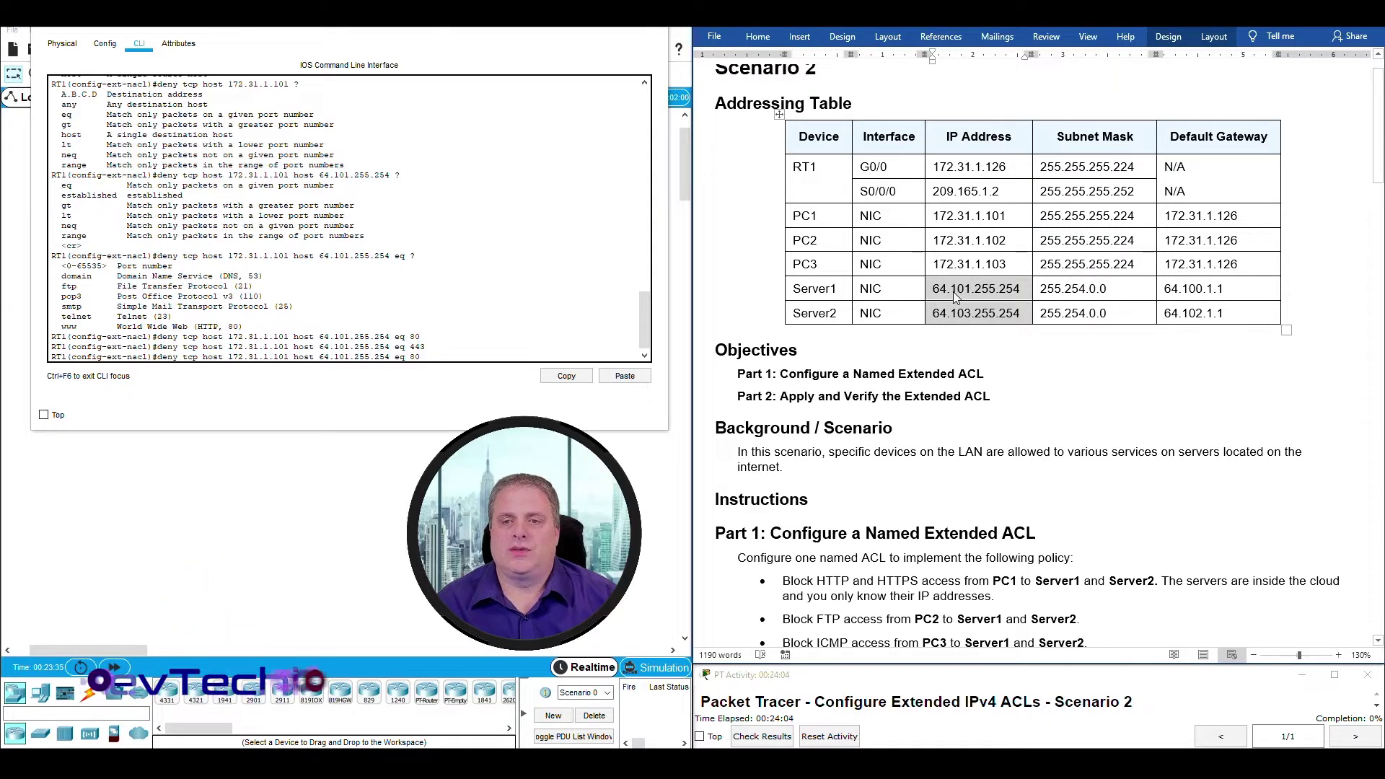
Change the destination to 64.103.255.254 in the pending eq 80 statement and submit it.
left_click(447, 360)
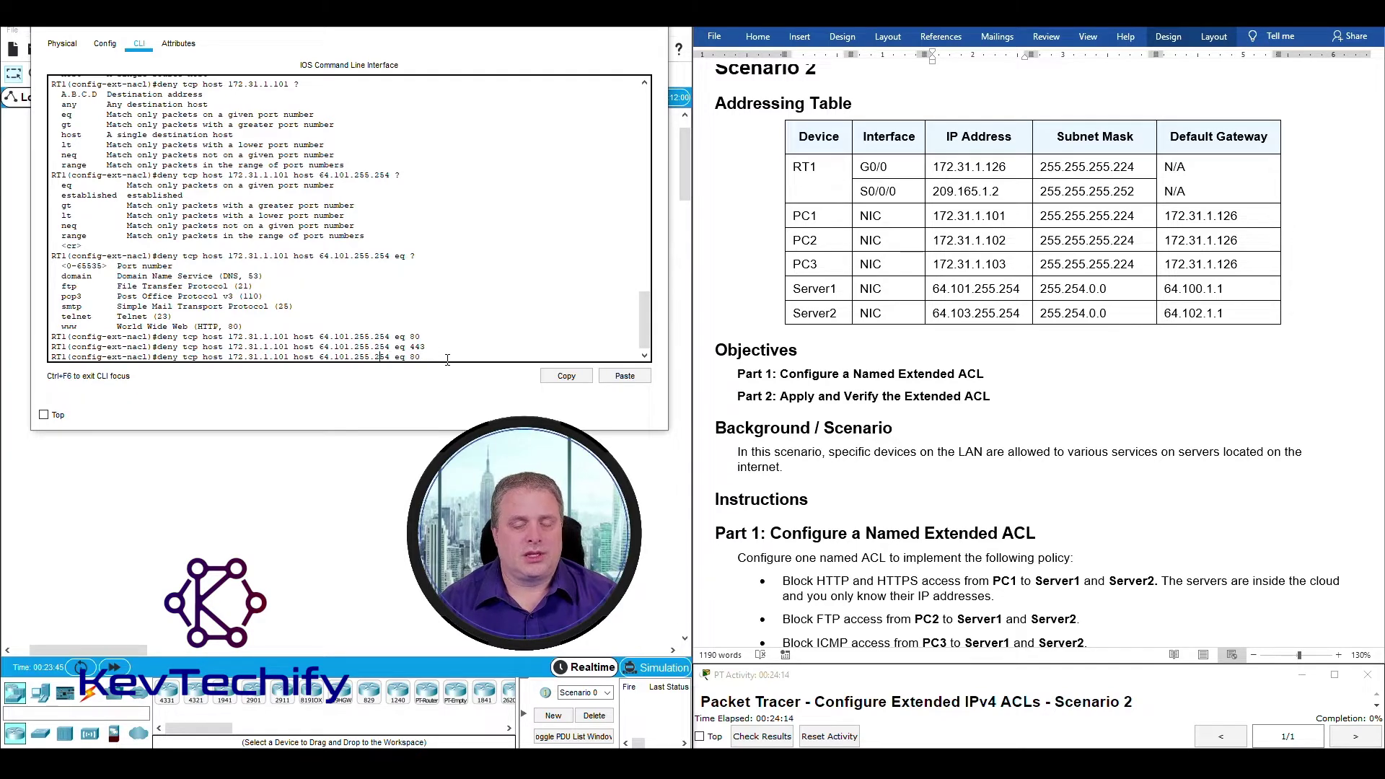
key("Left")
key("Left")
key("Left")
key("Left")
key("Left")
key("Left")
key("Left")
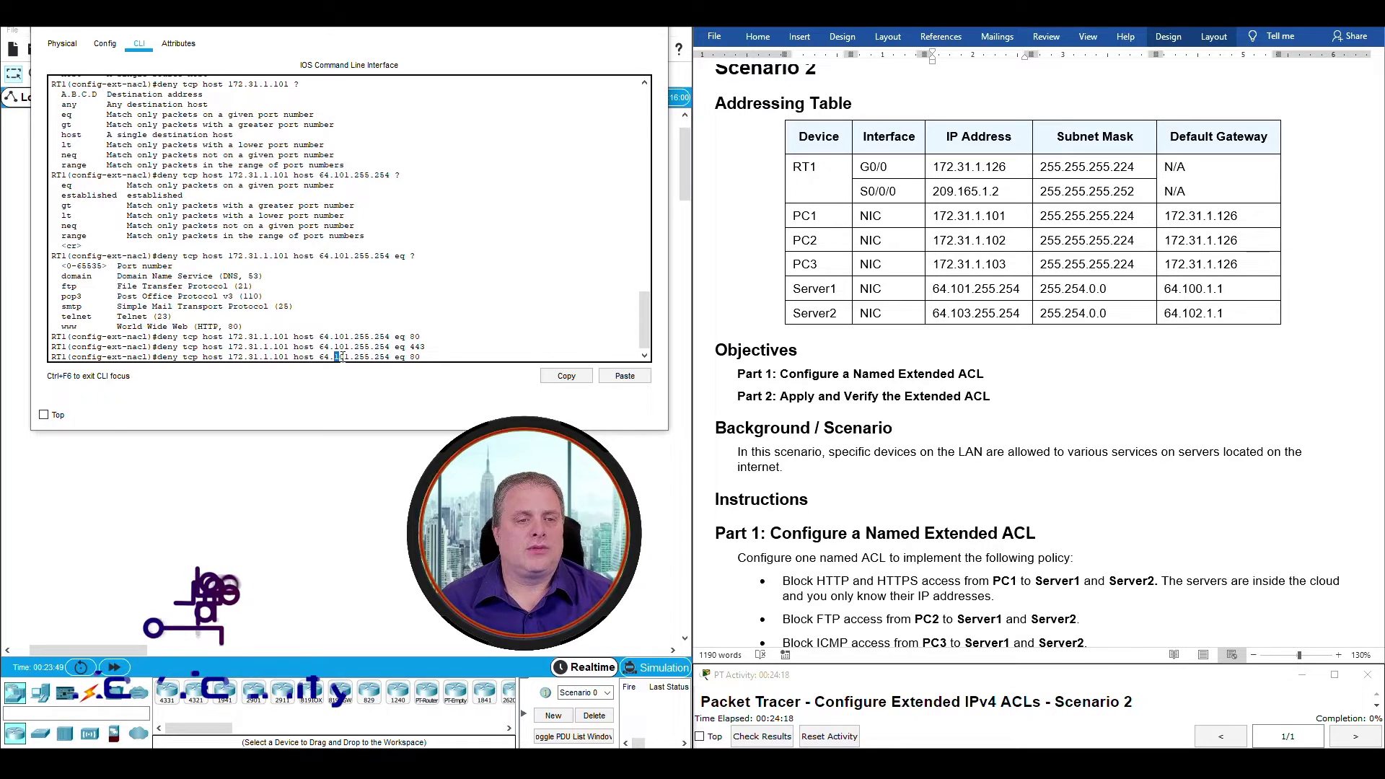
left_click_drag(333, 356, 350, 357)
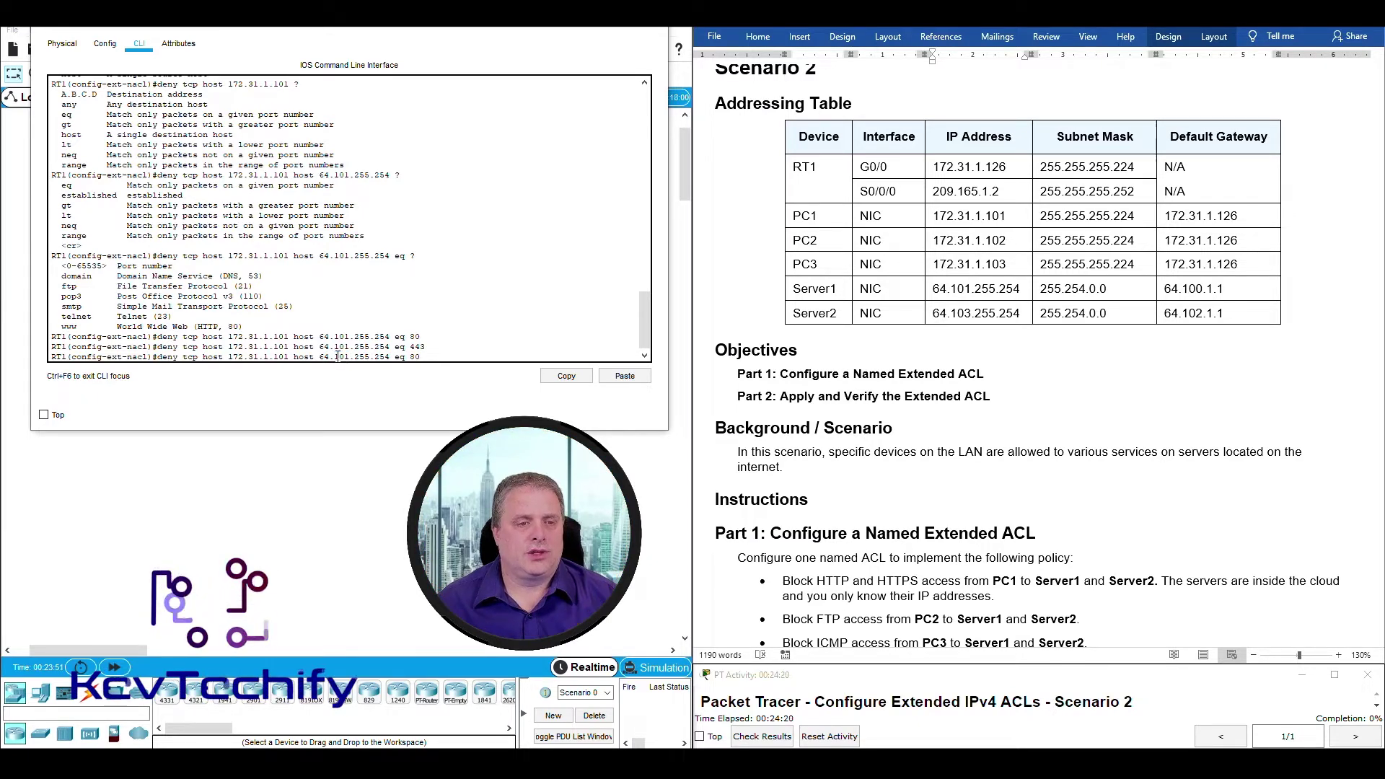
left_click(348, 357)
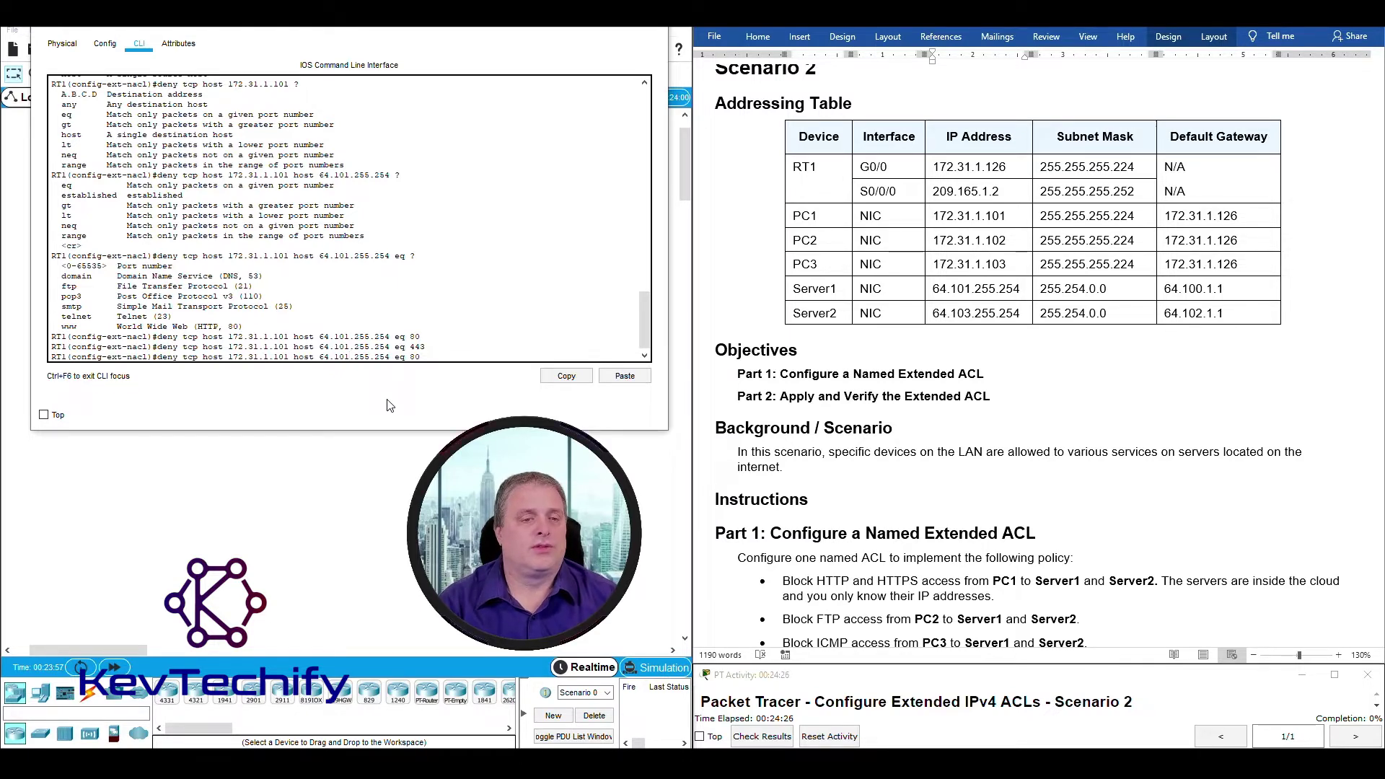
key("BackSpace")
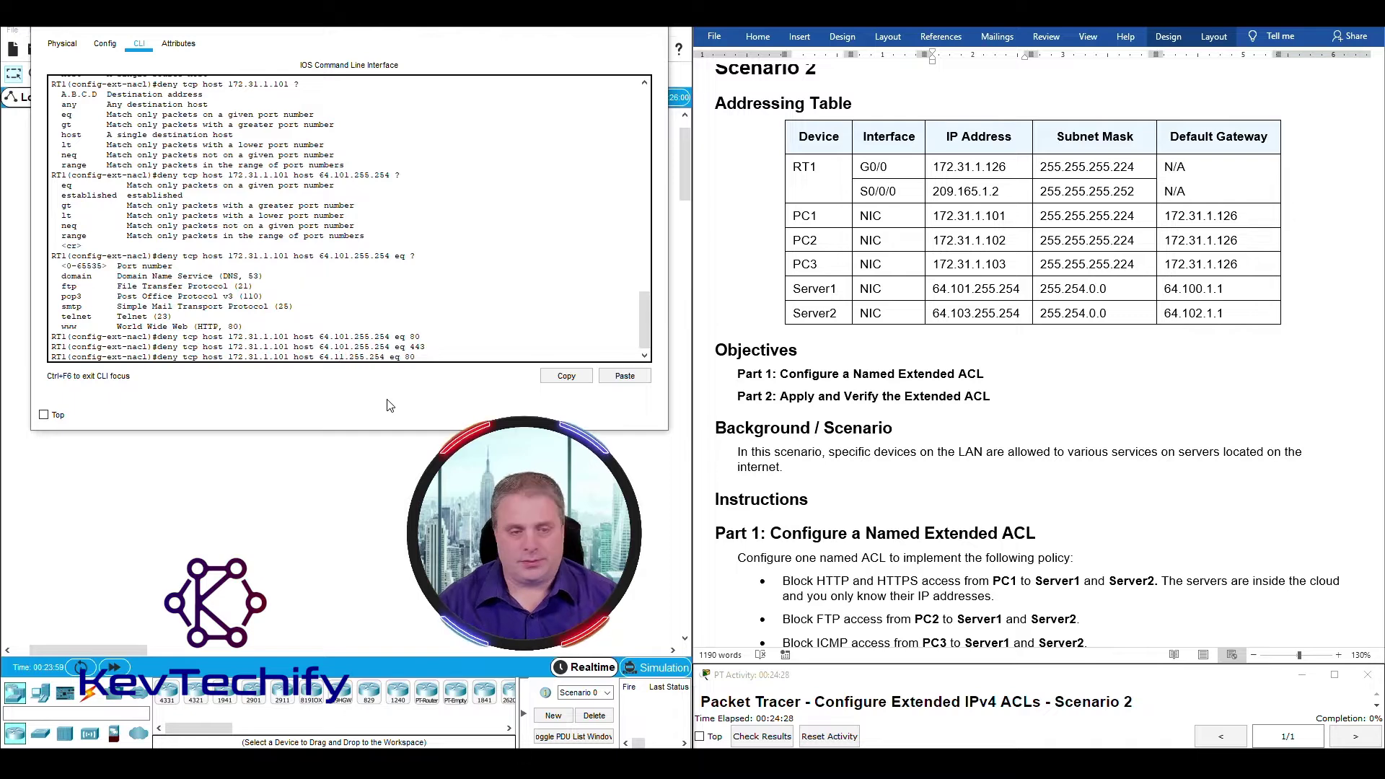
type("3")
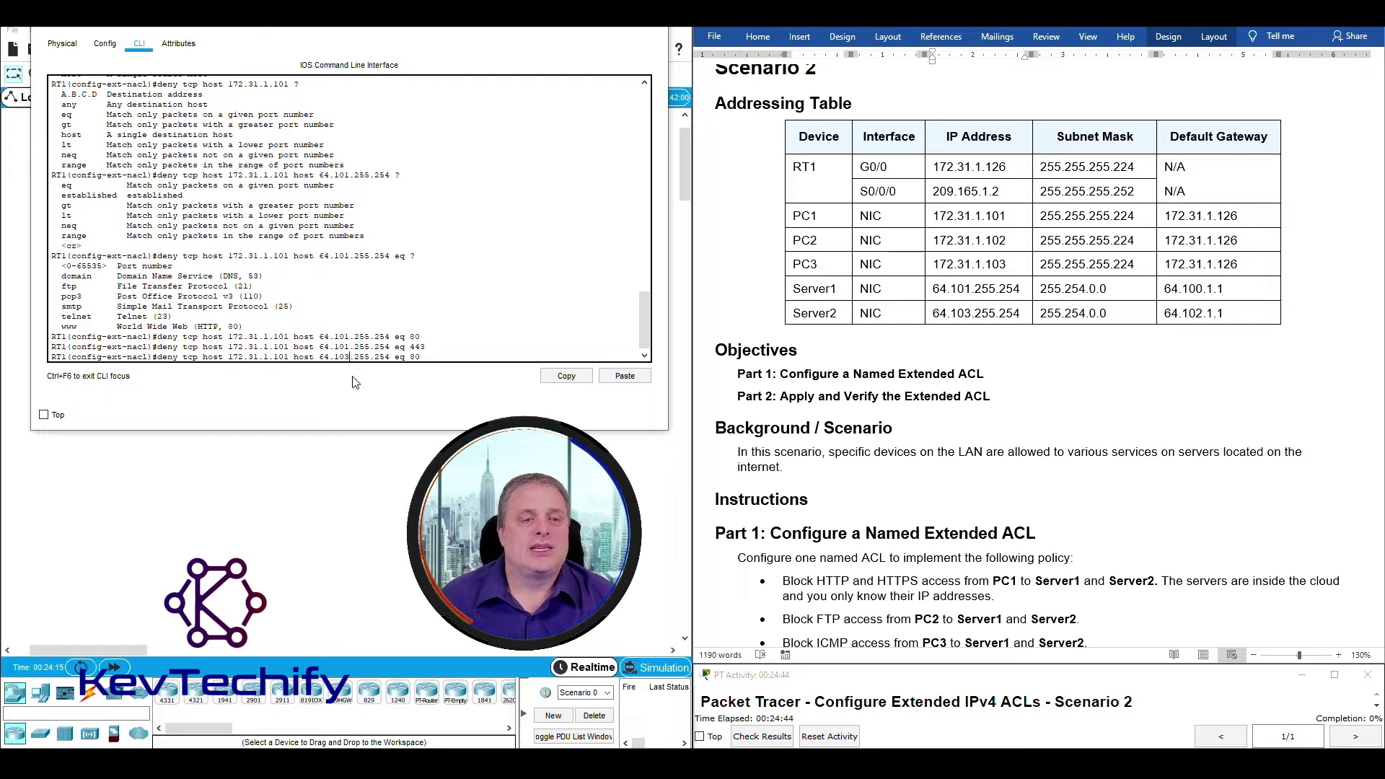
left_click_drag(323, 357, 428, 354)
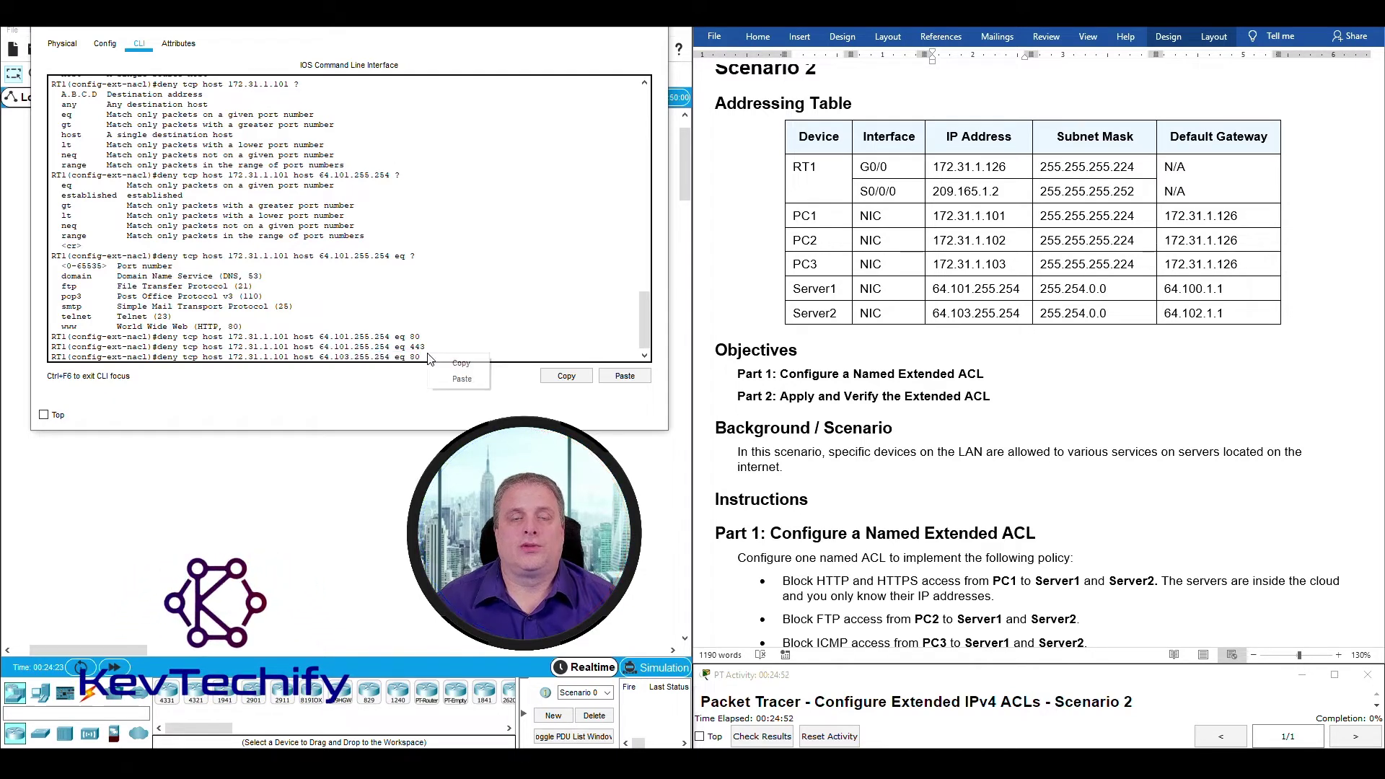
right_click(429, 357)
left_click(421, 356)
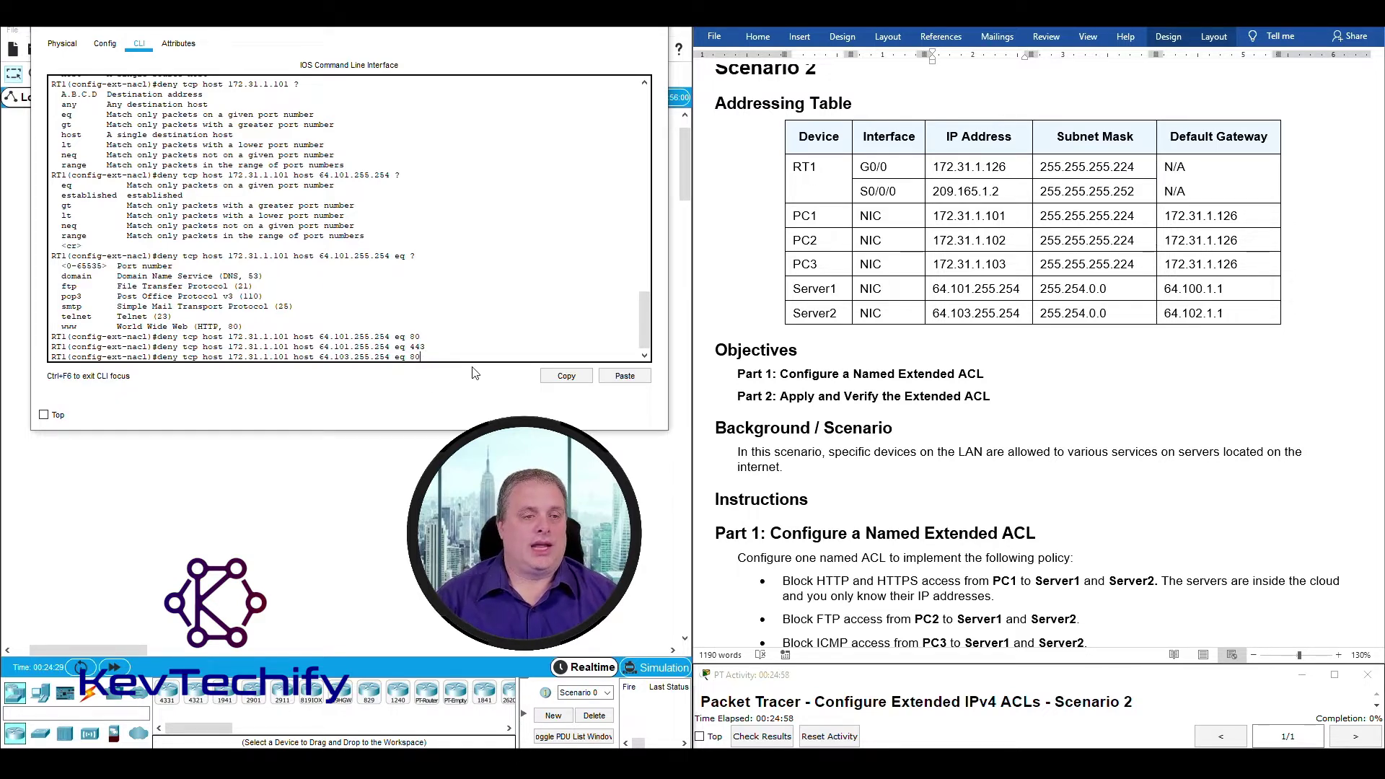
key("Return")
Review handout steps d and e for PC1's HTTPS rule to Server2.
scroll(886, 353, "down", 15)
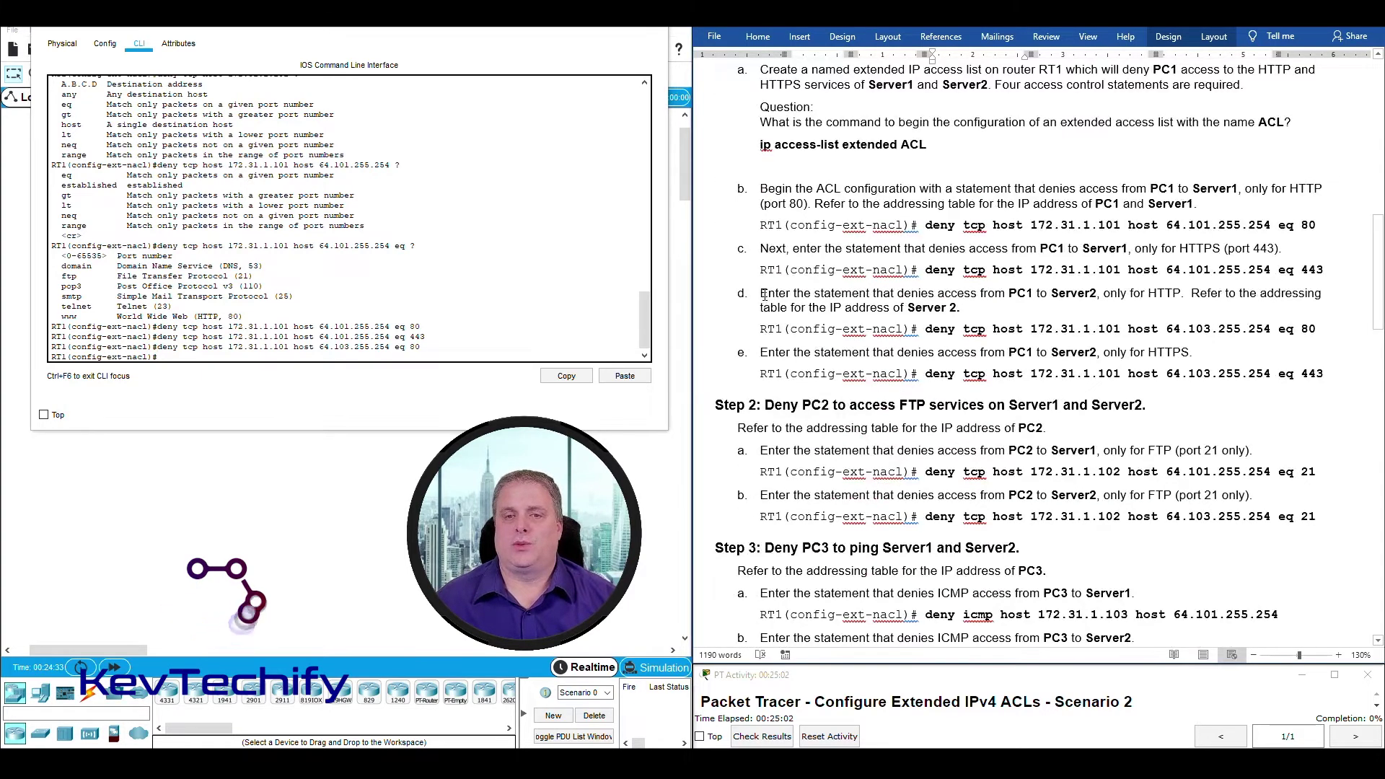
left_click_drag(761, 293, 987, 308)
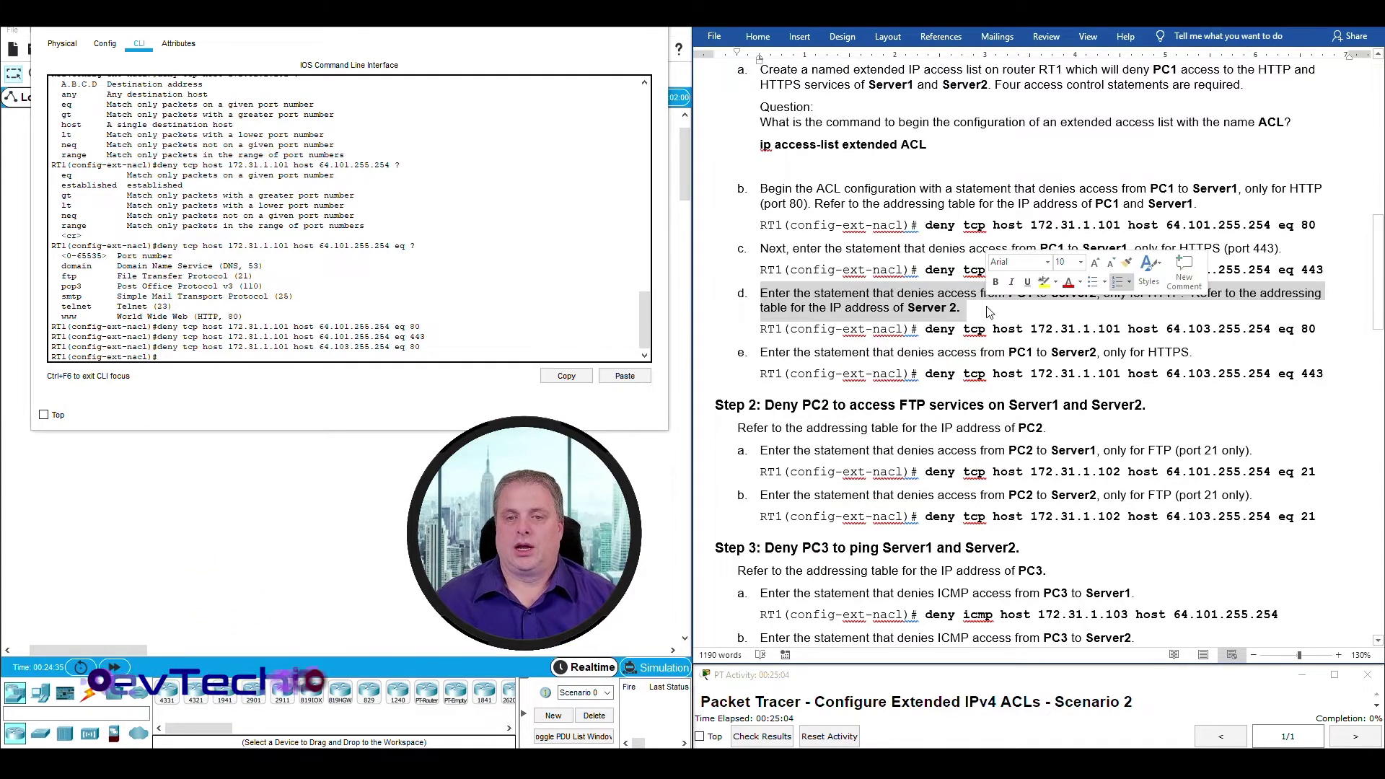
left_click_drag(761, 353, 1192, 349)
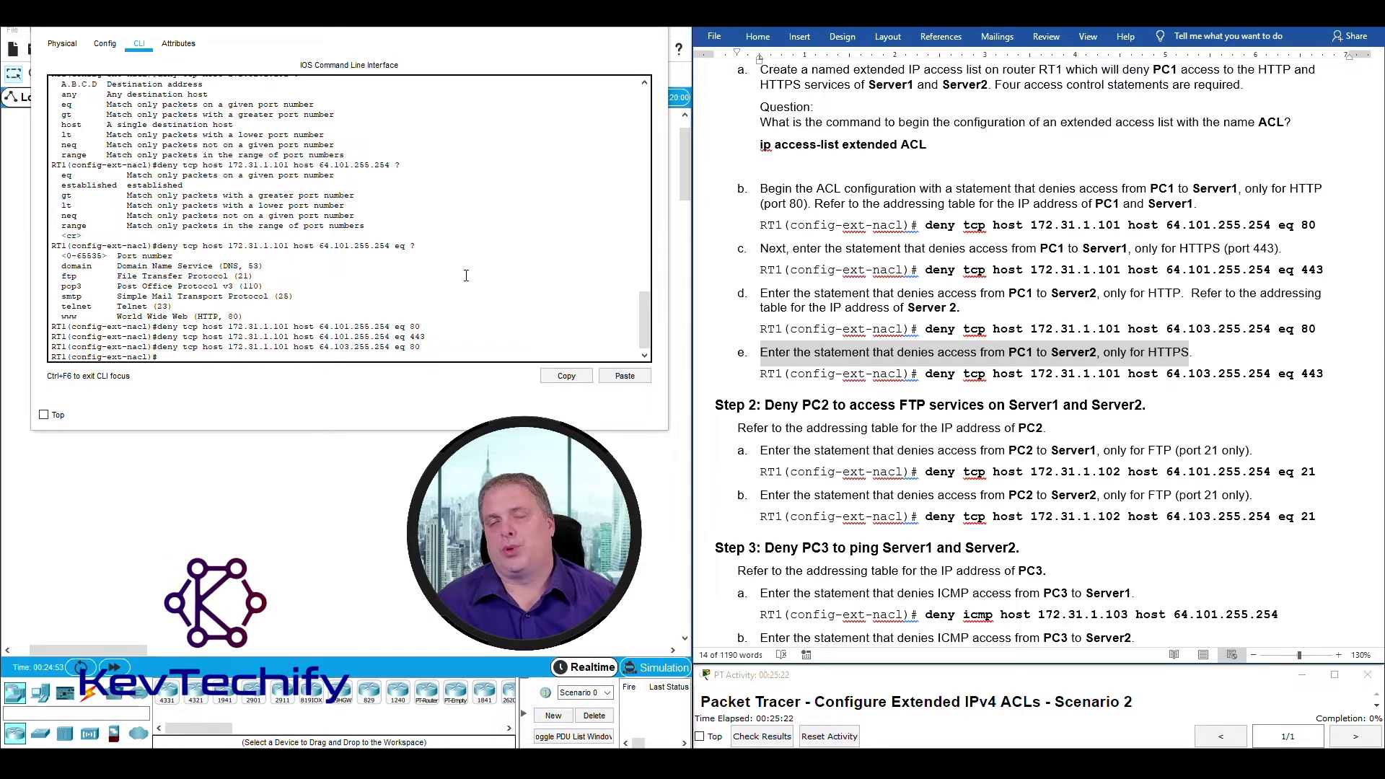
Recall the Server2 statement, change its port to 443, and submit it.
left_click(338, 354)
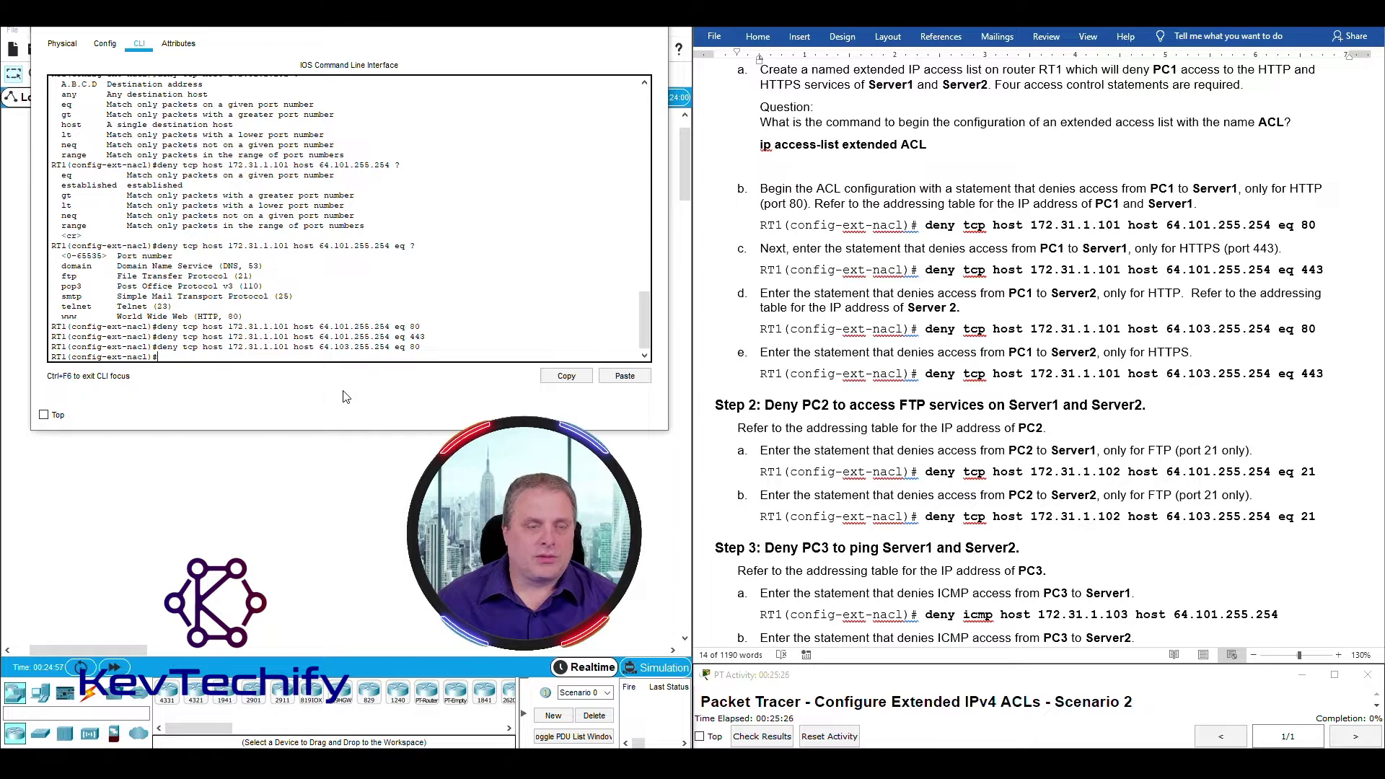
key("Up")
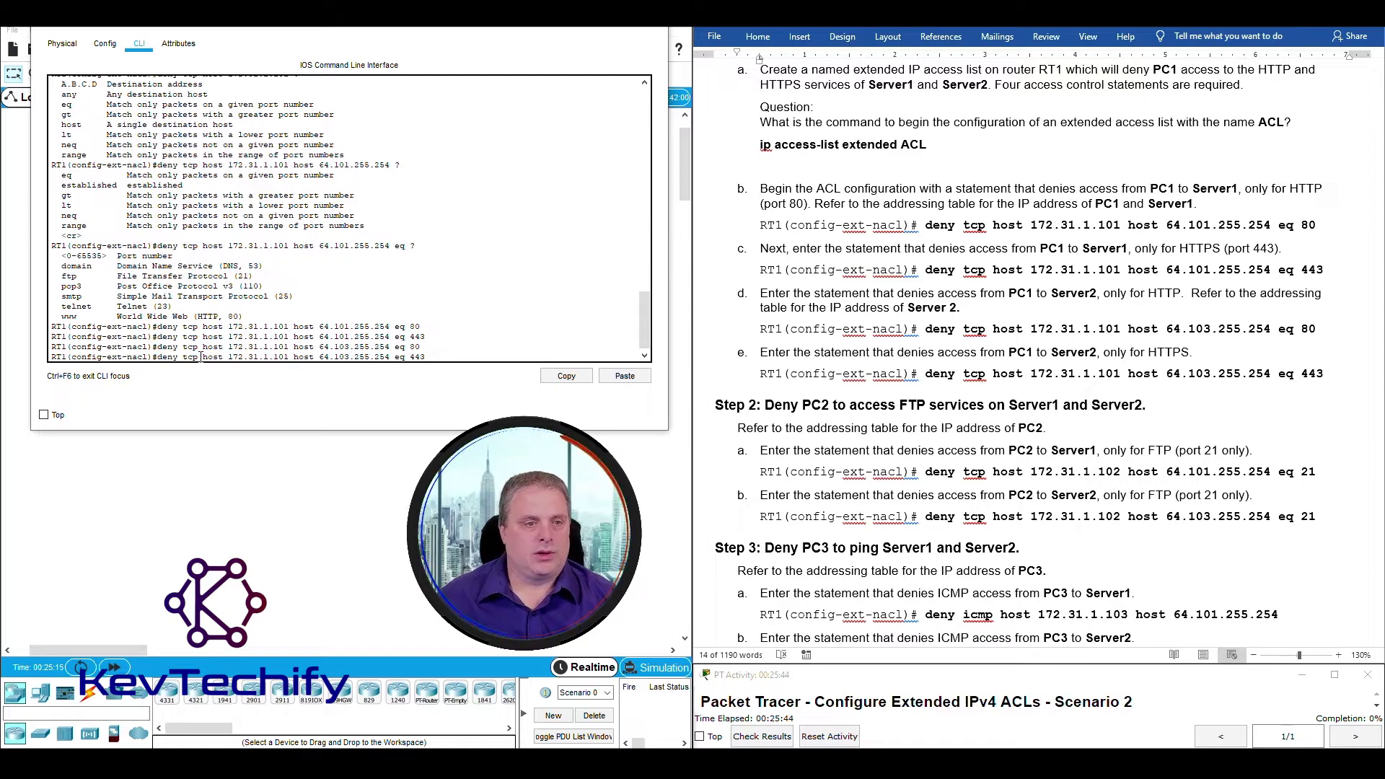
left_click_drag(204, 356, 290, 356)
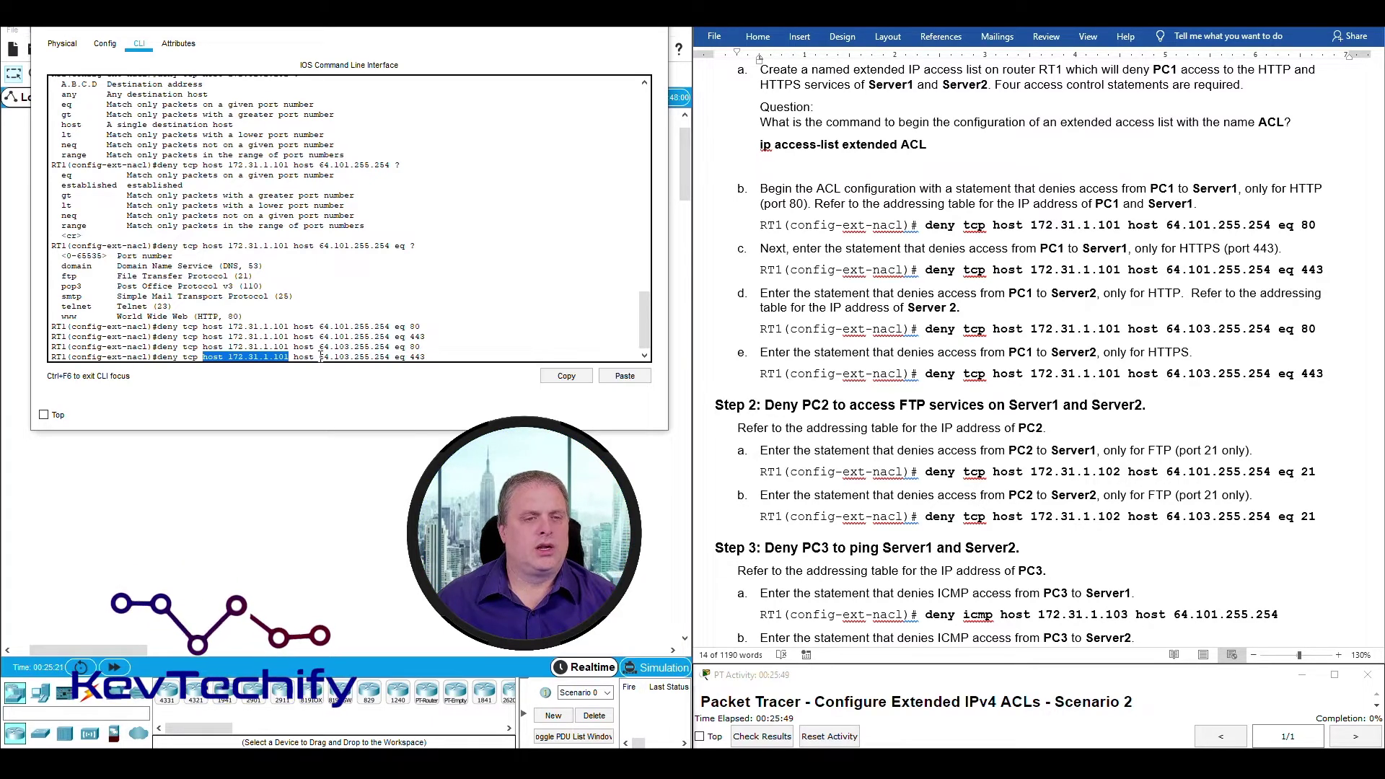
left_click(321, 356)
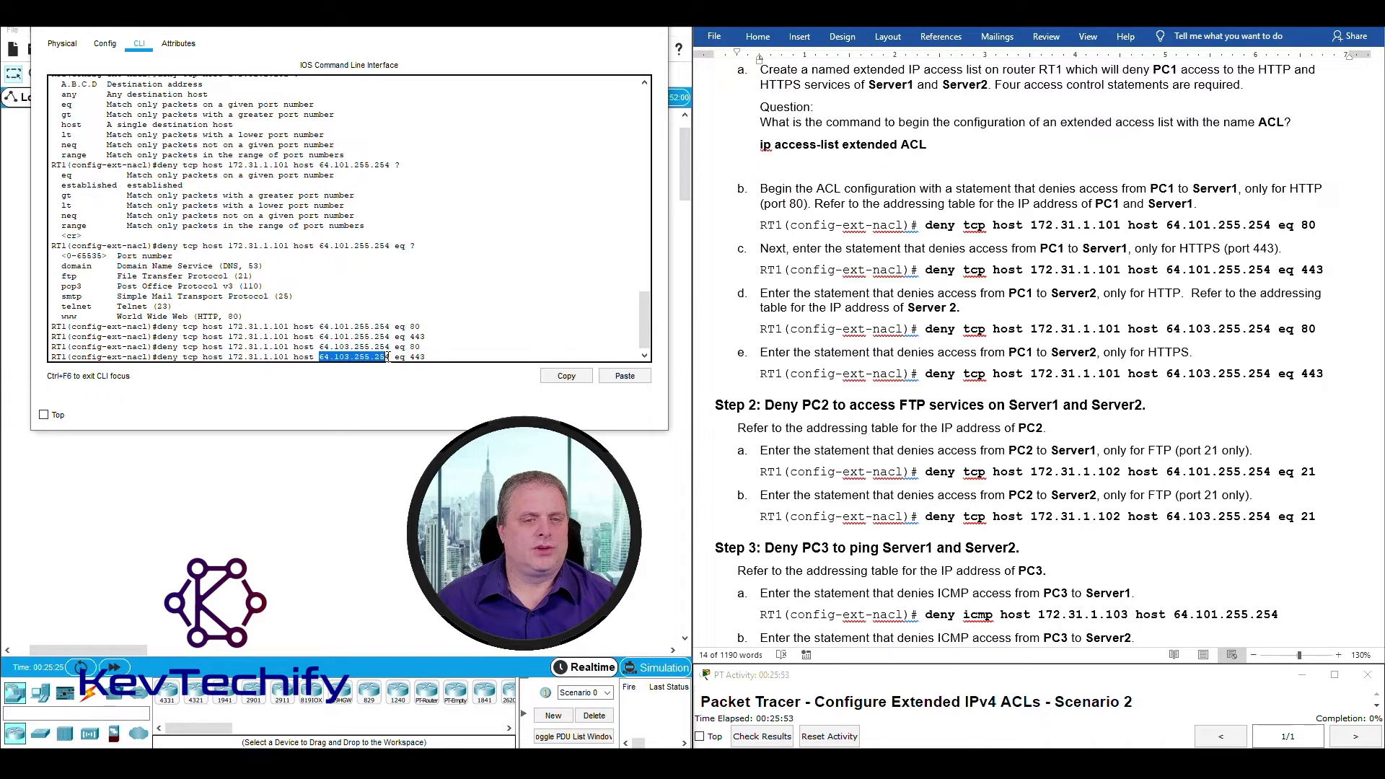
left_click_drag(395, 356, 416, 356)
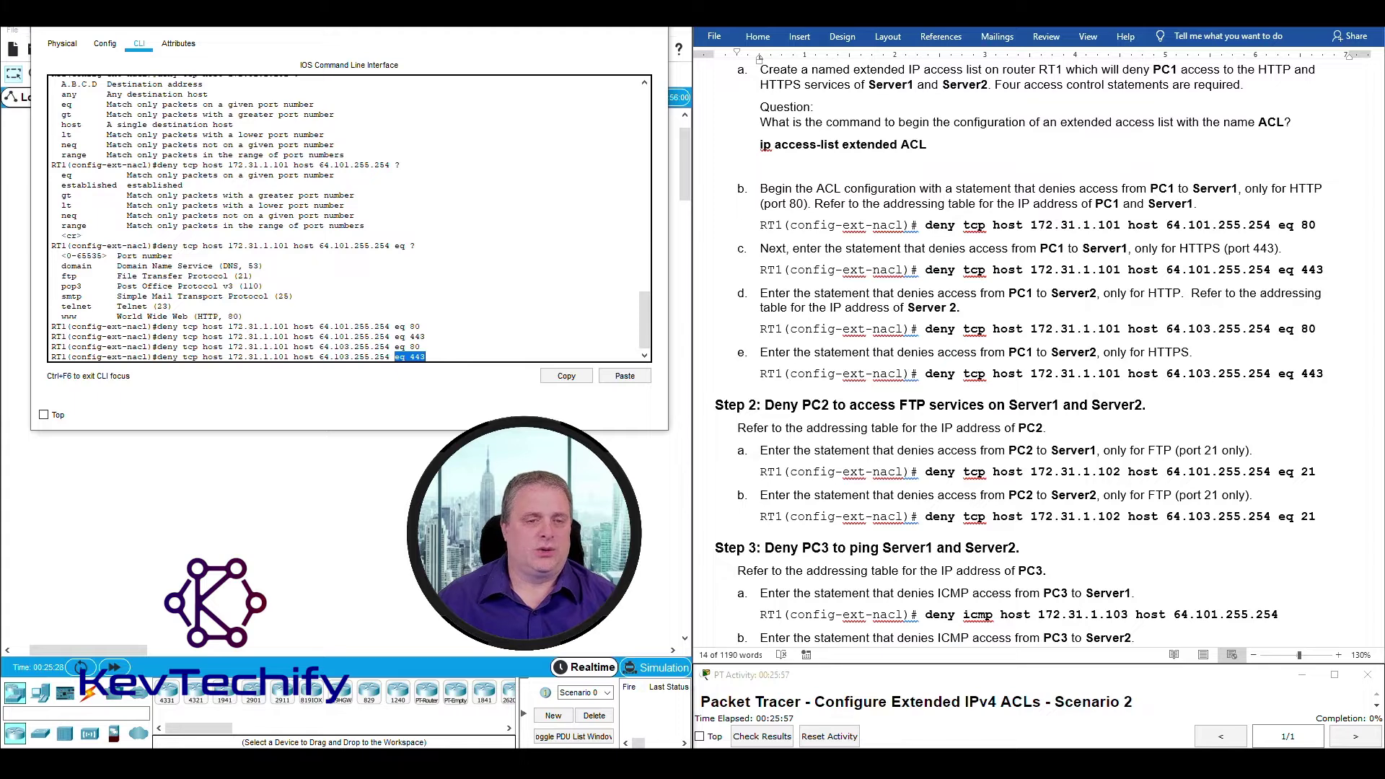
key("Return")
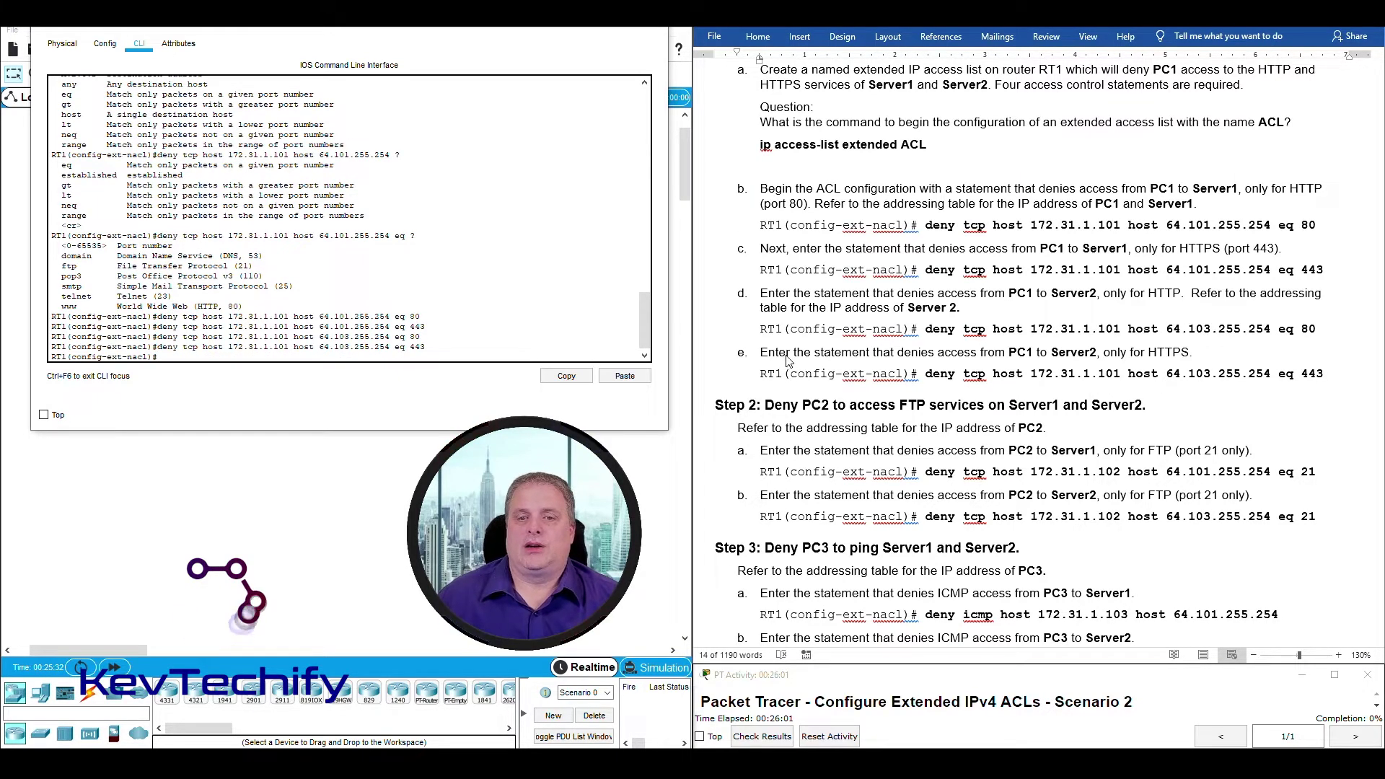
triple_click(765, 359)
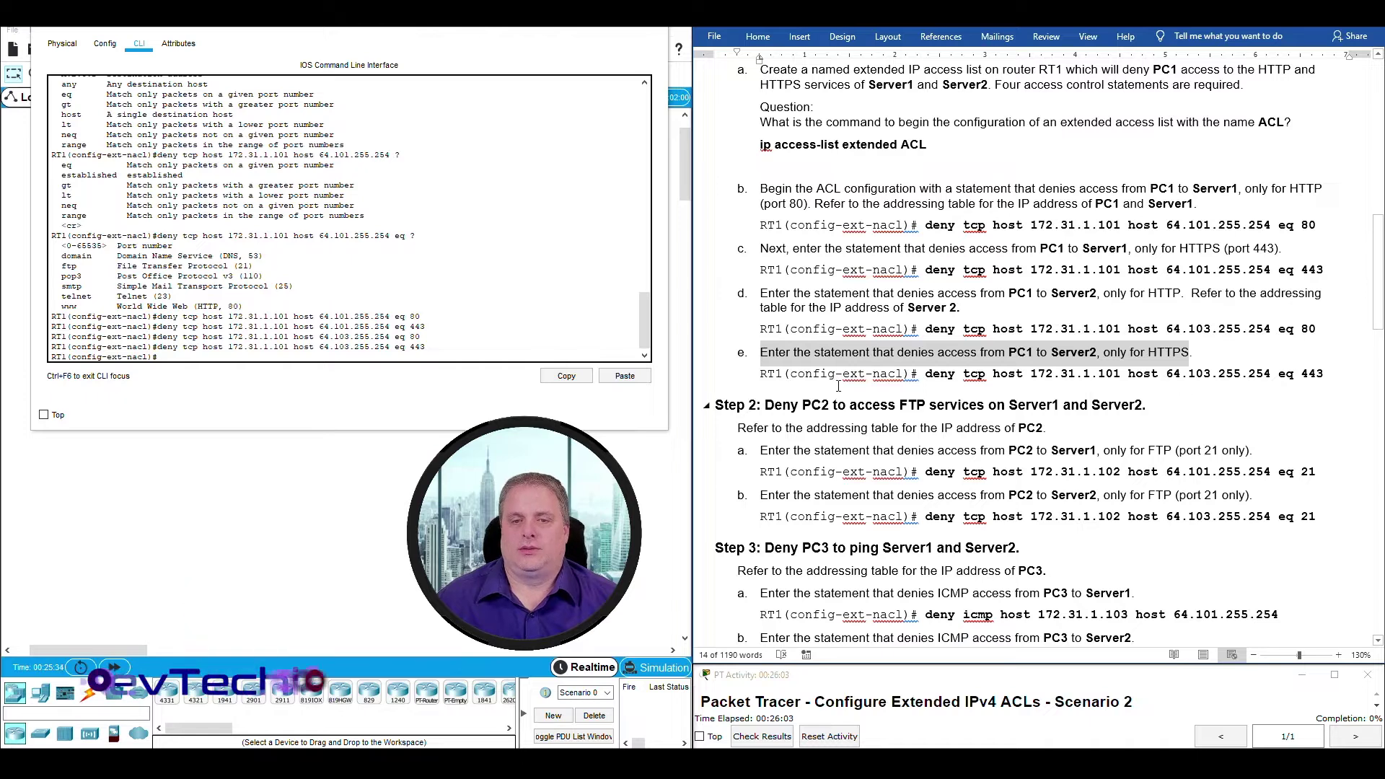
scroll(768, 377, "down", 3)
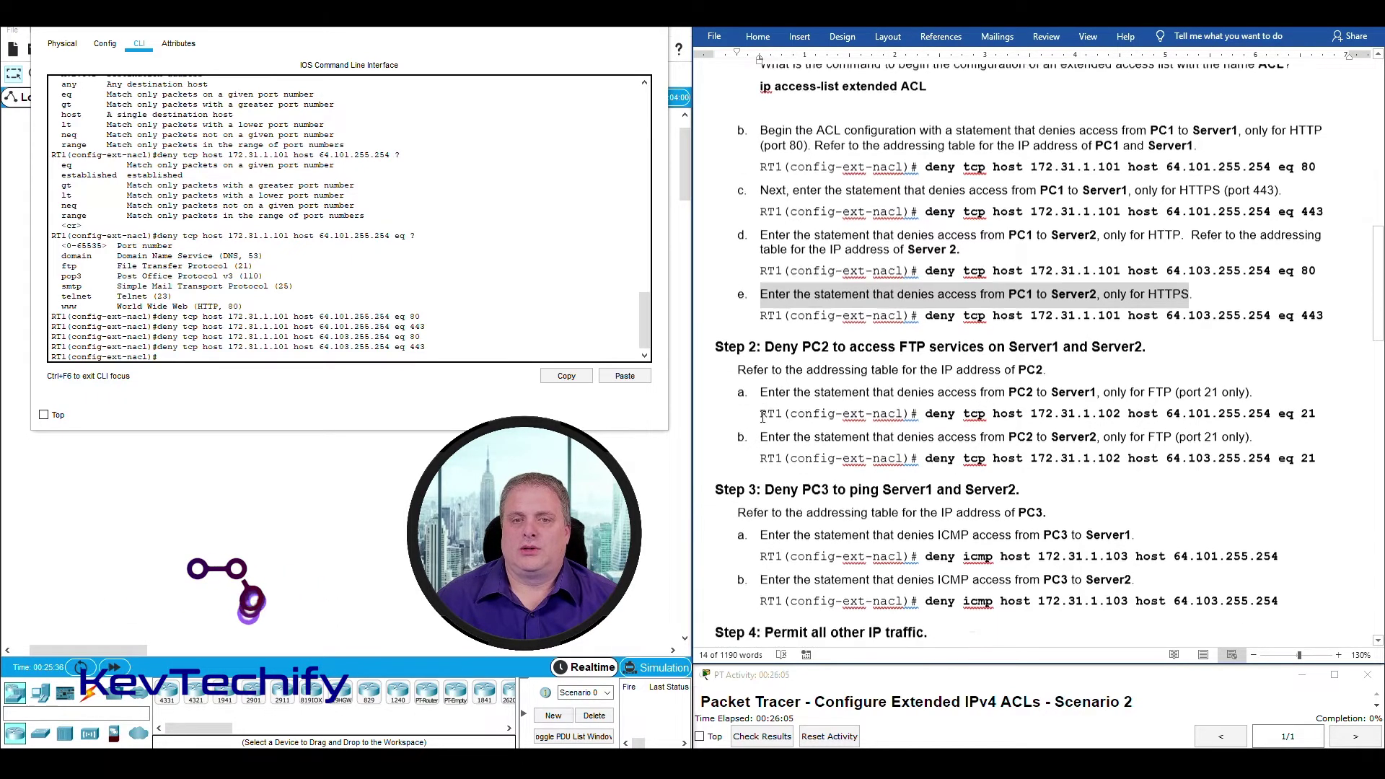
left_click_drag(768, 274, 910, 273)
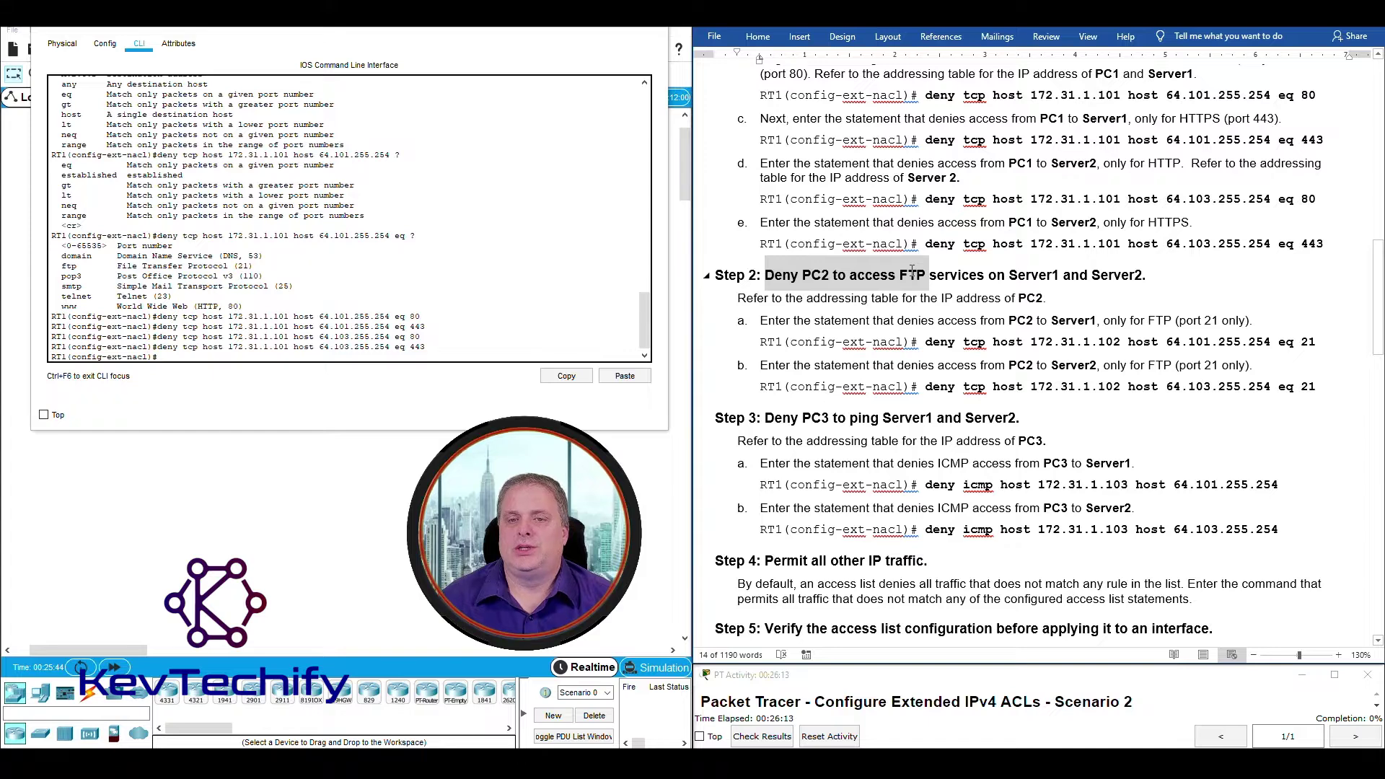
left_click_drag(913, 271, 1140, 276)
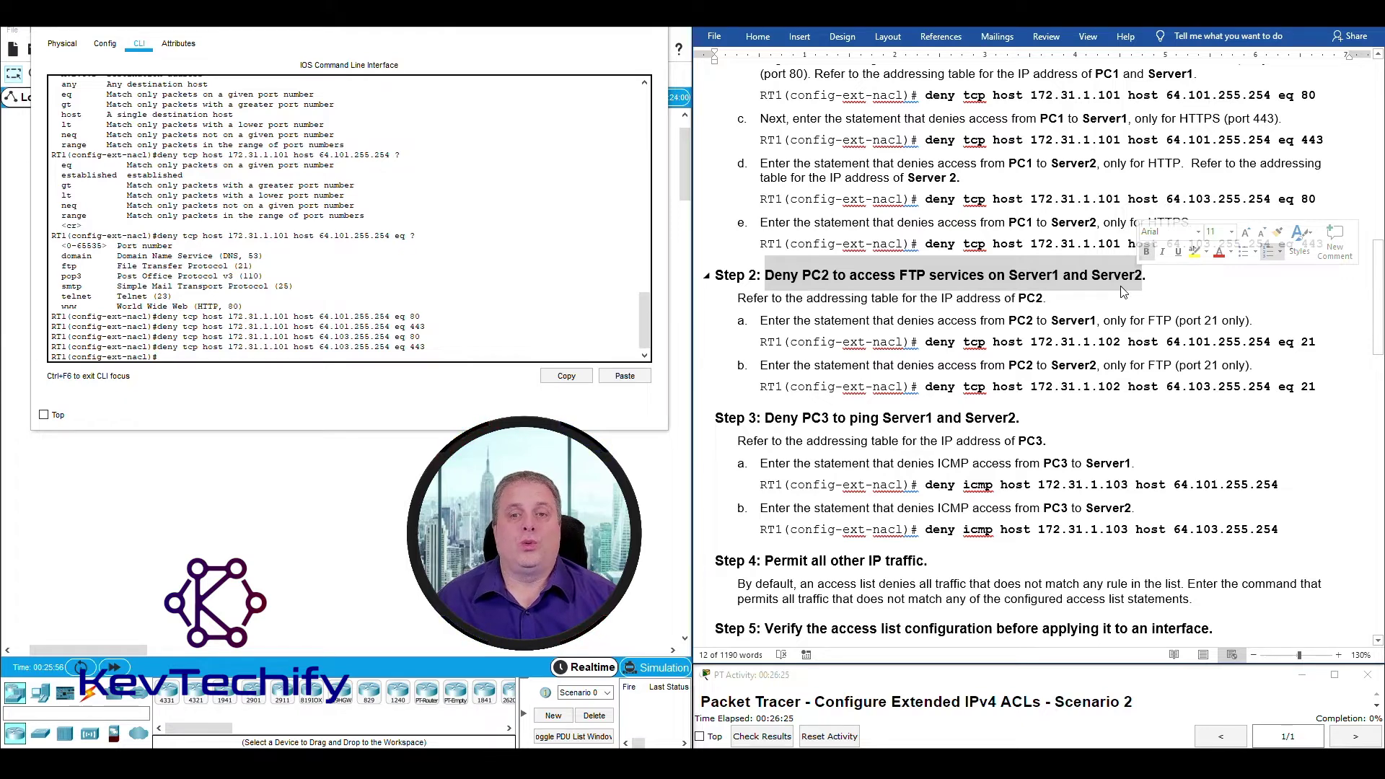
left_click(980, 297)
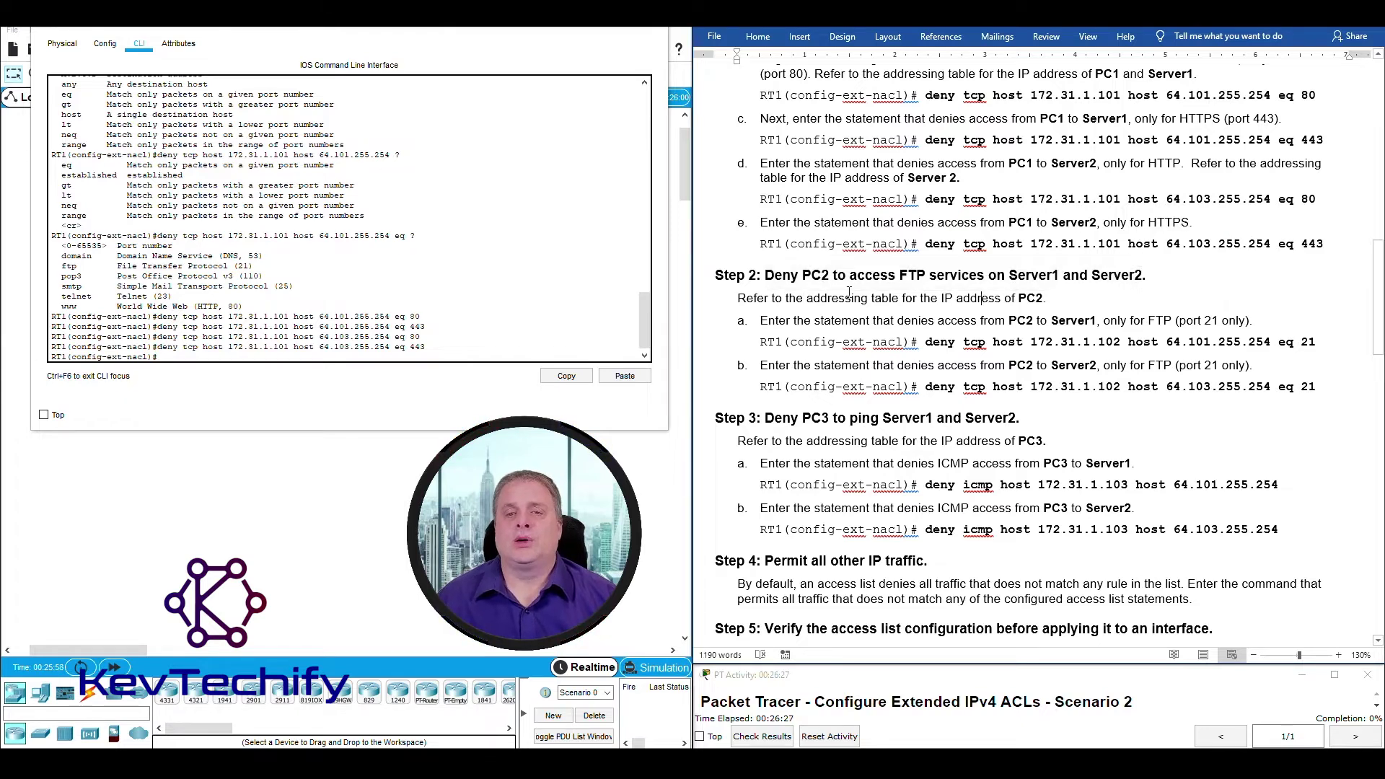
left_click_drag(804, 273, 1144, 276)
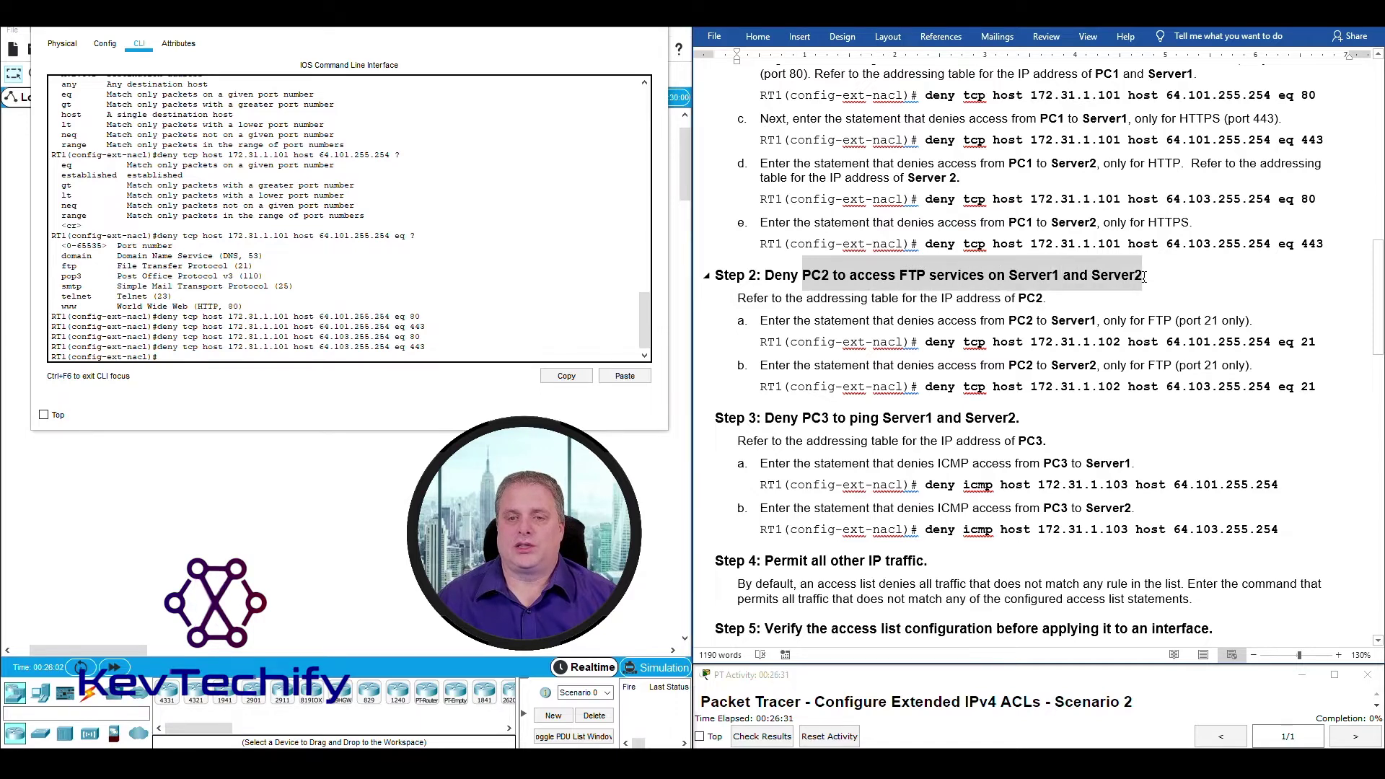
left_click(185, 353)
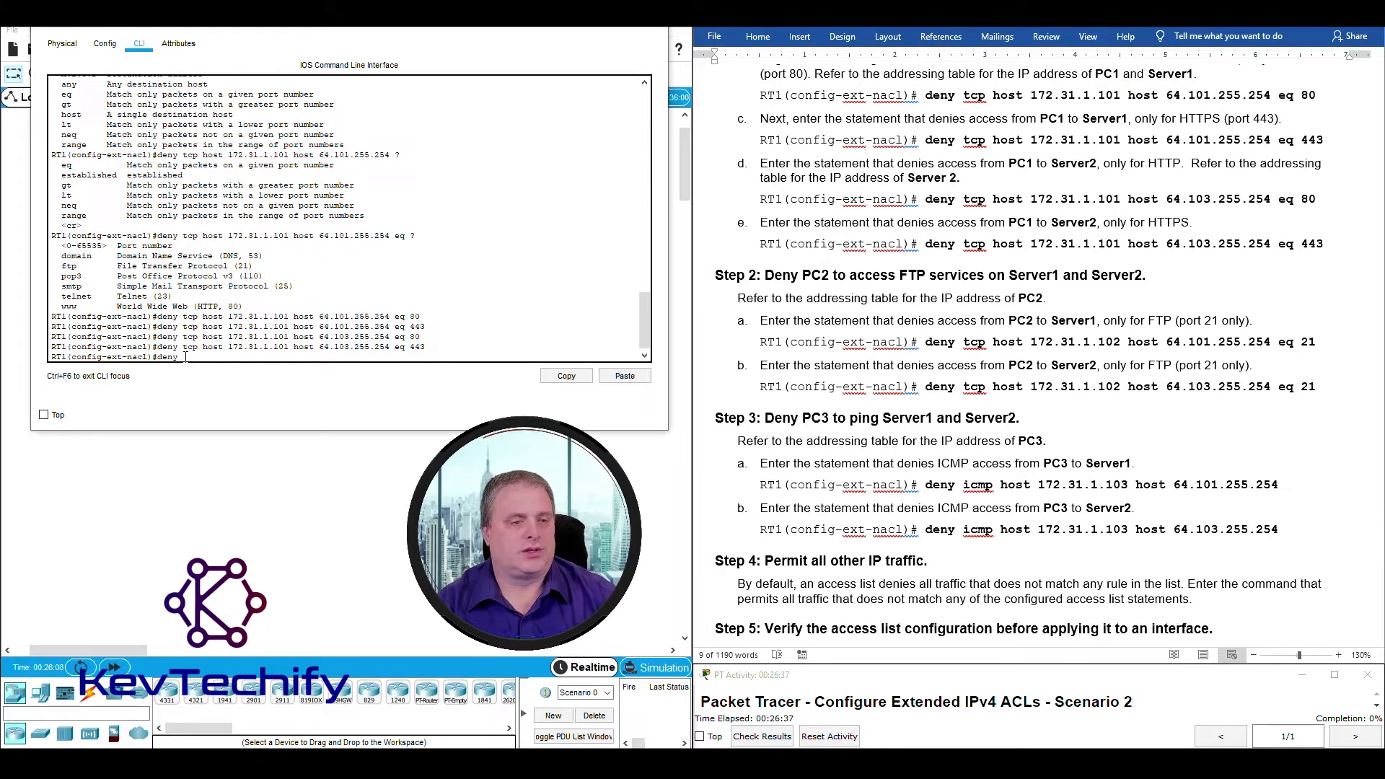
Start a deny tcp statement with PC2's address 172.31.1.102 as the source host.
type("deny ")
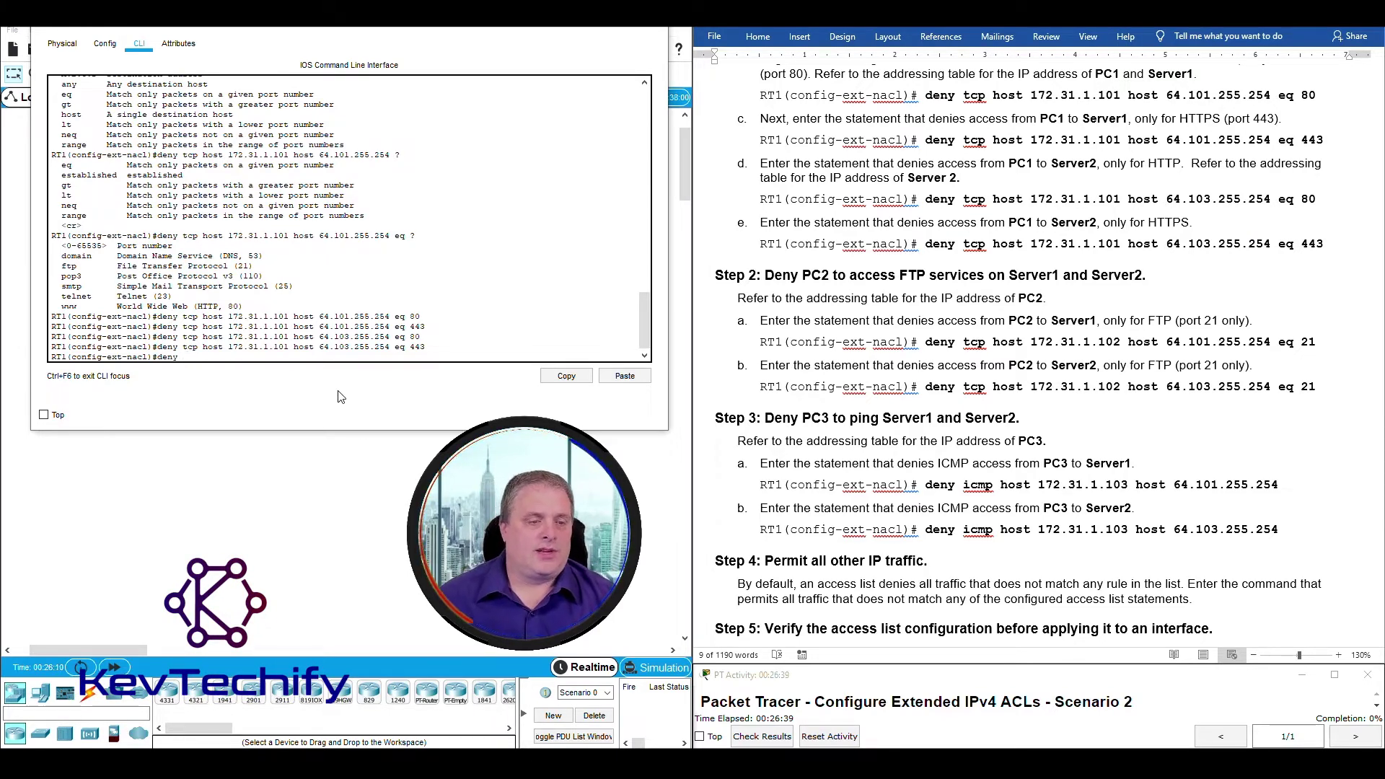
type("tcp")
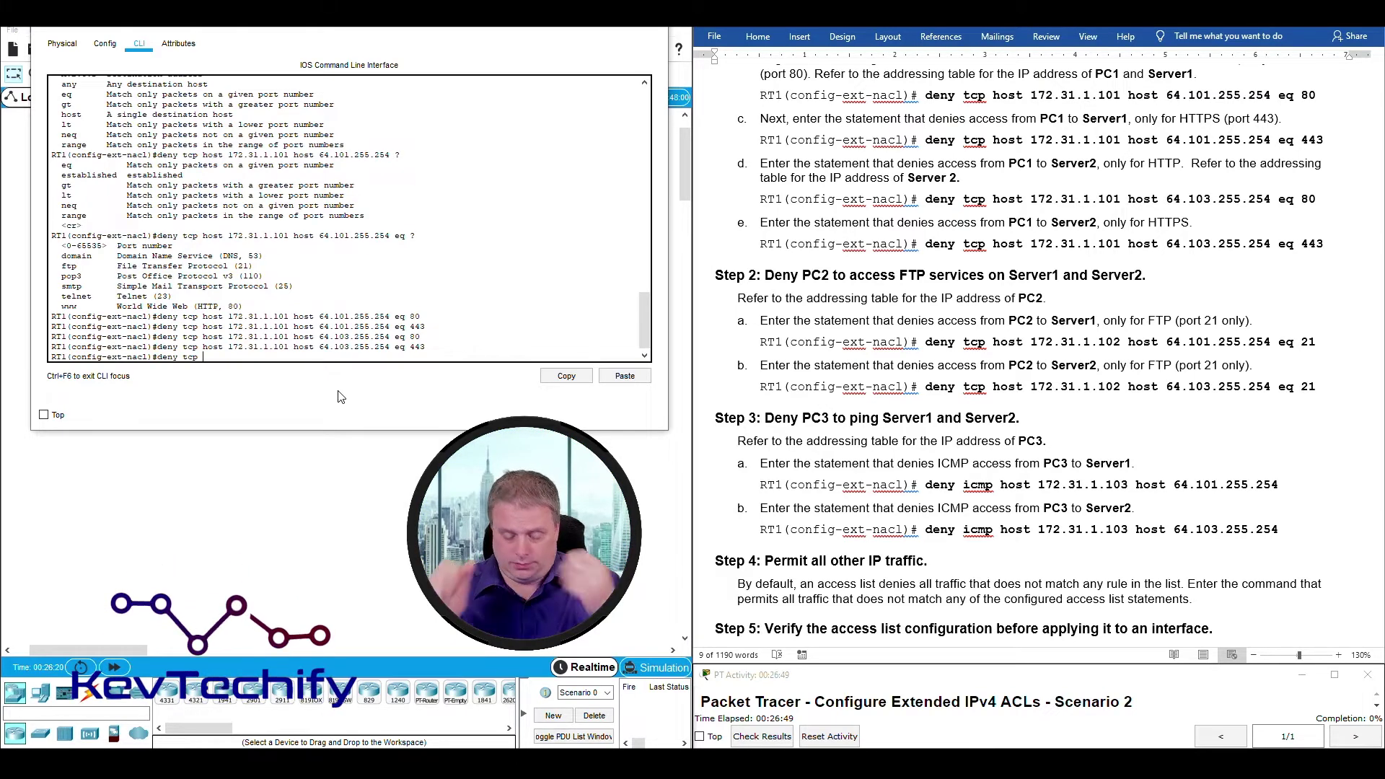
type("host")
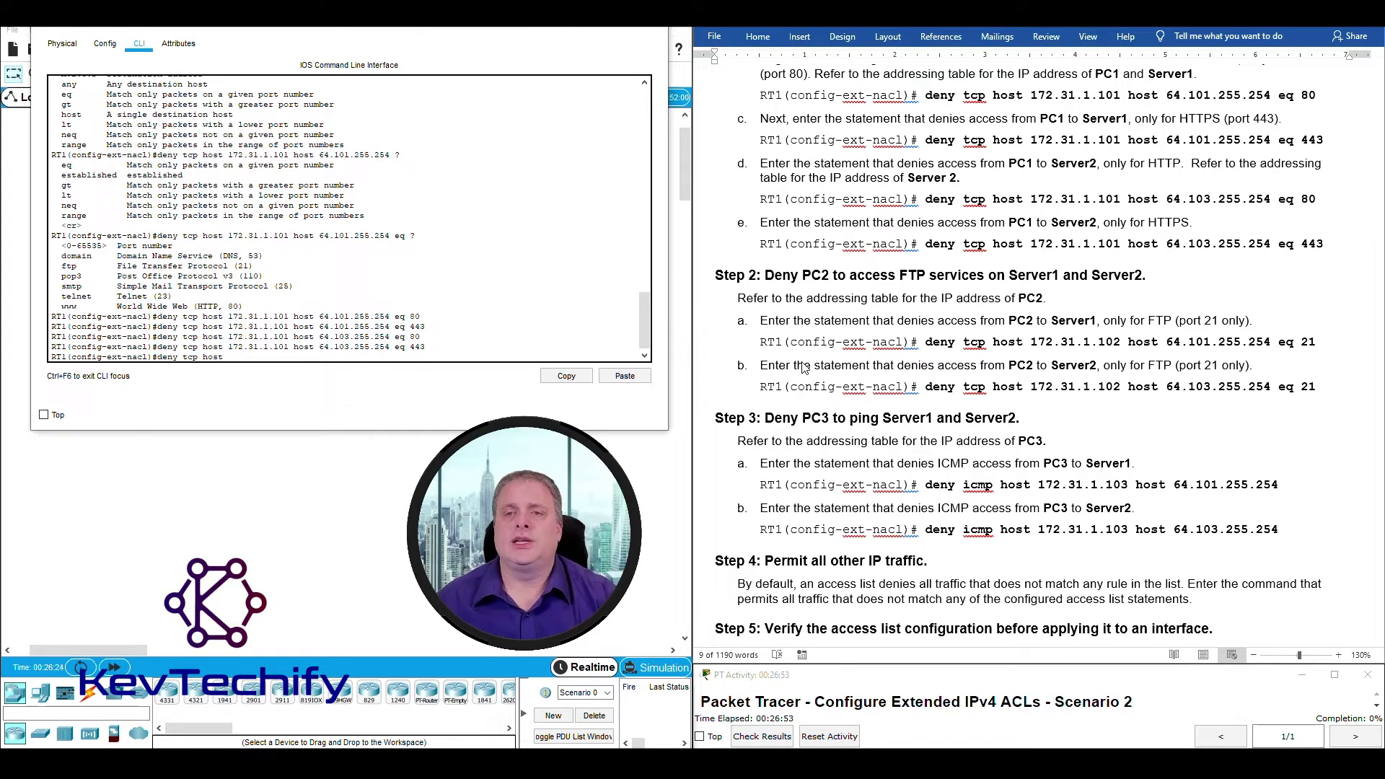
scroll(806, 368, "up", 15)
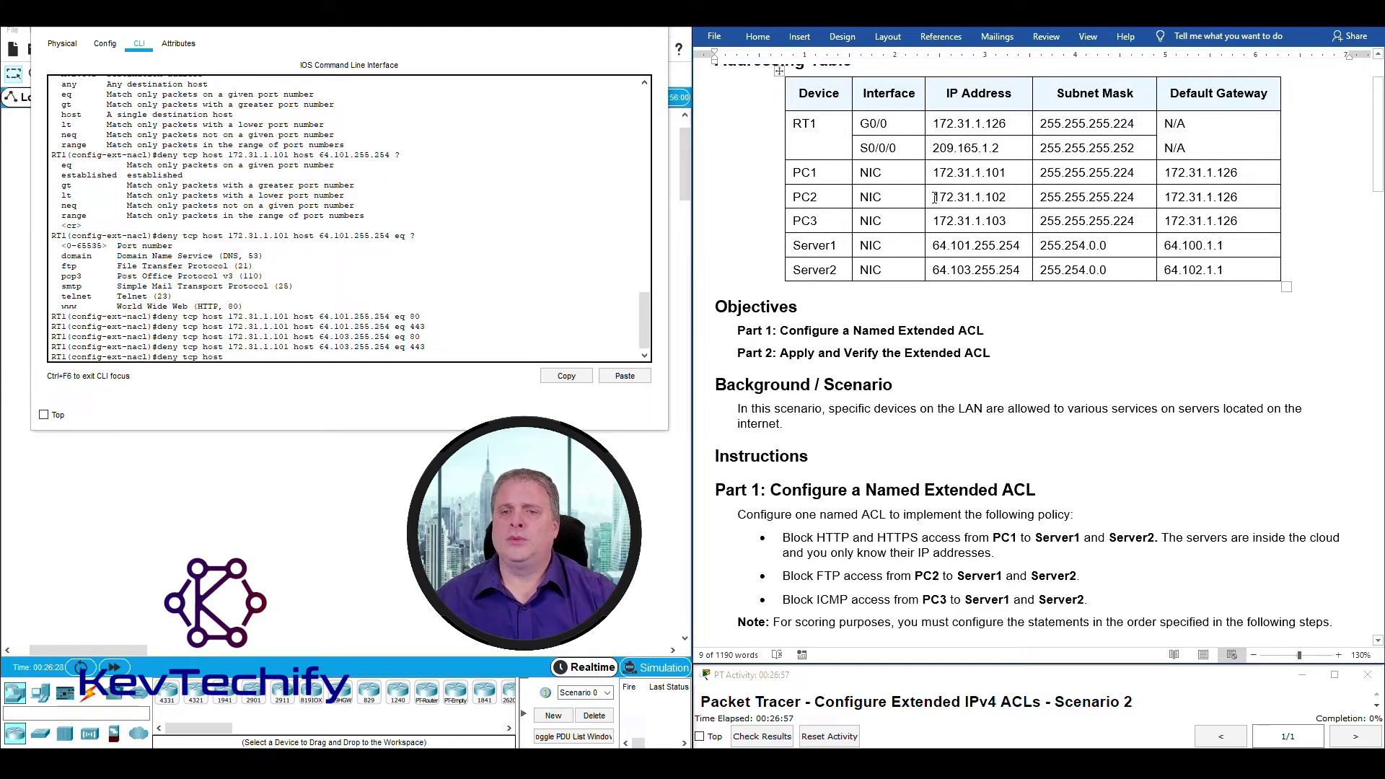
left_click_drag(935, 197, 1003, 196)
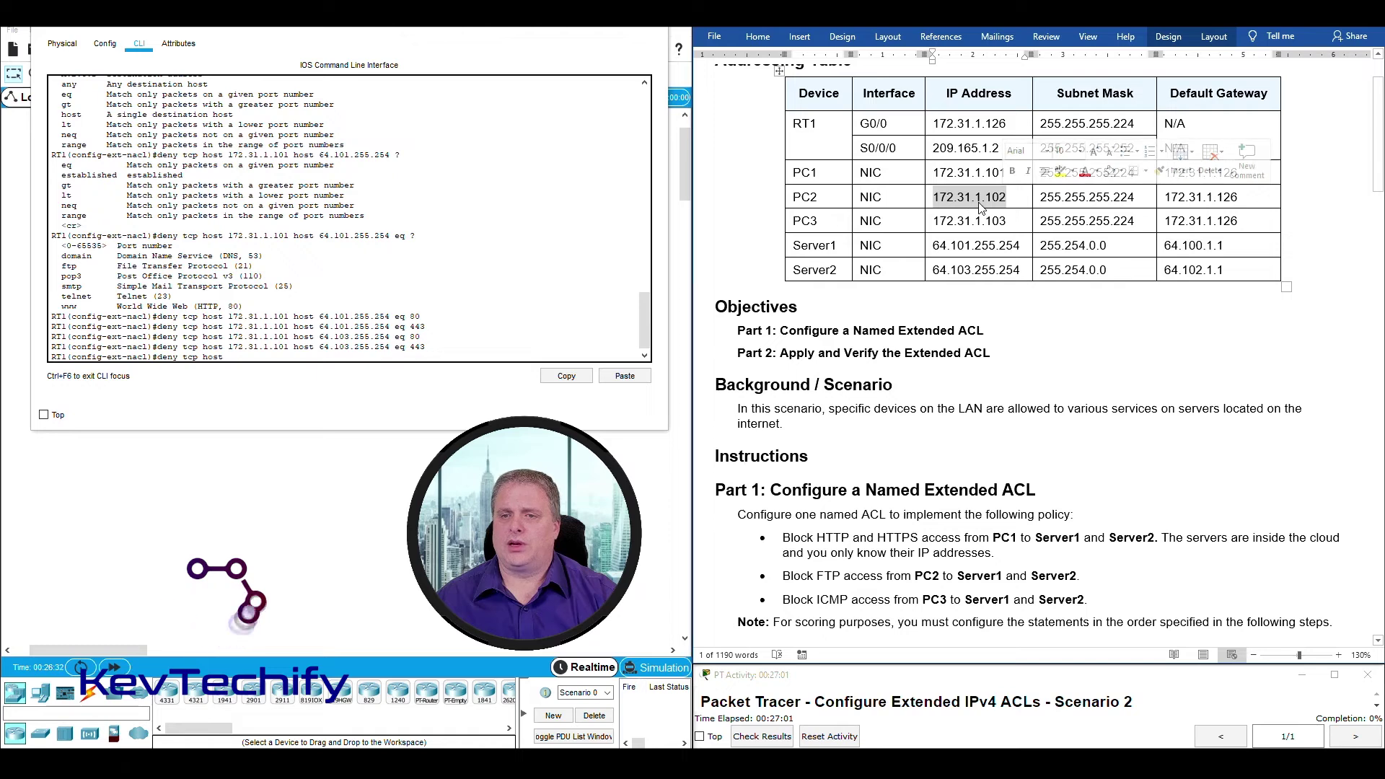
left_click(272, 358)
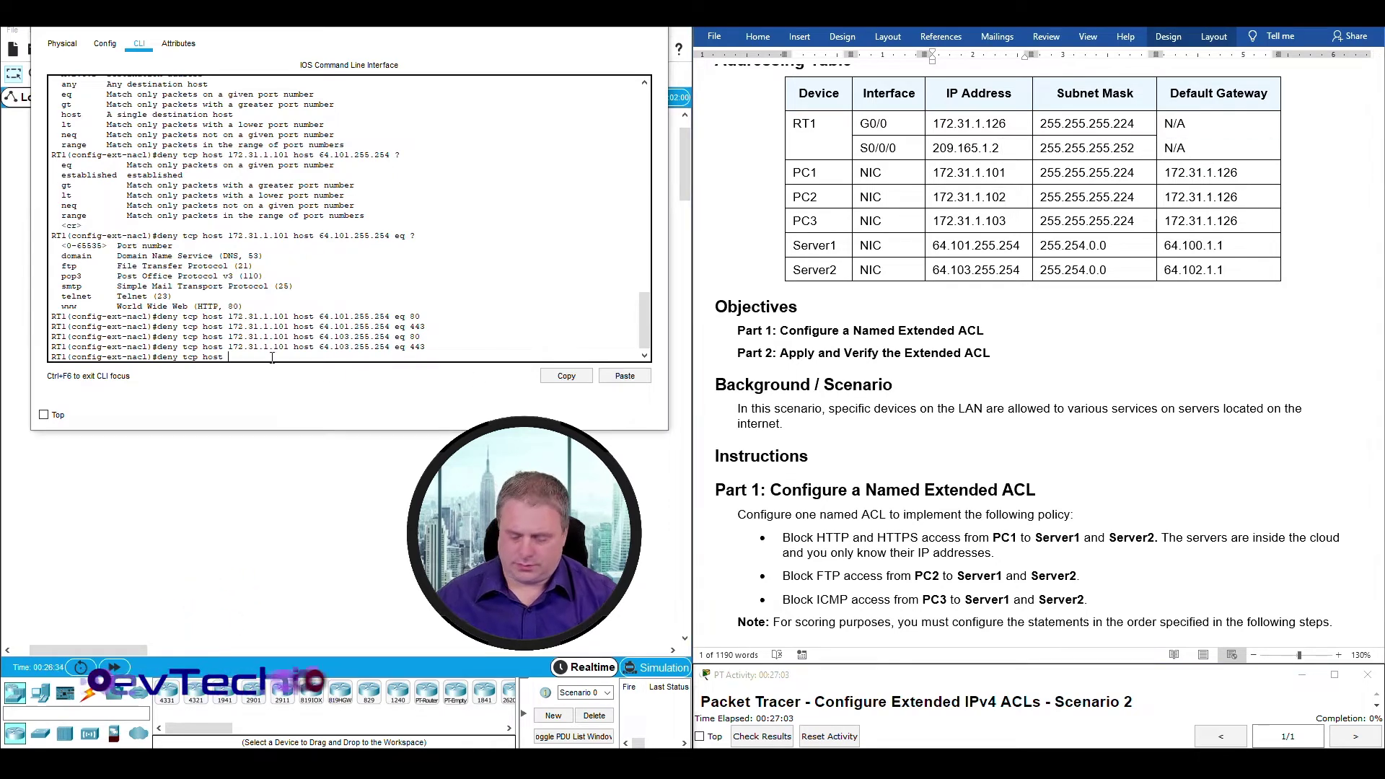
type("172.")
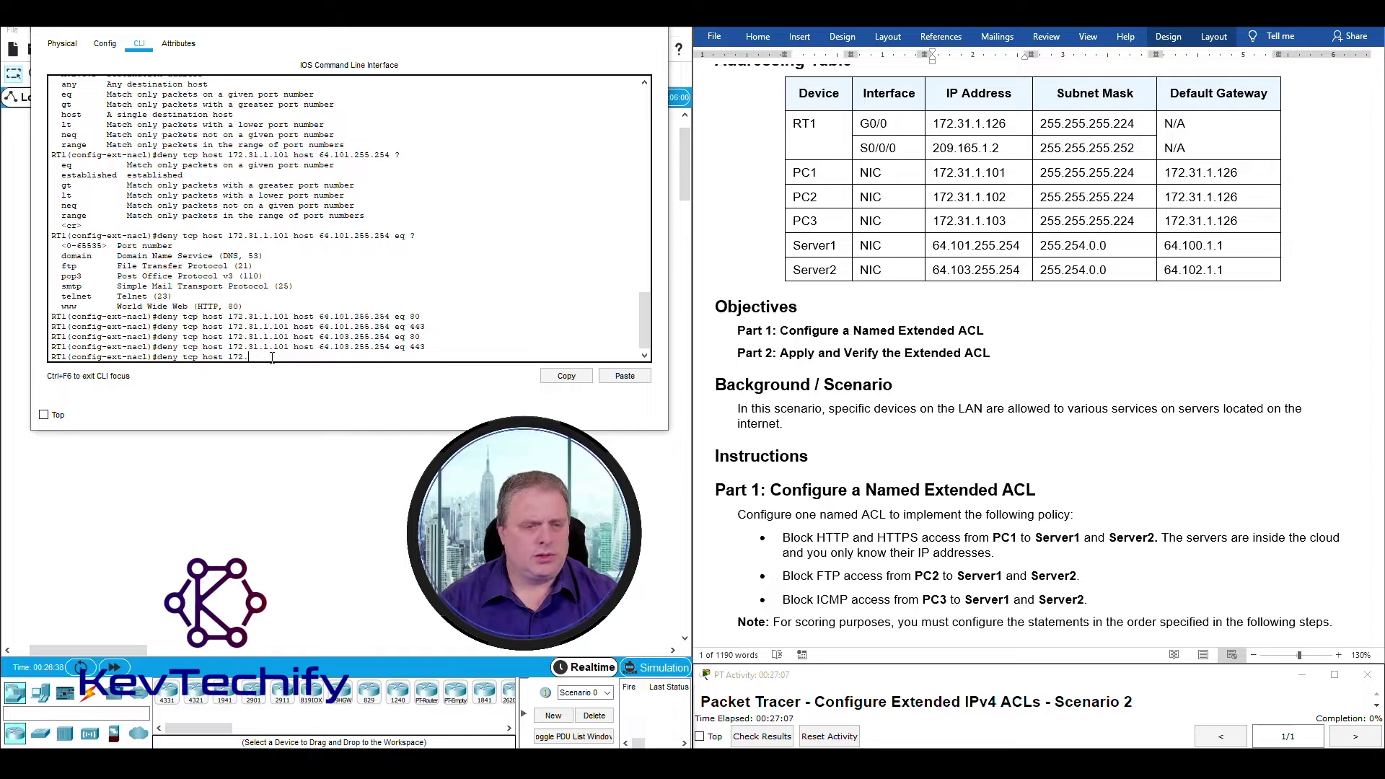
type("131.")
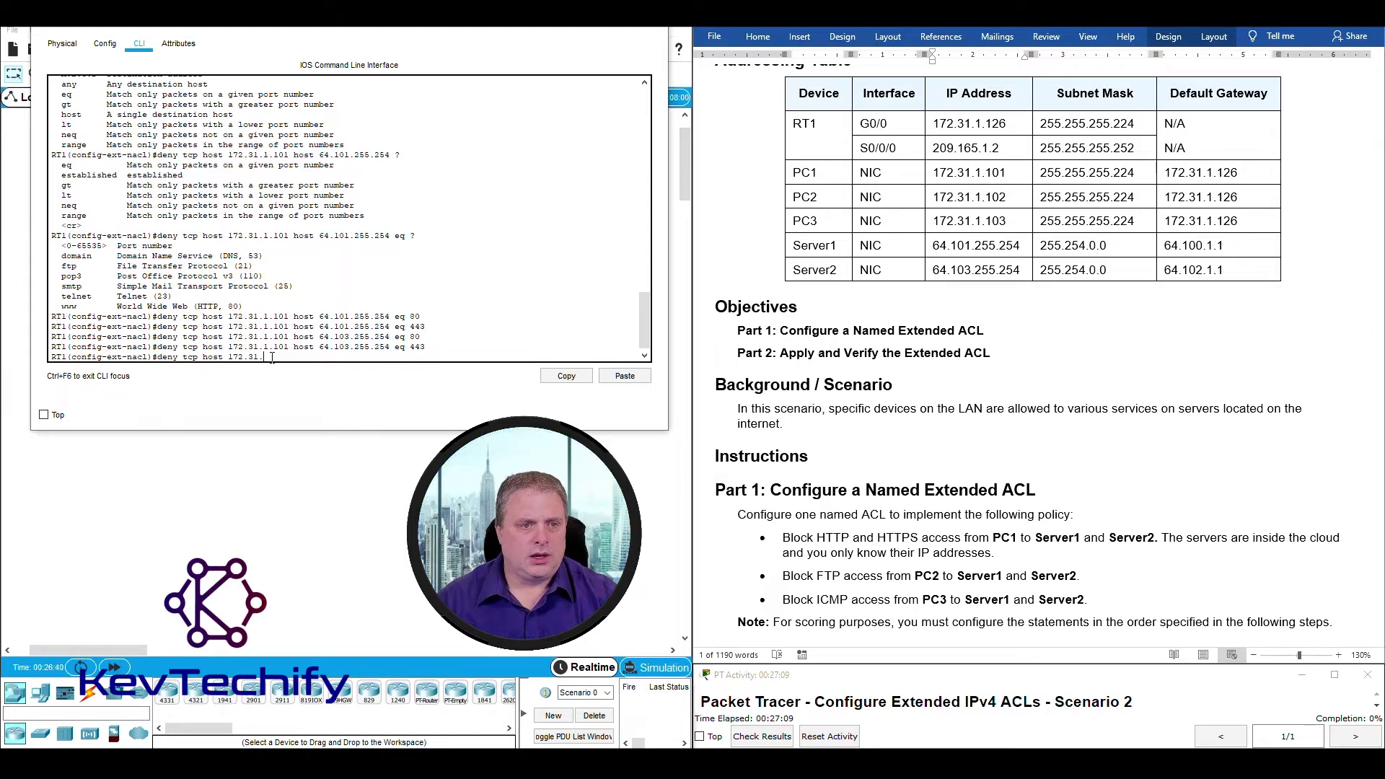
type("1.102")
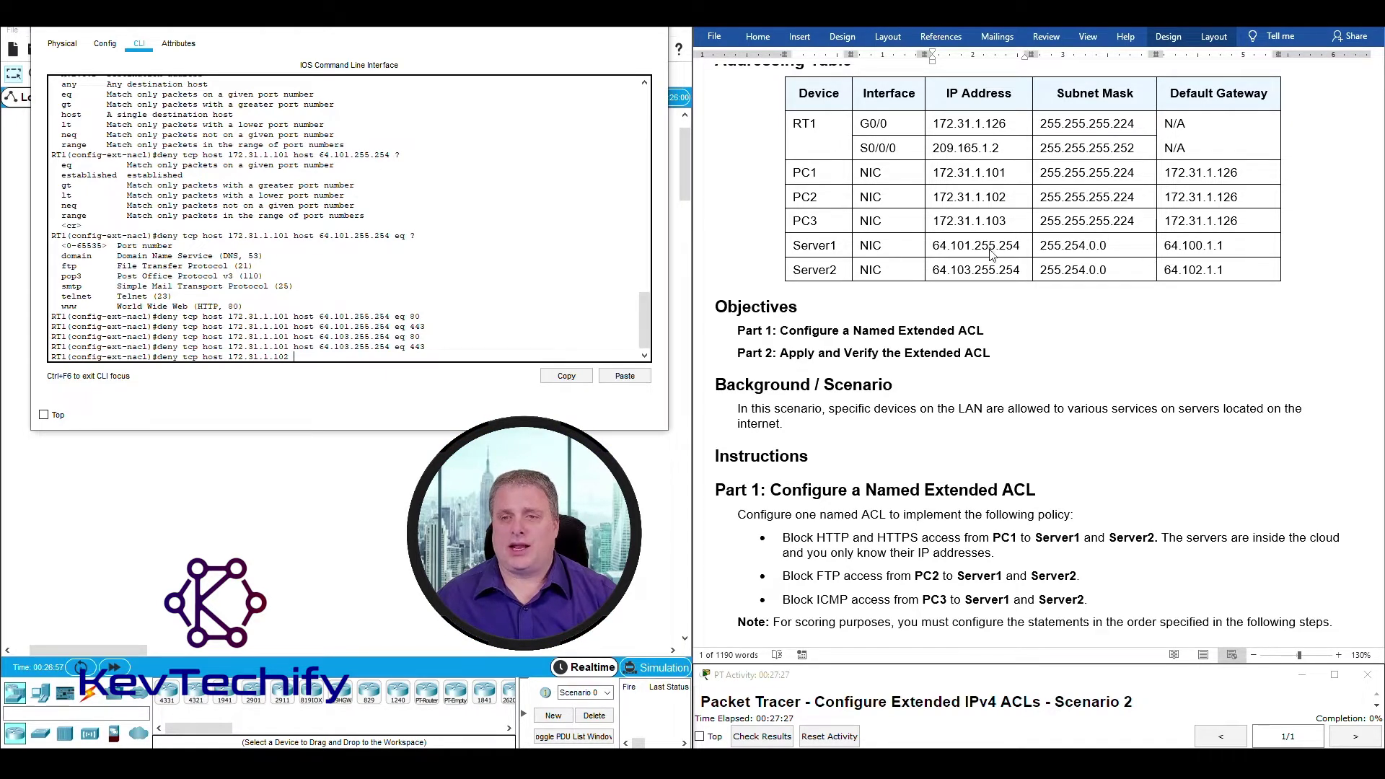
Add Server1 64.101.255.254 as destination with port 21 and submit, triggering an invalid-input error.
double_click(969, 197)
left_click_drag(935, 245, 1016, 245)
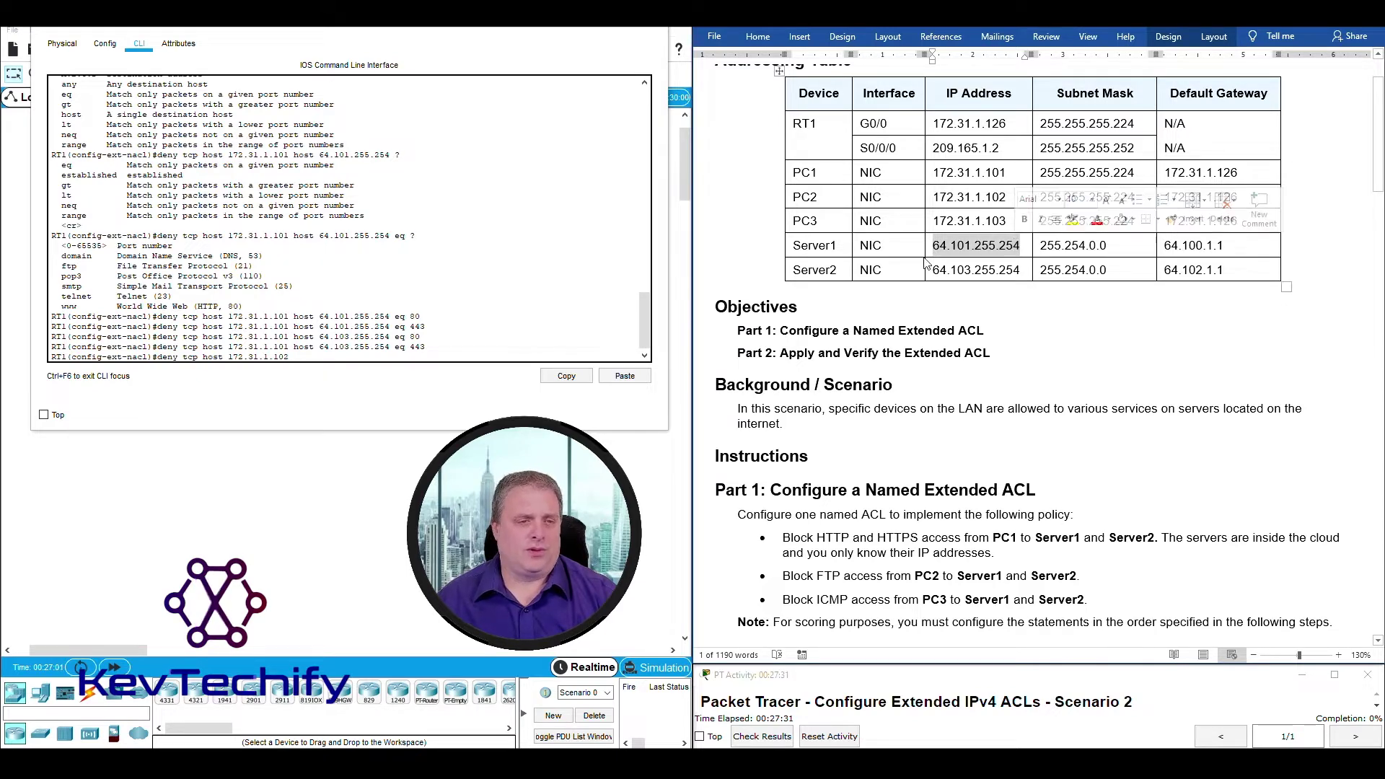
left_click(308, 357)
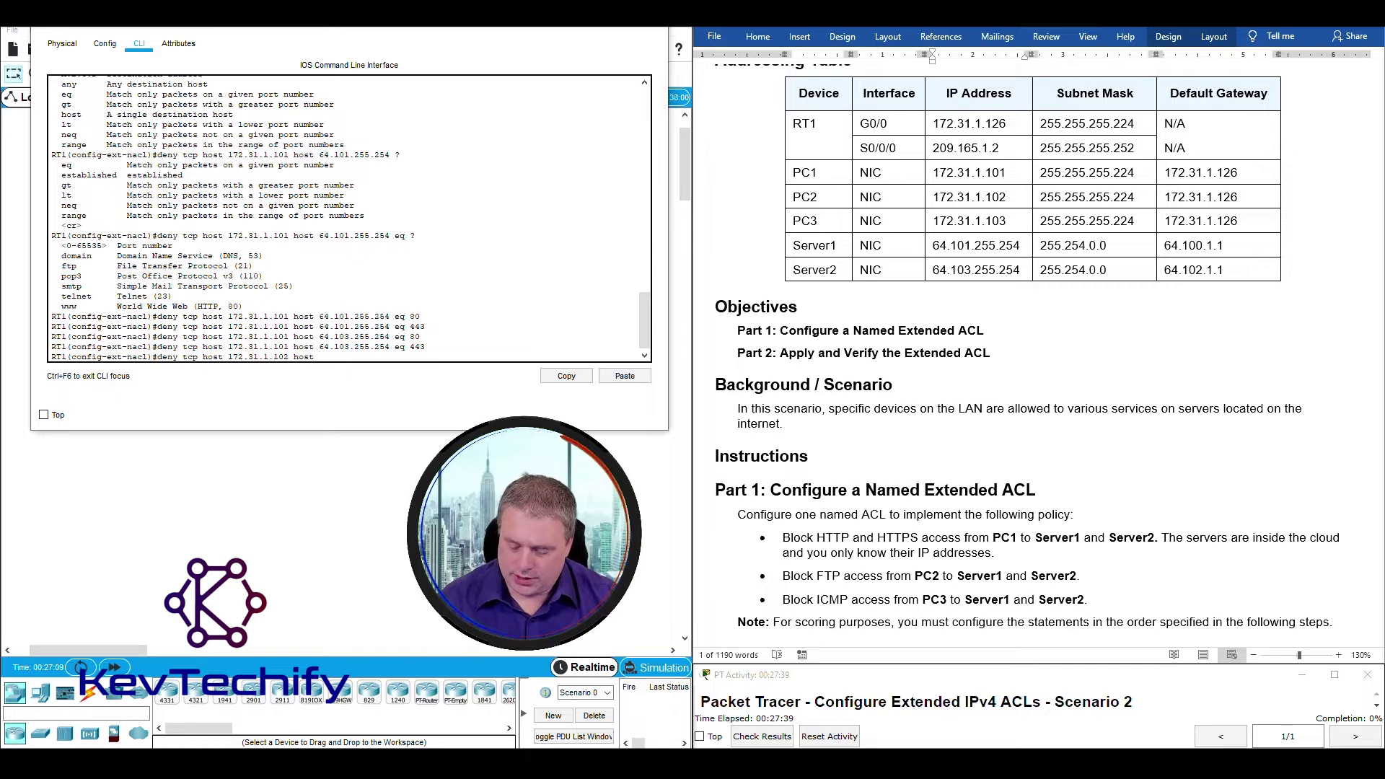
type(".101")
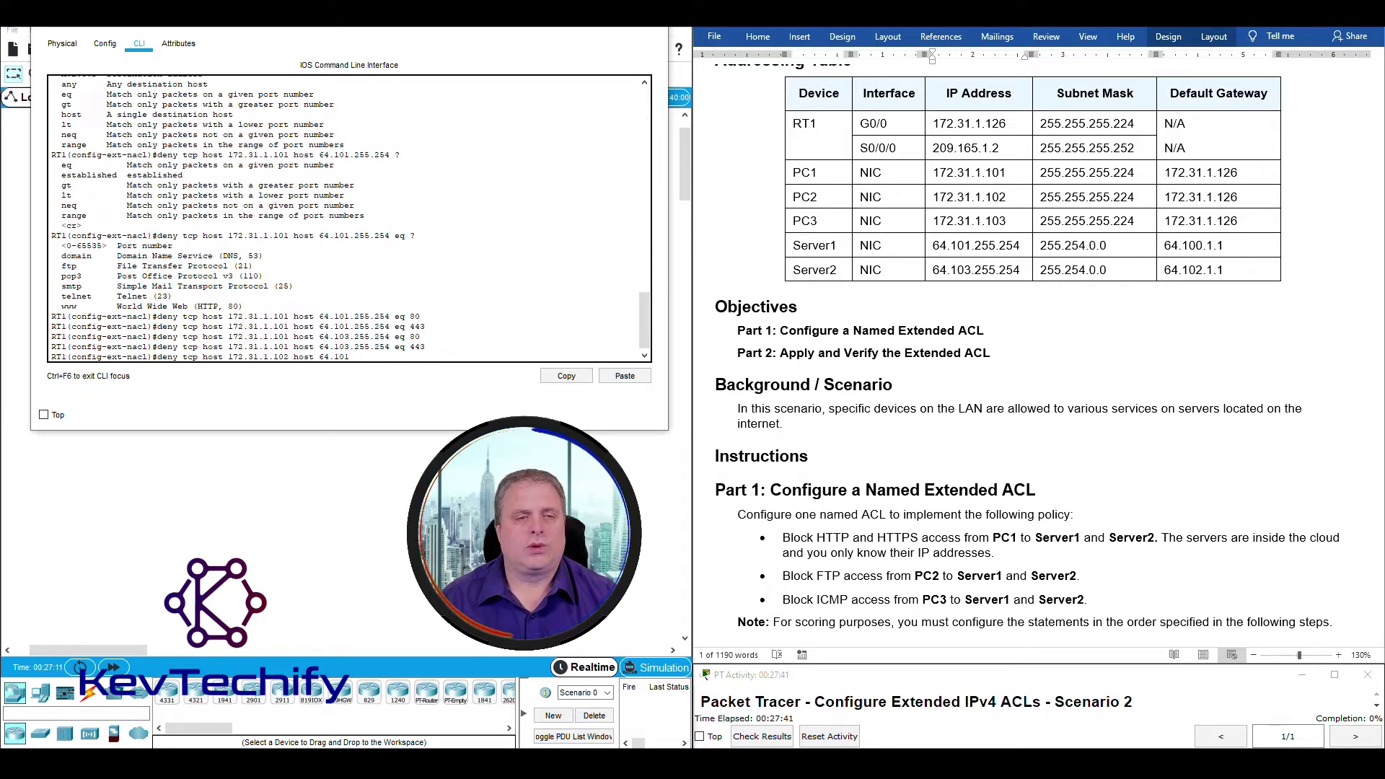
type(".255")
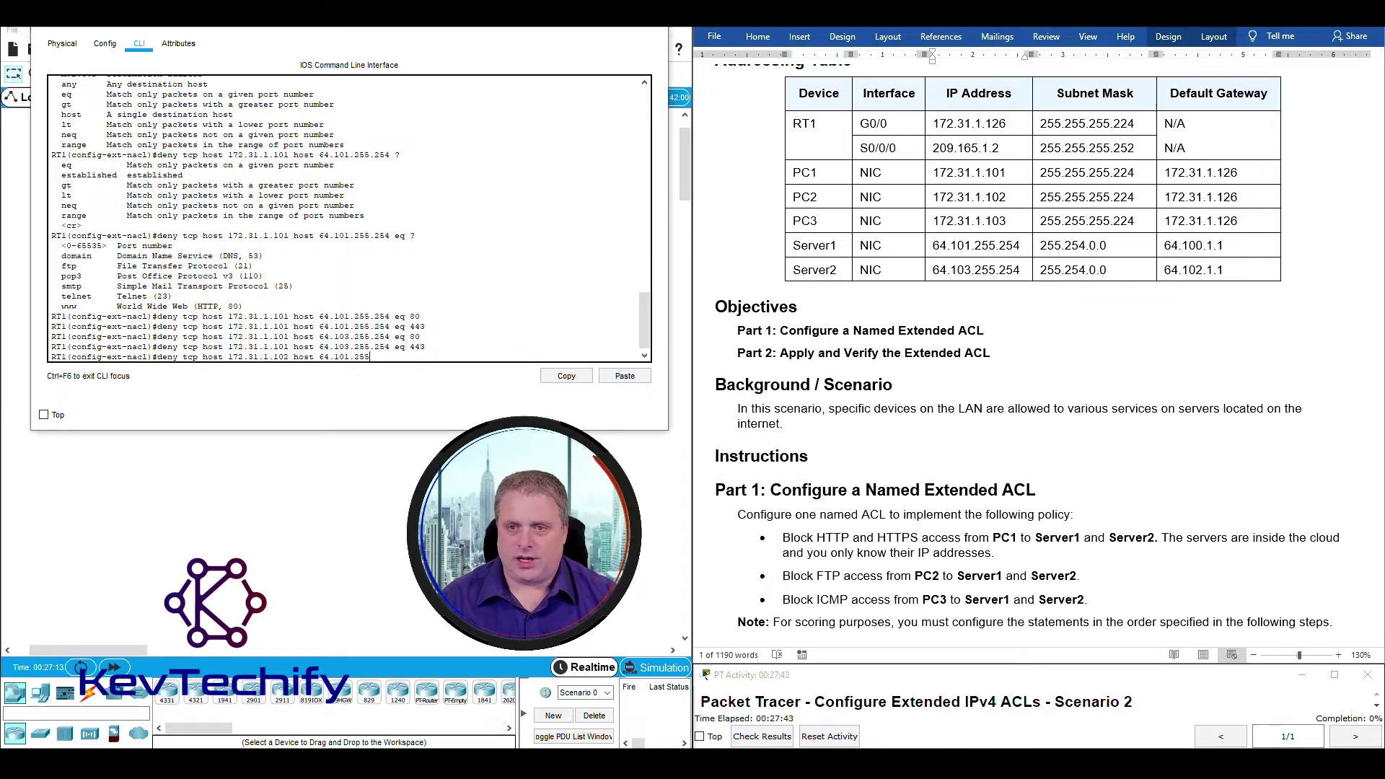
type(".25")
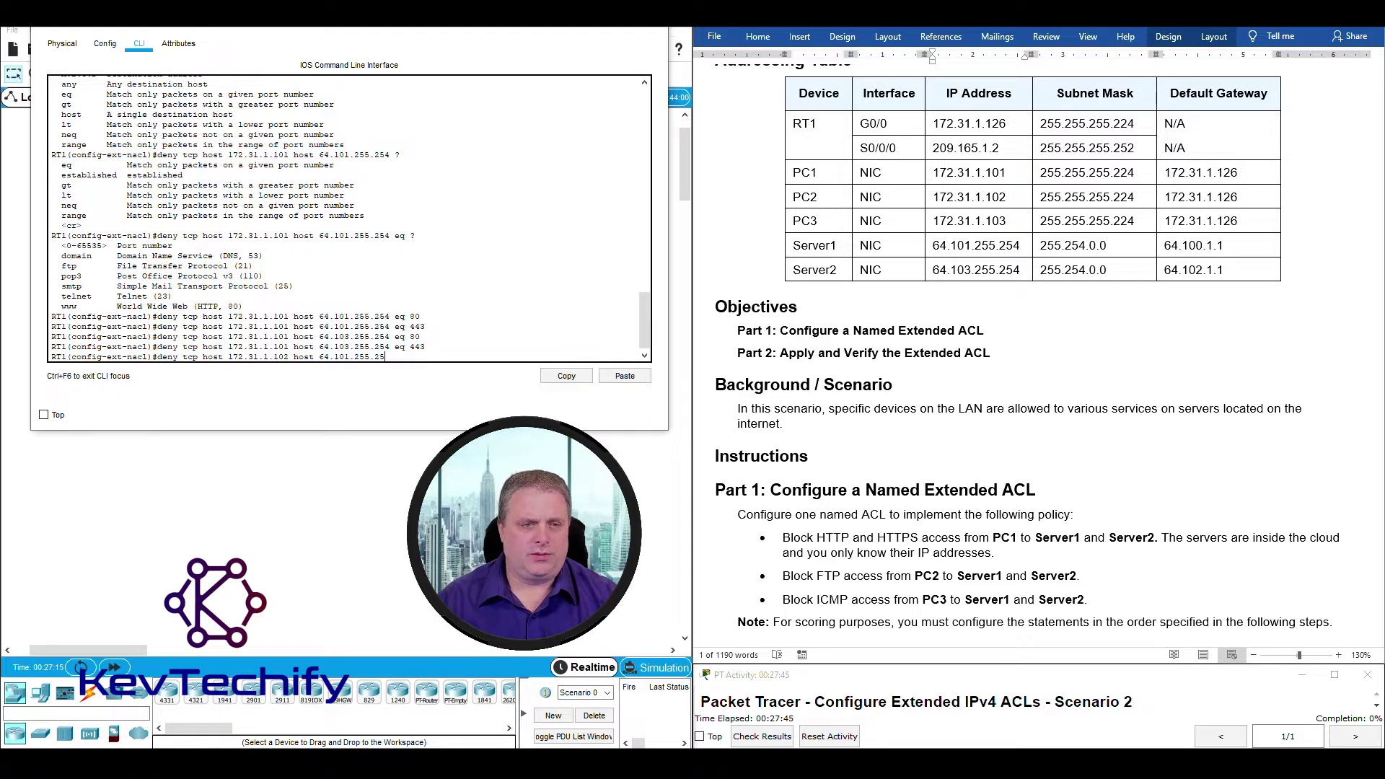
type("4 21")
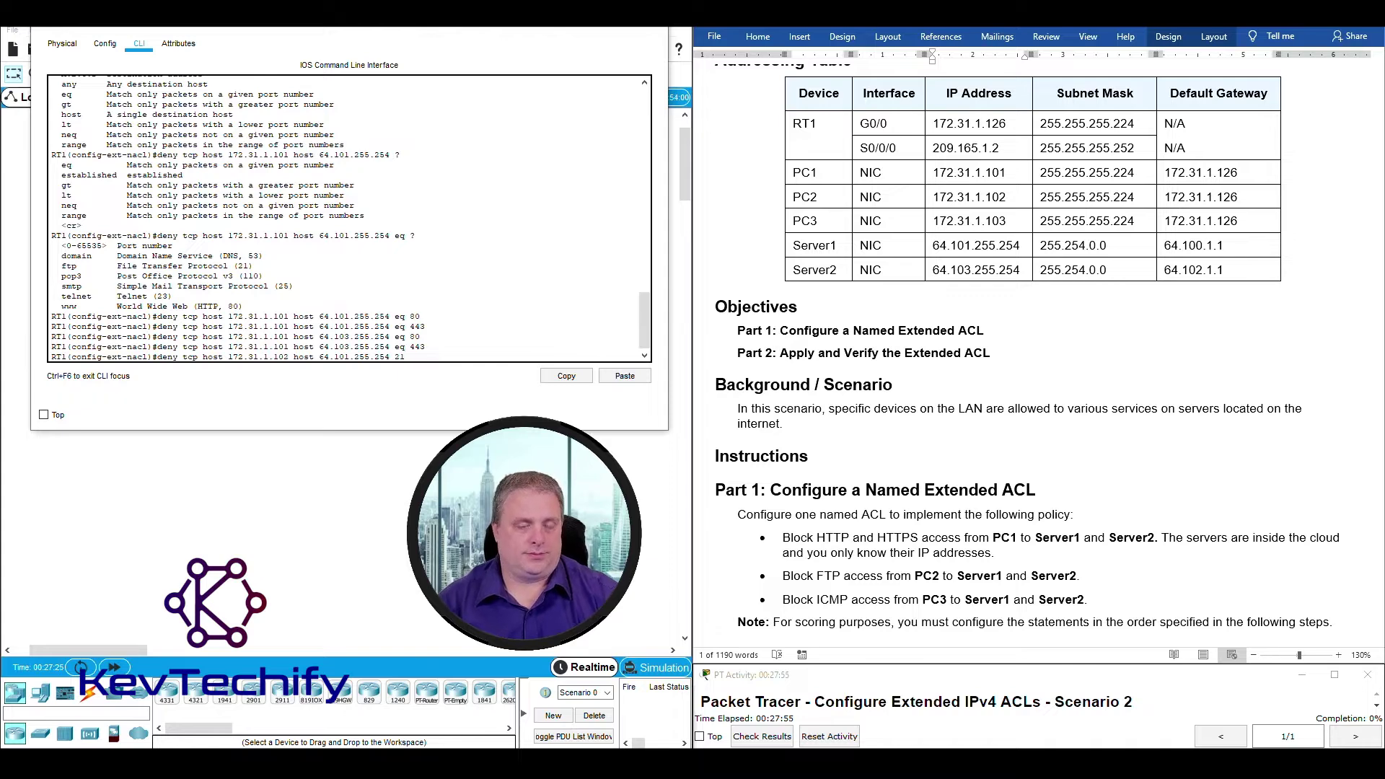
key("Return")
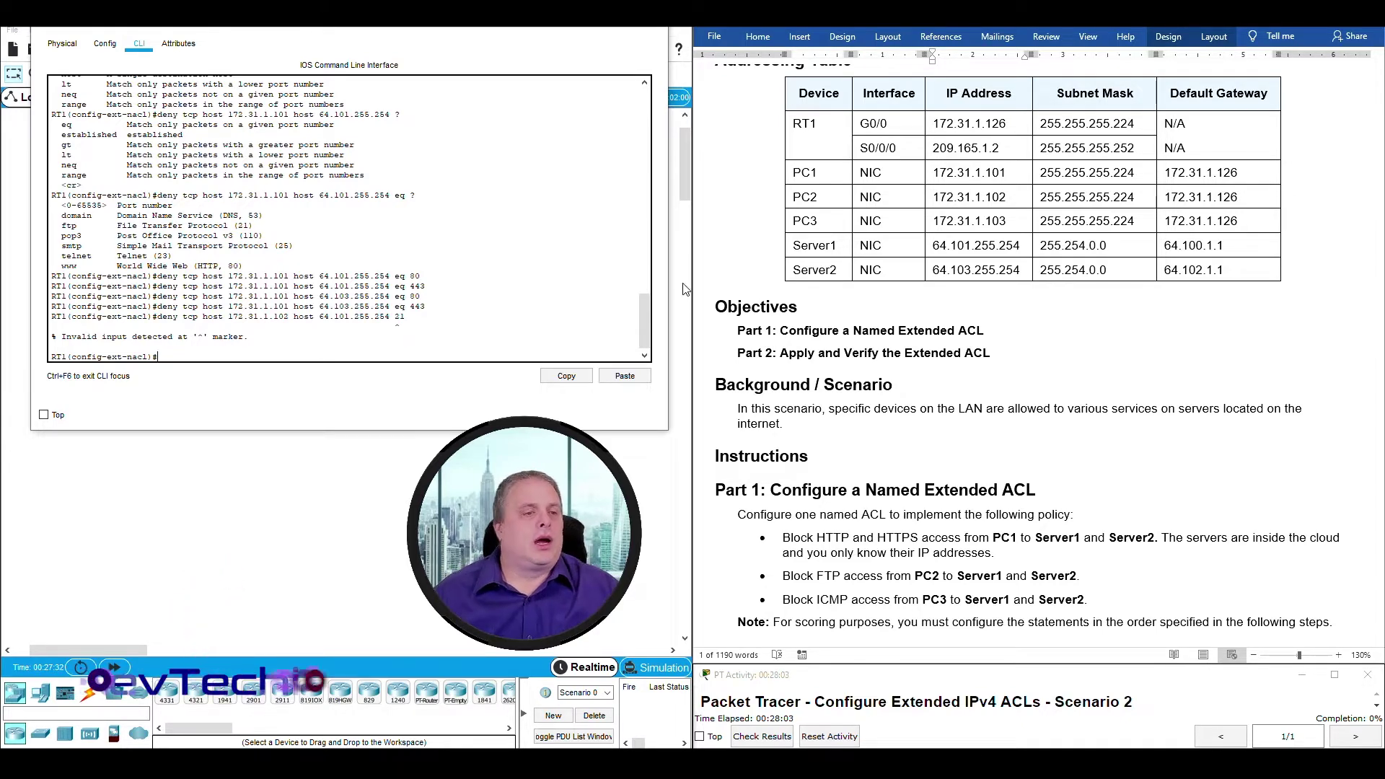
Inspect the invalid-input error, then resubmit the recalled statement corrected to eq 21.
left_click_drag(67, 344, 246, 336)
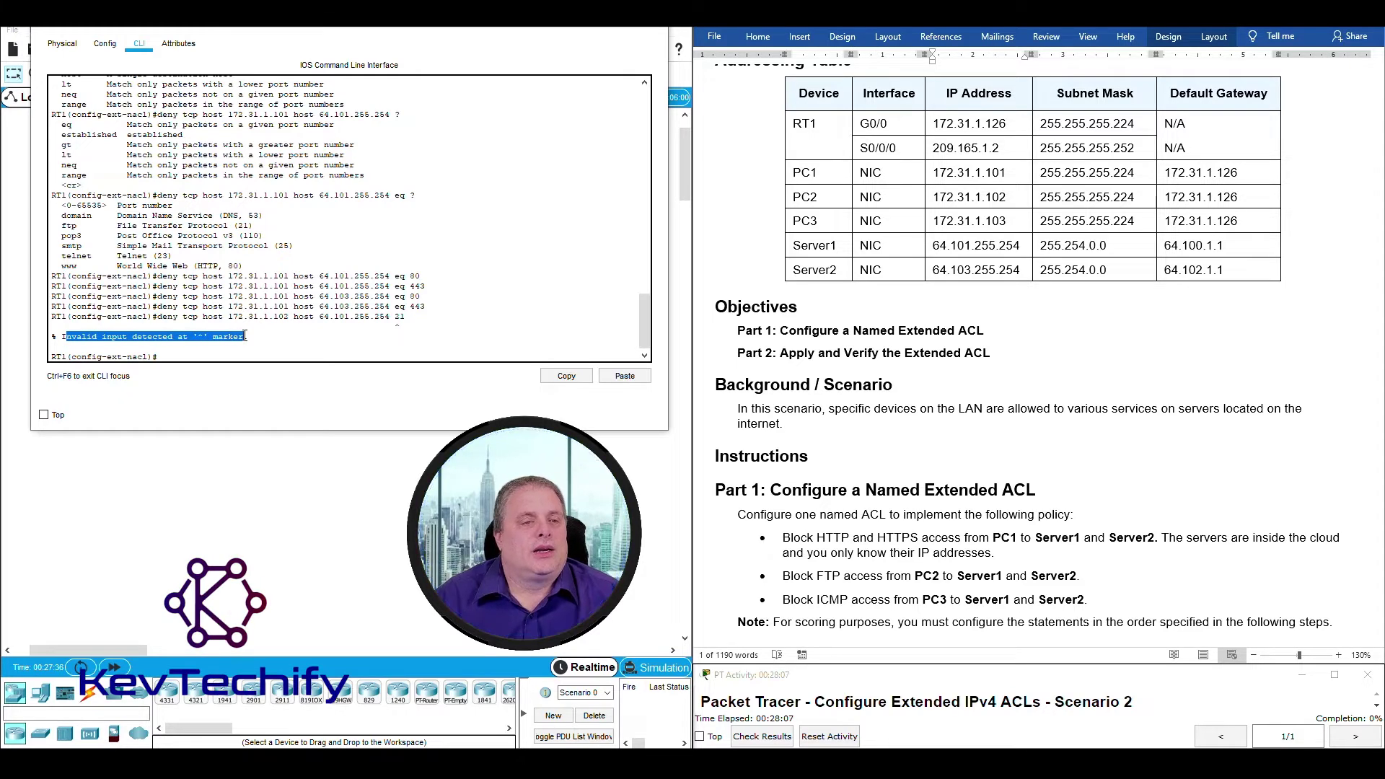
left_click(245, 336)
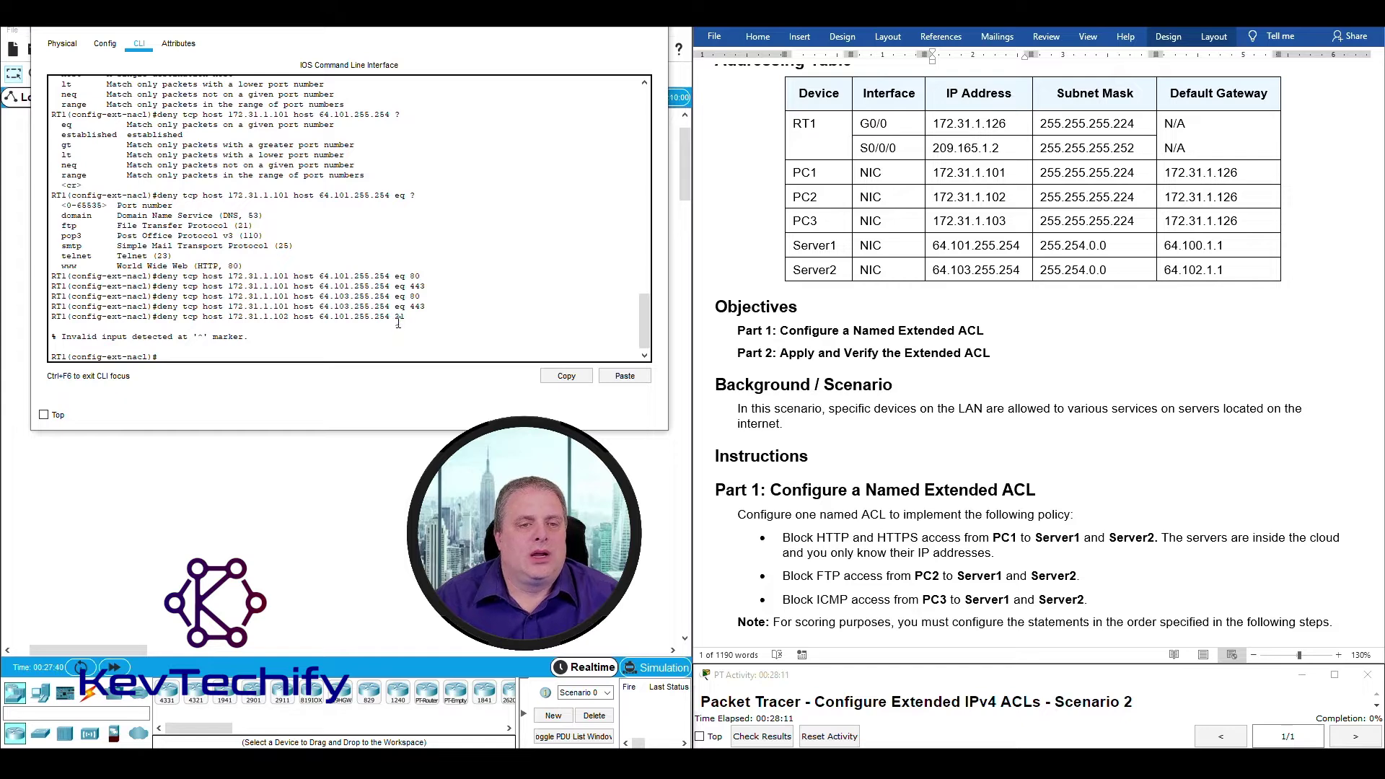
left_click_drag(397, 323, 400, 324)
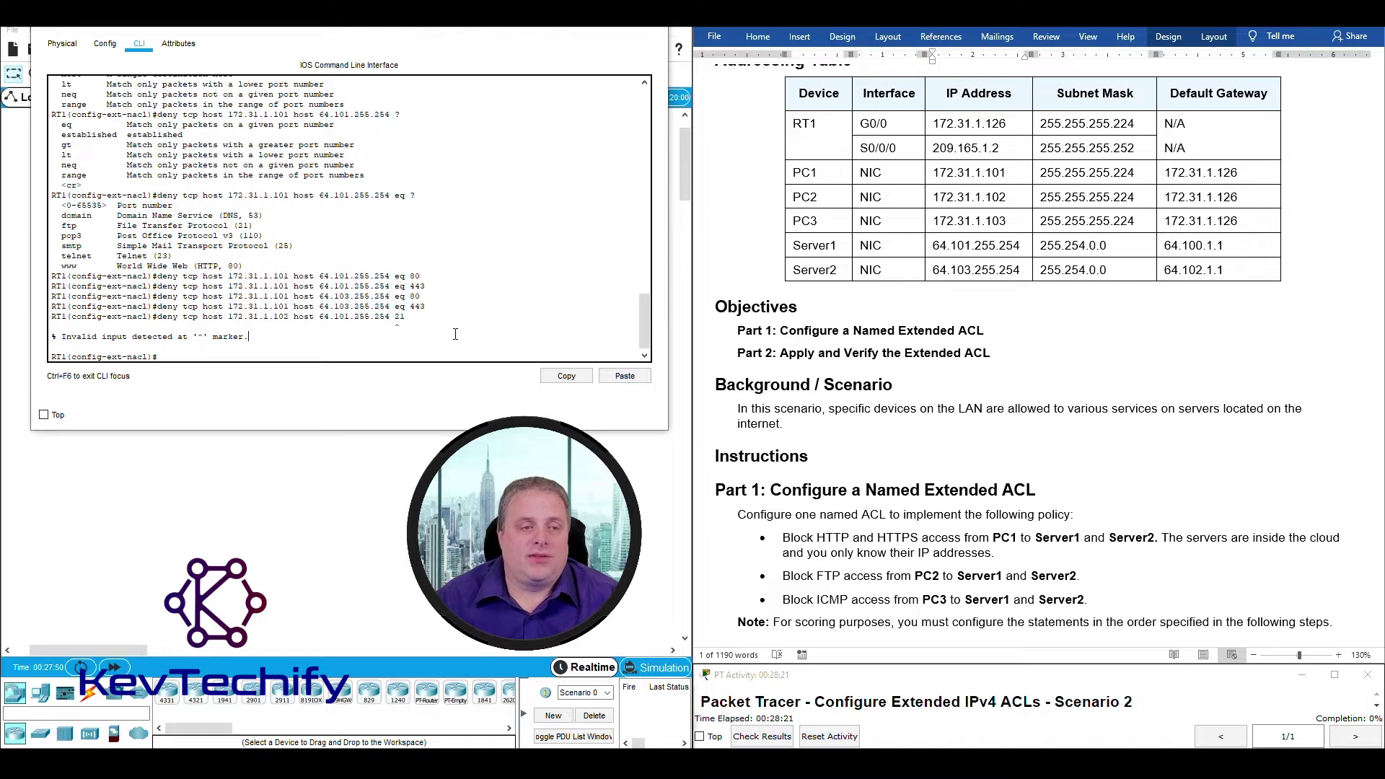
key("Up")
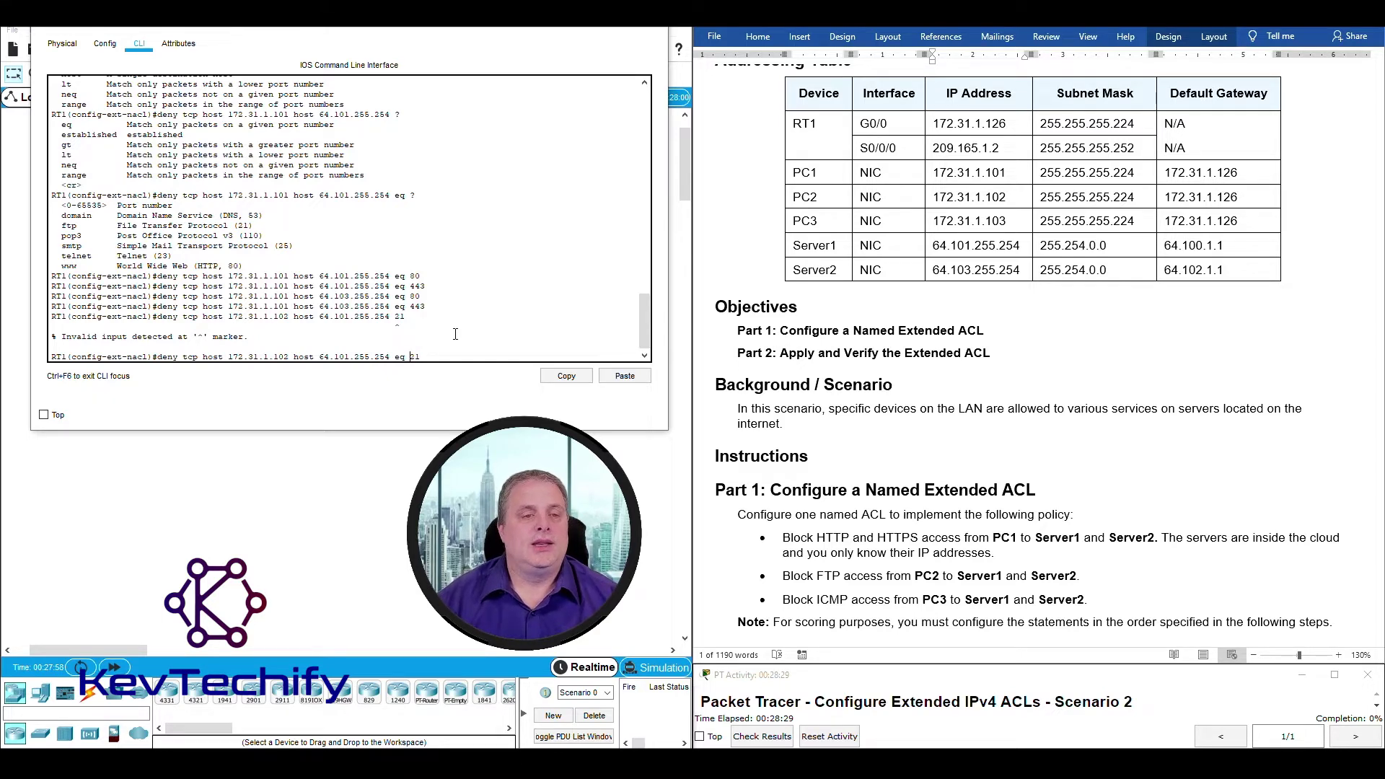
key("Return")
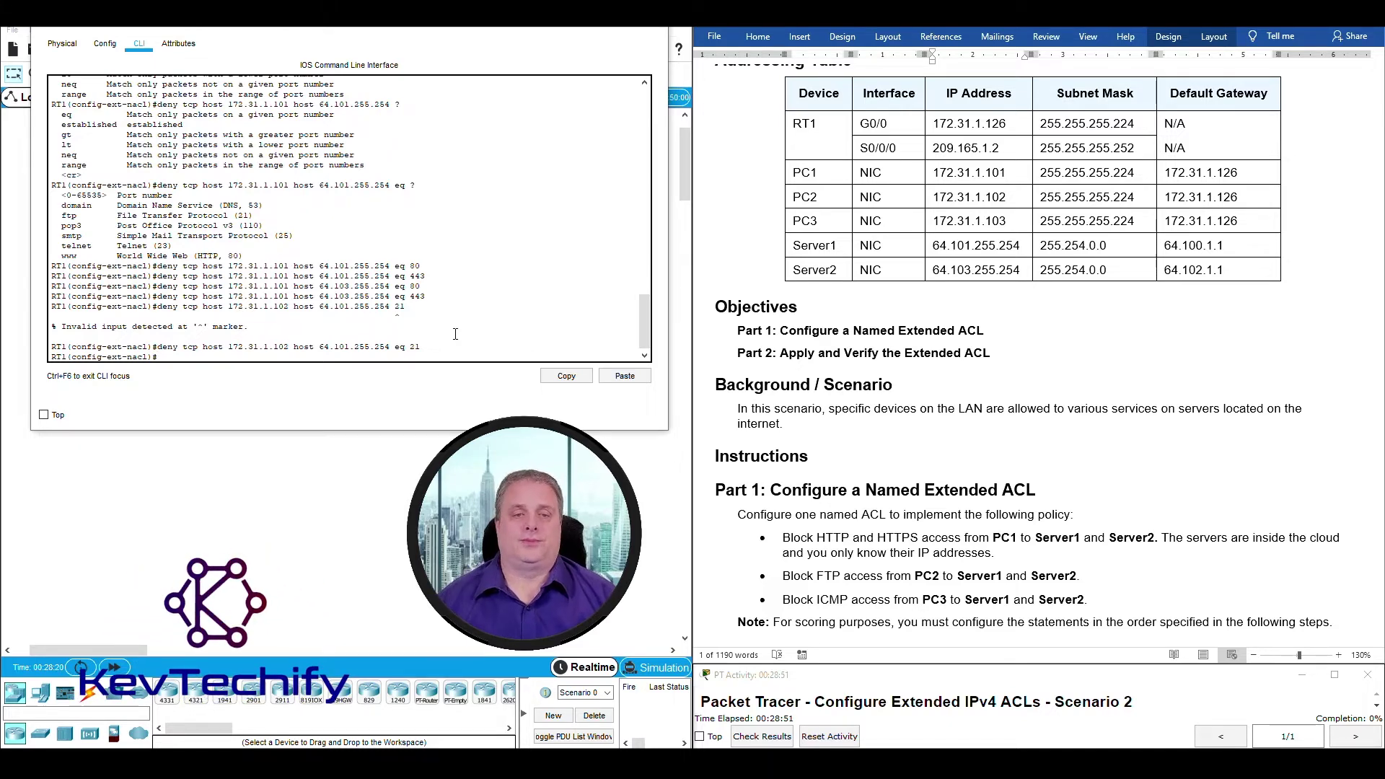
Review handout steps 2a and 2b and Server1's address 64.101.255.254.
scroll(910, 373, "down", 5)
scroll(927, 367, "down", 5)
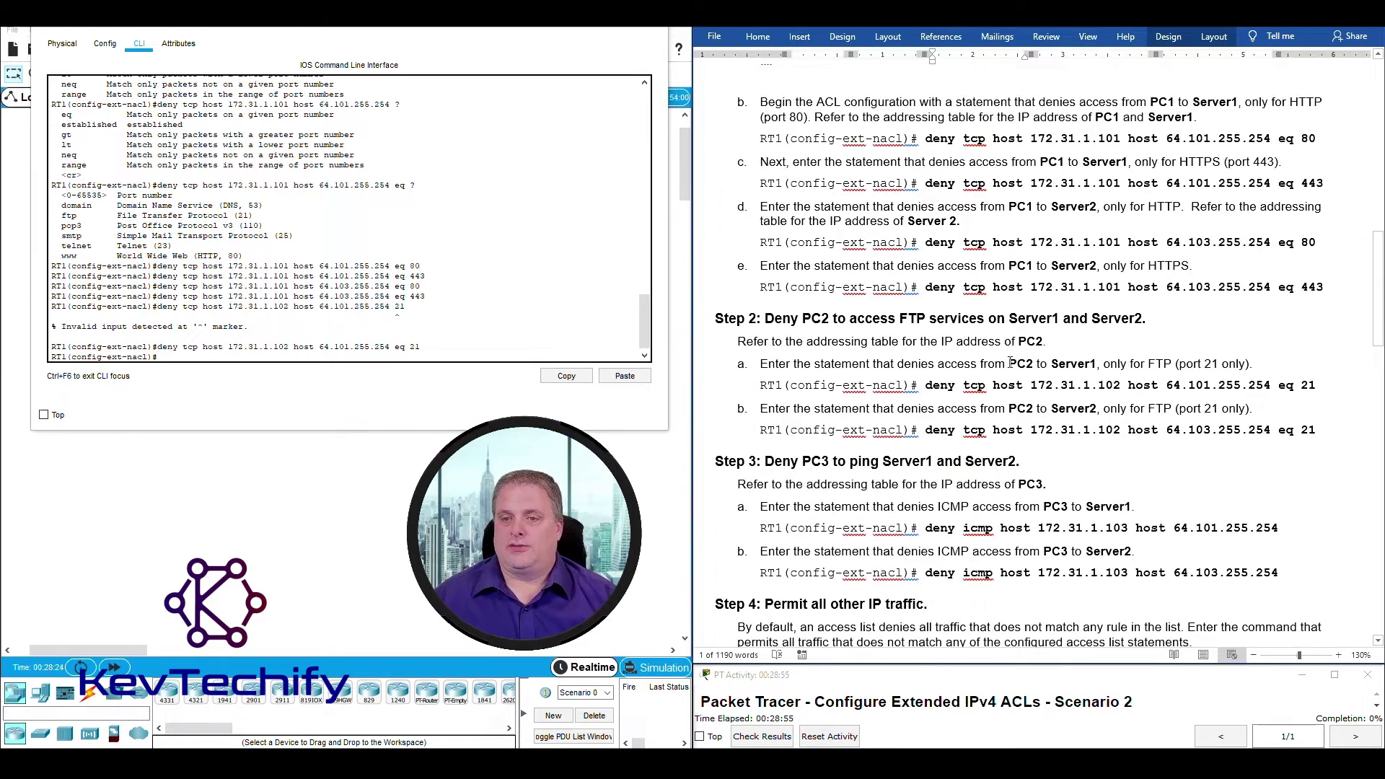
left_click_drag(1012, 364, 1174, 364)
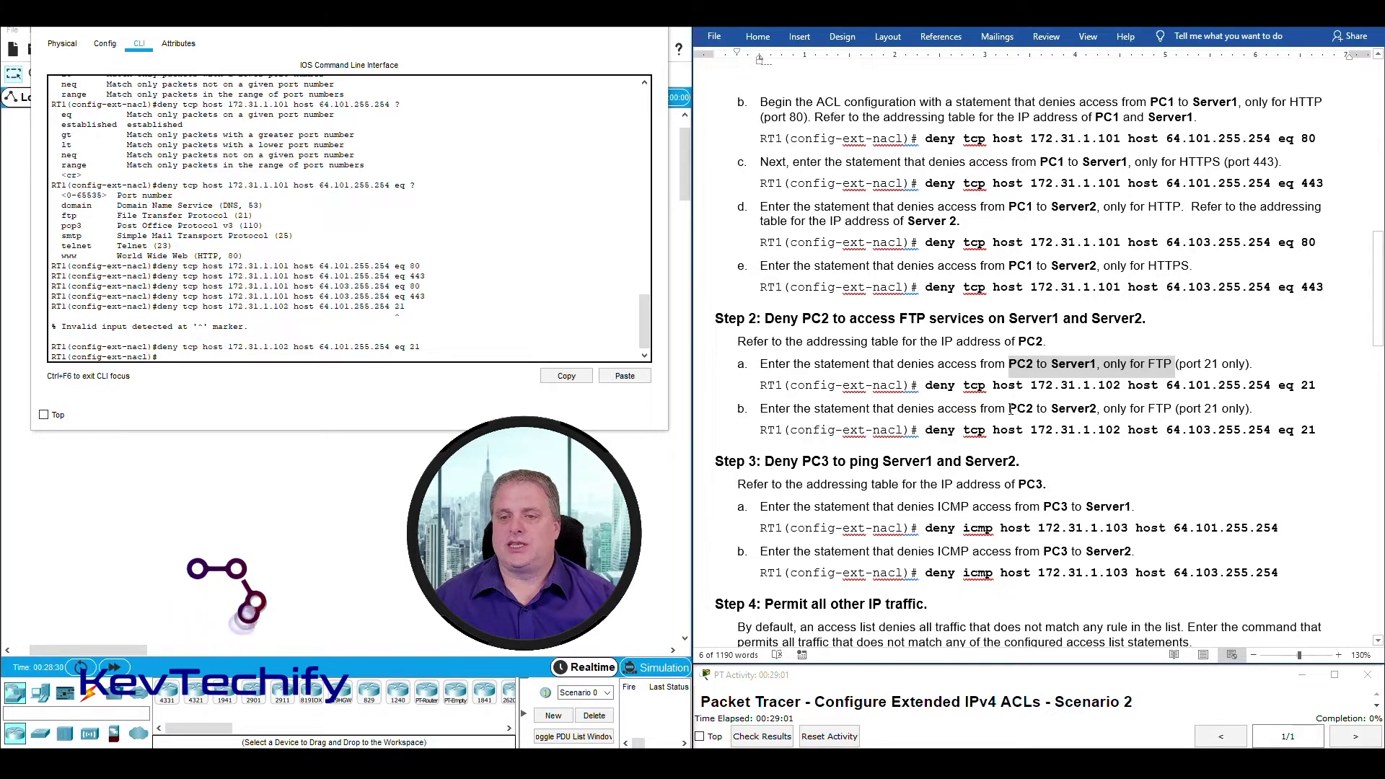
left_click_drag(1008, 408, 1213, 406)
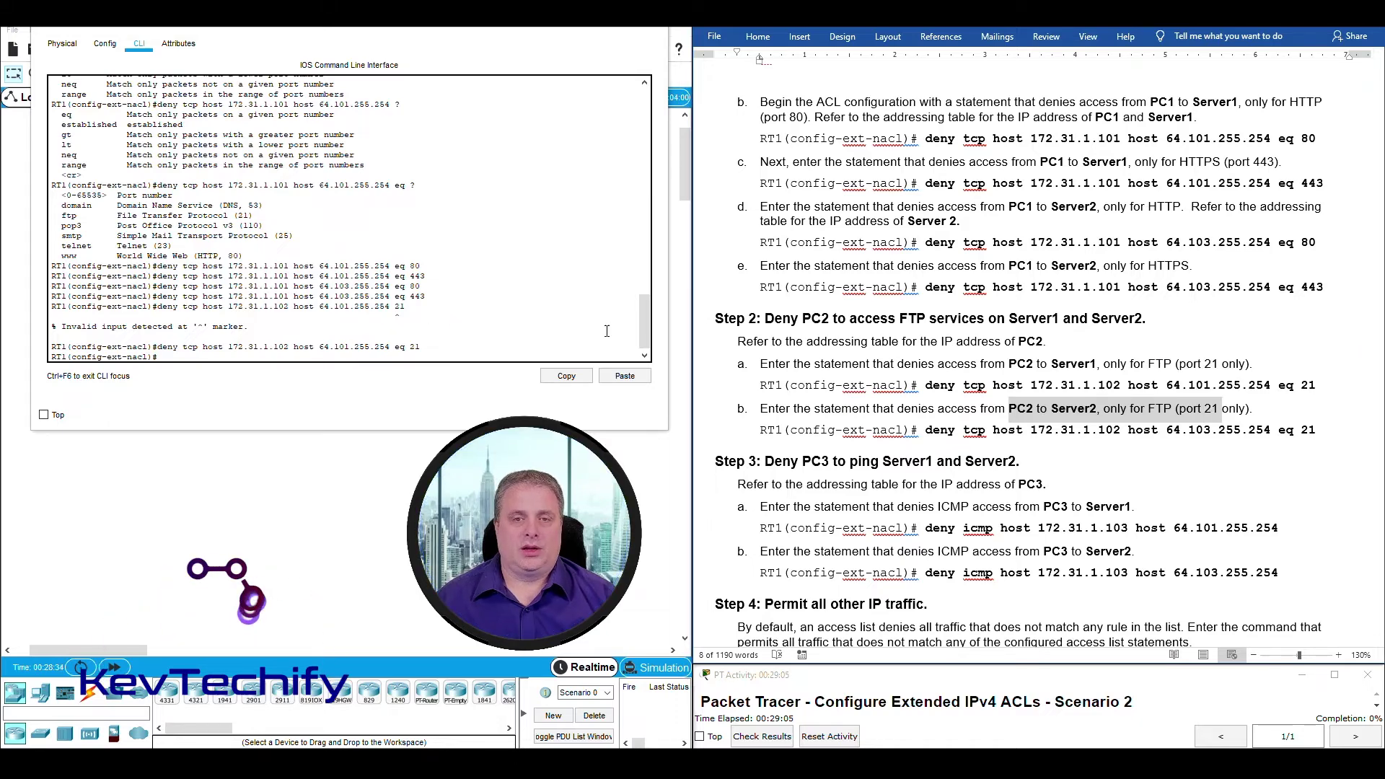
scroll(869, 376, "up", 5)
scroll(869, 376, "up", 5)
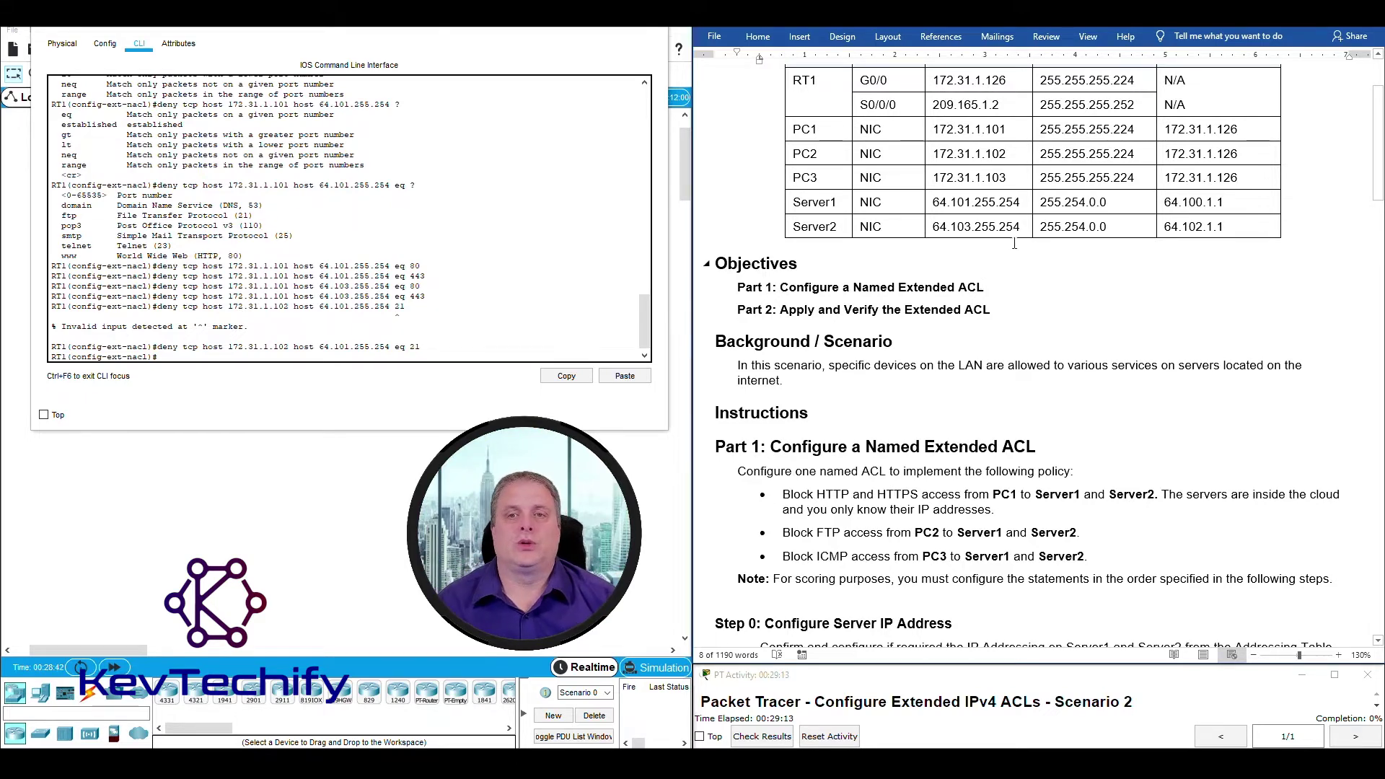
left_click_drag(935, 202, 1025, 230)
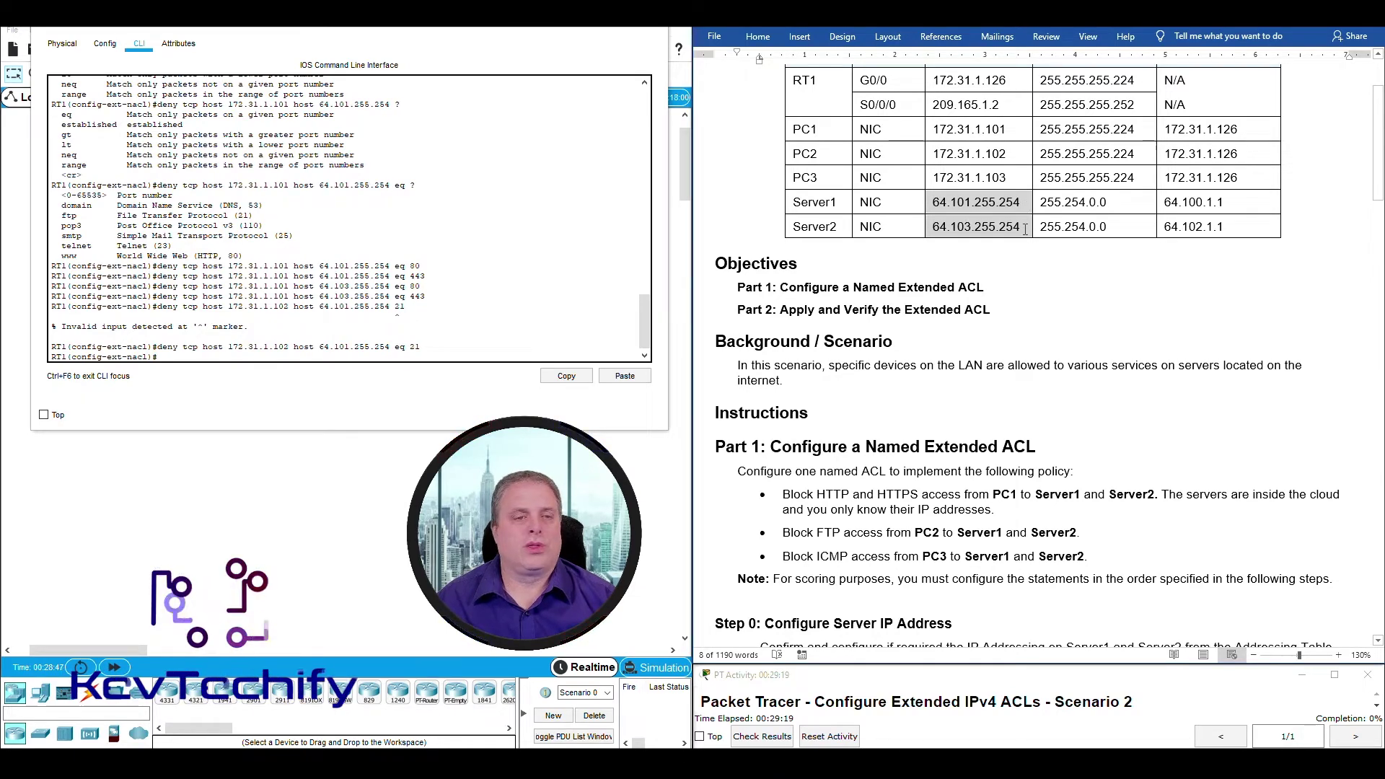
Recall the previous FTP deny statement, then close RT1's window with Alt+F4.
left_click(444, 356)
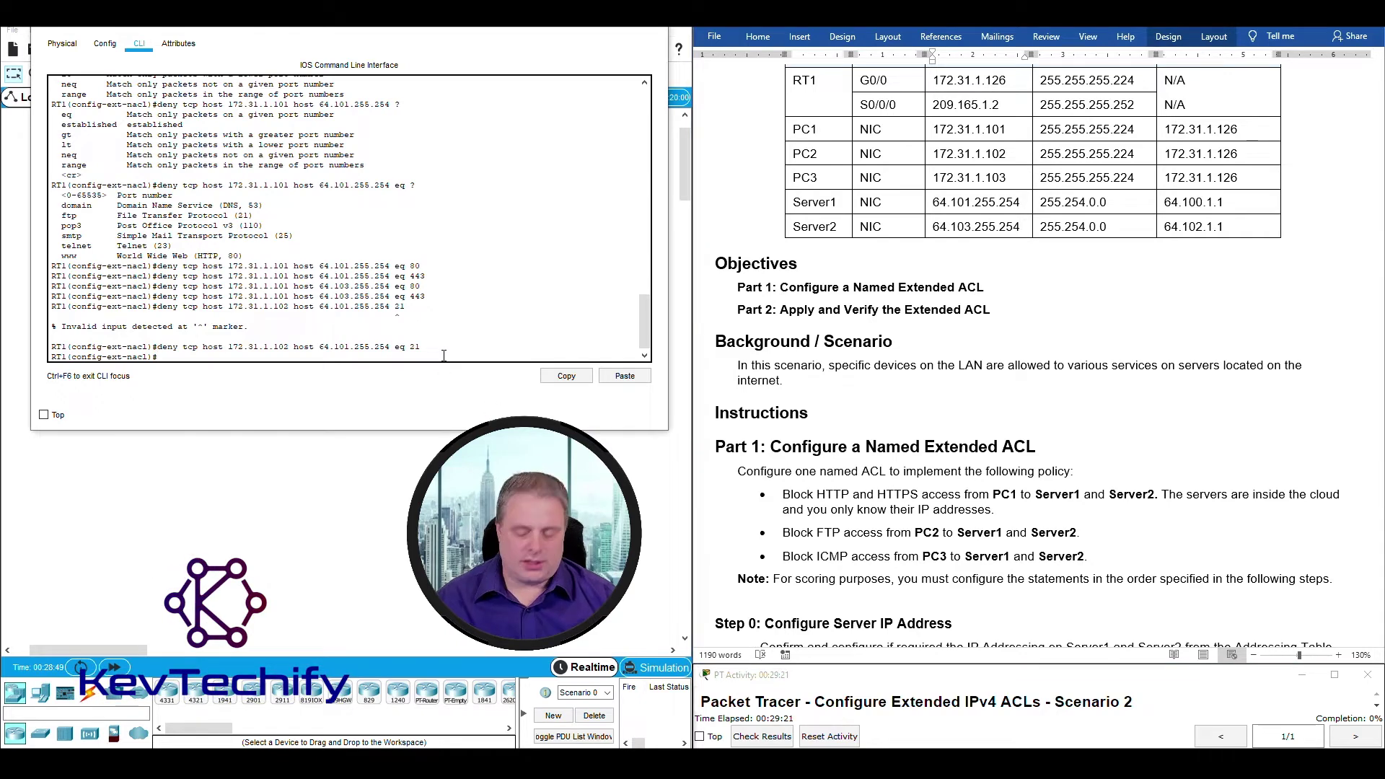
key("Up")
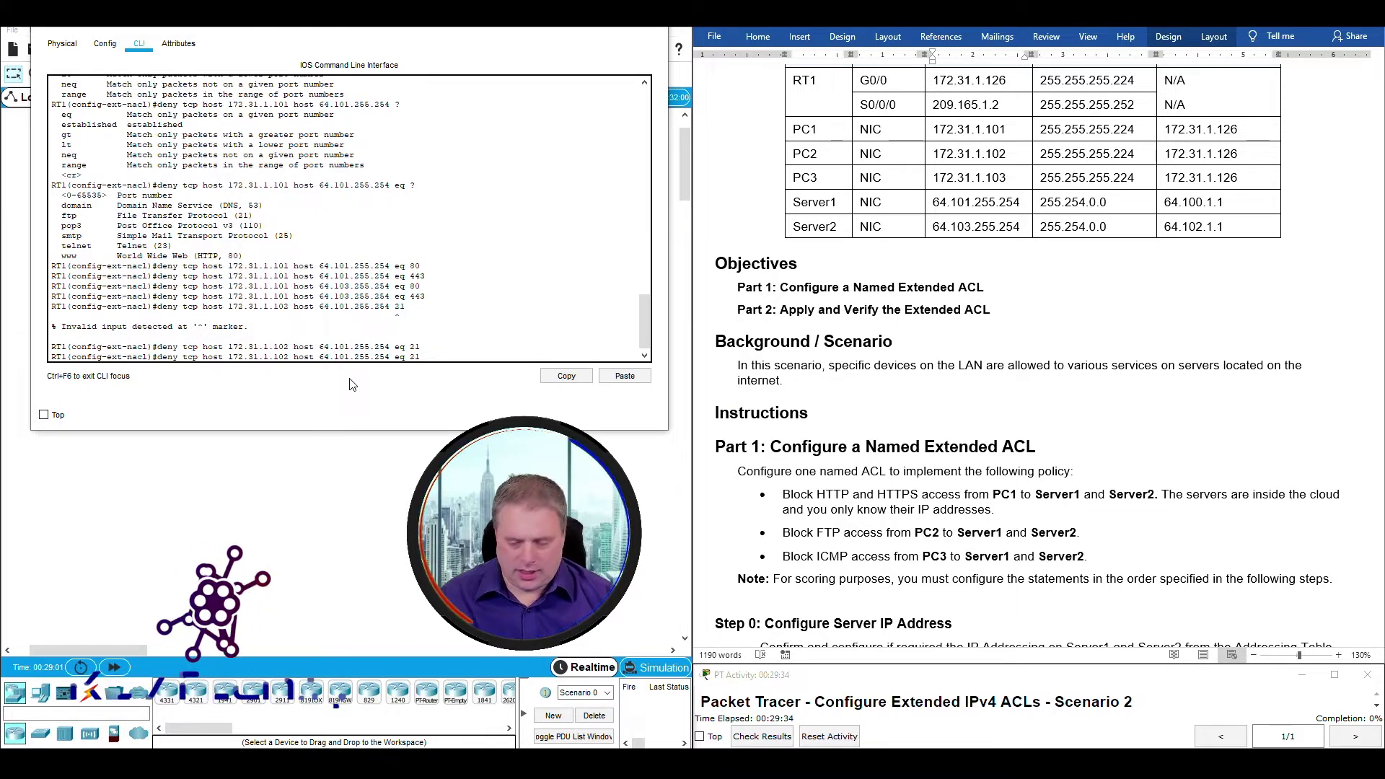
left_click(351, 385)
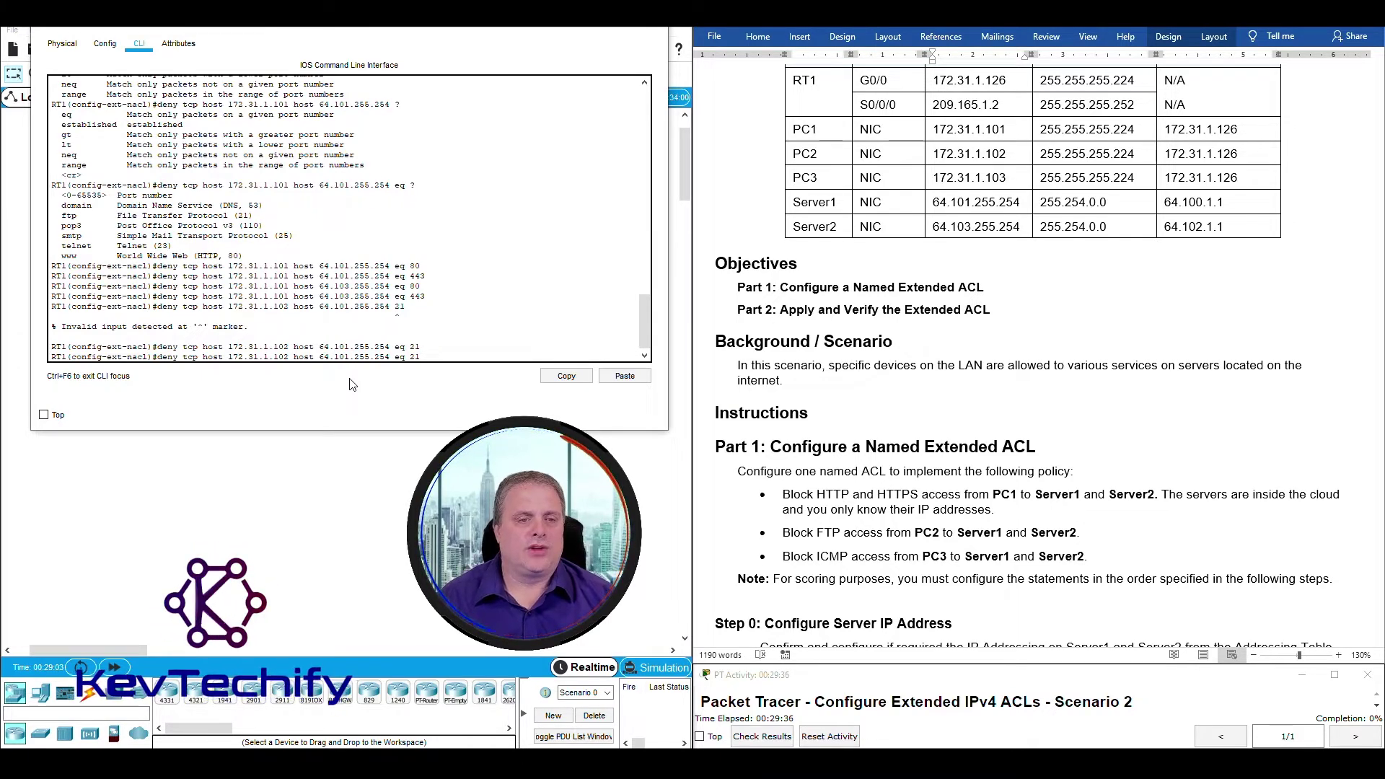
key("alt+F4")
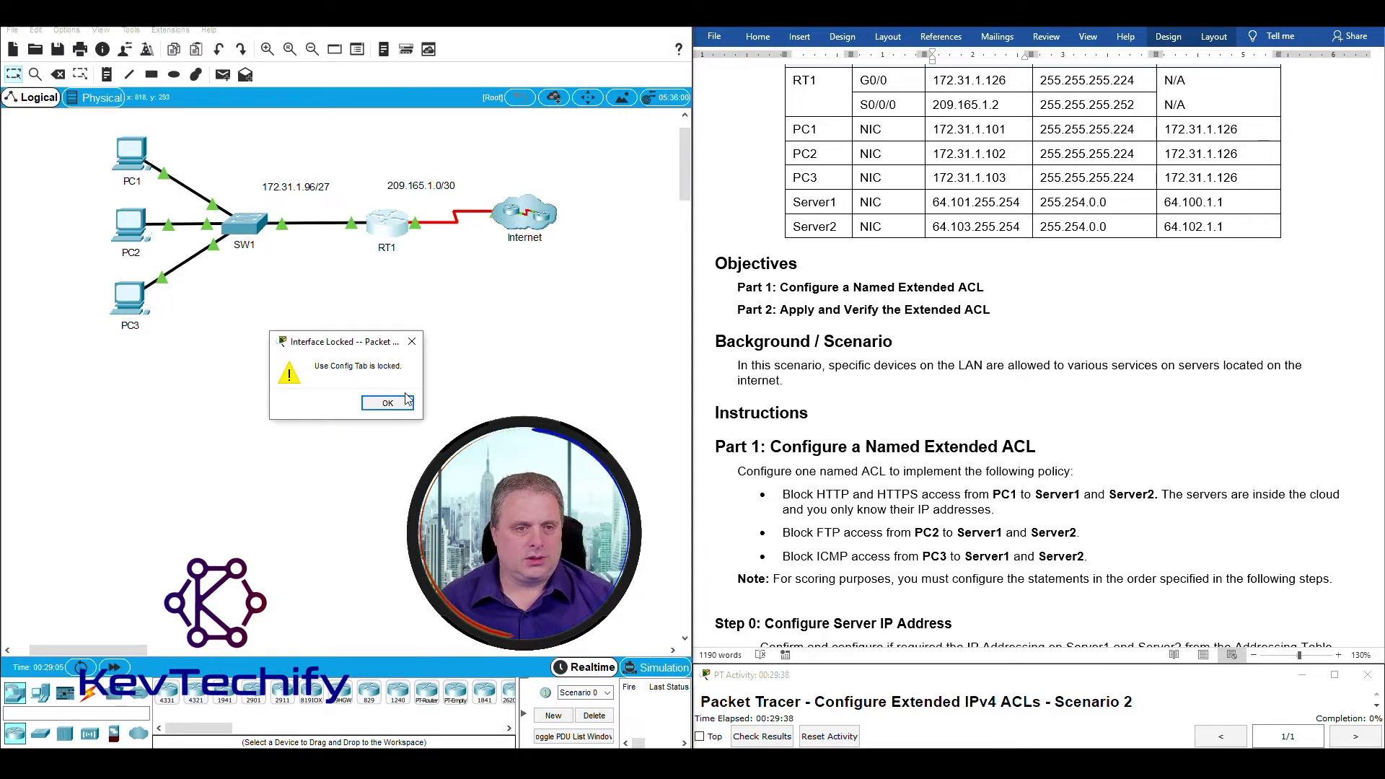
Dismiss the Interface Locked warning and reopen RT1's CLI.
left_click(399, 403)
left_click(391, 229)
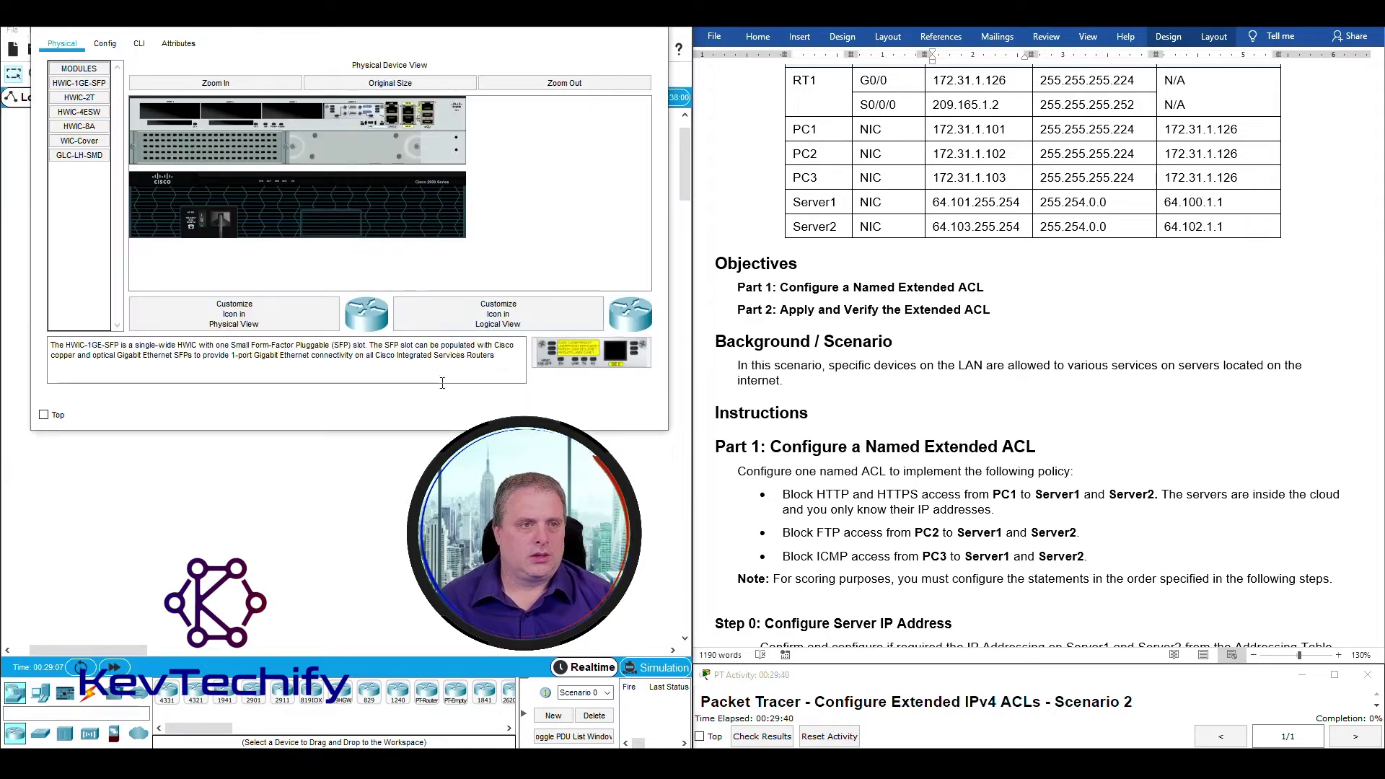
left_click(141, 46)
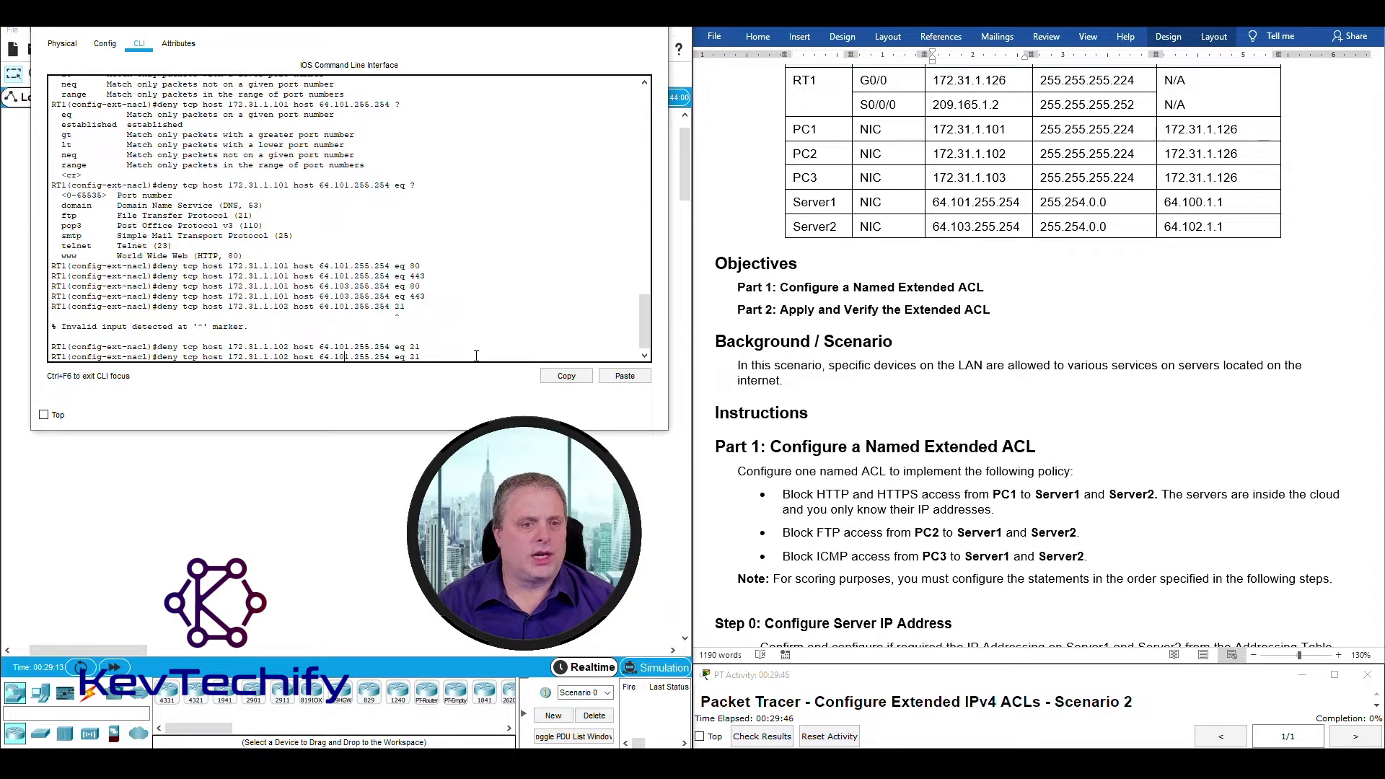
Change the recalled FTP statement's destination to 64.103.255.254 and submit it.
key("Delete")
type("3")
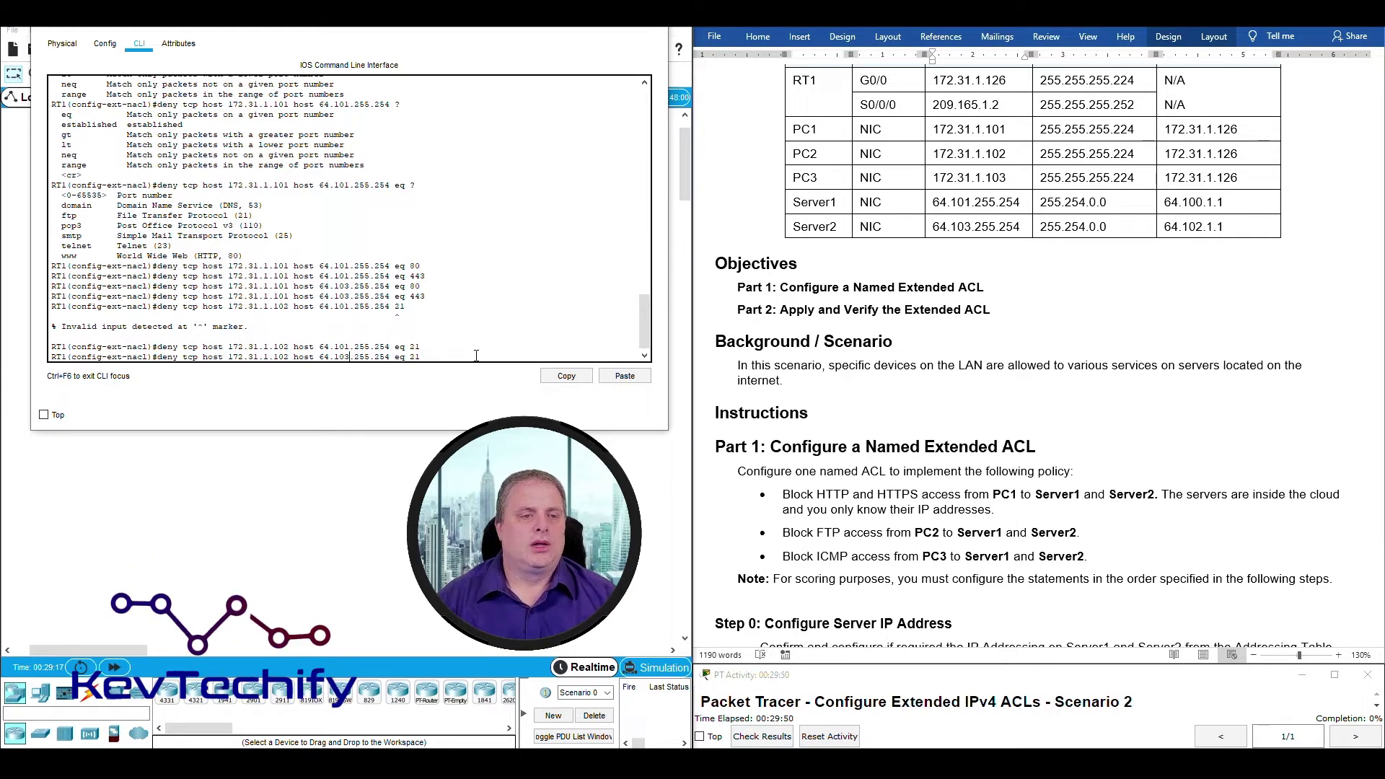
left_click_drag(319, 356, 390, 356)
left_click(453, 359)
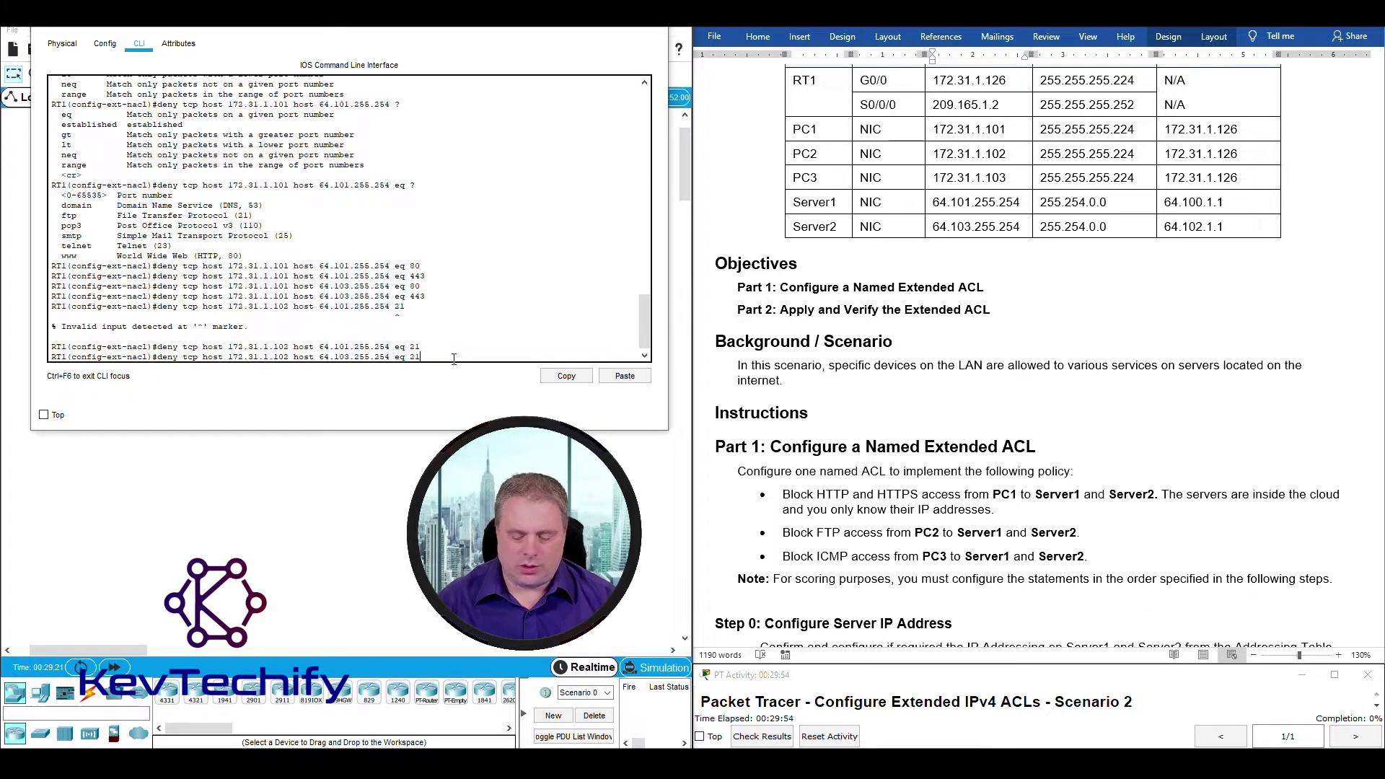
key("Return")
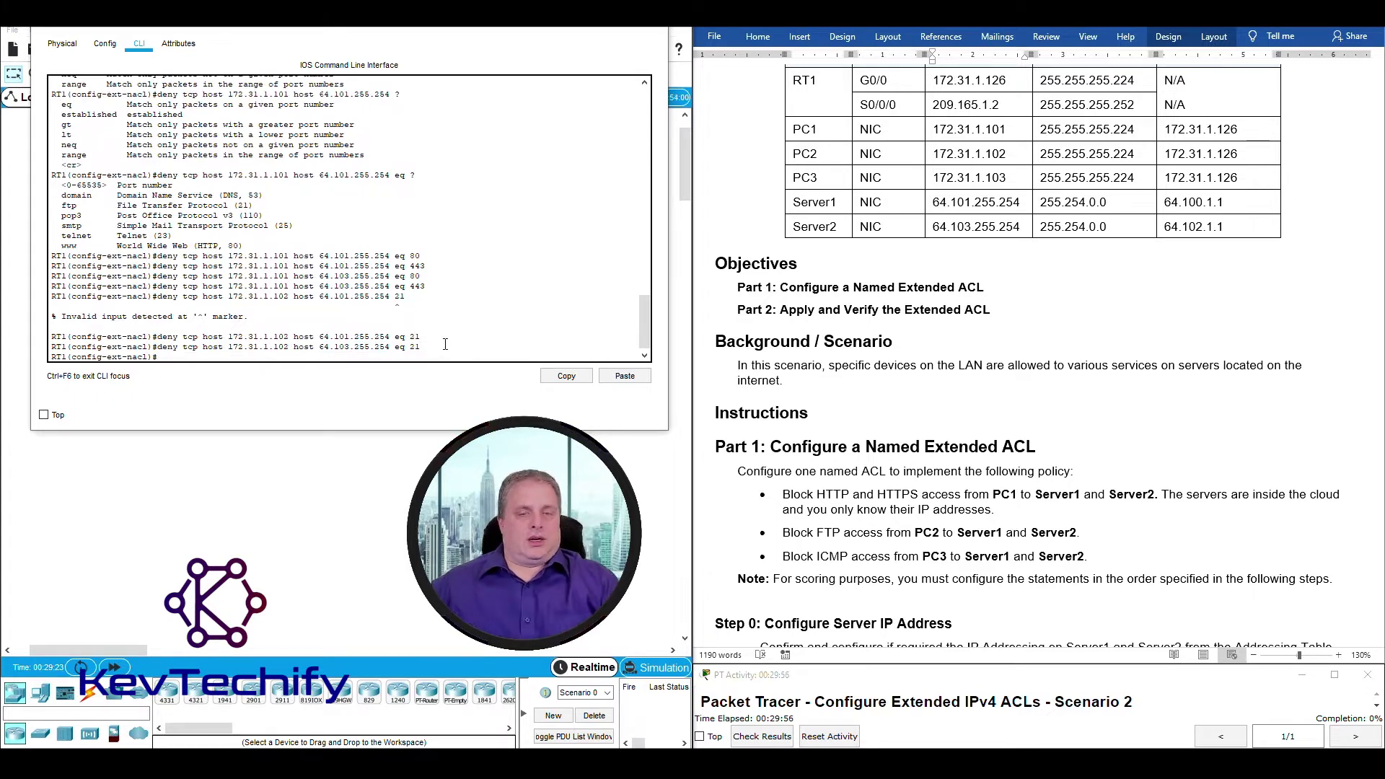
scroll(1006, 315, "down", 12)
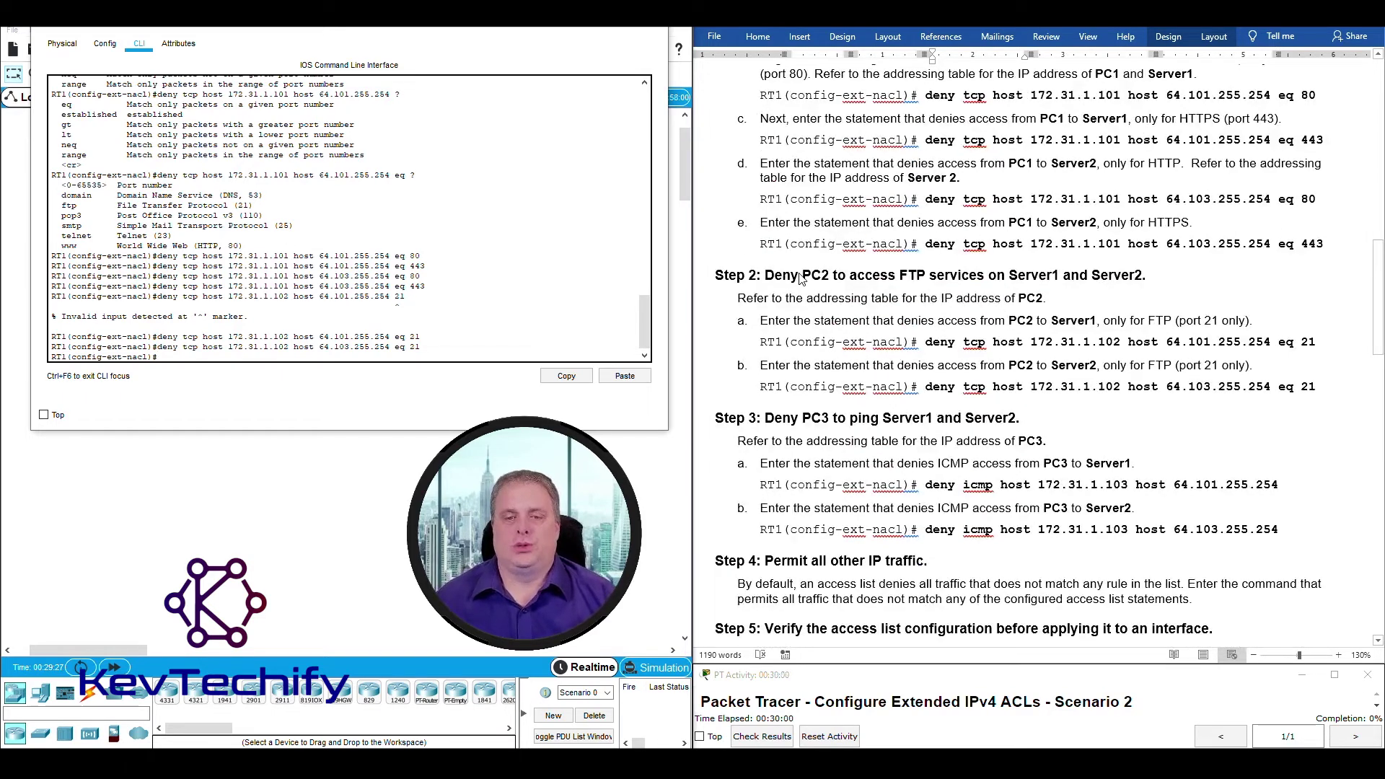
Highlight step 3a's ICMP requirement in Word and get a fresh RT1 prompt.
scroll(801, 277, "down", 3)
scroll(808, 310, "up", 1)
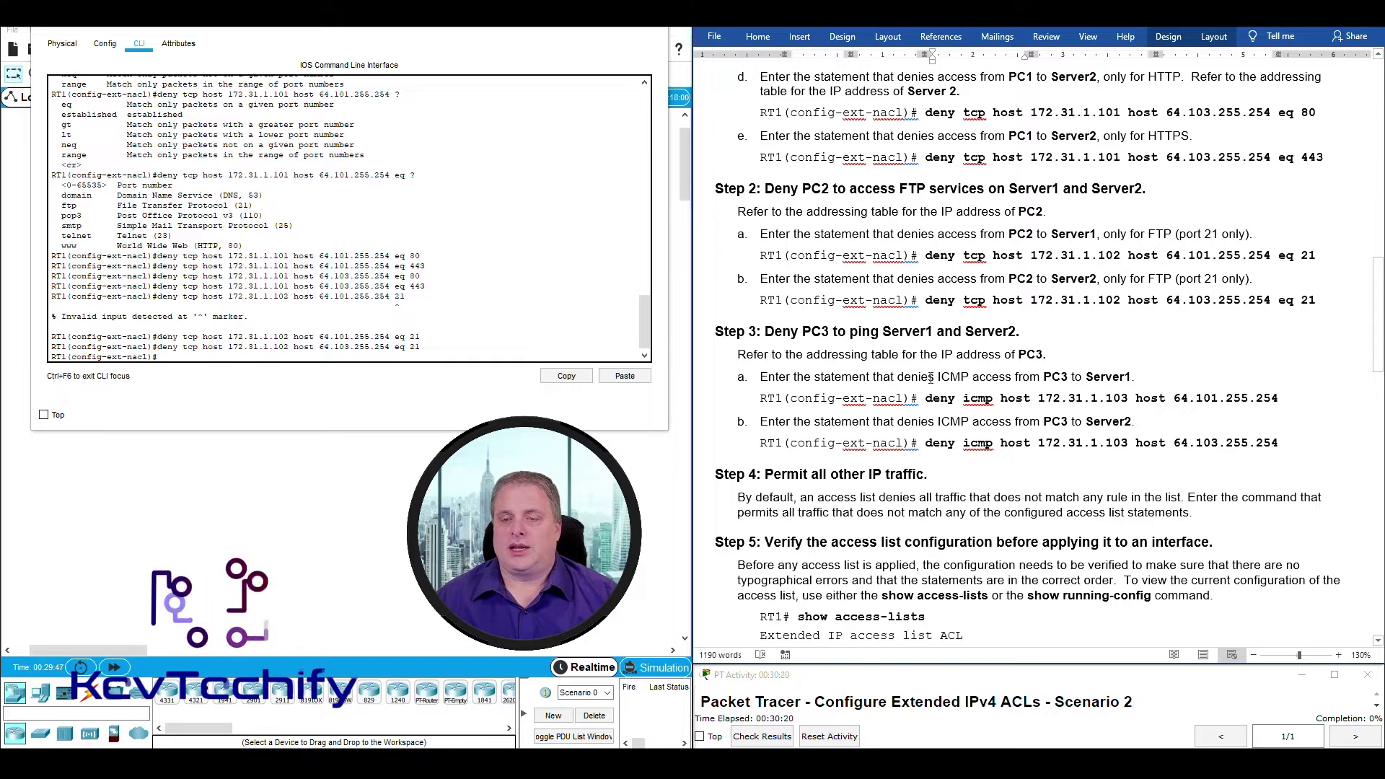
left_click_drag(937, 376, 1136, 374)
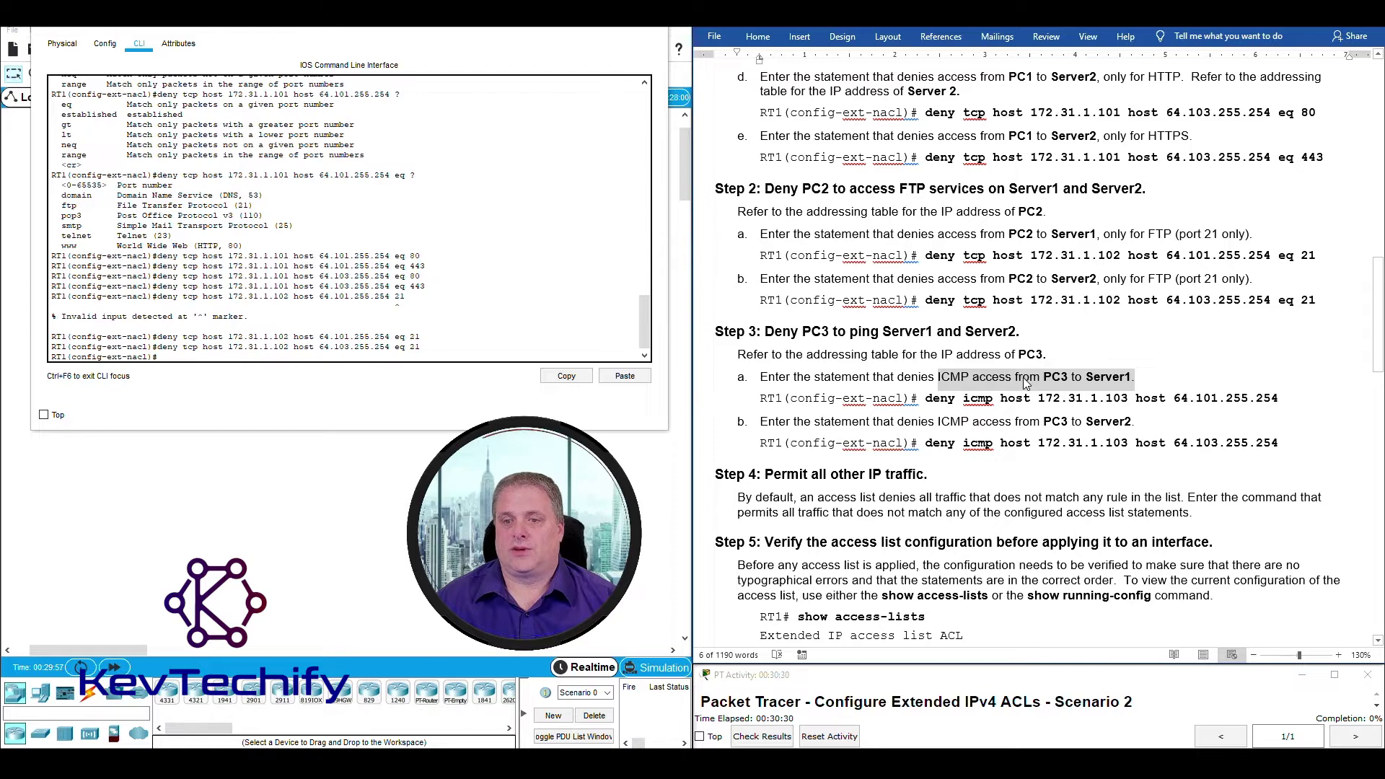
left_click(379, 356)
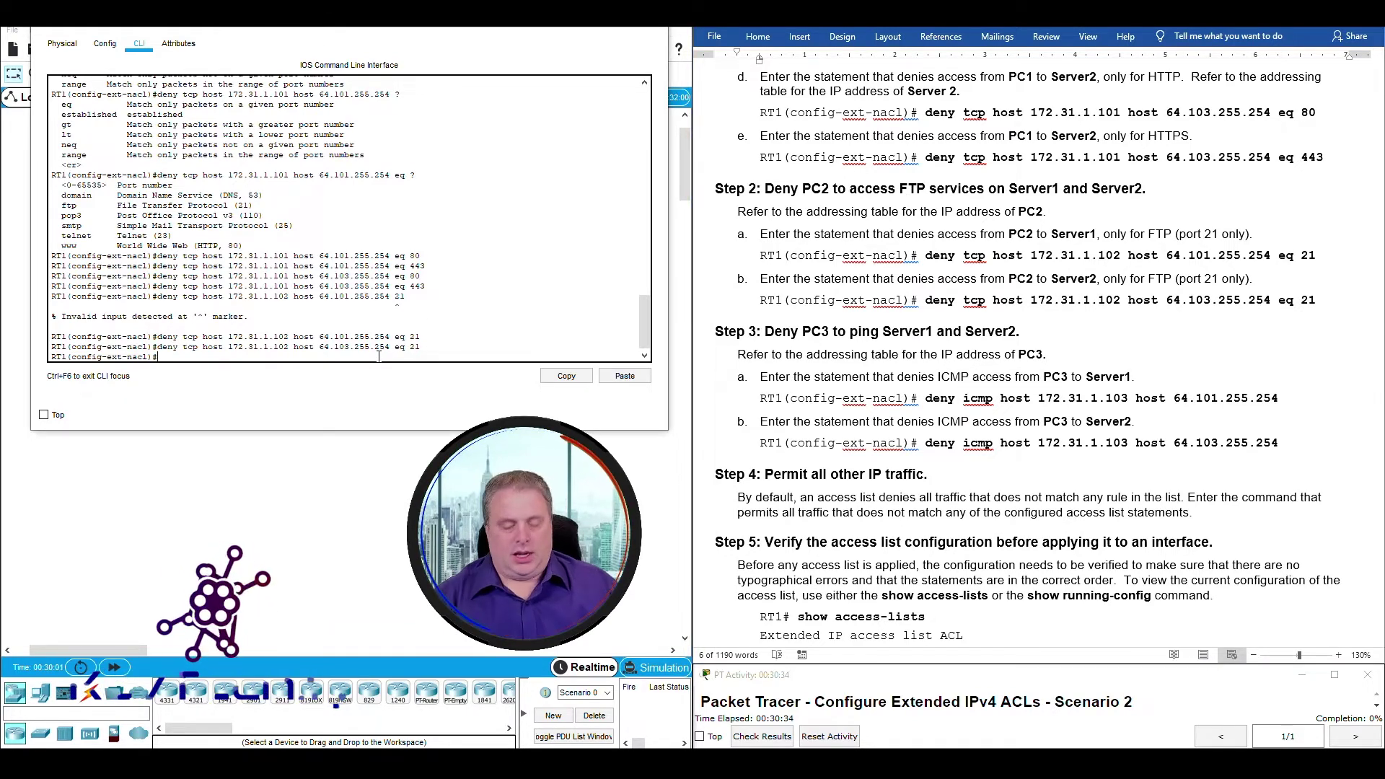
key("Return")
key("Return")
key("Return")
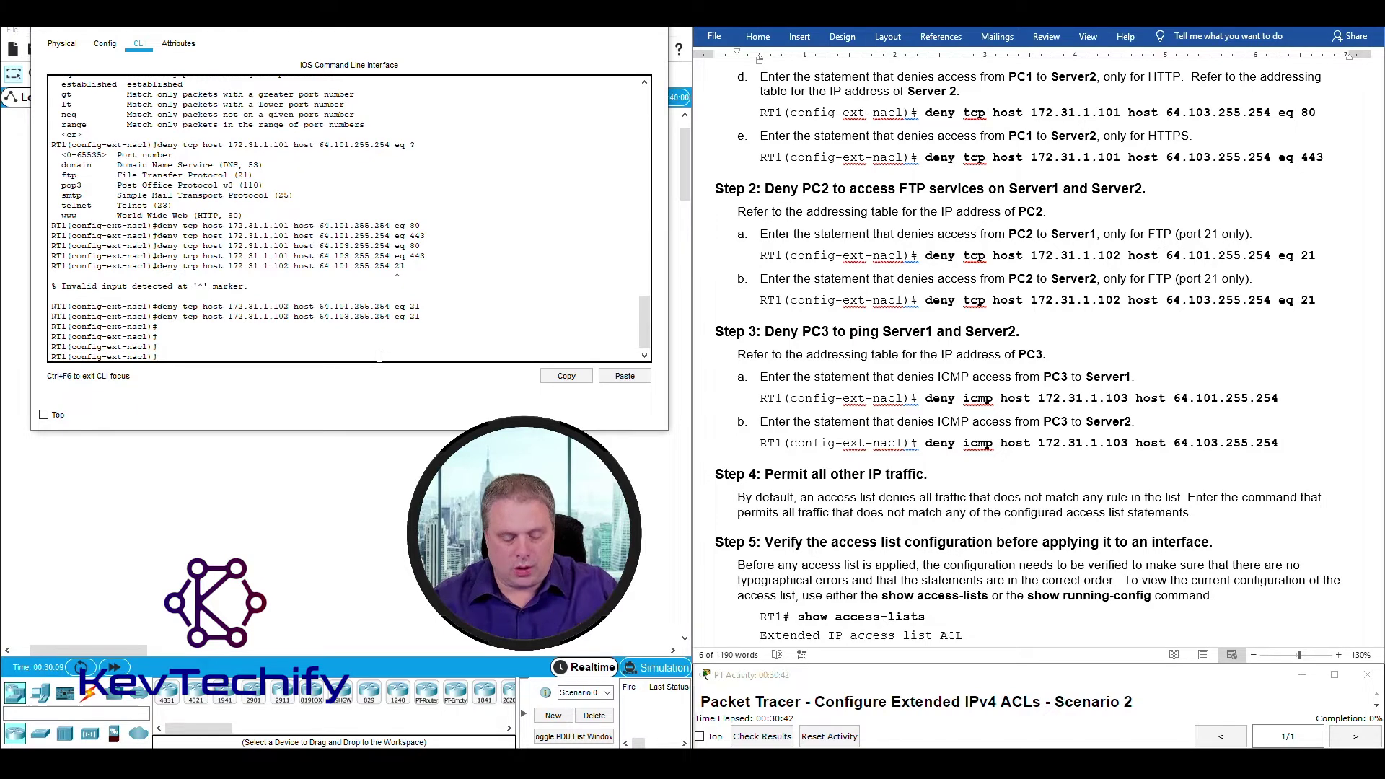
List the deny protocol options, mark the icmp entry, and begin a deny icmp line.
type("ny")
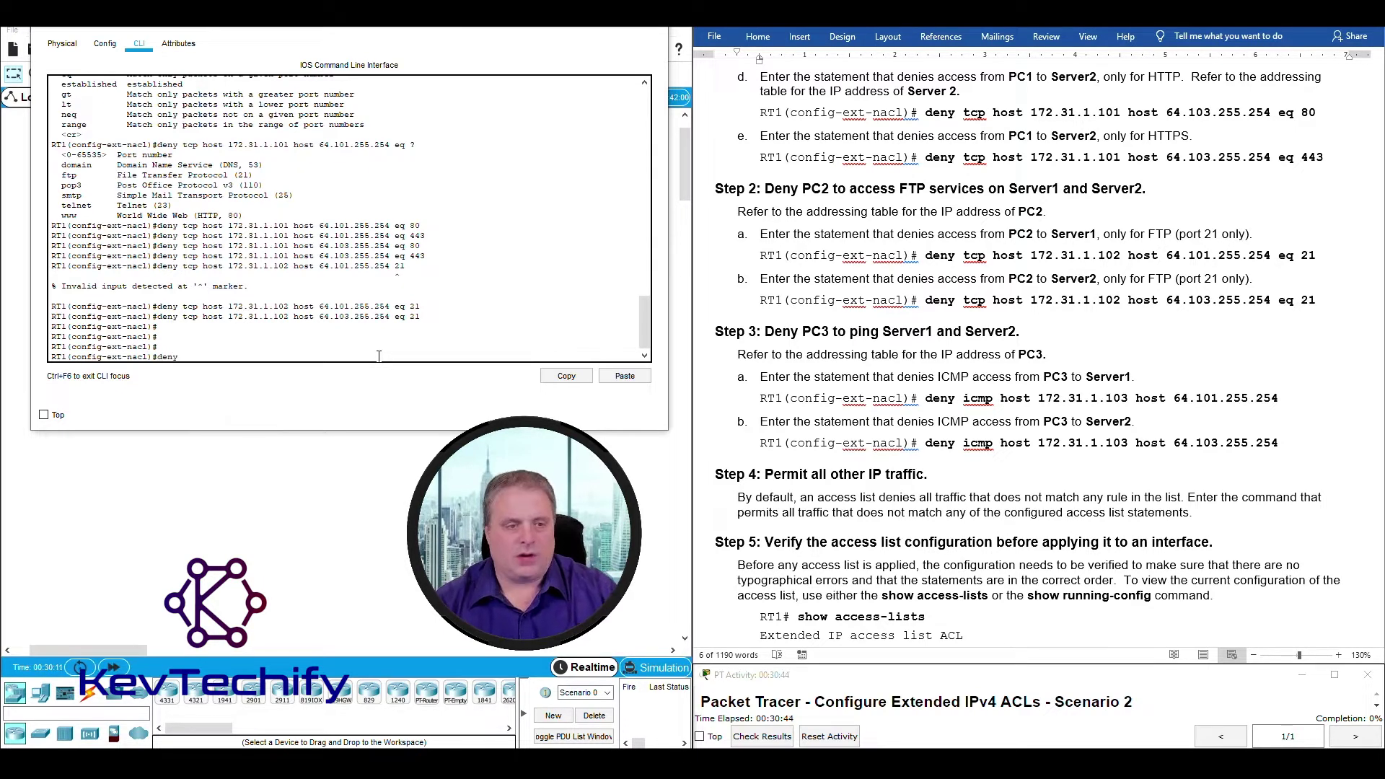
type(" ?")
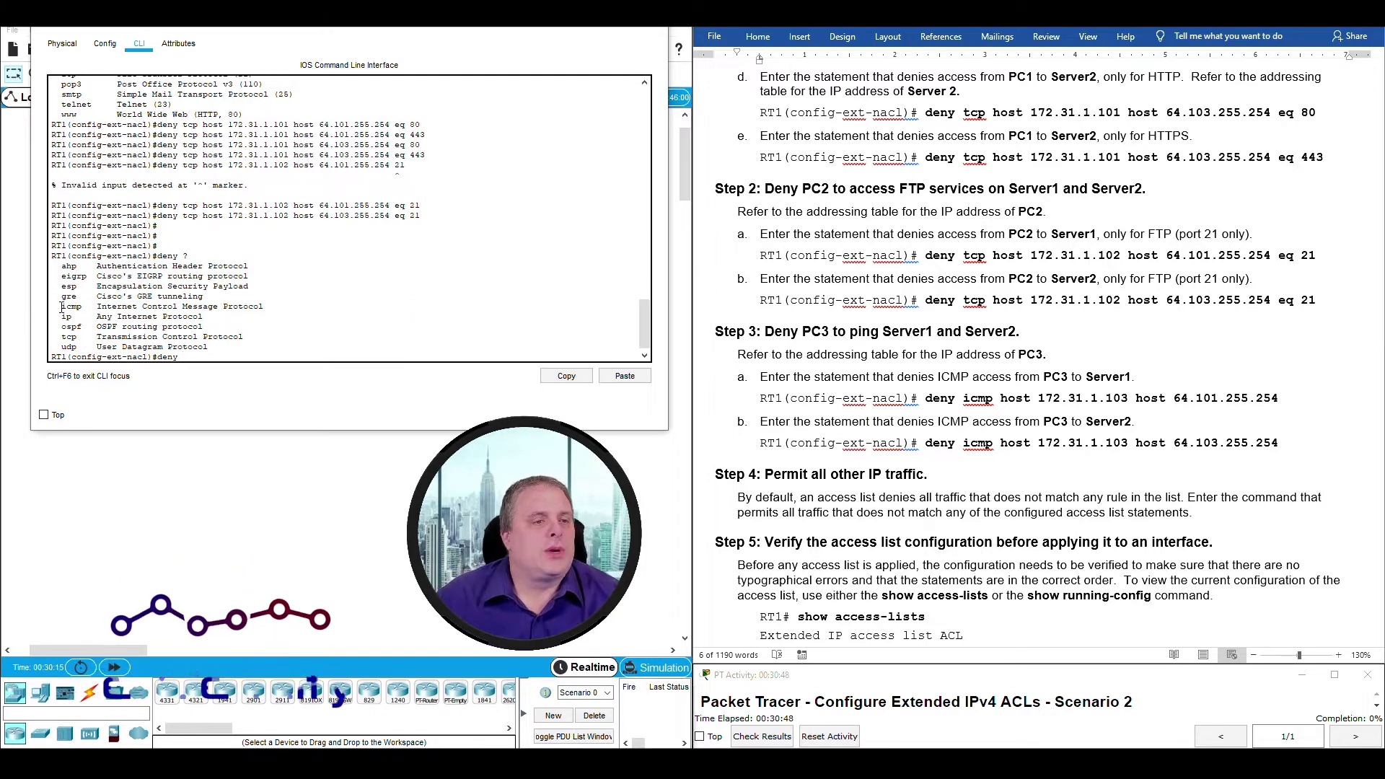
left_click_drag(62, 308, 214, 305)
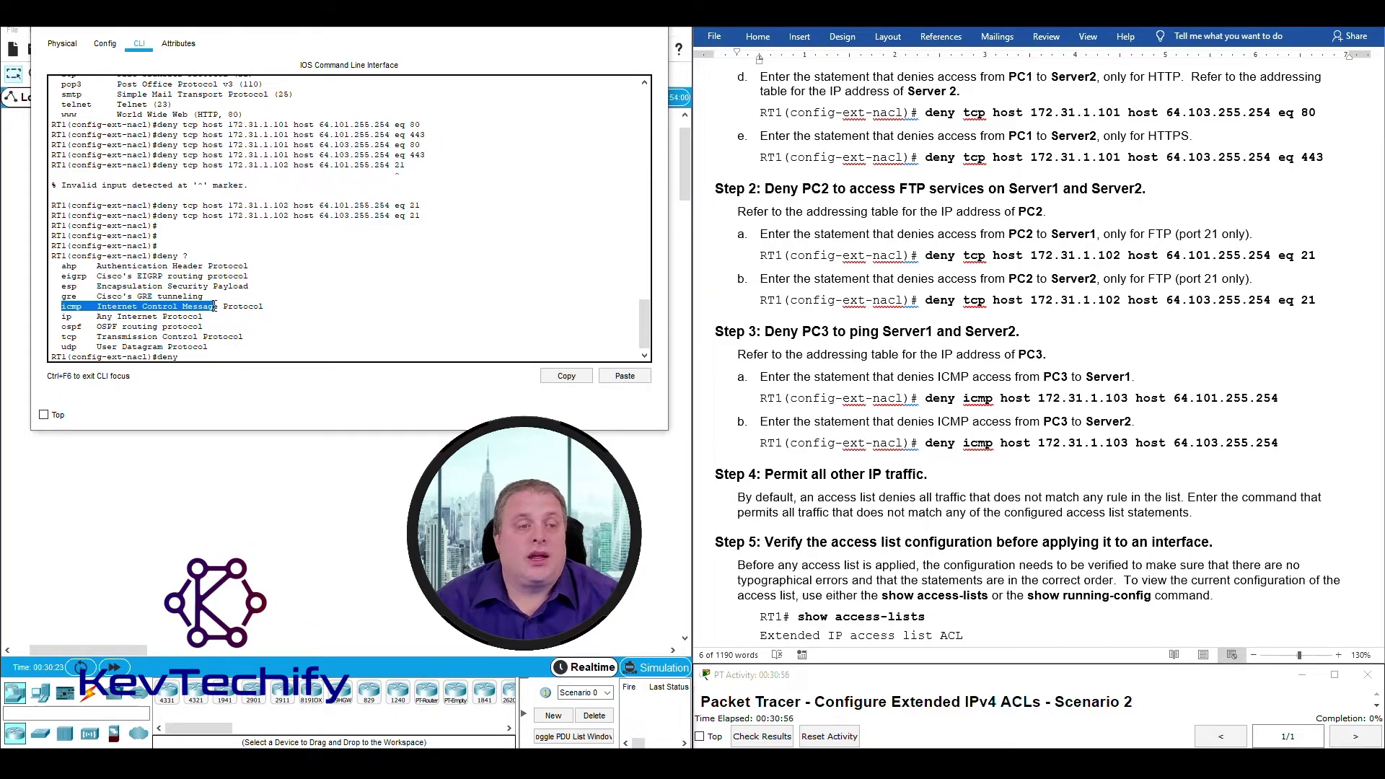
left_click_drag(215, 306, 262, 304)
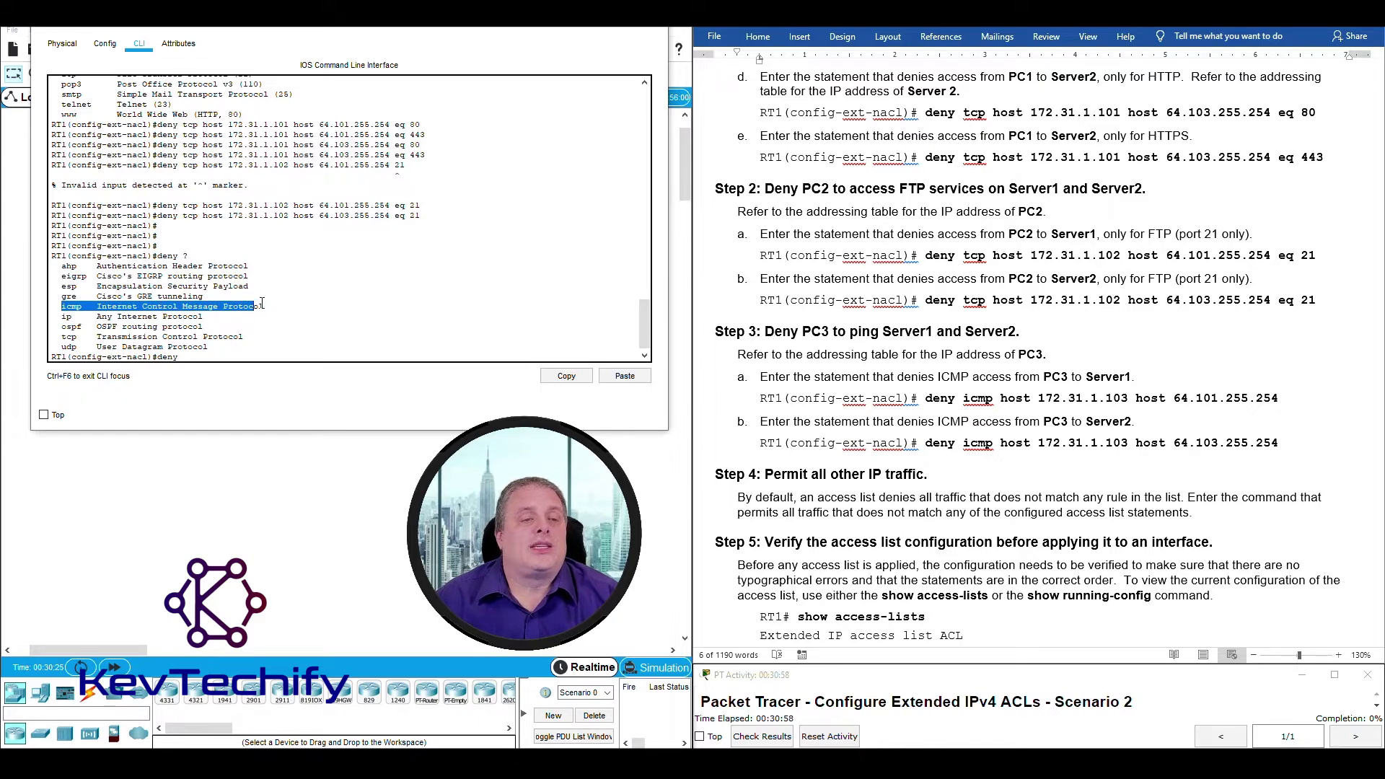
left_click(193, 359)
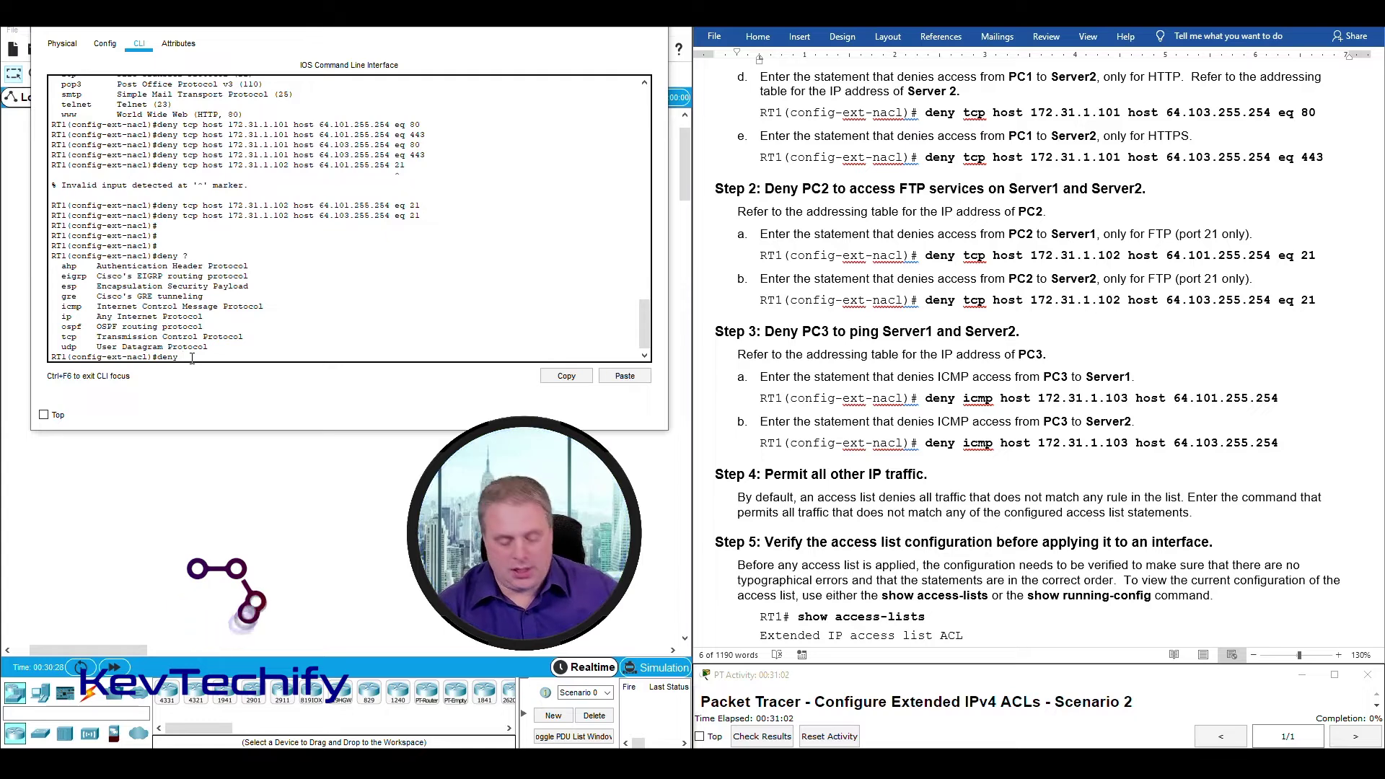
type("icmp host")
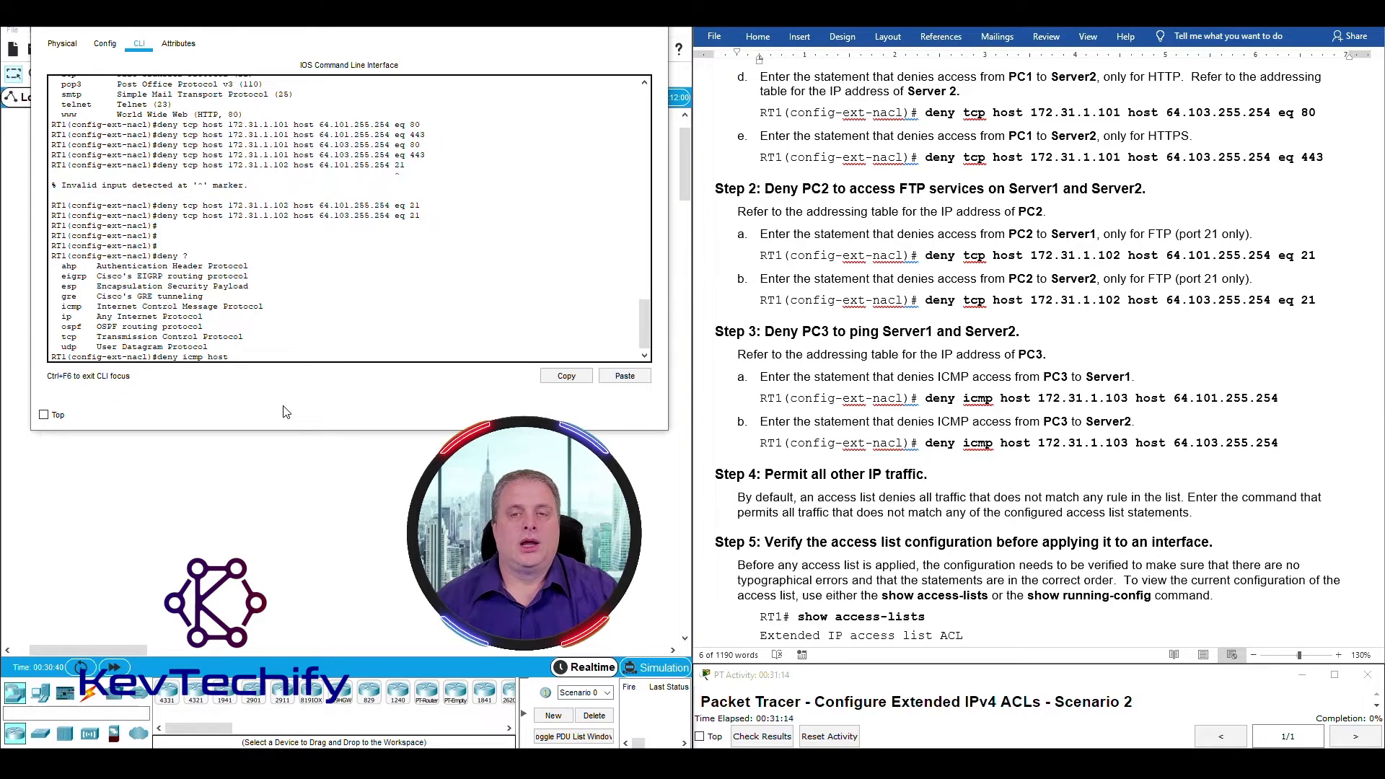
scroll(941, 334, "up", 6)
scroll(941, 334, "up", 15)
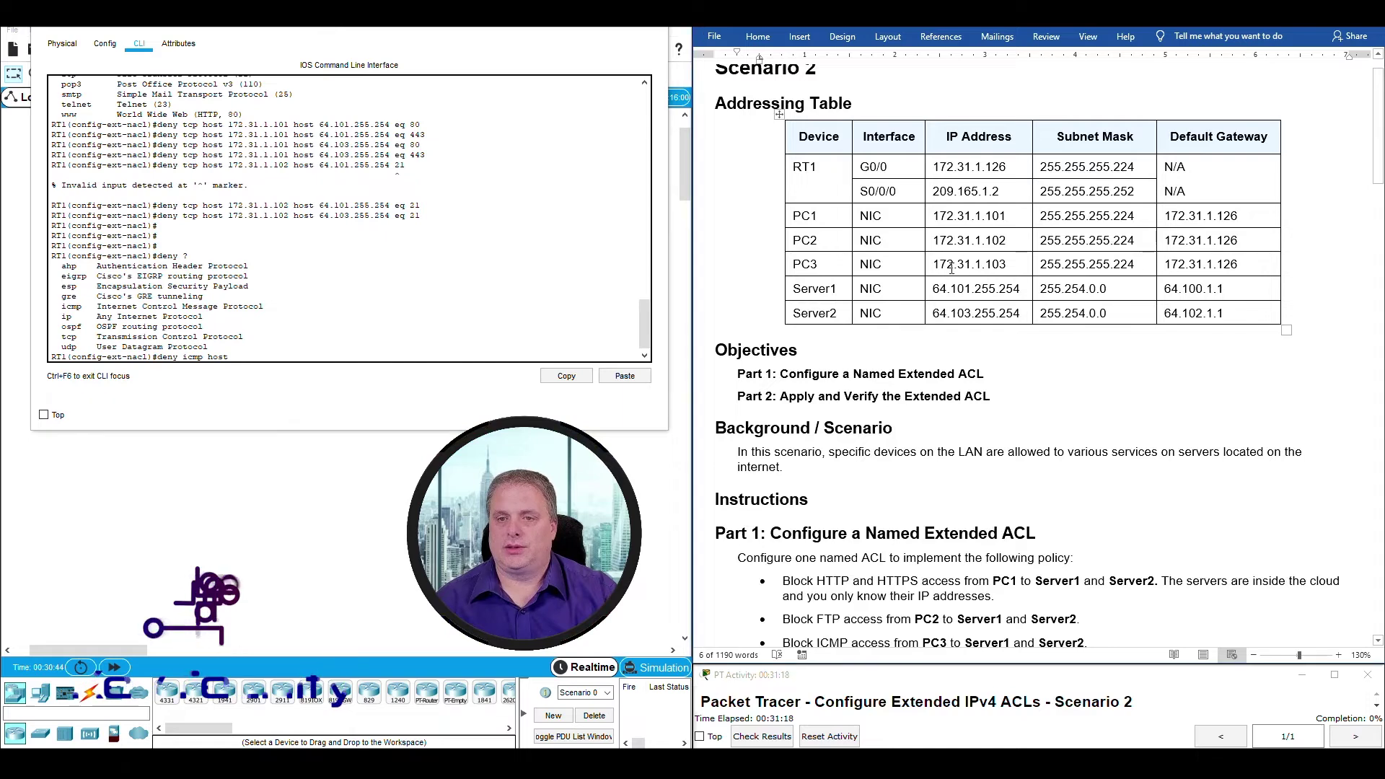
Add PC3's source host 172.31.1.103 to the deny icmp statement.
left_click_drag(932, 264, 988, 264)
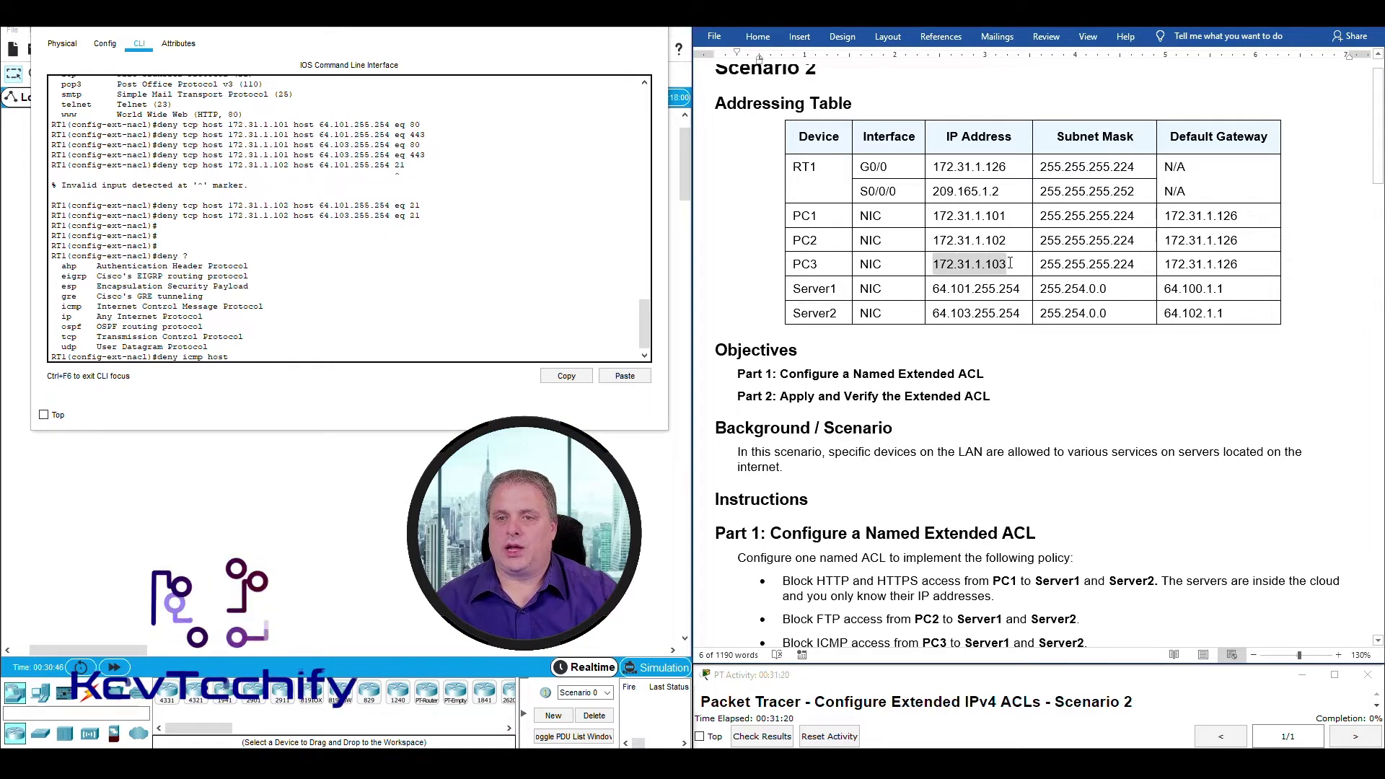
left_click(257, 354)
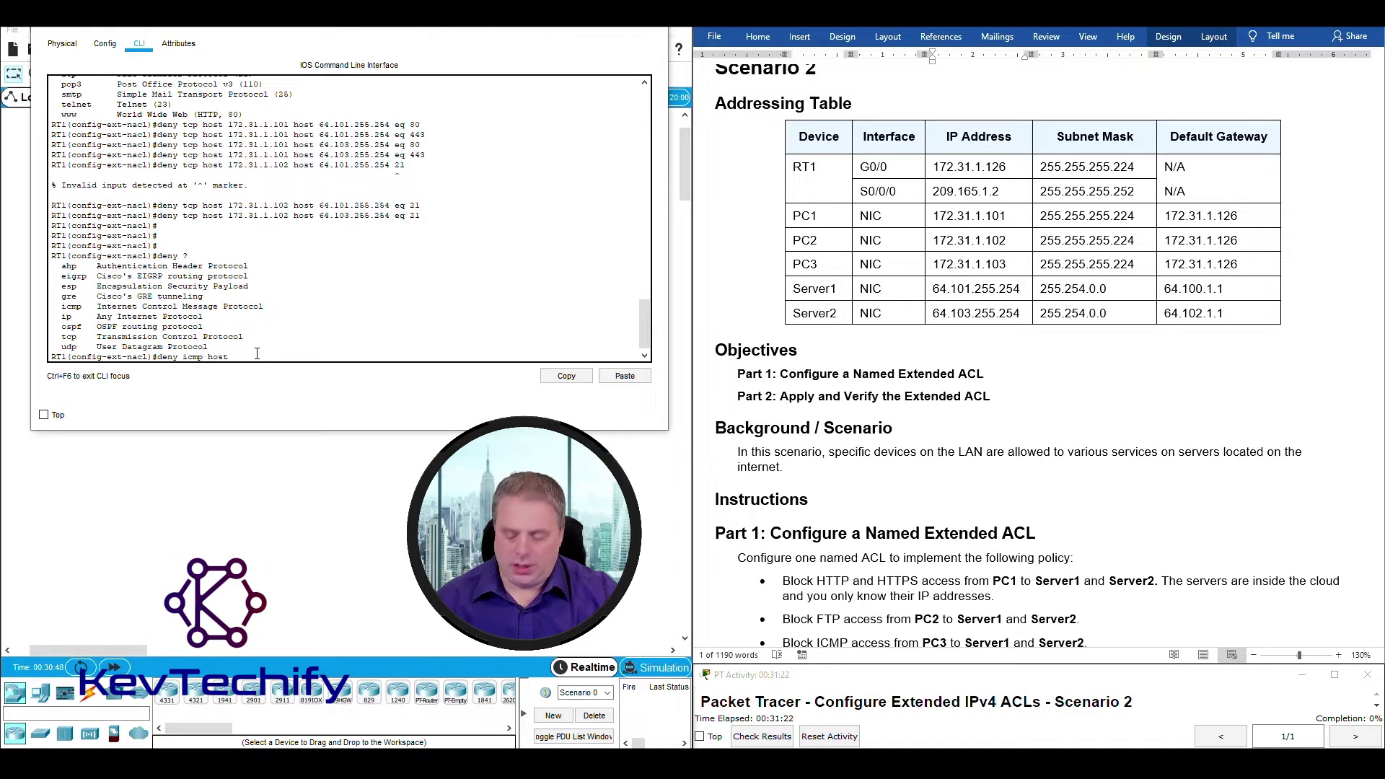
type("172")
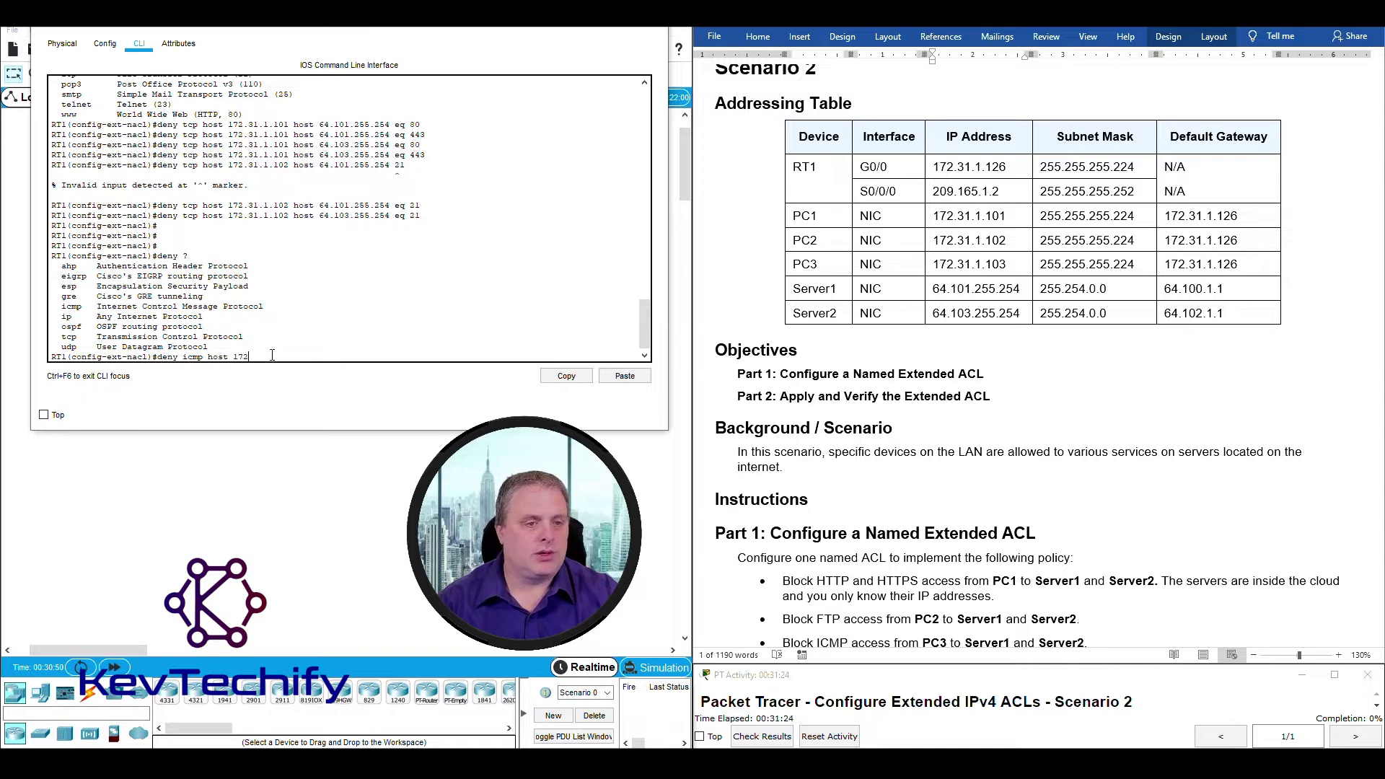
type(".31.1.103")
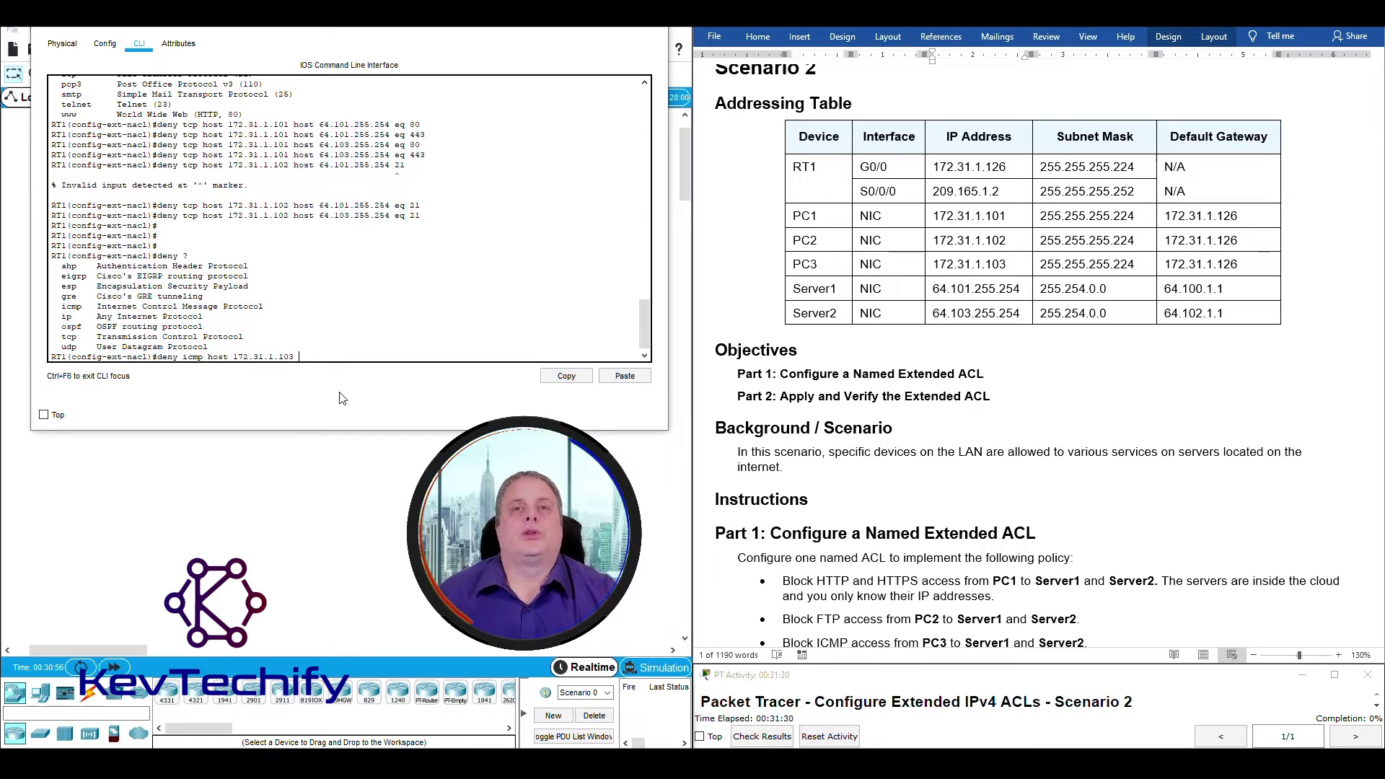
double_click(973, 268)
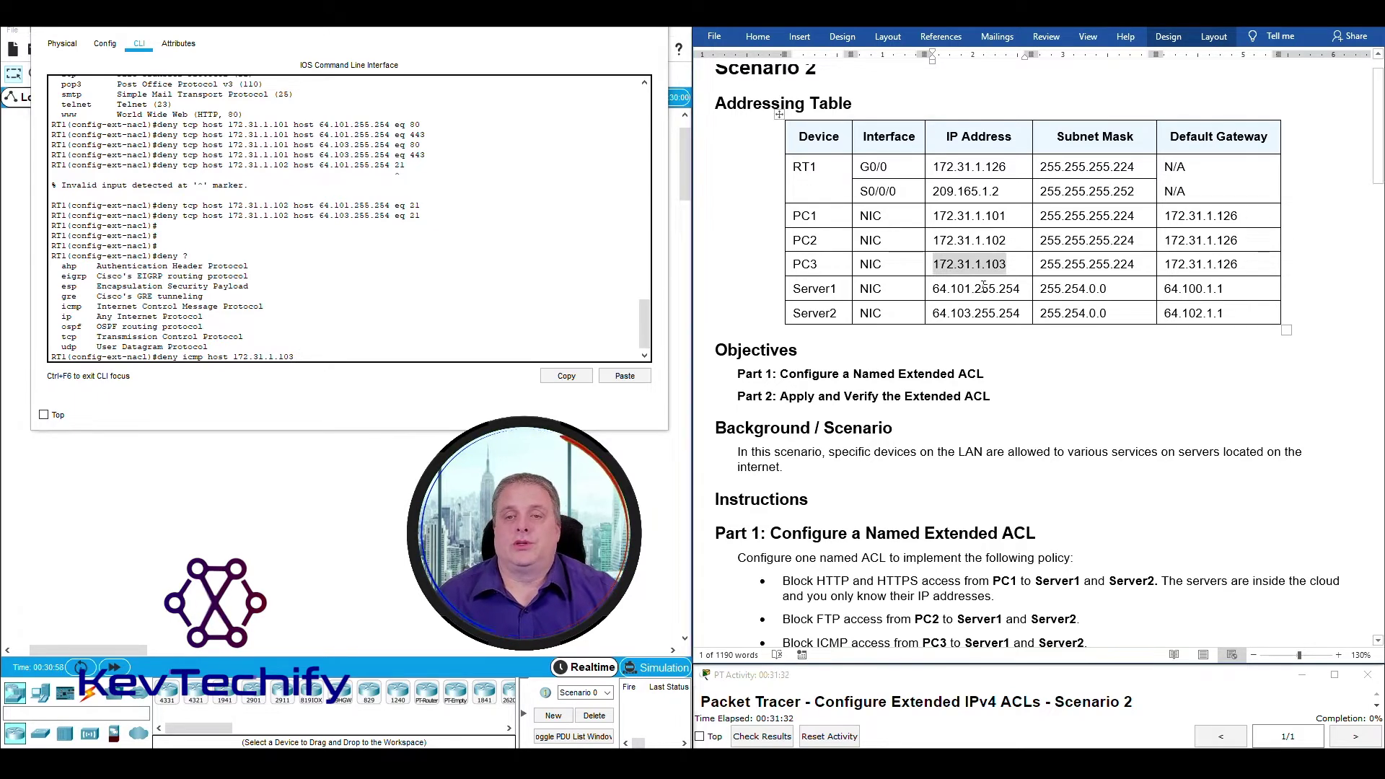
left_click_drag(943, 292, 1022, 291)
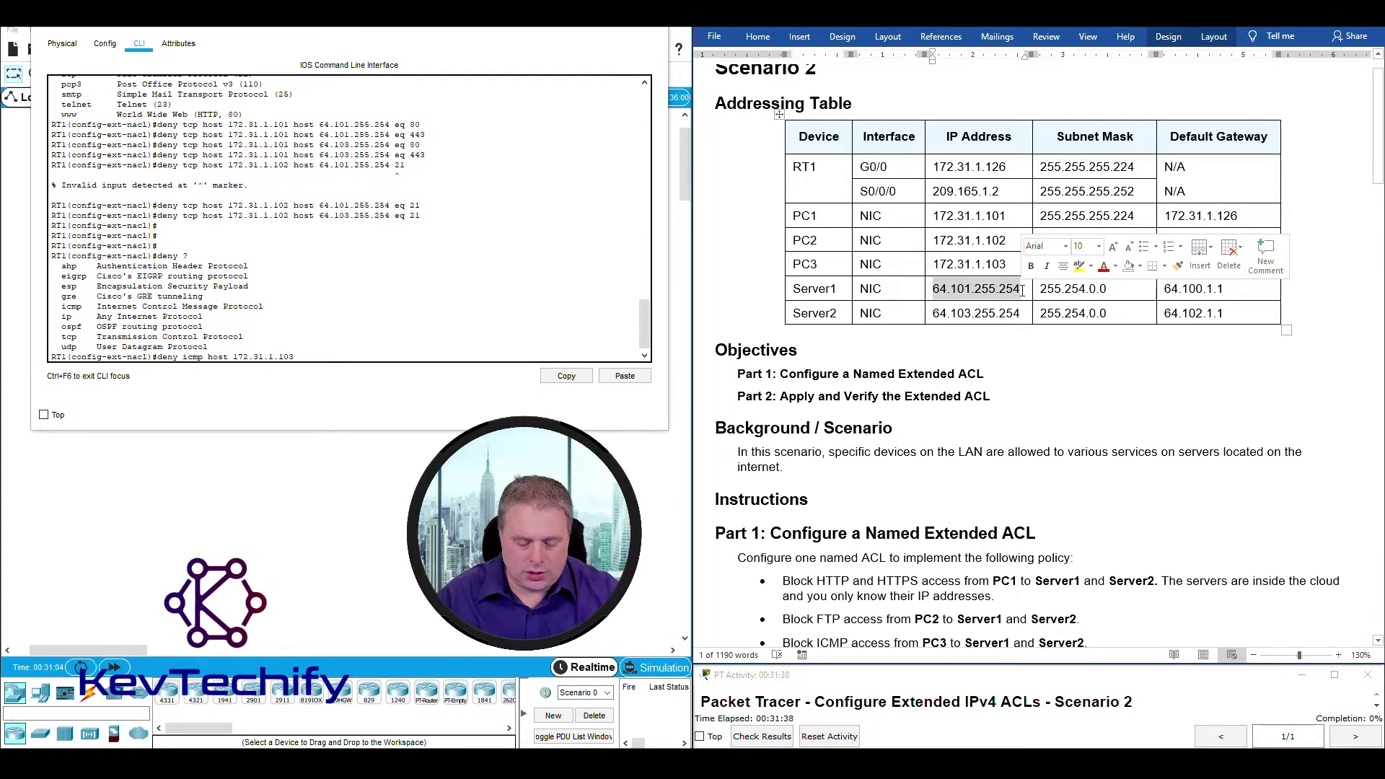
type("host")
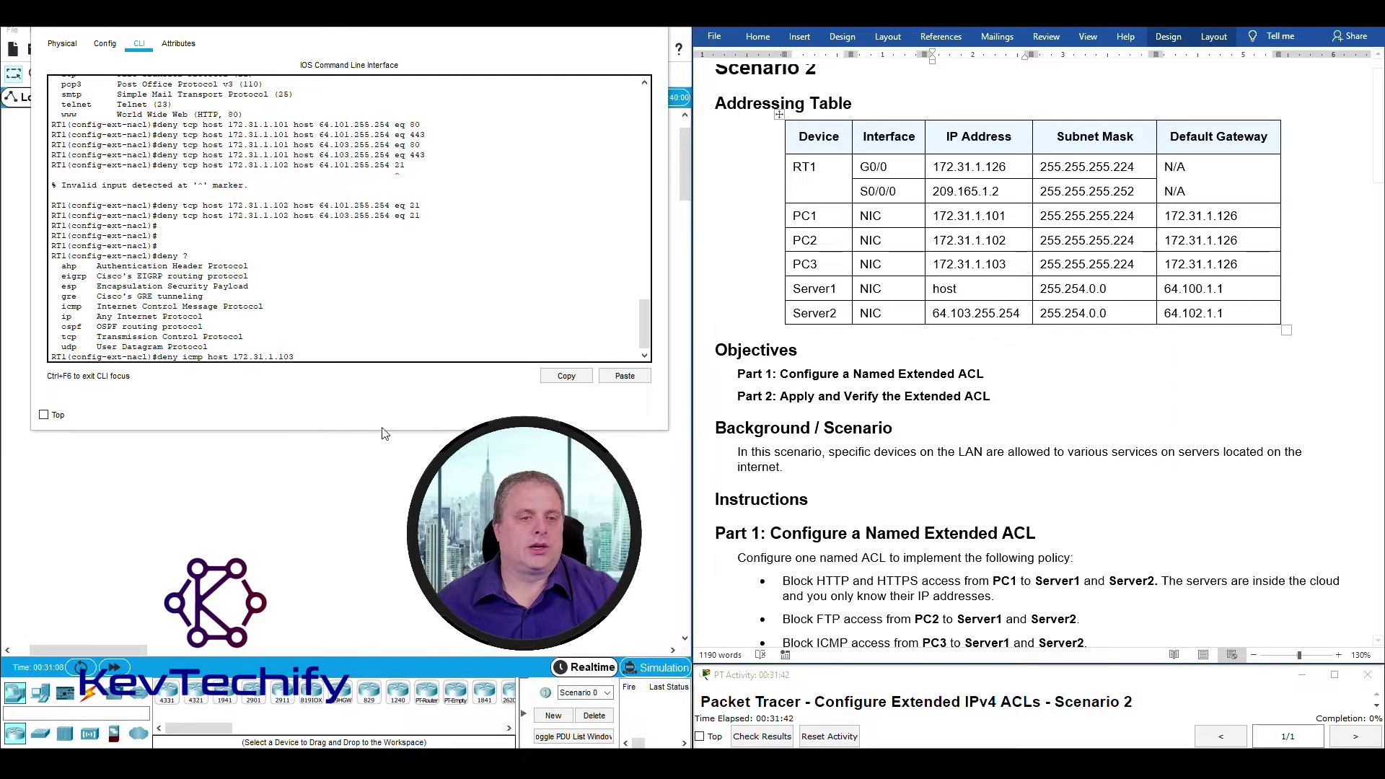
left_click(310, 360)
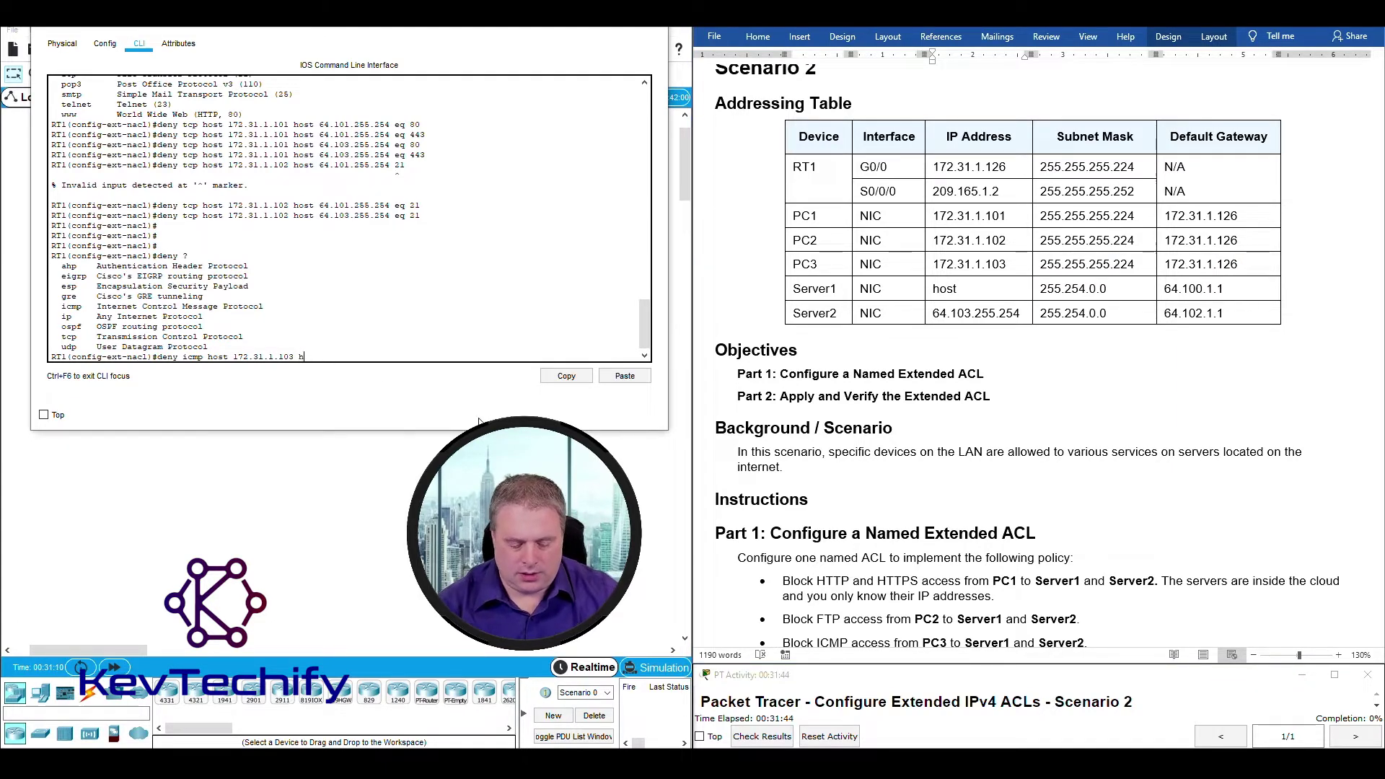
type("host")
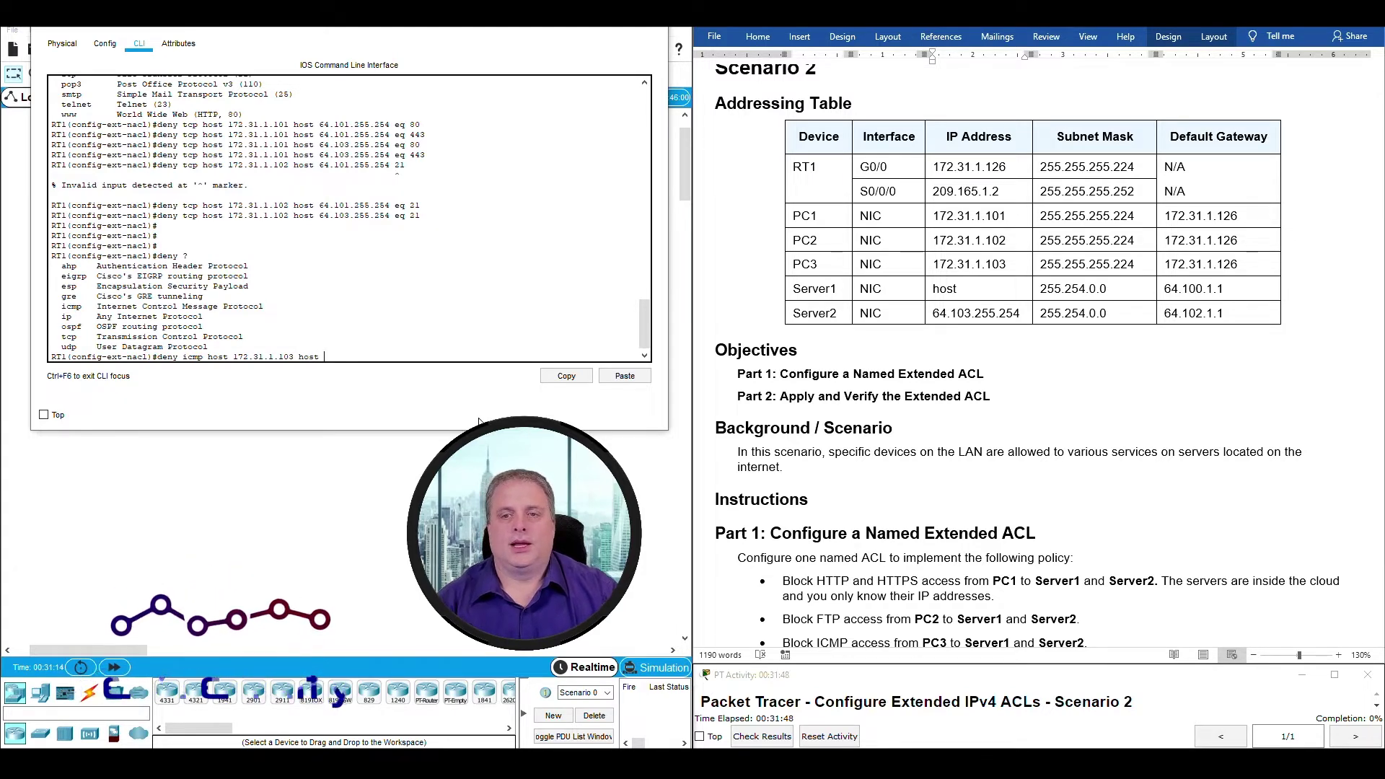
Complete the rule with destination host 64.101.255.254 (Server1) and enter it.
left_click(938, 83)
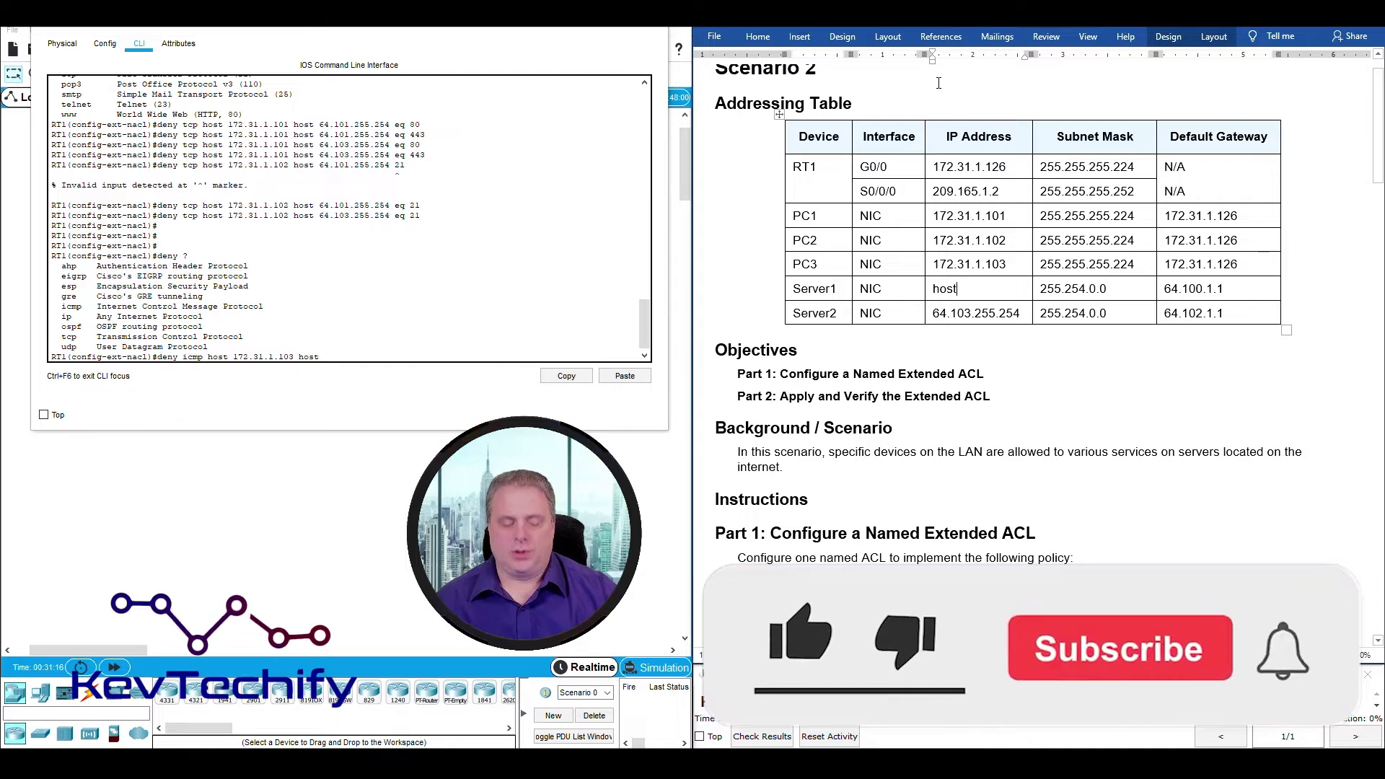
key("ctrl+z")
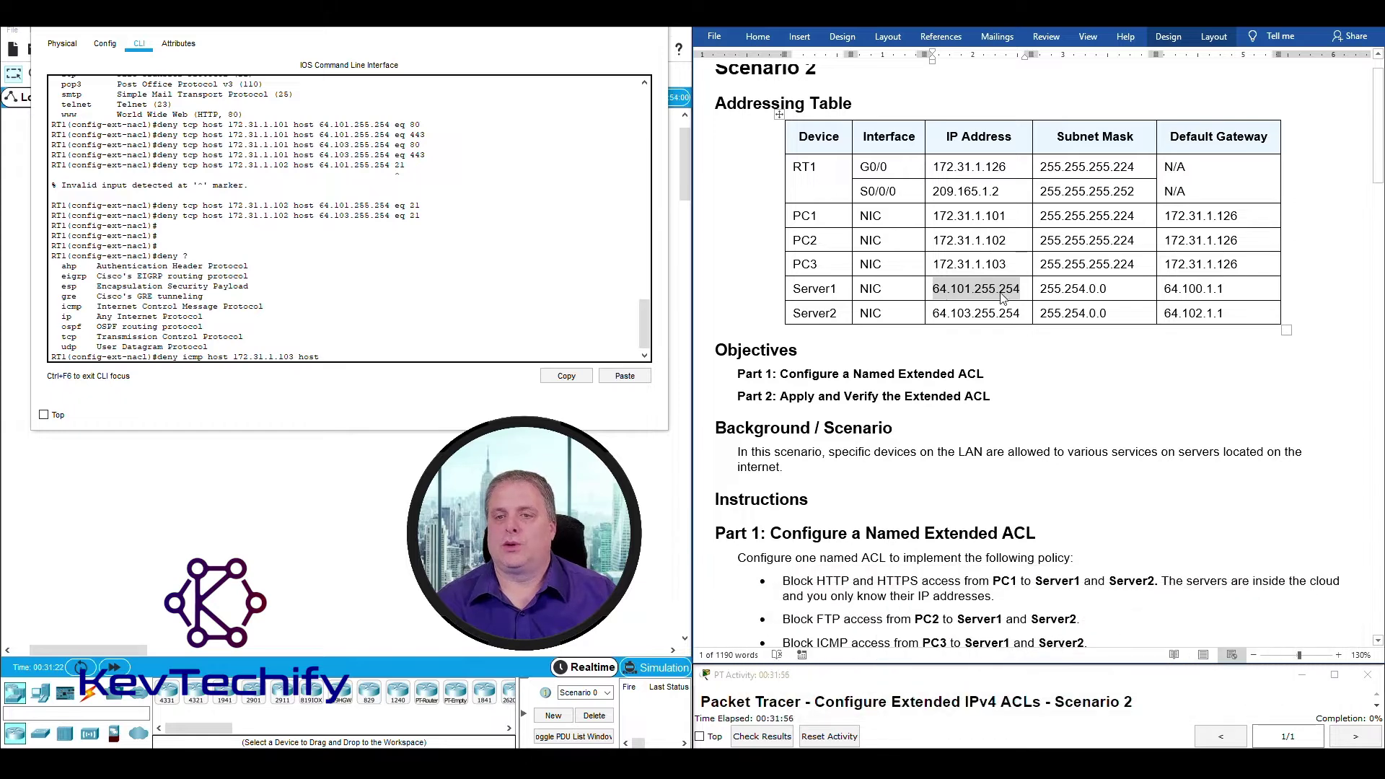
left_click(350, 359)
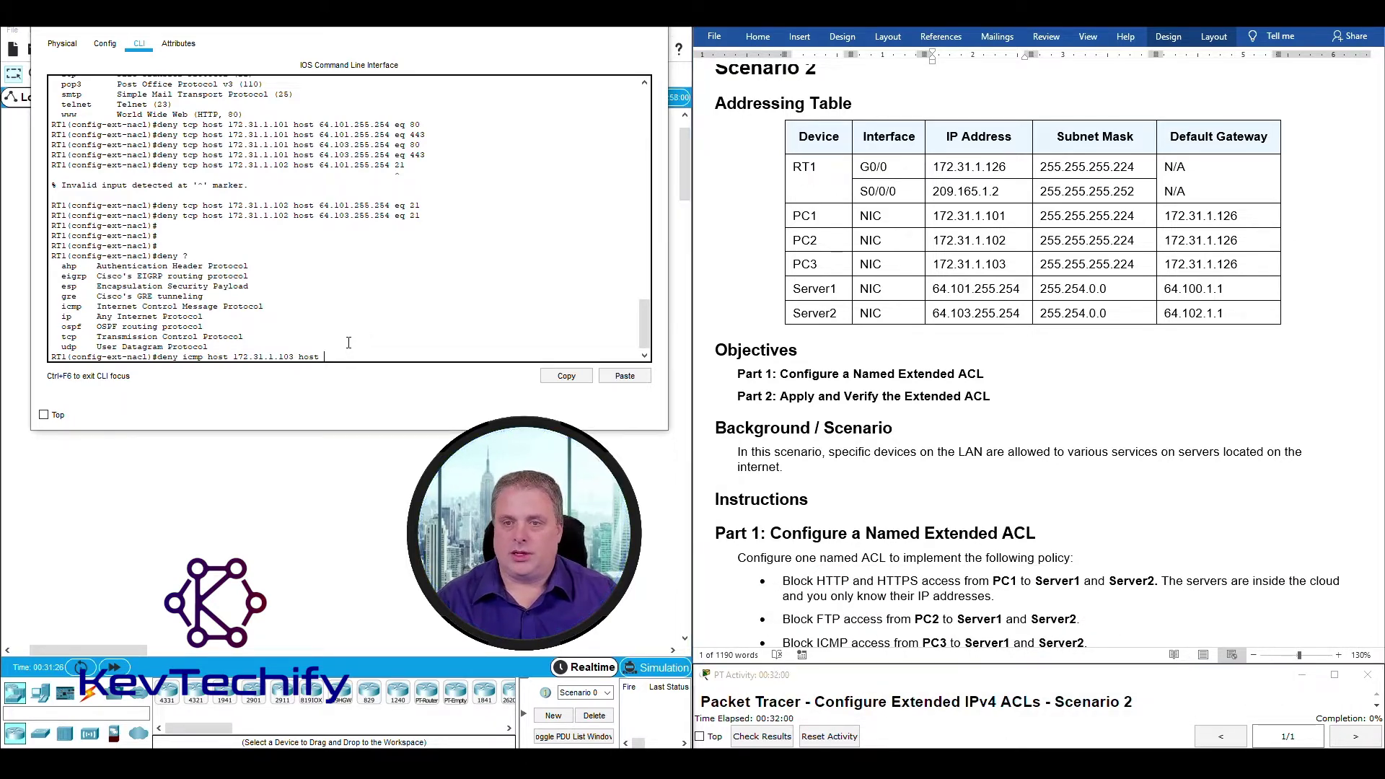
type(".10")
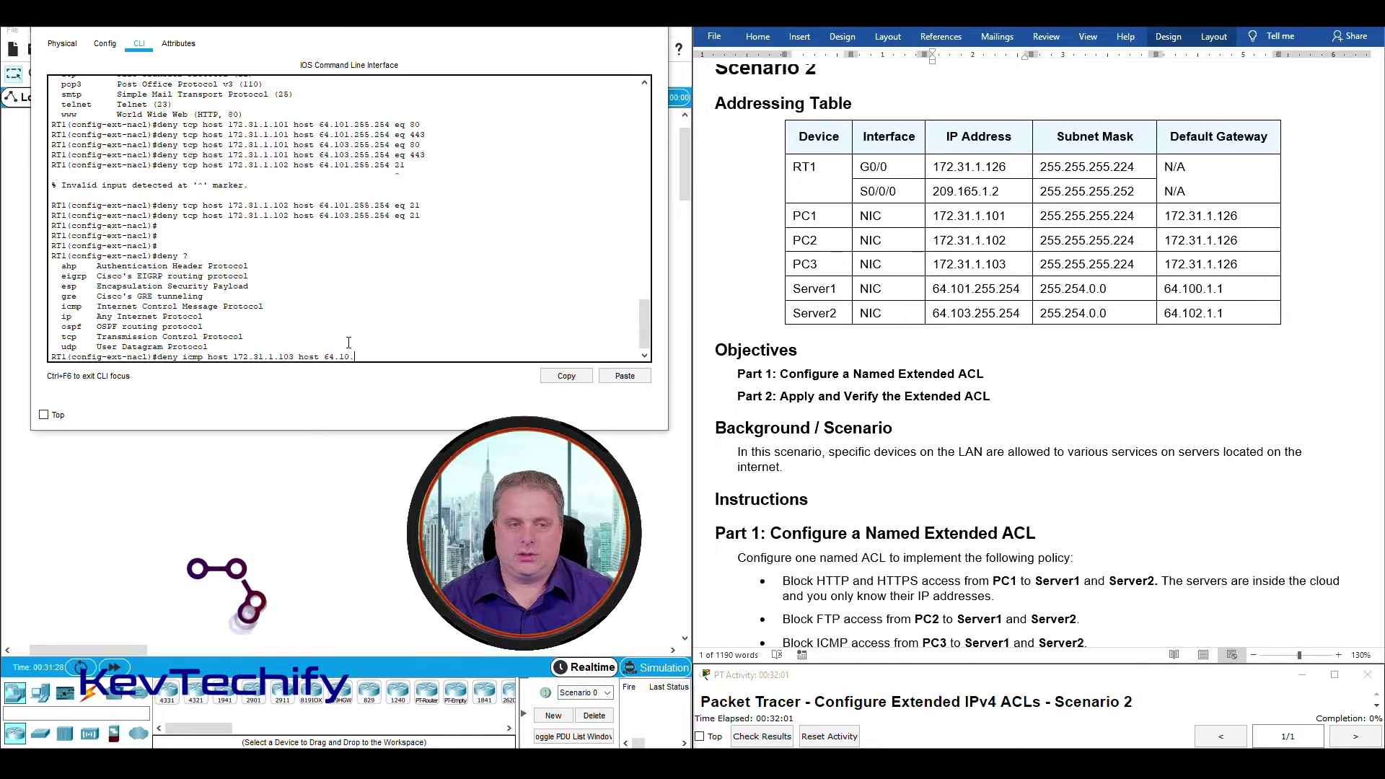
type("1.2")
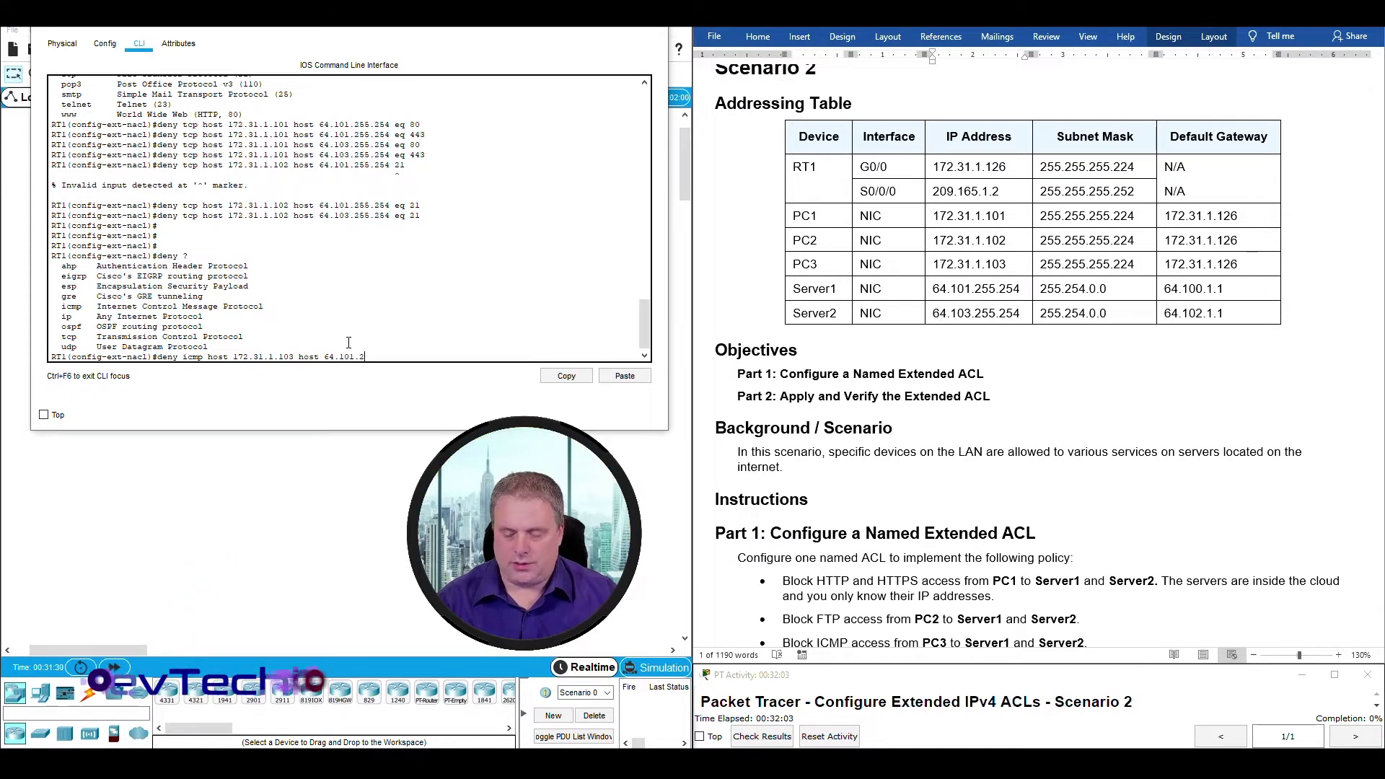
type("55.254")
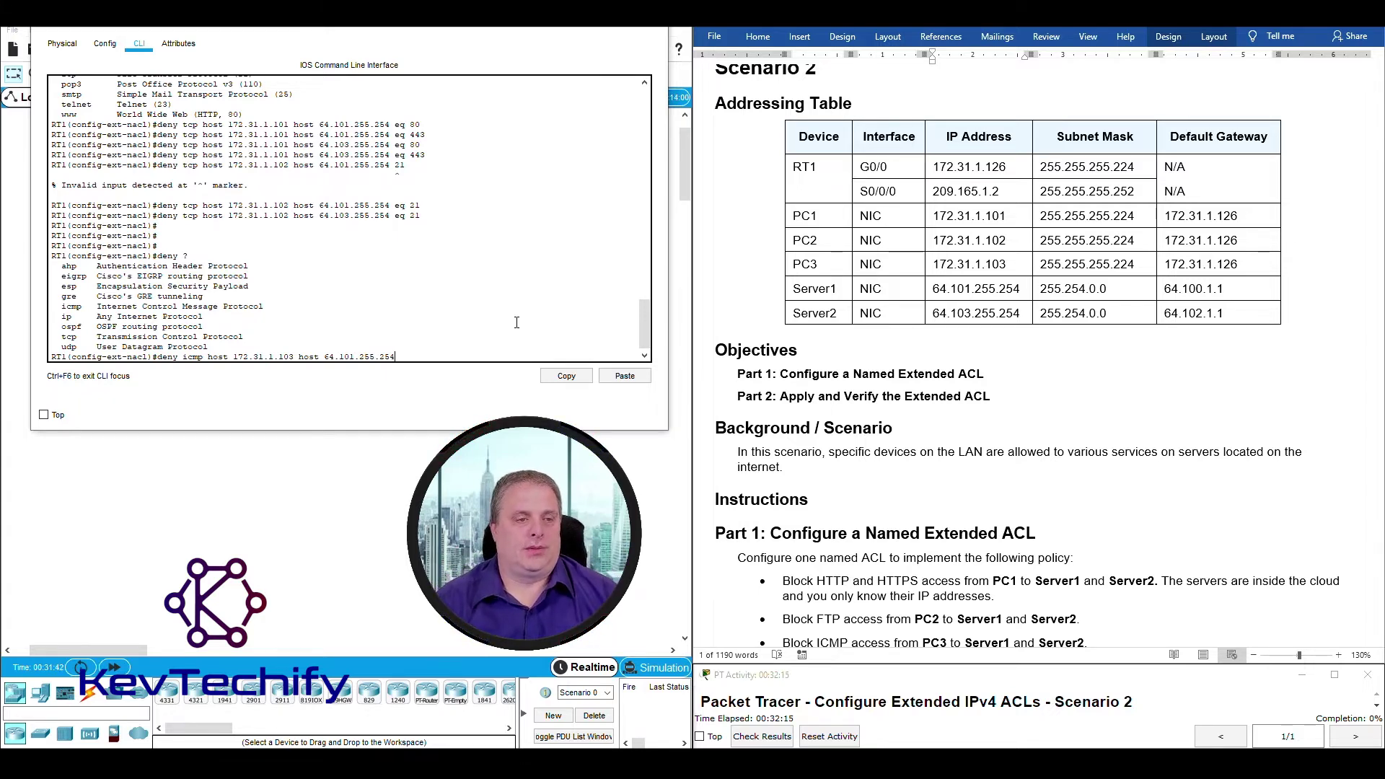
key("Return")
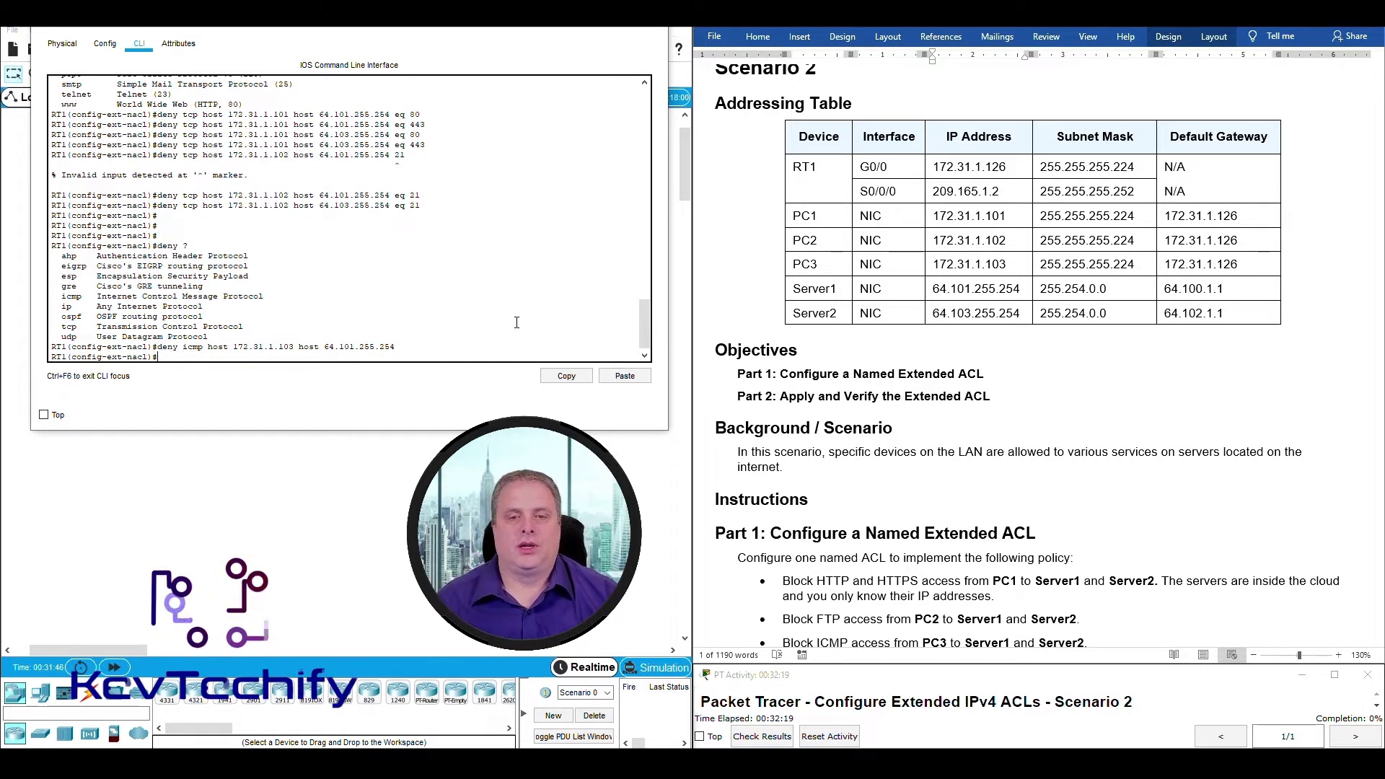
Mark the instructions blocking PC3 from Server1 and Server2, emphasising Server2.
scroll(917, 424, "down", 15)
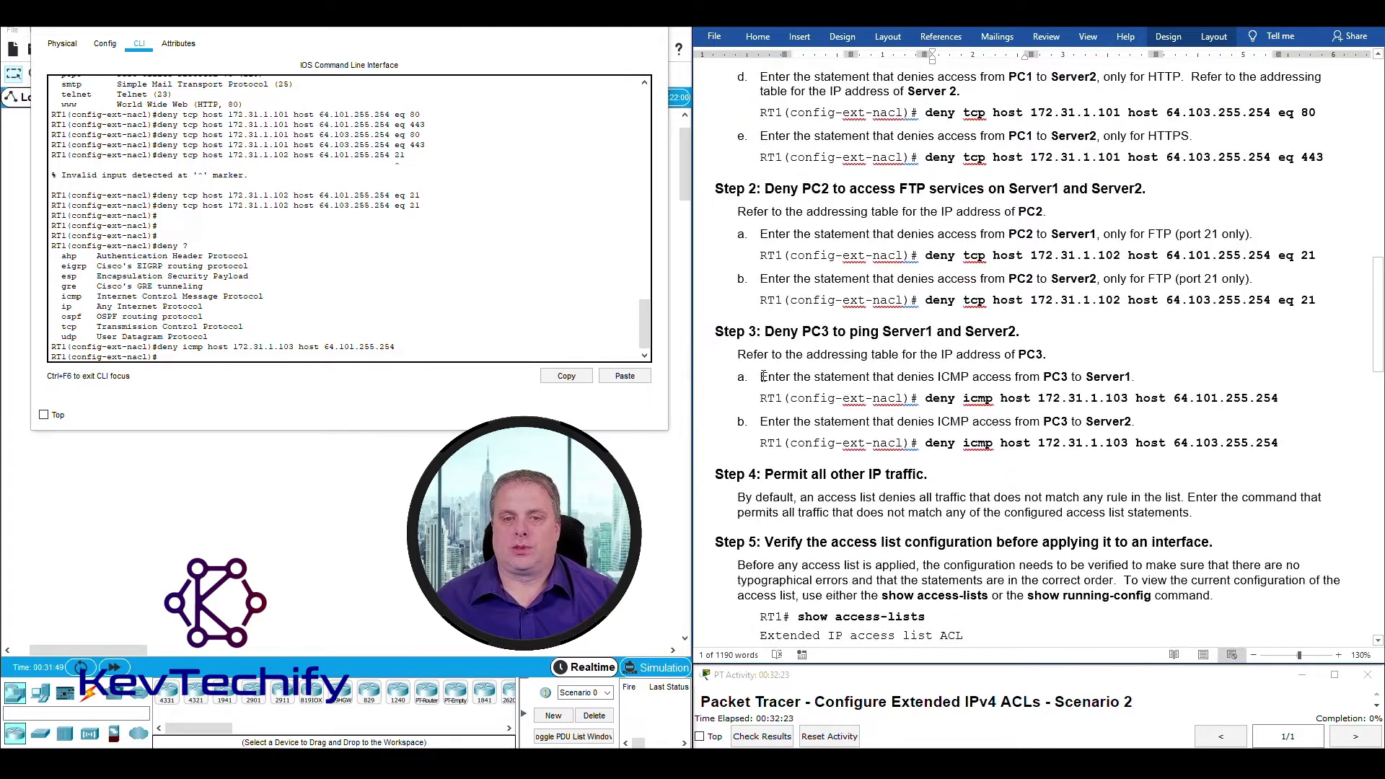
left_click_drag(762, 376, 1132, 377)
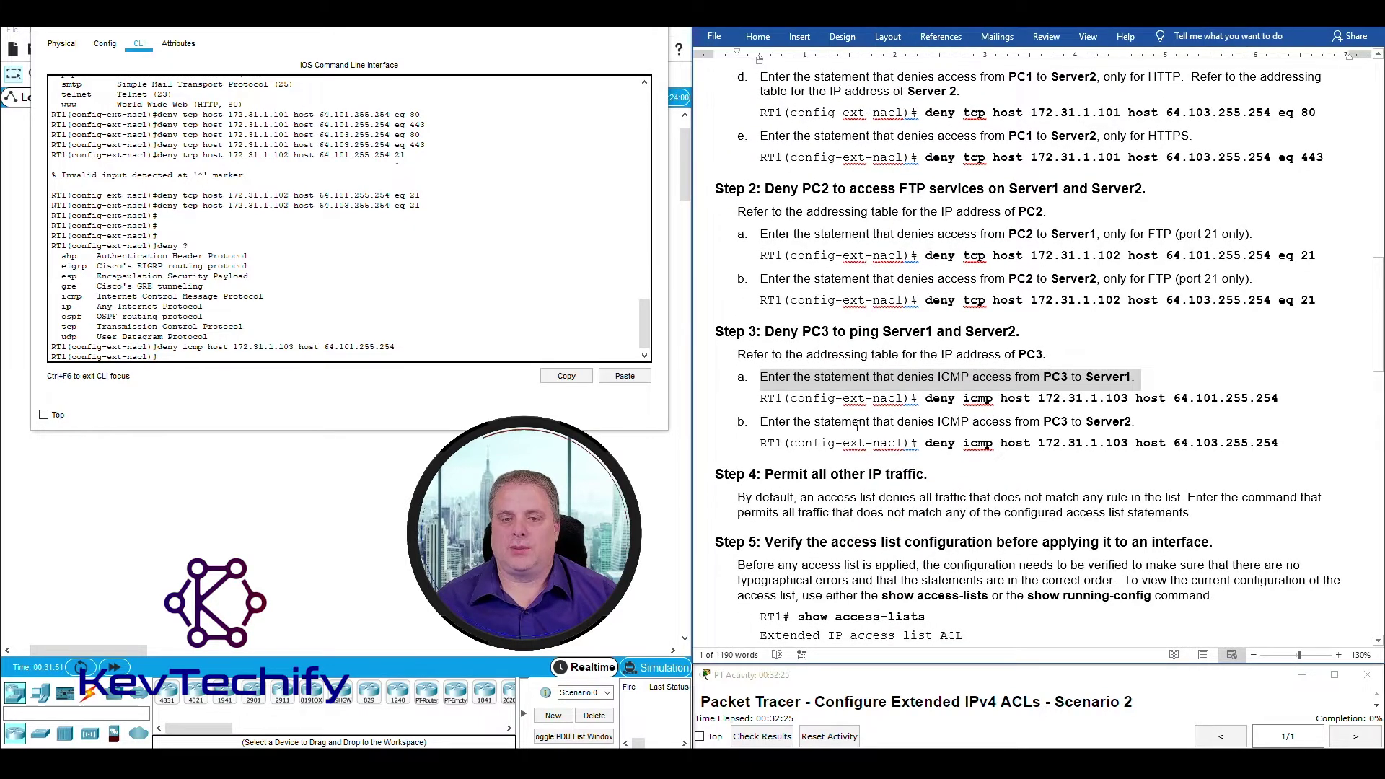
left_click_drag(761, 424, 1133, 428)
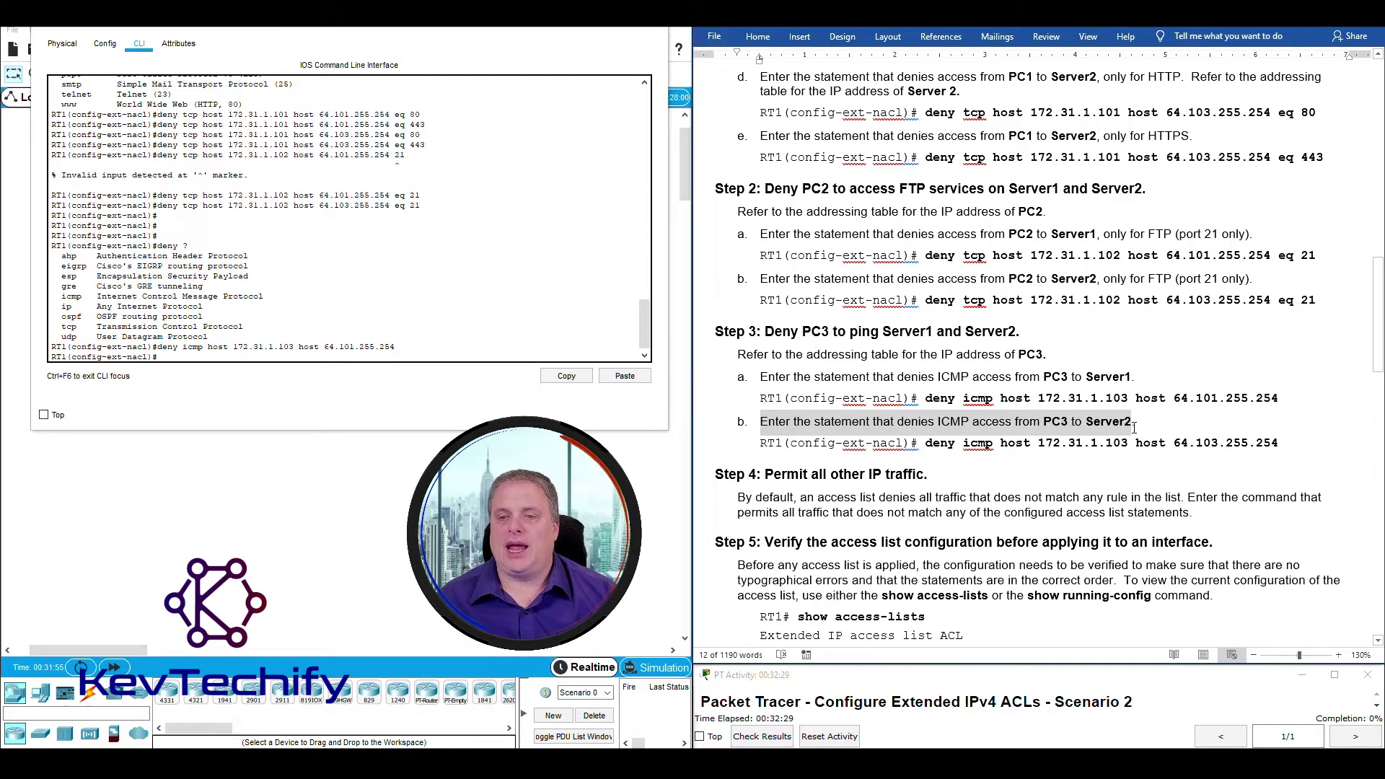
left_click(1109, 422)
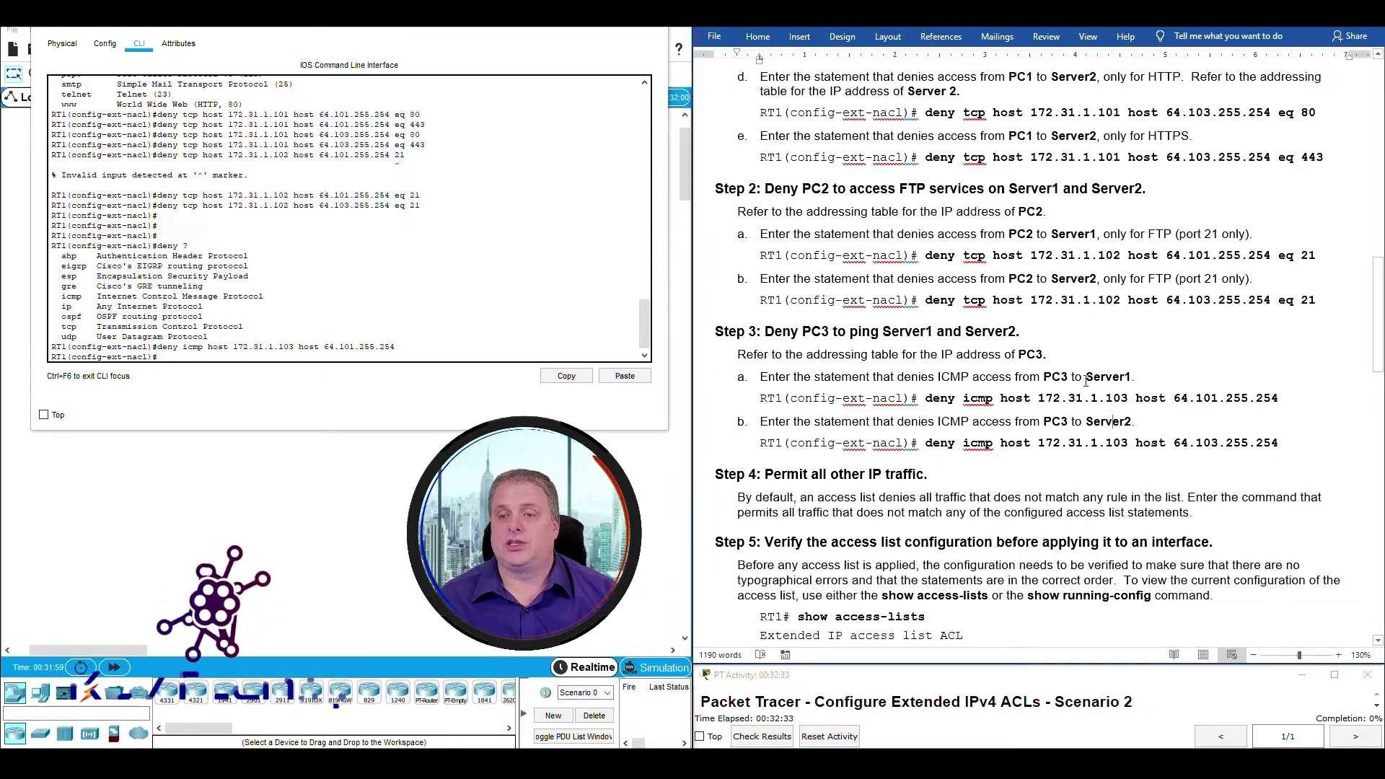
double_click(1098, 418)
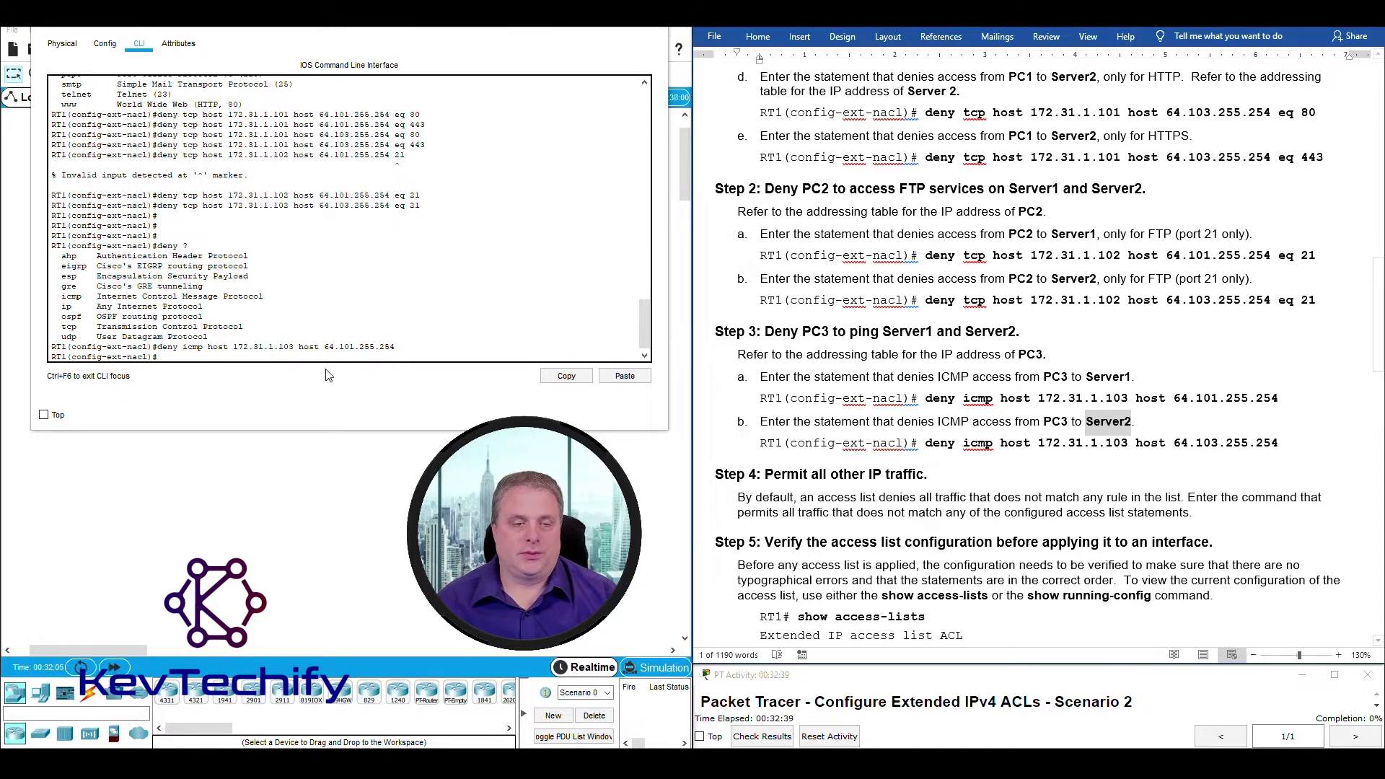
Recall the last deny icmp rule, change the destination to 64.103.255.254, and enter it.
left_click(408, 355)
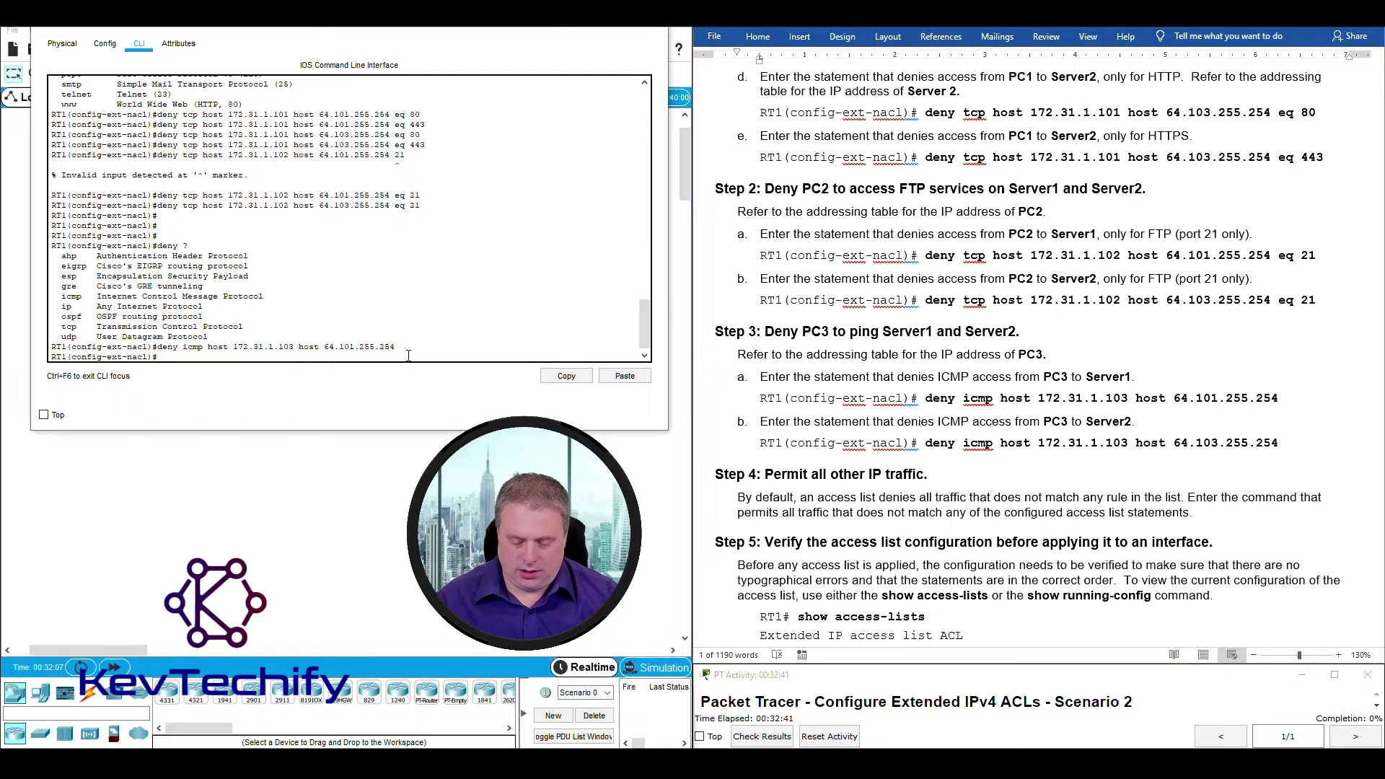
key("Up")
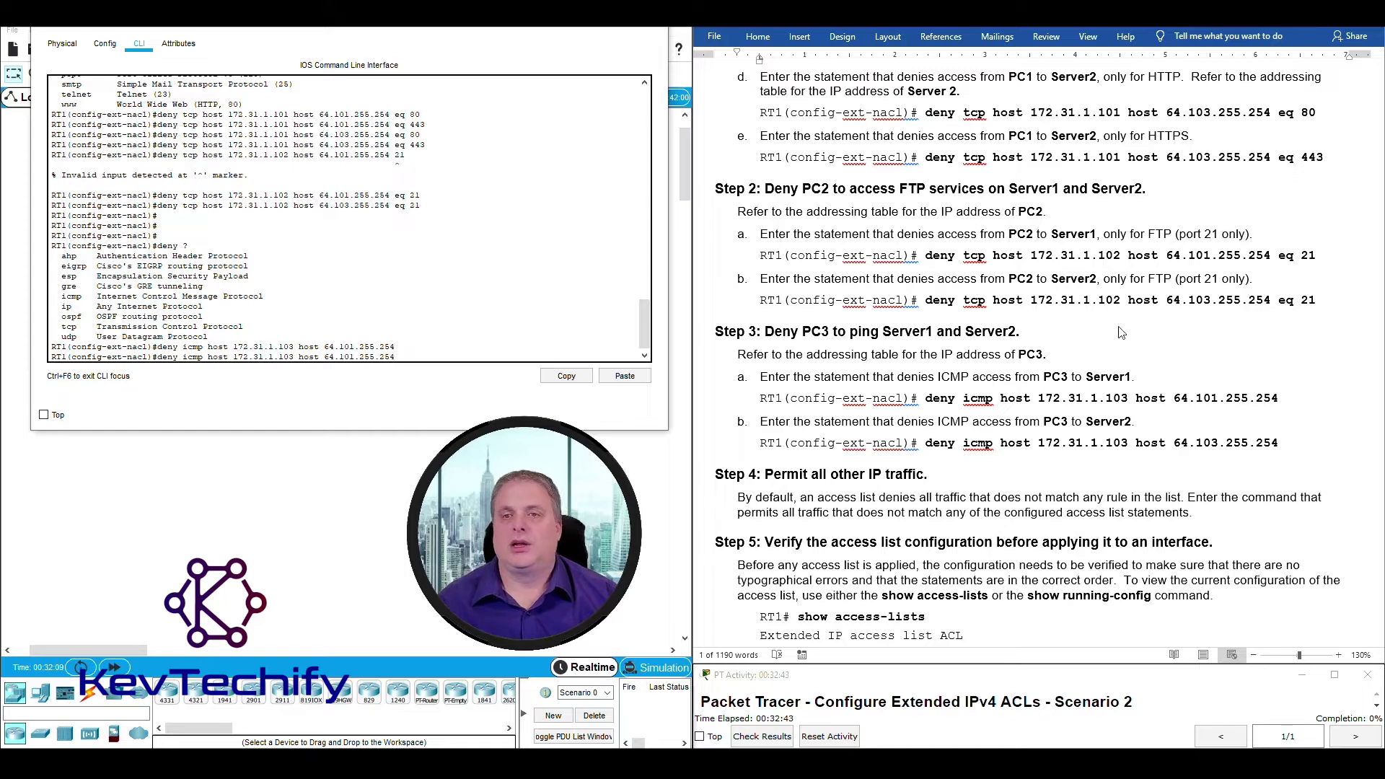
scroll(1120, 332, "up", 15)
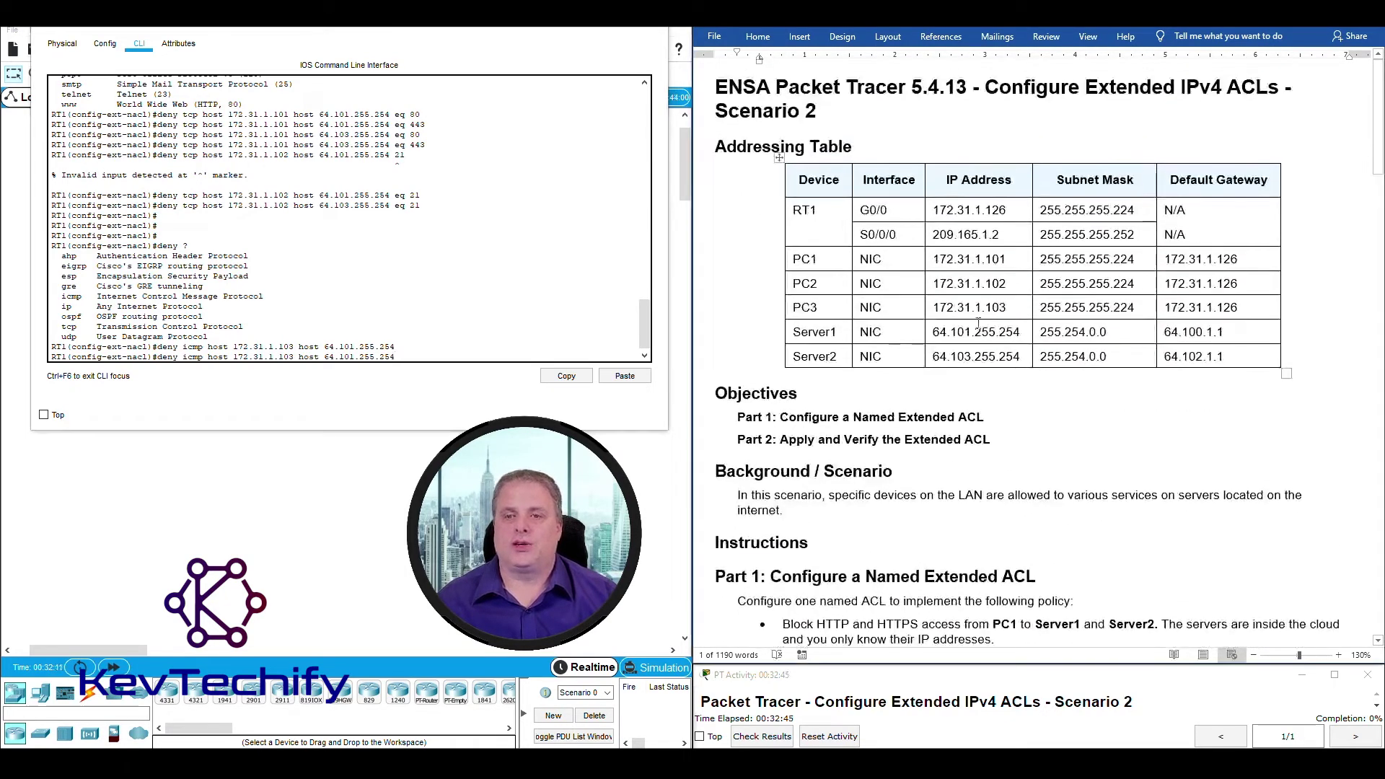
left_click_drag(932, 332, 1026, 358)
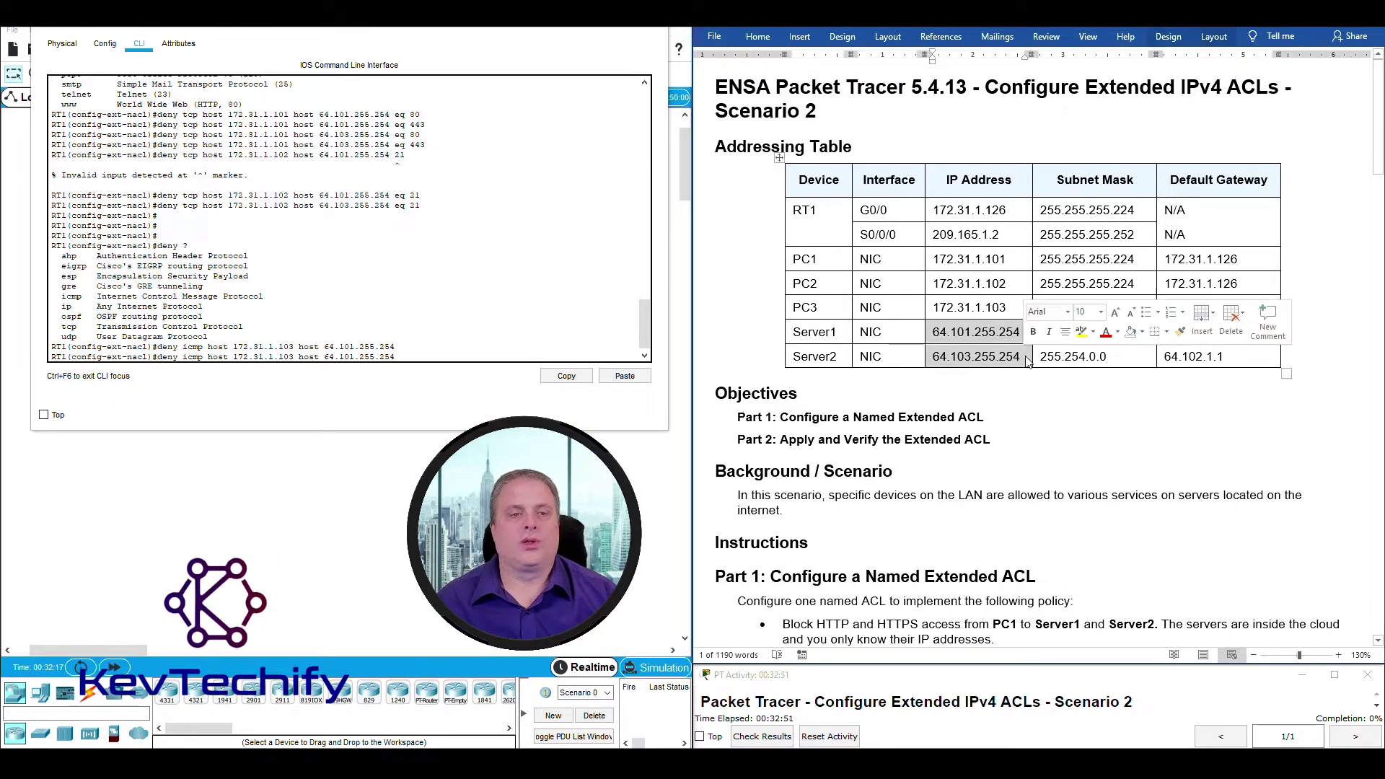
left_click(413, 355)
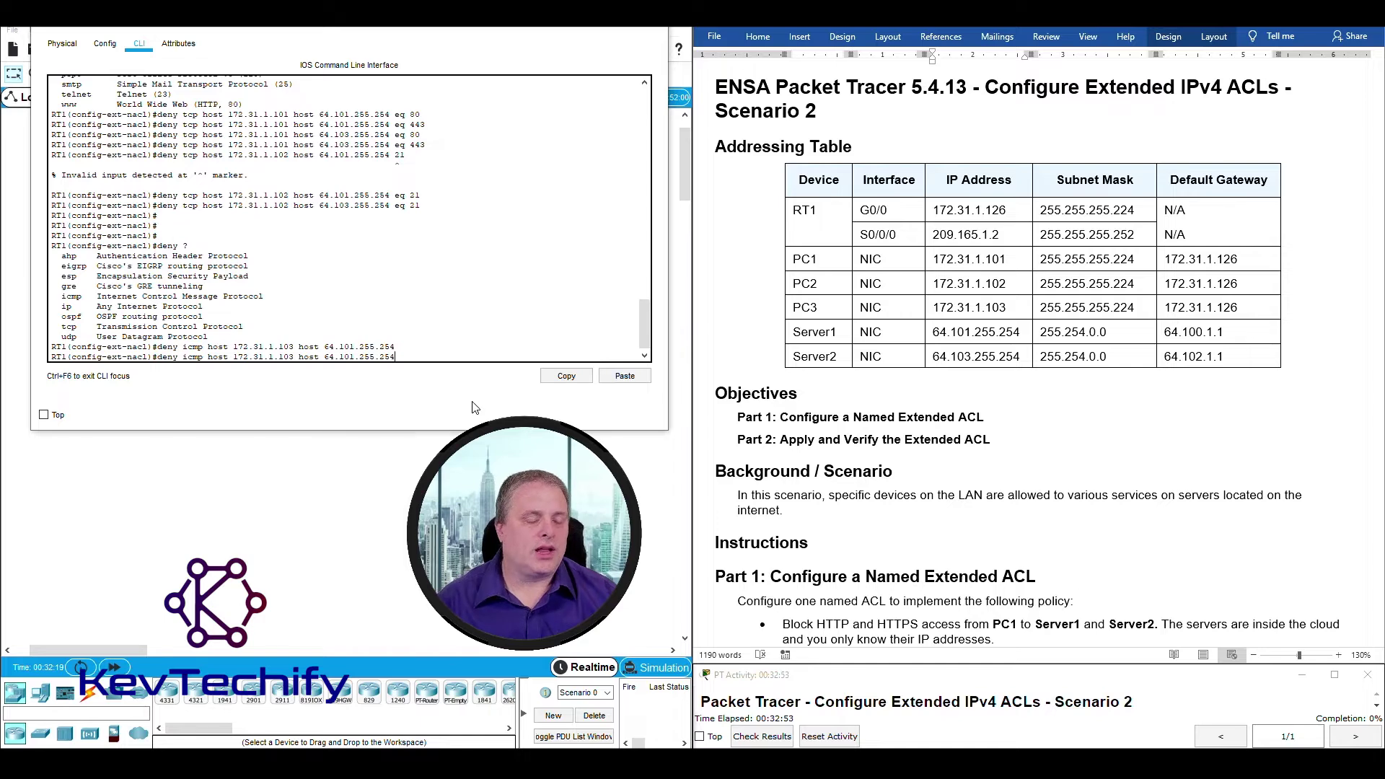
key("Left")
key("Left")
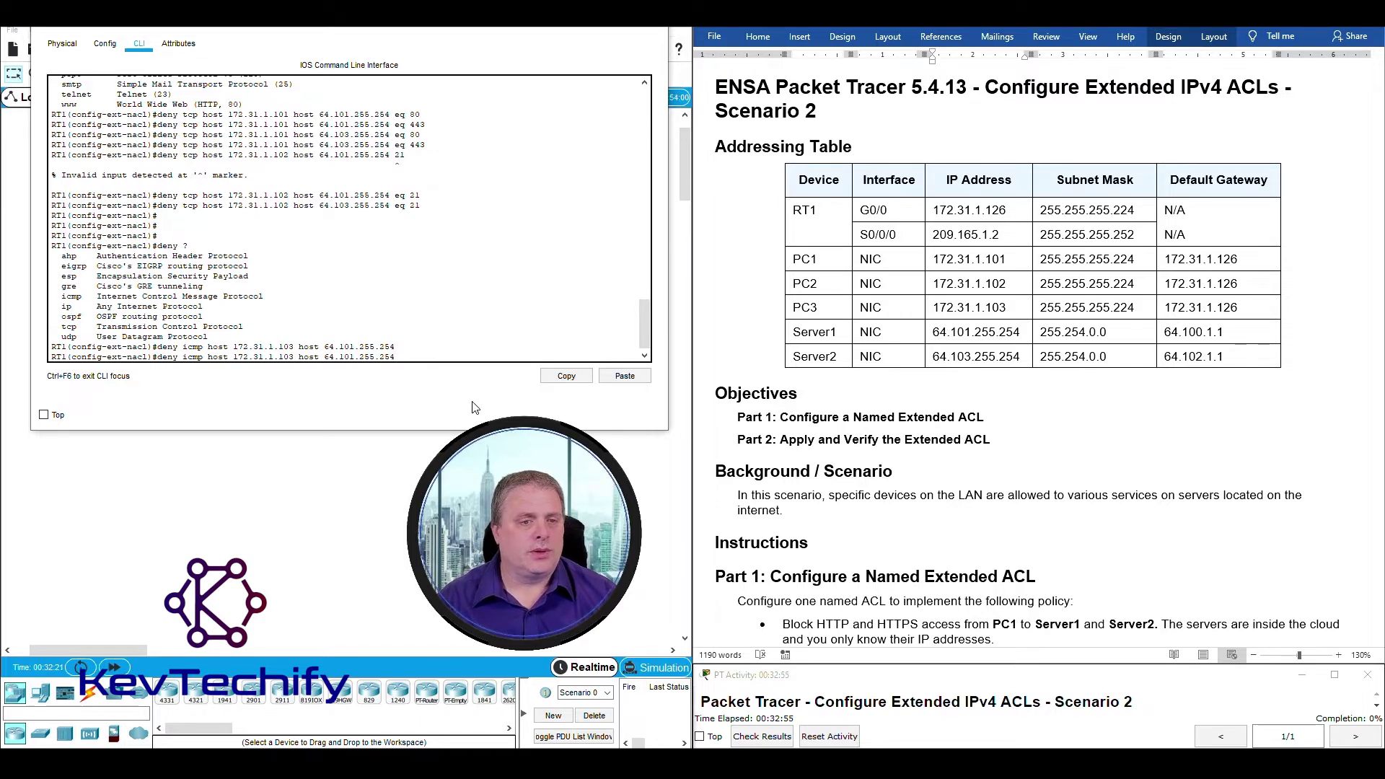
key("Left")
key("Left")
key("Left")
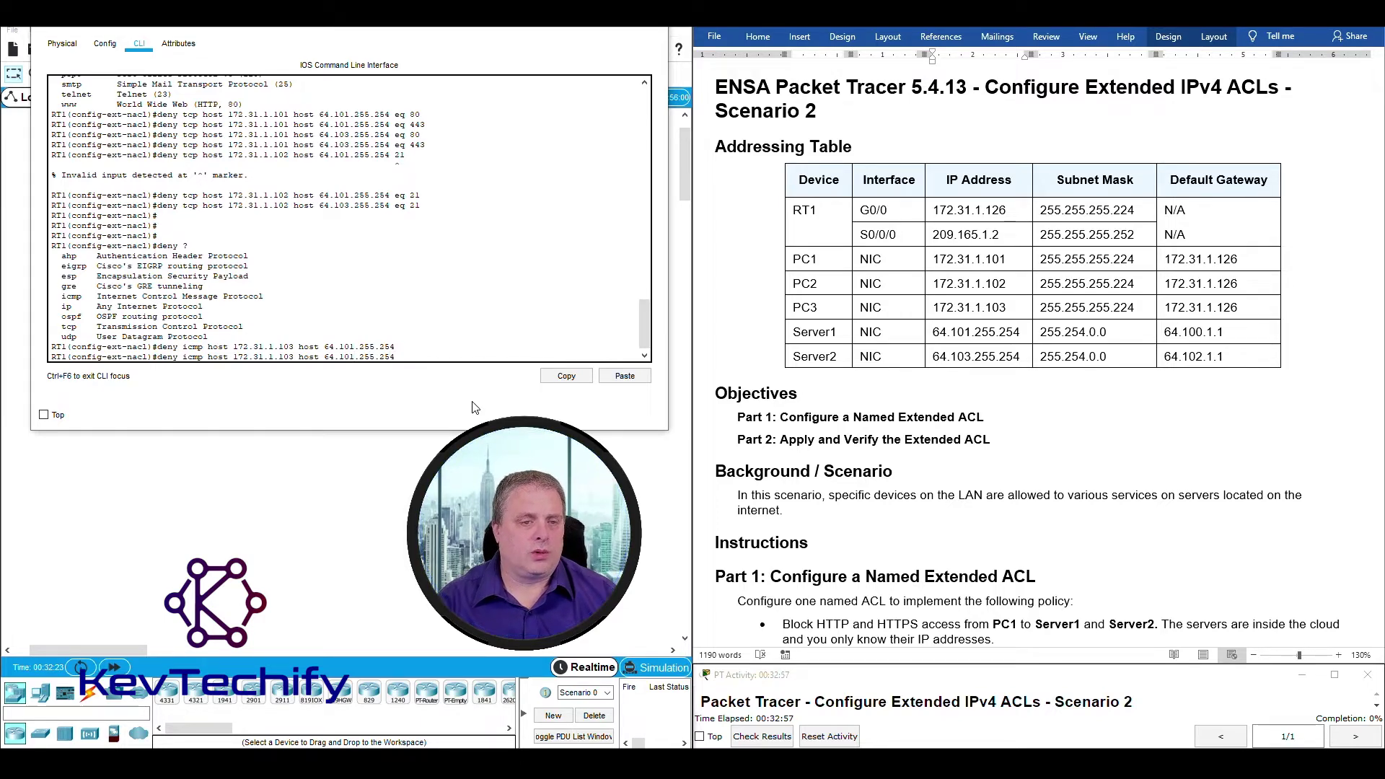
type("3")
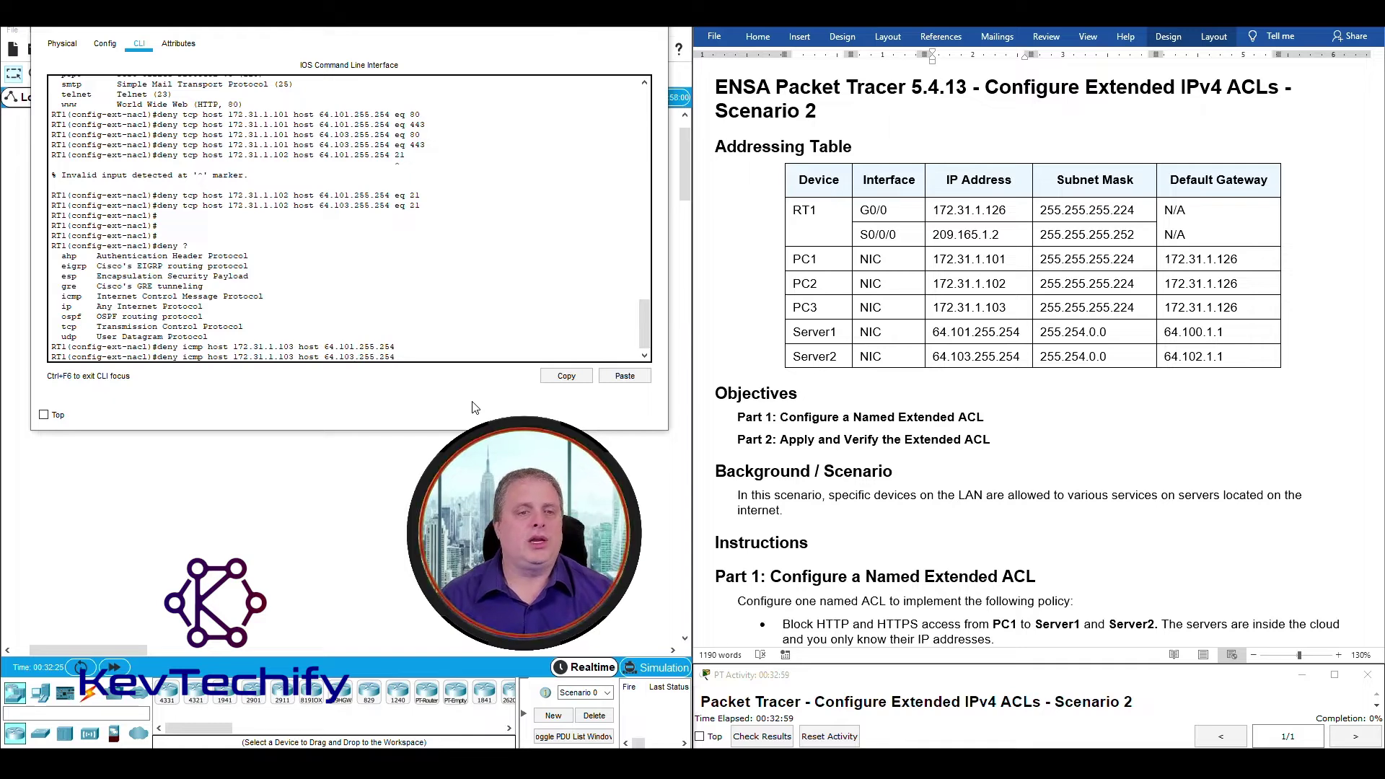
key("Return")
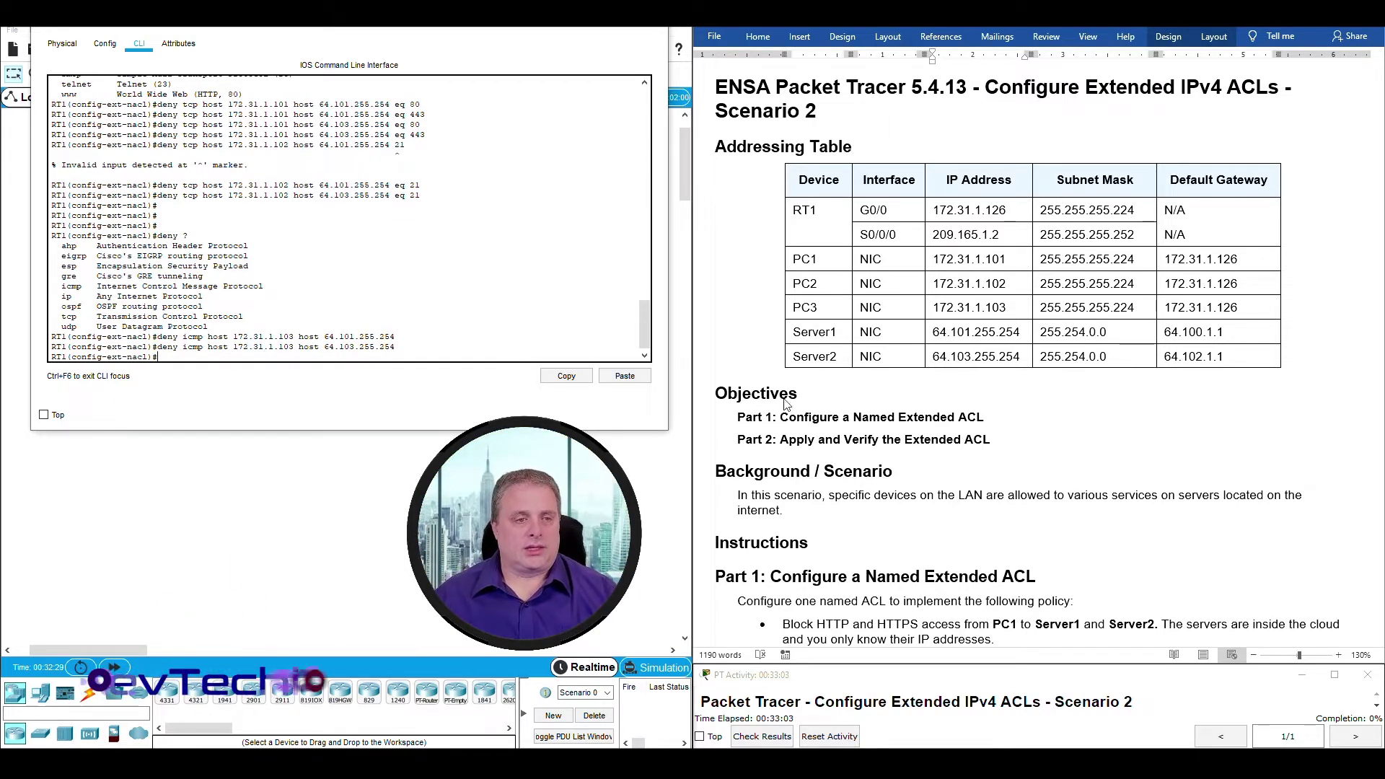
scroll(991, 484, "down", 12)
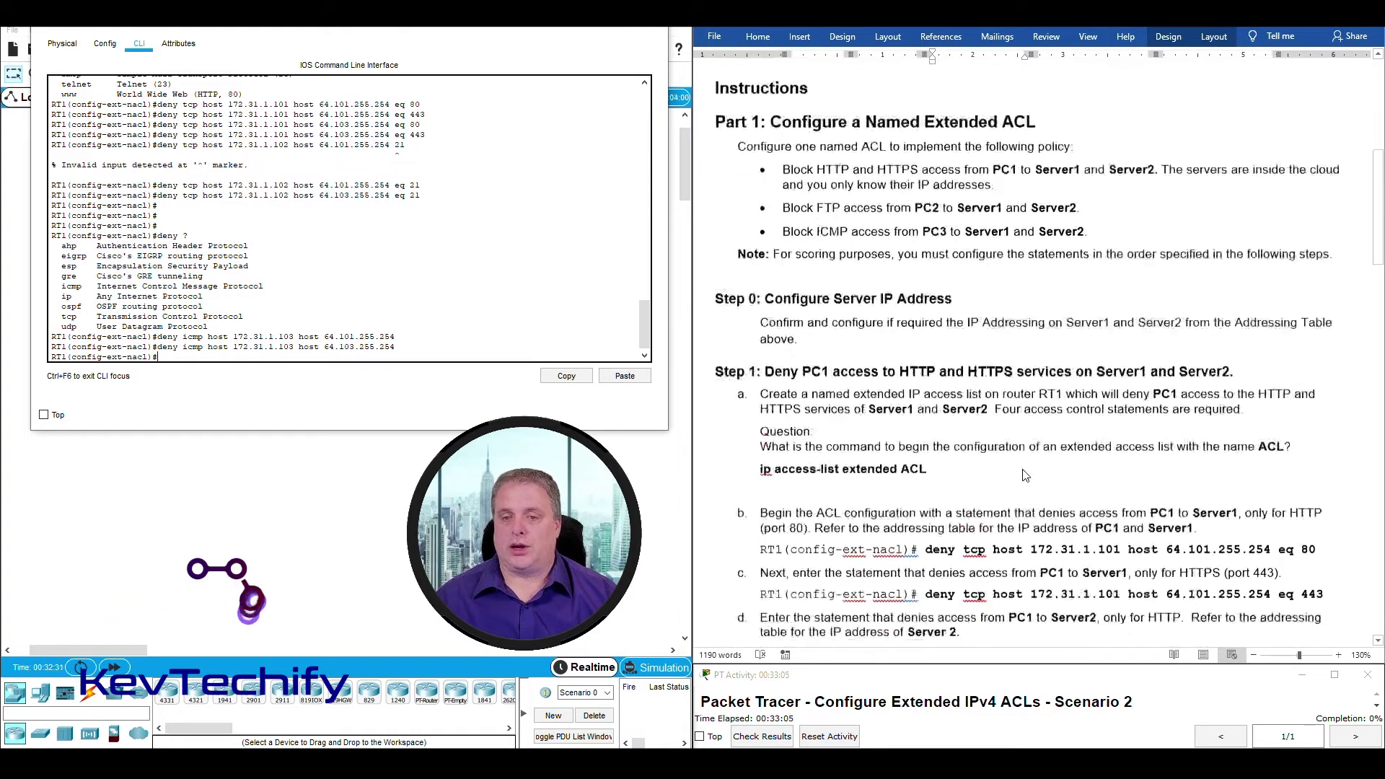
scroll(1024, 473, "down", 10)
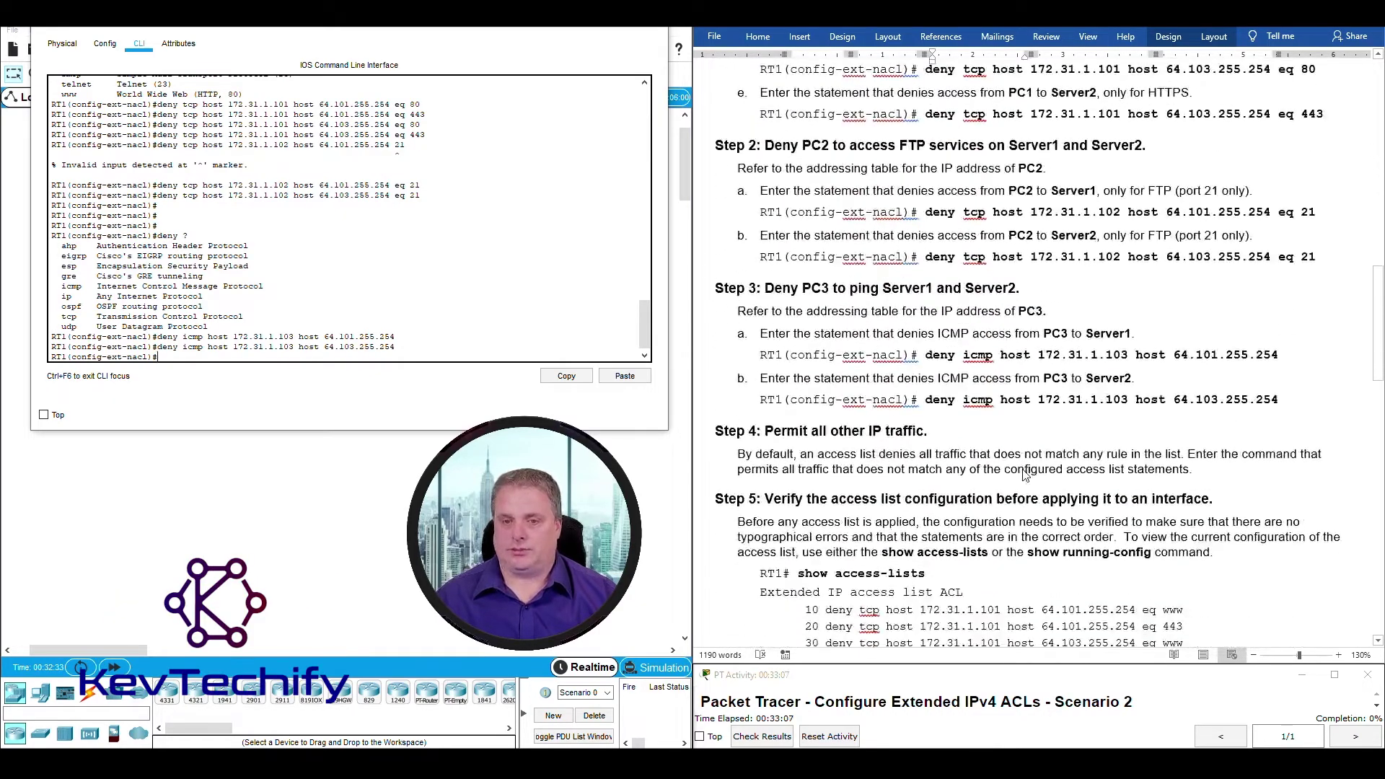
scroll(1024, 474, "down", 4)
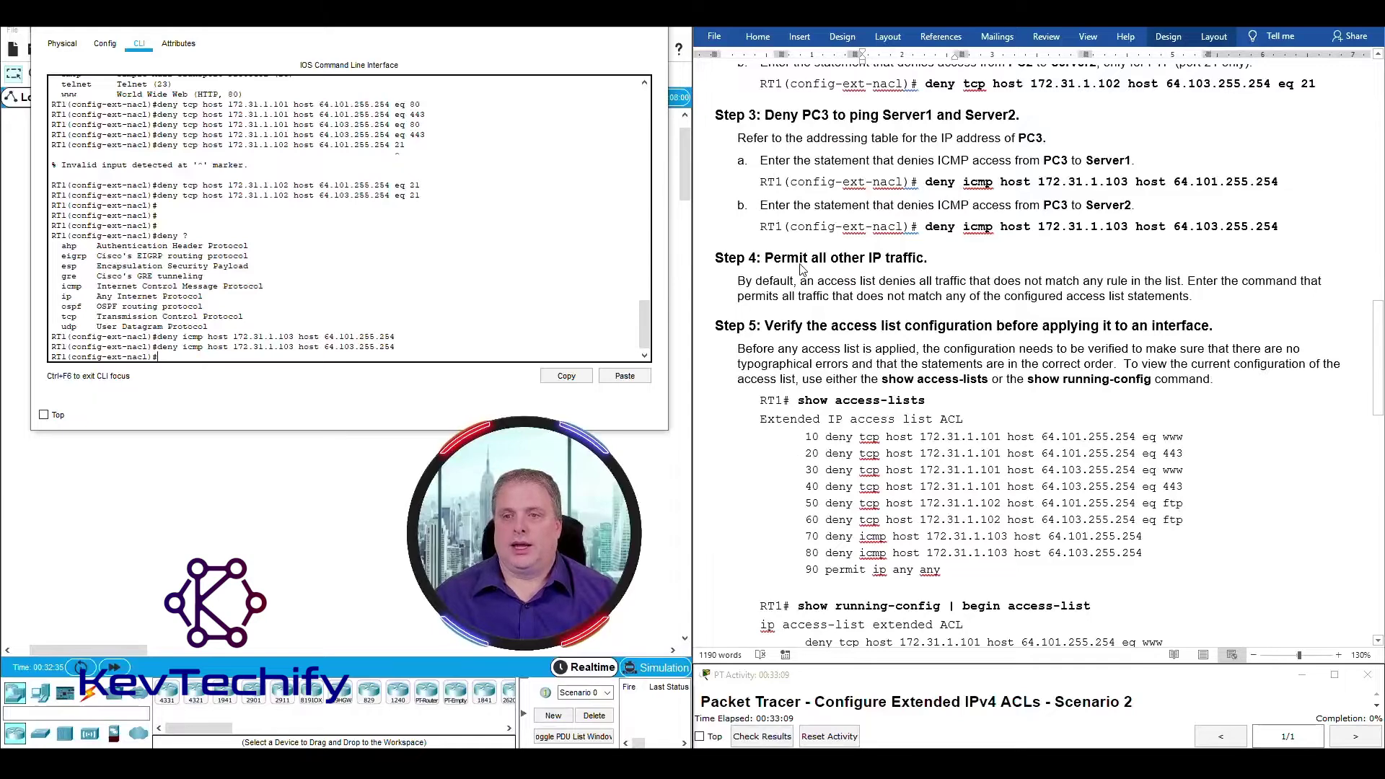
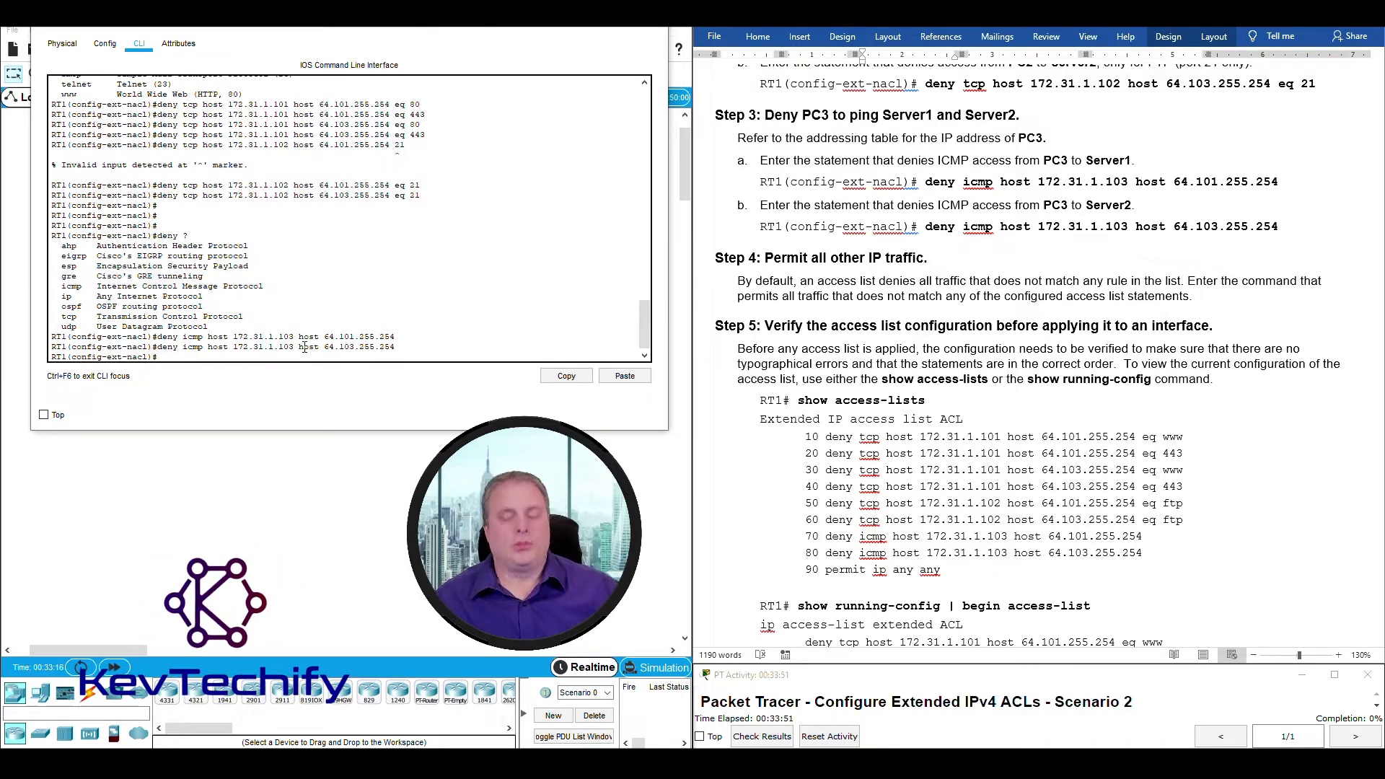
Start the final 'permit ip' statement in RT1's named extended ACL.
type("permit ip")
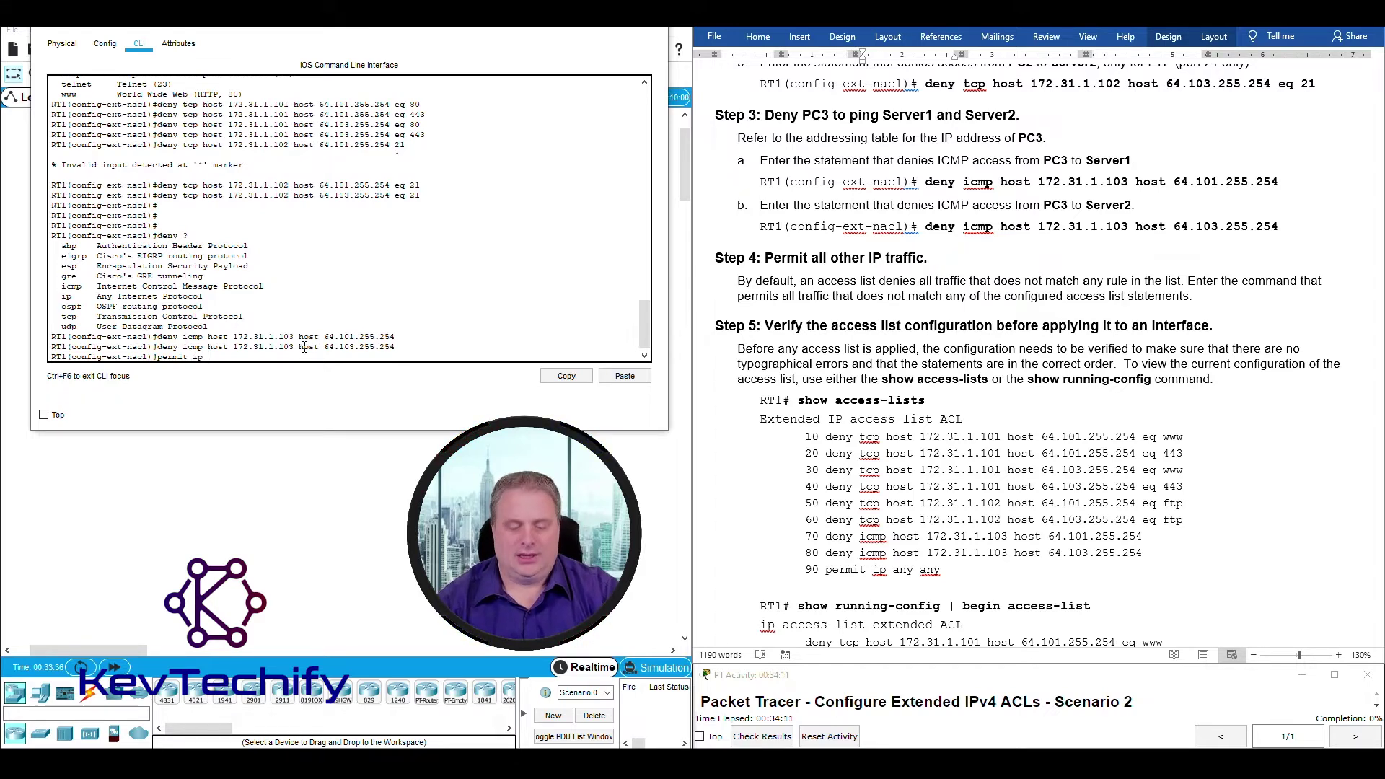
List the source and destination options with '?' and point out the 'any' choices.
type("?")
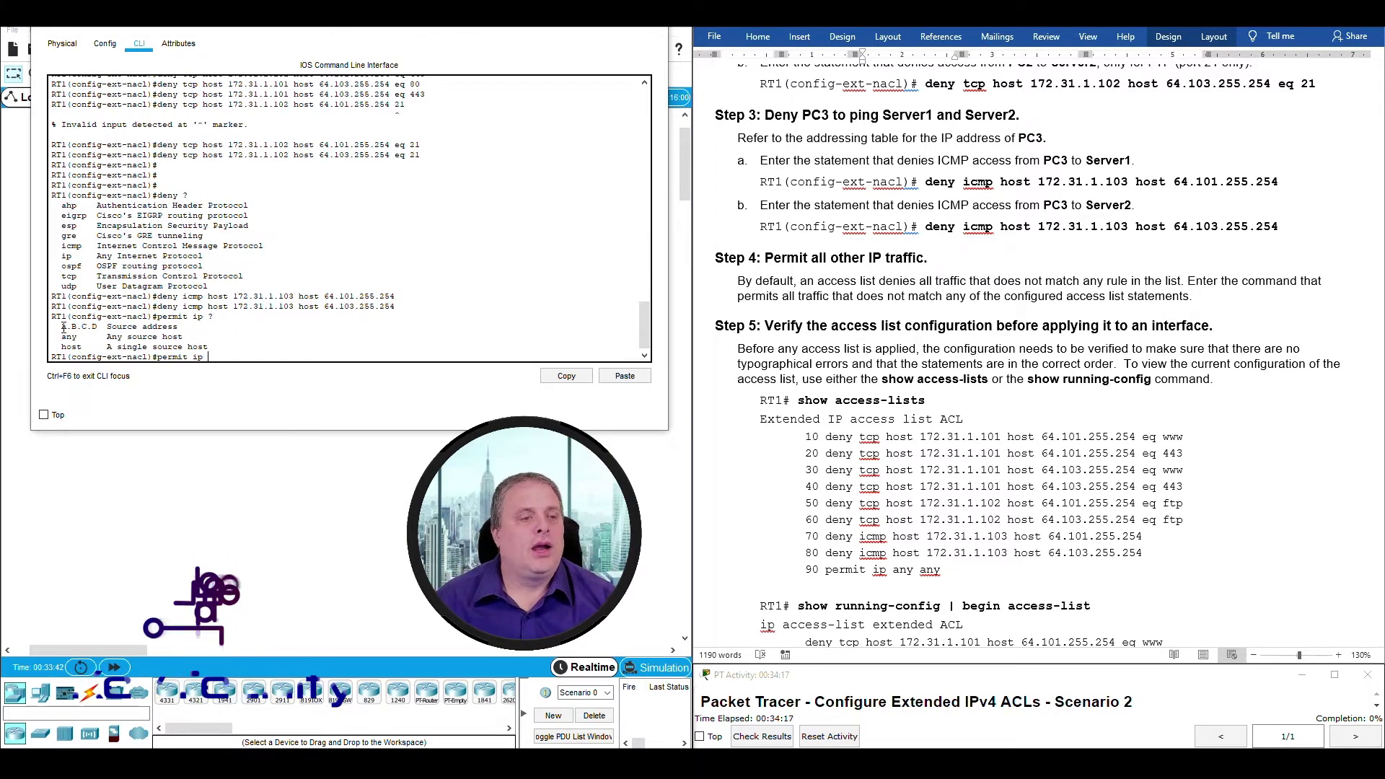
left_click_drag(63, 336, 193, 337)
type("any")
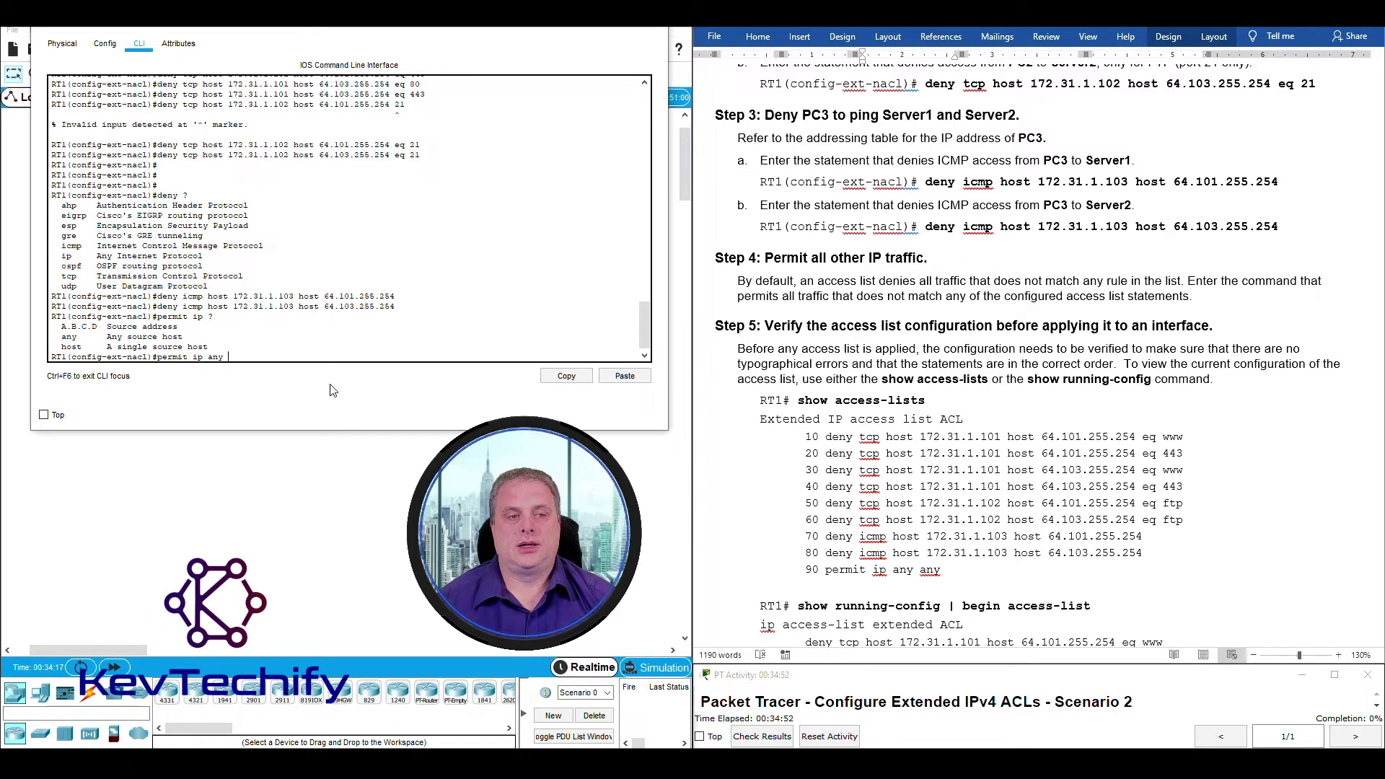
type(" ?")
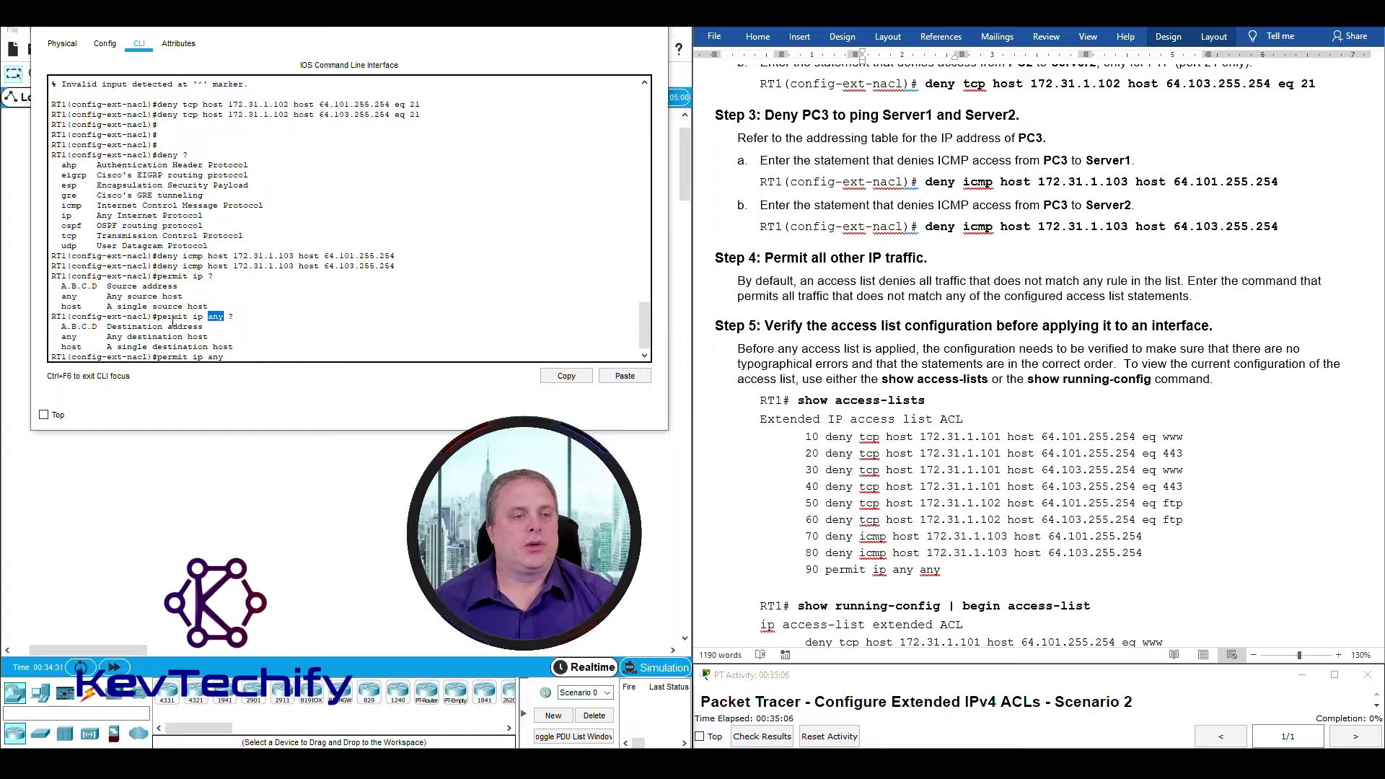
left_click_drag(113, 328, 200, 326)
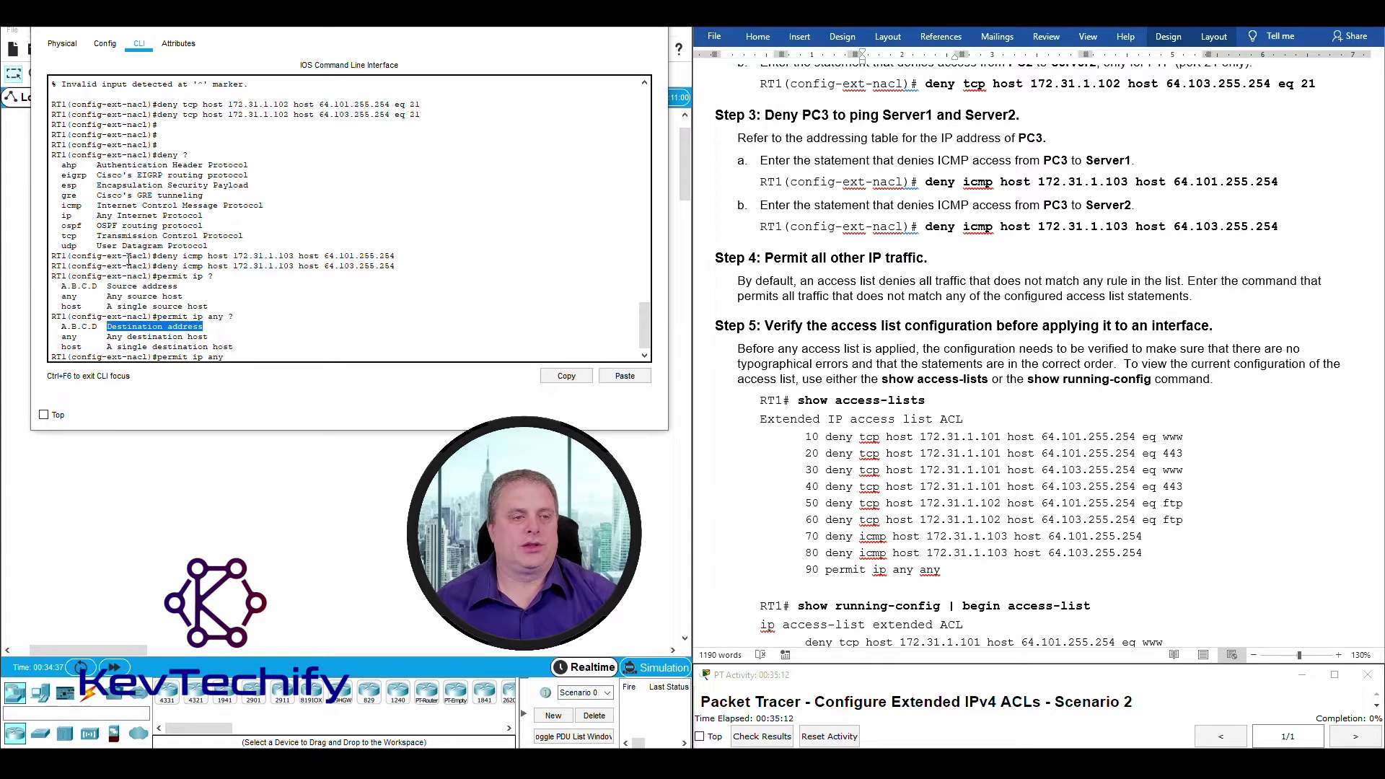
left_click_drag(64, 338, 69, 340)
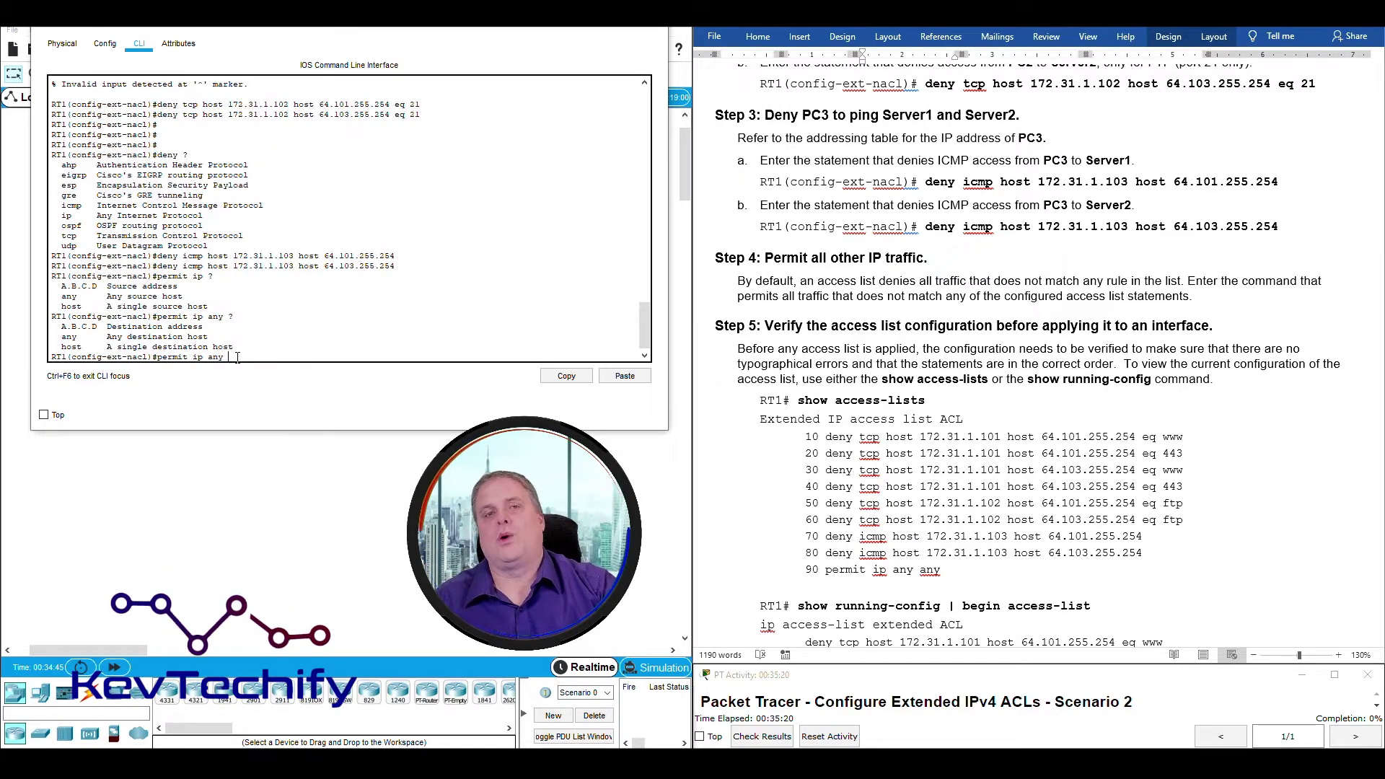
Finish the statement as 'permit ip any any' and enter it.
type("any")
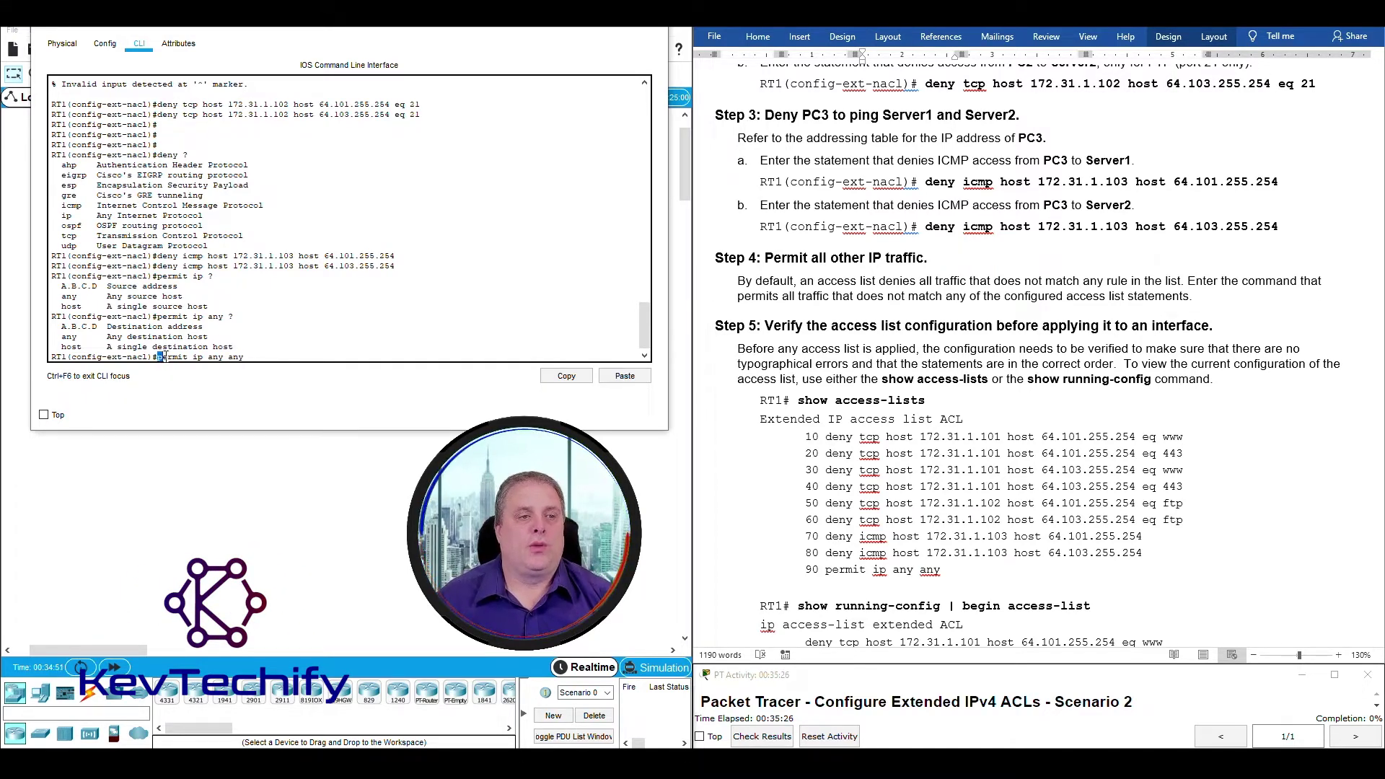
left_click_drag(165, 356, 241, 355)
left_click(253, 358)
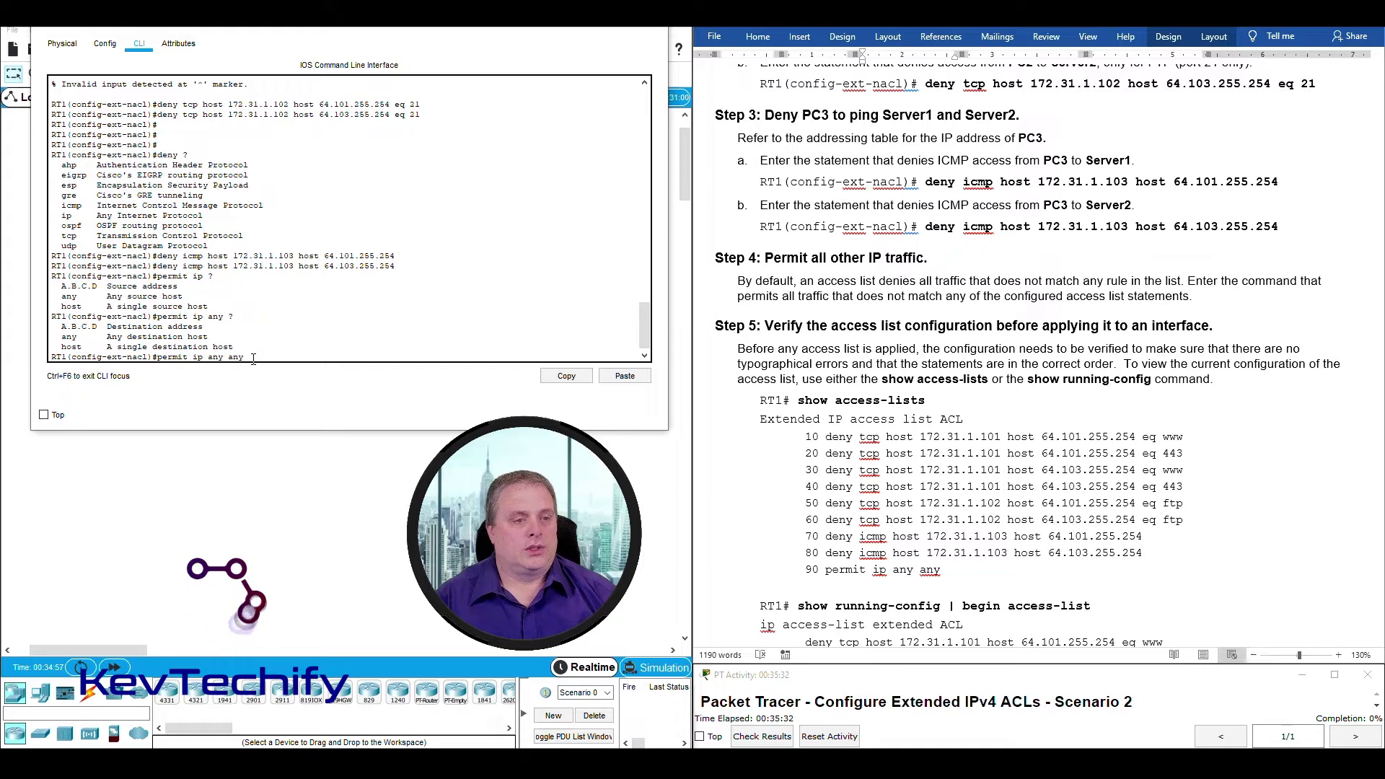
key("Return")
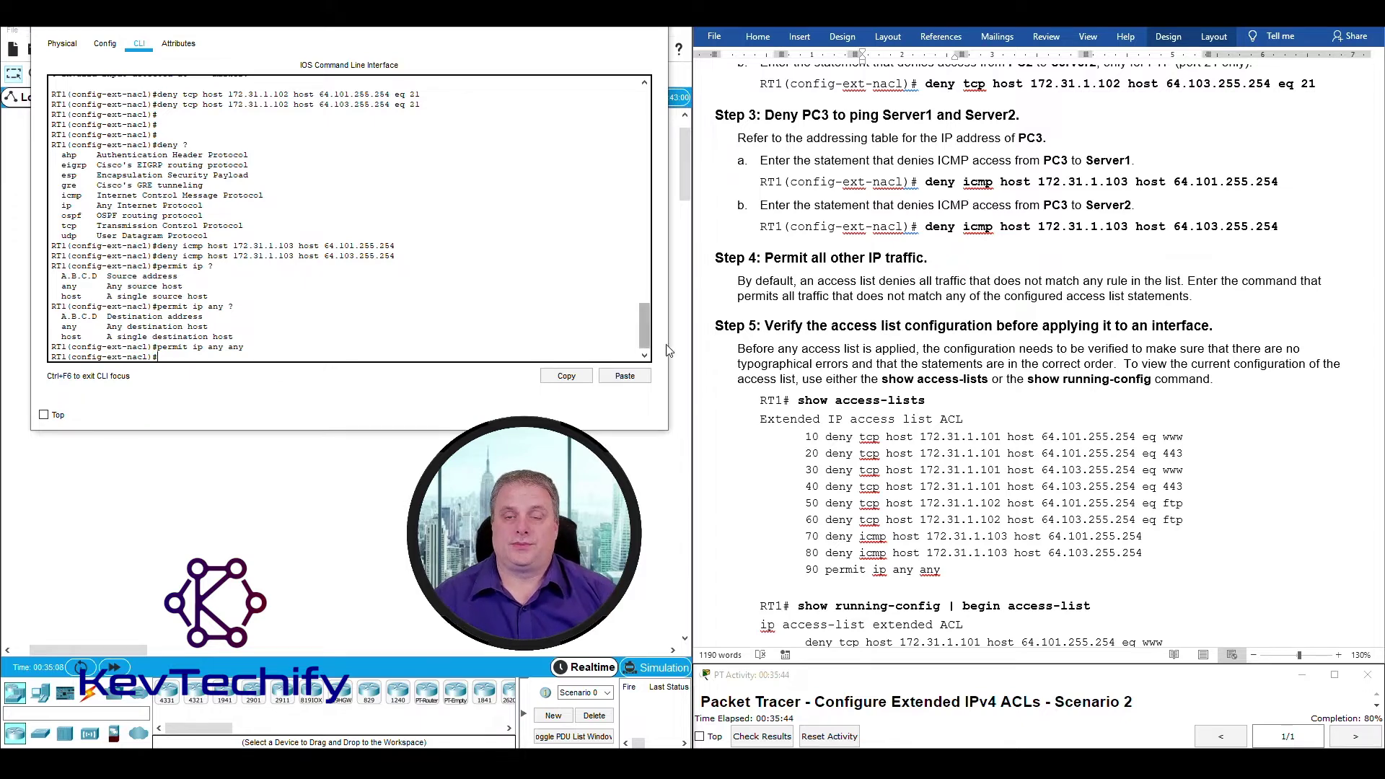
Exit the ACL and global configuration modes back to the RT1# prompt.
scroll(789, 285, "down", 5)
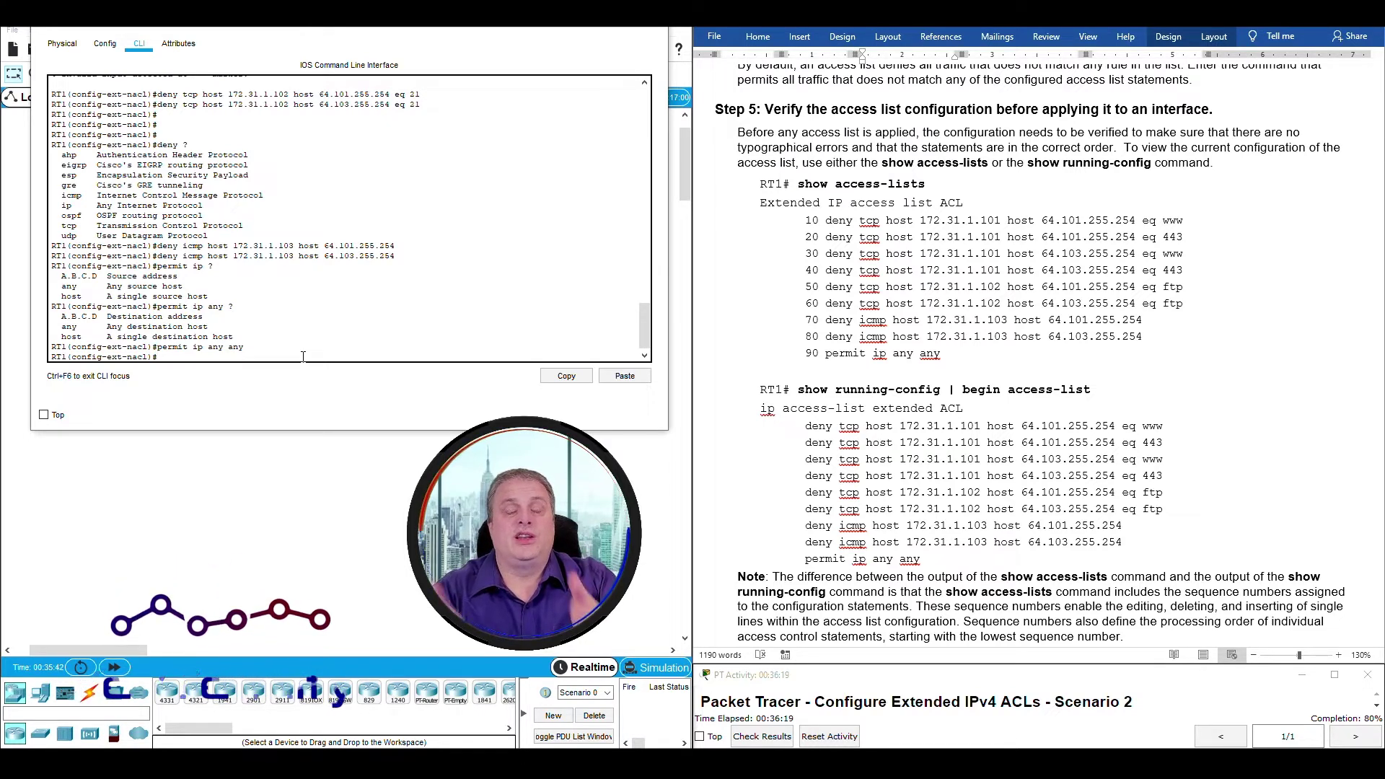
type("ex")
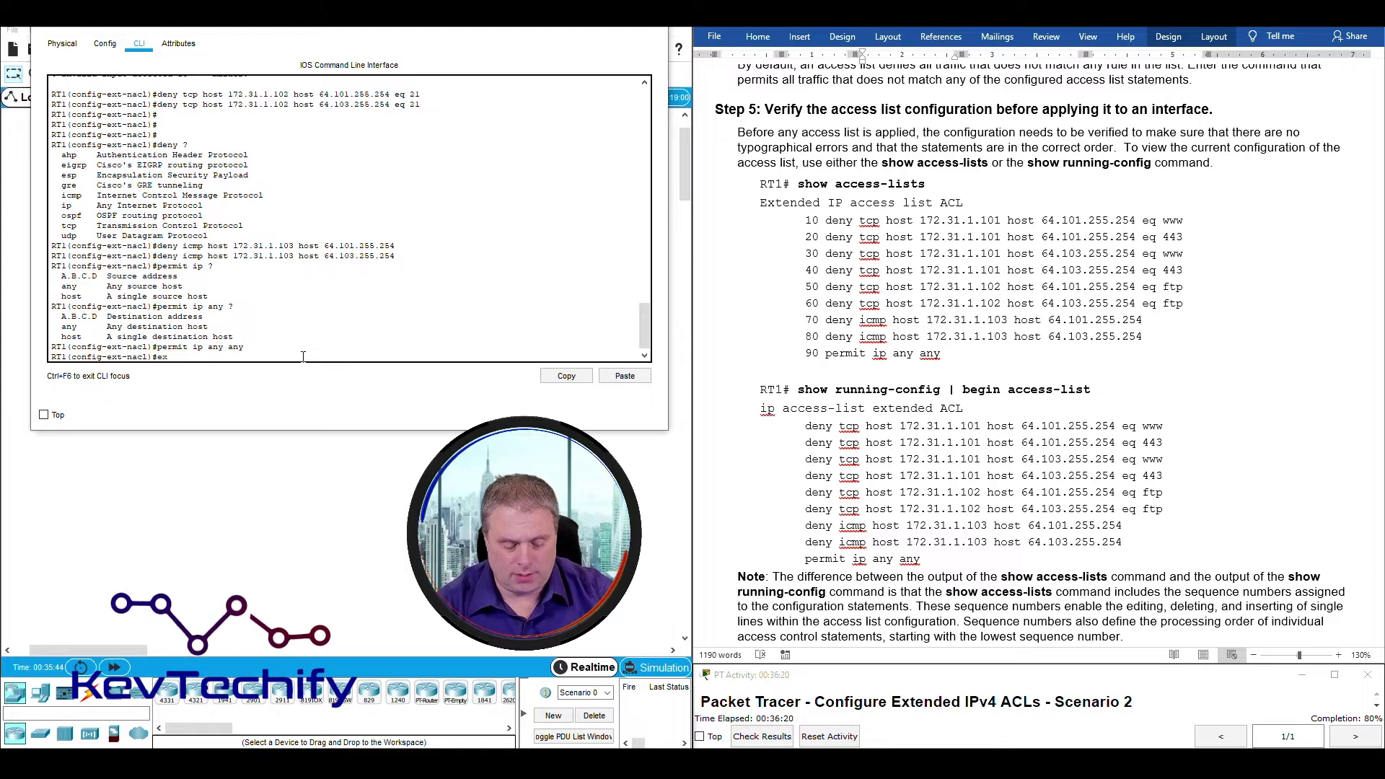
type("it")
key("Return")
type("ex")
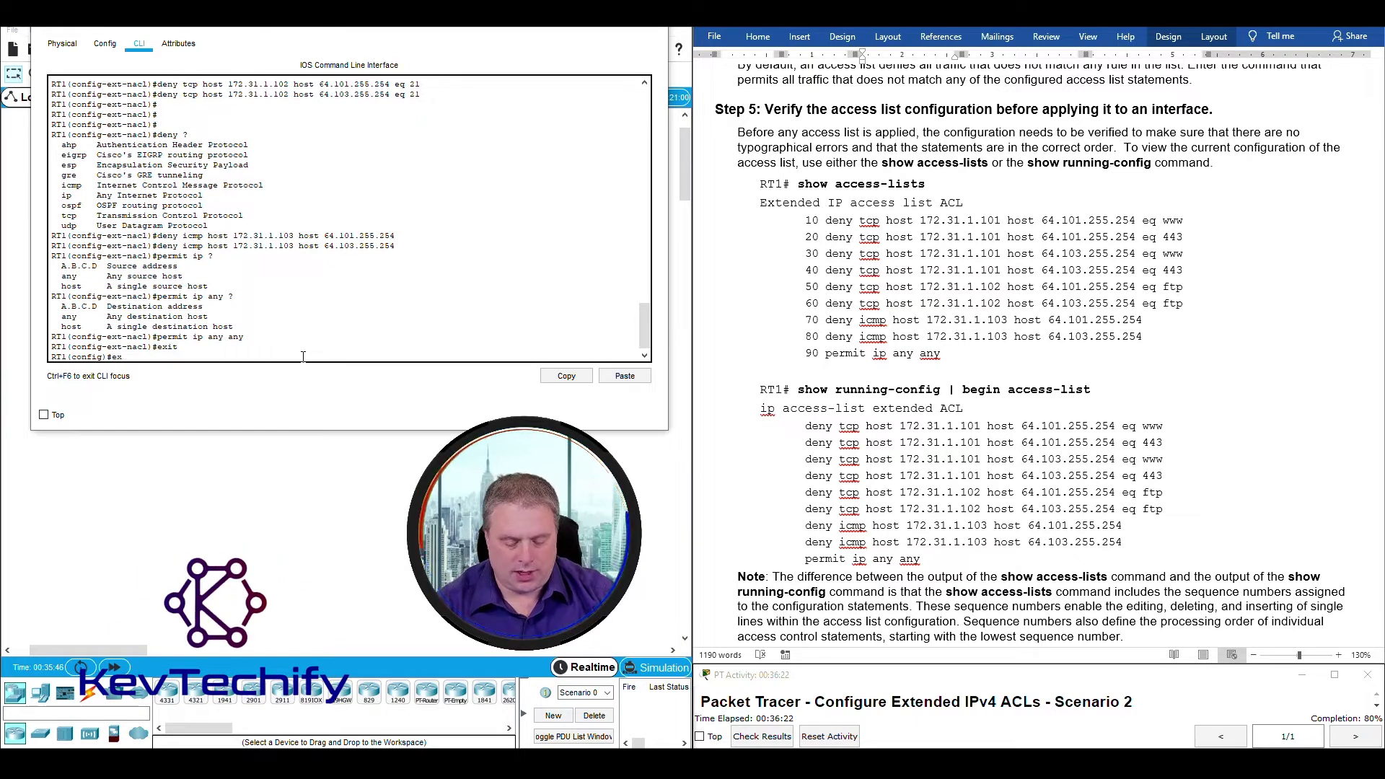
type("it")
key("Return")
key("Return")
key("Return")
key("Return")
key("Return")
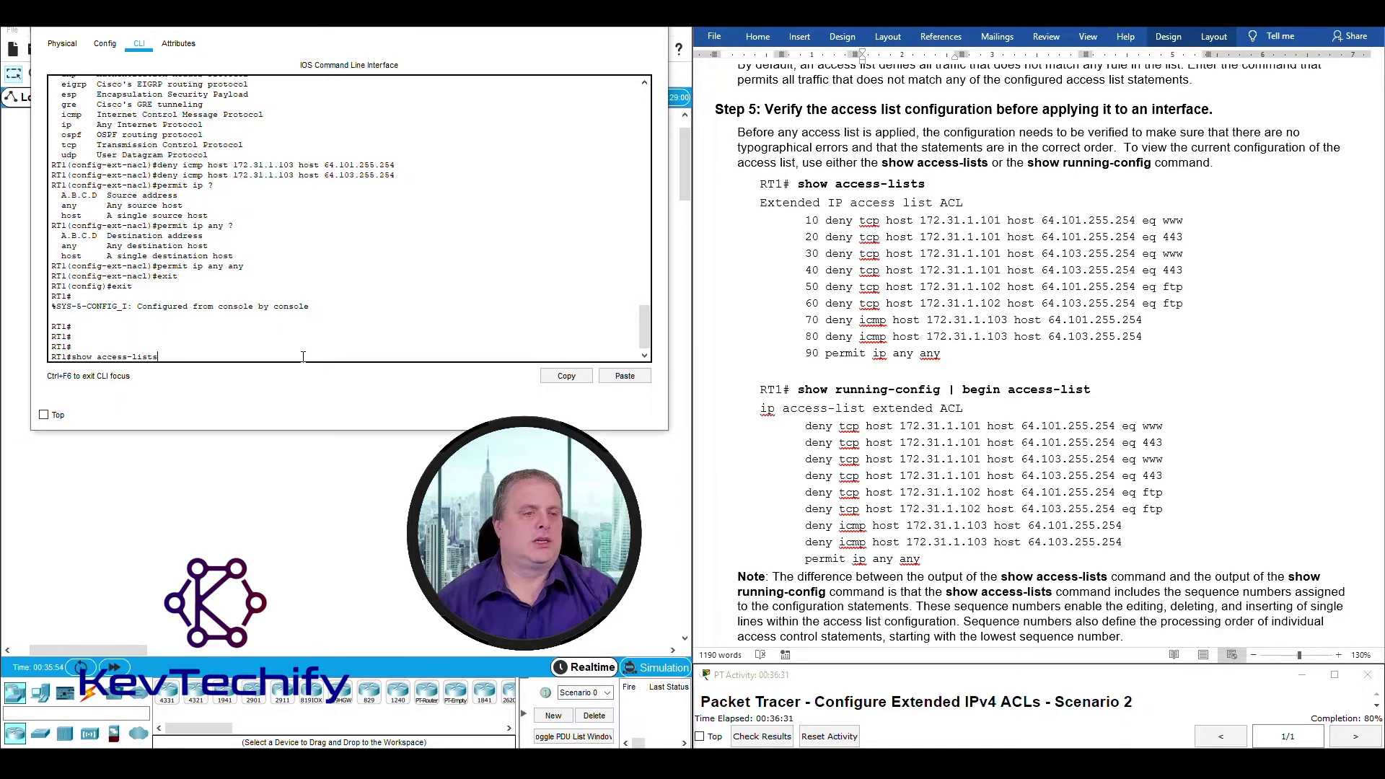
Run show access-lists on RT1 and point out the Extended IP access list ACL heading.
type("show access-lists")
key("Return")
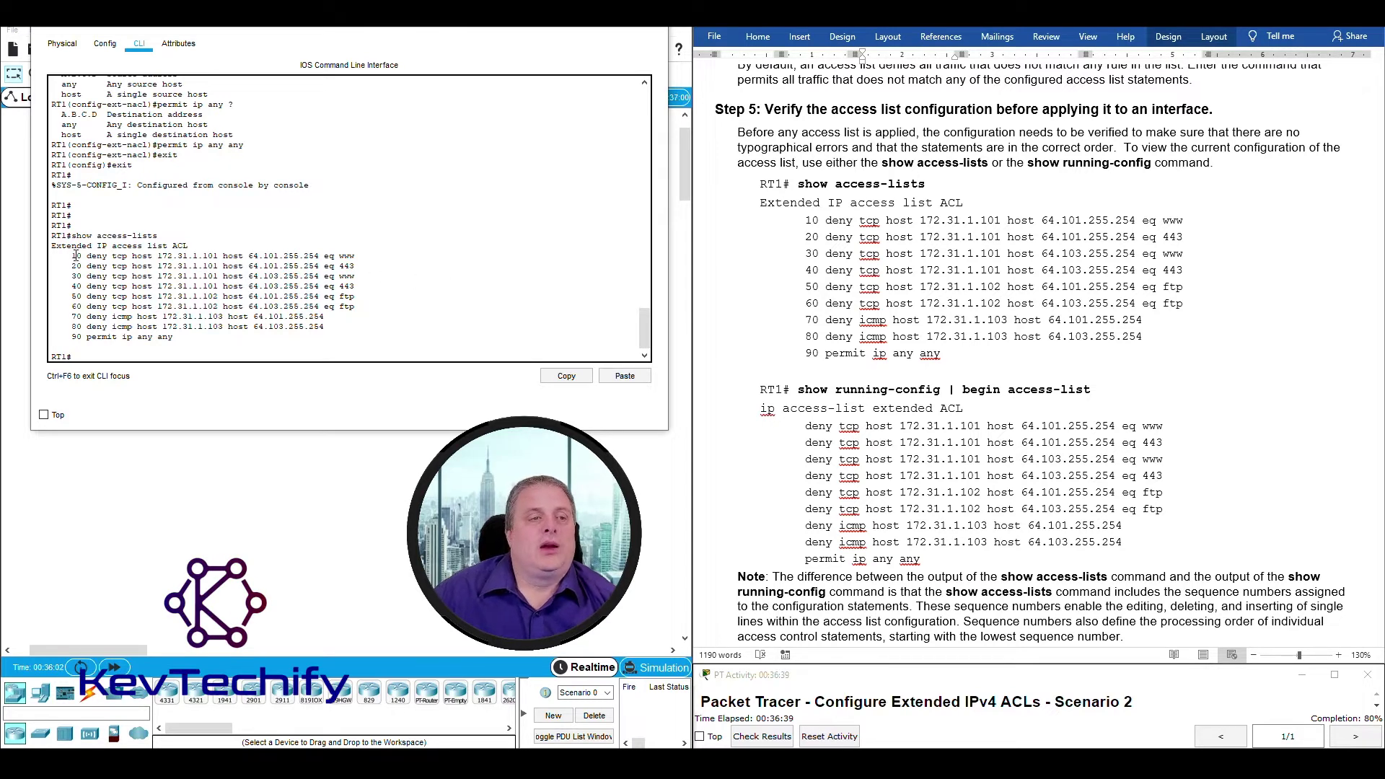
left_click_drag(51, 246, 142, 248)
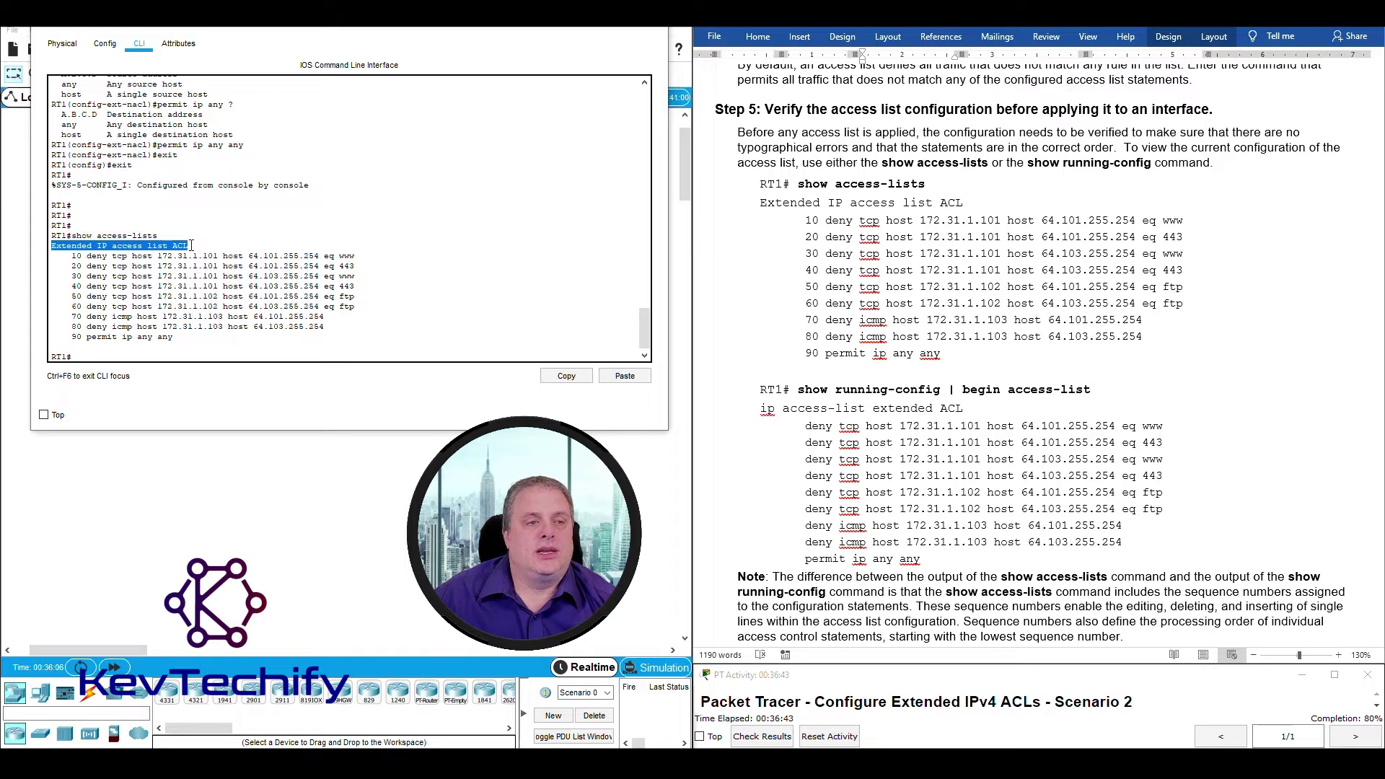
left_click(176, 245)
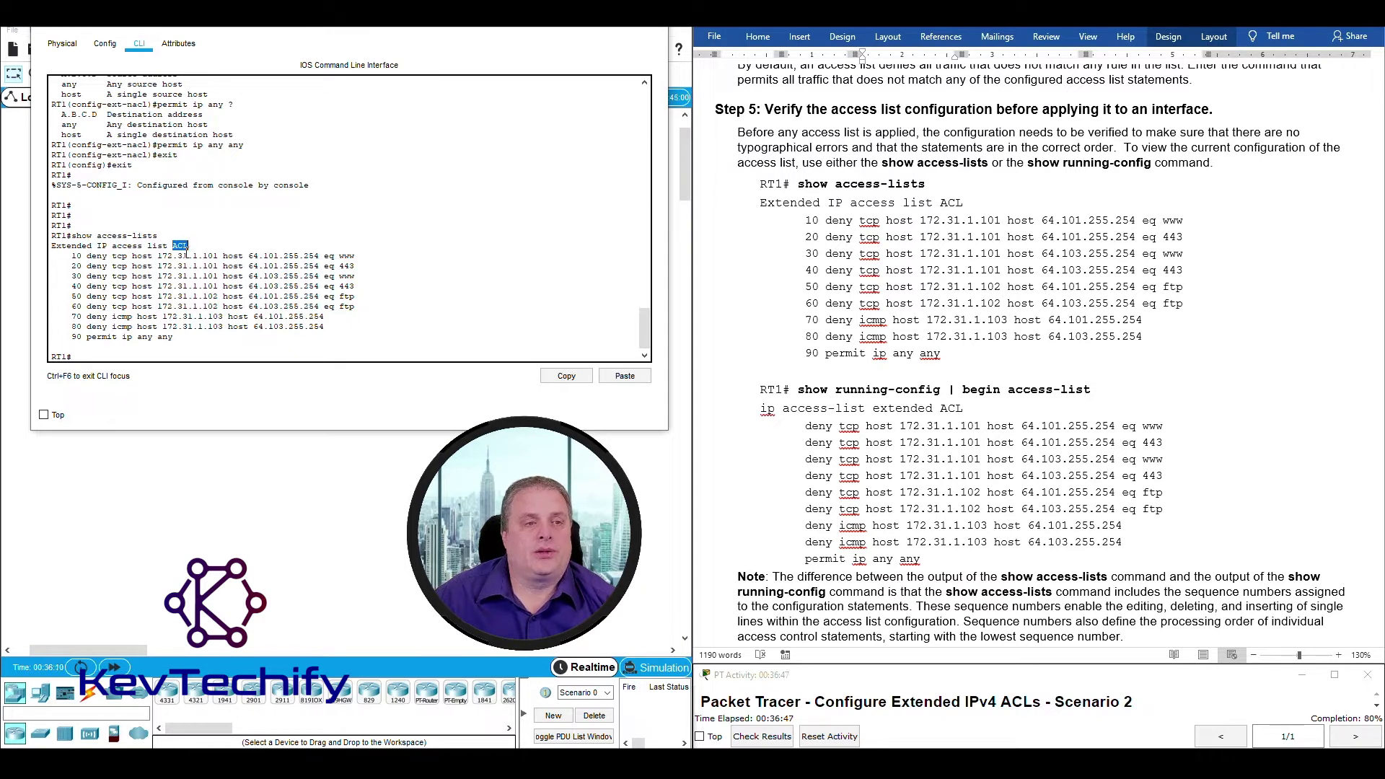
left_click_drag(71, 255, 110, 256)
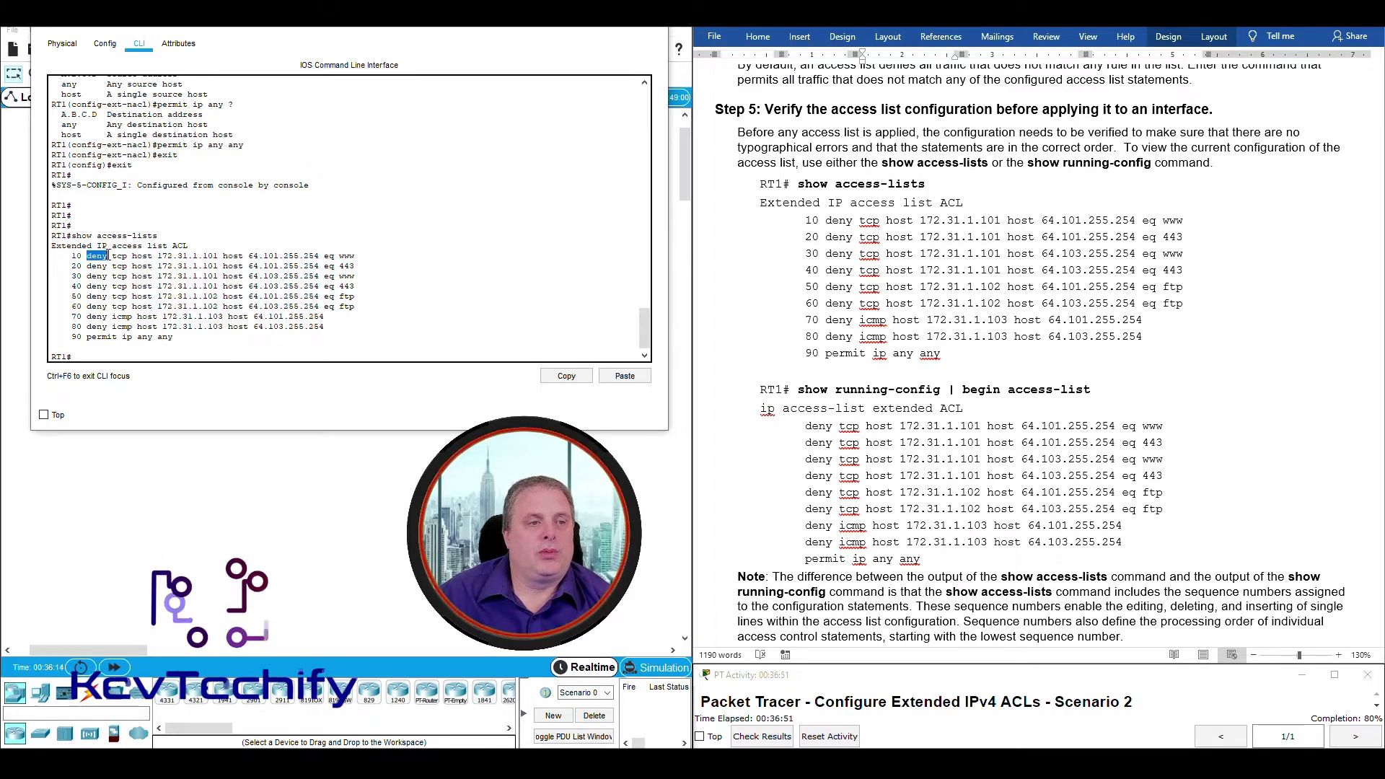
mouse_move(112, 256)
left_mouse_down()
mouse_move(160, 258)
mouse_move(124, 256)
left_mouse_up()
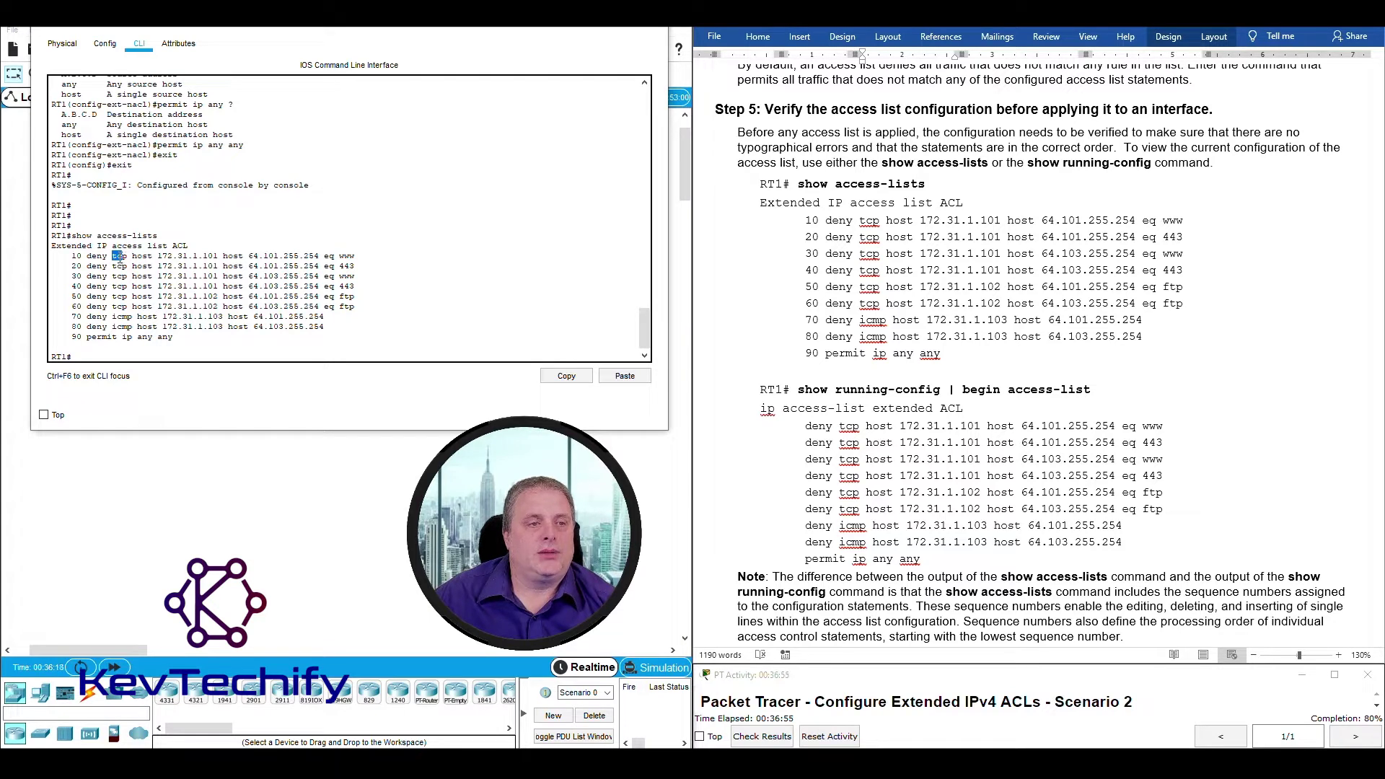
left_click_drag(121, 256, 221, 256)
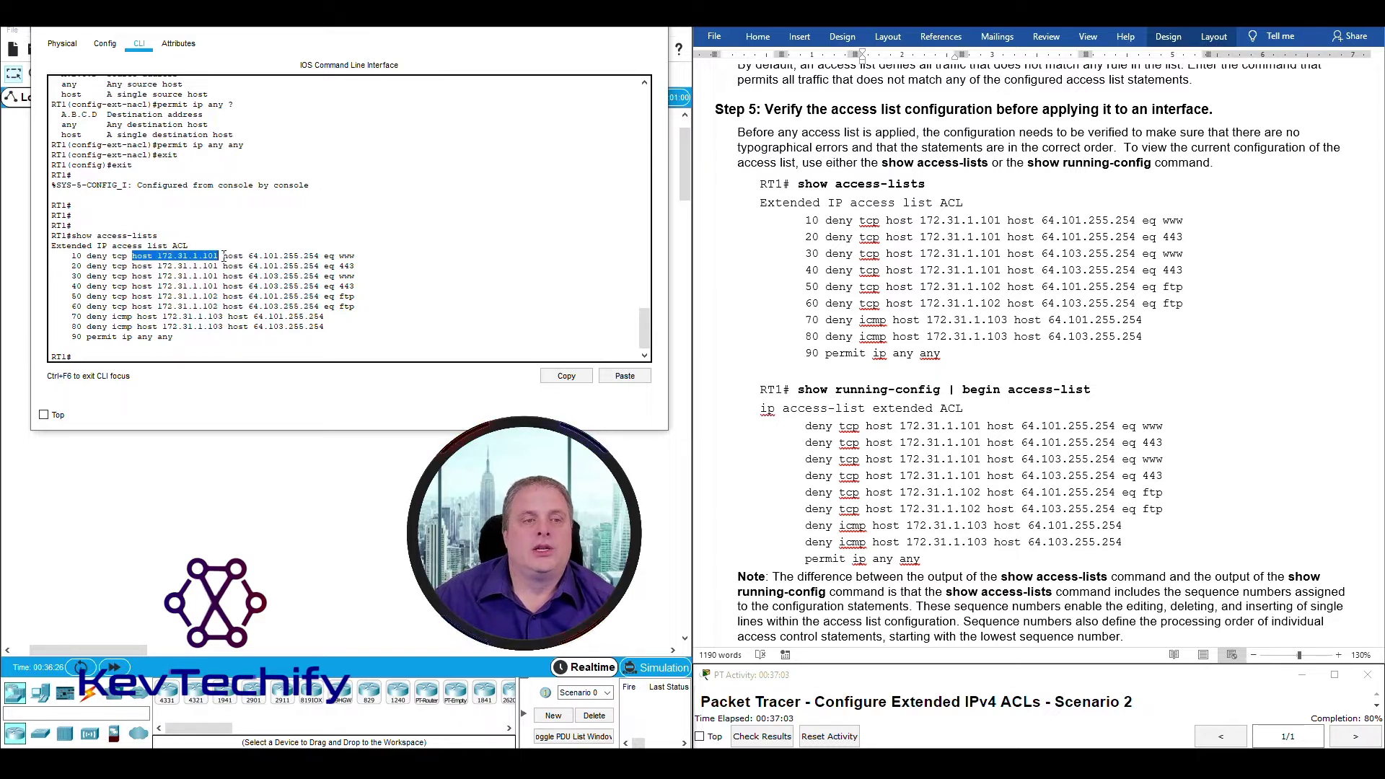
left_click(224, 256)
left_click_drag(224, 256, 322, 257)
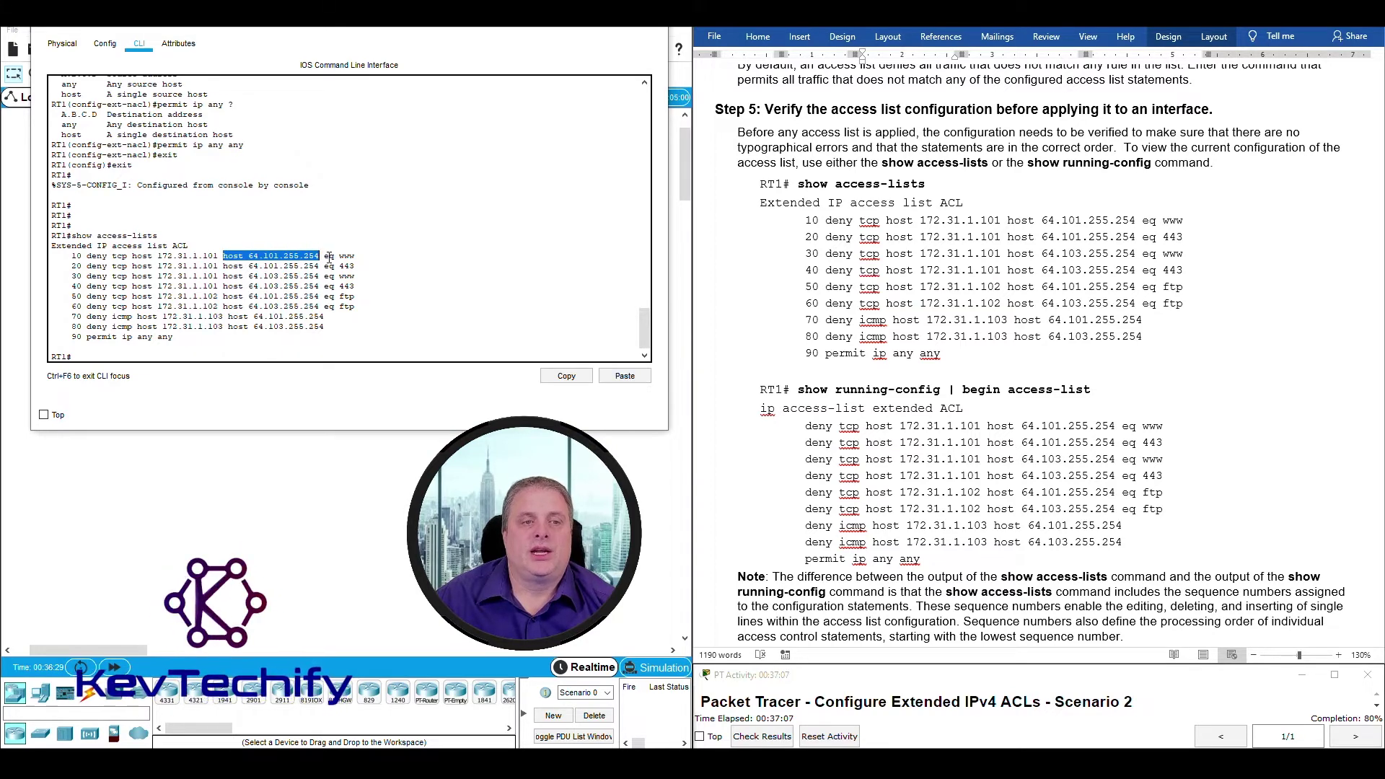
left_click(325, 258)
left_click_drag(325, 257, 353, 259)
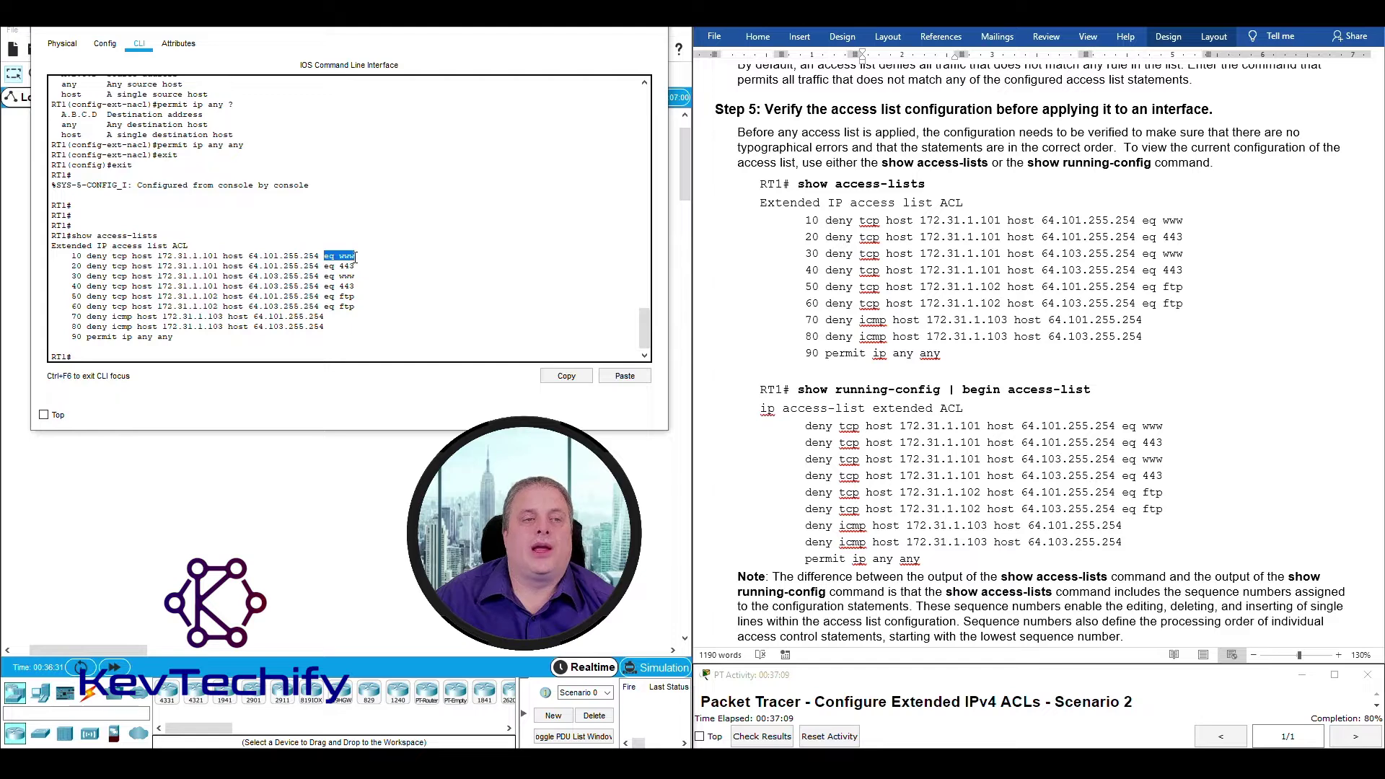
left_click(225, 248)
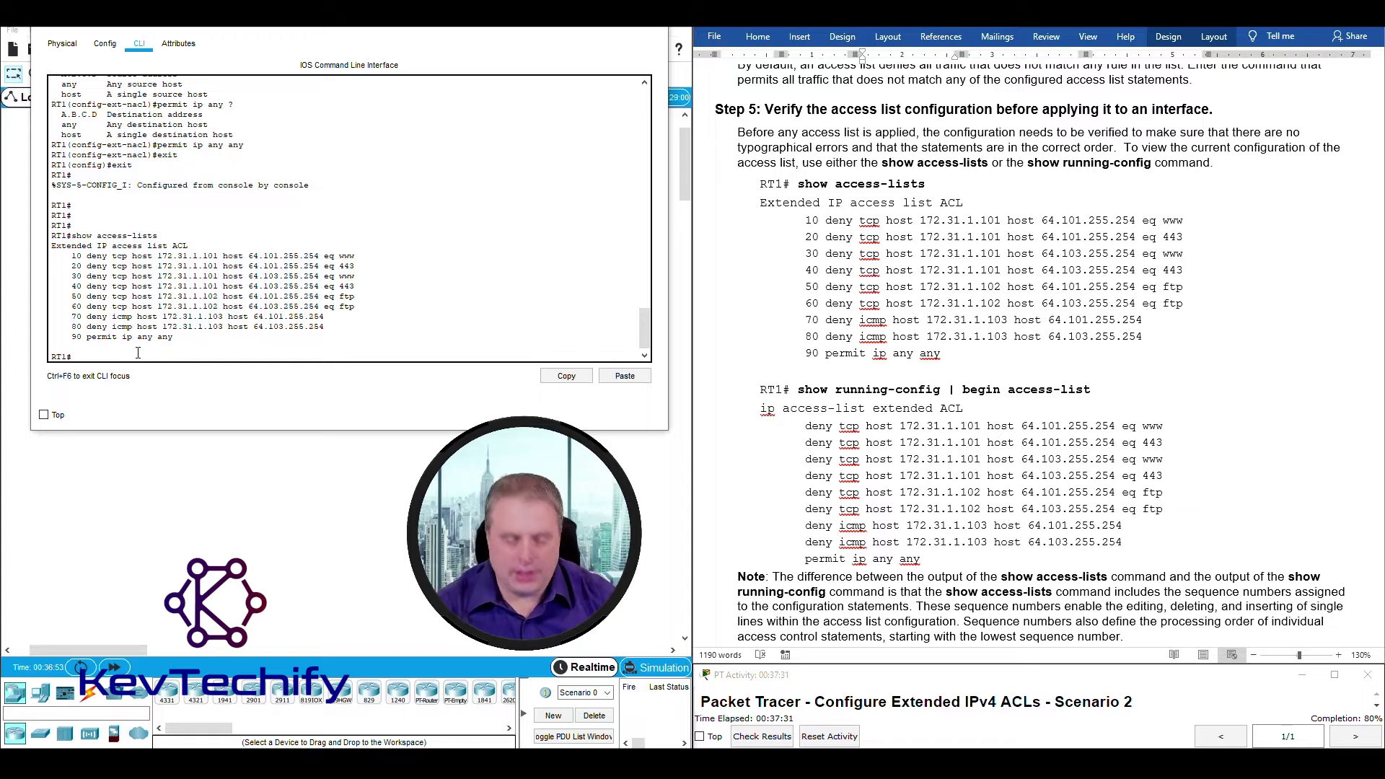
Display the ACL section of RT1's running-config, correcting a typo in the command.
type("w ")
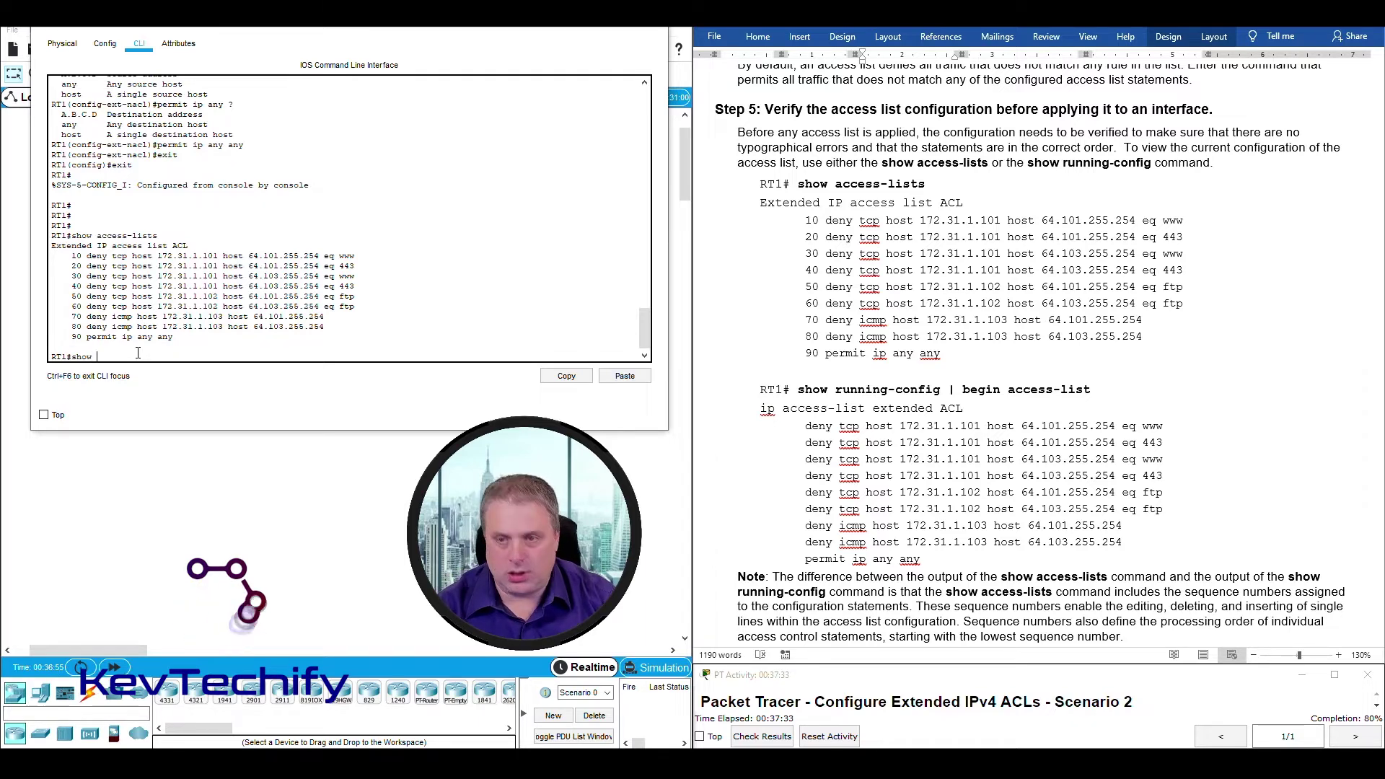
type("running-conf")
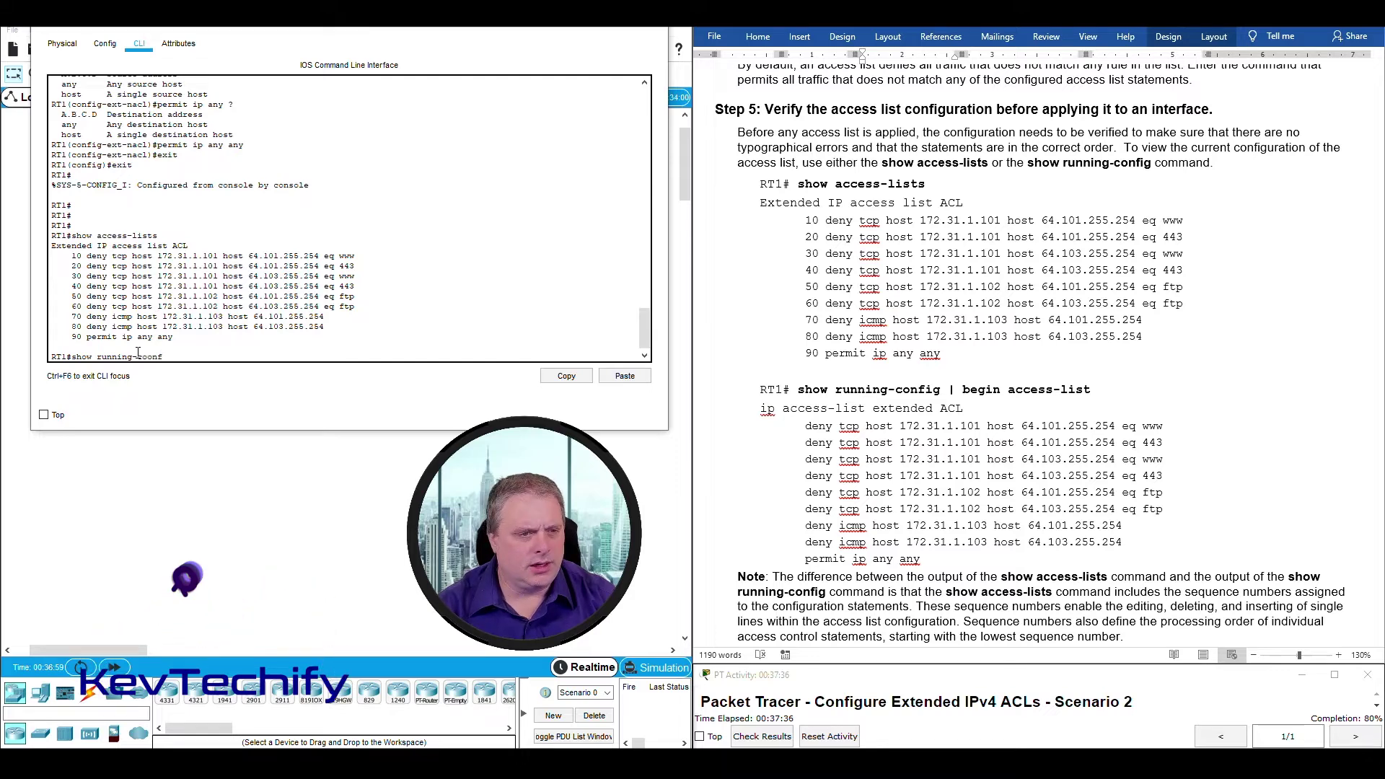
key("BackSpace")
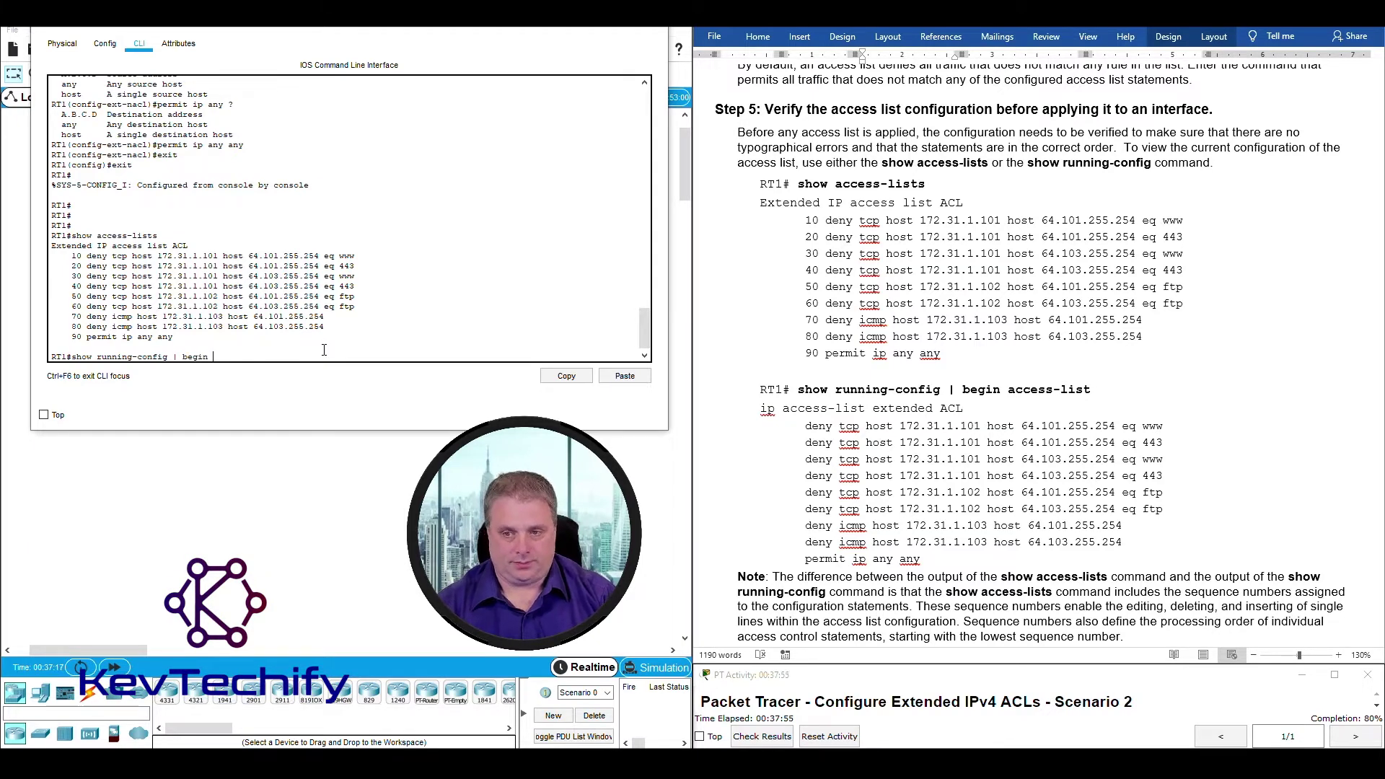
type("ss-list")
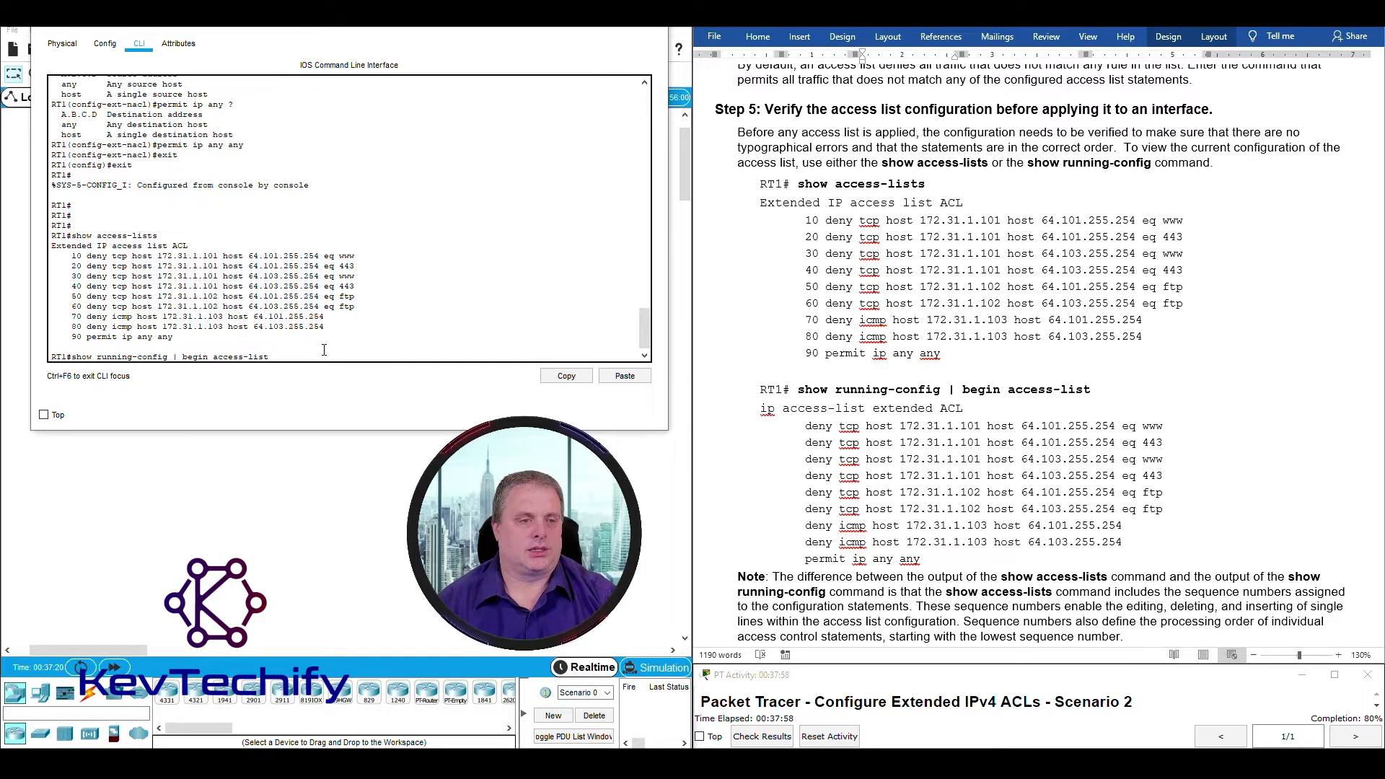
key("Return")
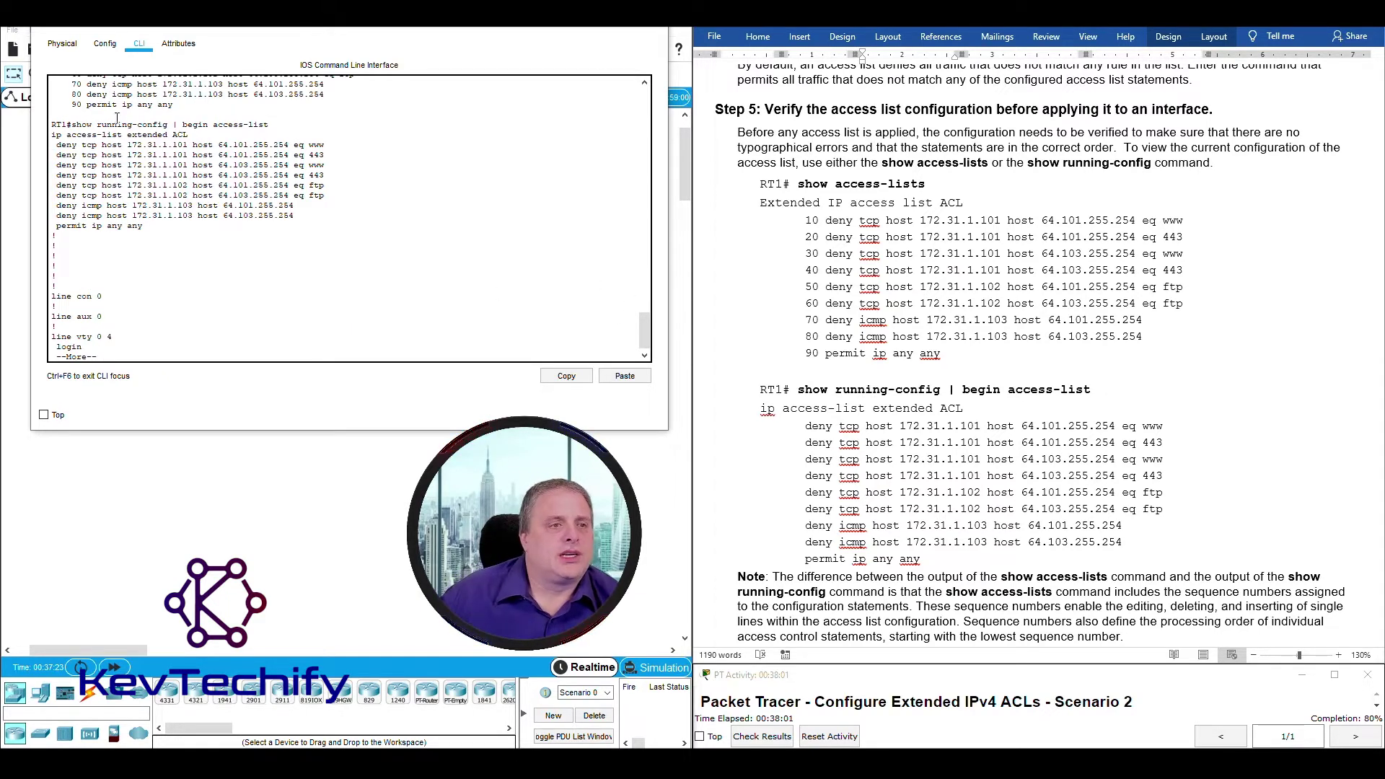
Highlight the 'ip access-list extended ACL' definition line and its nine statements.
left_click_drag(72, 125, 269, 125)
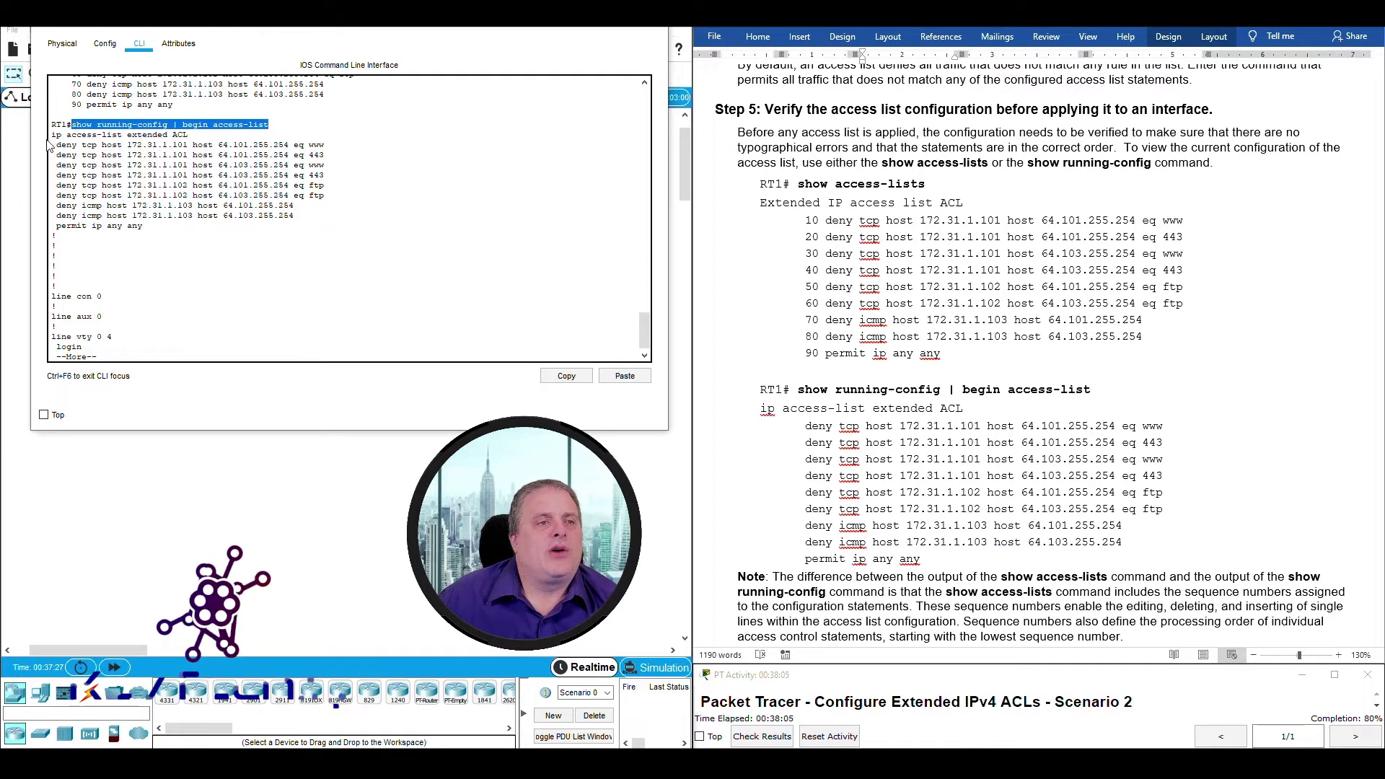
left_click_drag(51, 135, 109, 135)
left_click(112, 138)
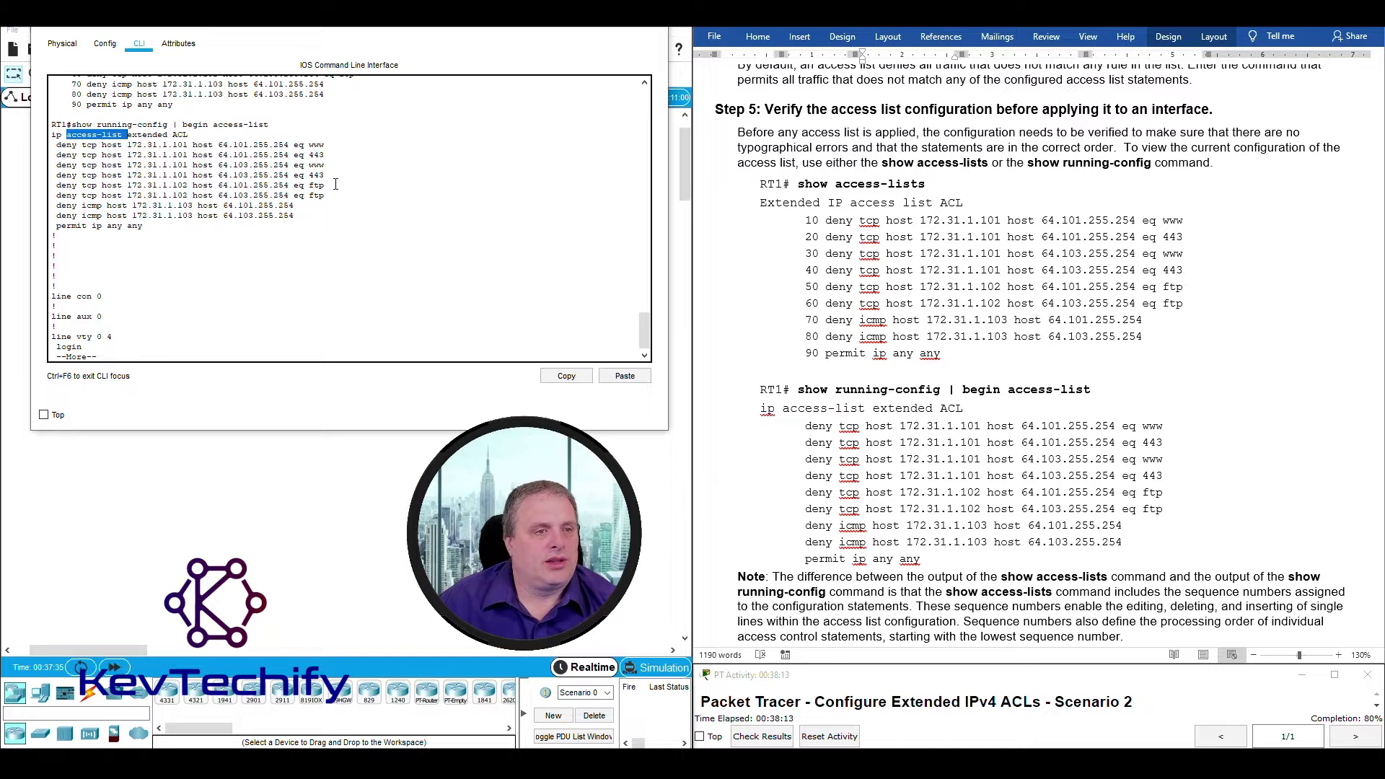
left_click(102, 165)
left_click_drag(57, 145, 329, 222)
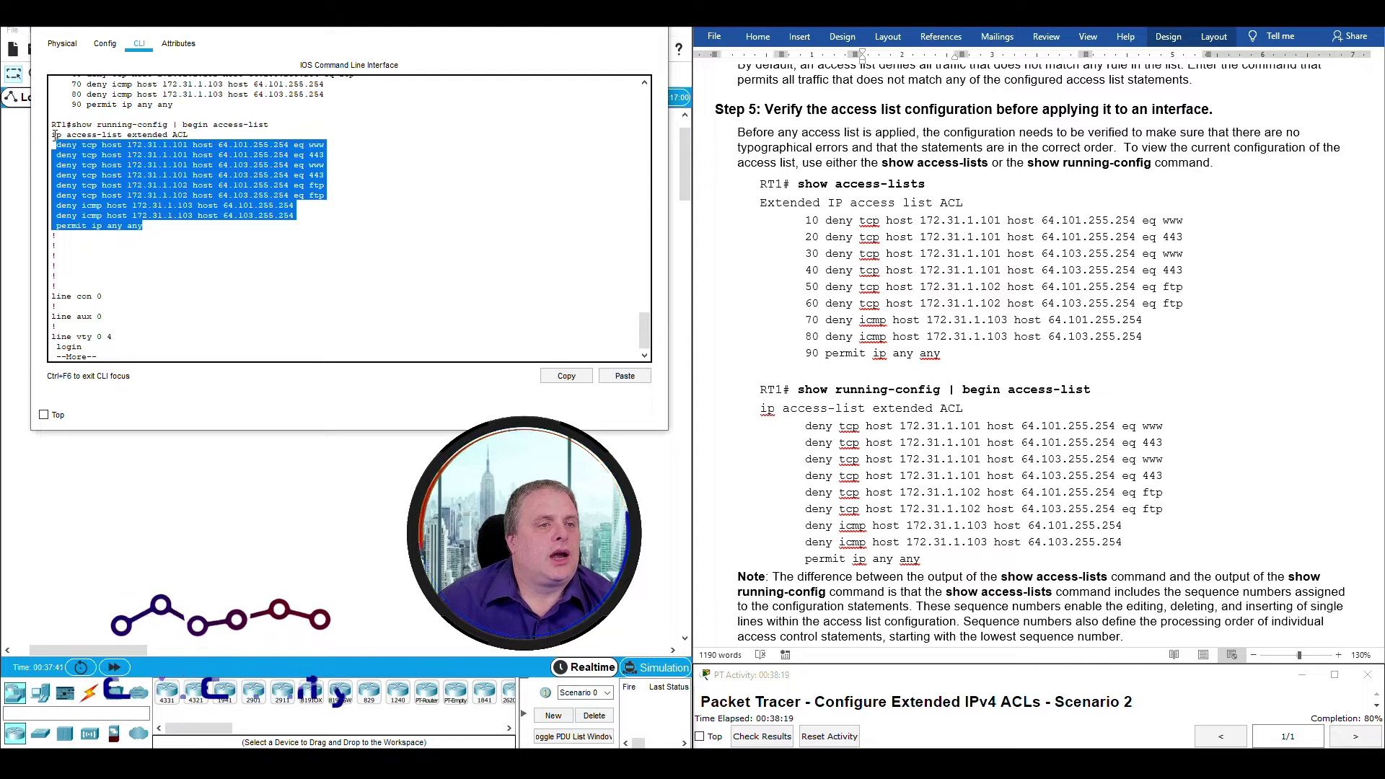
left_click(129, 134)
left_click_drag(131, 134, 172, 134)
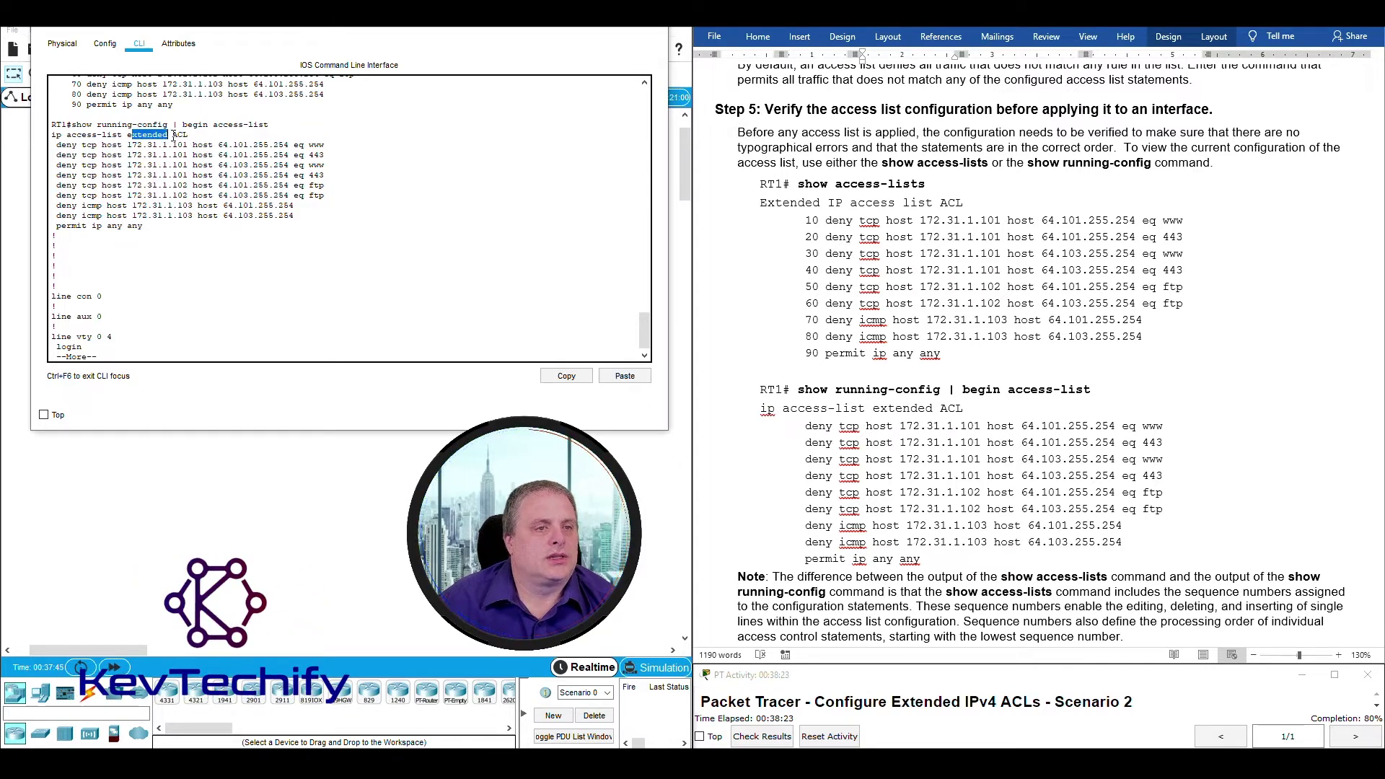
left_click_drag(172, 134, 207, 137)
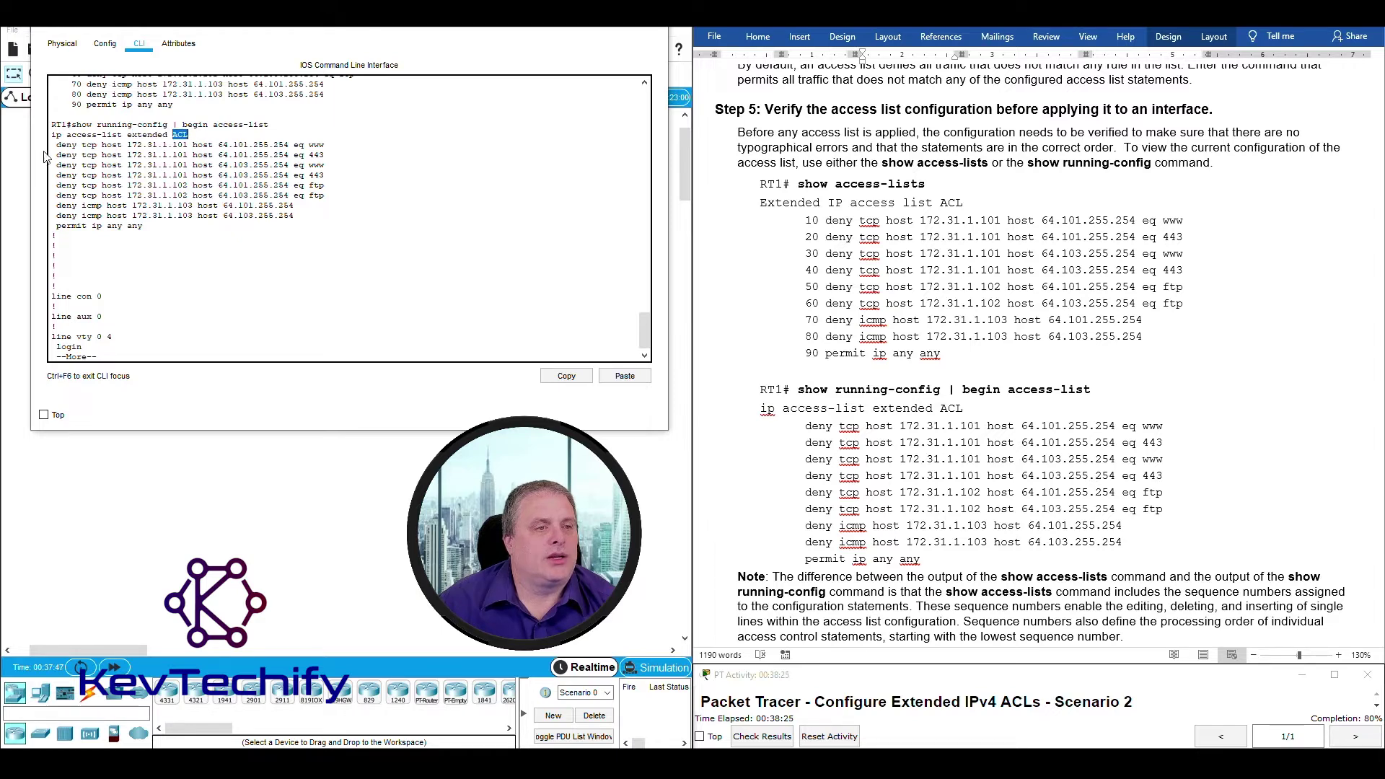
left_click_drag(51, 147, 301, 225)
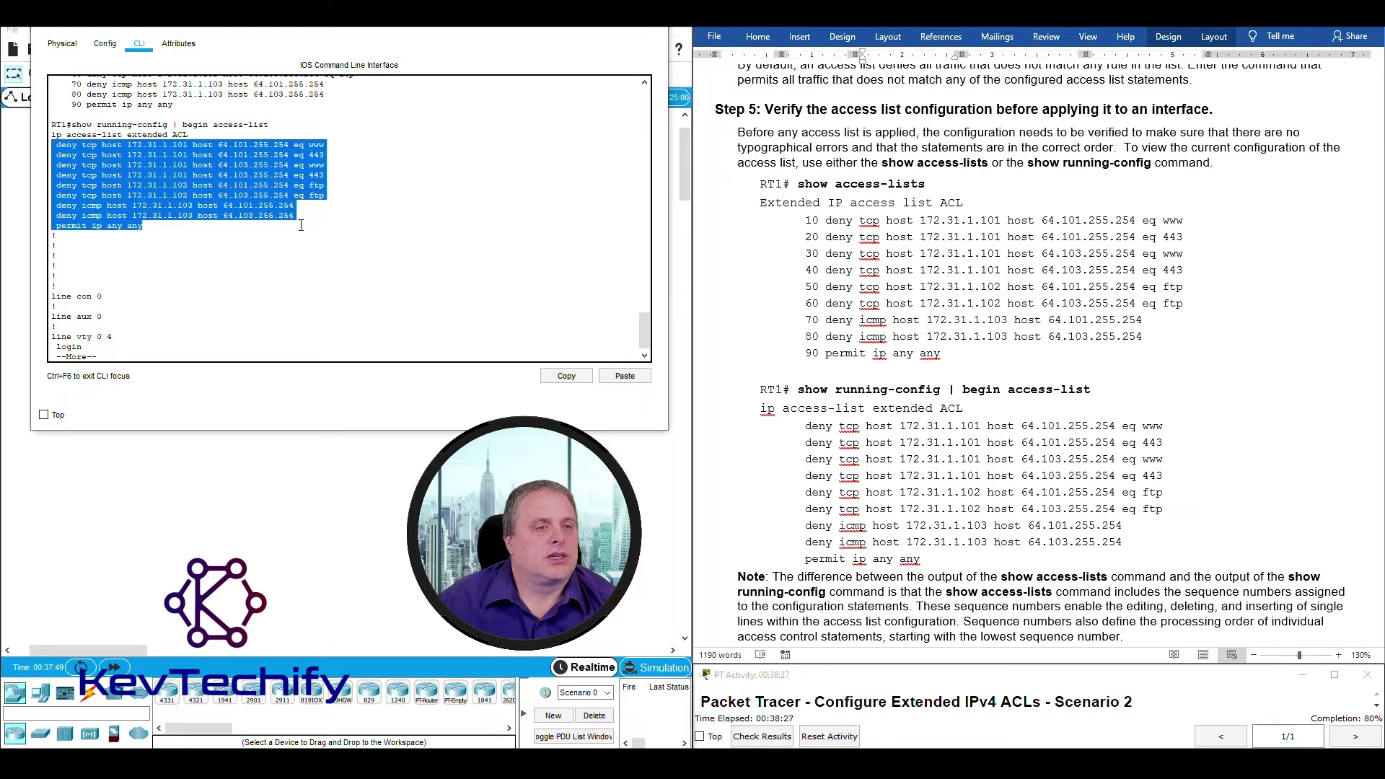
left_click(196, 165)
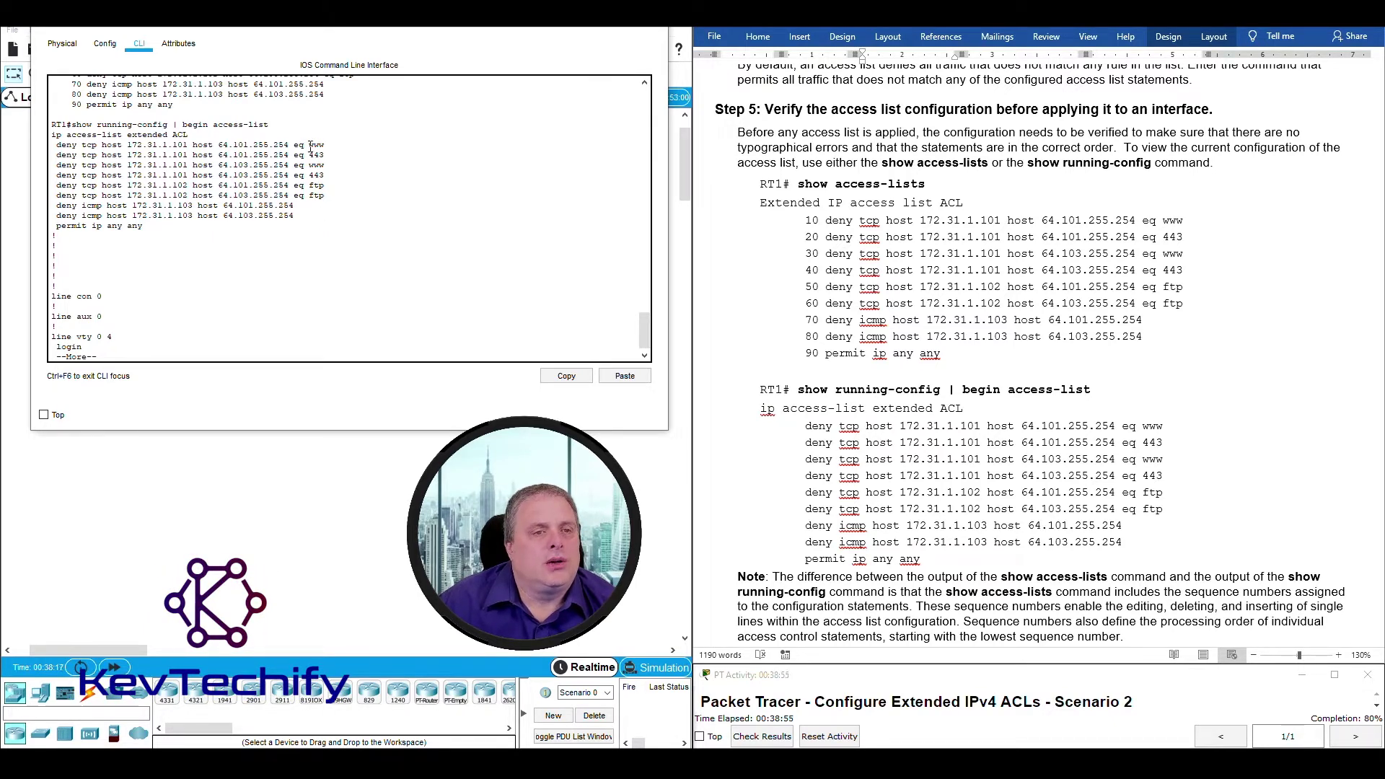
Point out 'www' in the first deny statement and page to the end of the output.
left_click_drag(319, 145, 326, 144)
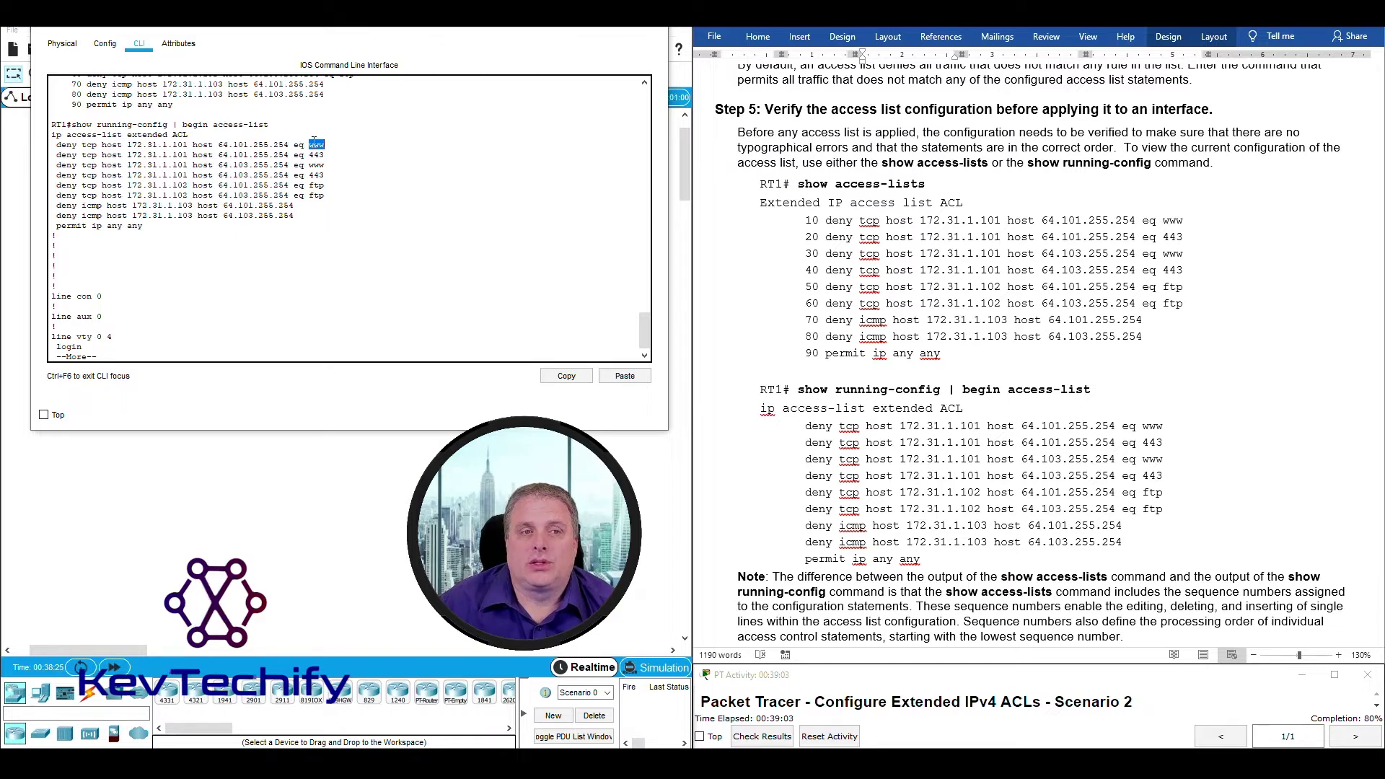
left_click_drag(310, 145, 326, 144)
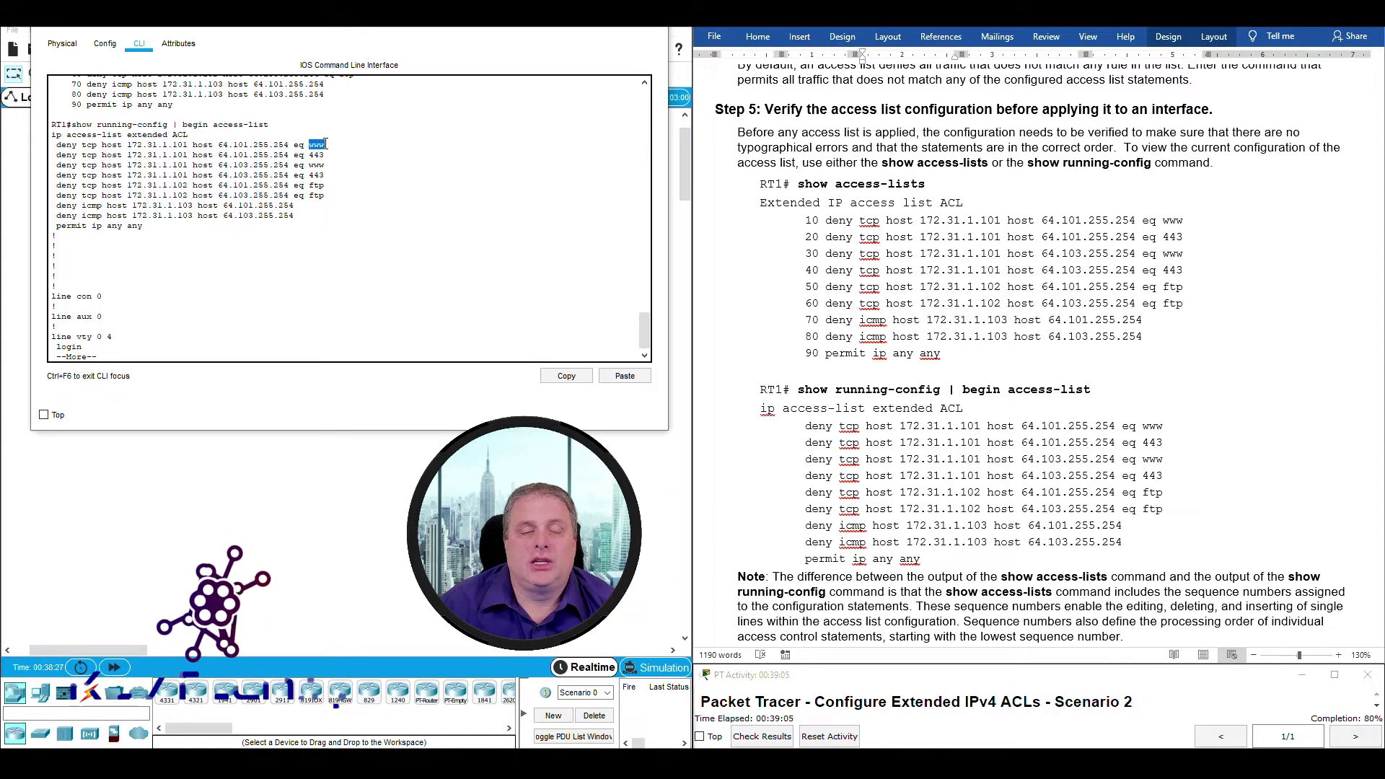
left_click(269, 155)
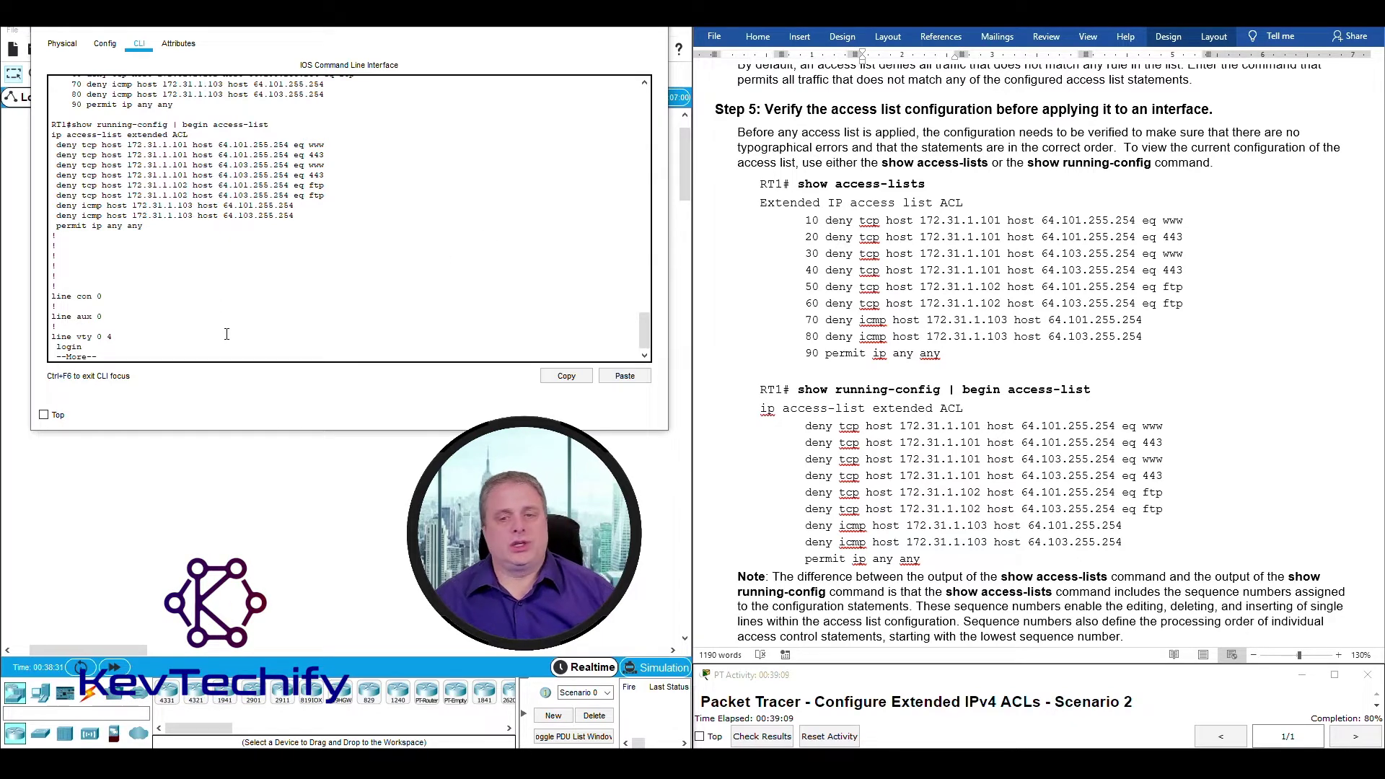
key("space")
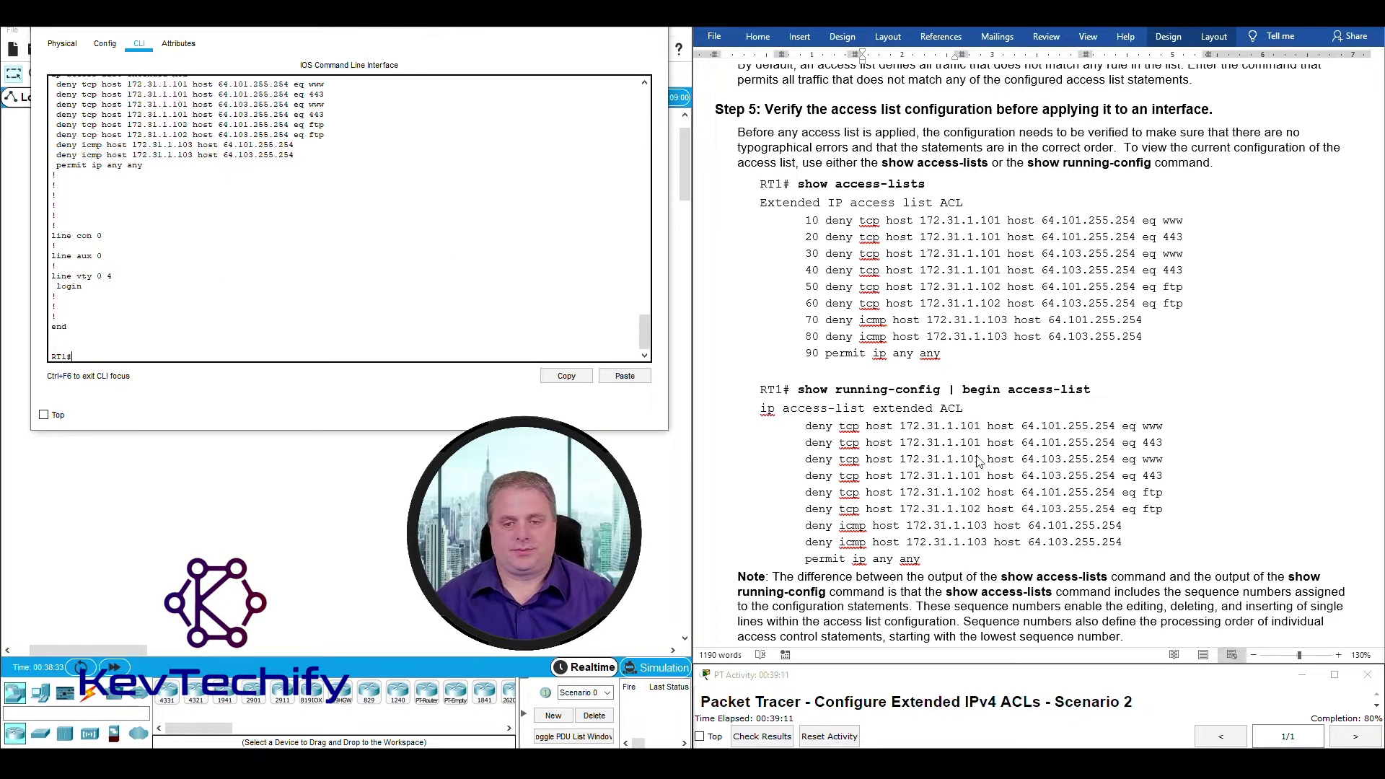
Scroll back to the show access-lists output and highlight sequence number 10.
scroll(978, 461, "down", 4)
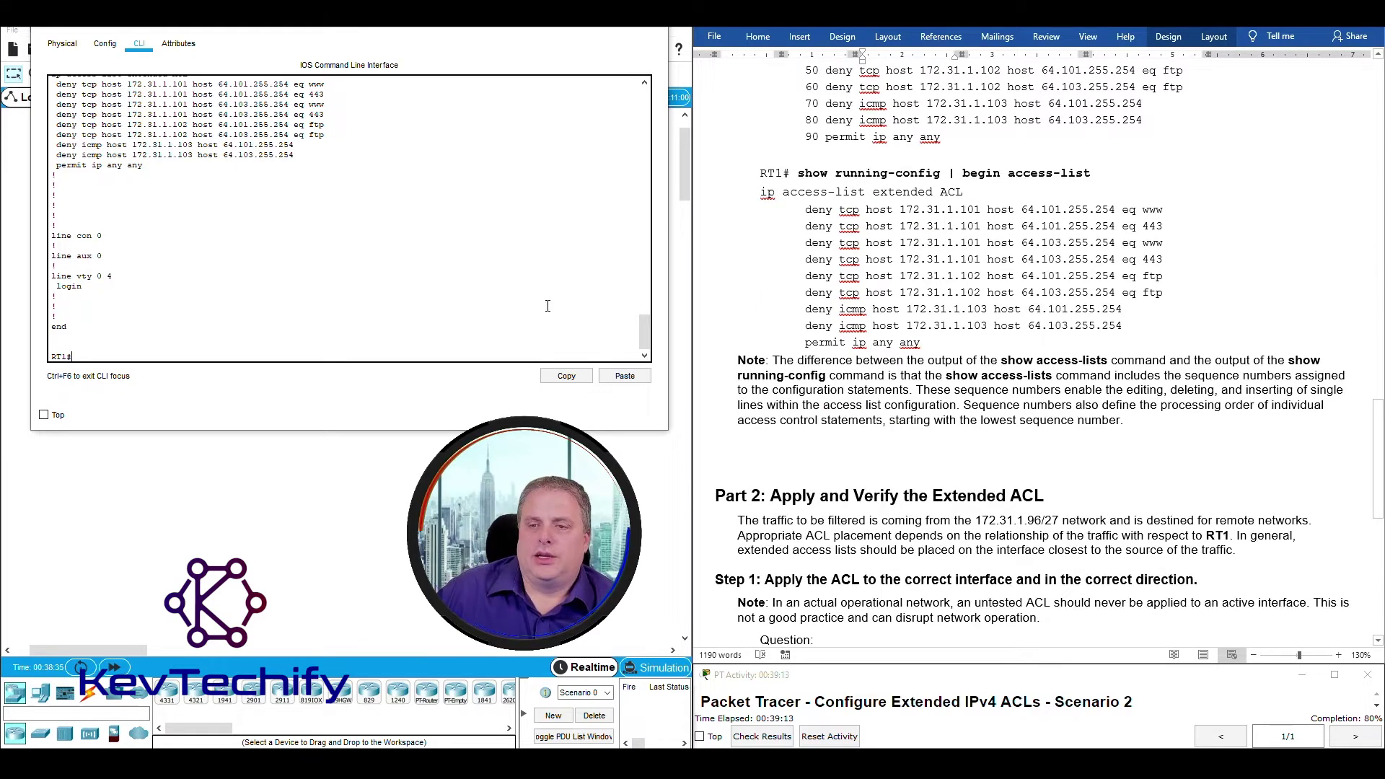
scroll(547, 306, "up", 4)
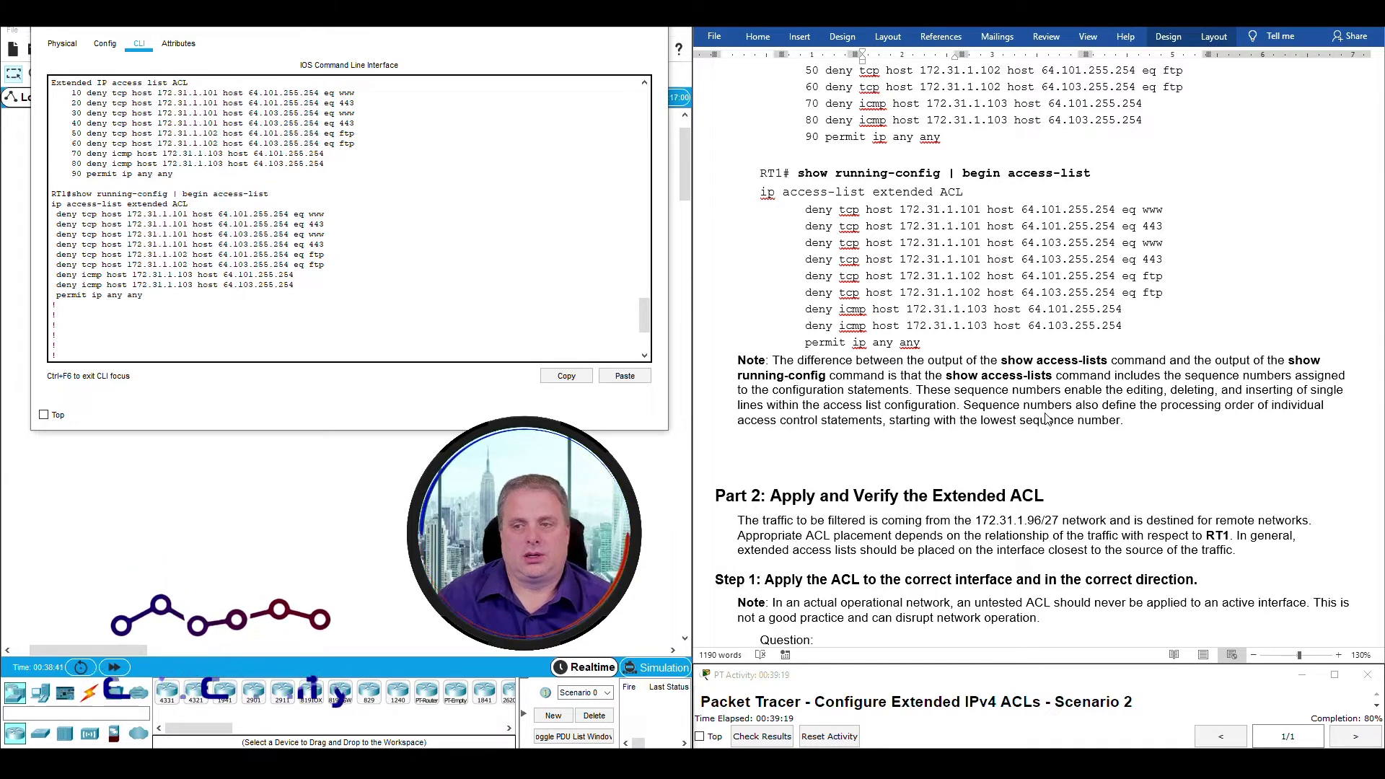
scroll(72, 132, "up", 1)
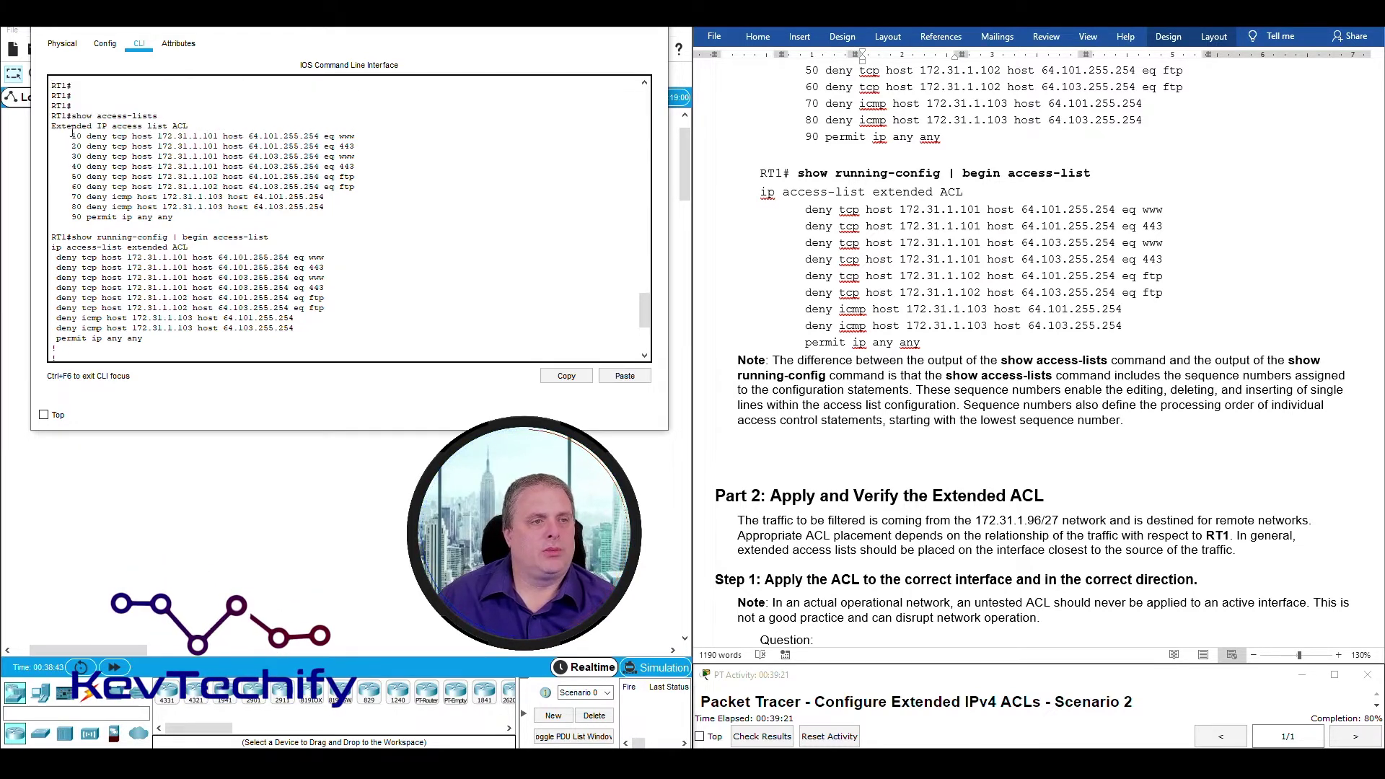
left_click_drag(76, 116, 169, 116)
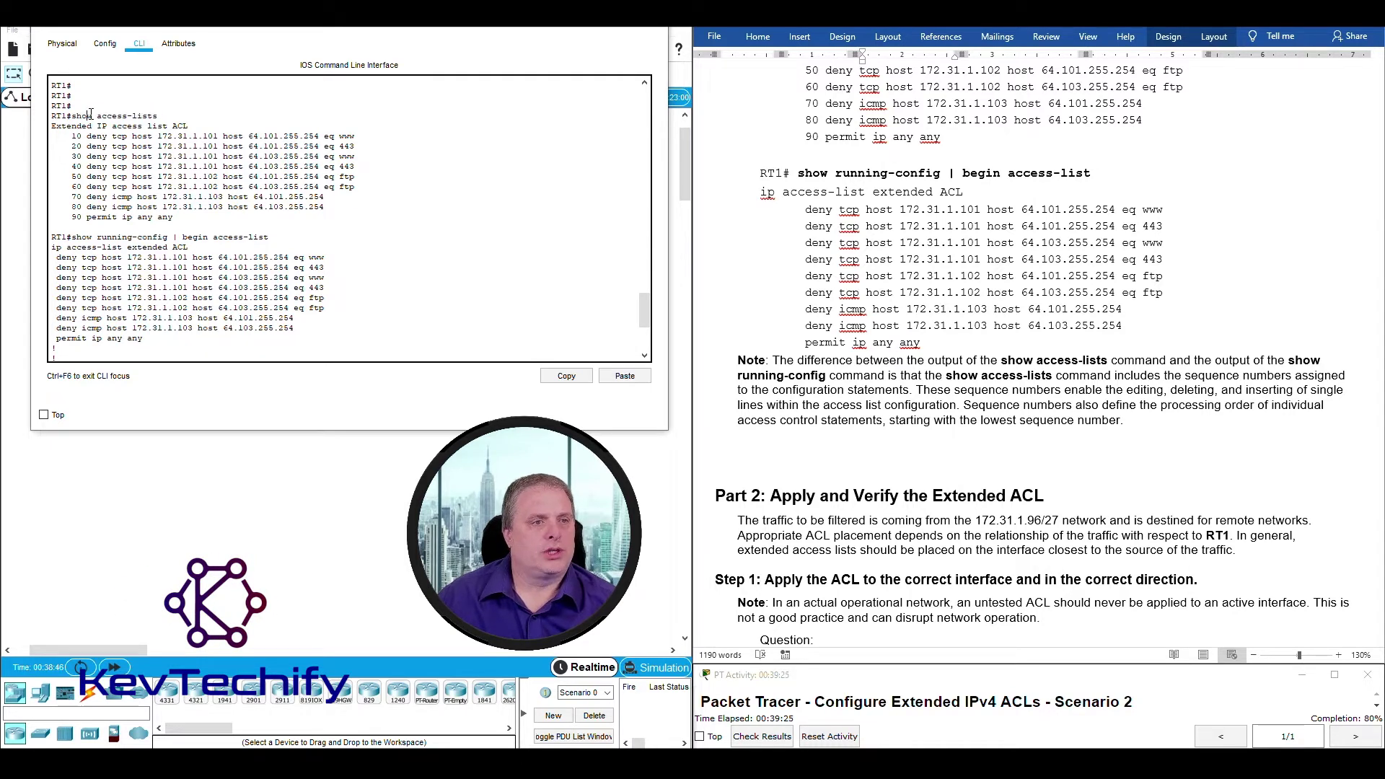
left_click_drag(118, 113, 172, 114)
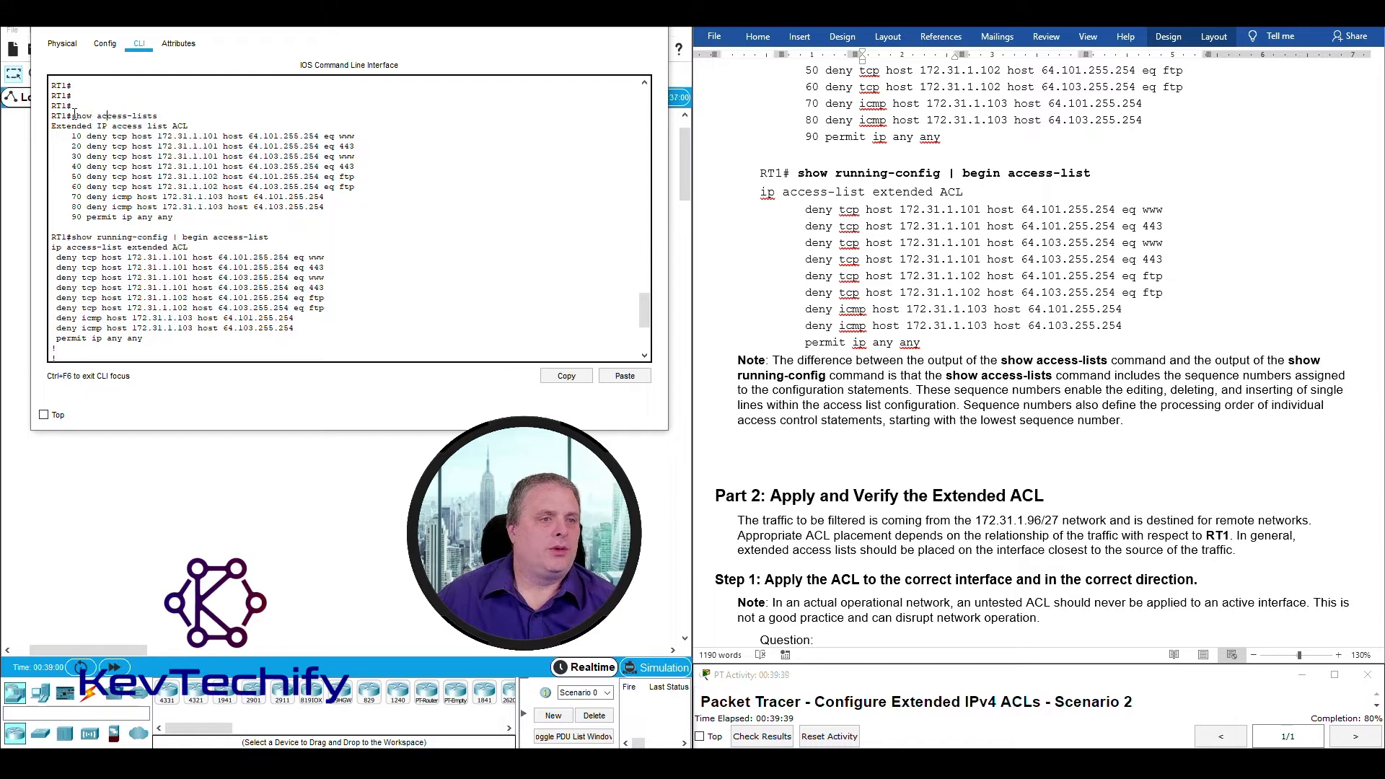
left_click_drag(168, 114, 83, 148)
double_click(73, 135)
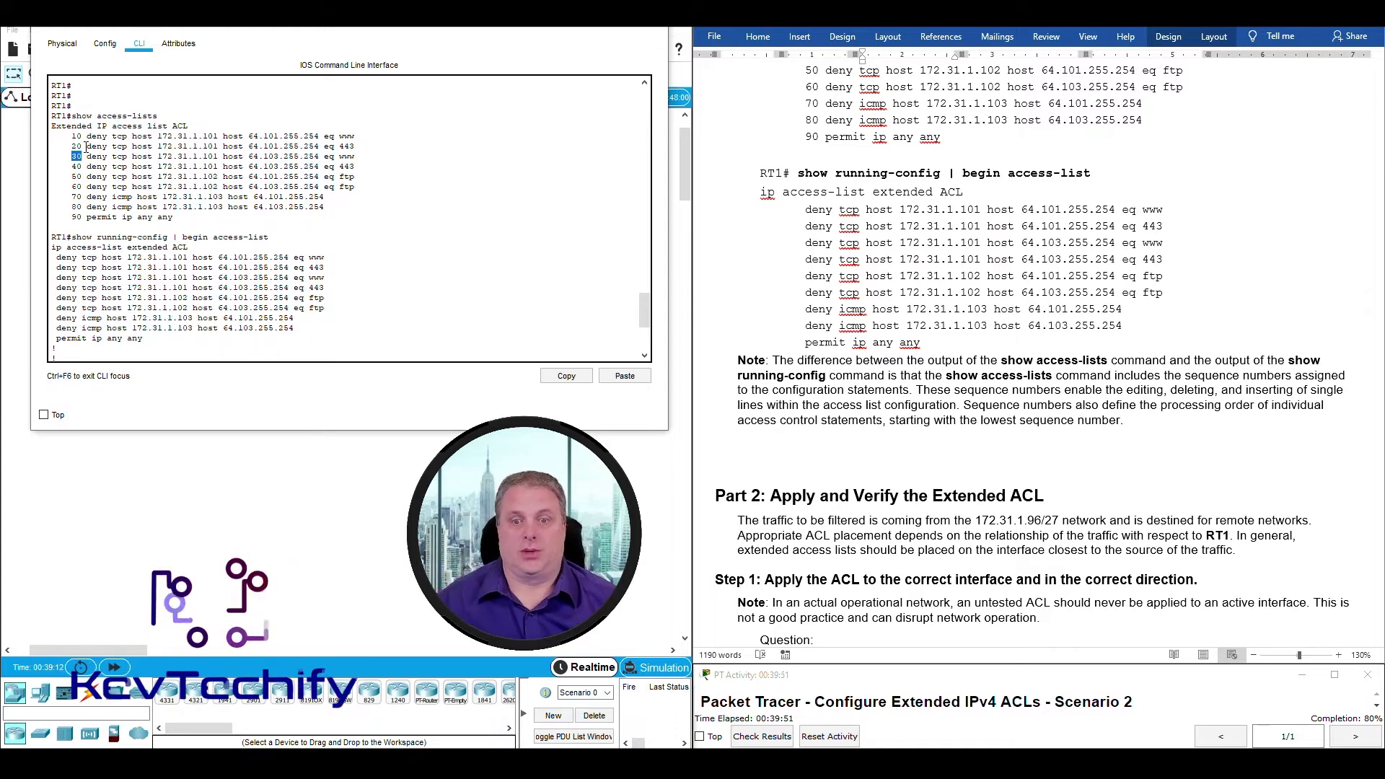
Scroll the lab document to Part 2 and close RT1's window.
scroll(1027, 401, "down", 1)
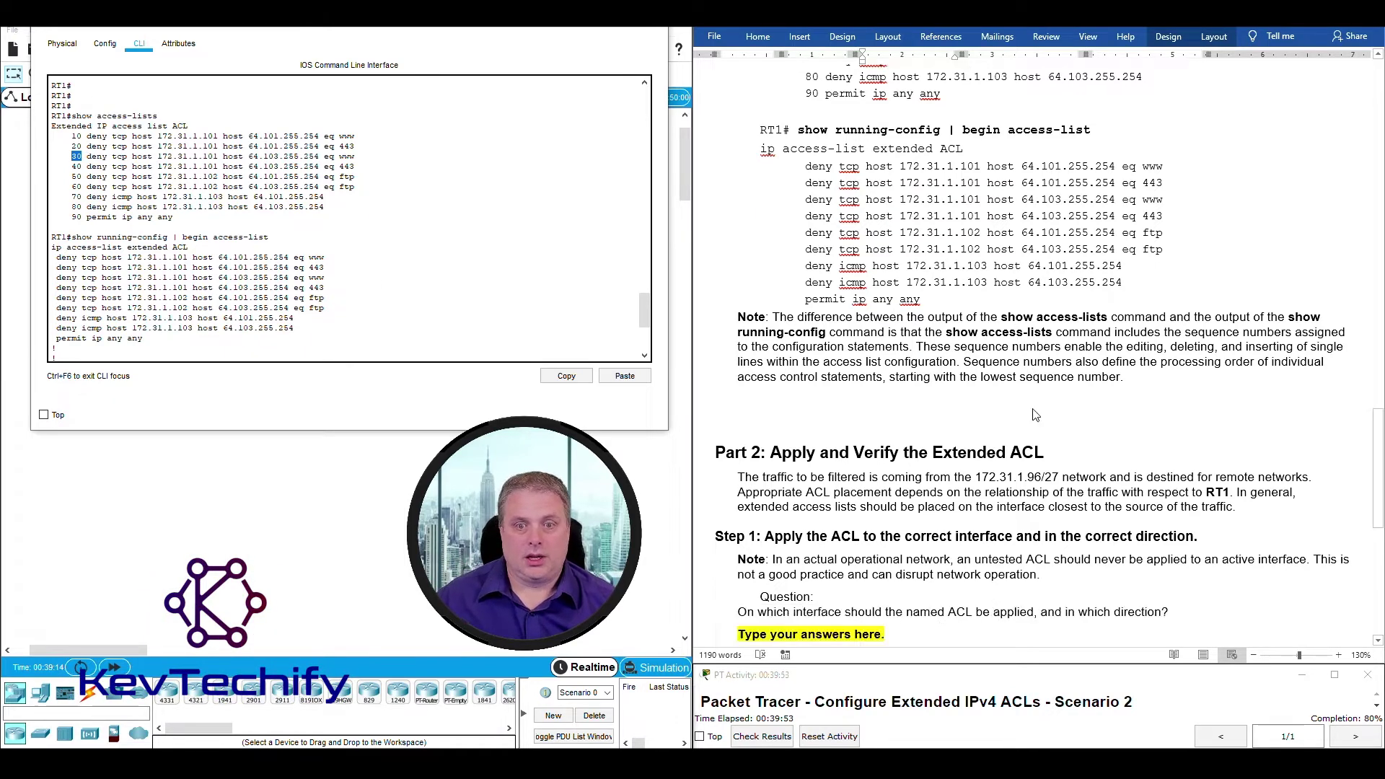
scroll(1024, 393, "down", 3)
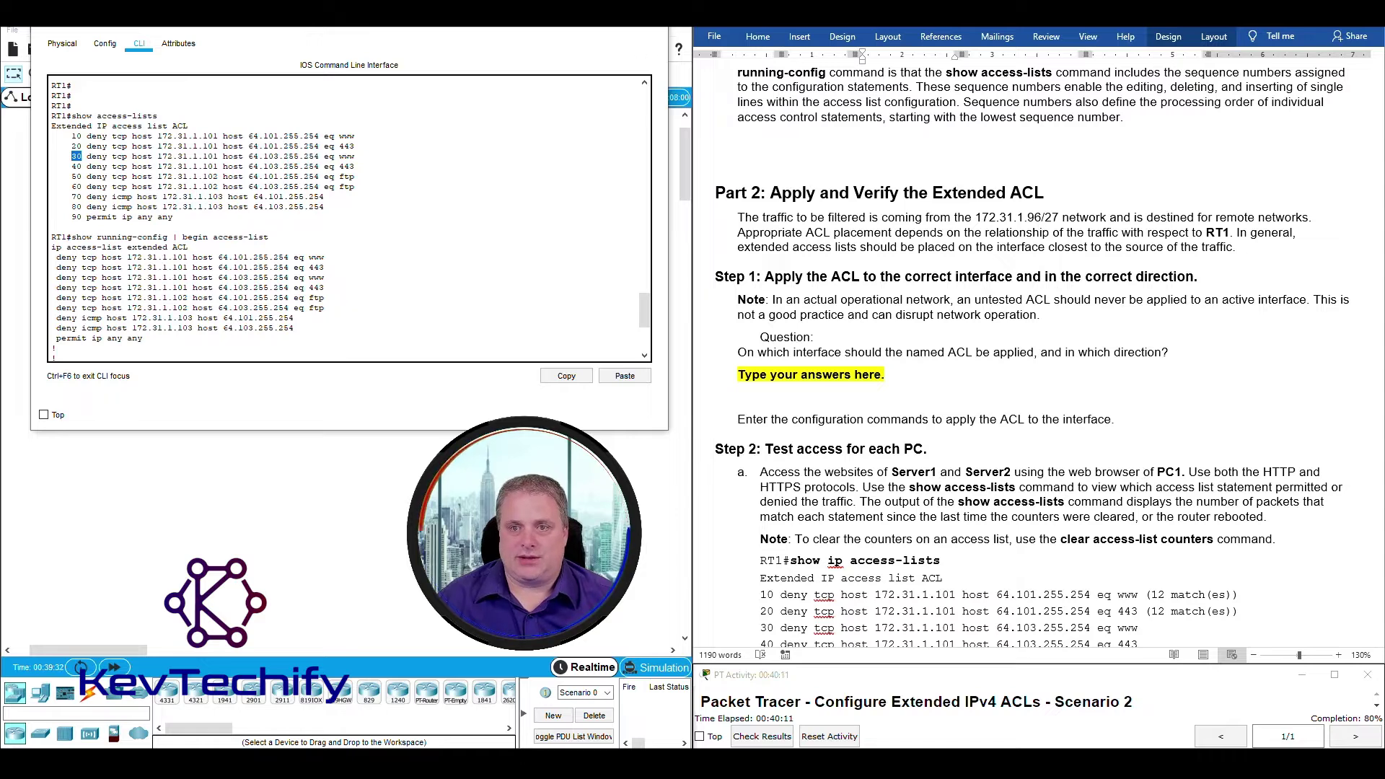
key("alt+F4")
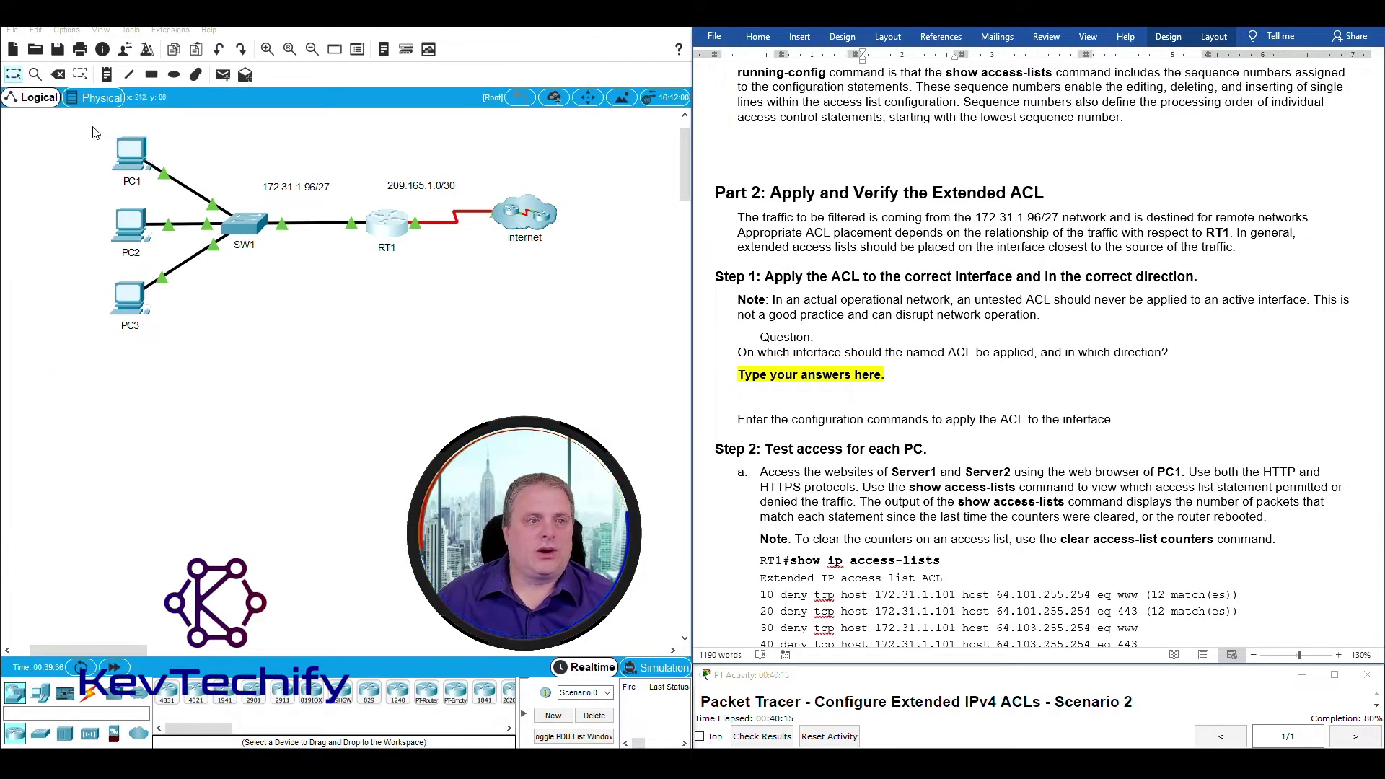
left_click(254, 169)
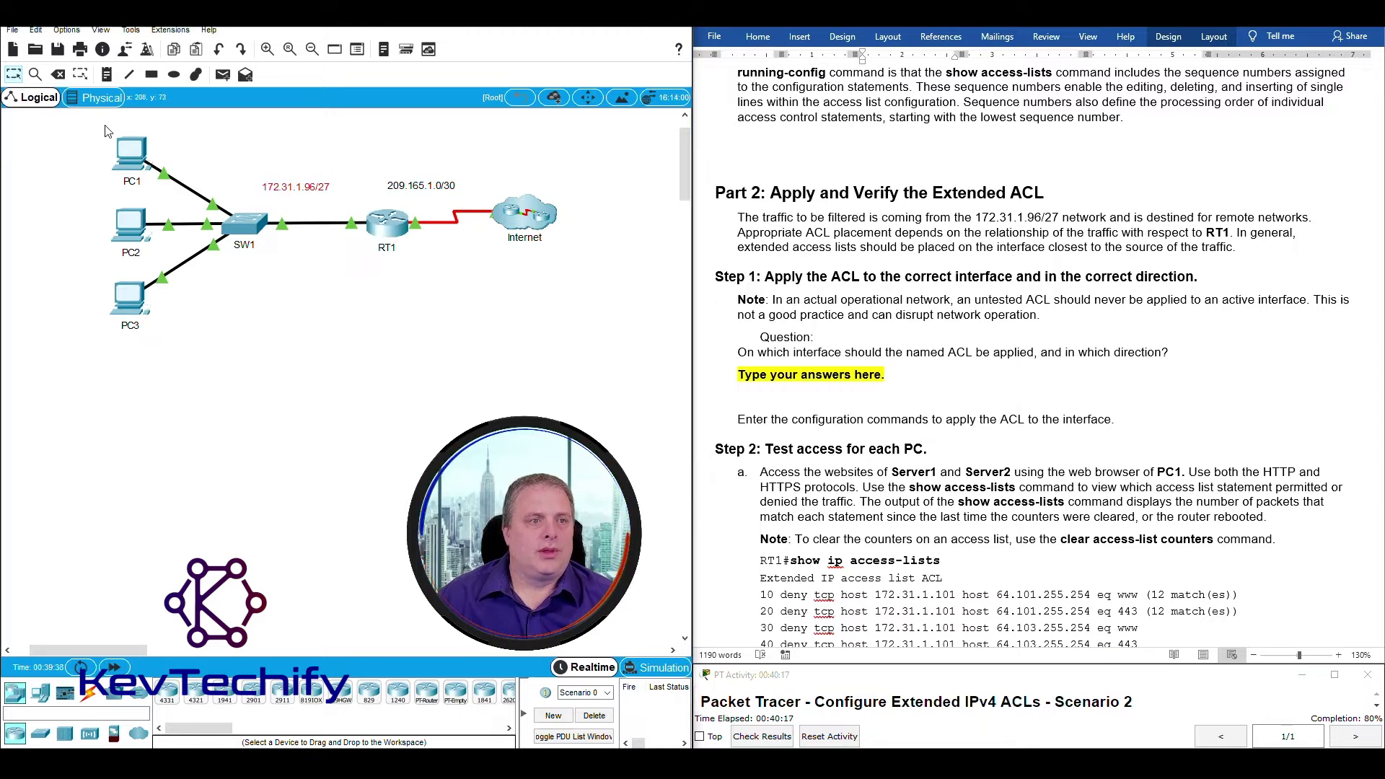
left_click_drag(84, 122, 374, 347)
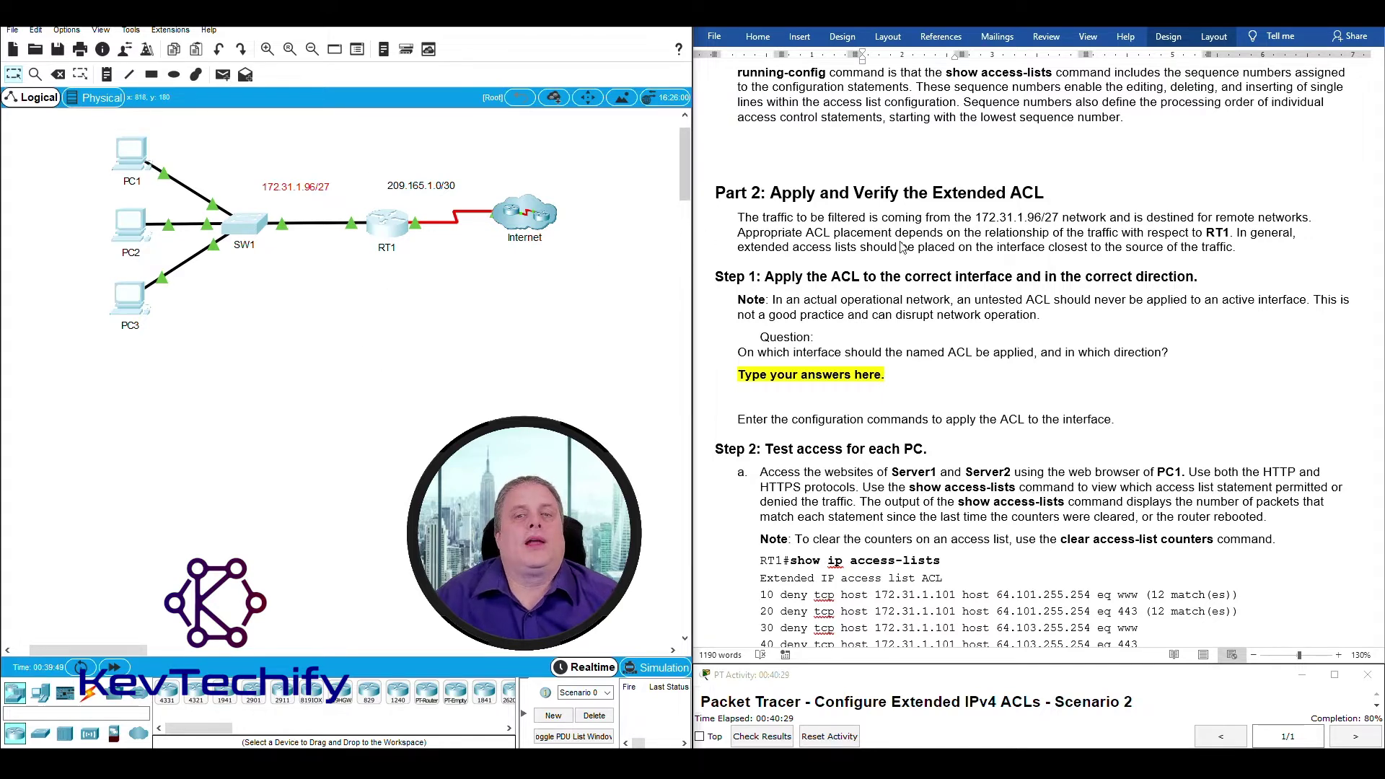
left_click(789, 238)
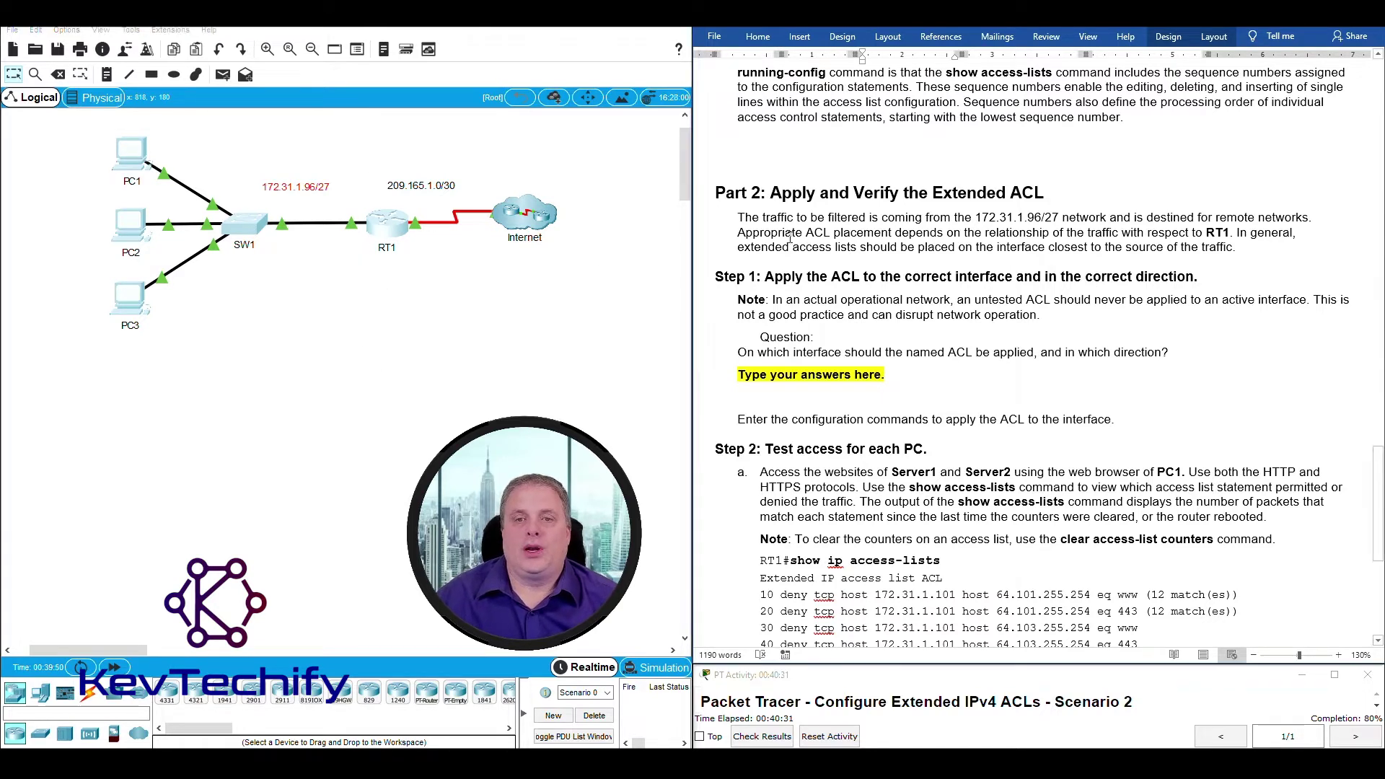
left_click_drag(750, 232, 1259, 244)
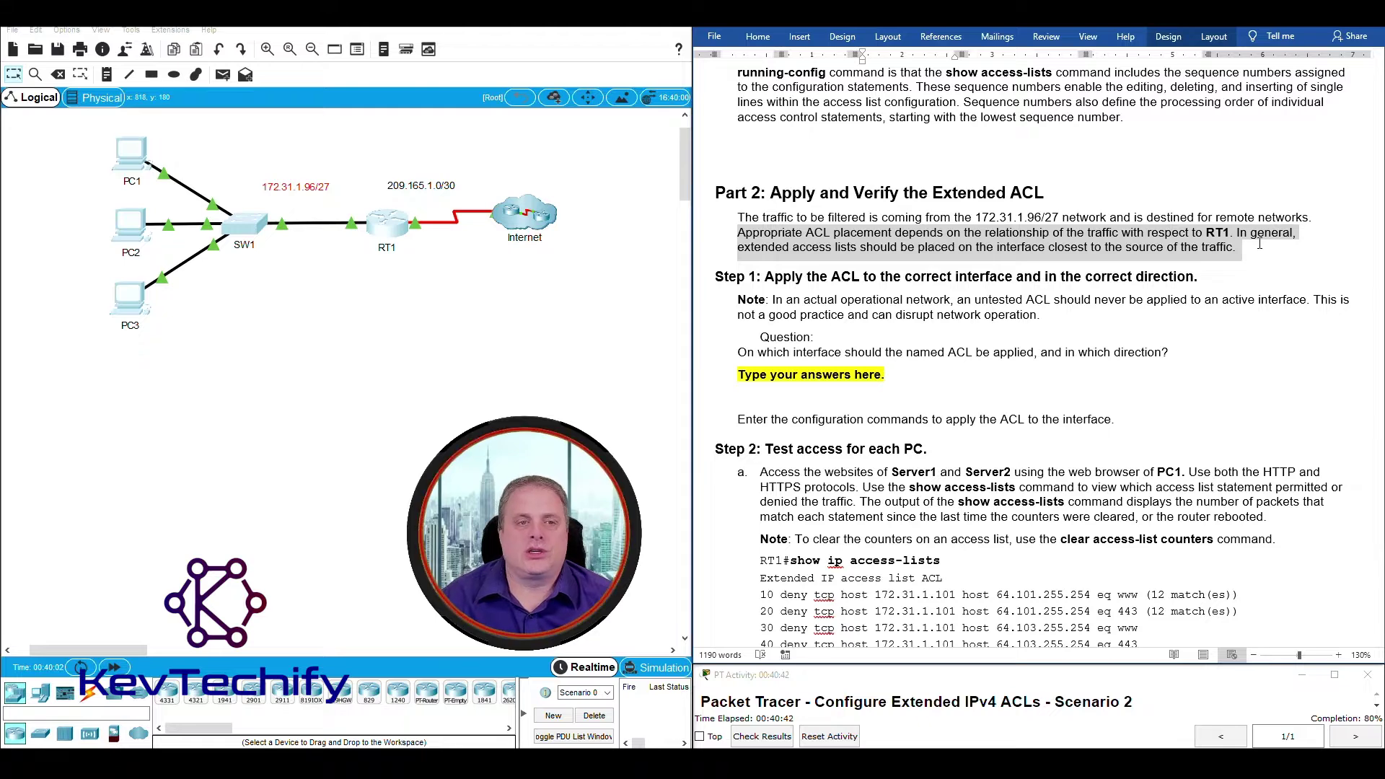
left_click(240, 128)
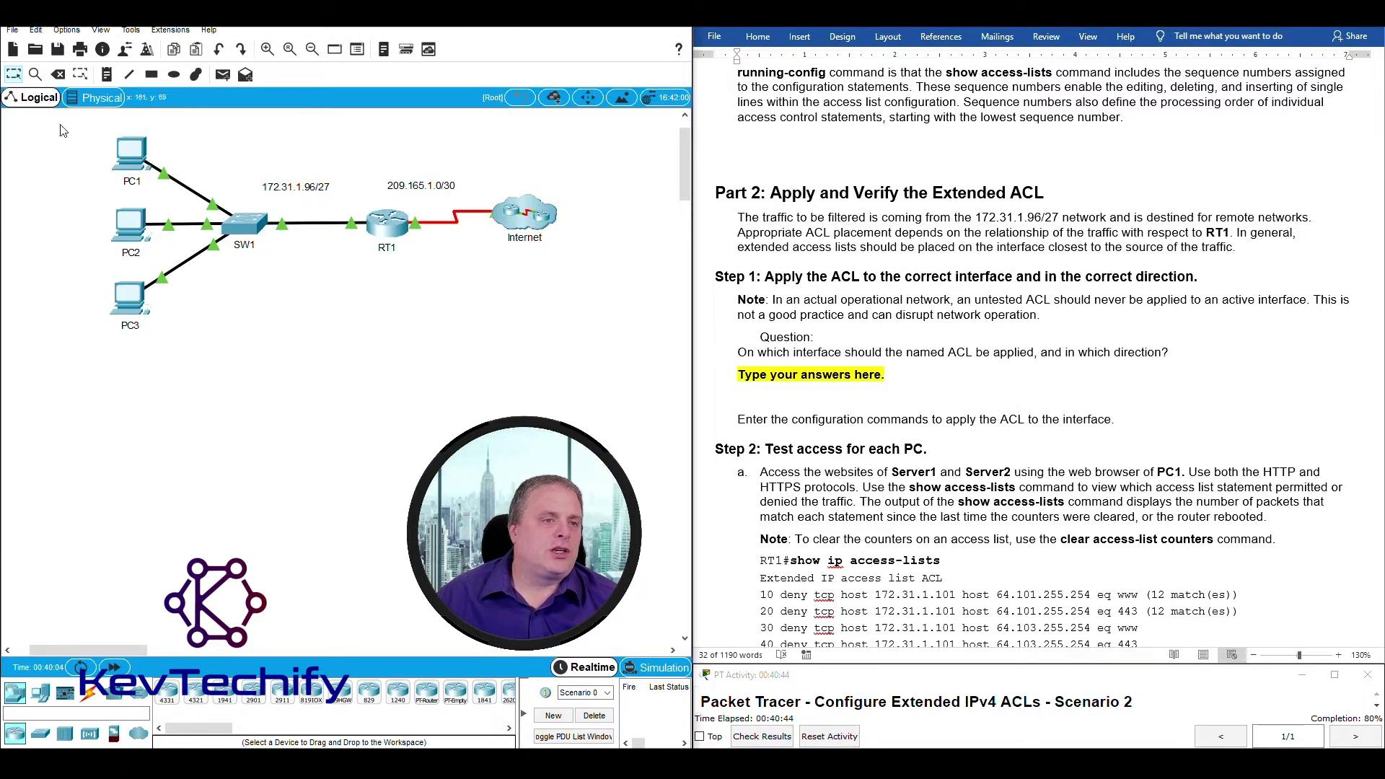
left_click_drag(61, 126, 370, 359)
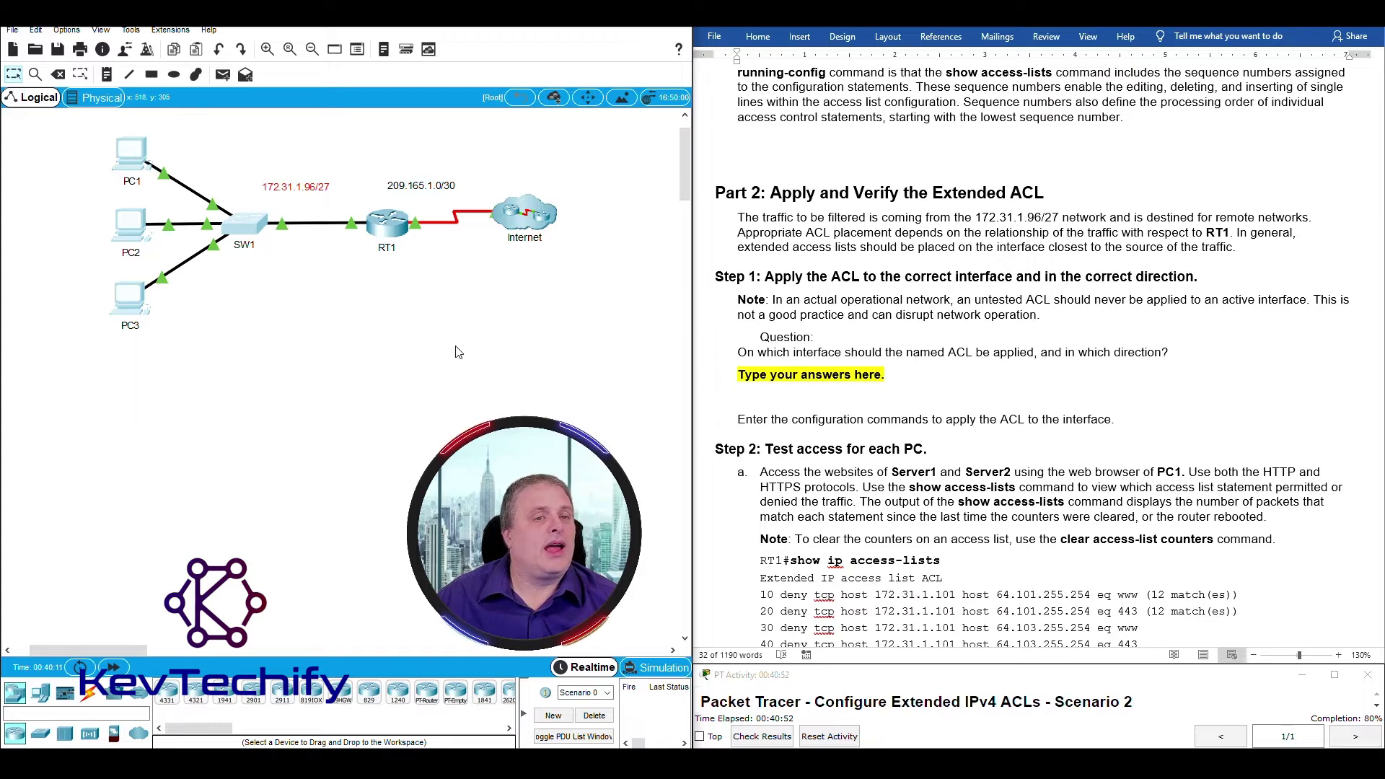
left_click_drag(353, 279, 399, 303)
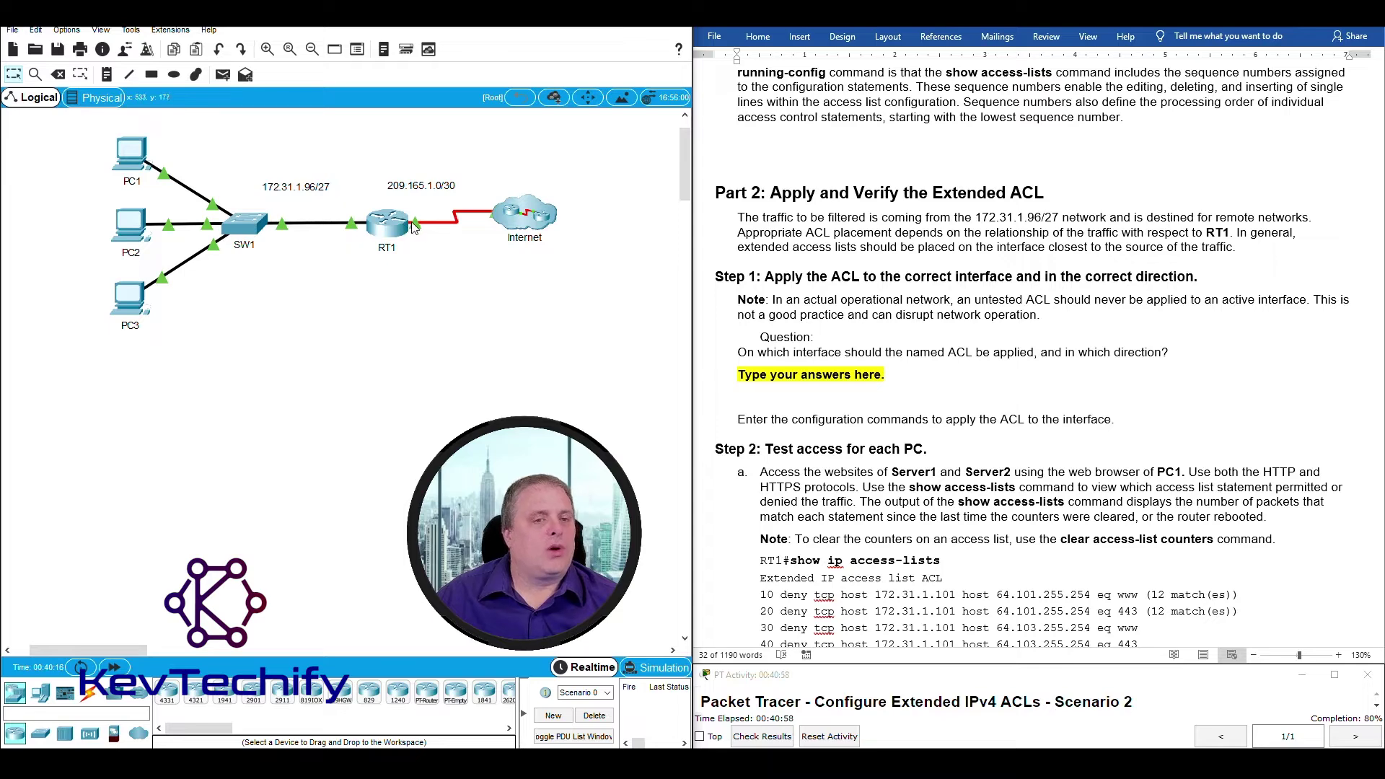
mouse_move(404, 228)
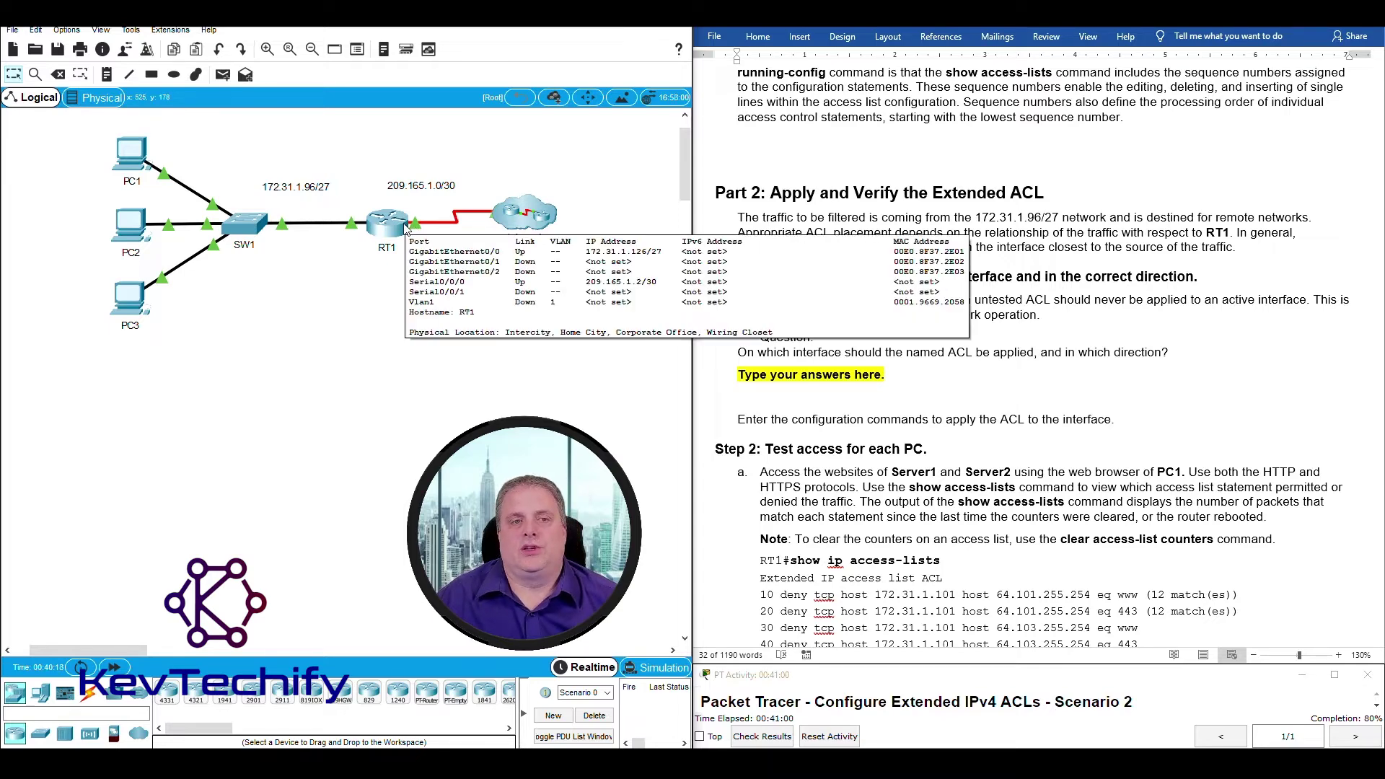
left_click_drag(371, 246, 359, 208)
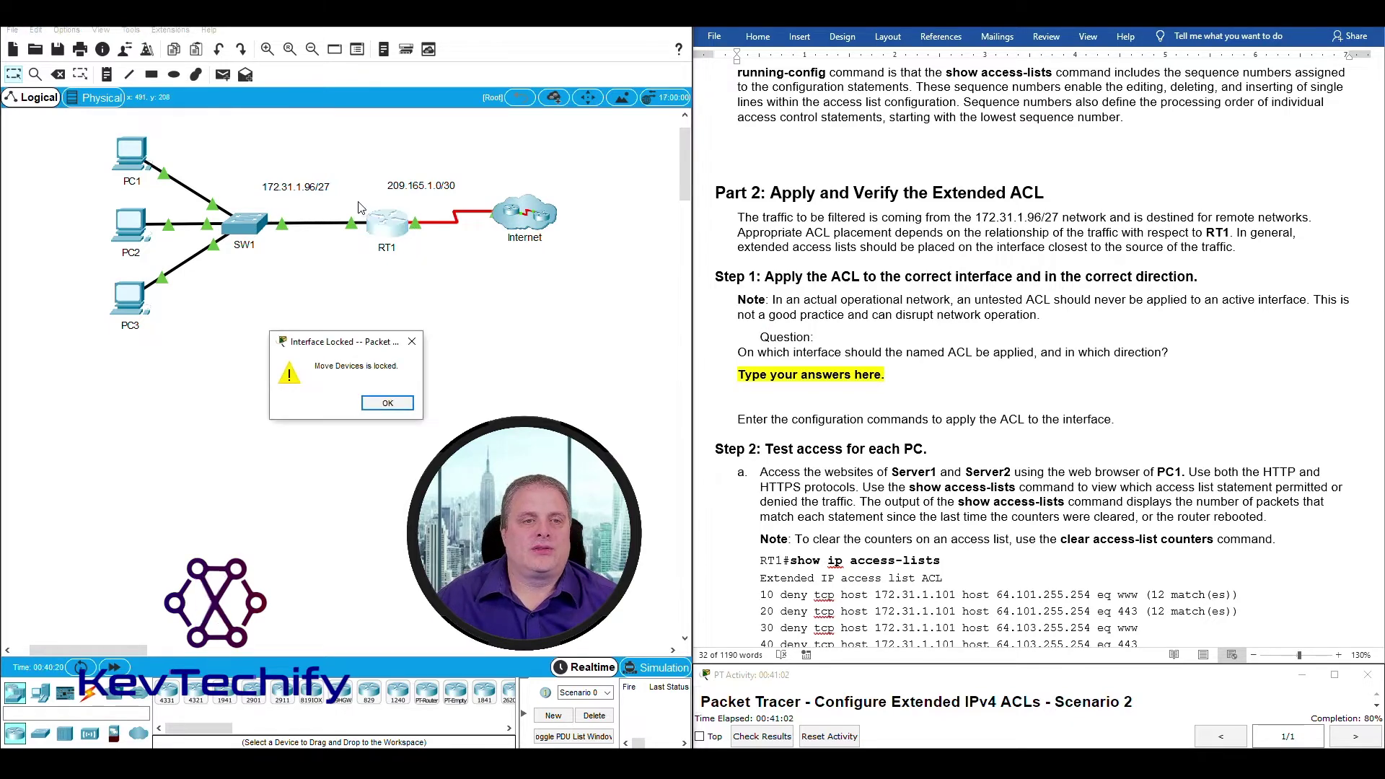
left_click(387, 405)
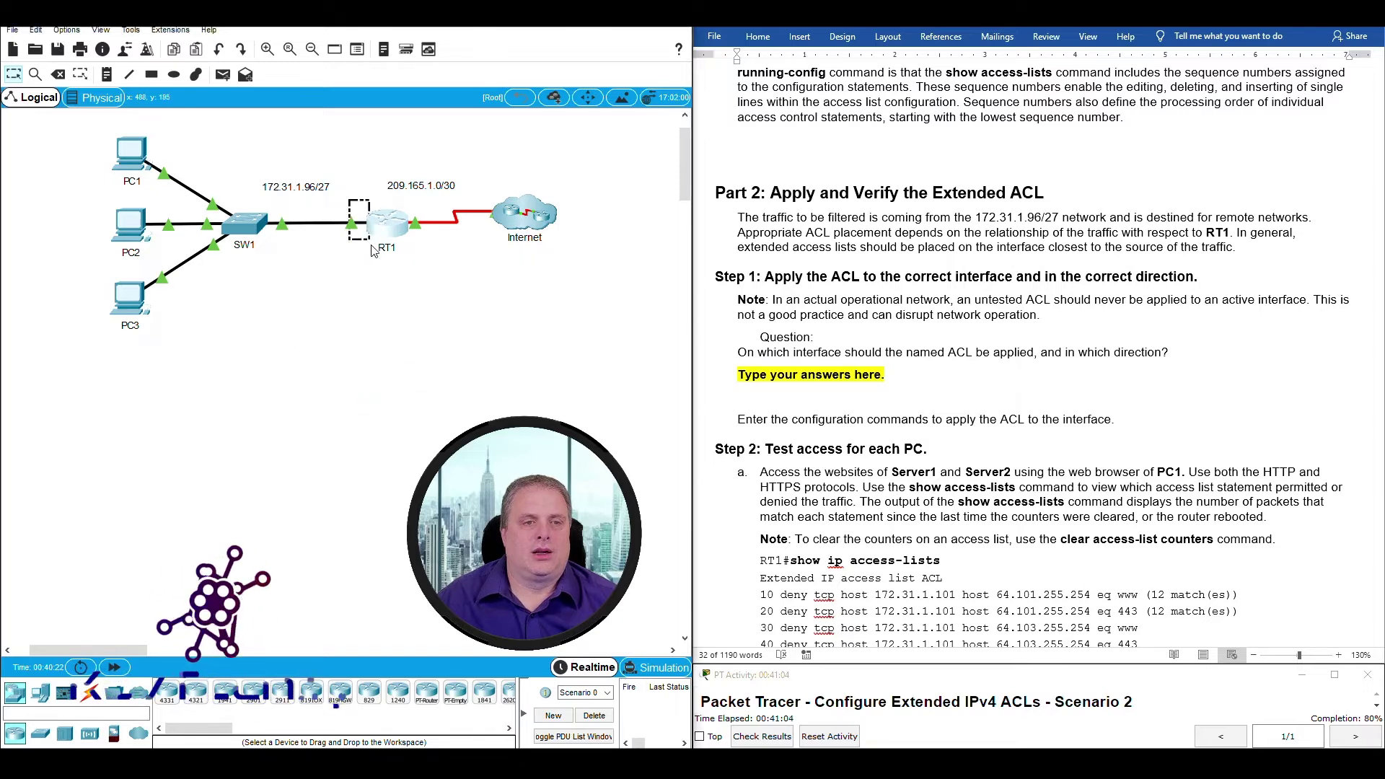
mouse_move(347, 206)
left_mouse_down()
mouse_move(378, 257)
mouse_move(342, 206)
mouse_move(358, 220)
left_mouse_up()
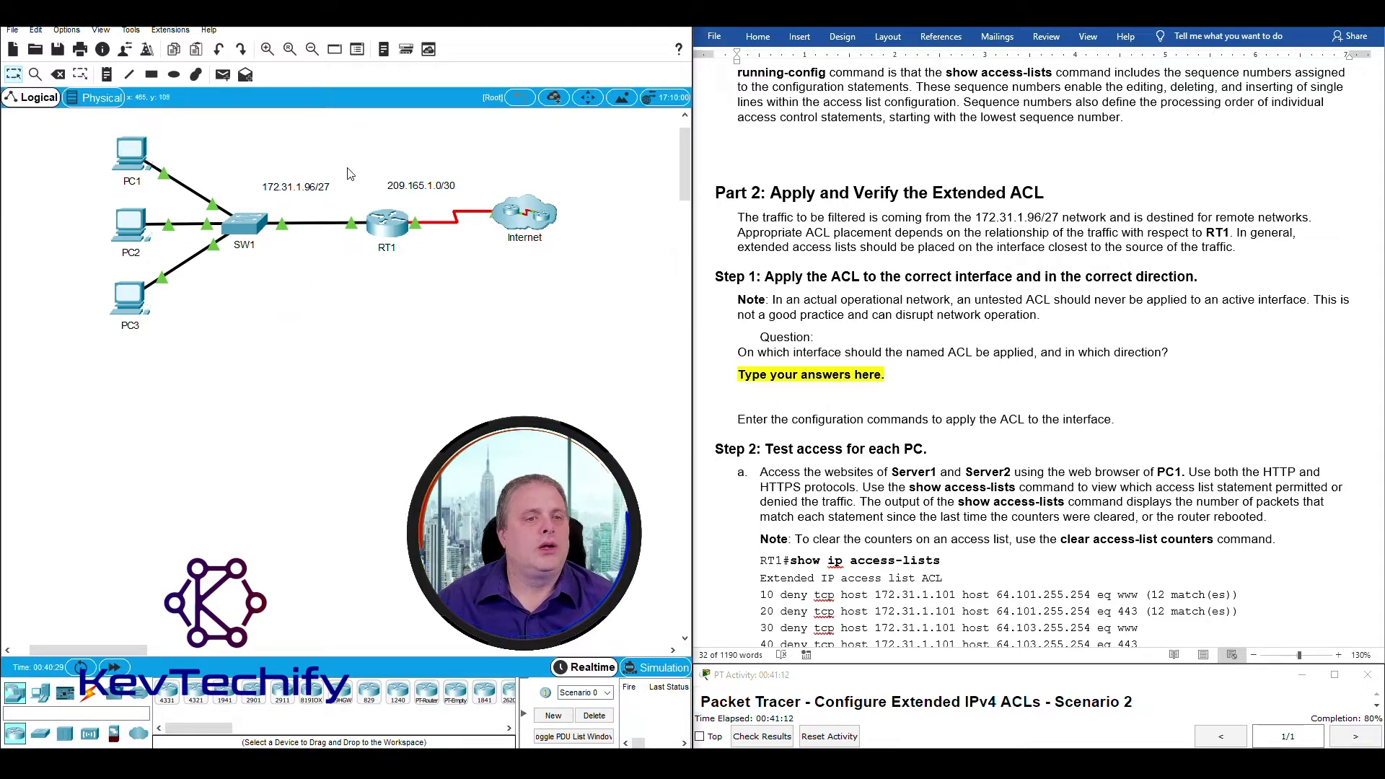
mouse_move(375, 238)
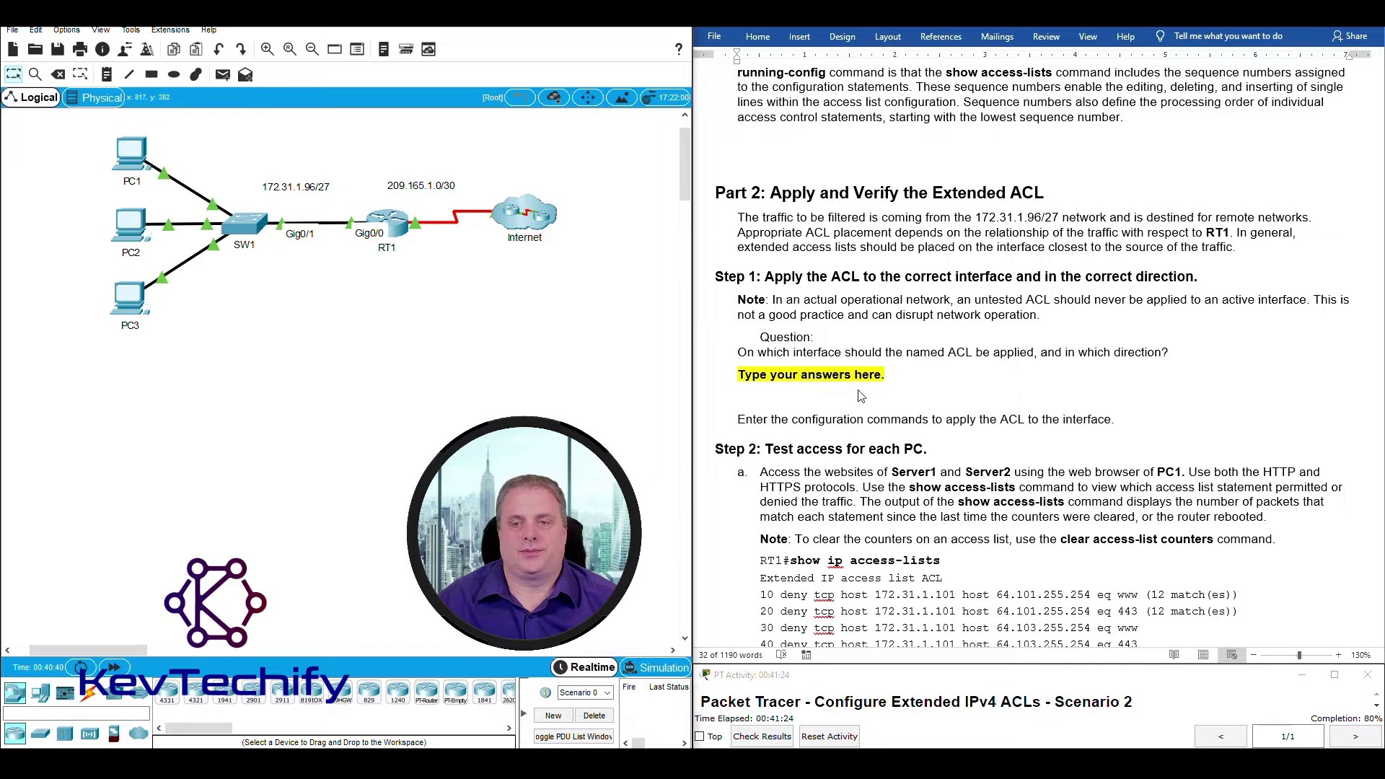
left_click(880, 366)
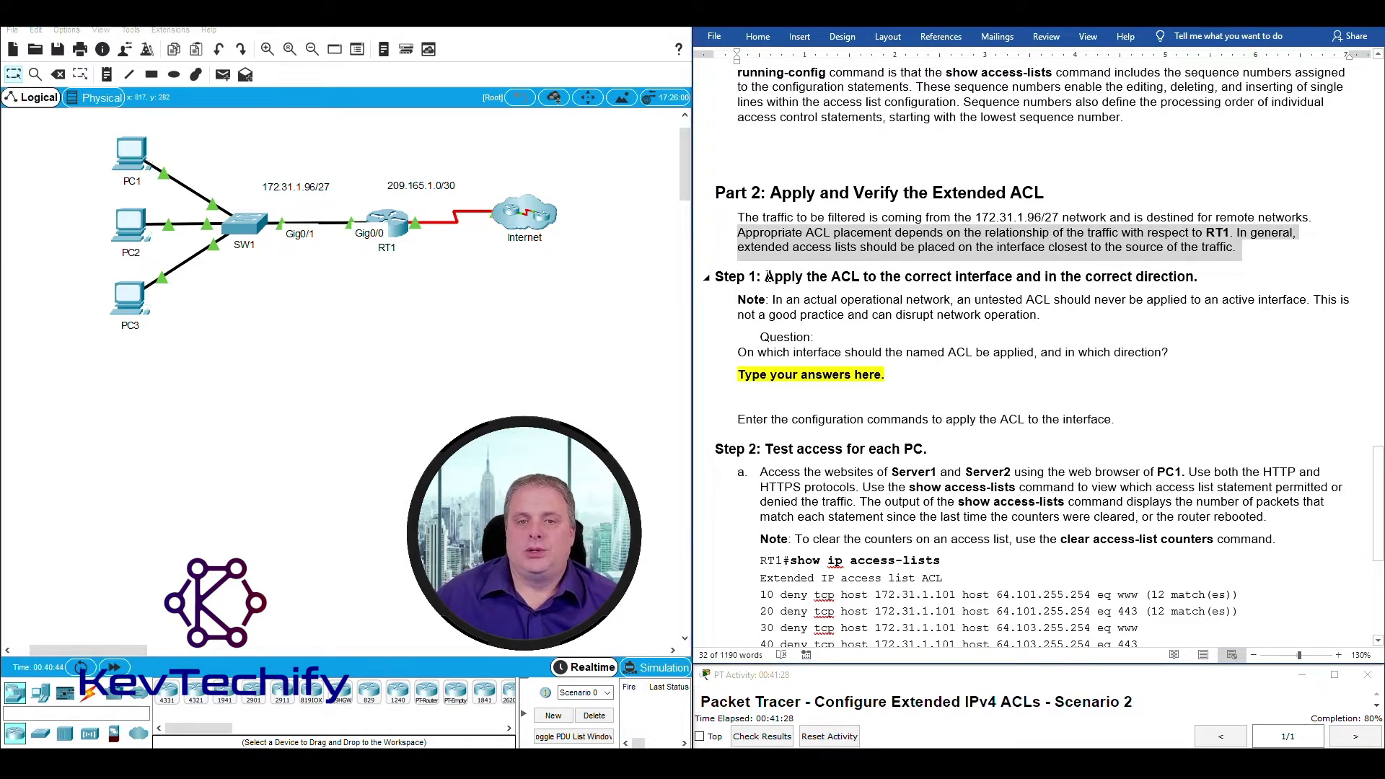
left_click_drag(768, 277, 1210, 279)
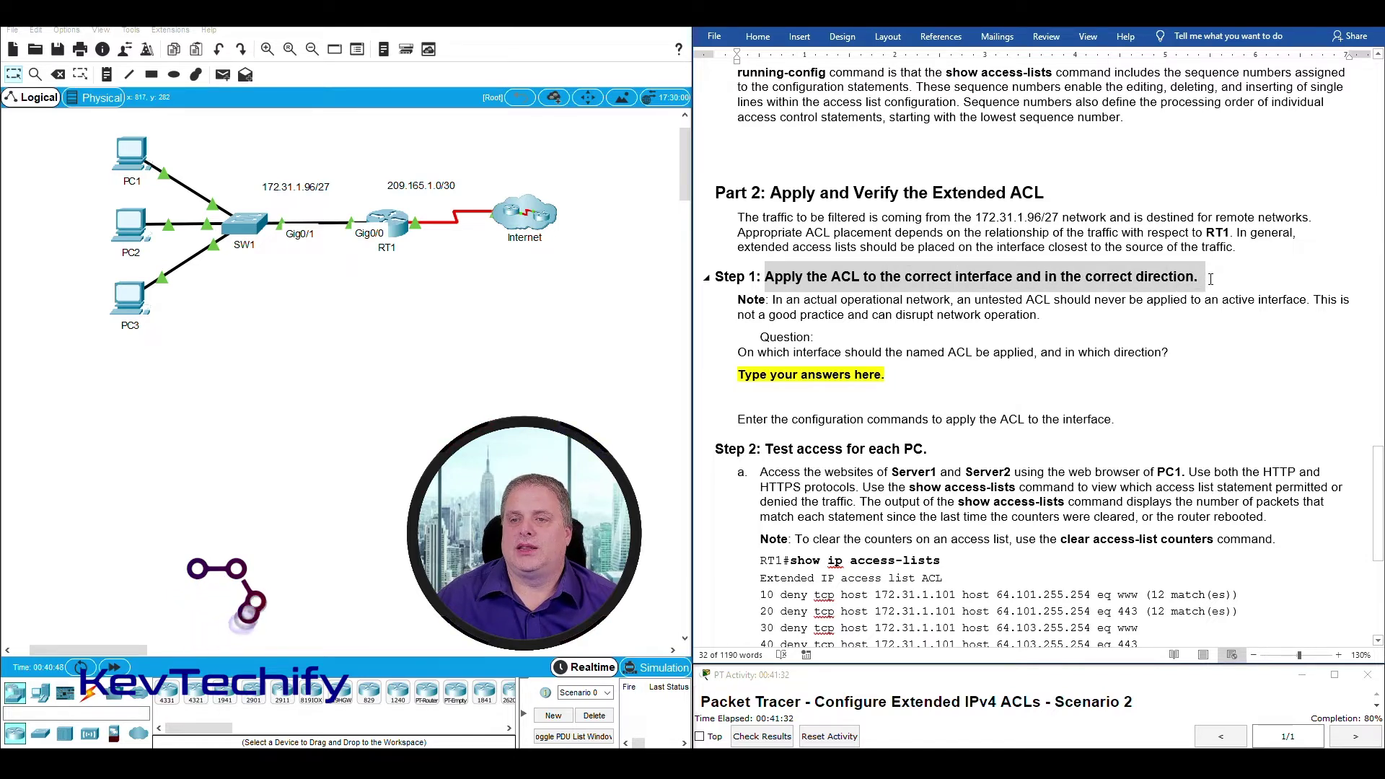
left_click(789, 300)
left_click_drag(789, 300, 1035, 322)
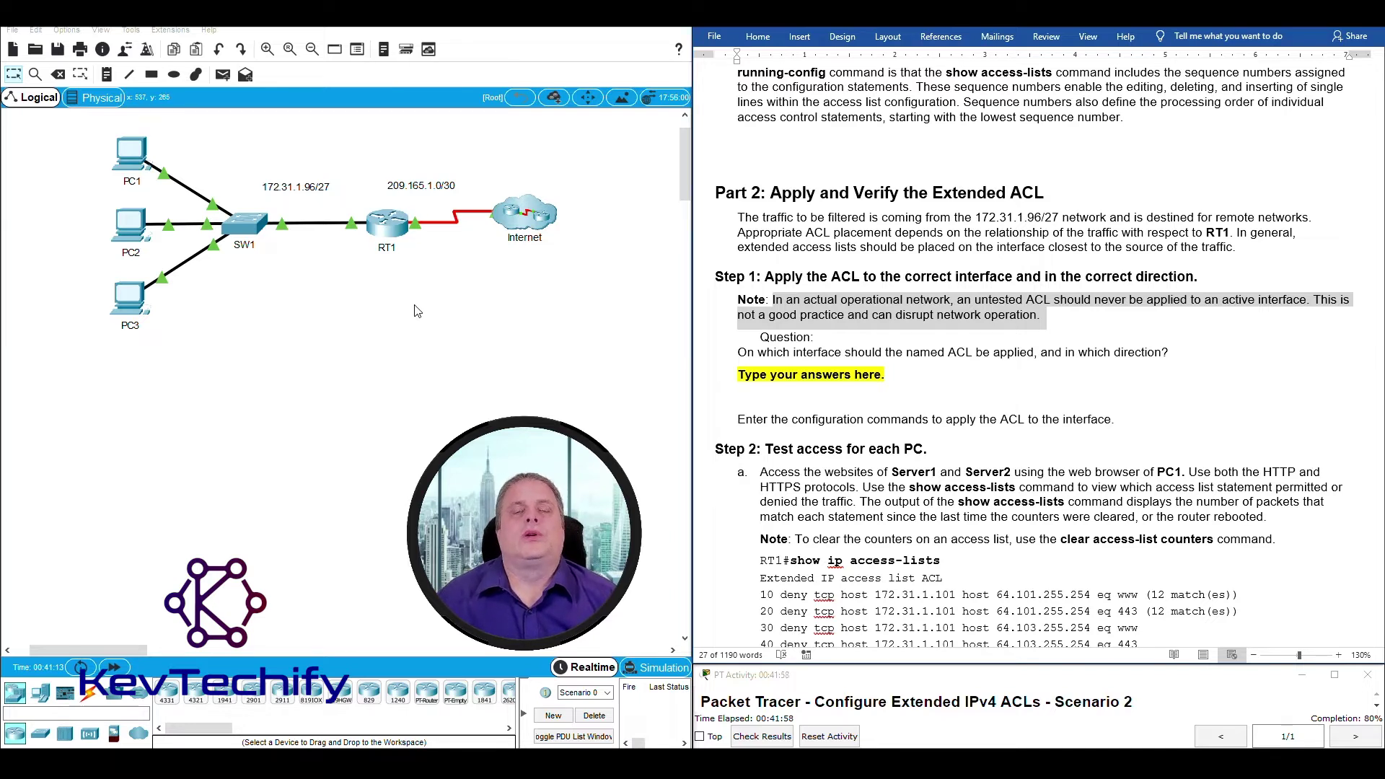
left_click(933, 325)
left_click_drag(739, 352, 1191, 352)
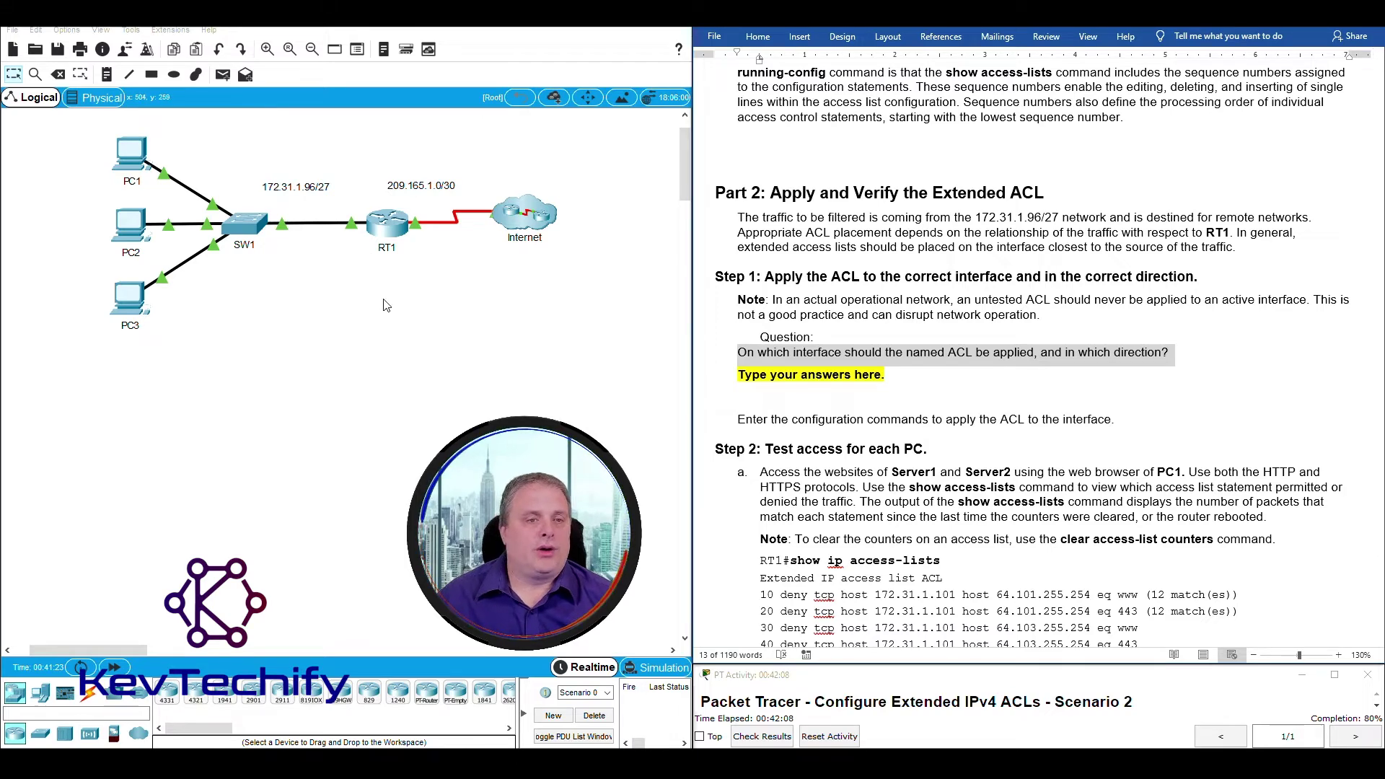
left_click_drag(376, 236, 342, 191)
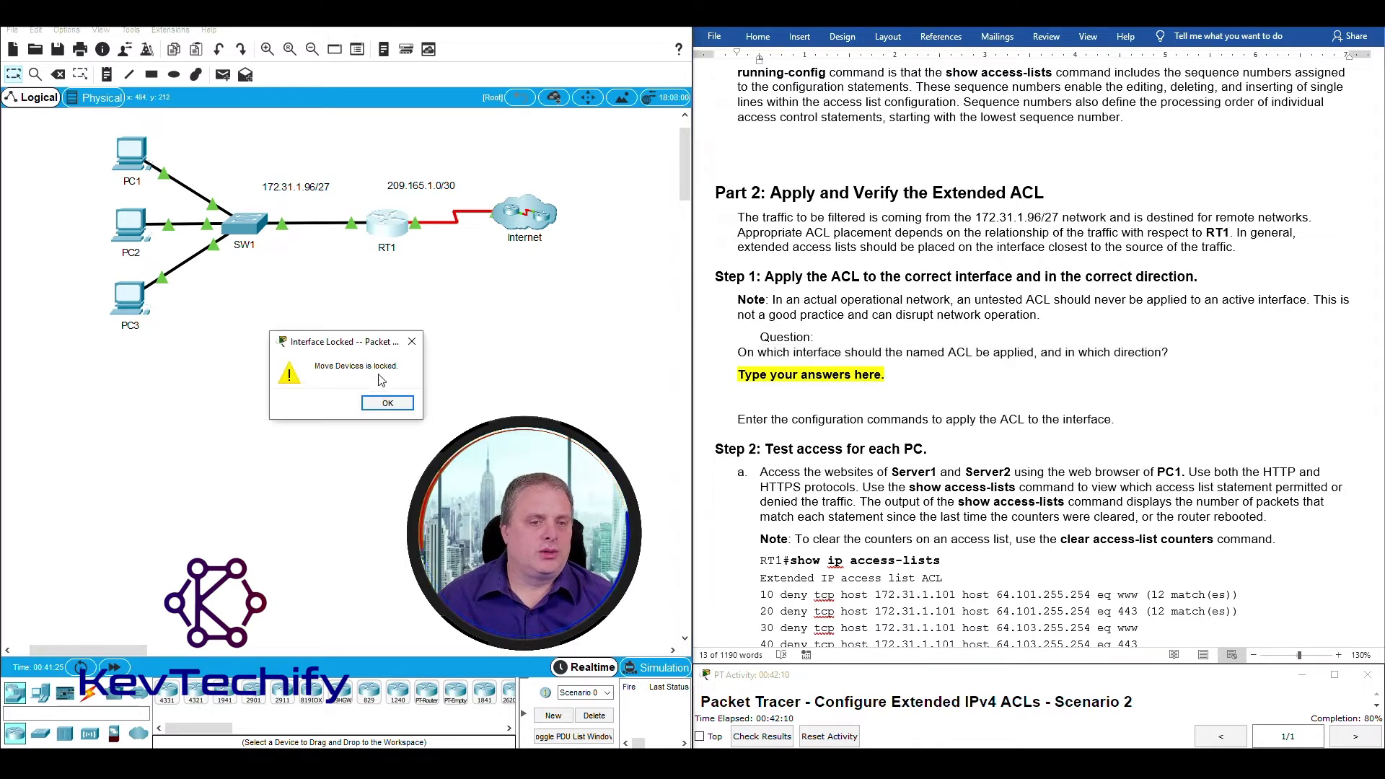
left_click(387, 402)
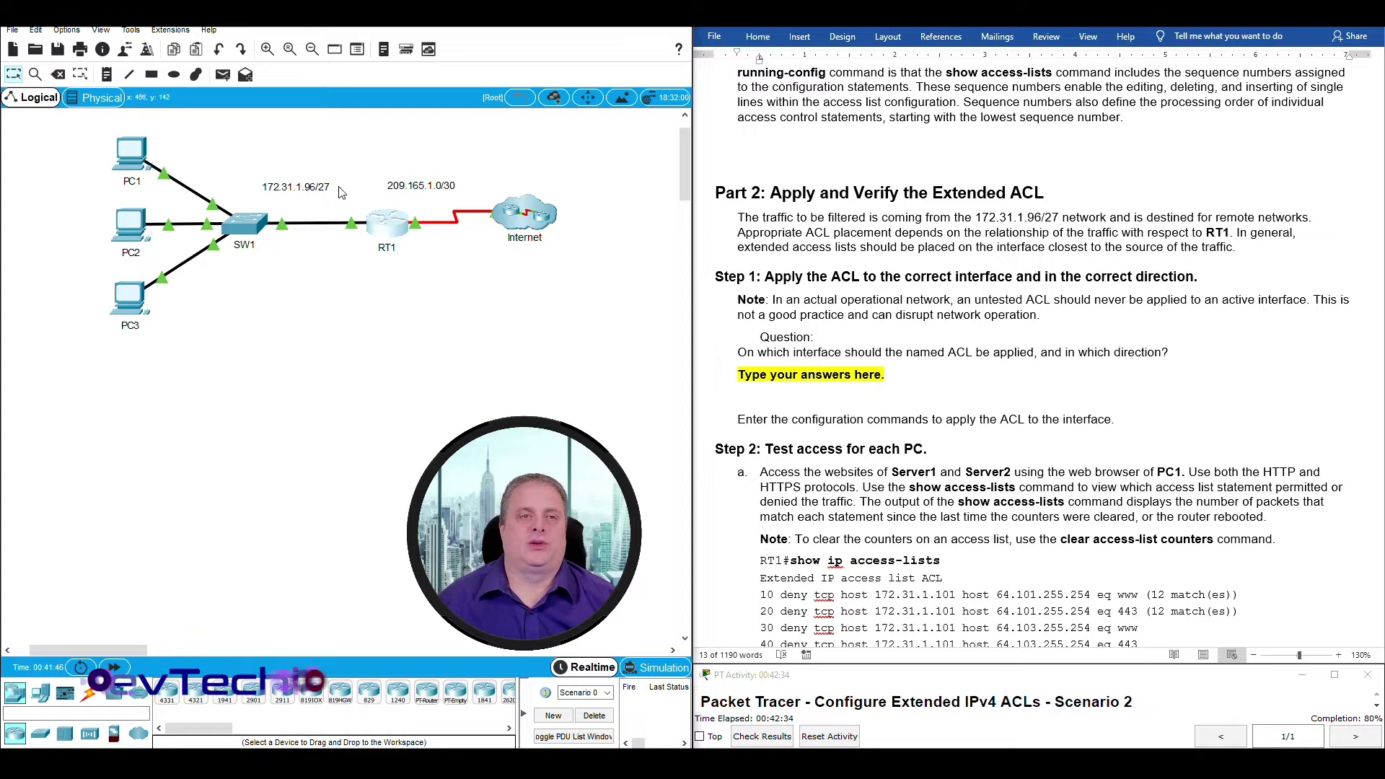
Replace the lab answer placeholder with 'int g0/0 for inbound traffic'.
left_click(798, 378)
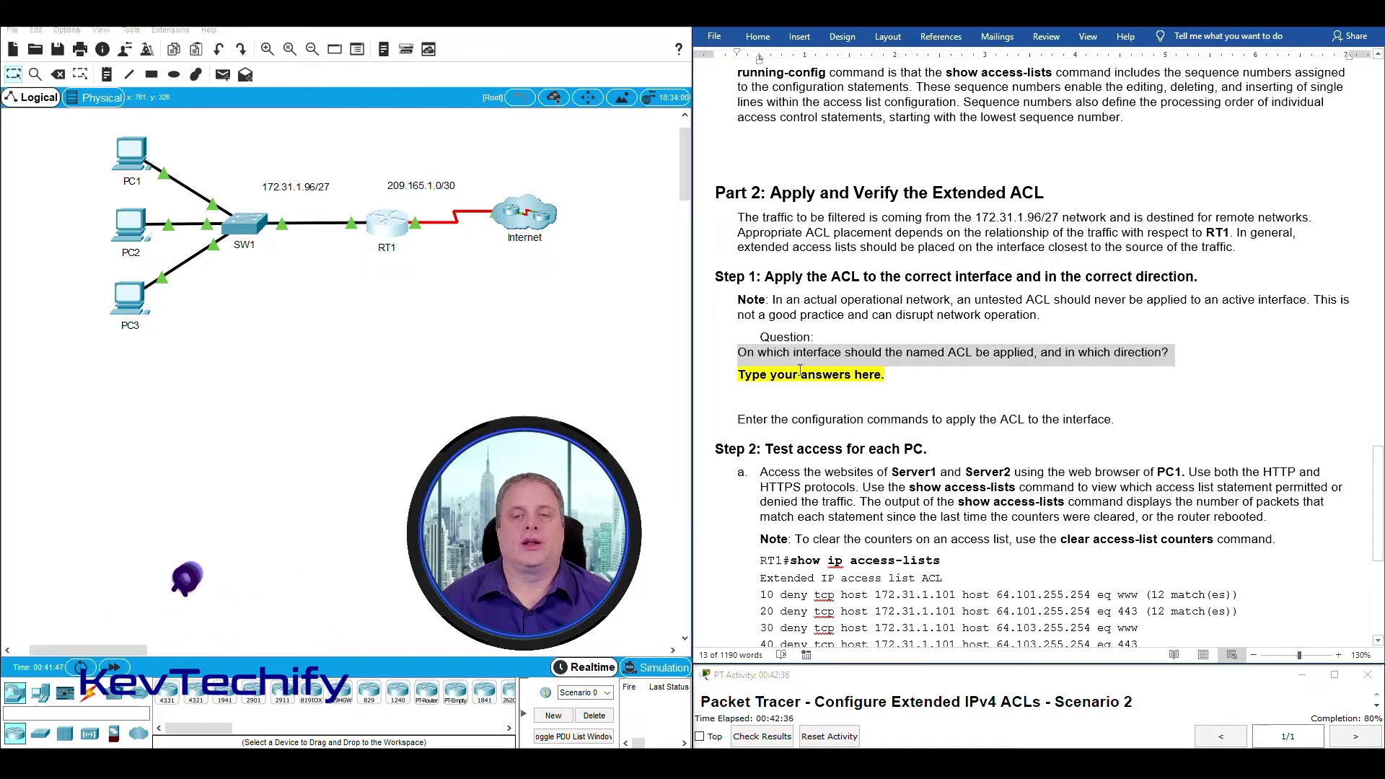
left_click(753, 373)
left_click_drag(737, 373, 892, 380)
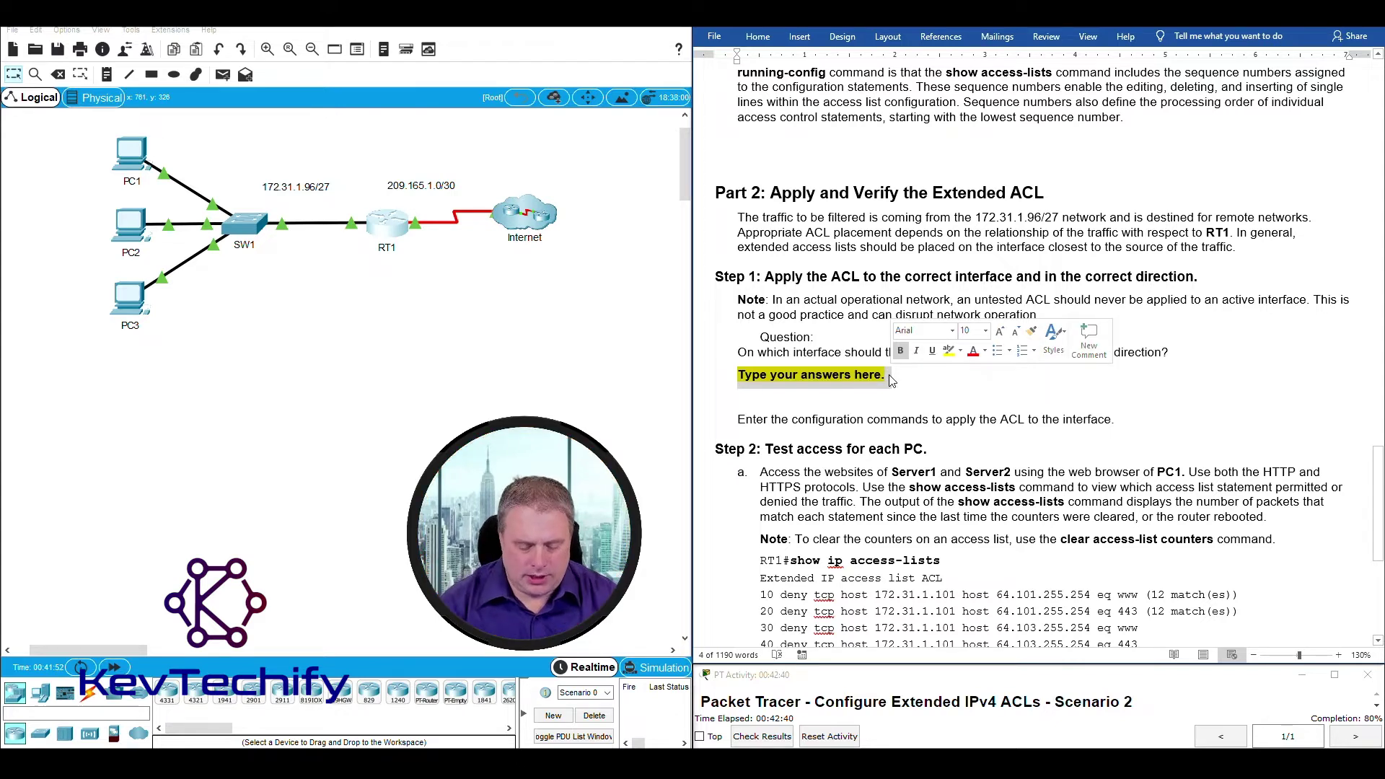
type("int g0/0")
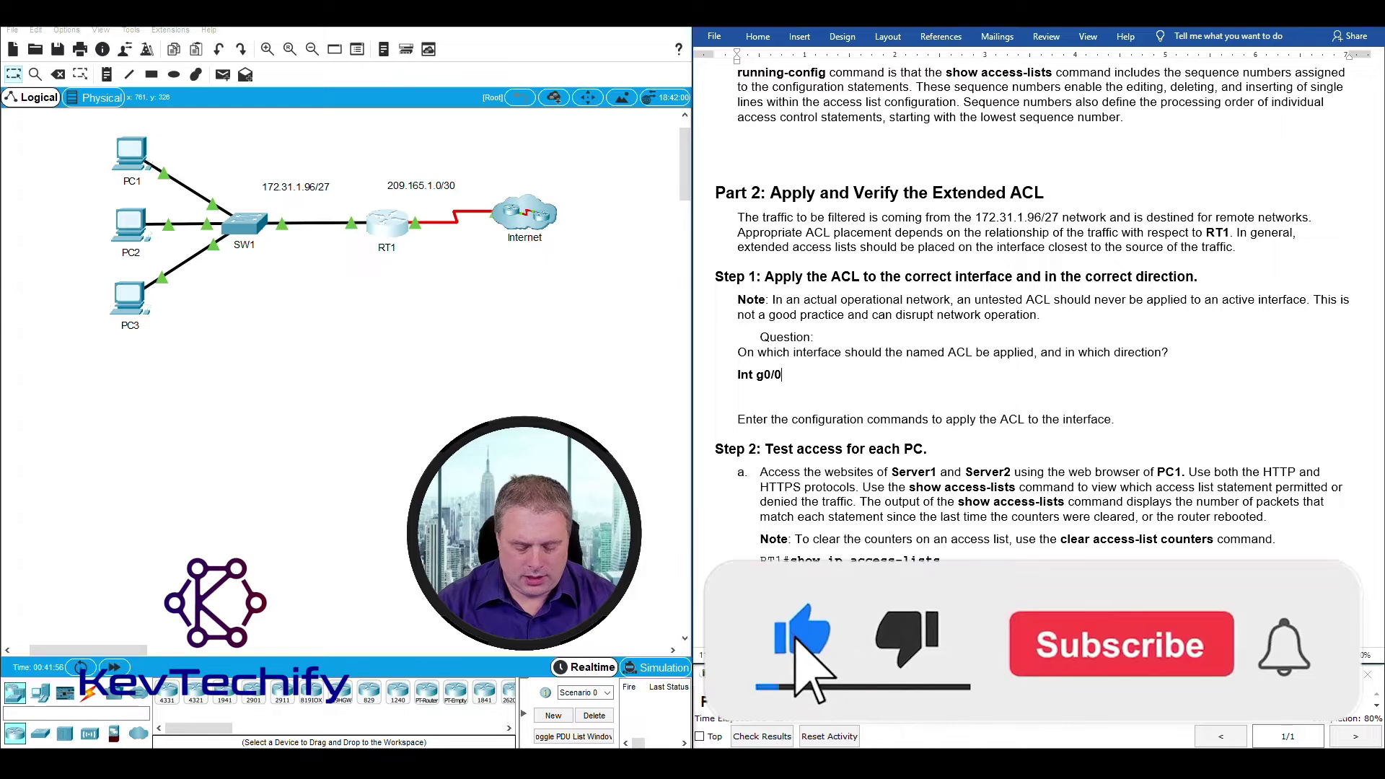
type("for inb")
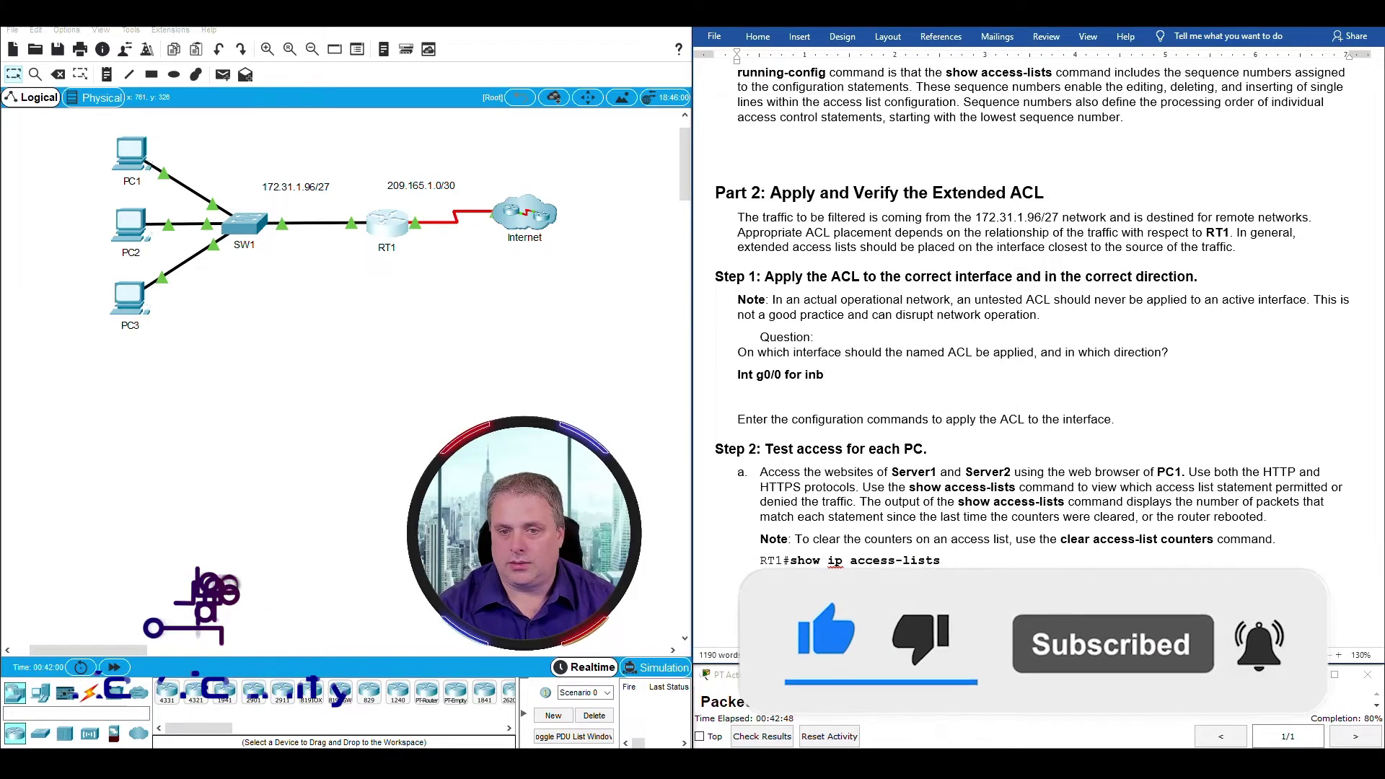
type("ound traffic")
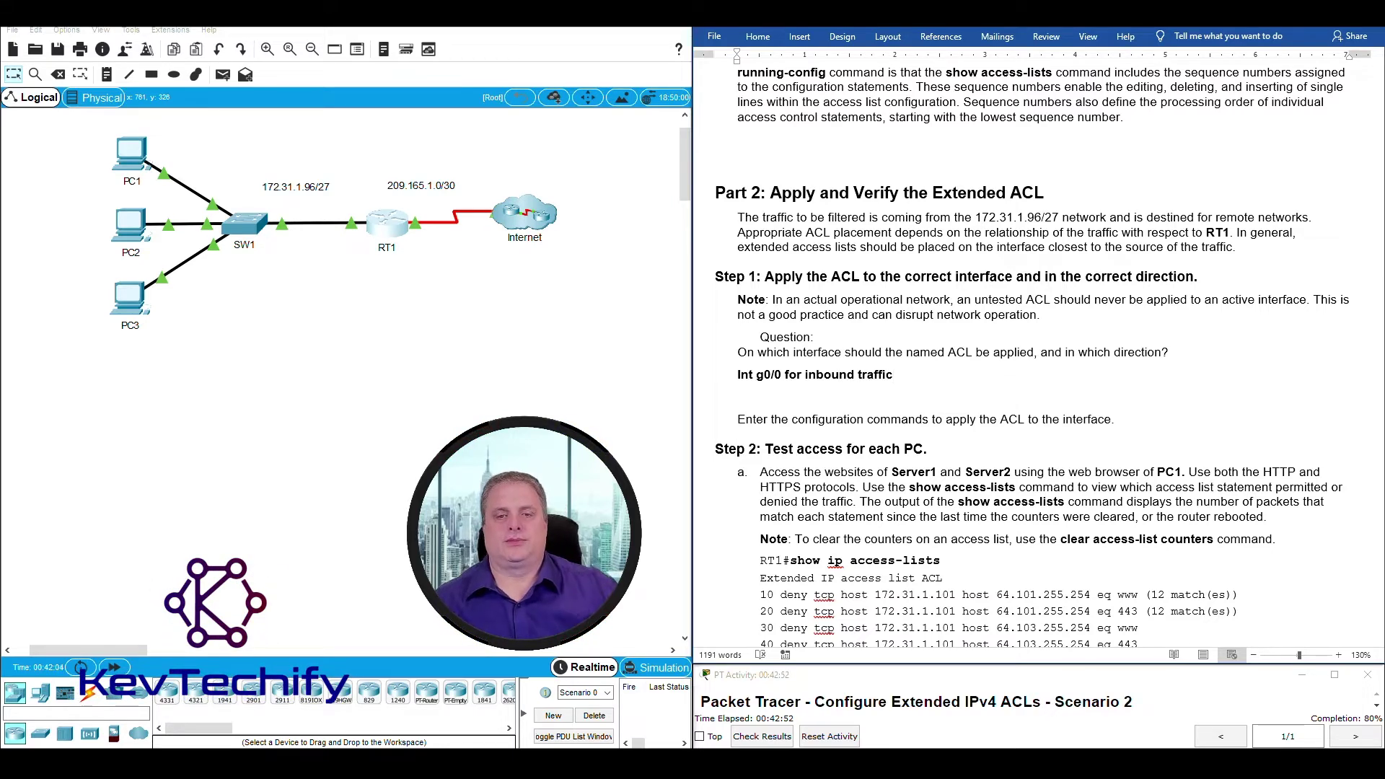
scroll(1006, 376, "down", 2)
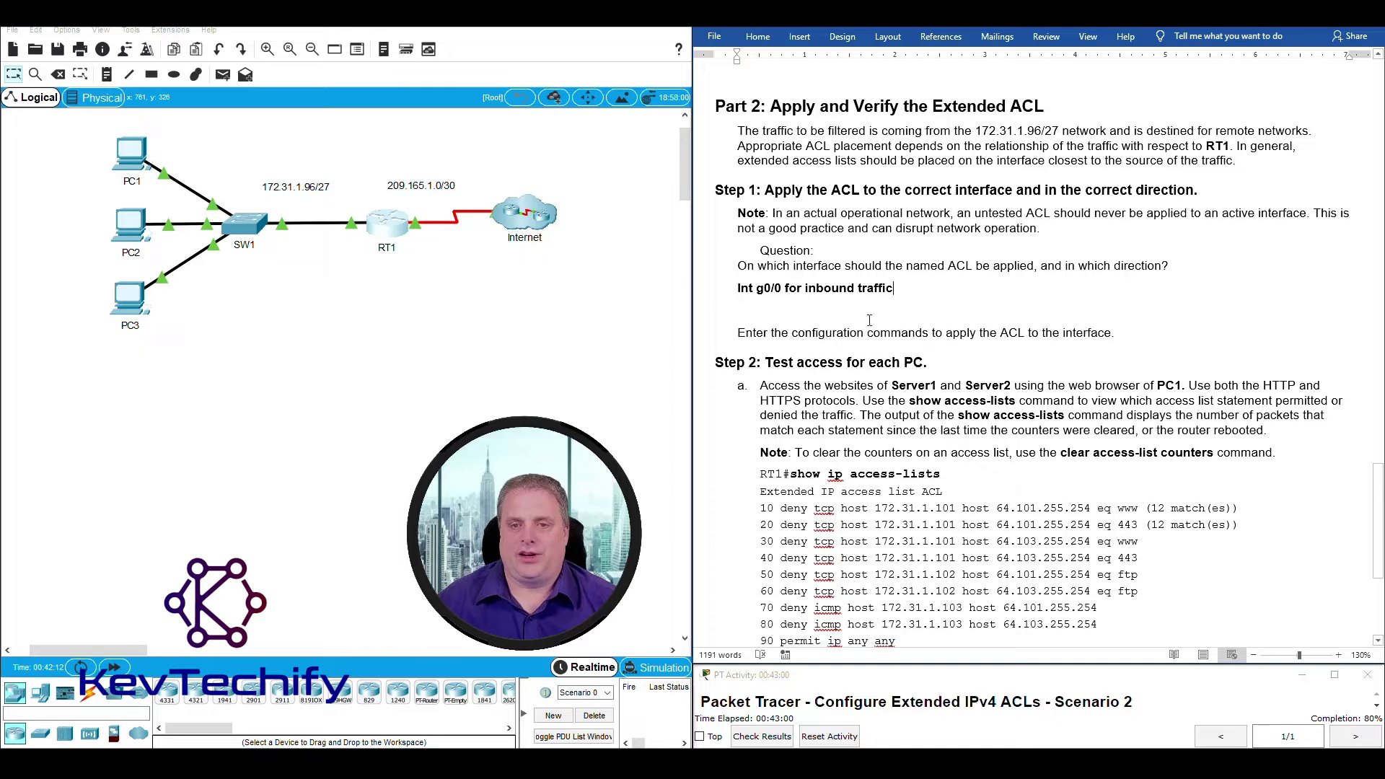
left_click_drag(739, 288, 914, 289)
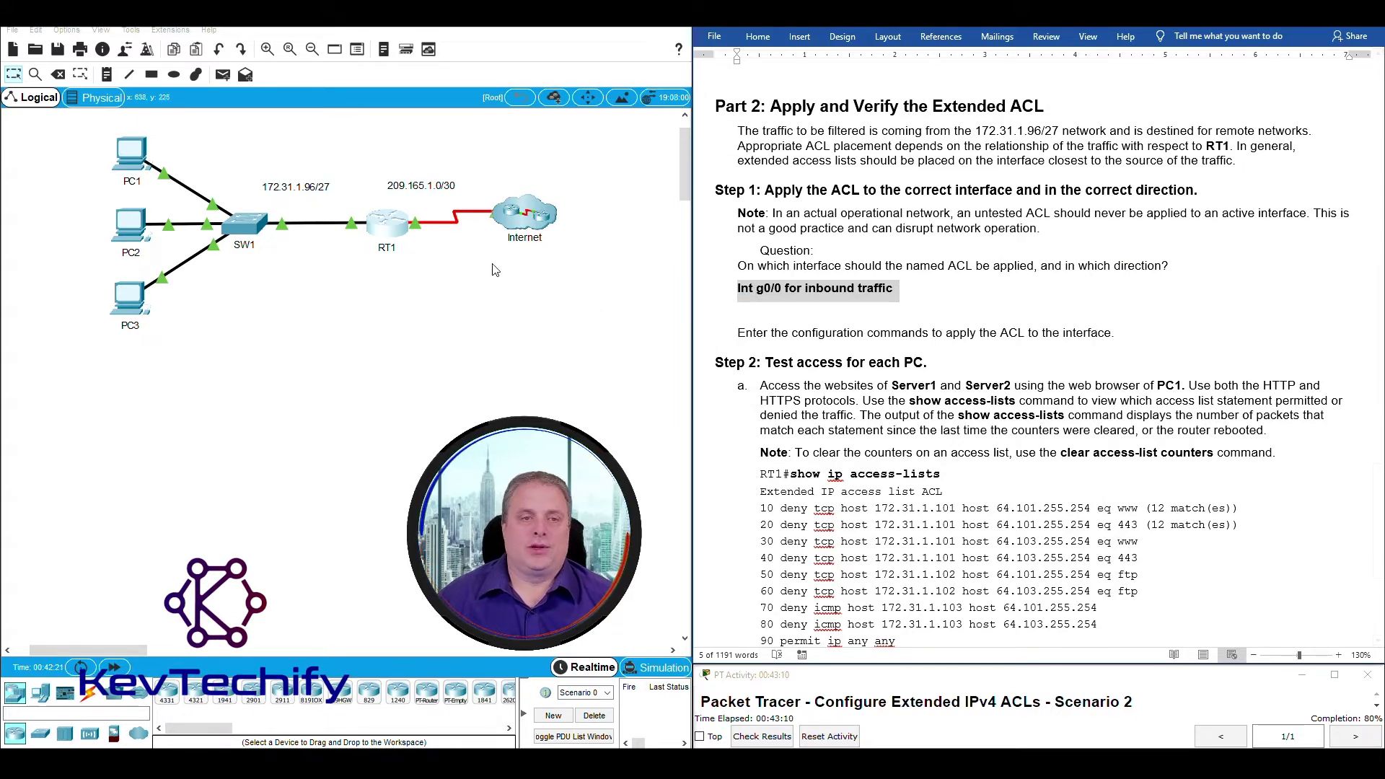
Reopen RT1's CLI window in Packet Tracer.
left_click(390, 227)
mouse_move(531, 27)
left_mouse_down()
mouse_move(544, 50)
mouse_move(532, 30)
left_mouse_up()
scroll(436, 335, "down", 5)
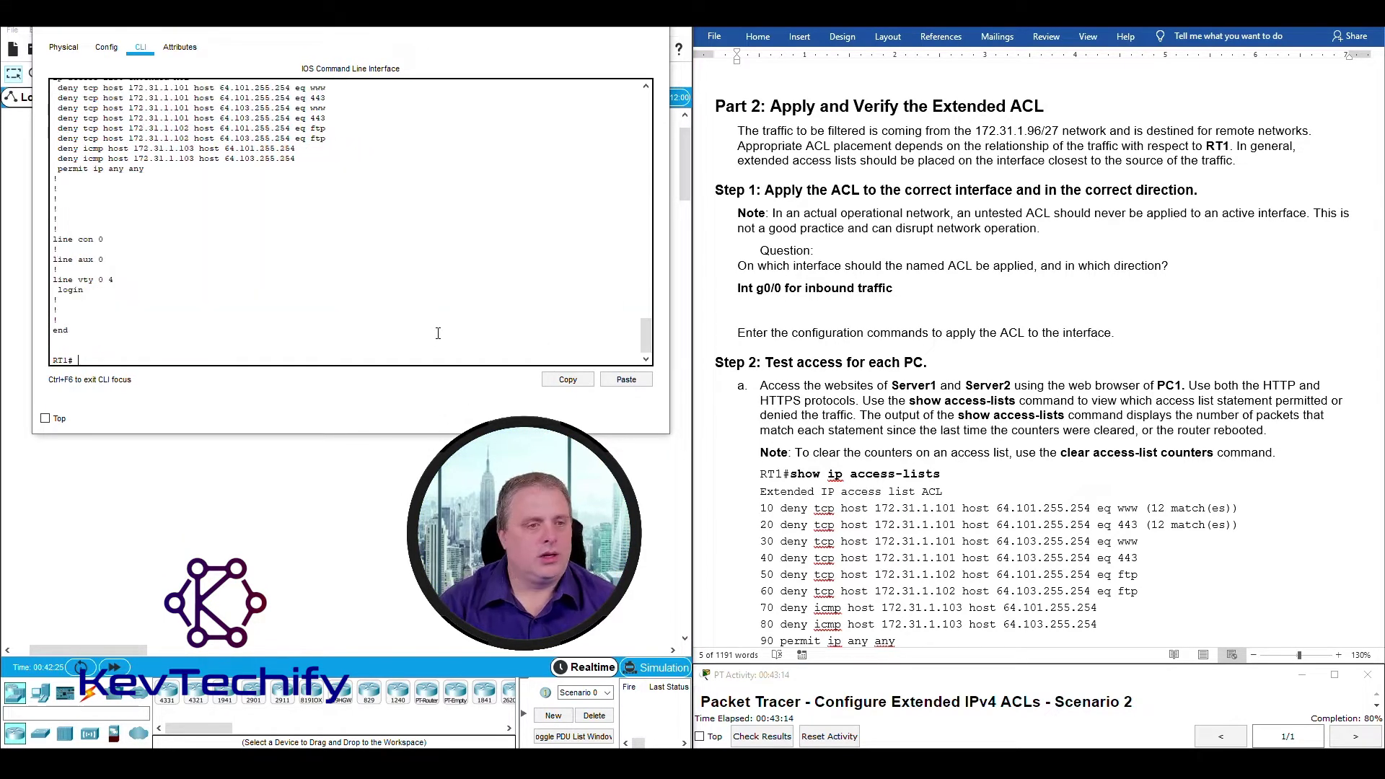
Enter global configuration with conf t, then interface configuration for g0/0.
key("Return")
key("Return")
key("Return")
key("Return")
key("Return")
key("Return")
key("Return")
key("Return")
key("Return")
key("Return")
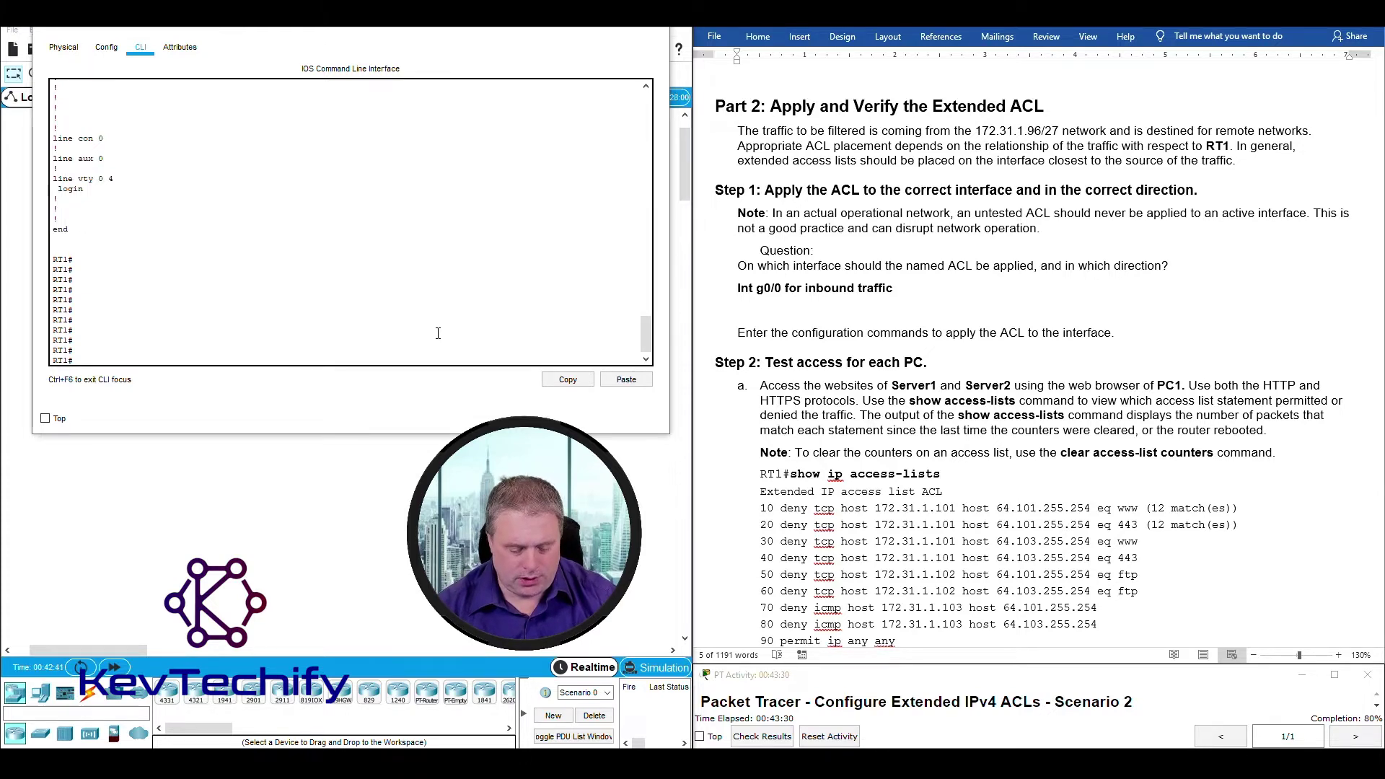
type("onf t")
key("Return")
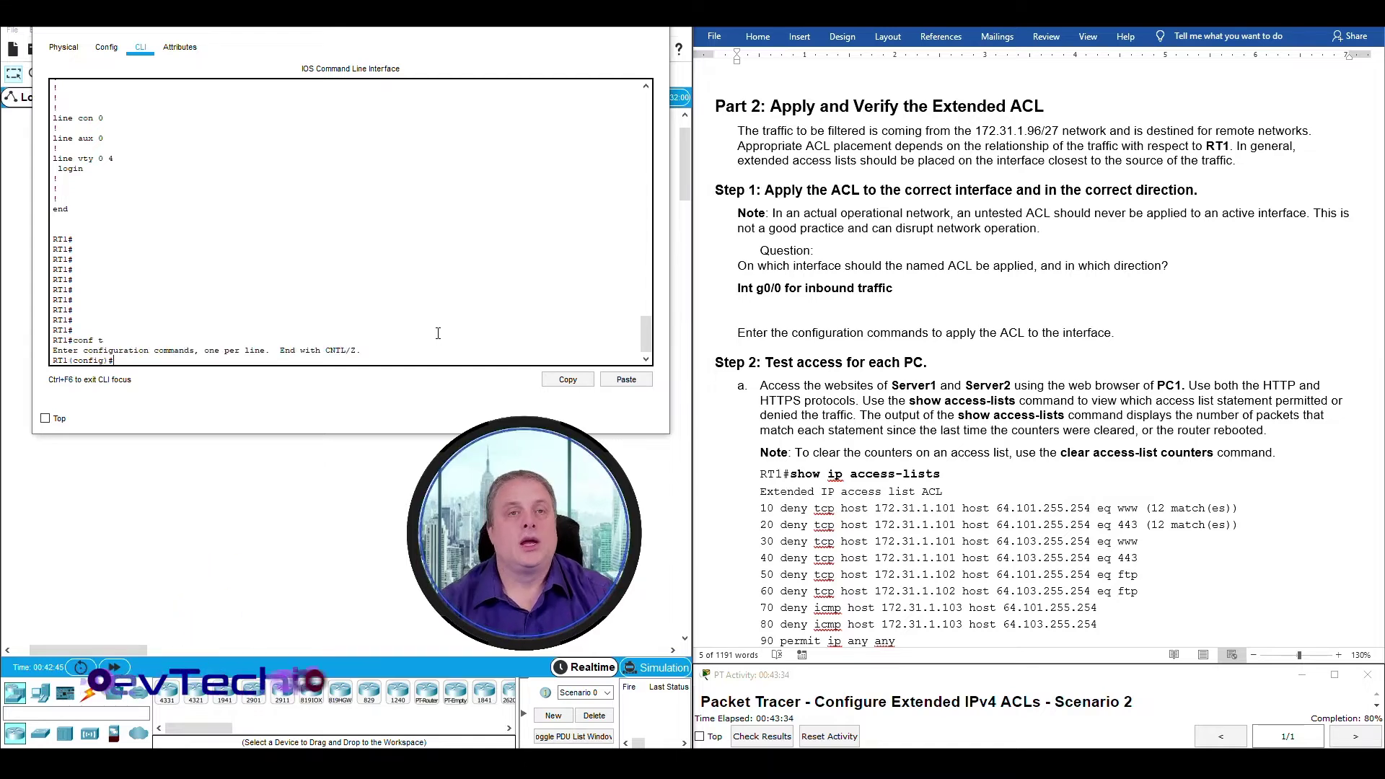
type("int g")
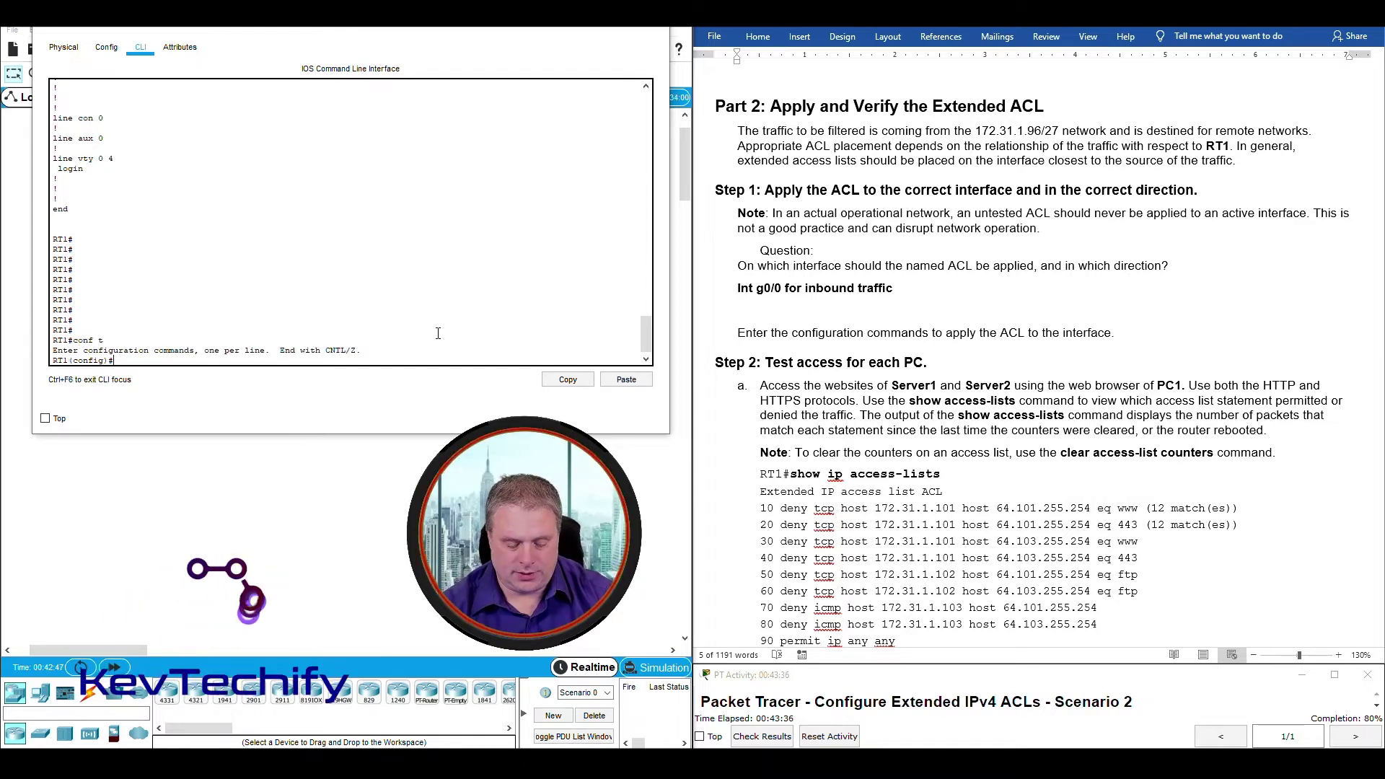
type("0/")
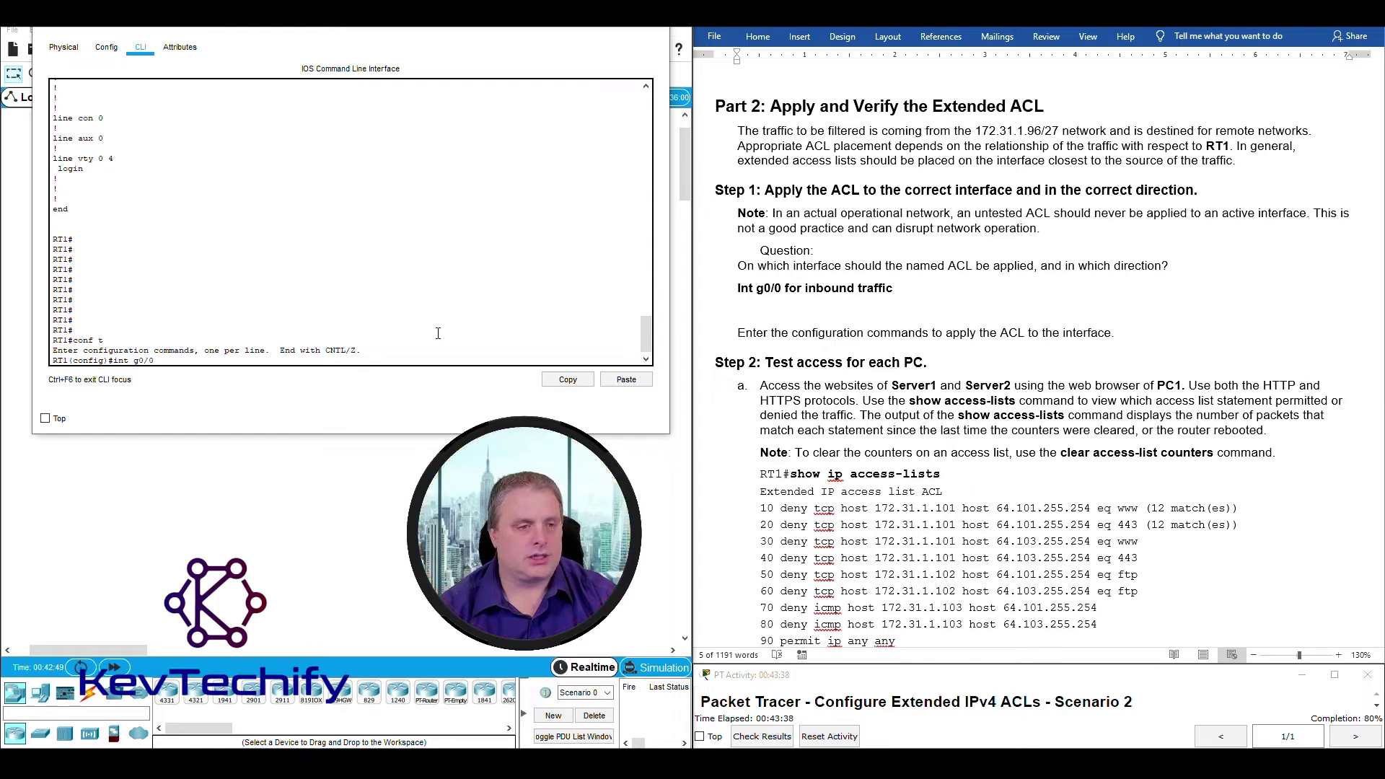
type("0")
key("Return")
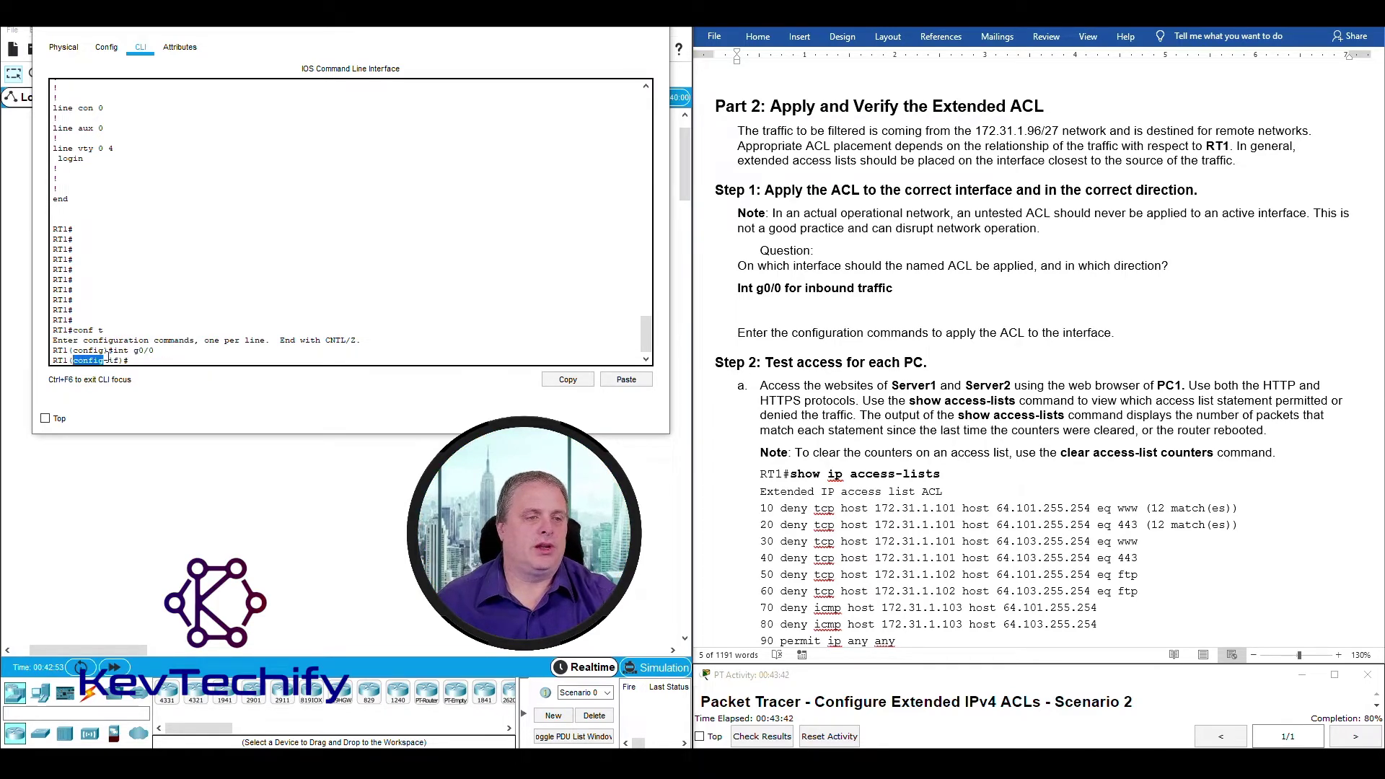
left_click_drag(108, 353, 123, 358)
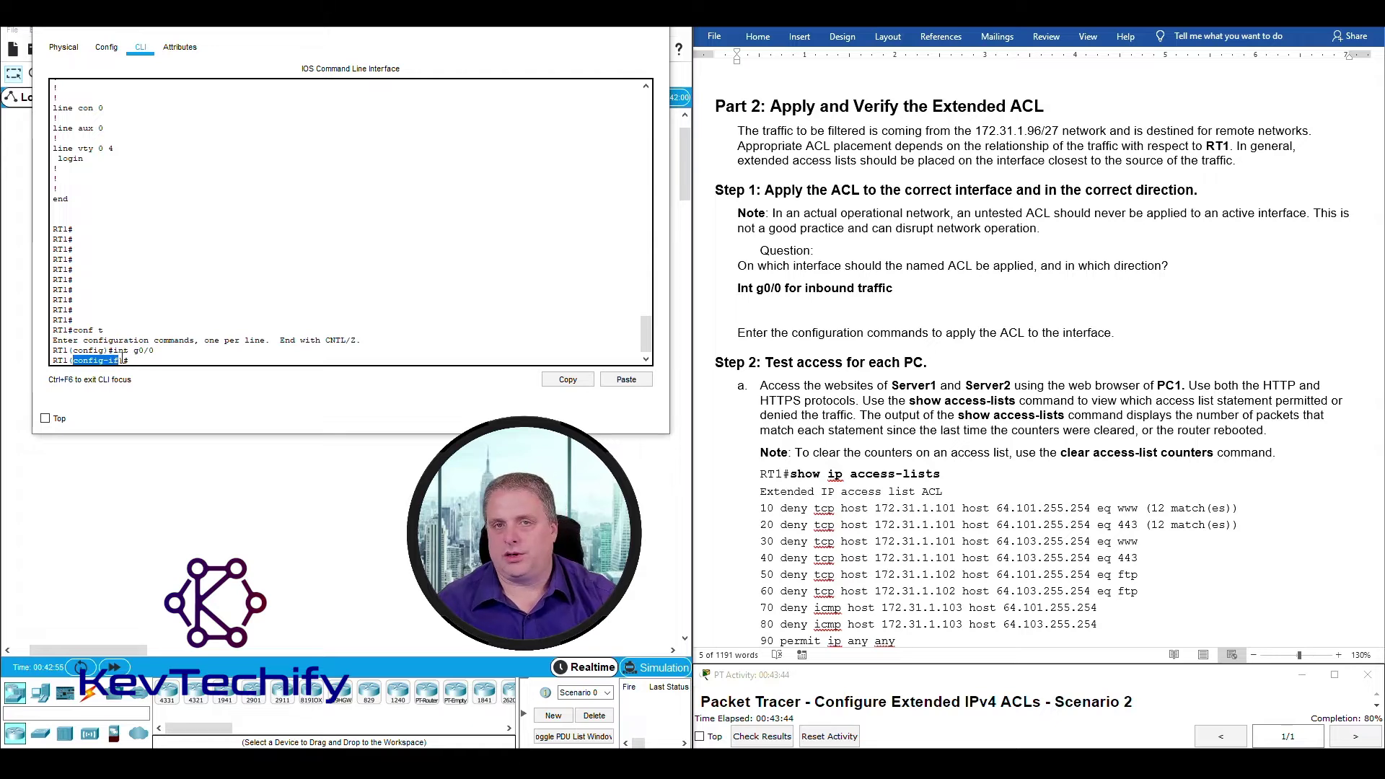
left_click(148, 359)
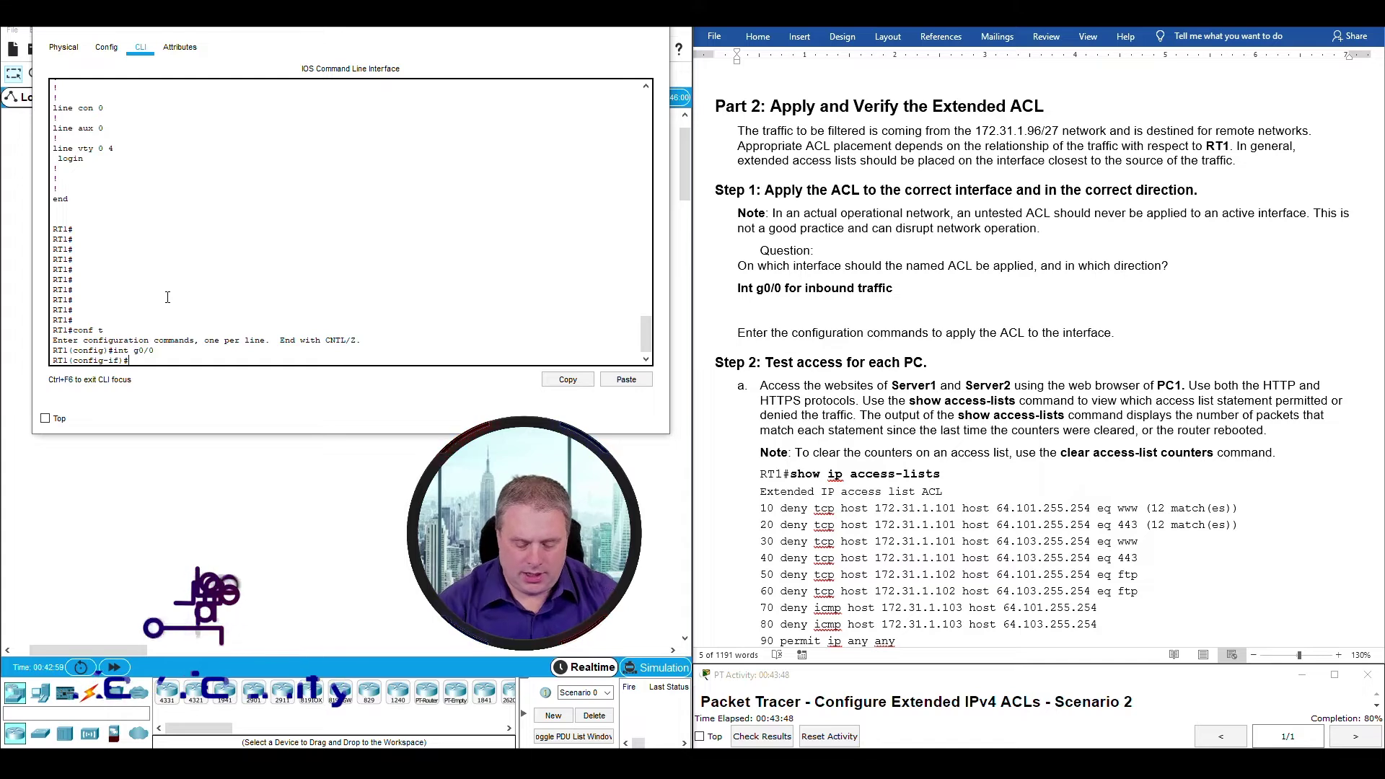
Apply the ACL inbound on g0/0 with 'ip access-group ACL in'.
type("ip a")
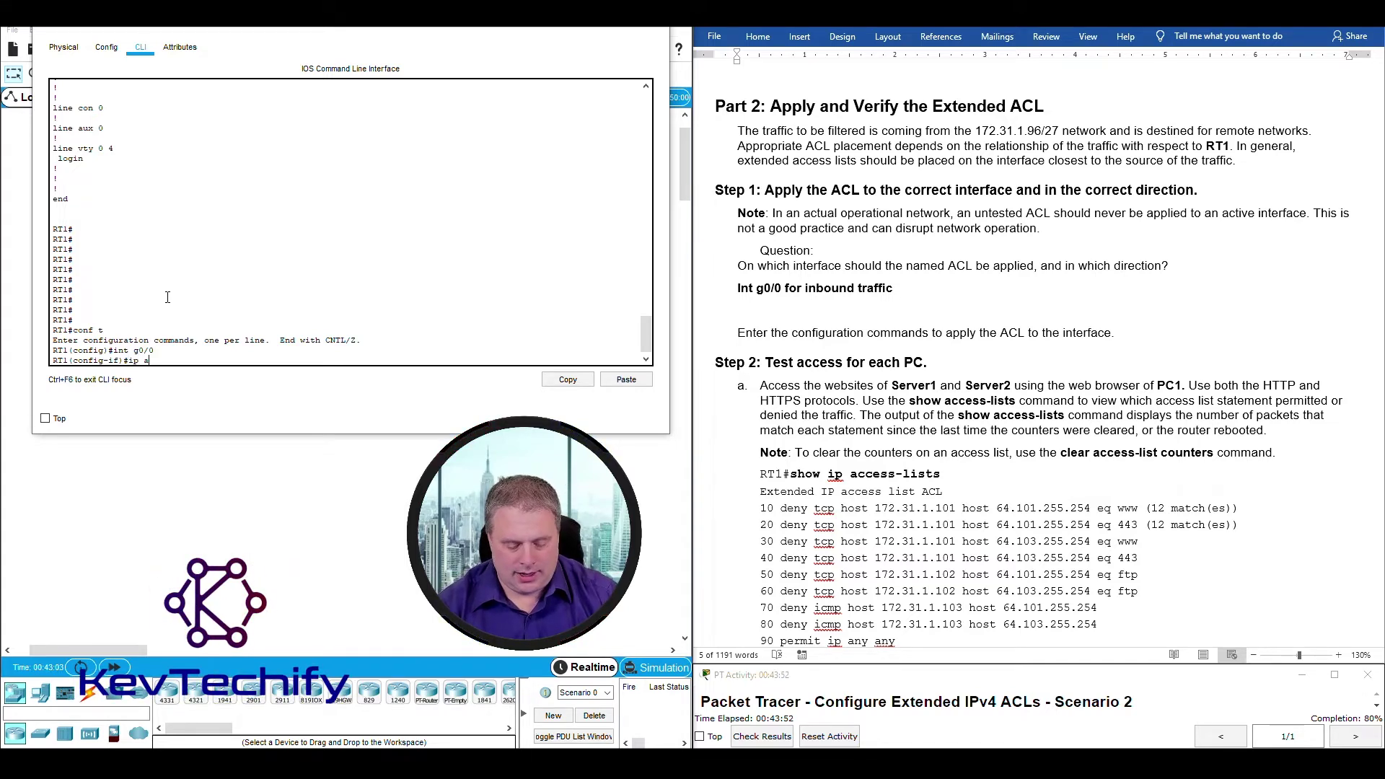
type("cess-")
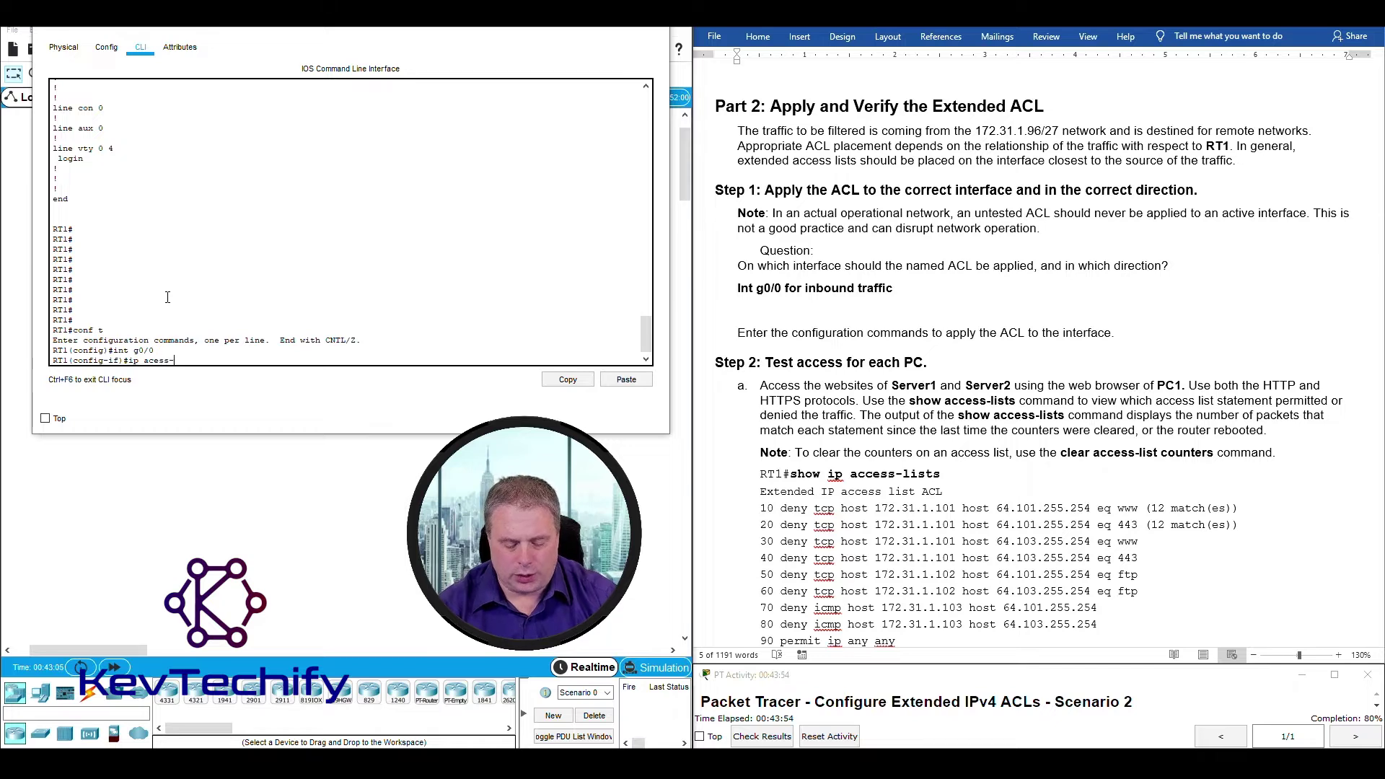
type("group")
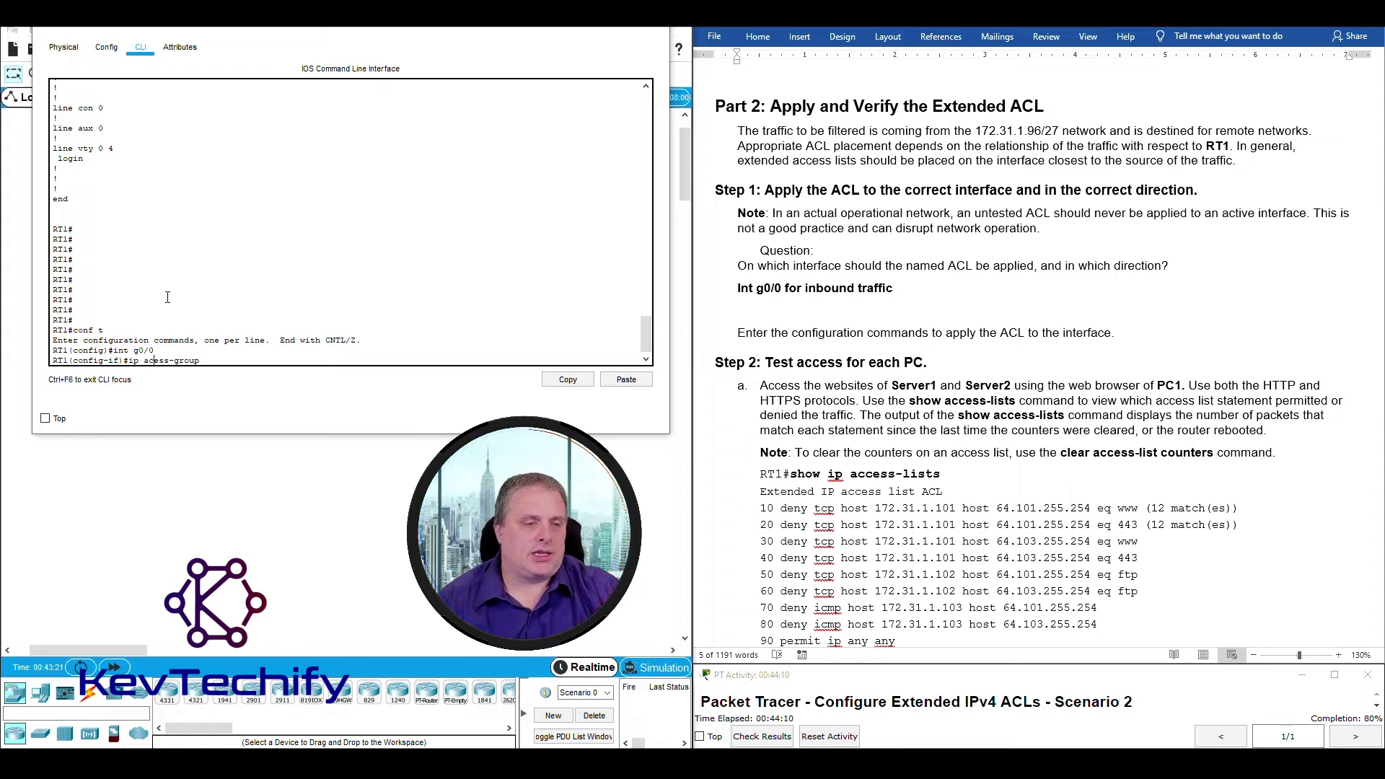
type("c")
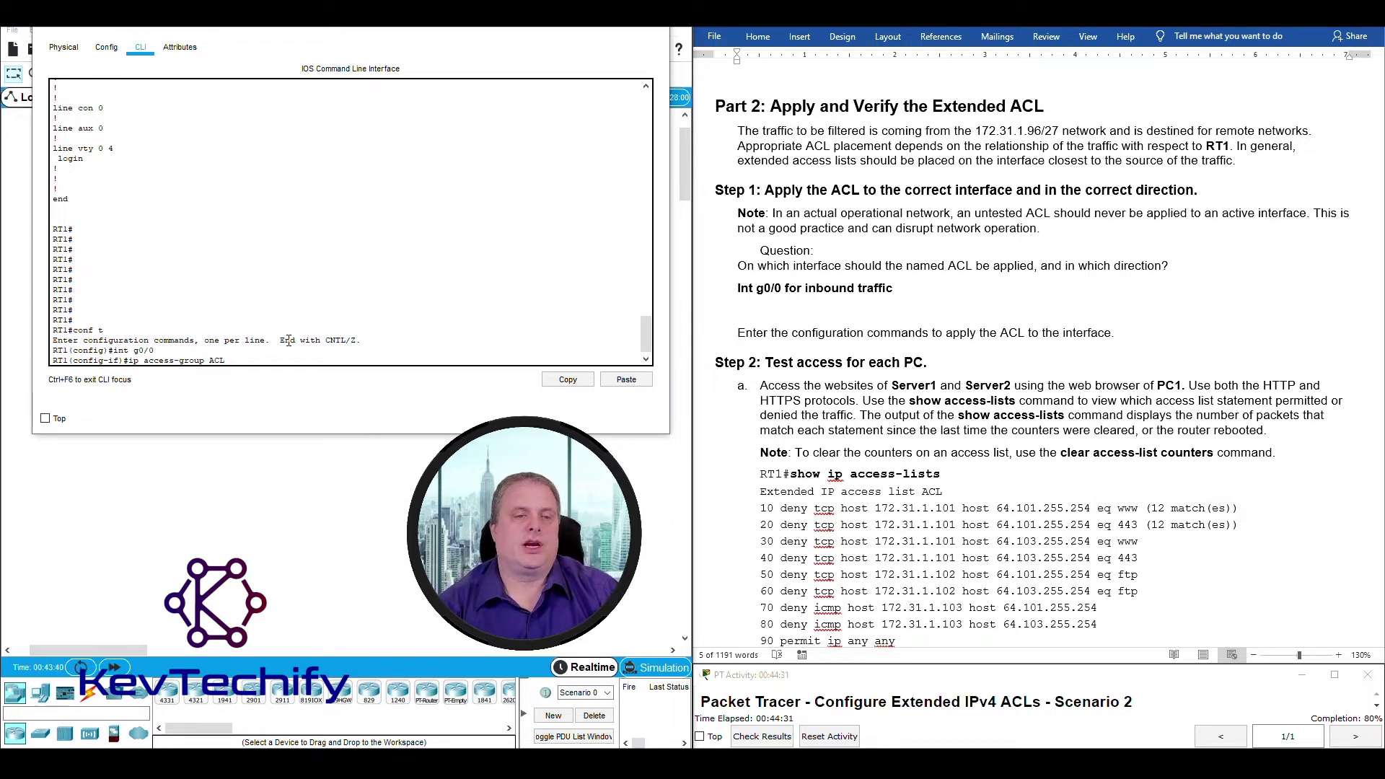
type("in")
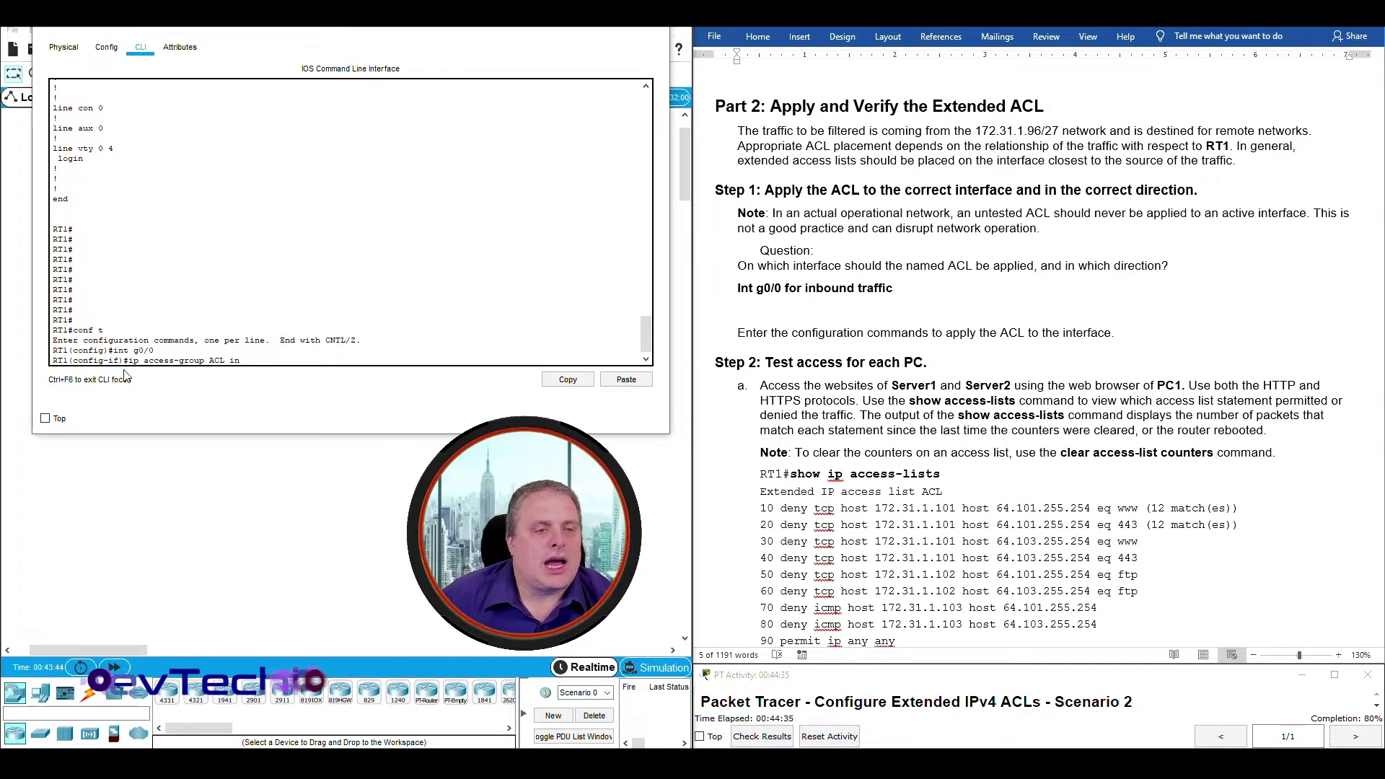
left_click_drag(129, 359, 216, 360)
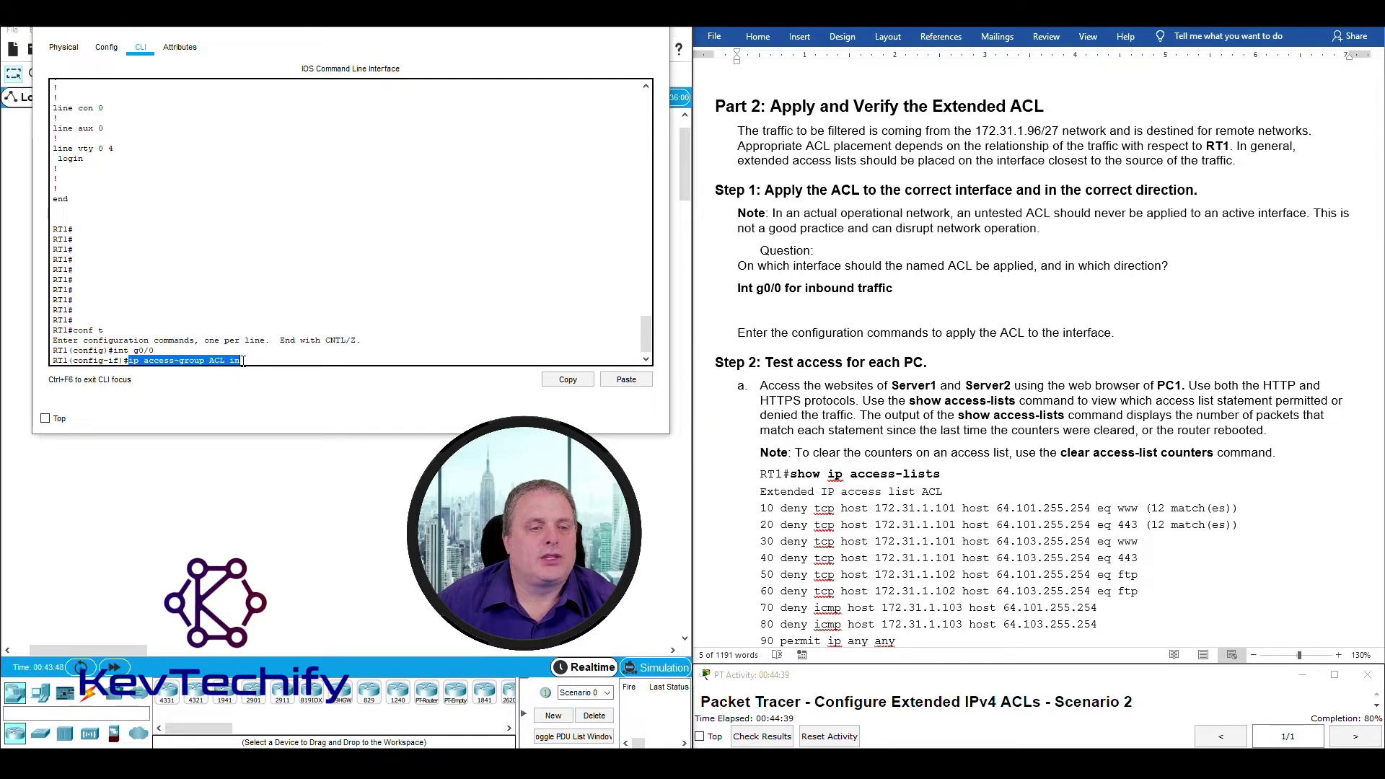
left_click(245, 359)
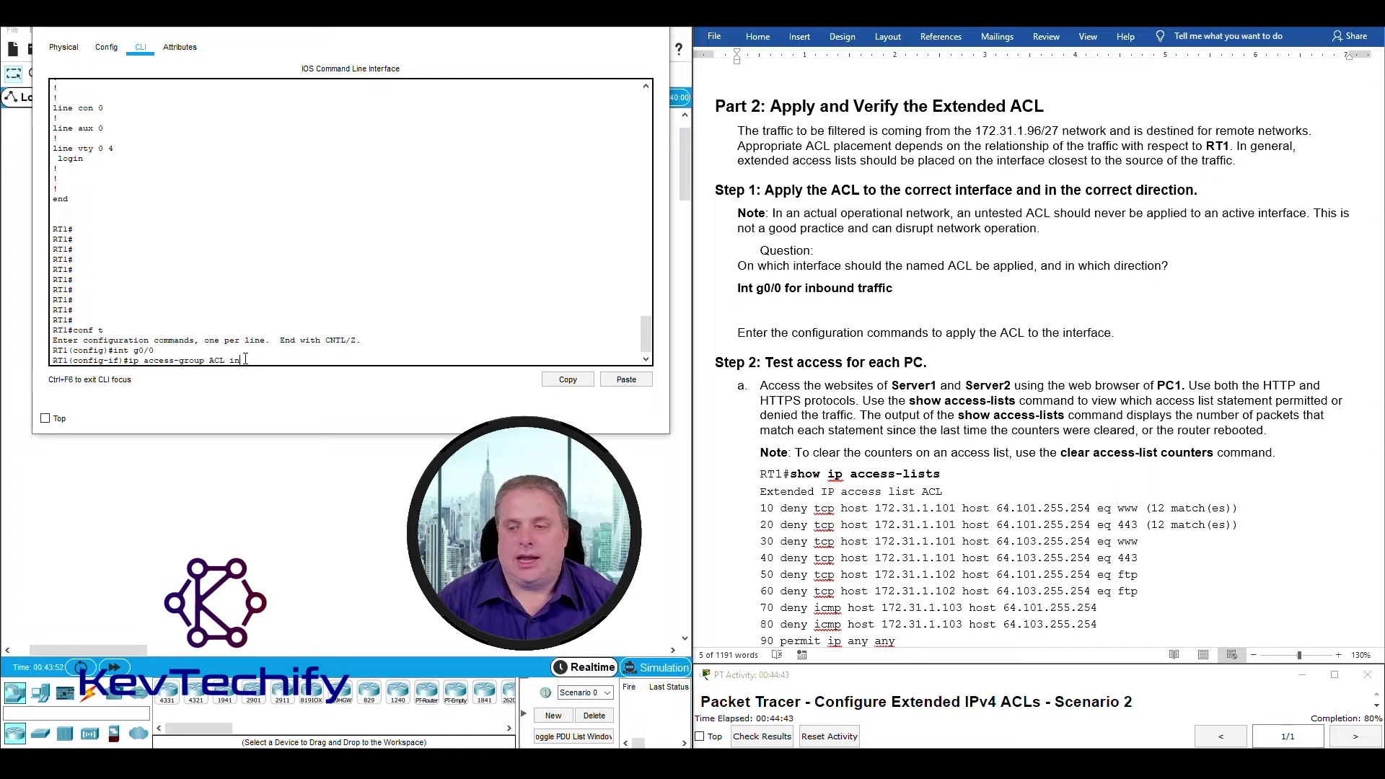
key("Return")
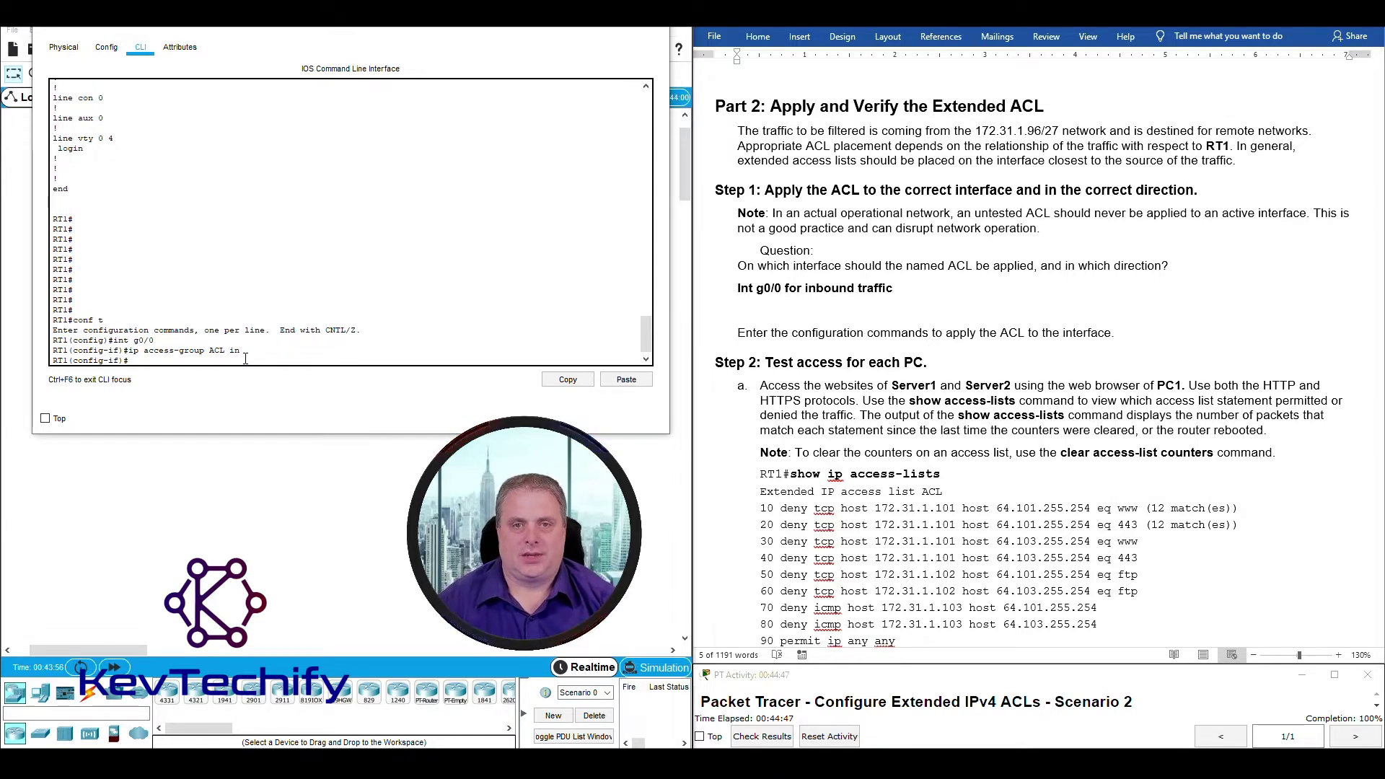
Highlight the configuration commands instruction line in the lab document.
left_click(768, 342)
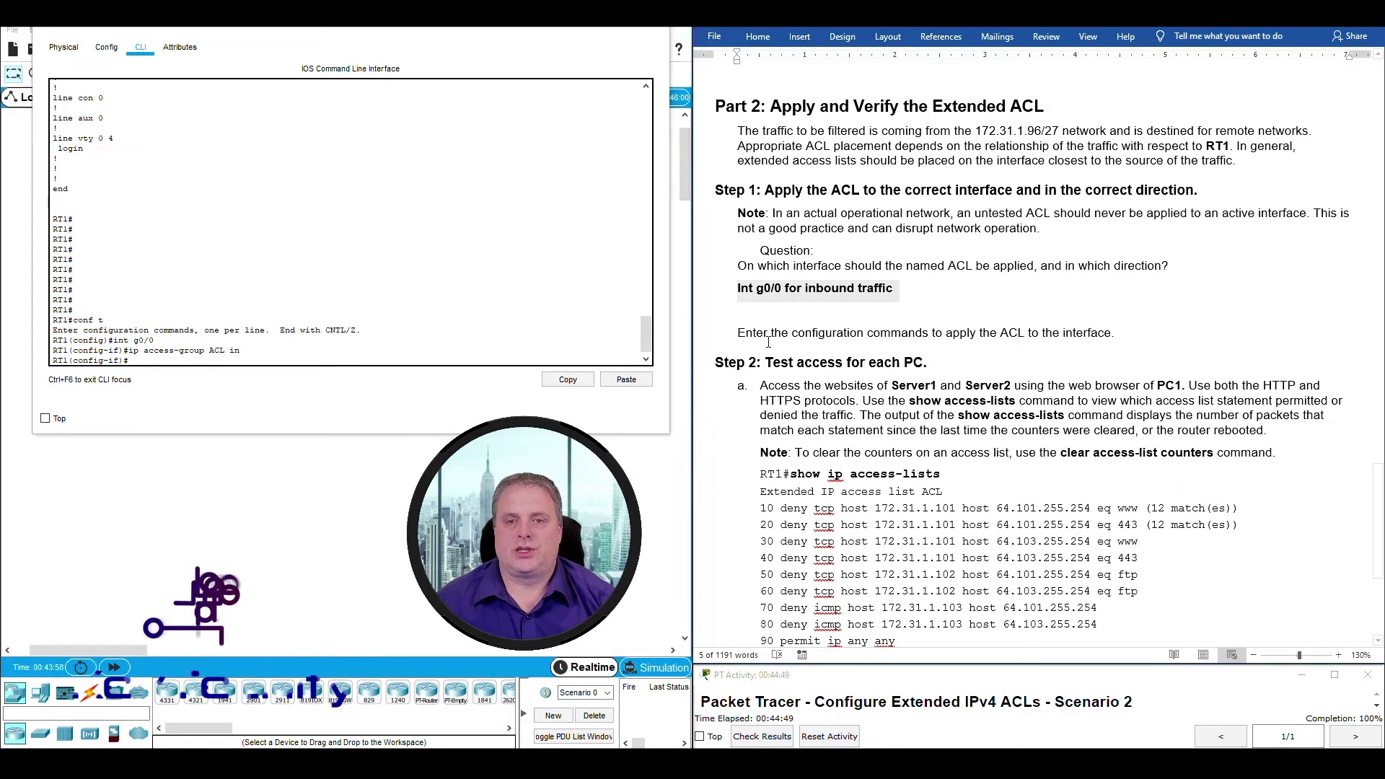
left_click_drag(738, 334, 1135, 339)
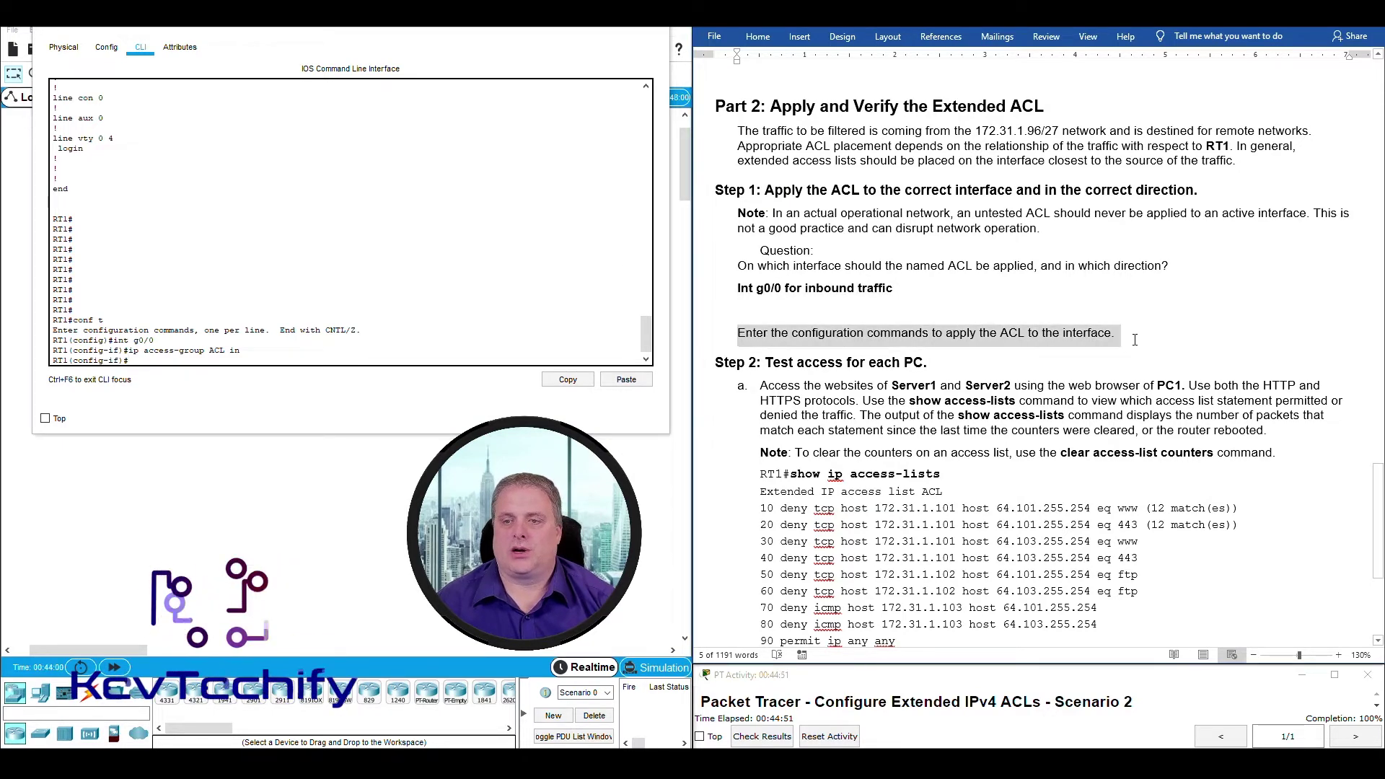
scroll(1010, 361, "down", 4)
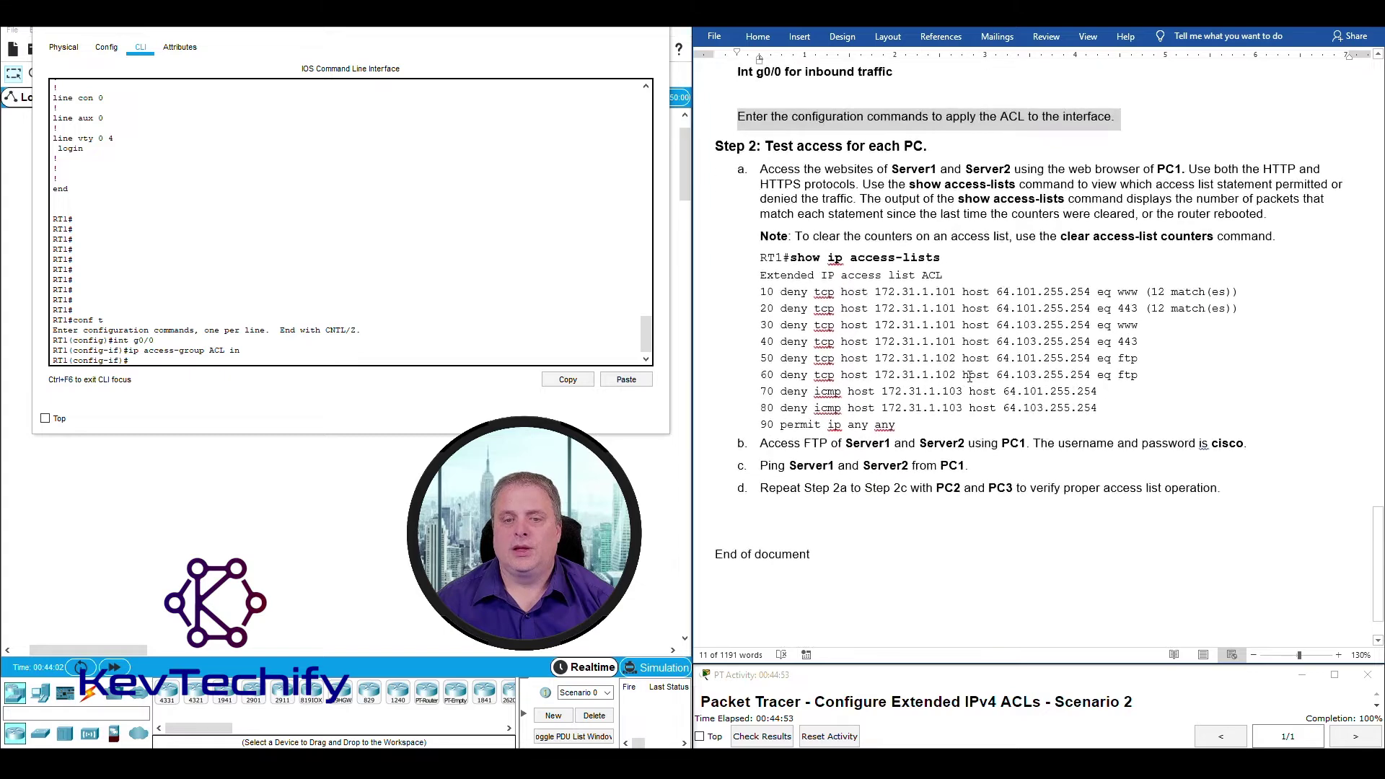
scroll(970, 376, "up", 1)
left_click(731, 190)
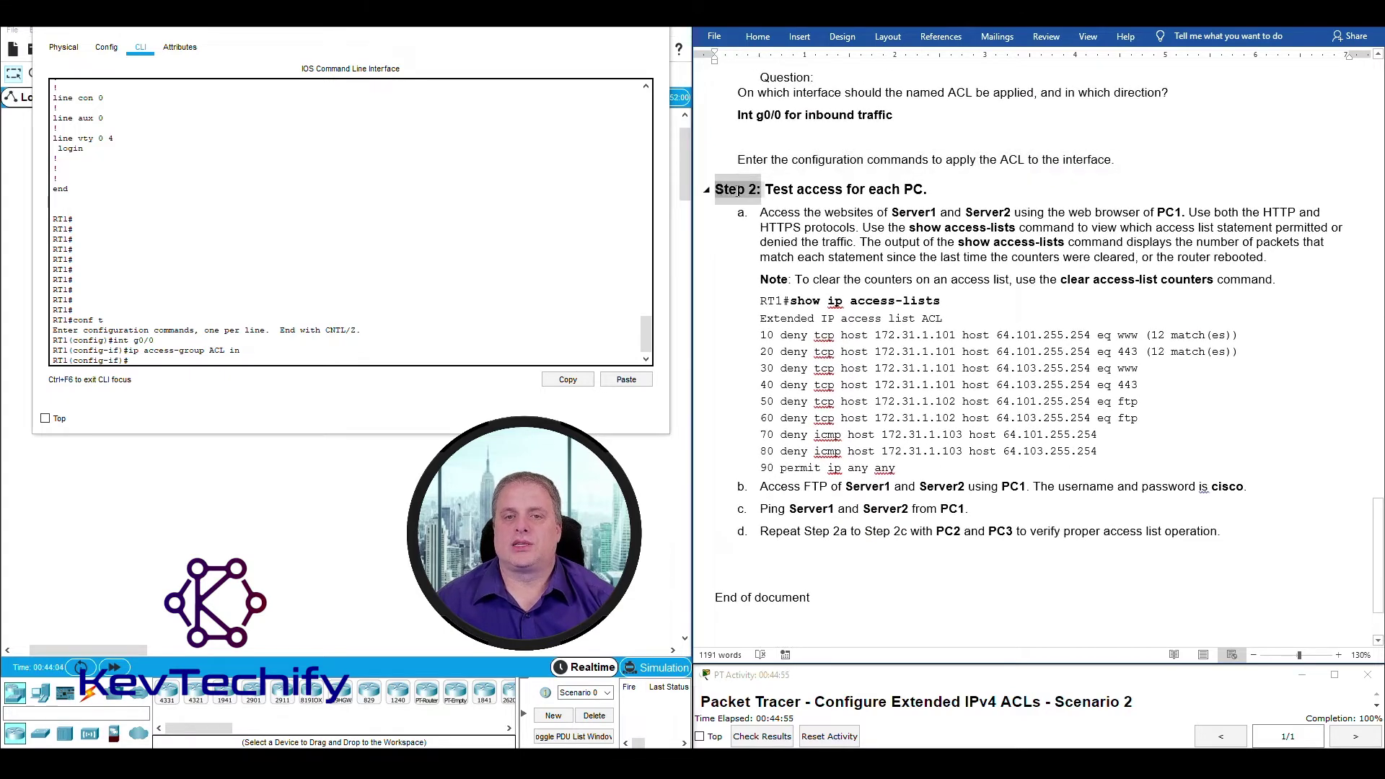
left_click(820, 192)
left_click_drag(770, 189, 940, 184)
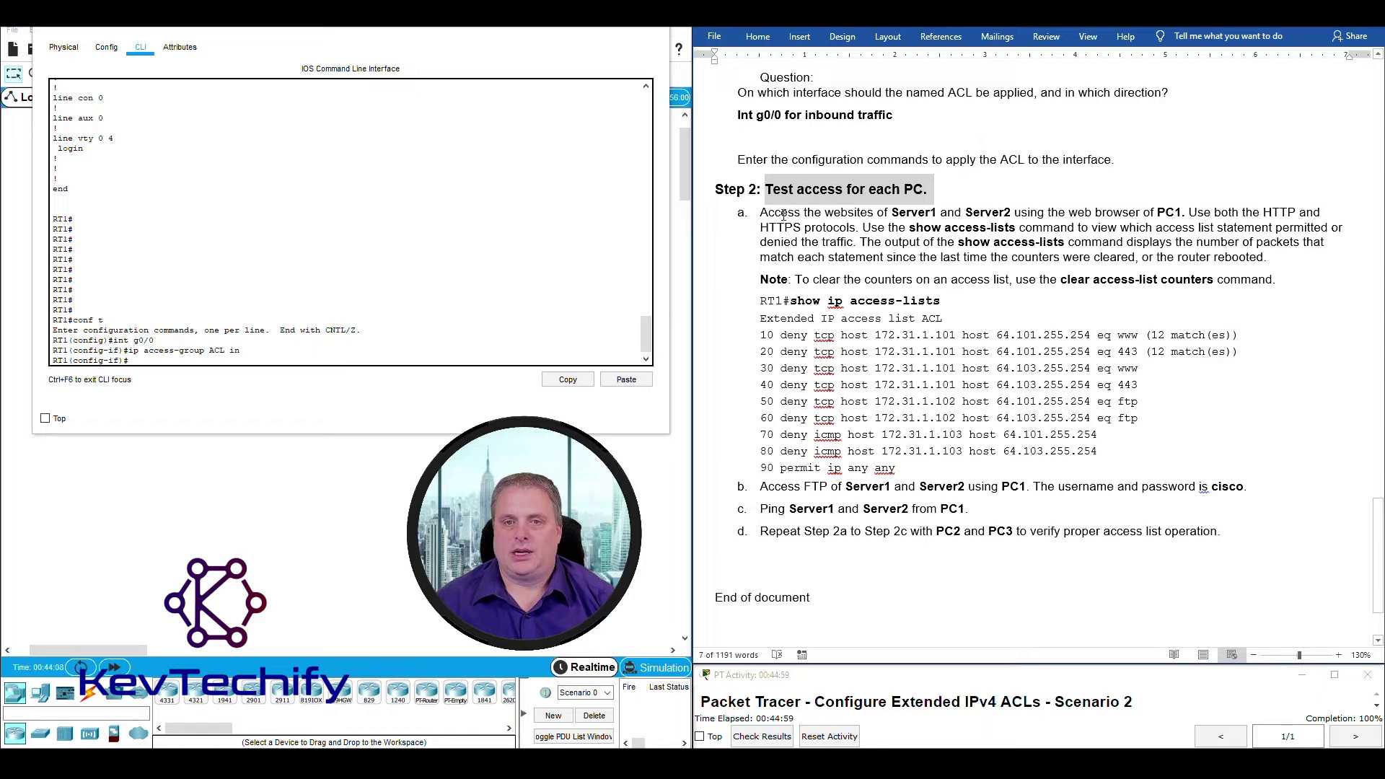
left_click_drag(760, 212, 1185, 212)
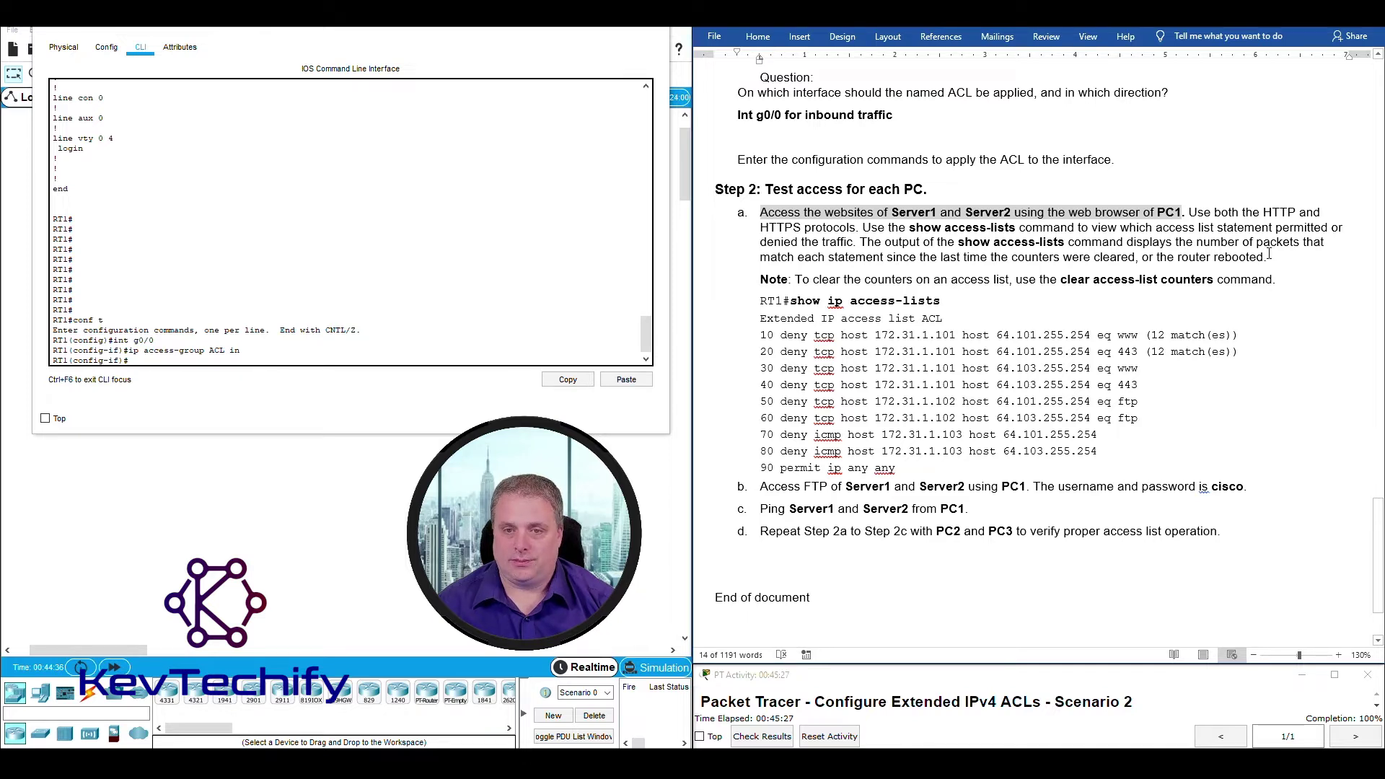
left_click(161, 358)
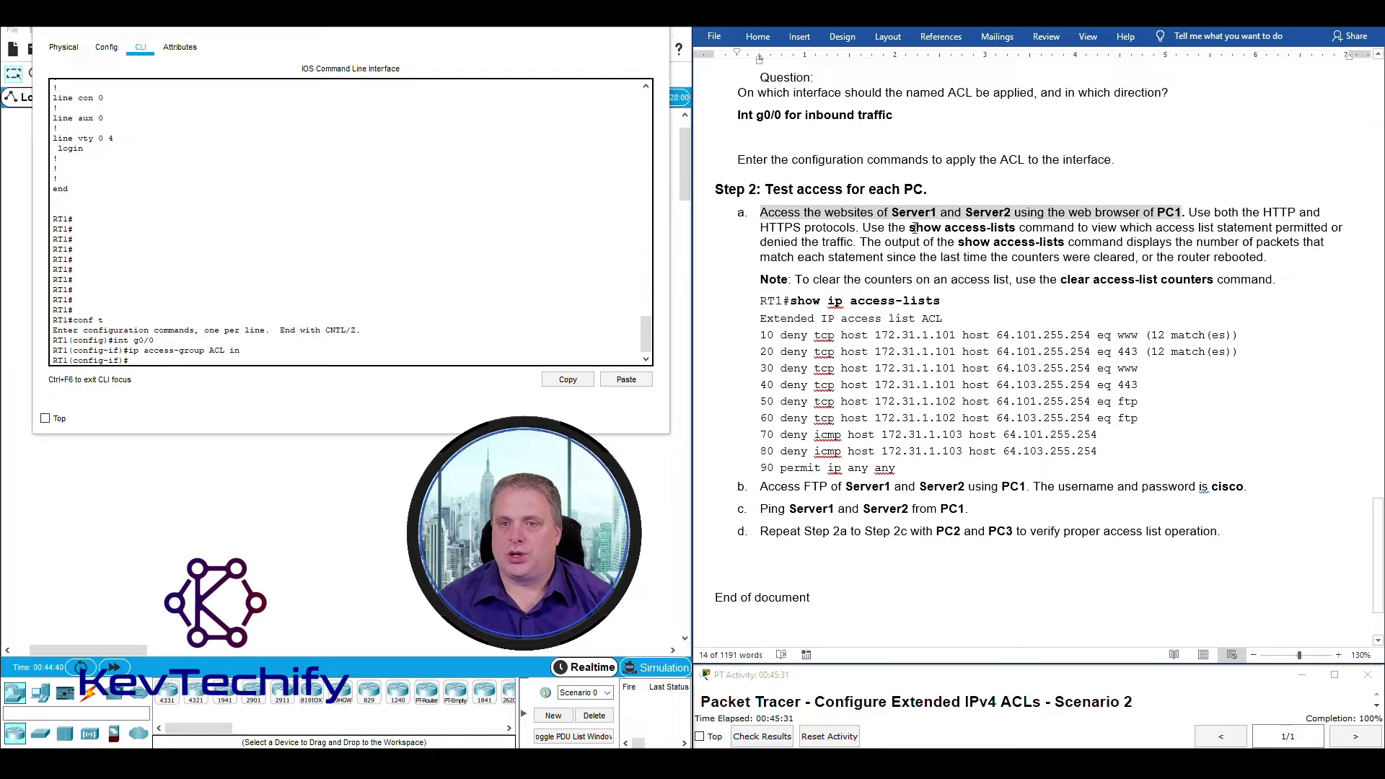
left_click_drag(910, 228, 1018, 225)
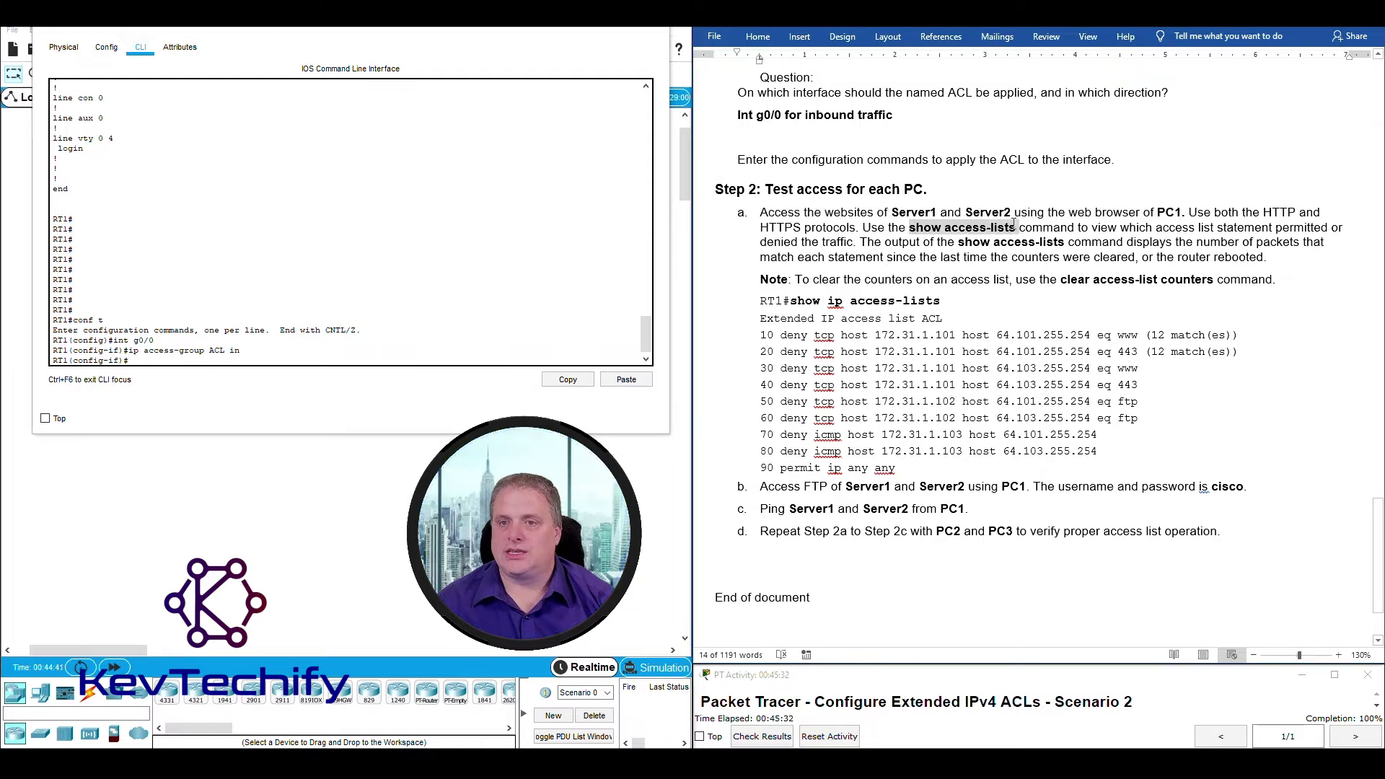
left_click(183, 362)
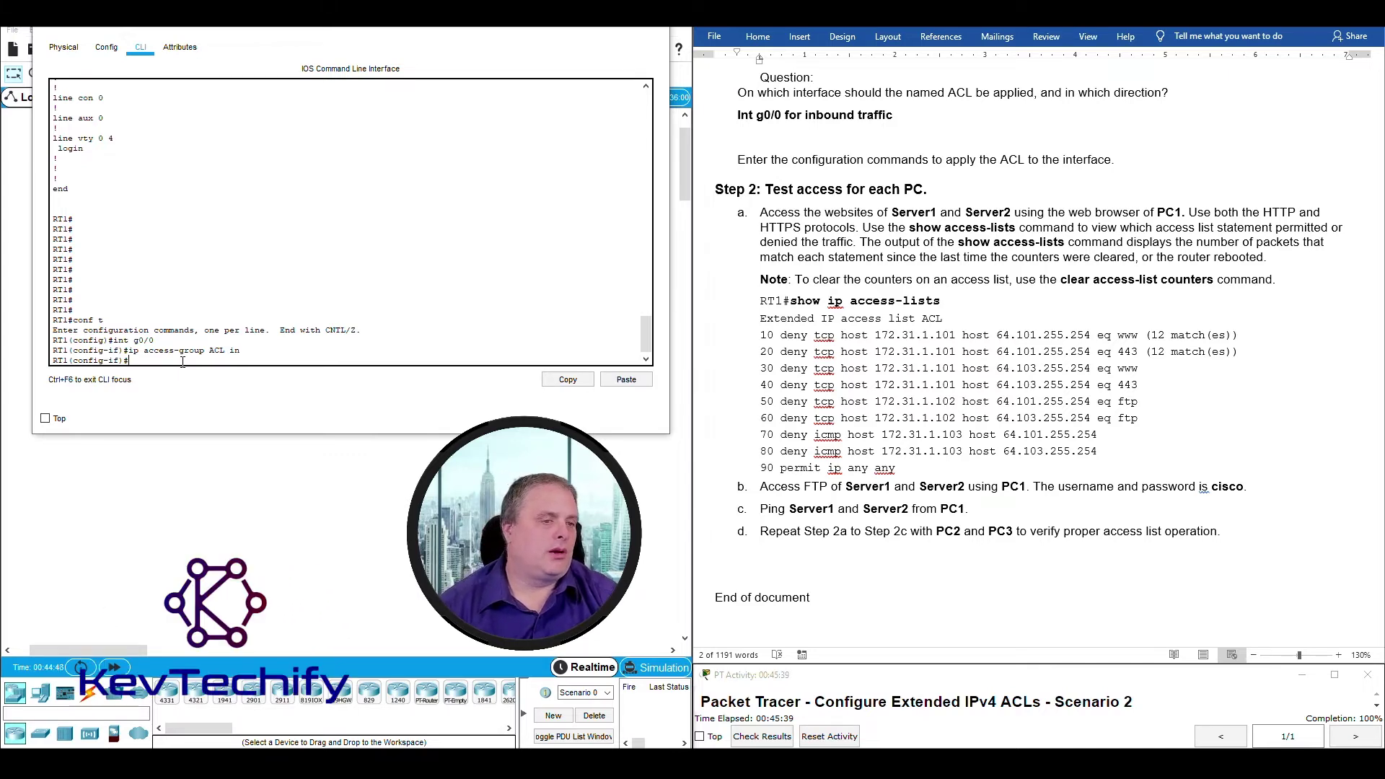
Exit interface and global configuration modes back to the RT1# prompt.
type("exxit")
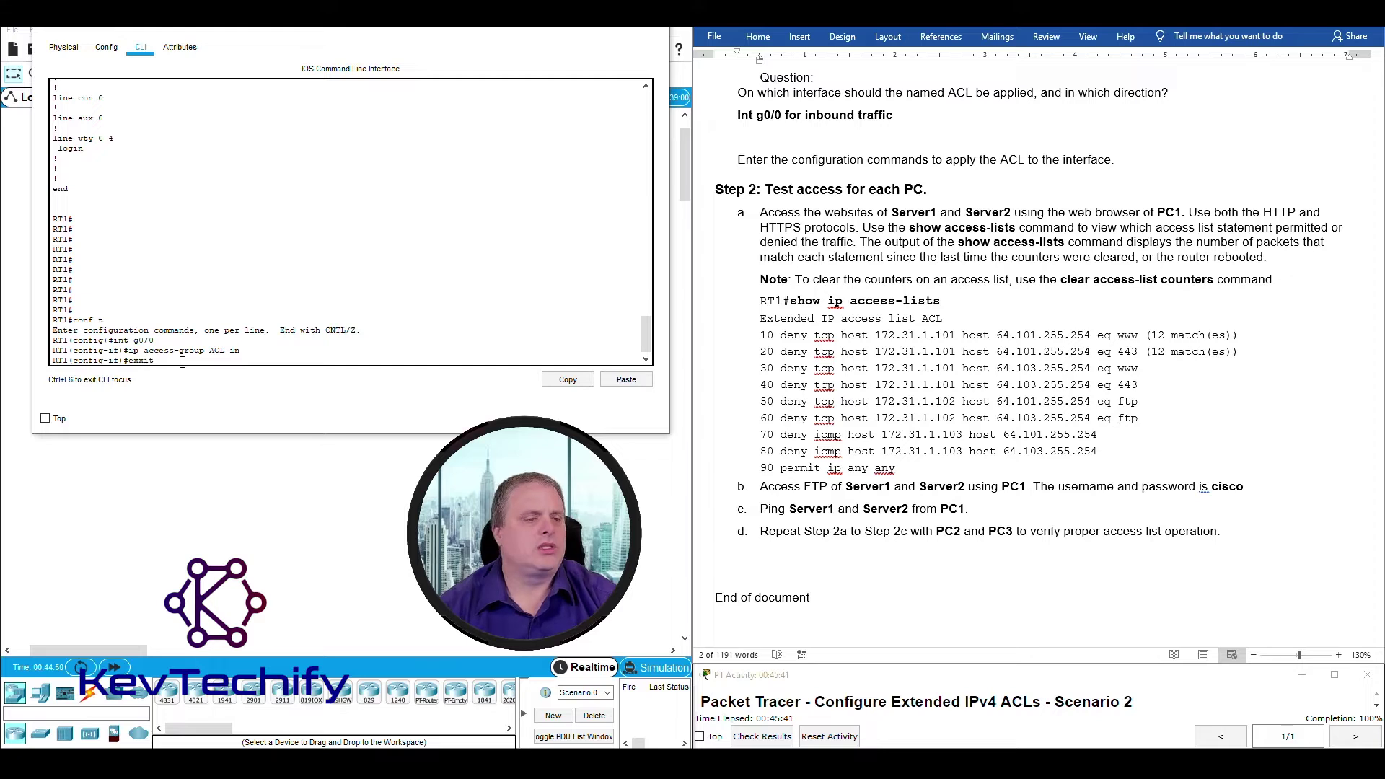
key("Return")
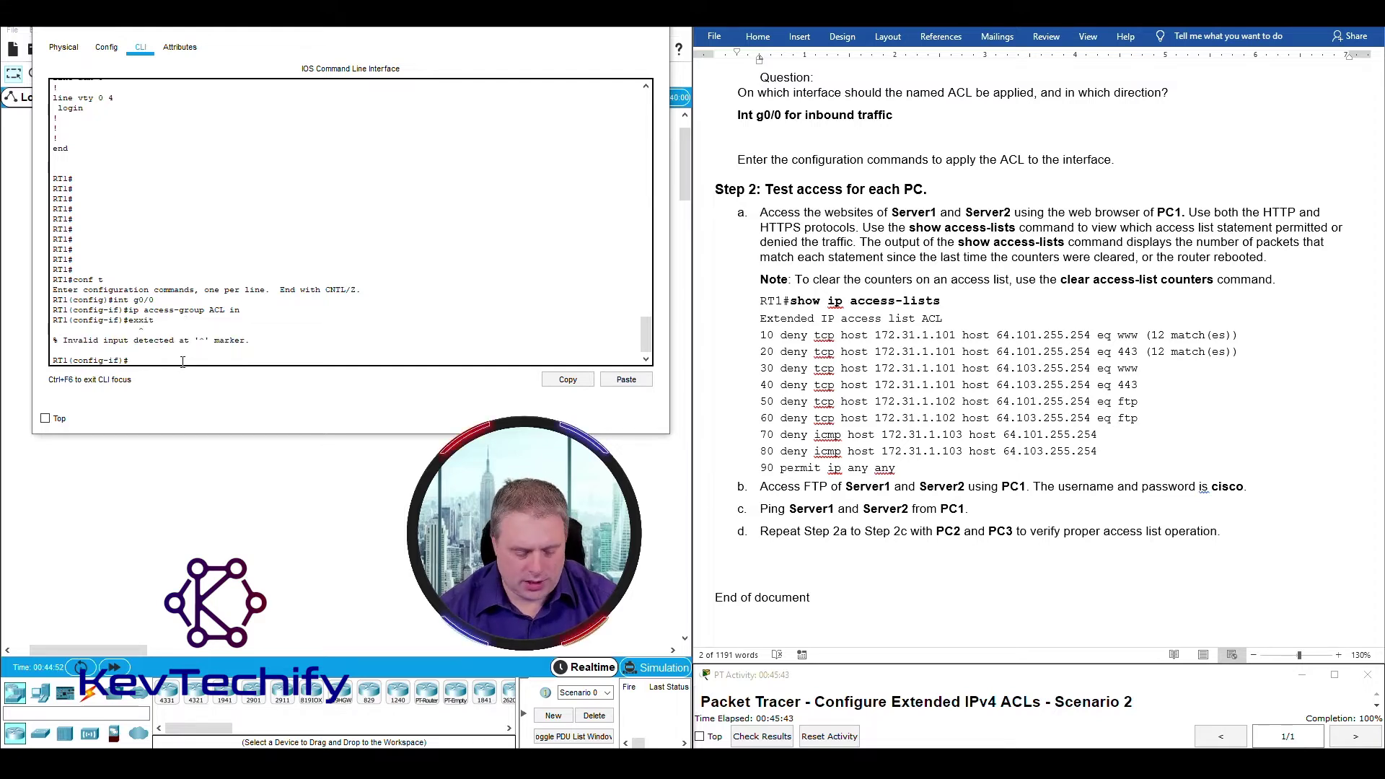
type("exit")
key("Return")
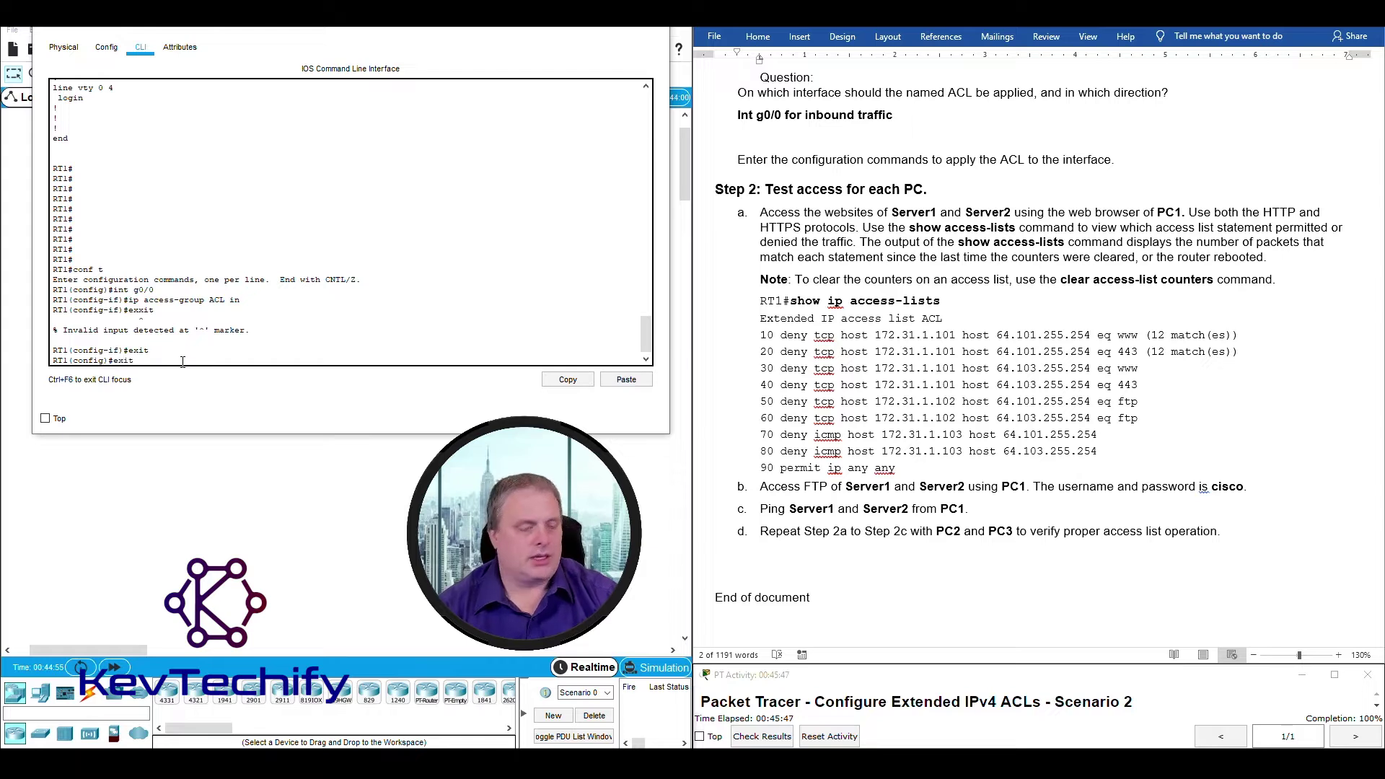
type("exit")
key("Return")
key("Return")
key("Return")
key("Return")
key("Return")
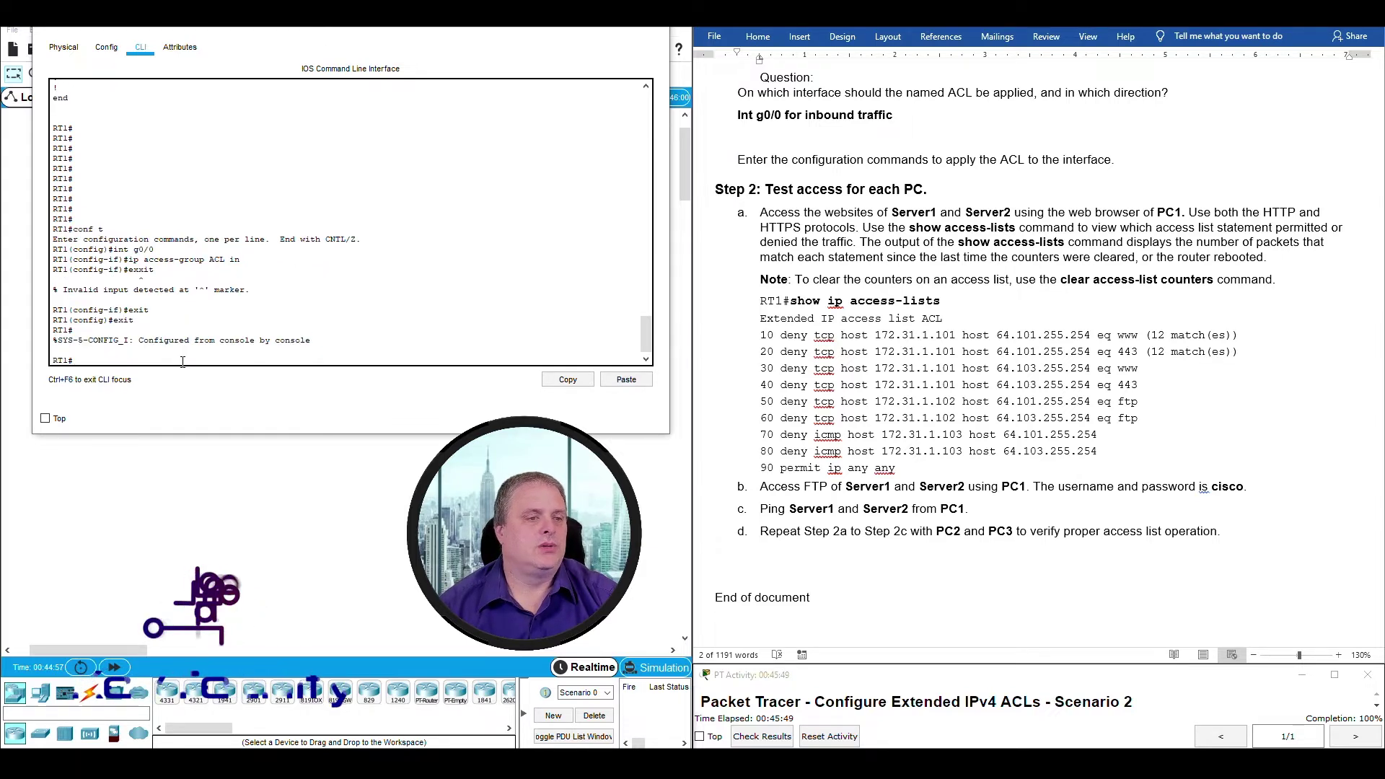
key("Return")
key("Return")
key("Return")
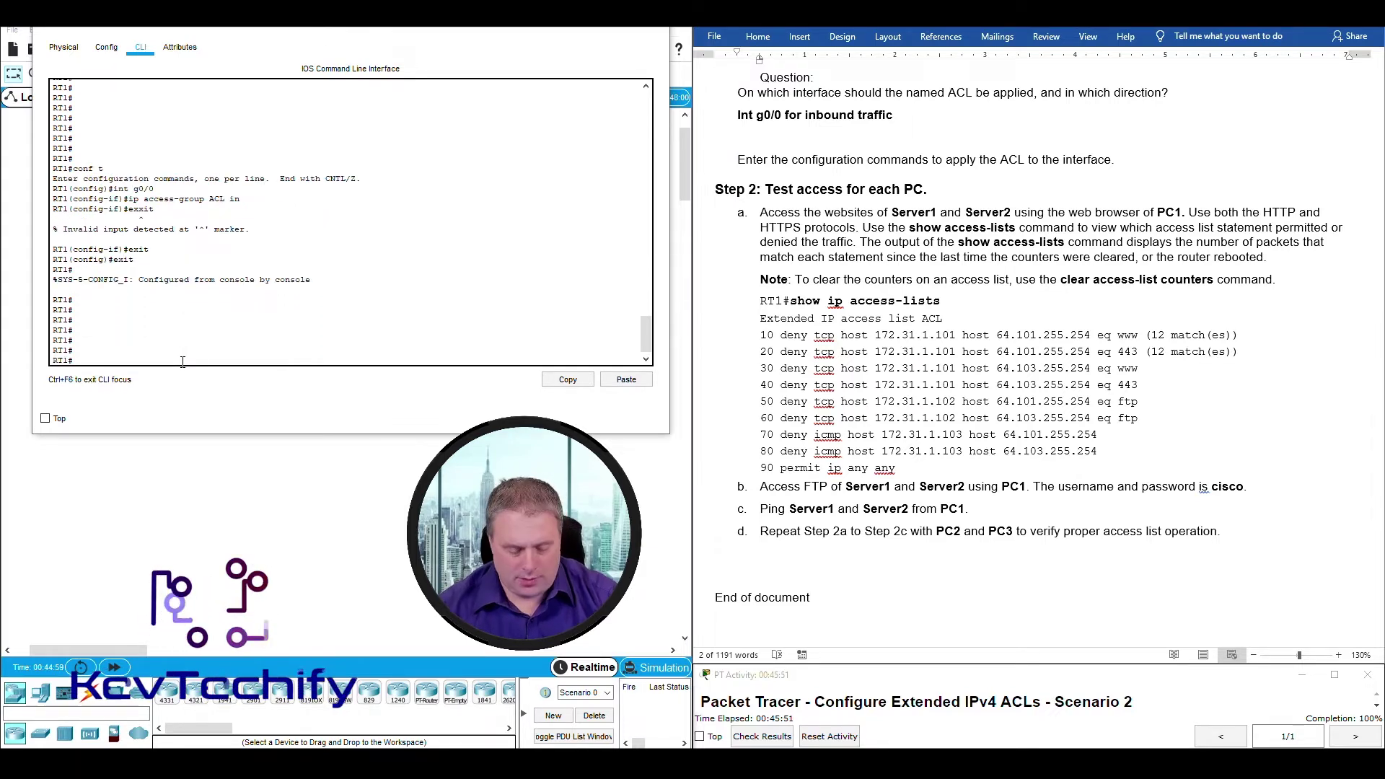
Run show access-lists, fixing the 'acess' typo, and highlight the first deny entry.
type("show")
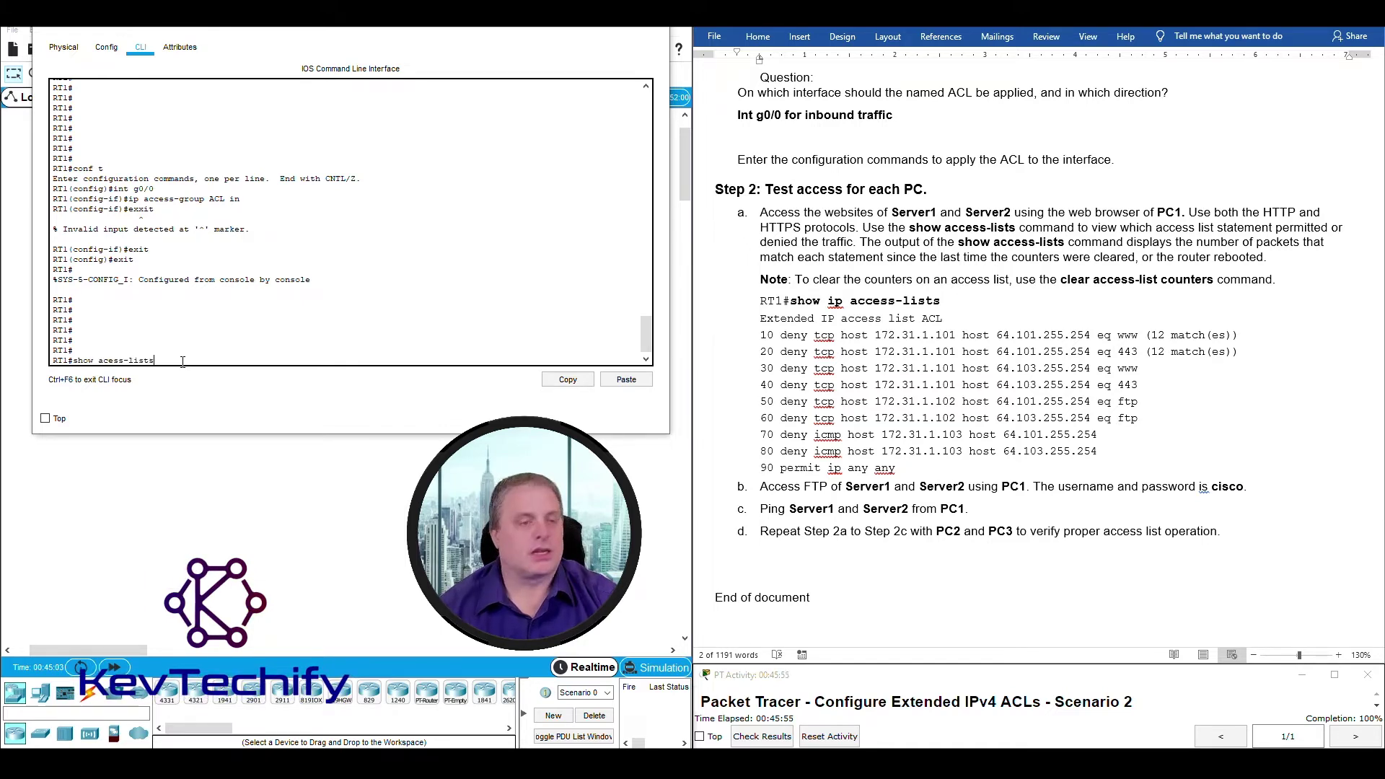
type(" acess-lists")
key("Return")
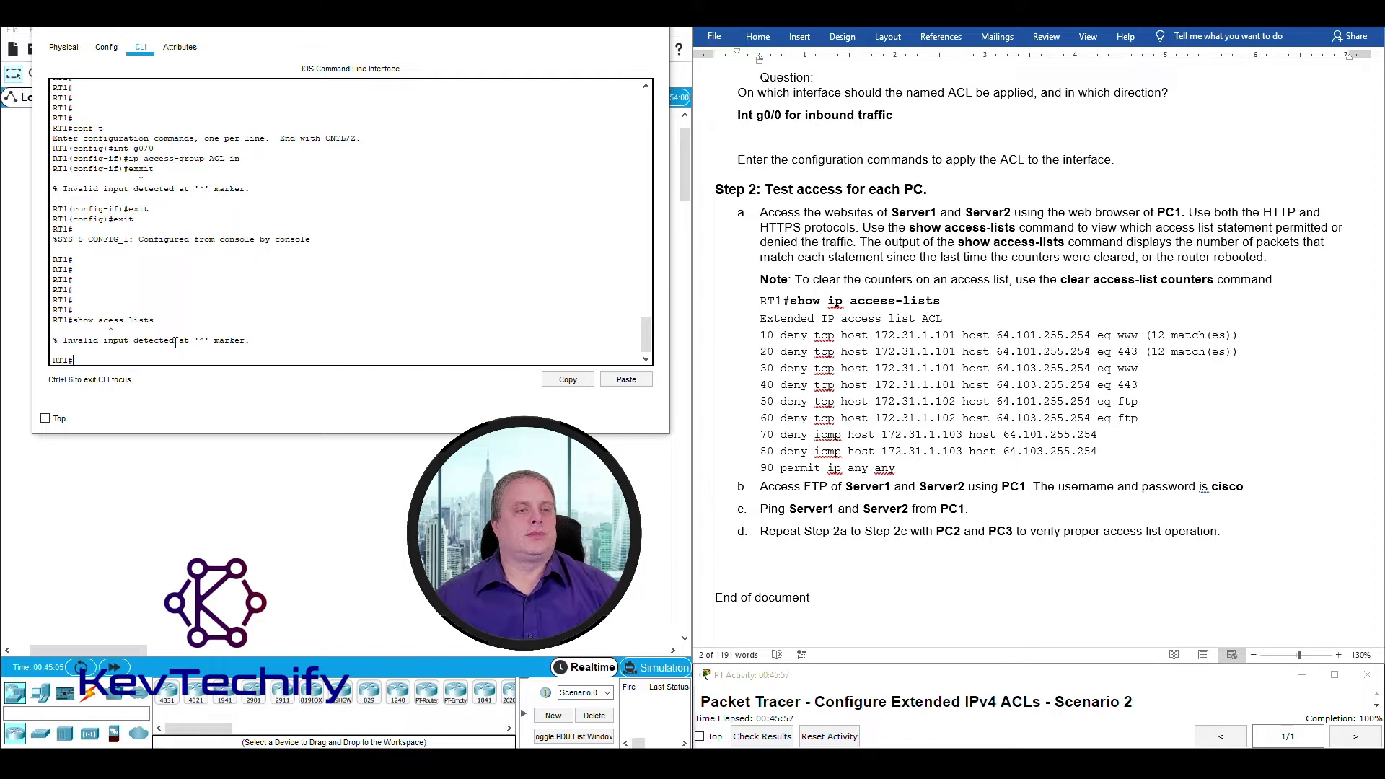
key("Up")
key("Left")
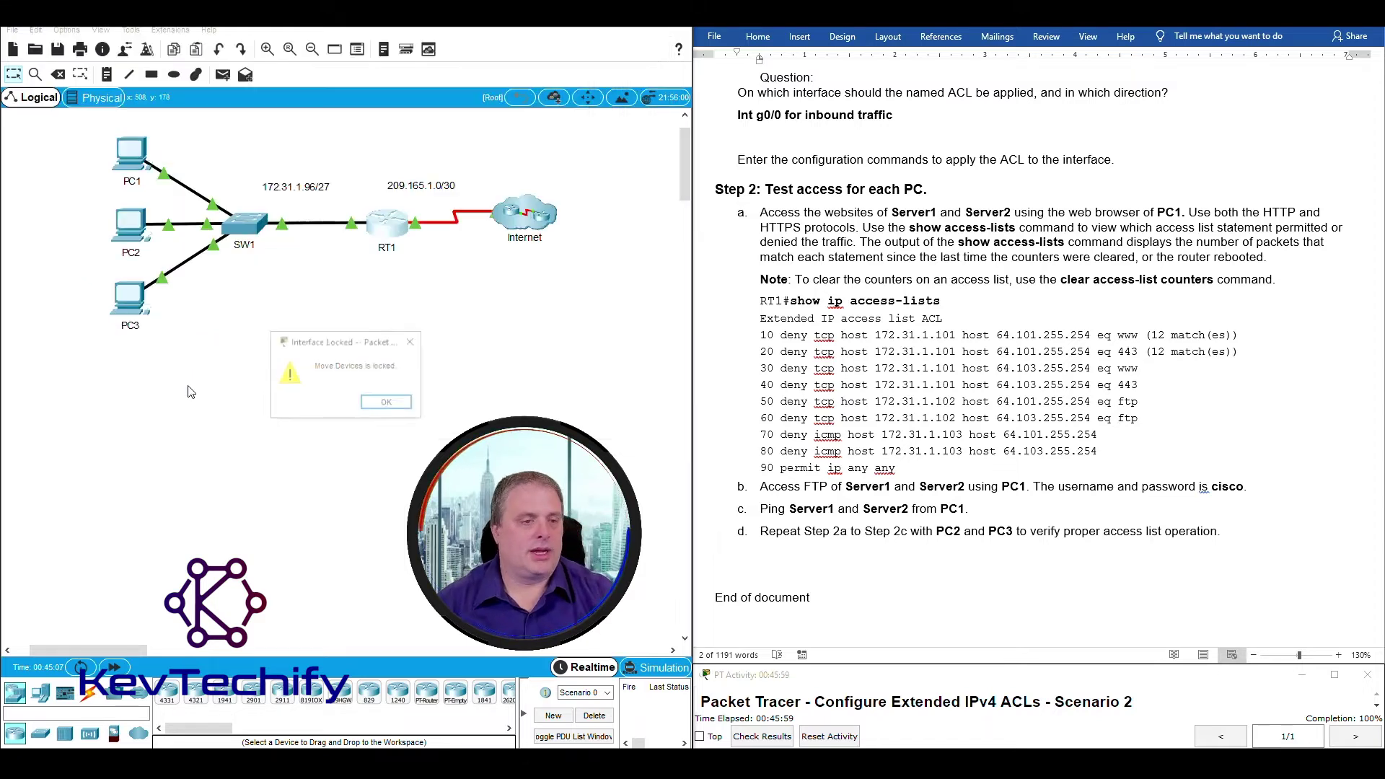
left_click(388, 402)
left_click(377, 246)
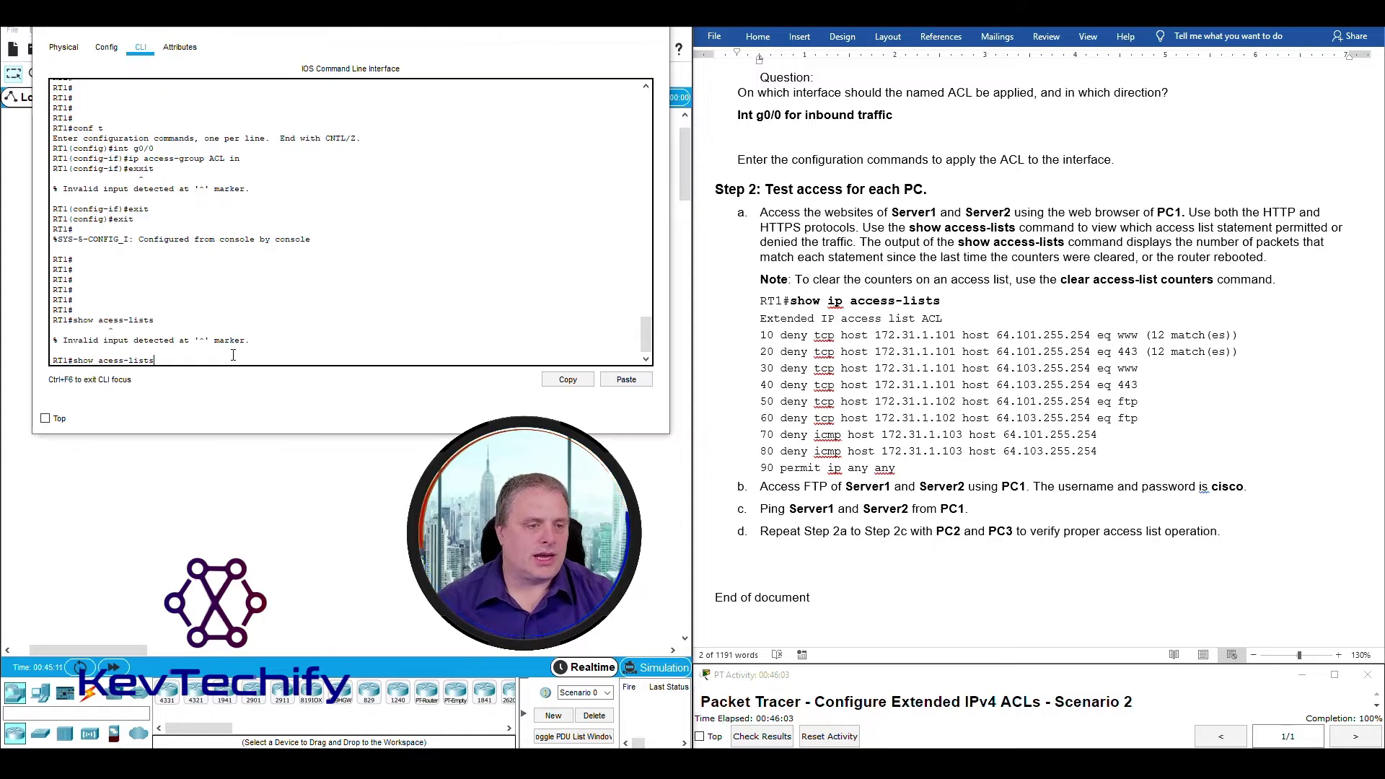
key("Left")
key("Left")
type("c")
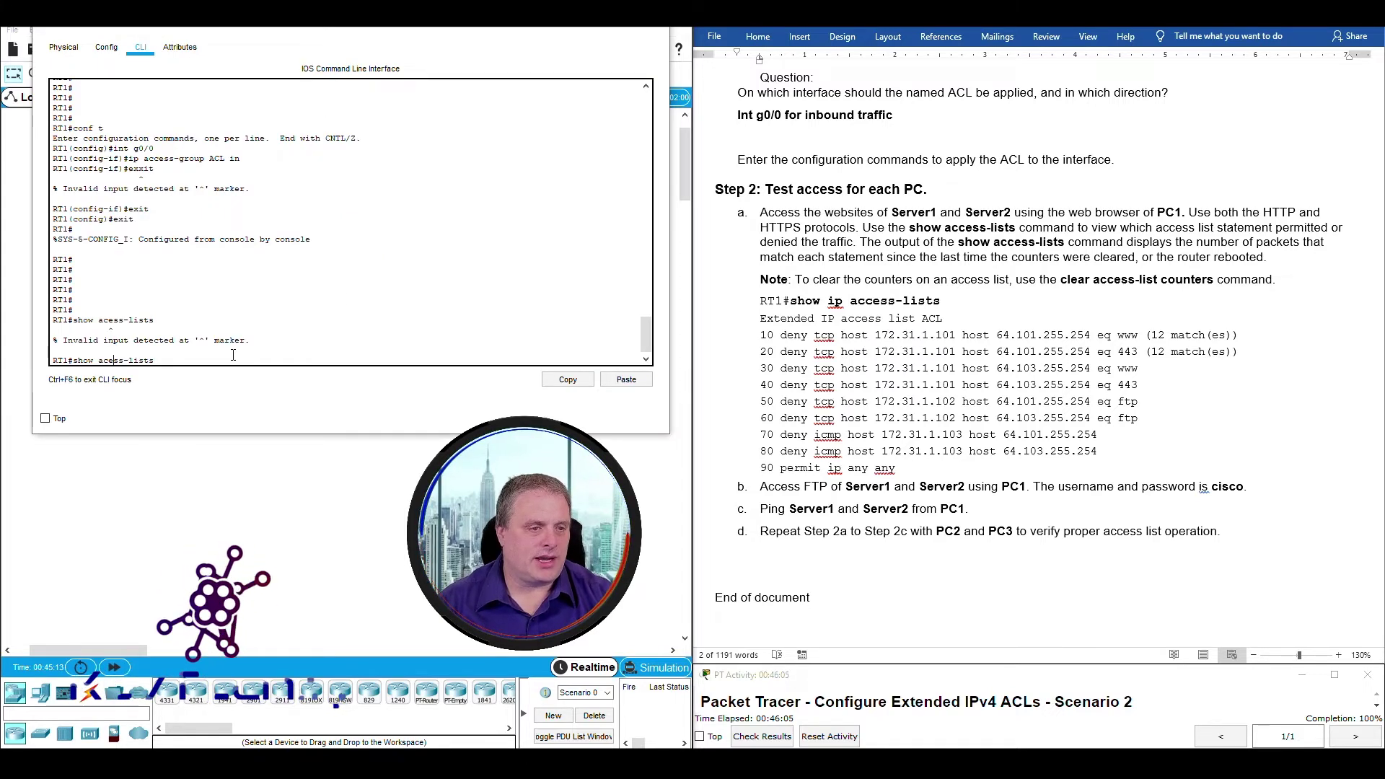
key("Return")
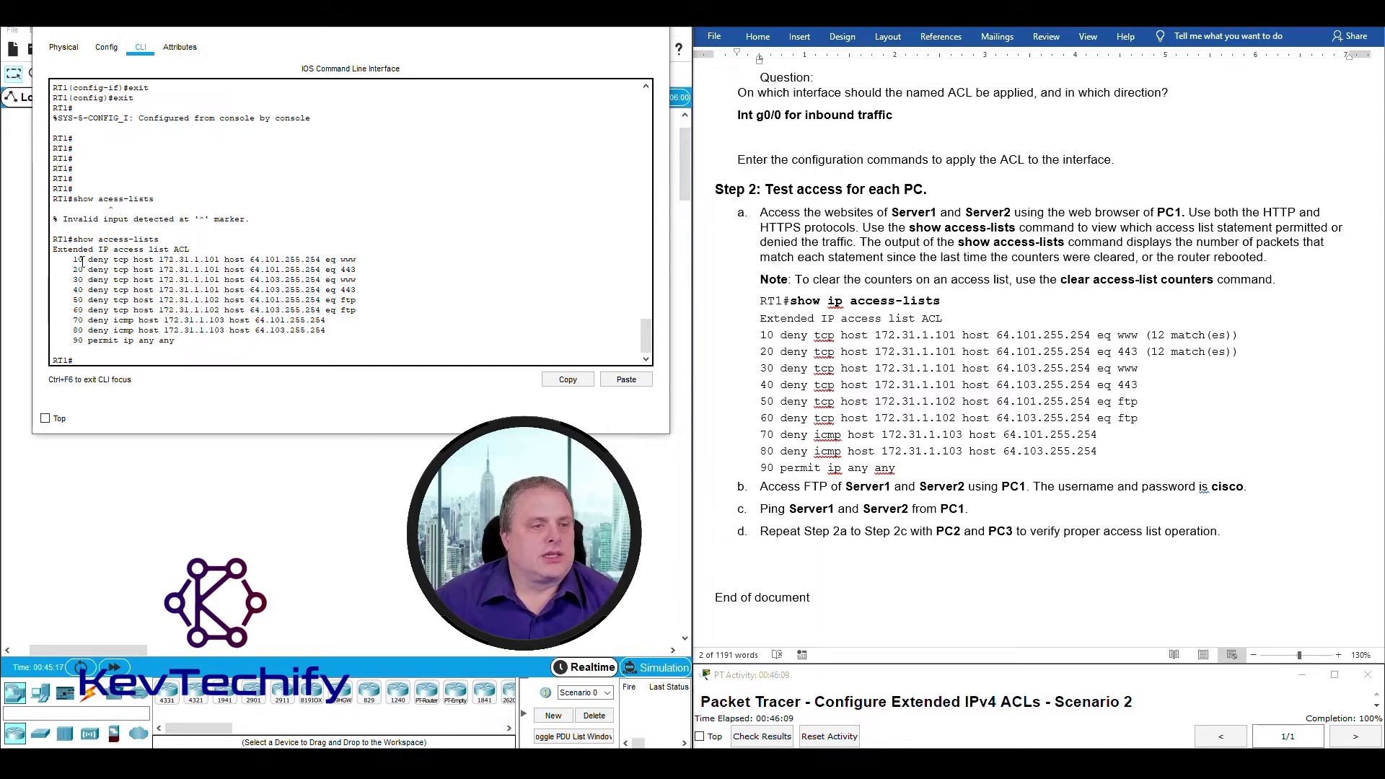
left_click_drag(75, 258, 231, 265)
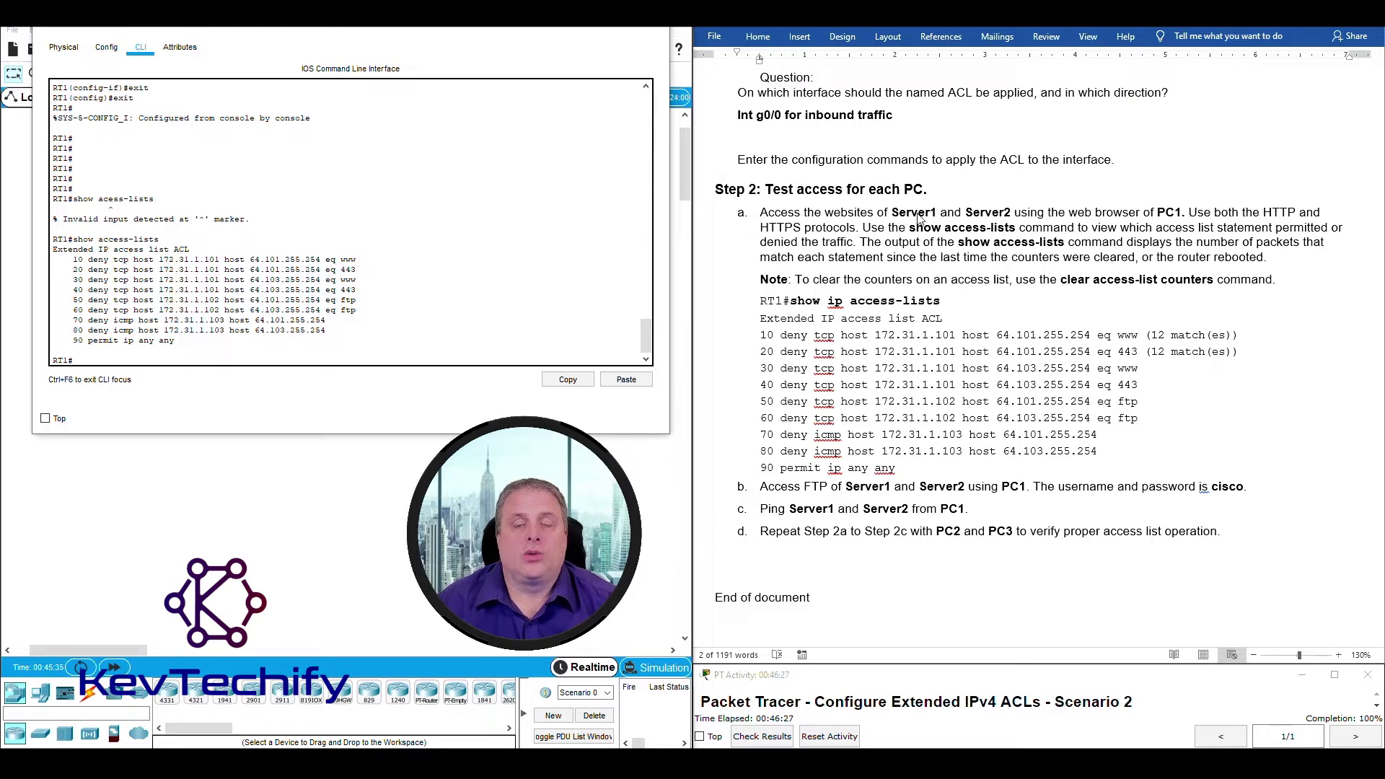
Minimize RT1's console, then open PC1's Web Browser in a repositioned, widened window.
left_click(585, 26)
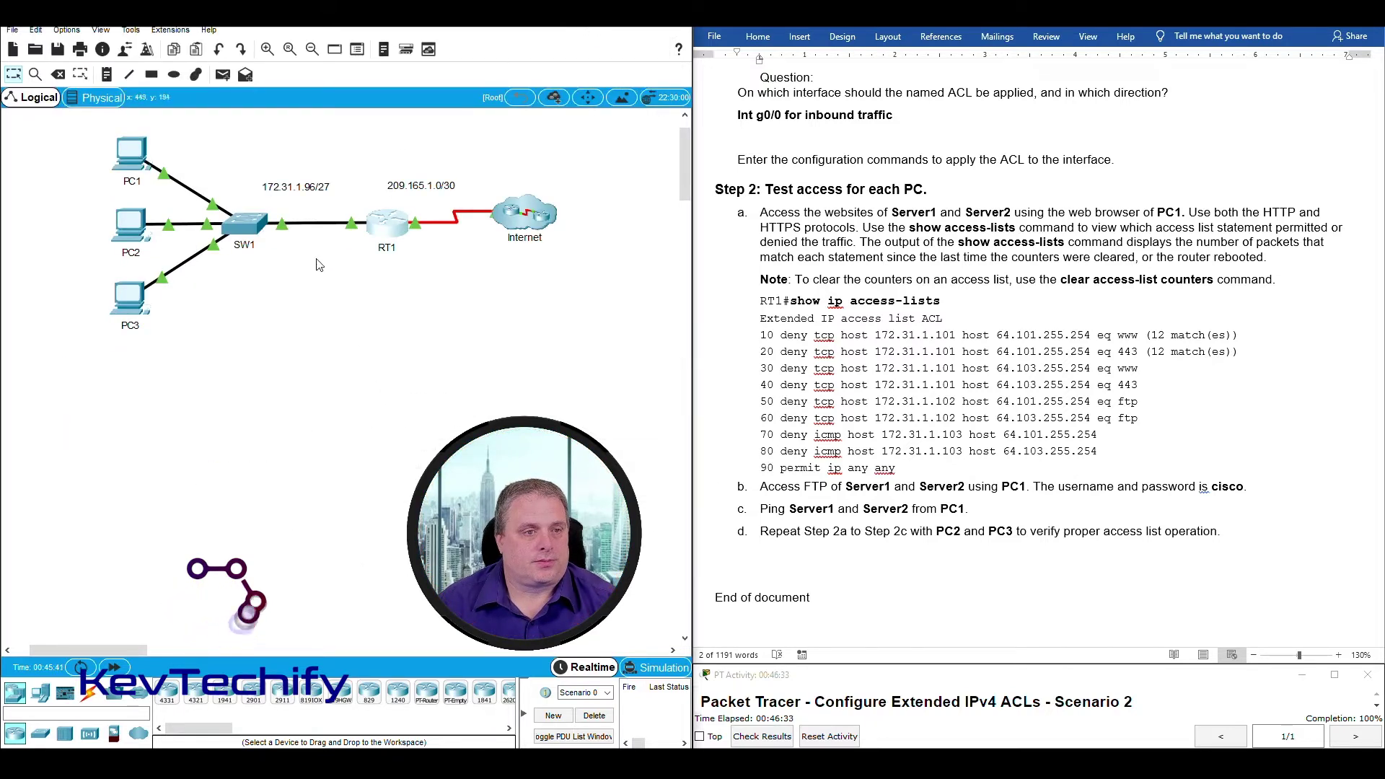
left_click(131, 153)
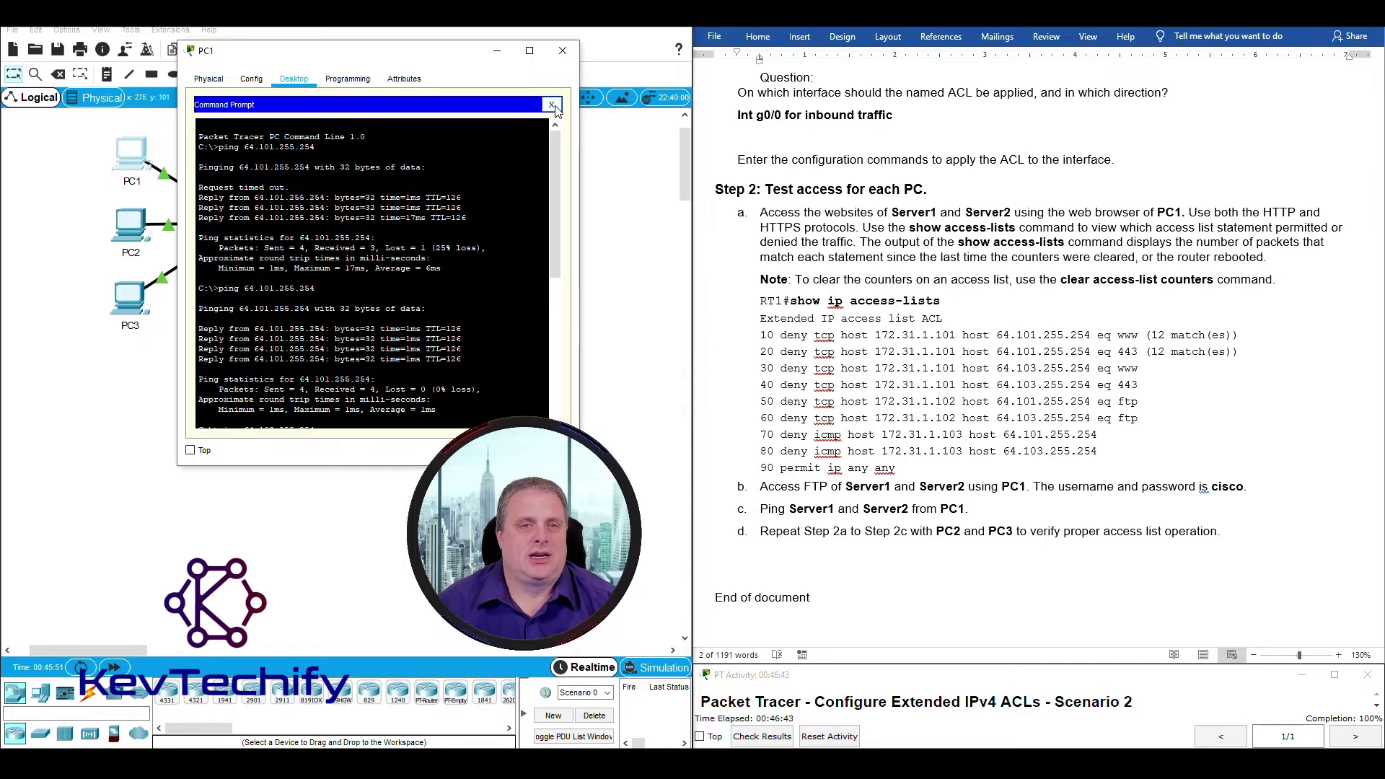
left_click(552, 105)
left_click_drag(445, 57, 344, 30)
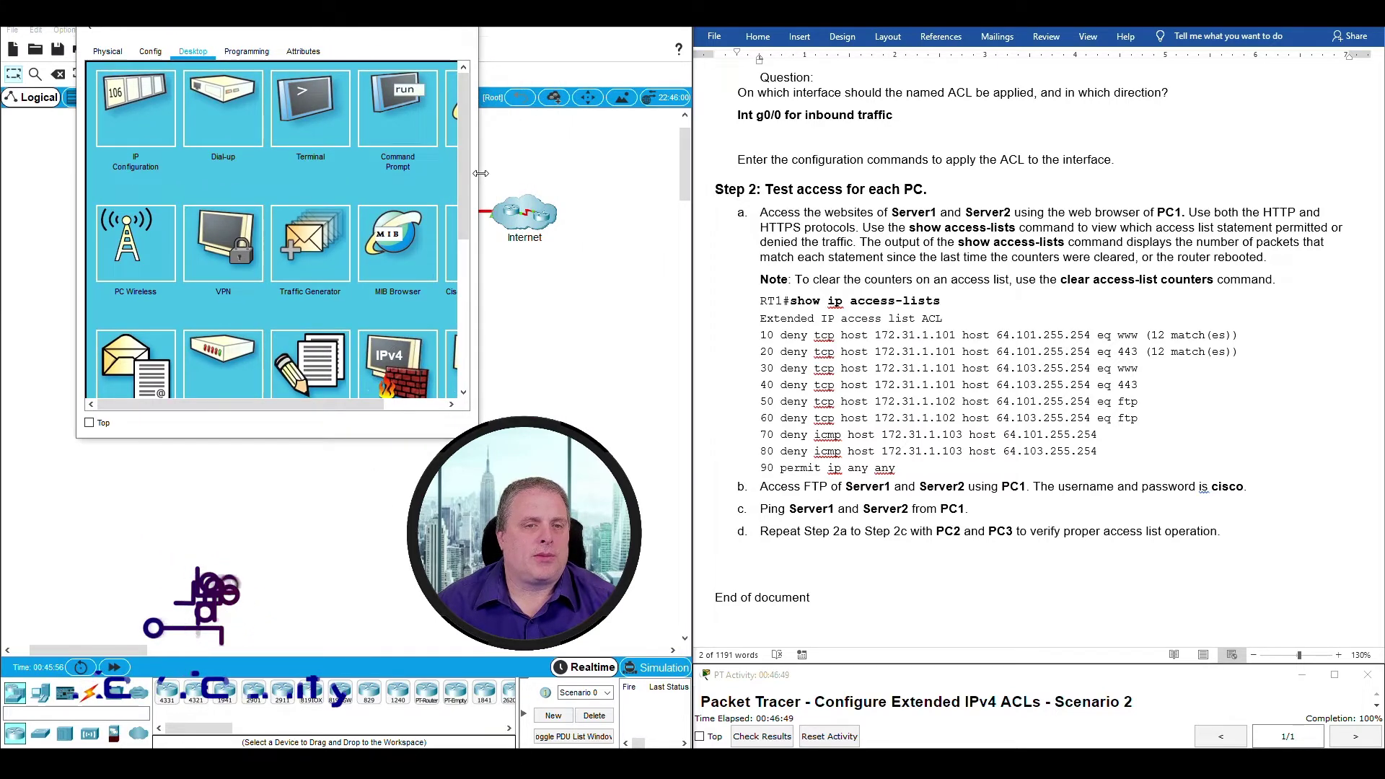
left_click_drag(480, 173, 580, 170)
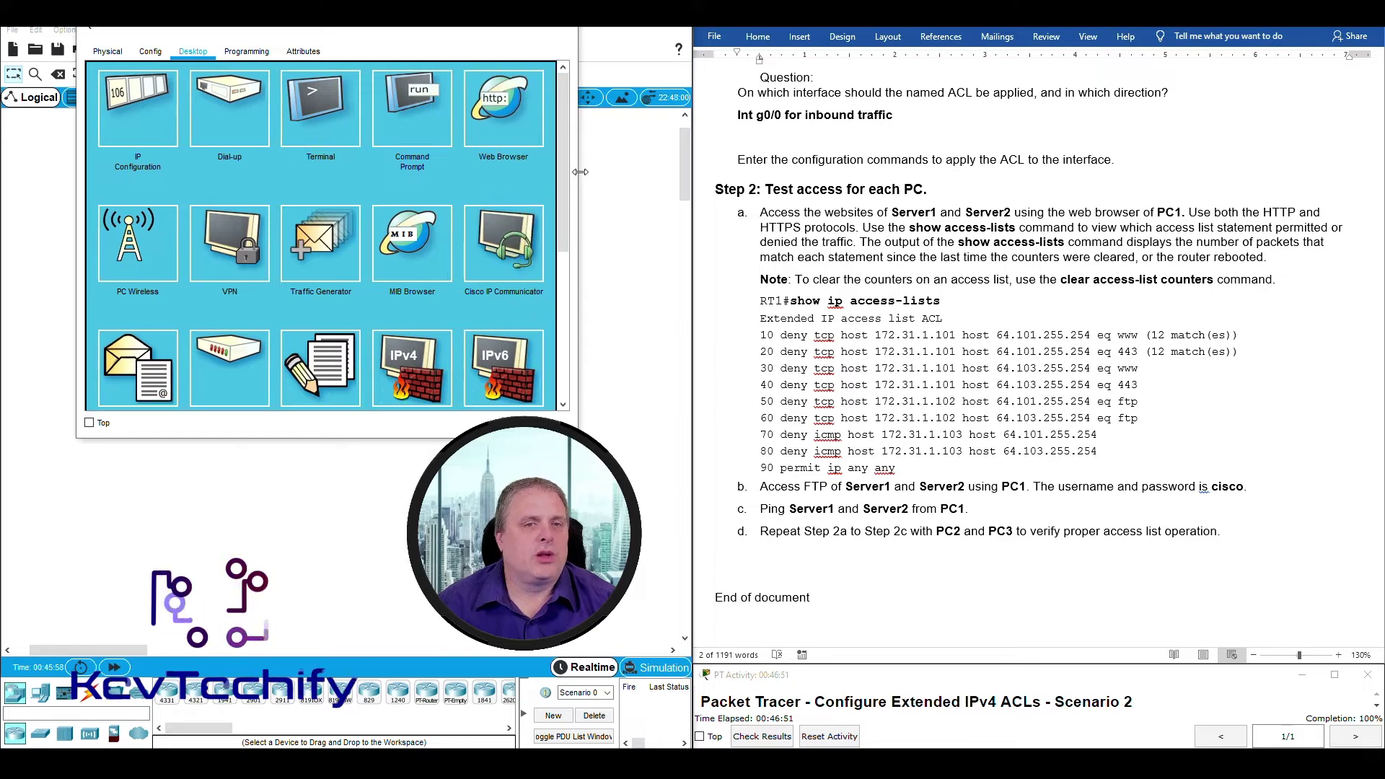
left_click(507, 97)
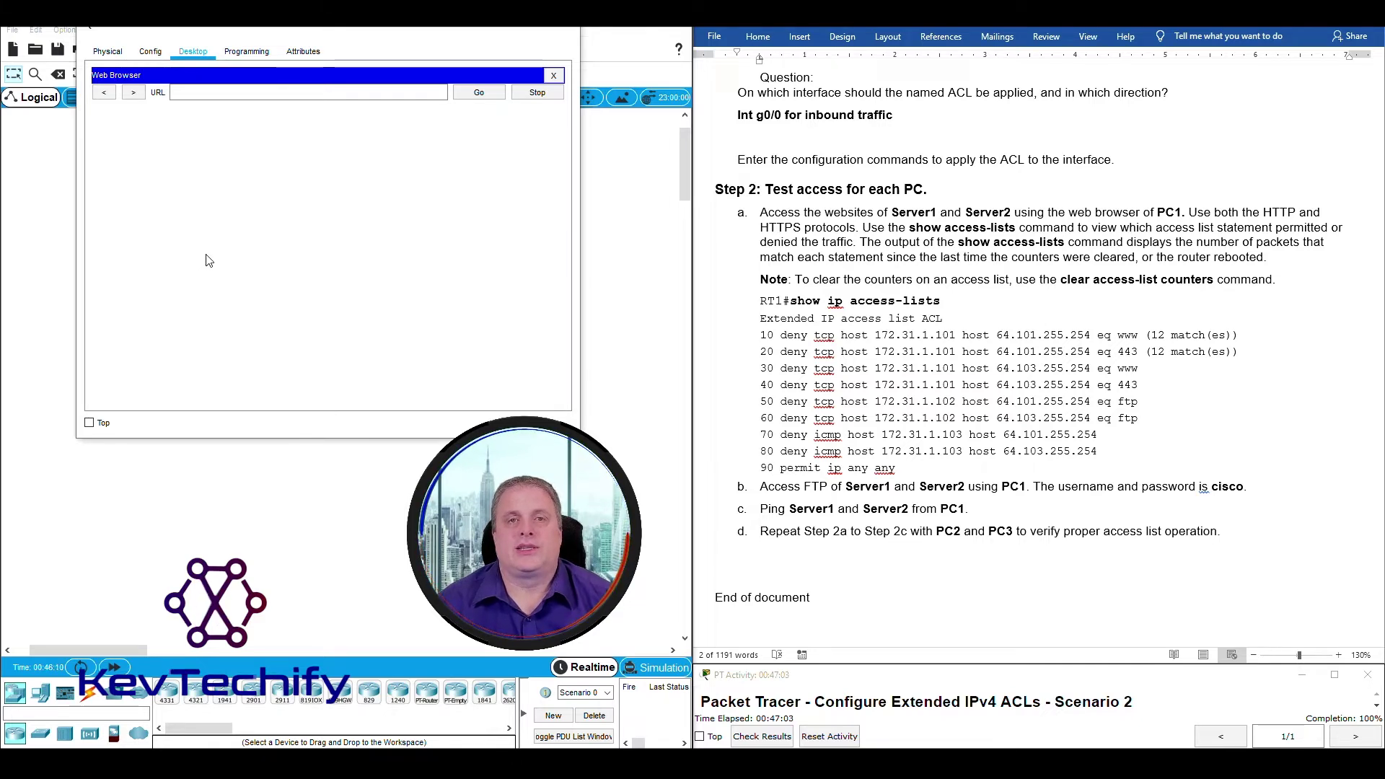
left_click(214, 89)
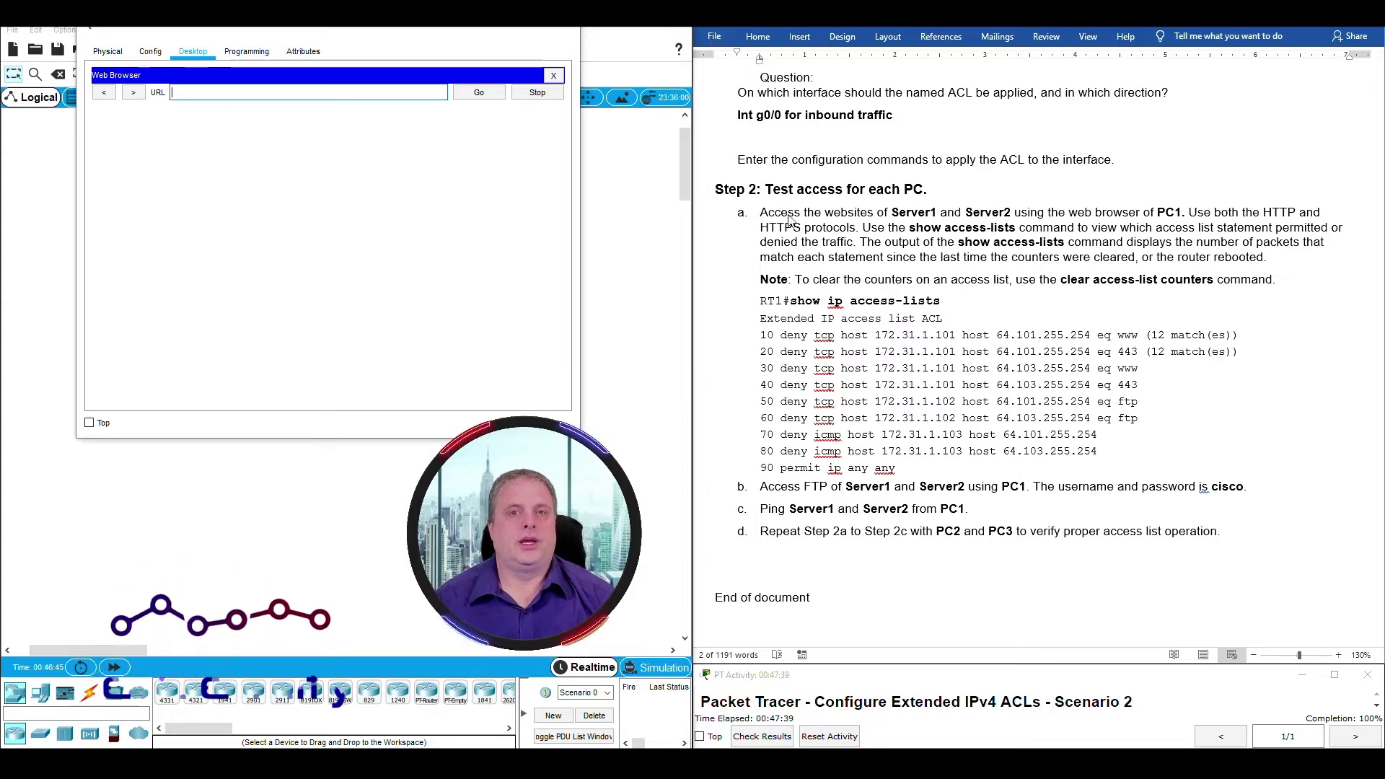
scroll(993, 373, "up", 8)
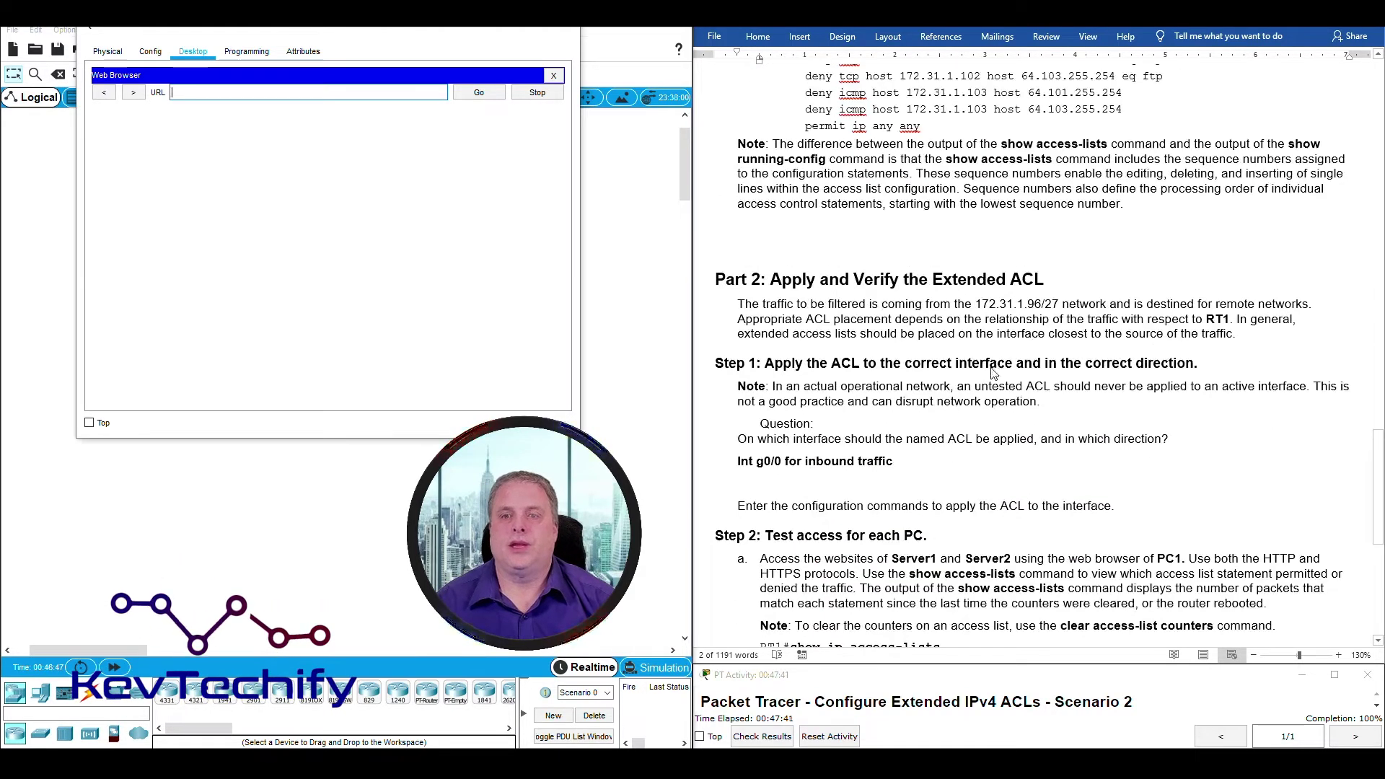
scroll(992, 373, "up", 20)
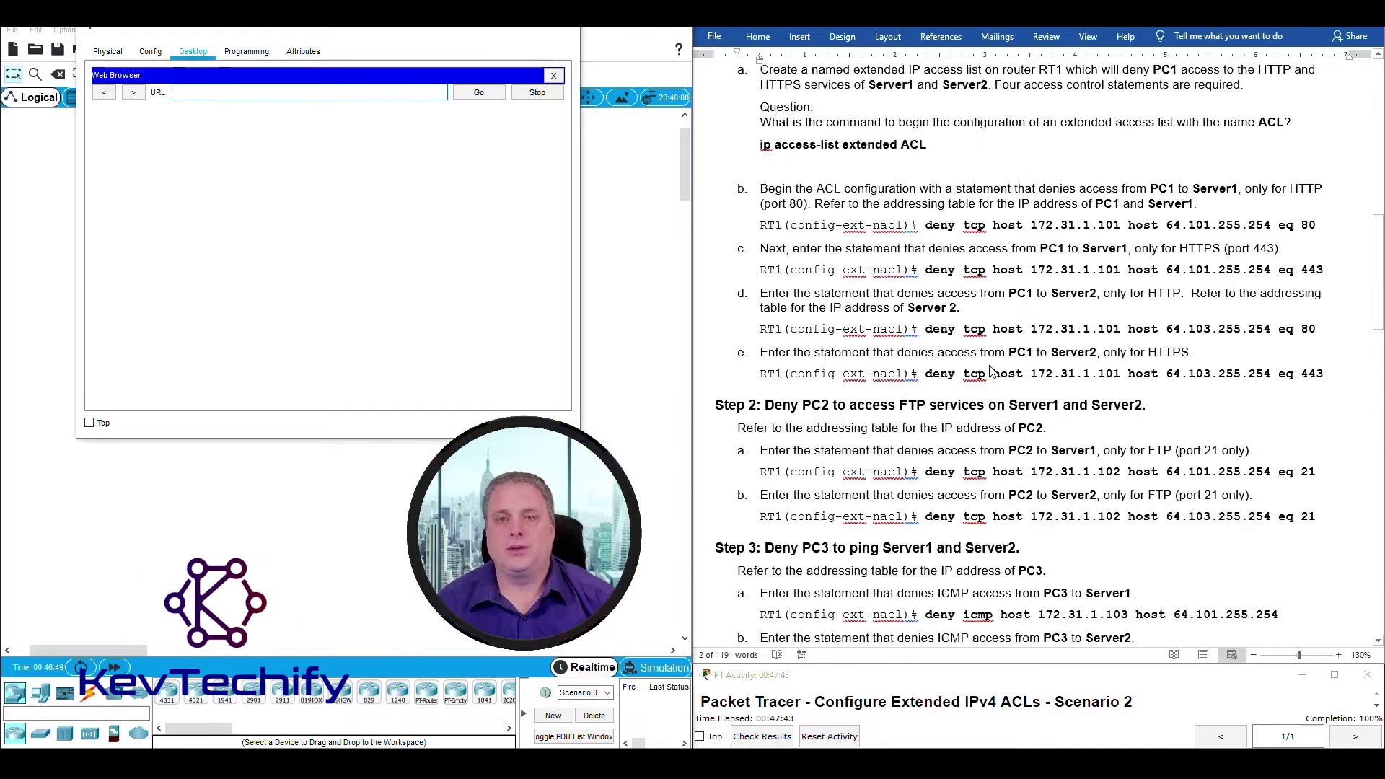
scroll(991, 371, "up", 14)
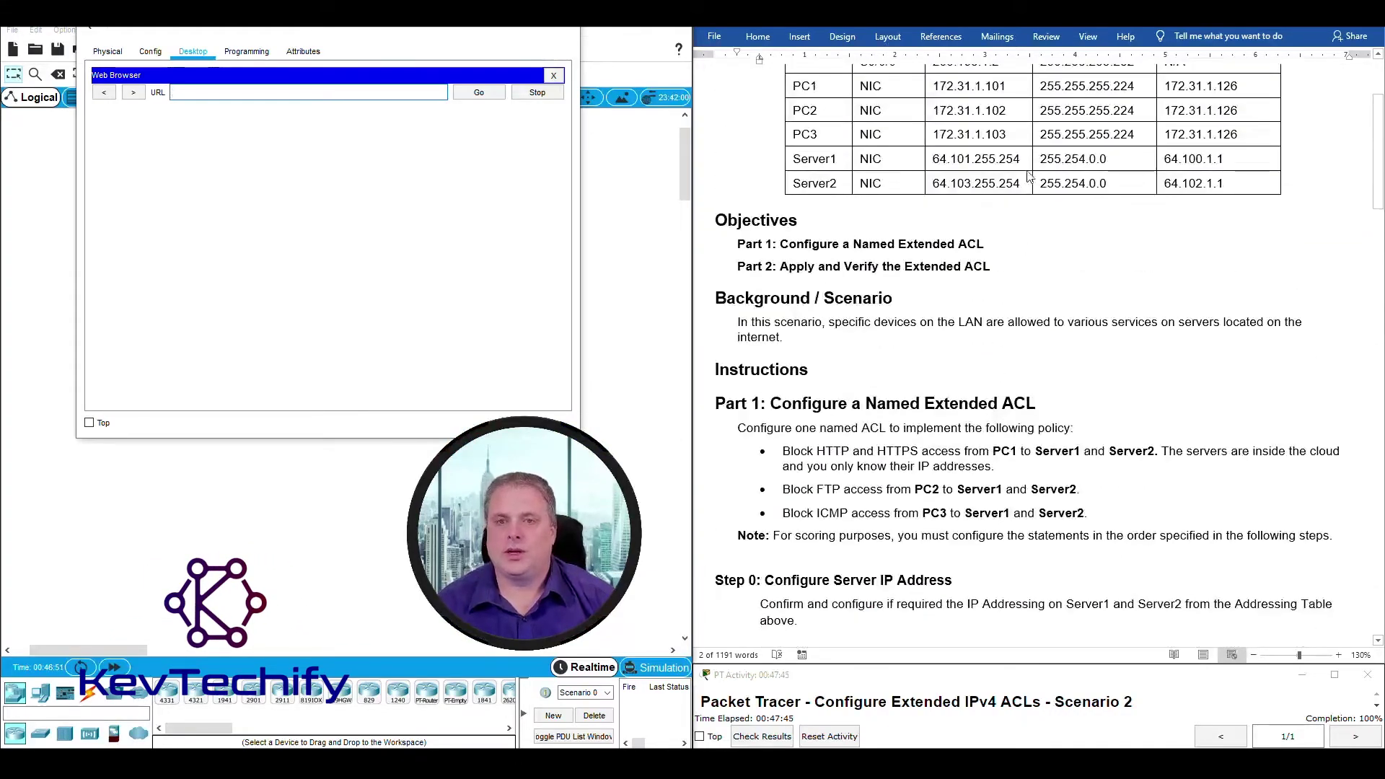
left_click_drag(934, 157, 1023, 159)
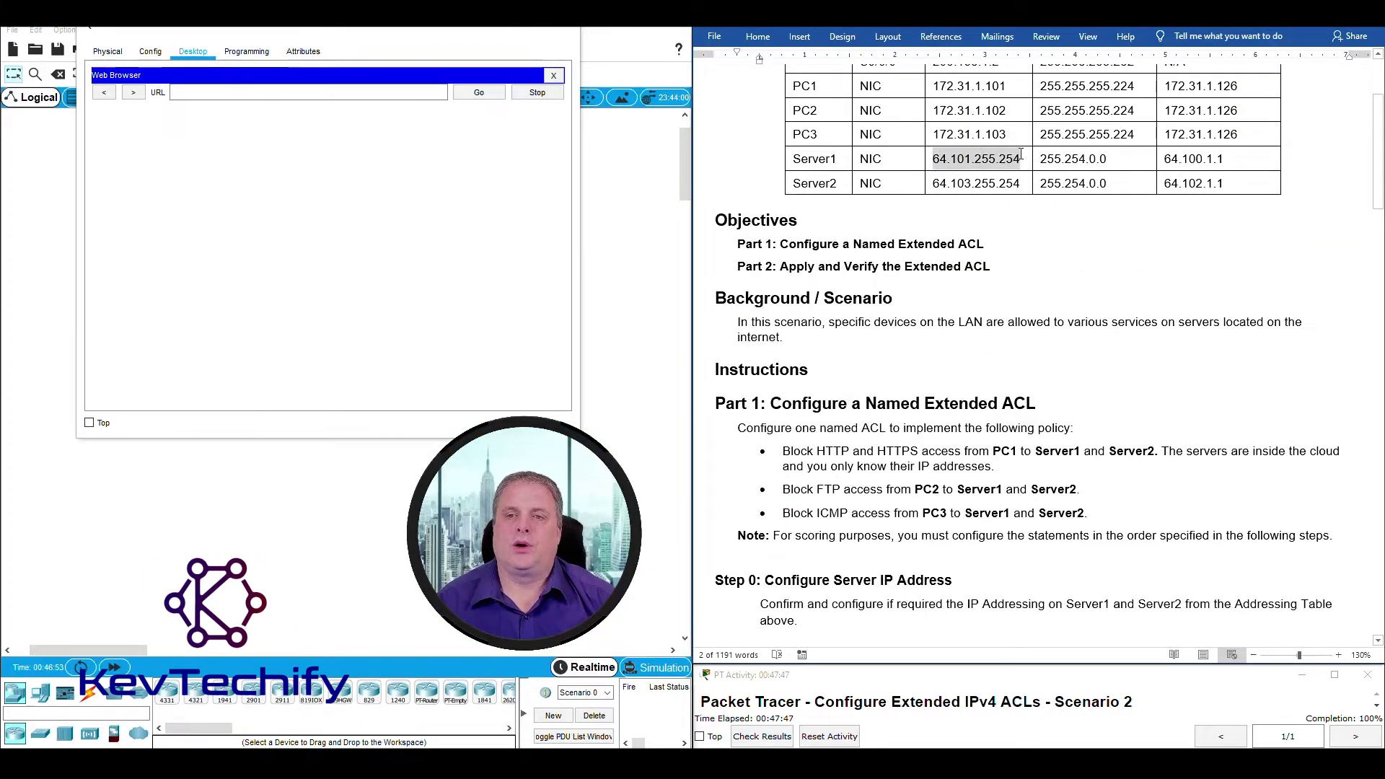
left_click(207, 92)
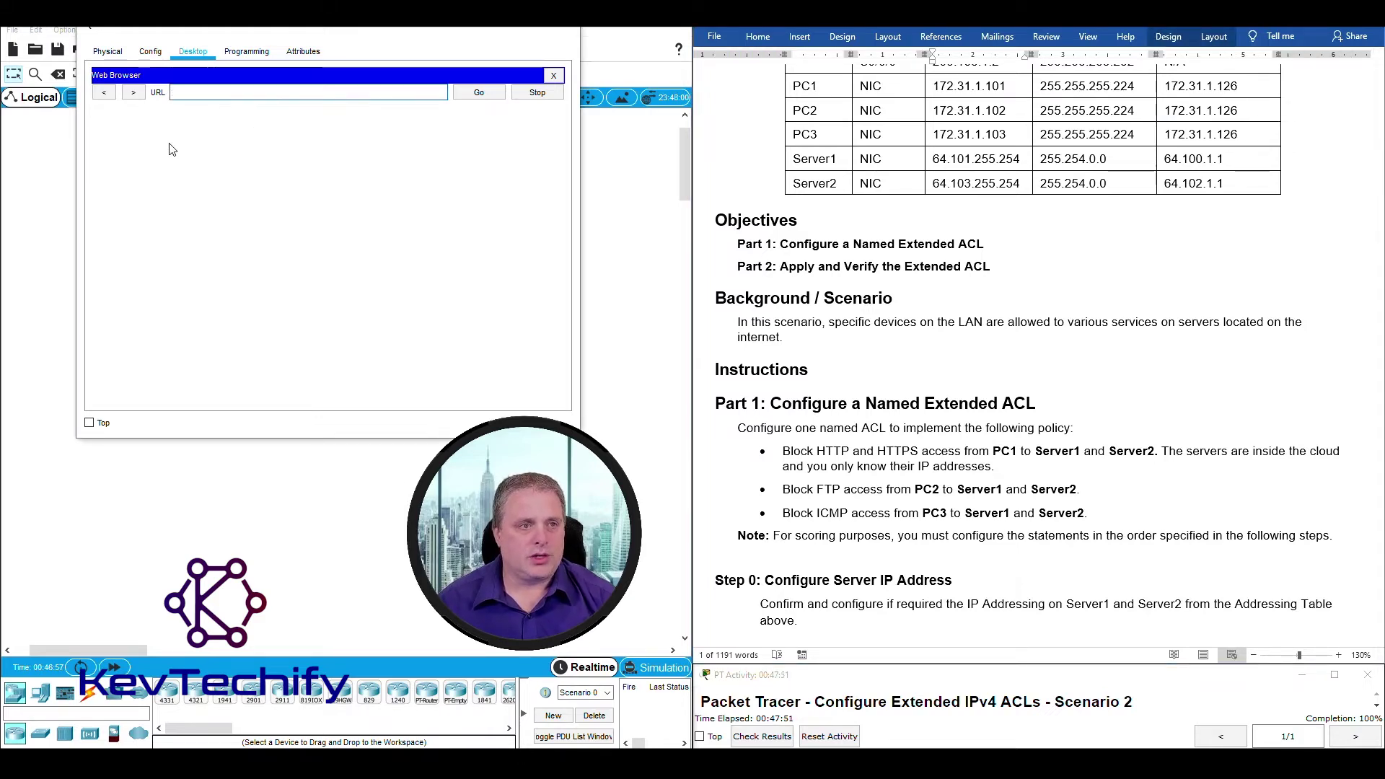
type("64.101.")
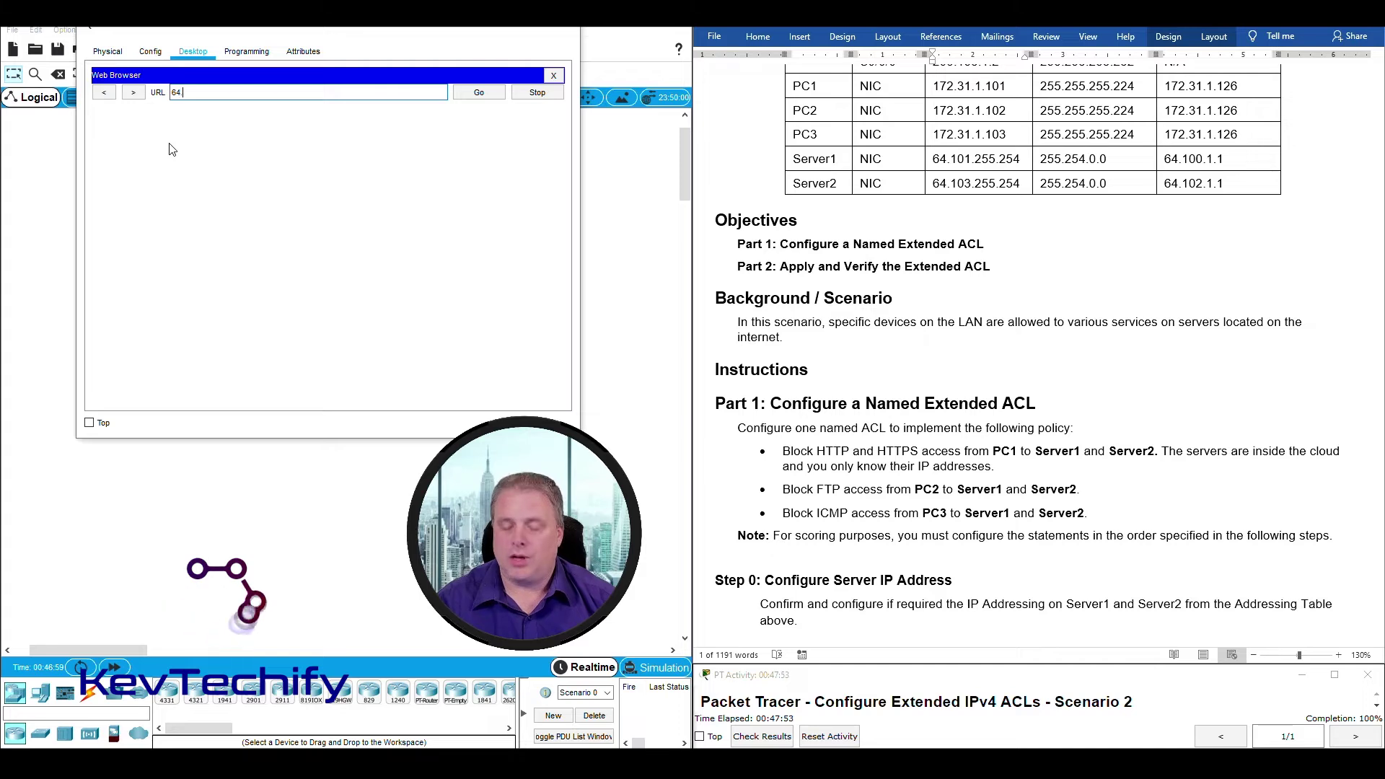
type("255.254")
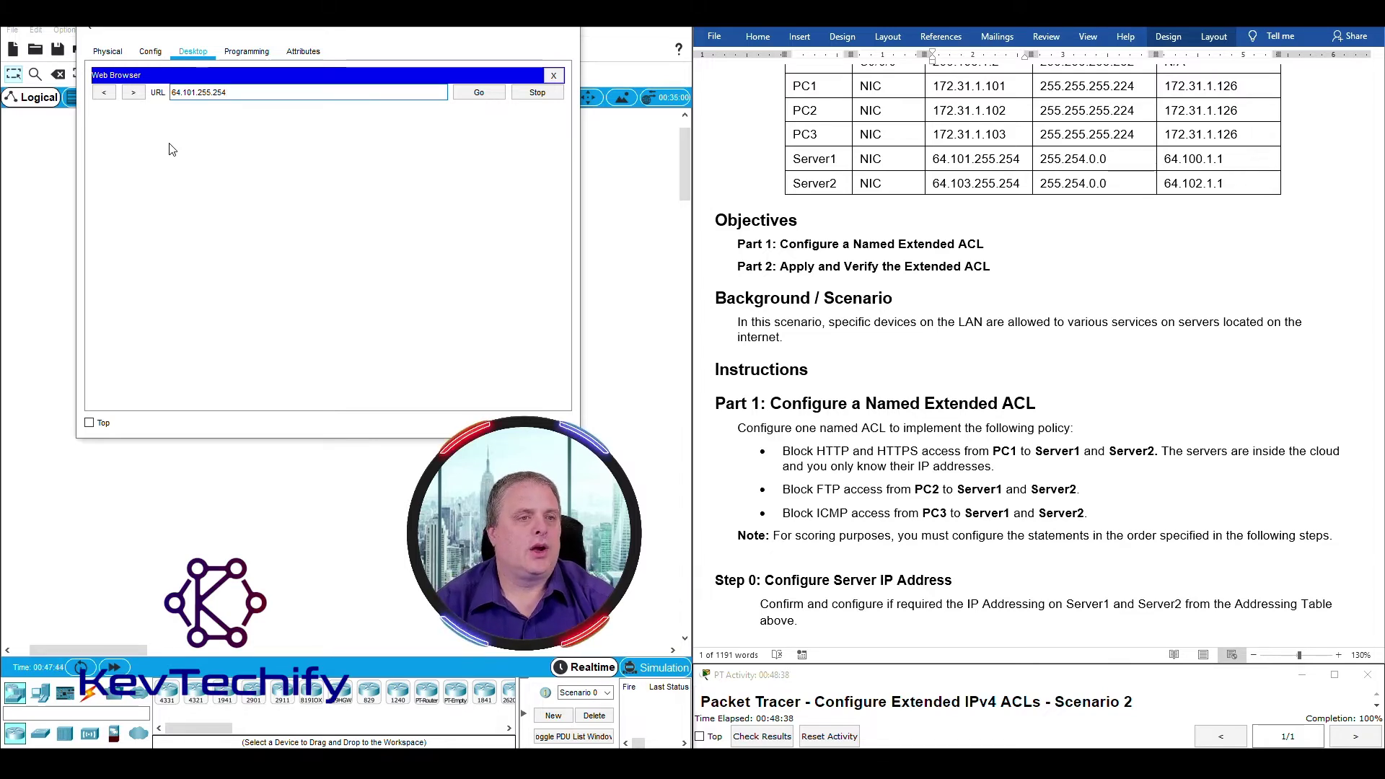
key("Return")
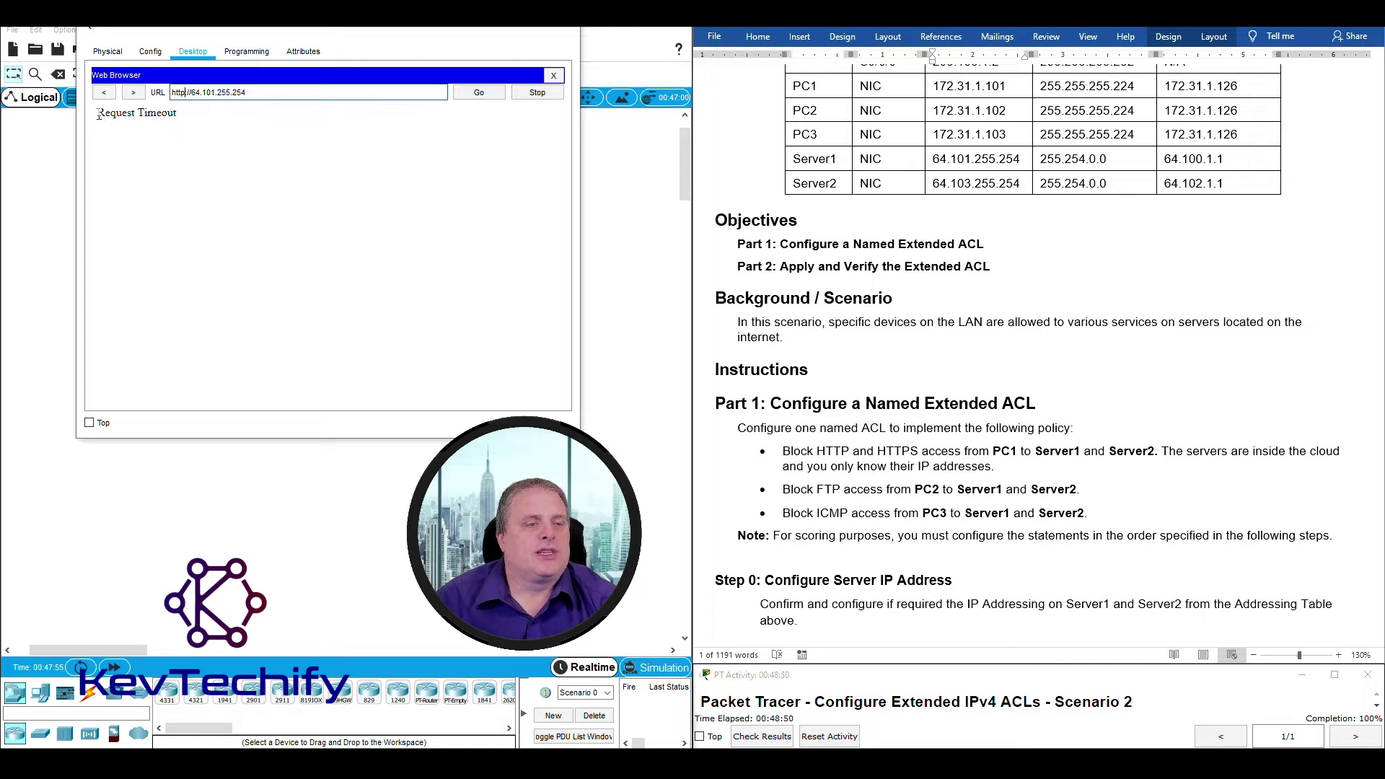
left_click_drag(99, 114, 168, 115)
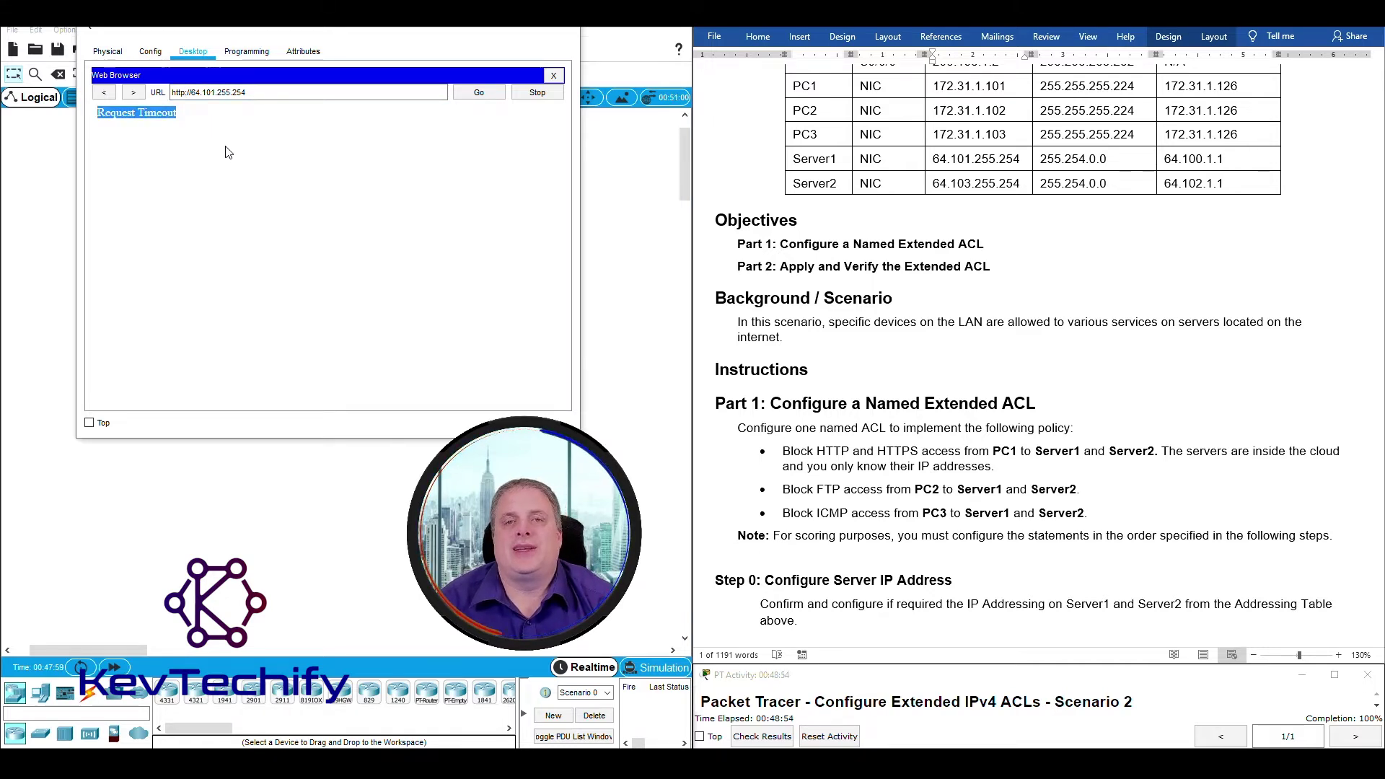
scroll(826, 317, "down", 20)
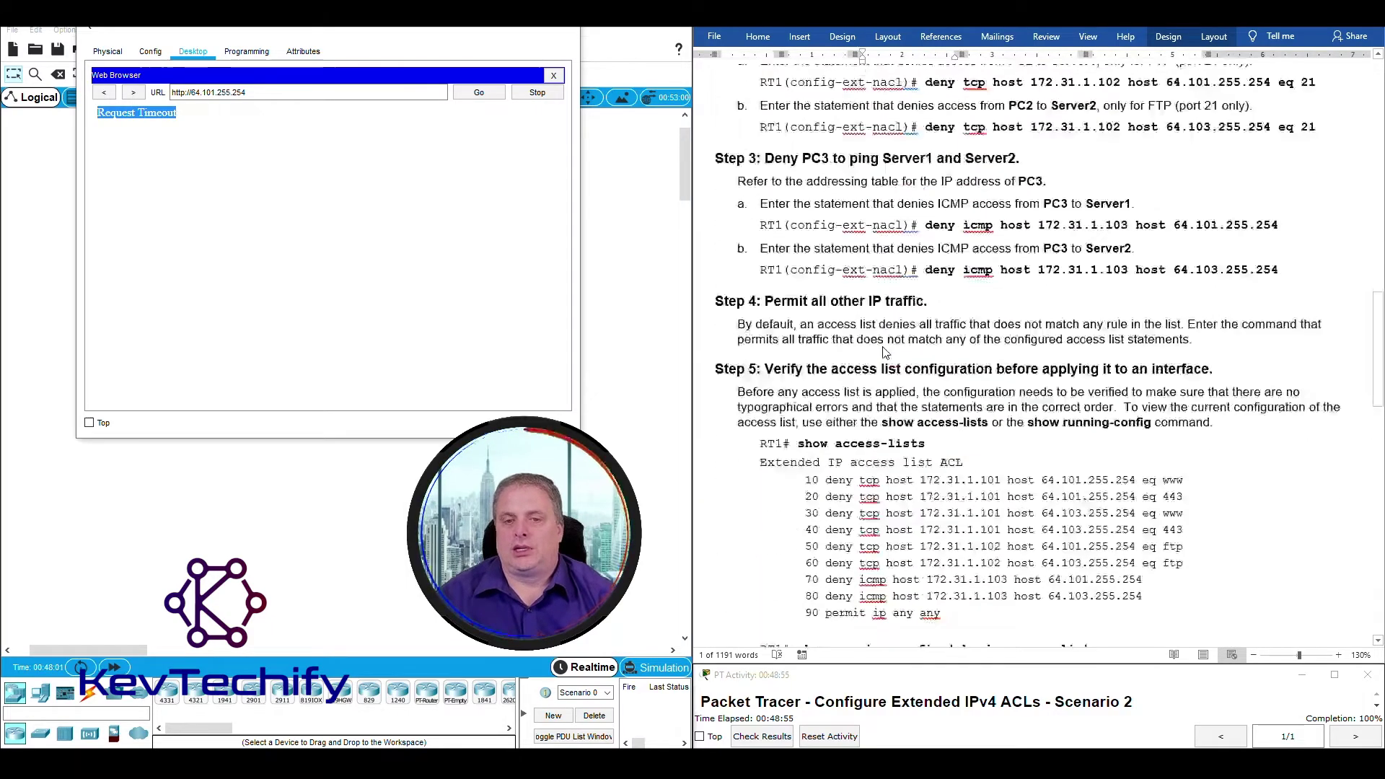
scroll(886, 346, "up", 9)
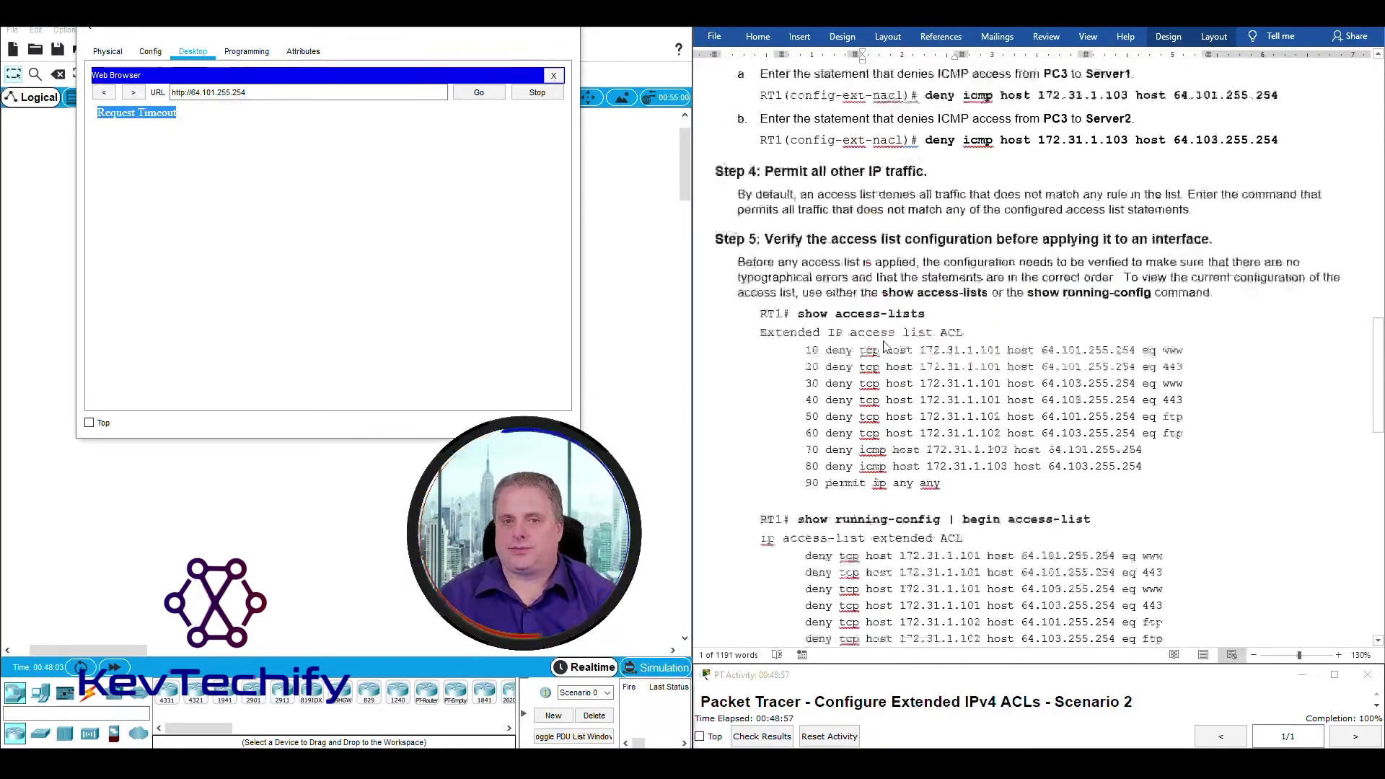
scroll(887, 346, "down", 14)
scroll(887, 344, "down", 10)
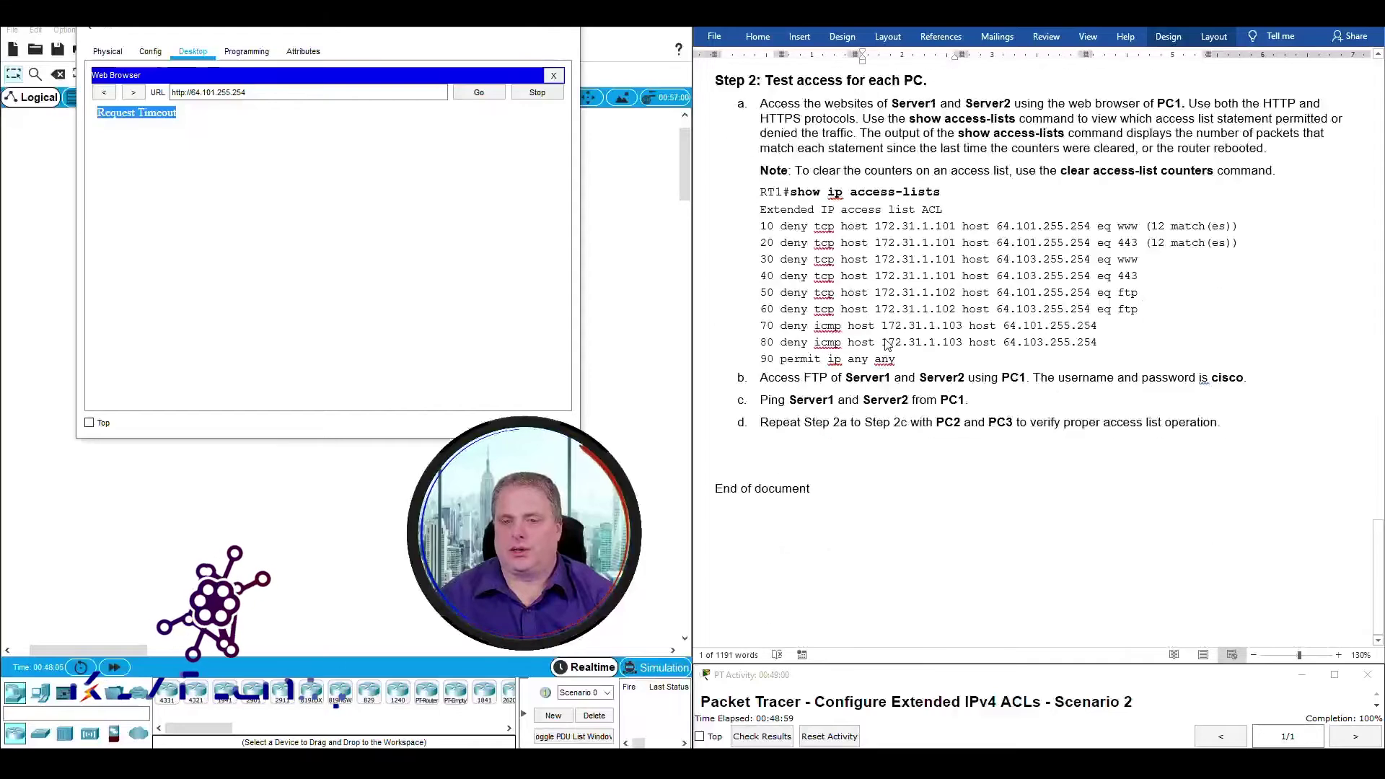
scroll(886, 344, "up", 6)
scroll(886, 344, "down", 1)
scroll(886, 344, "up", 1)
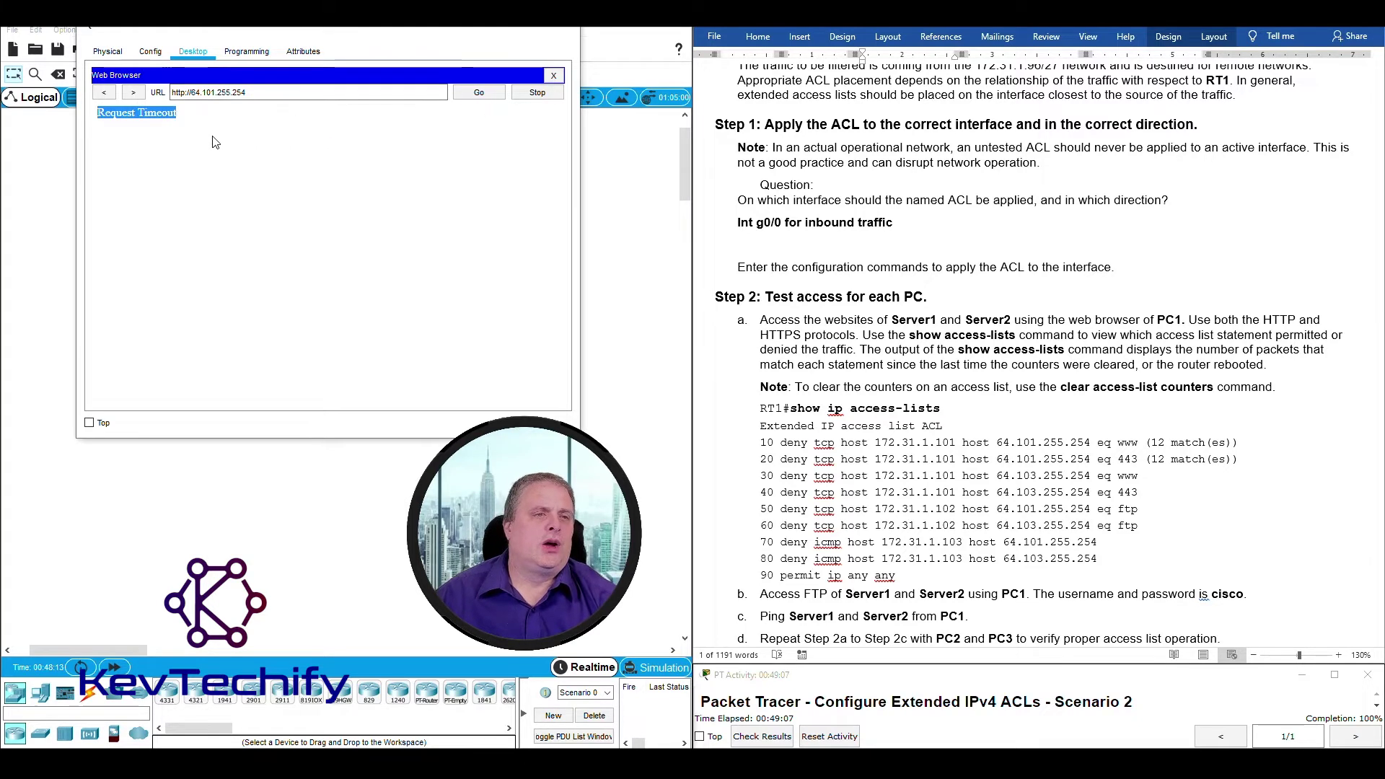
left_click(187, 91)
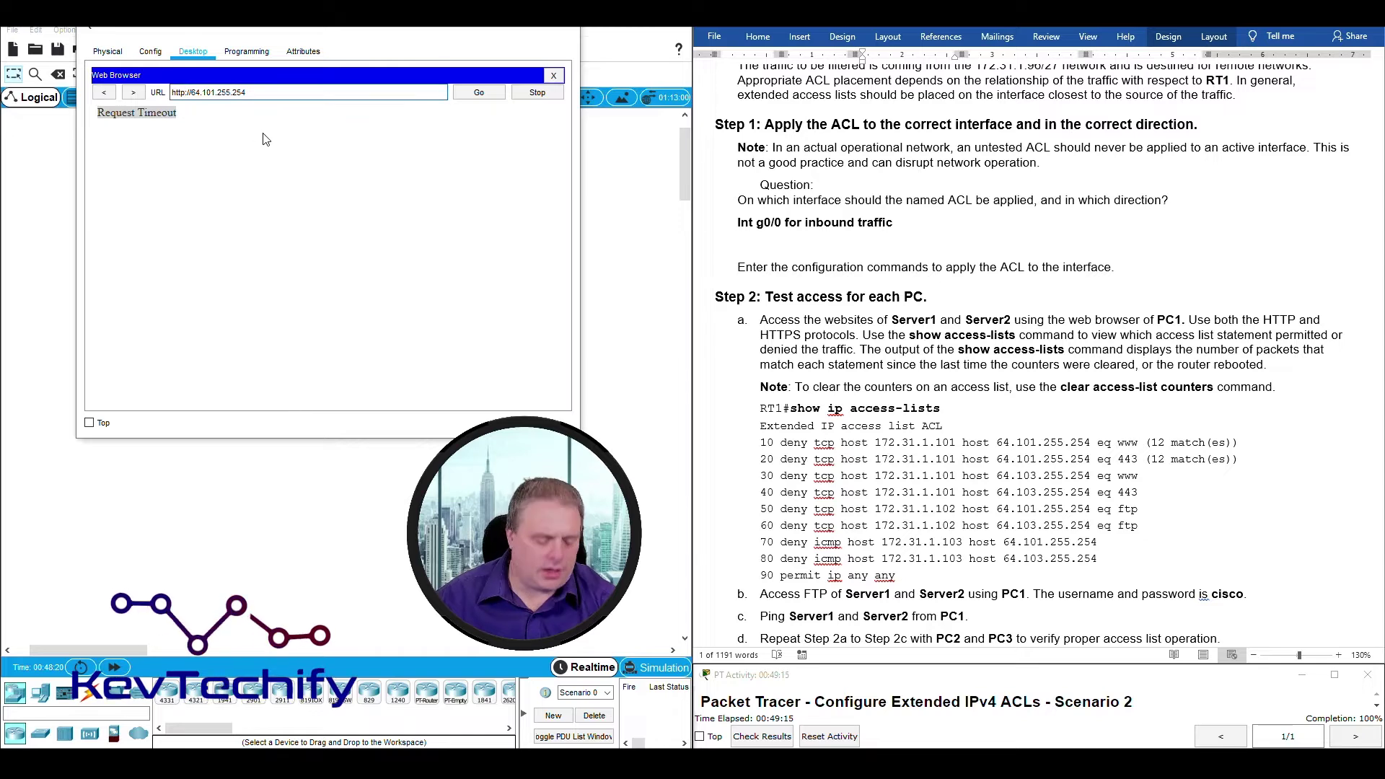
type("s")
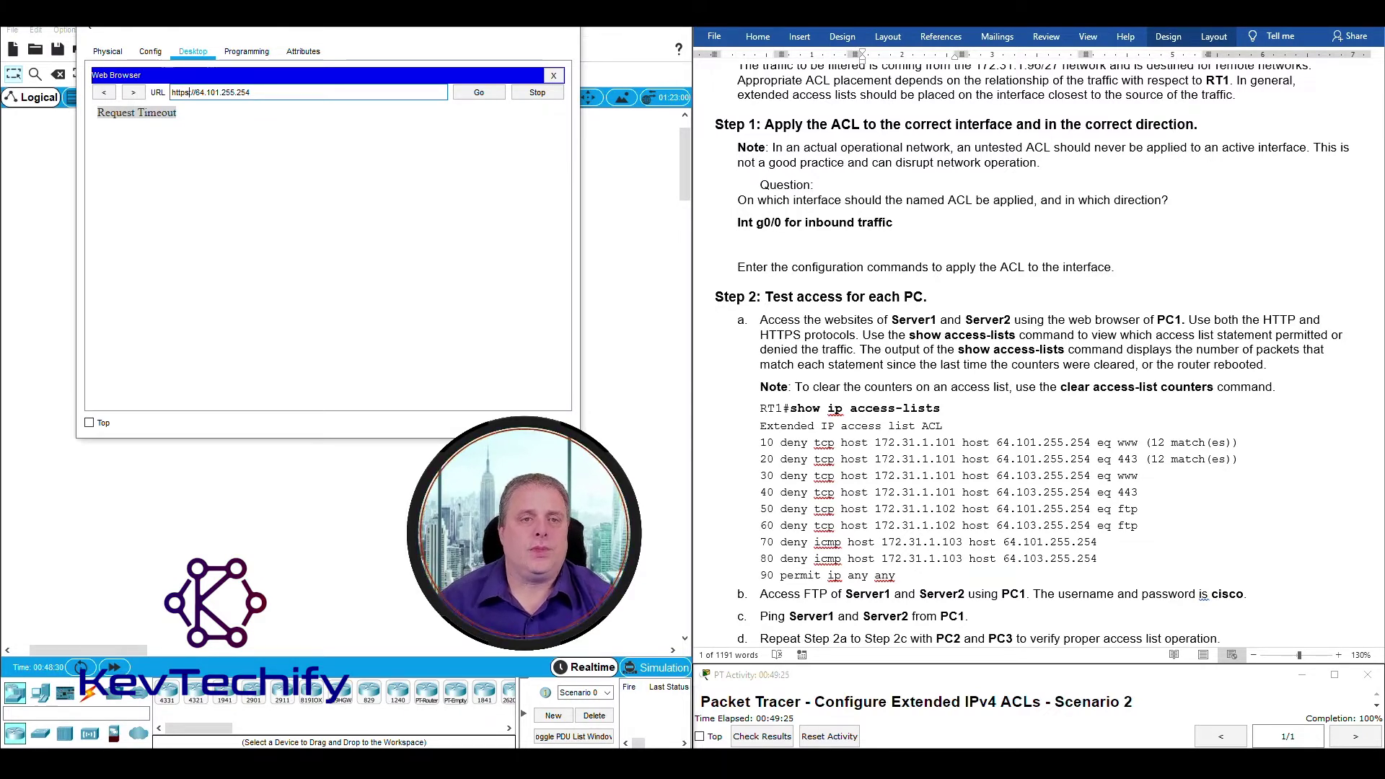
left_click(479, 94)
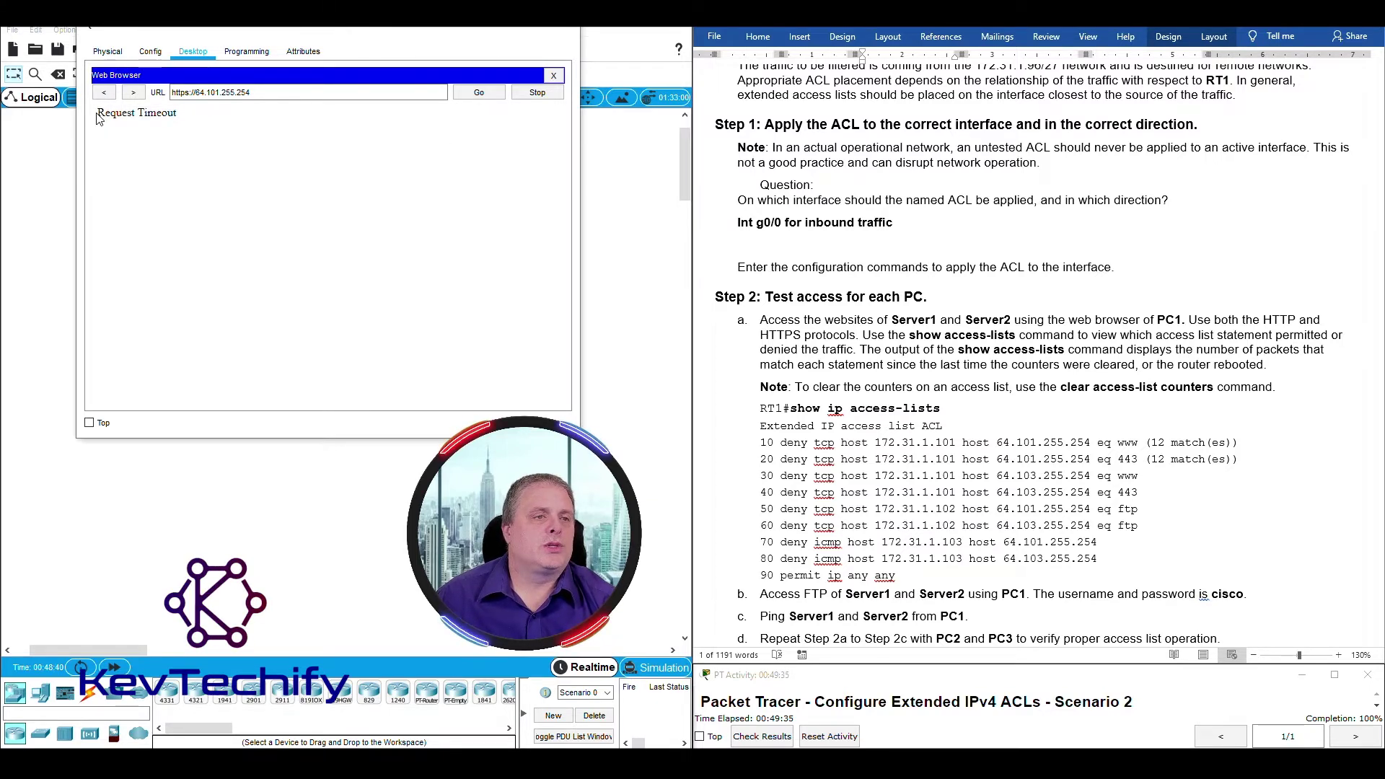
left_click_drag(98, 112, 165, 115)
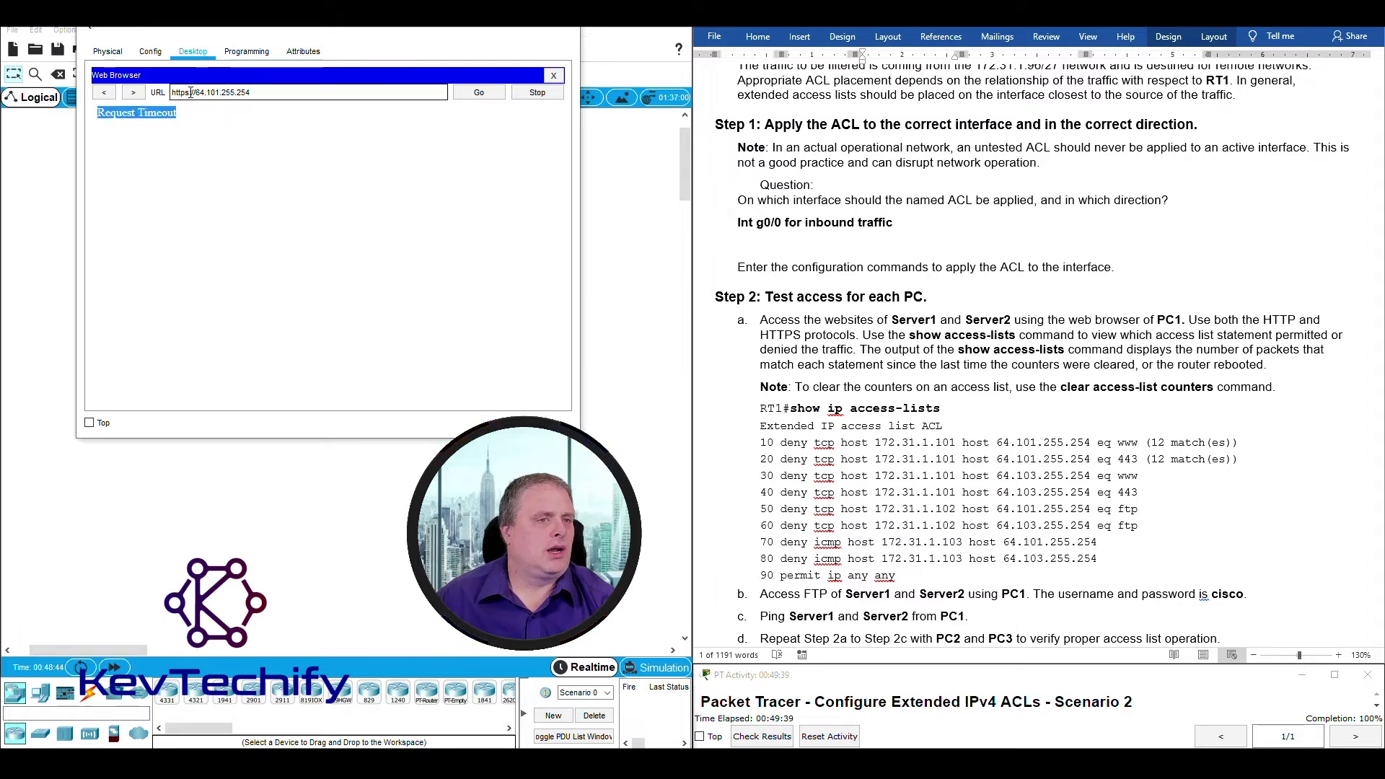
left_click(191, 92)
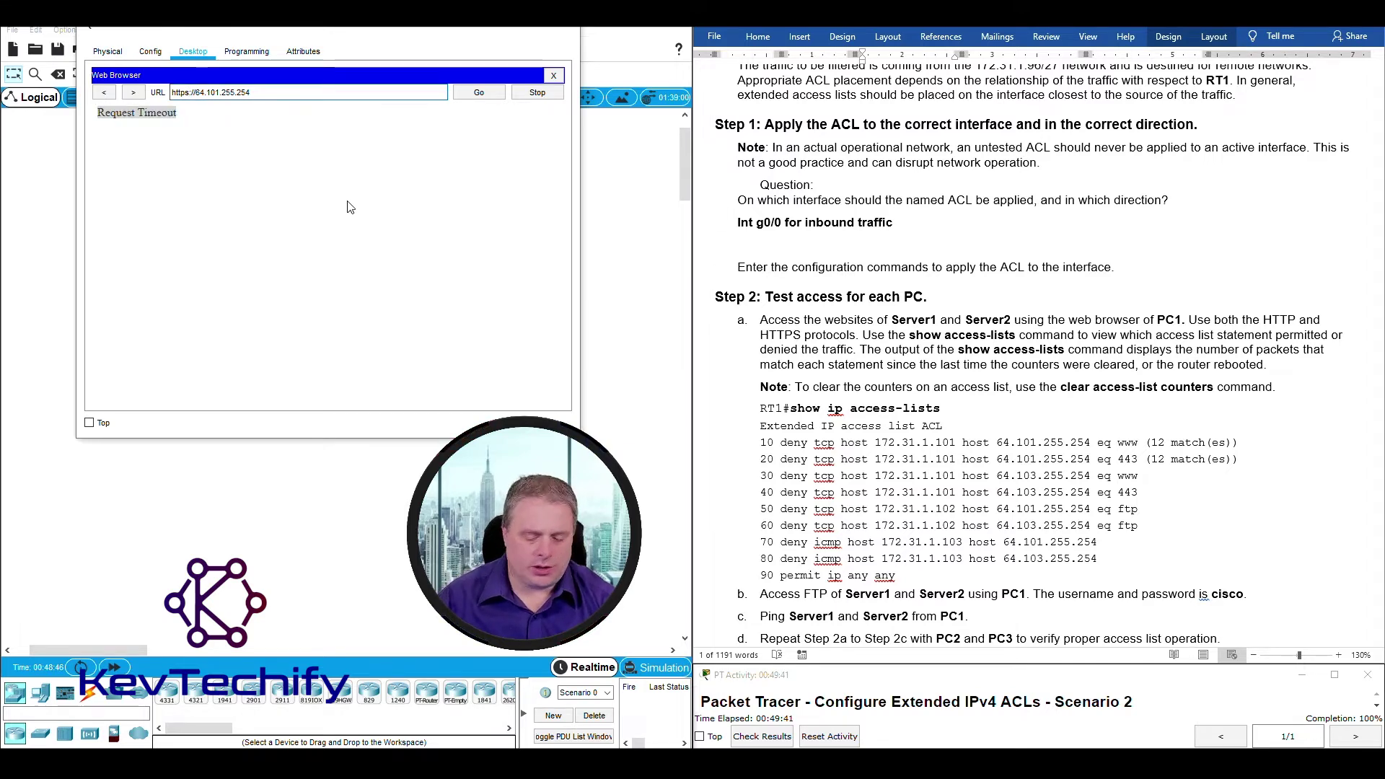
key("BackSpace")
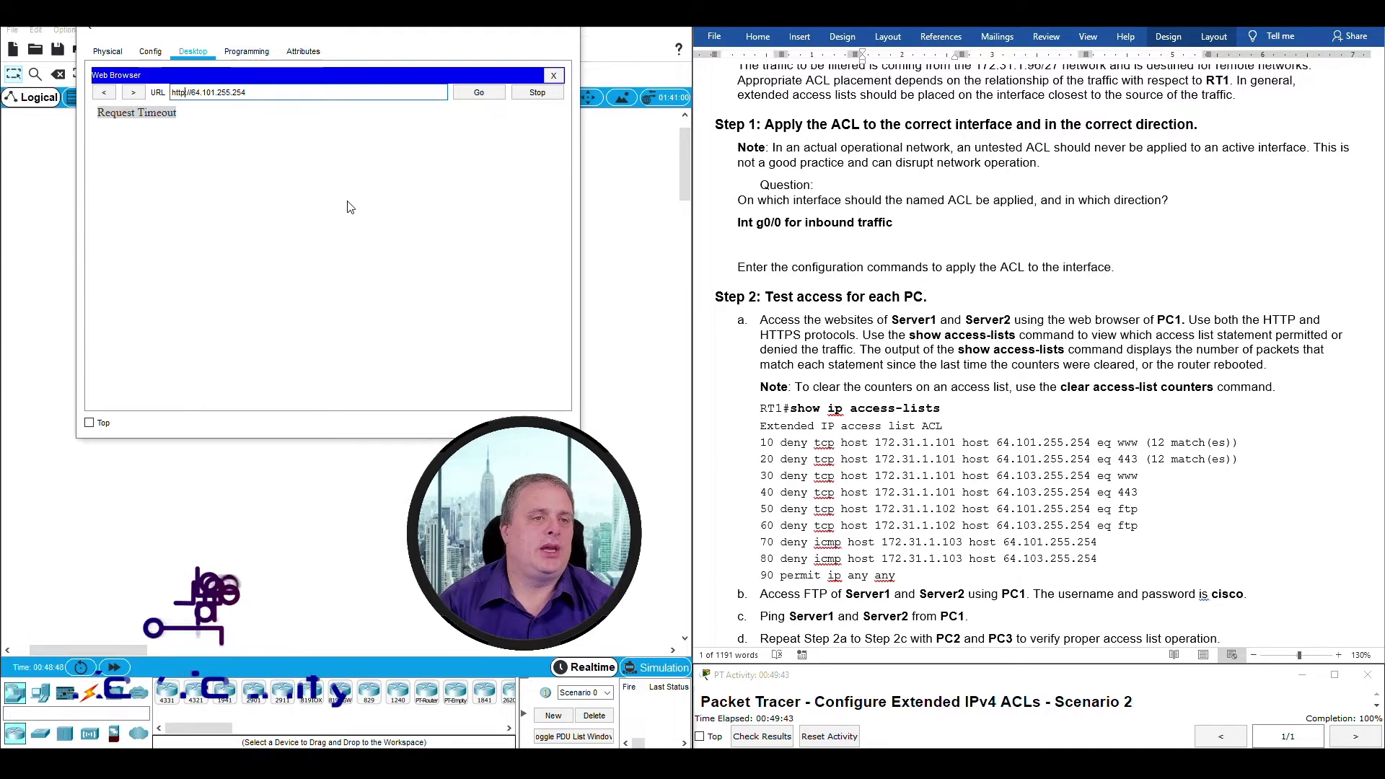
left_click(477, 93)
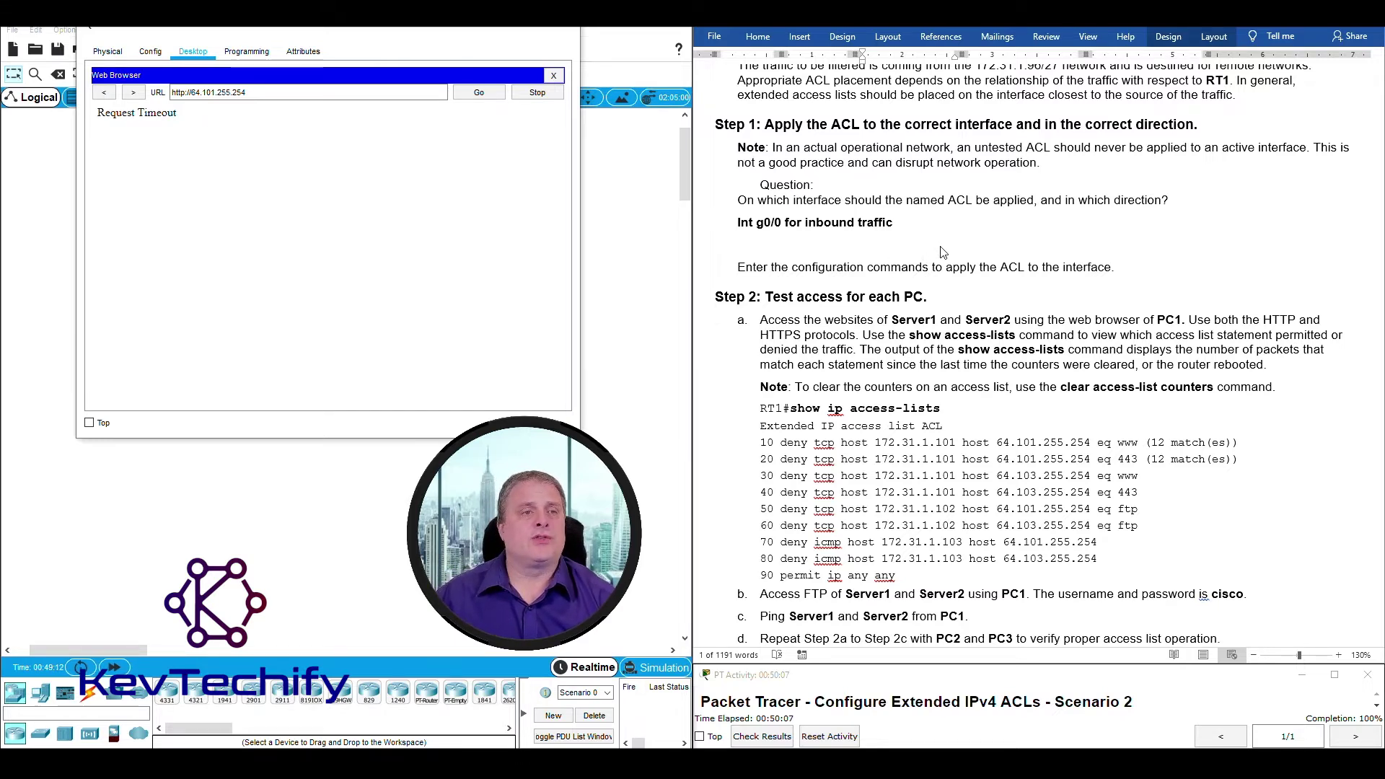
scroll(1033, 207, "up", 20)
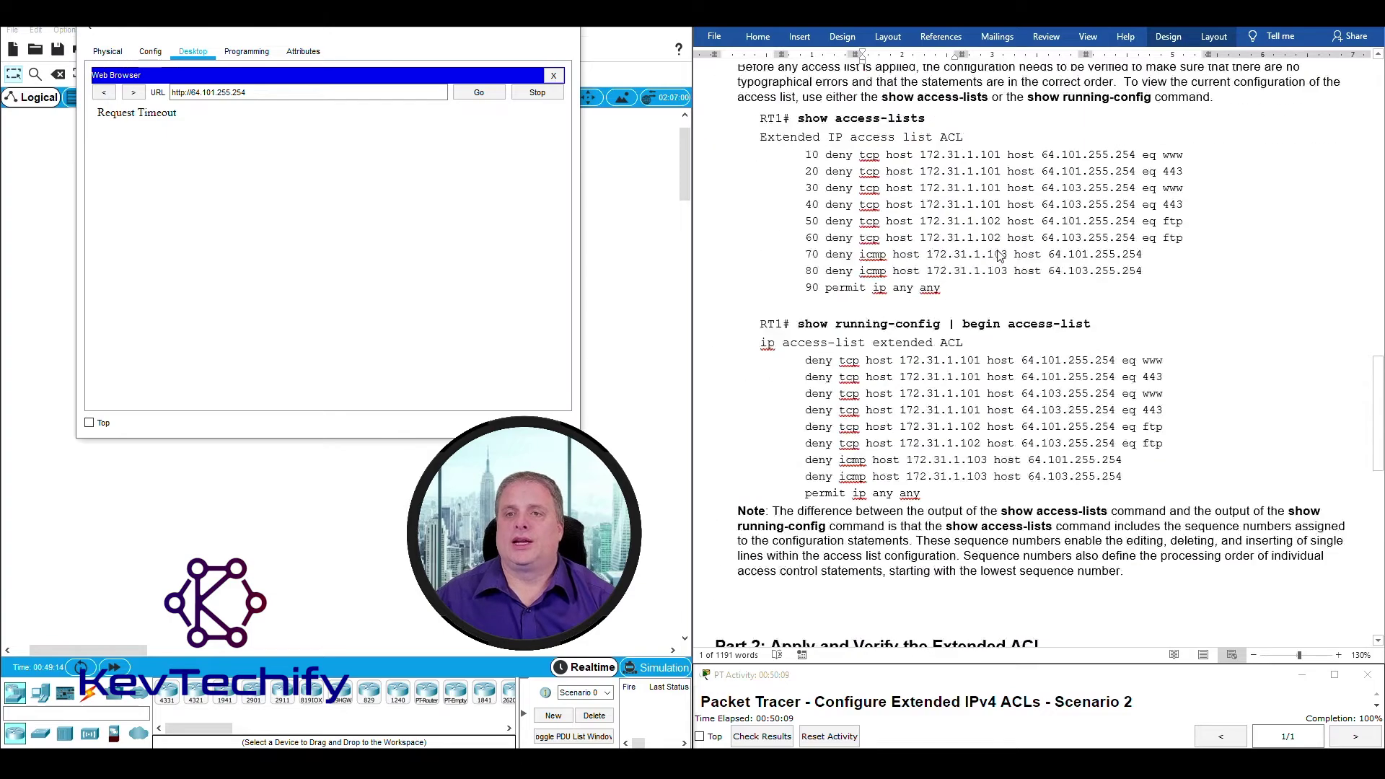
scroll(985, 238, "up", 20)
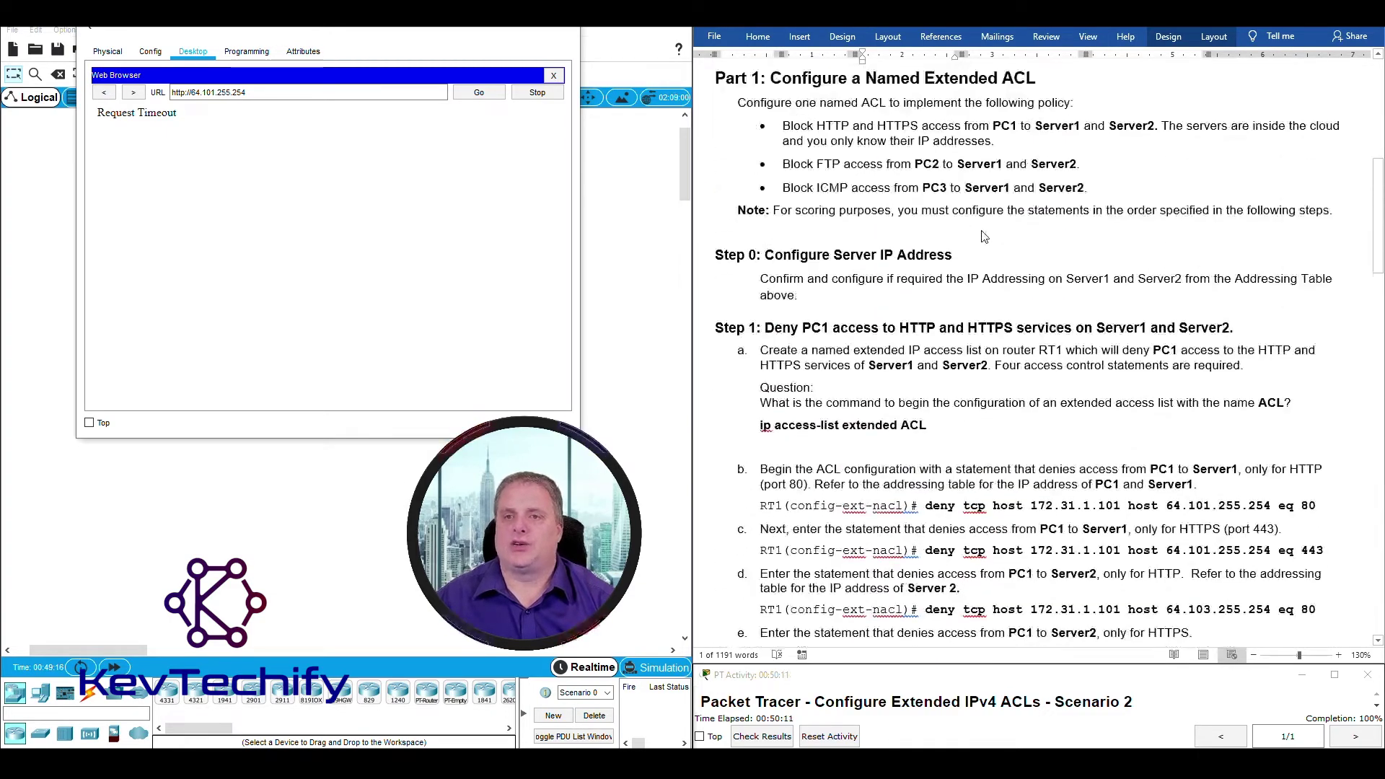
double_click(954, 229)
left_click(936, 224)
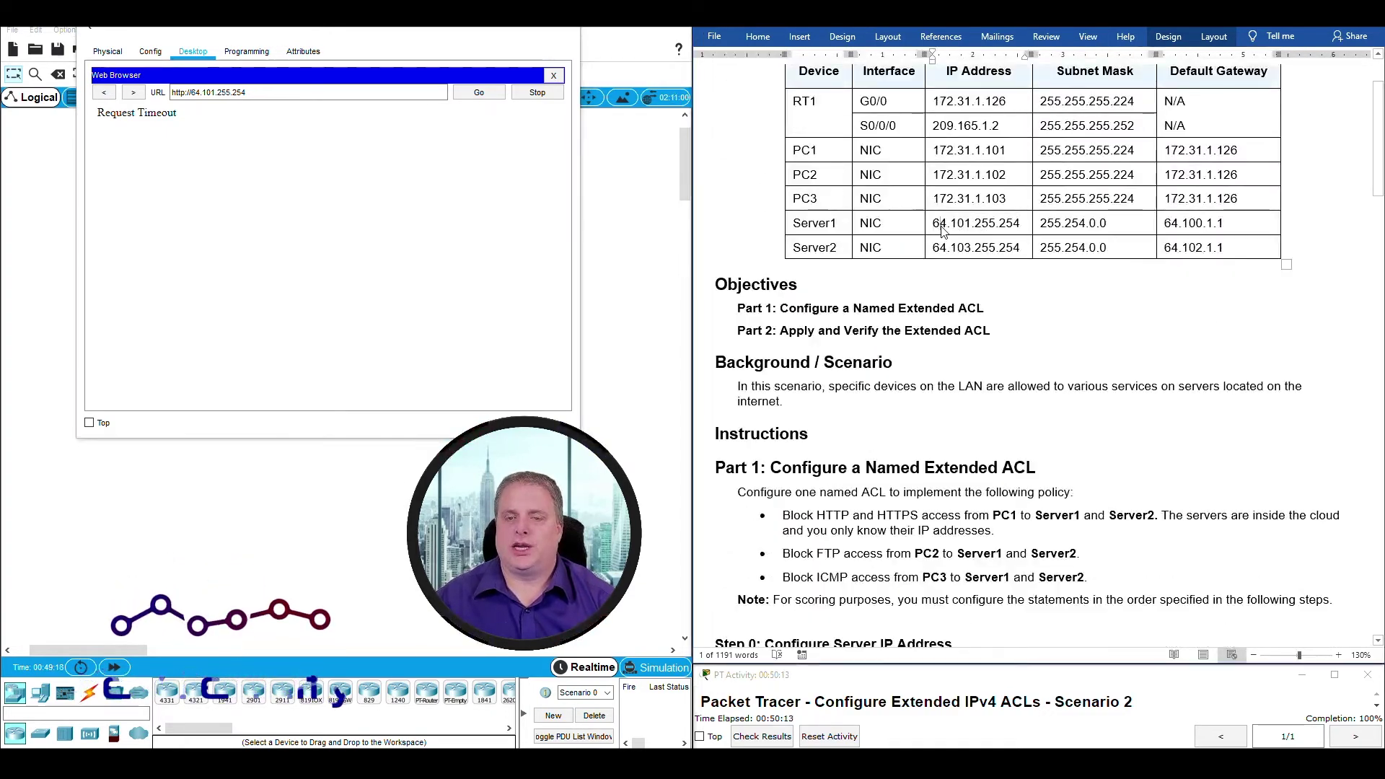
left_click_drag(935, 225, 1024, 230)
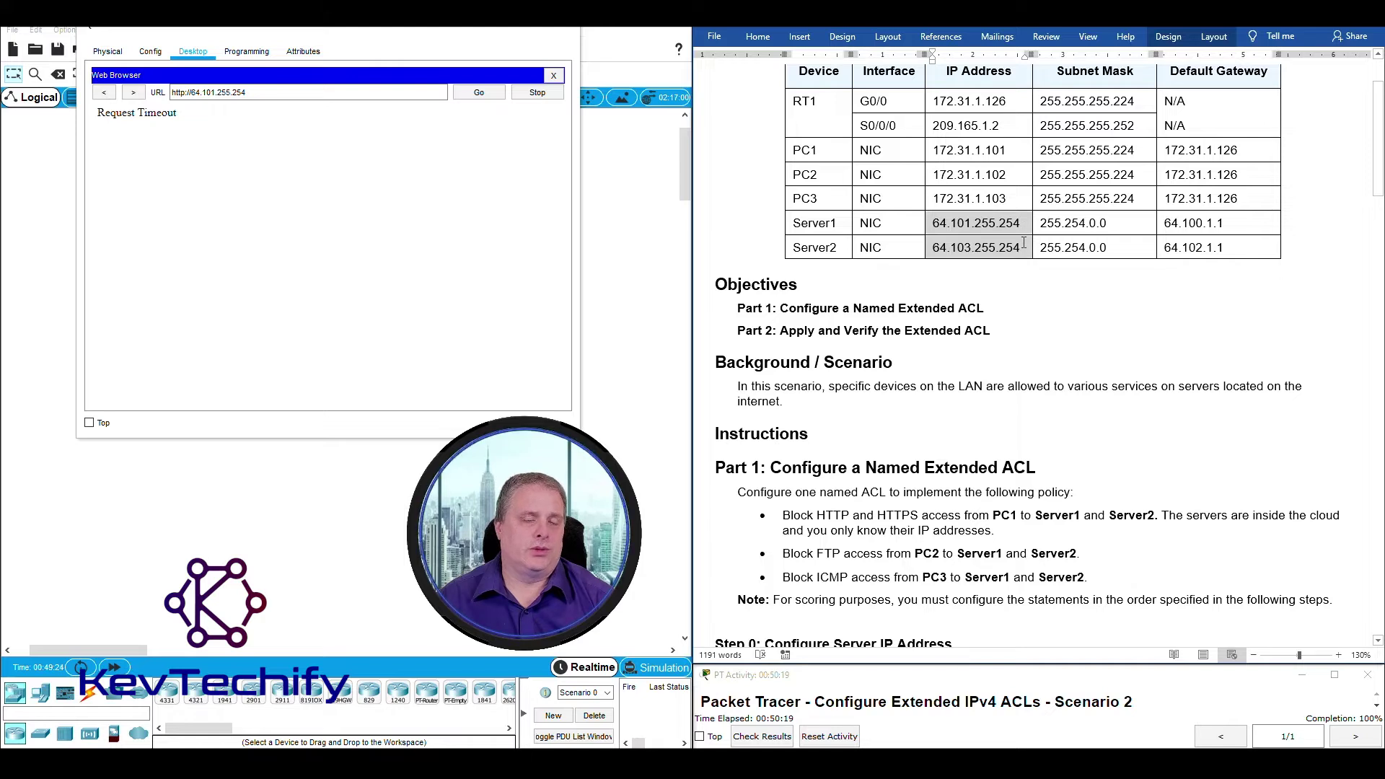
left_click(178, 93)
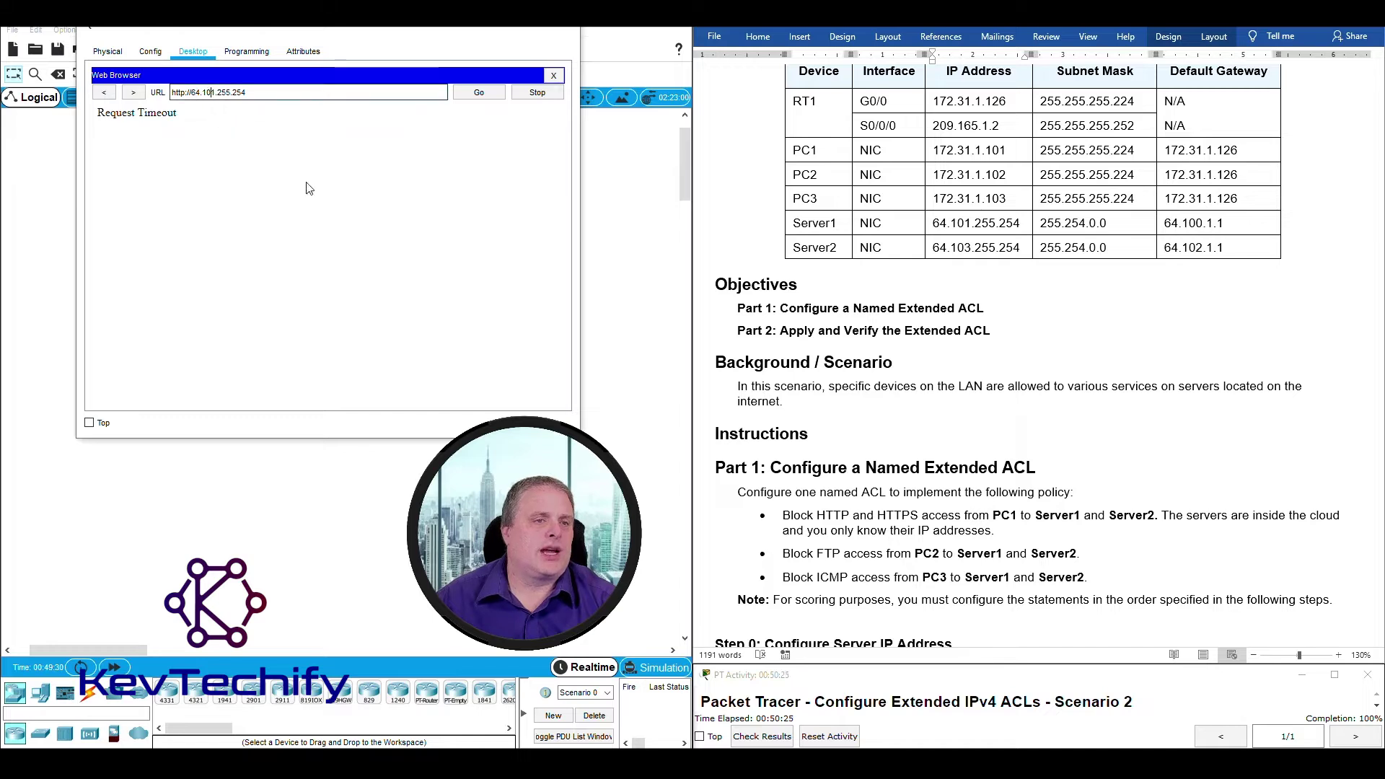
key("BackSpace")
type("3")
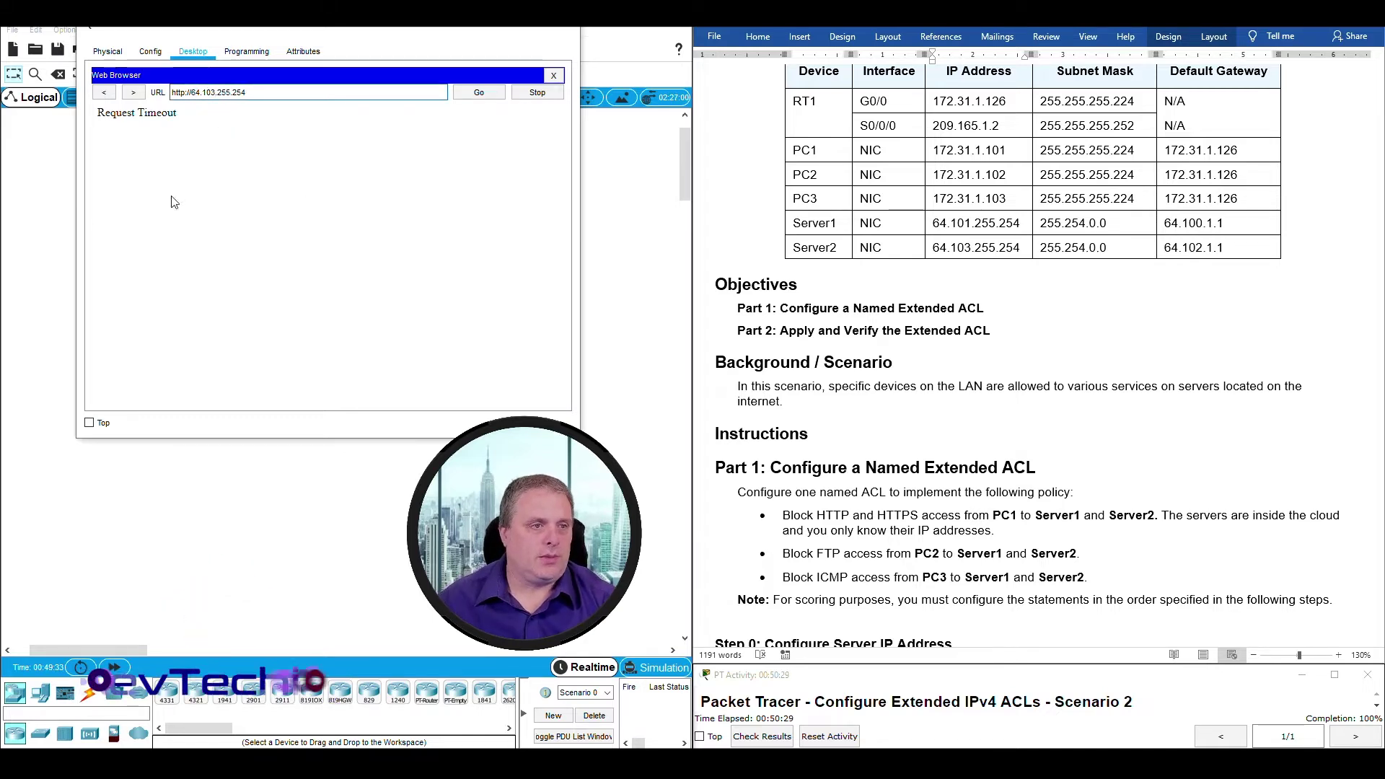
left_click_drag(99, 113, 216, 121)
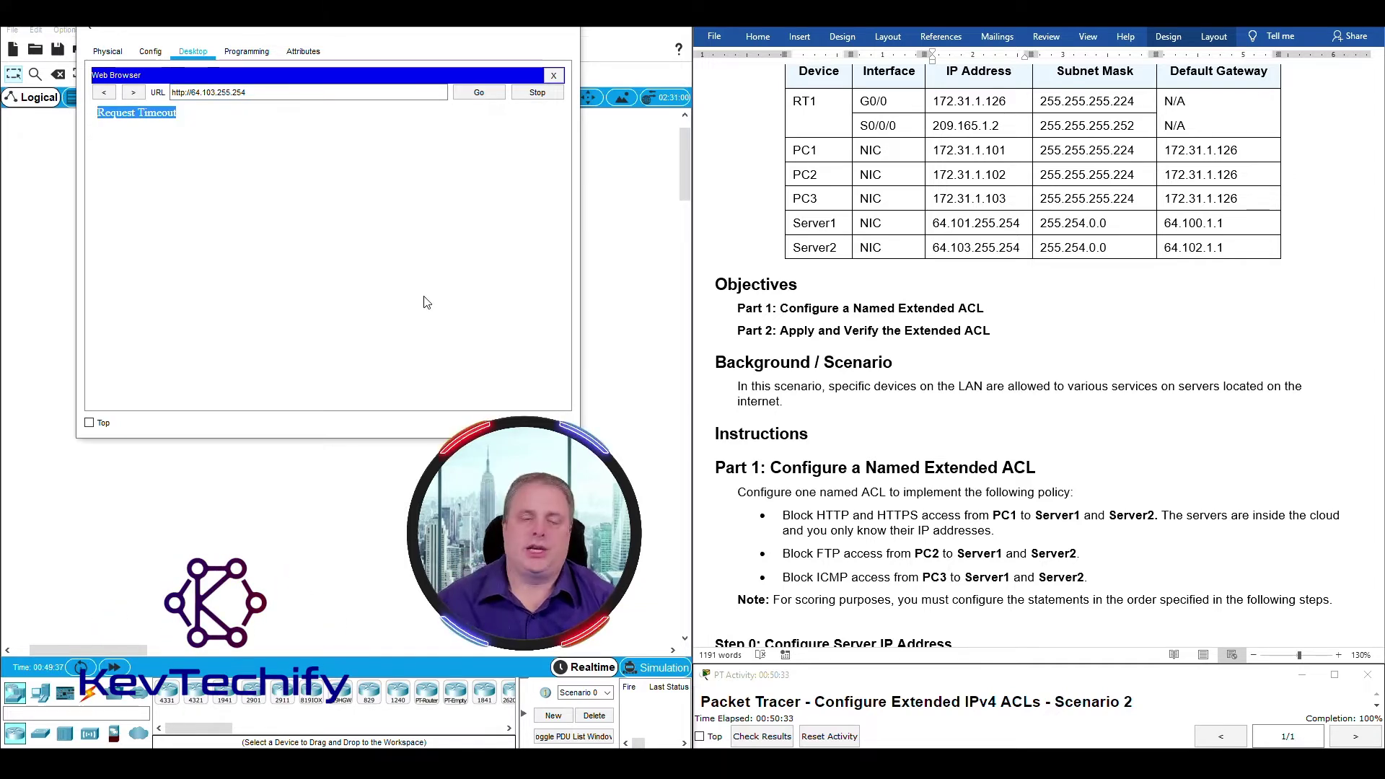
left_click(482, 96)
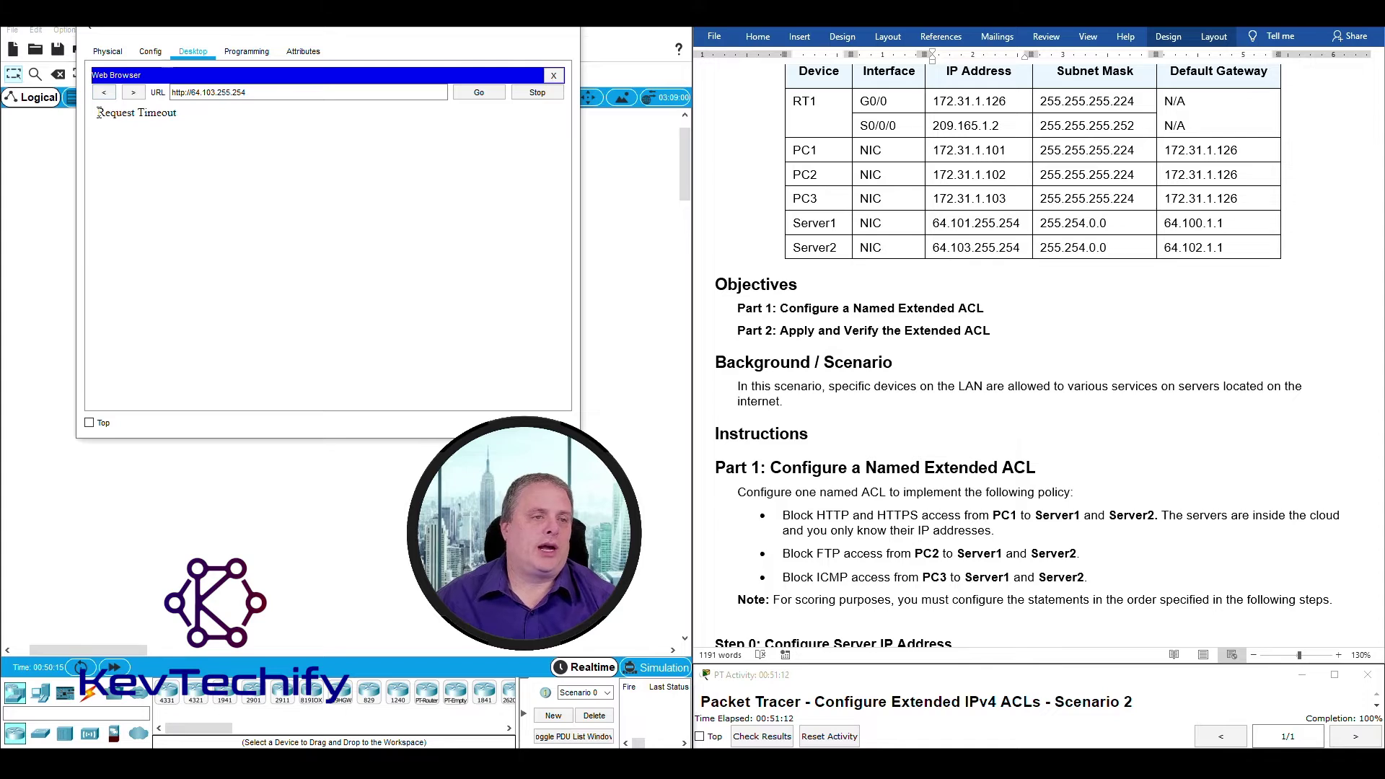
left_click_drag(99, 113, 178, 113)
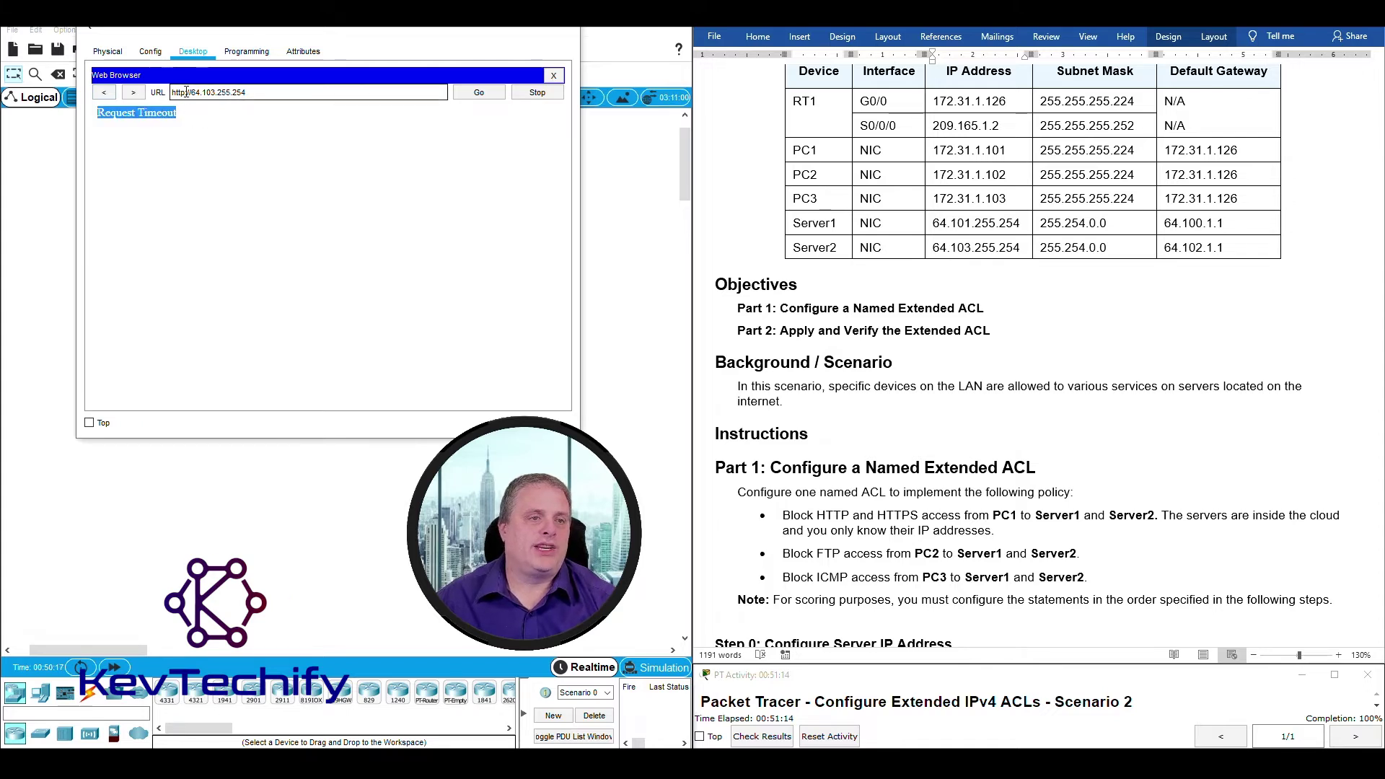
left_click(185, 92)
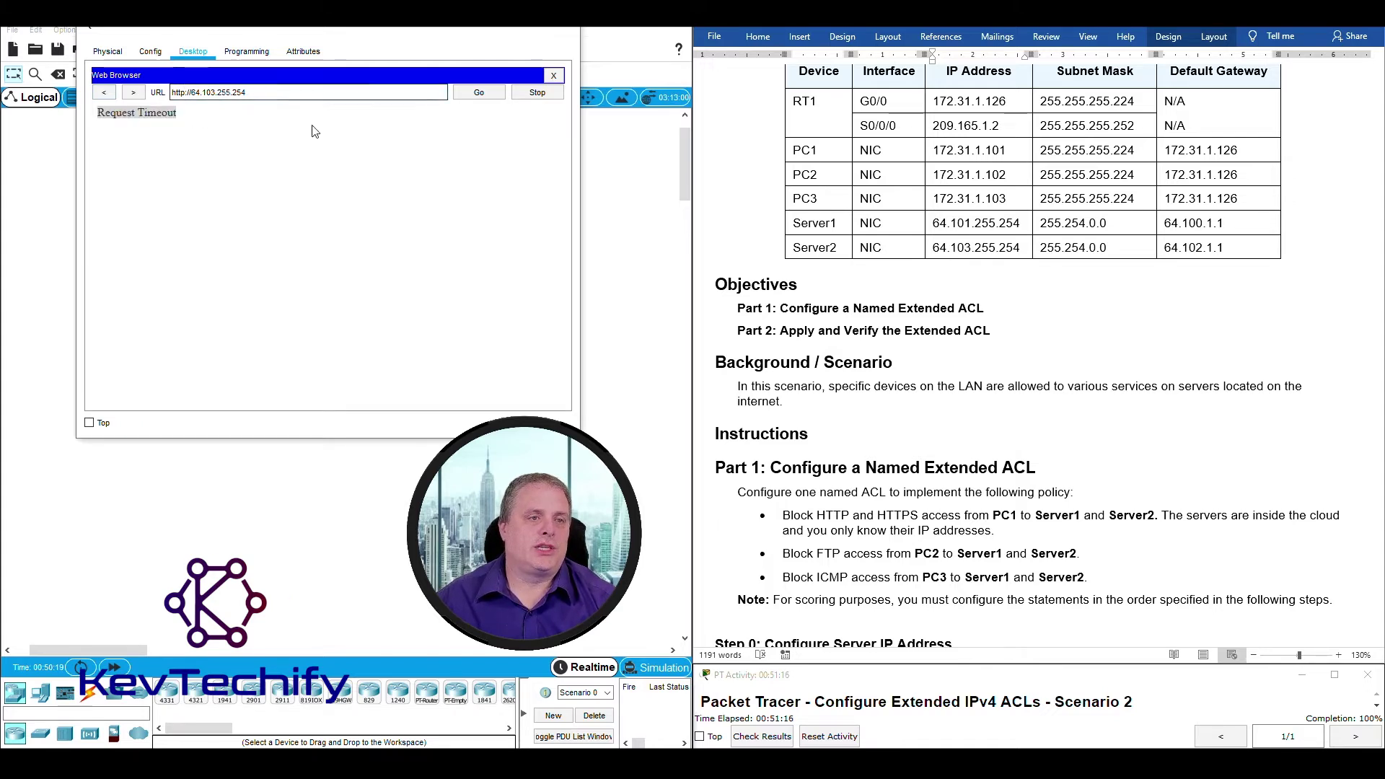
type("s")
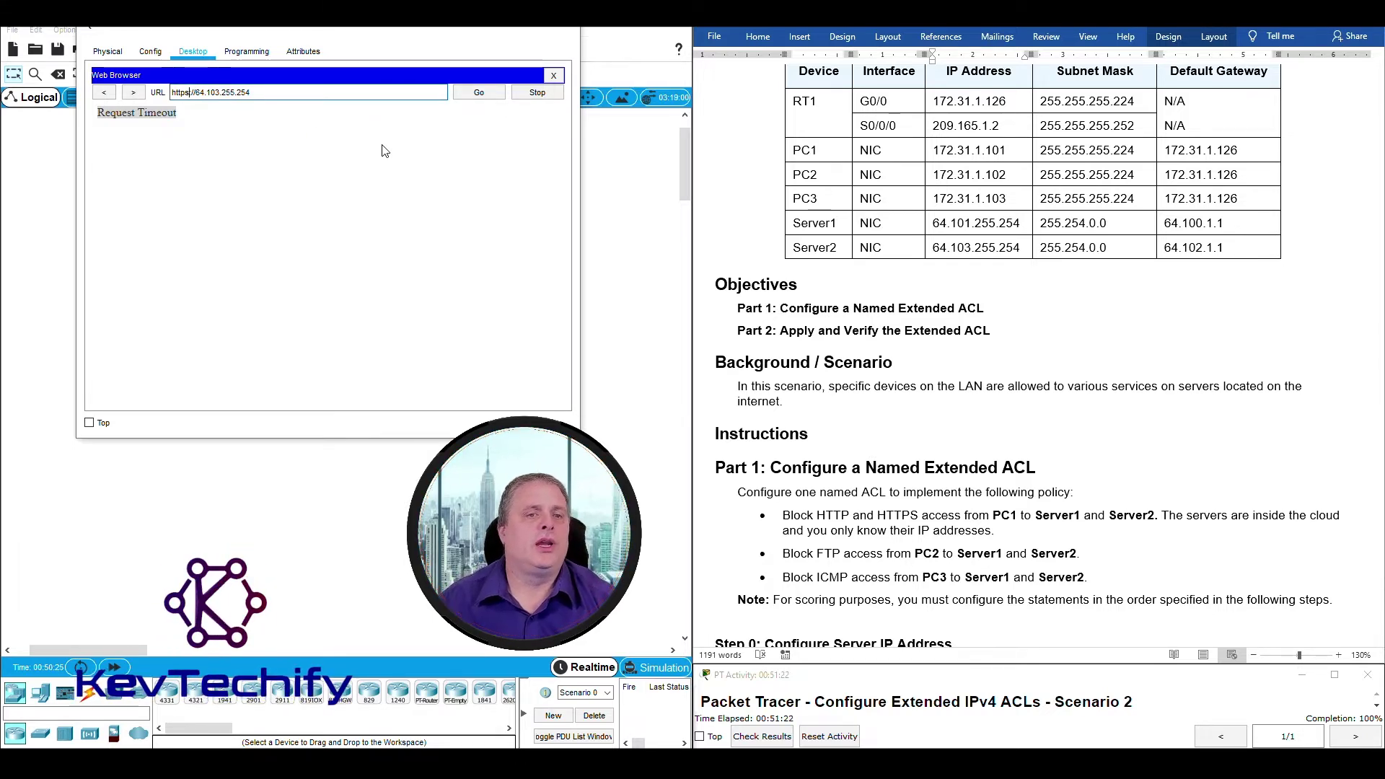
left_click(487, 95)
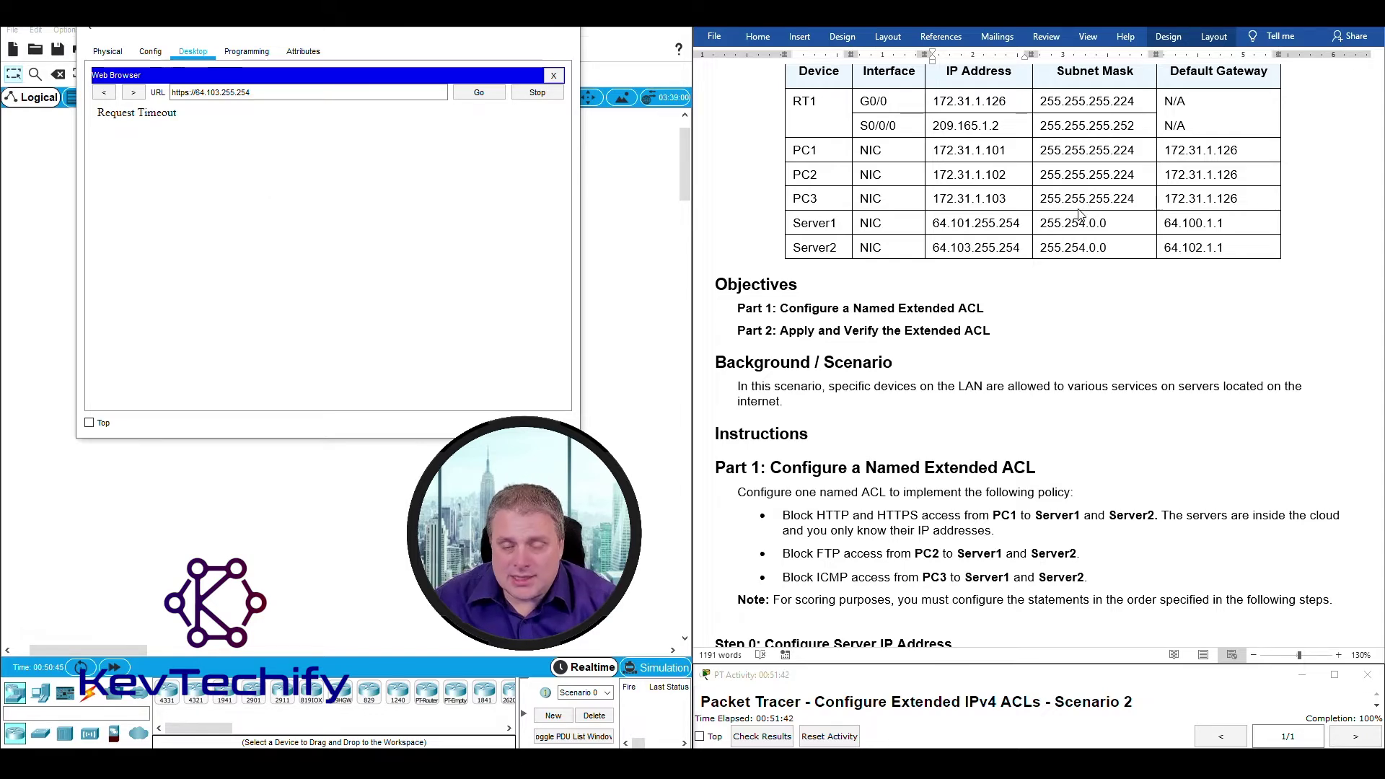
Close PC1's window and rerun show access-lists on RT1's CLI.
scroll(1079, 214, "down", 20)
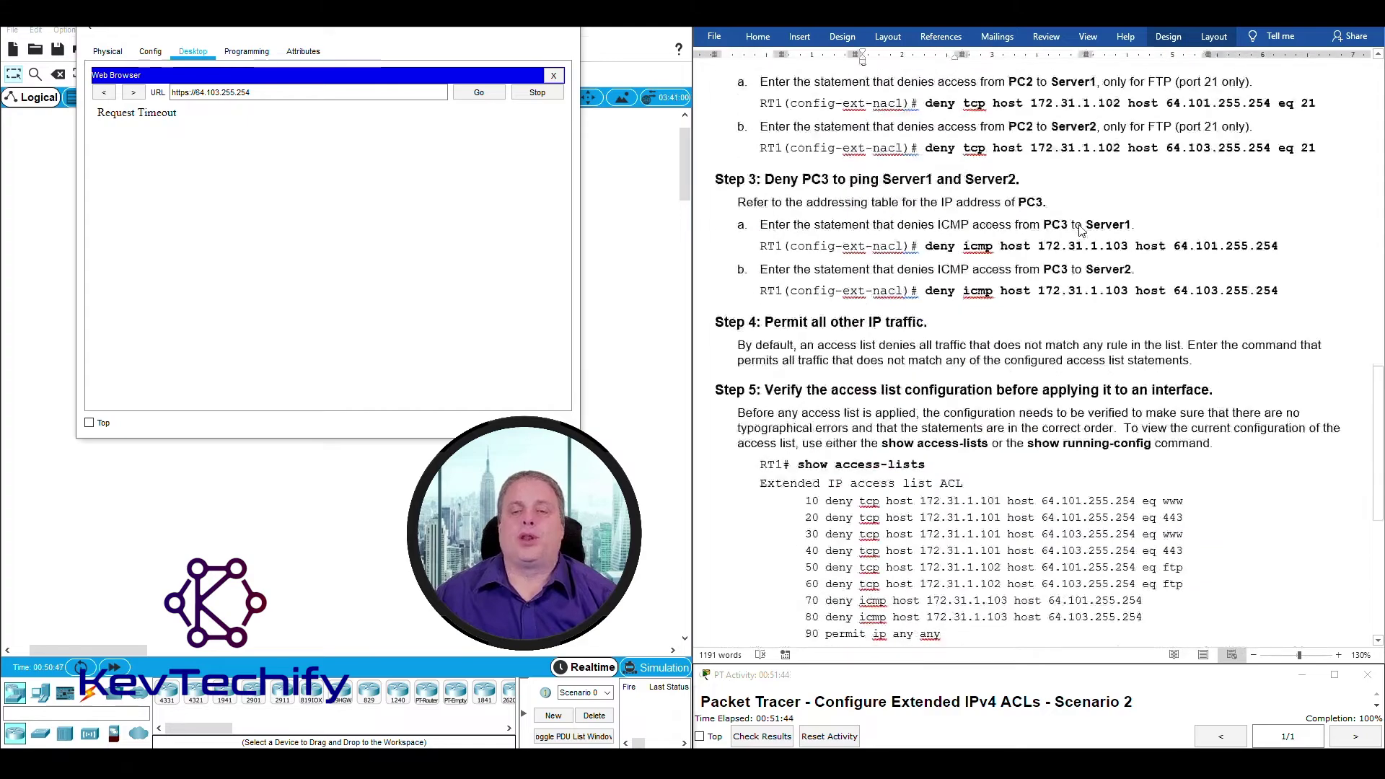
scroll(1080, 228, "down", 20)
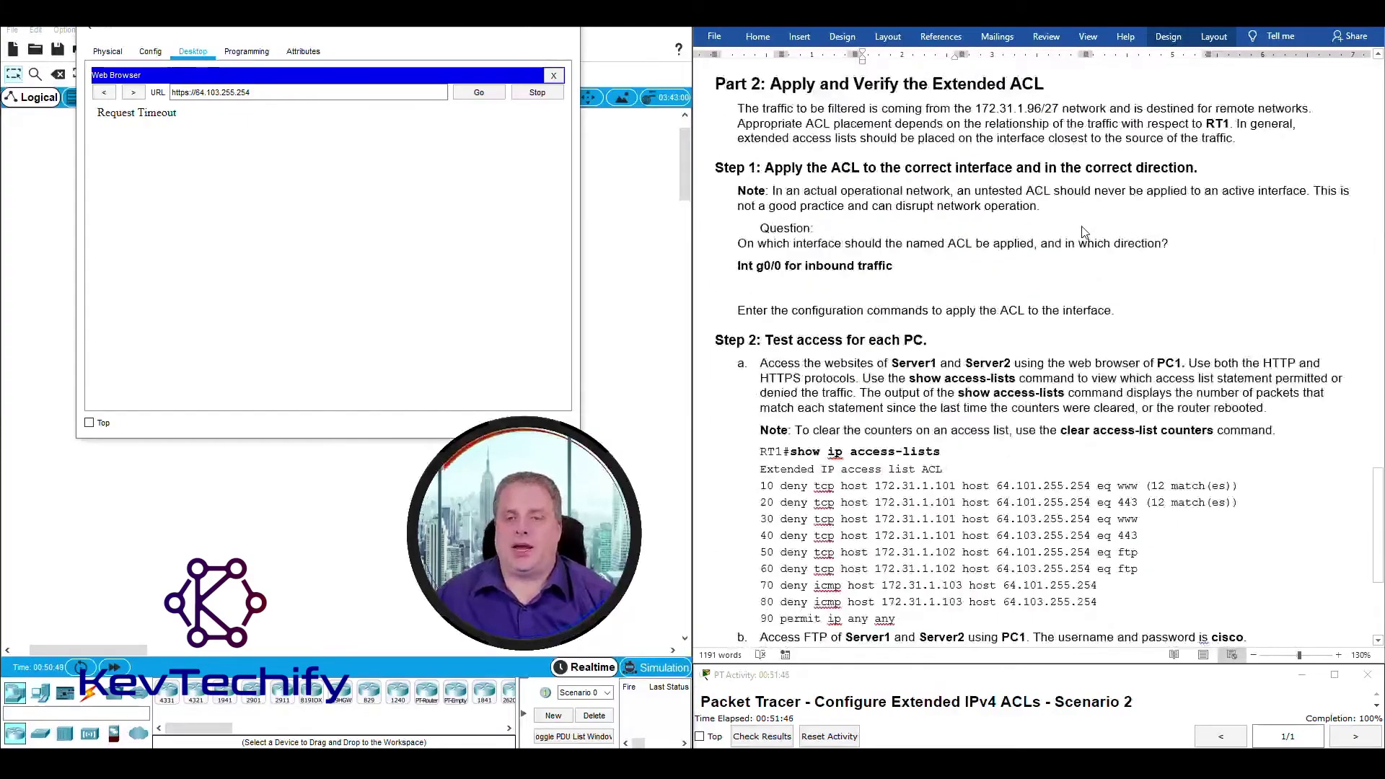
scroll(1084, 230, "down", 2)
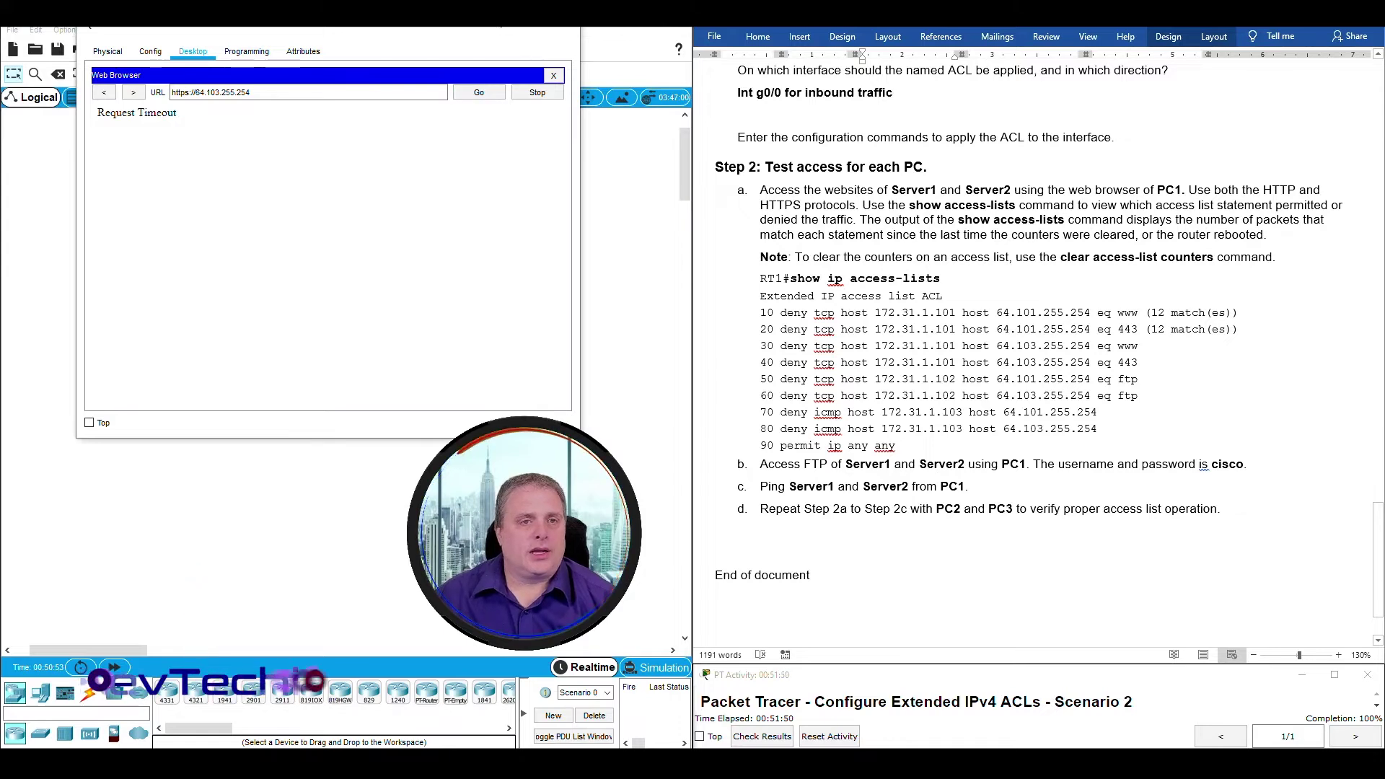
left_click(496, 29)
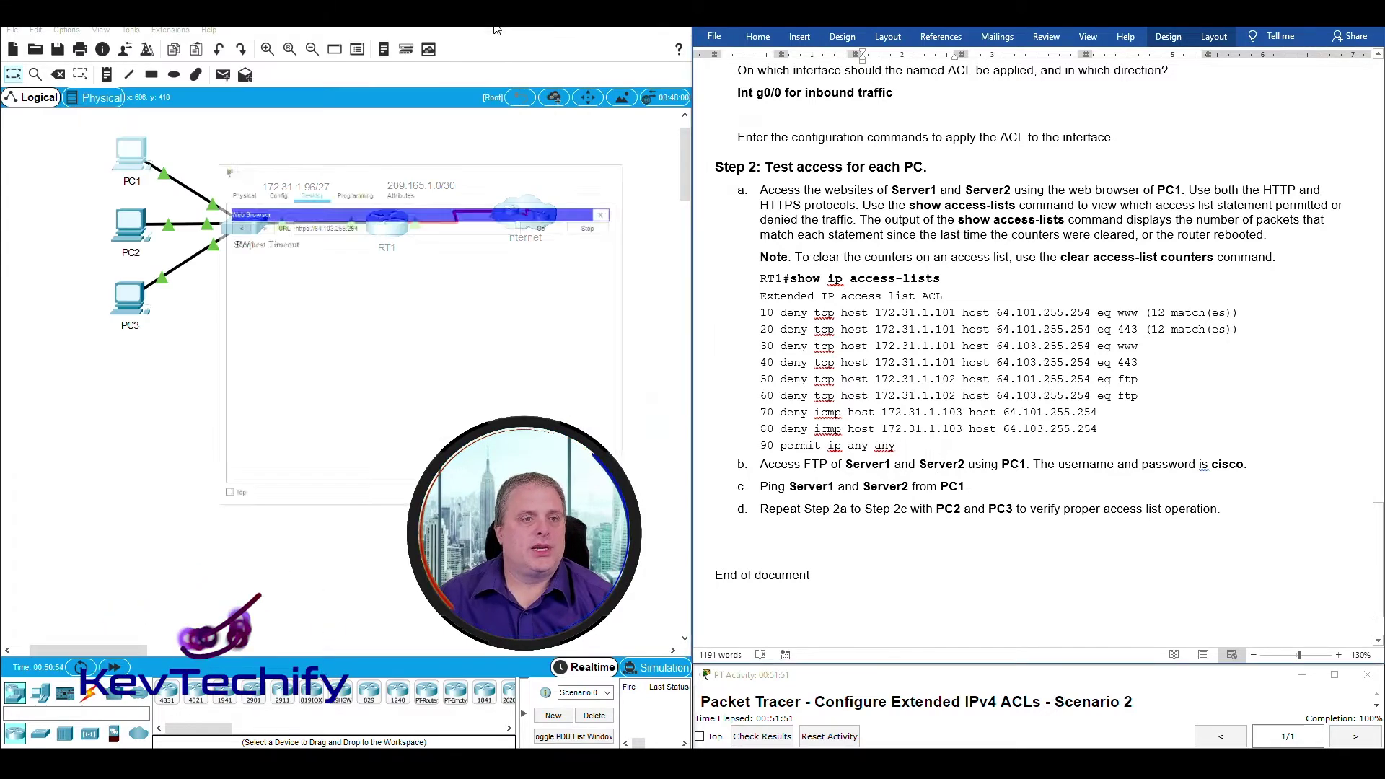
left_click(388, 229)
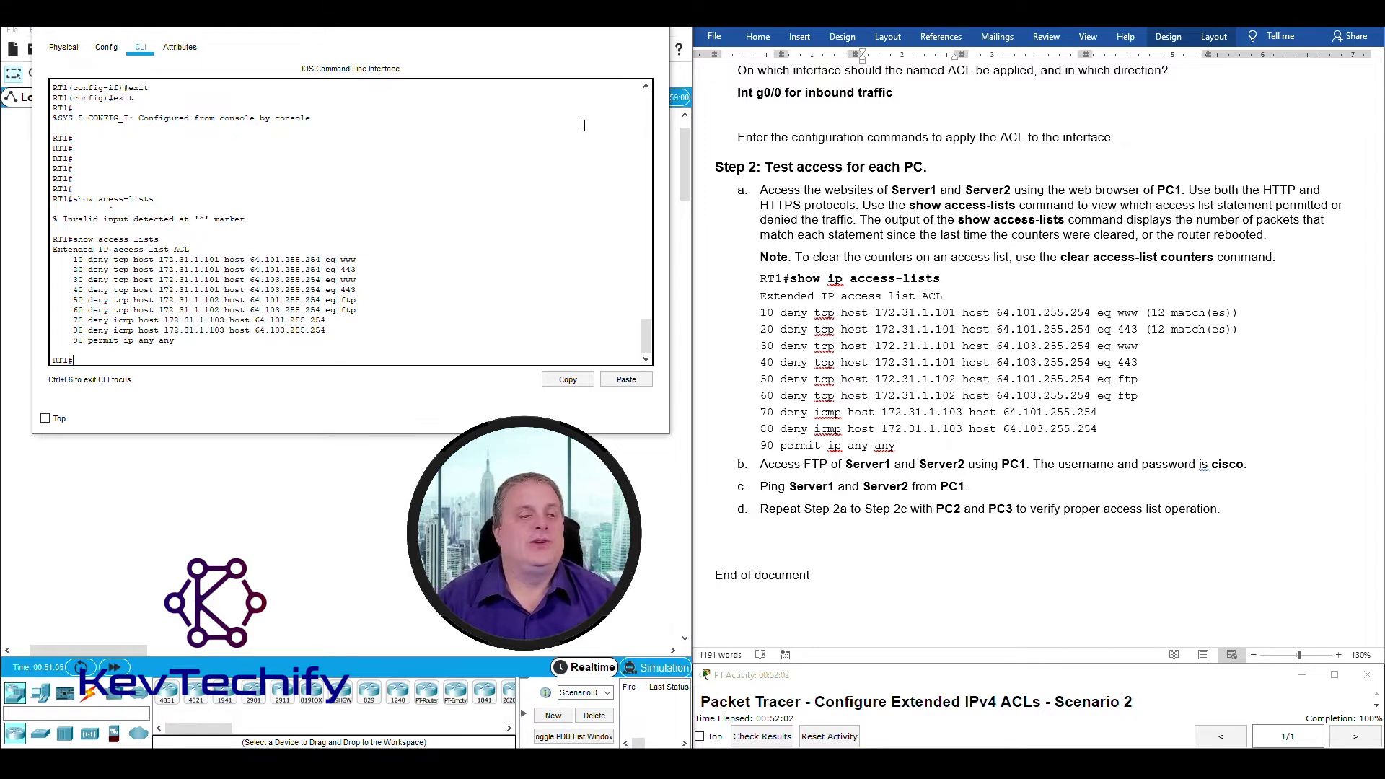
key("Up")
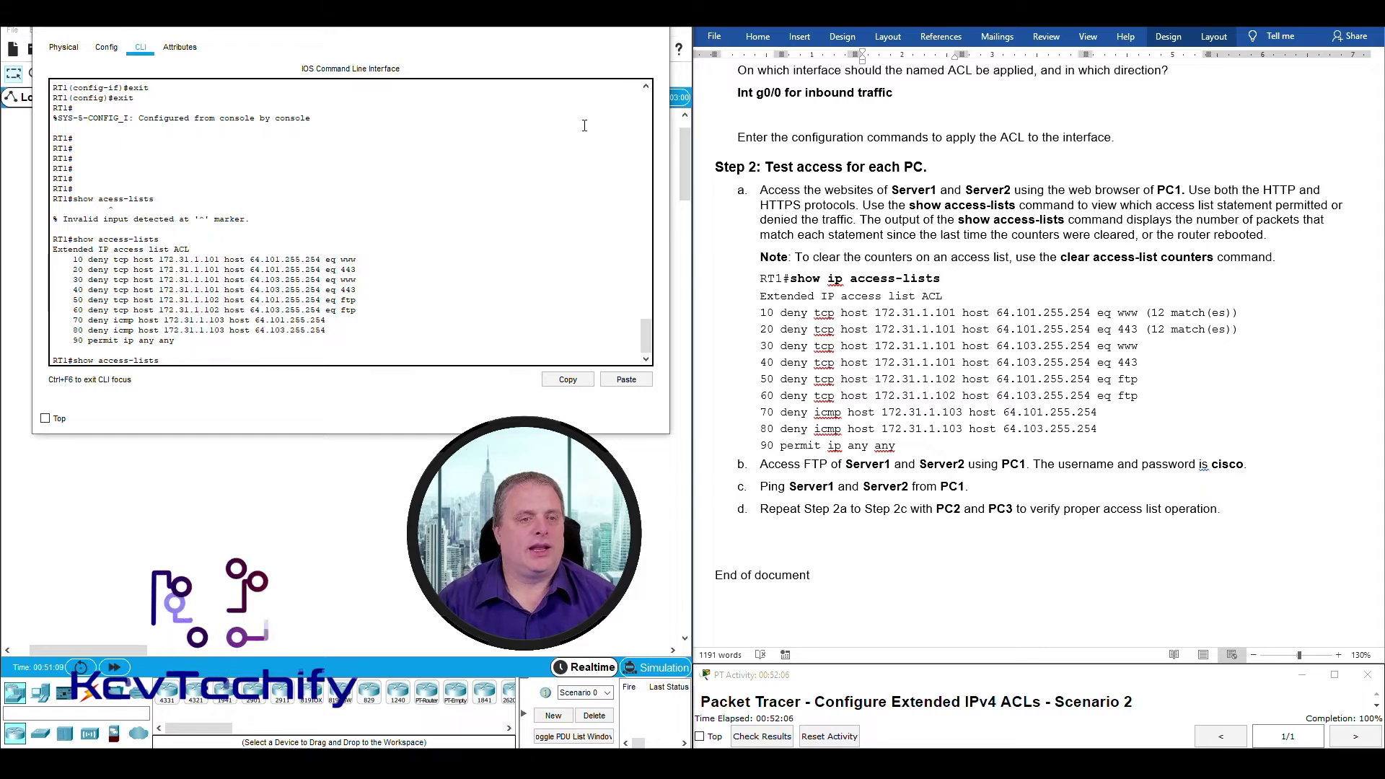
key("Return")
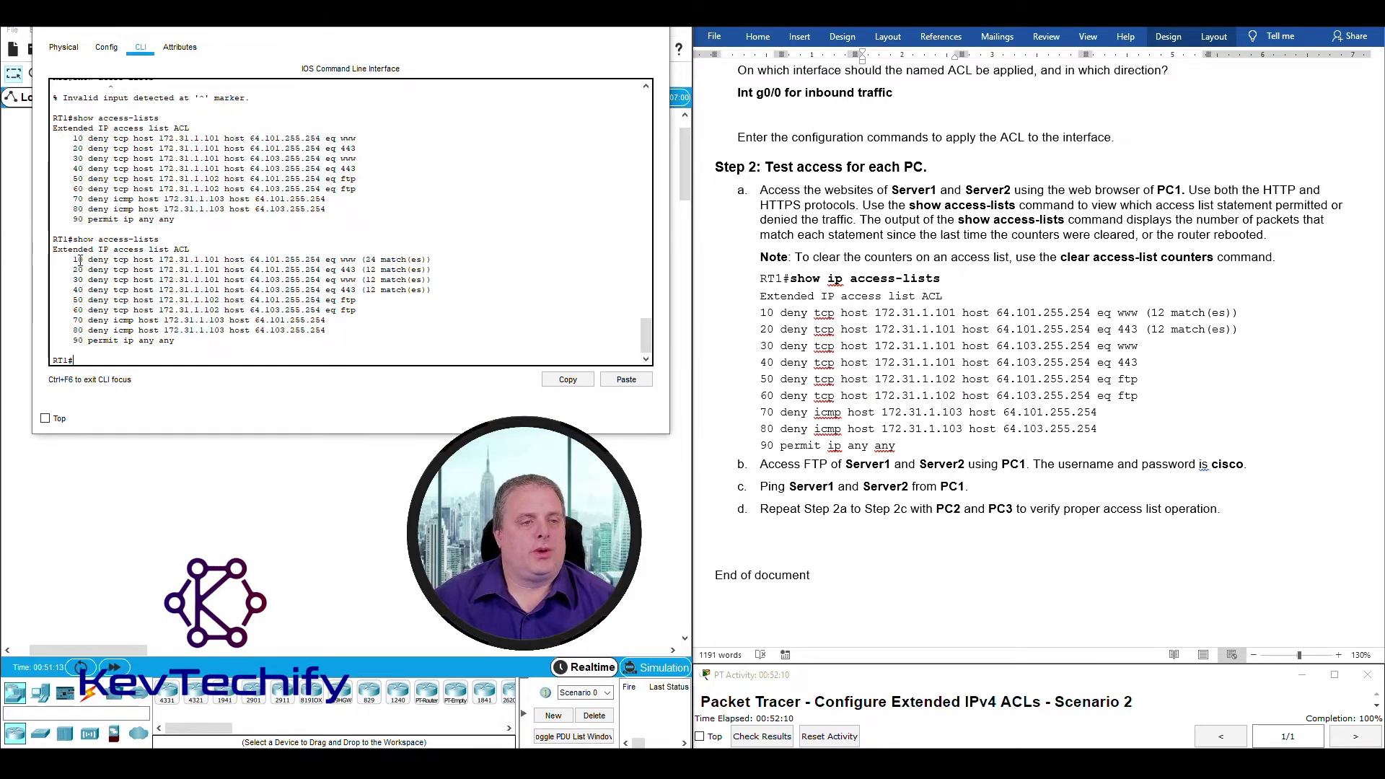
Highlight the match counters: 24 on rule 10 and 12 on rules 20–40.
left_click_drag(74, 259, 361, 261)
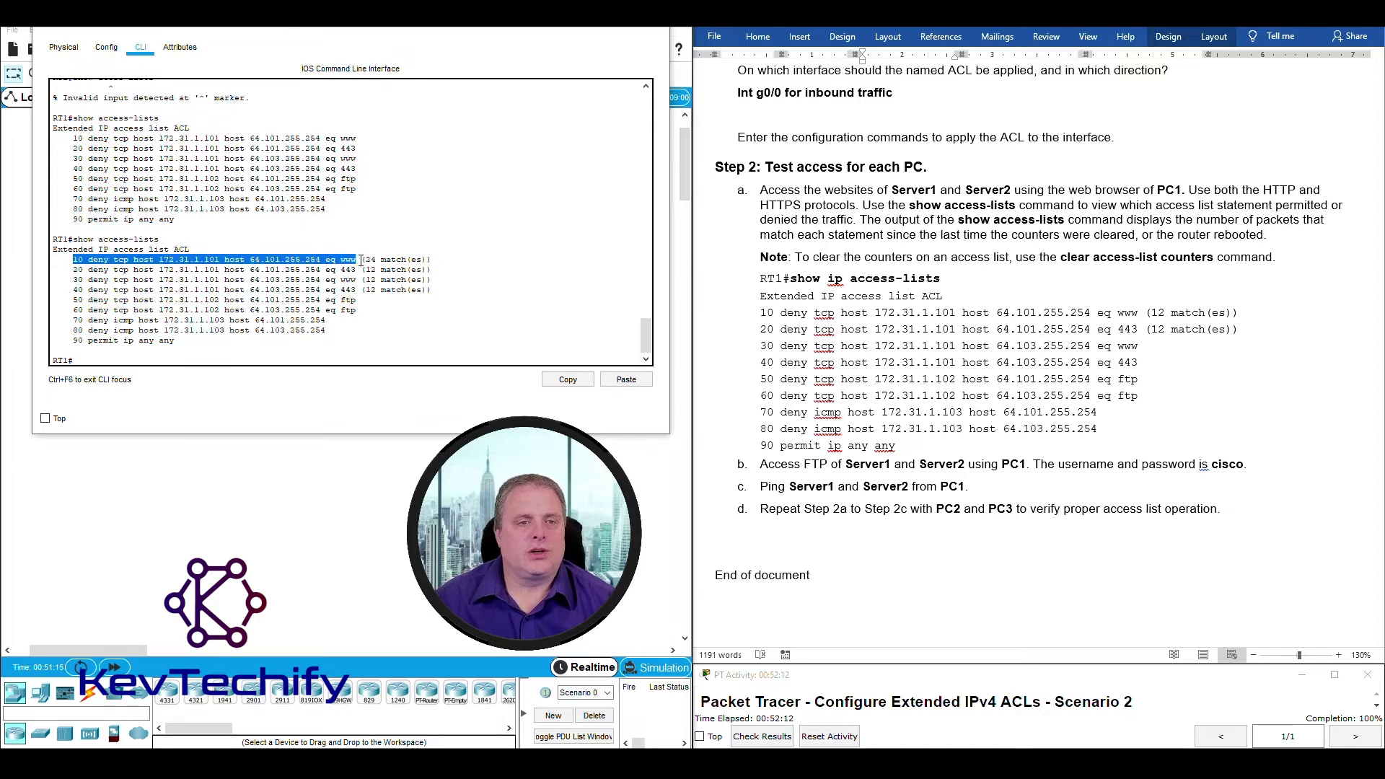
left_click(362, 258)
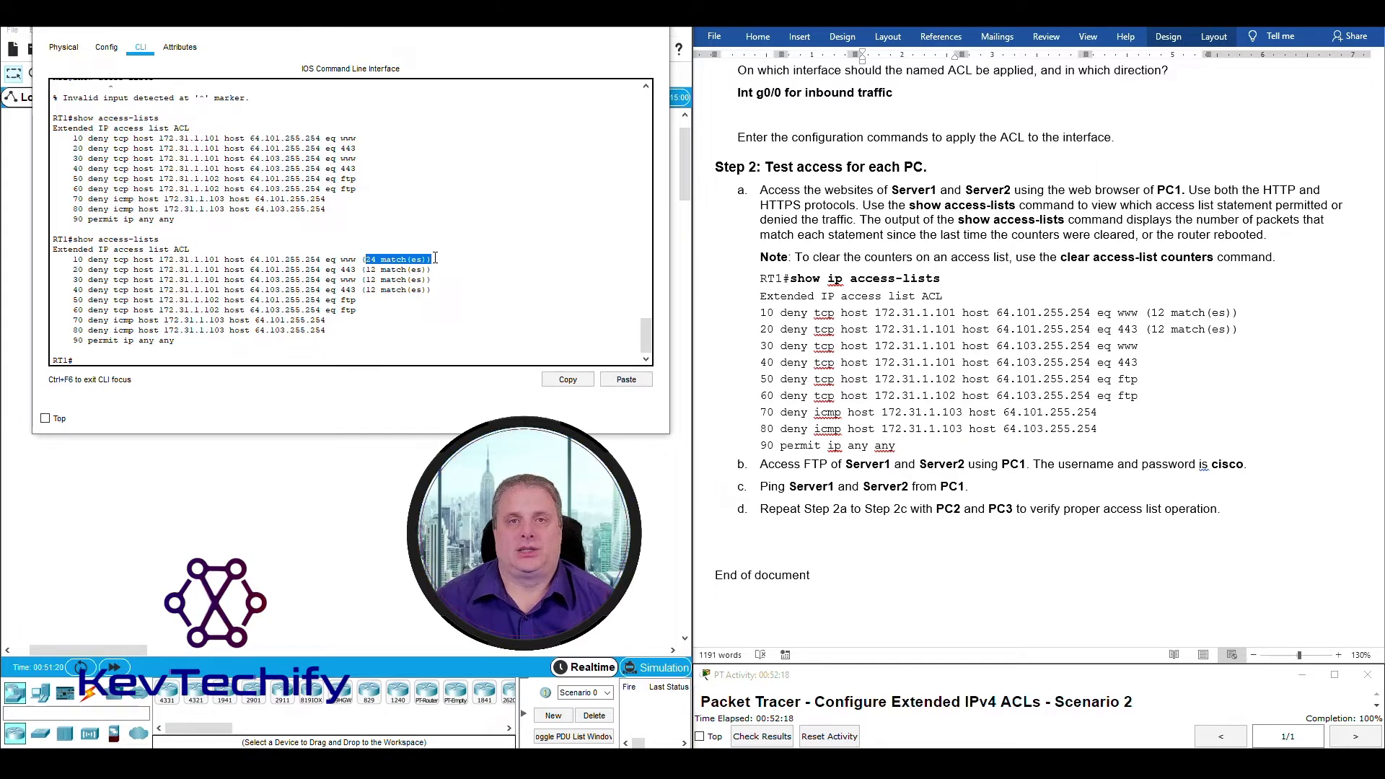
left_click_drag(365, 270, 432, 269)
left_click(394, 258)
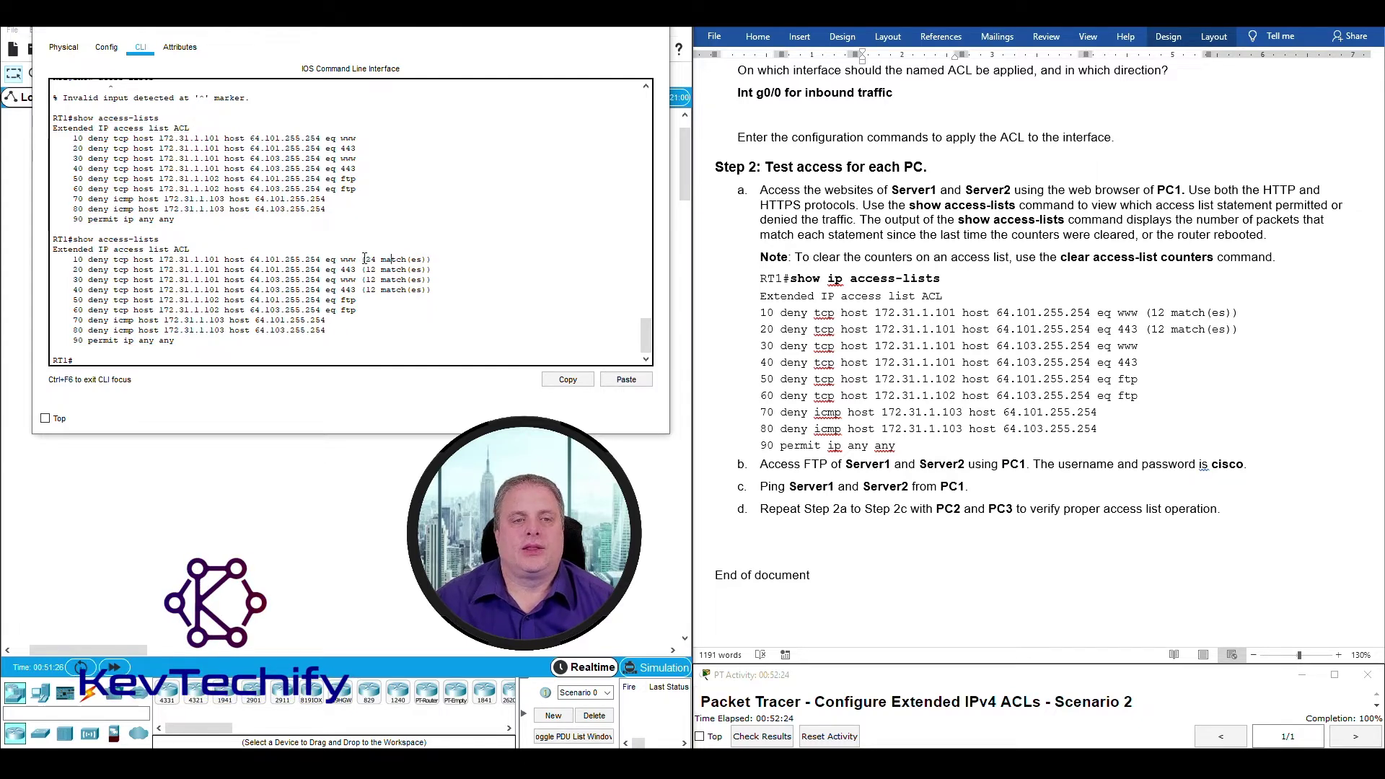
left_click_drag(364, 259, 429, 262)
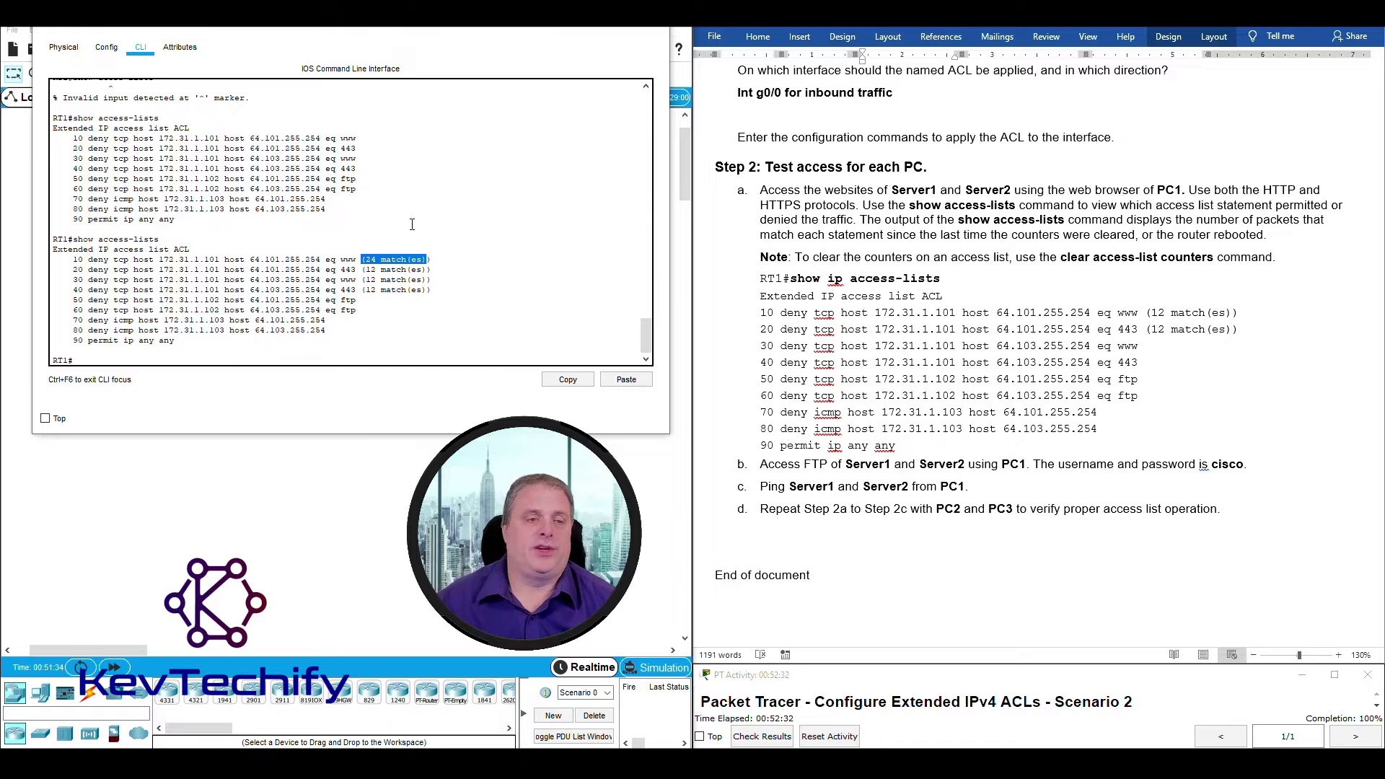
left_click(365, 260)
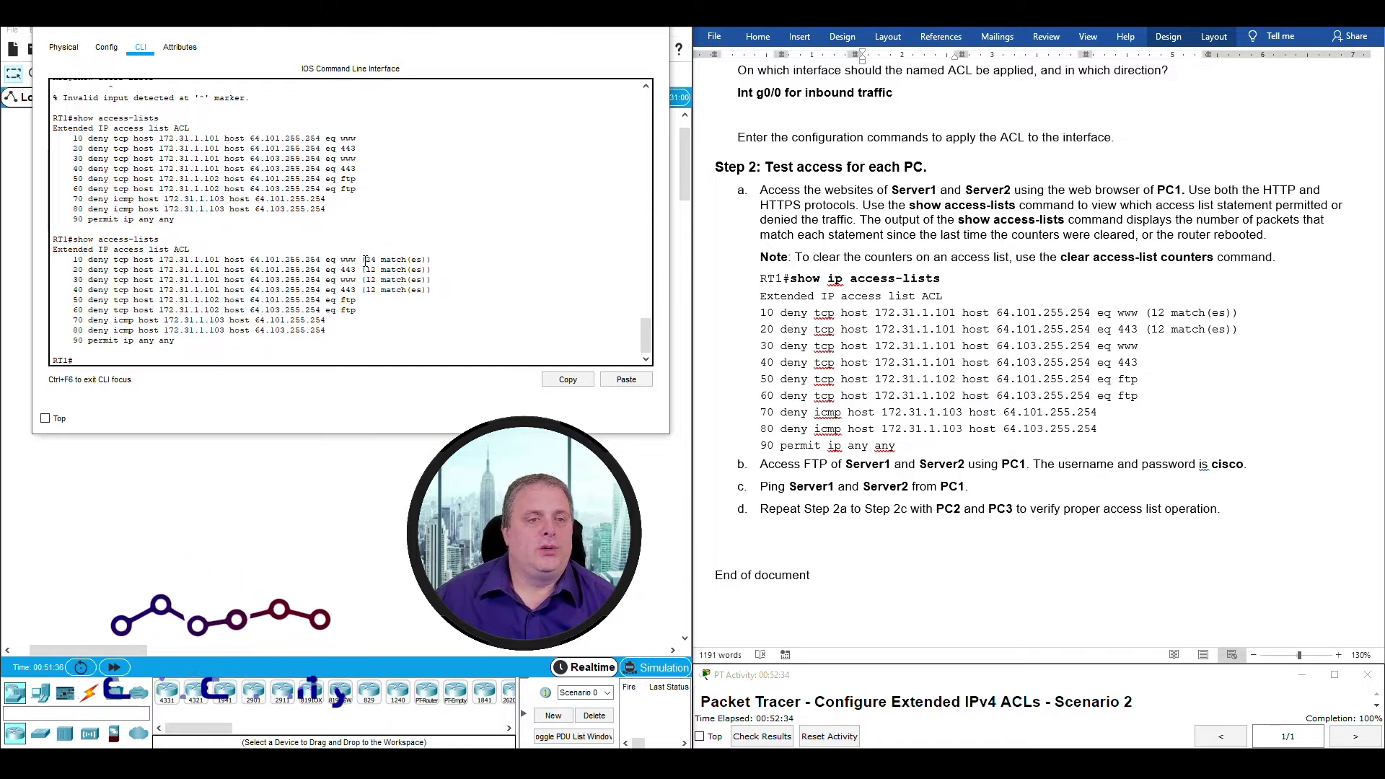
left_click_drag(362, 260, 431, 270)
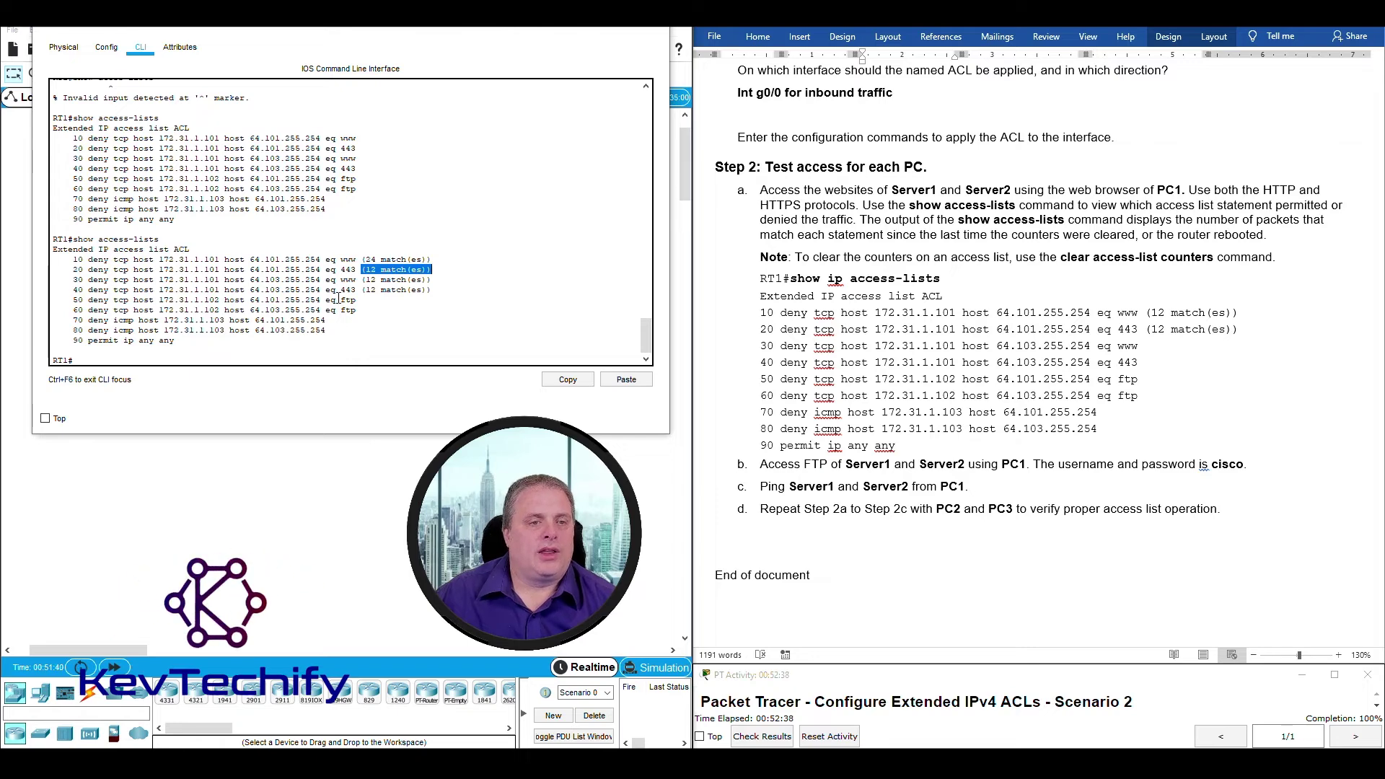
Review the unmatched FTP rules 50–60 and ICMP rules 70–80, then locate the FTP test step.
left_click_drag(338, 298, 374, 311)
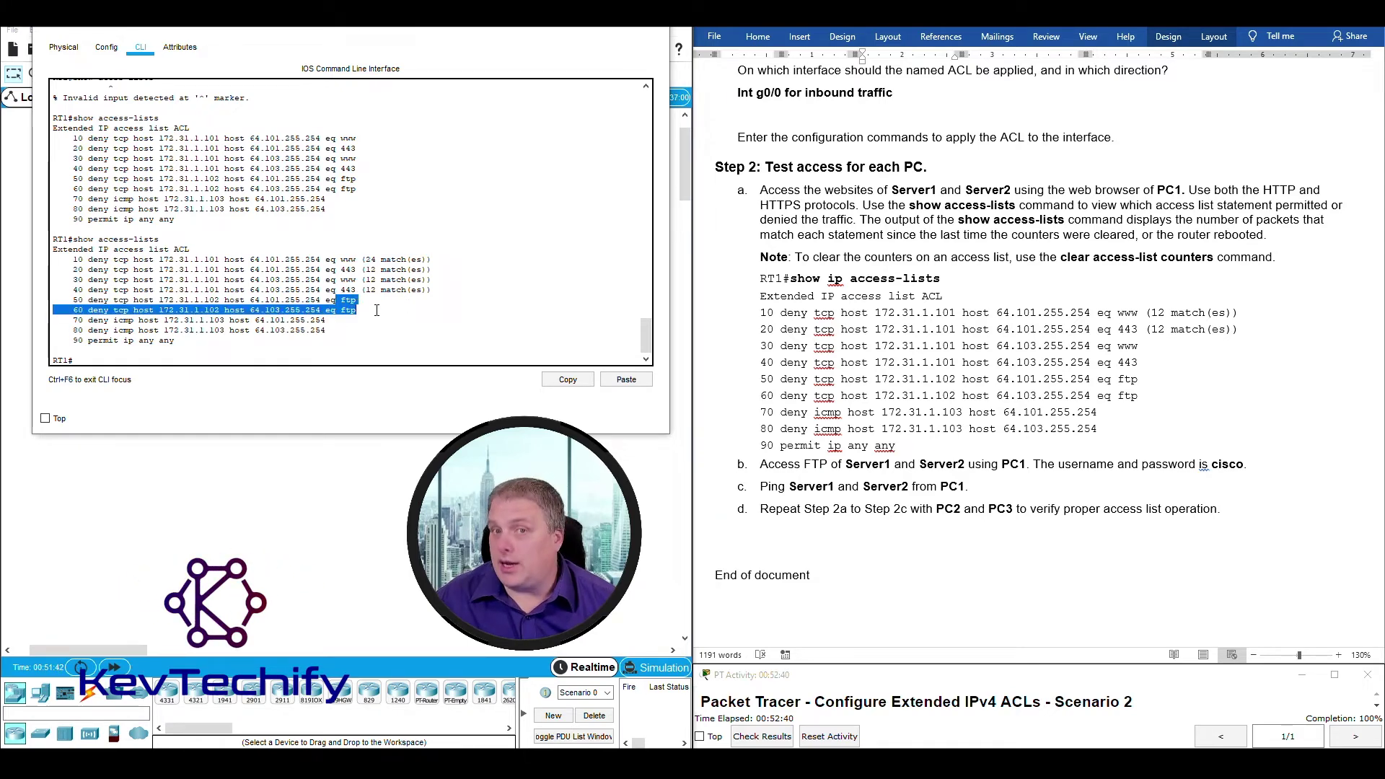
left_click_drag(190, 320, 346, 332)
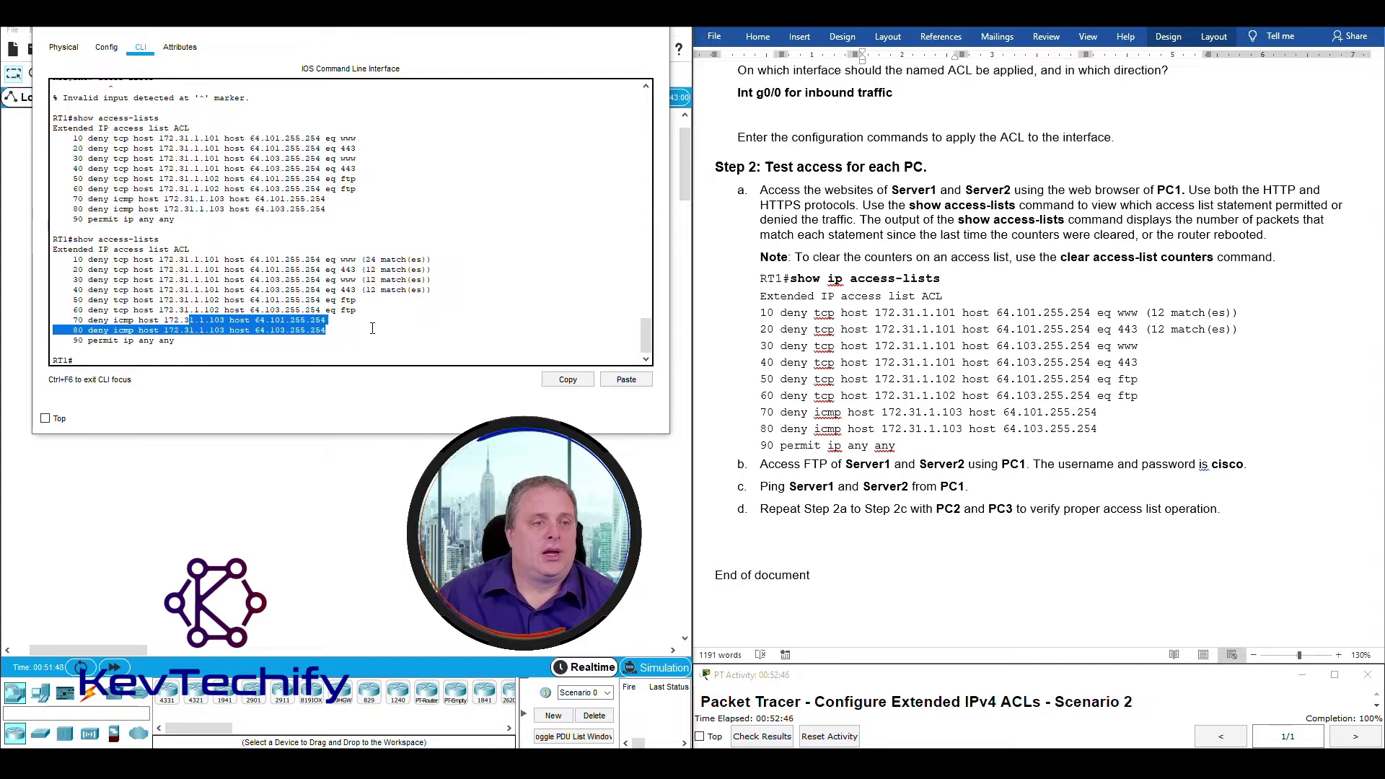
left_click(372, 328)
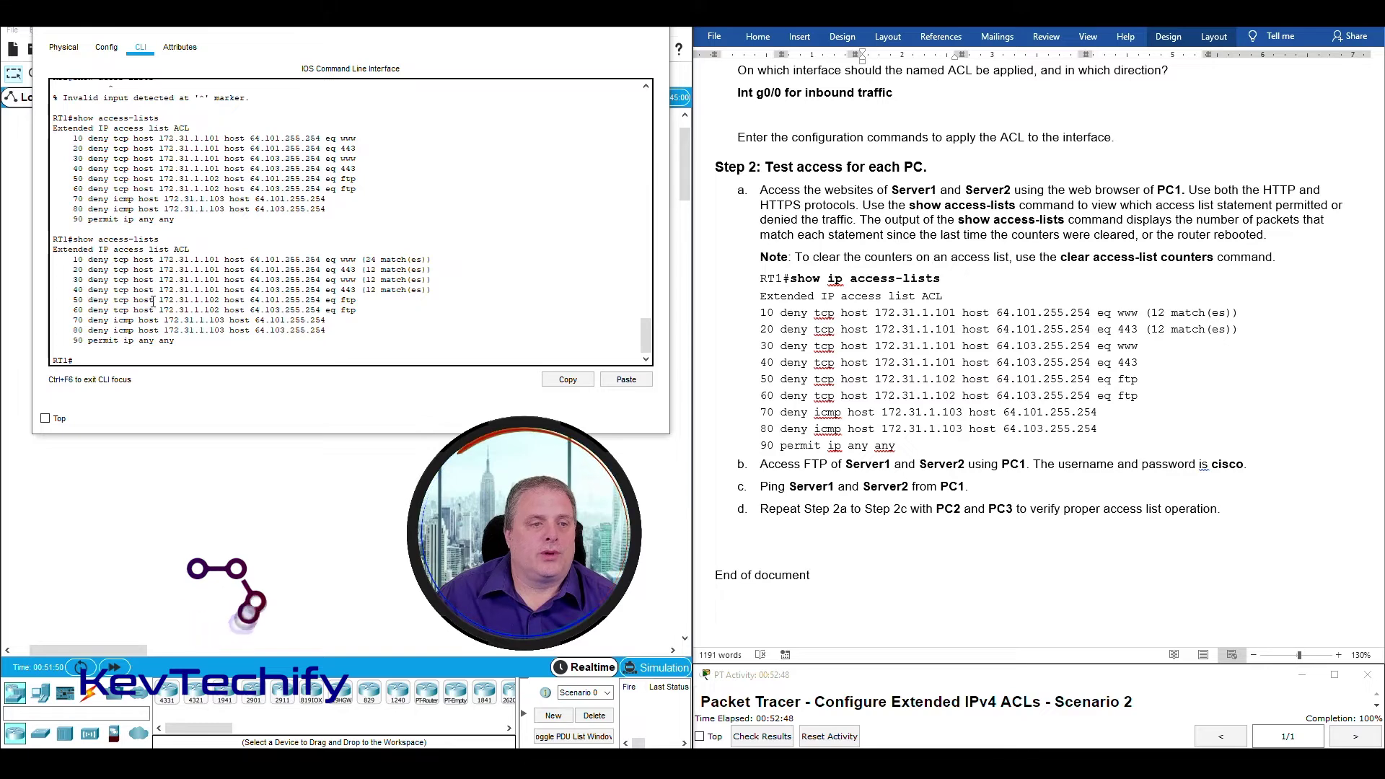
left_click_drag(163, 300, 244, 300)
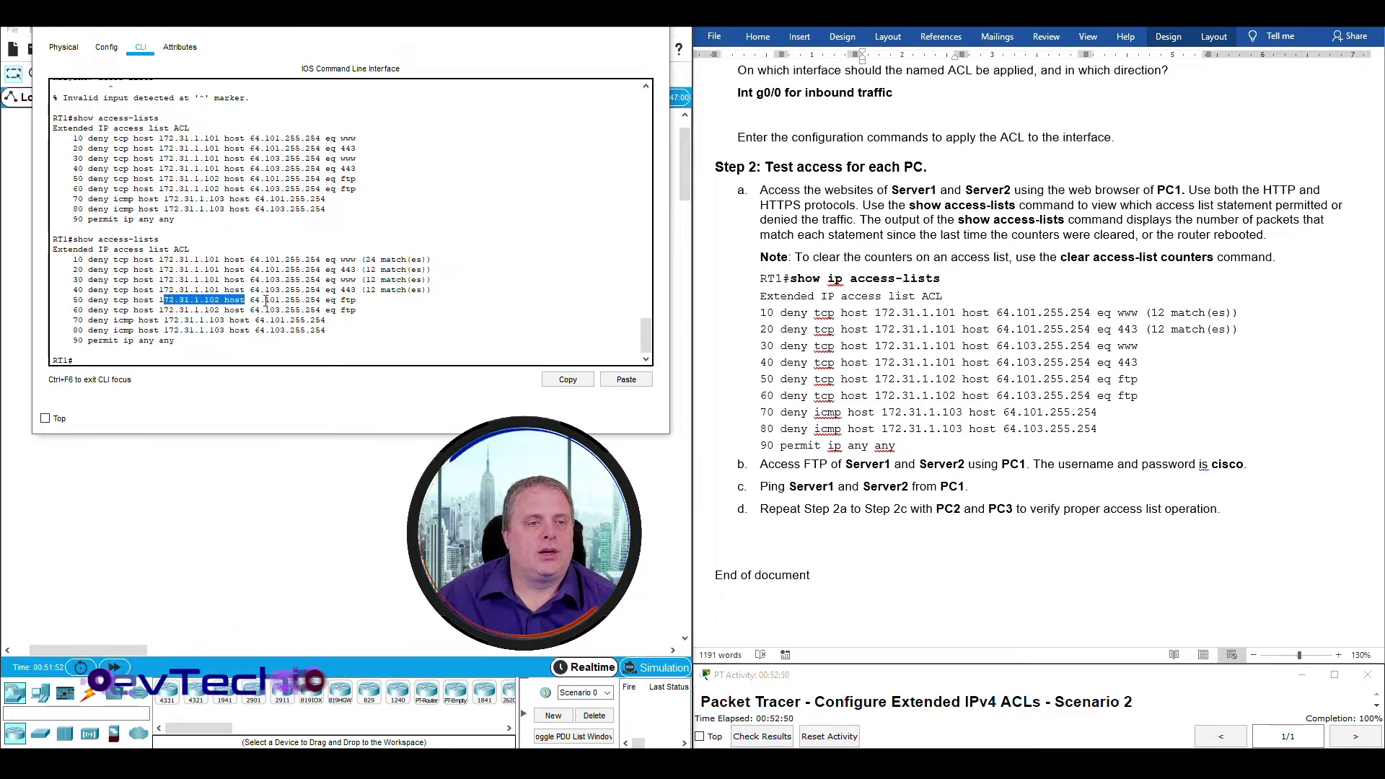
left_click(165, 300)
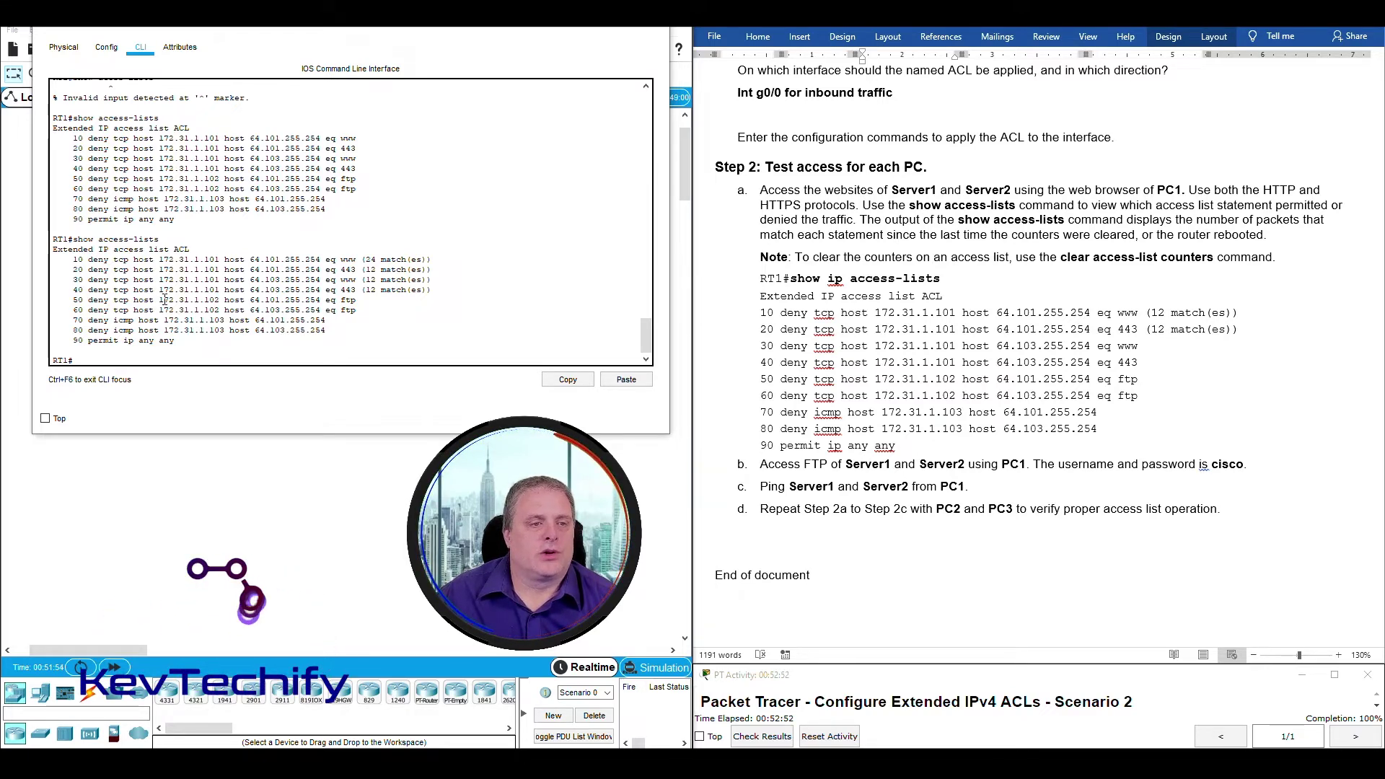
left_click_drag(160, 300, 329, 298)
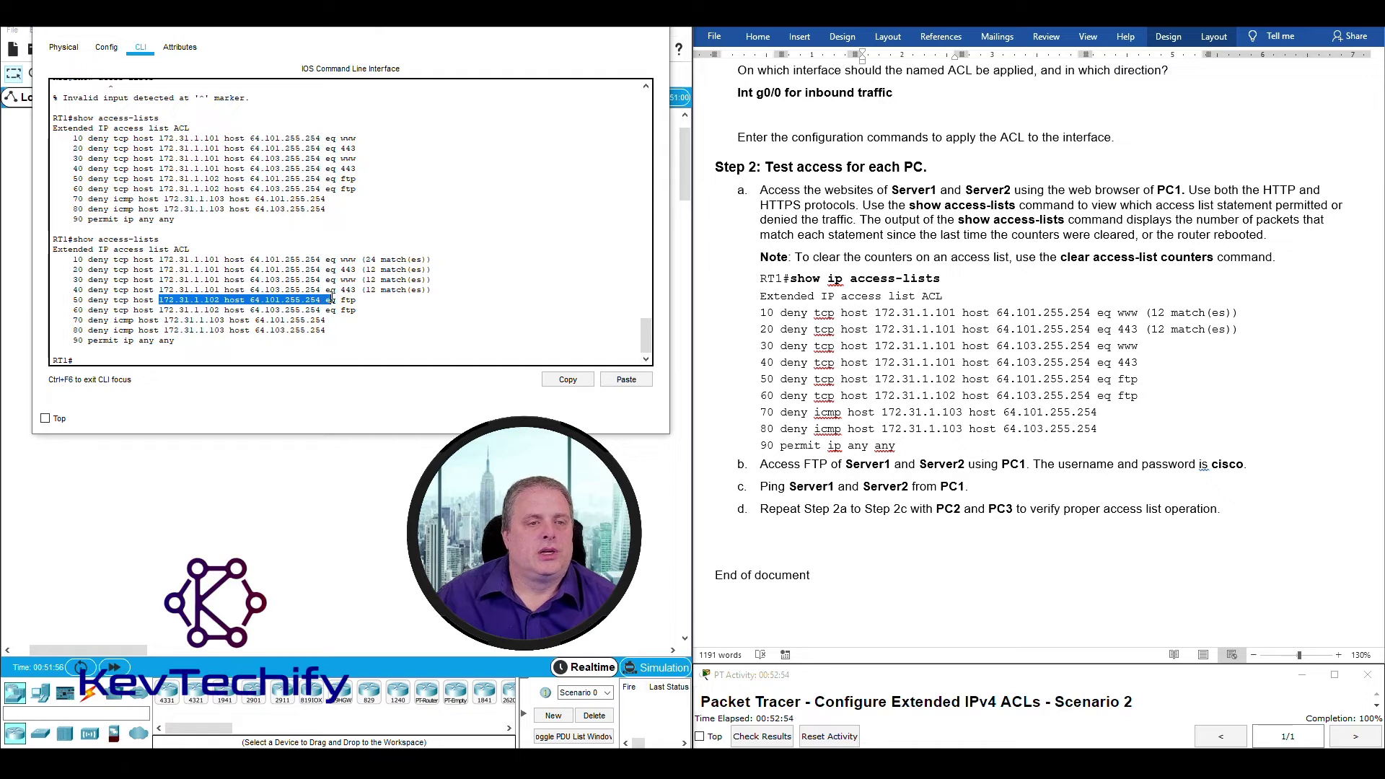
left_click_drag(160, 310, 331, 306)
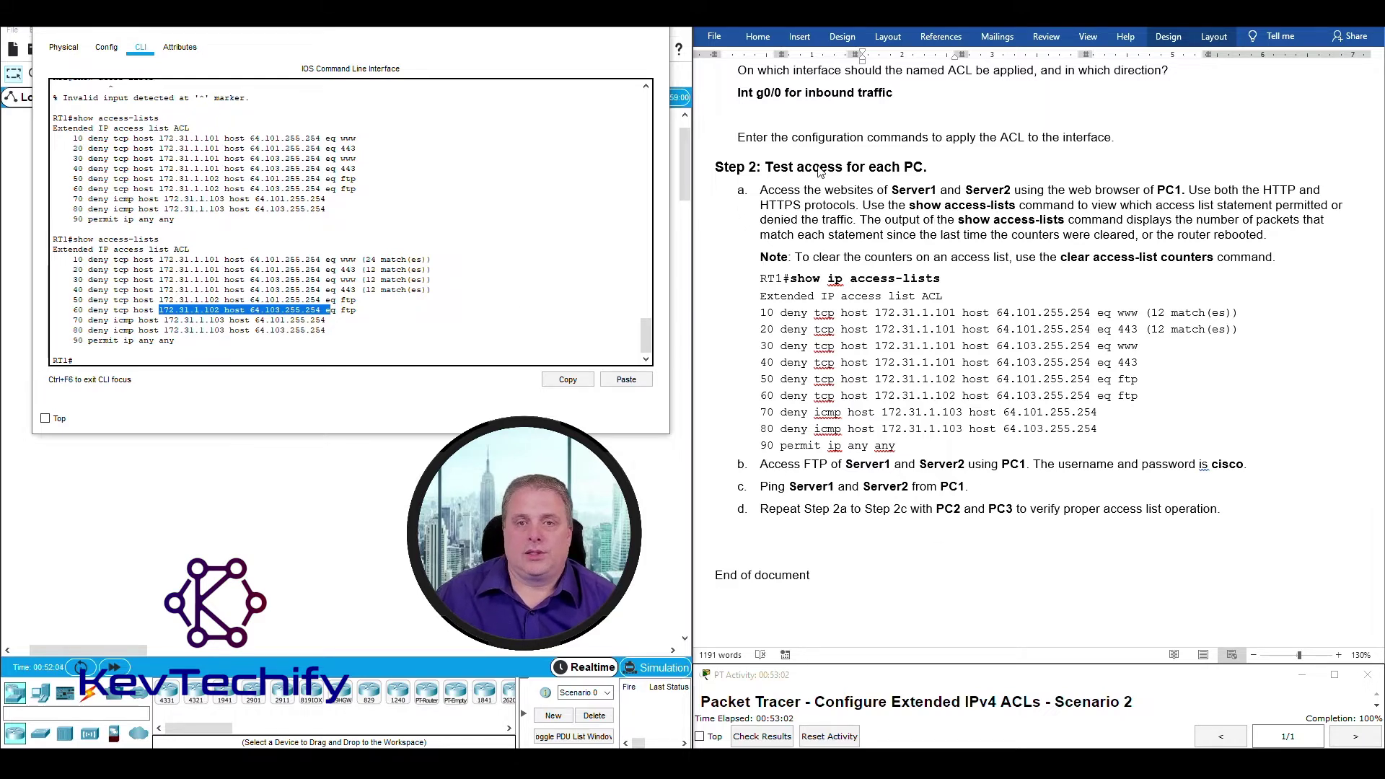
left_click(765, 465)
left_click_drag(765, 466, 1023, 466)
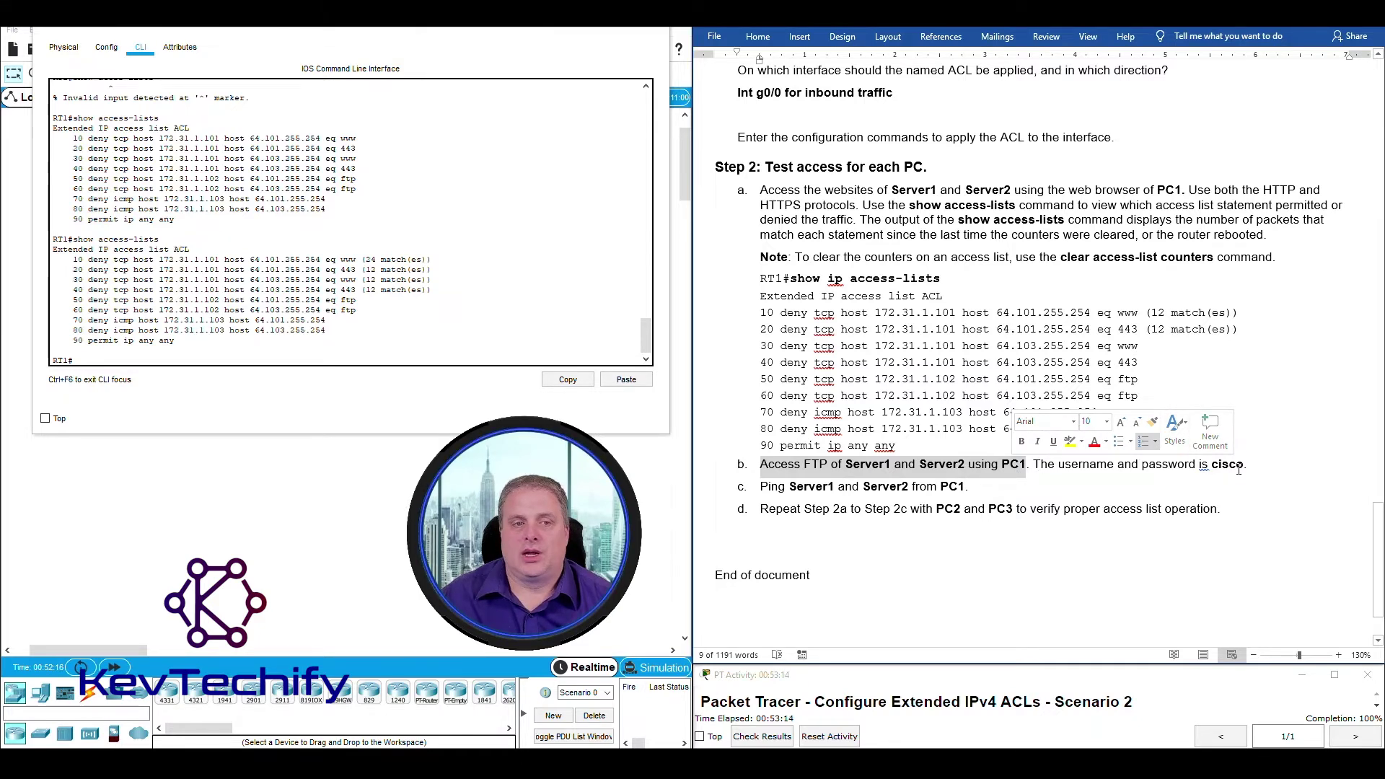
Close RT1's CLI and switch PC1 from its web browser to Command Prompt.
left_click(1006, 468)
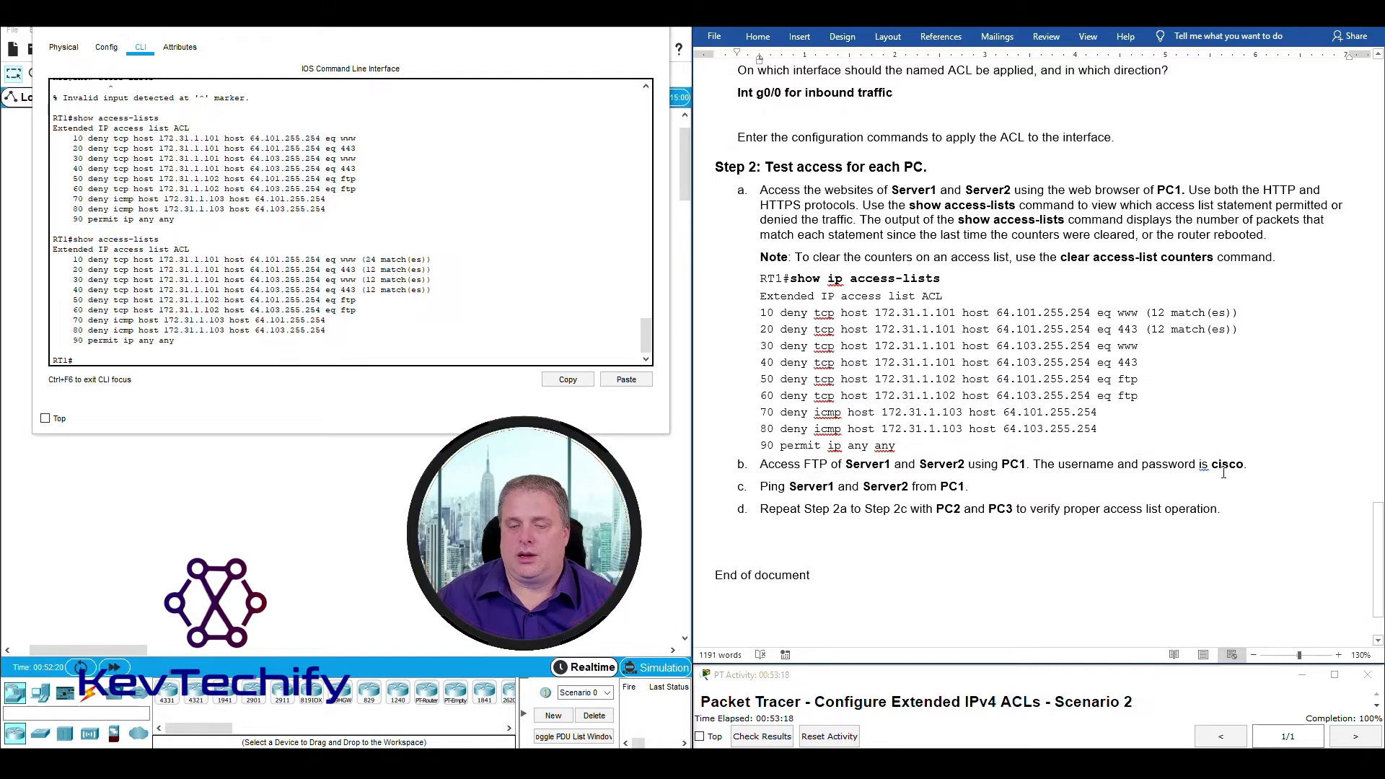
left_click(596, 26)
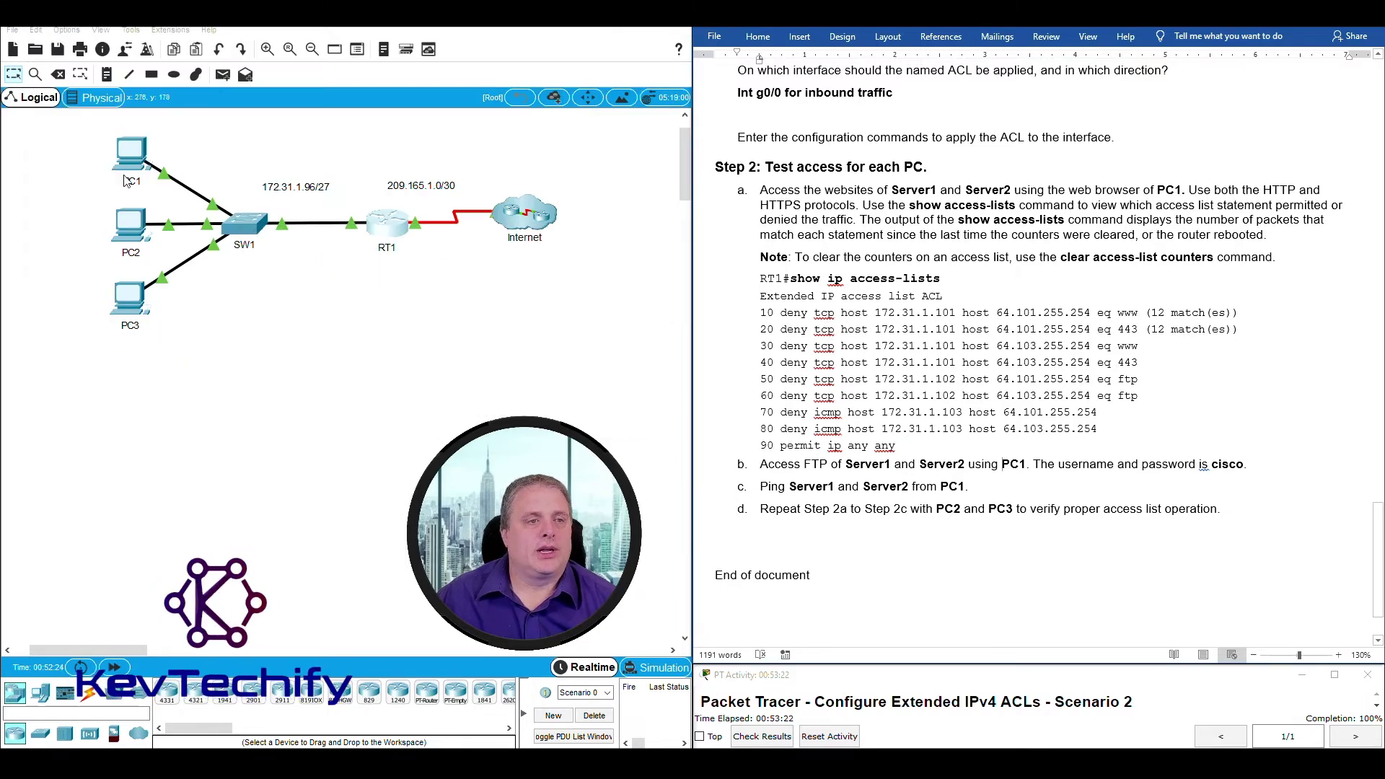
left_click(134, 156)
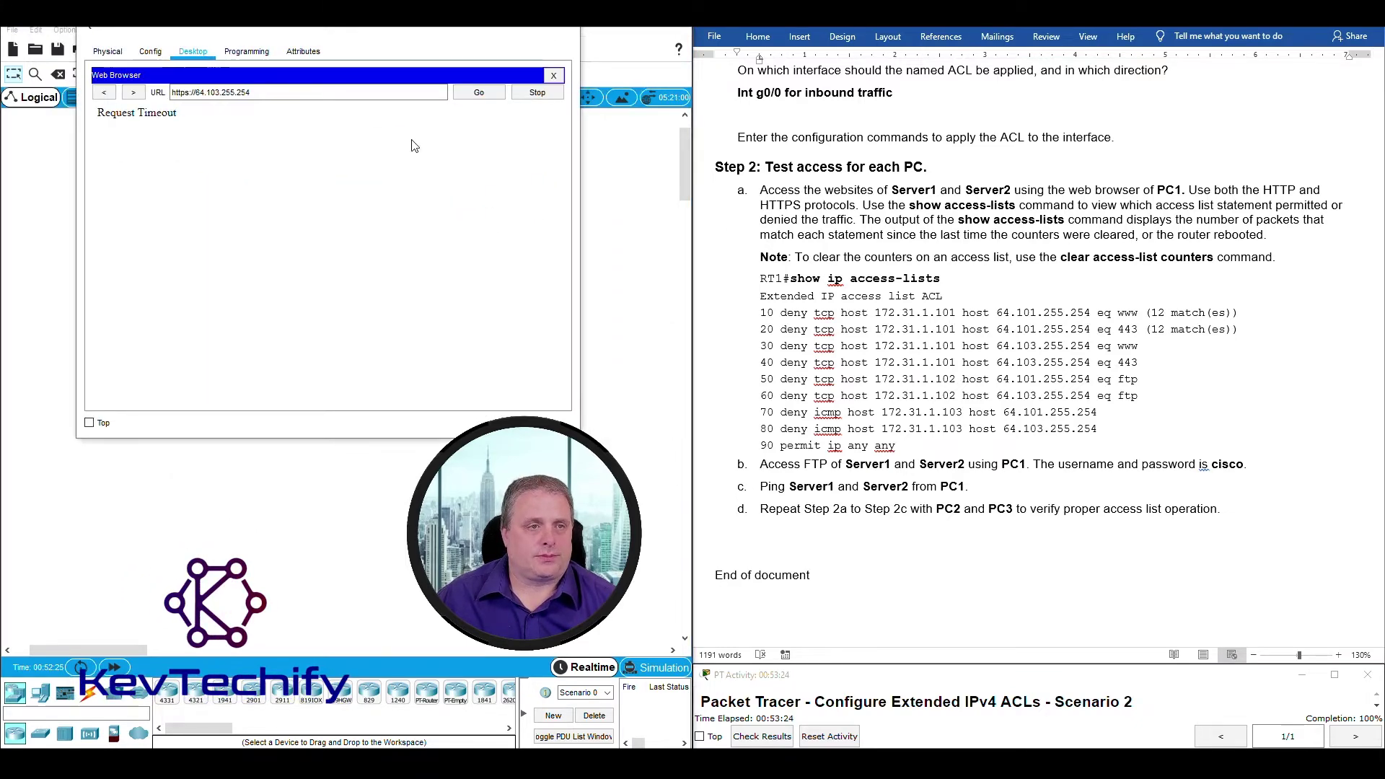
left_click(554, 77)
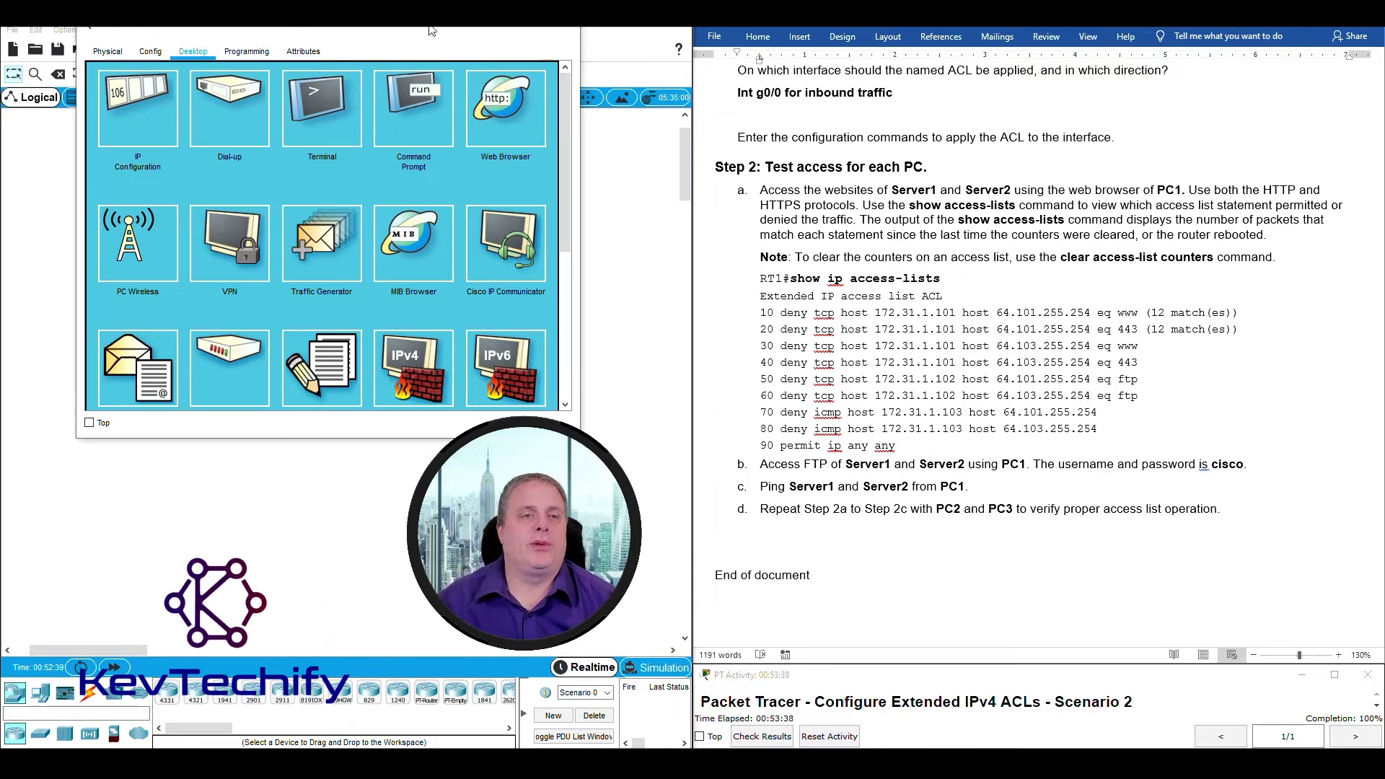
left_click(418, 103)
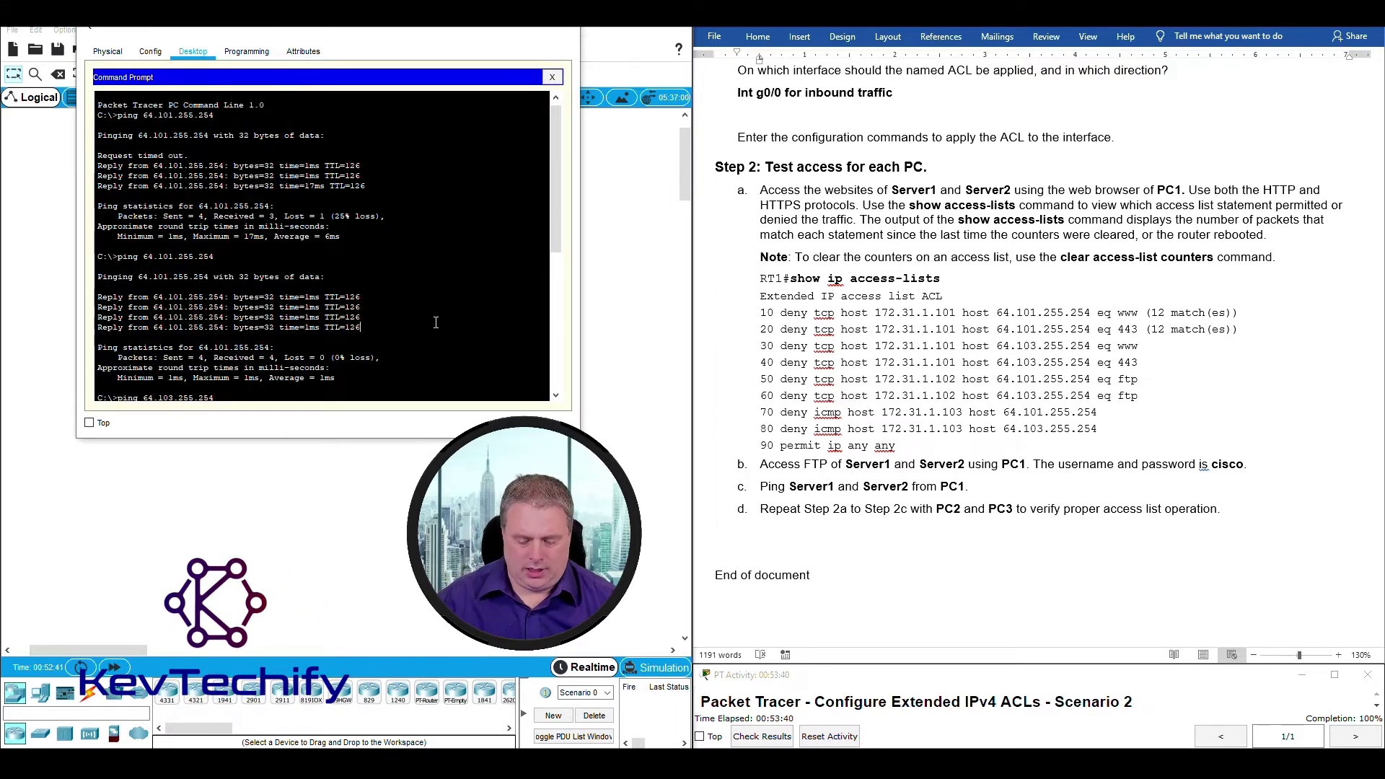
Start an FTP session from PC1 to Server1 at 64.101.255.254.
key("Return")
key("Return")
key("Return")
key("Return")
key("Return")
key("Return")
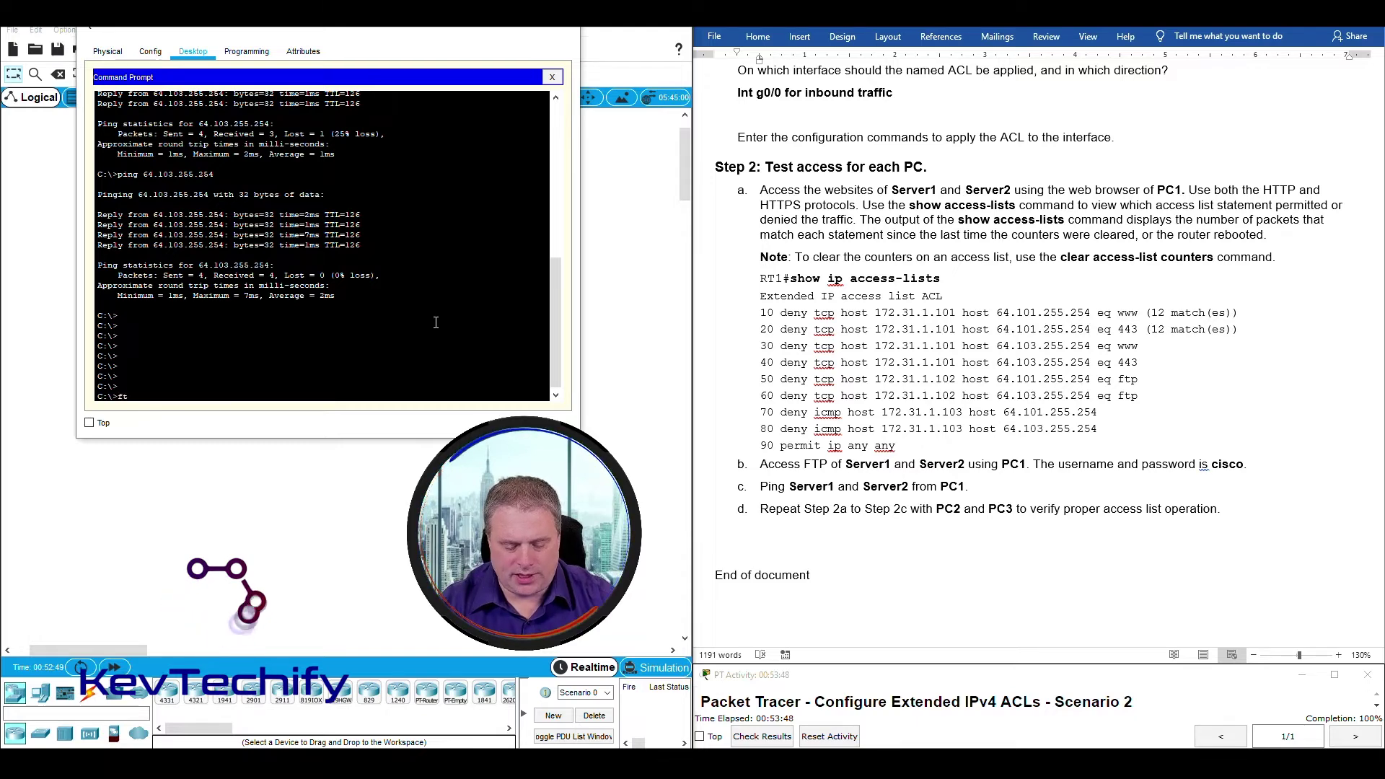
type("ftp")
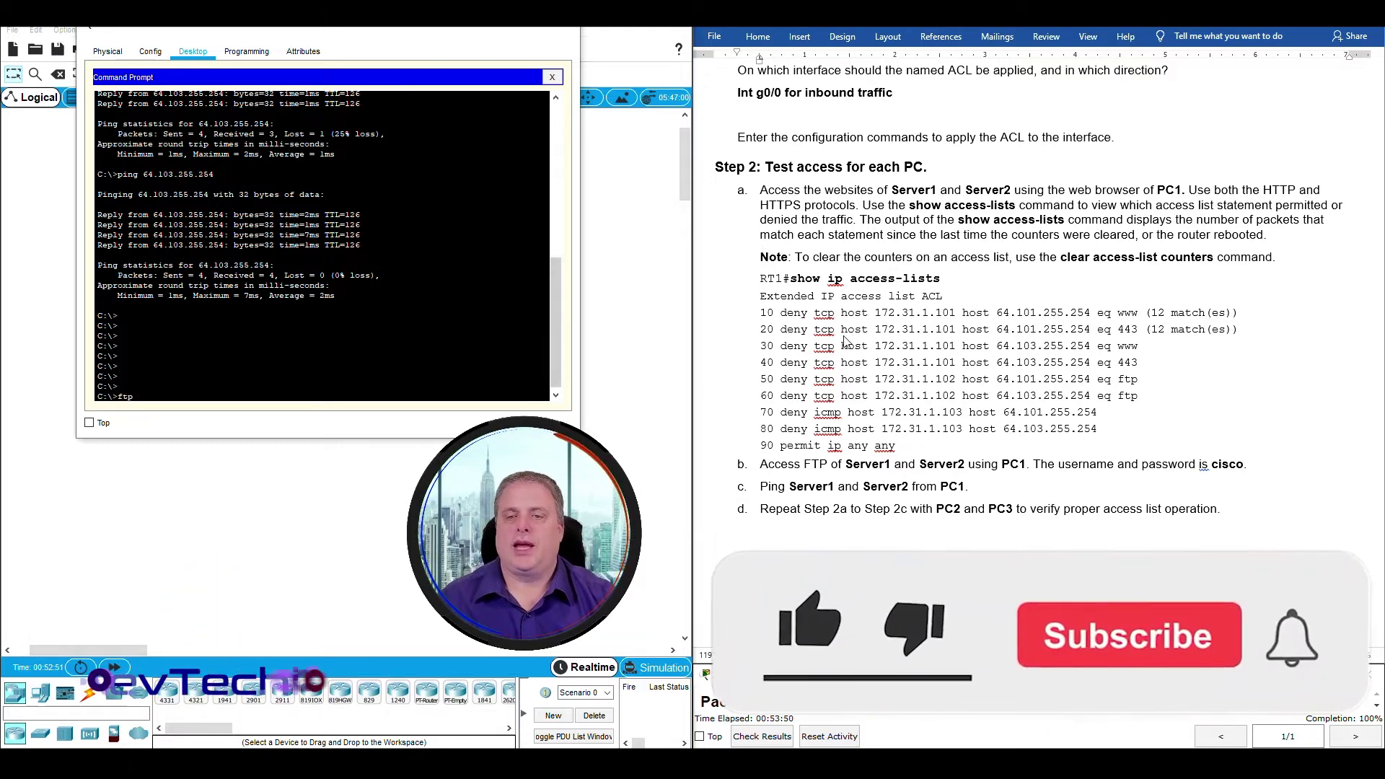
scroll(926, 330, "up", 15)
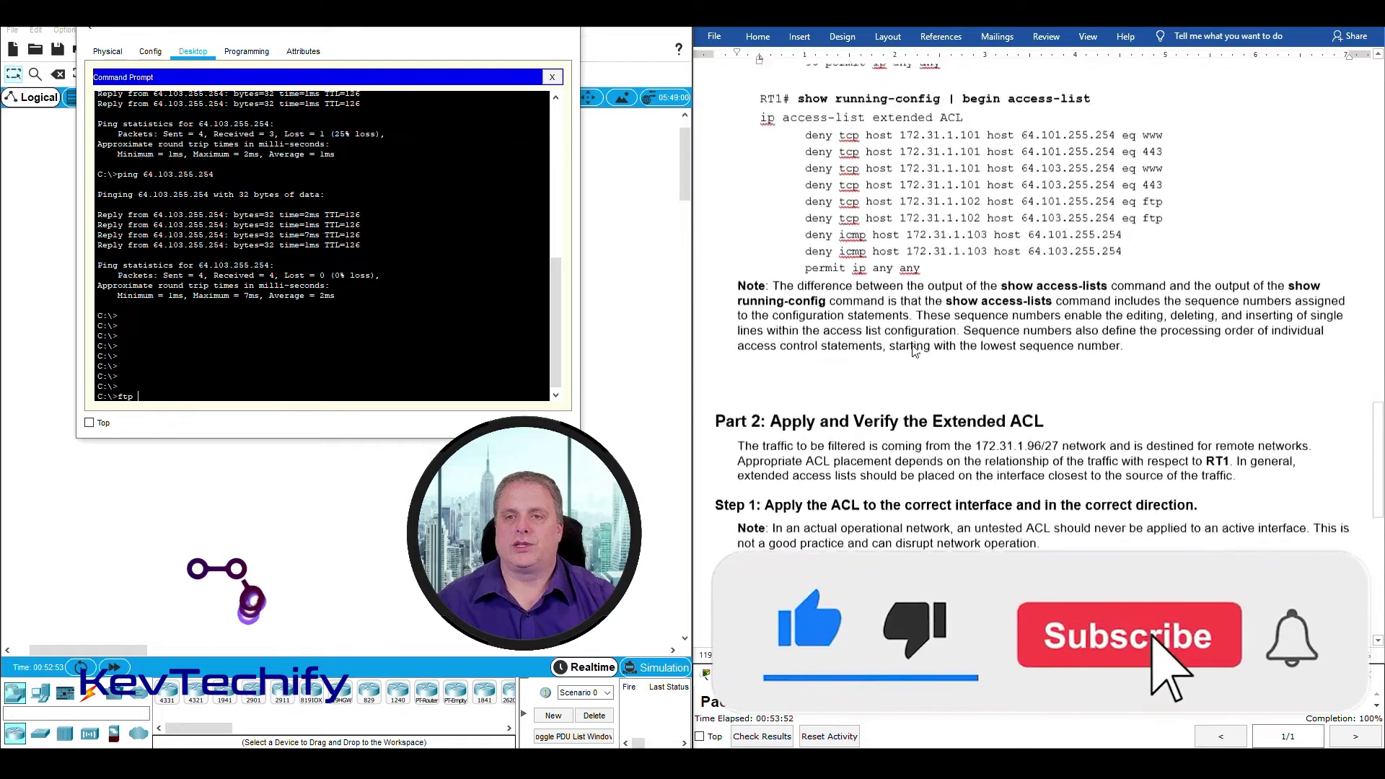
scroll(910, 348, "up", 20)
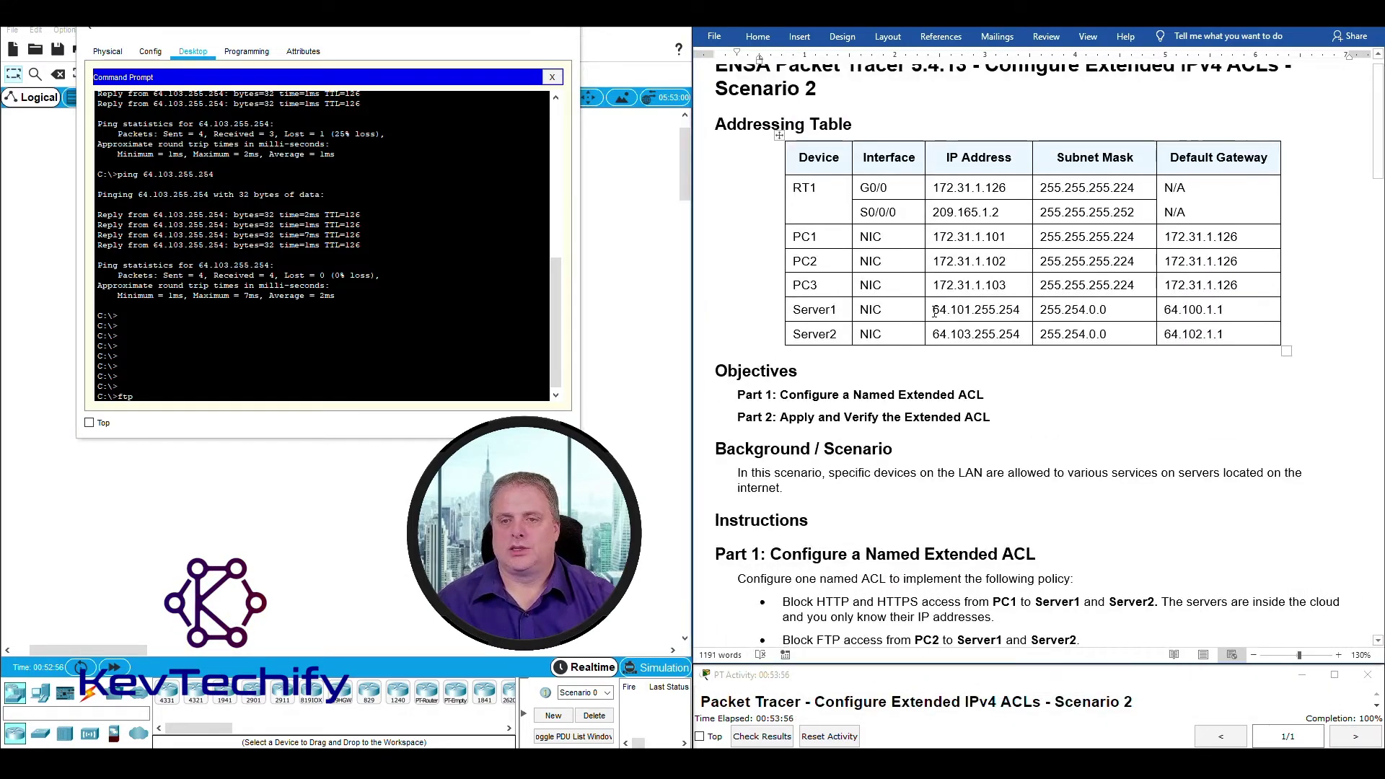
left_click_drag(932, 311, 1019, 310)
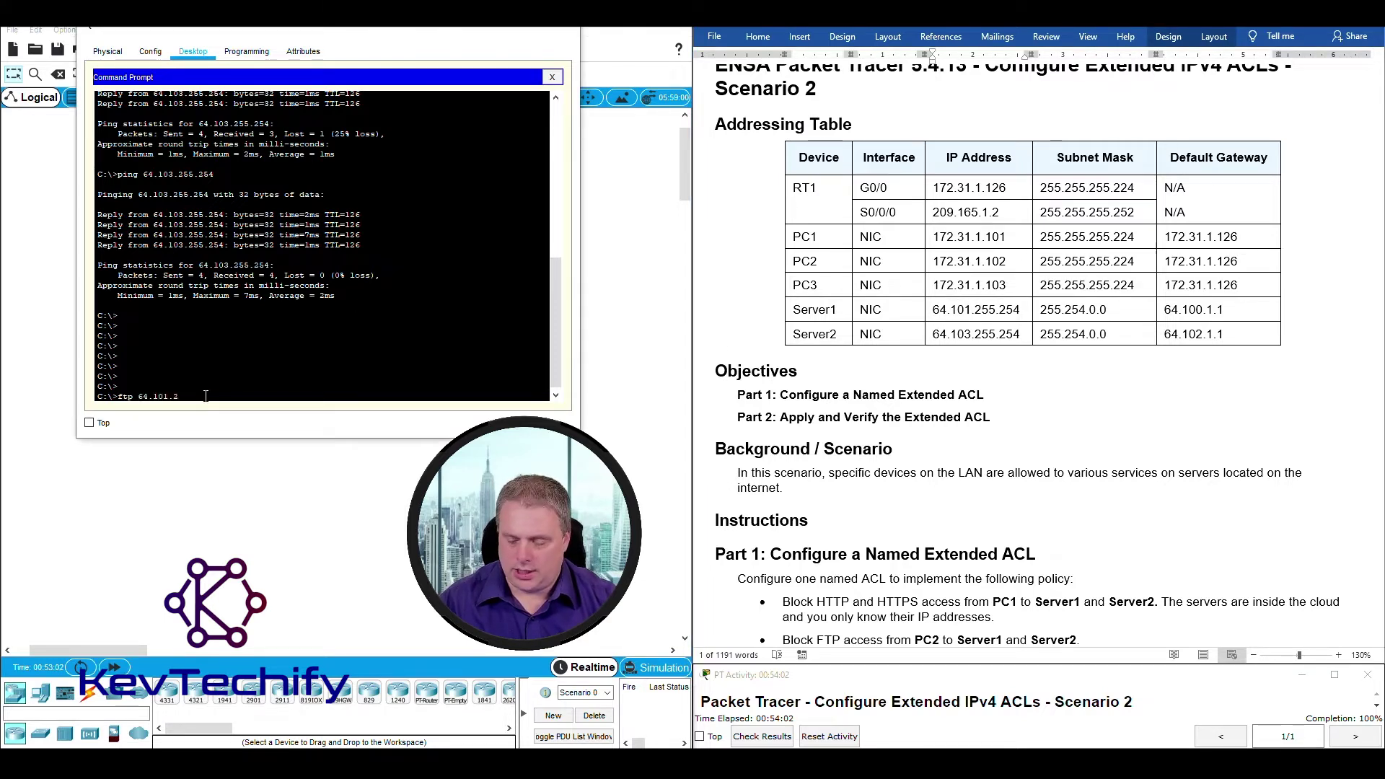
type(".254")
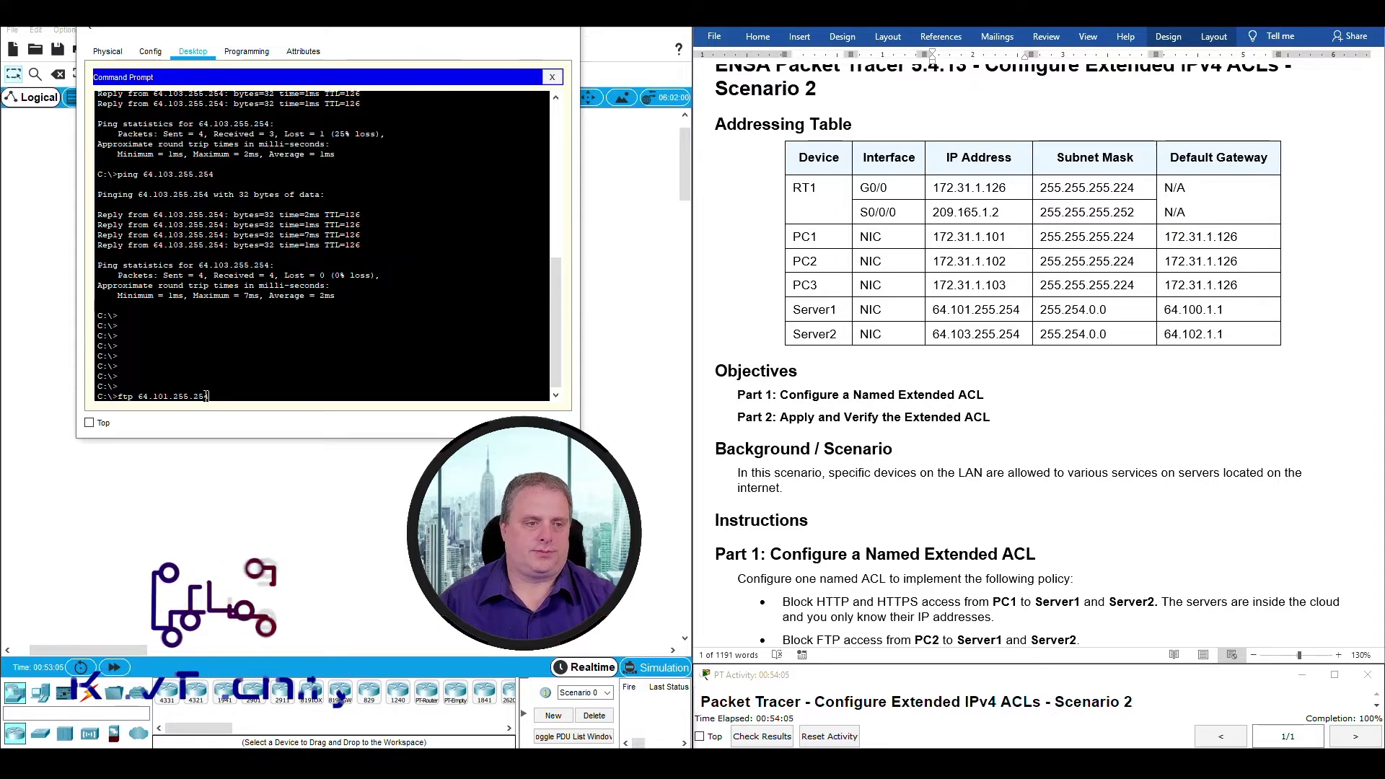
key("Return")
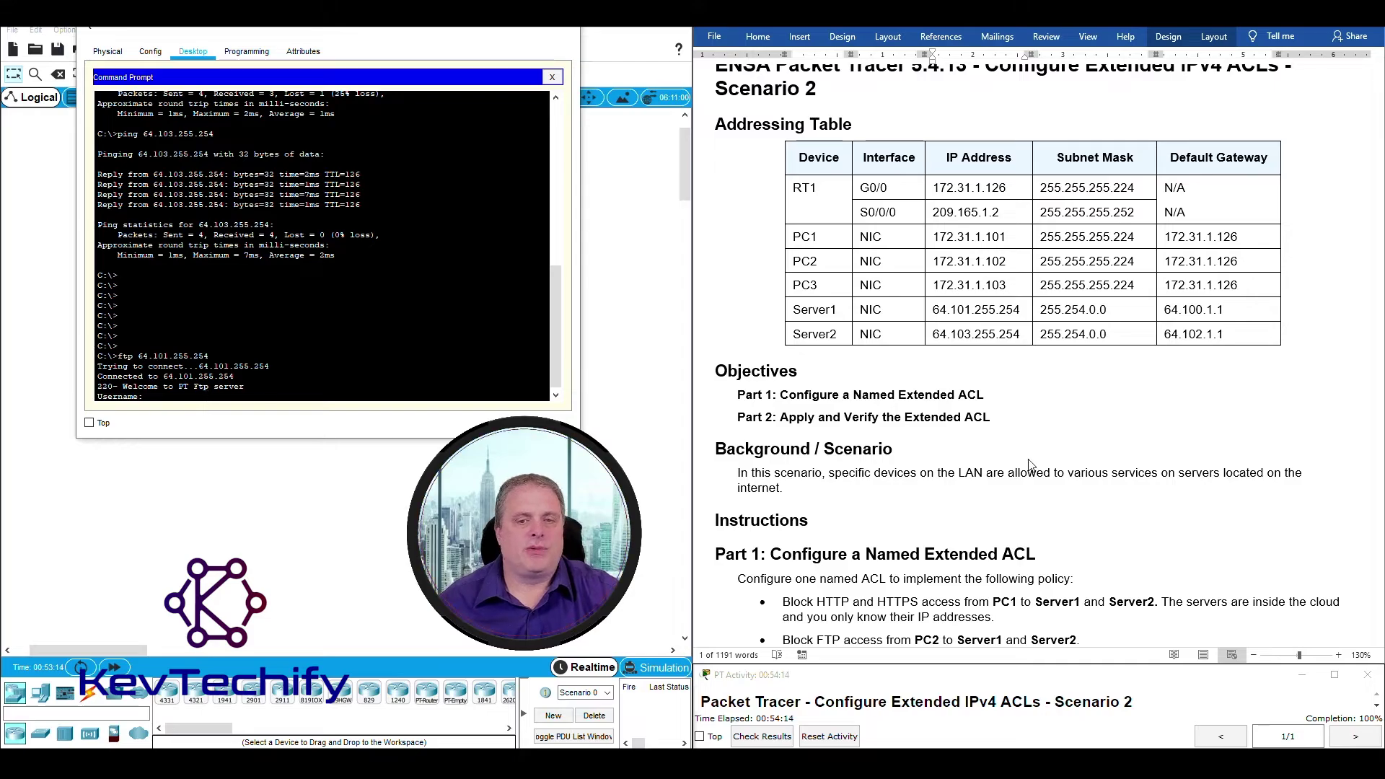
Log in to Server1's FTP with the lab username and password.
scroll(1029, 465, "down", 20)
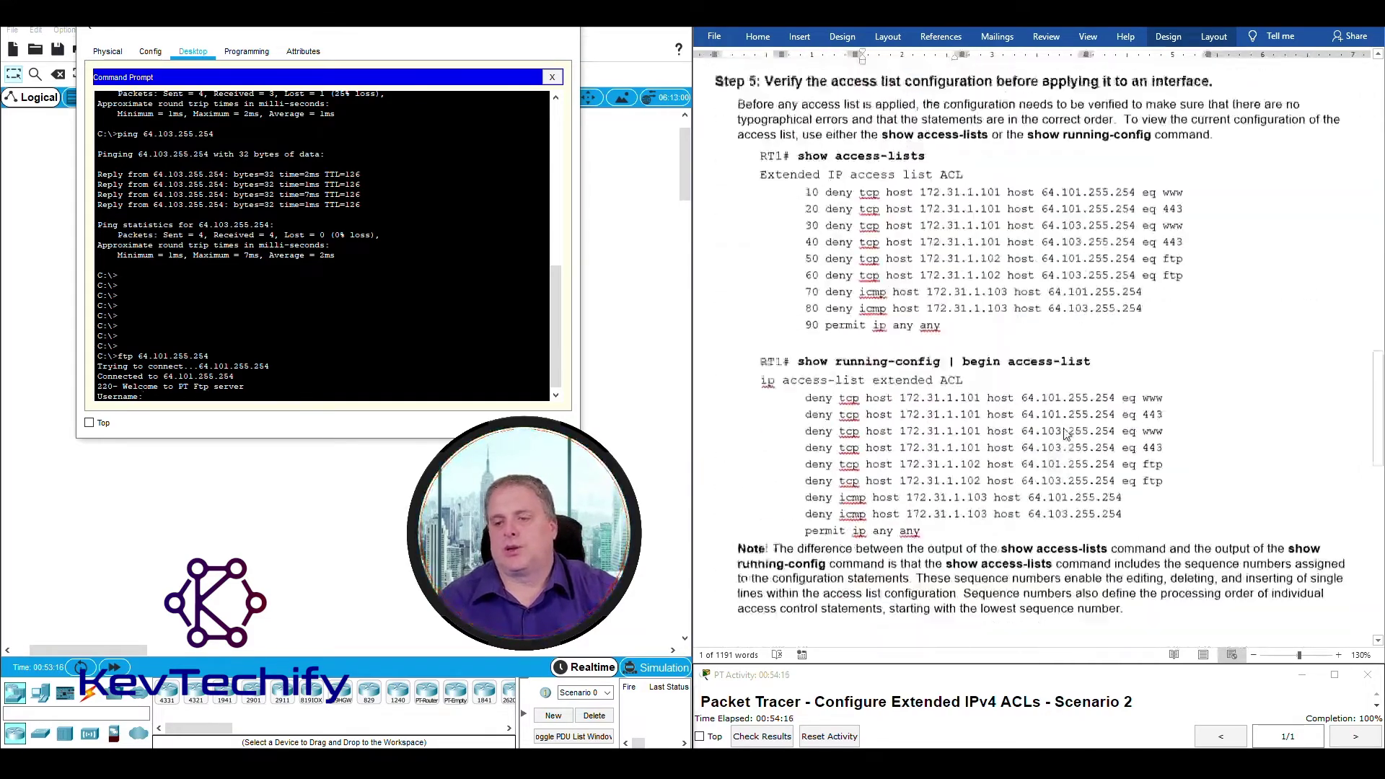
scroll(1065, 434, "down", 20)
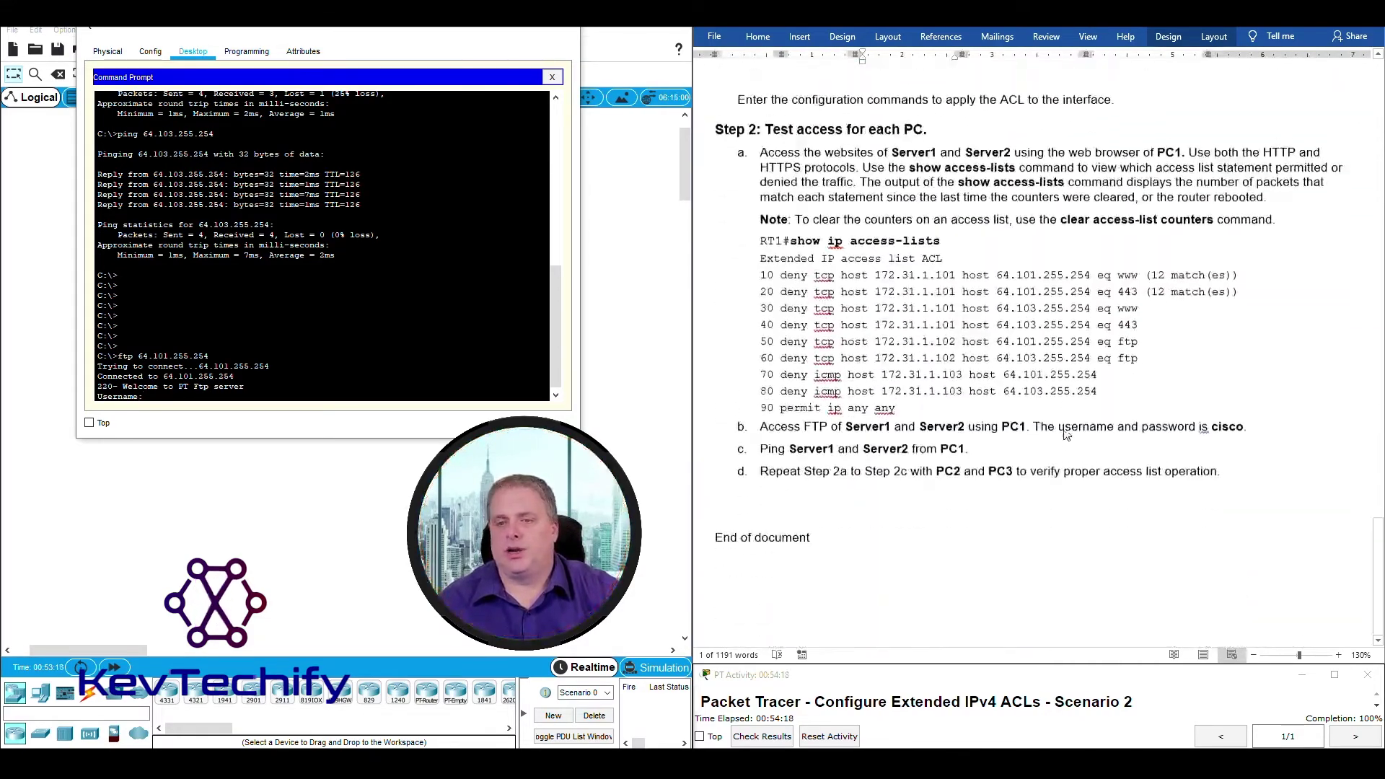
scroll(1065, 433, "down", 1)
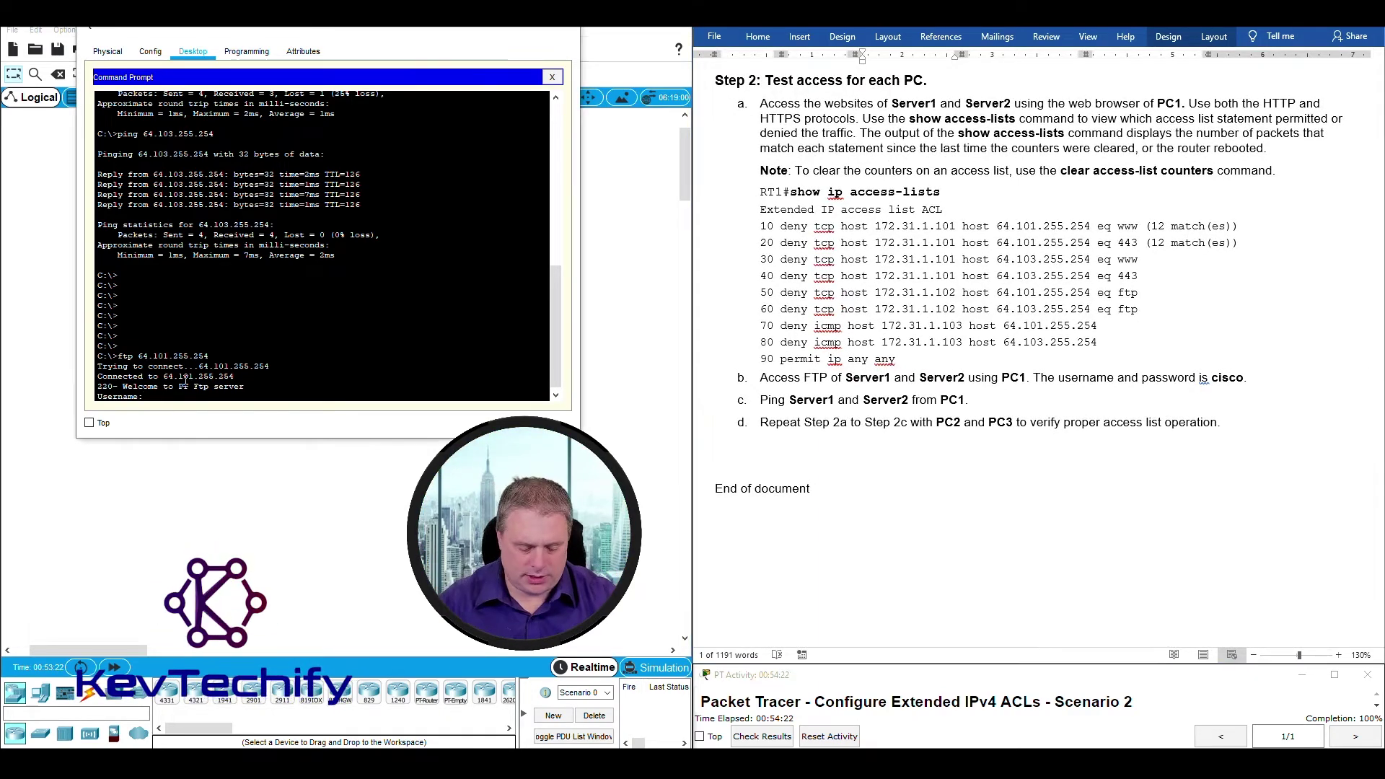
type("cisco")
key("Return")
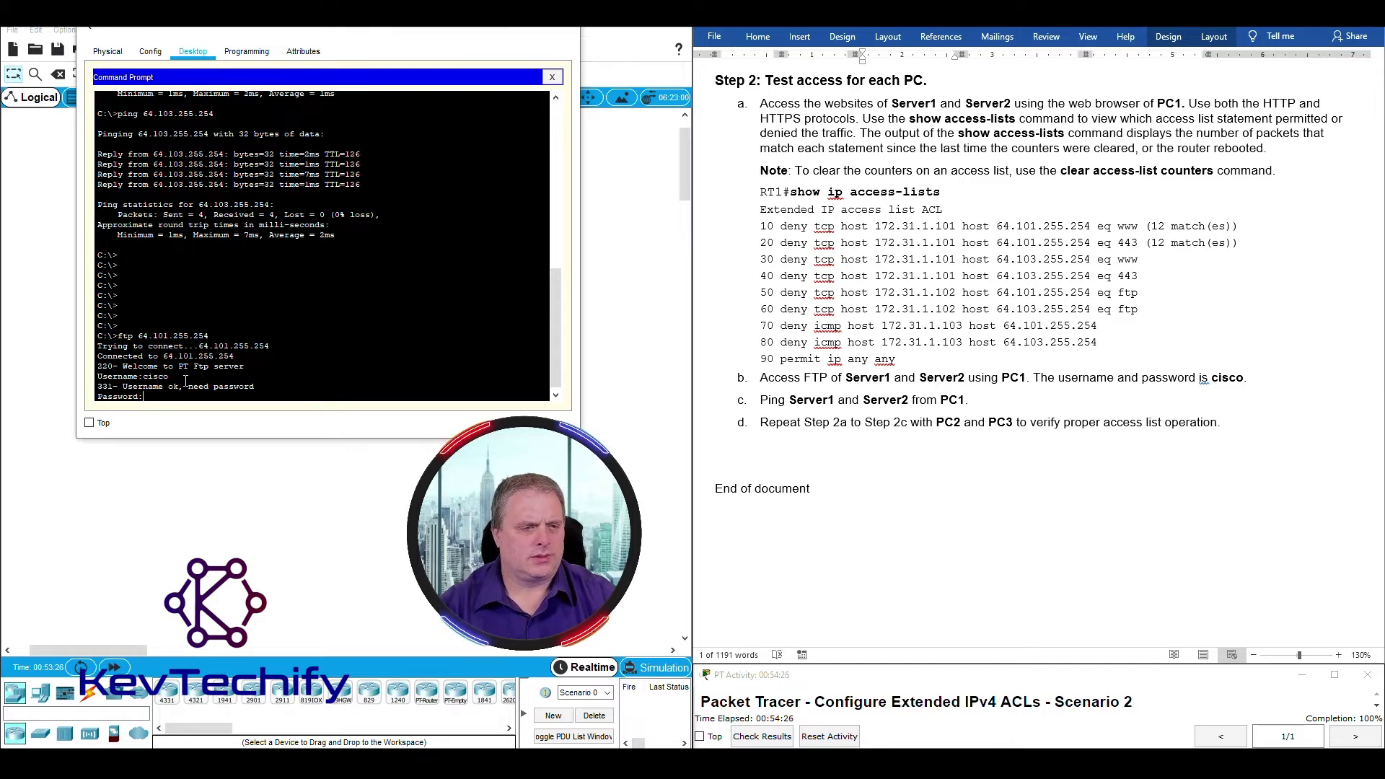
key("Return")
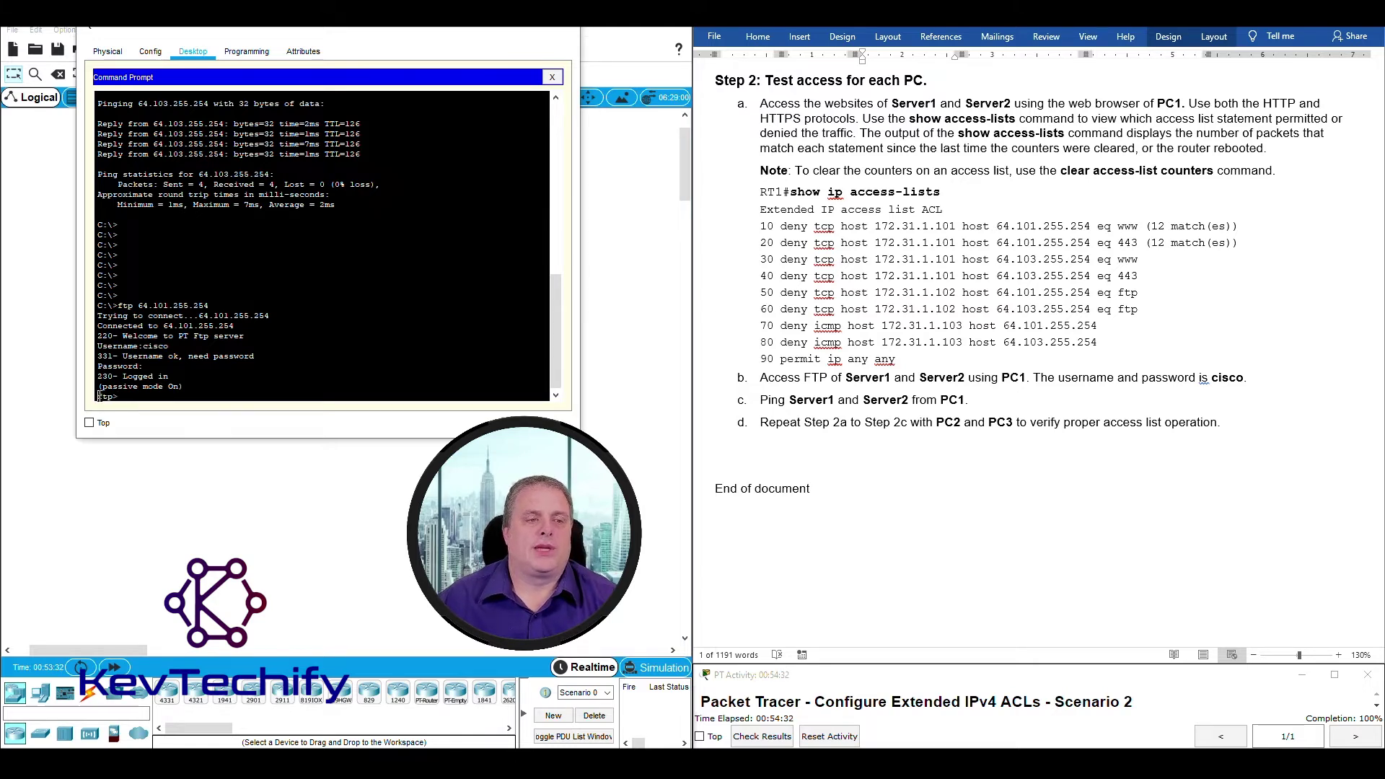
left_click_drag(99, 396, 121, 394)
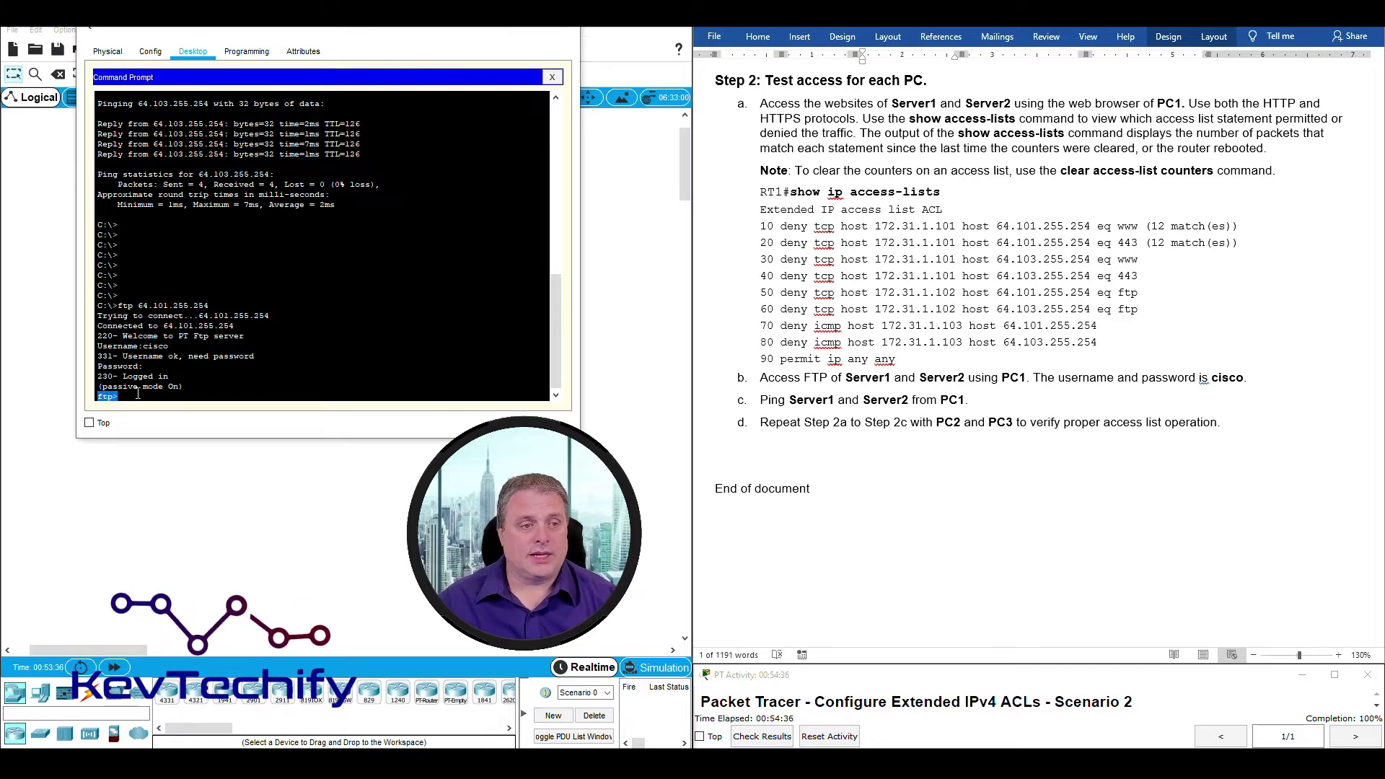
left_click(140, 396)
Type quit to close the FTP session to Server1.
type("q")
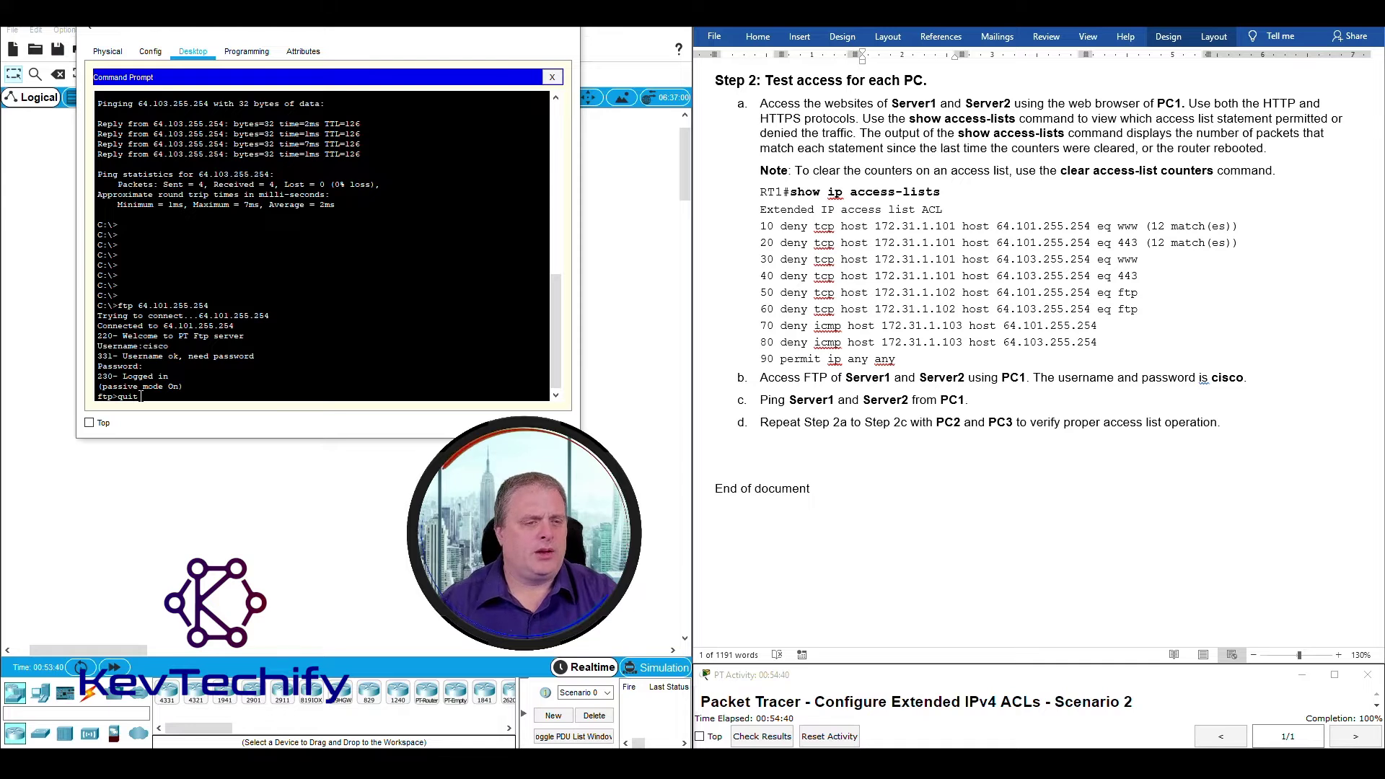
type("uit")
key("Return")
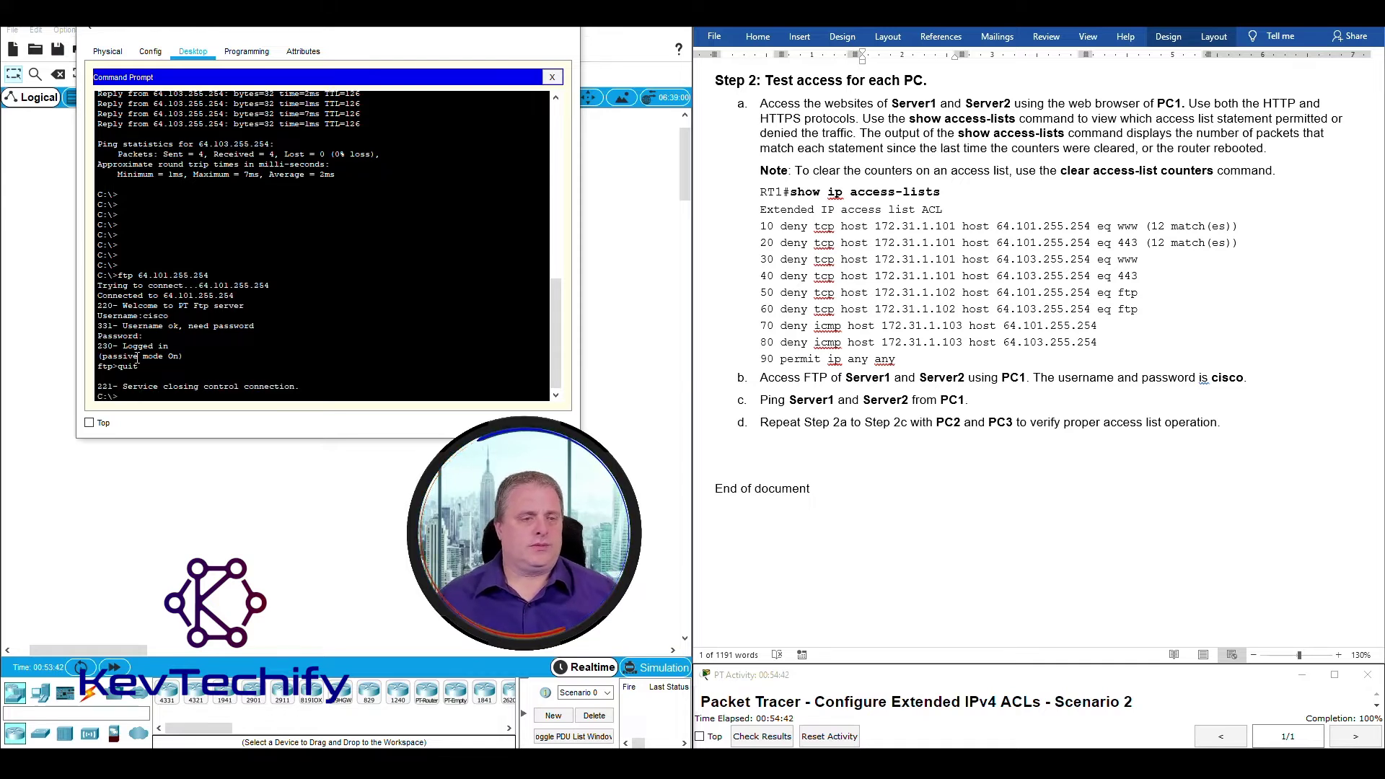
left_click_drag(128, 385, 266, 383)
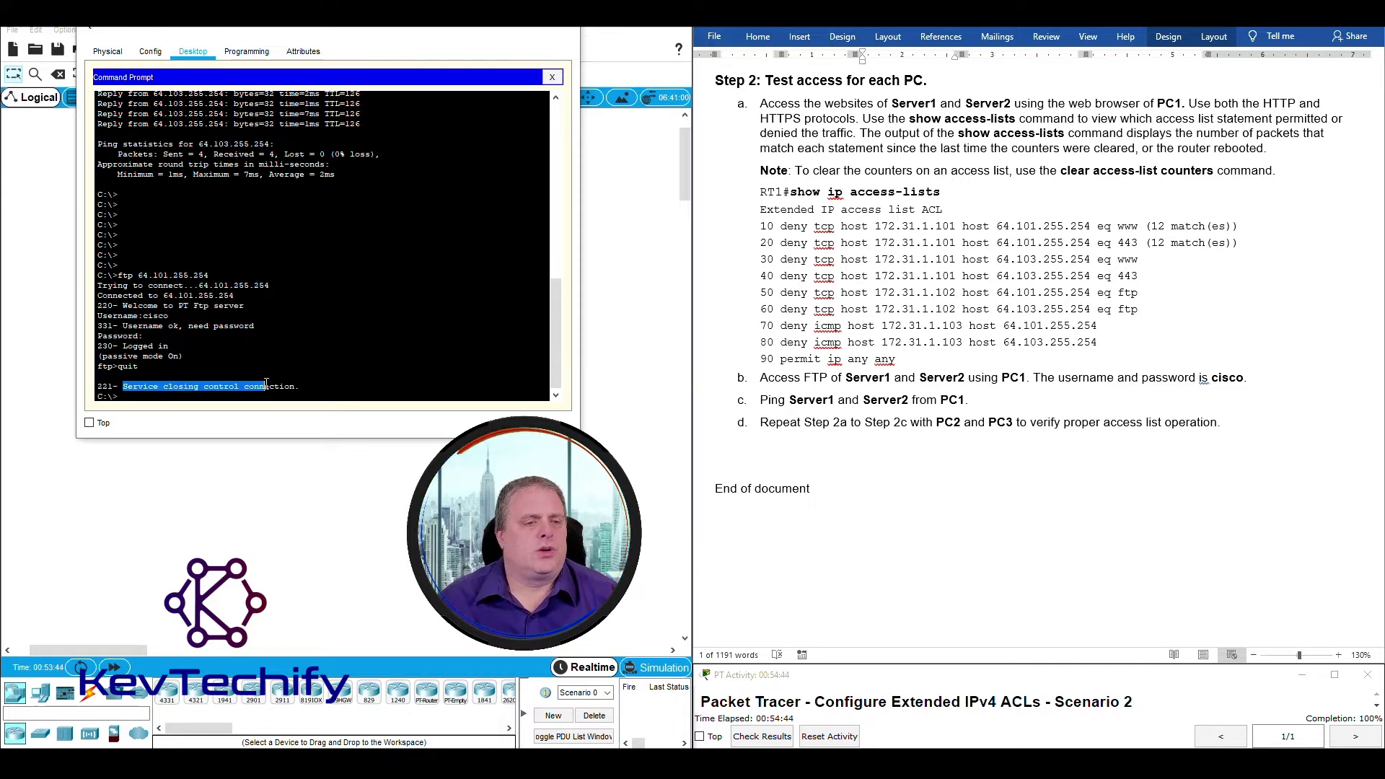
left_click(100, 398)
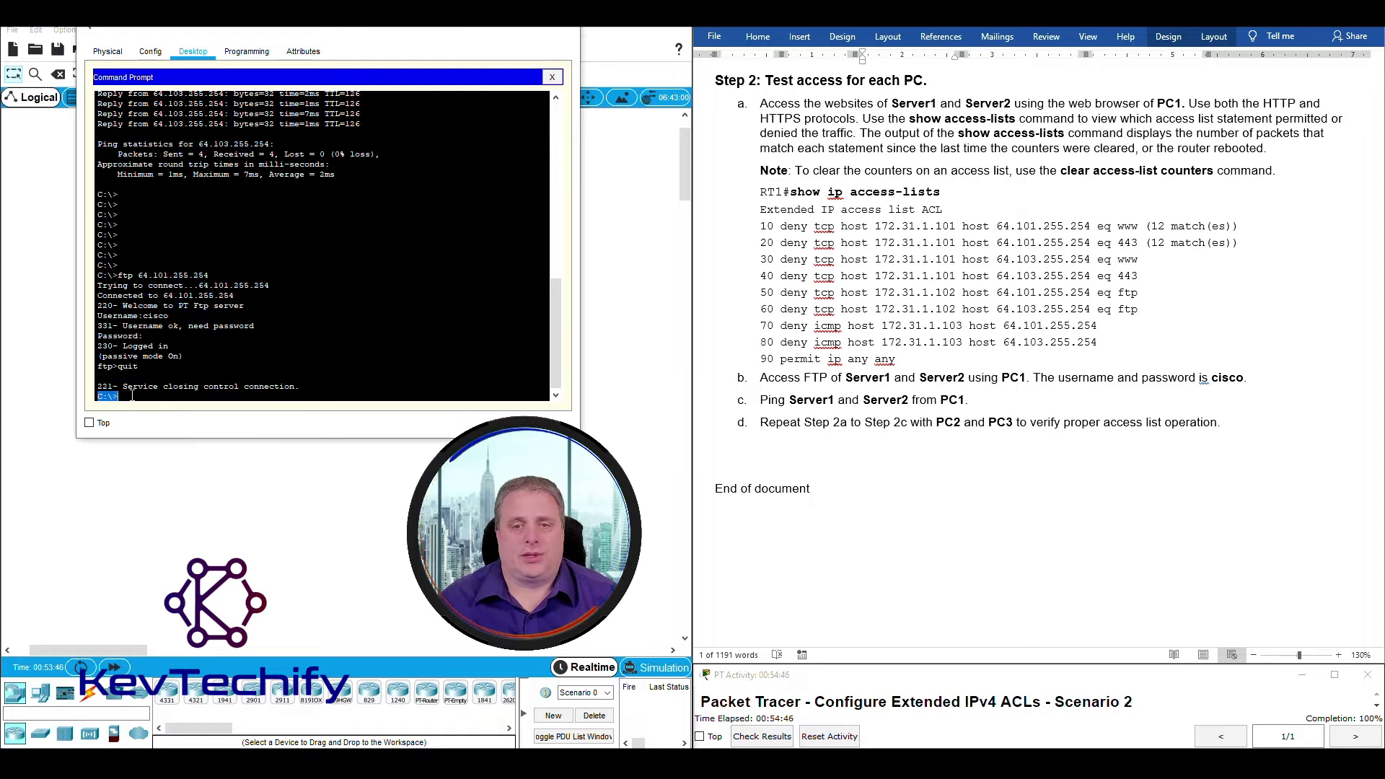
left_click(132, 396)
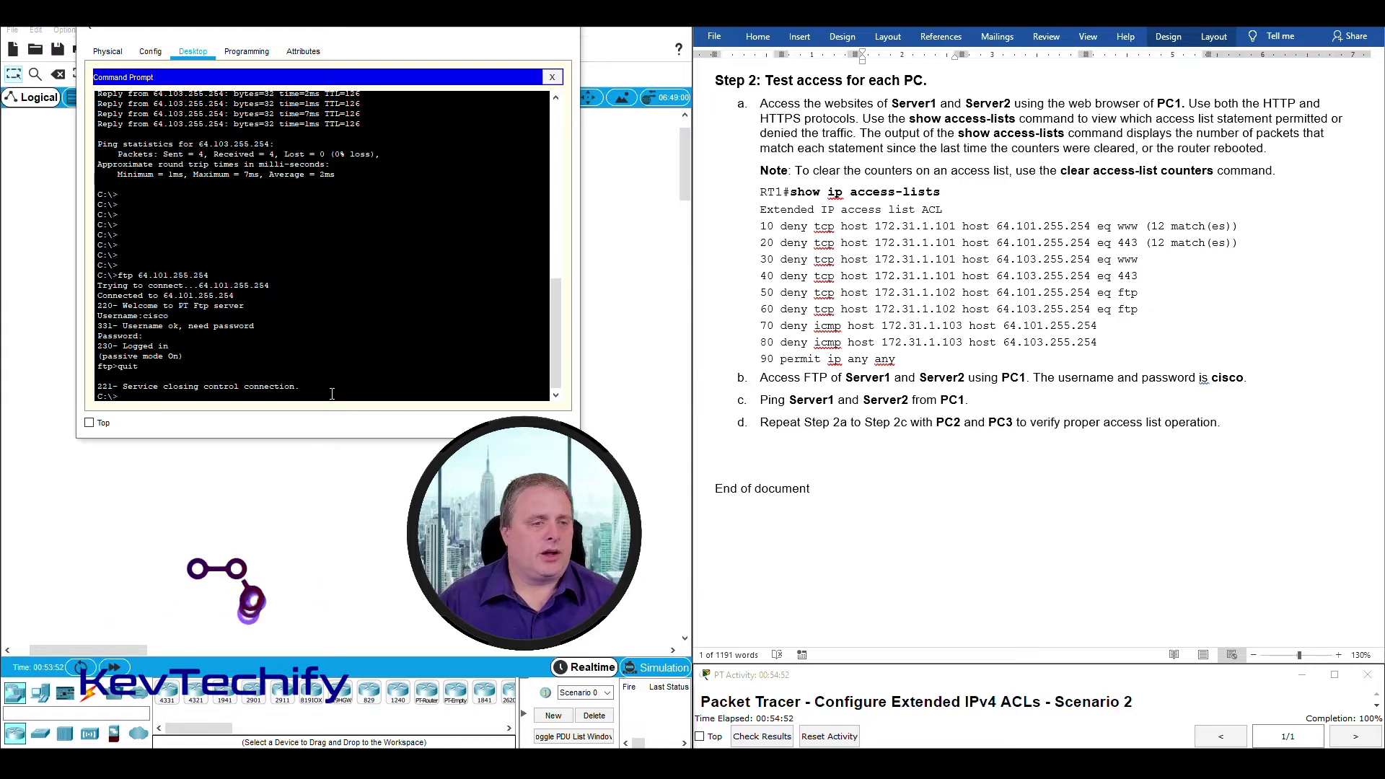
Edit the recalled command to ftp 64.103.255.254 and log in to Server2.
type("quit")
key("Up")
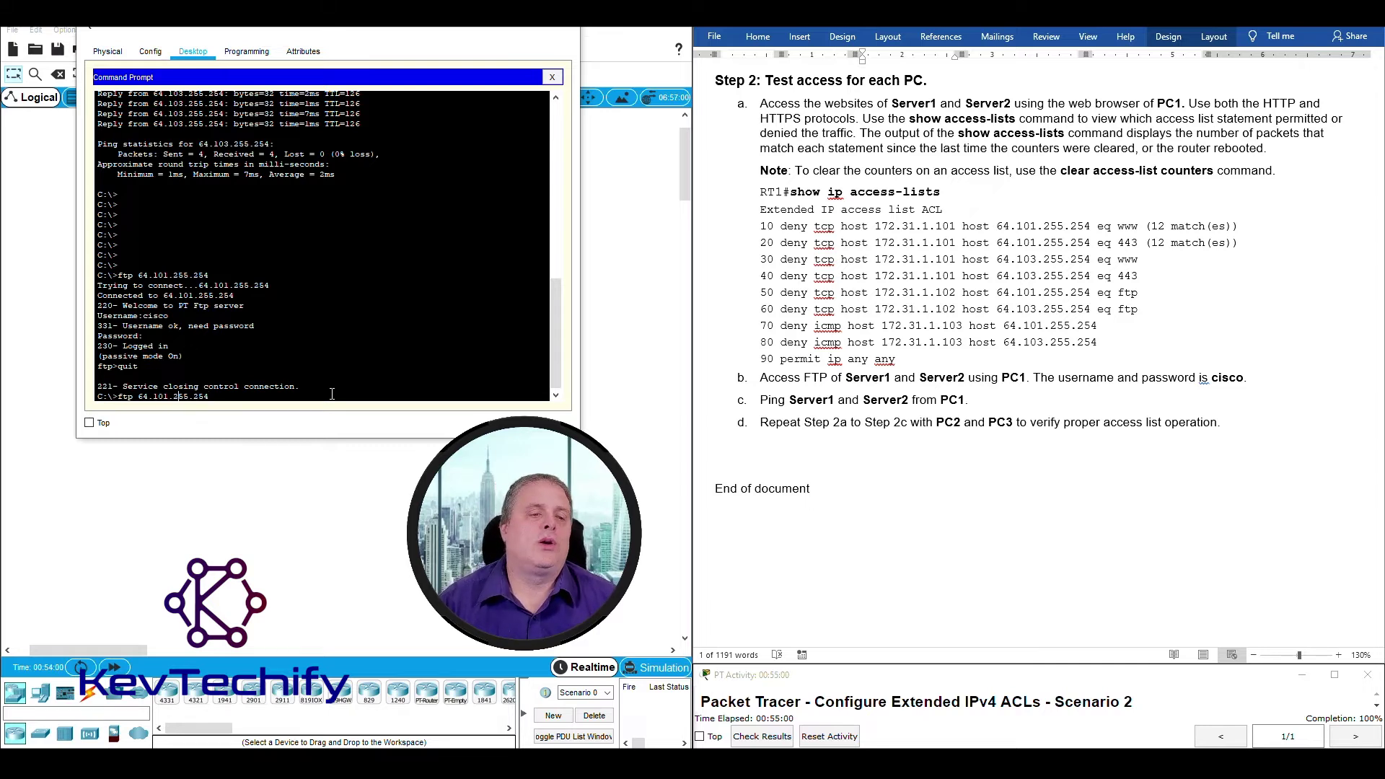
key("Left")
key("Left")
key("Left")
key("Left")
key("Left")
key("Left")
key("Left")
key("Left")
key("BackSpace")
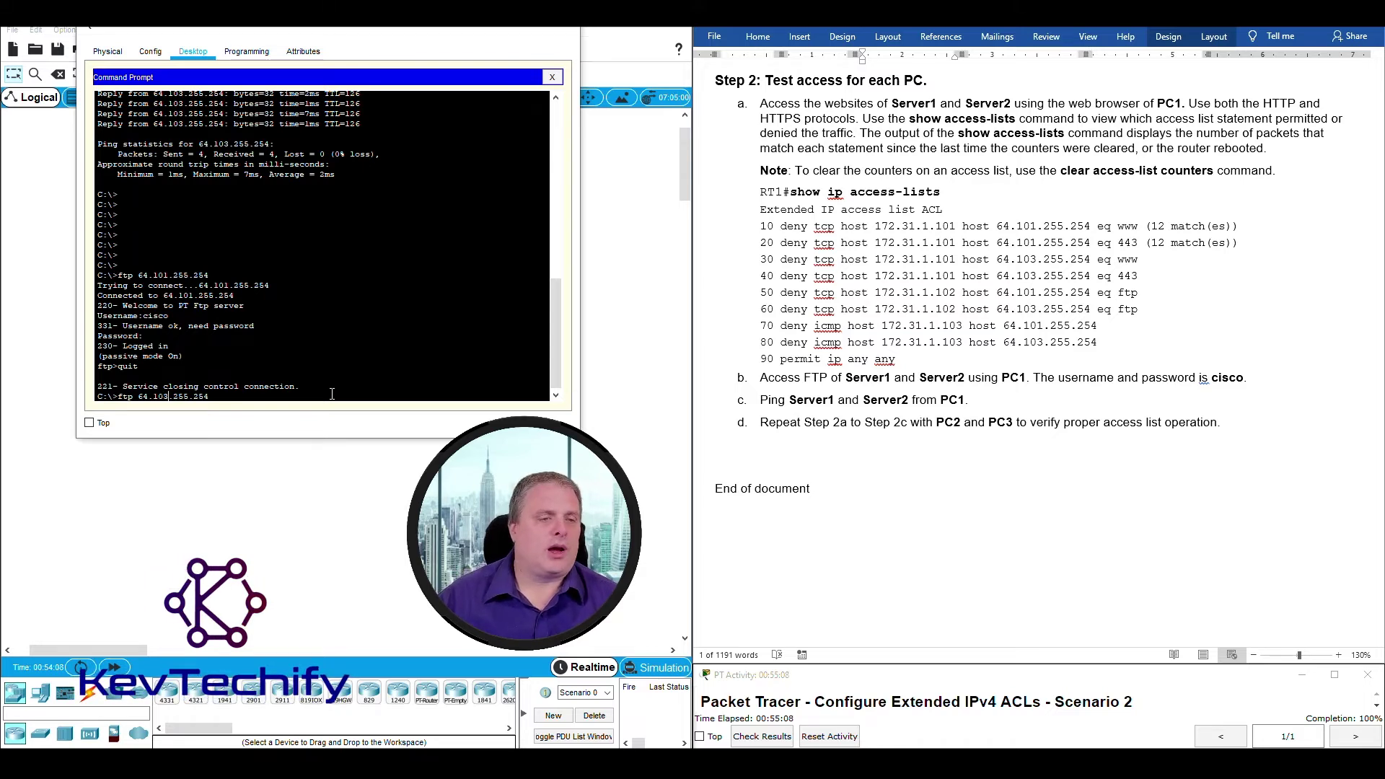
key("Return")
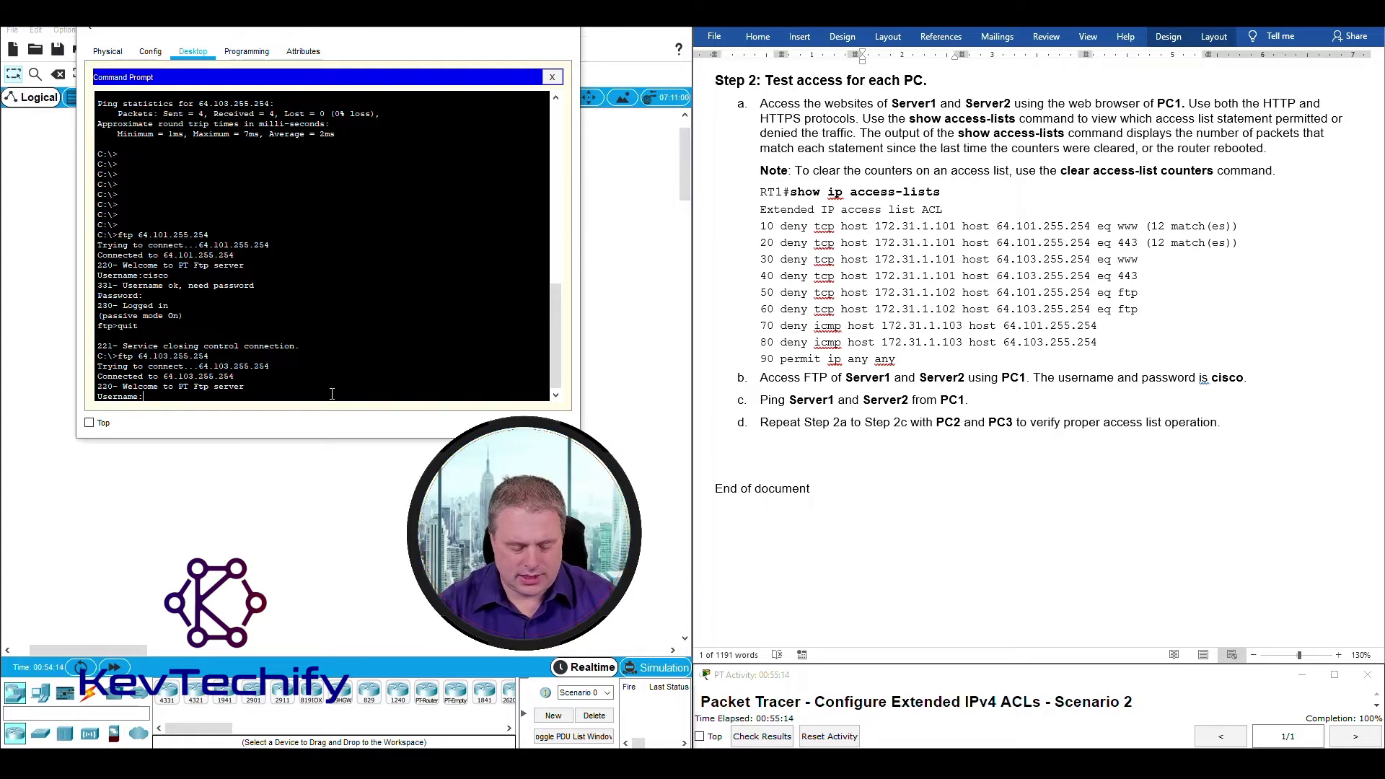
type("cisco")
key("Return")
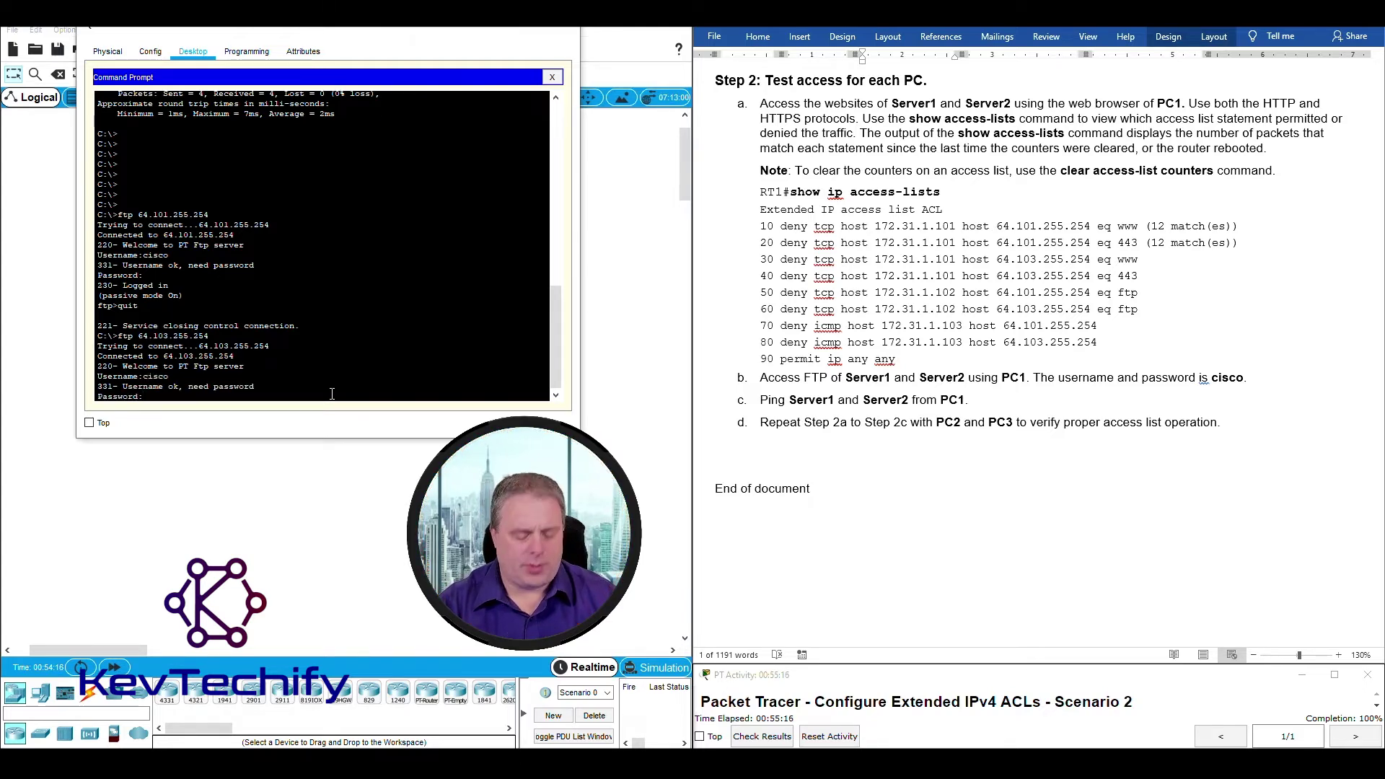
key("Return")
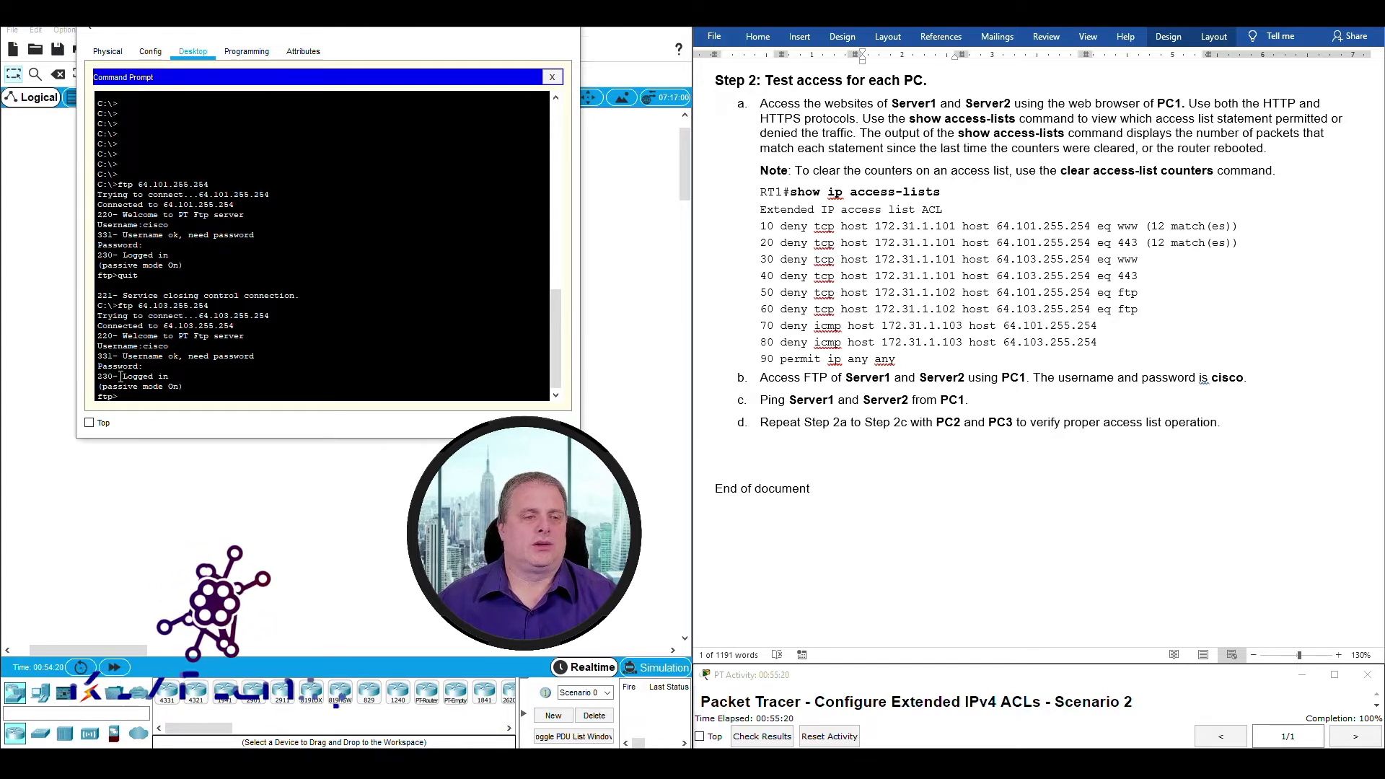
Confirm the Logged in message, end the Server2 FTP session, and close PC1's window.
left_click_drag(119, 376, 168, 376)
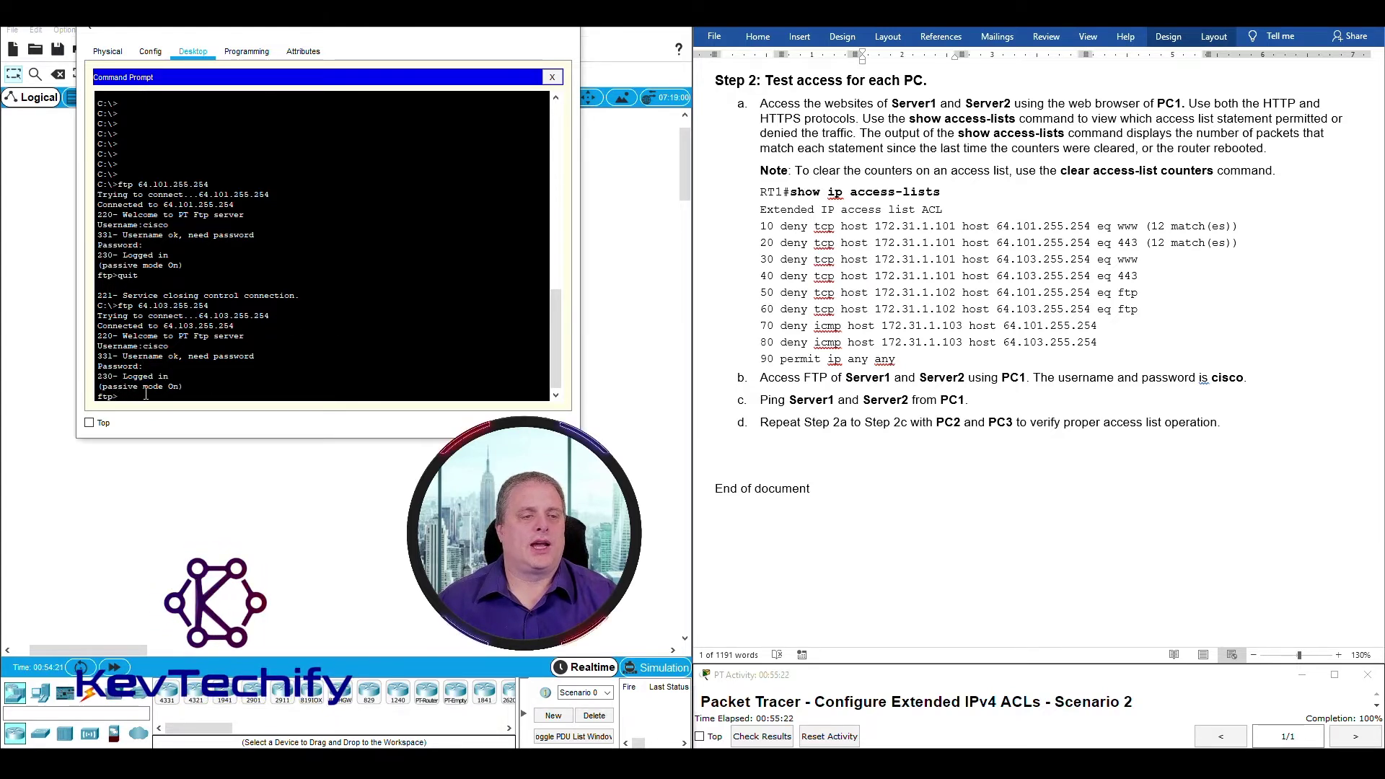
left_click(231, 395)
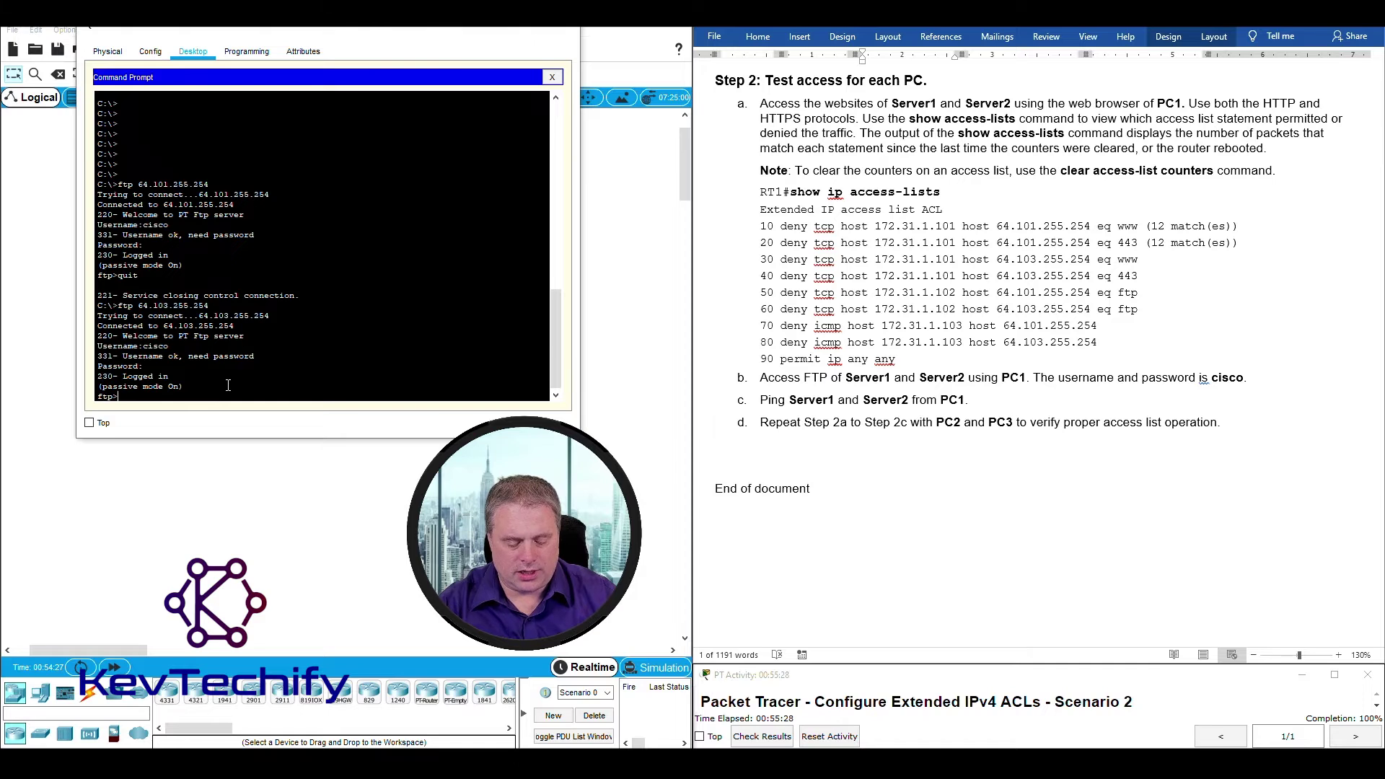
key("Return")
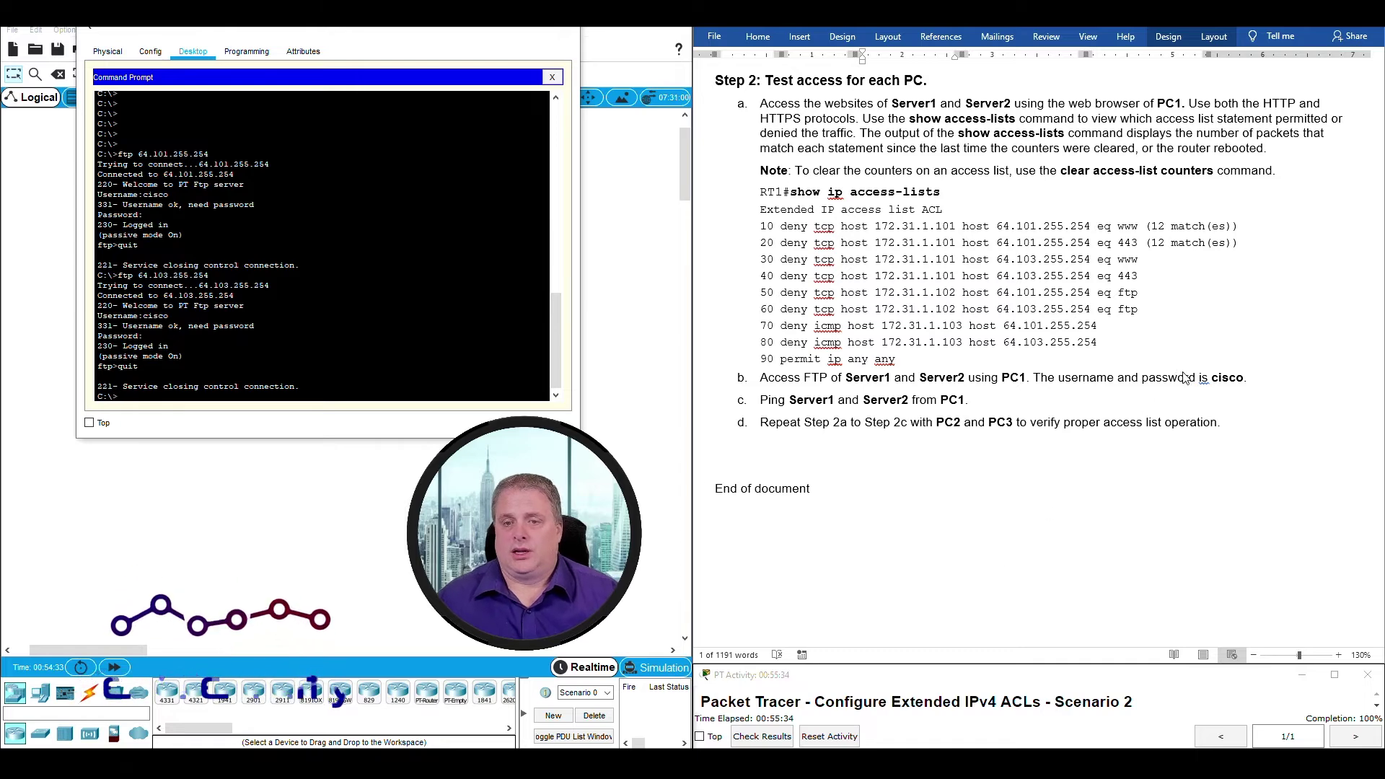
left_click(503, 30)
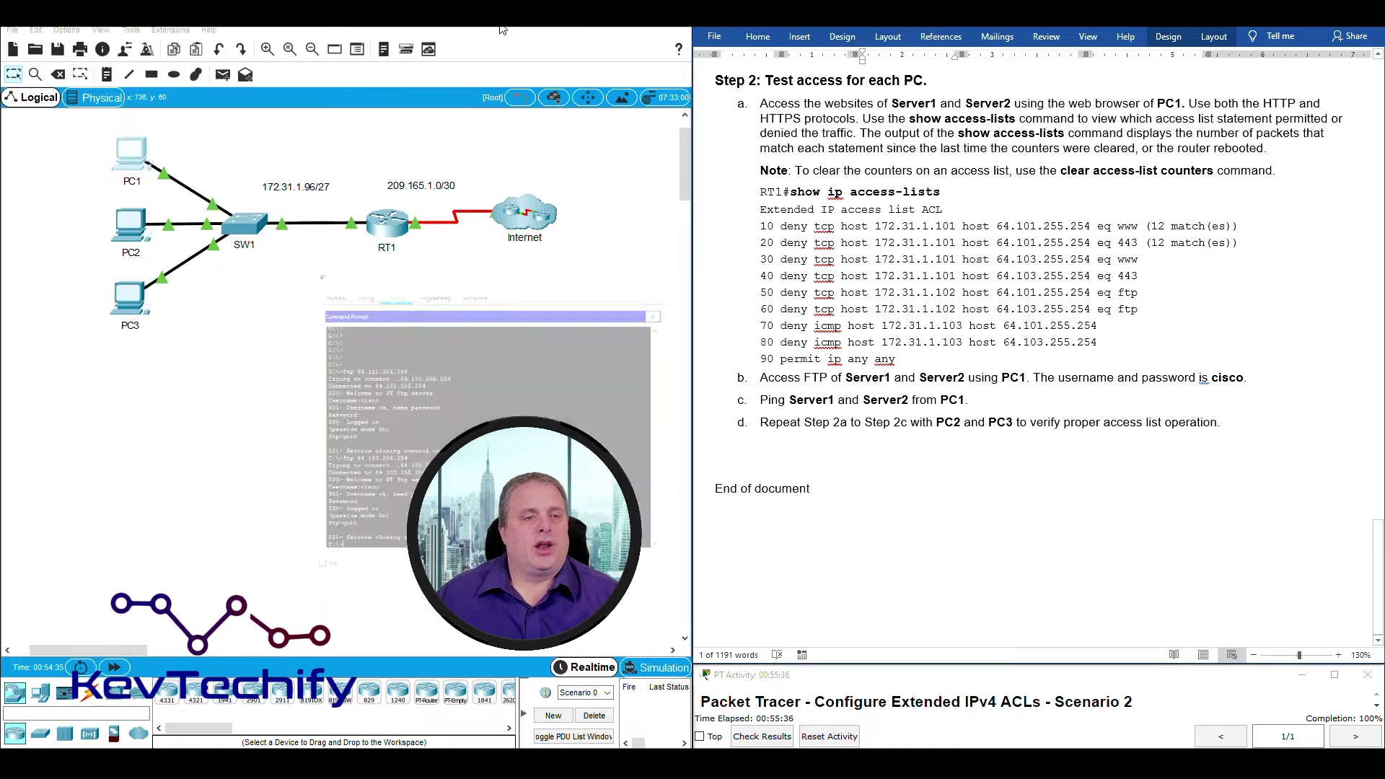
Rerun show access-lists on RT1, check line 50's host 172.31.1.102, then close RT1.
left_click(389, 229)
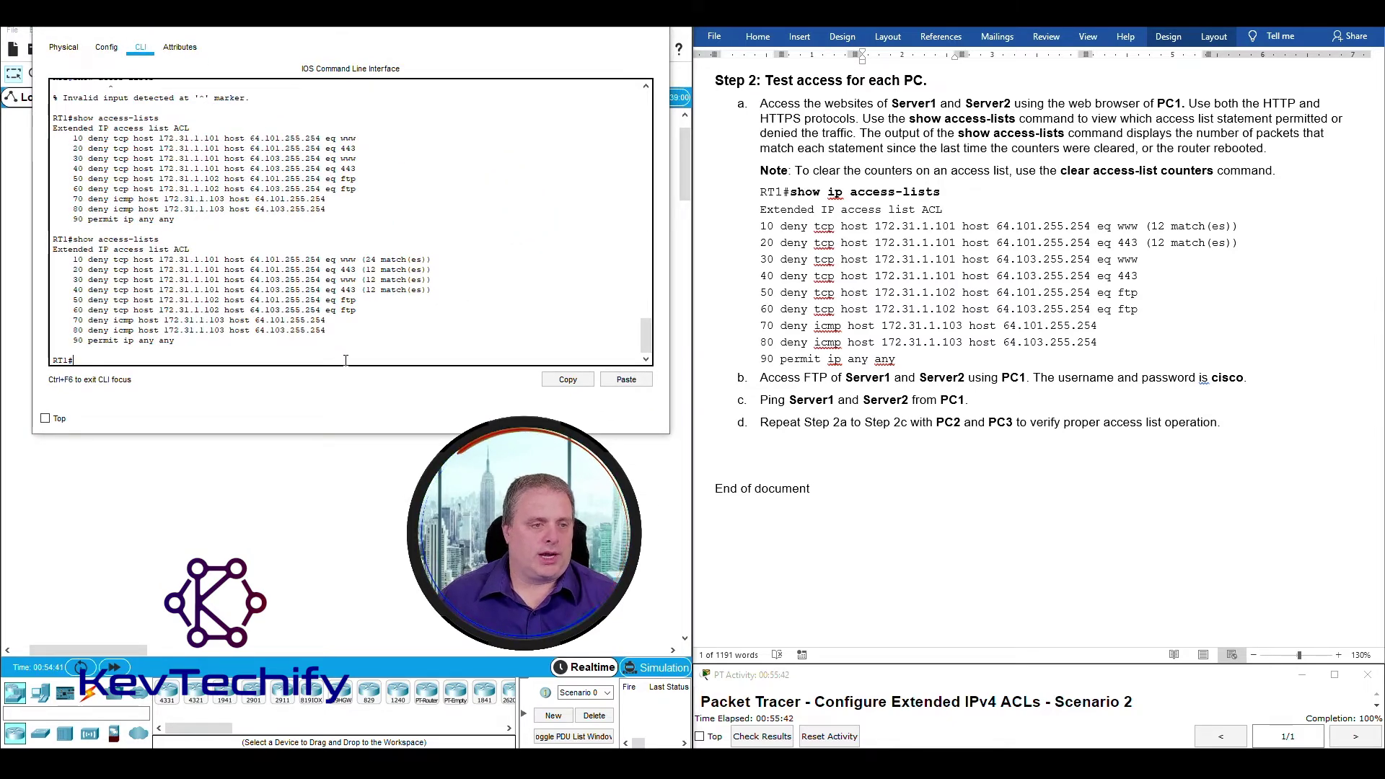
key("Up")
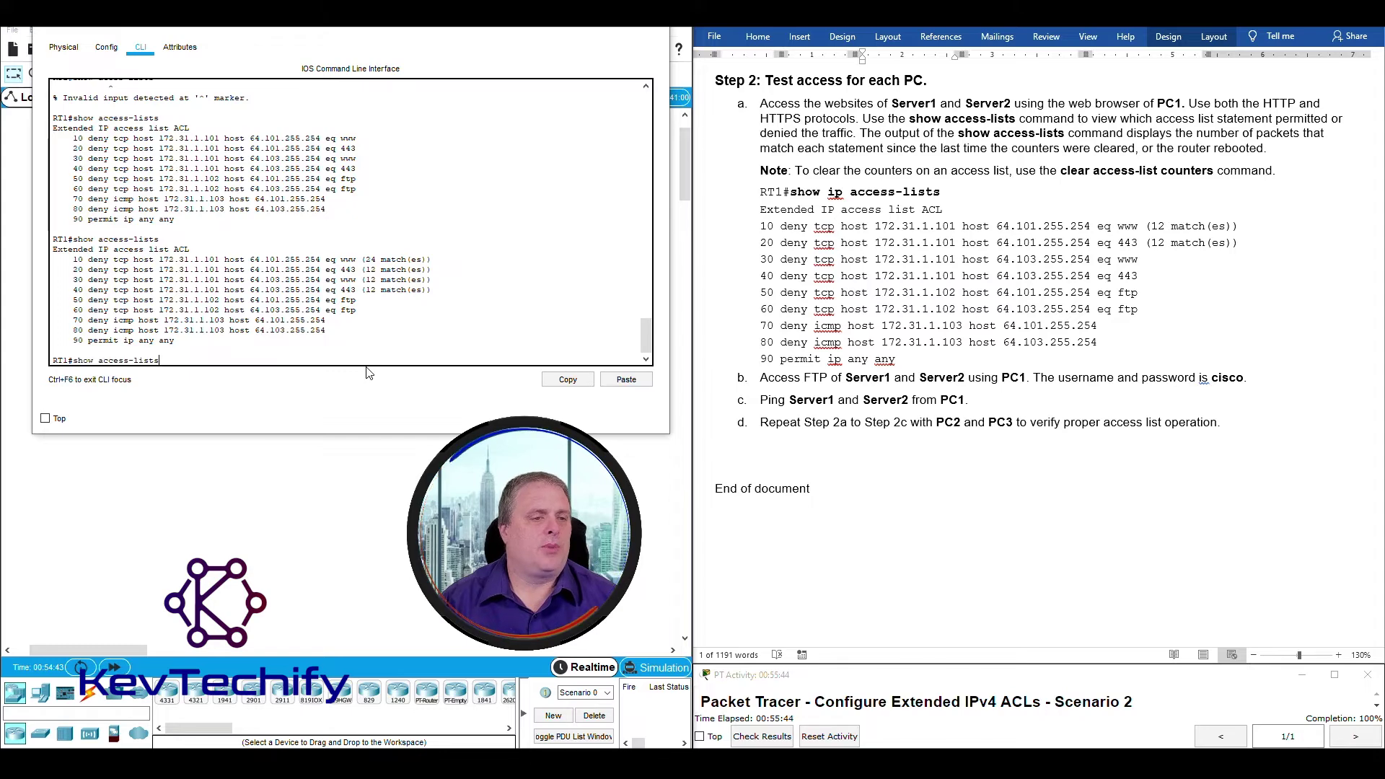
key("Return")
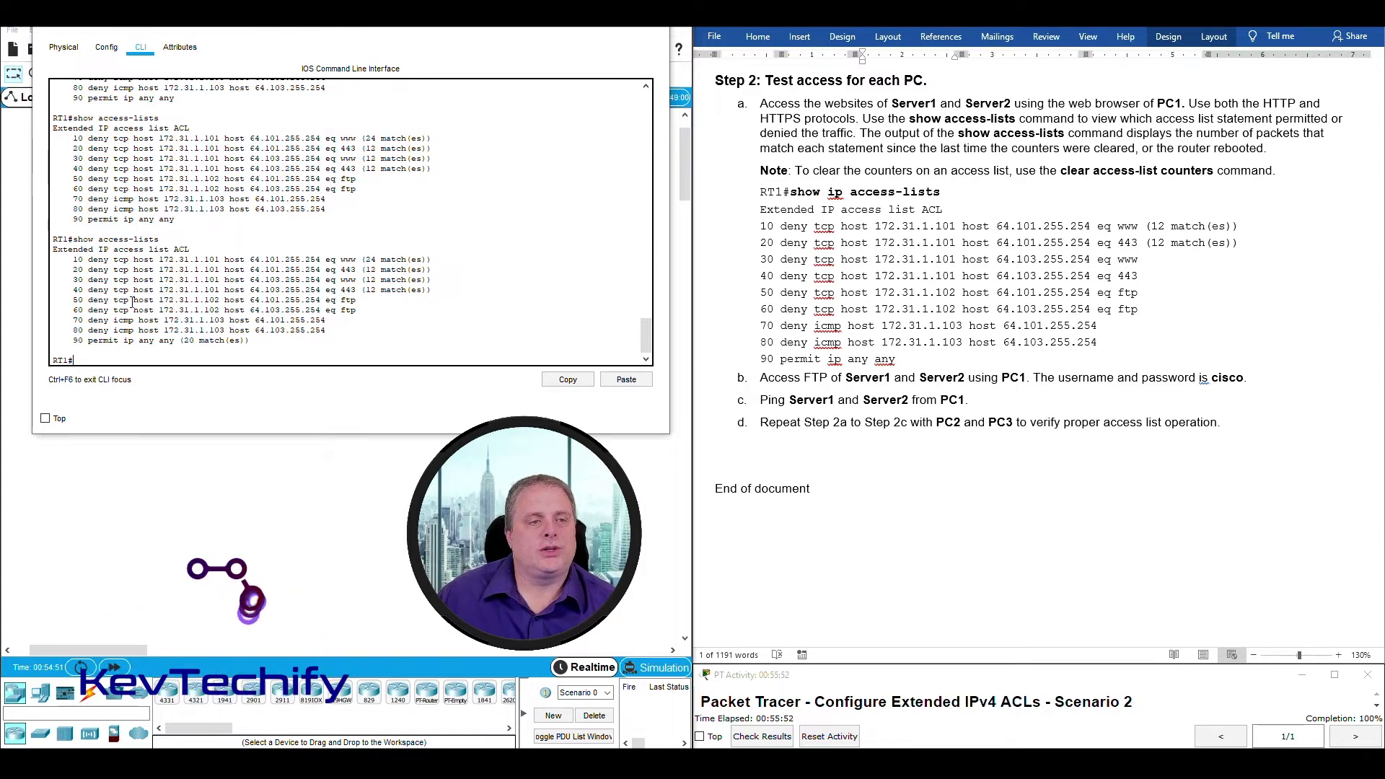
left_click_drag(133, 299, 365, 304)
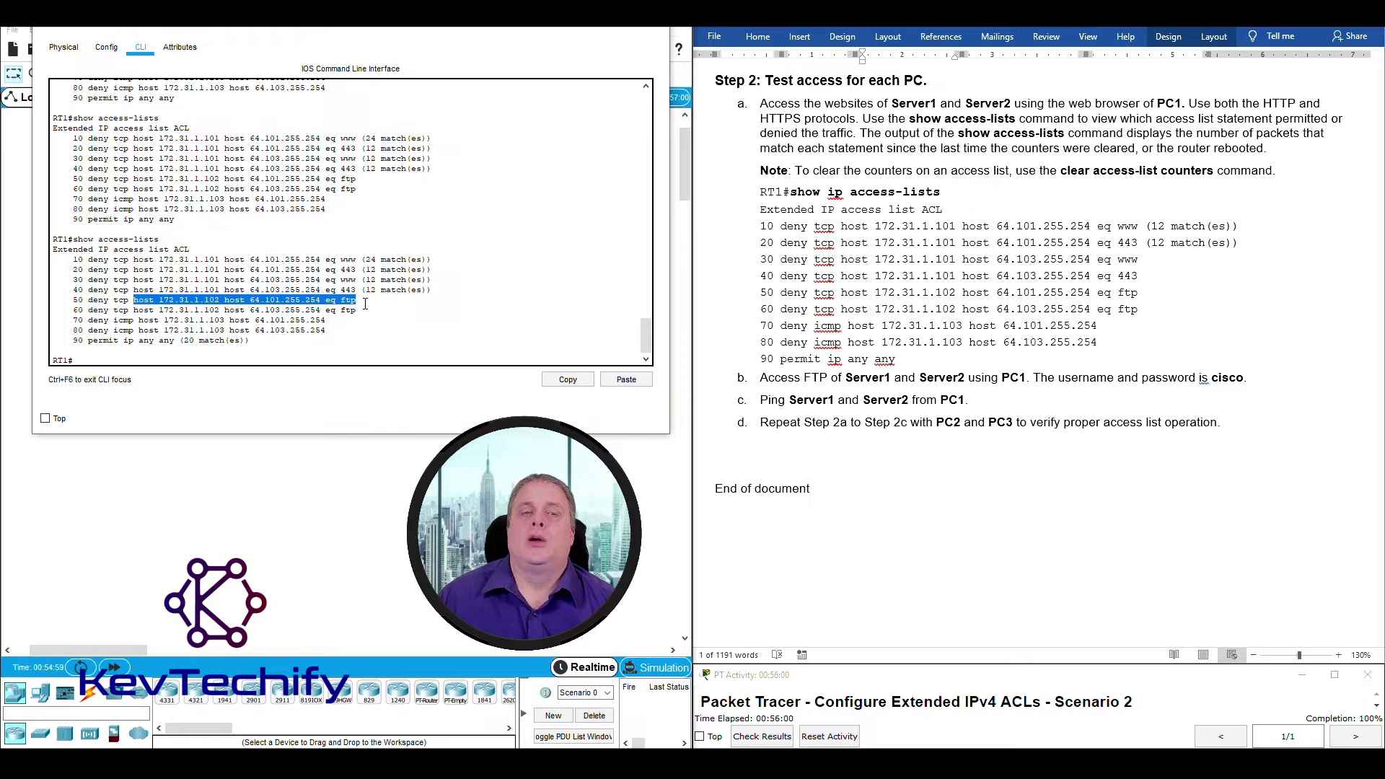
left_click_drag(134, 299, 224, 300)
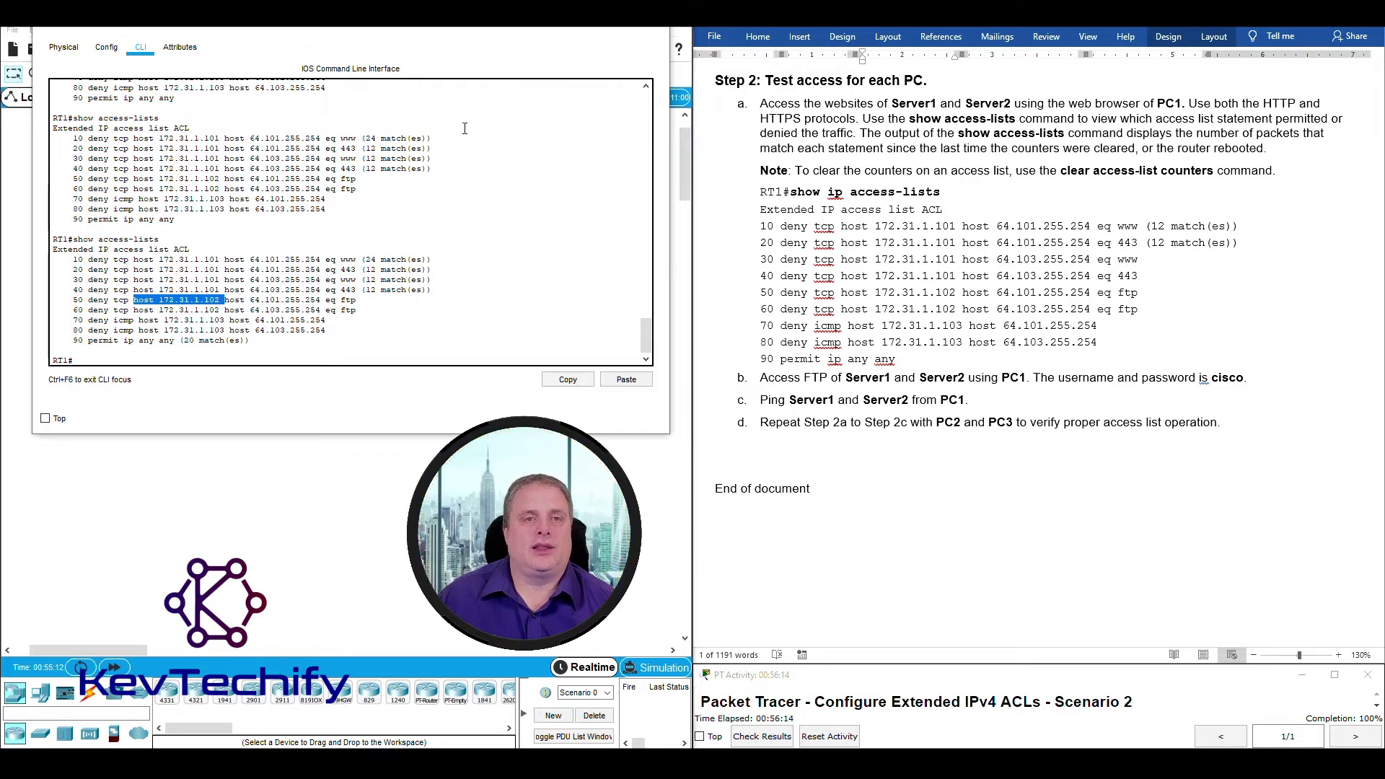
left_click(590, 27)
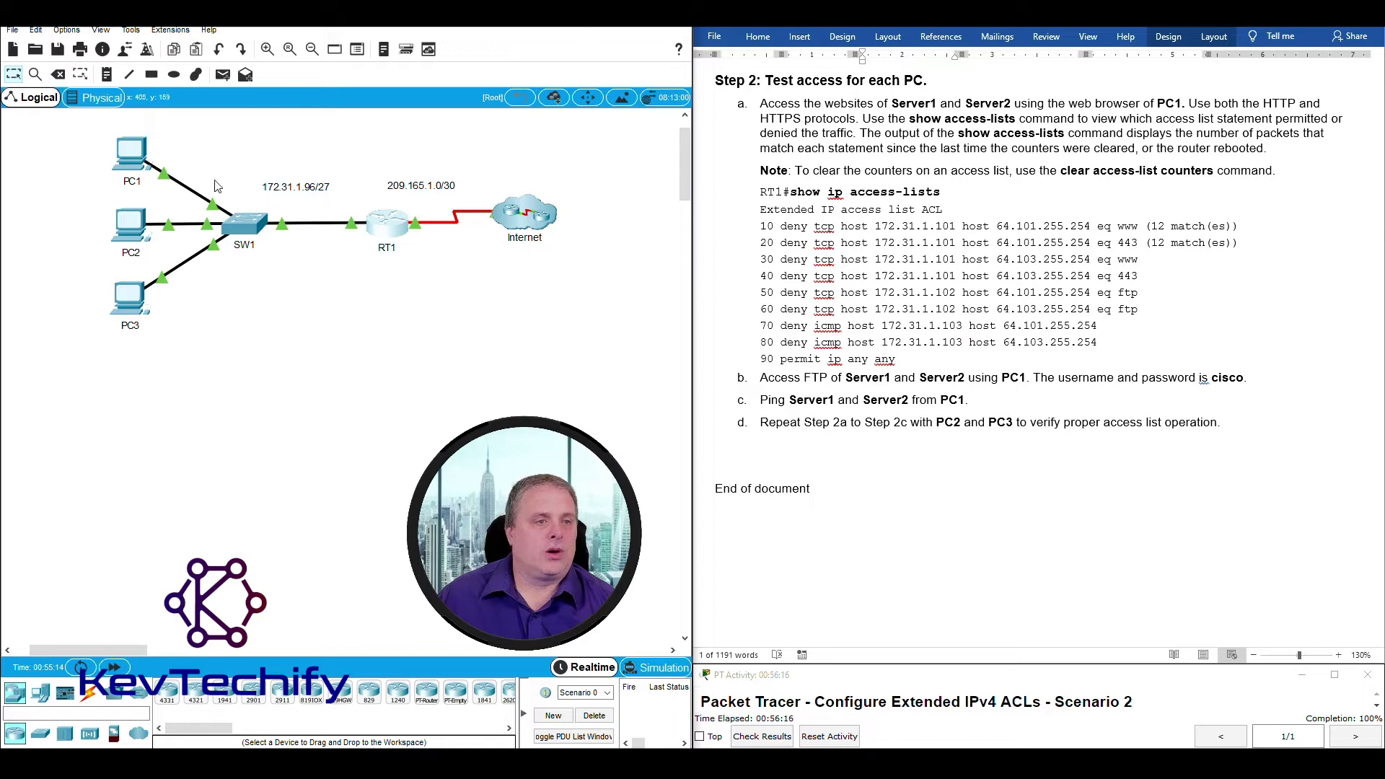
Ping 64.101.255.254 from PC1's Command Prompt.
left_click(139, 161)
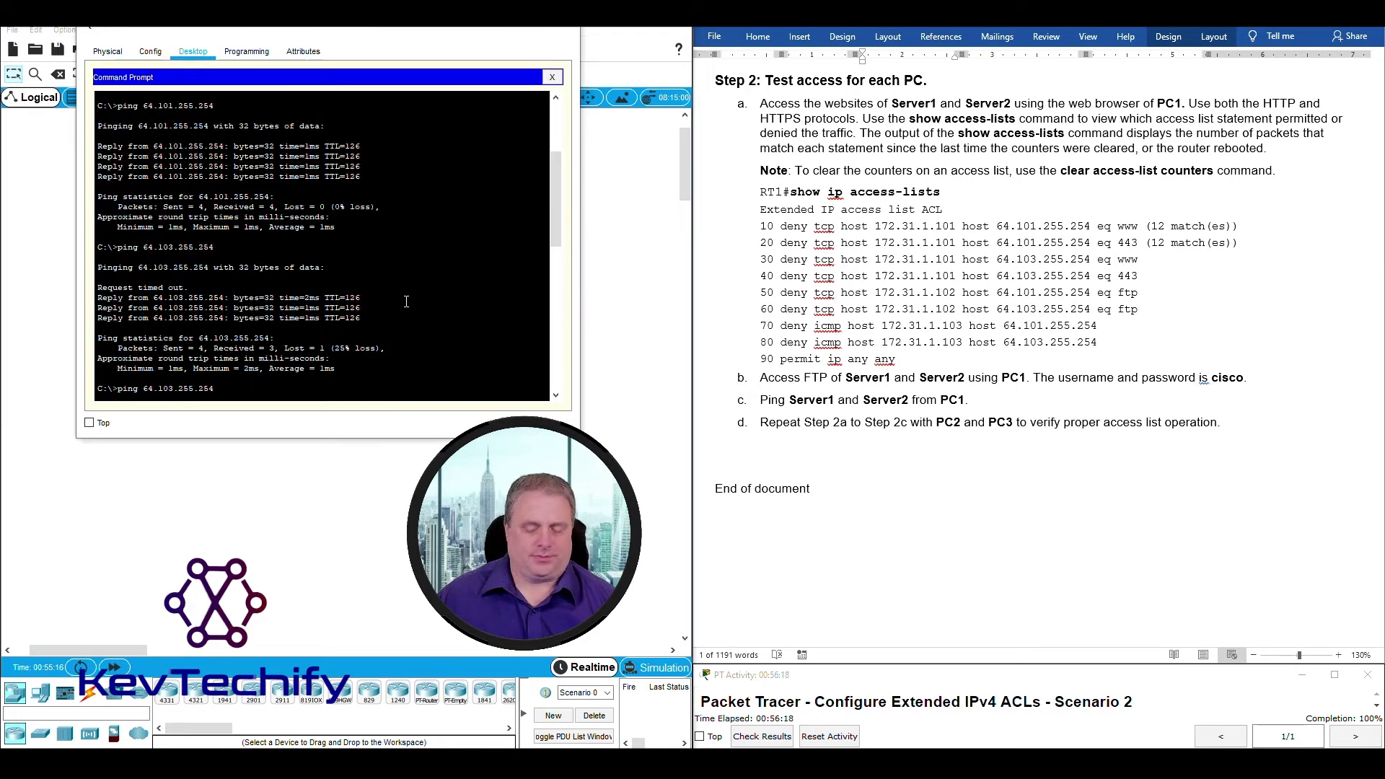
scroll(406, 301, "down", 10)
key("Return")
key("Return")
key("Return")
key("Return")
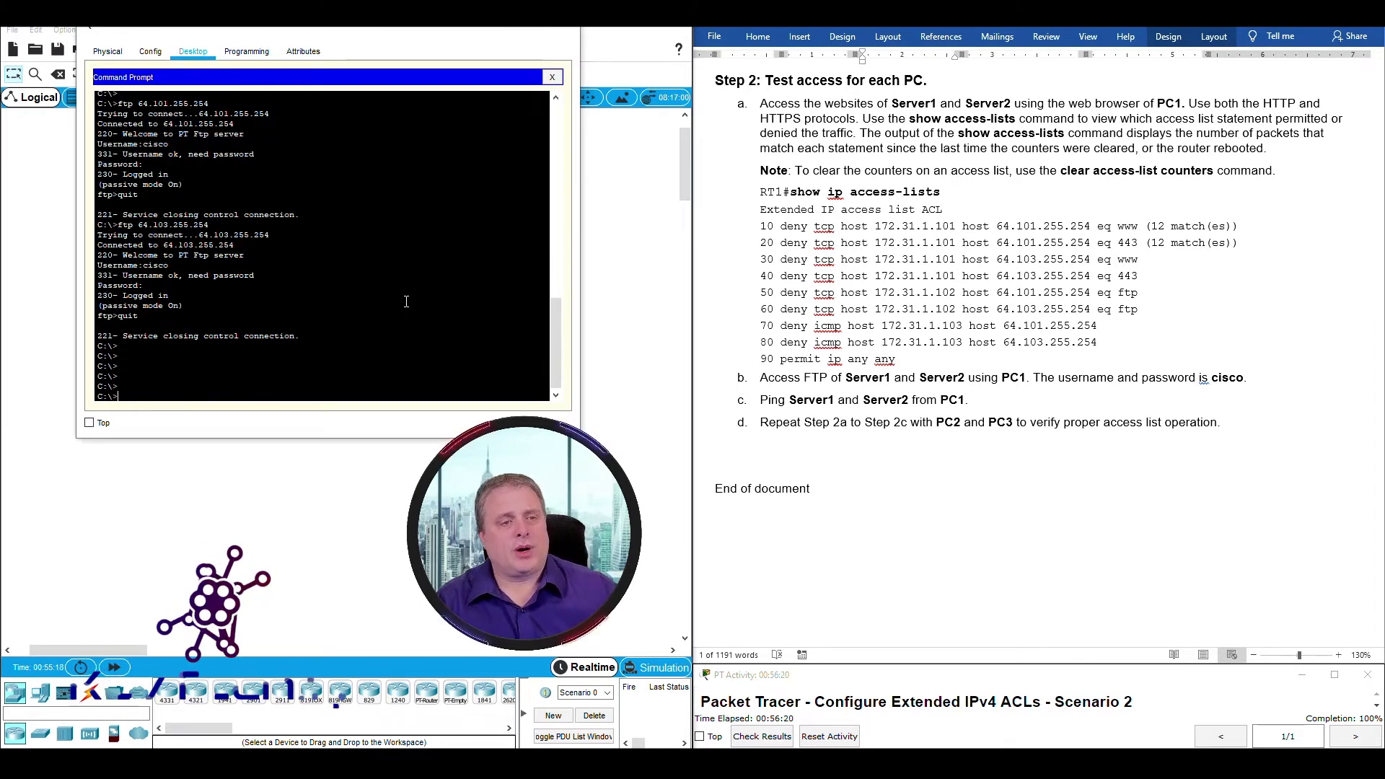
type("ping")
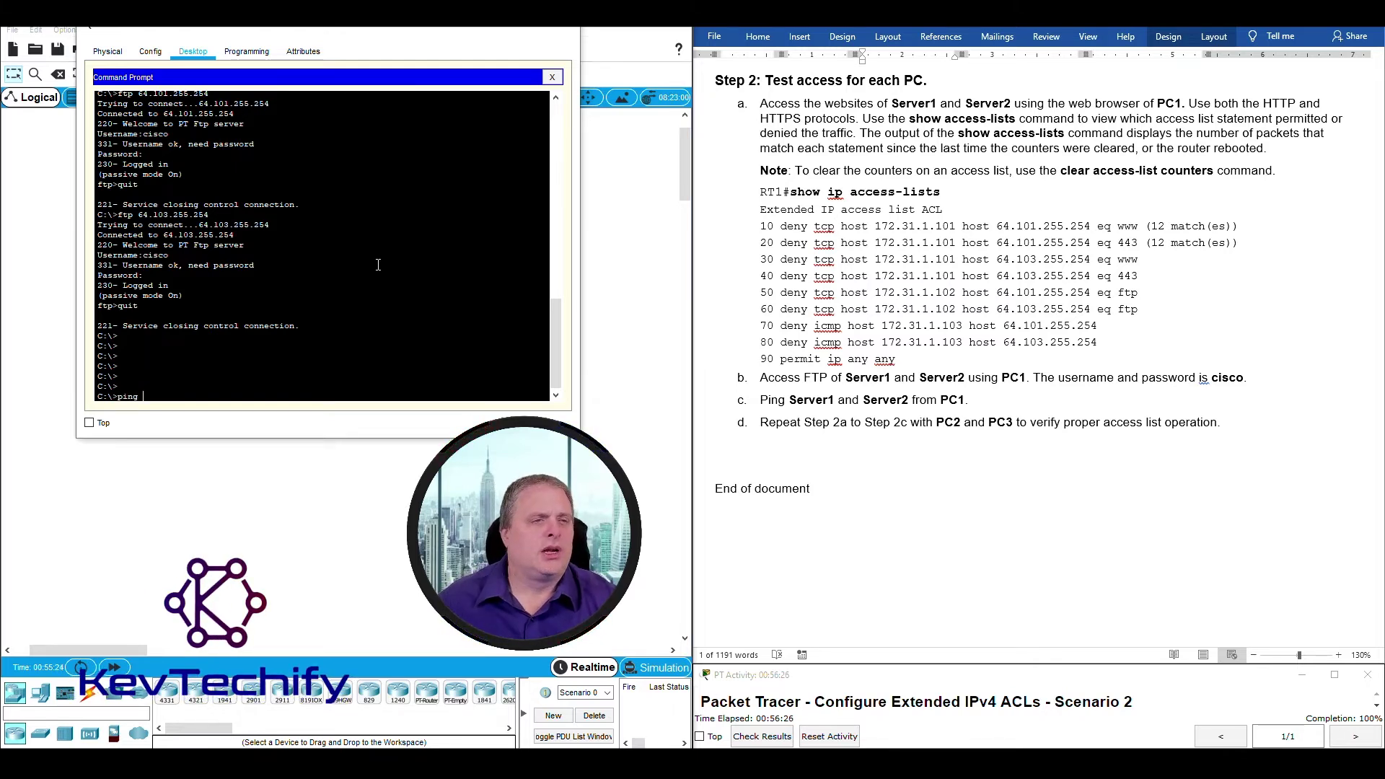
left_click_drag(140, 92, 208, 96)
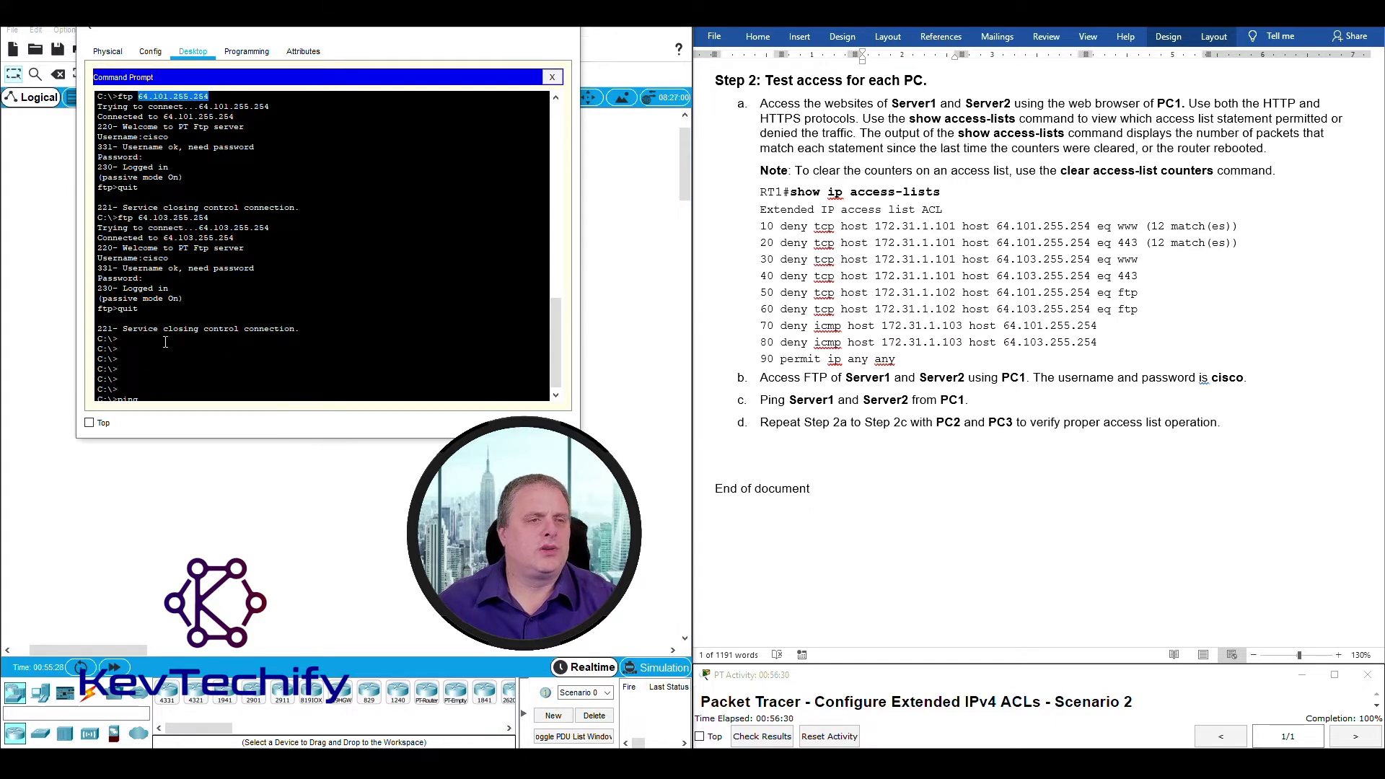
scroll(165, 342, "down", 1)
left_click(173, 389)
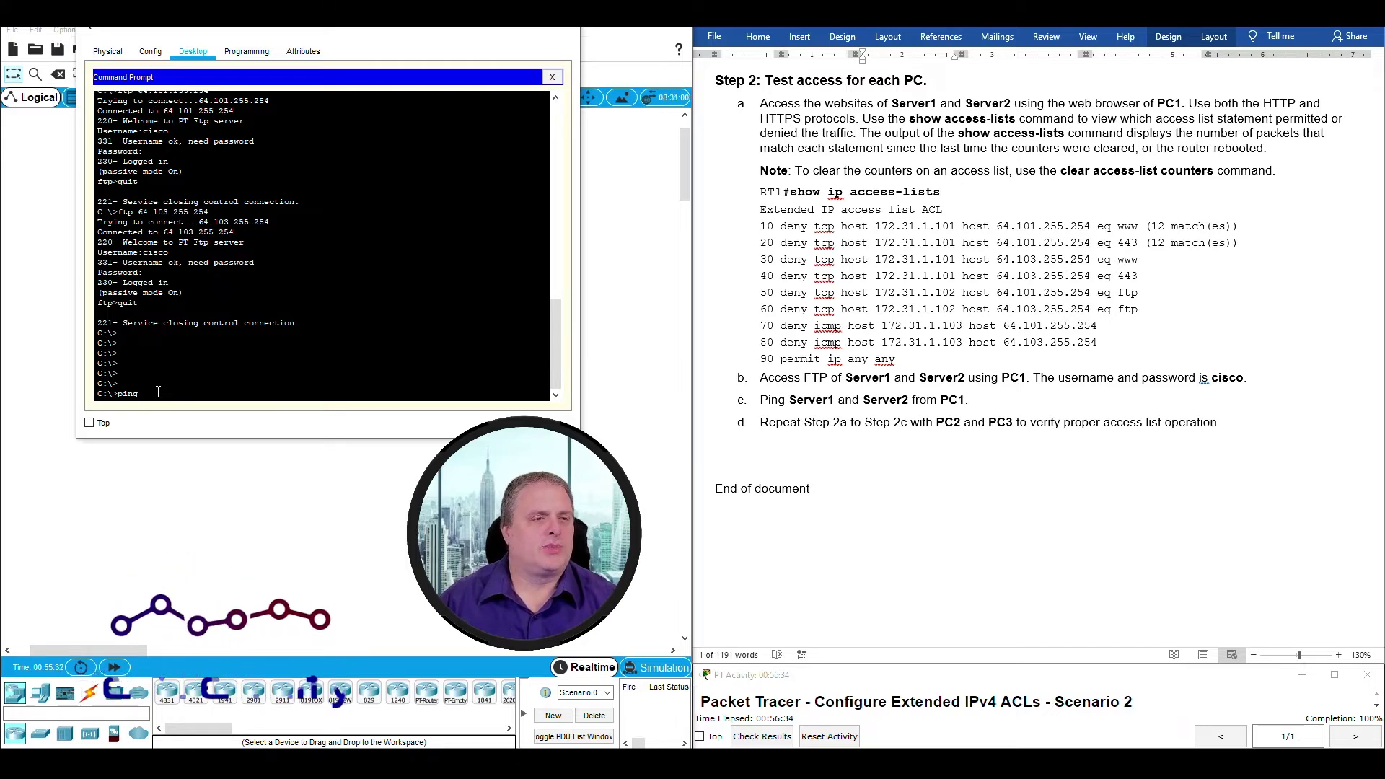
type("64.101")
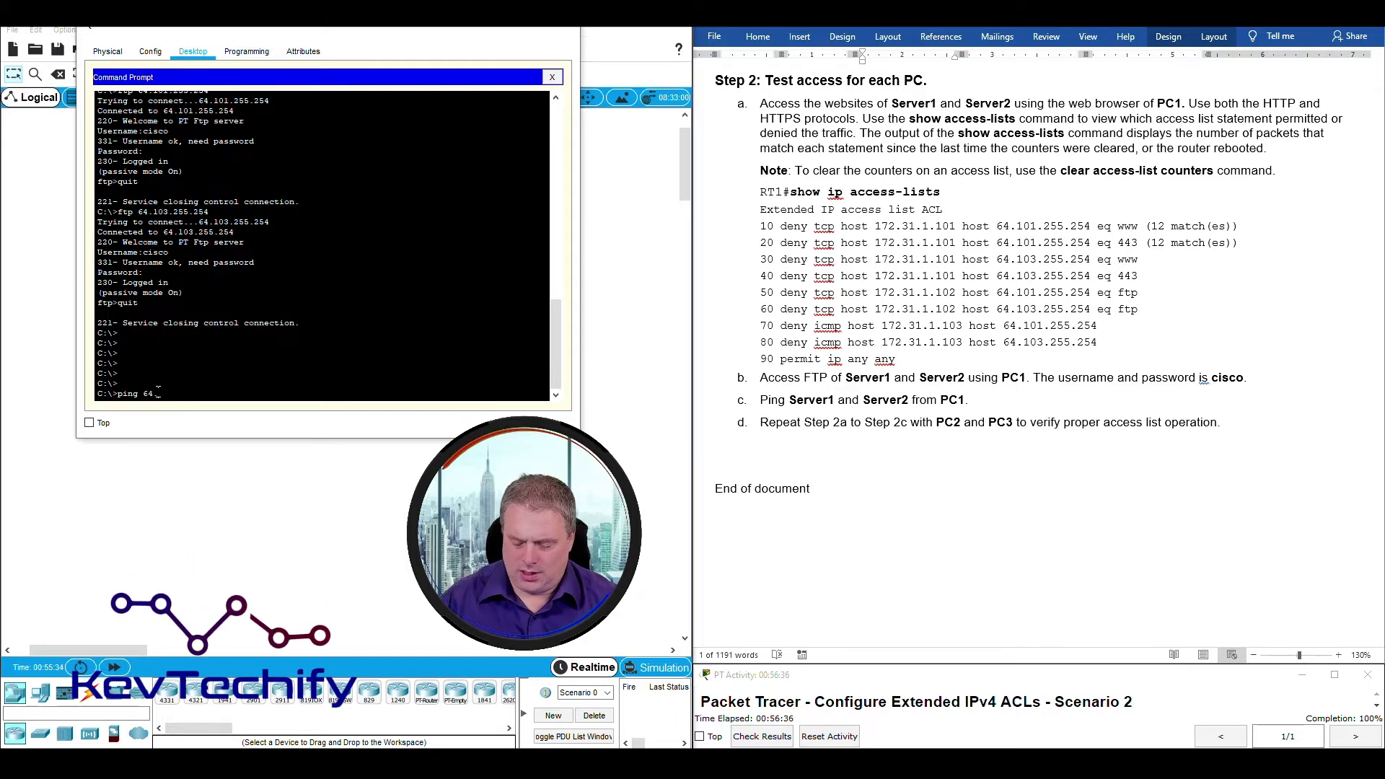
type(".")
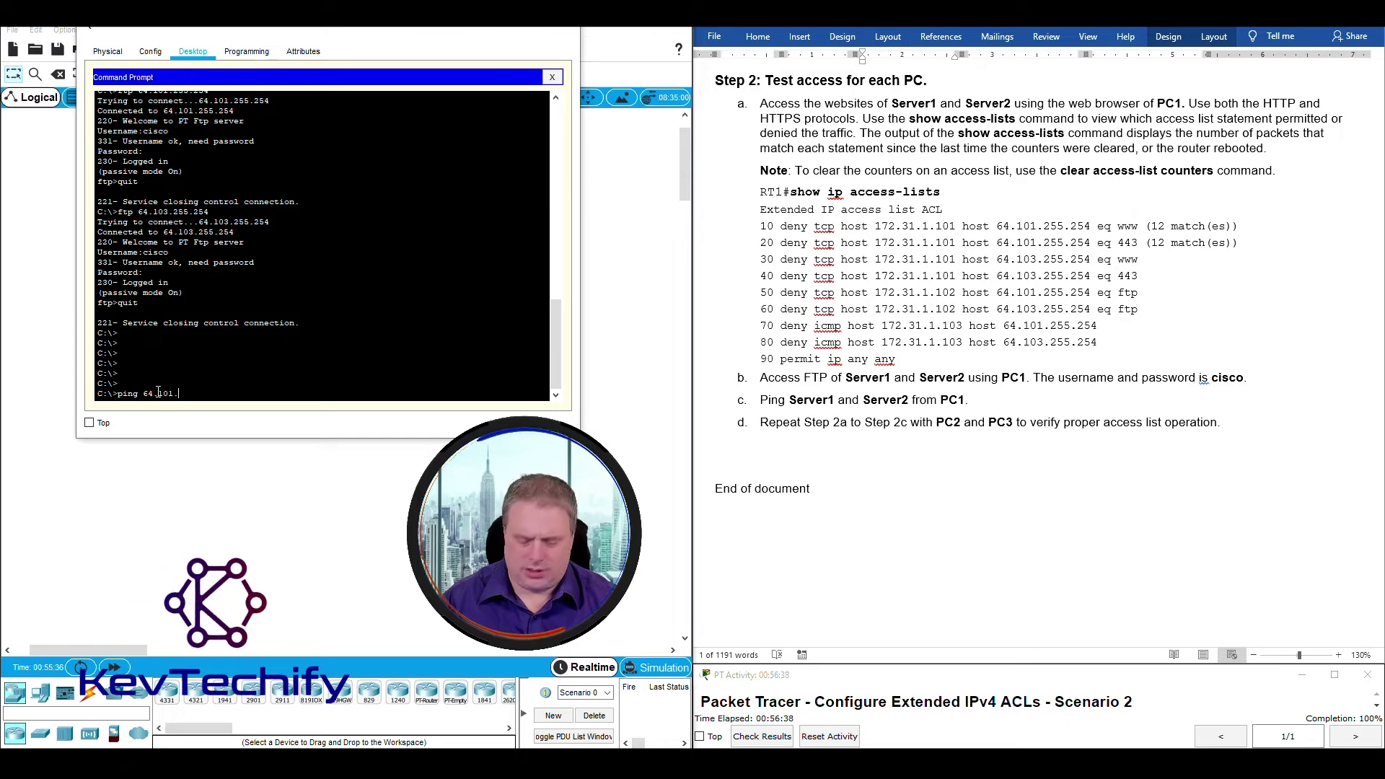
type("255.25")
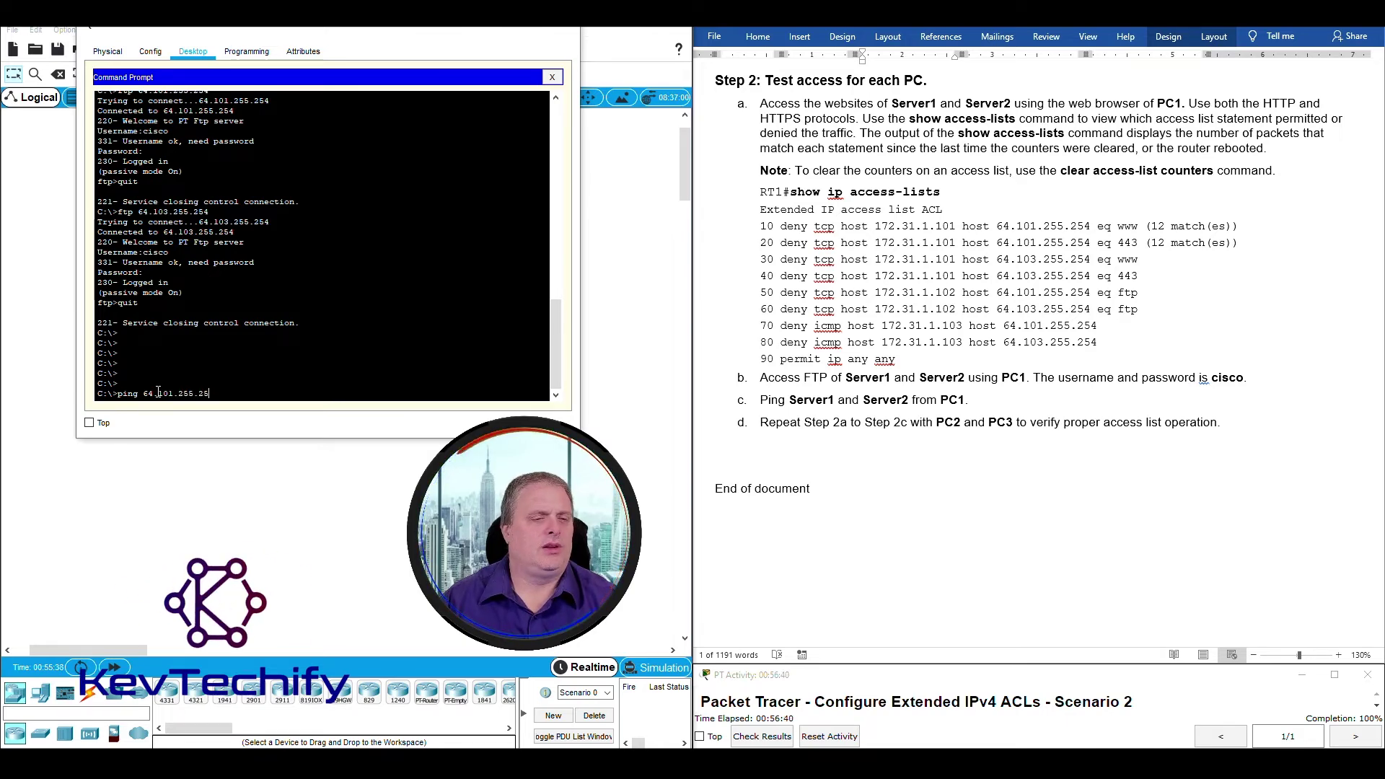
type("4")
key("Return")
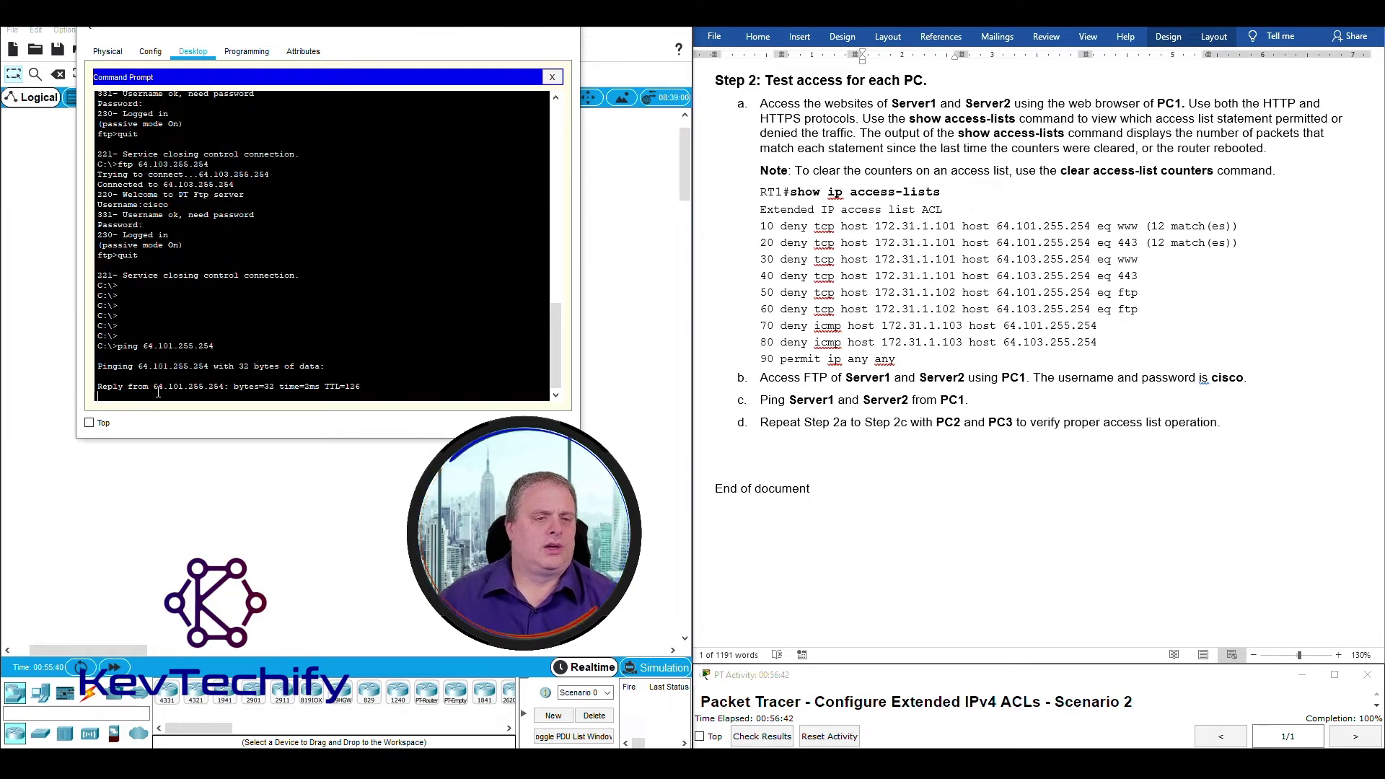
Edit the recalled command to ping 64.103.255.254, then minimize PC1's window.
left_click_drag(286, 31, 889, 172)
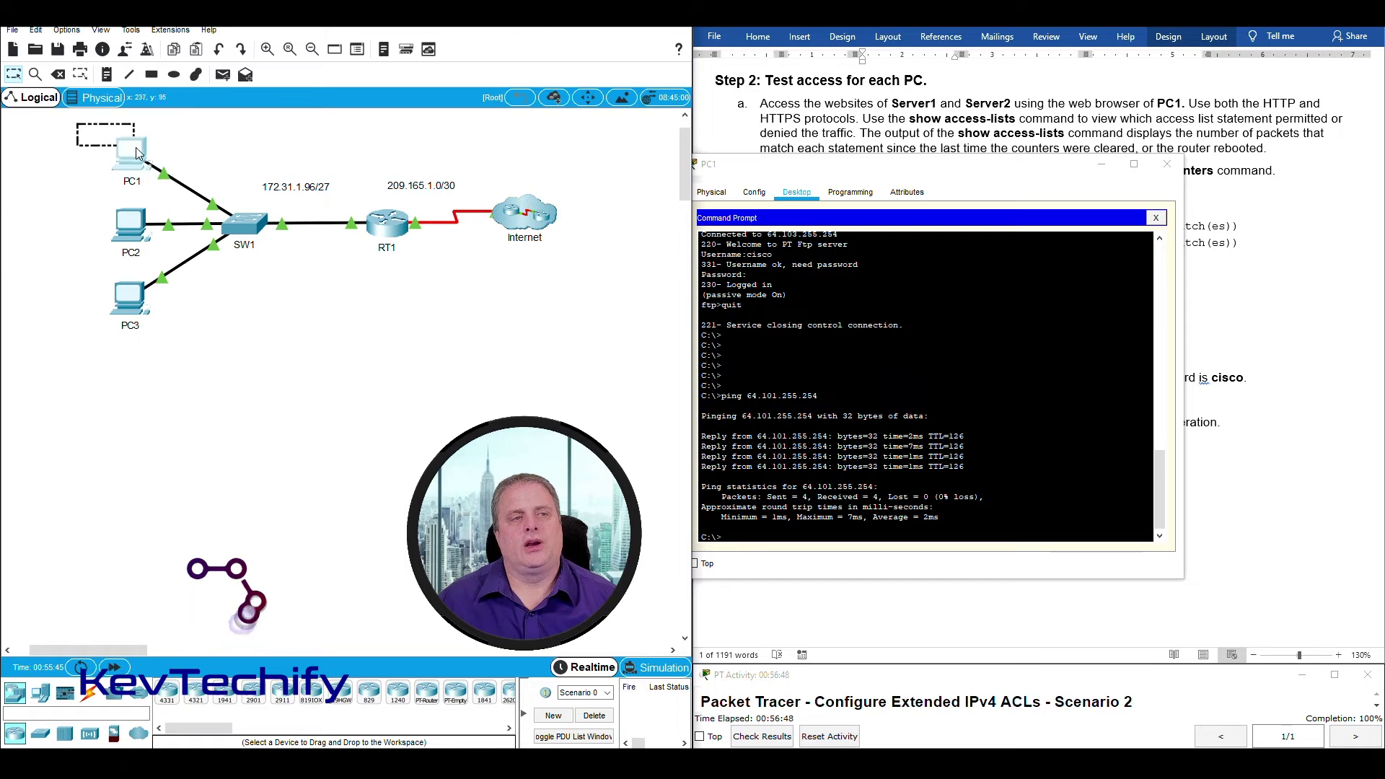
left_click_drag(458, 168, 615, 271)
left_click_drag(458, 168, 583, 254)
left_click(825, 166)
left_click_drag(827, 171, 238, 53)
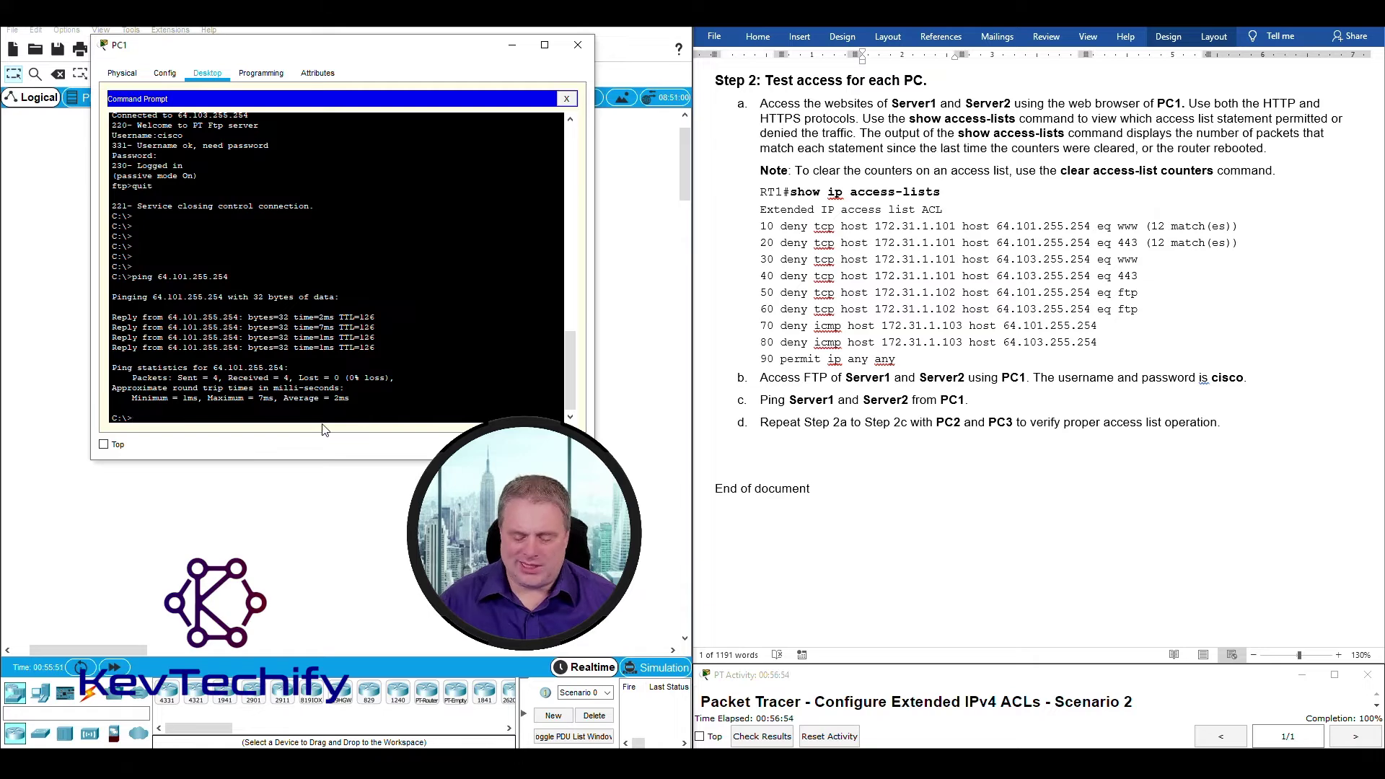
key("Up")
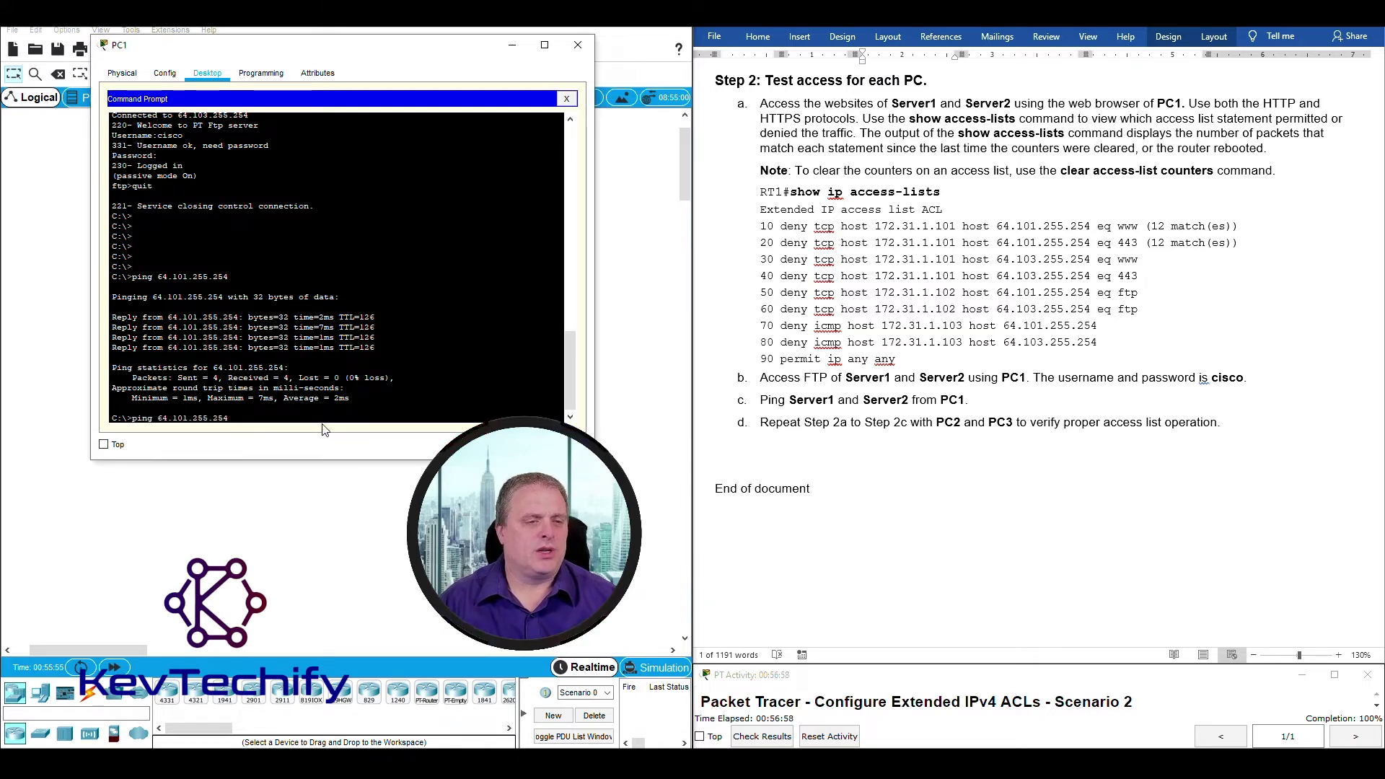
key("BackSpace")
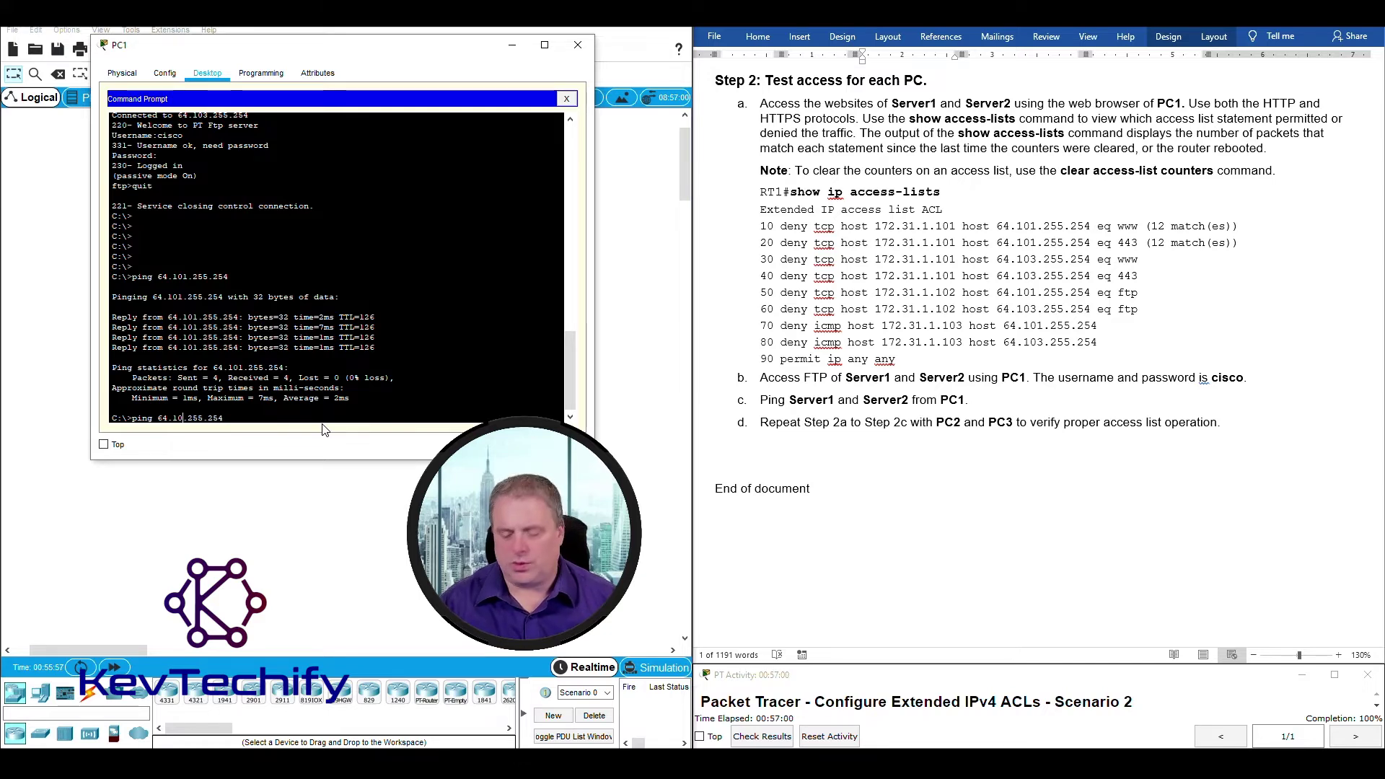
type("3")
key("Return")
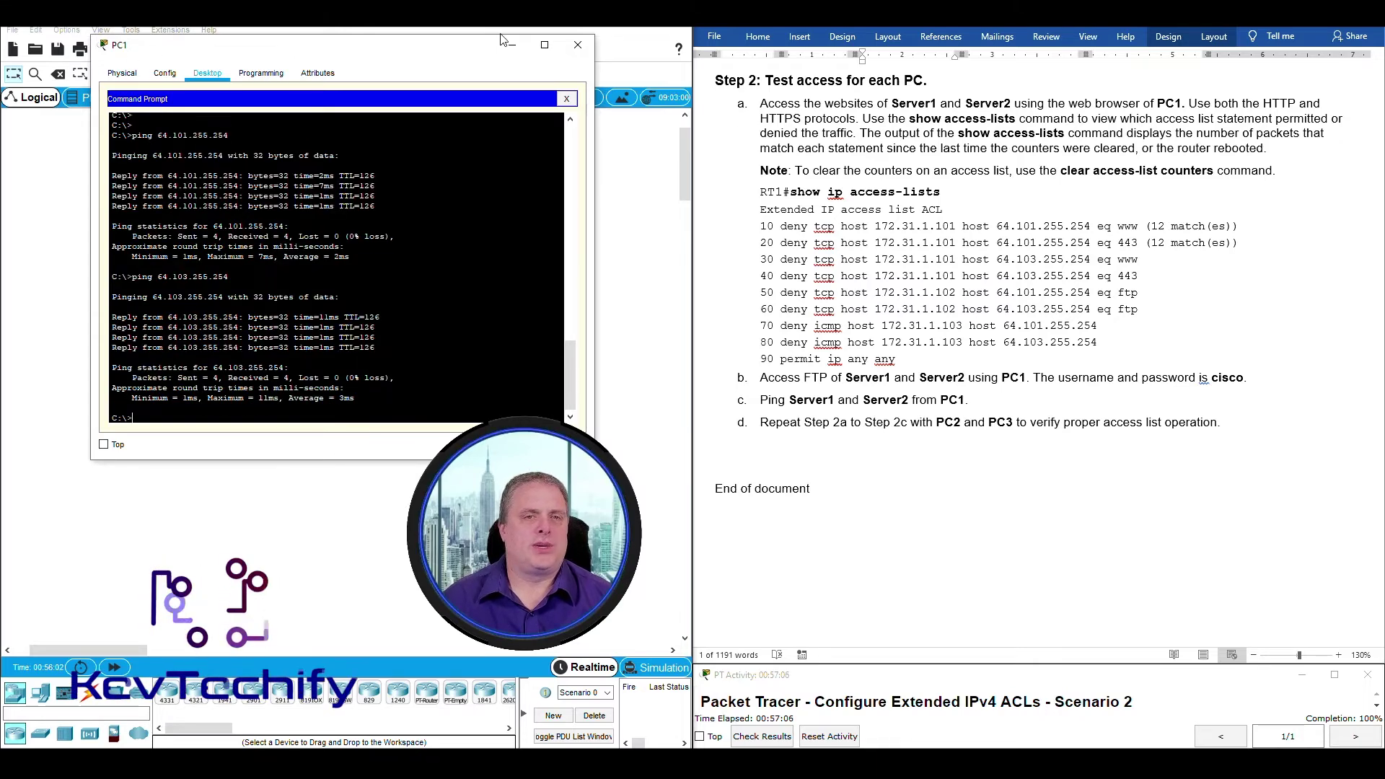
left_click(515, 46)
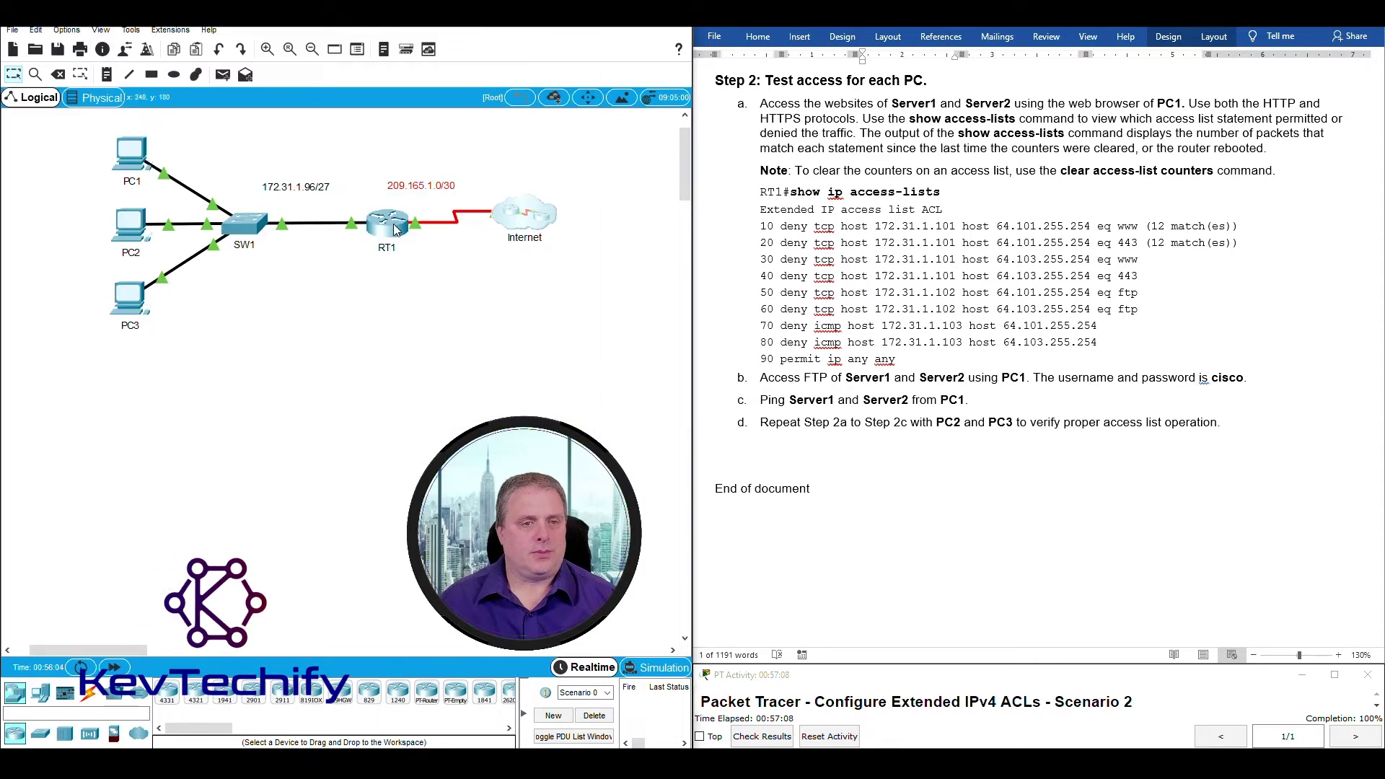
left_click(395, 229)
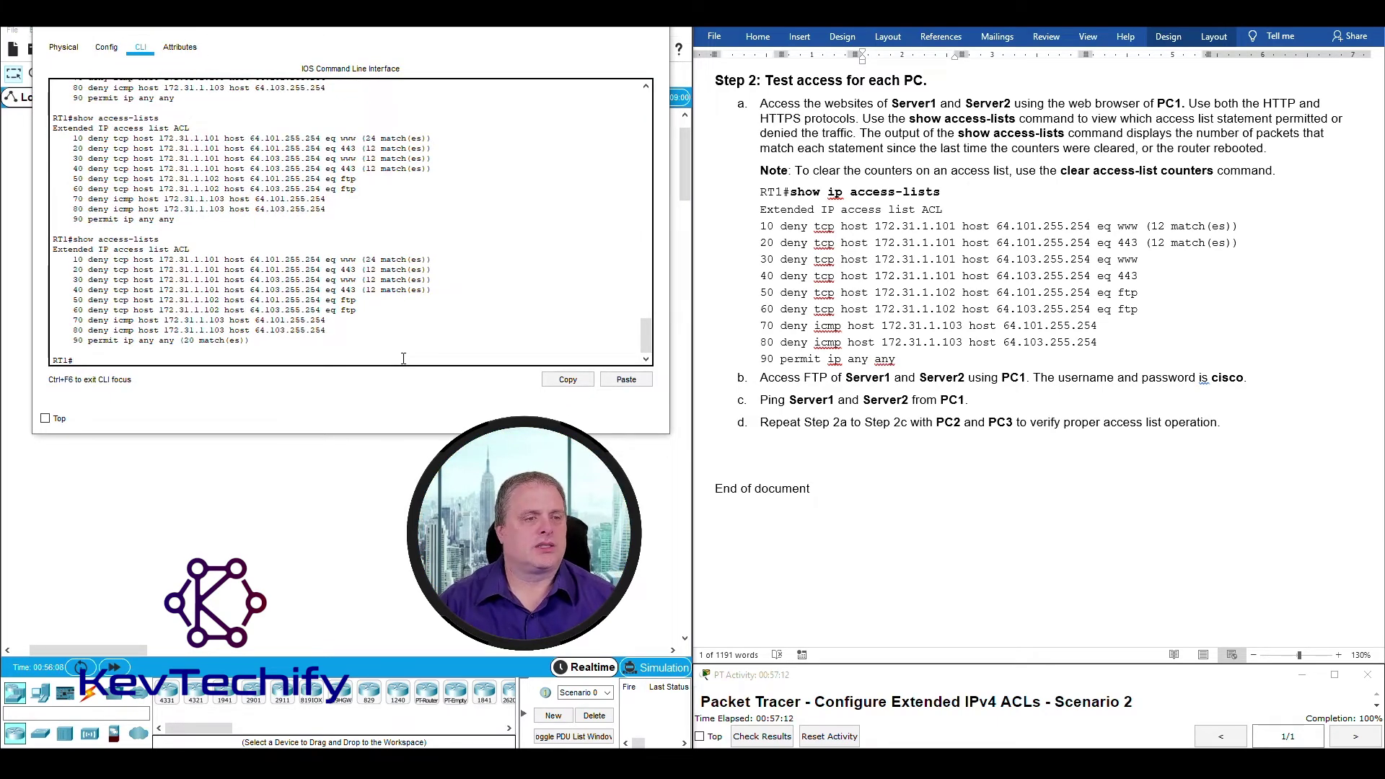
key("Return")
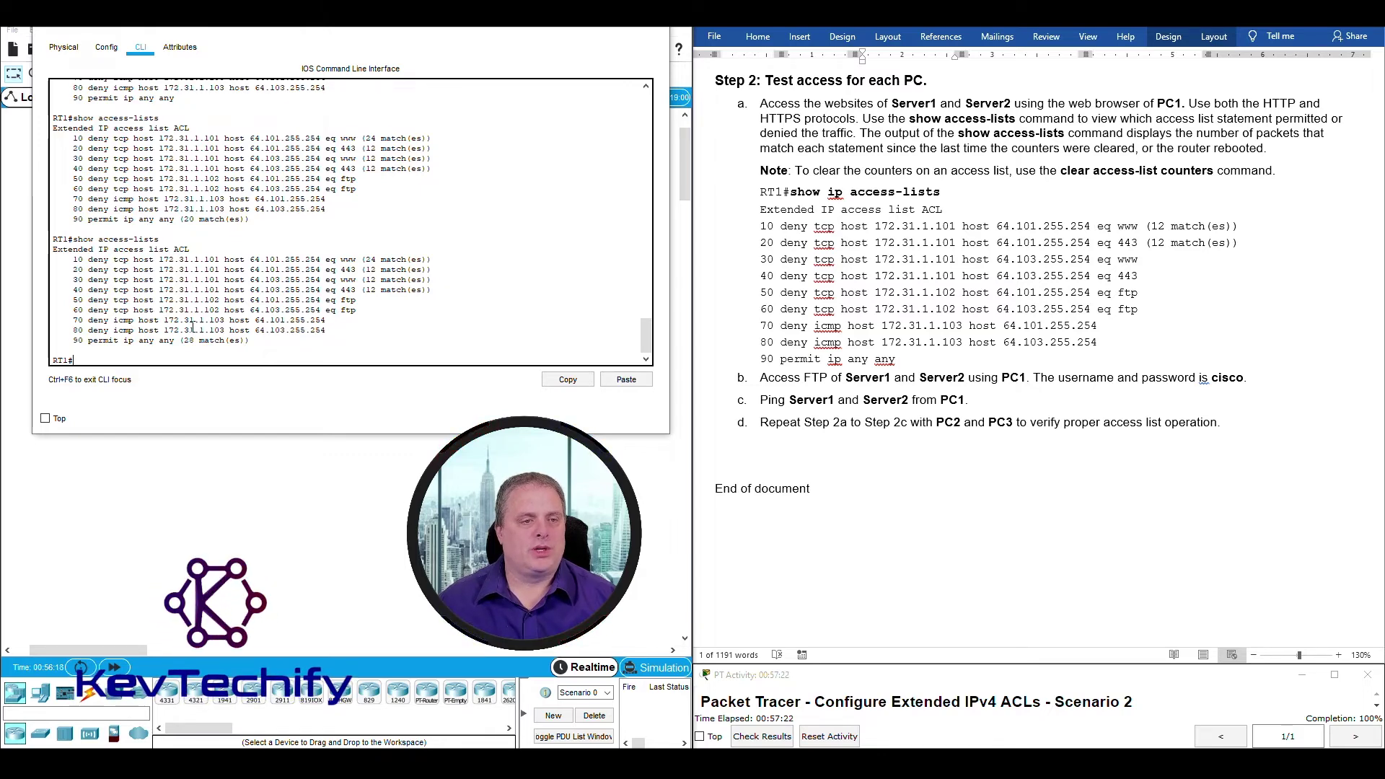
left_click_drag(166, 320, 226, 320)
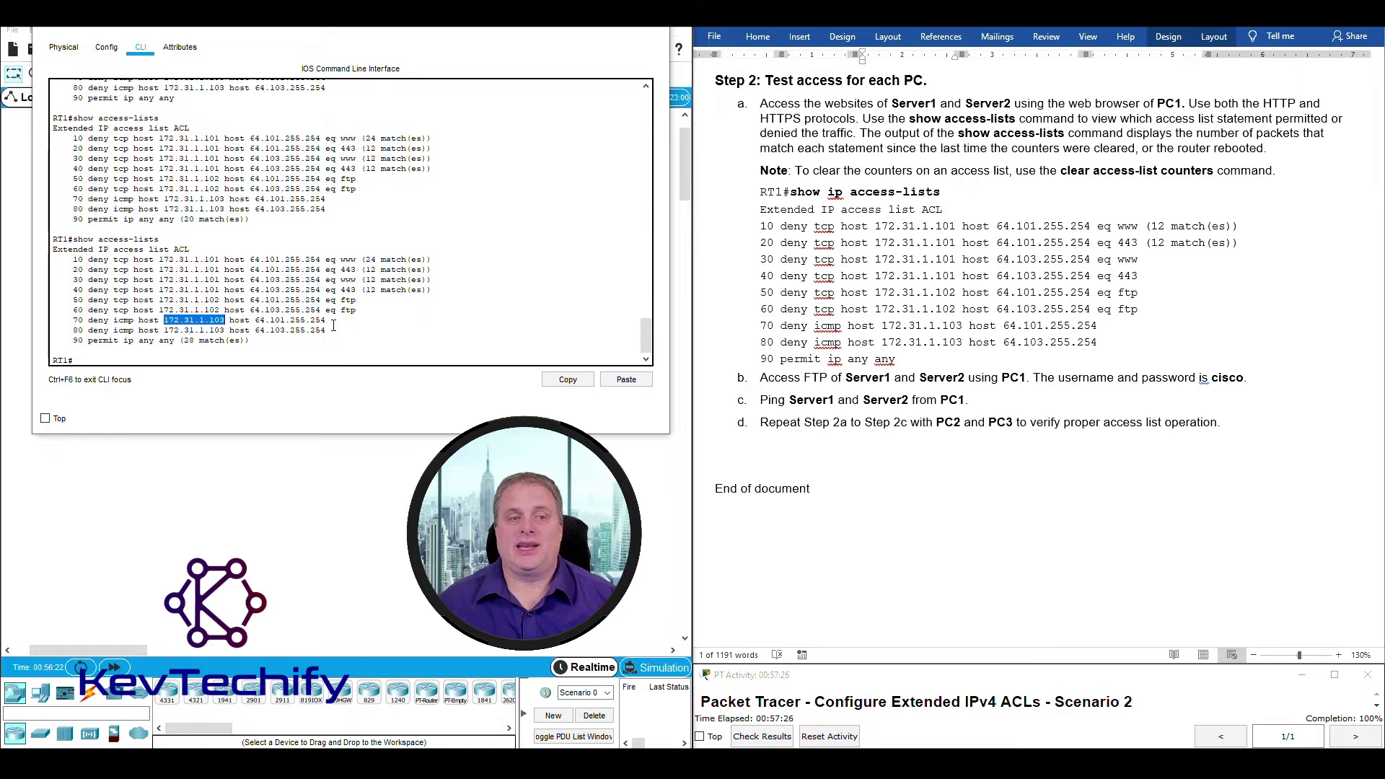
left_click(303, 336)
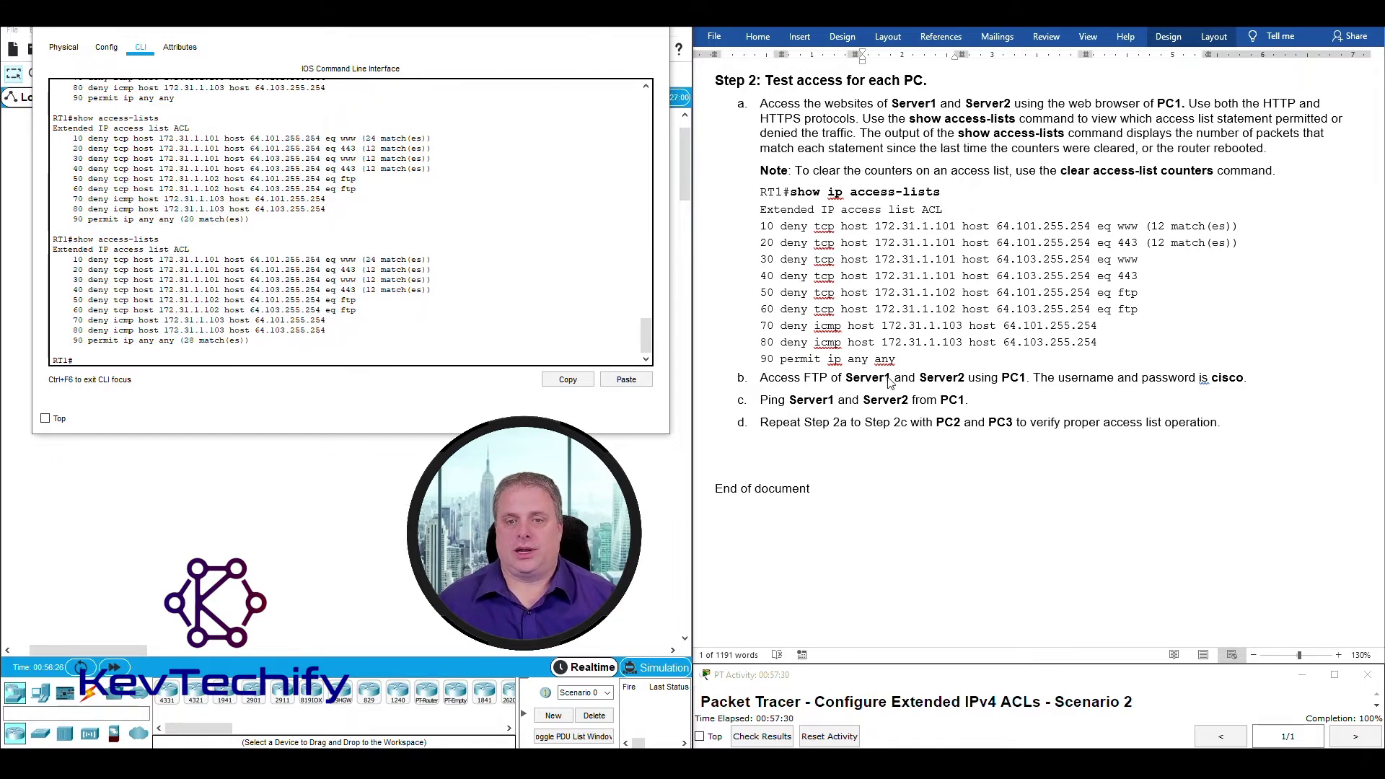
left_click(588, 27)
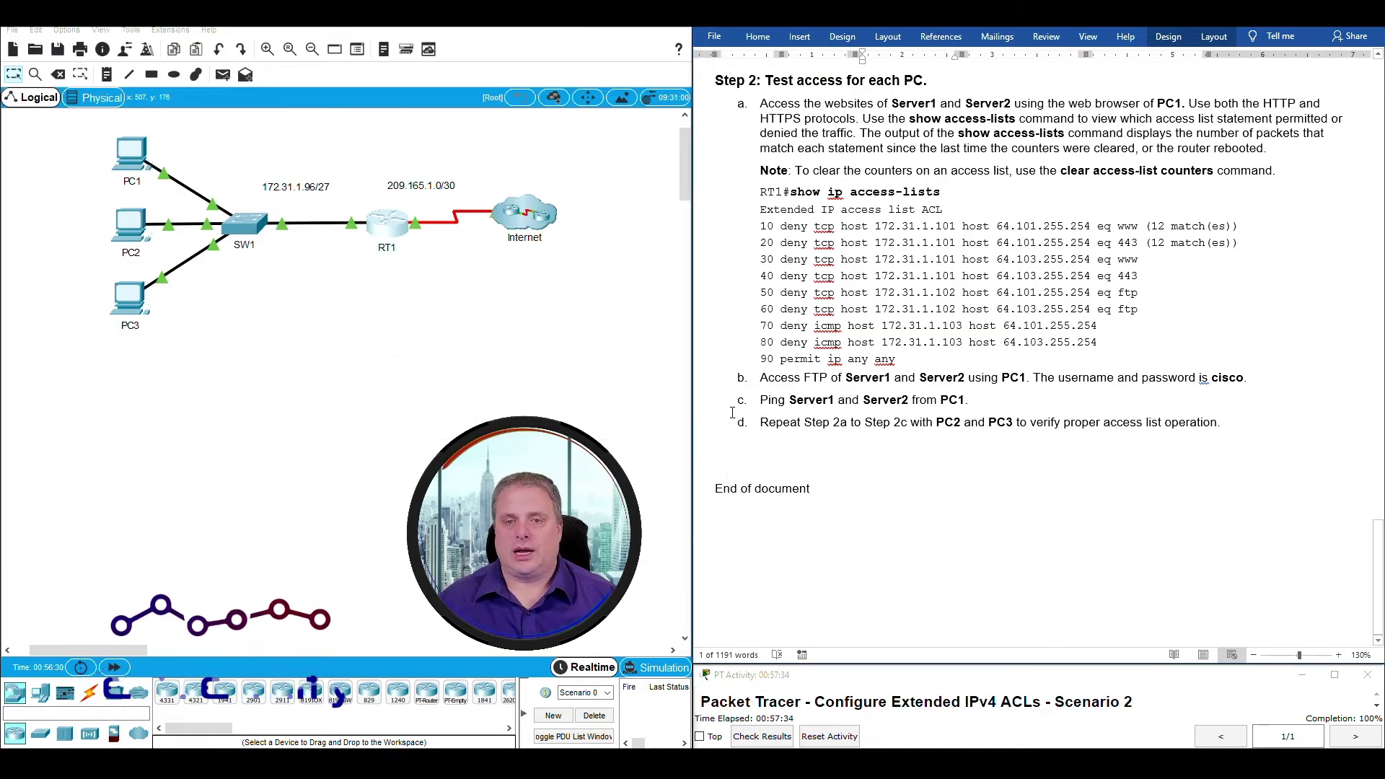
Read step d's PC2 and PC3 tests, then open PC2's window and close its Command Prompt.
left_click_drag(759, 422, 950, 428)
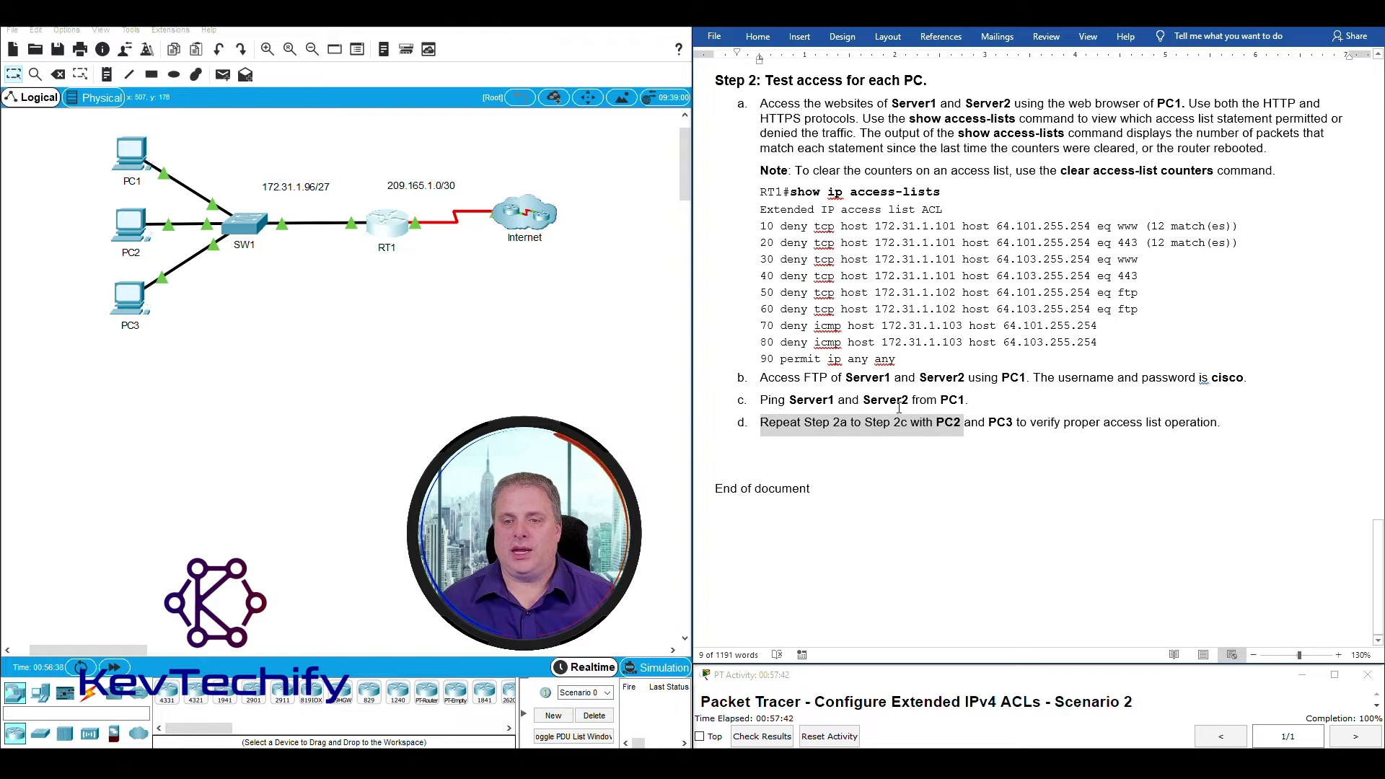
left_click(973, 430)
left_click_drag(985, 427, 1215, 429)
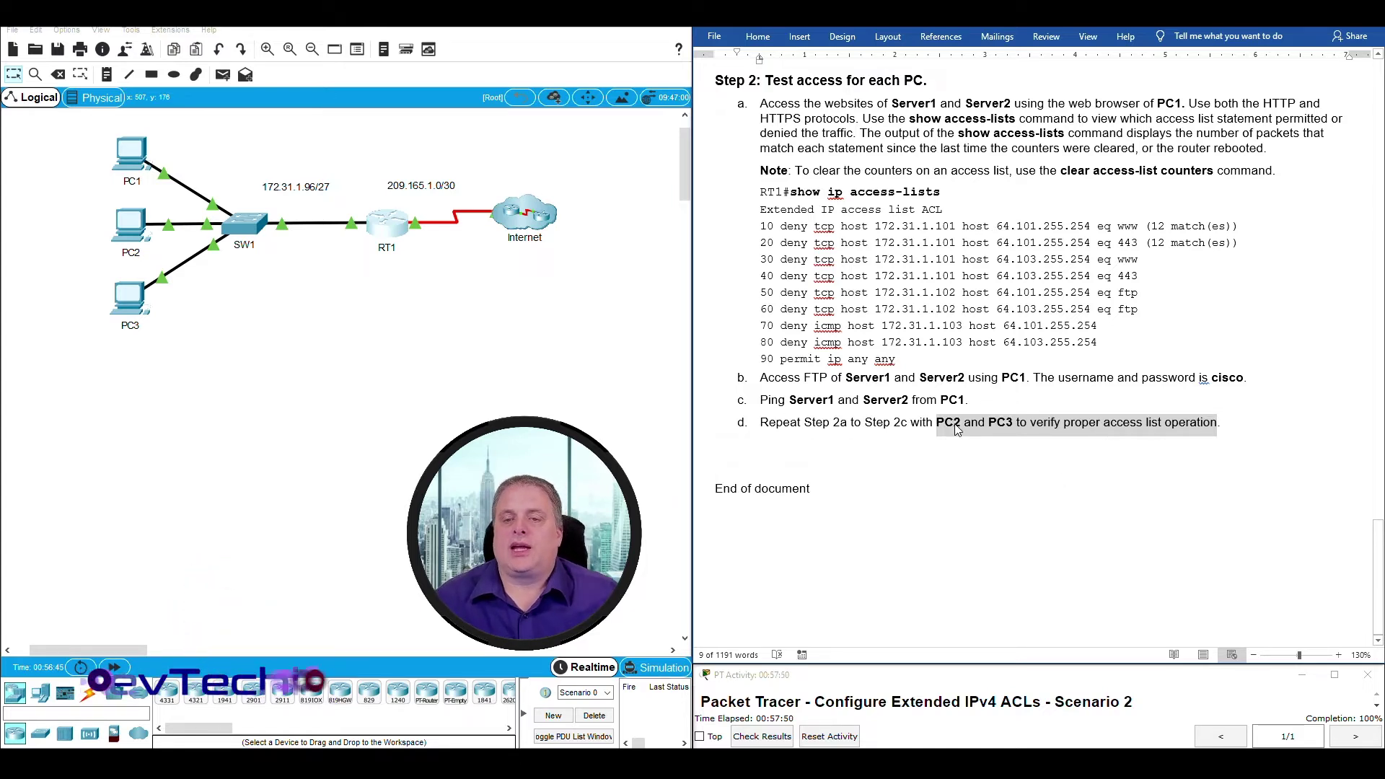
left_click(128, 226)
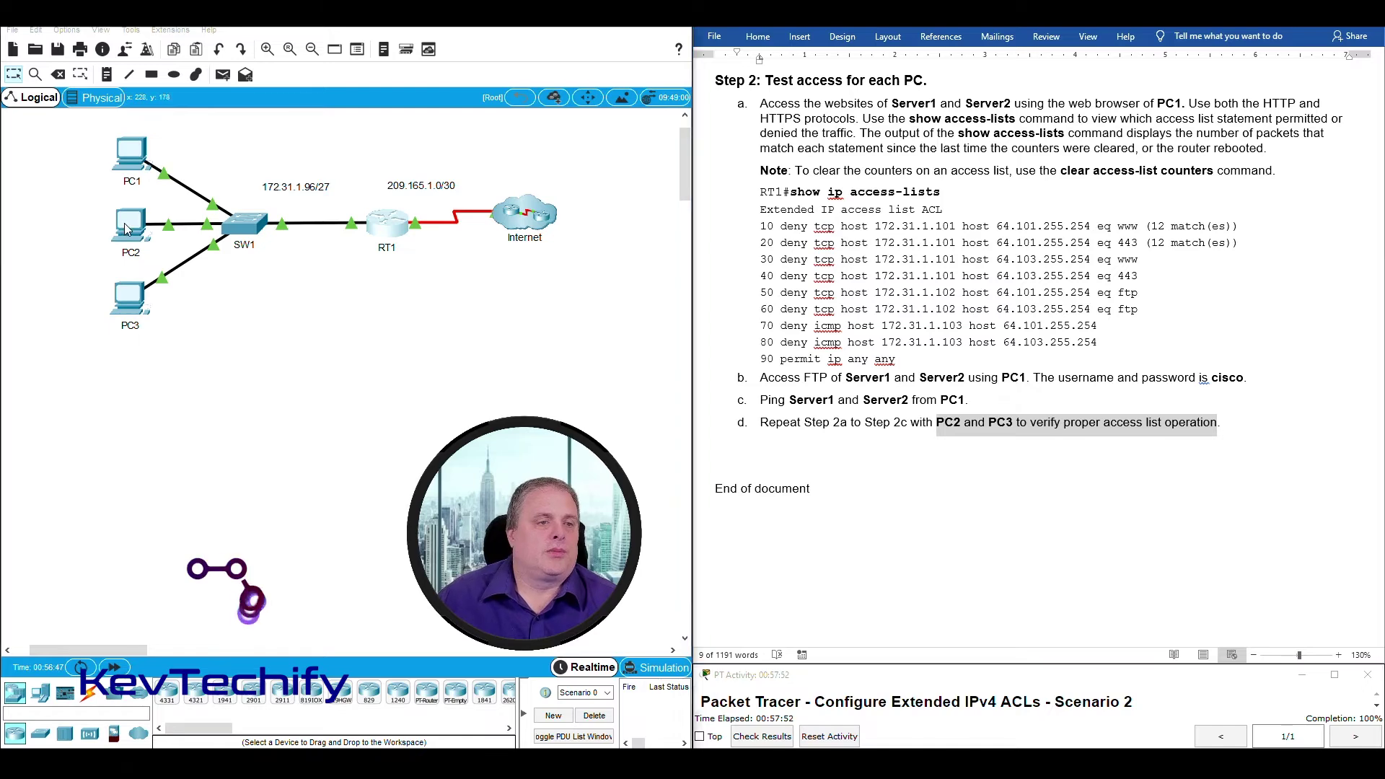
left_click_drag(315, 51, 292, 55)
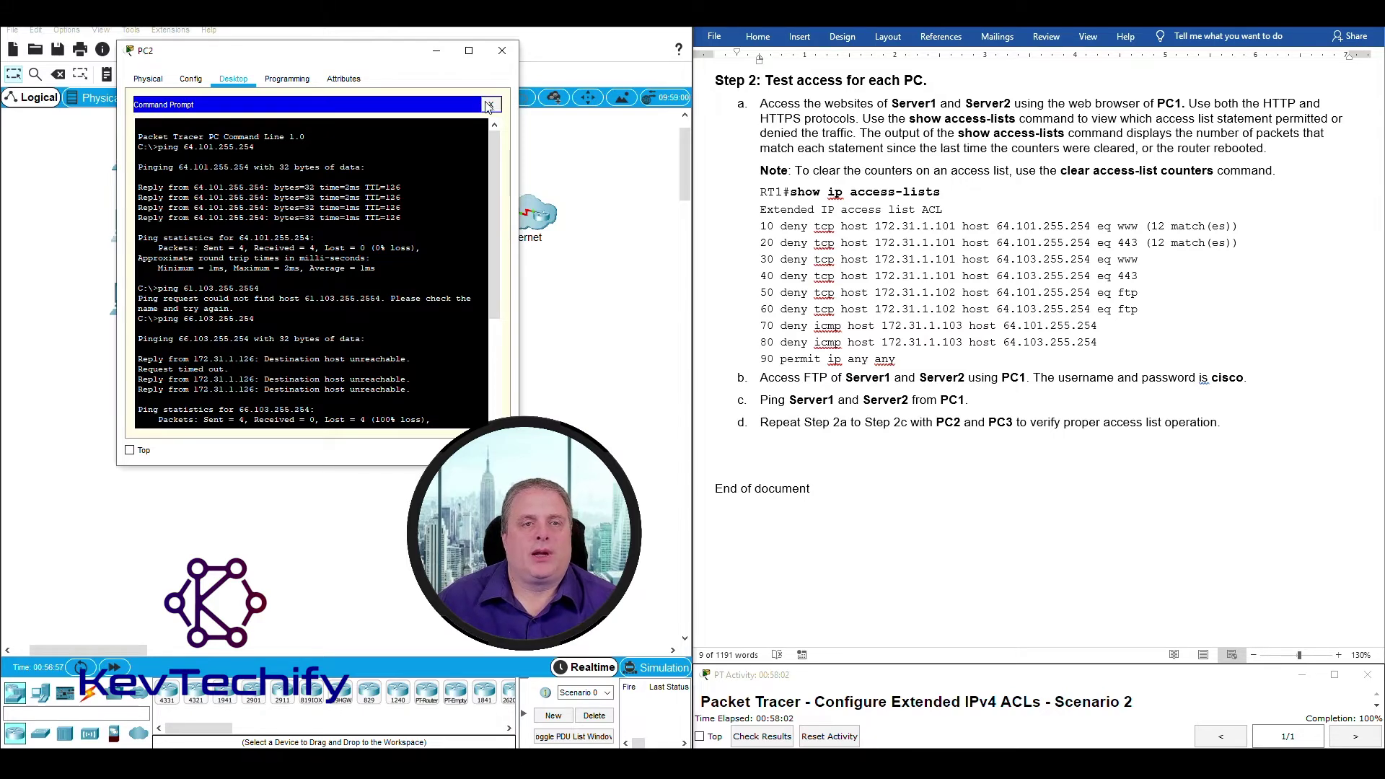
left_click(489, 105)
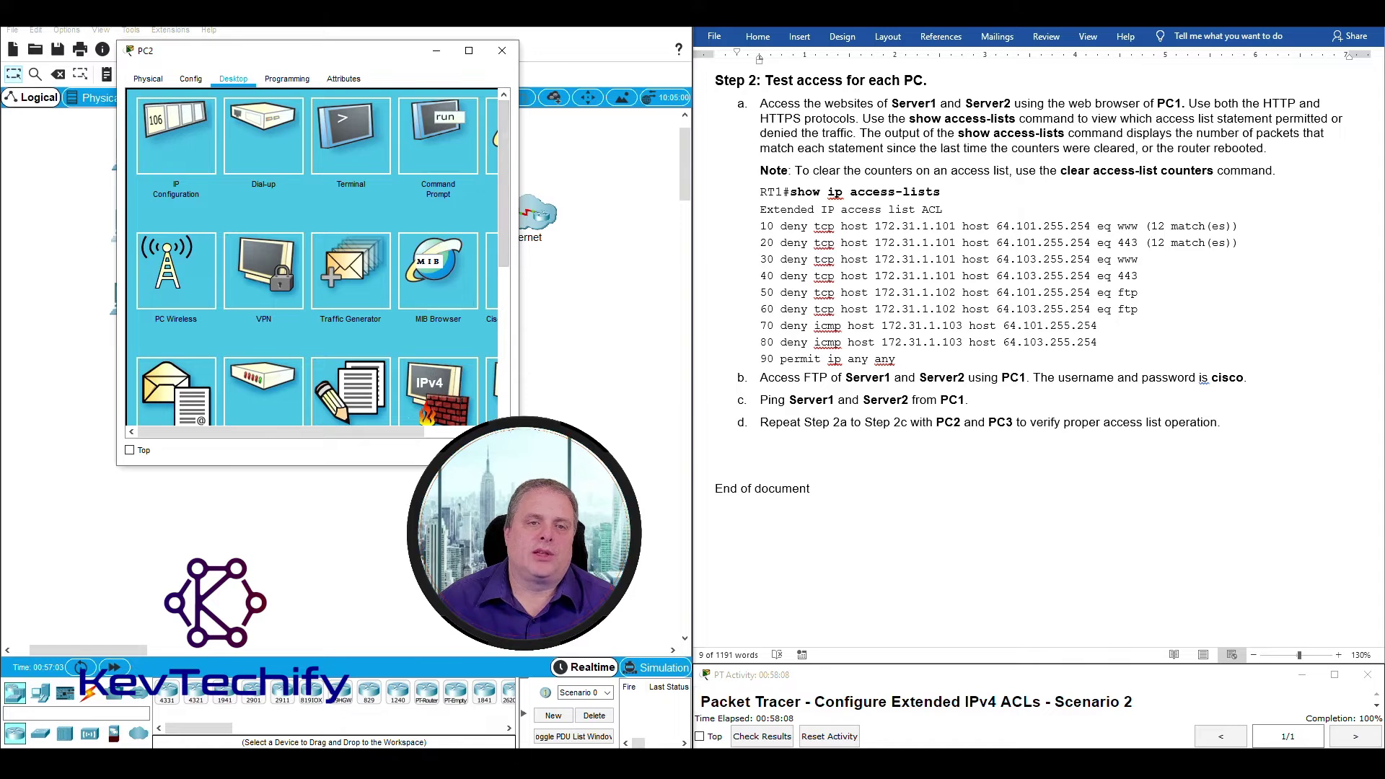
Open PC2's web browser and load the page at 64.101.255.254.
left_click_drag(519, 156, 602, 156)
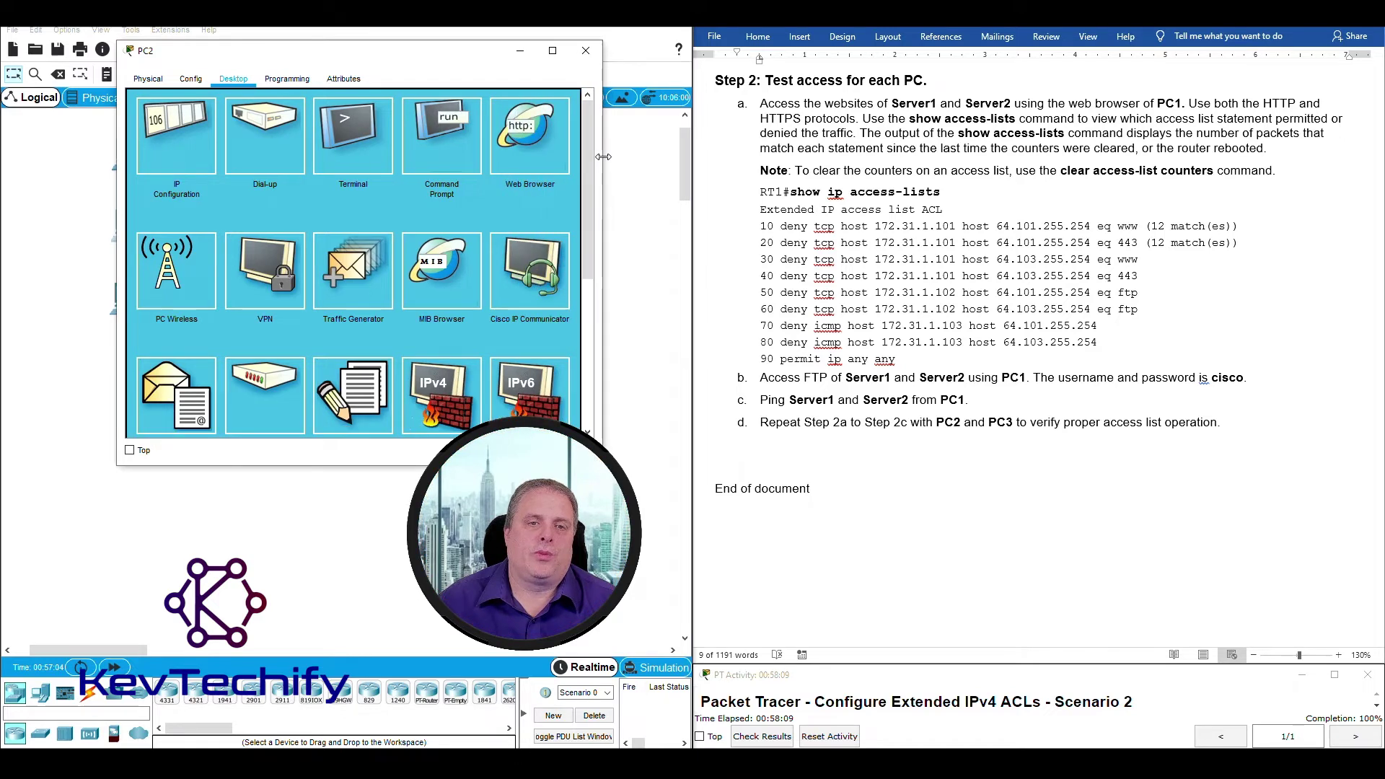
left_click(531, 137)
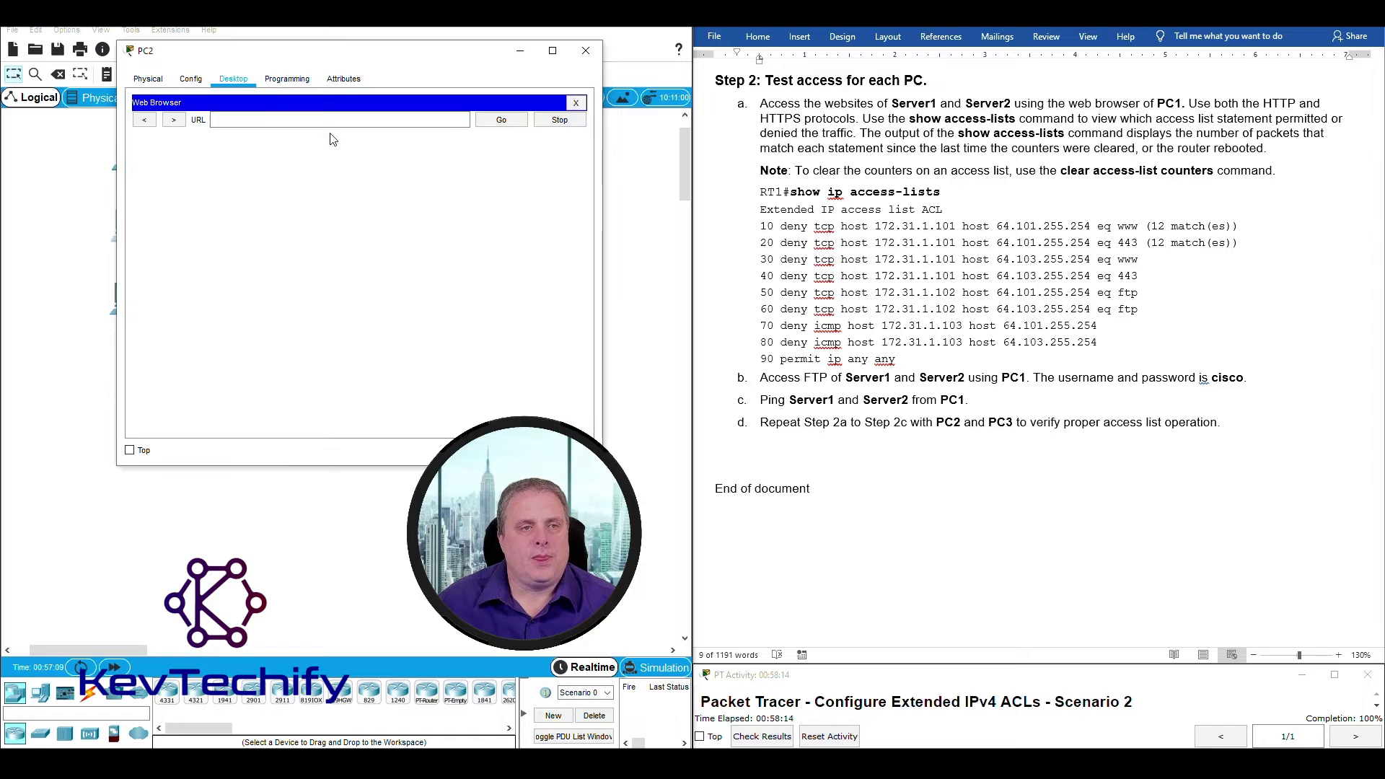
left_click(266, 119)
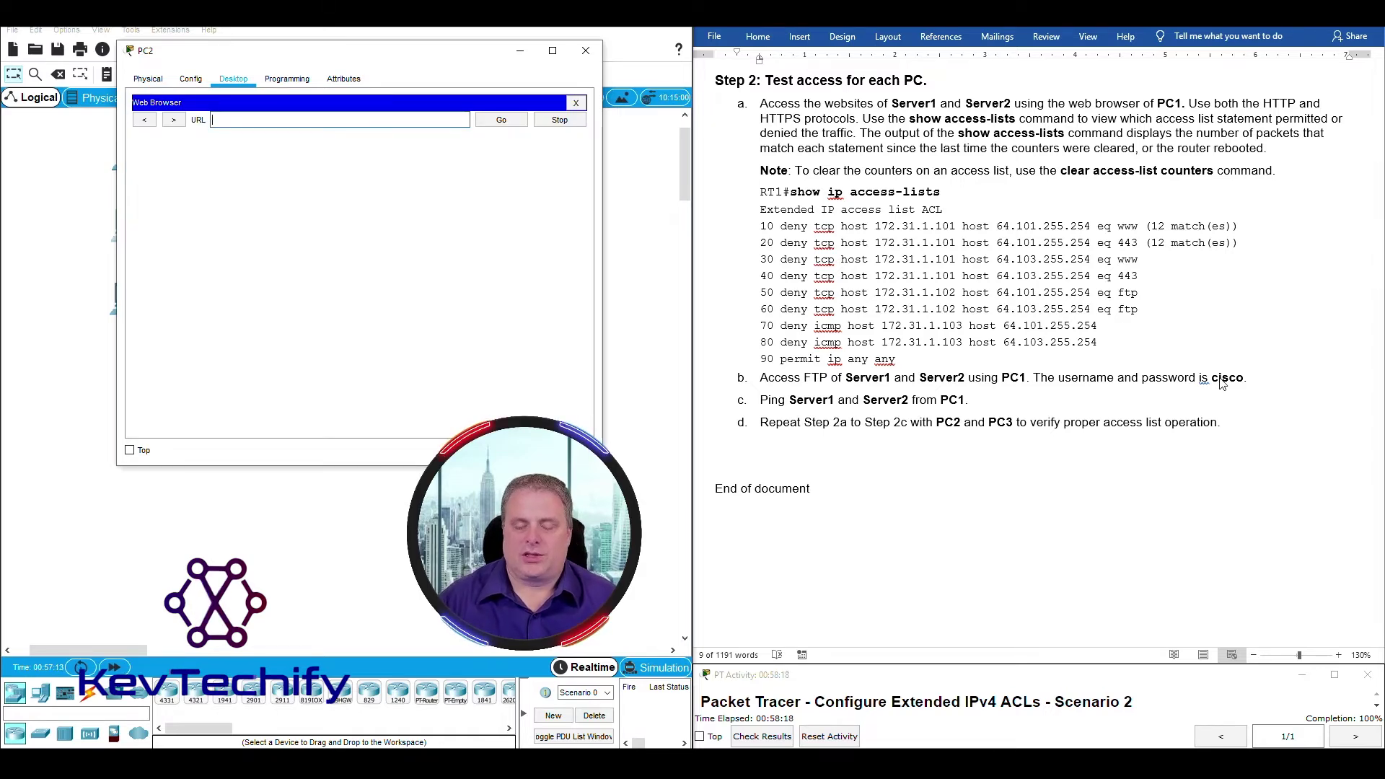
type("172")
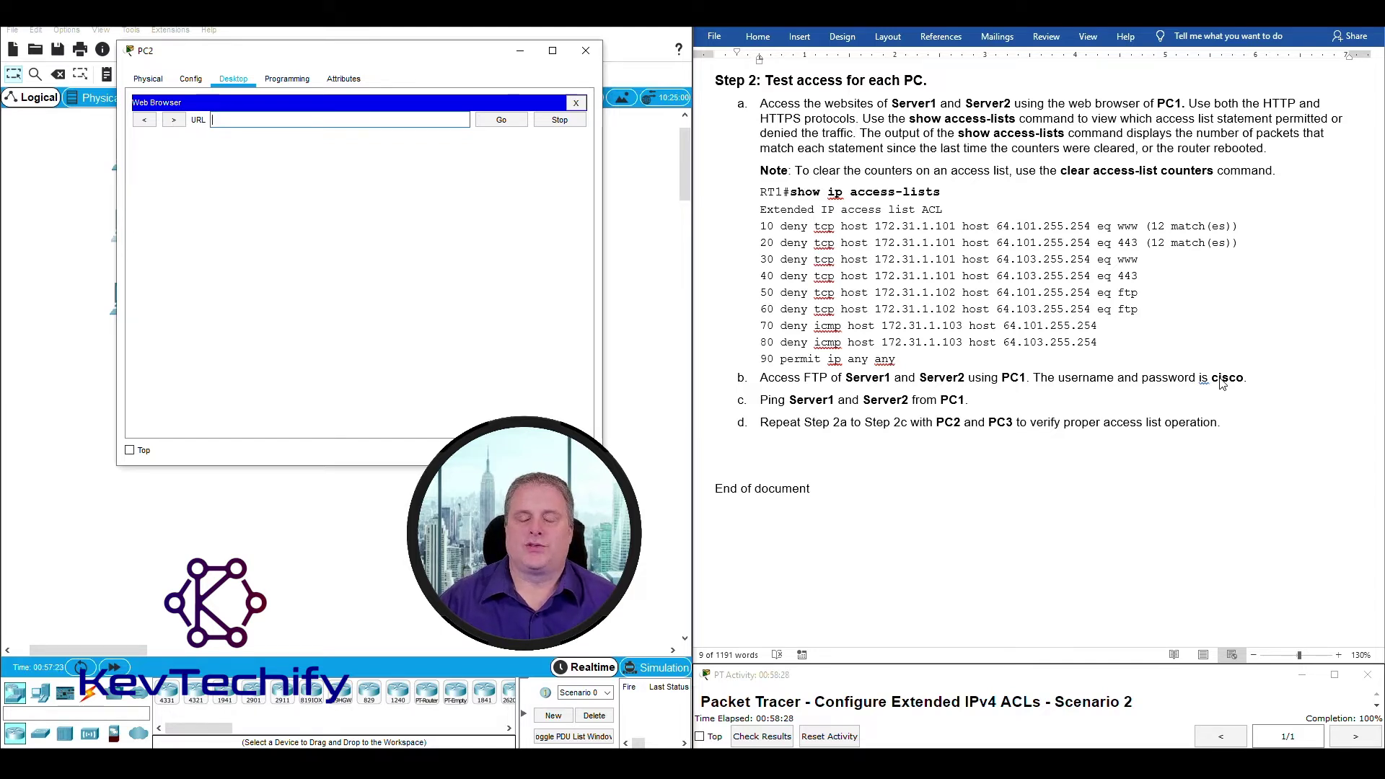
type("64.10")
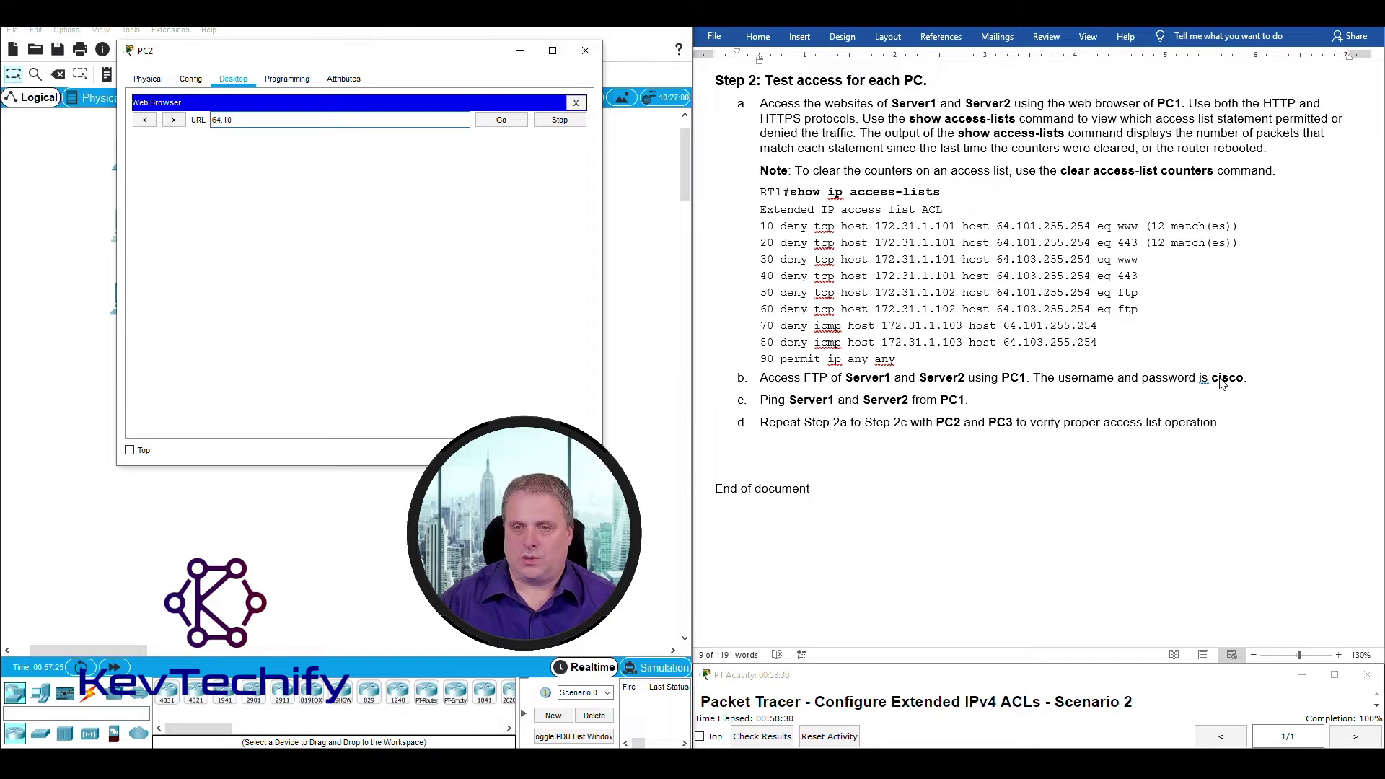
type("1.255.25")
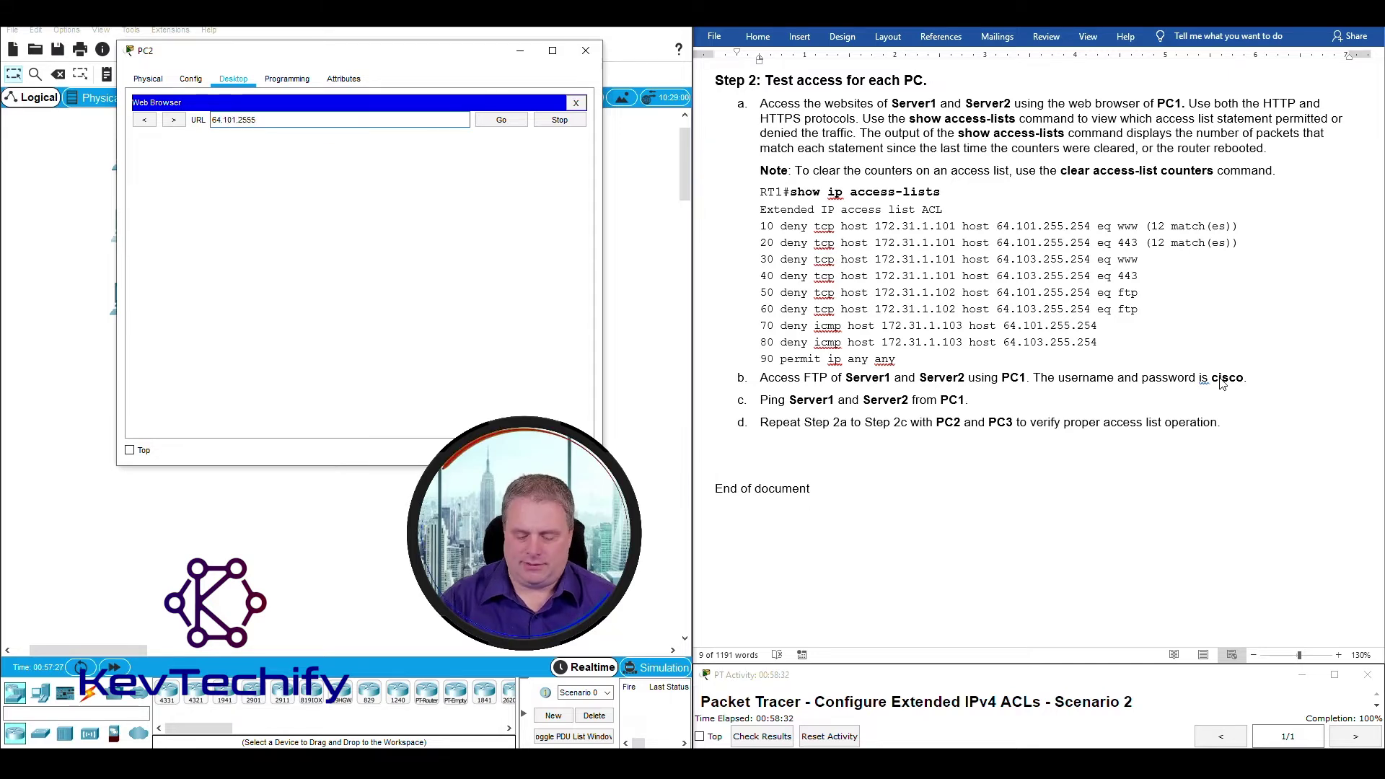
key("BackSpace")
type(".254")
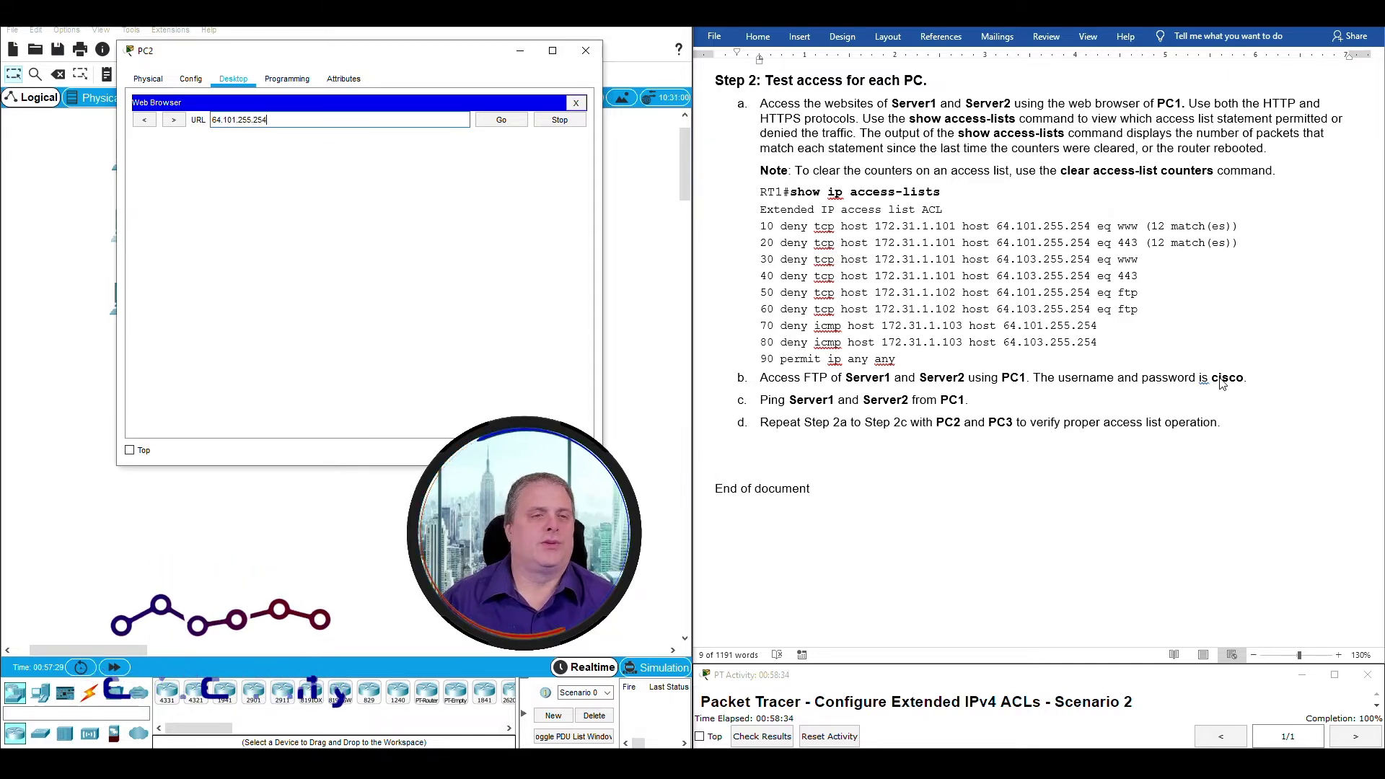
key("Return")
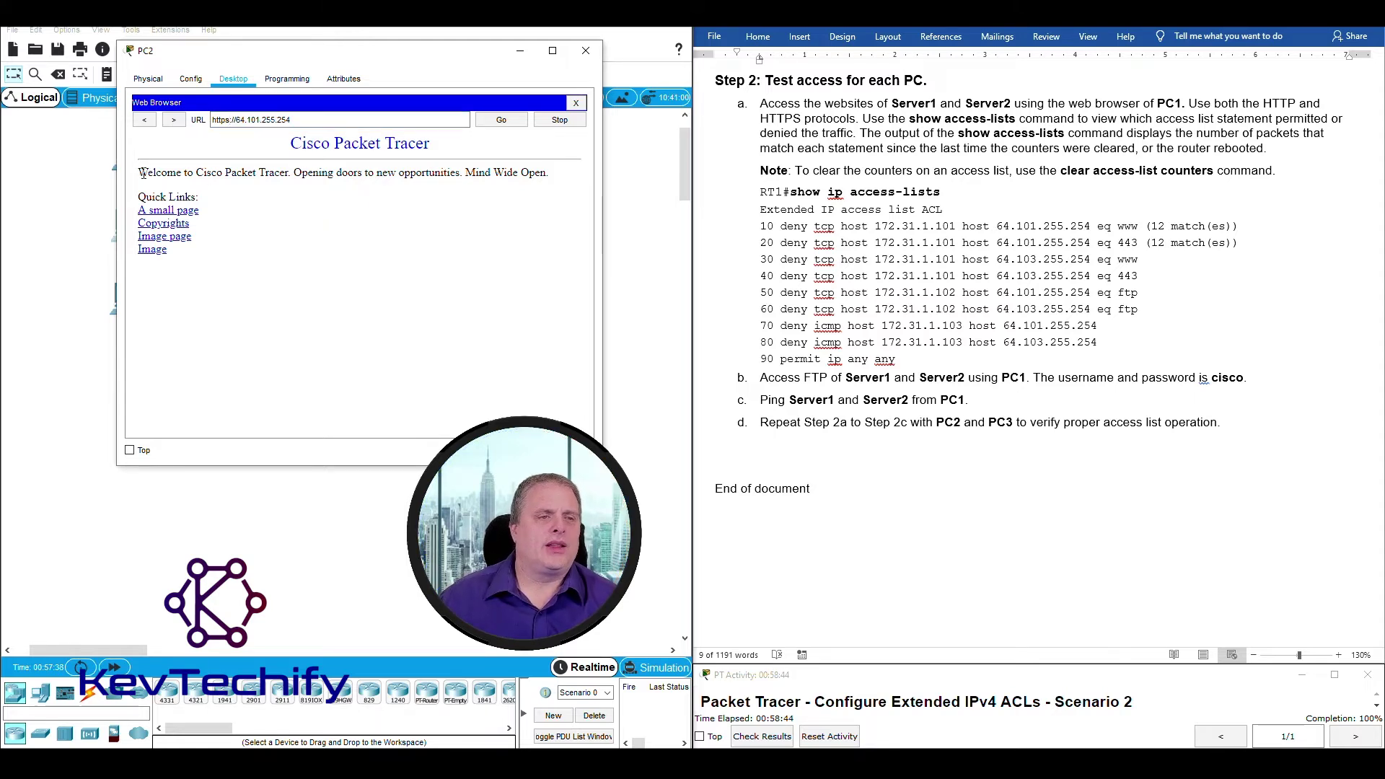
left_click_drag(138, 171, 435, 172)
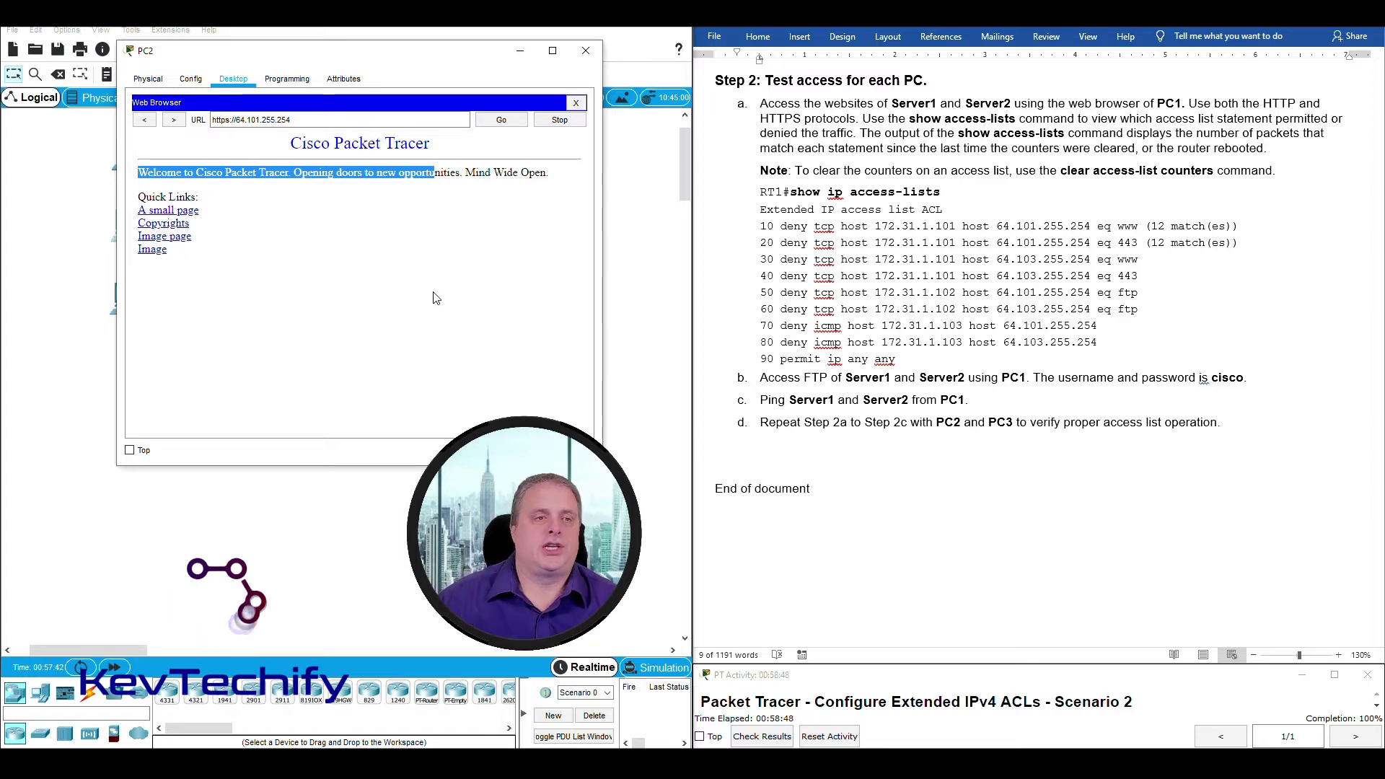
left_click(231, 121)
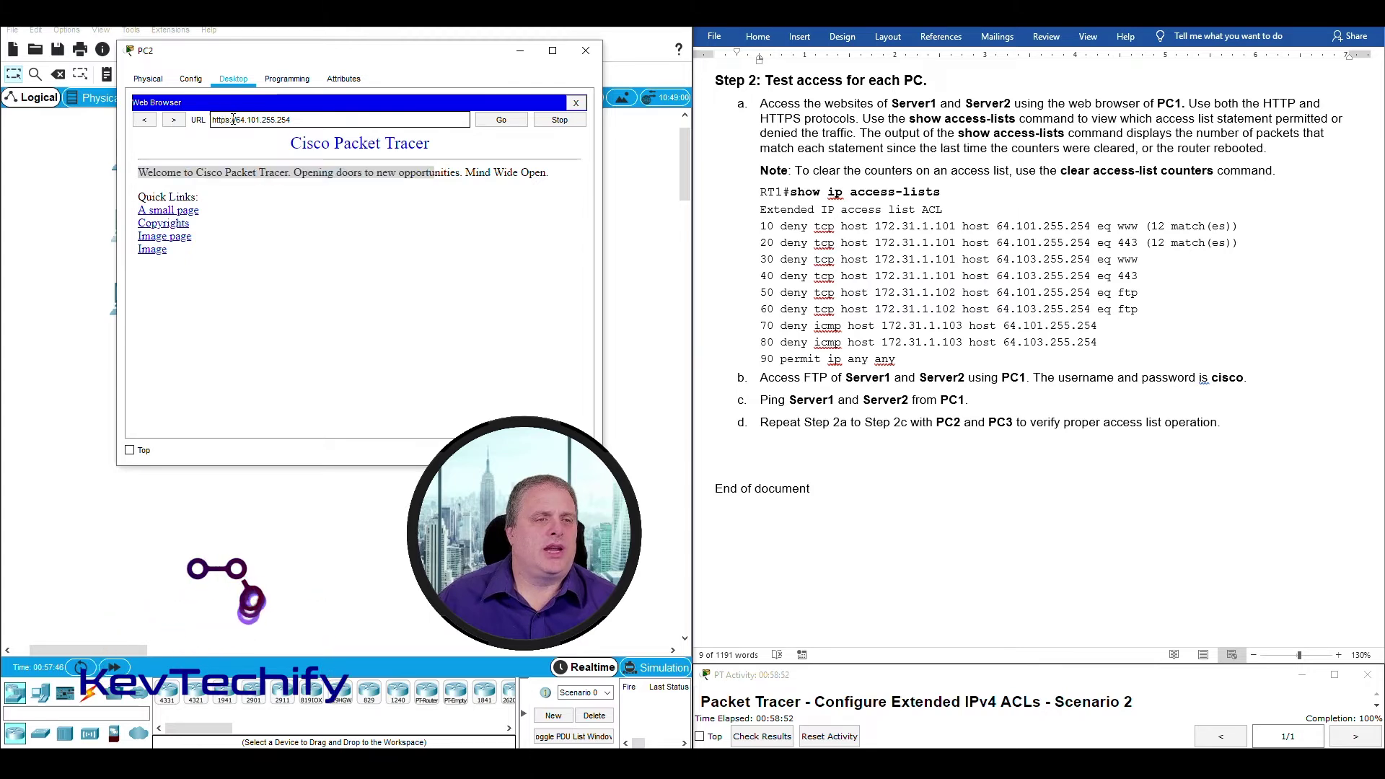
left_click(511, 122)
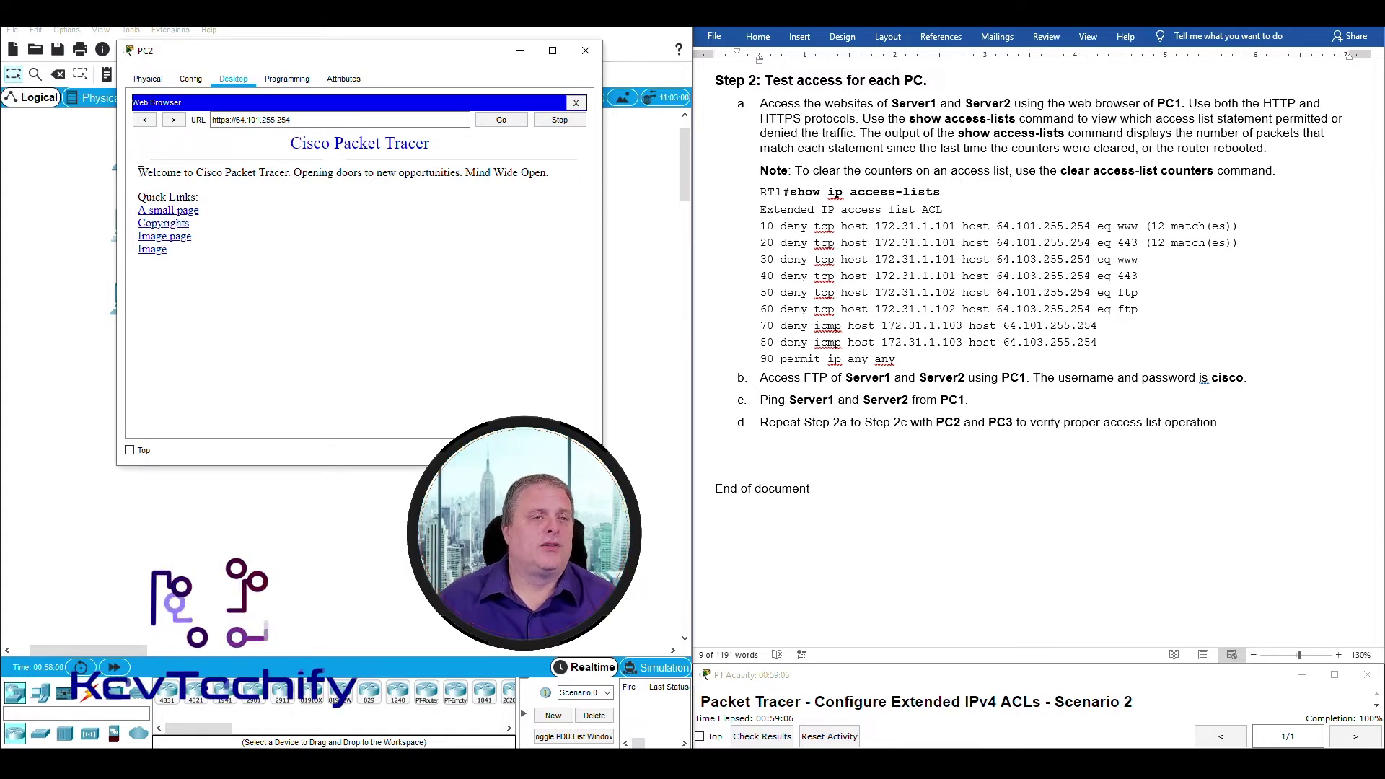
left_click_drag(294, 153, 454, 202)
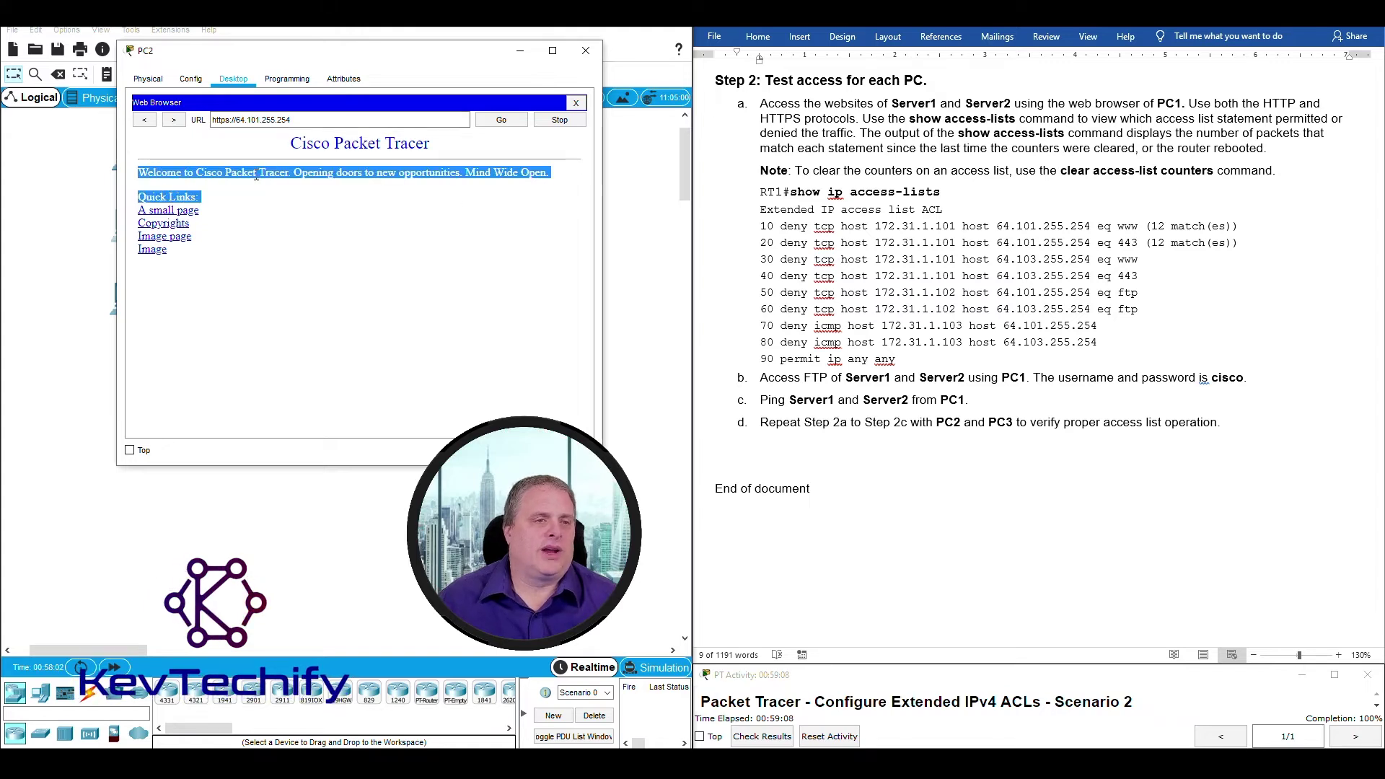
Edit the browser address back to http and begin changing the server IP.
left_click(228, 119)
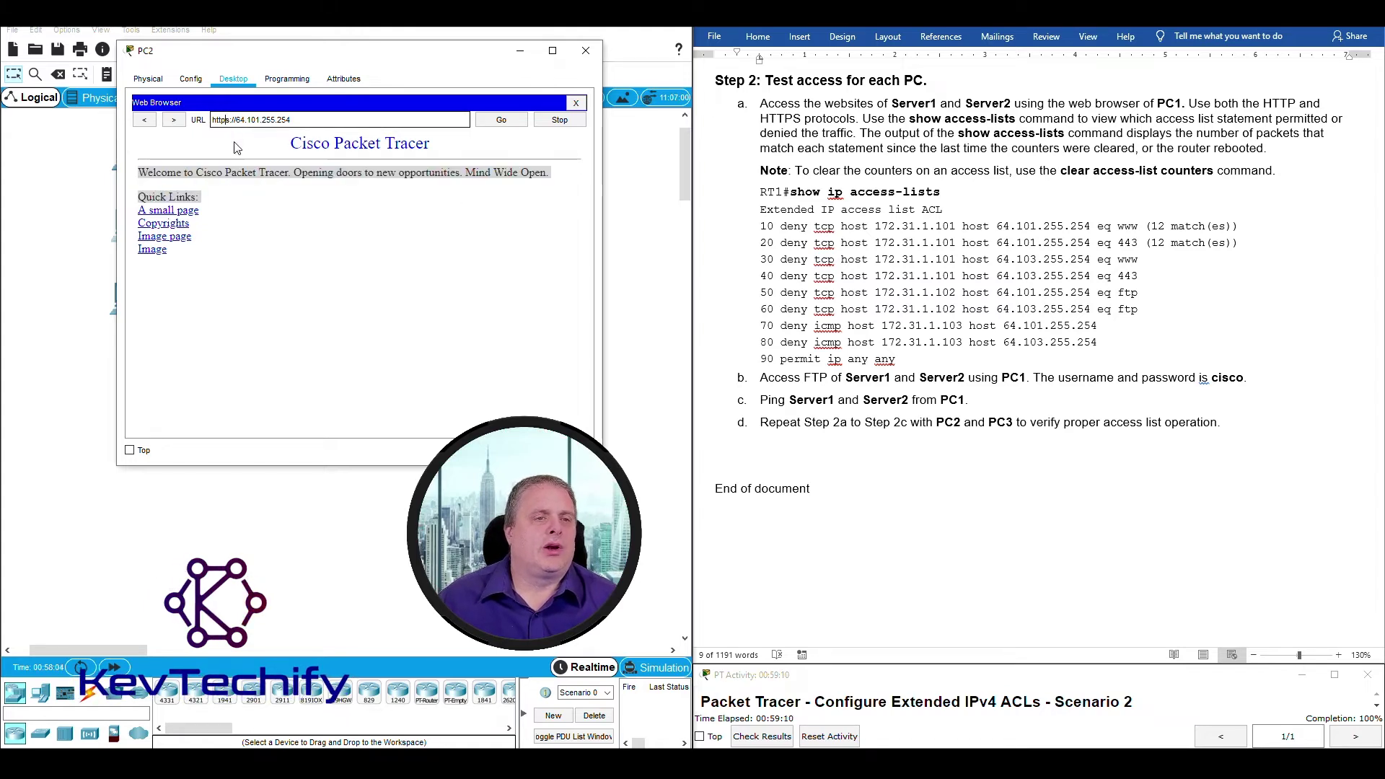
key("BackSpace")
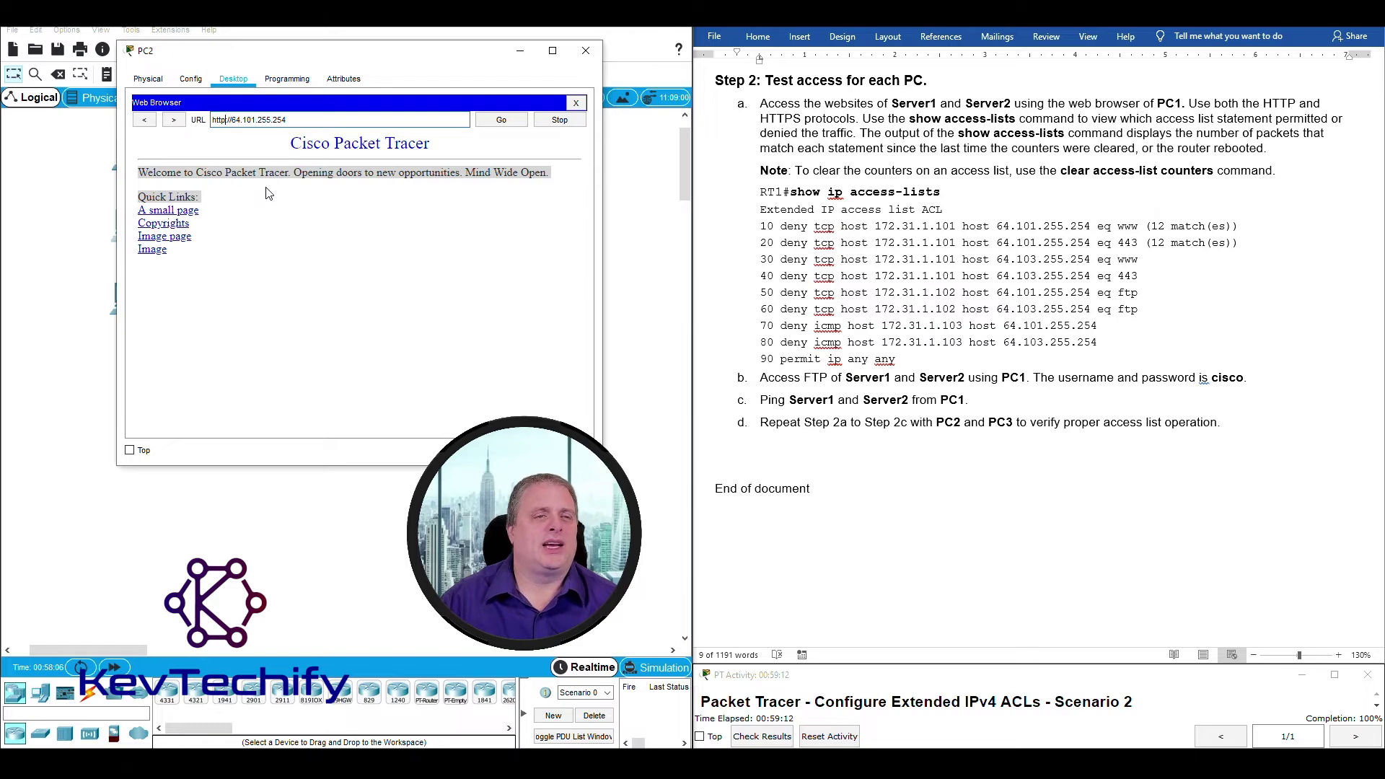
key("Right")
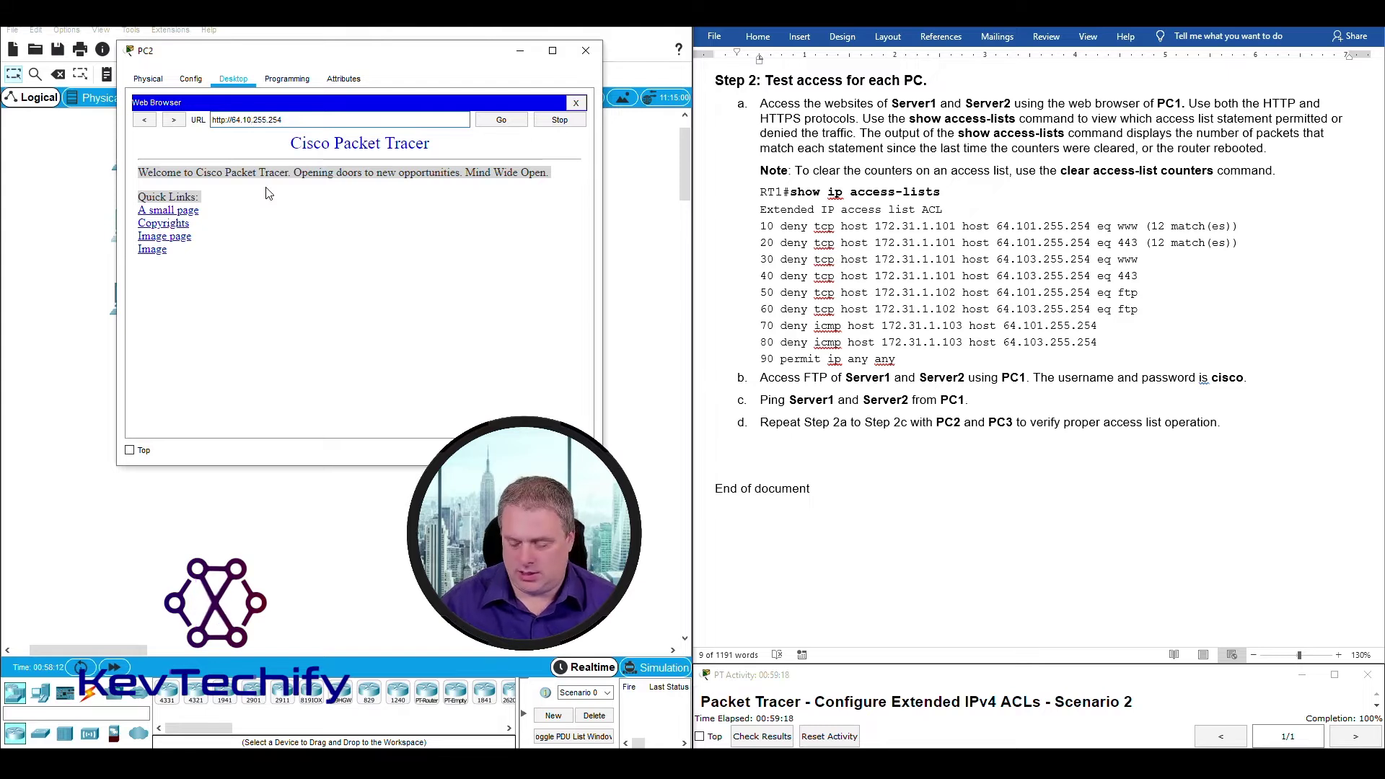
Load the welcome page from 64.103.255.254 over HTTP, then again over HTTPS.
type("3.")
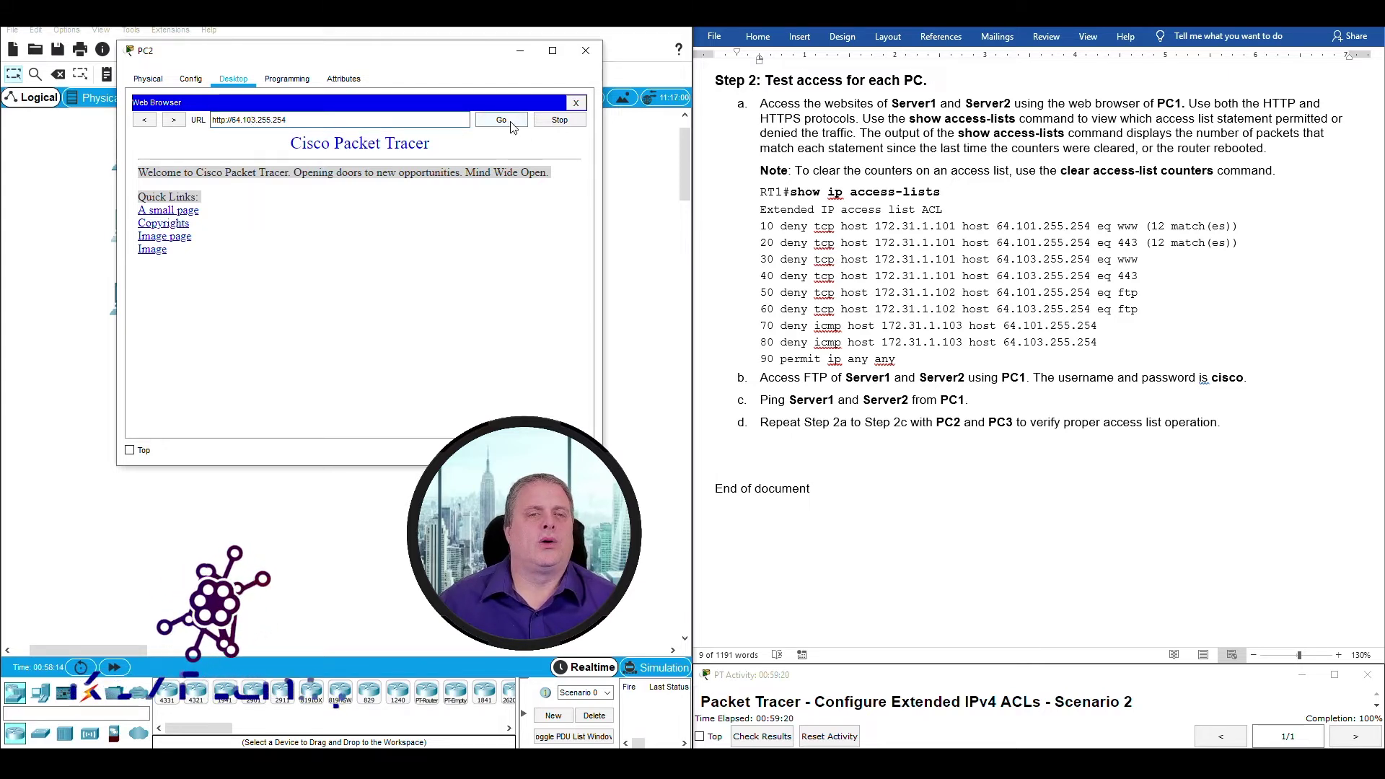
left_click(501, 120)
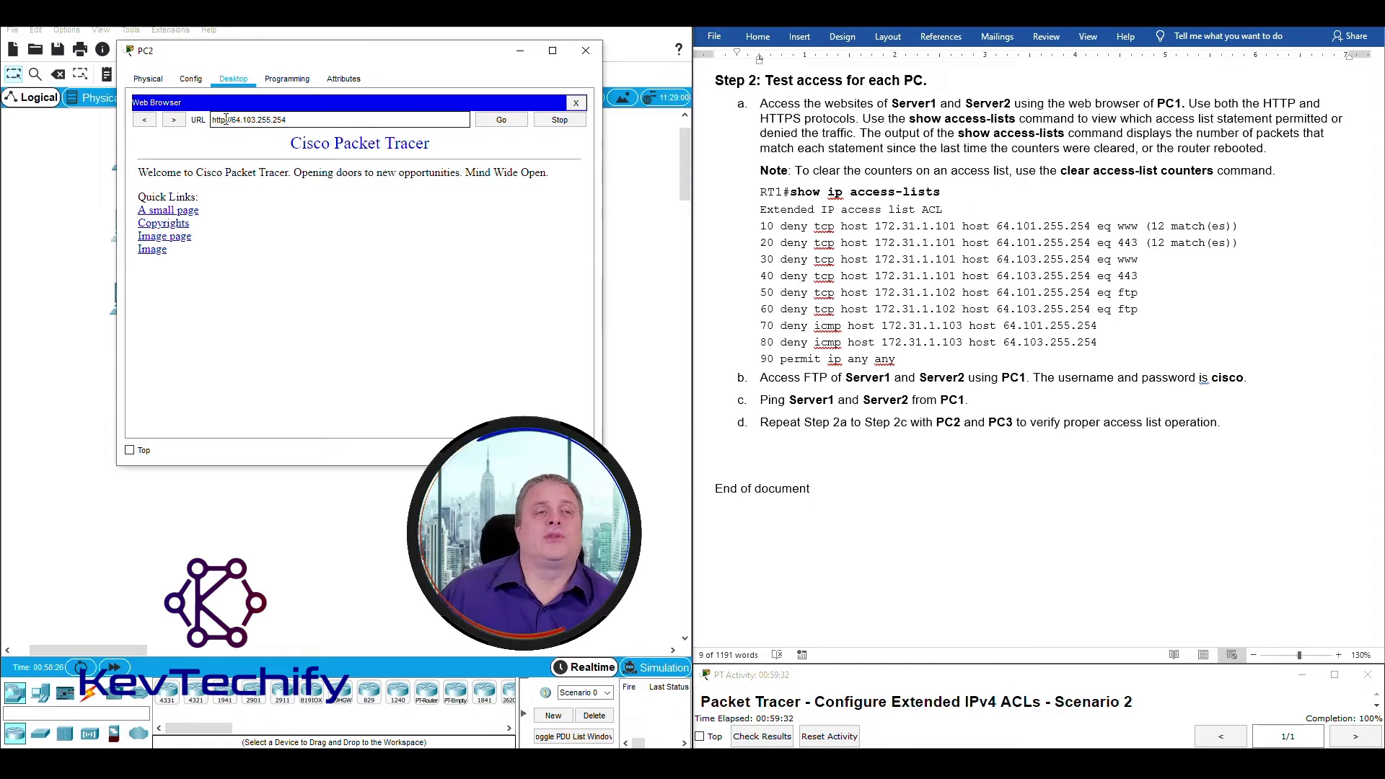
left_click_drag(226, 119, 222, 119)
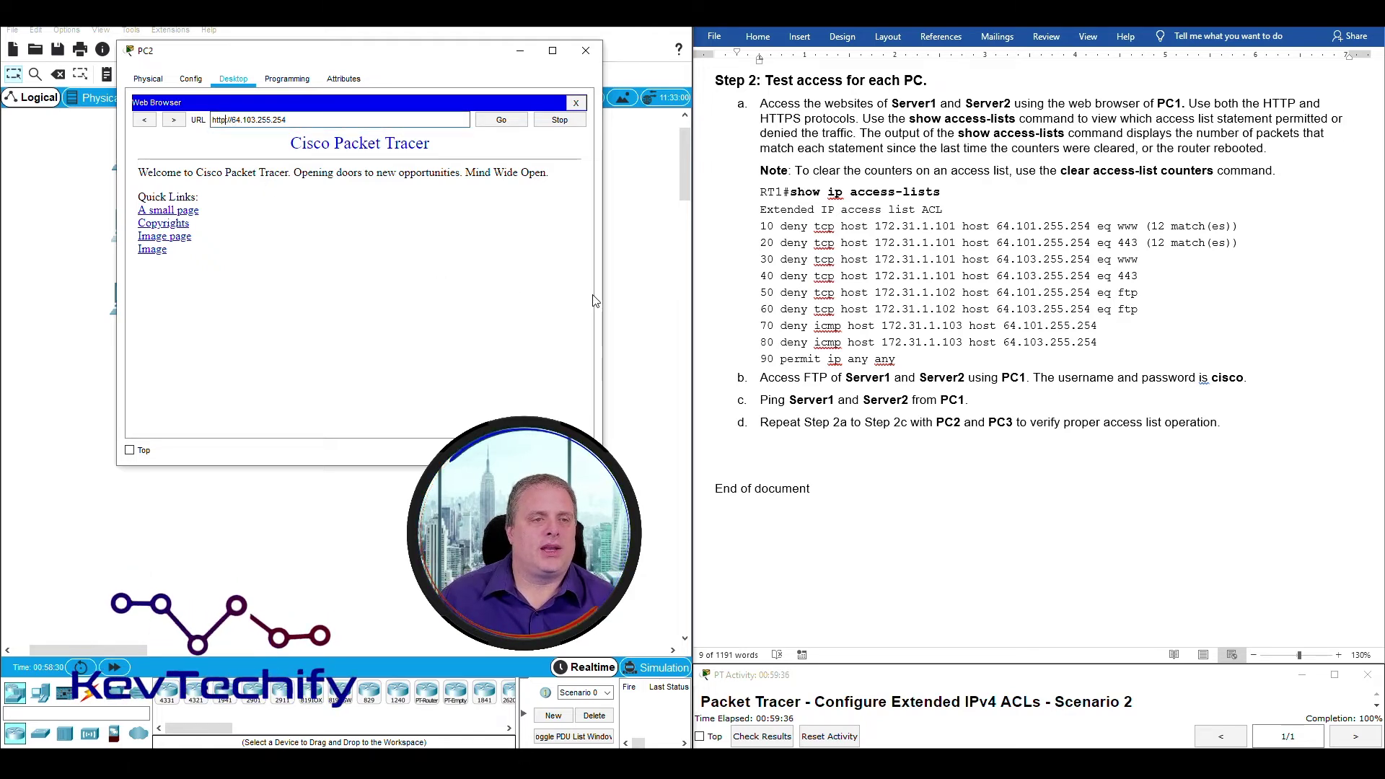
type("s")
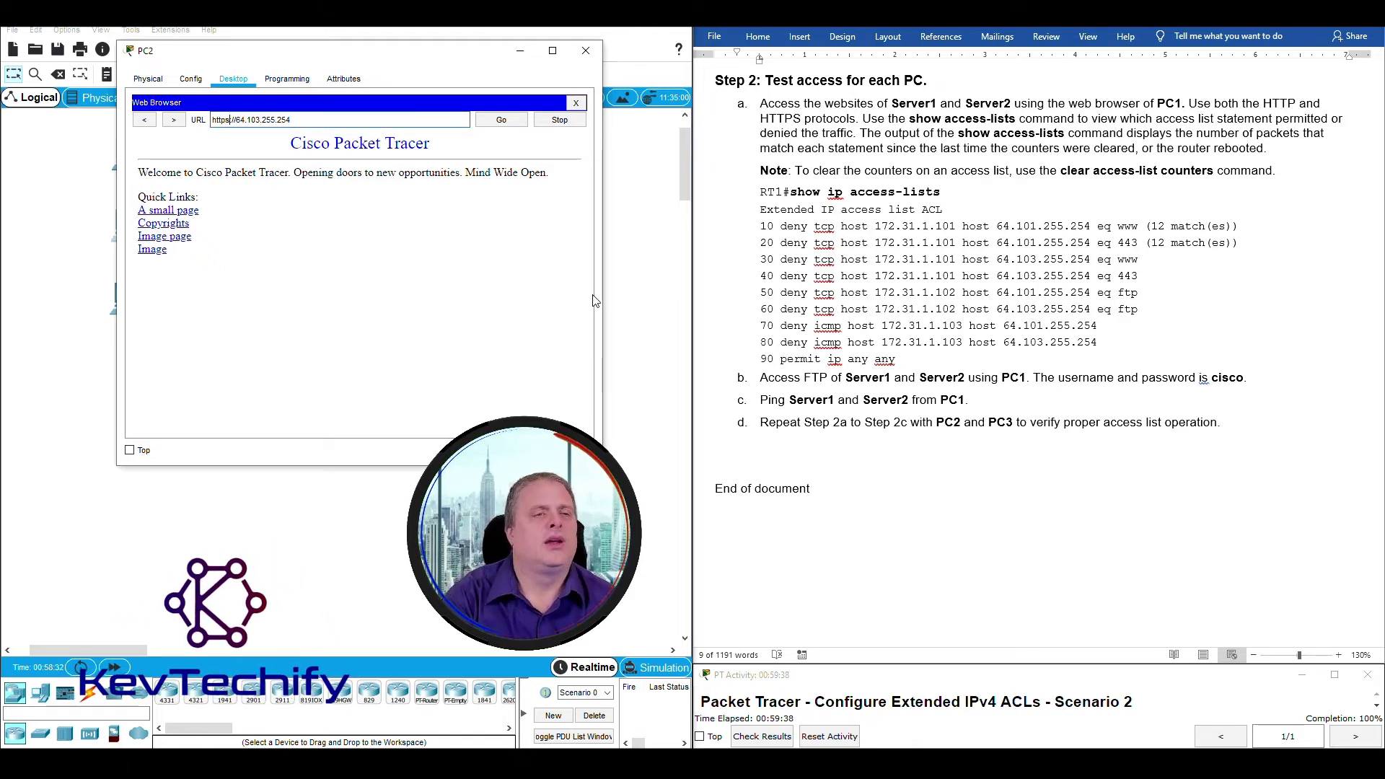
left_click_drag(242, 172, 503, 190)
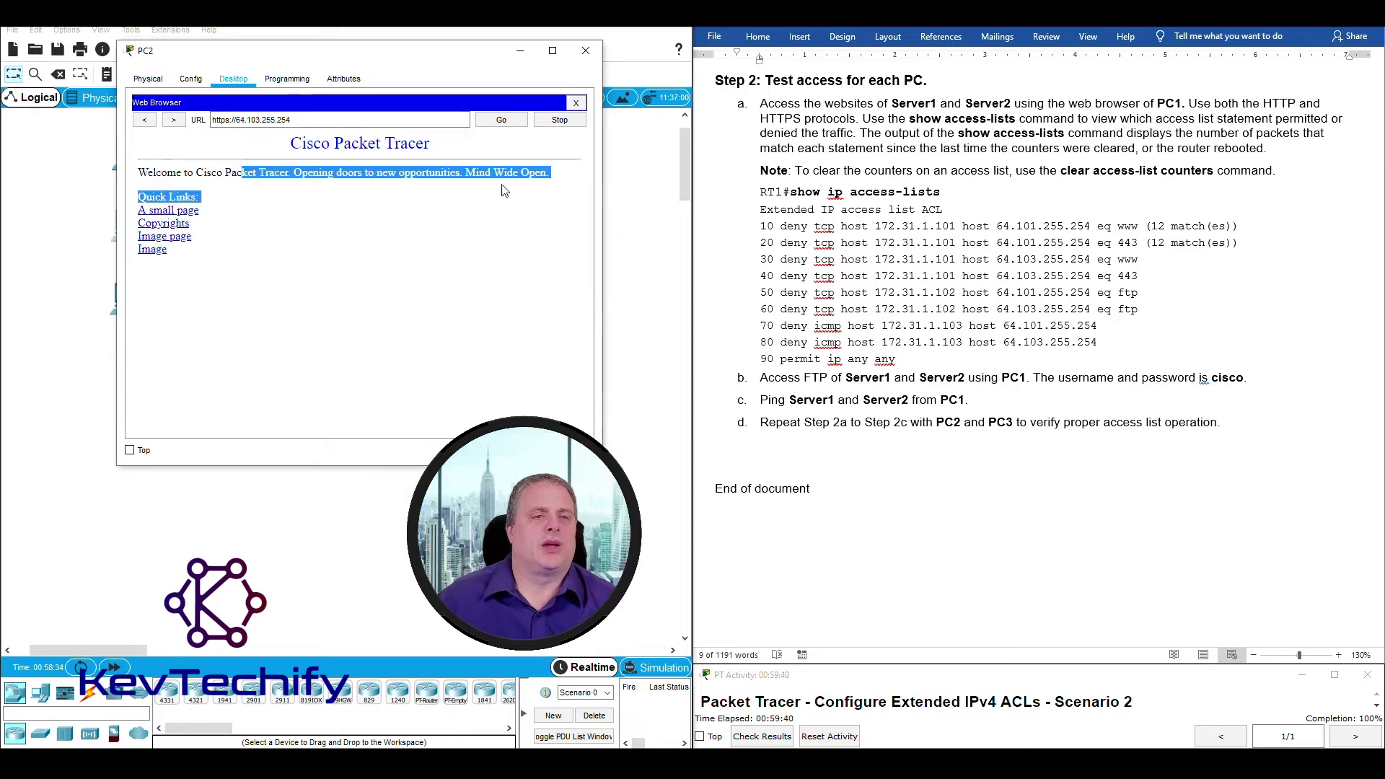
left_click(503, 121)
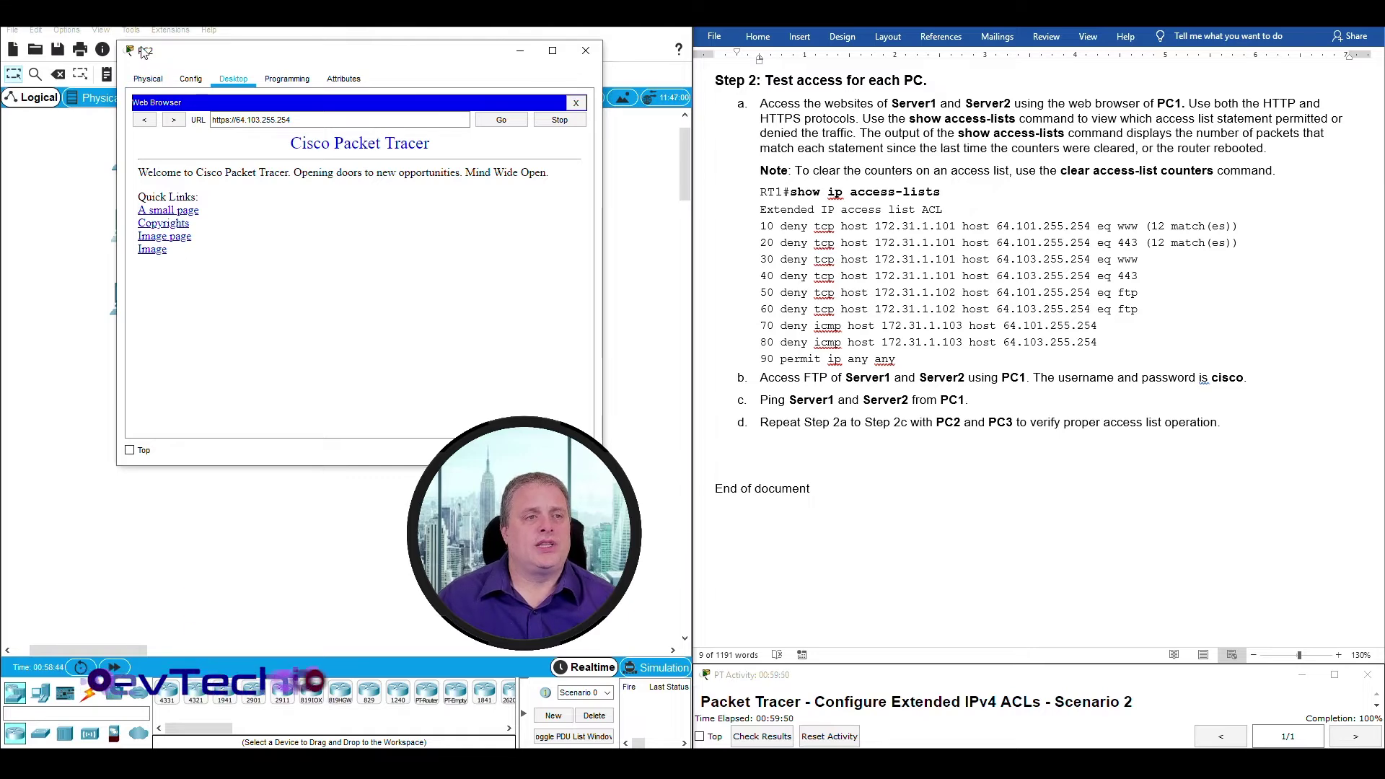
Rerun show access-lists on RT1's CLI to refresh the match counters.
left_click(520, 50)
left_click(389, 224)
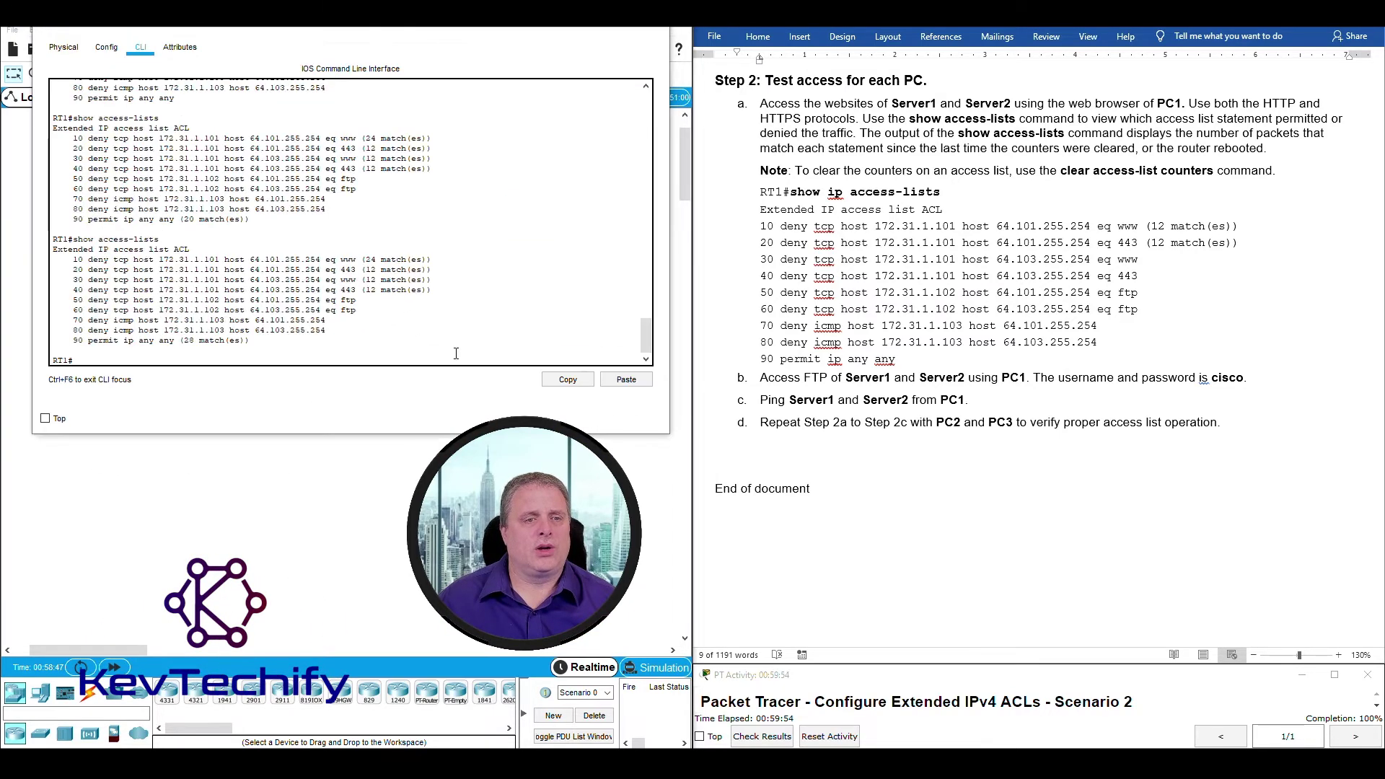
key("Up")
key("Return")
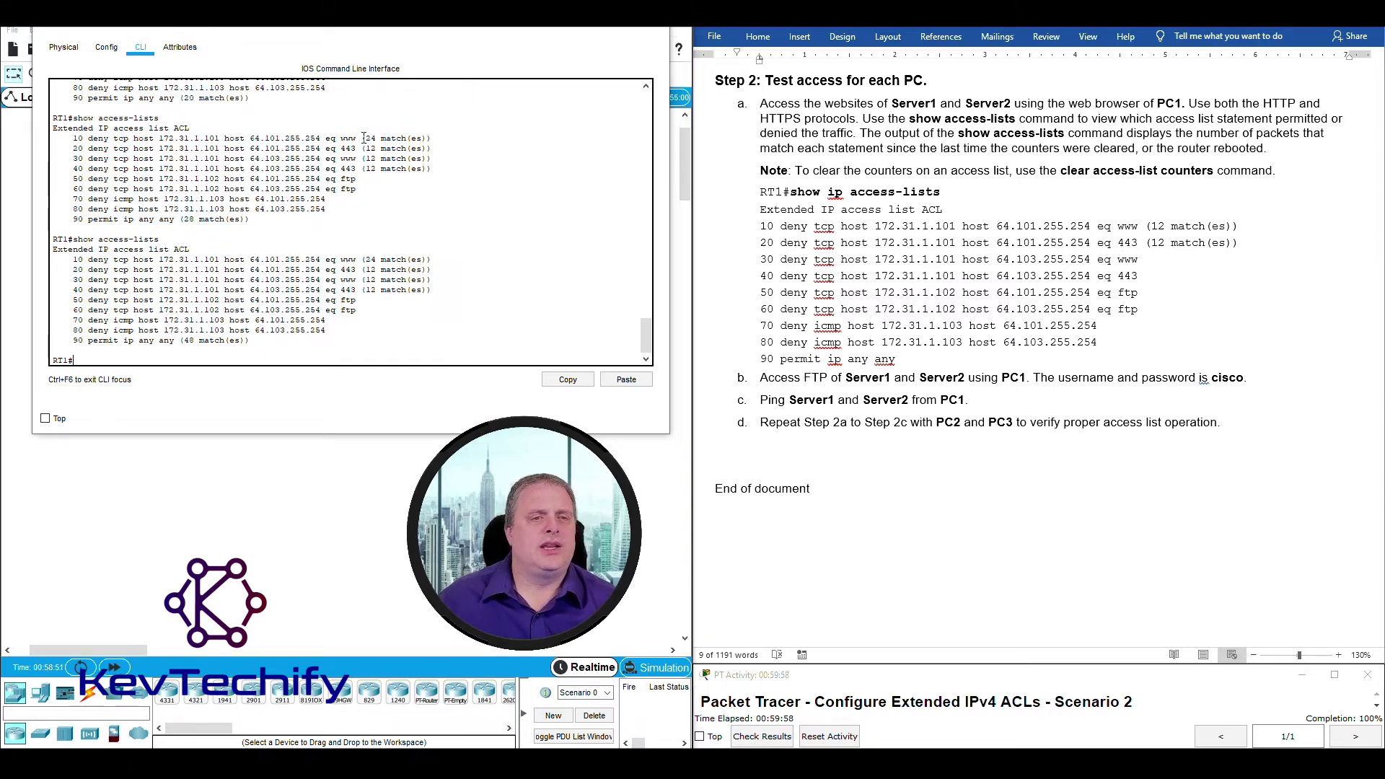
Compare counters: lines 10–40 unchanged, permit ip any any rose from 28 to 48 matches.
left_click_drag(364, 138, 431, 169)
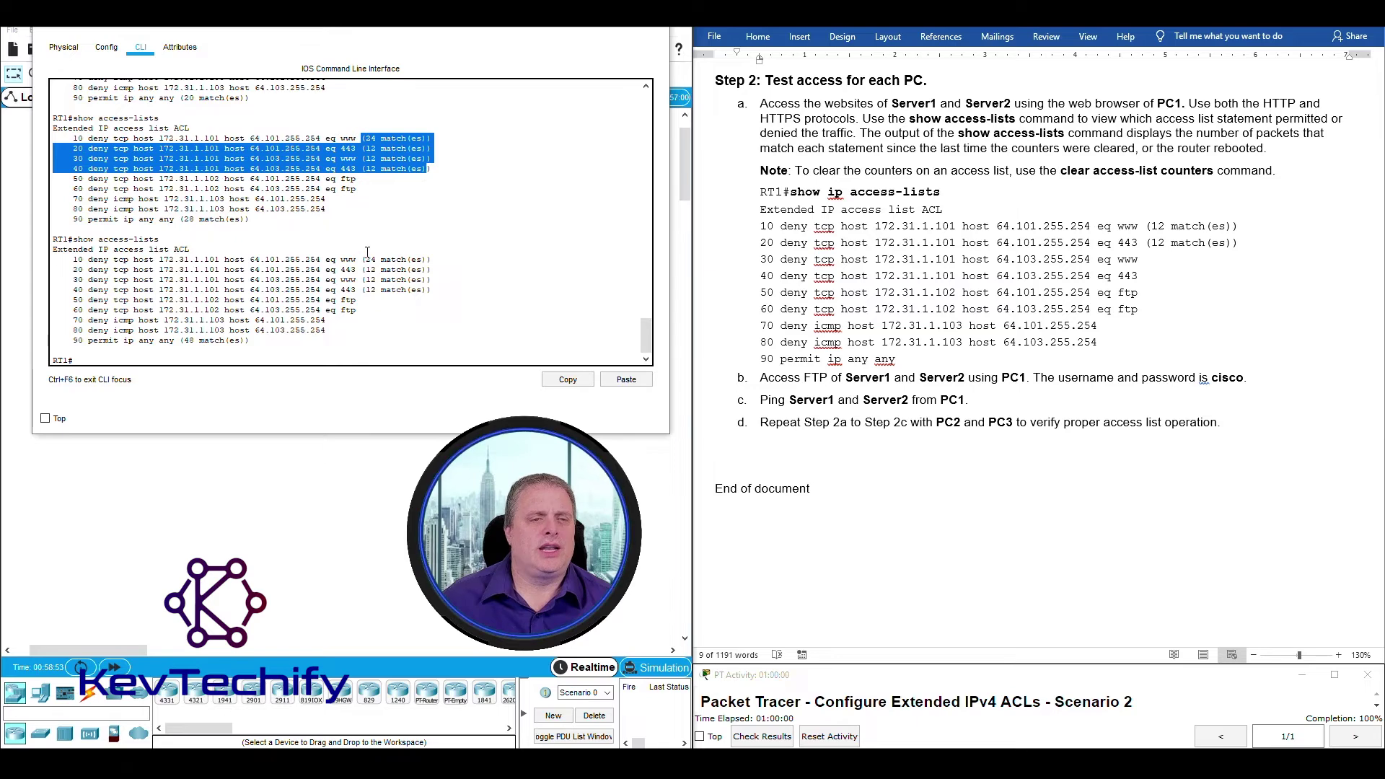
left_click_drag(364, 259, 425, 292)
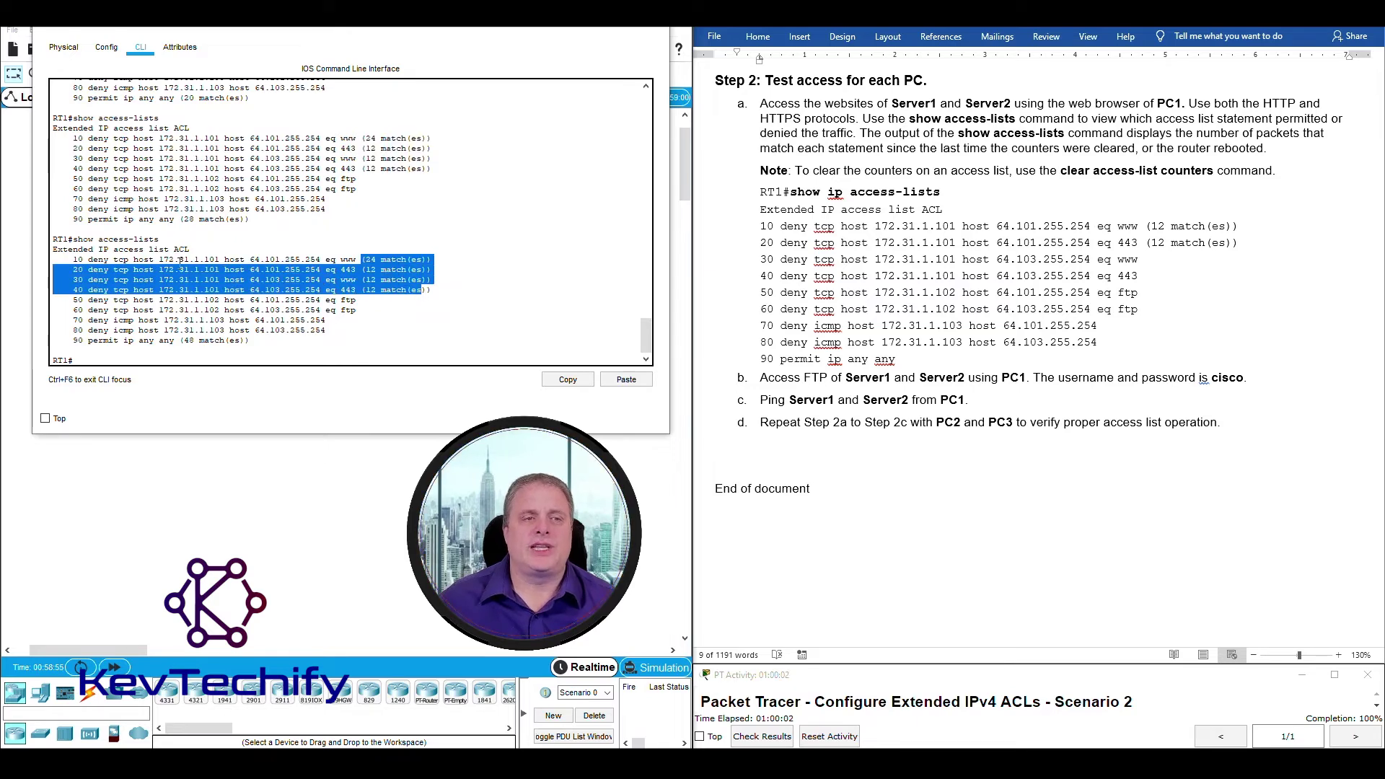
left_click_drag(158, 259, 241, 261)
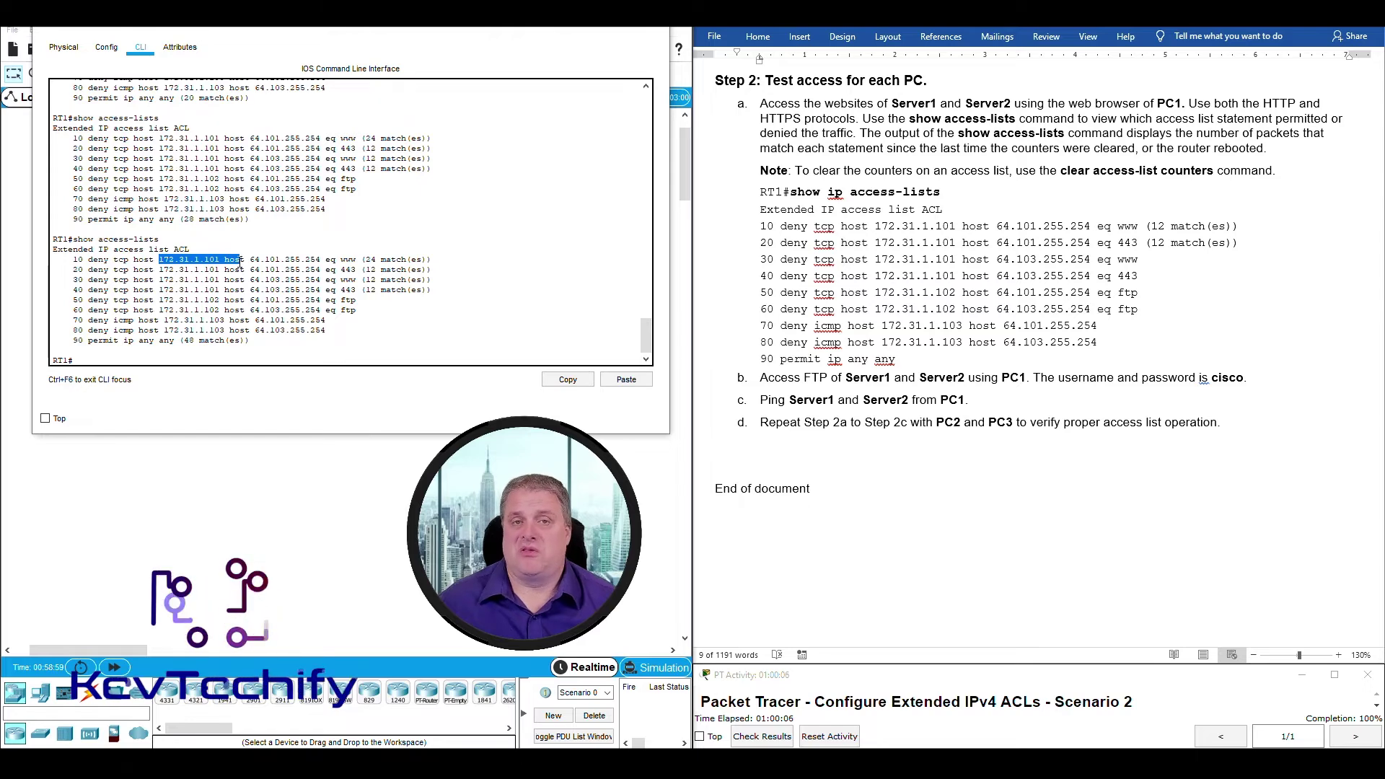
left_click_drag(242, 261, 226, 264)
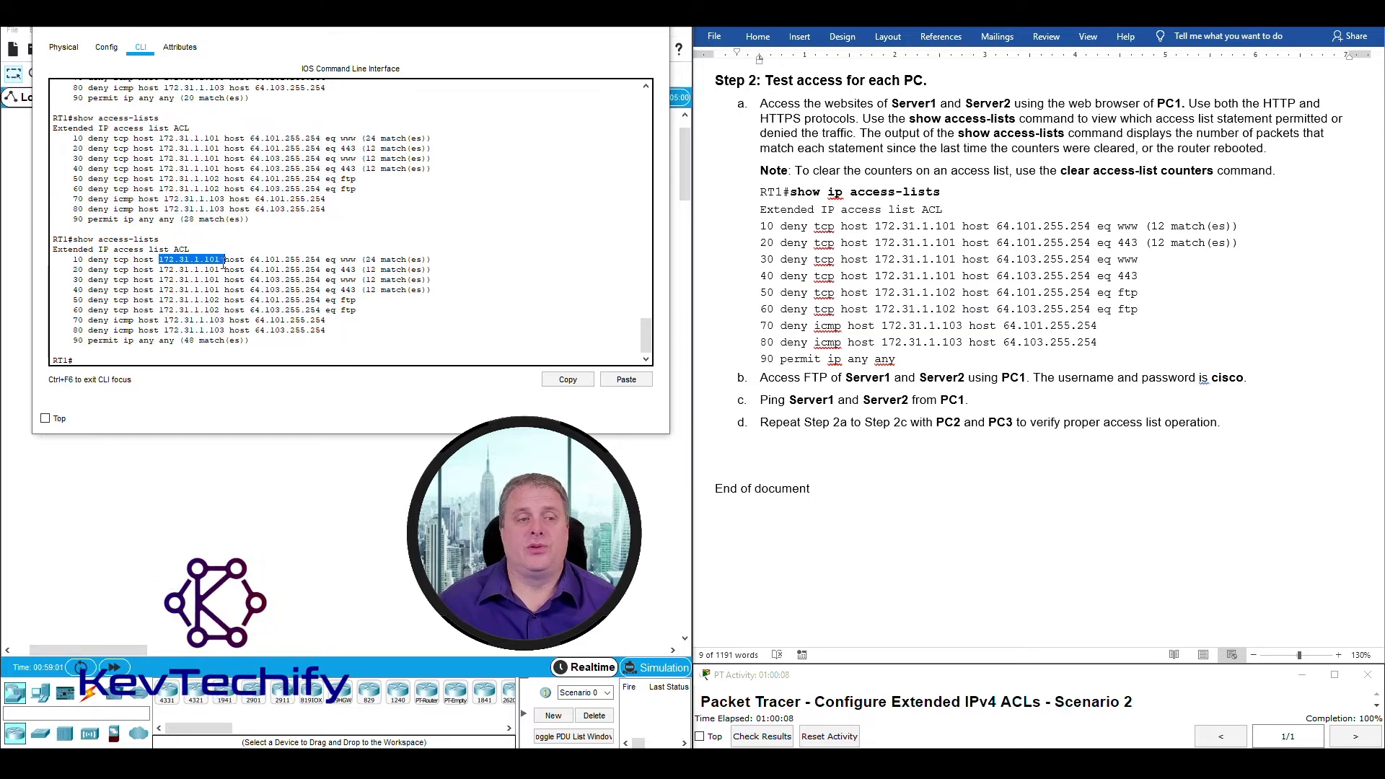
left_click(88, 341)
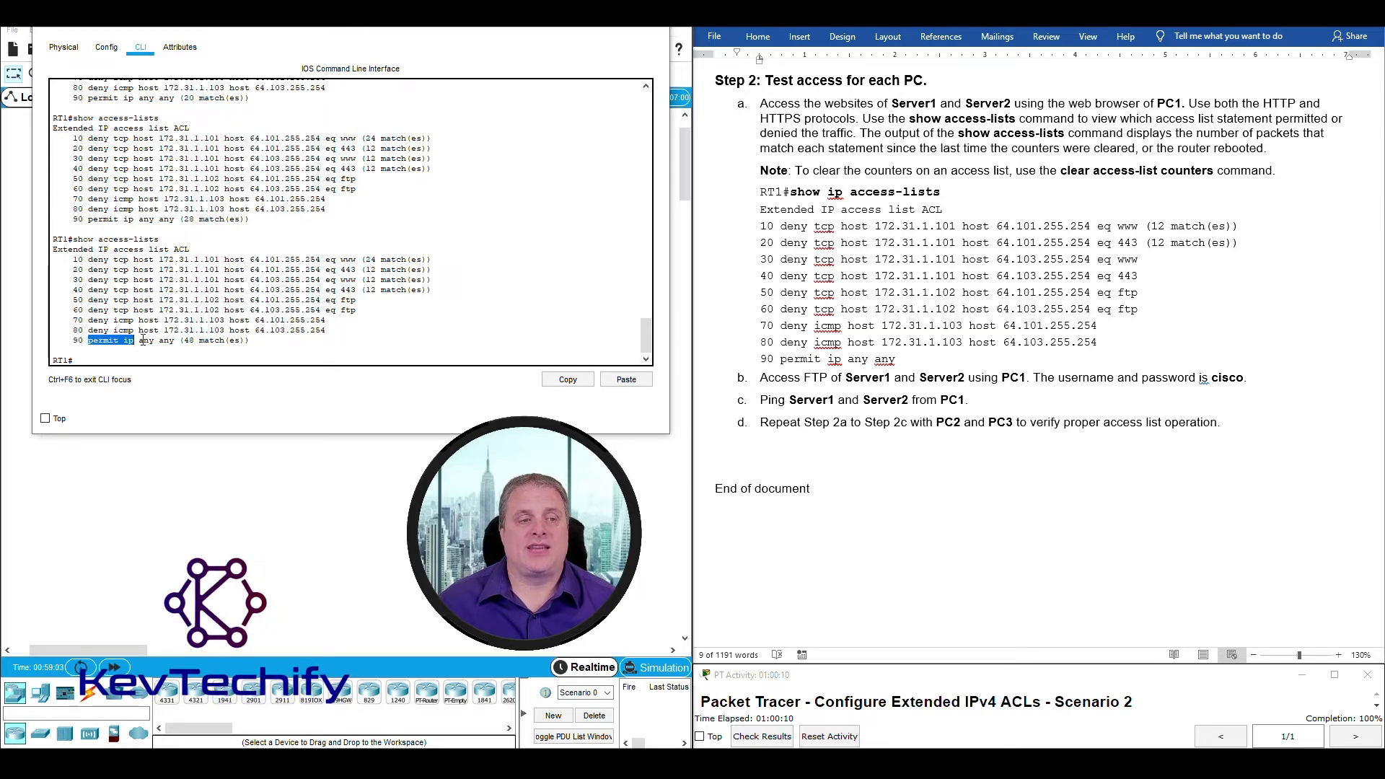
left_click_drag(142, 341, 214, 347)
left_click(191, 346)
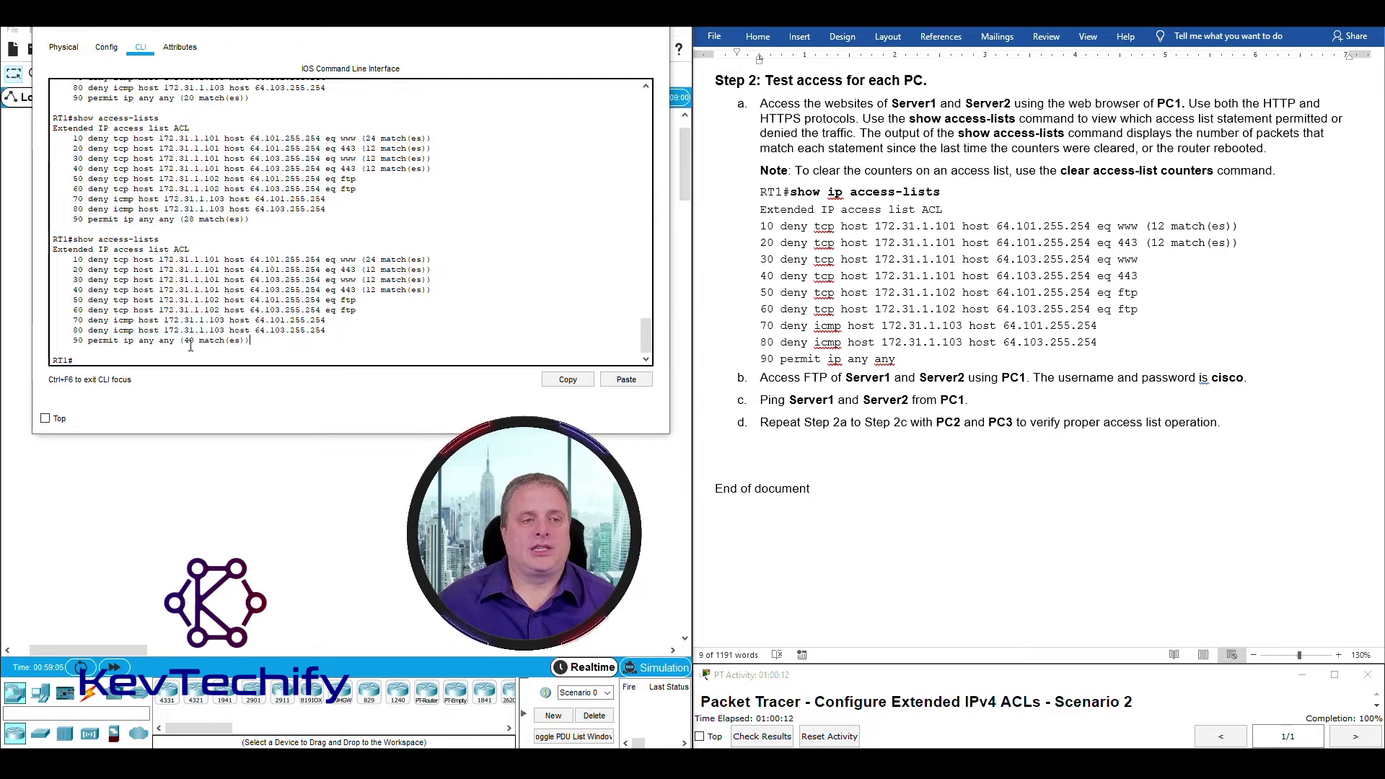
left_click_drag(186, 340, 244, 343)
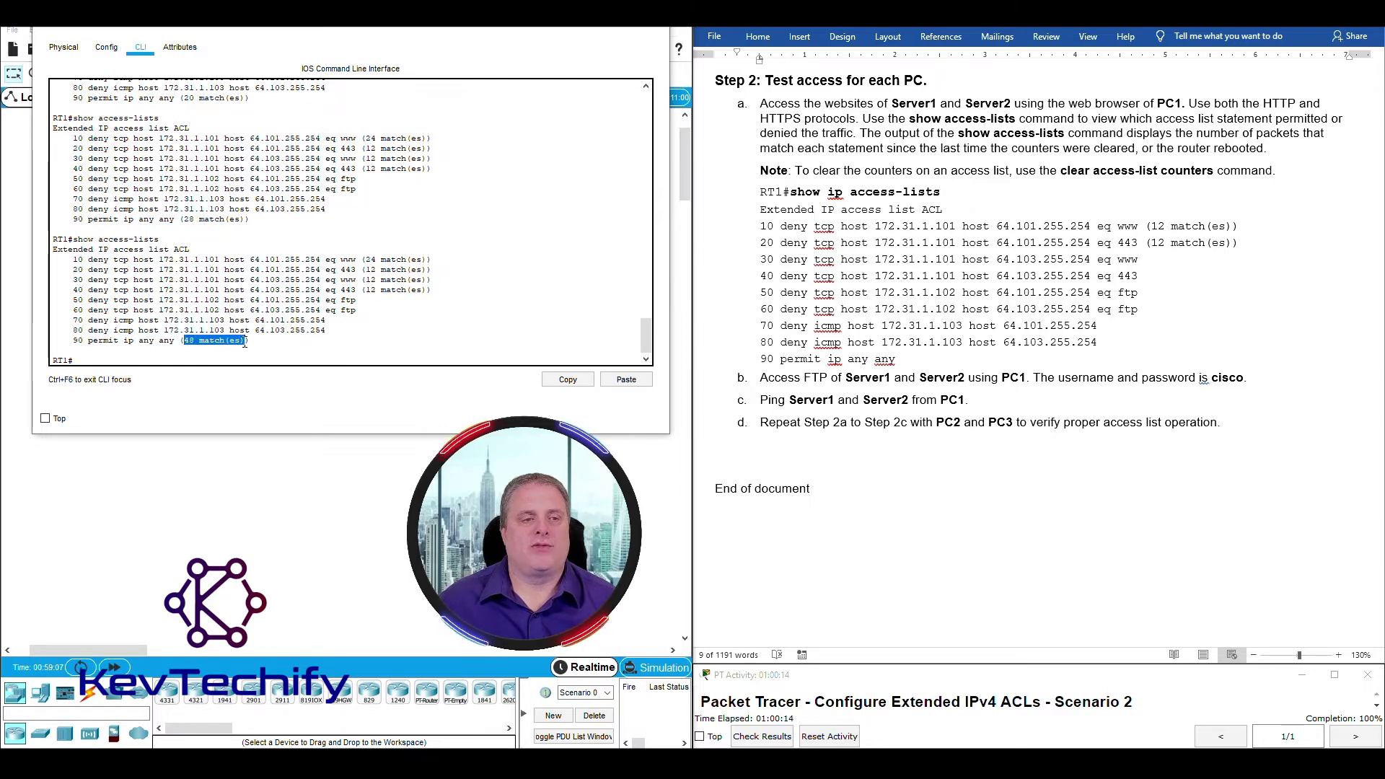
left_click_drag(184, 219, 232, 220)
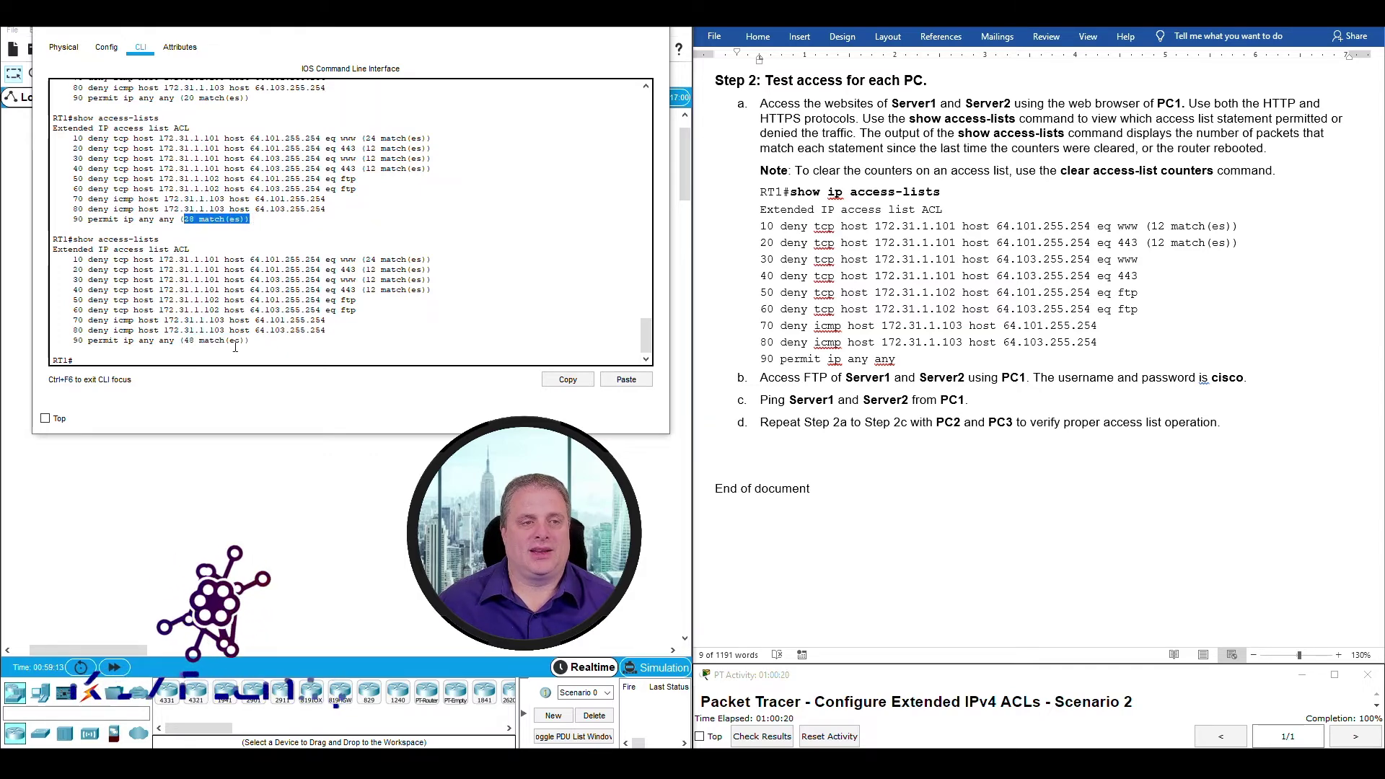
left_click_drag(186, 341, 248, 340)
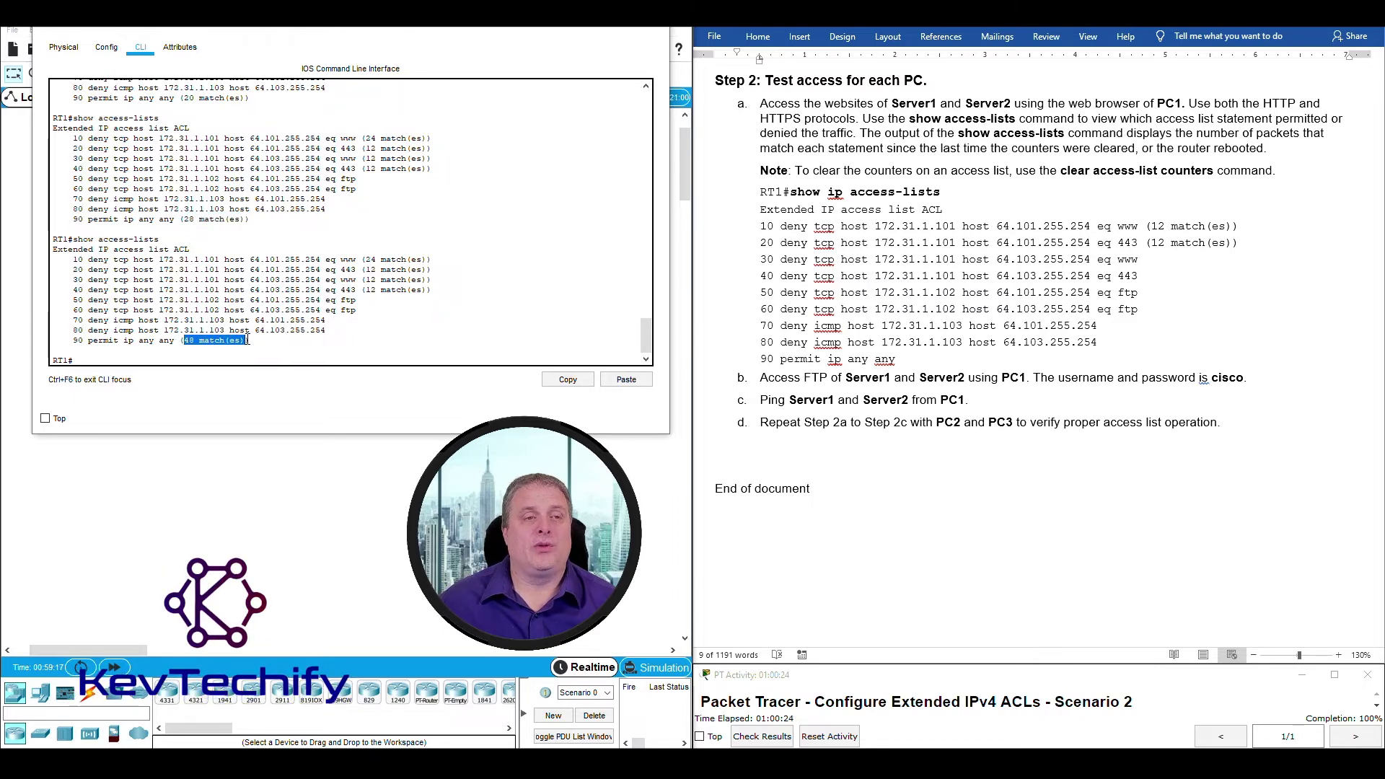
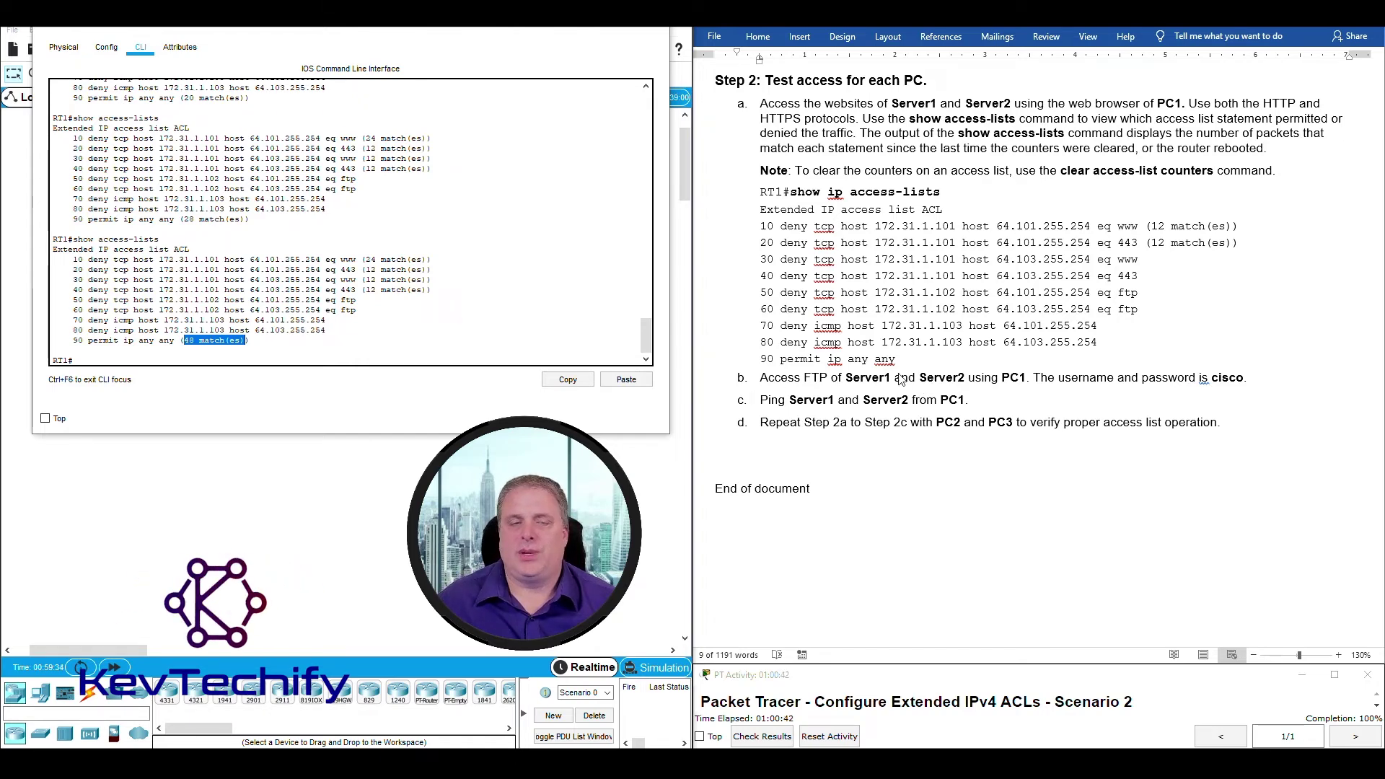
Close RT1's command-line window to return to the topology view.
left_click(593, 28)
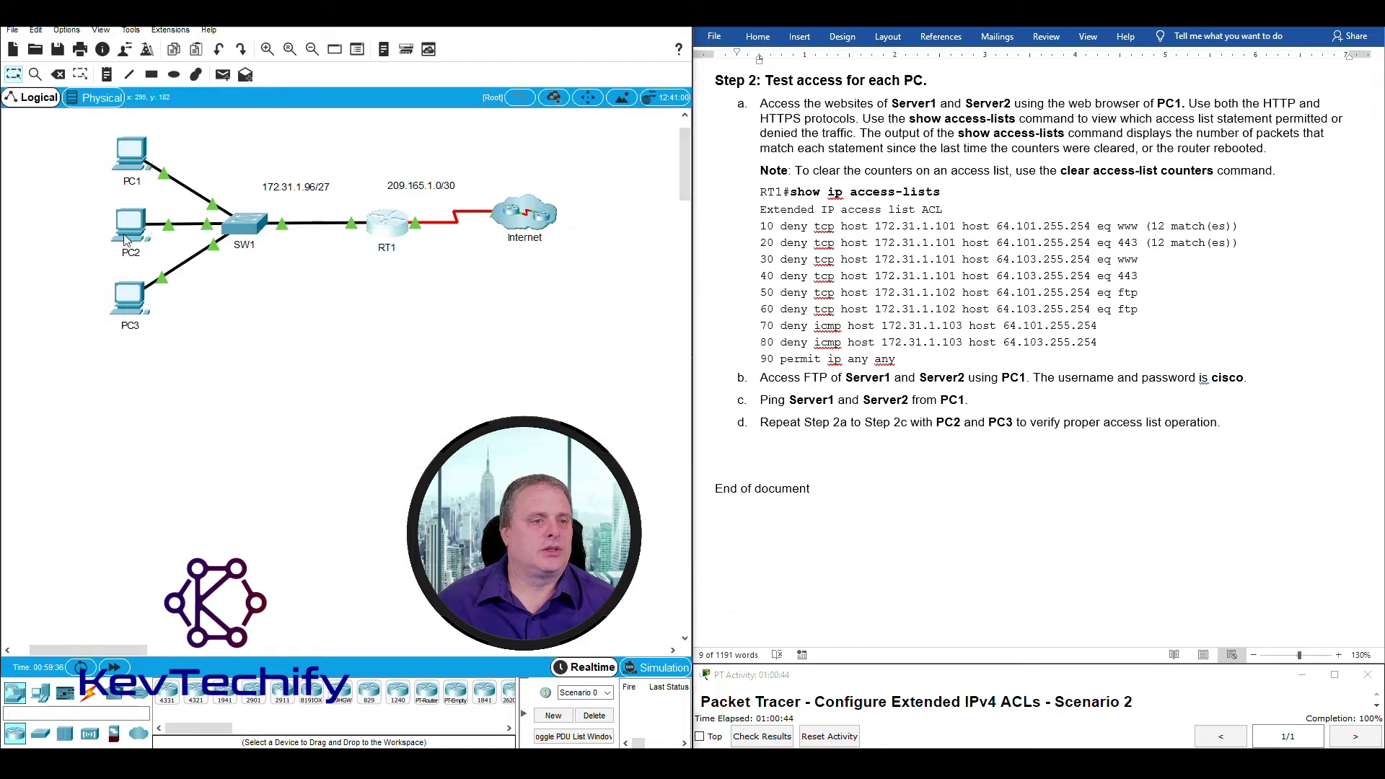
From PC2's command prompt, run ftp 64.101.255.254 and confirm the connection times out.
left_click(129, 229)
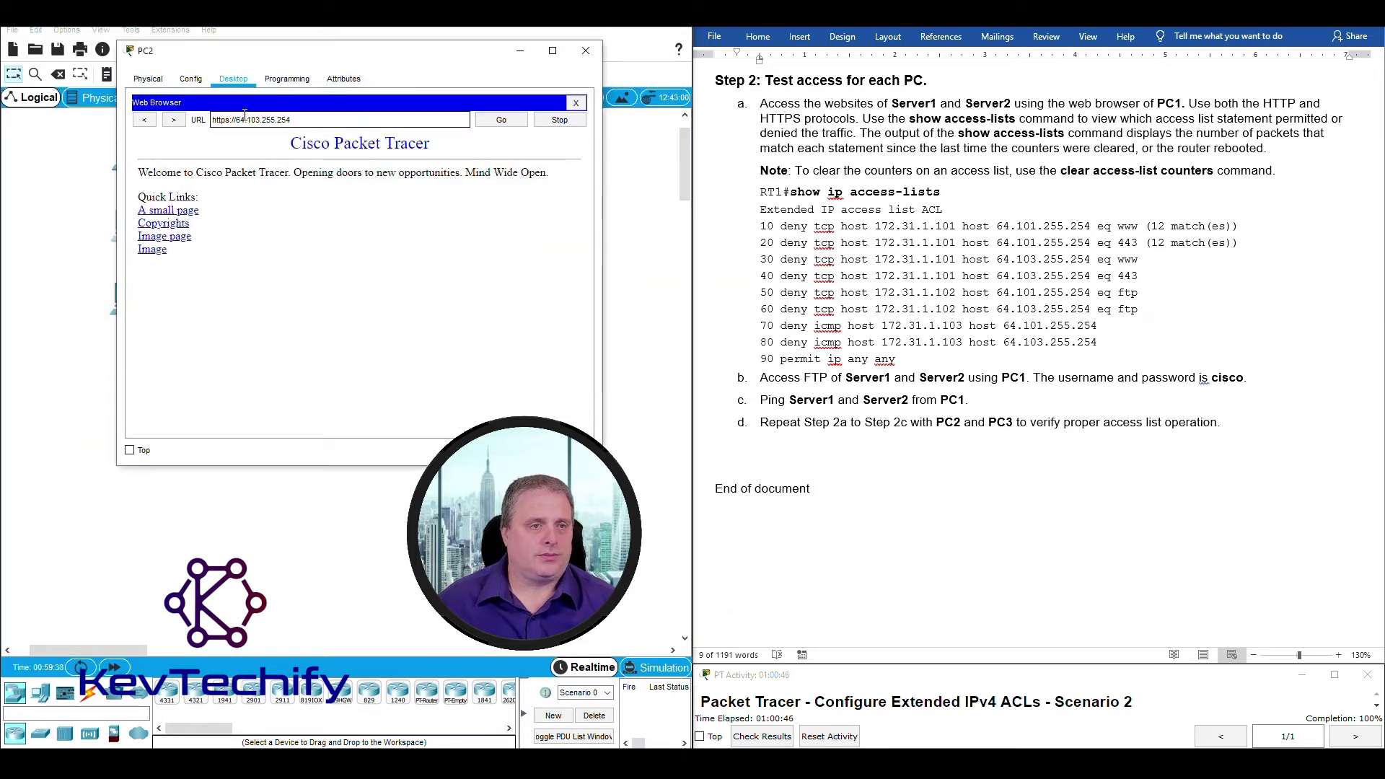
left_click(147, 120)
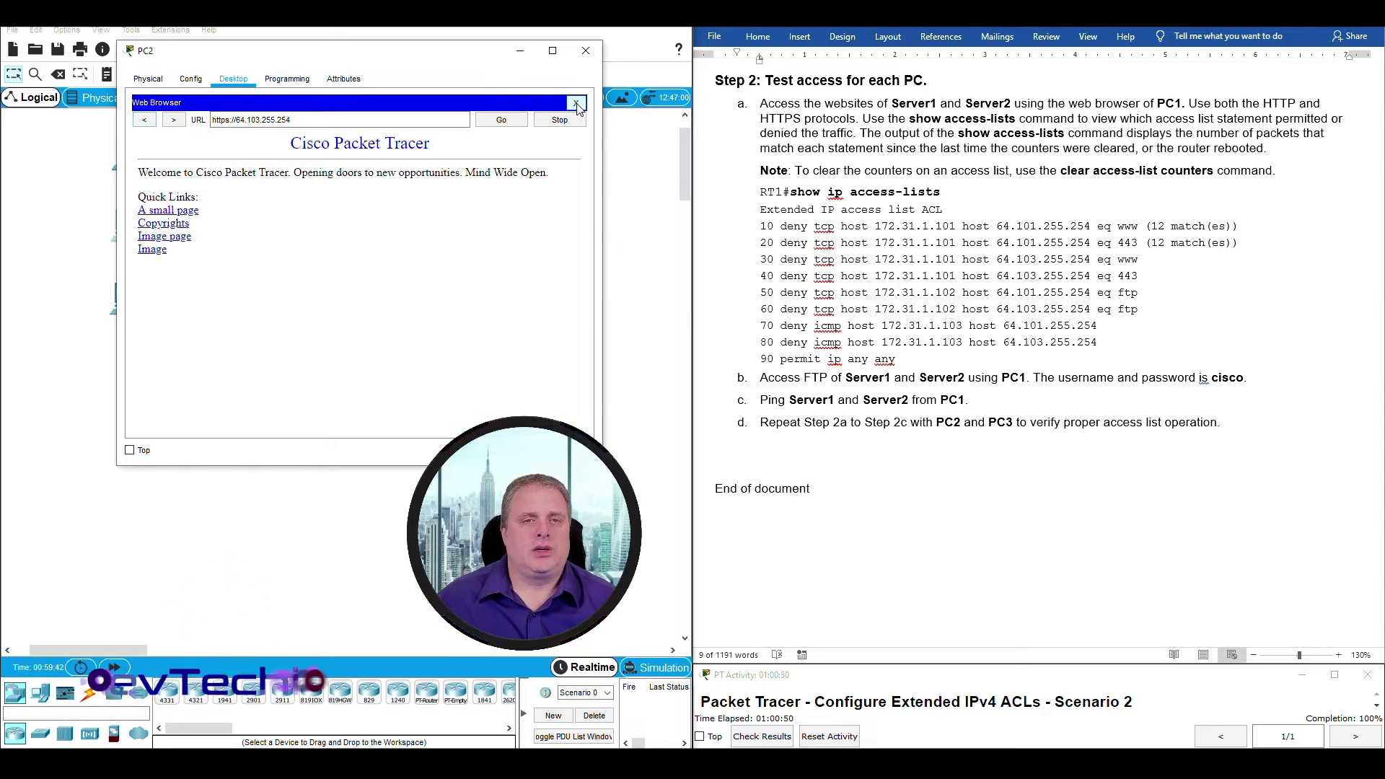
left_click(577, 105)
left_click(436, 128)
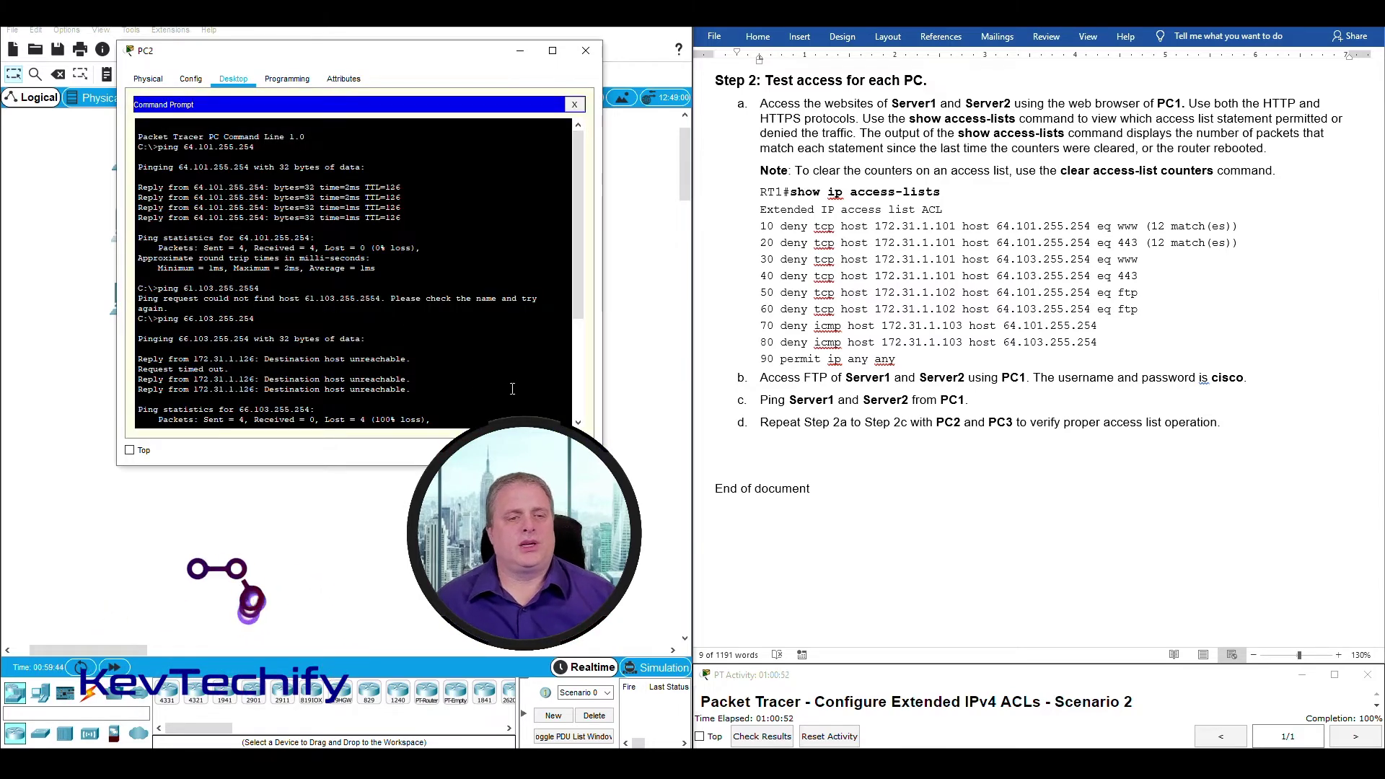
key("Return")
key("Return")
key("Return")
key("Return")
key("Return")
key("Return")
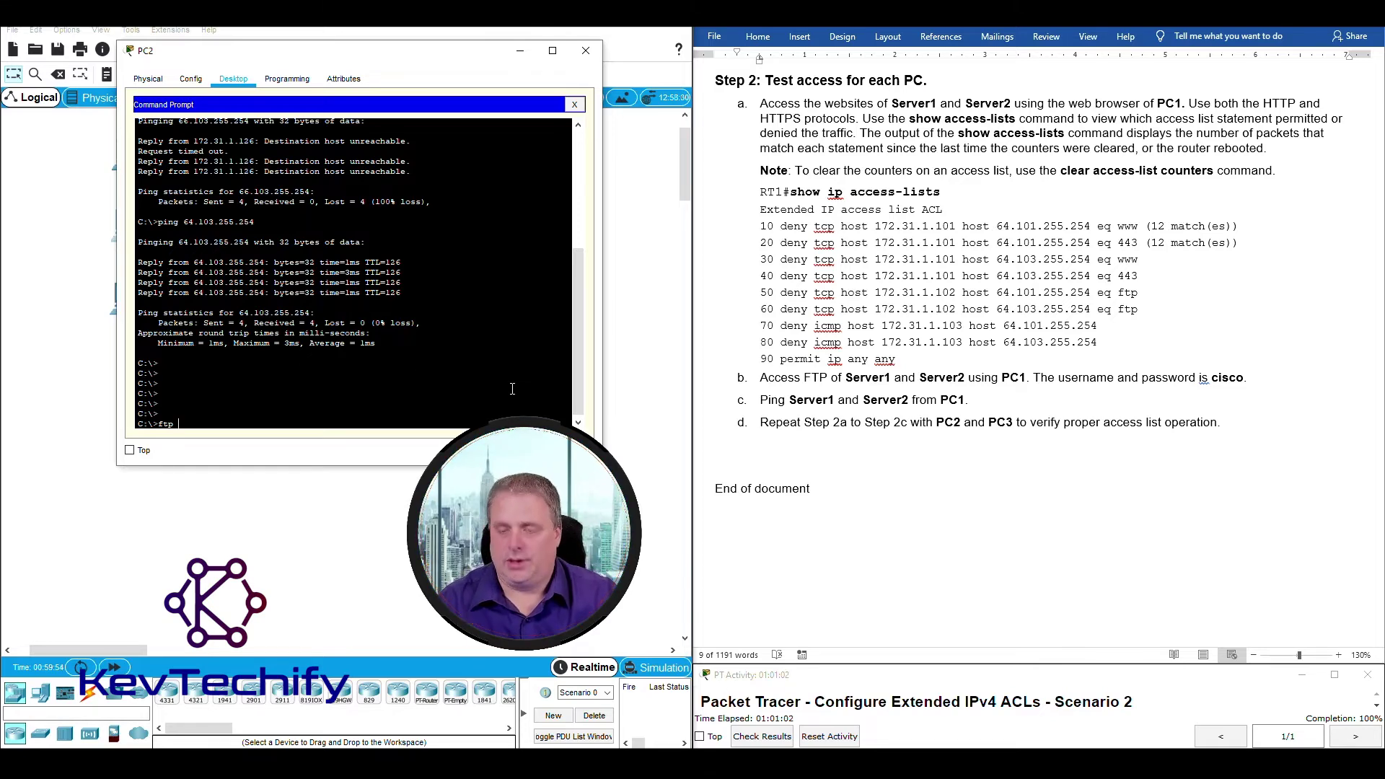
type("64.10")
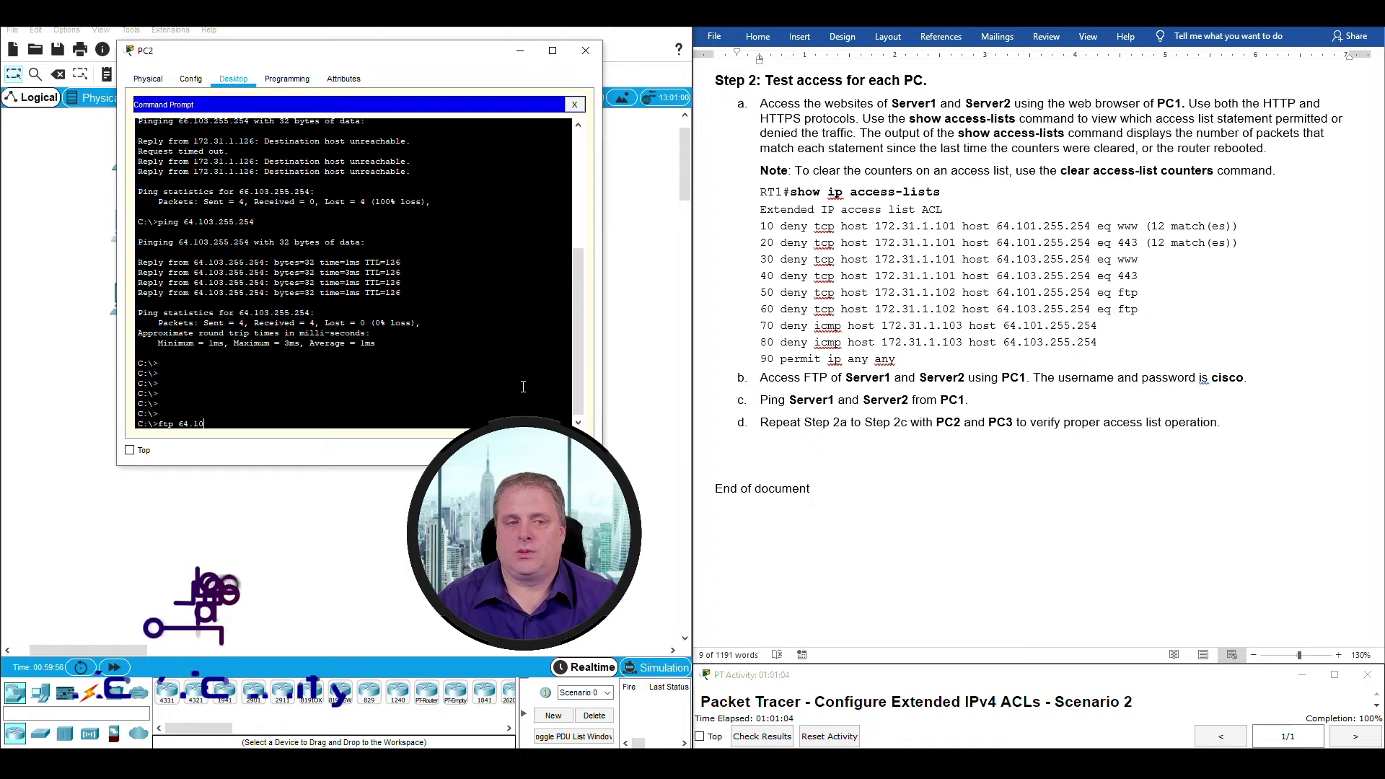
type("1.255.2")
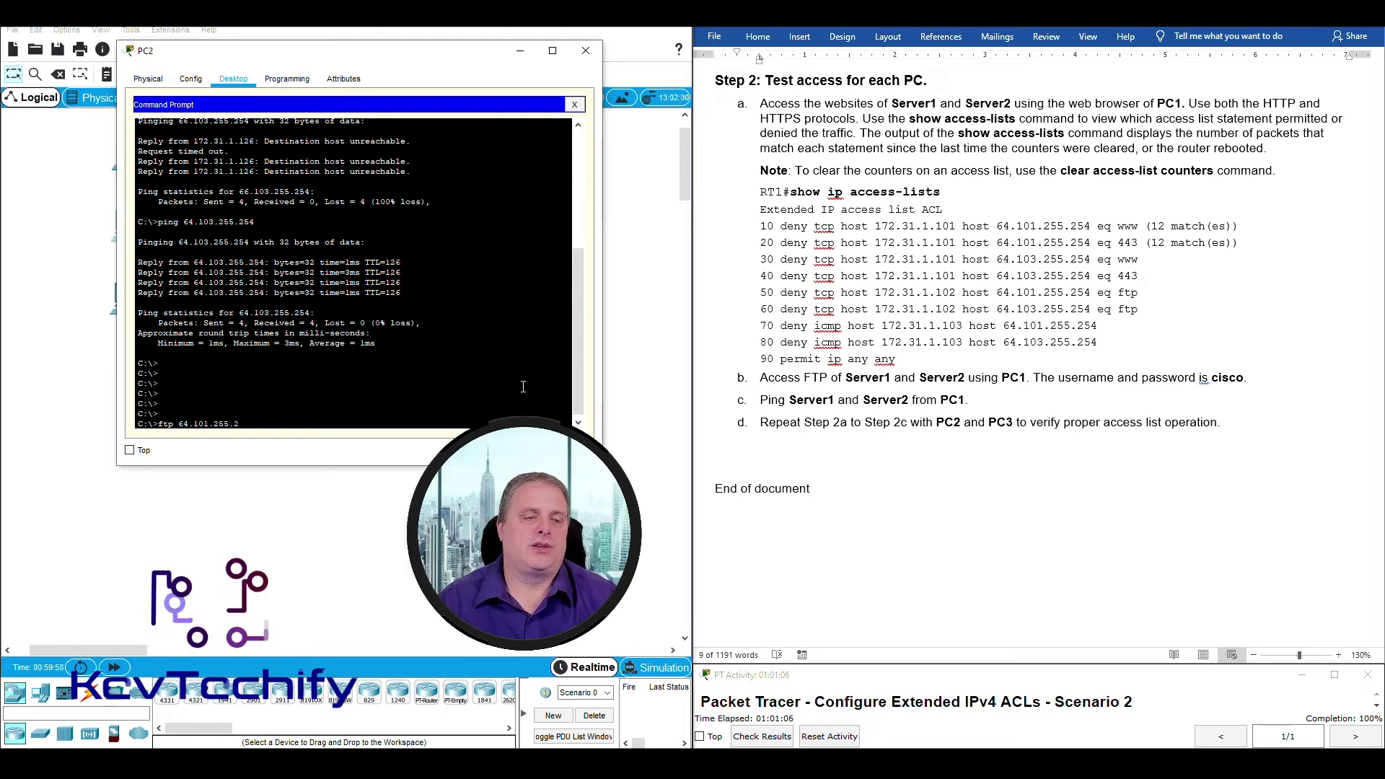
type("54")
key("Return")
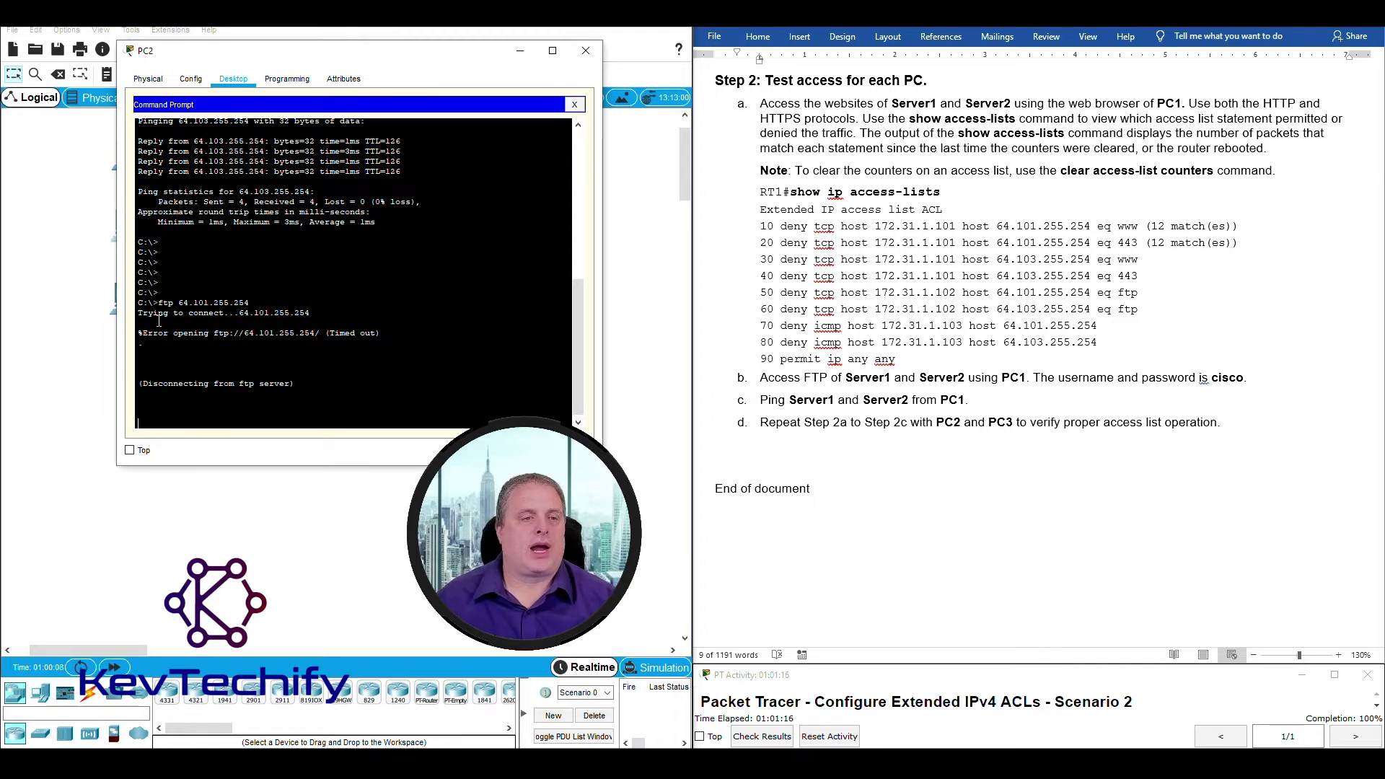
left_click_drag(192, 313, 263, 343)
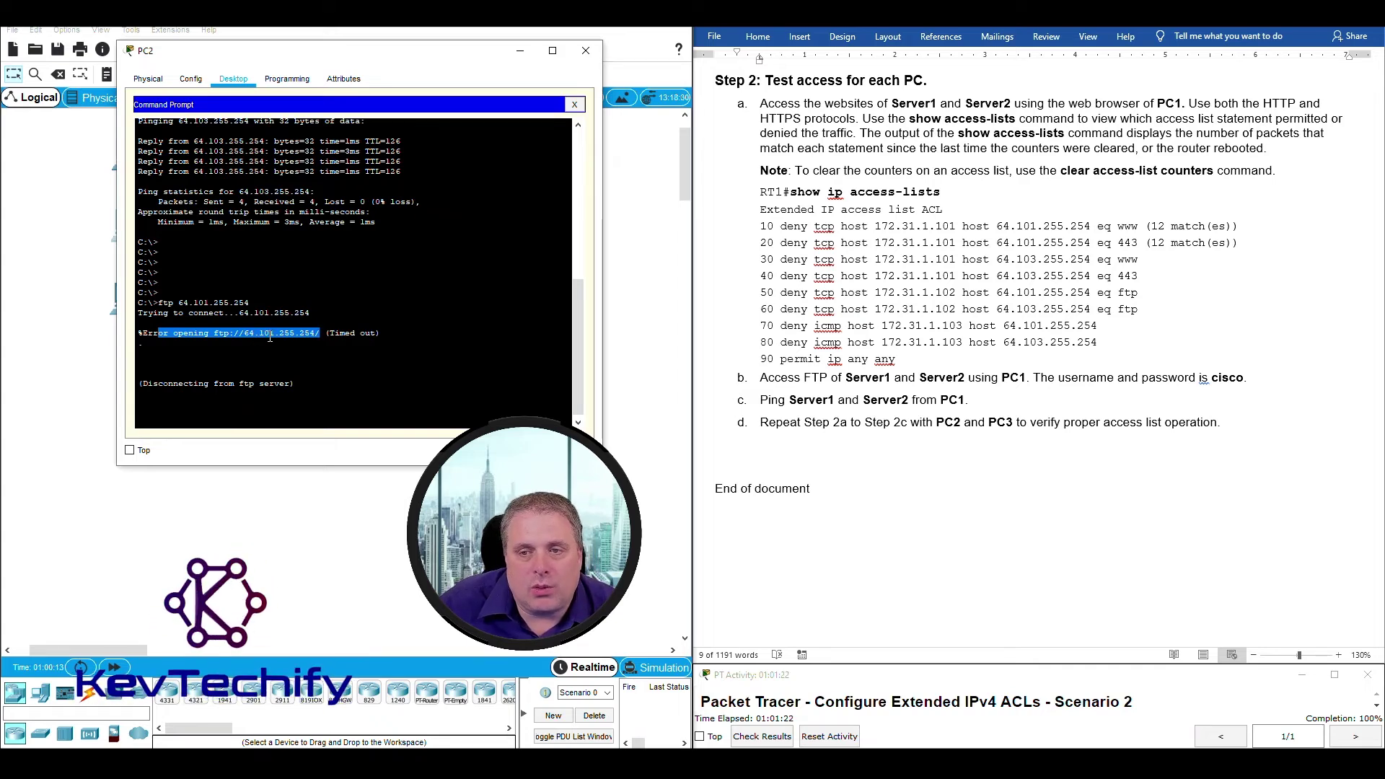
left_click(318, 336)
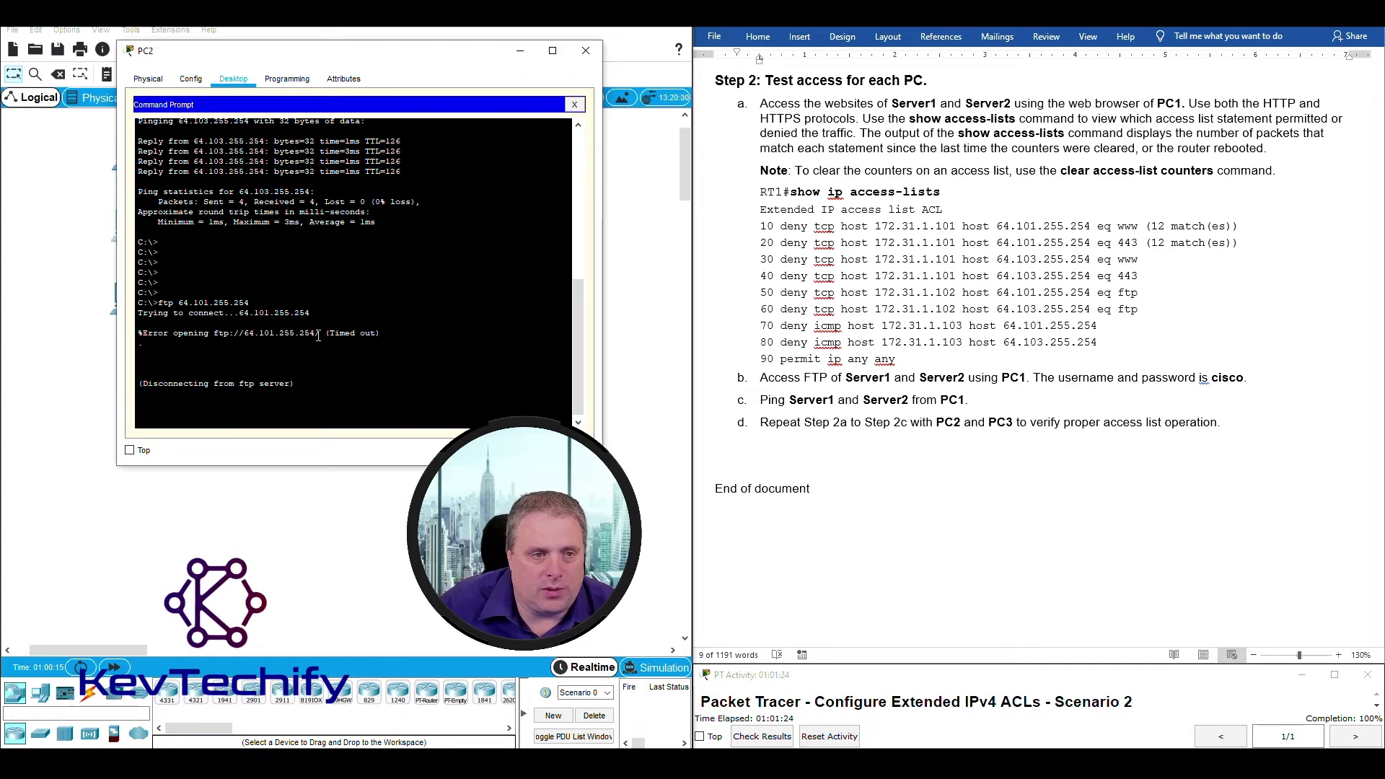
left_click_drag(137, 386, 317, 387)
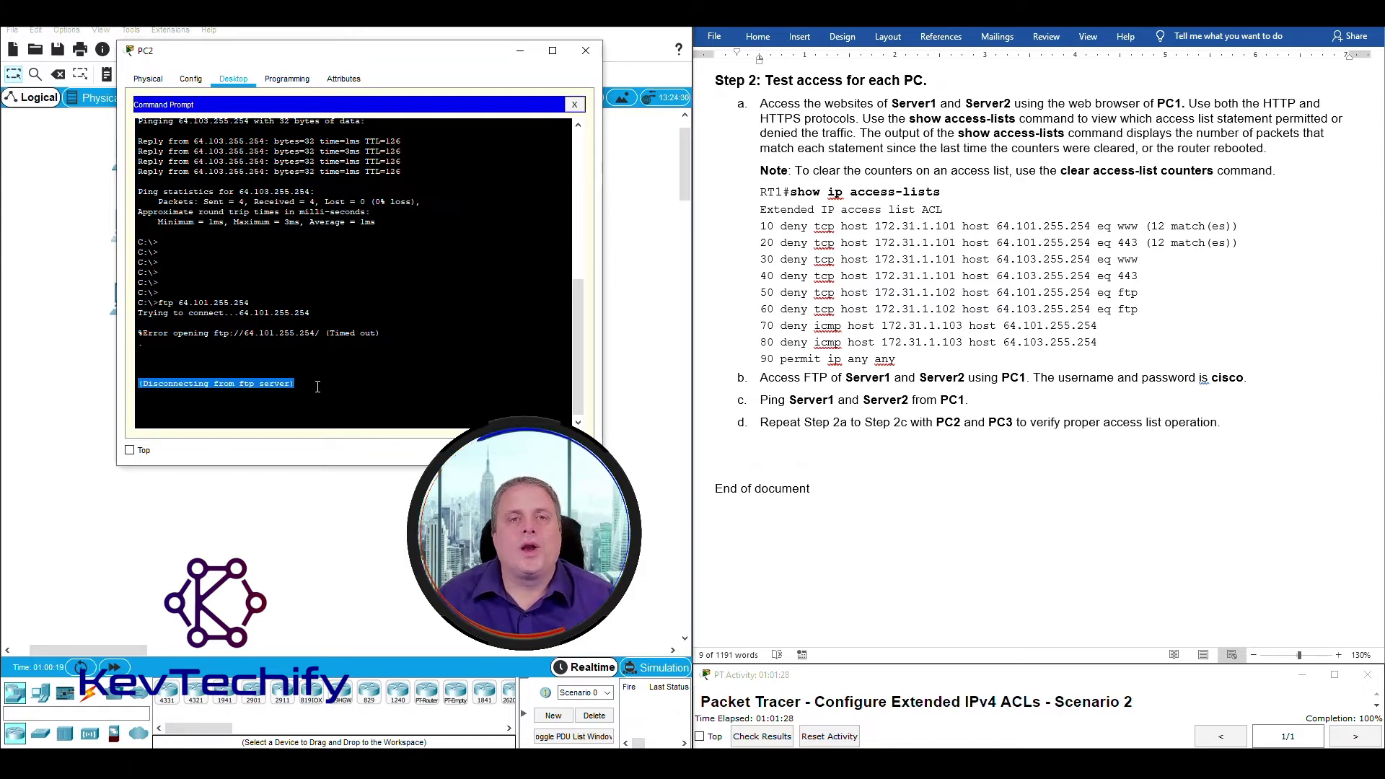
left_click(336, 414)
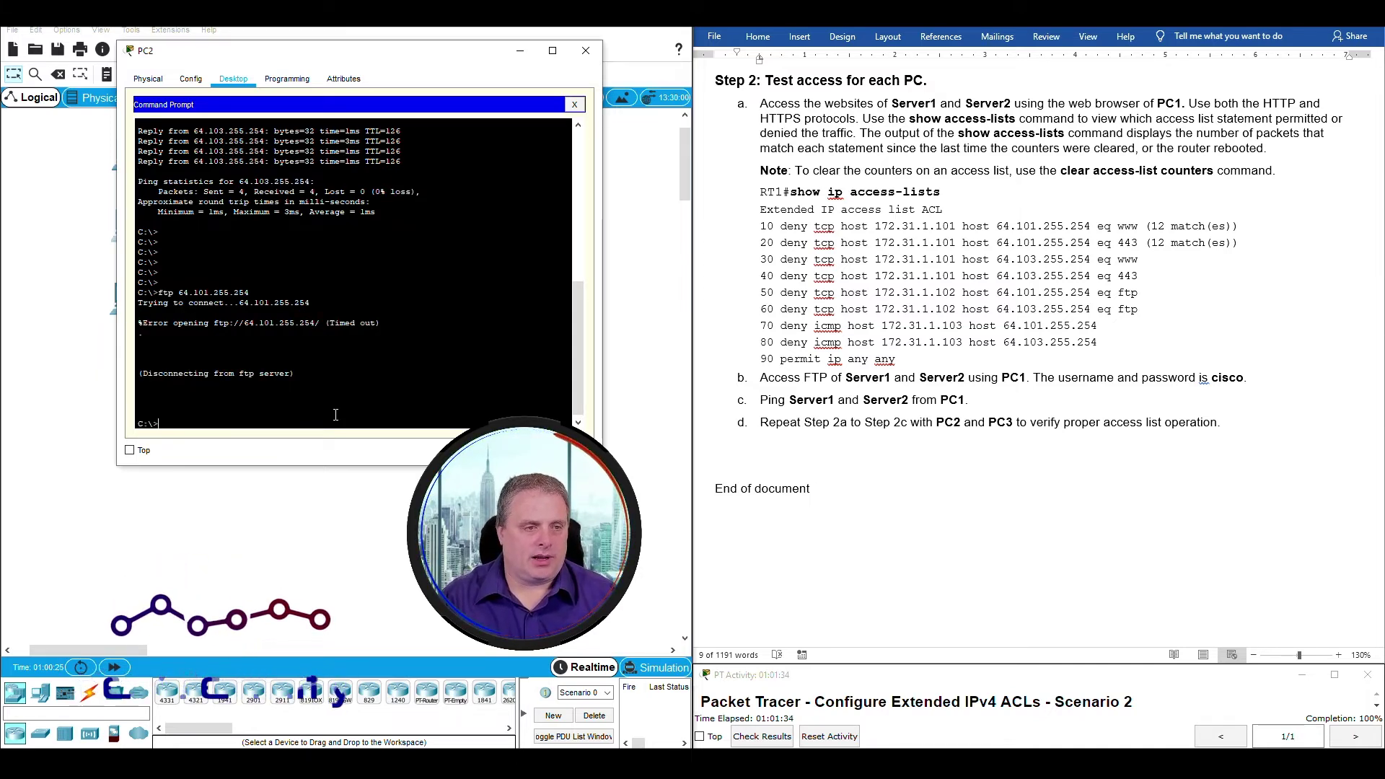
Edit the command to ftp 64.102.255.254; it also times out.
key("Up")
key("Left")
key("Left")
key("Left")
key("Left")
key("Left")
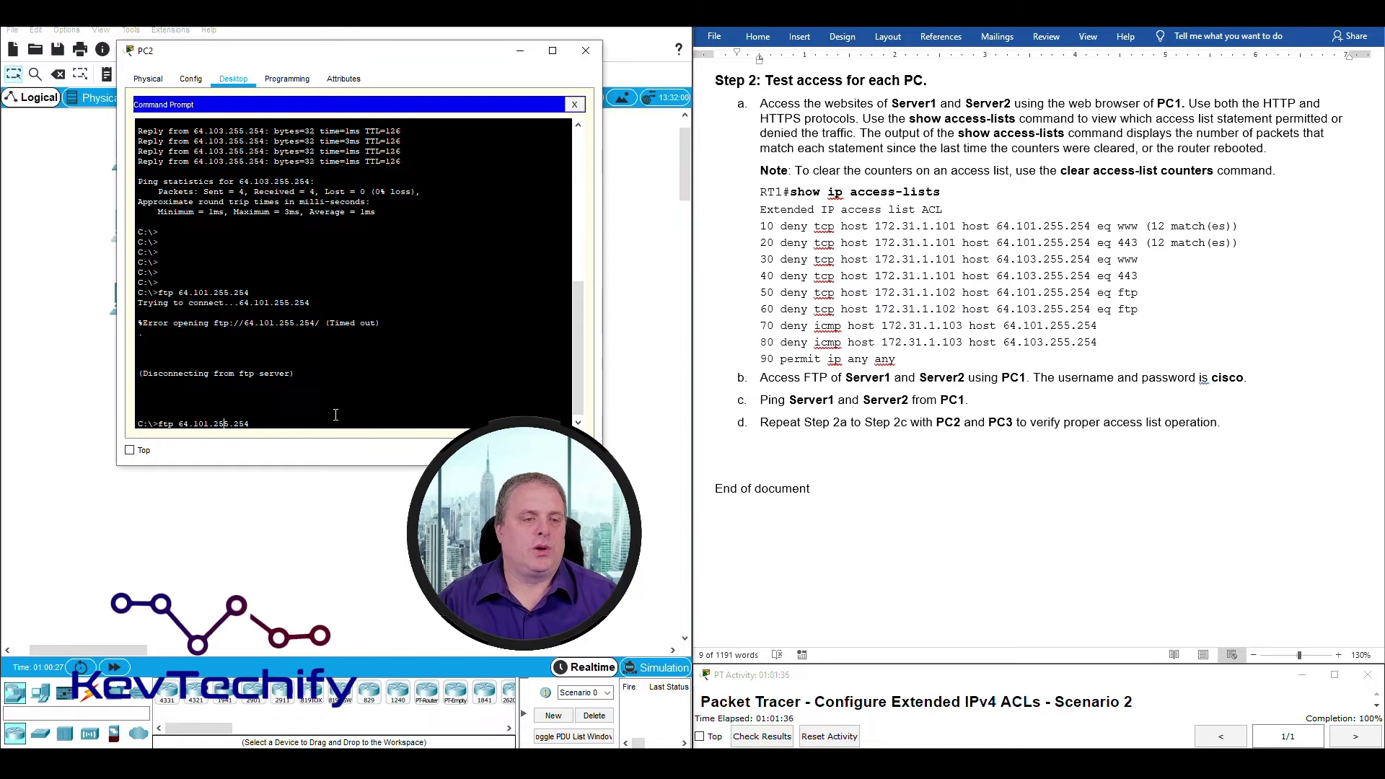
key("Left")
key("Left")
key("Left")
key("BackSpace")
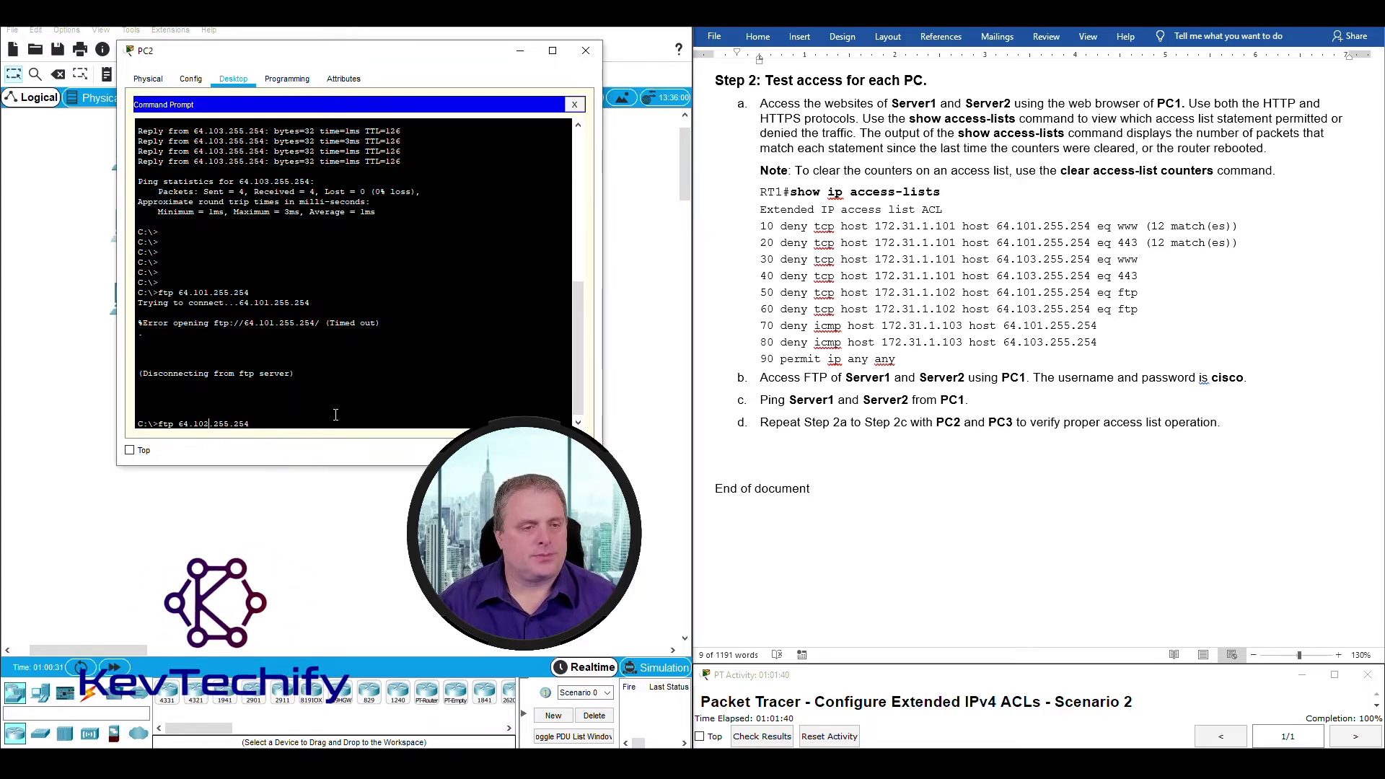
key("Return")
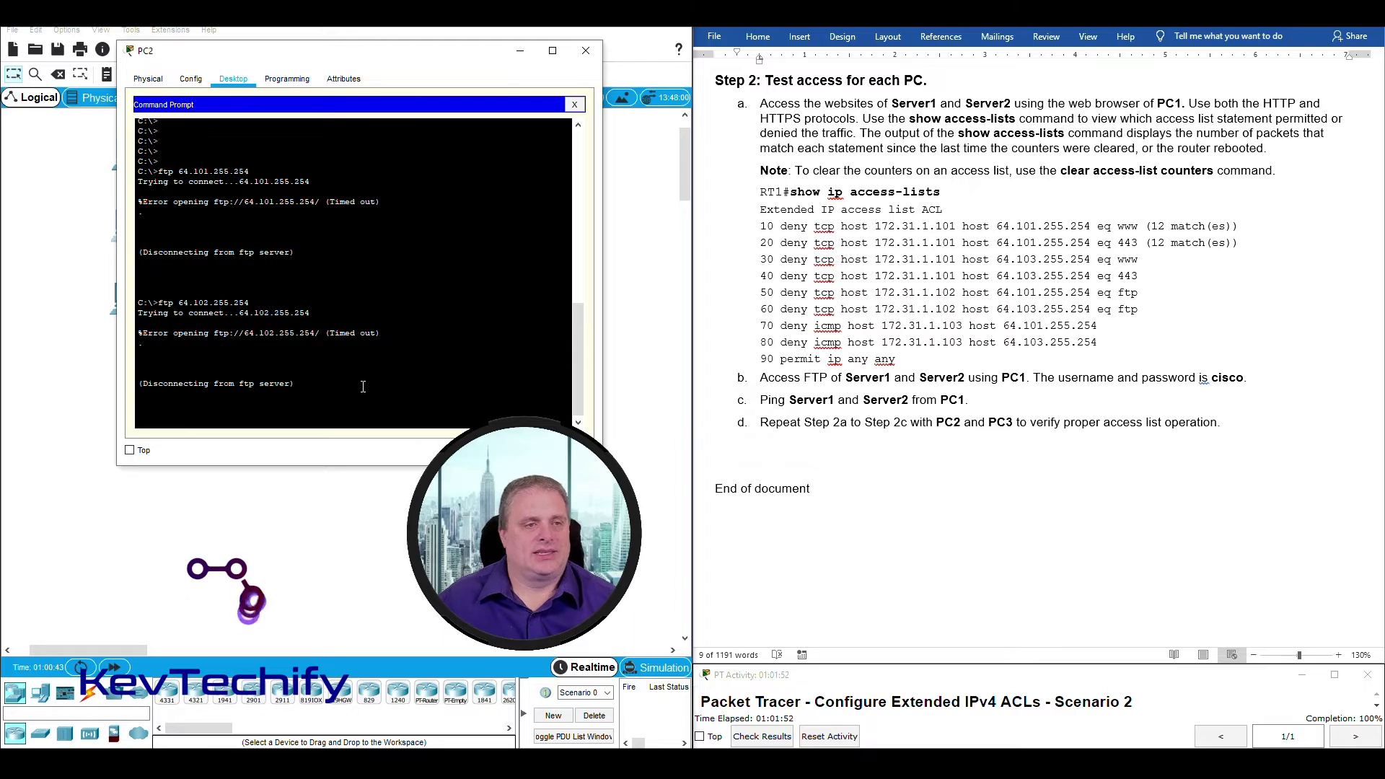
key("Return")
key("Return")
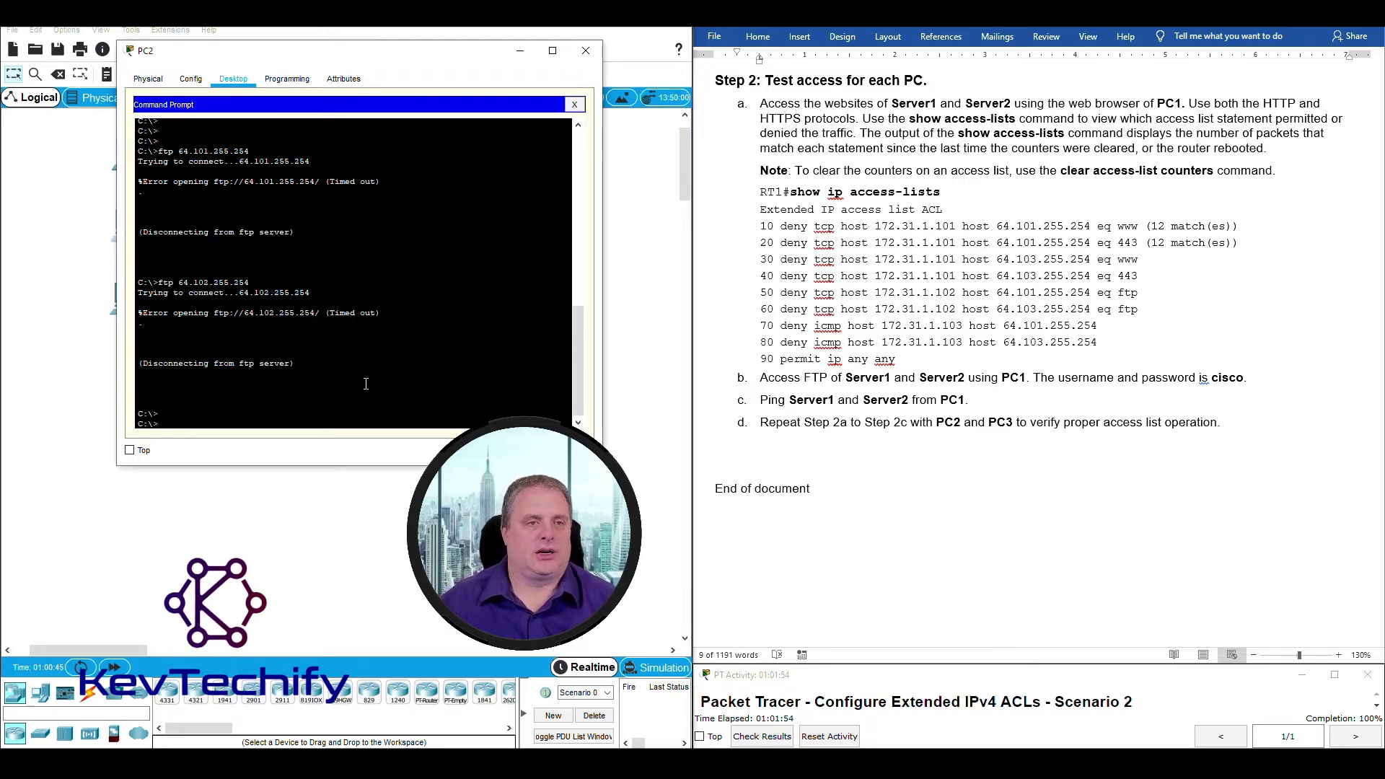
left_click(585, 51)
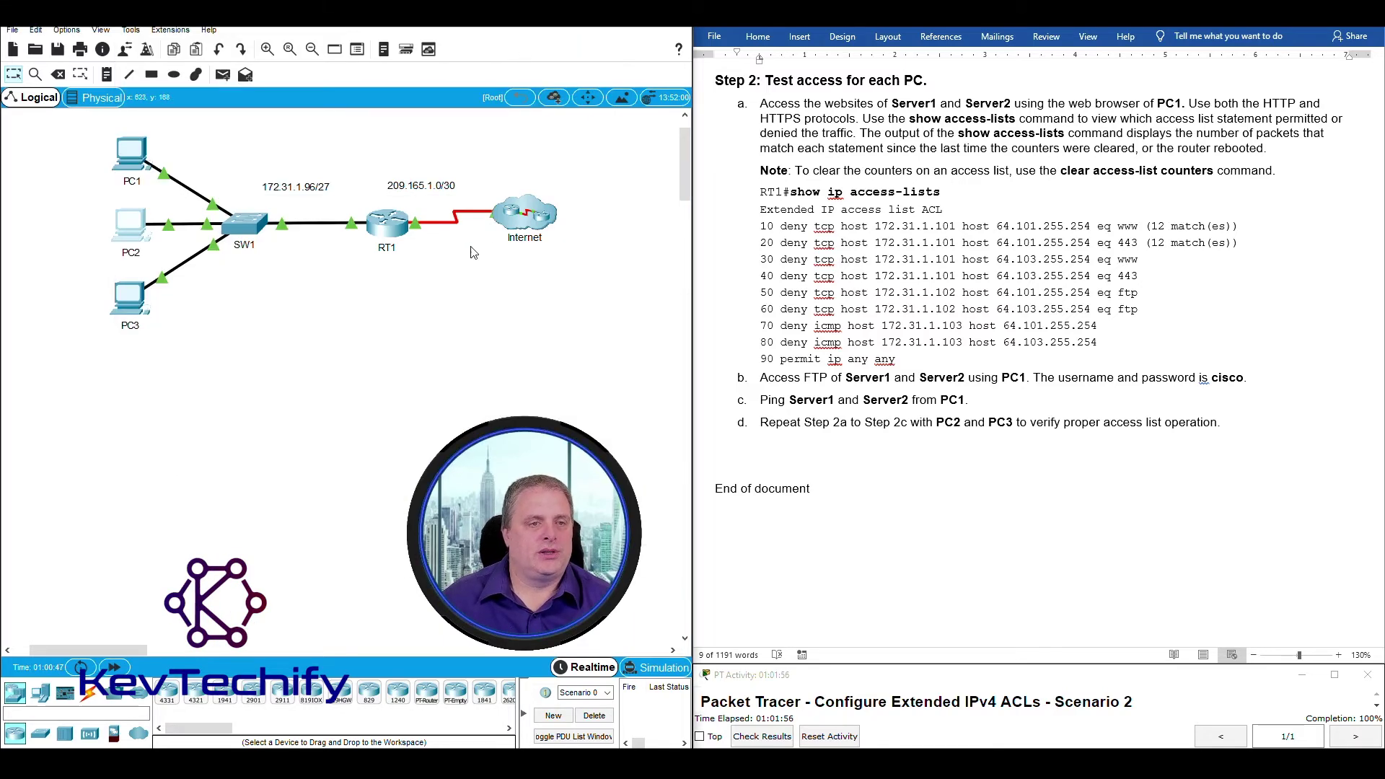
Rerun show access-lists on RT1: line 50 now has 12 matches from PC2's denied FTP.
left_click(382, 232)
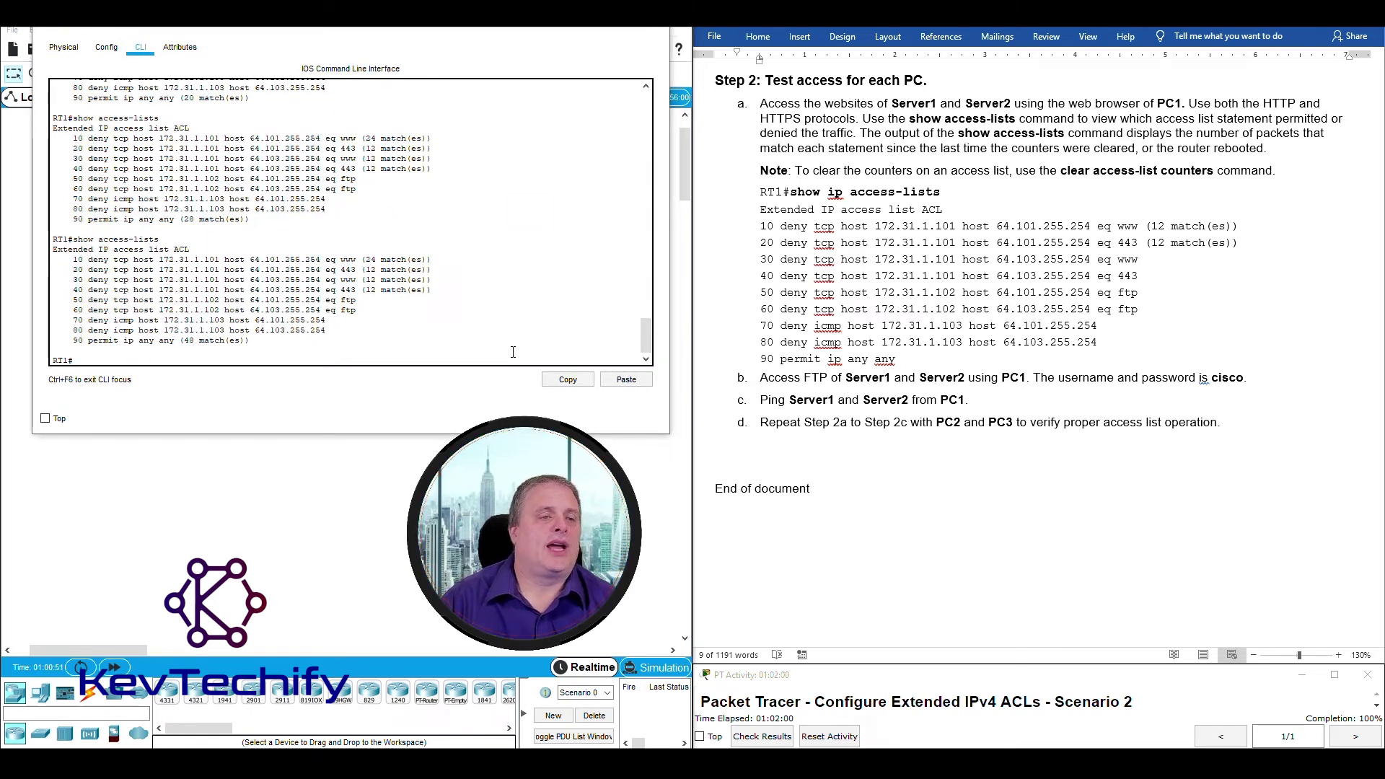
key("Return")
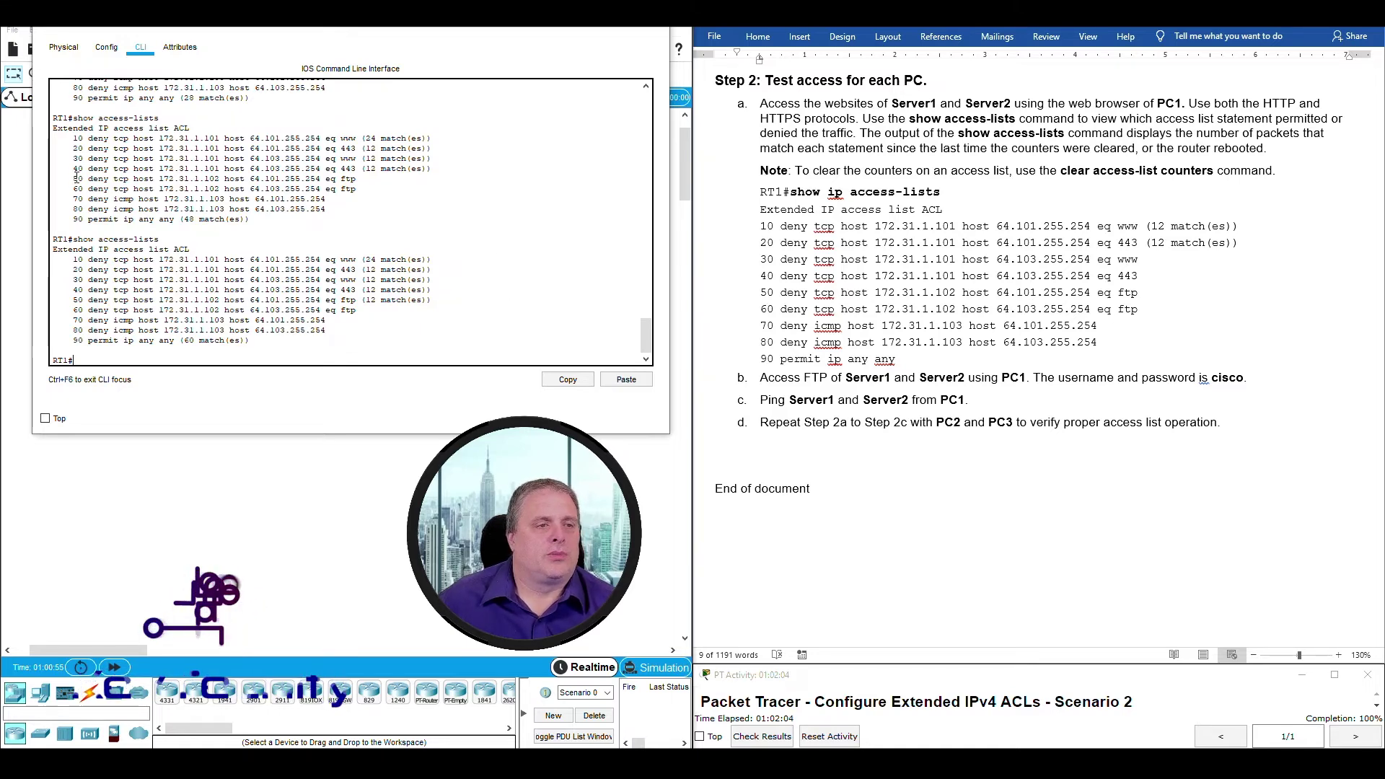
left_click_drag(74, 182, 362, 178)
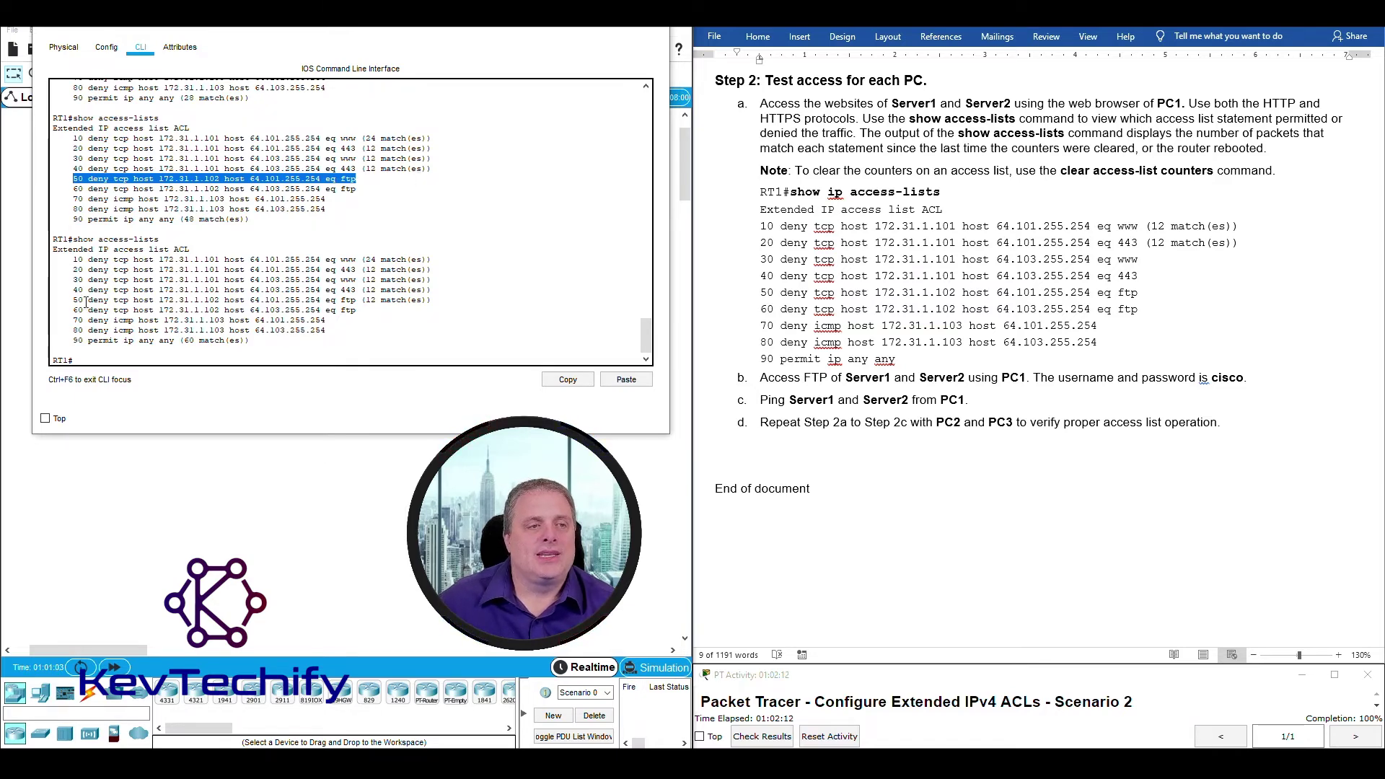
left_click_drag(71, 302, 303, 299)
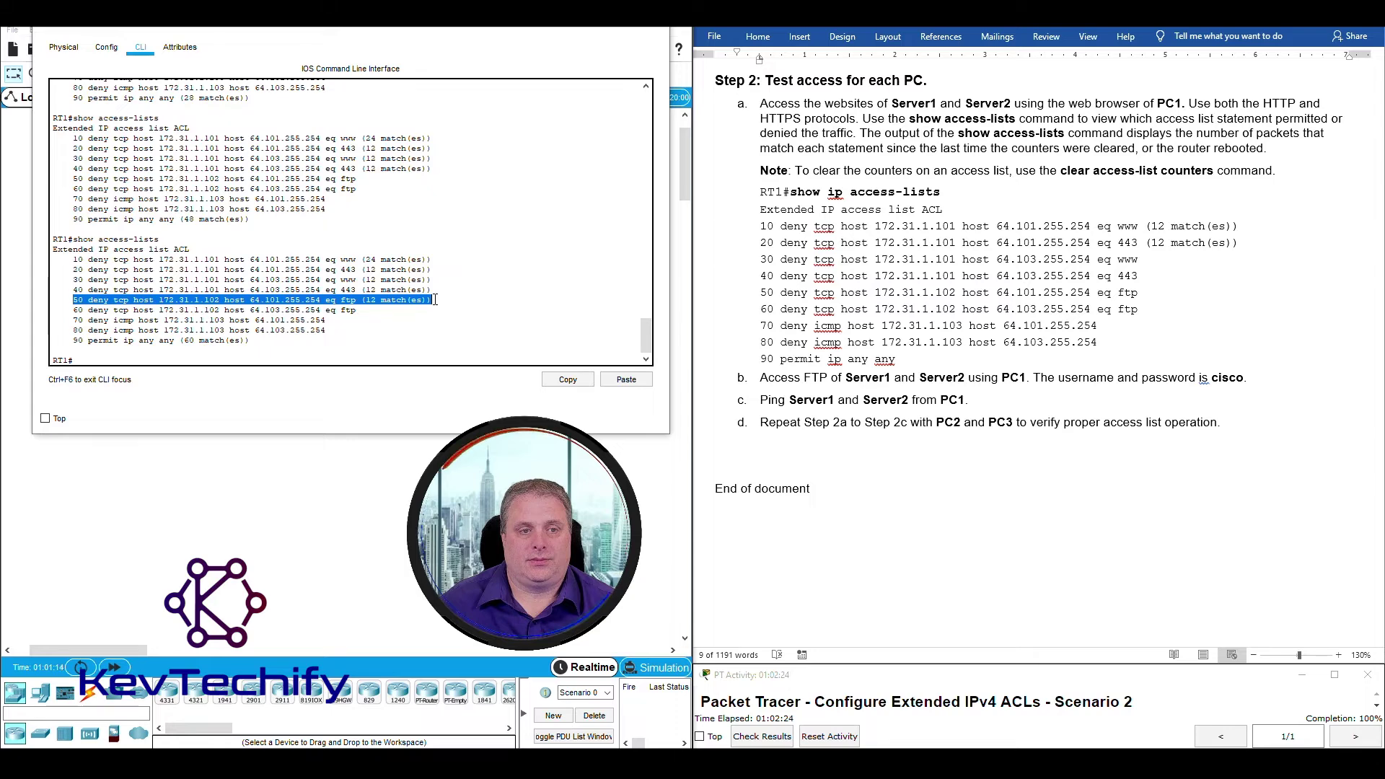
left_click(377, 310)
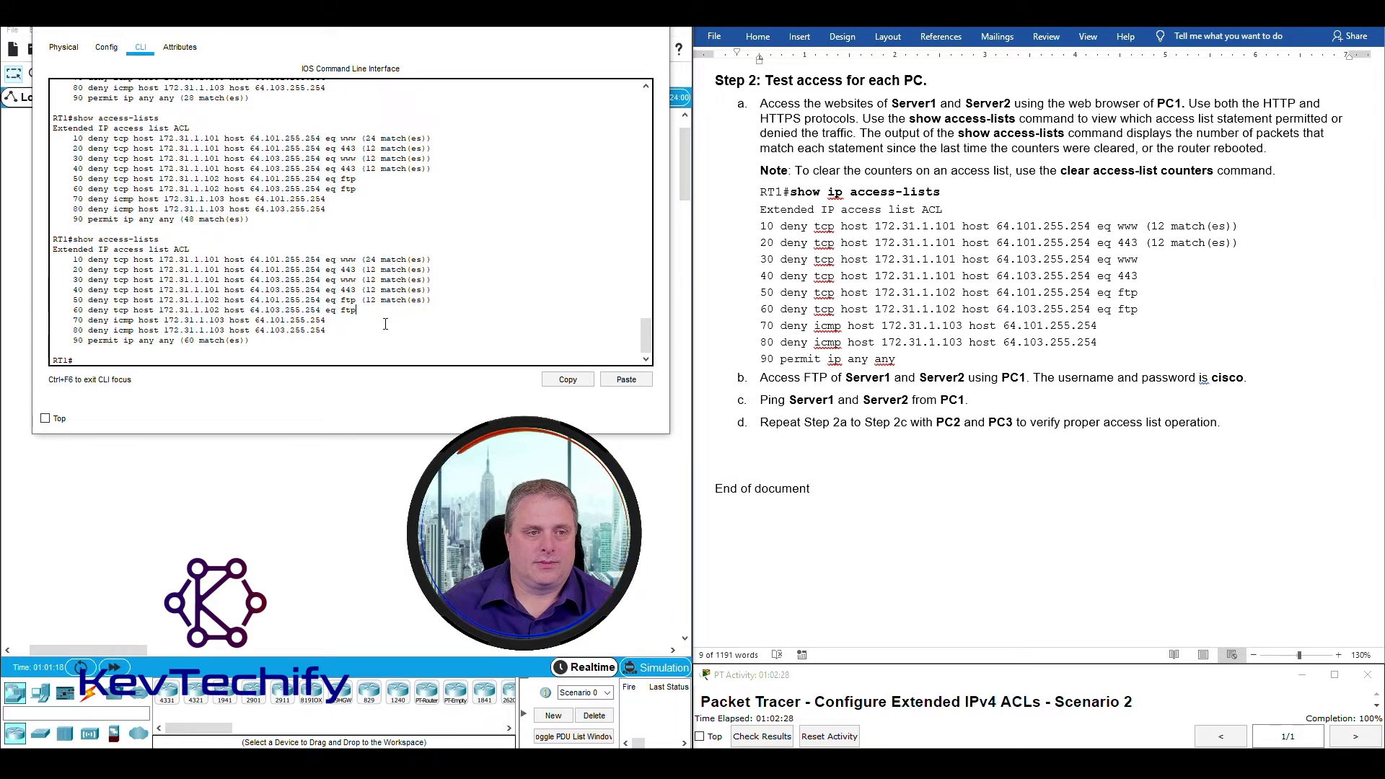
key("Up")
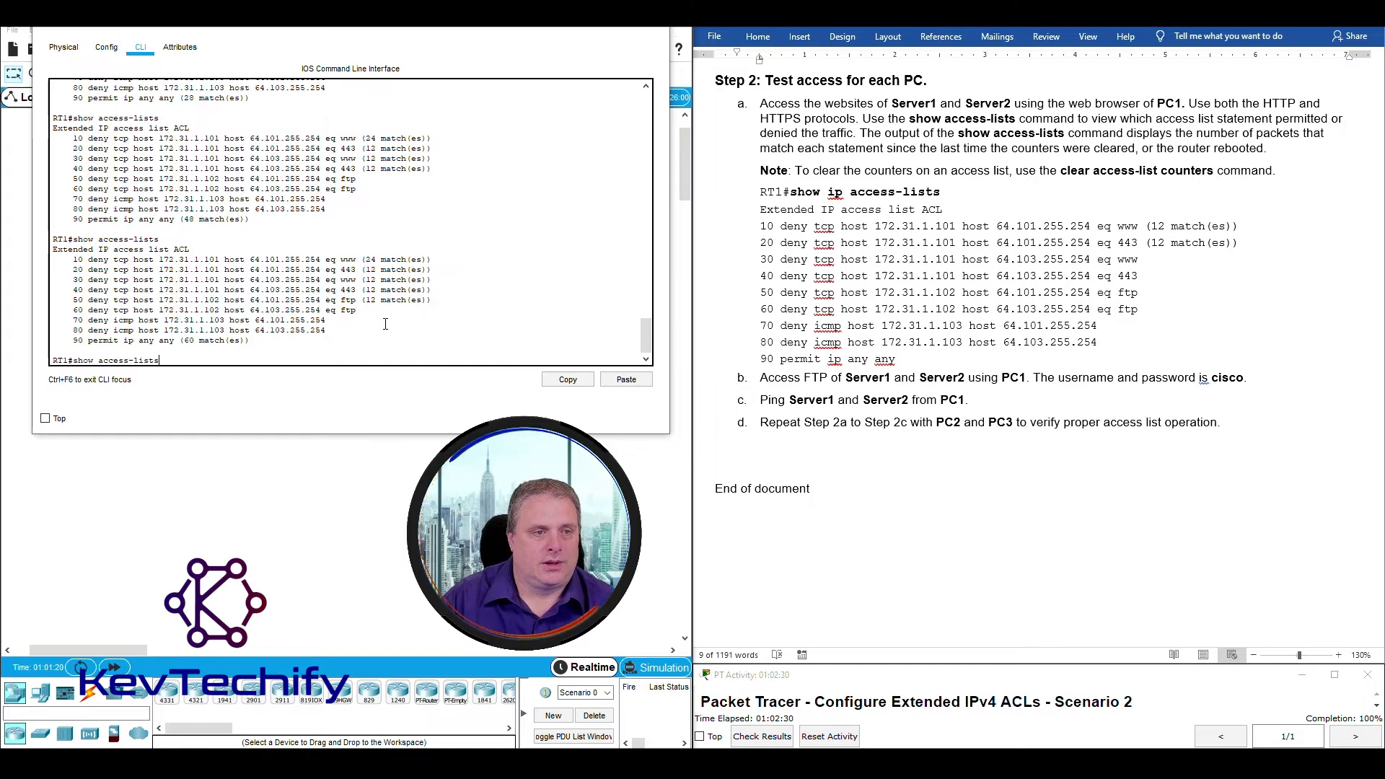
key("Return")
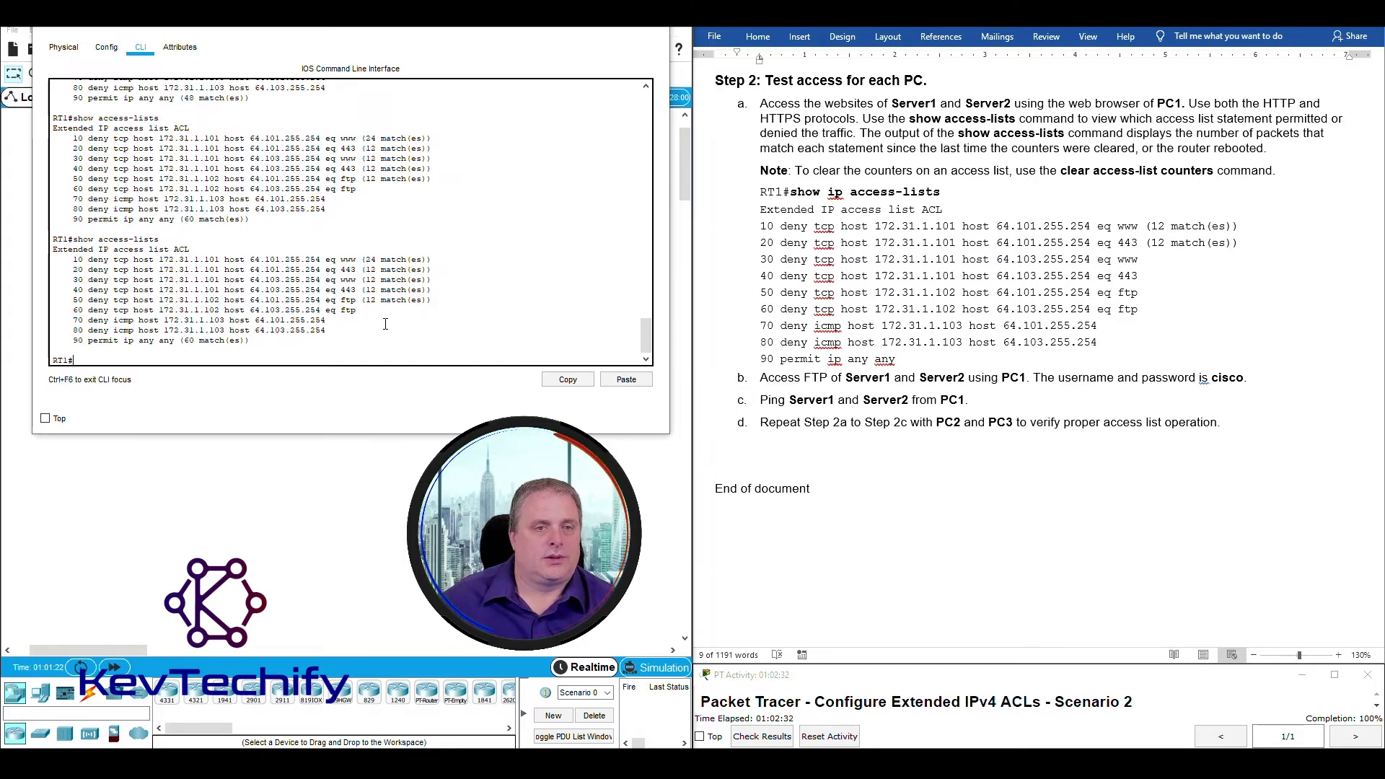
key("alt+F4")
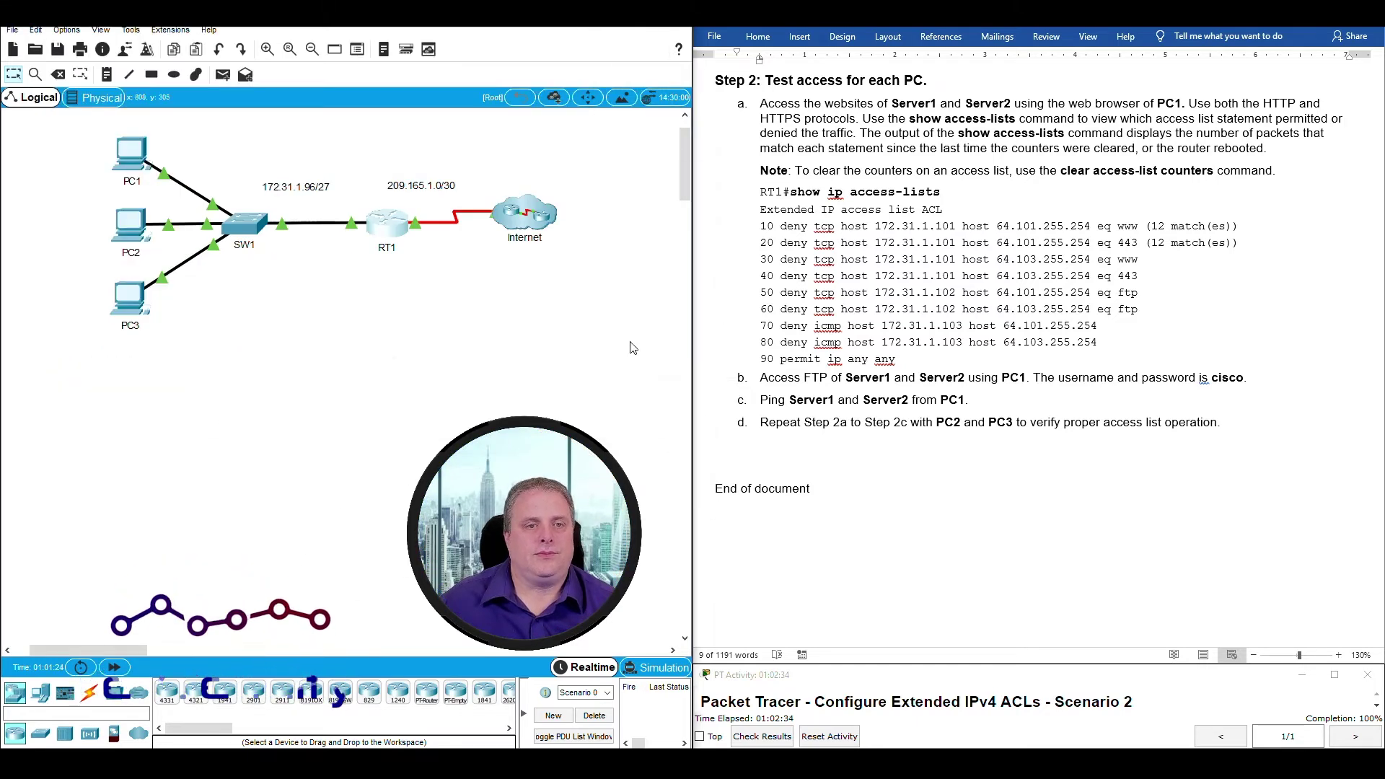
Review PC2's earlier ftp command and its connection timeout error.
left_click(130, 225)
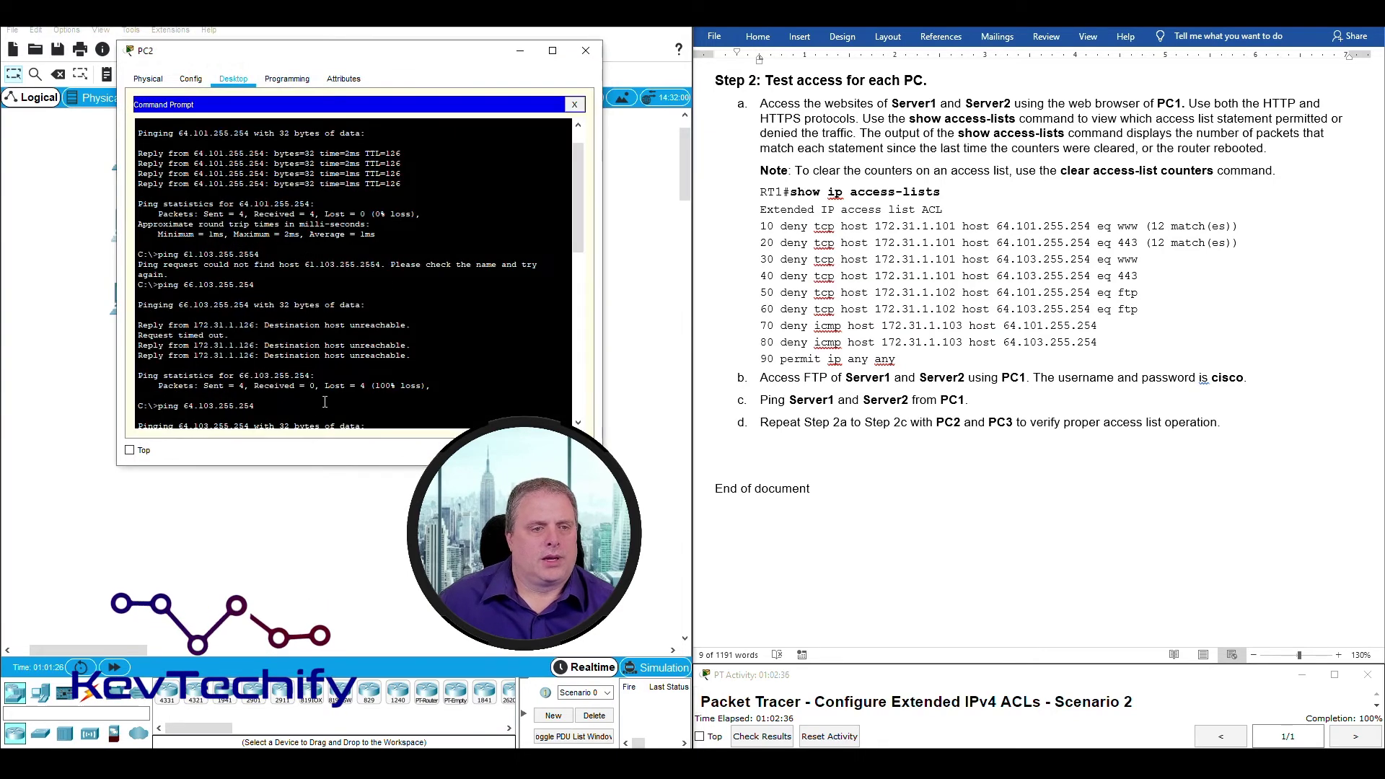
scroll(324, 401, "down", 10)
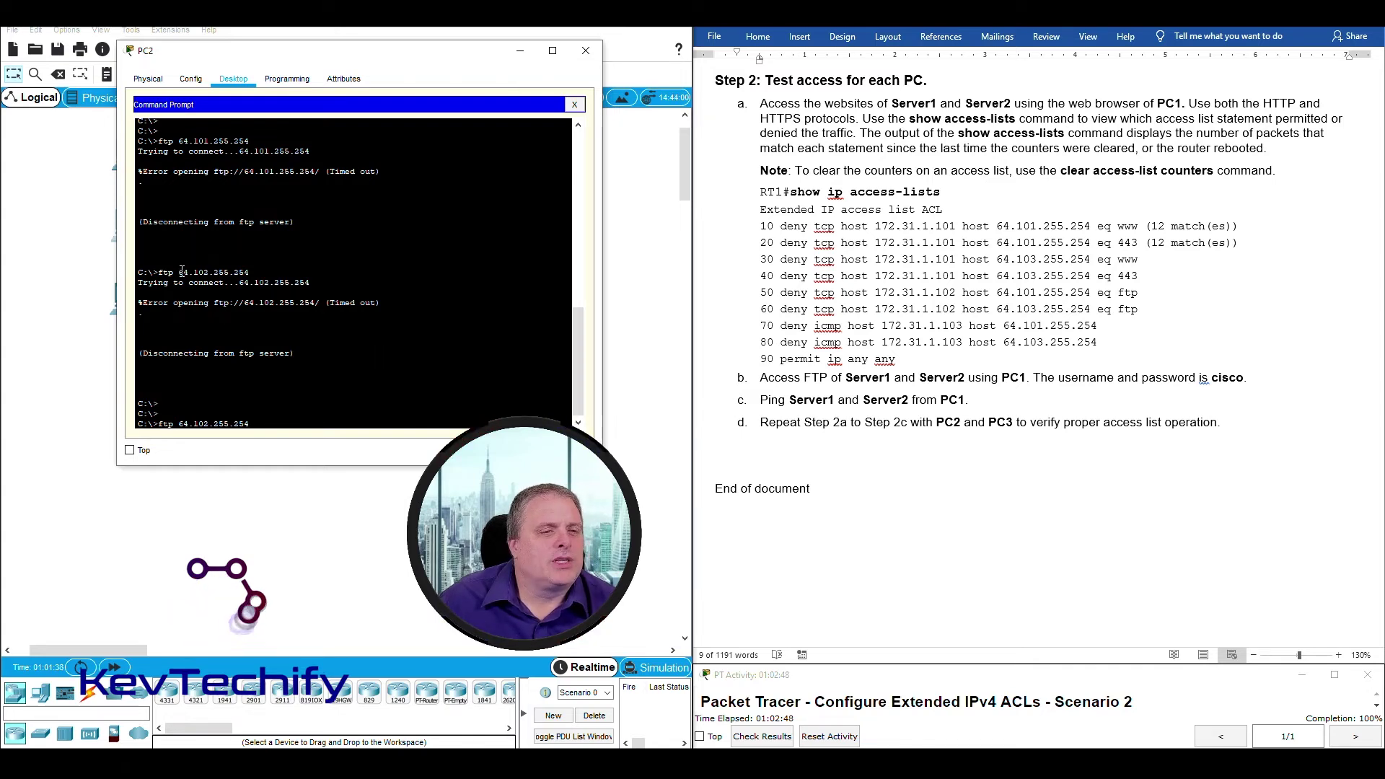
left_click_drag(179, 272, 210, 271)
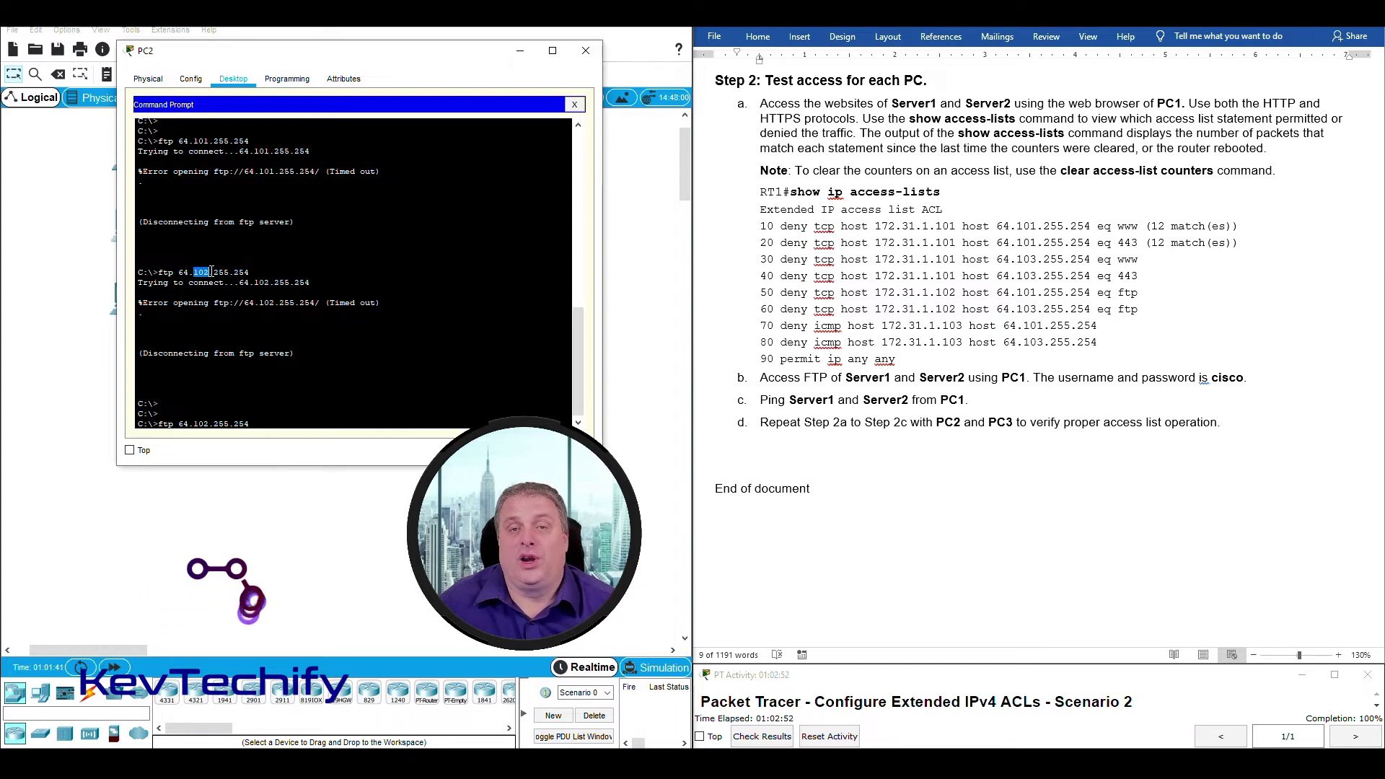
left_click(203, 271)
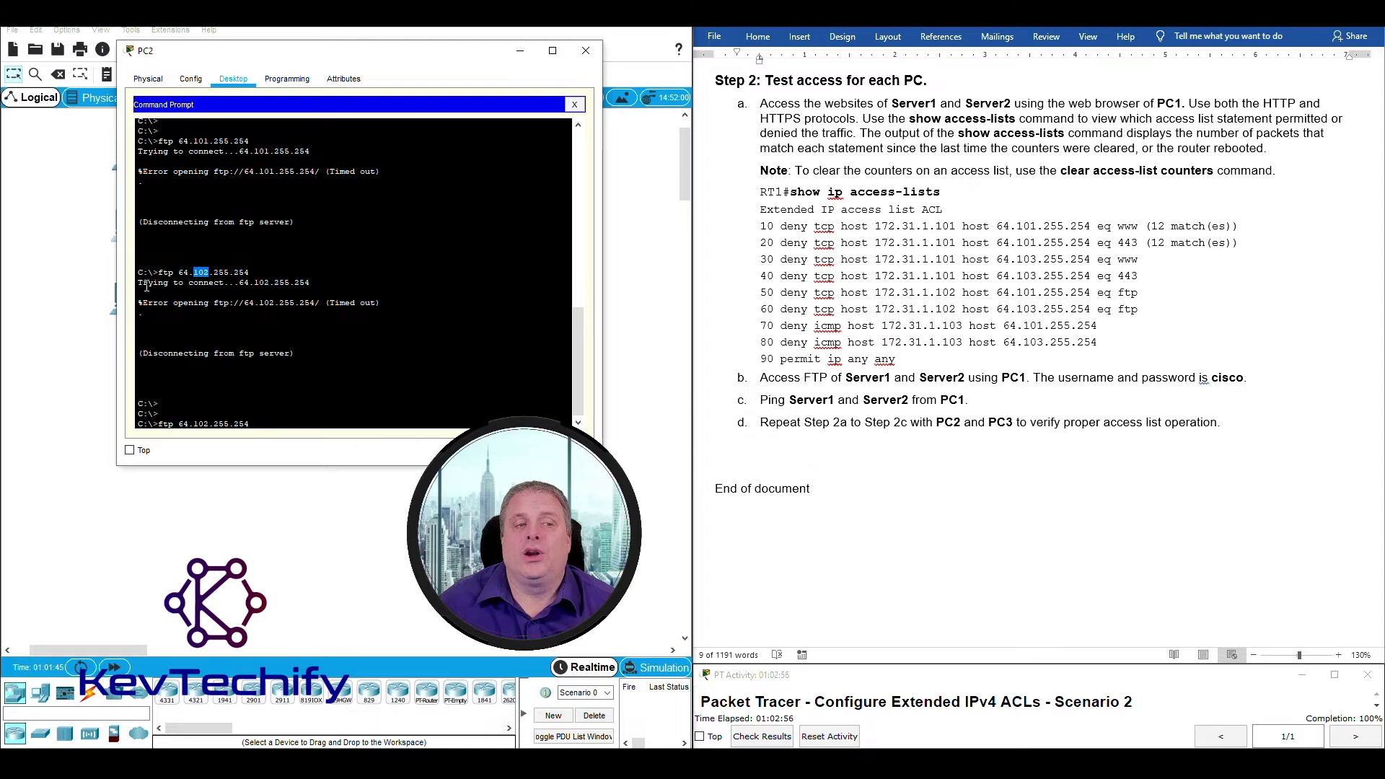
left_click_drag(147, 287, 291, 303)
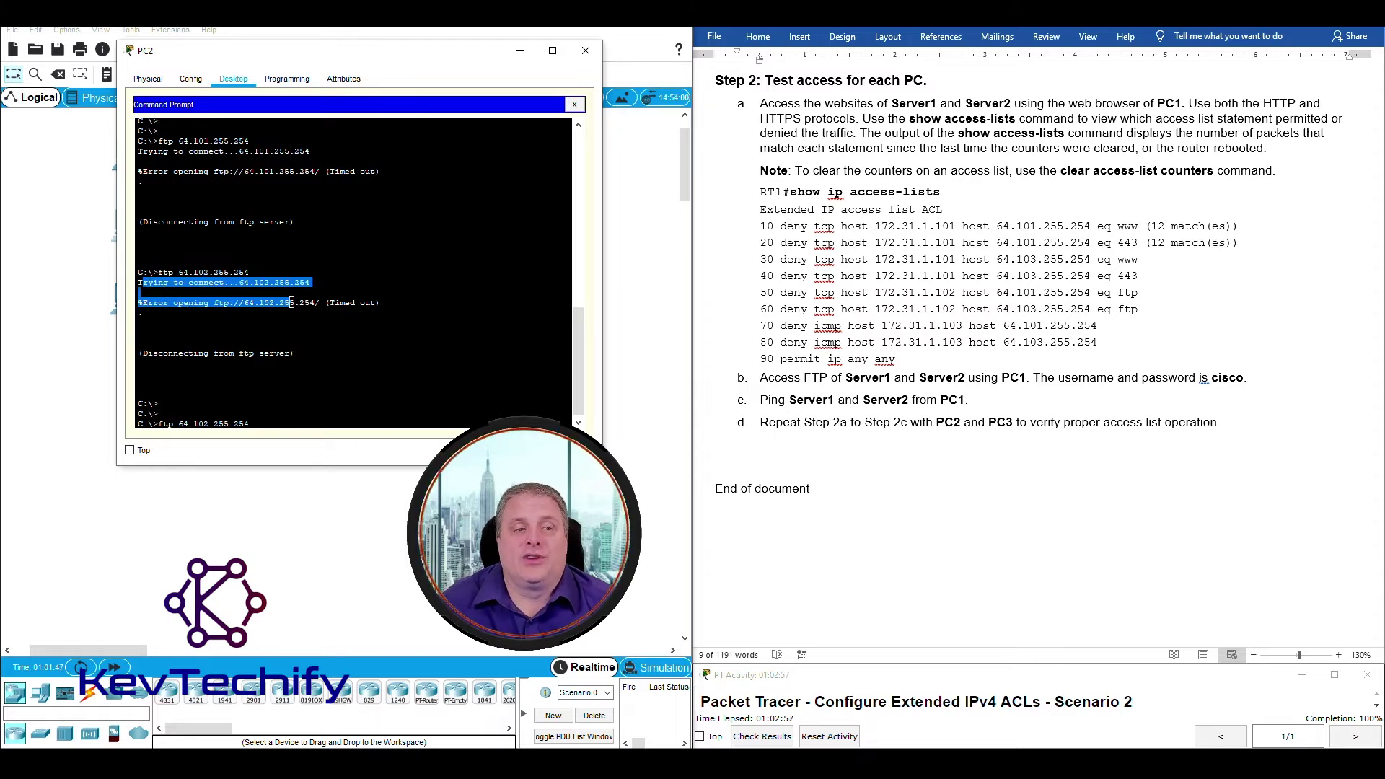
left_click(268, 425)
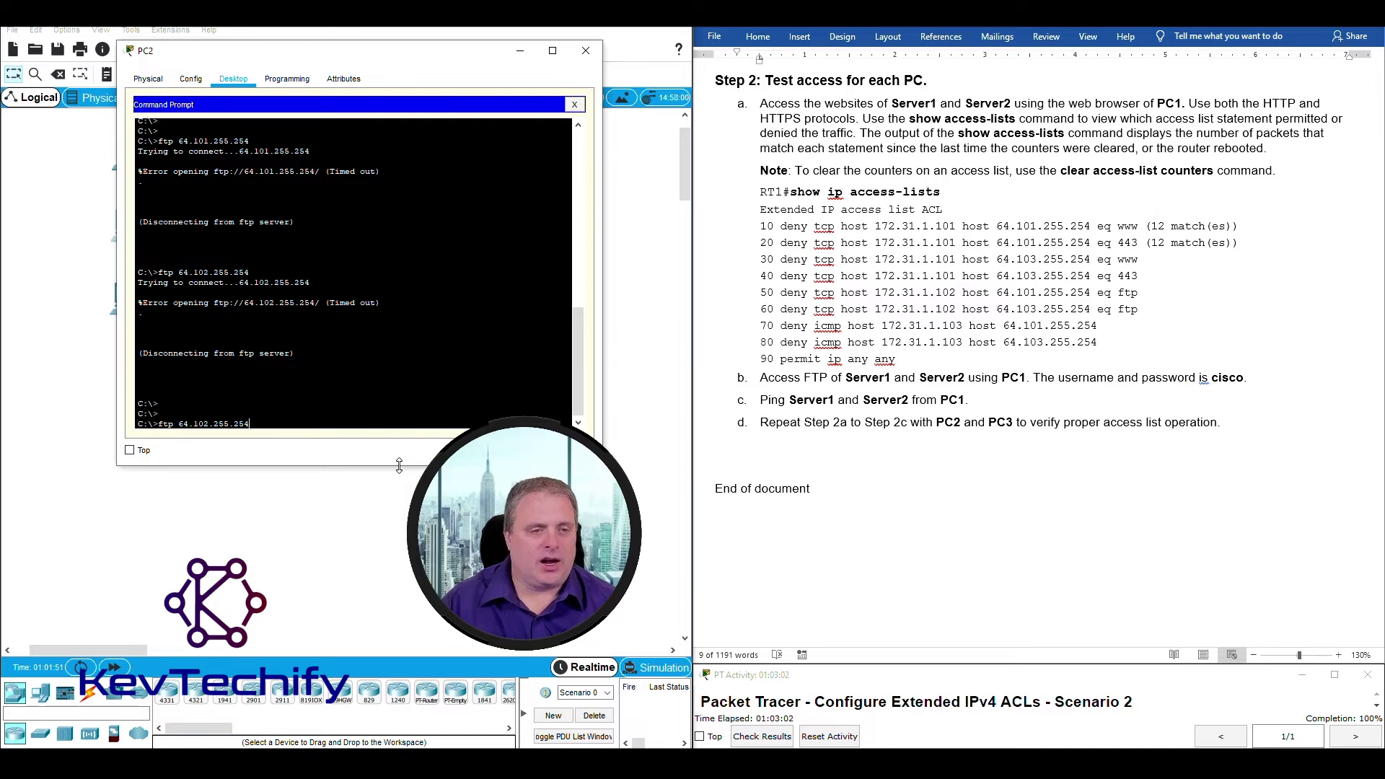
Run ftp 64.103.255.254 from PC2, see it time out, then reopen RT1's CLI.
key("Right")
key("Right")
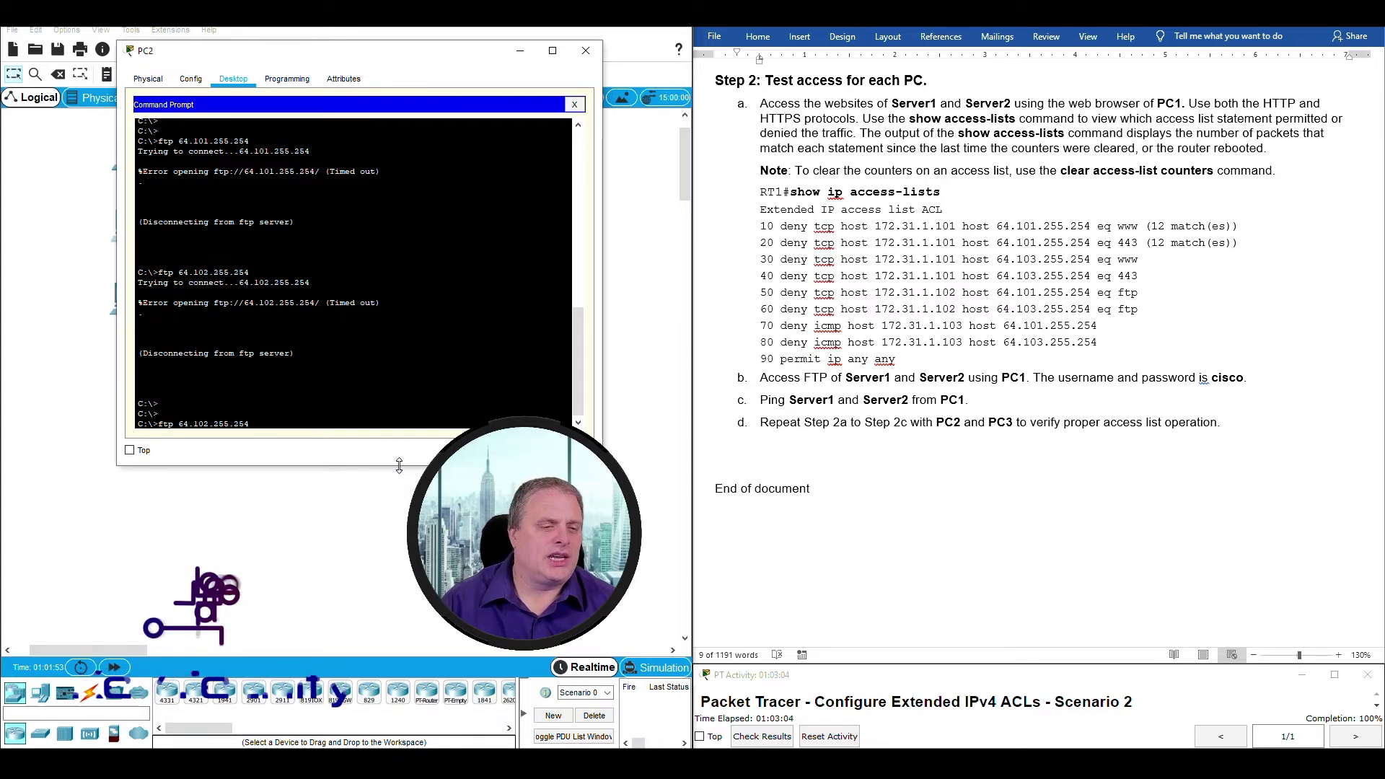
key("BackSpace")
type("3")
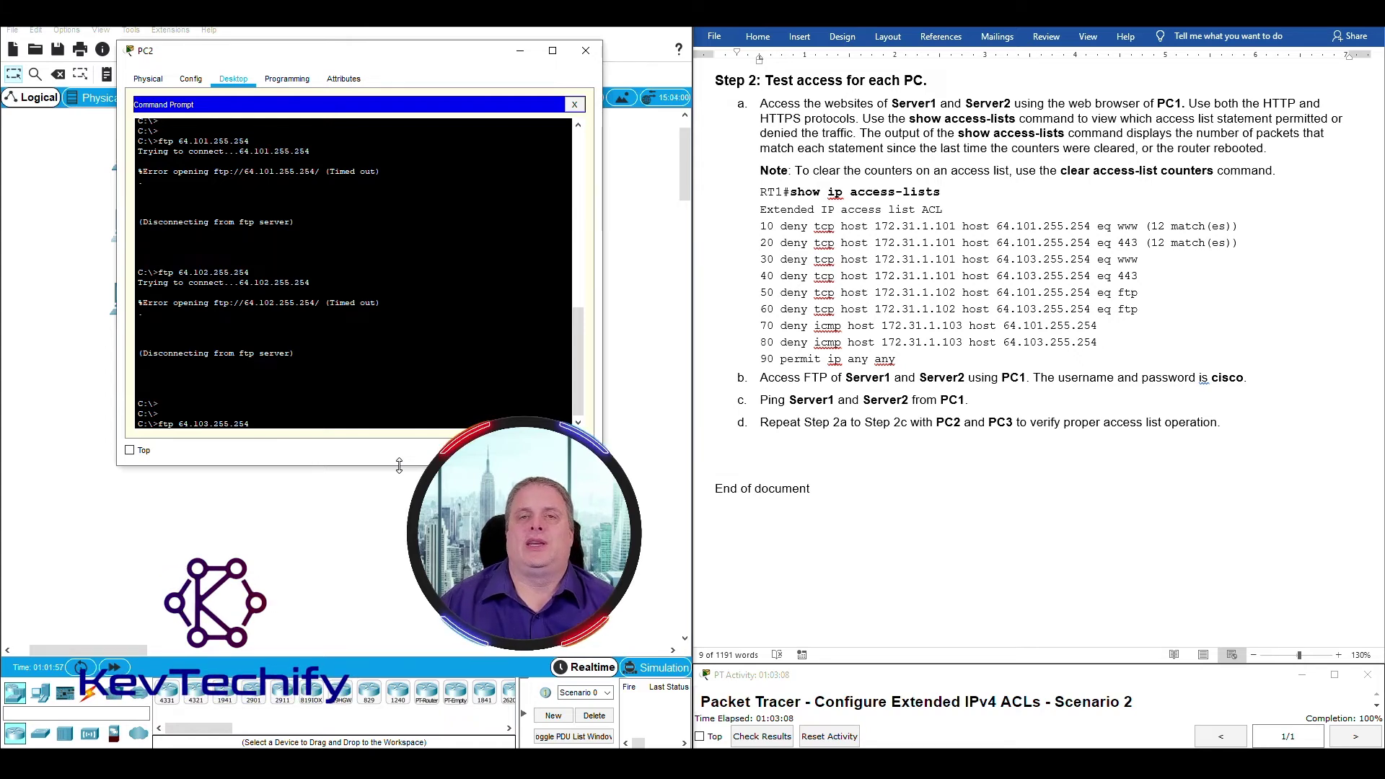
key("Return")
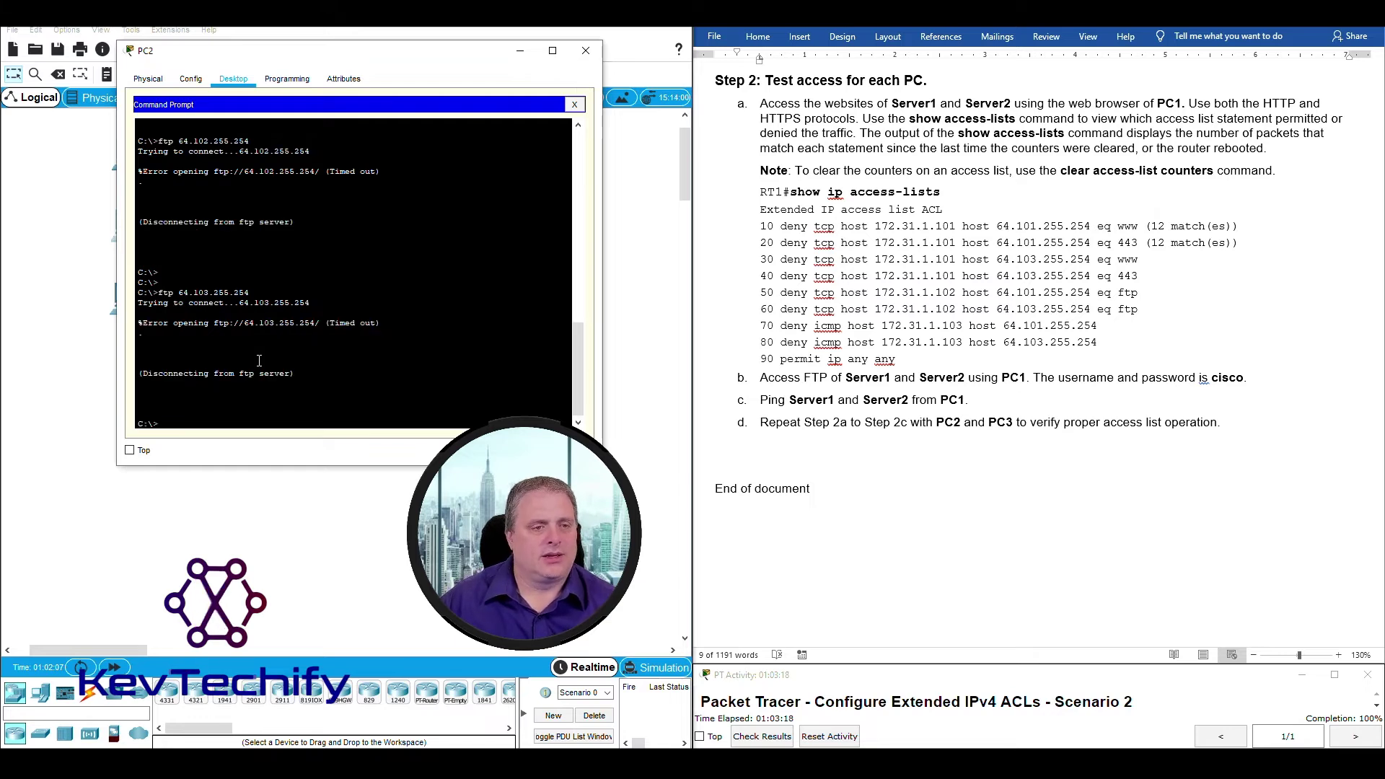
left_click_drag(143, 373, 296, 374)
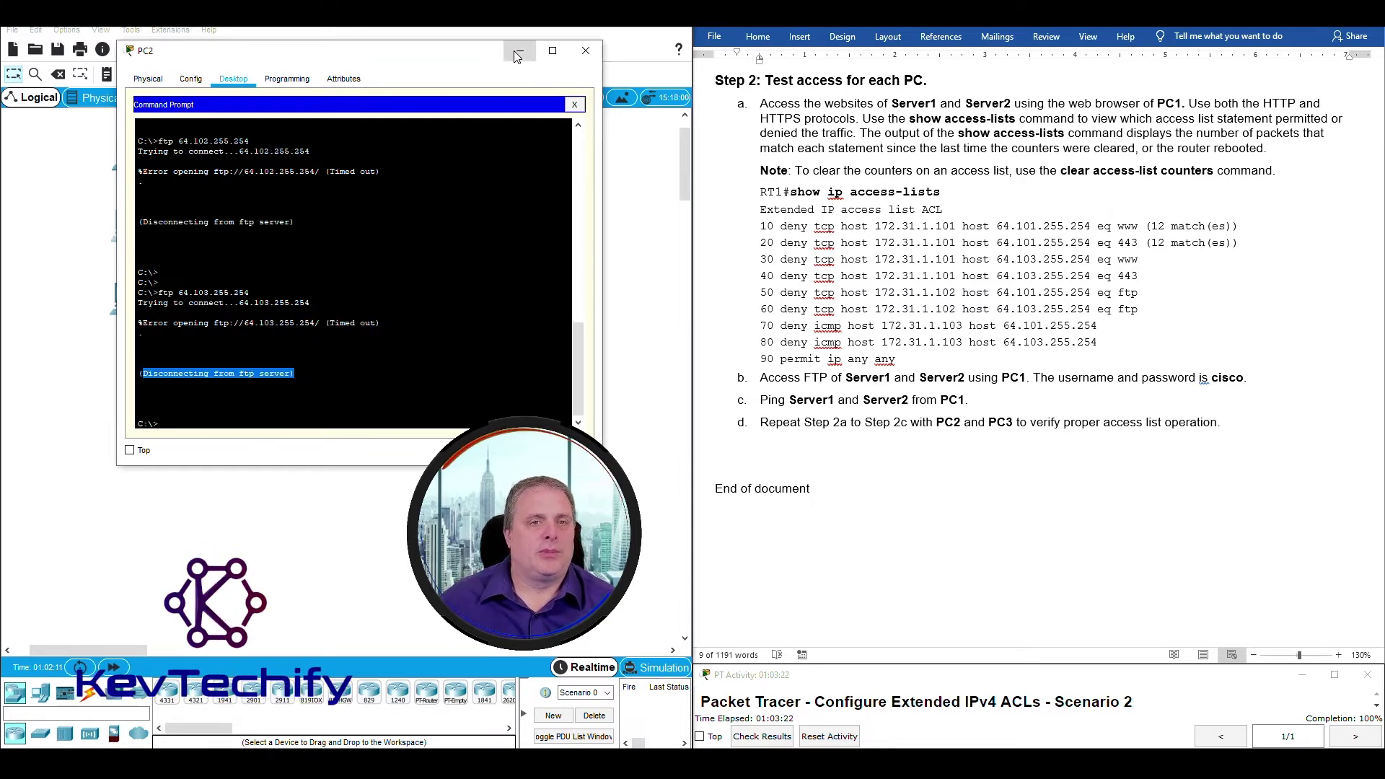
left_click(517, 52)
left_click(388, 222)
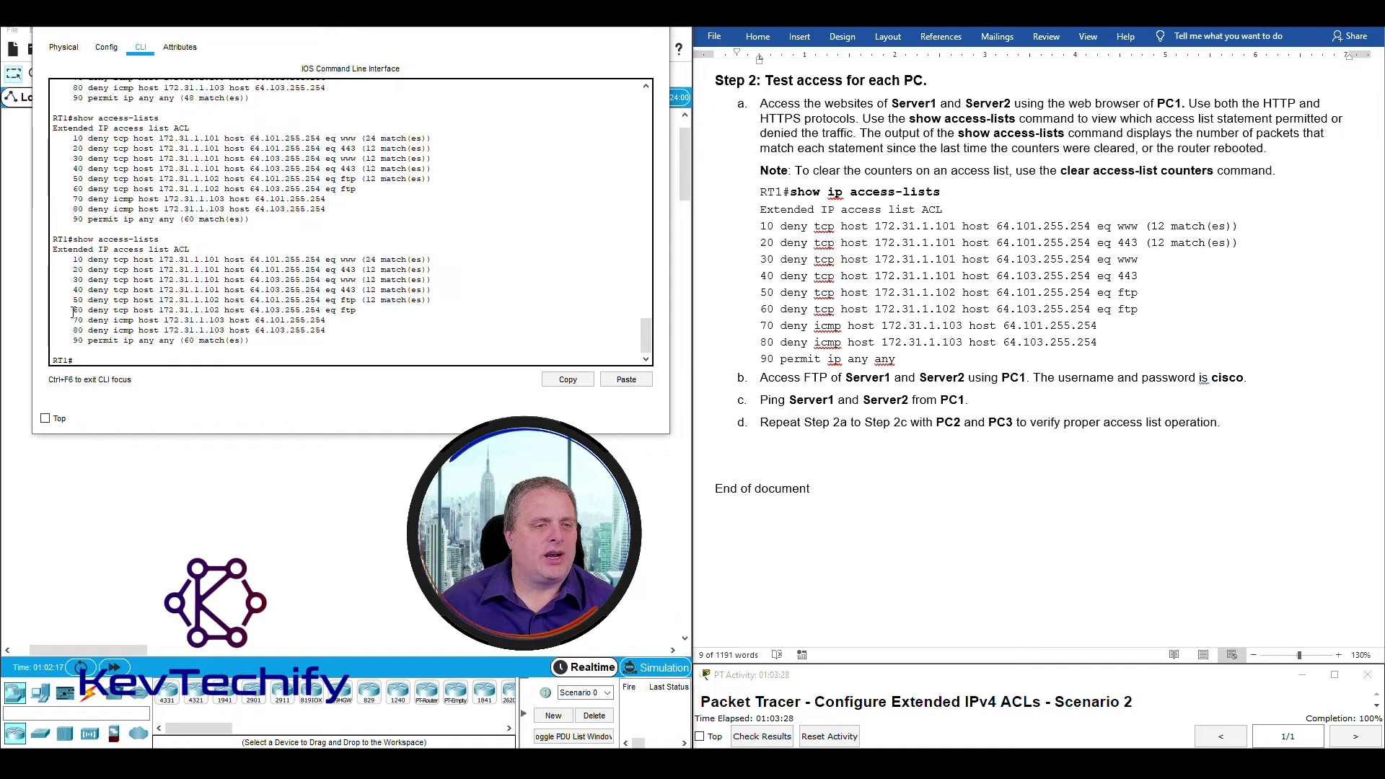
Refresh RT1's access list: line 60 now shows 12 matches for FTP to 64.103.255.254.
left_click_drag(73, 311, 375, 309)
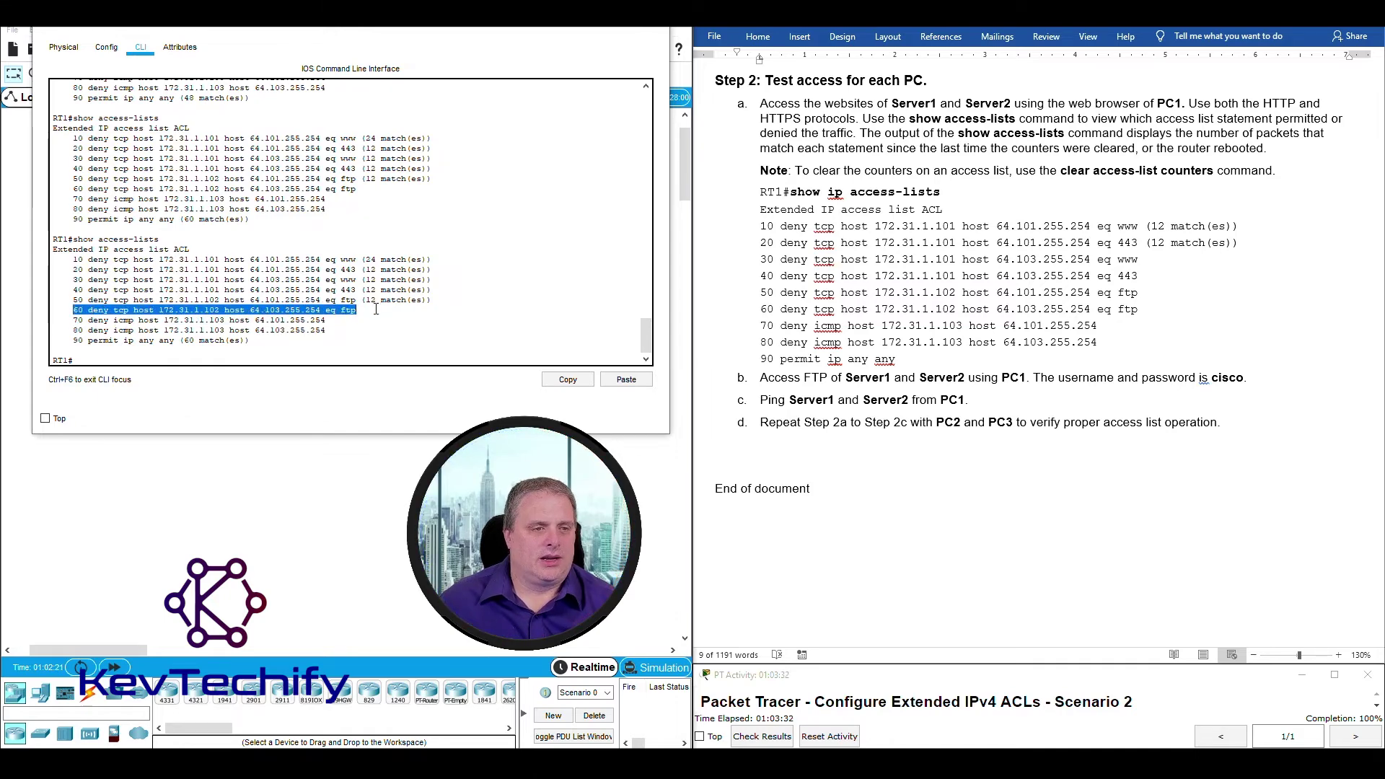
left_click(279, 312)
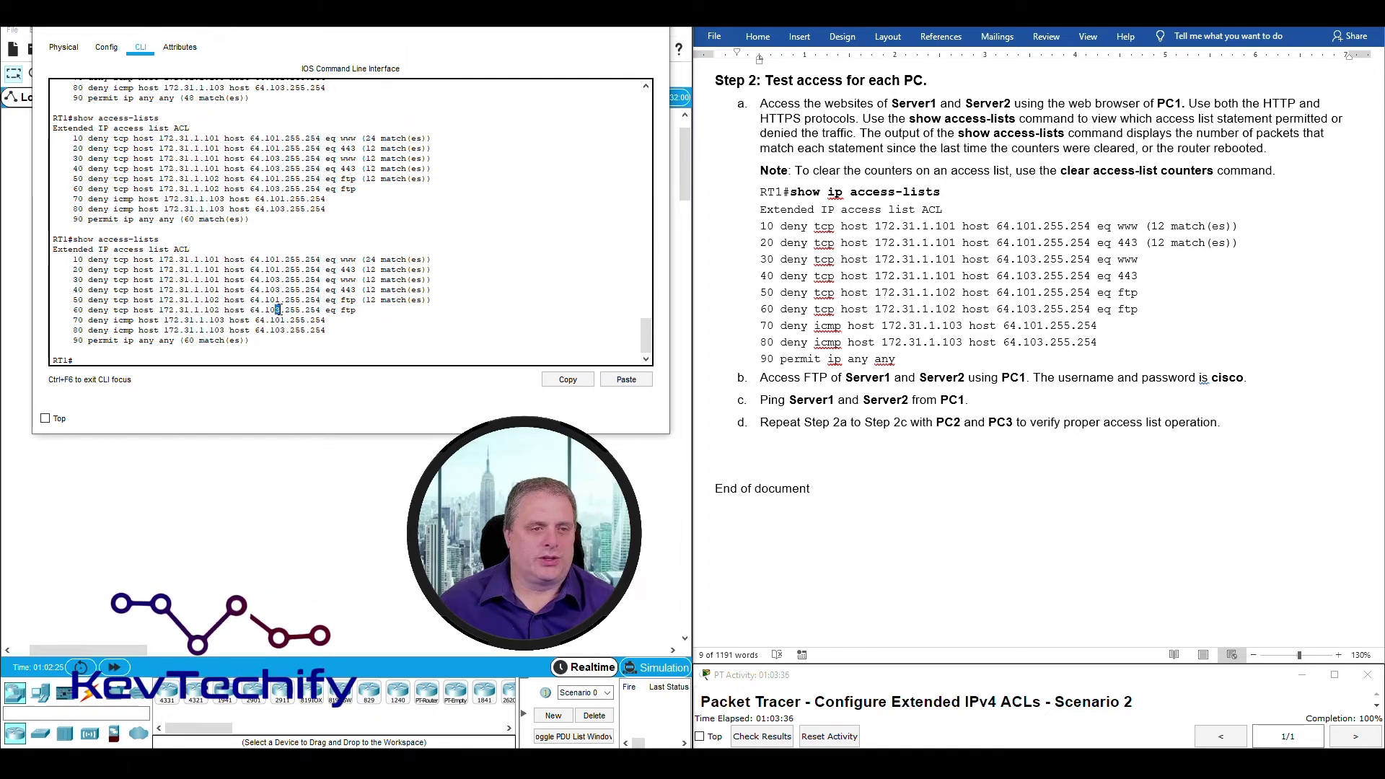
left_click(279, 309)
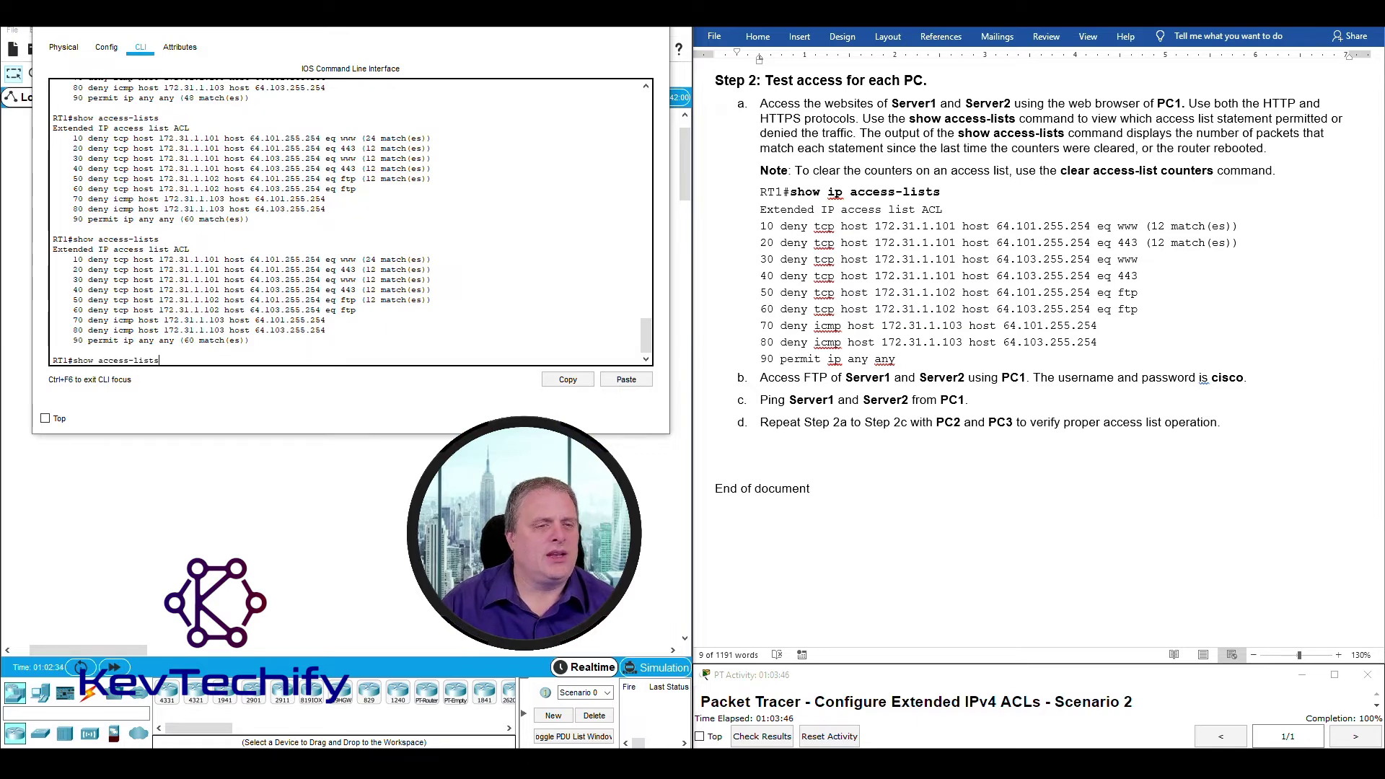
key("Return")
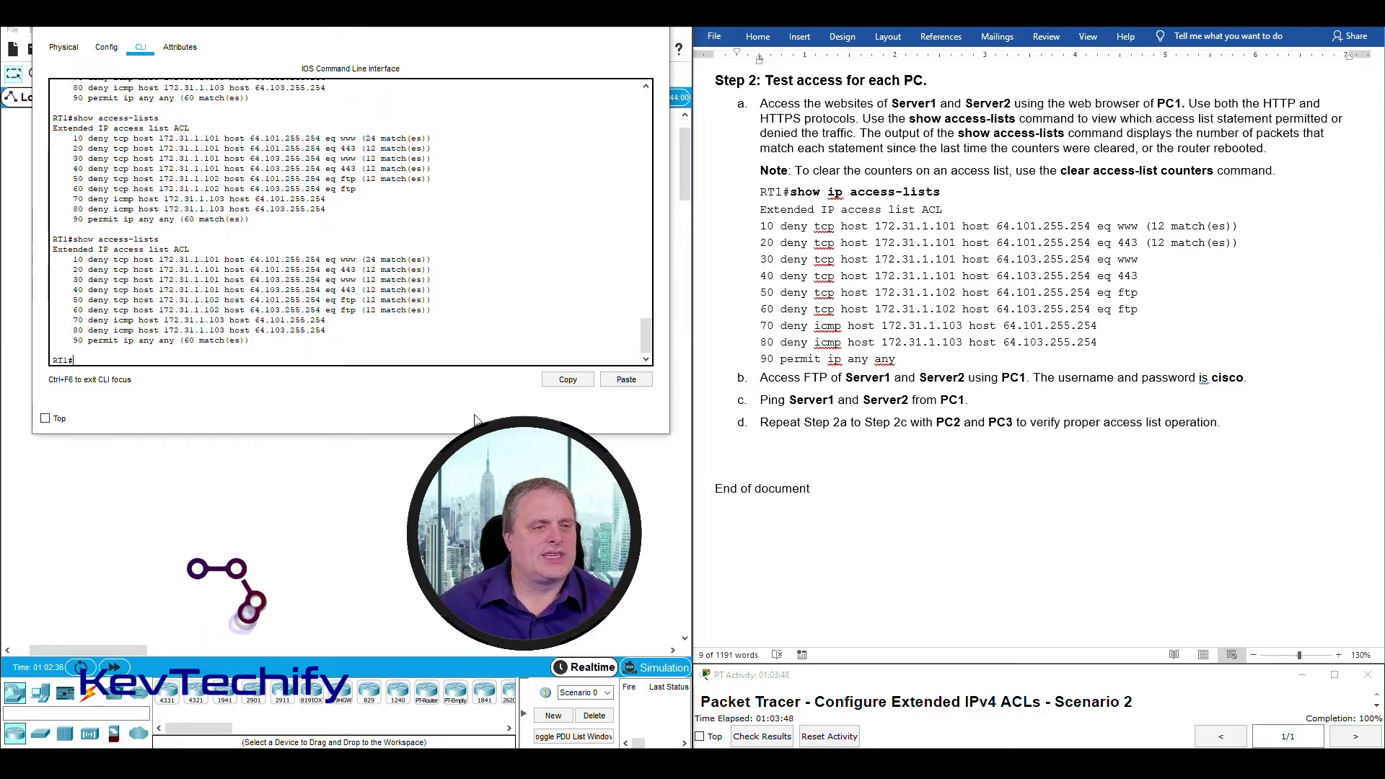
left_click_drag(73, 310, 431, 310)
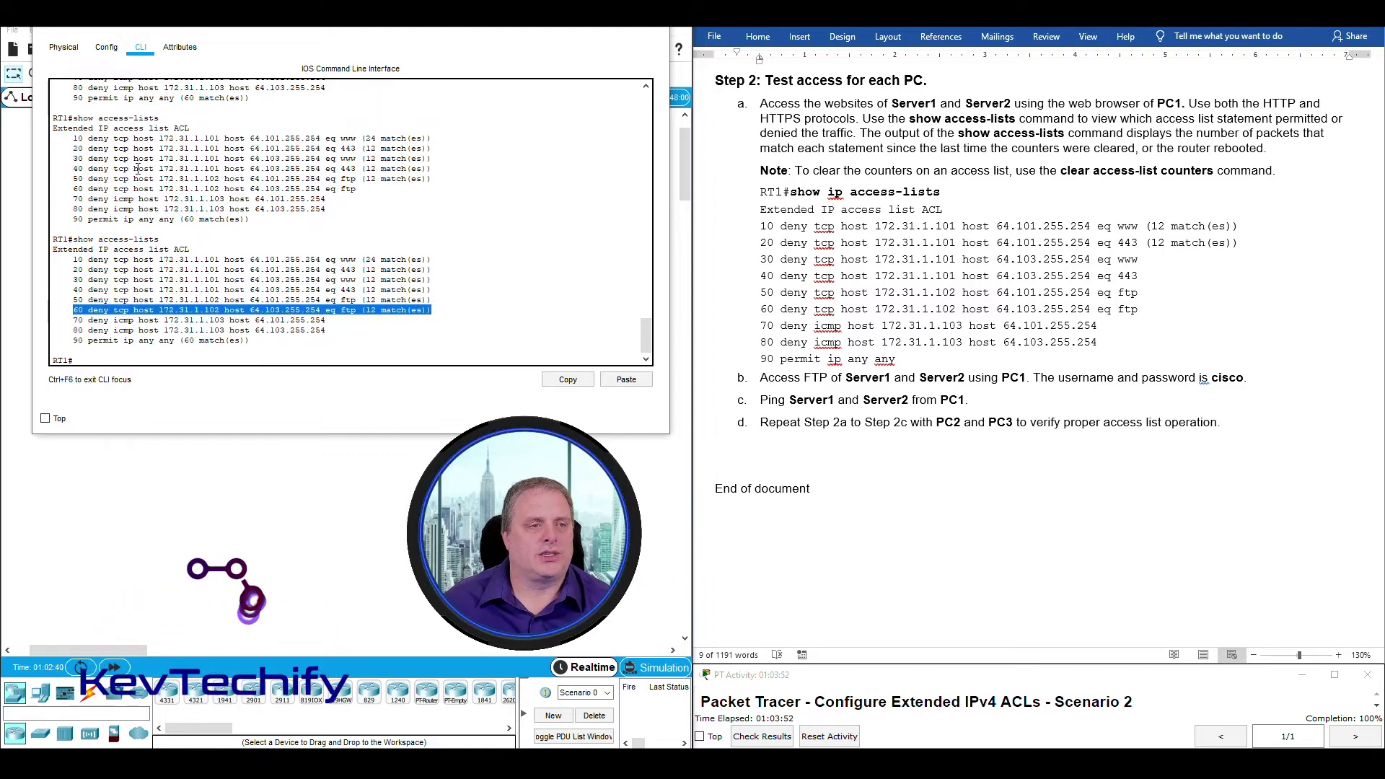
left_click_drag(74, 188, 397, 189)
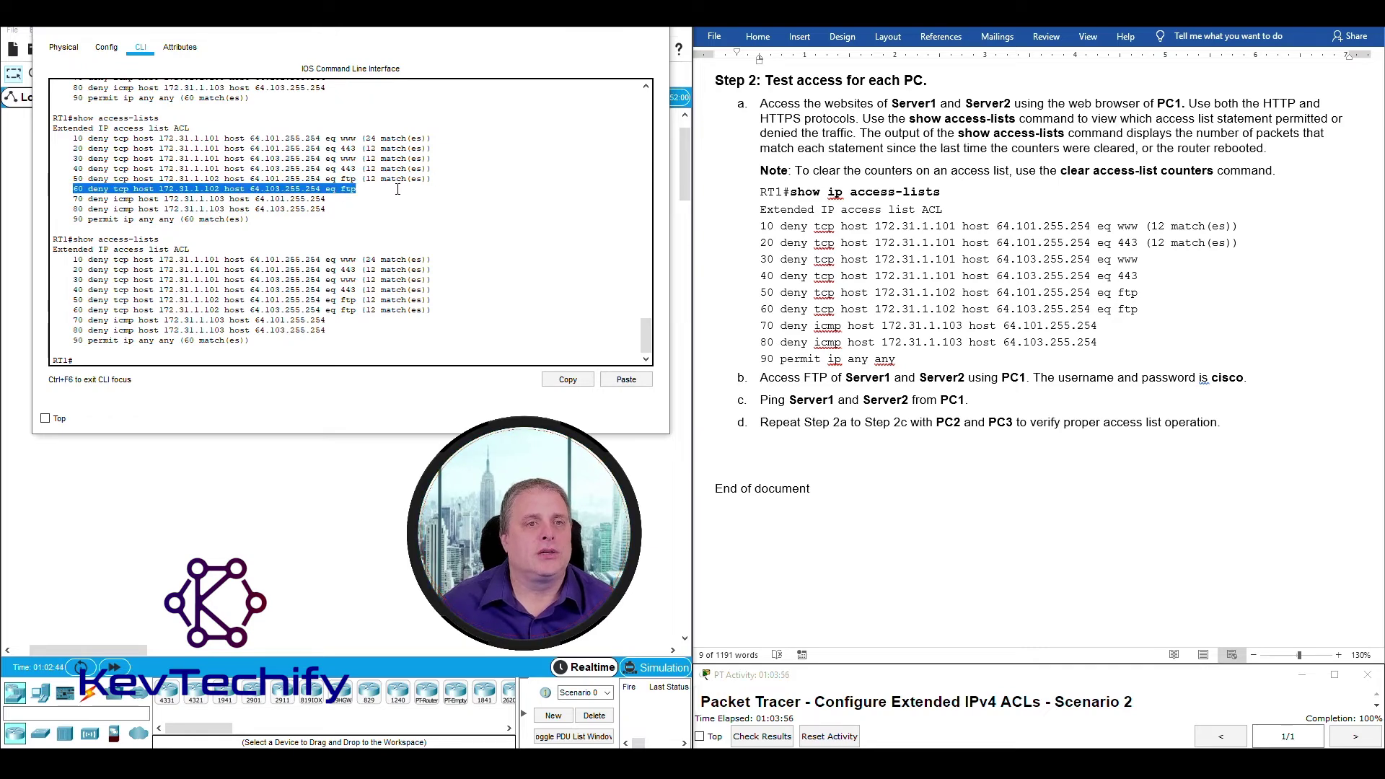
left_click_drag(78, 310, 436, 310)
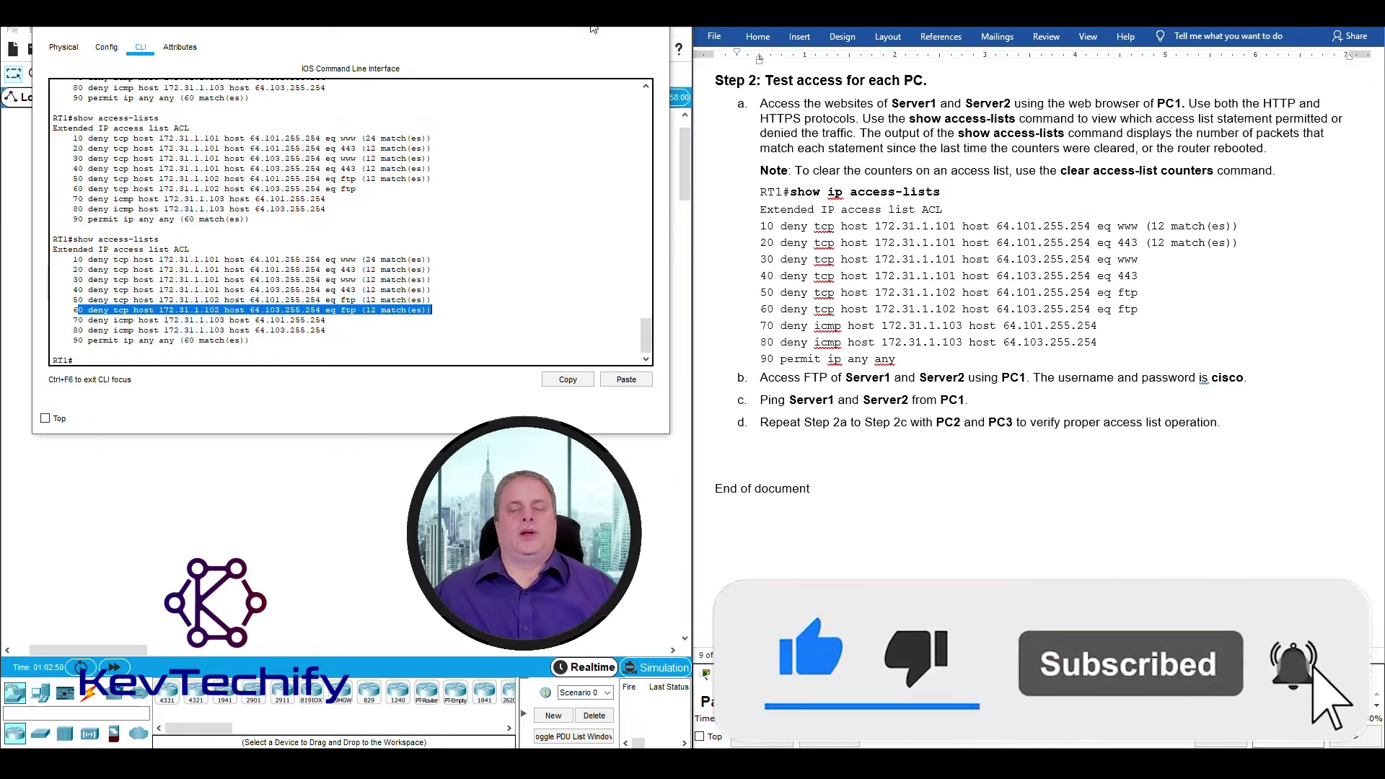
left_click(658, 27)
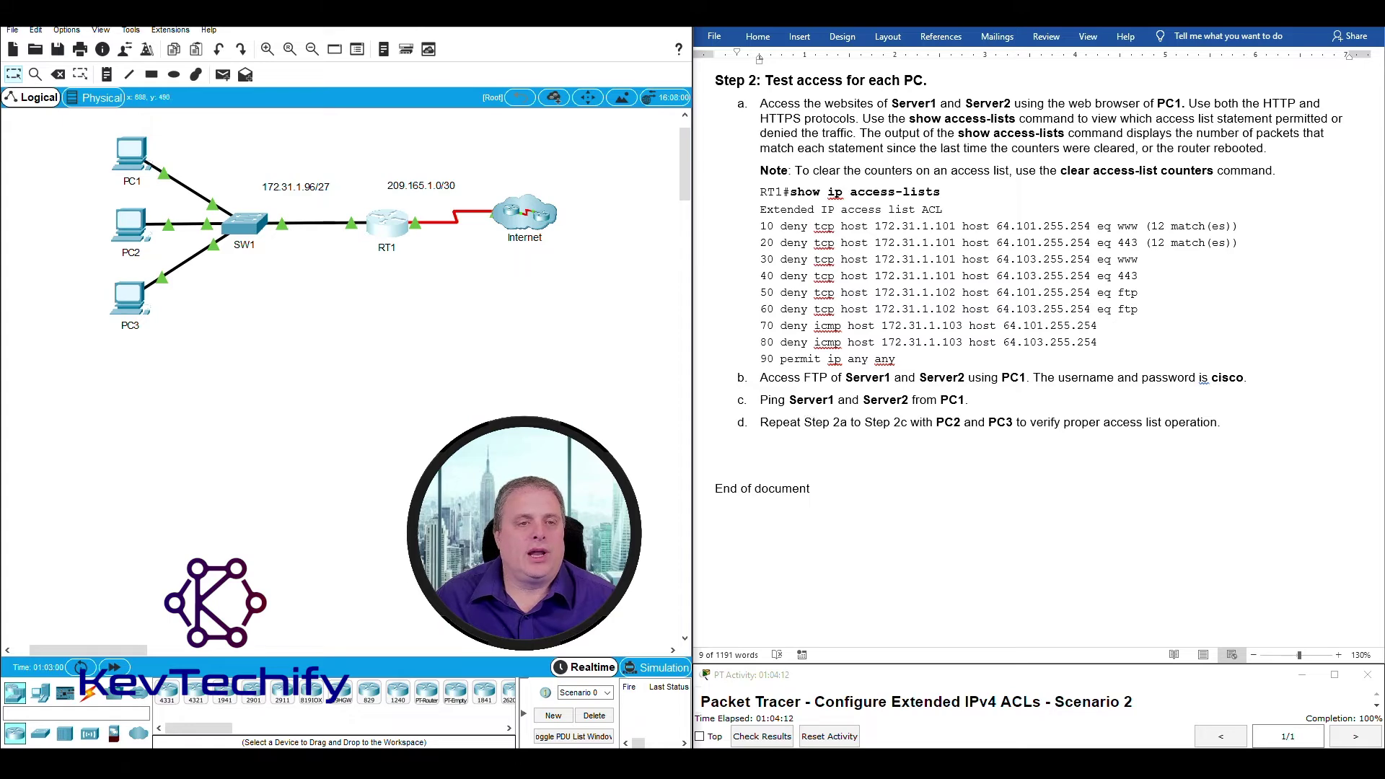
Ping 64.101.255.254 and 64.103.255.254 from PC2, both with 0% loss.
left_click(131, 225)
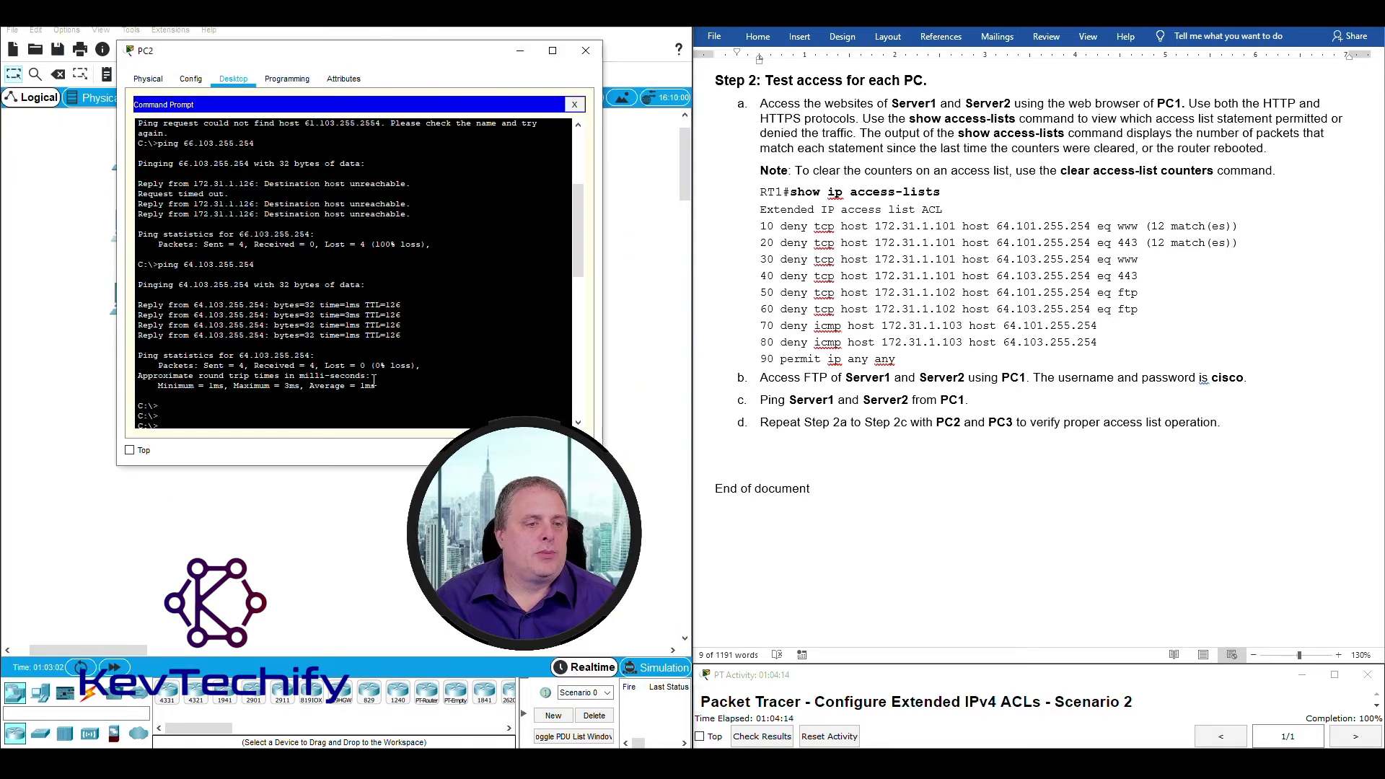
key("Return")
key("Return")
key("Return")
key("Return")
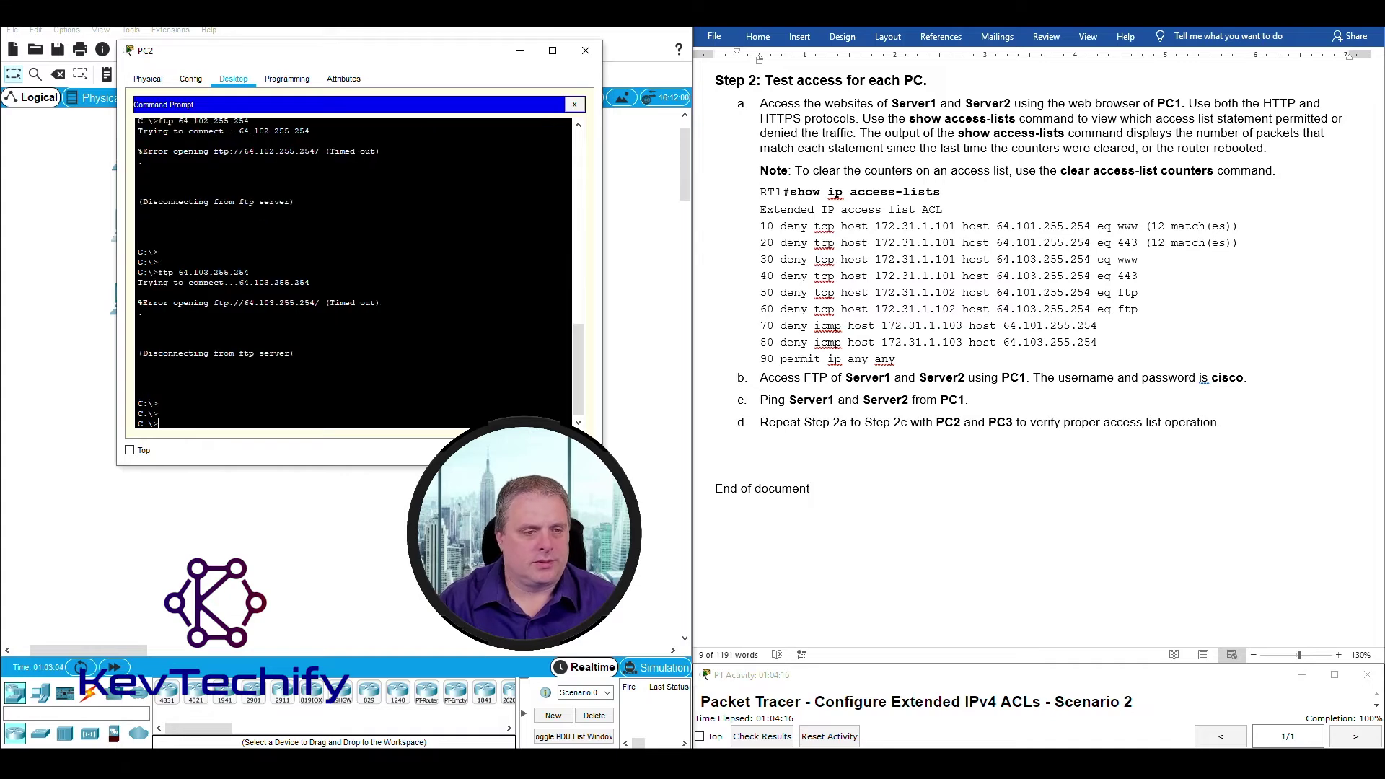
type("ping")
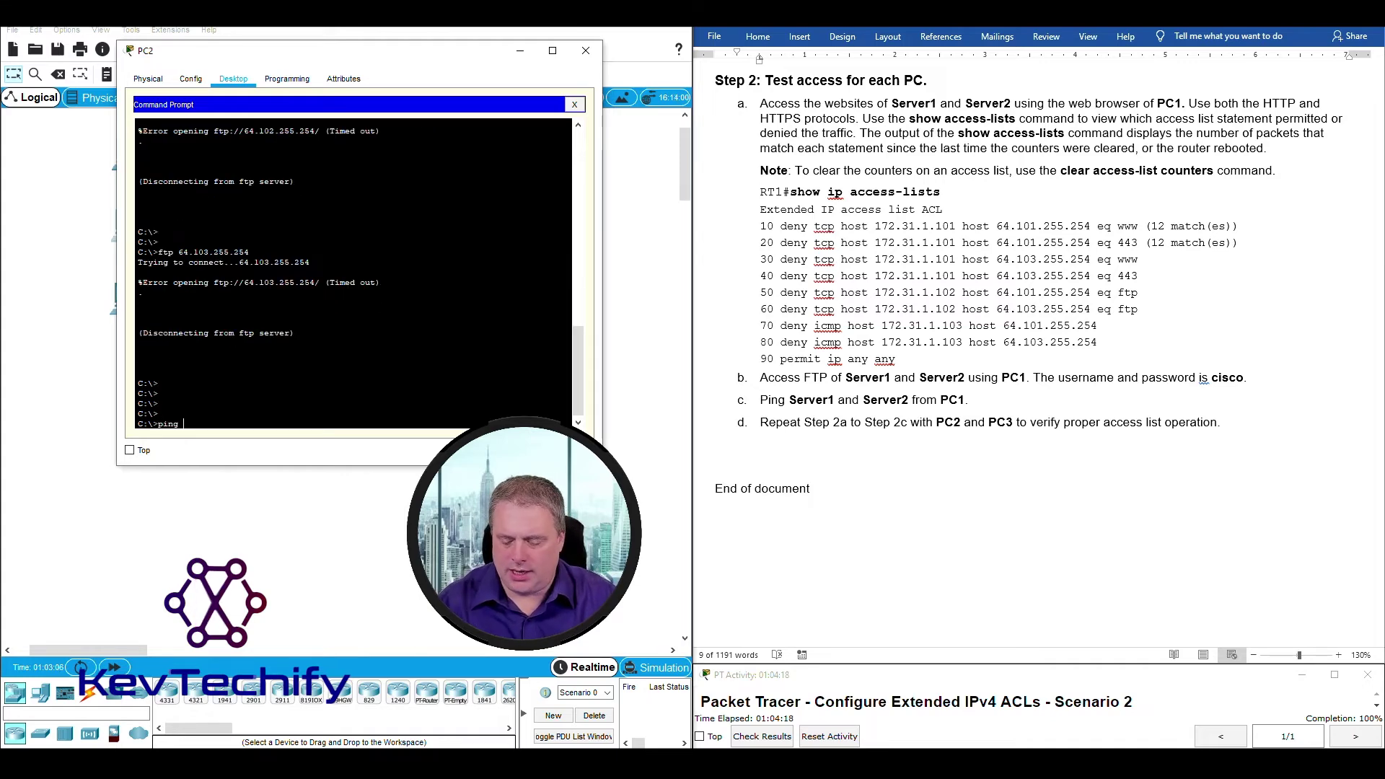
type(" 64")
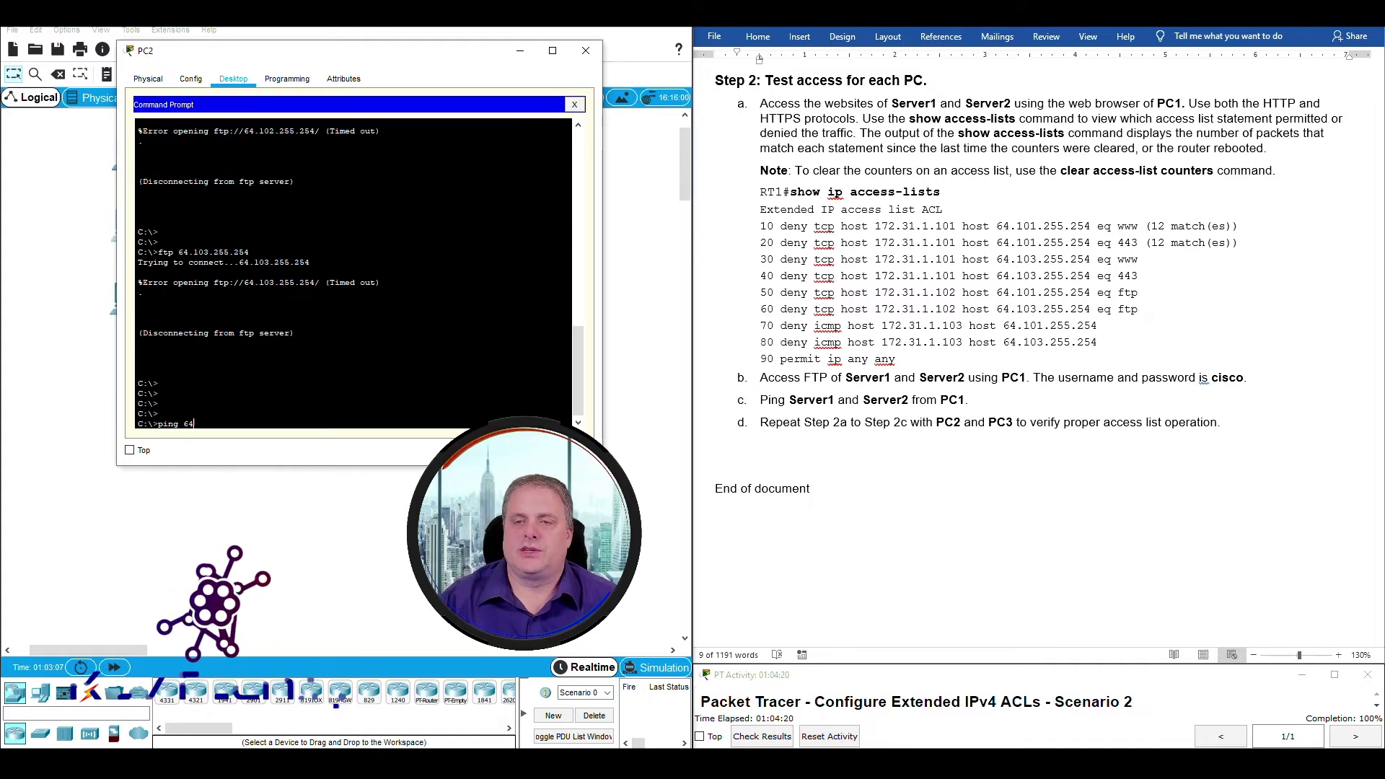
type(".101.")
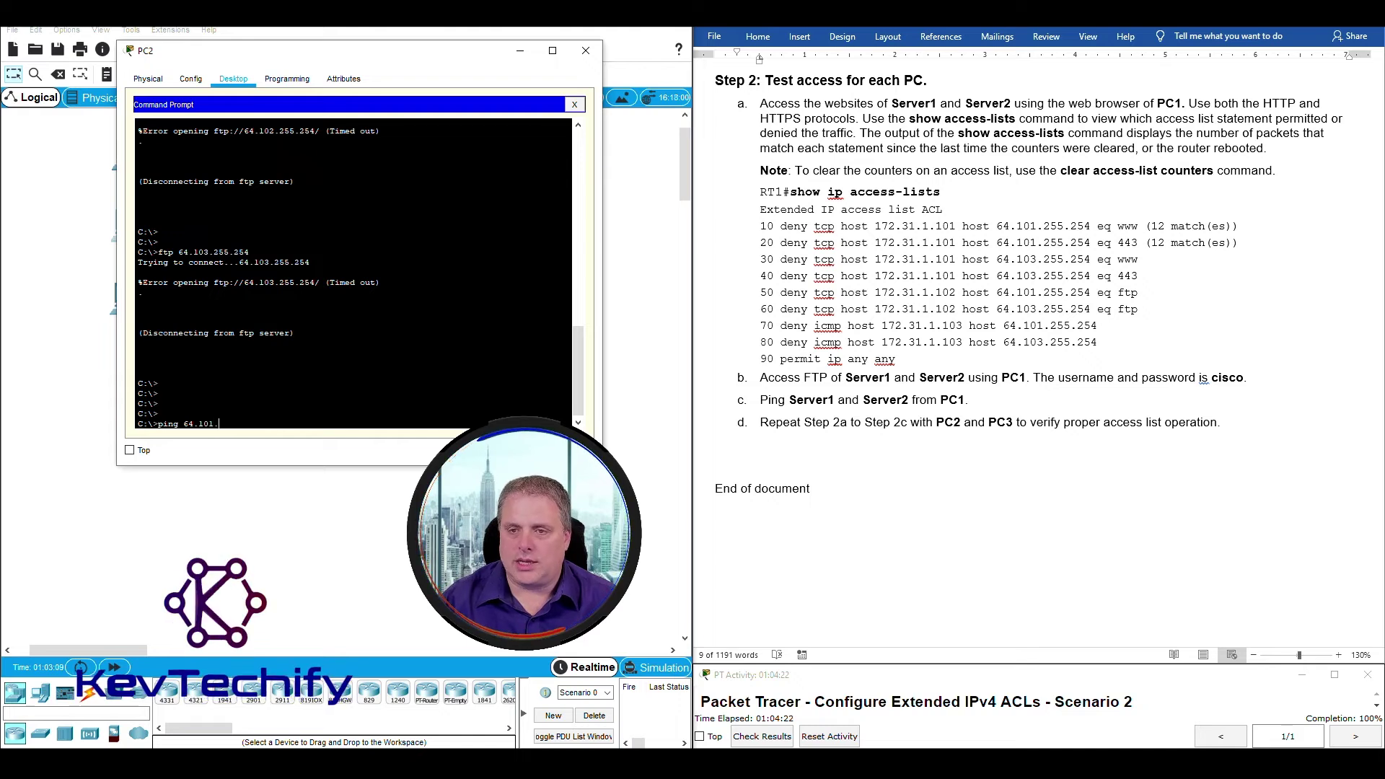
type("255.2")
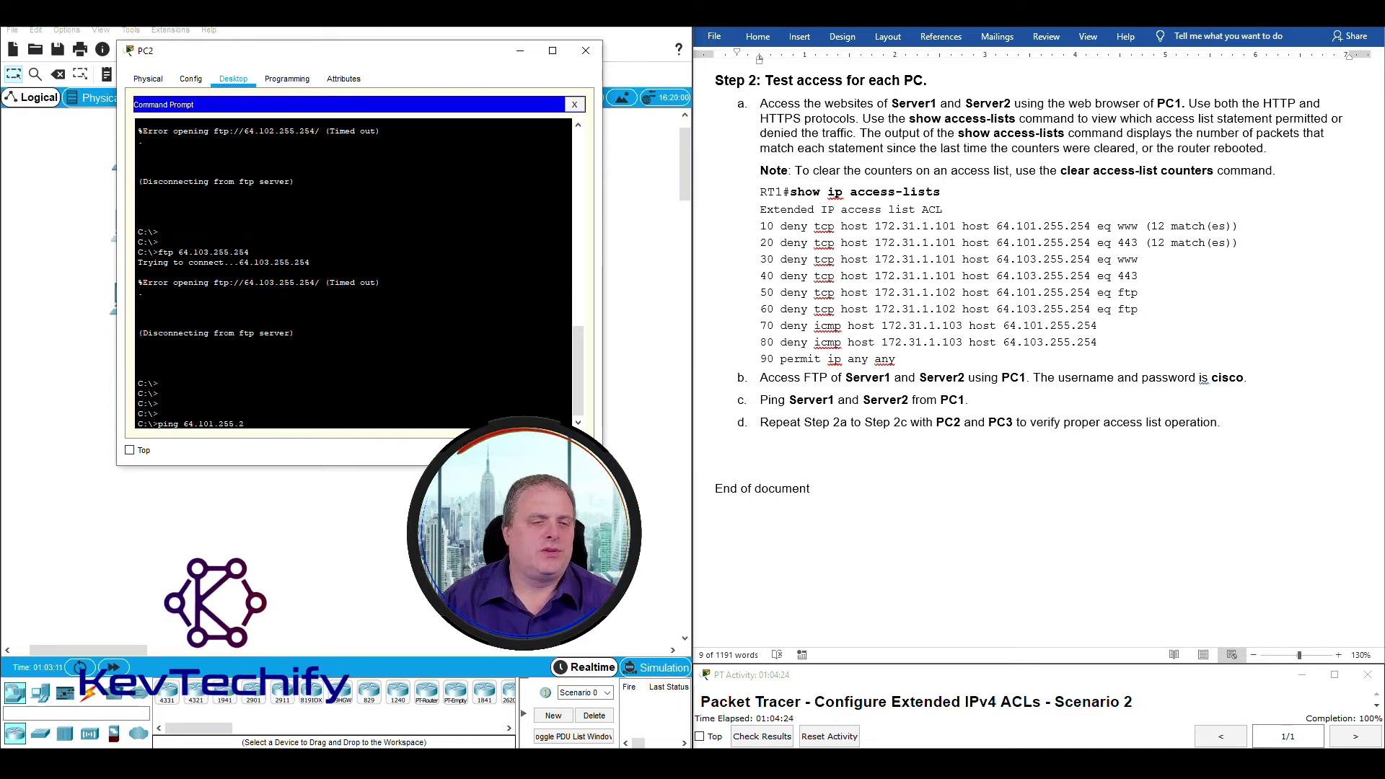
type("54")
key("Return")
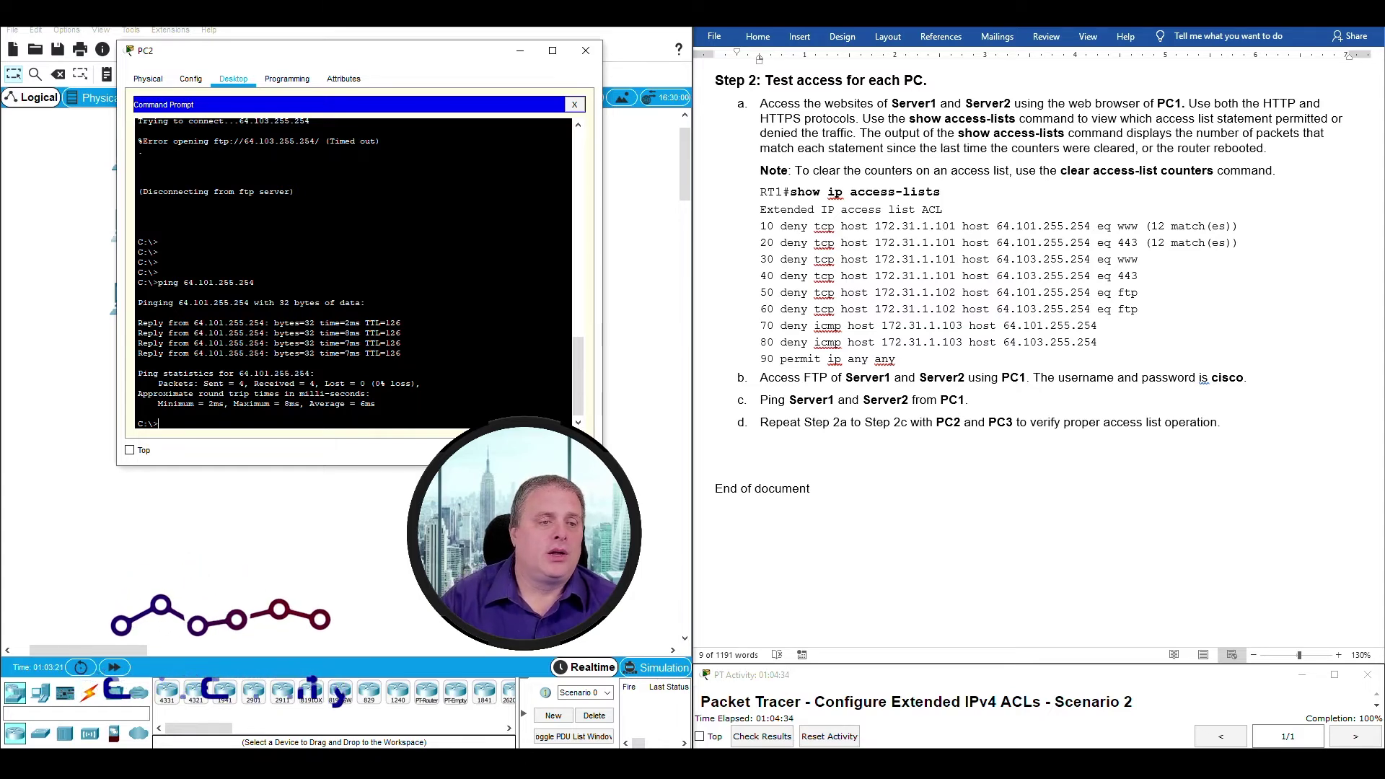
key("Up")
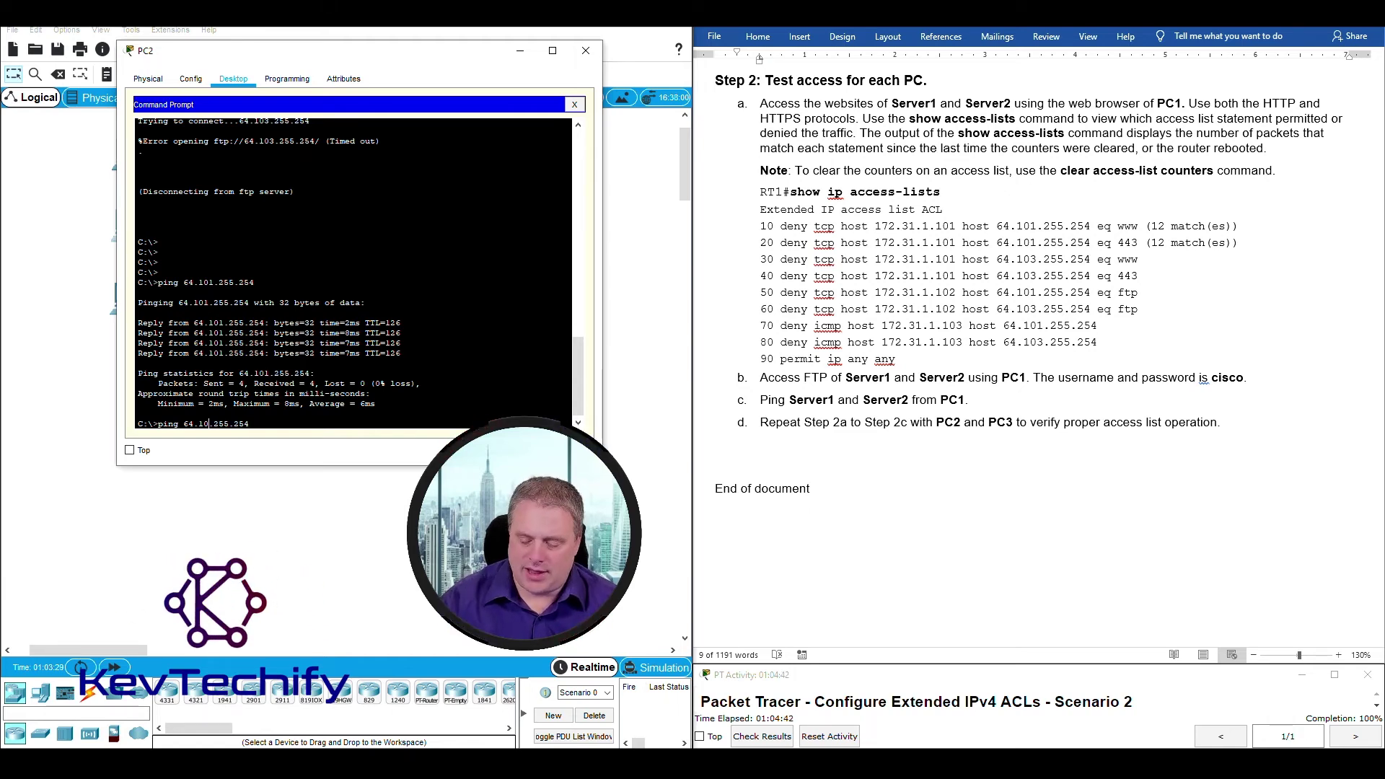
key("Return")
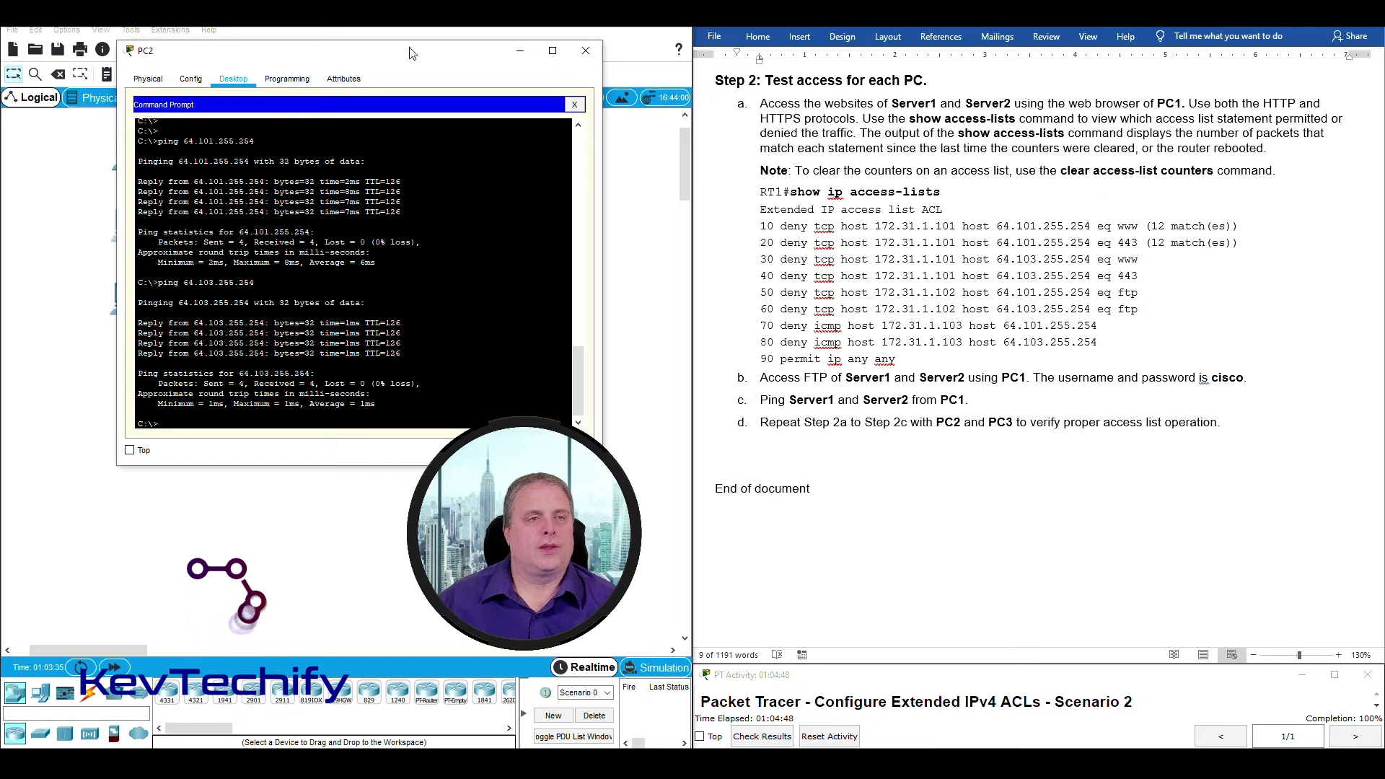
left_click(526, 53)
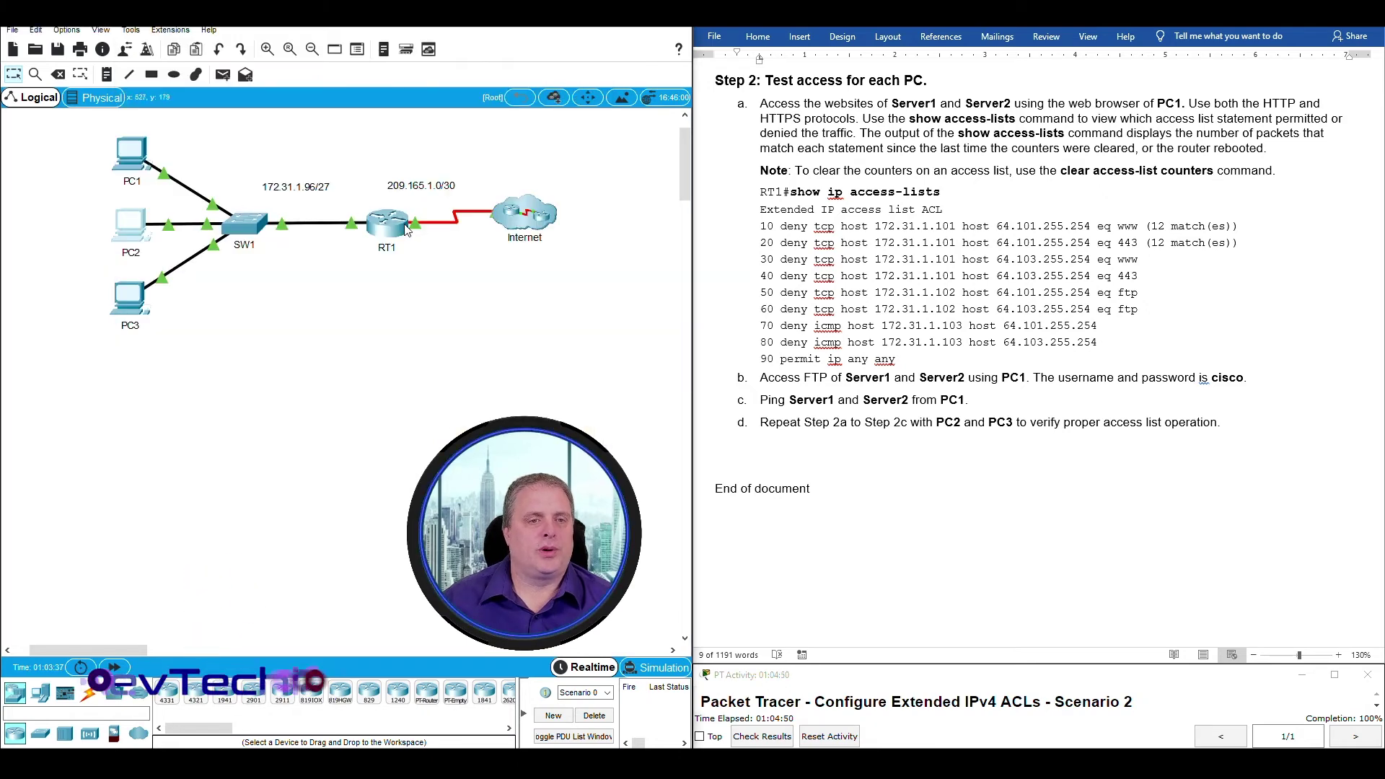
Rerun show access-lists on RT1 to refresh the match counters.
left_click(403, 223)
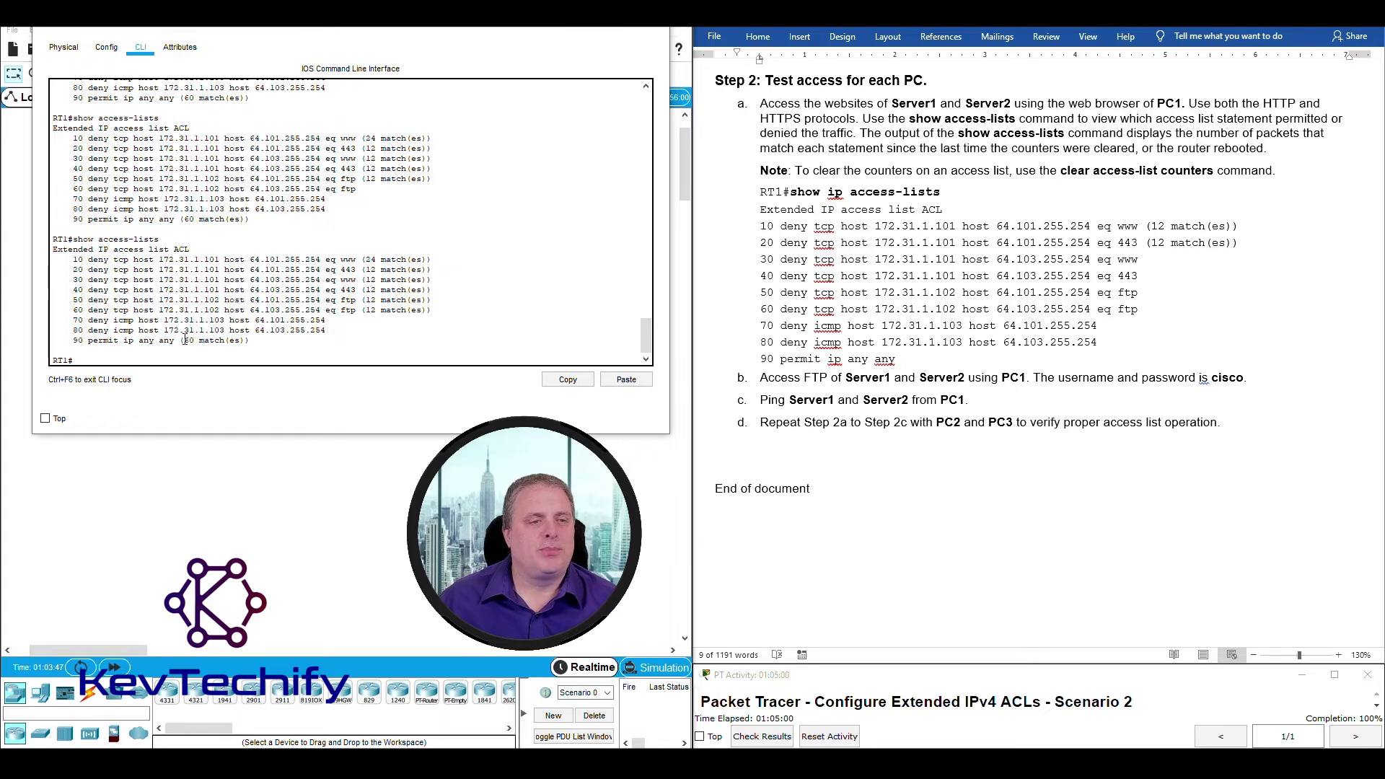
left_click_drag(184, 341, 243, 340)
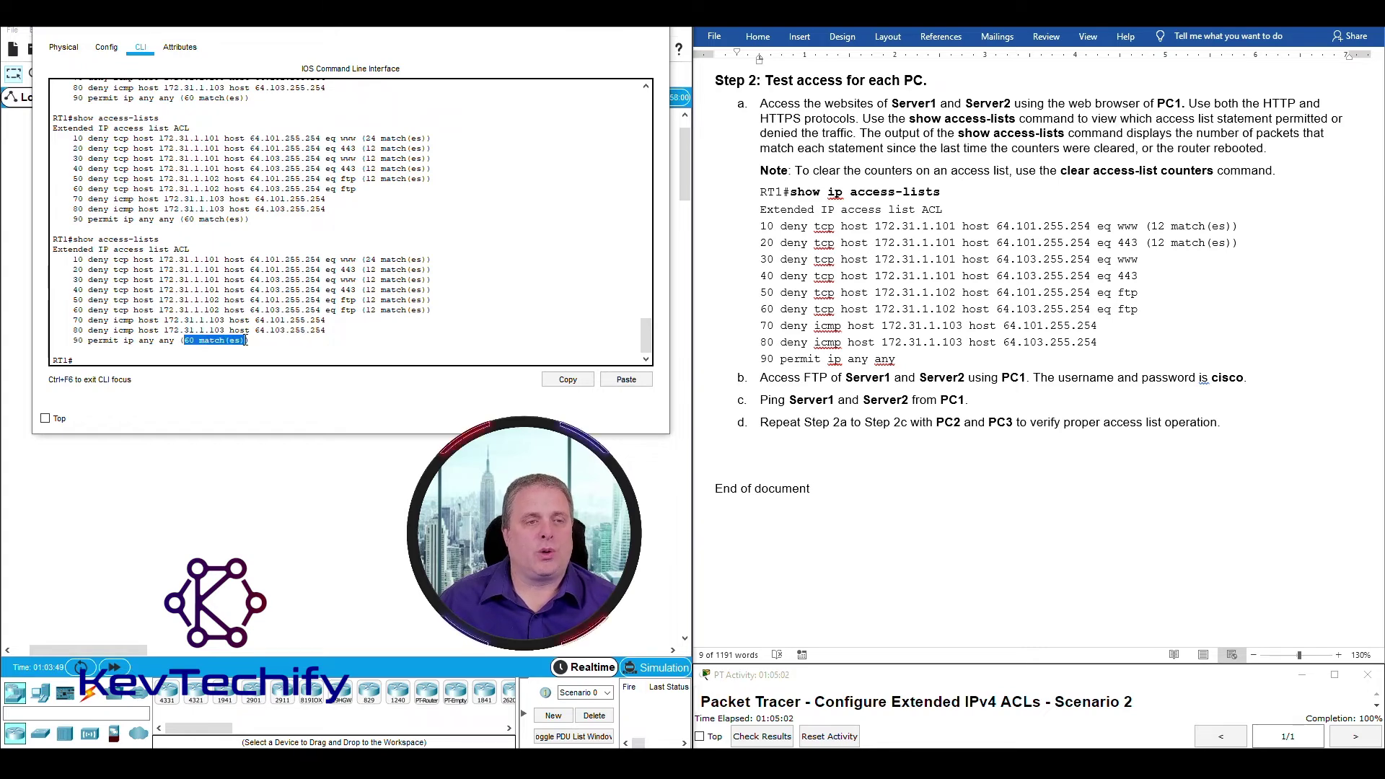
left_click(106, 360)
type("show access-lists")
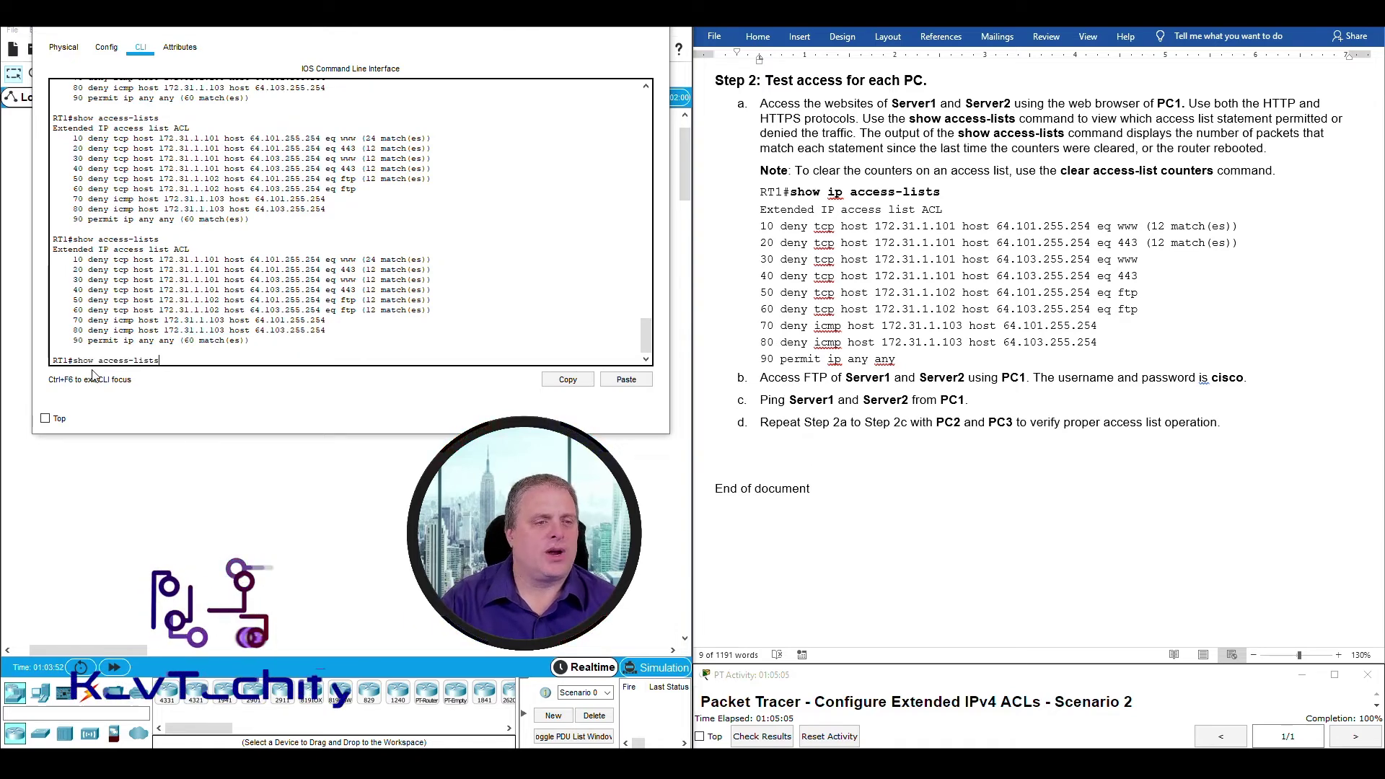
key("Return")
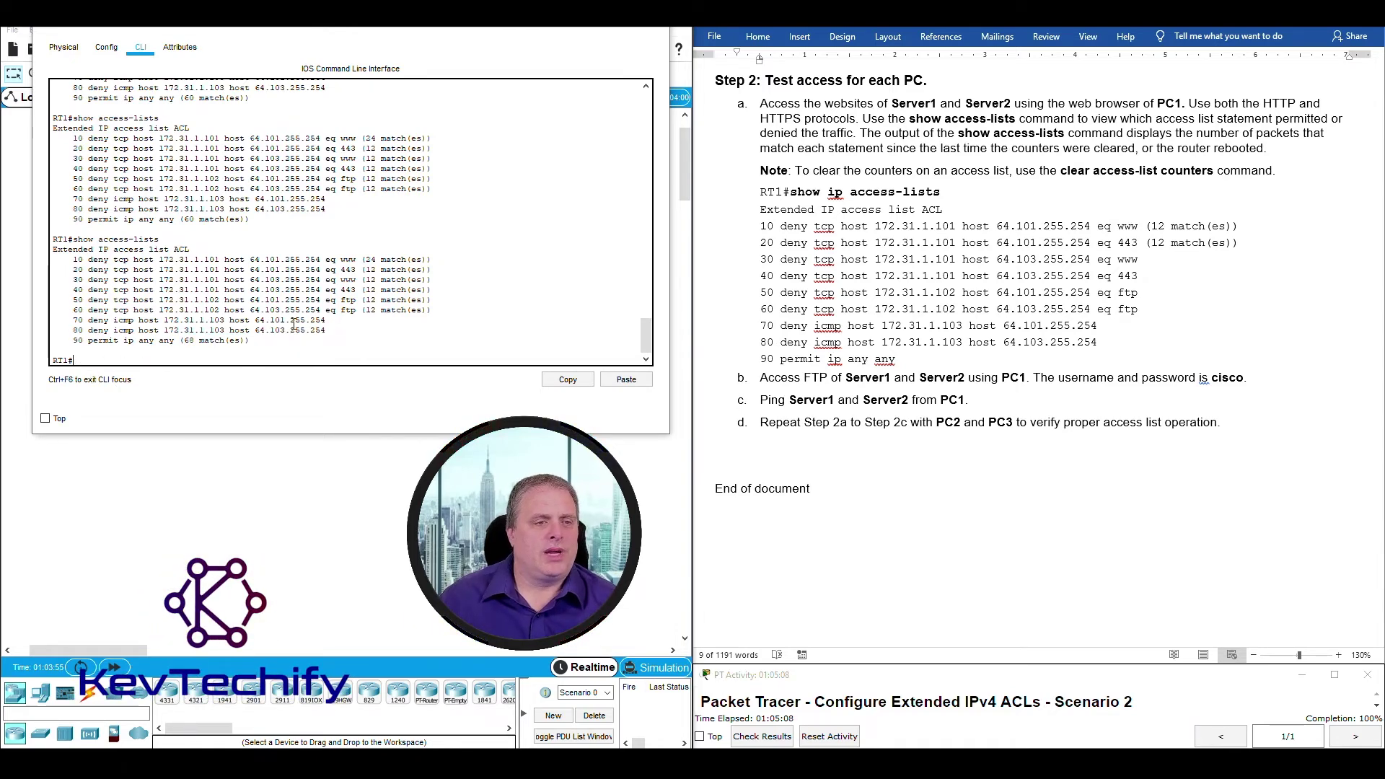
Compare counters: ICMP deny lines 70 and 80 have no matches, permit any rose from 60 to 68.
left_click_drag(264, 319, 351, 330)
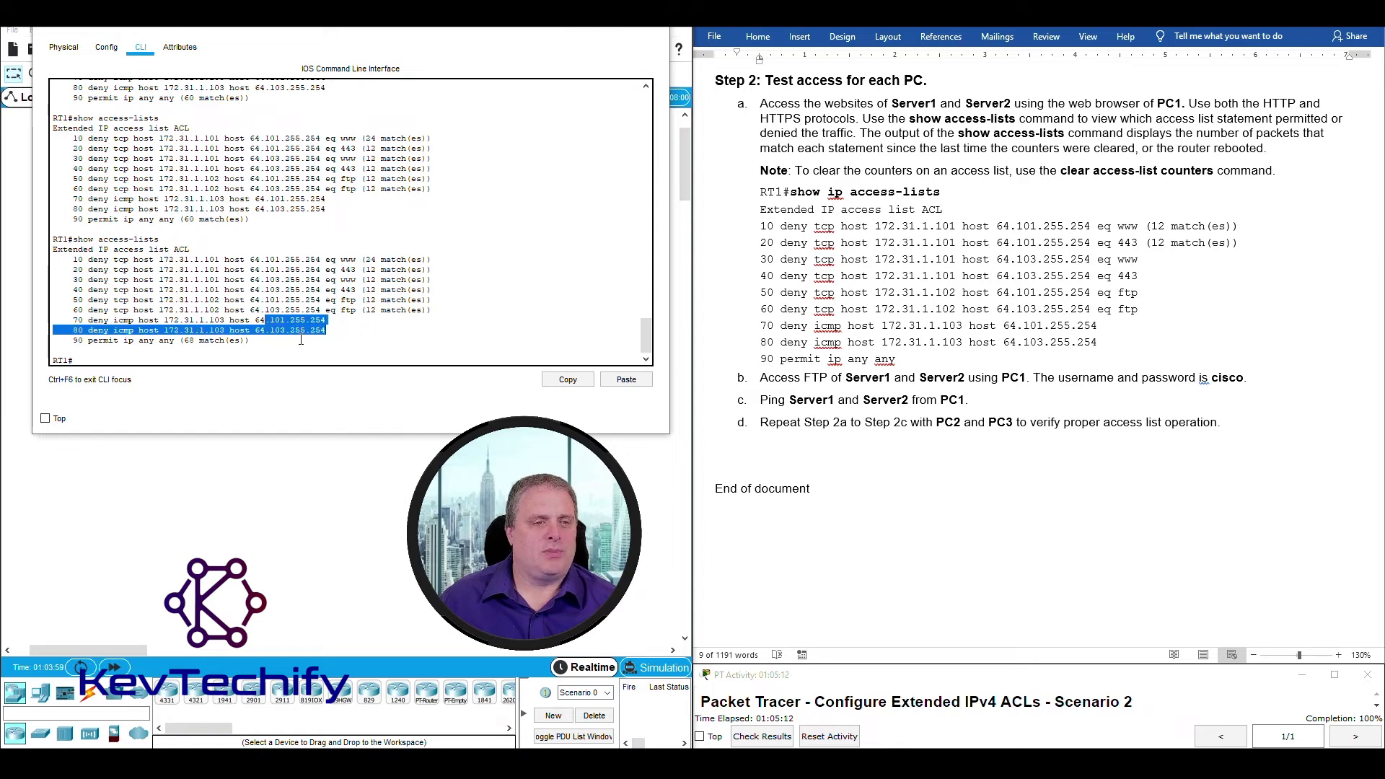
left_click(224, 340)
left_click_drag(88, 339, 242, 343)
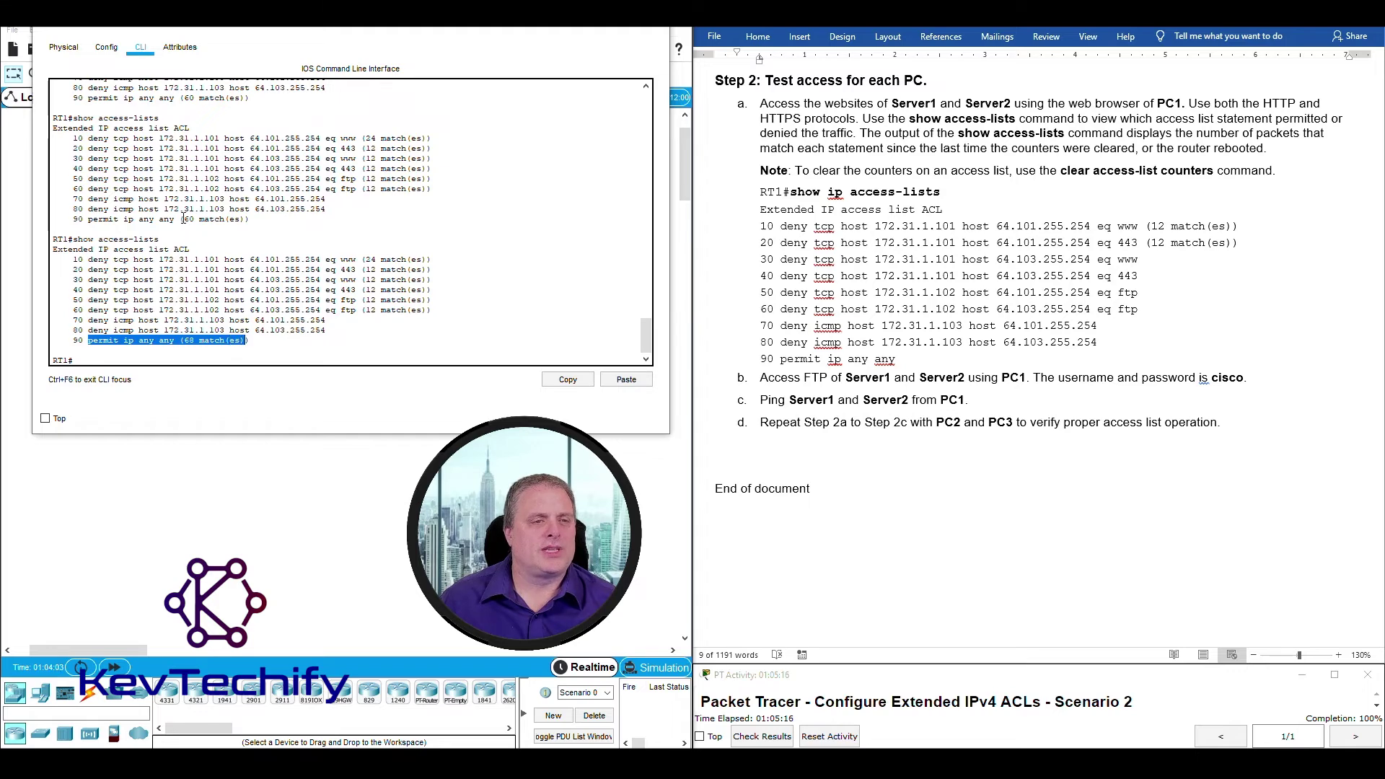
left_click_drag(184, 219, 197, 220)
double_click(187, 340)
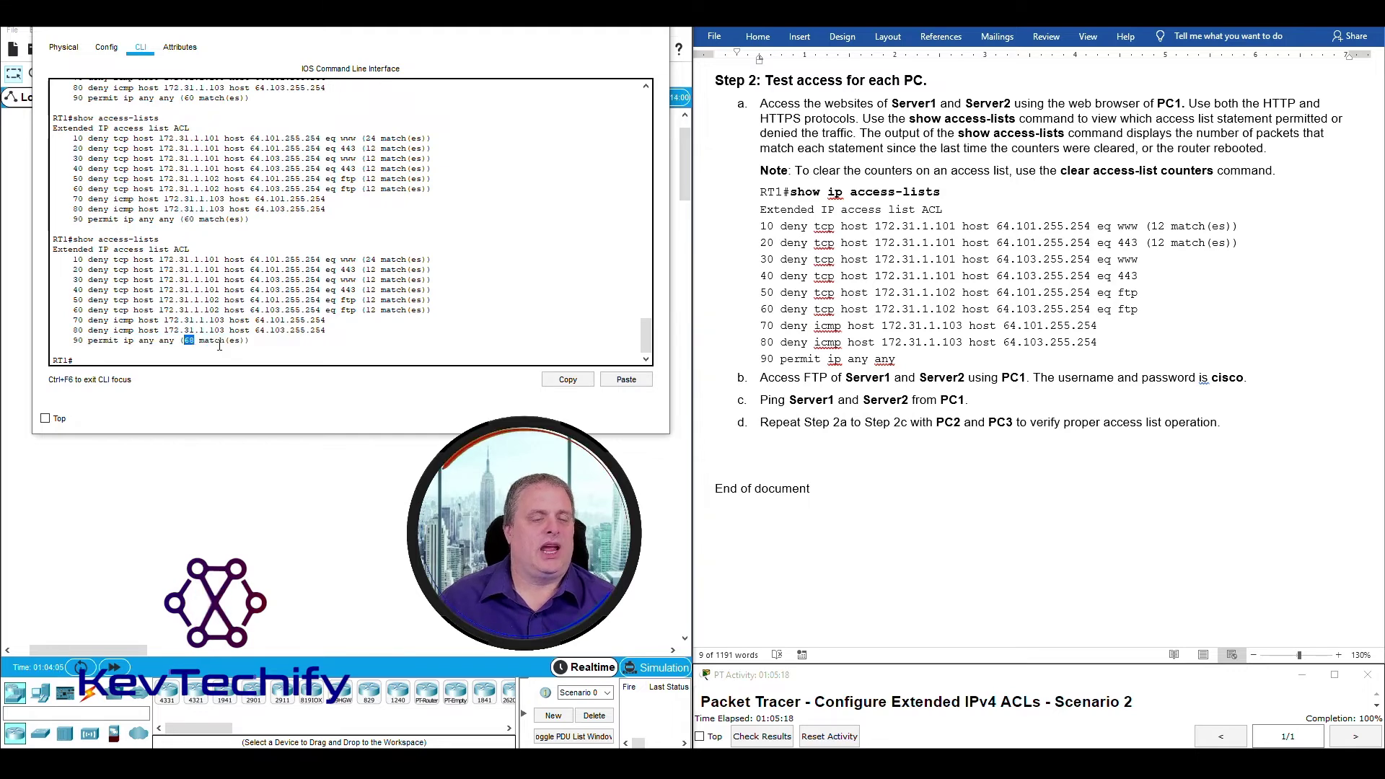
left_click(268, 340)
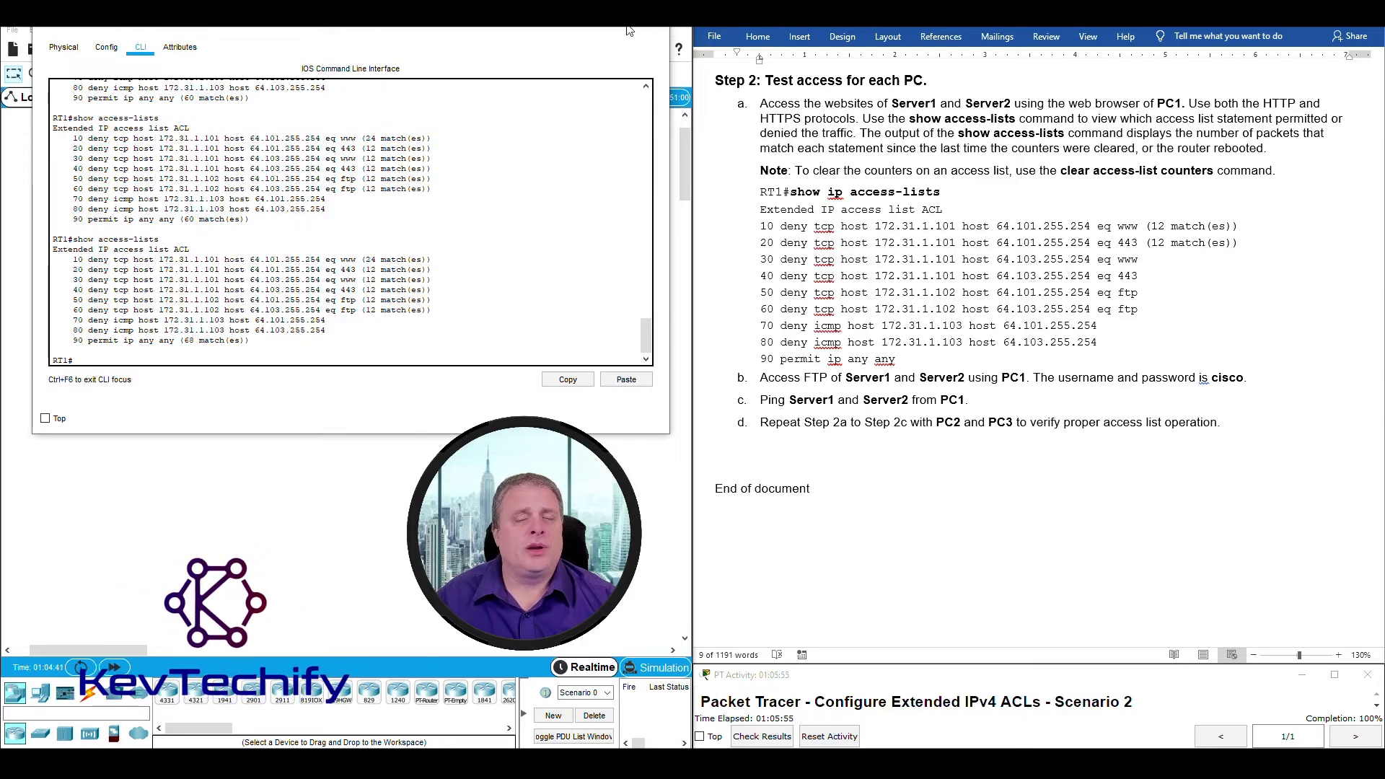
left_click(584, 25)
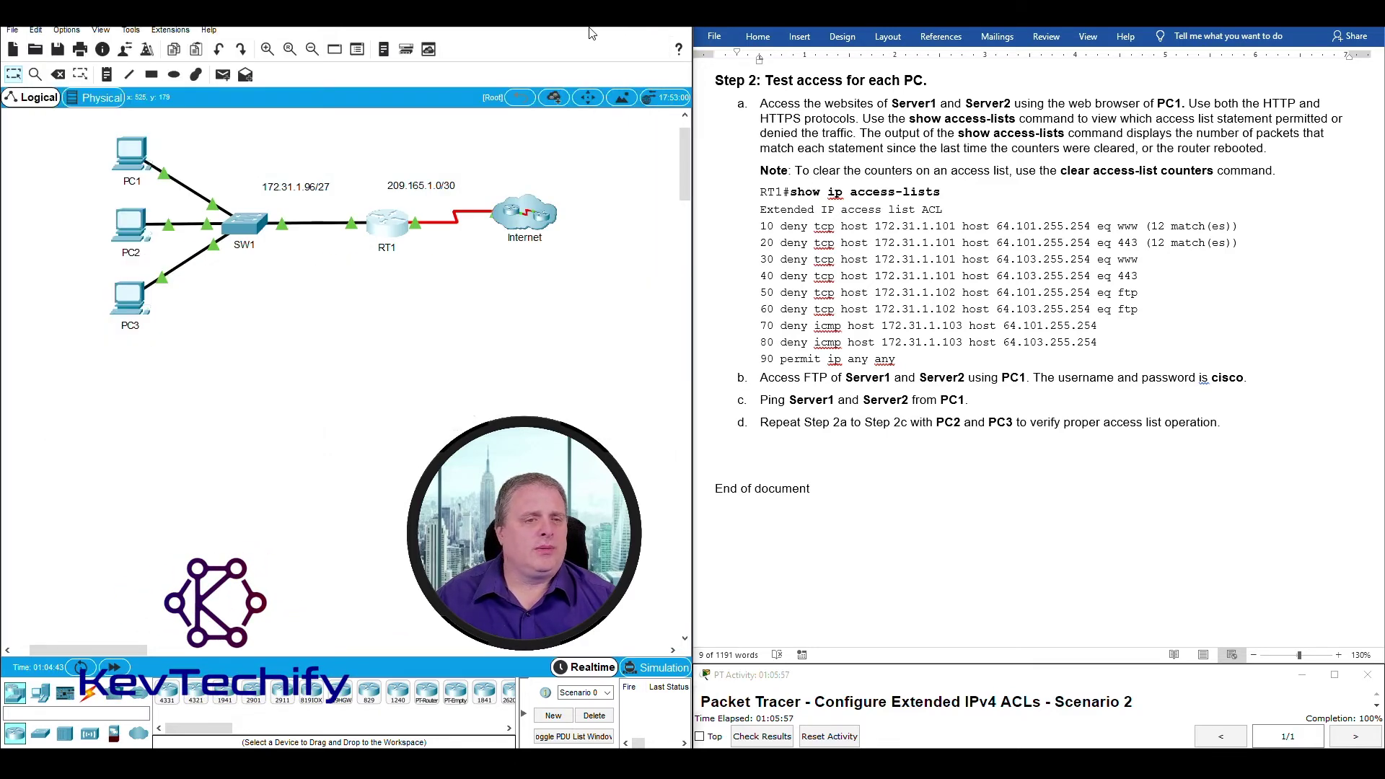
In PC3's web browser, load the welcome page from 64.101.255.254 over HTTP.
left_click(127, 302)
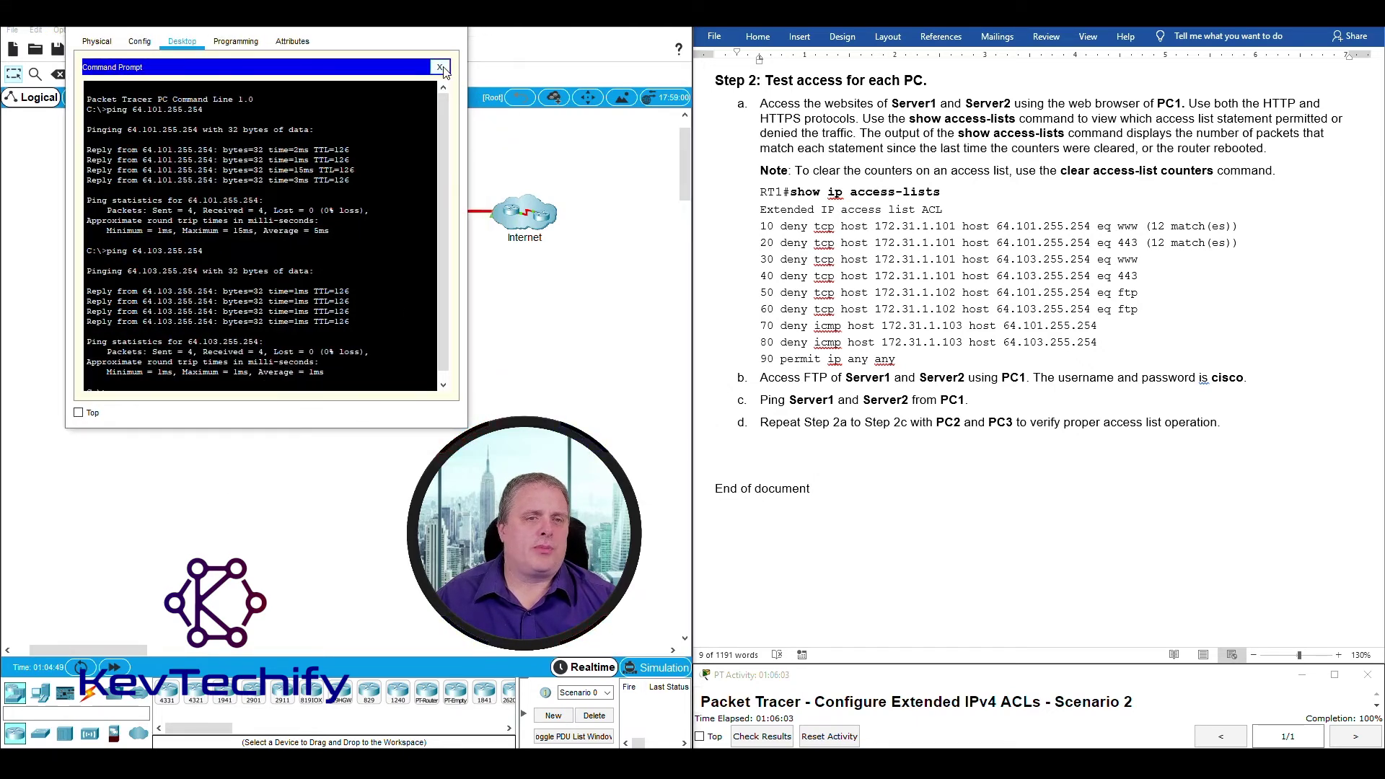
left_click(440, 67)
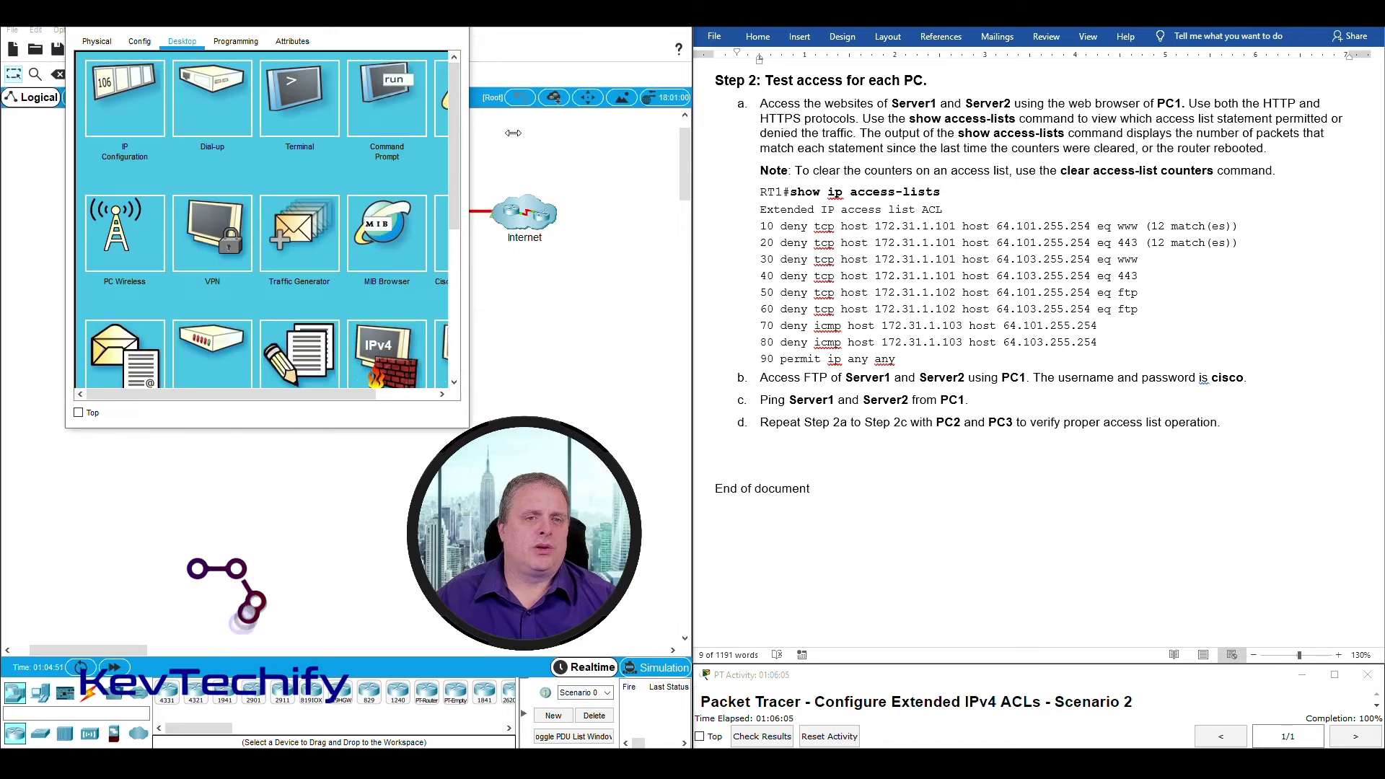
left_click_drag(467, 135, 580, 136)
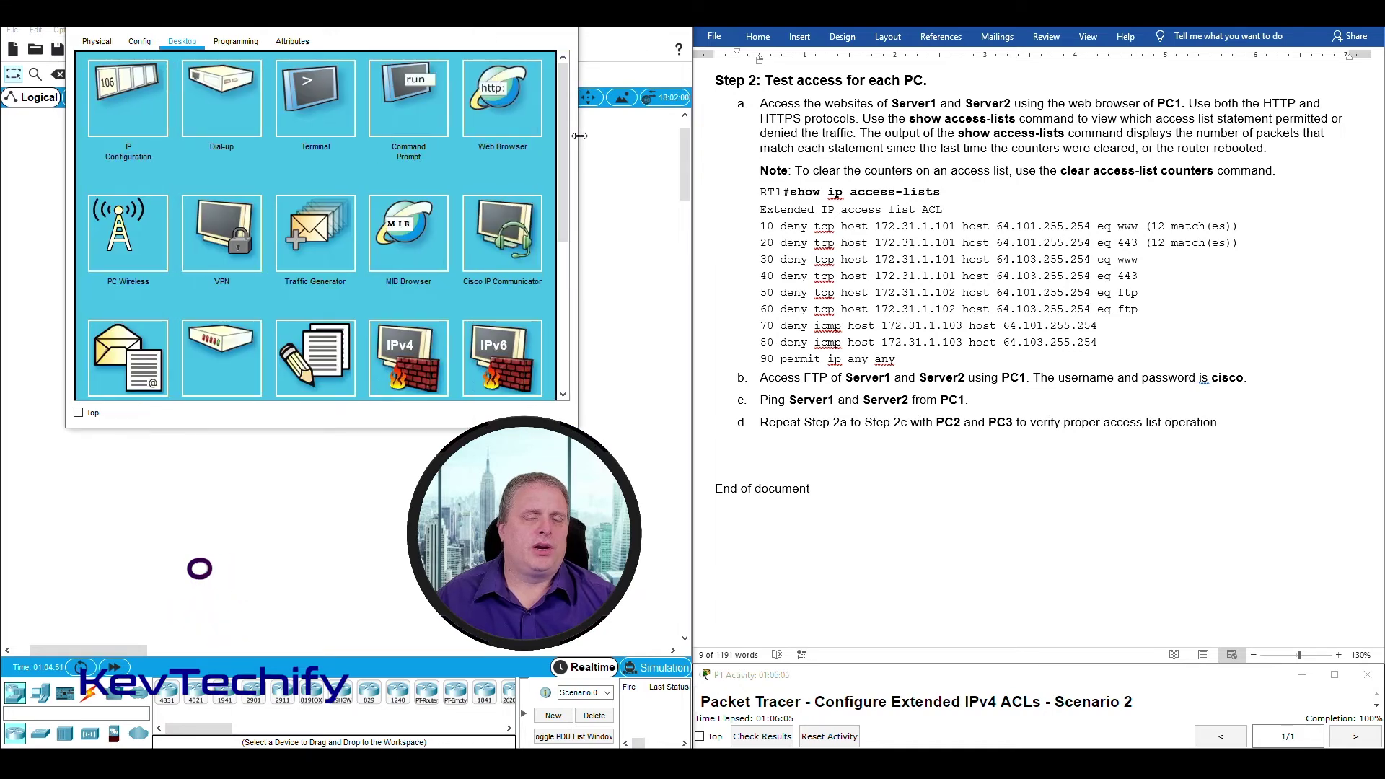
left_click(508, 96)
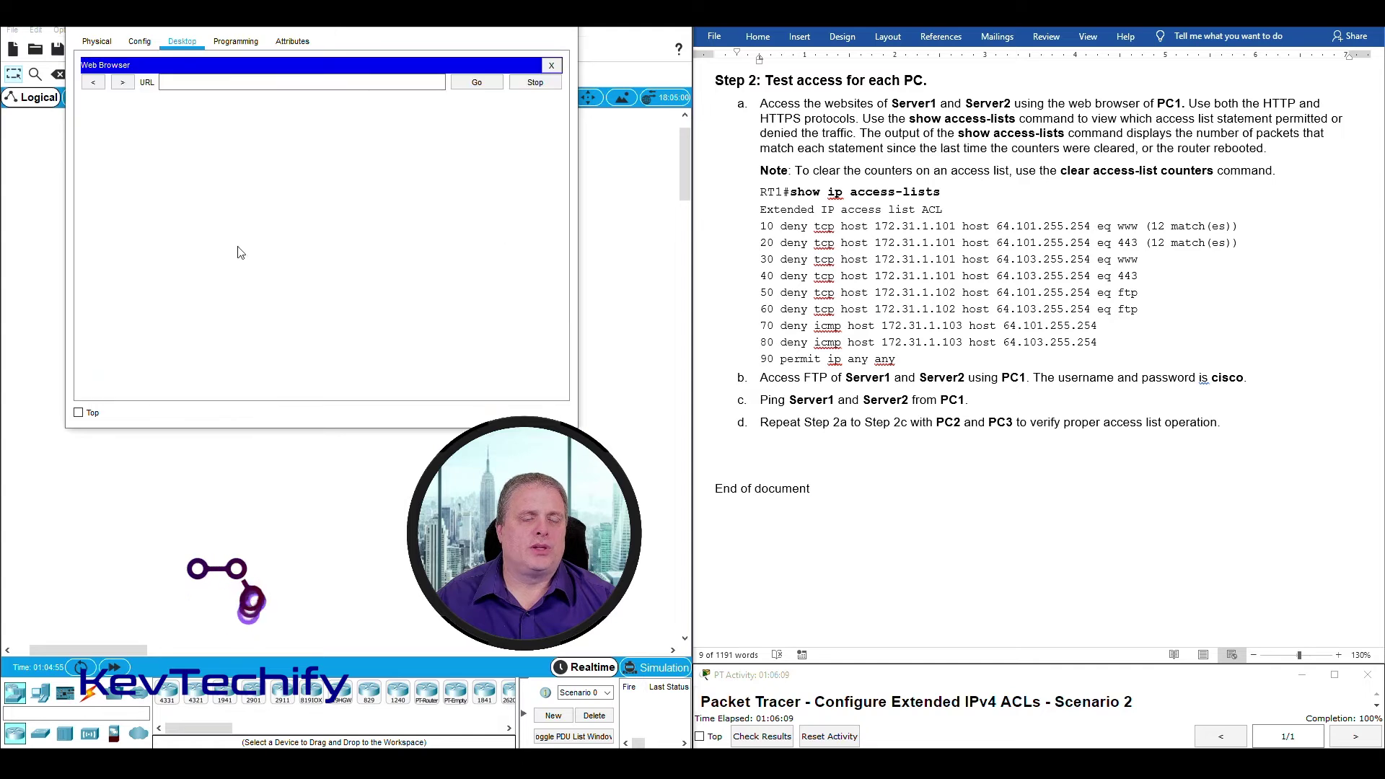
left_click(196, 88)
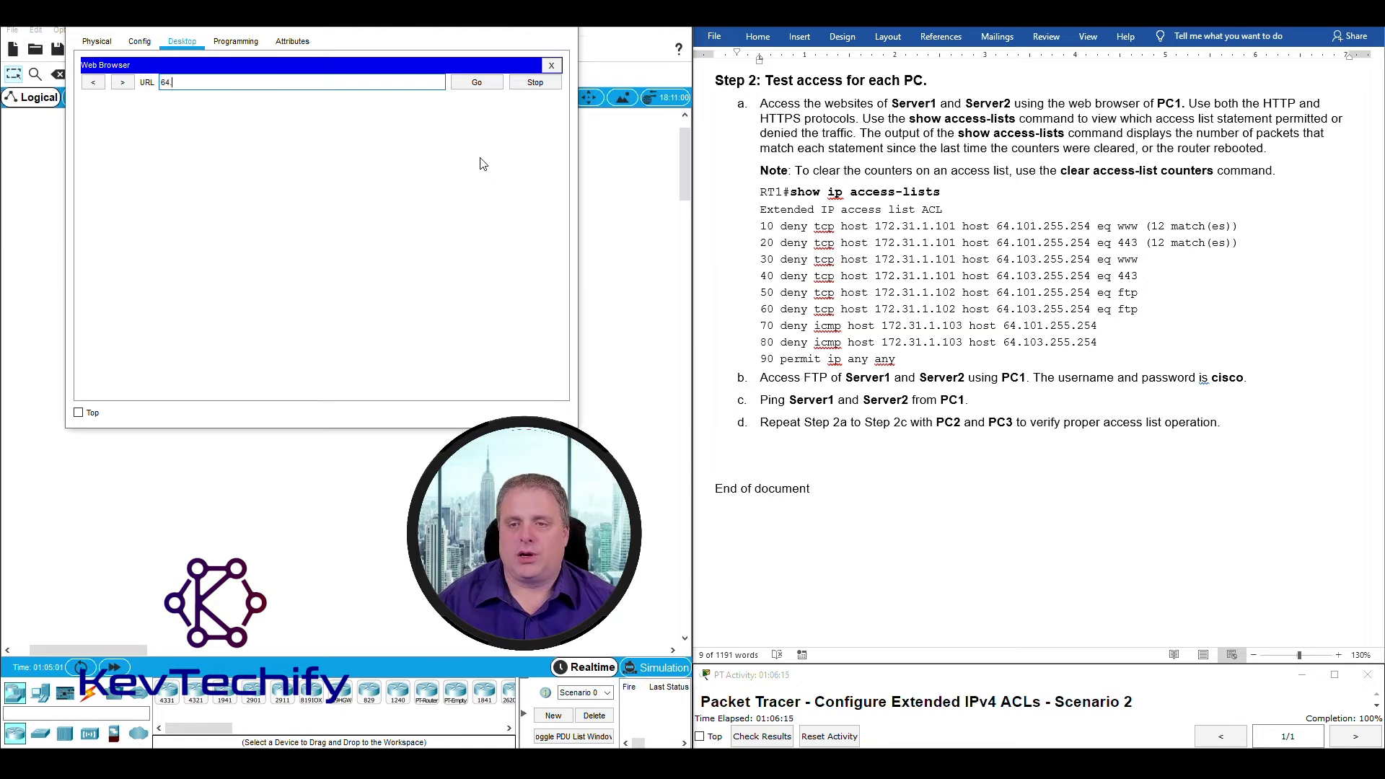
type("64.101.255")
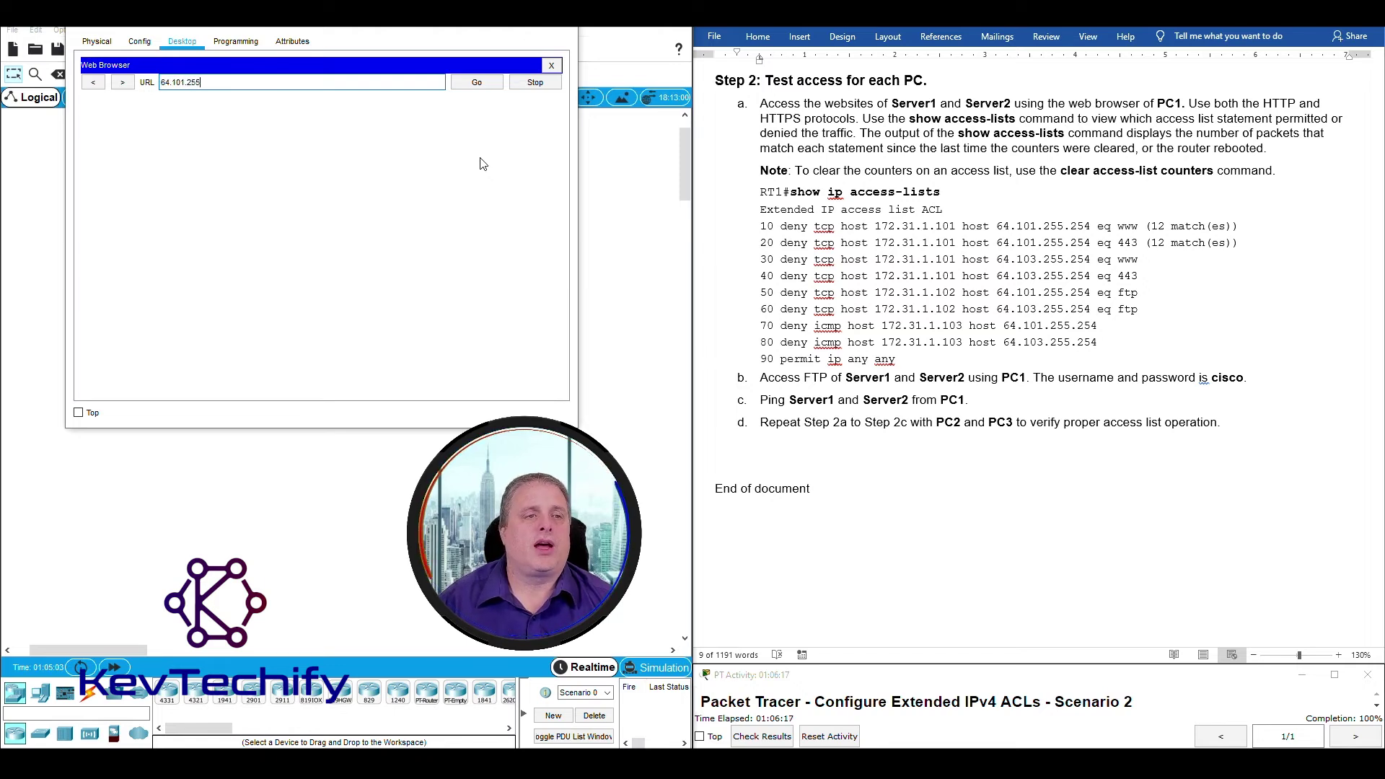
type(".254")
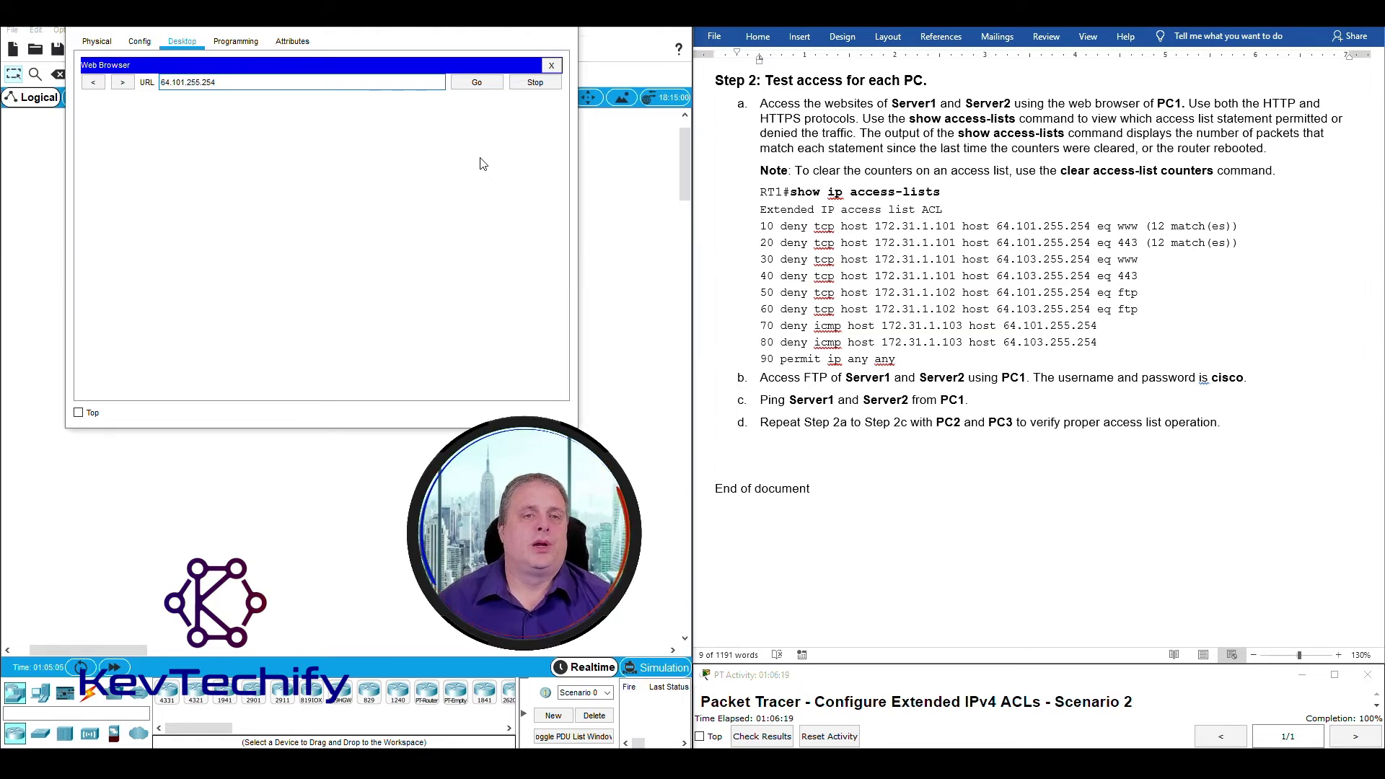
left_click(476, 81)
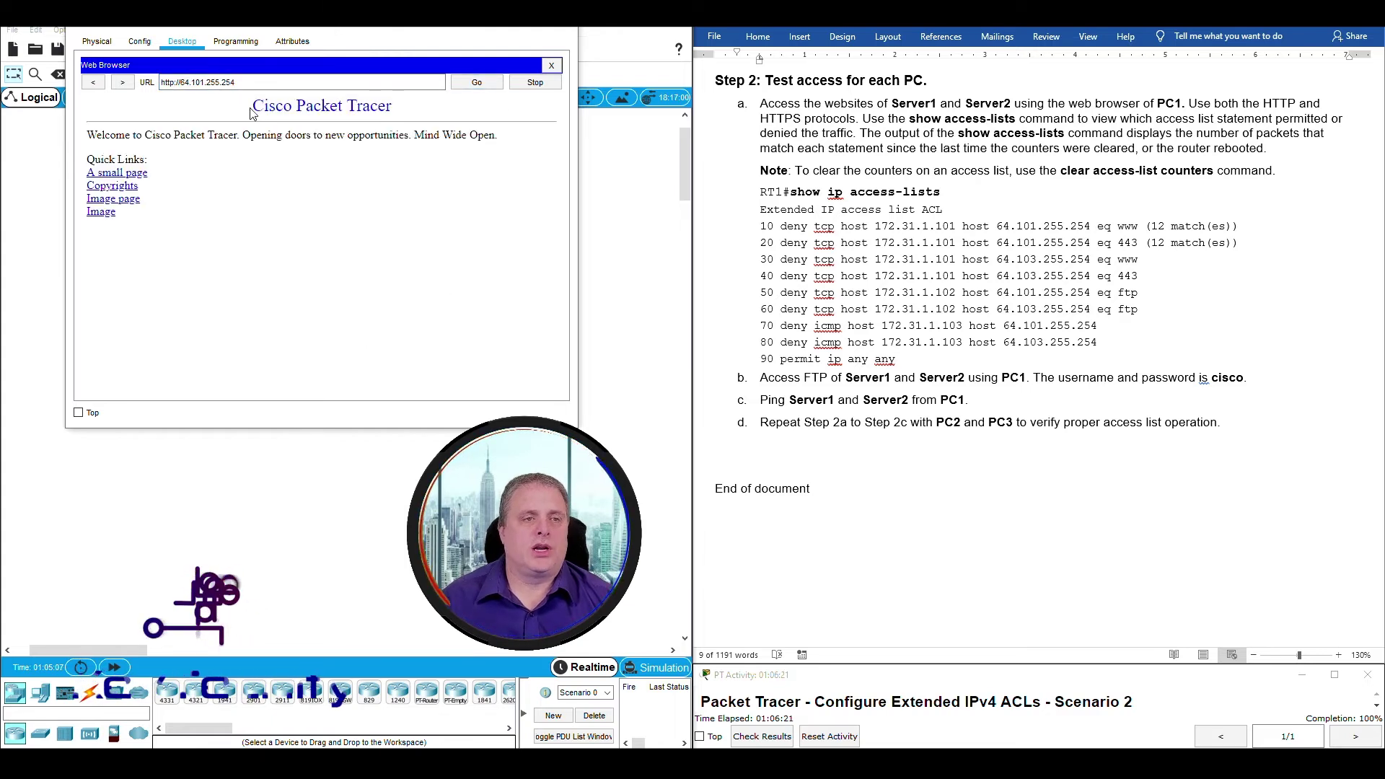
left_click_drag(268, 124, 521, 137)
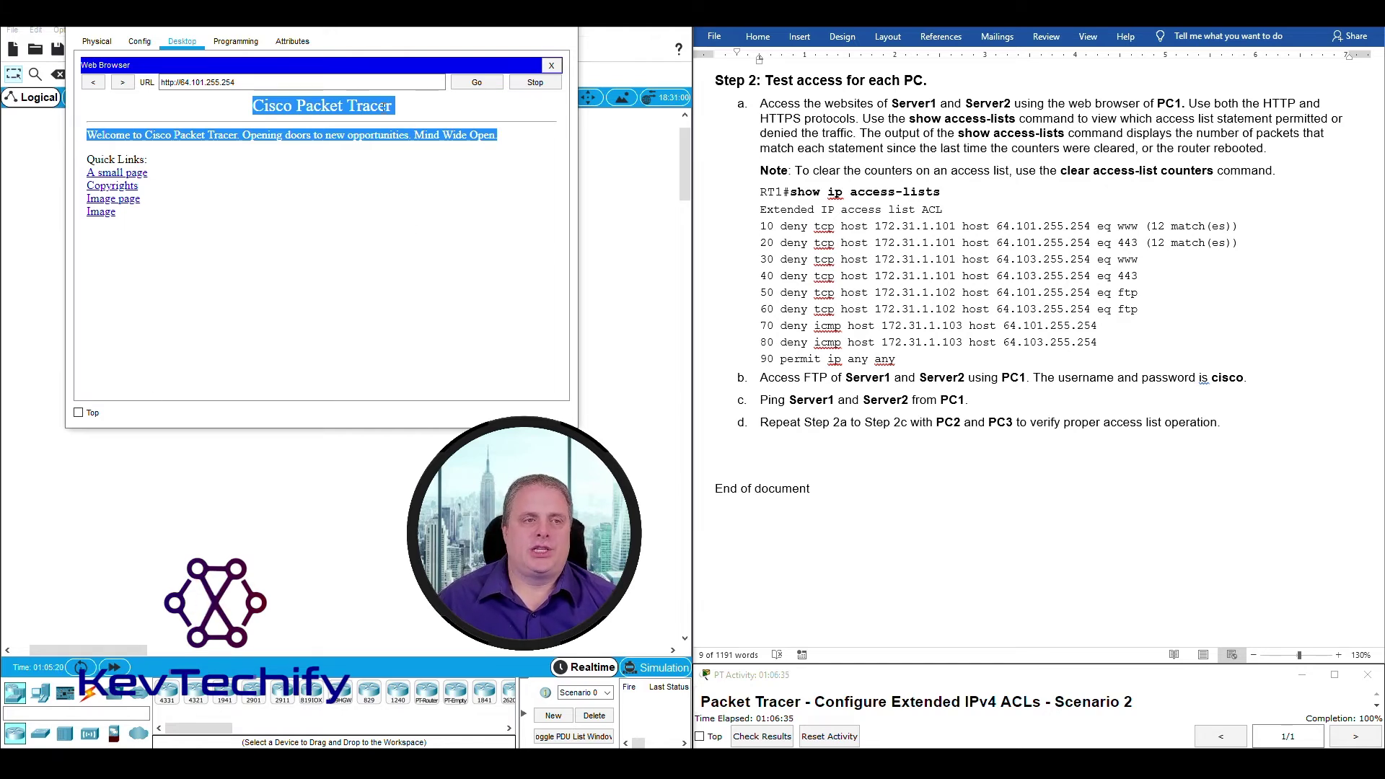
Reload 64.101.255.254 over HTTPS, then load the page from 64.103.255.254.
left_click(174, 83)
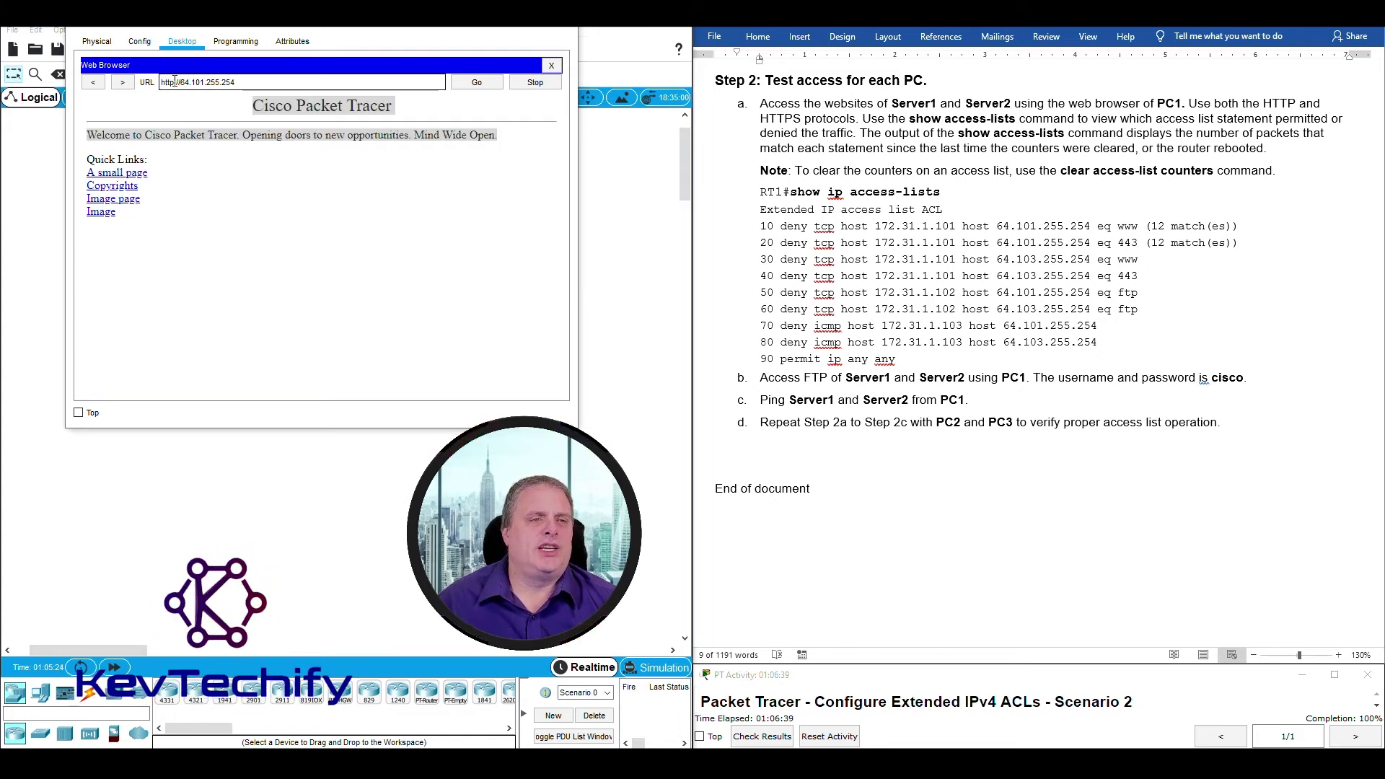
type("s")
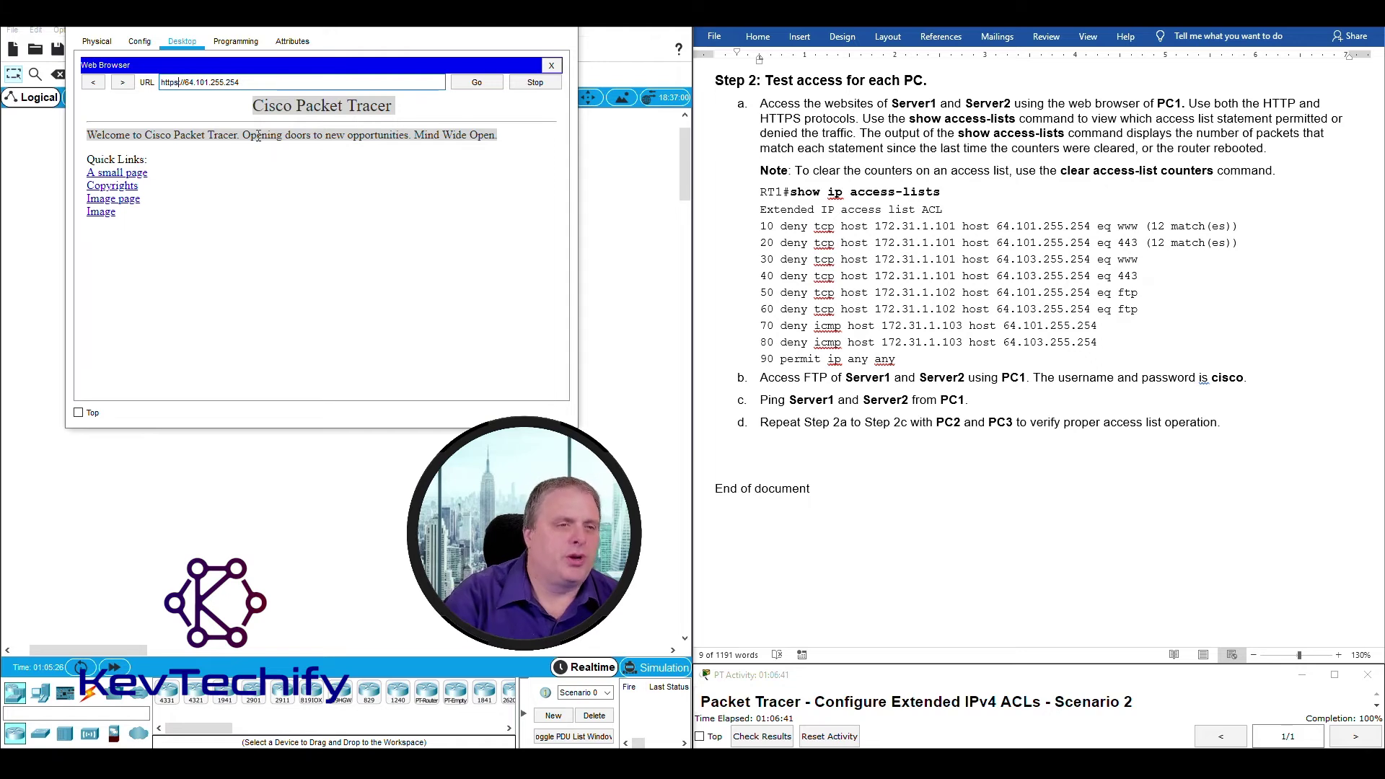
left_click(476, 82)
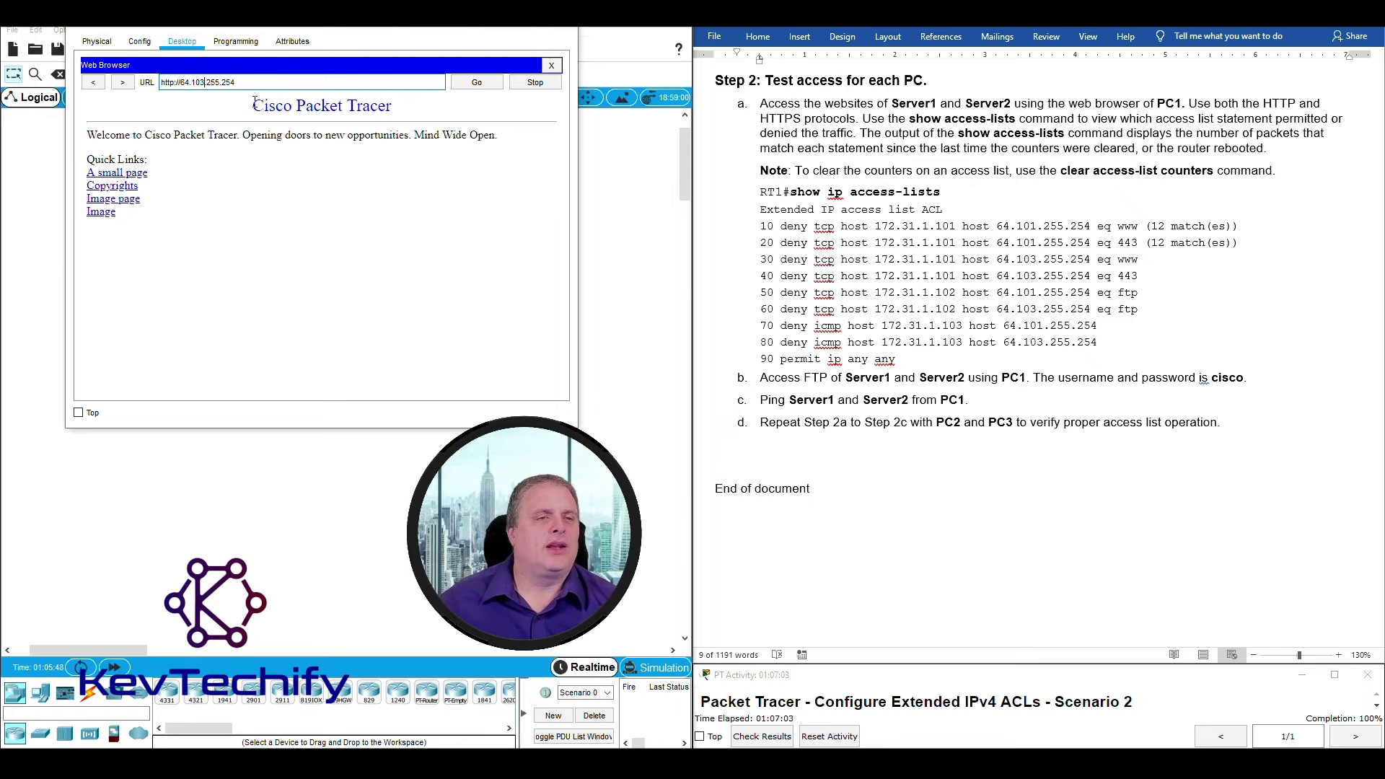
left_click_drag(254, 102, 467, 192)
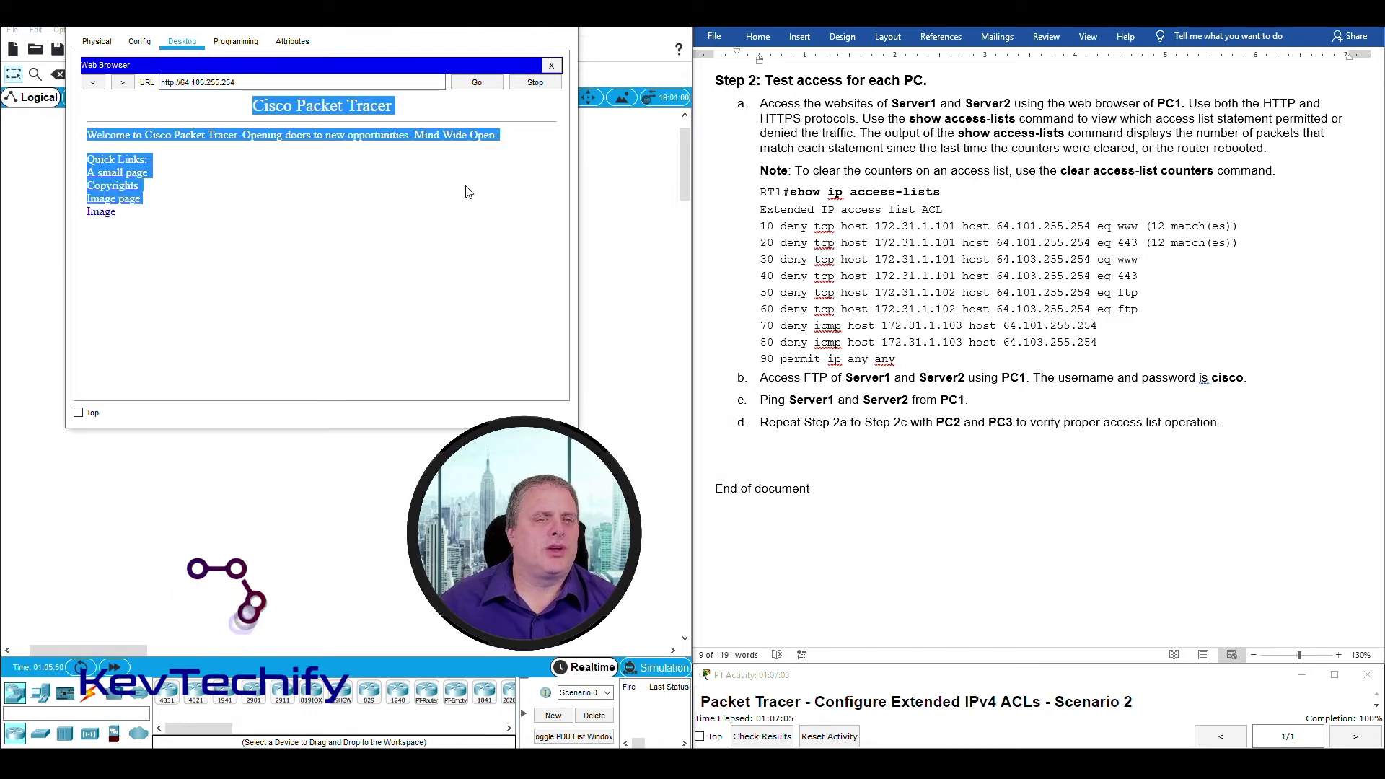
left_click(477, 83)
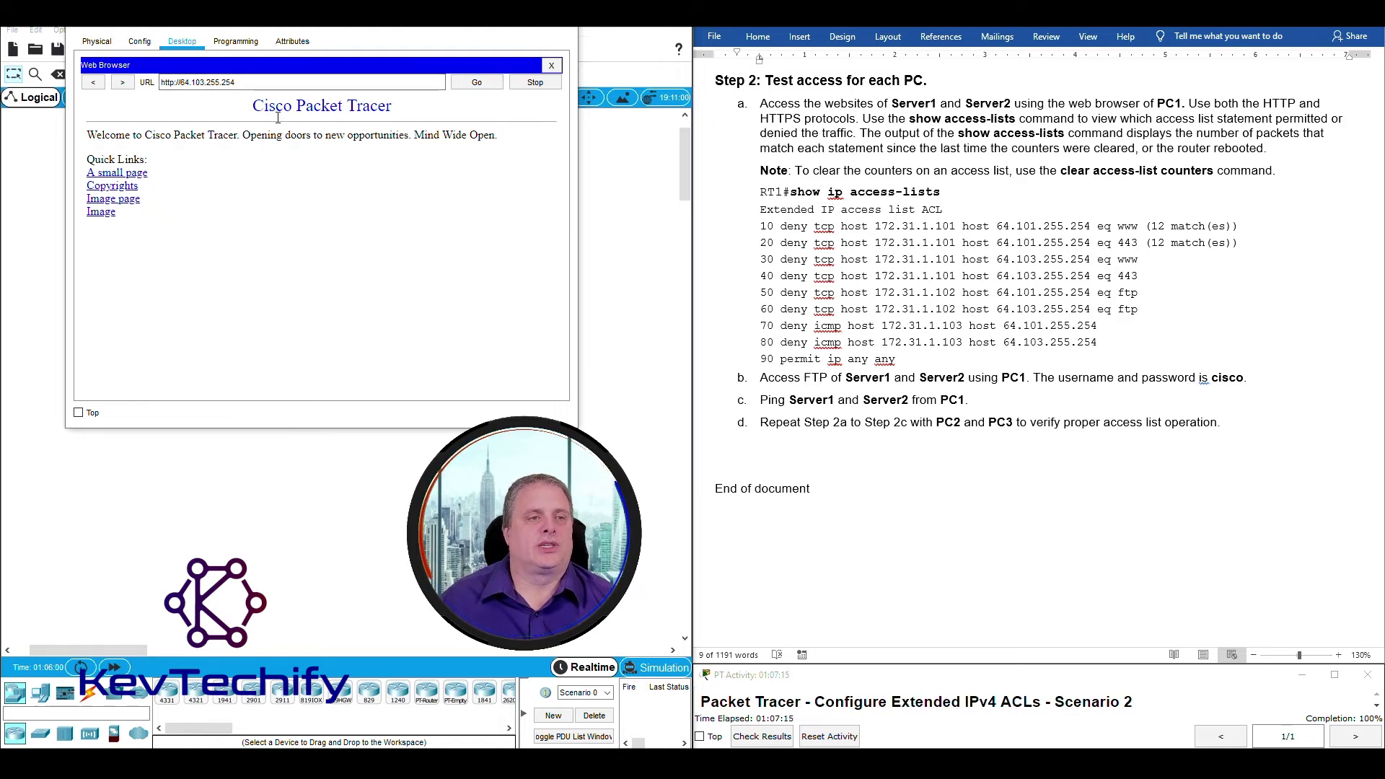
Load 64.103.255.254 over HTTPS and minimize PC3's window.
left_click(180, 82)
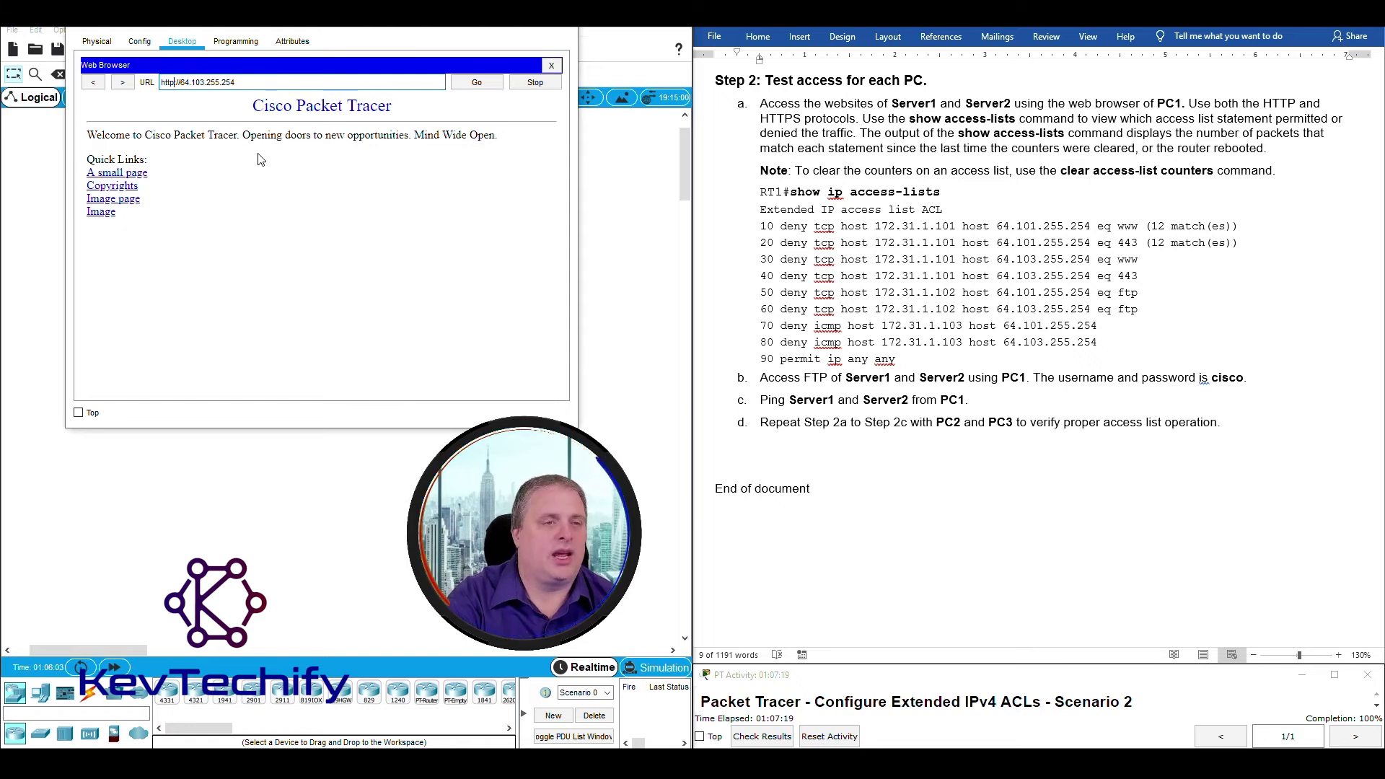
type("s")
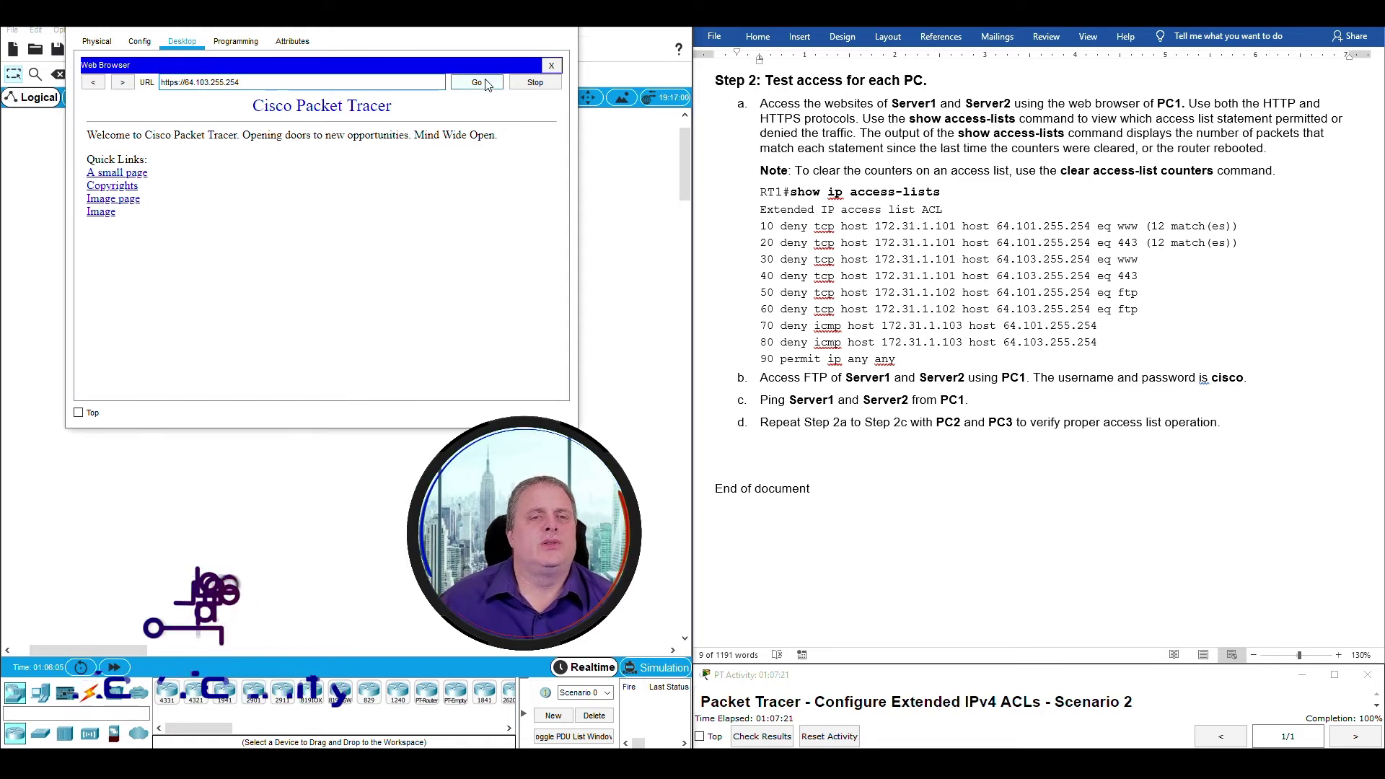
left_click(484, 82)
left_click_drag(264, 106, 144, 189)
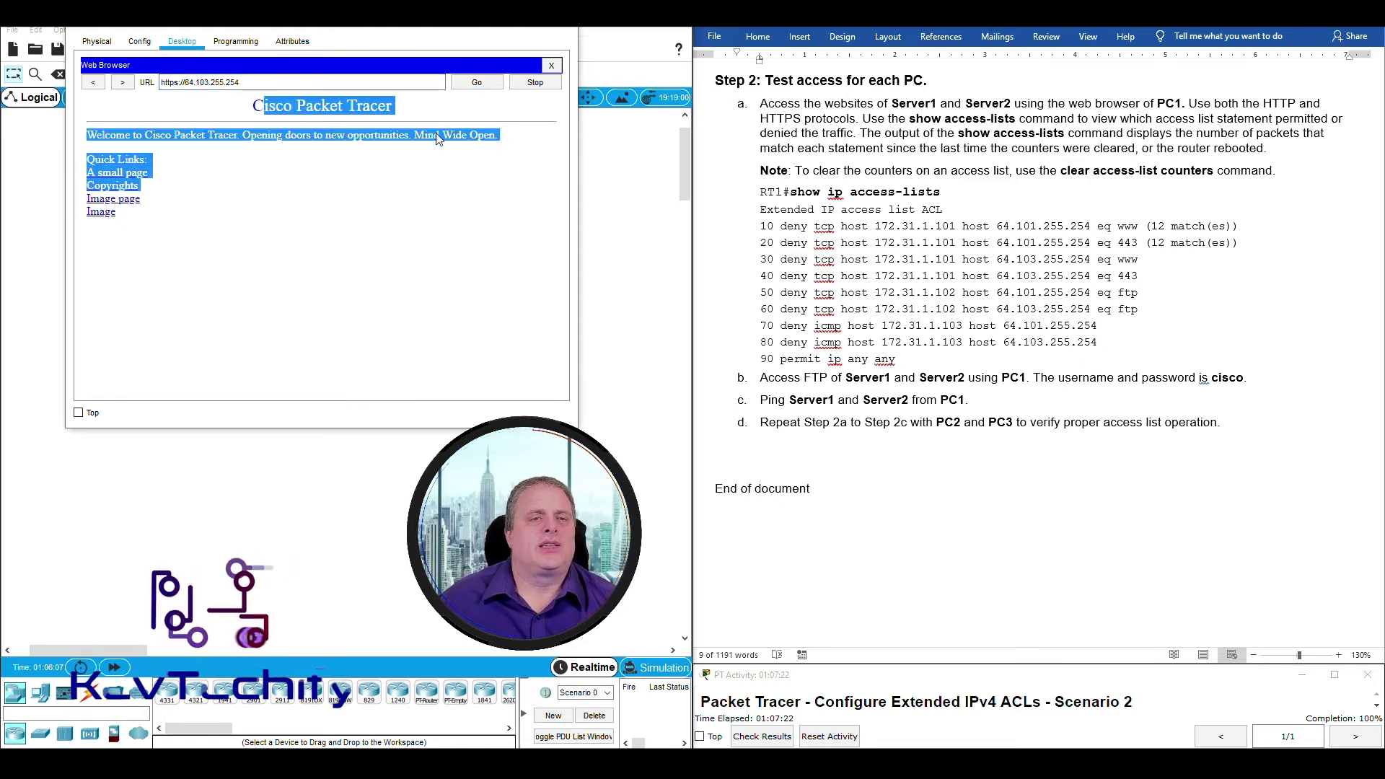
left_click(477, 82)
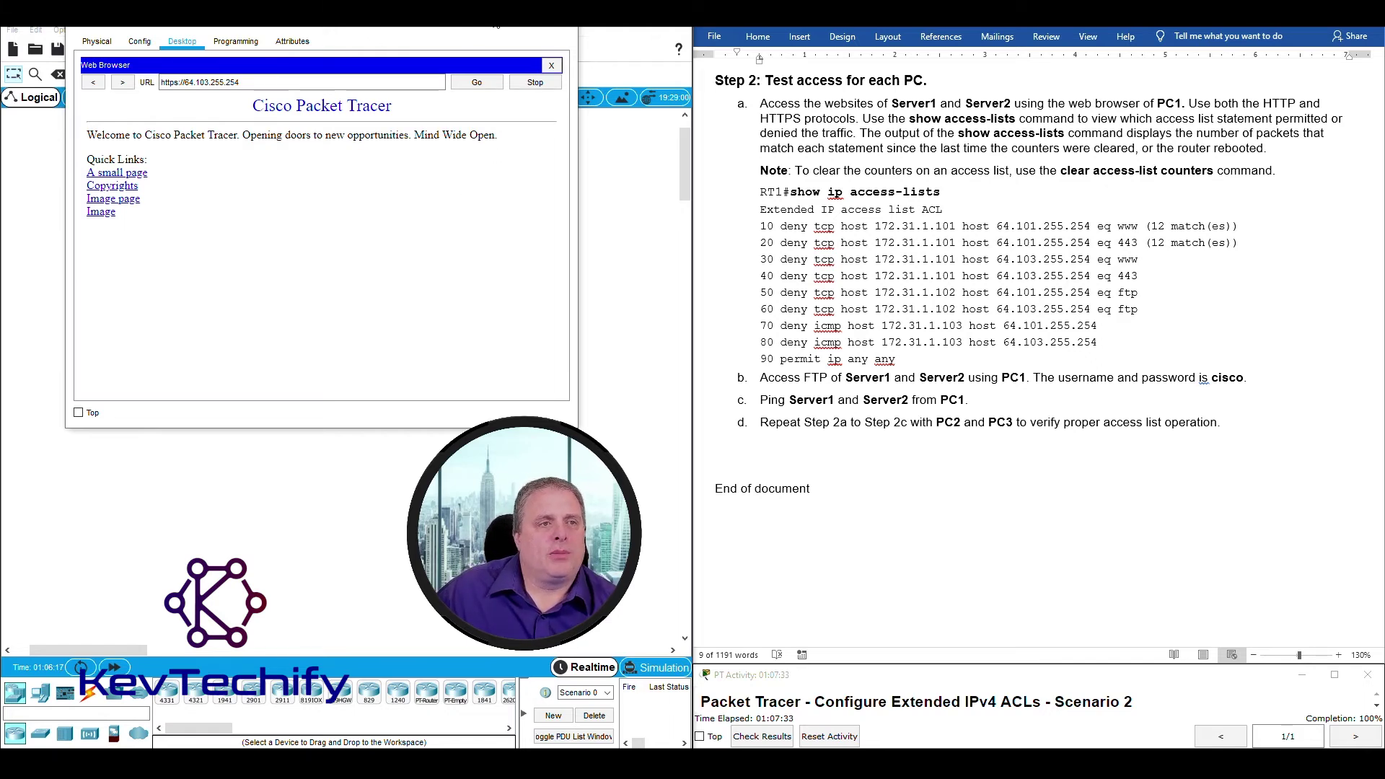
left_click(494, 17)
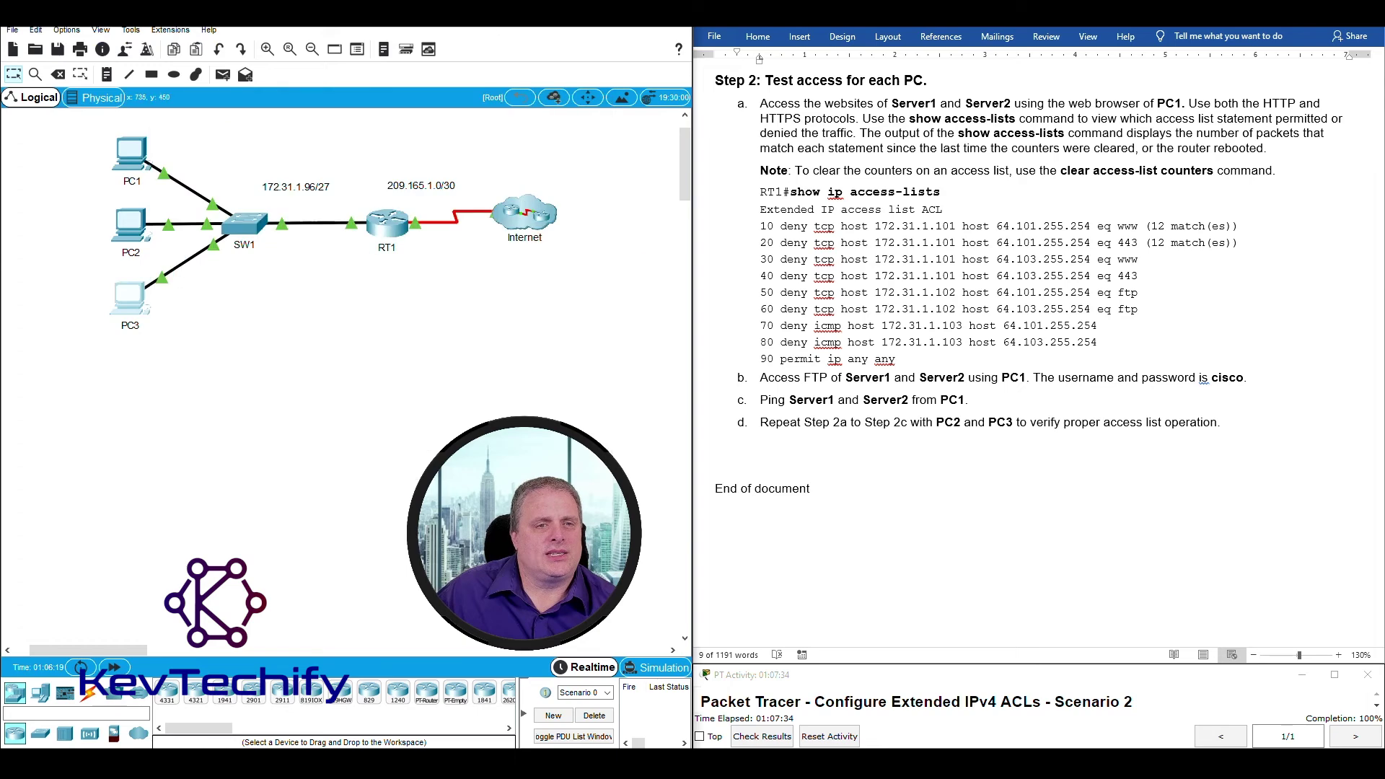
Review RT1's ACL counters (permit ip any any at 68) and recall show access-lists at a fresh prompt.
left_click(390, 225)
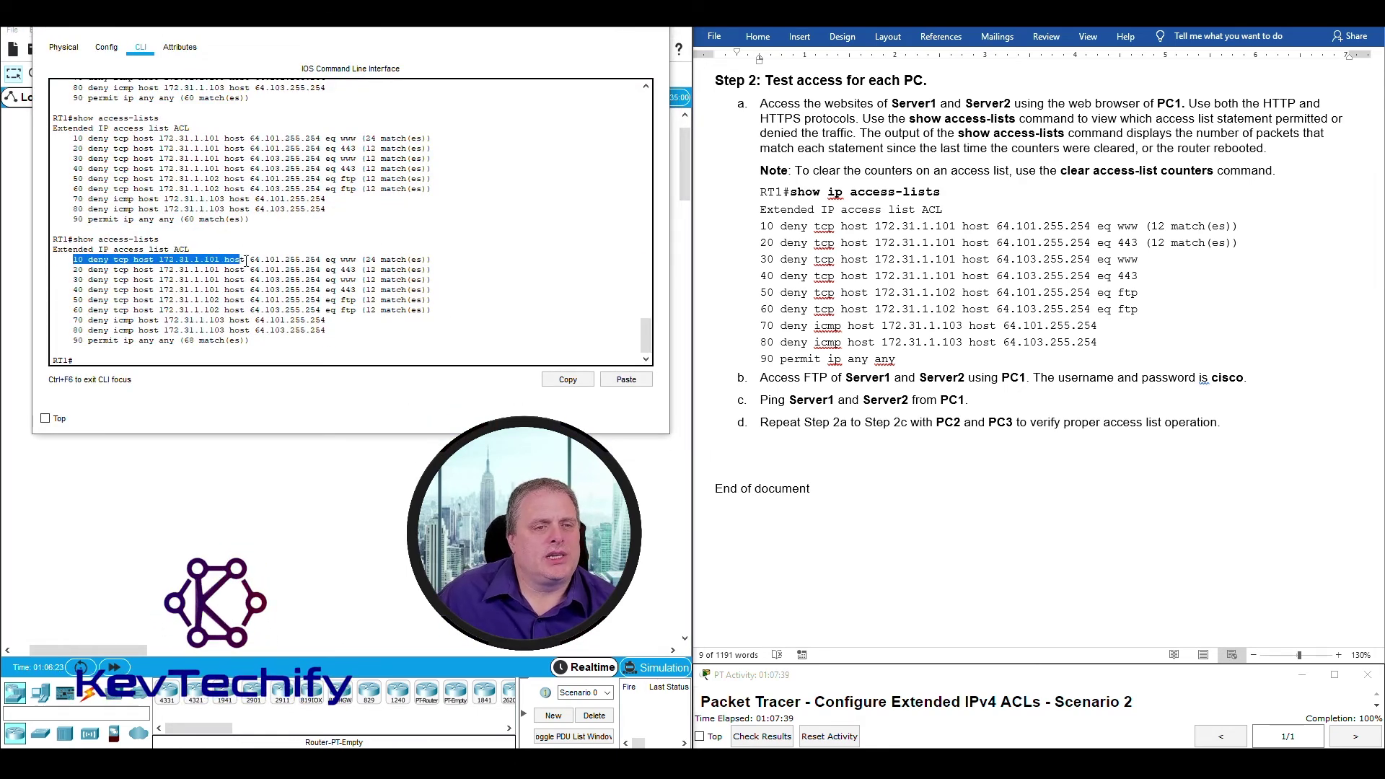
left_click_drag(74, 260, 423, 289)
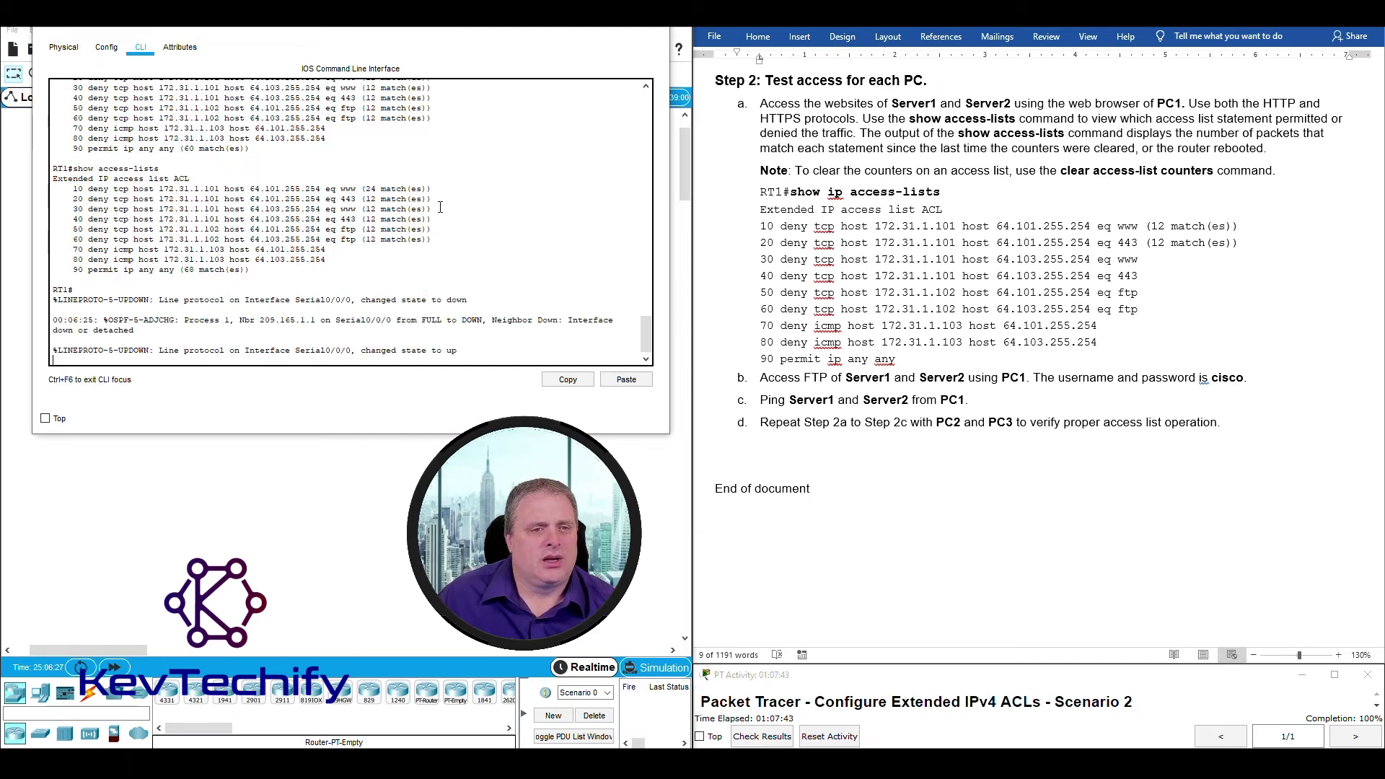
left_click(440, 207)
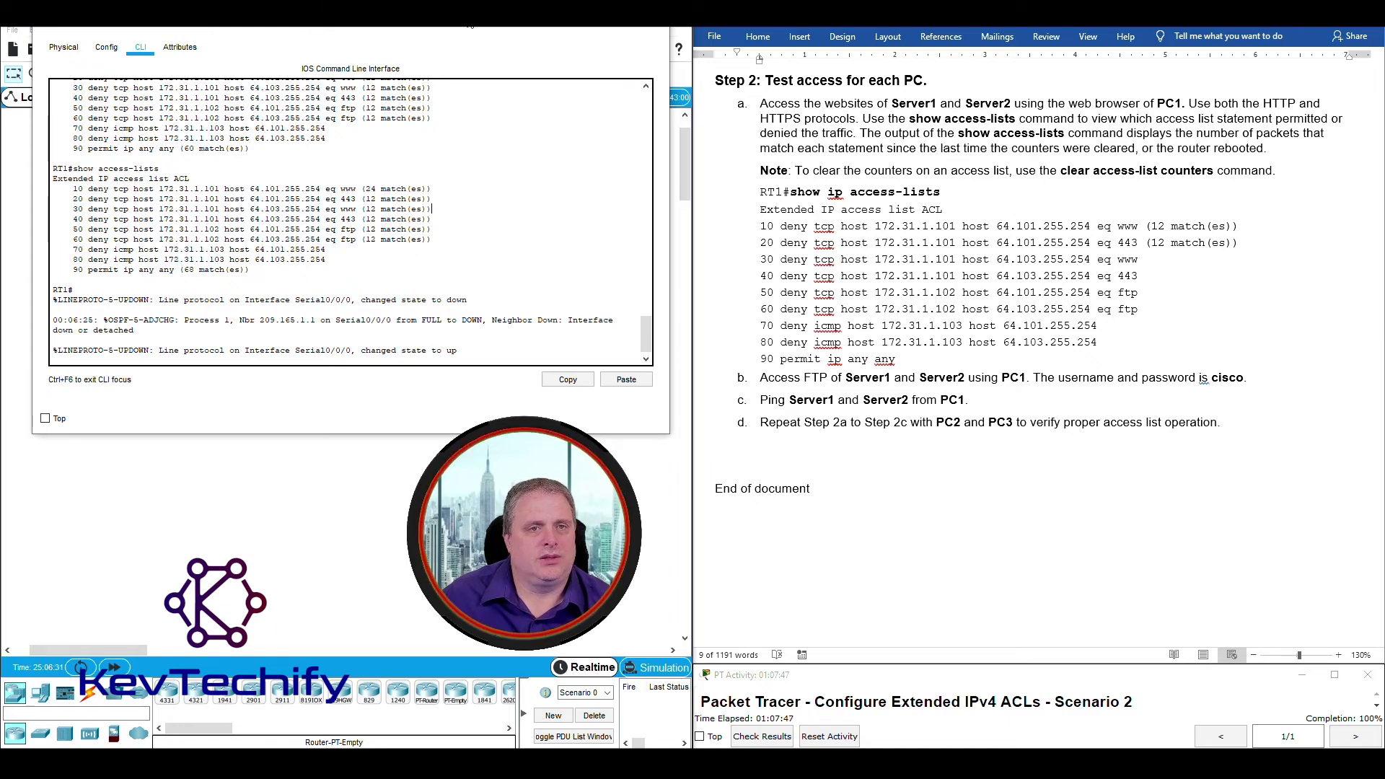
mouse_move(470, 29)
left_mouse_down()
mouse_move(874, 321)
mouse_move(464, 55)
left_mouse_up()
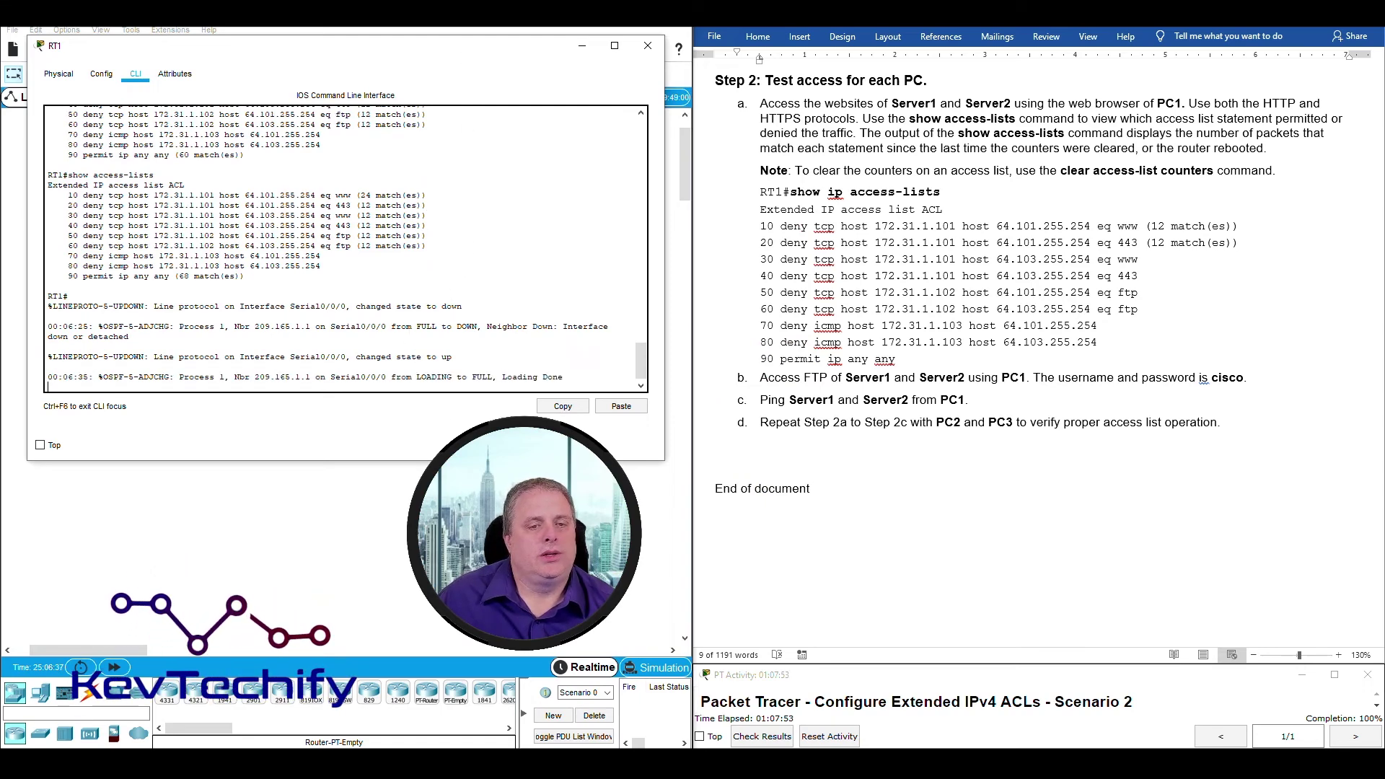
left_click(576, 375)
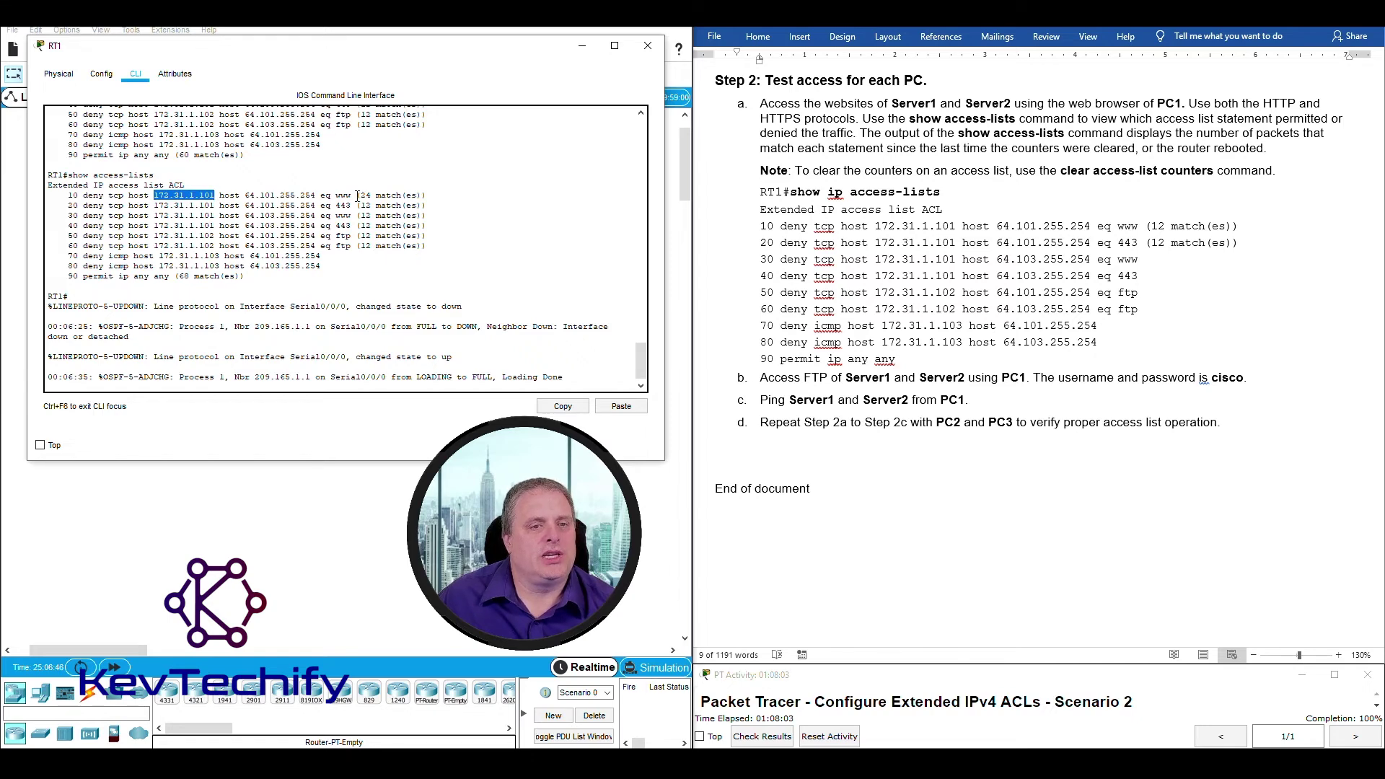
left_click_drag(357, 196, 434, 220)
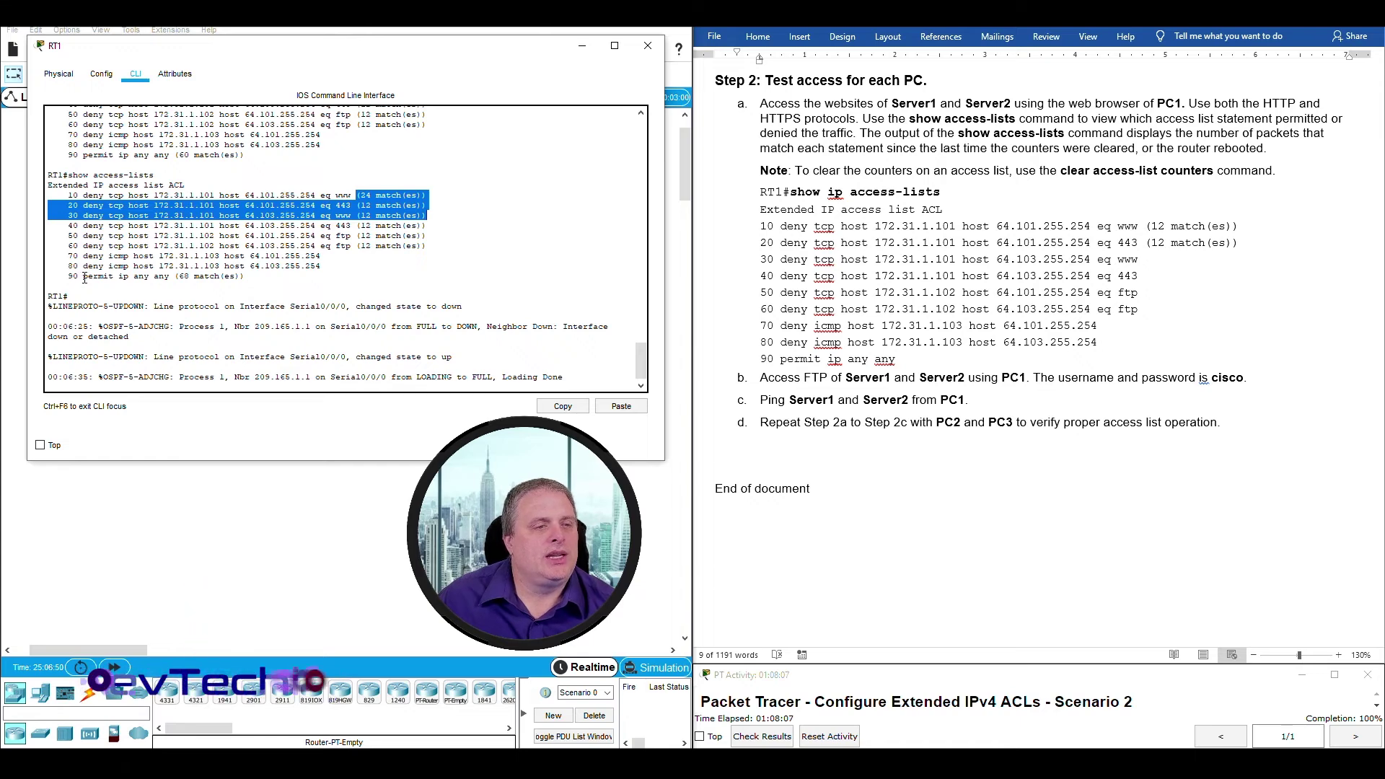
left_click_drag(84, 277, 245, 277)
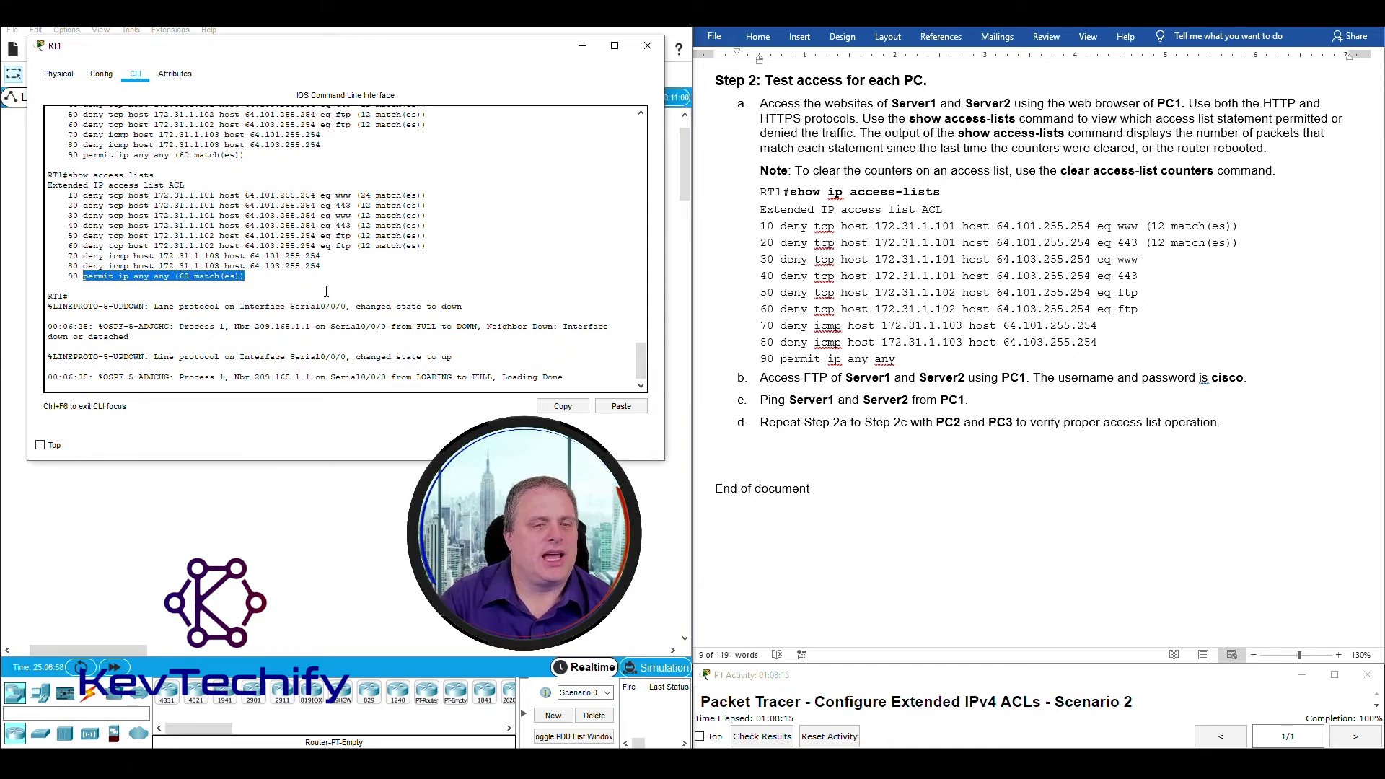
key("Return")
key("Up")
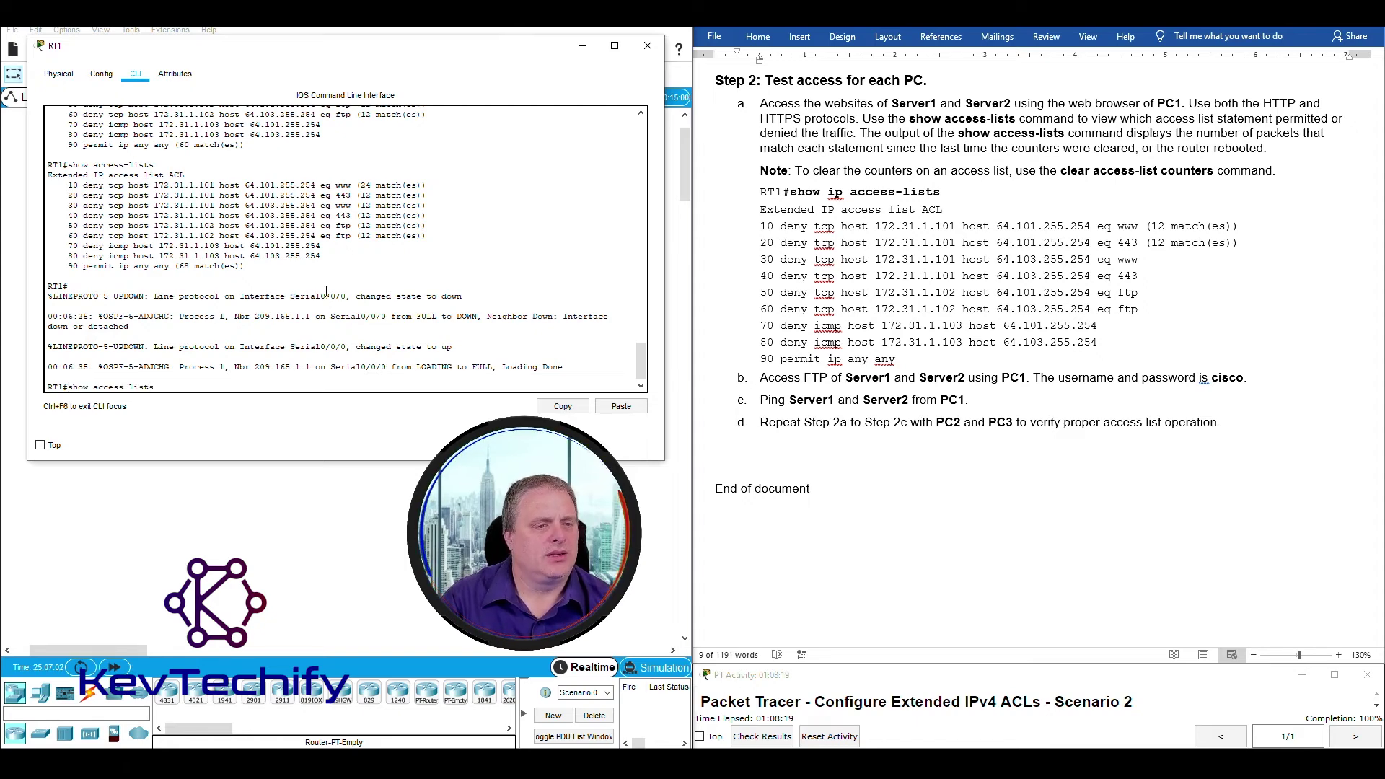
Rerun show access-lists: permit ip any any now at 88 matches, line 10 at 24.
key("Return")
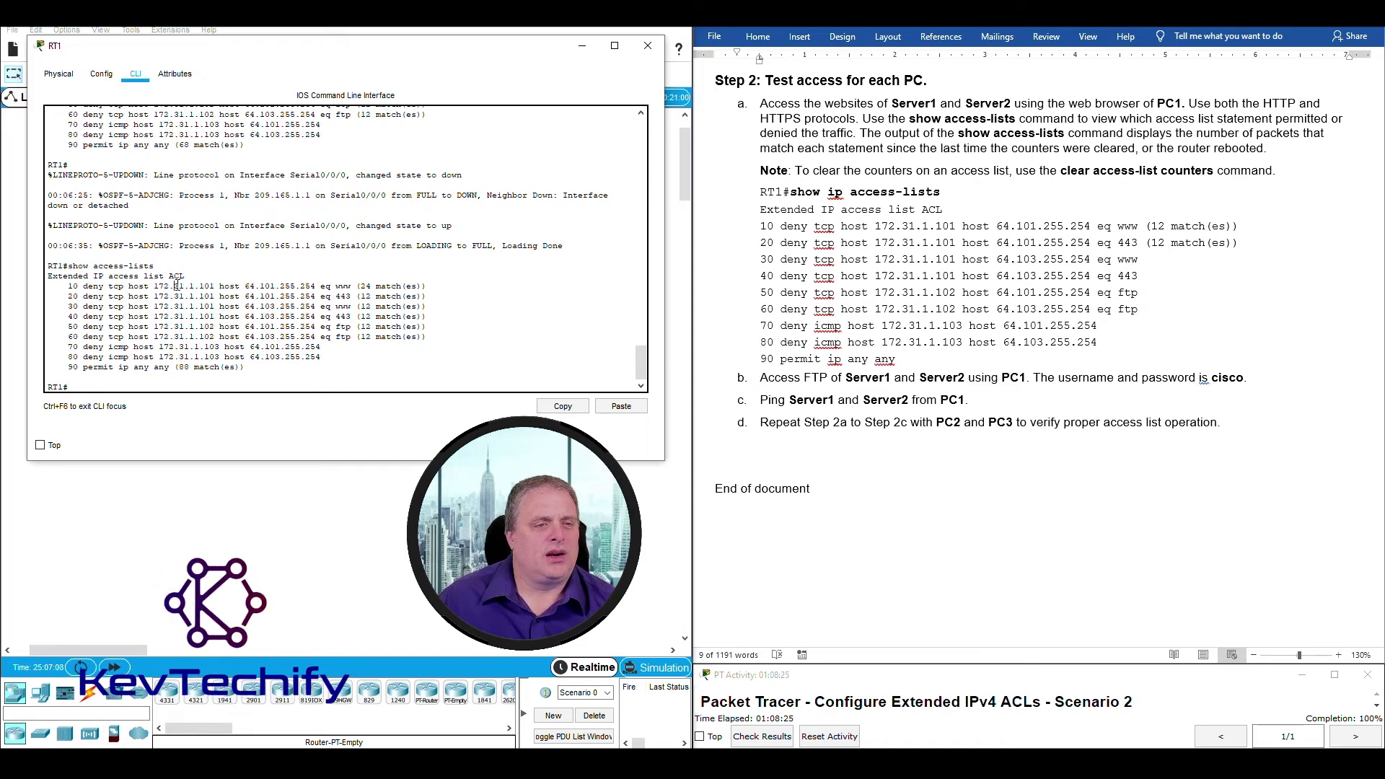
left_click_drag(175, 286, 430, 316)
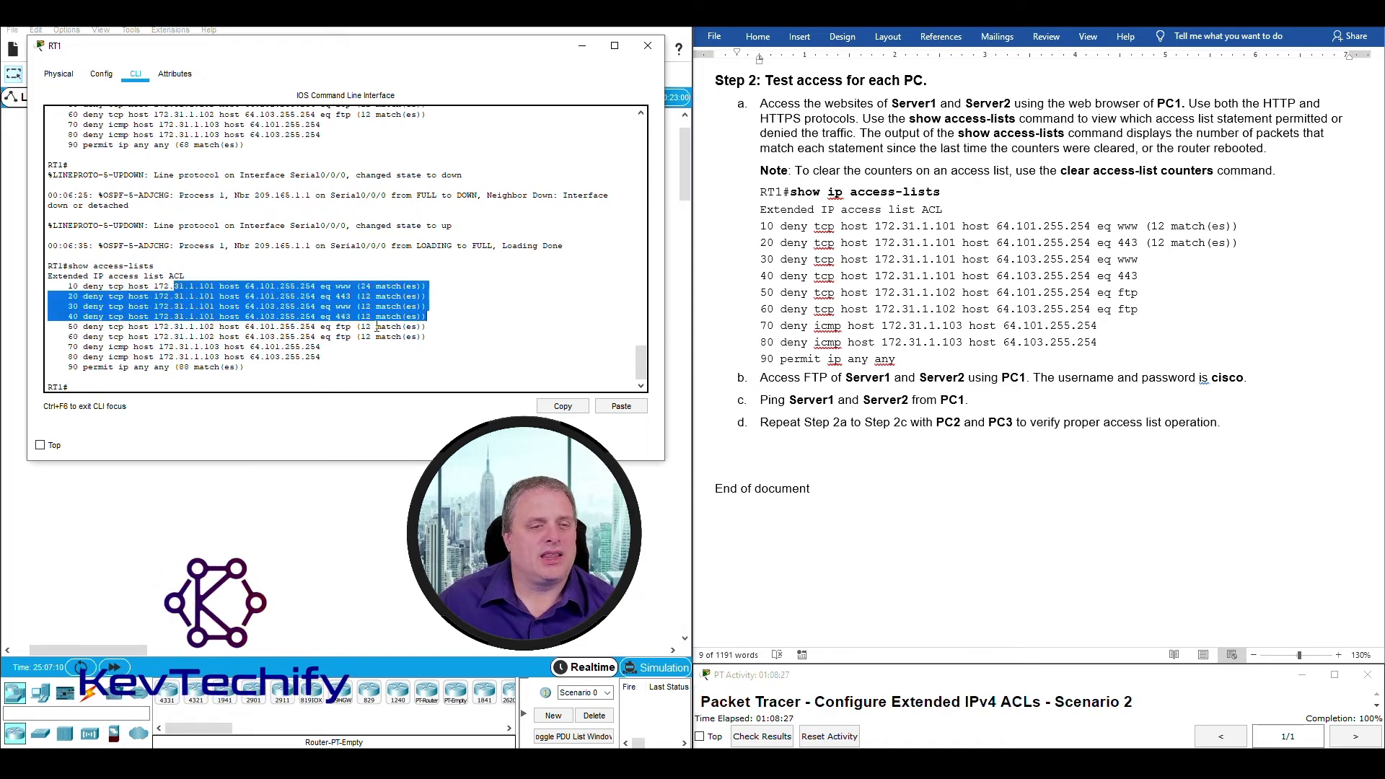
left_click_drag(69, 366, 133, 365)
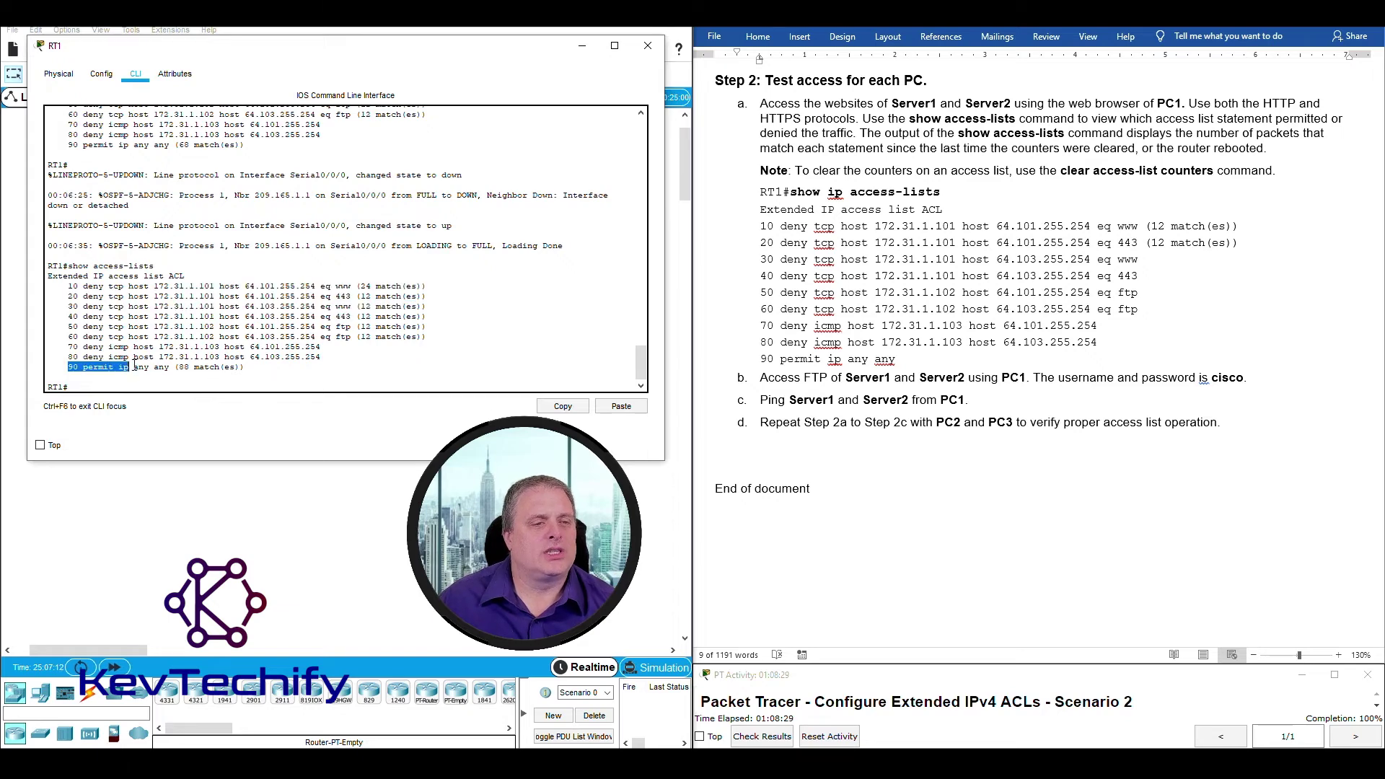
left_click(178, 367)
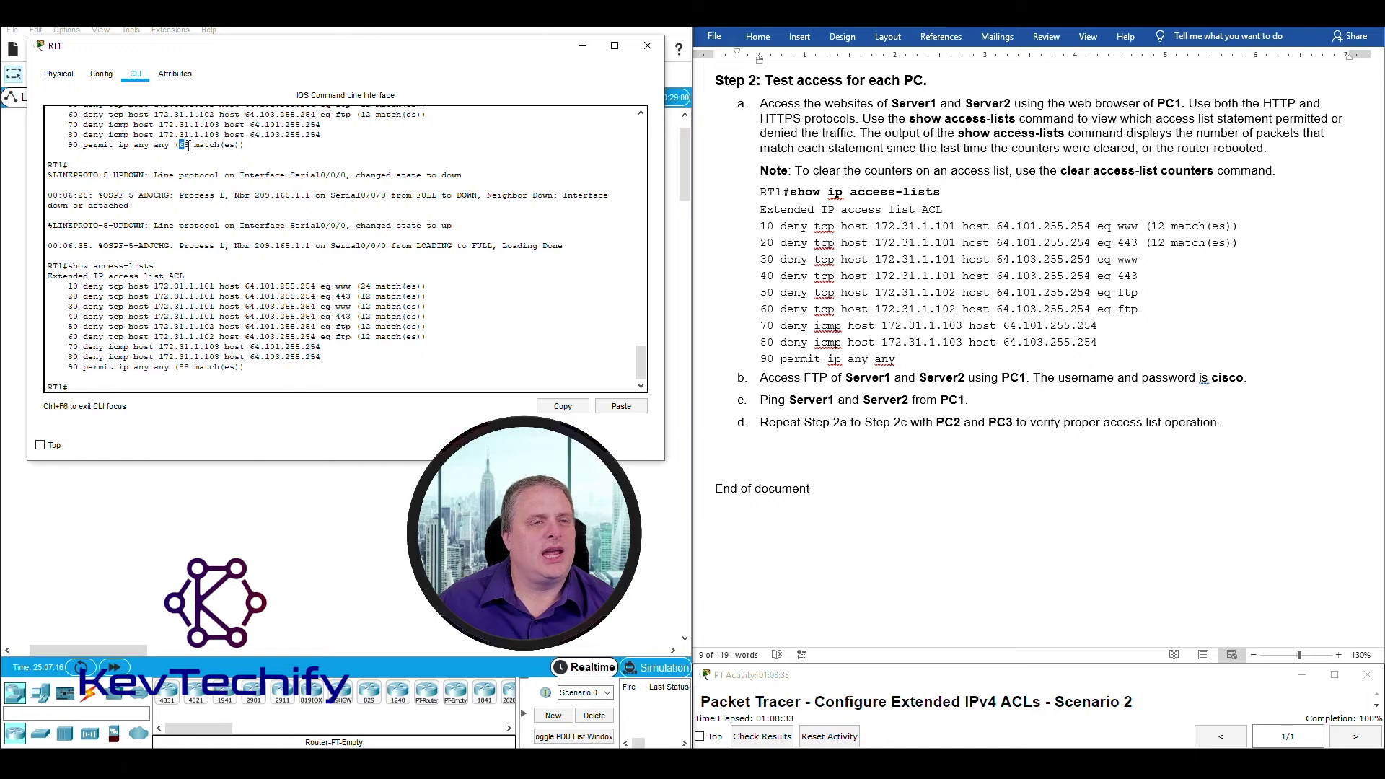
left_click_drag(187, 146, 190, 145)
left_click_drag(186, 367, 189, 367)
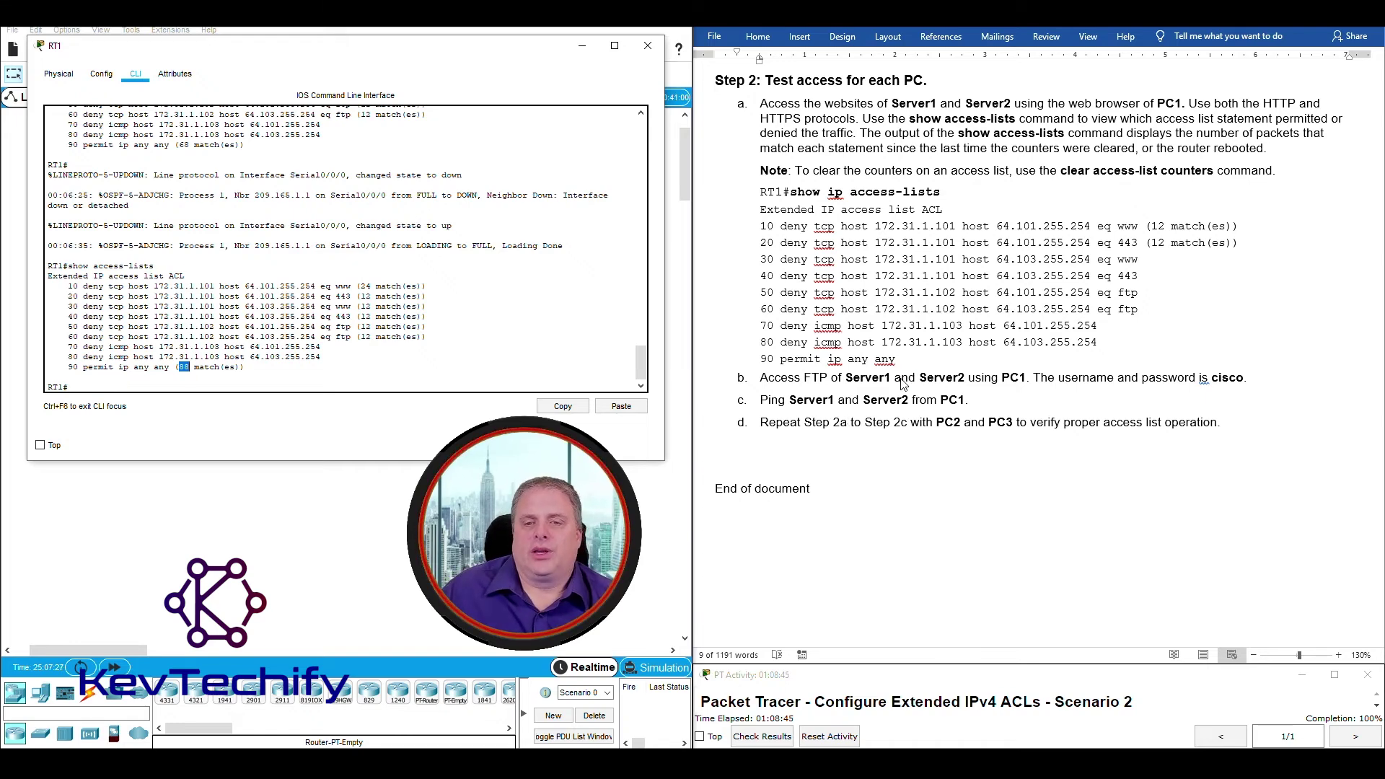
left_click(580, 47)
Close the PC's web browser and open its Command Prompt with a few blank lines.
left_click(128, 302)
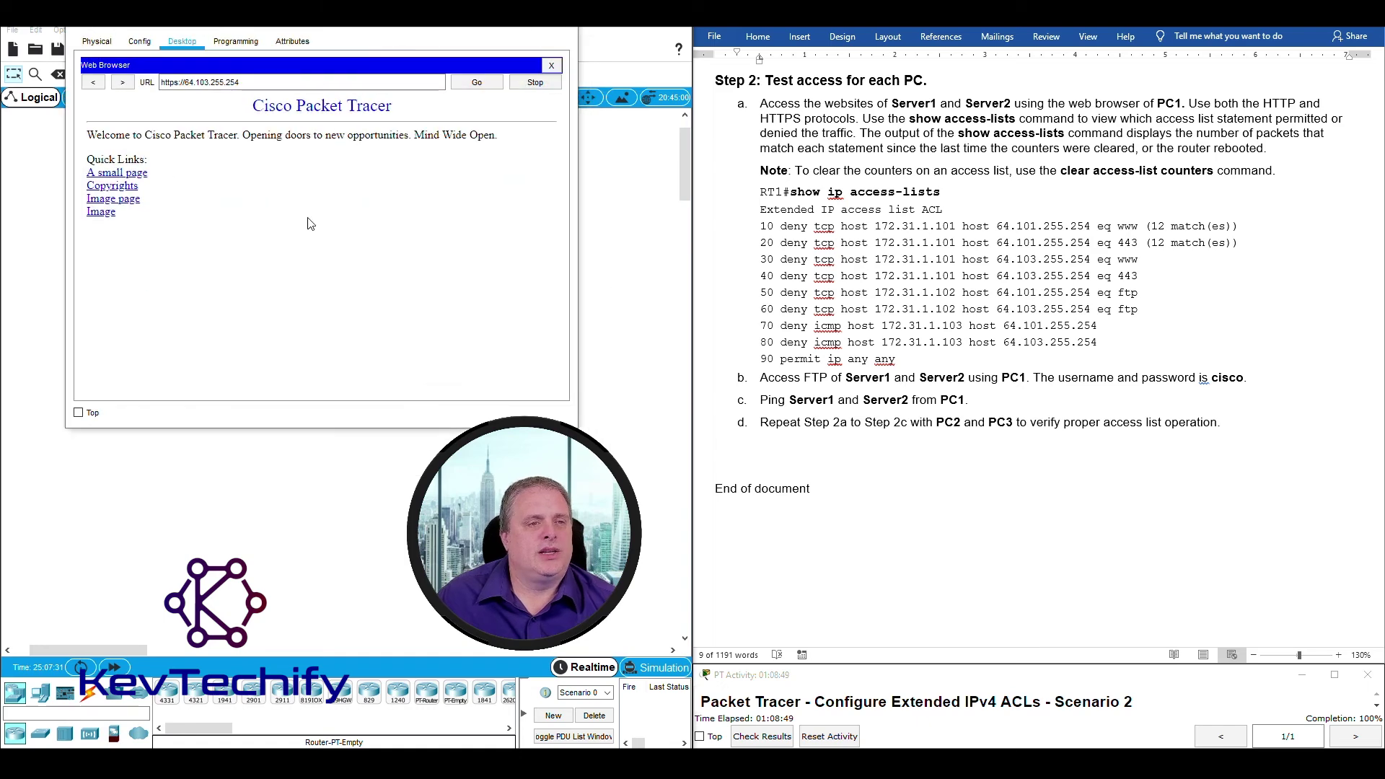
left_click(550, 65)
left_click(405, 90)
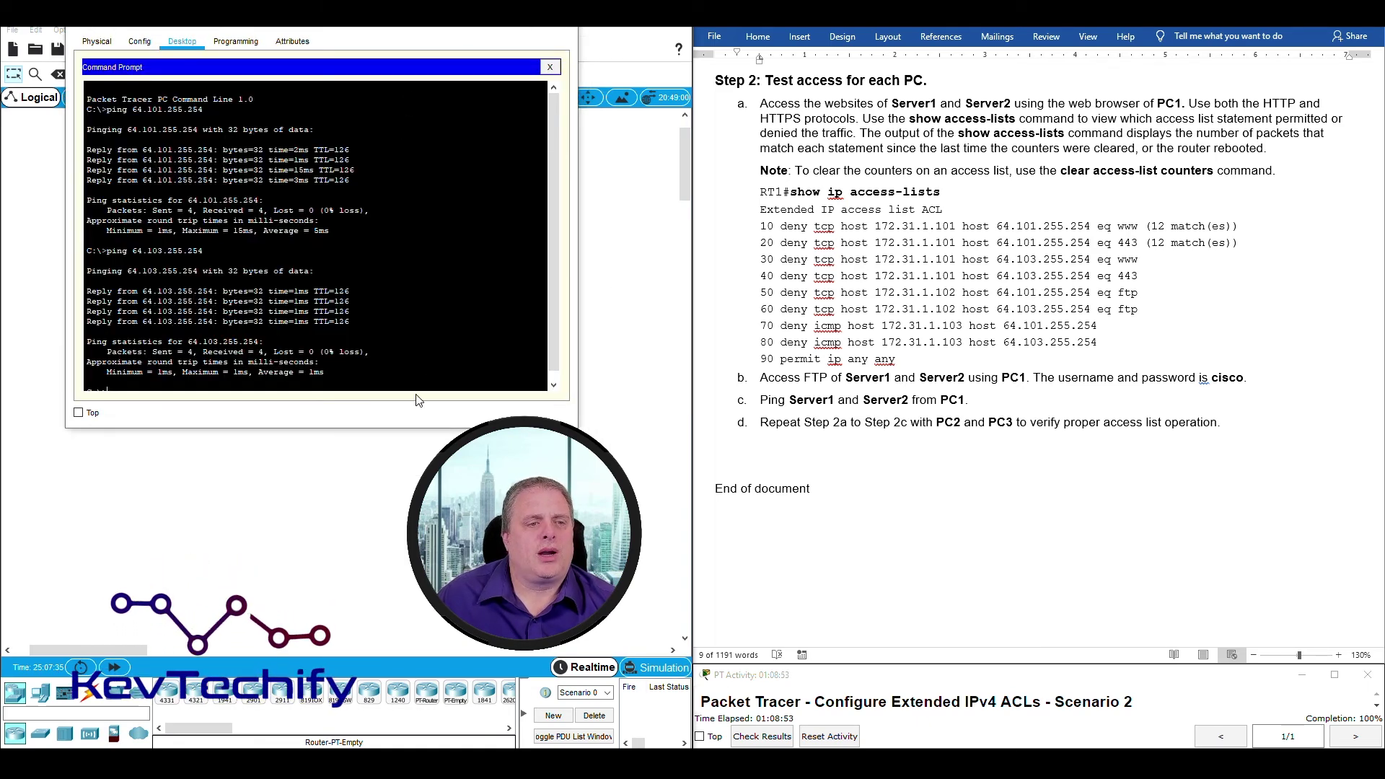
key("Return")
key("Return")
key("Return")
key("Return")
key("Return")
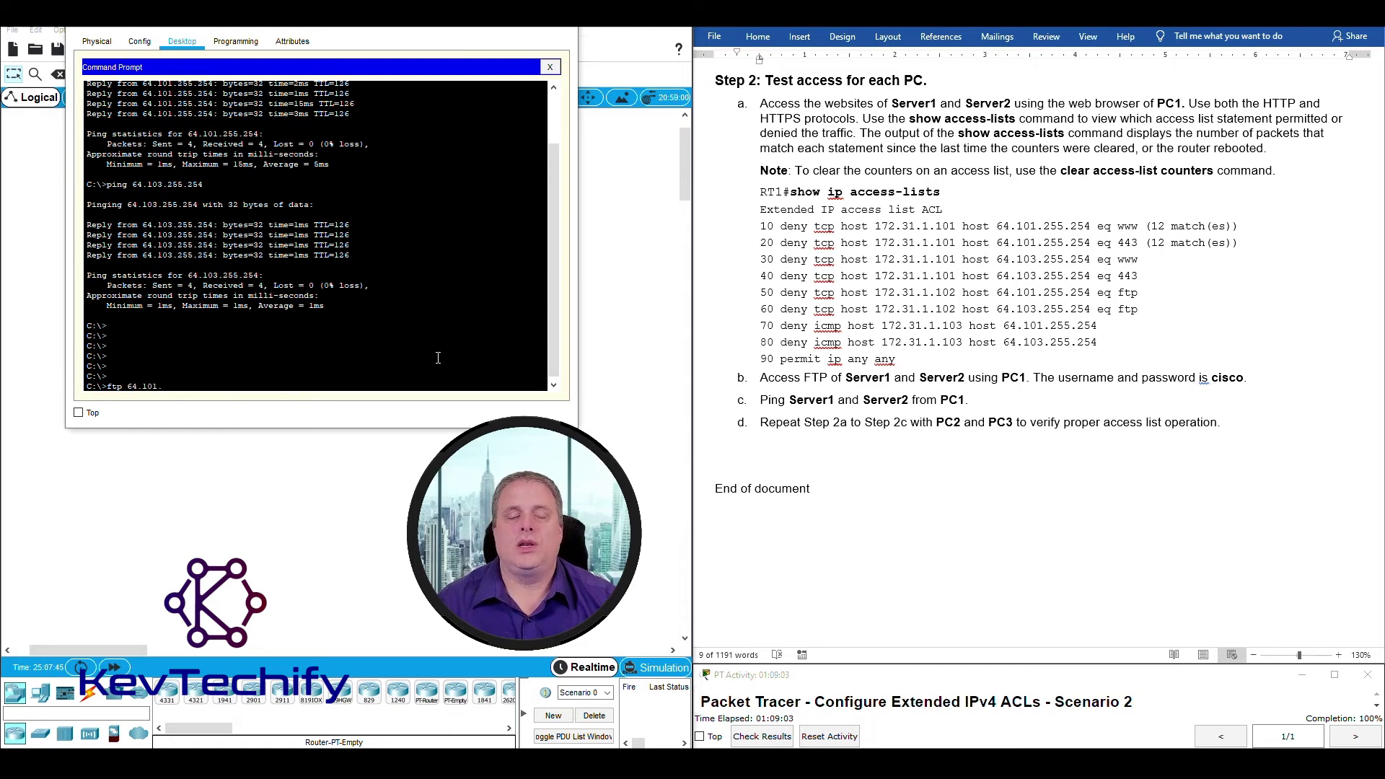
Log in to FTP at 64.101.255.254 with the lab credentials, quit, and recall the ftp command.
type(".254")
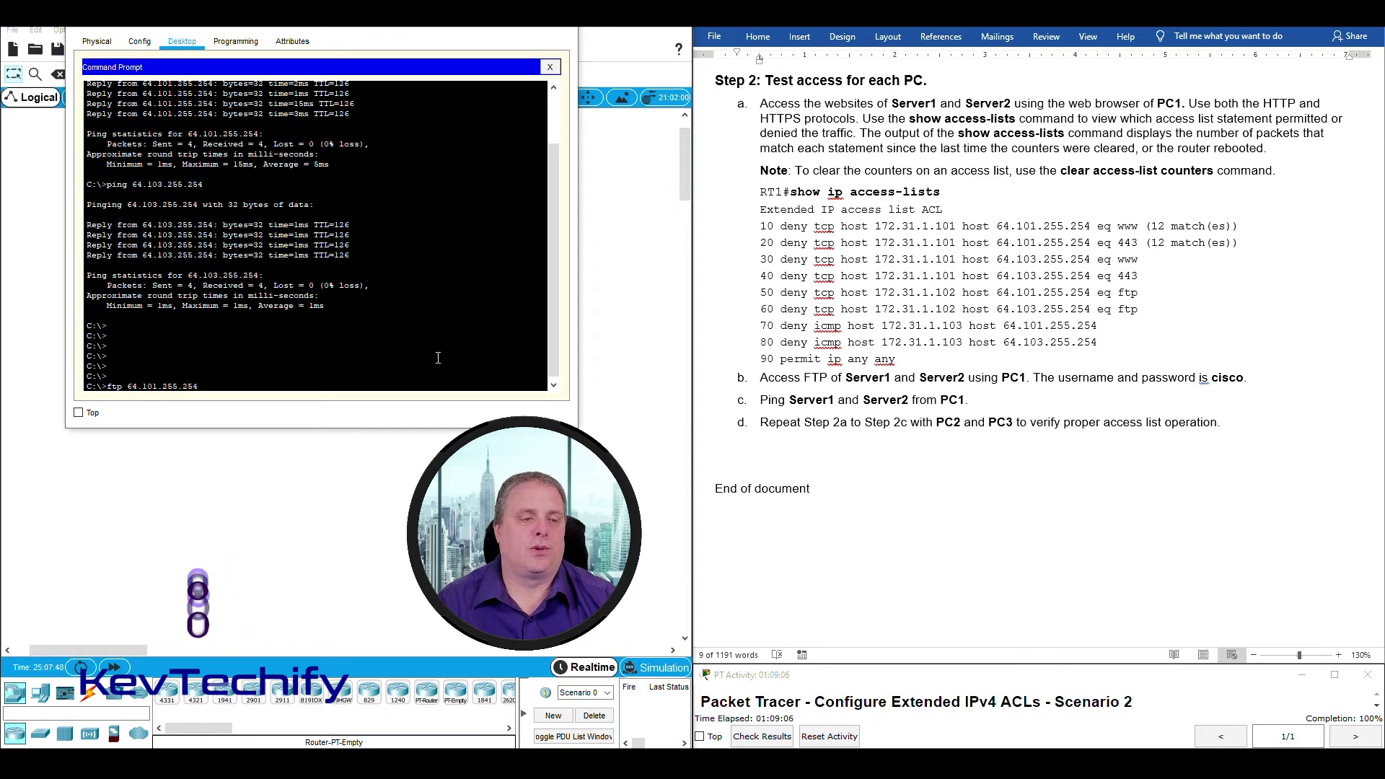
key("Return")
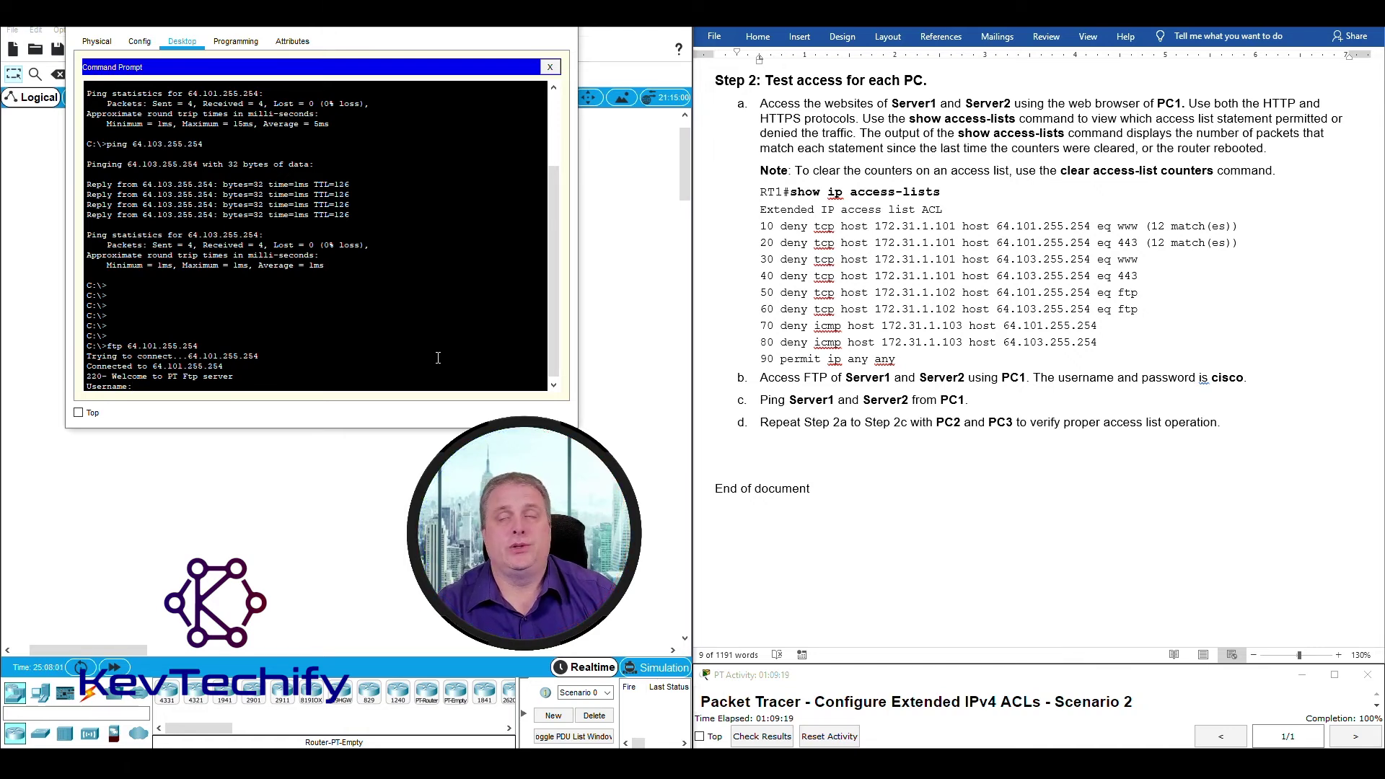
type("cis")
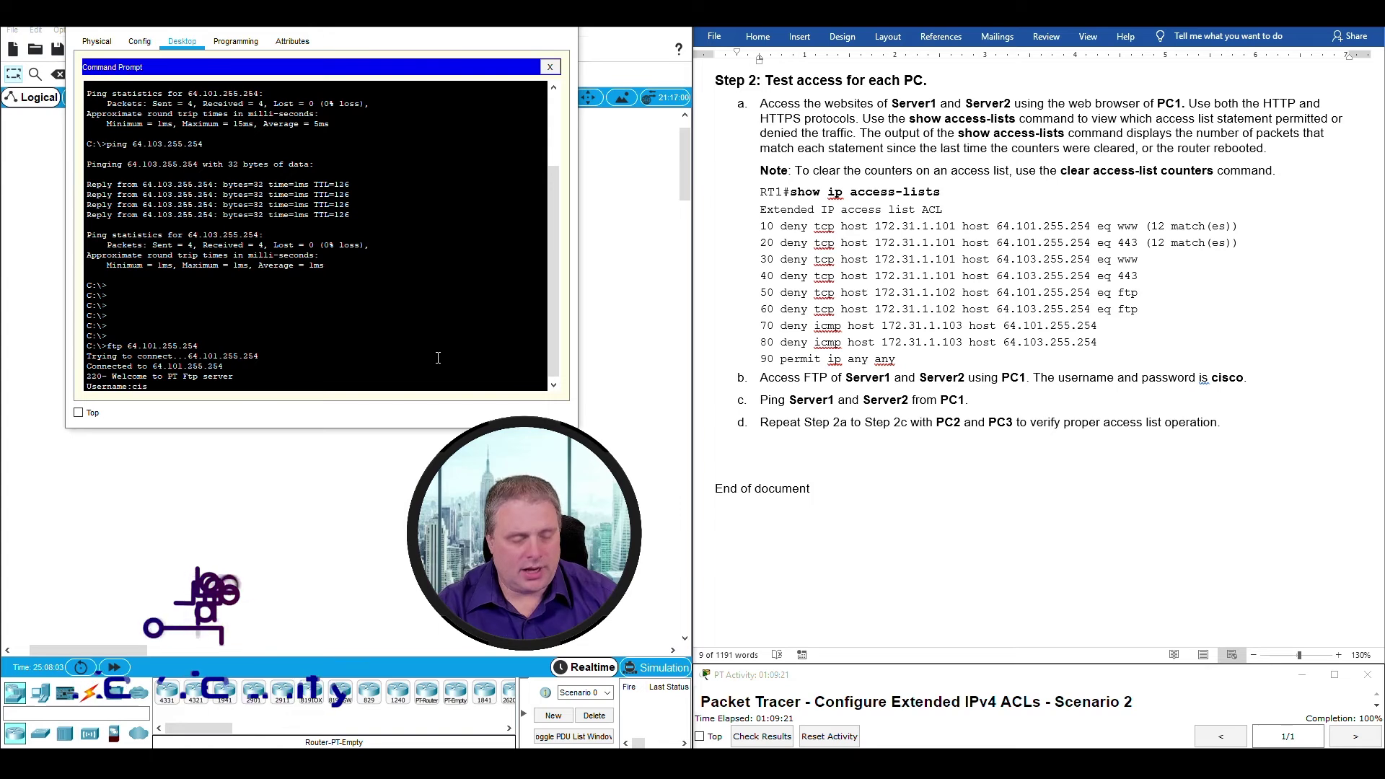
type("co")
key("Return")
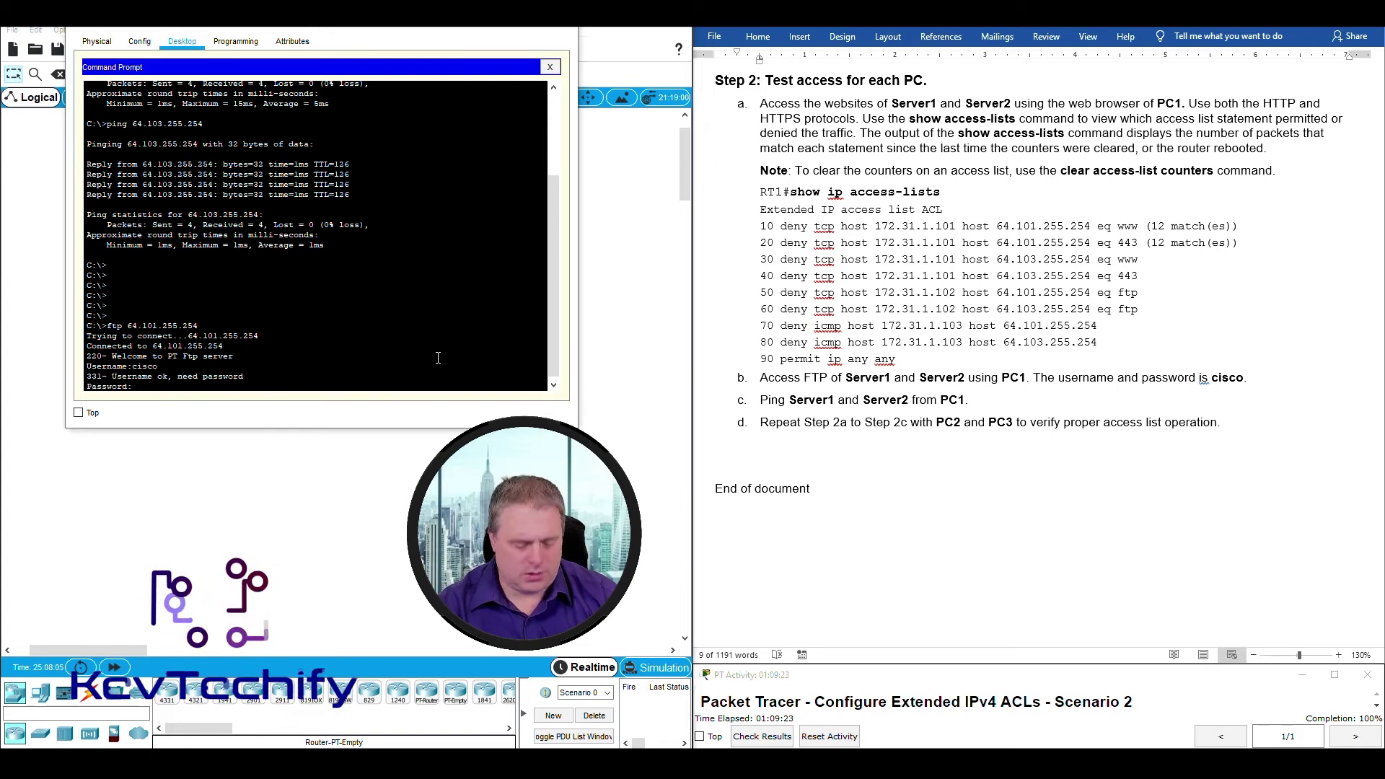
type("cisco")
key("Return")
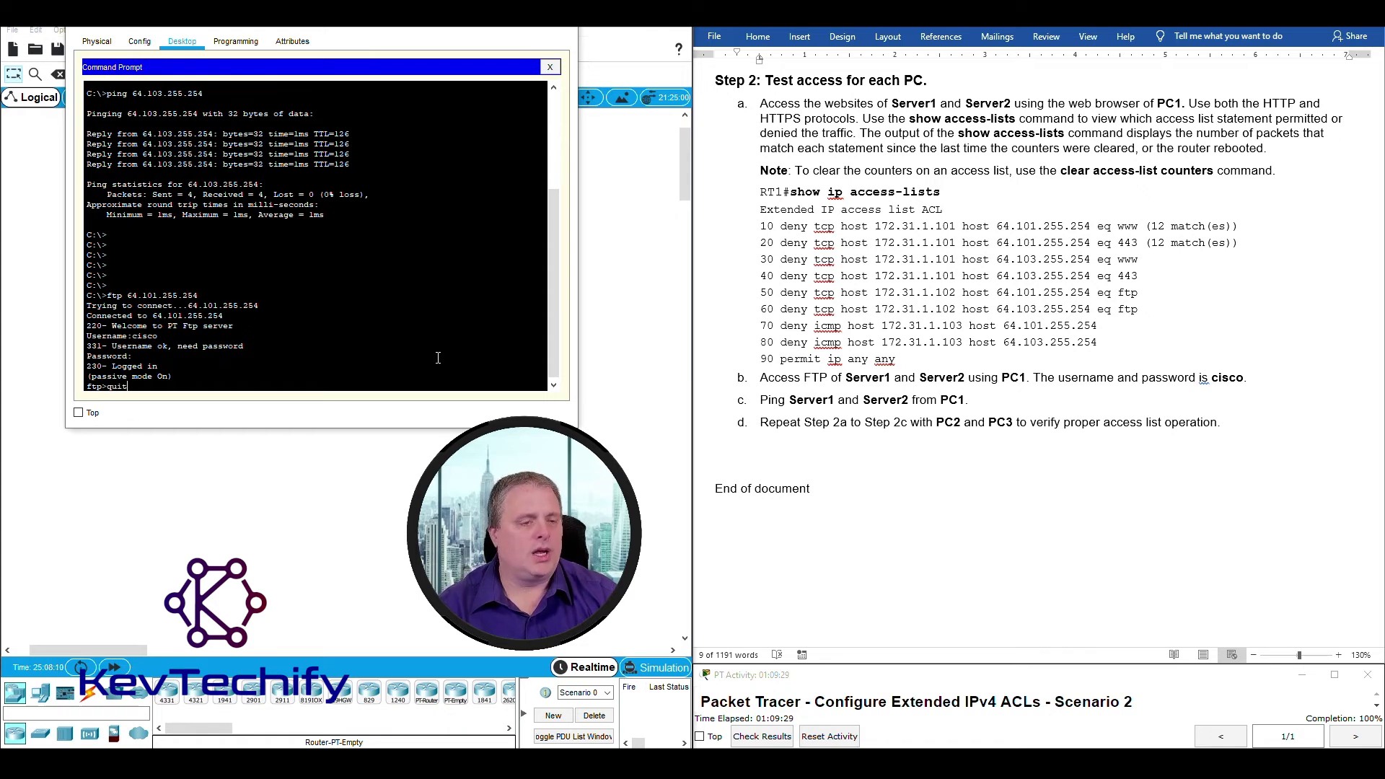
type("quit")
key("Return")
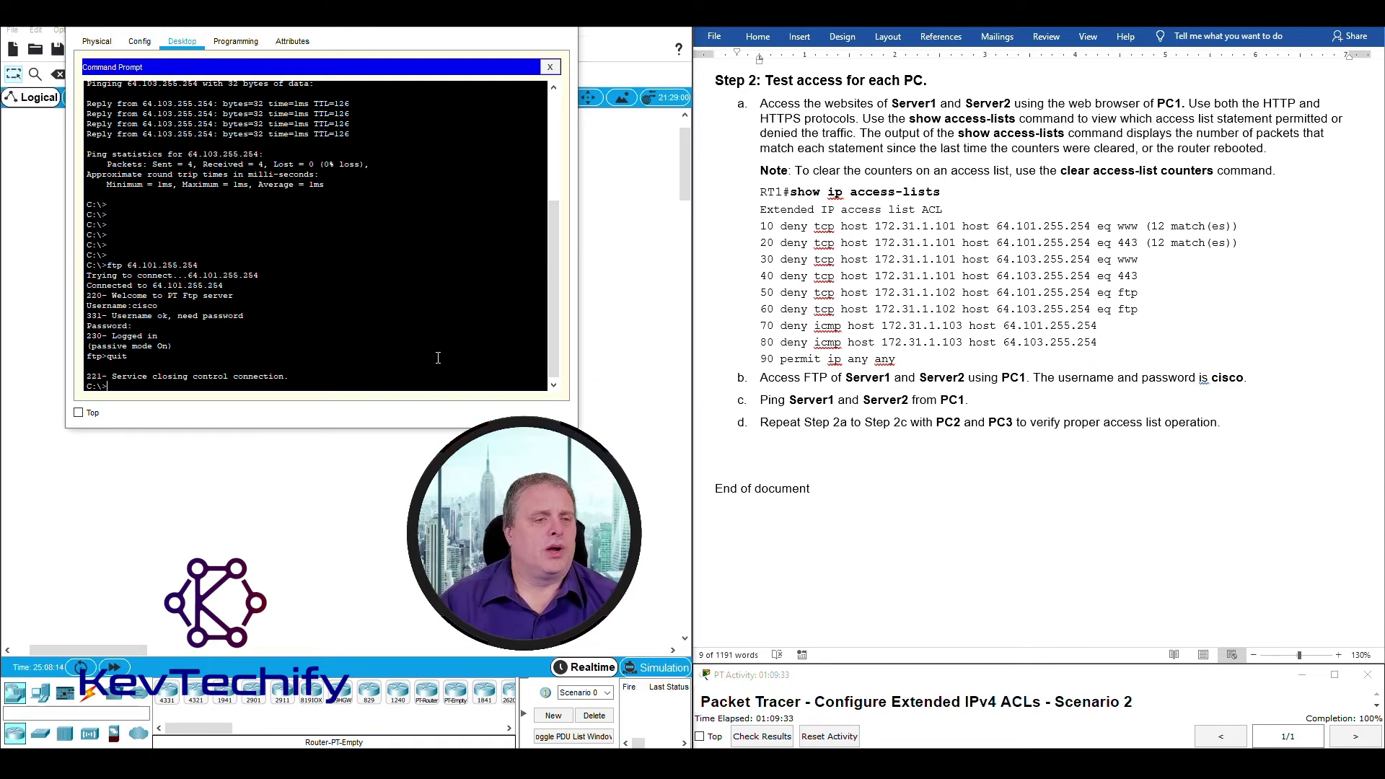
key("Up")
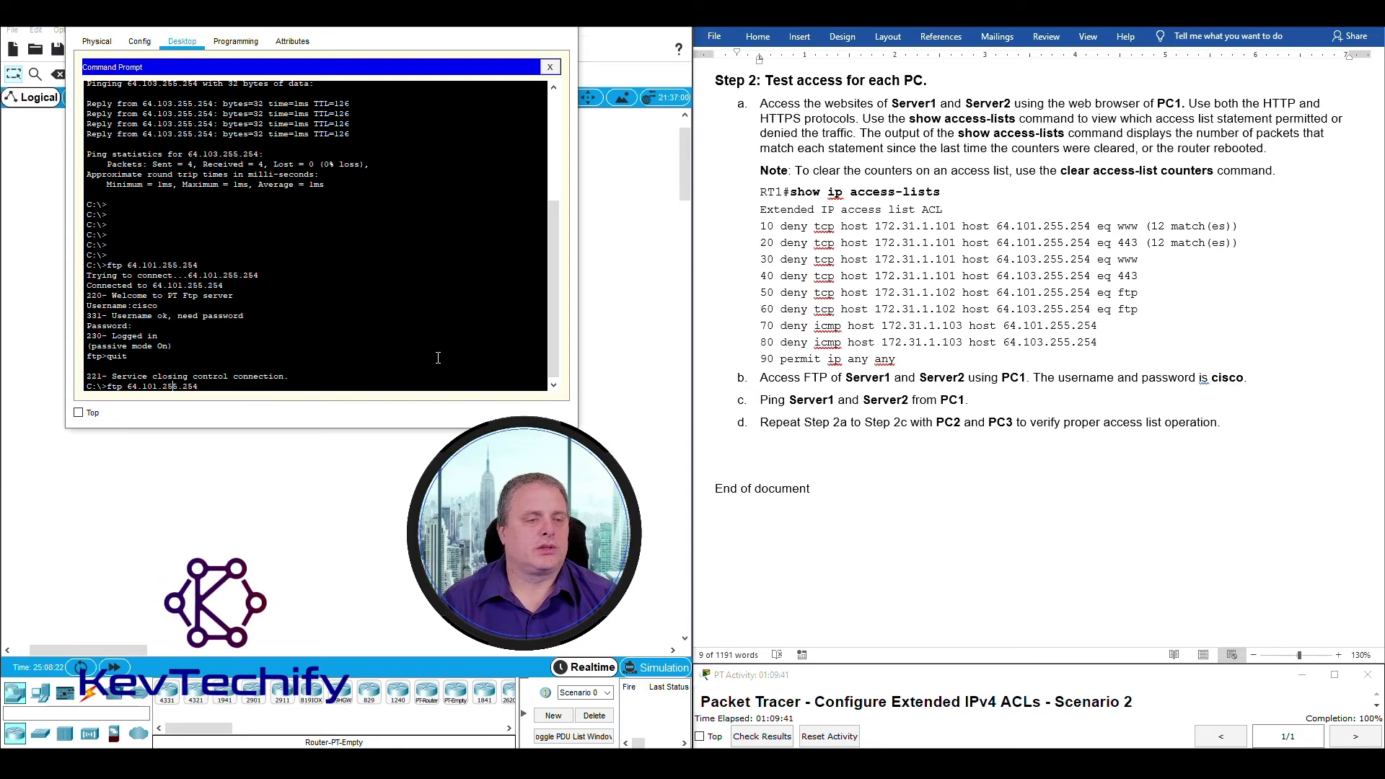
Change the address to 64.103.255.254, log in to that FTP server with the lab credentials, then end the session.
key("BackSpace")
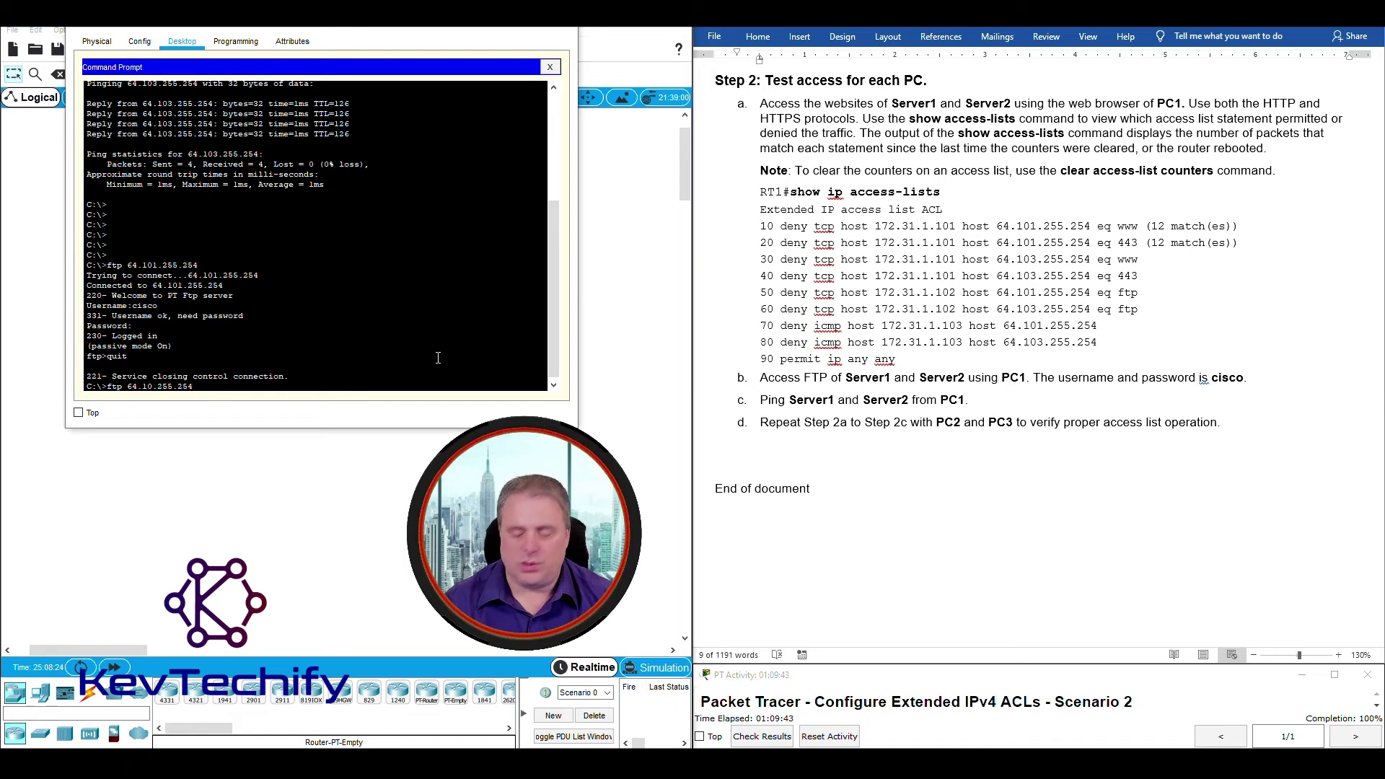
type("3")
key("Return")
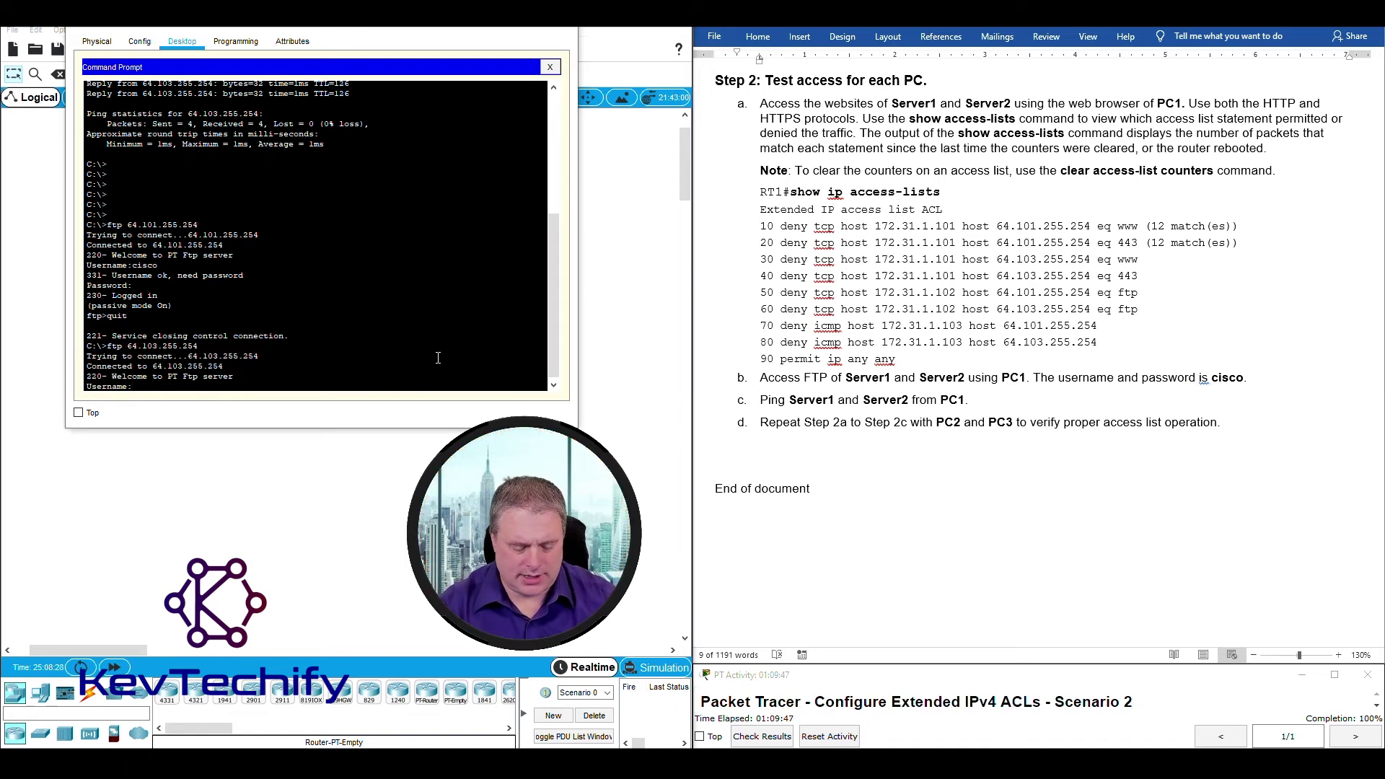
type("c")
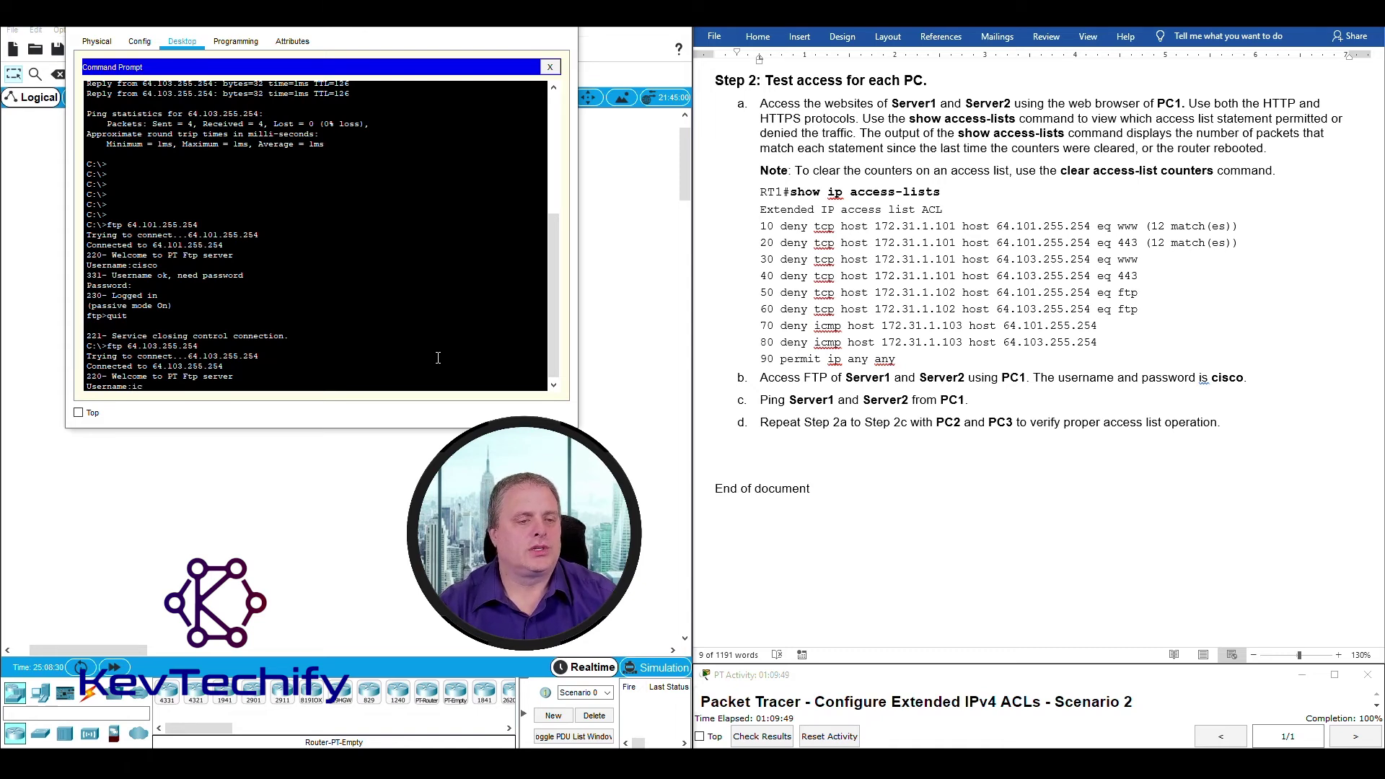
type("i")
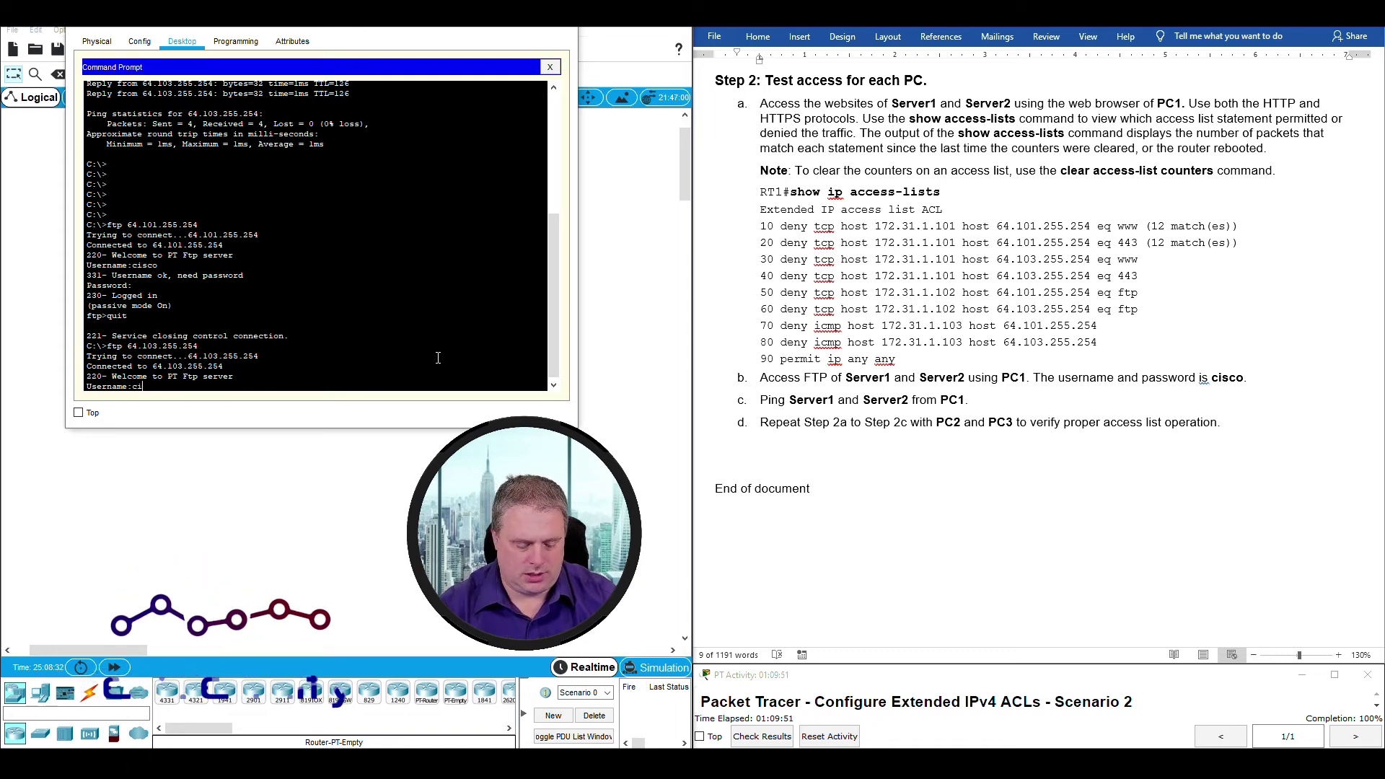
type("sco")
key("Return")
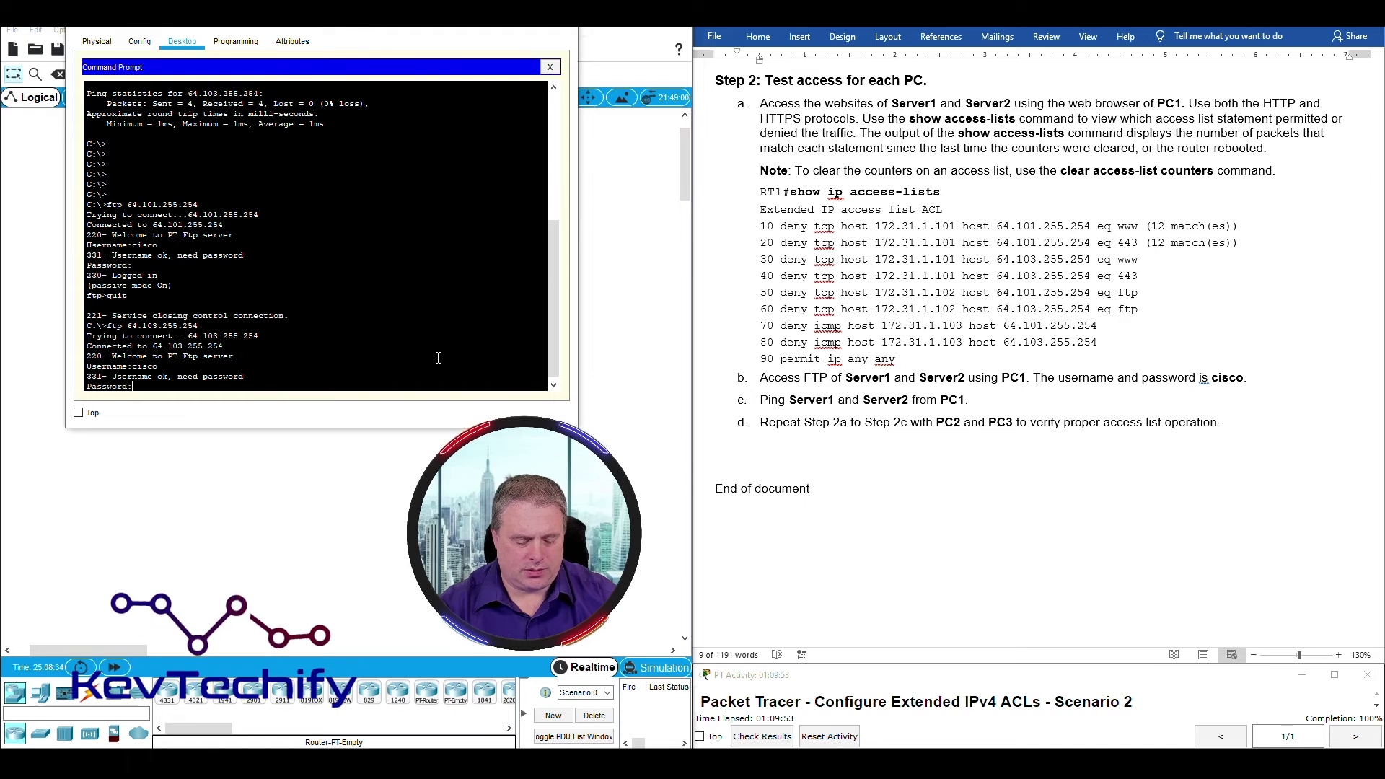
type("cisco")
key("Return")
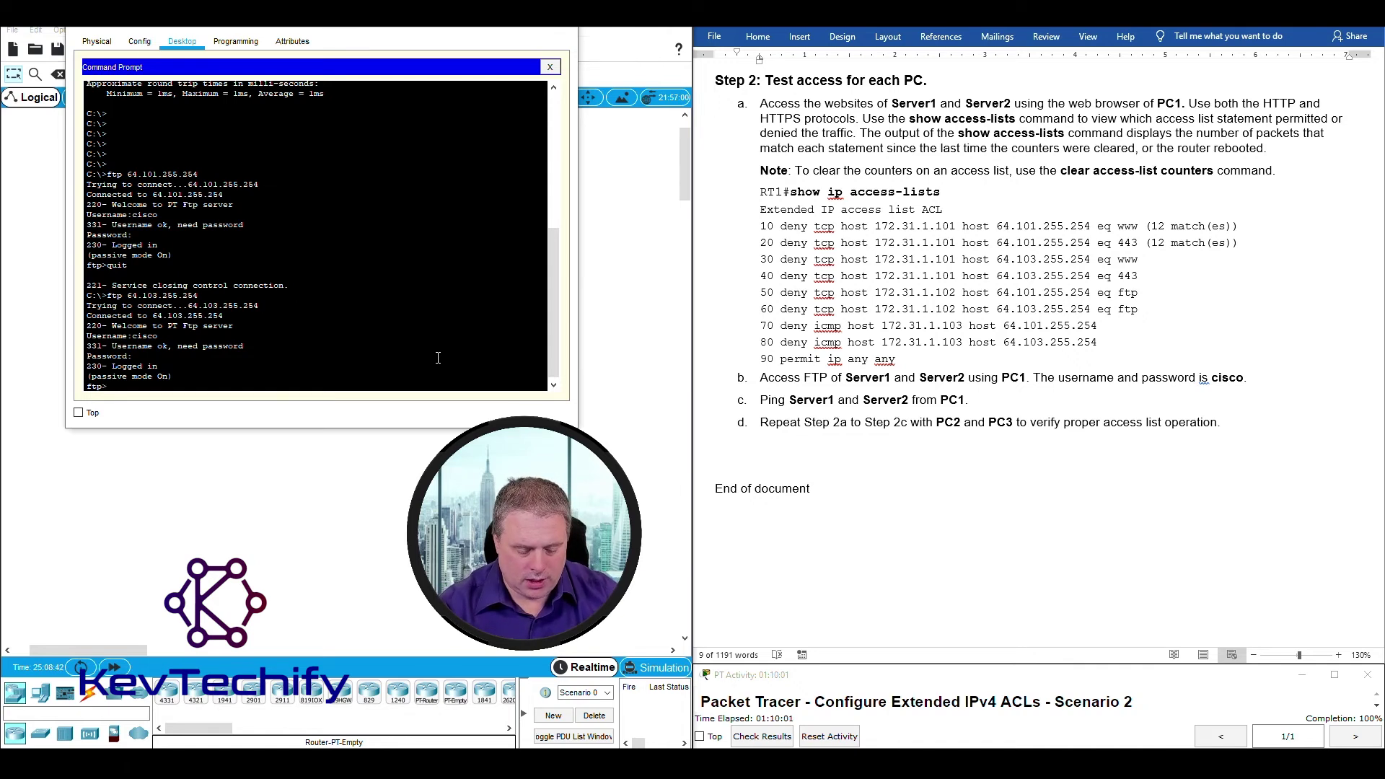
key("Return")
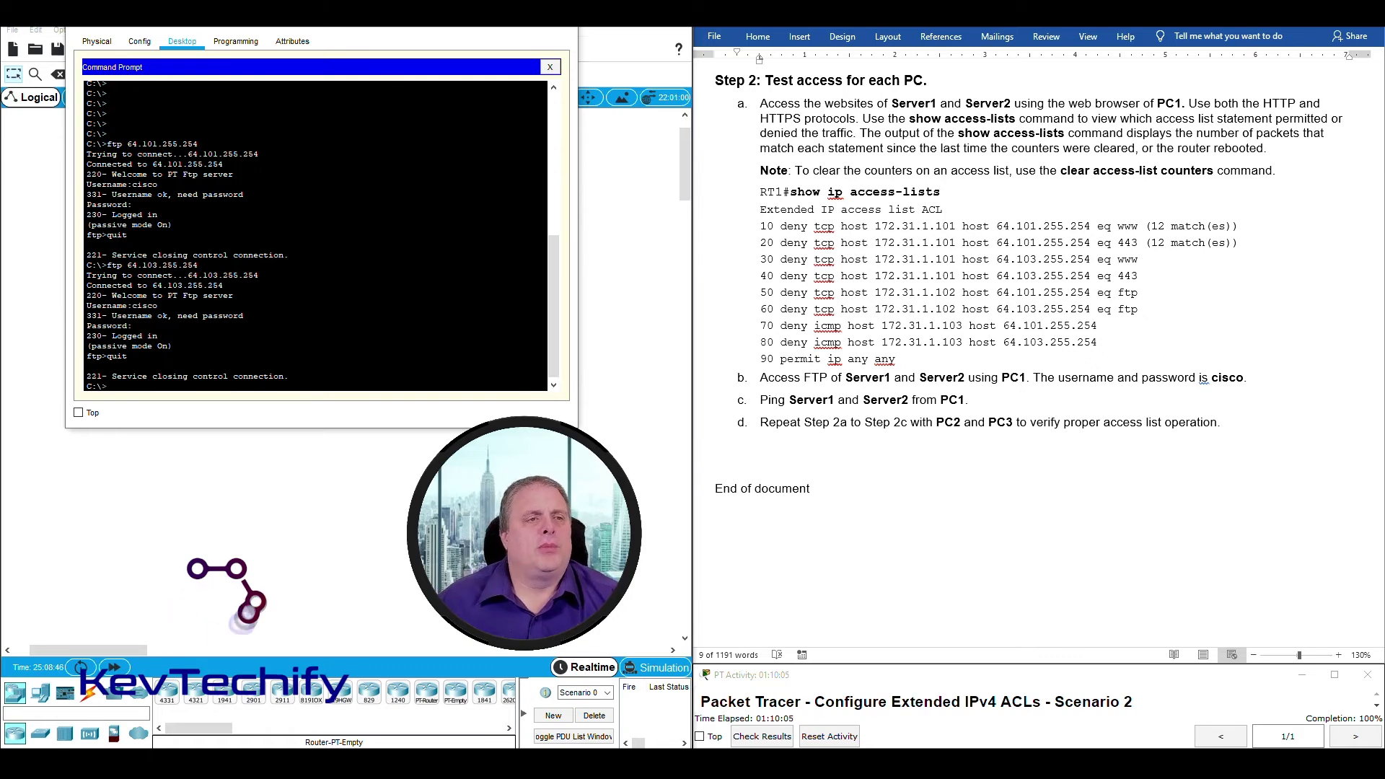
left_click(496, 18)
Open RT1's CLI and review the FTP deny match counts and the permit-any line's 88 matches.
left_click(386, 224)
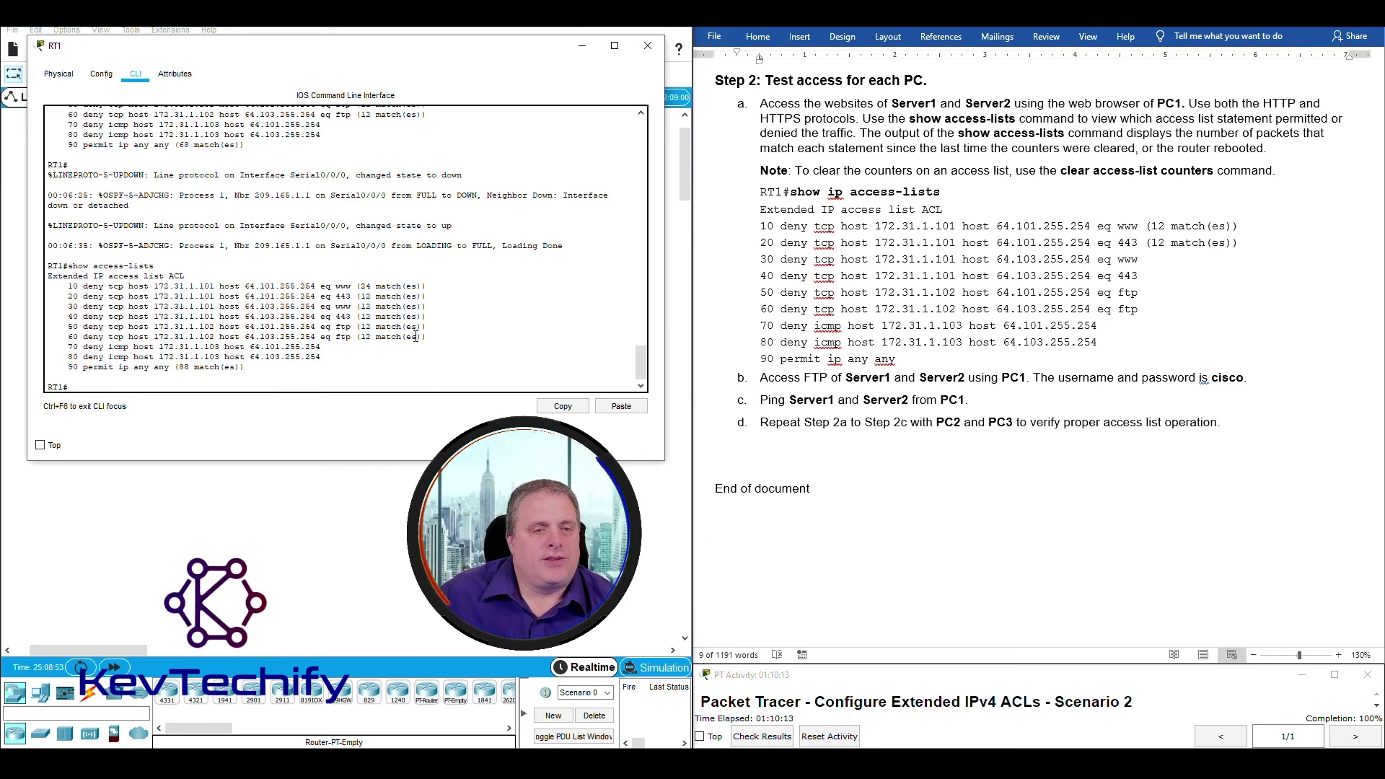
left_click_drag(334, 326, 428, 337)
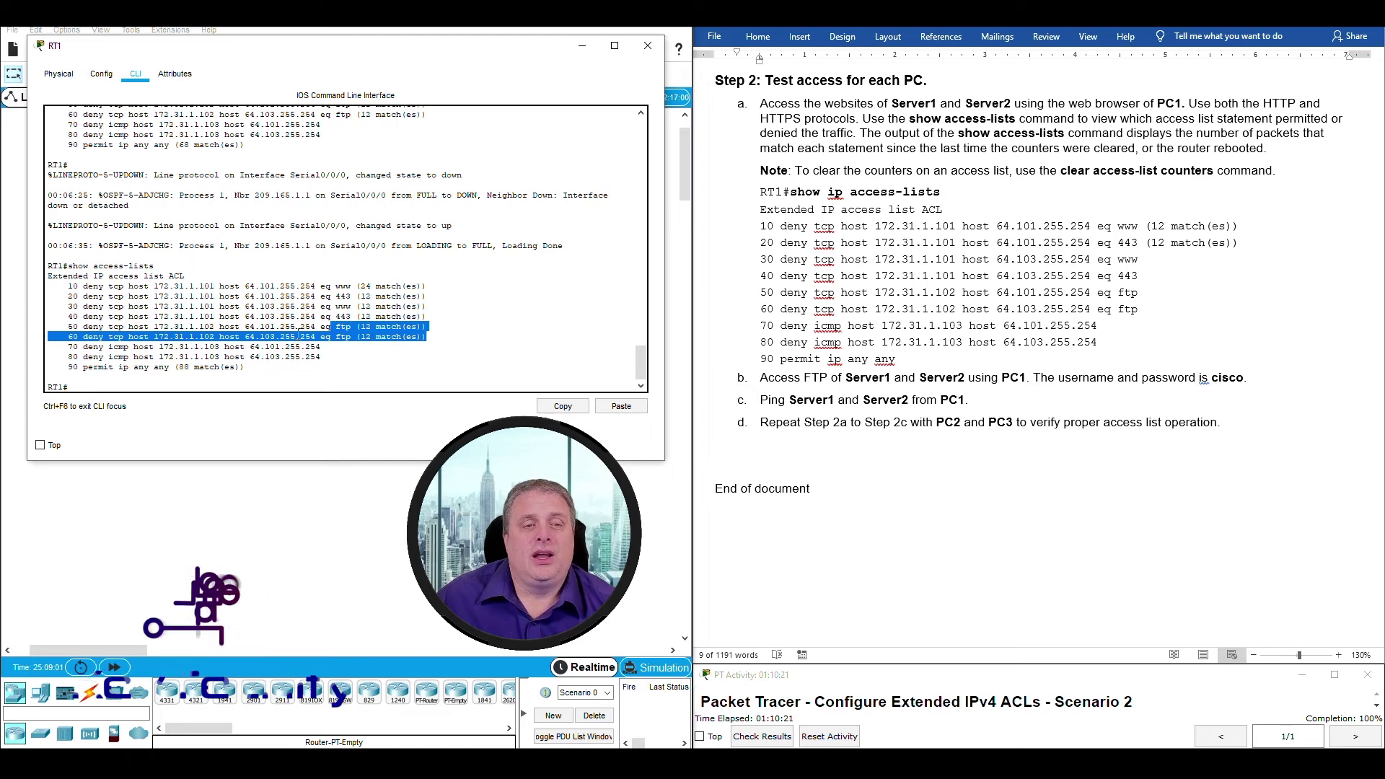
left_click_drag(144, 367, 249, 367)
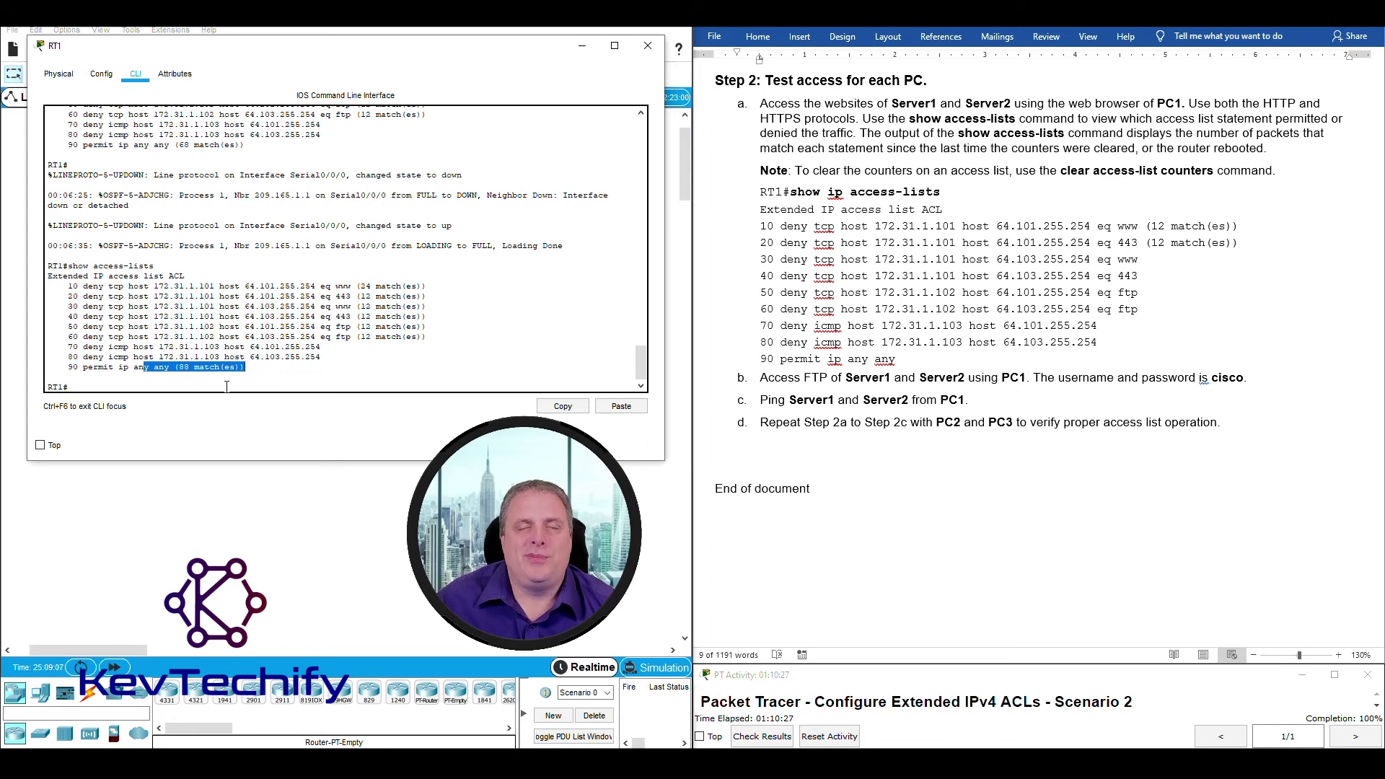
left_click(202, 384)
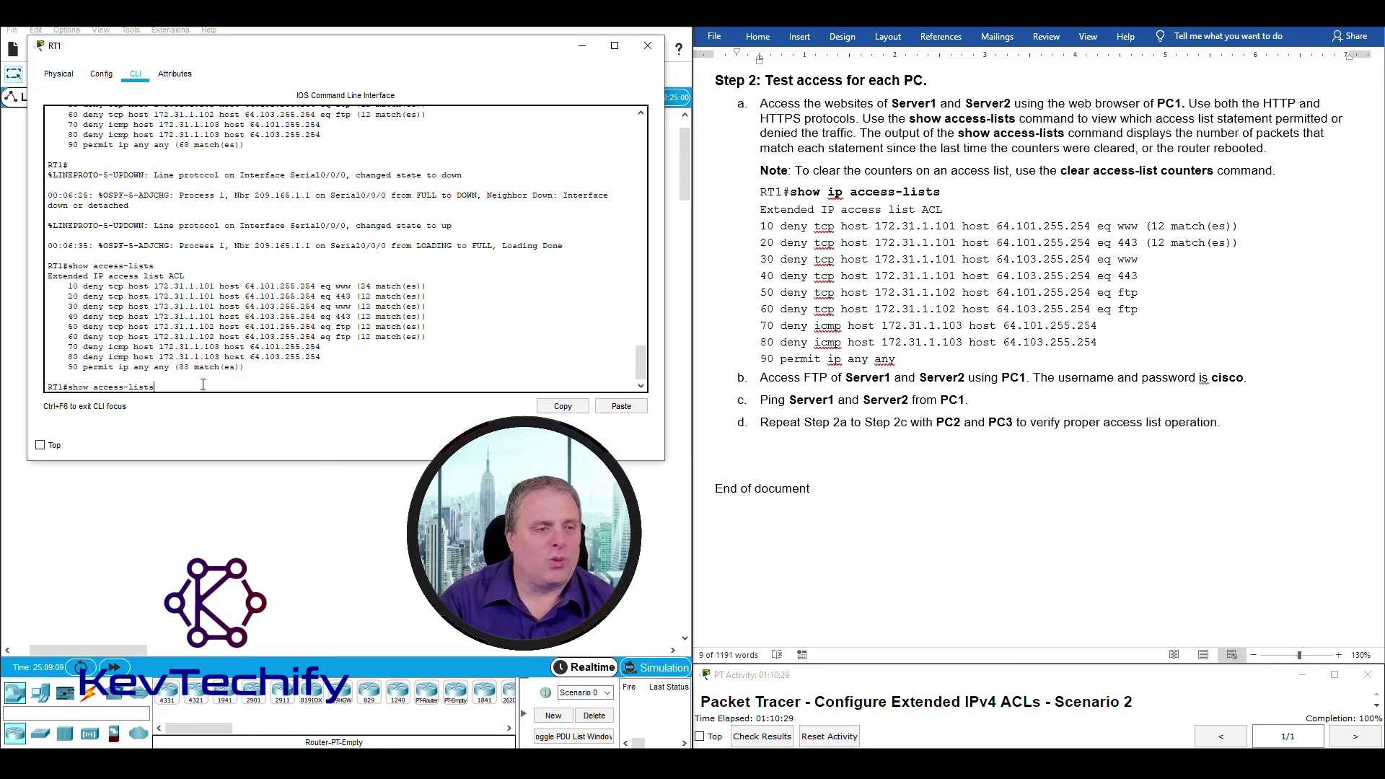
Rerun show access-lists on RT1 and compare counters: permit-any rose from 88 to 110 matches.
key("Return")
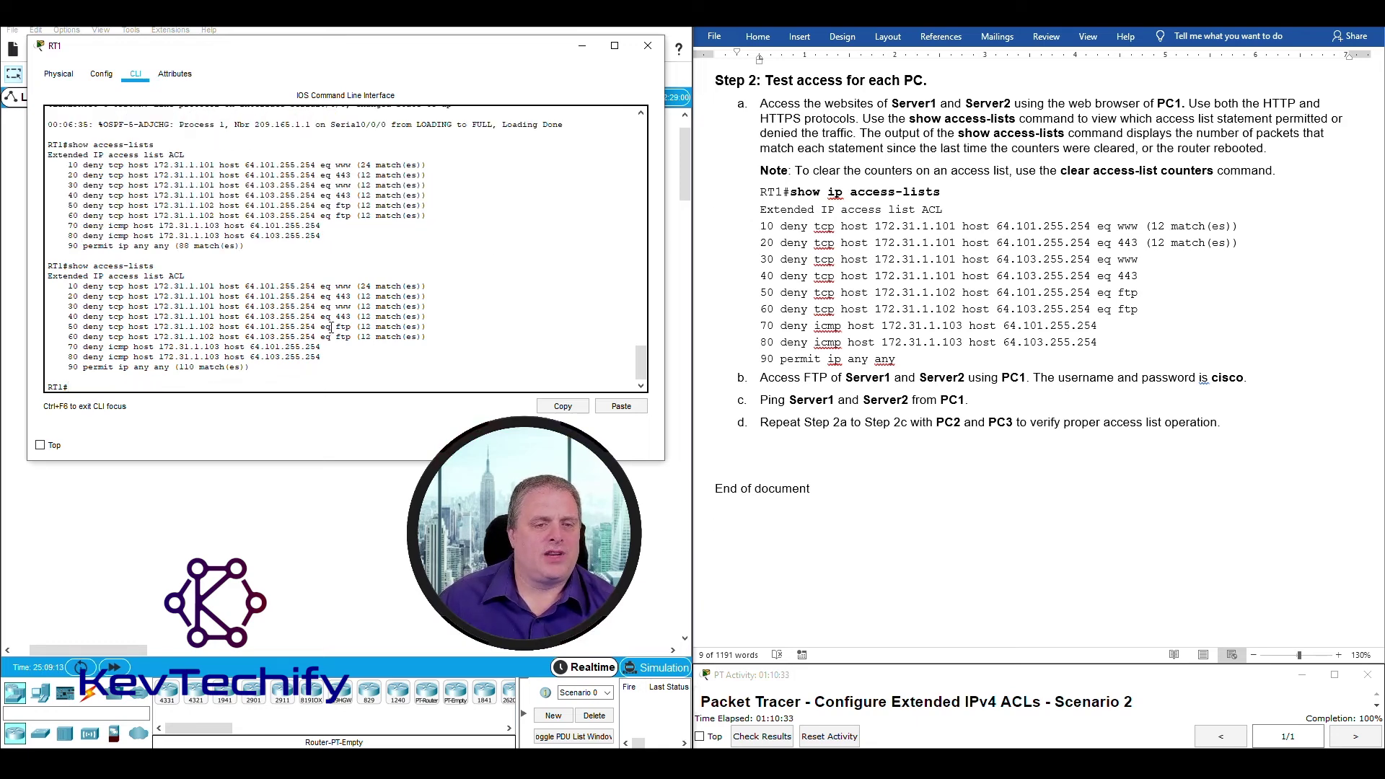
left_click_drag(331, 327, 424, 336)
left_click_drag(351, 206, 427, 216)
left_click_drag(335, 327, 426, 337)
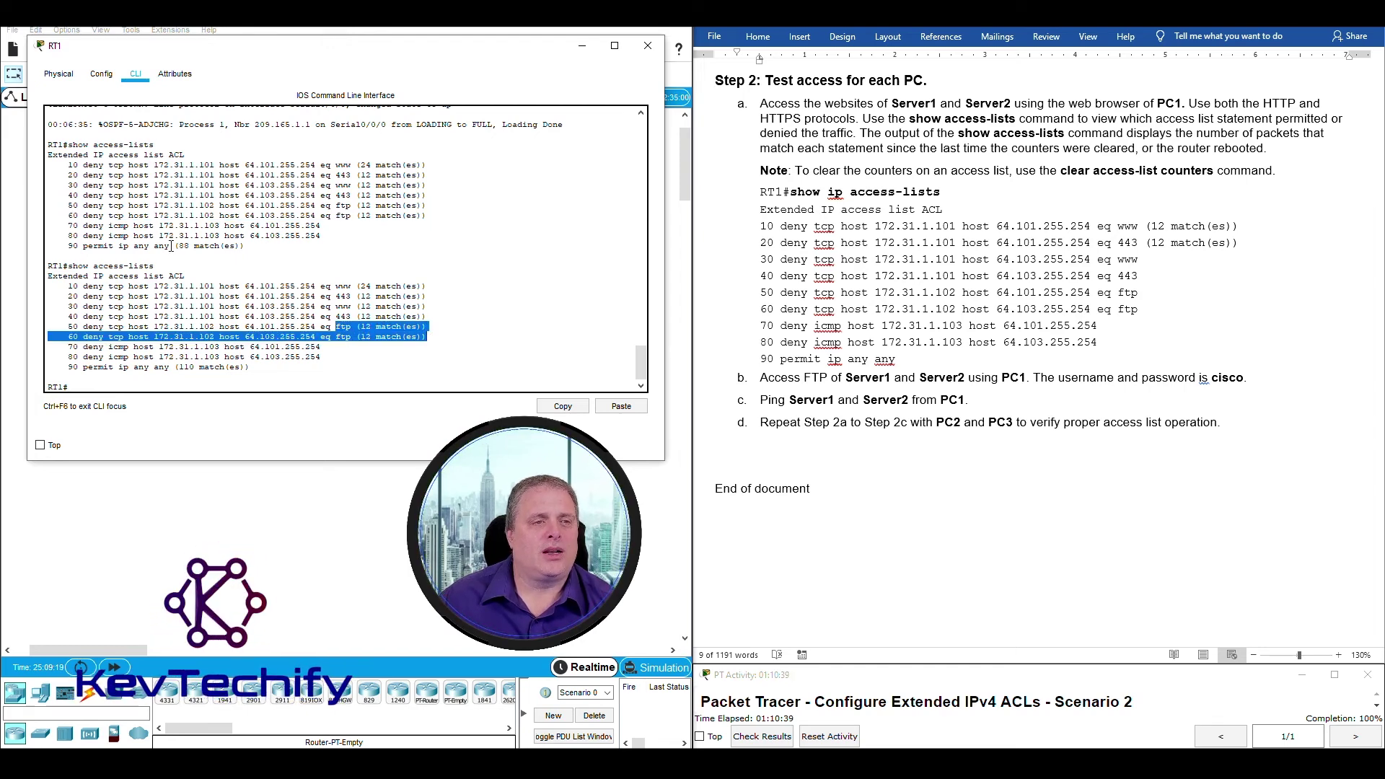
left_click_drag(181, 245, 193, 246)
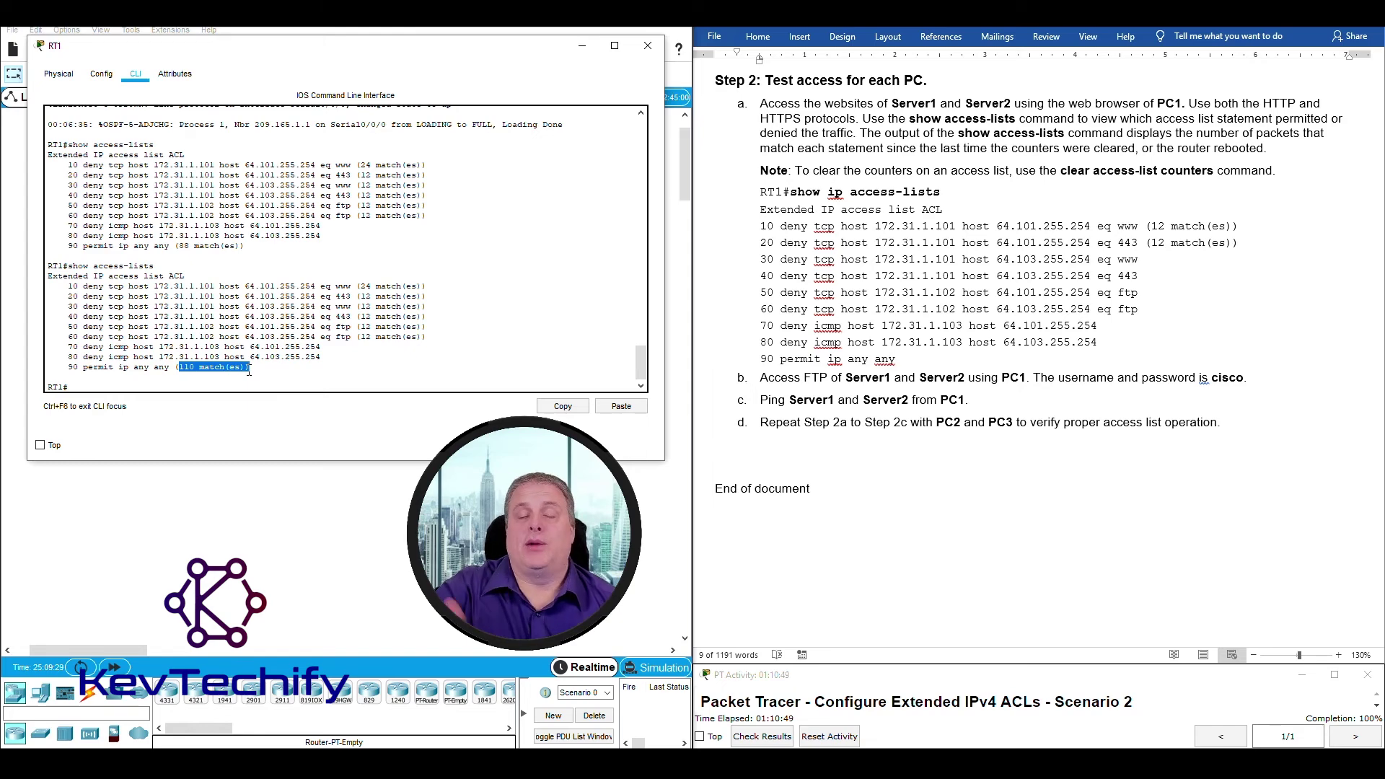
left_click(194, 362)
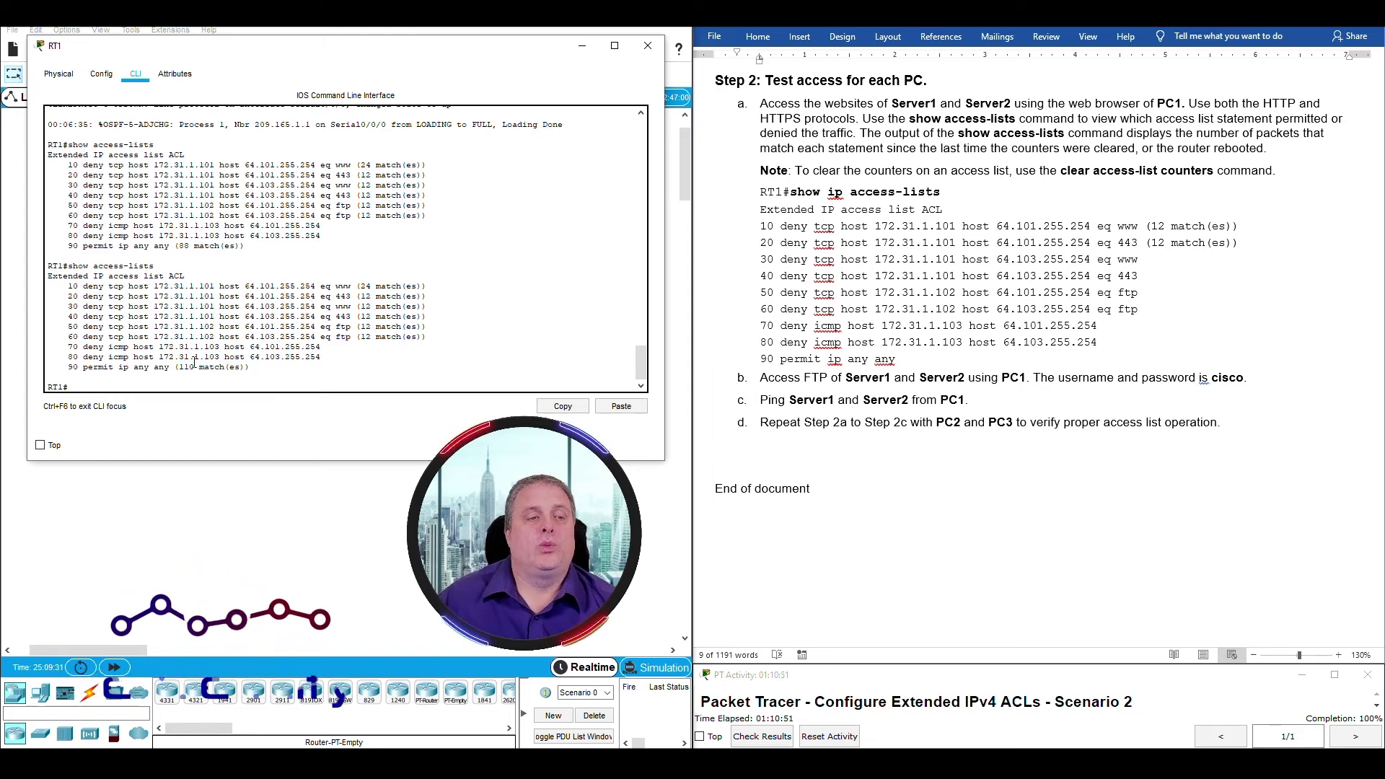
left_click_drag(175, 367, 253, 368)
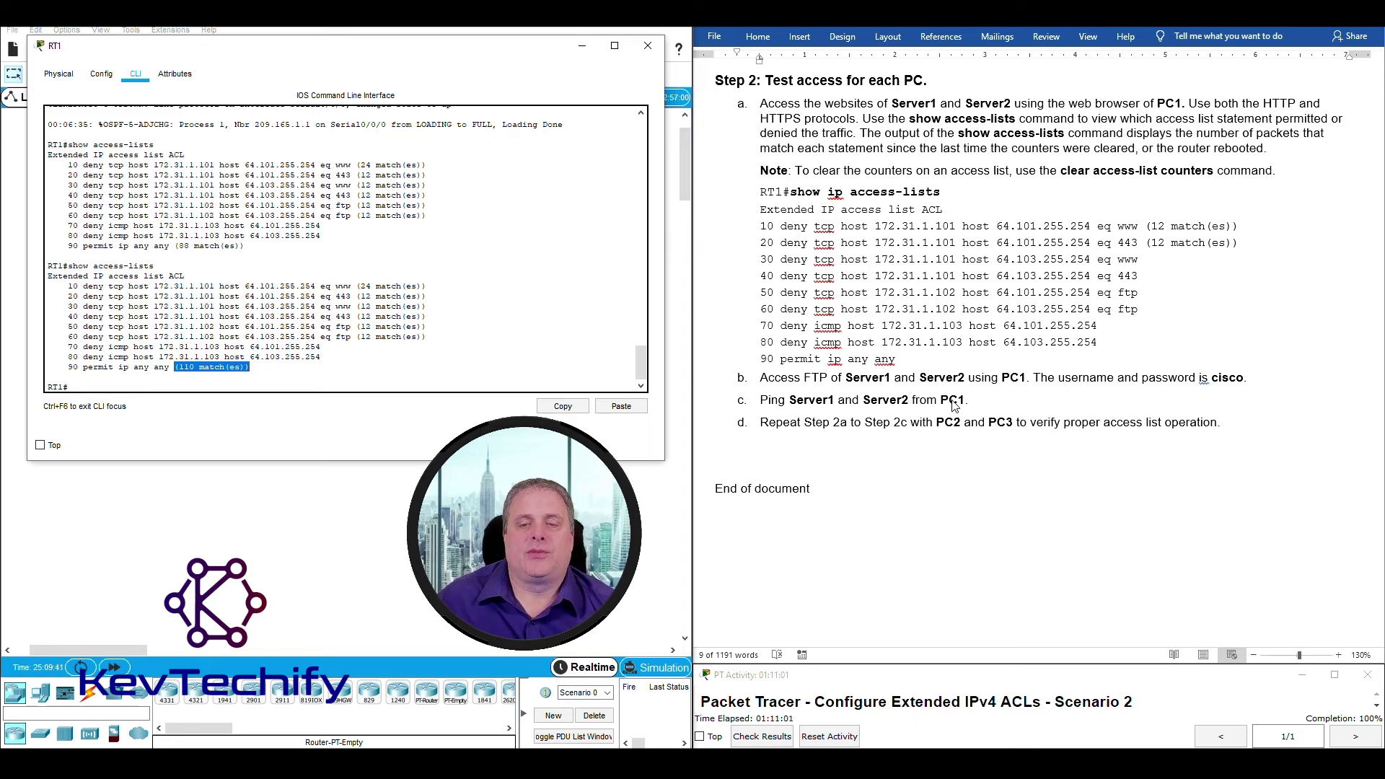
left_click(583, 48)
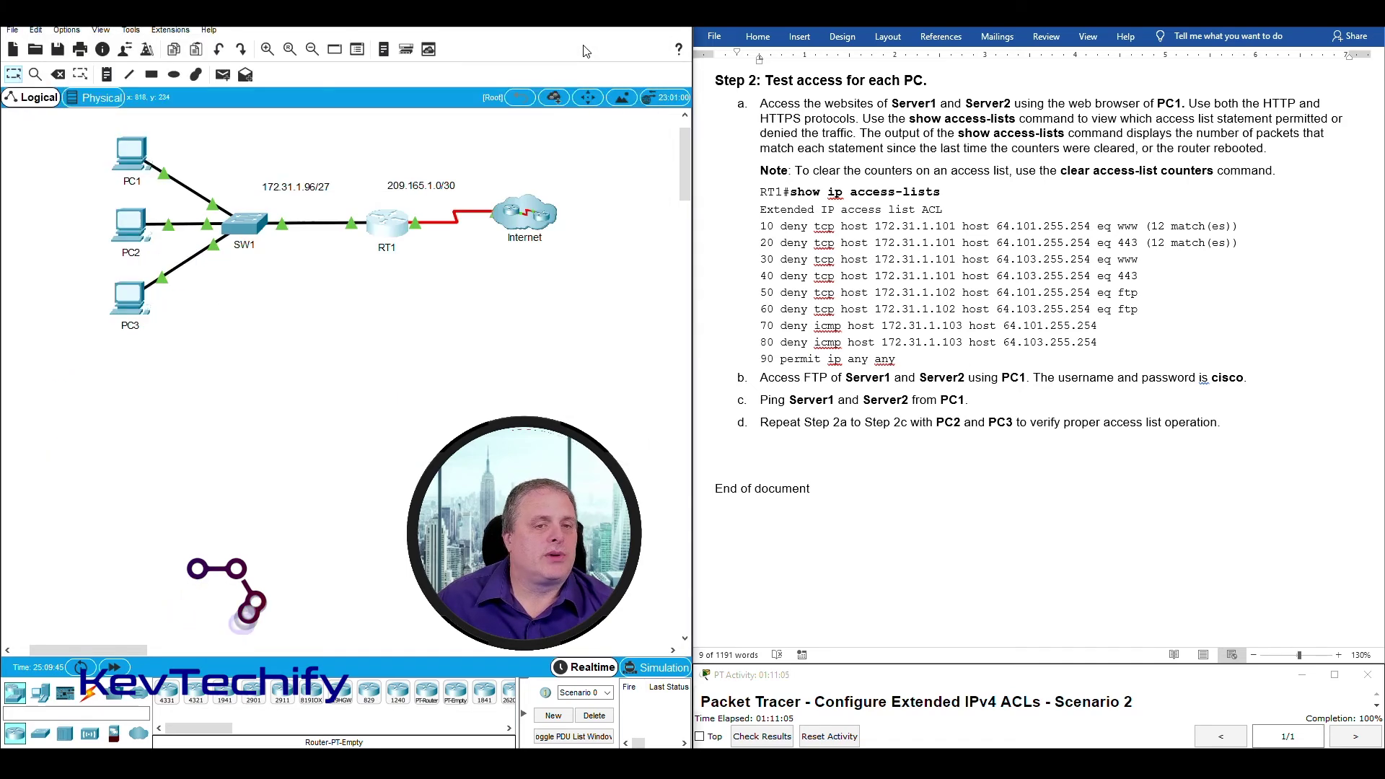
Ping 64.101.255.254 from the PC and confirm Destination host unreachable with 100% loss.
left_click(130, 225)
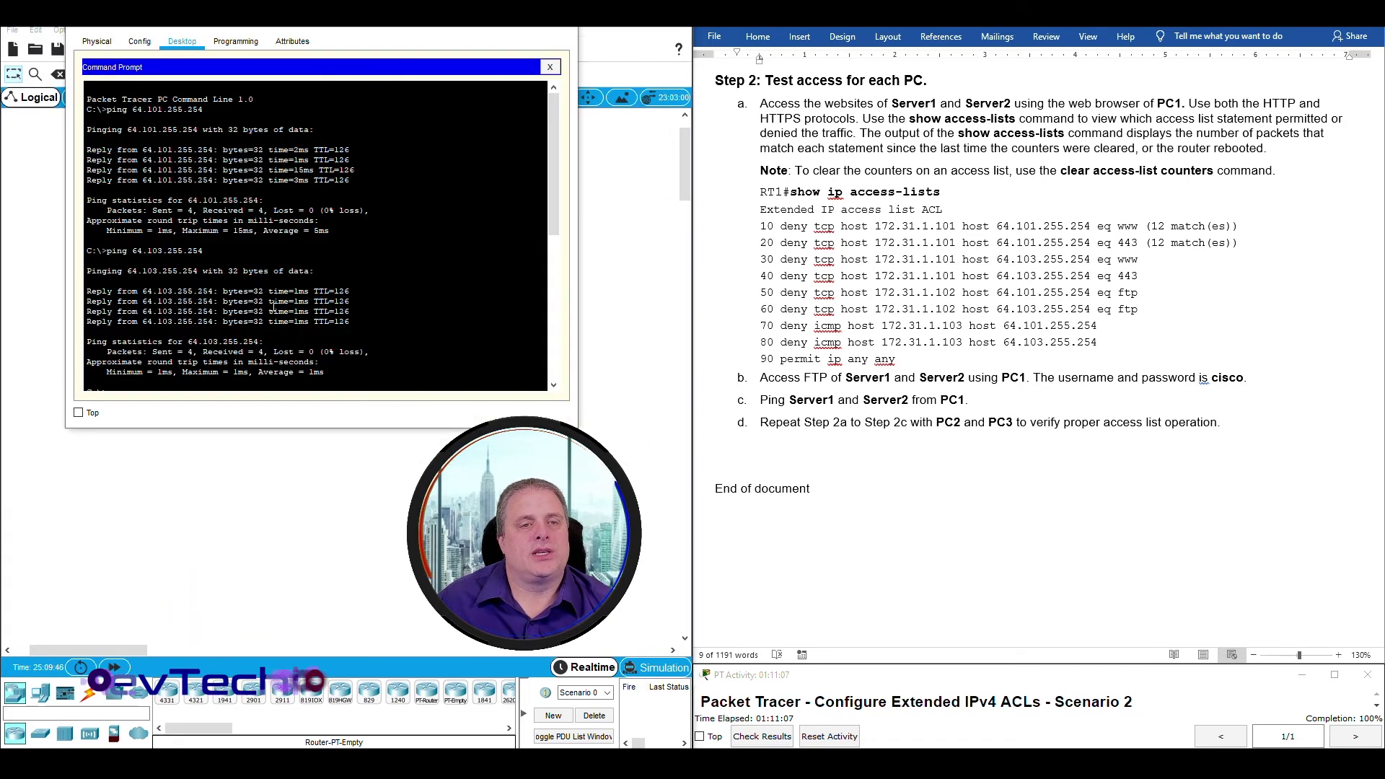
key("Return")
key("Return")
key("Return")
key("Return")
key("Return")
type("ping 64.101.255.254")
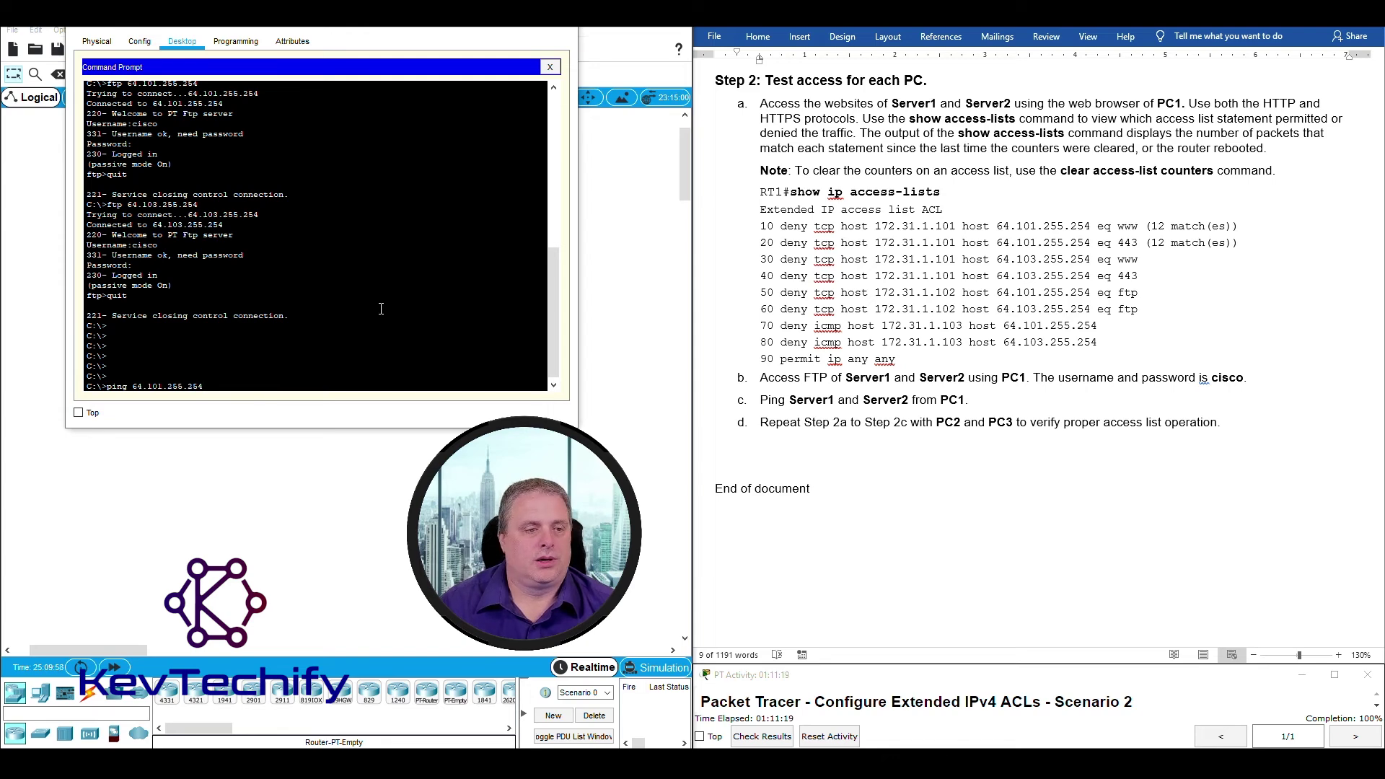
key("Return")
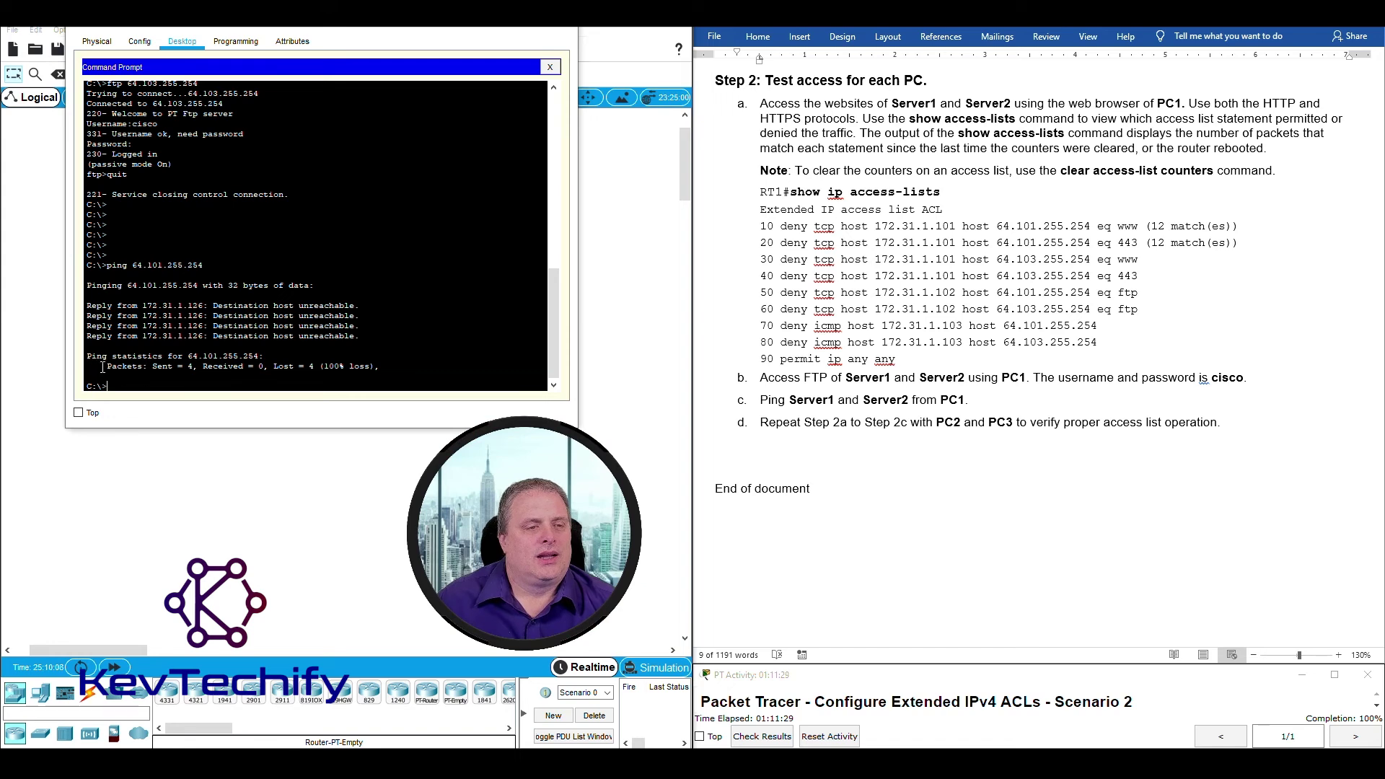
left_click_drag(107, 367, 313, 371)
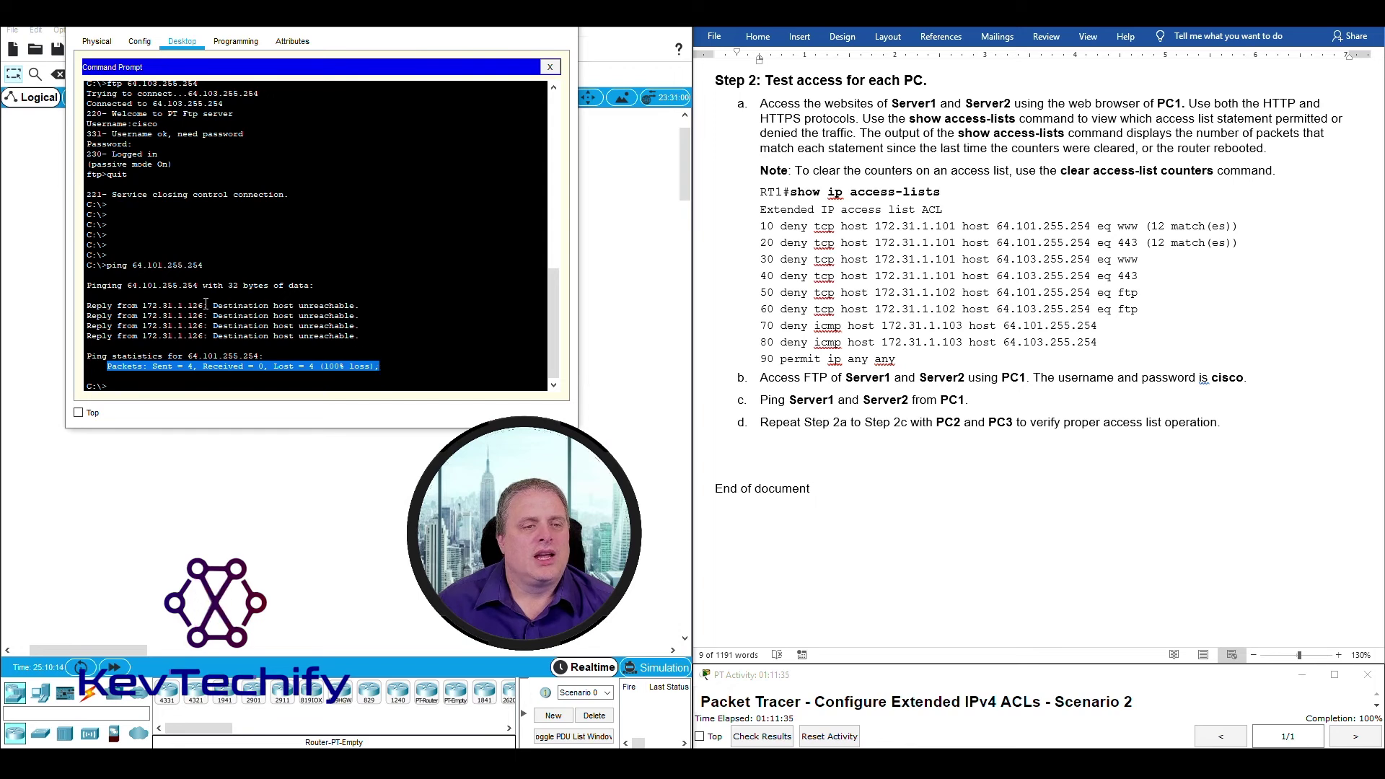
left_click_drag(143, 305, 204, 306)
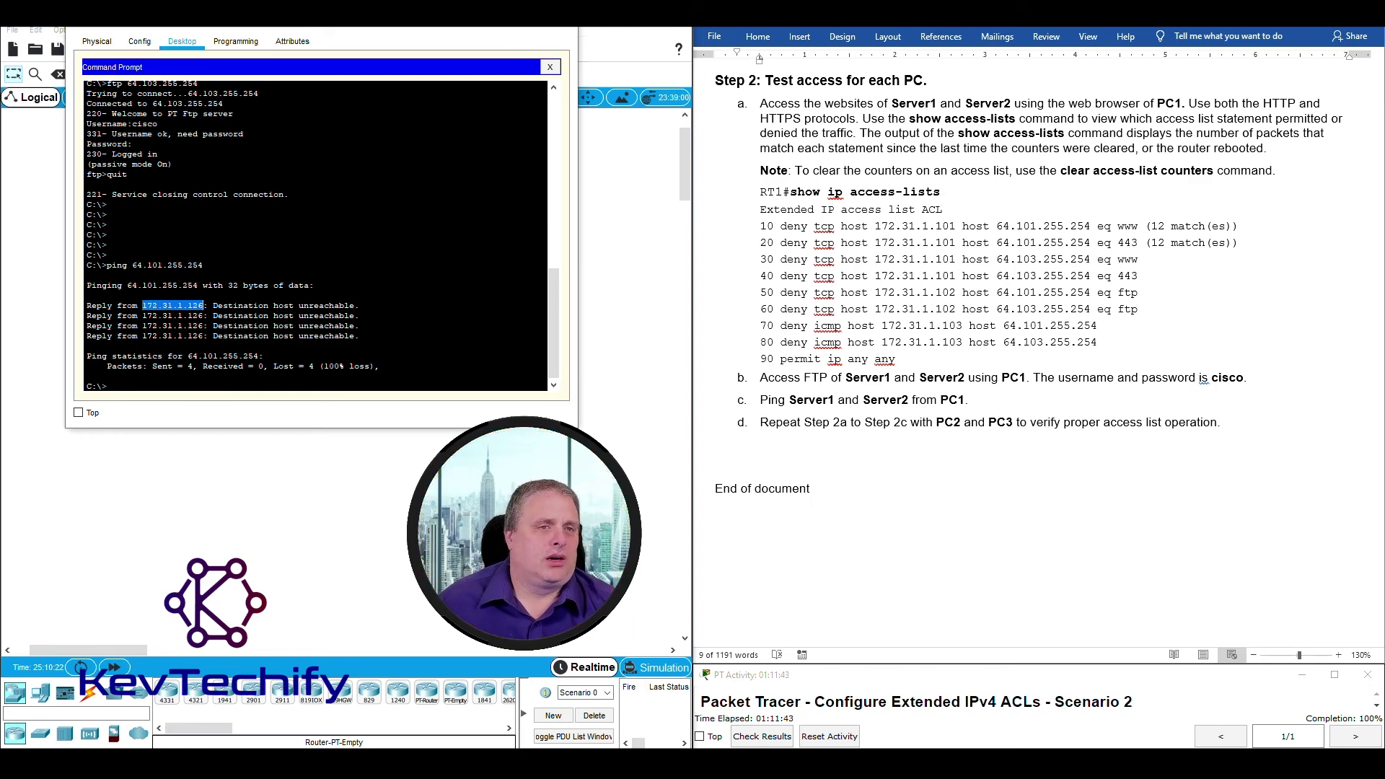
Move the PC's command prompt left over the topology so the lab instructions are visible.
left_click_drag(217, 13, 782, 40)
left_click(422, 271)
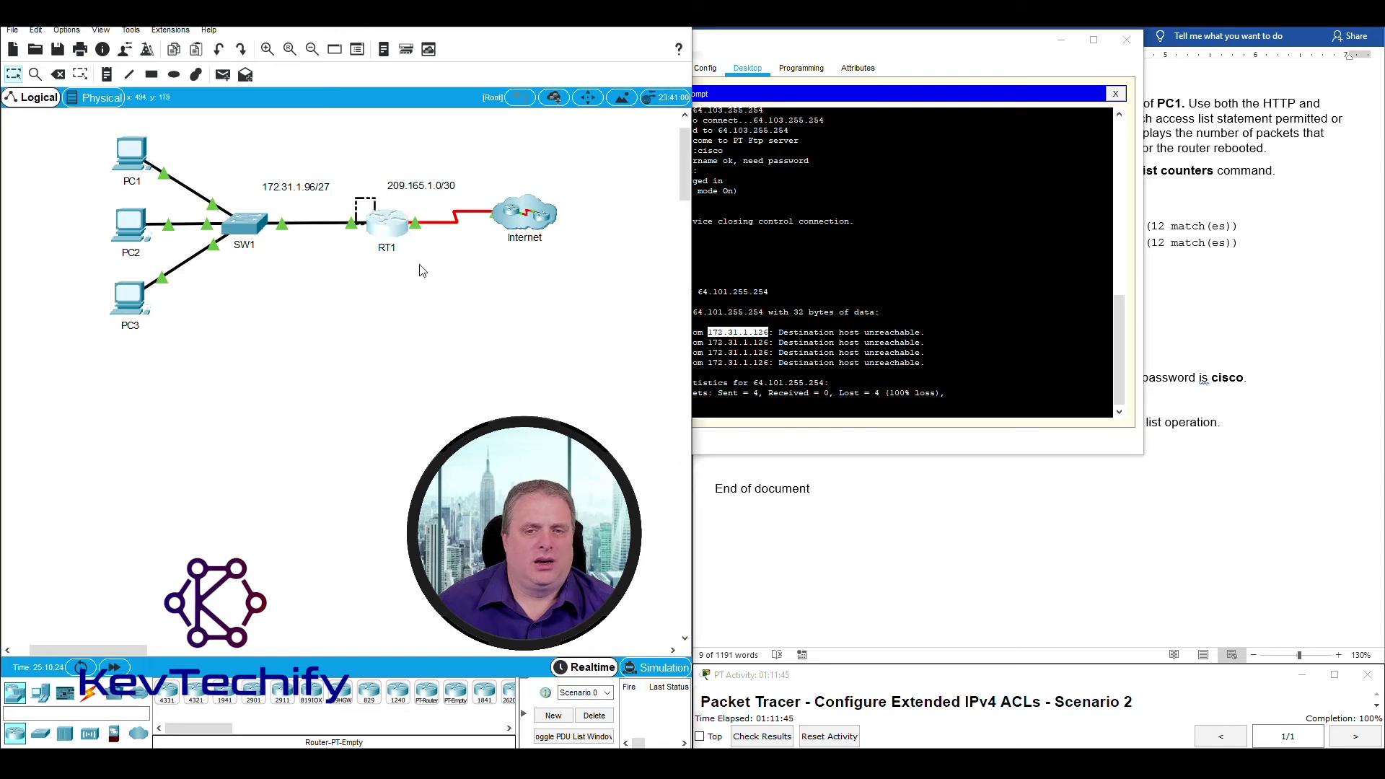
left_click_drag(422, 270, 425, 277)
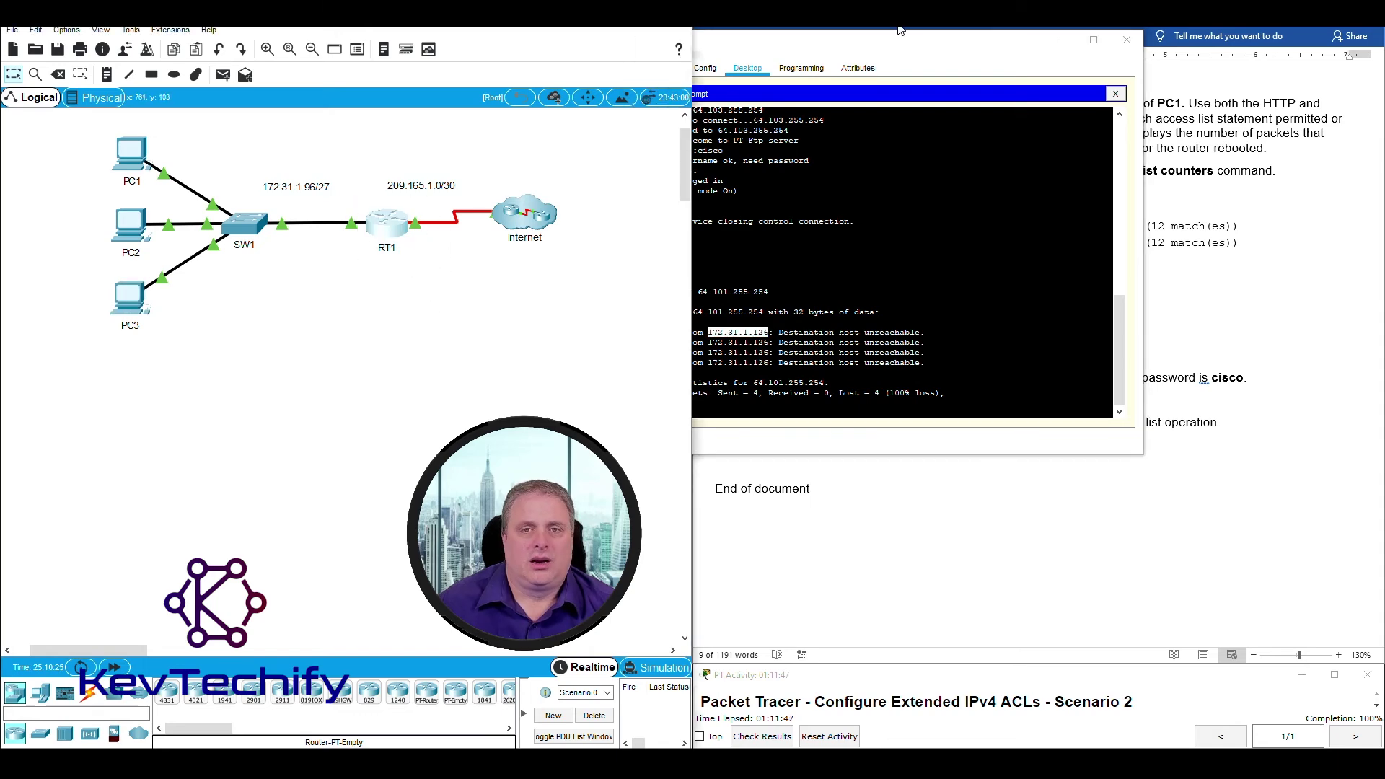
left_click_drag(900, 29, 394, 3)
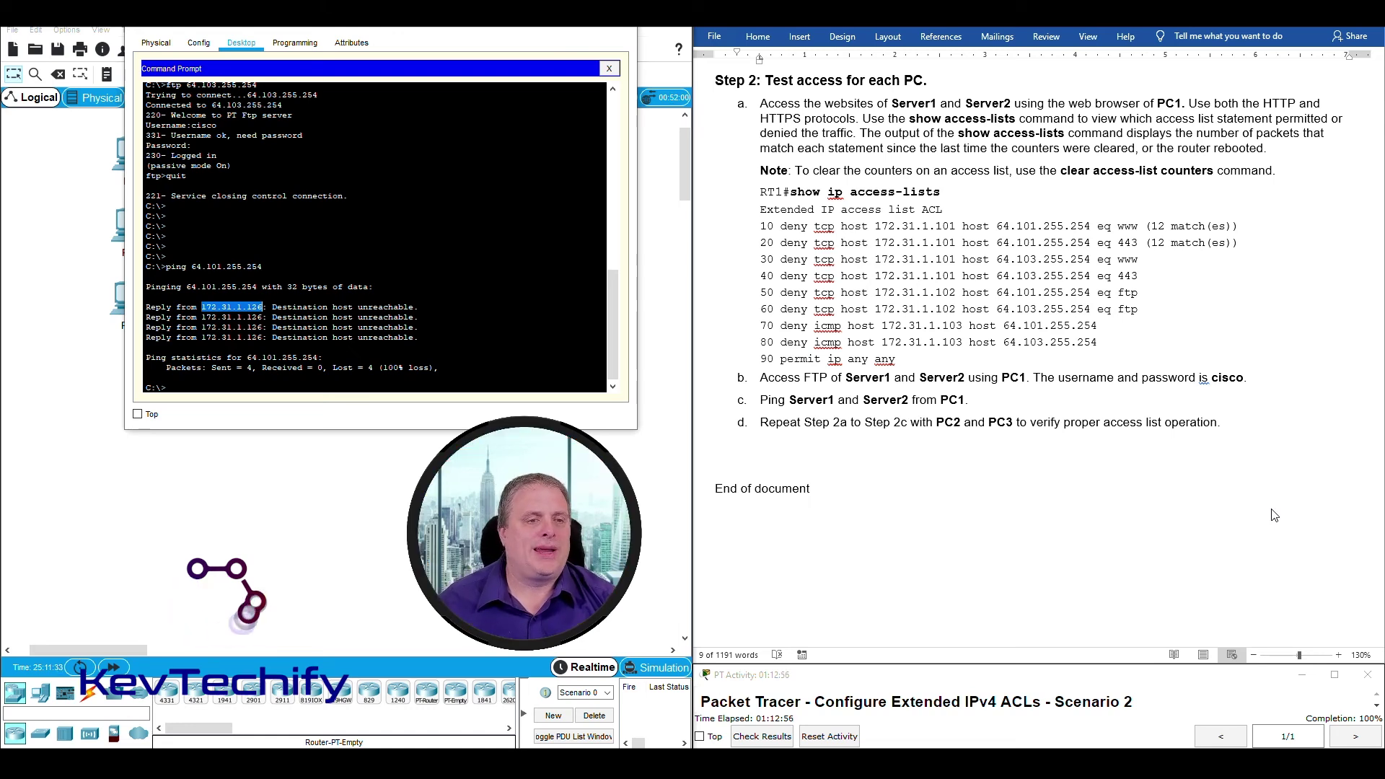
Edit the recalled ping to target 64.103.255.254 and run it from the PC.
left_click(522, 371)
key("Up")
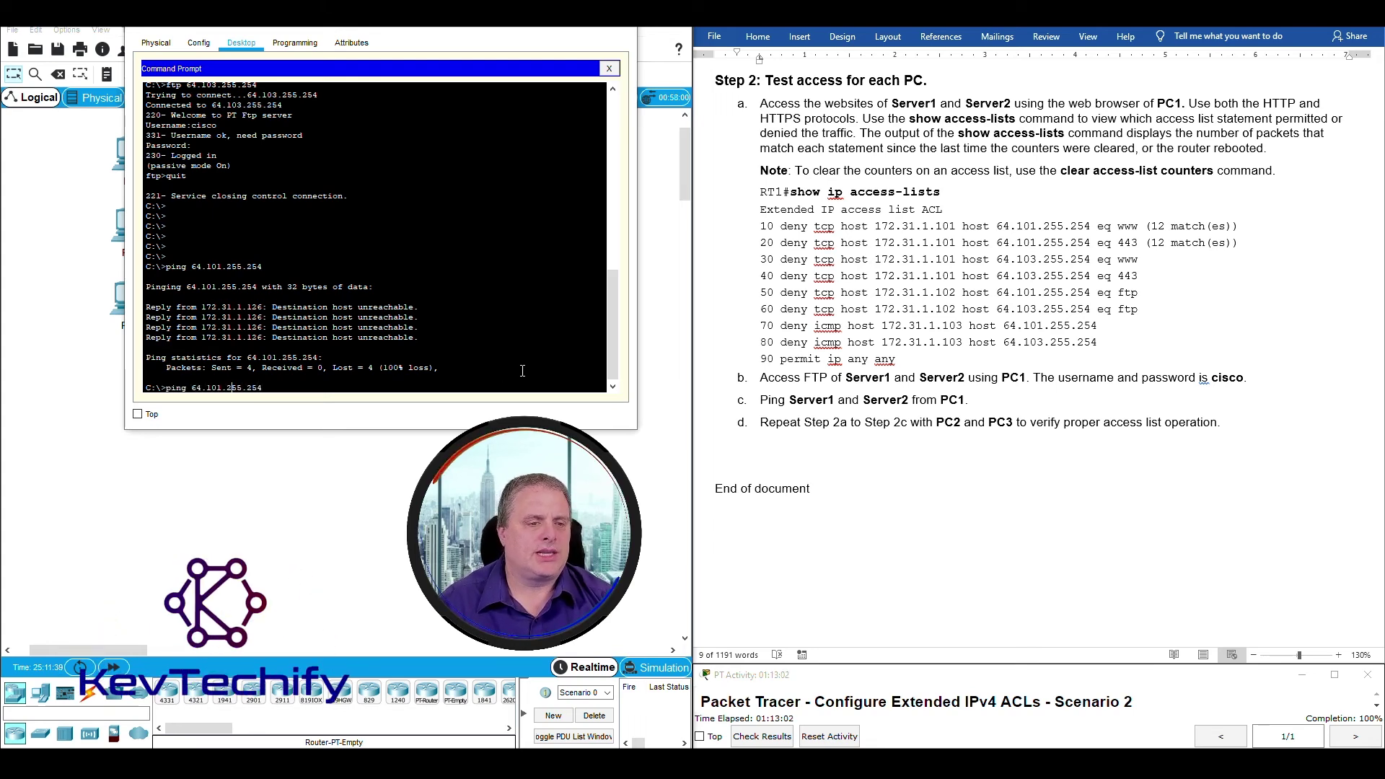
key("Left")
key("Left")
key("BackSpace")
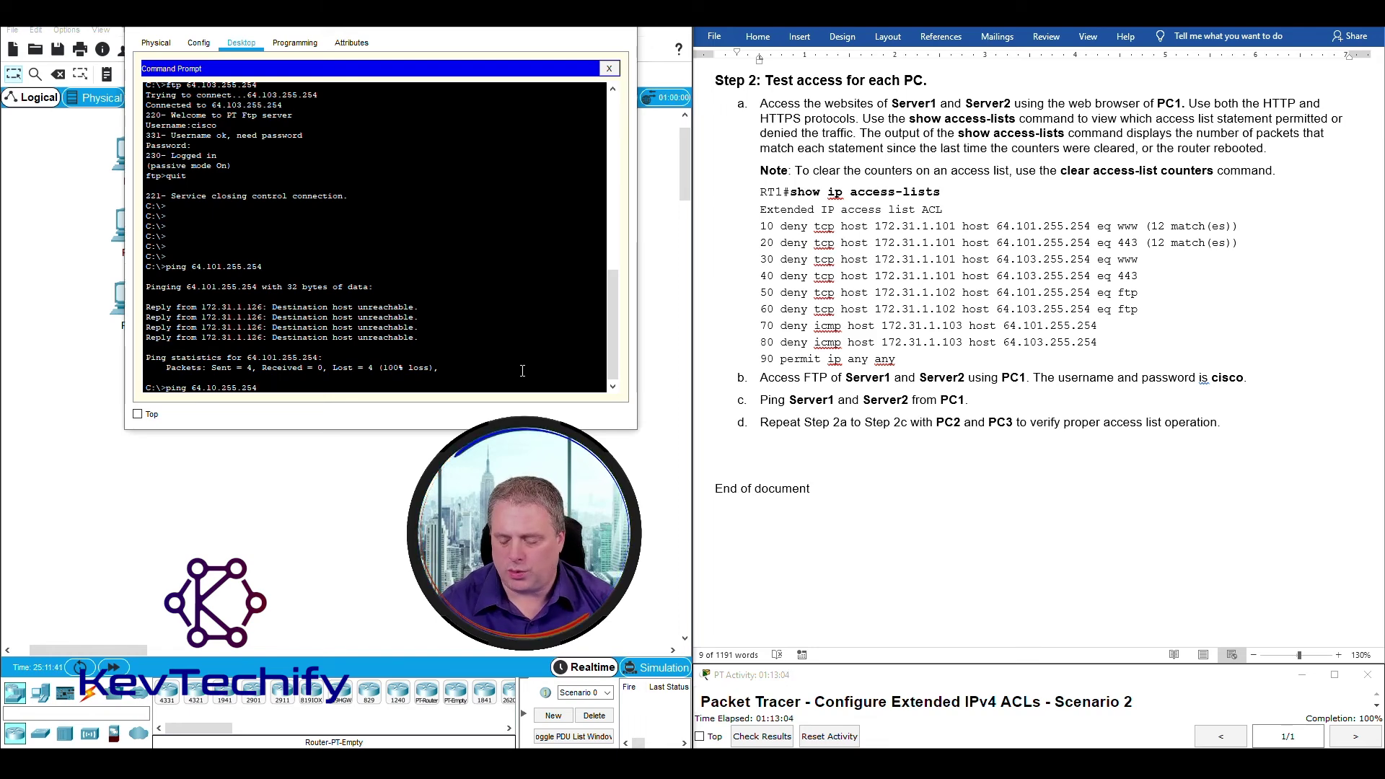
type("3")
key("Return")
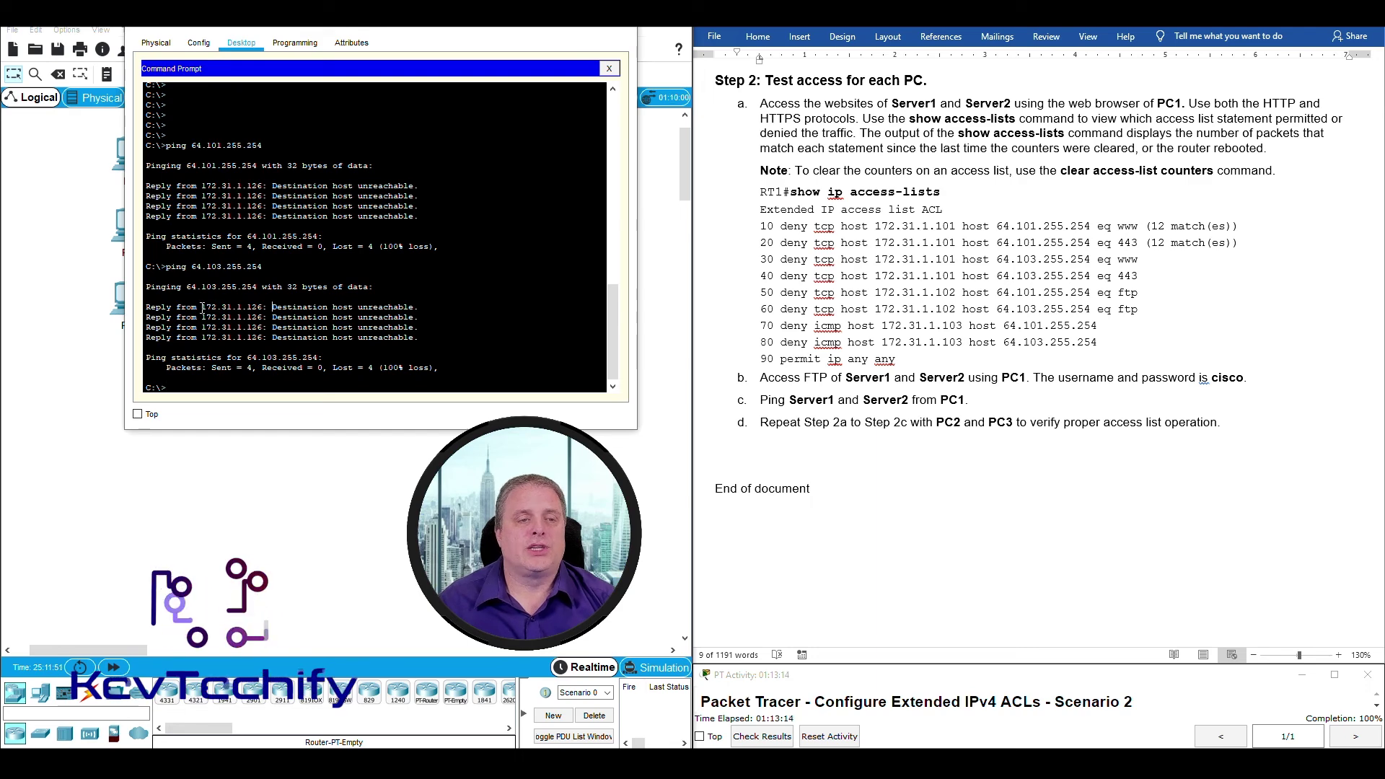
left_click_drag(202, 308, 268, 308)
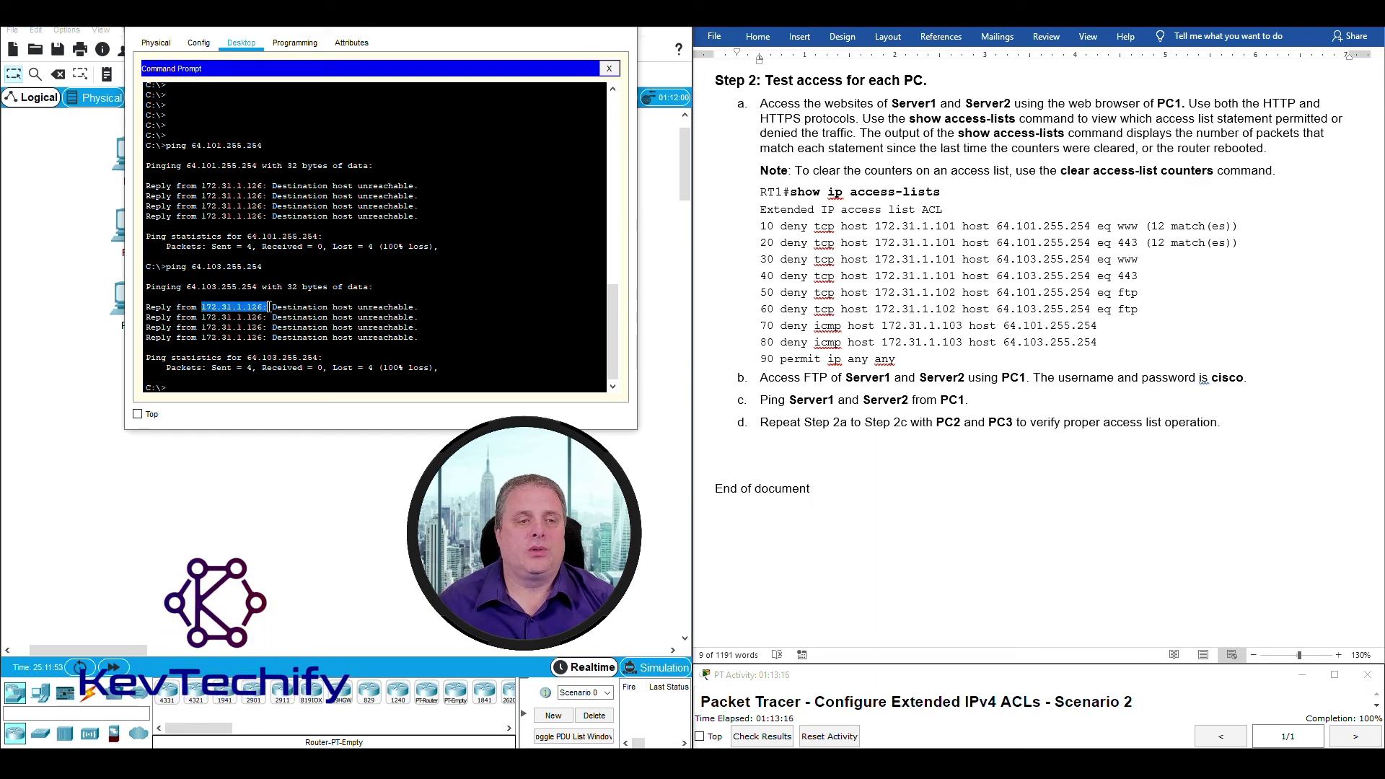
Check the Destination host unreachable reply, then minimize the PC's command prompt.
left_click_drag(345, 30, 866, 31)
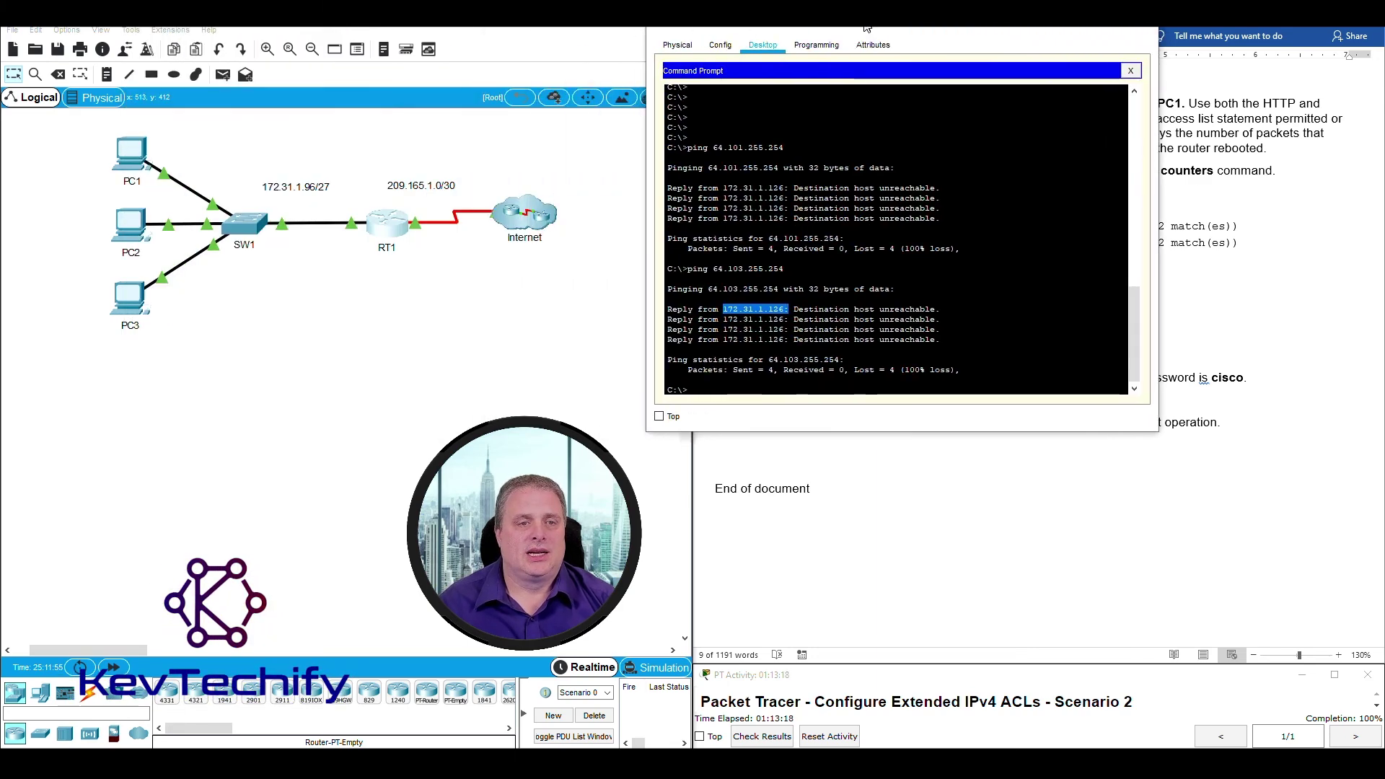
left_click_drag(364, 201, 411, 276)
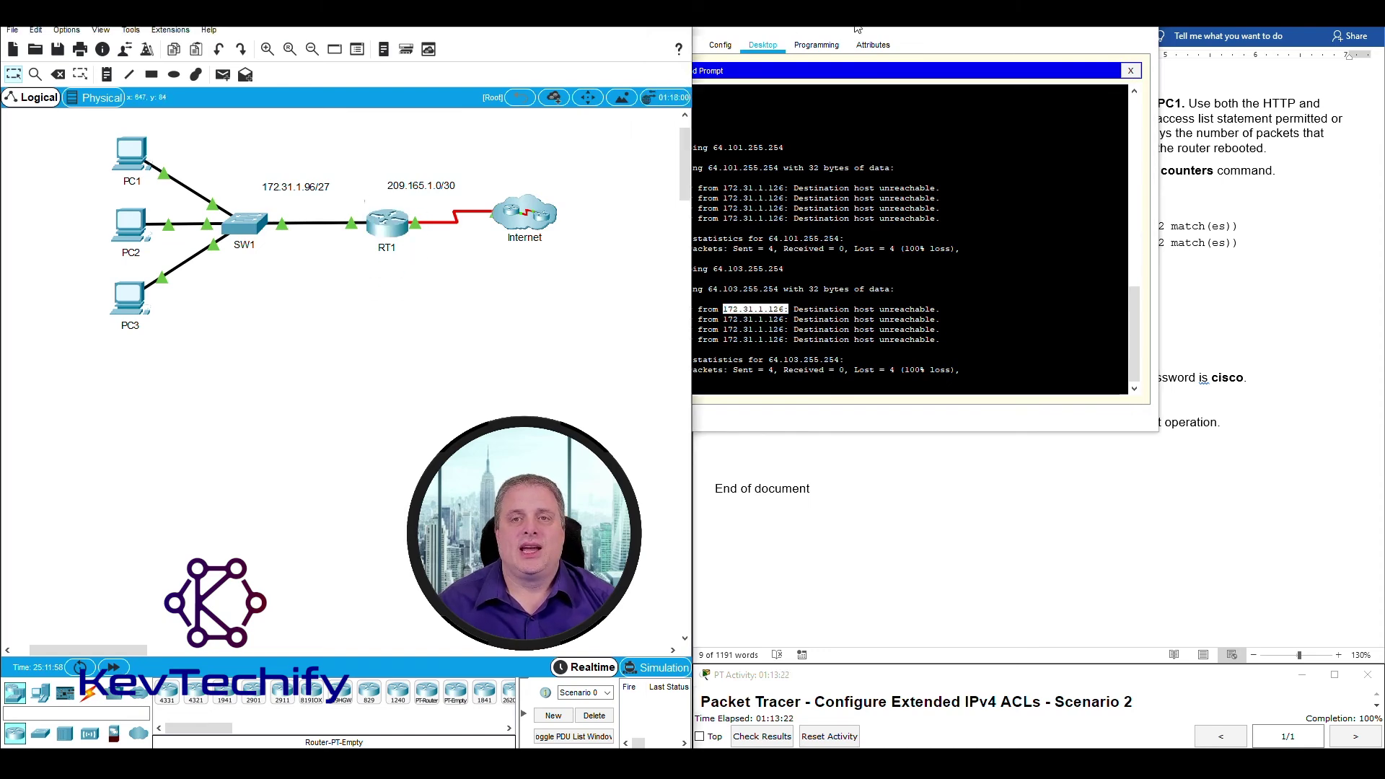
left_click_drag(857, 29, 376, 28)
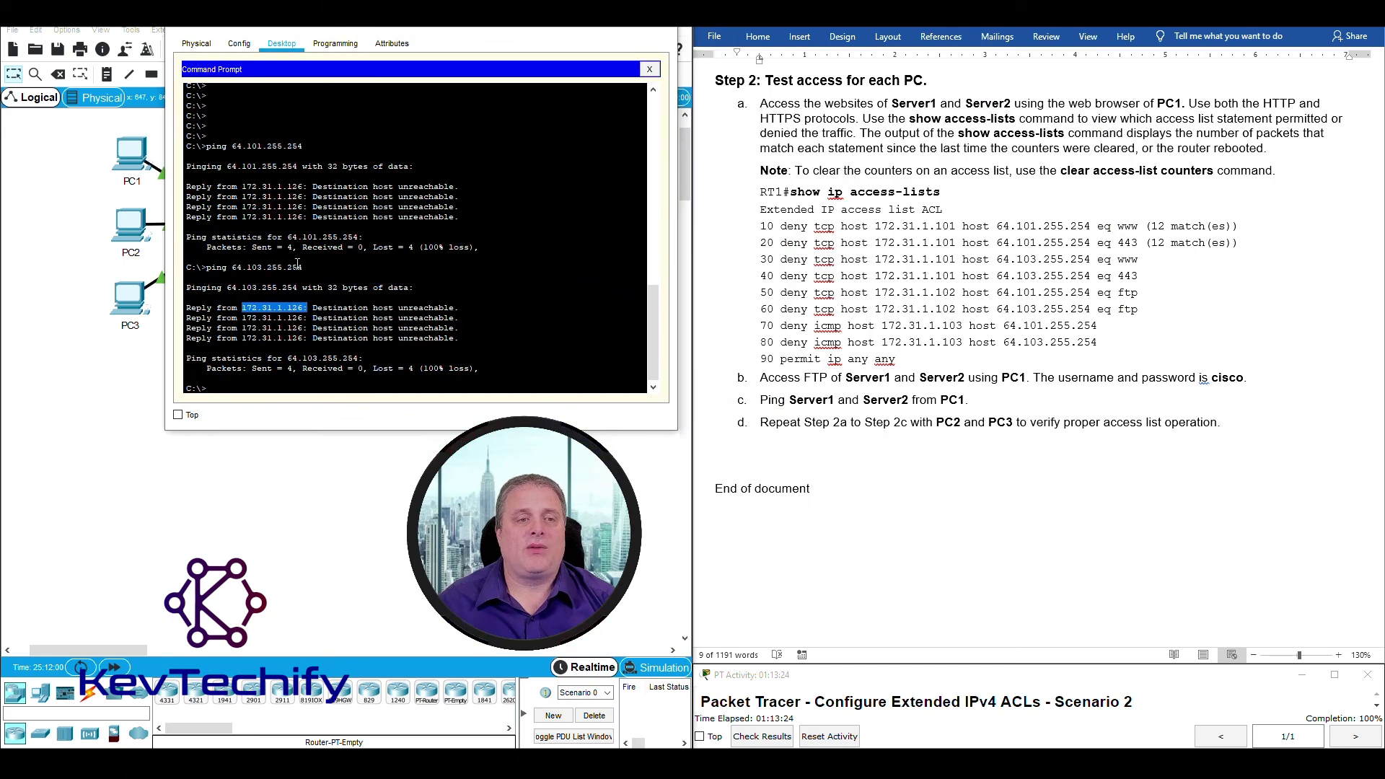
left_click_drag(315, 309, 463, 306)
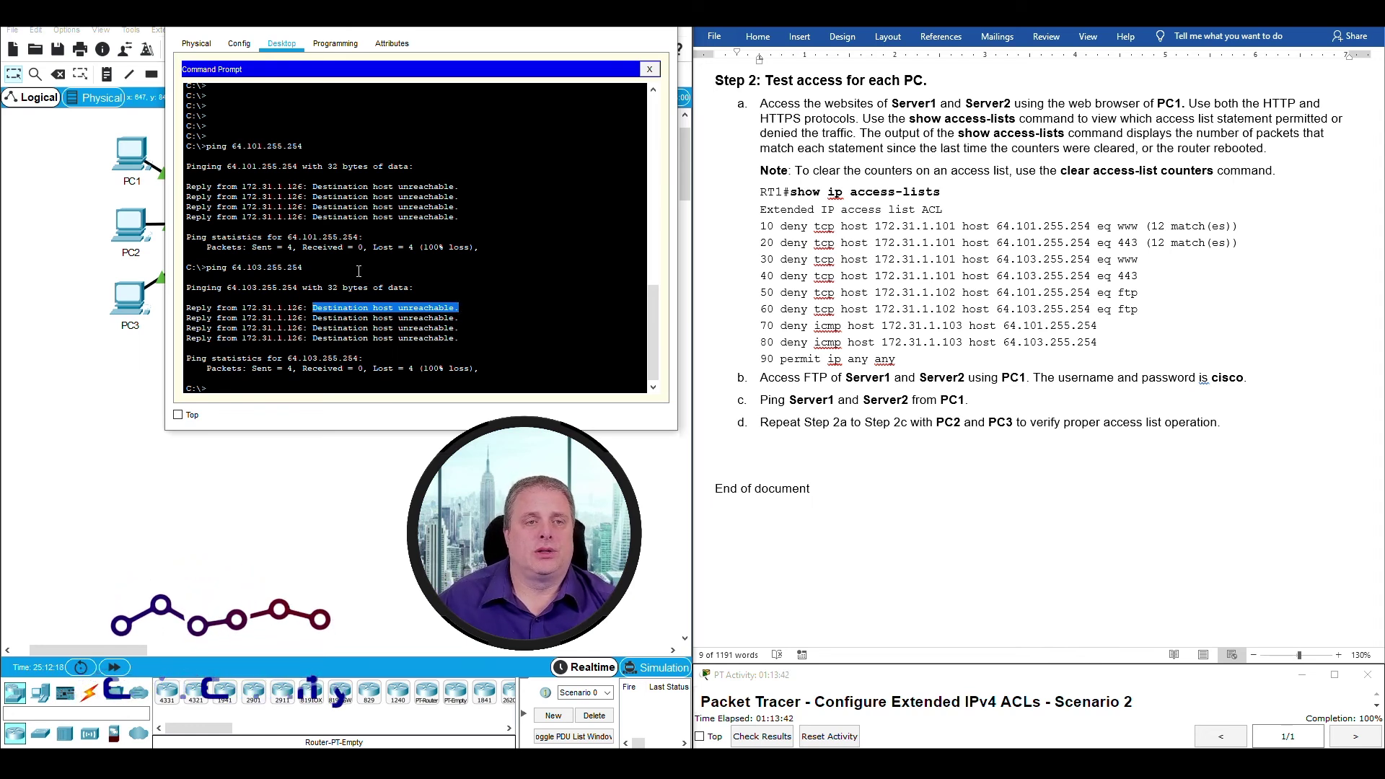
left_click_drag(310, 30, 232, 31)
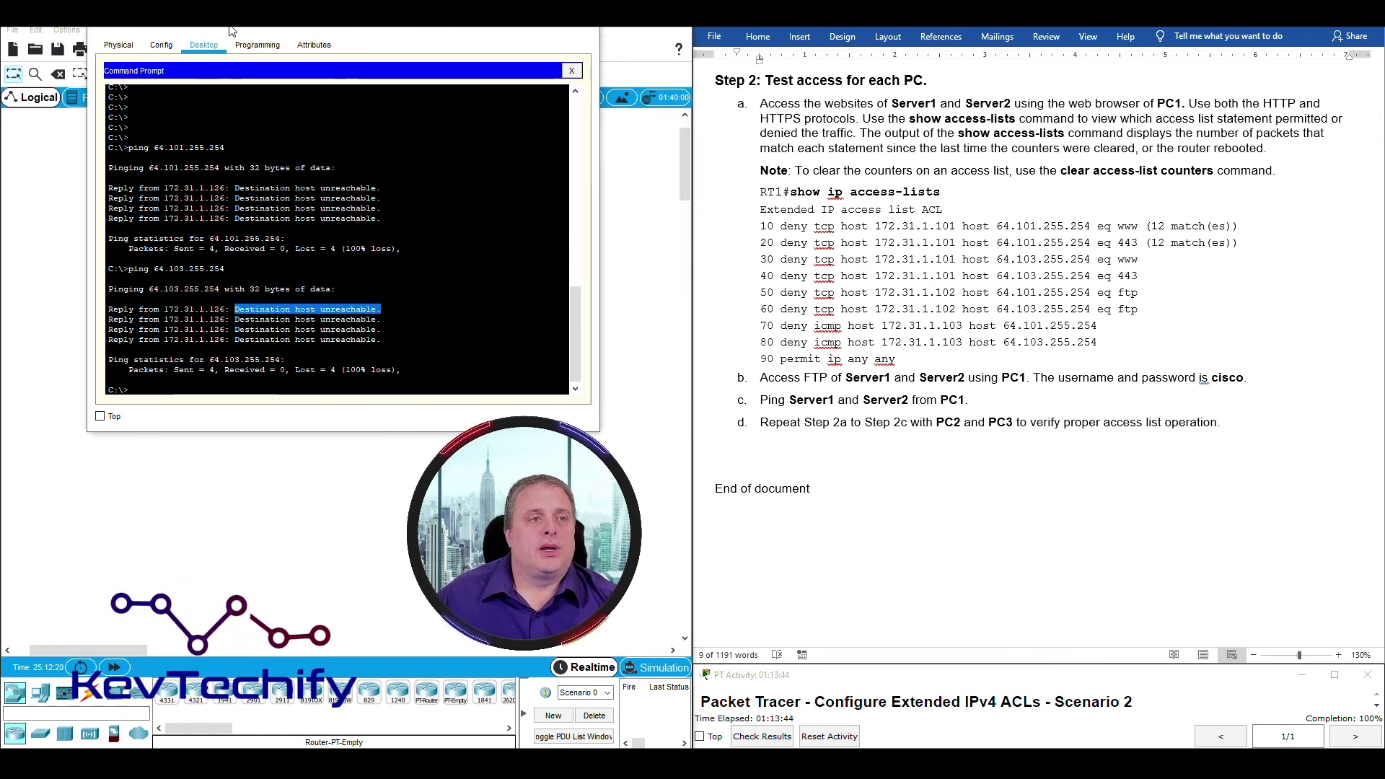
left_click(509, 29)
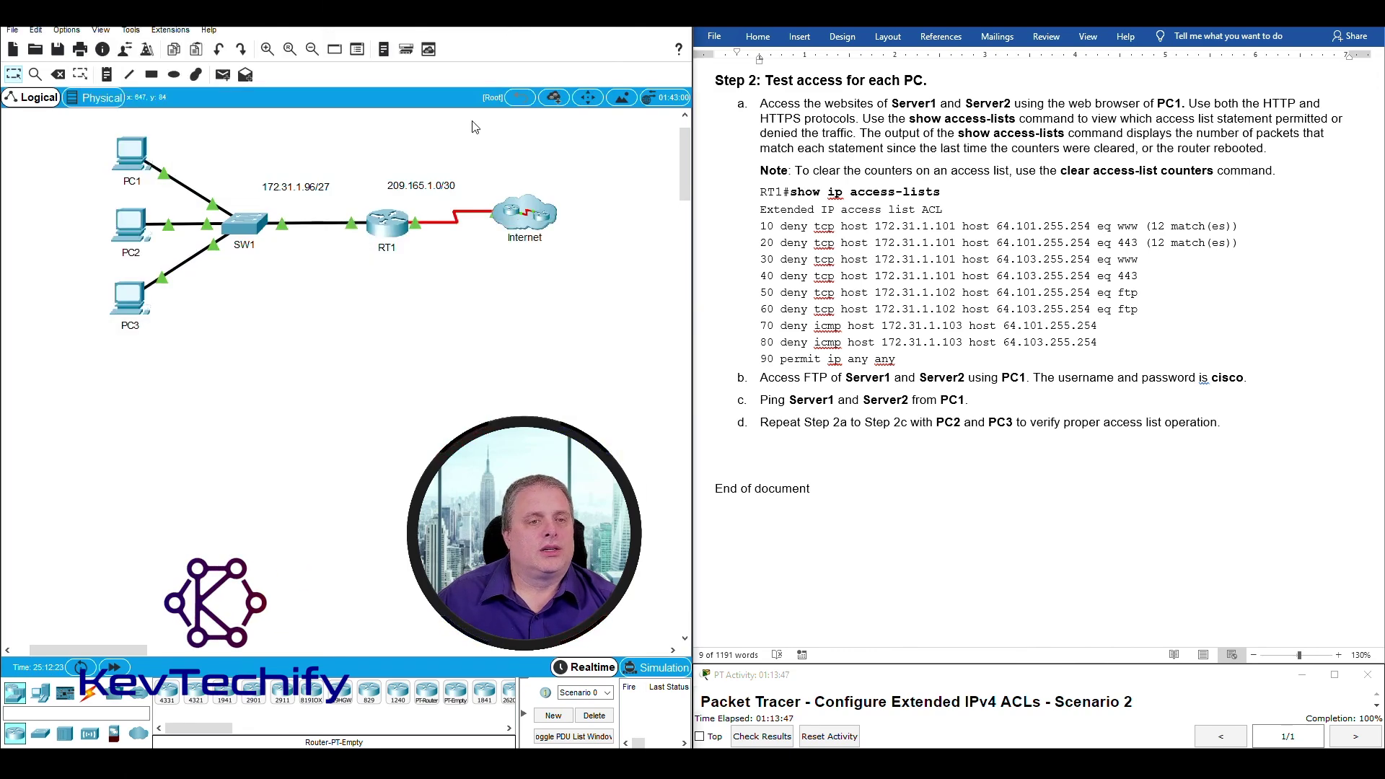
Open RT1's CLI and review ICMP deny lines 70 and 80 and permit ip any any line 90.
left_click(384, 228)
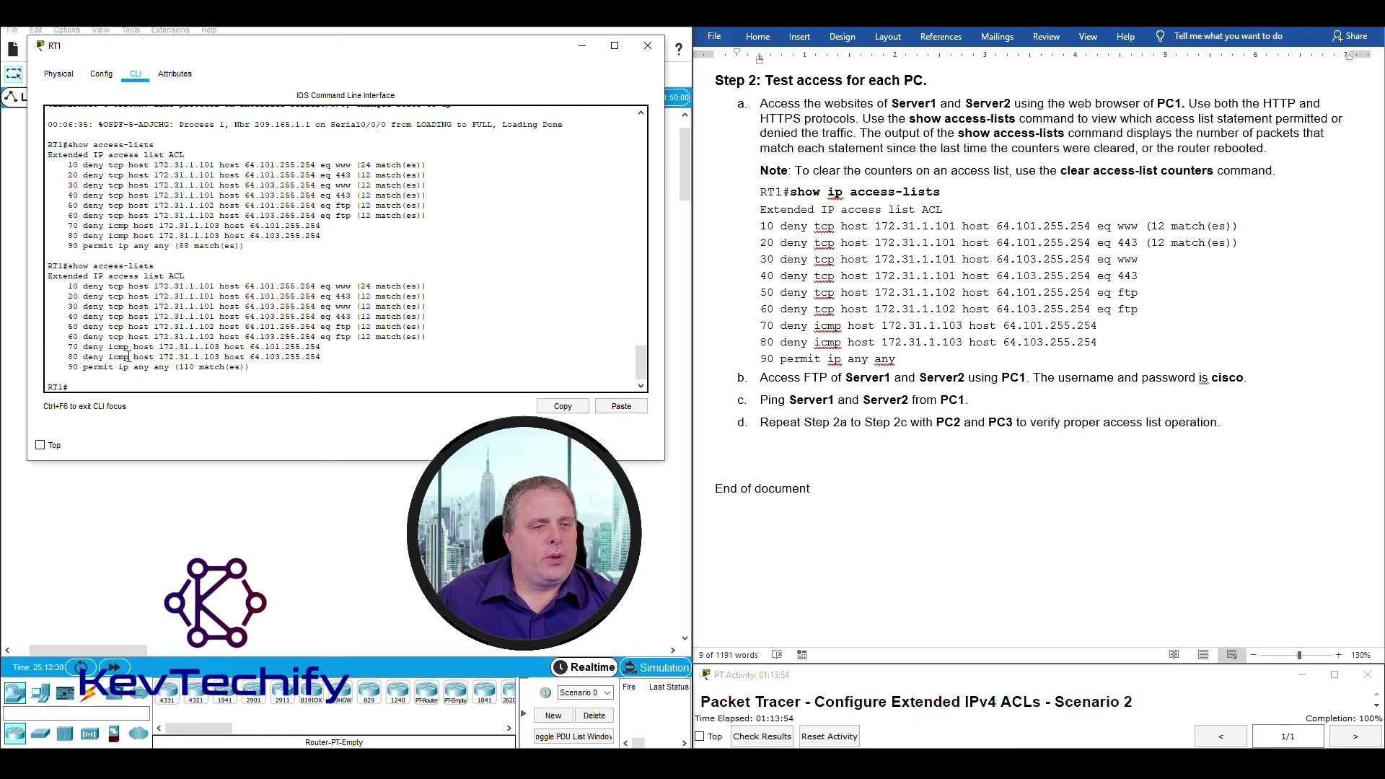
left_click_drag(85, 349, 321, 345)
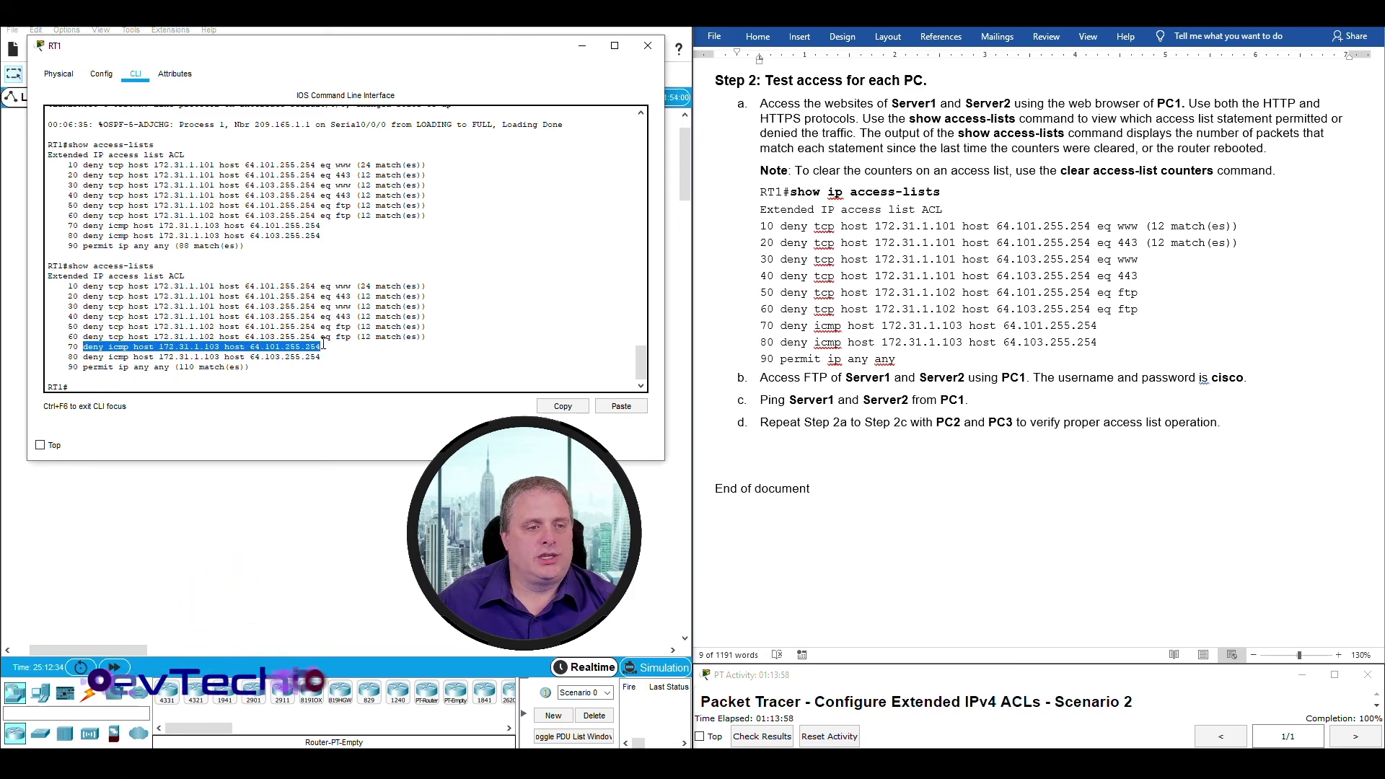
left_click(211, 341)
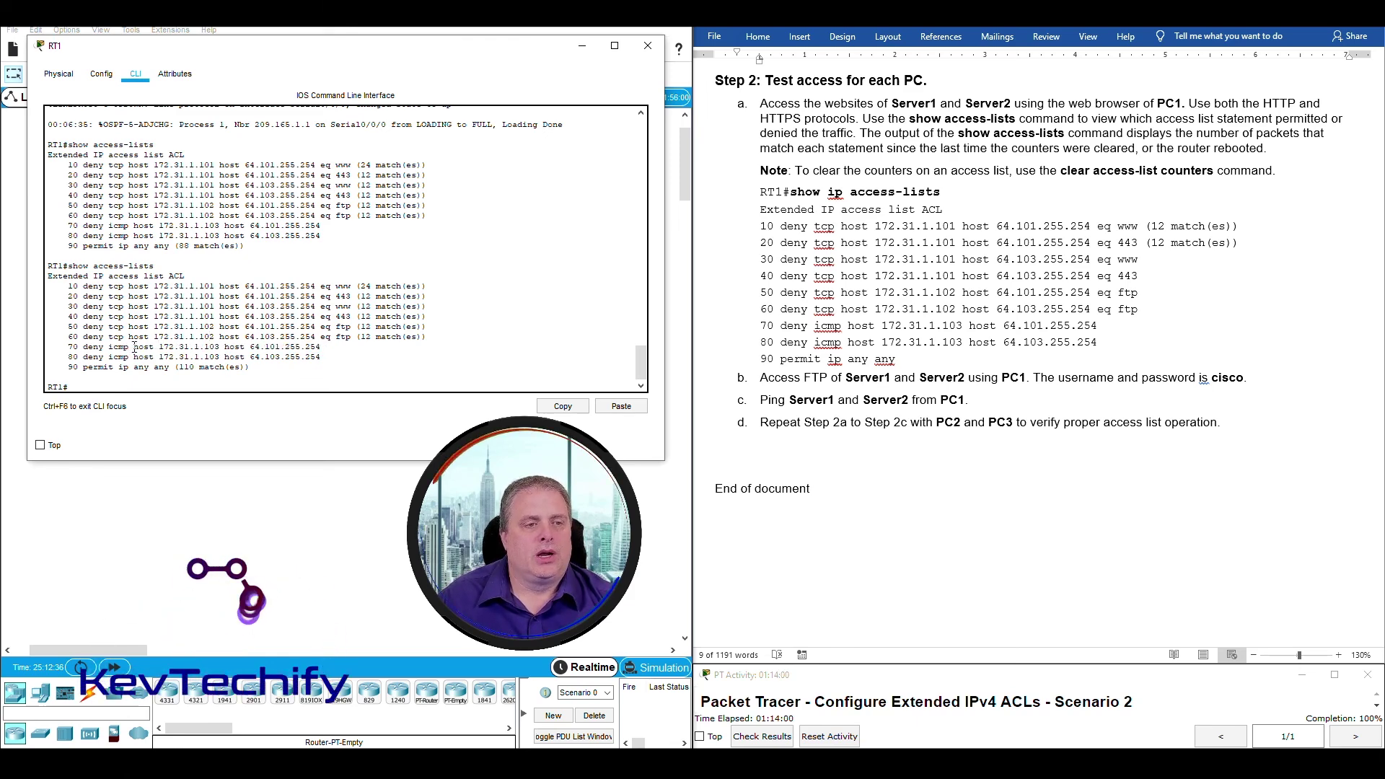
left_click_drag(133, 347, 335, 349)
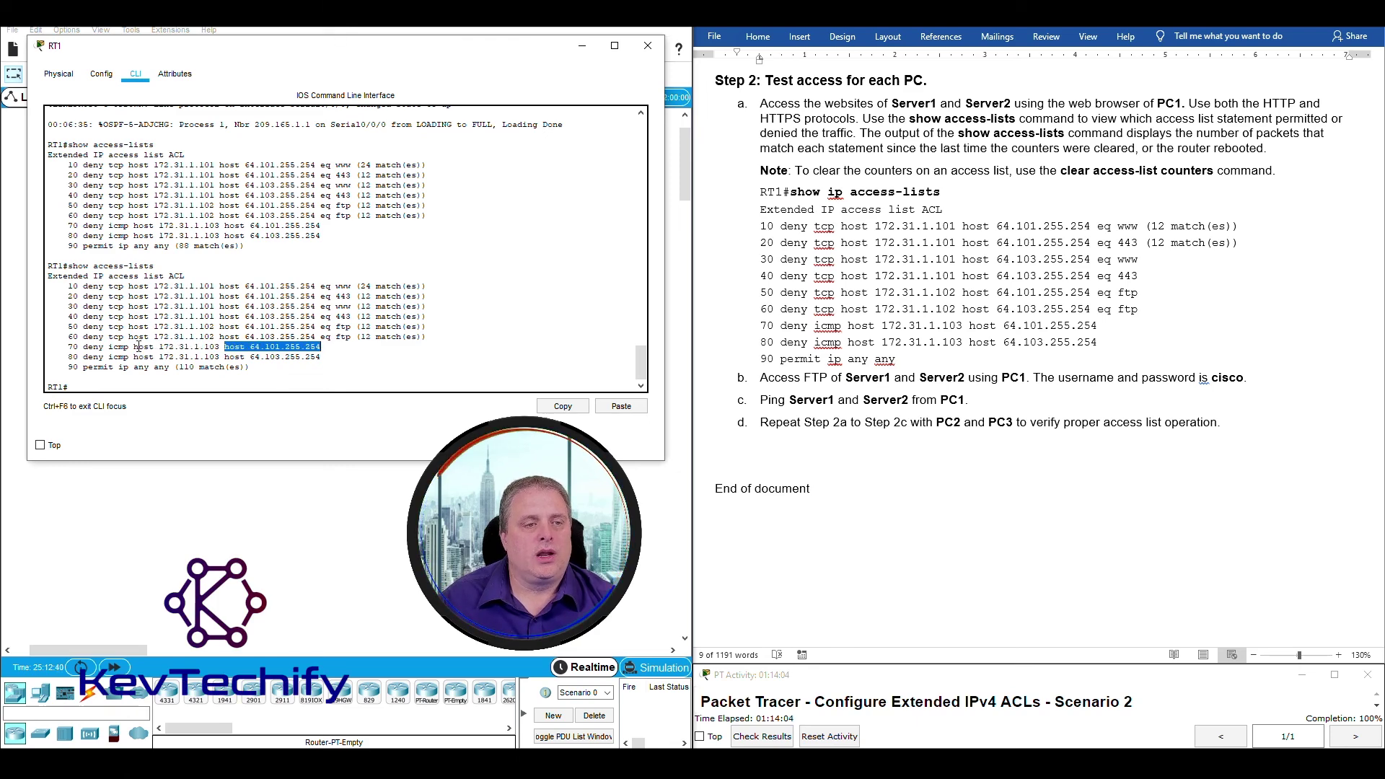
left_click_drag(109, 347, 127, 347)
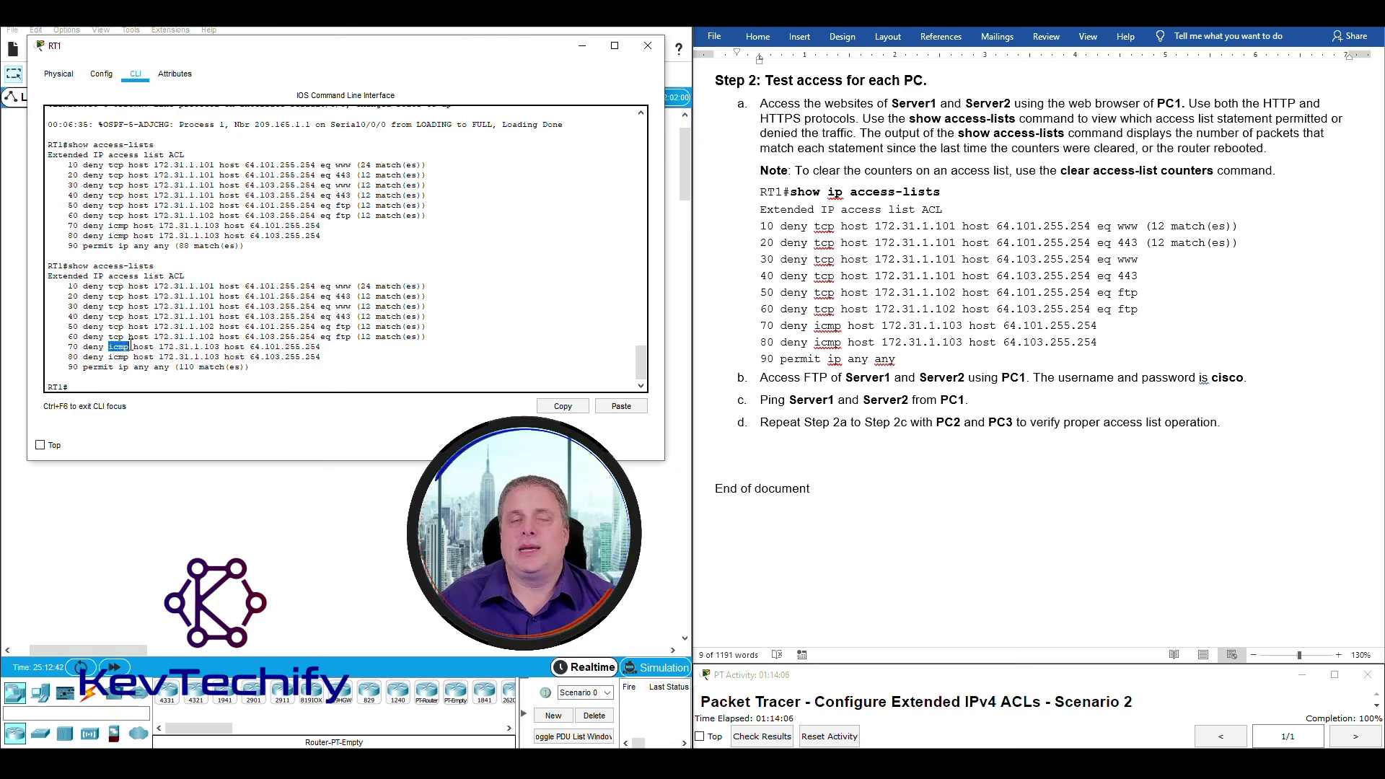
left_click(109, 347)
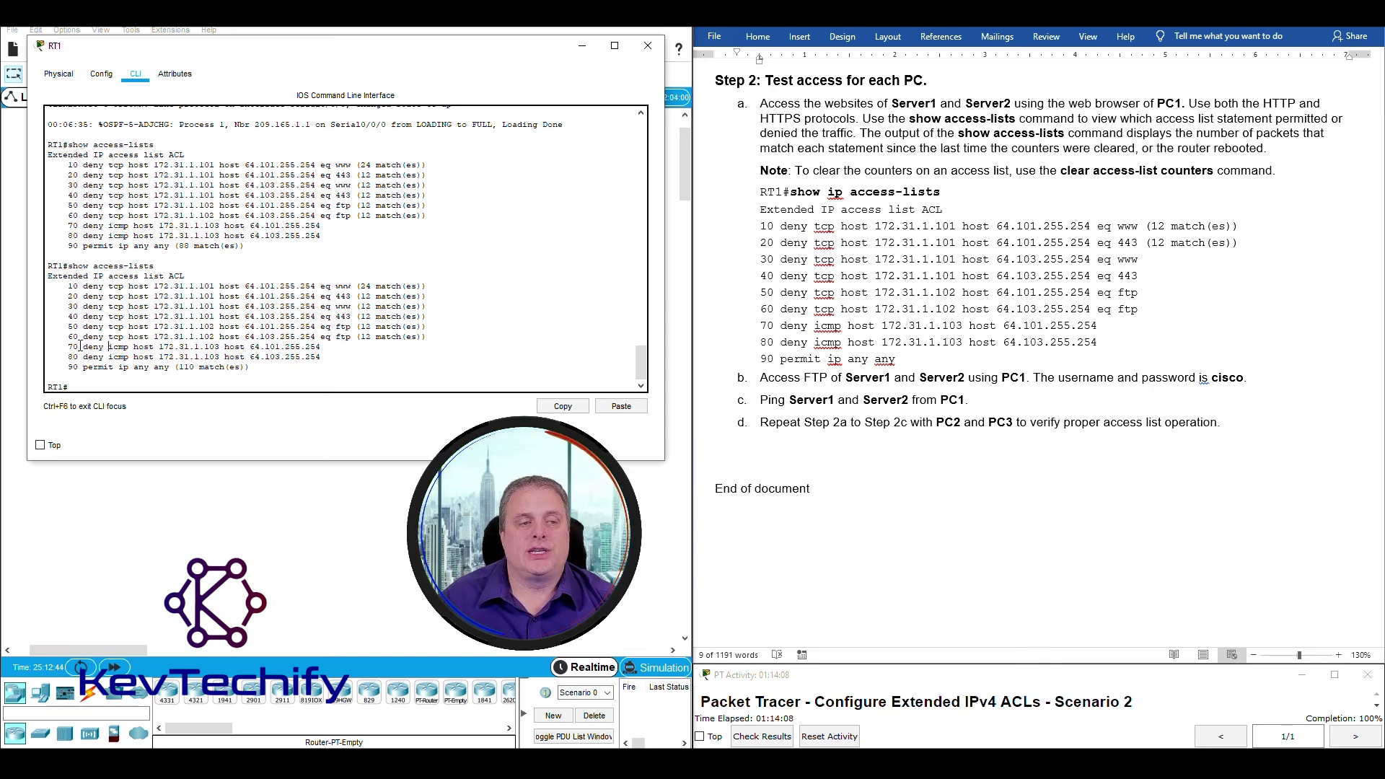
left_click_drag(109, 347, 328, 349)
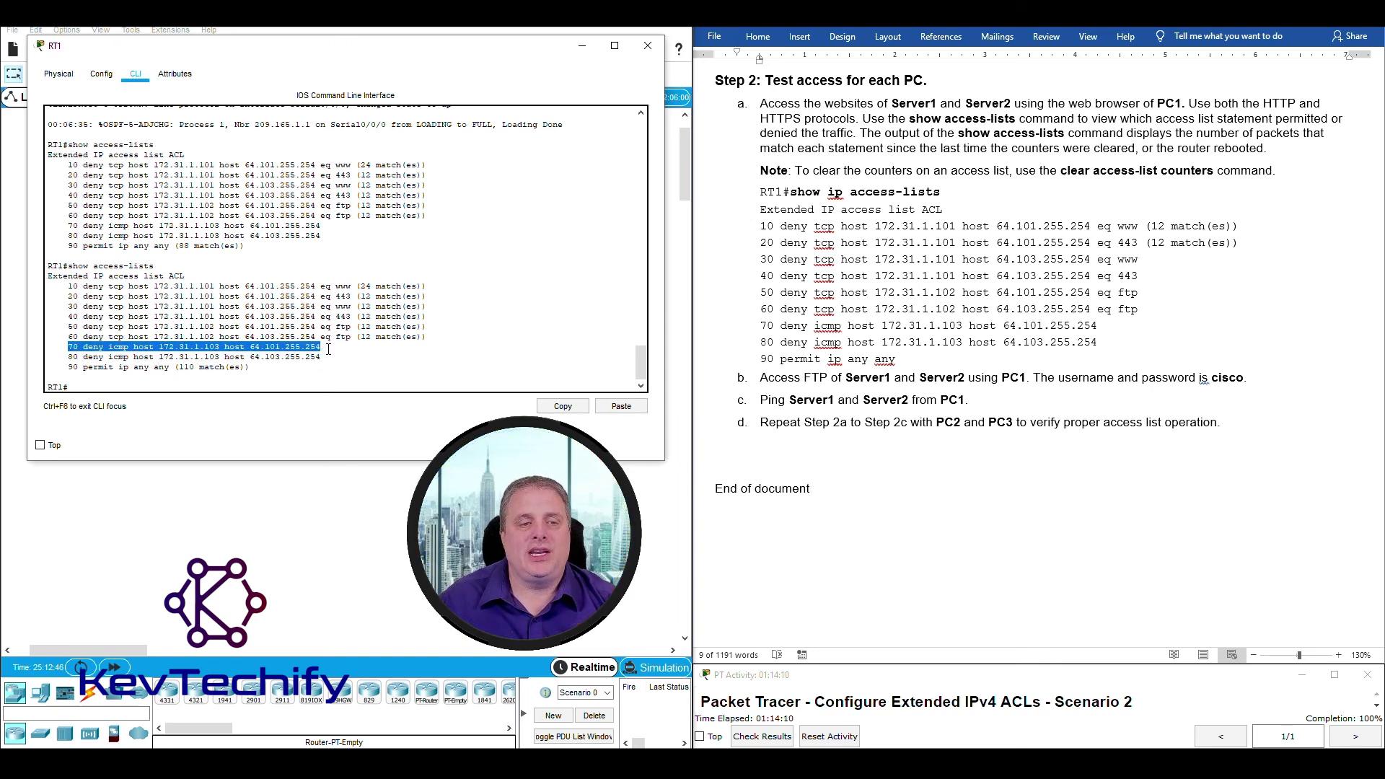
left_click_drag(70, 357, 324, 359)
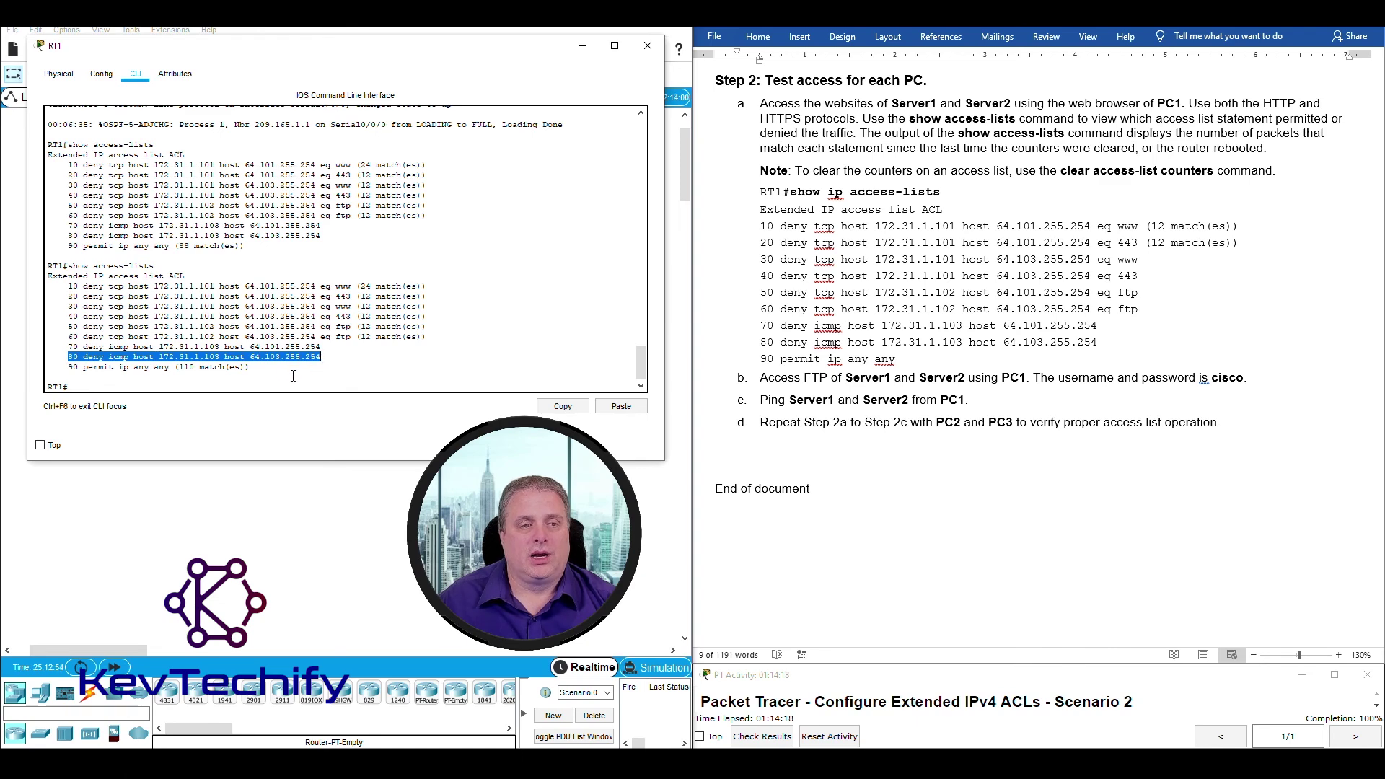
left_click(128, 367)
left_click_drag(99, 368, 240, 370)
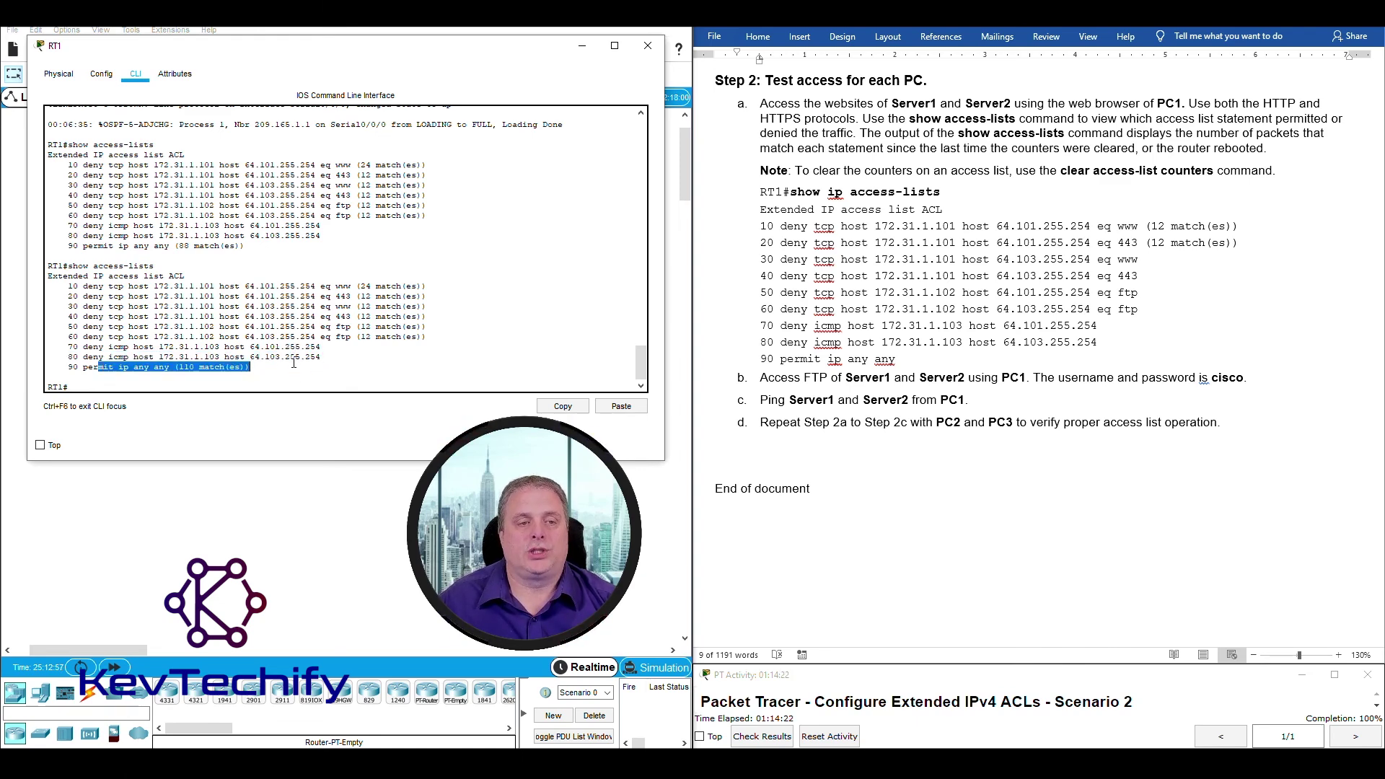
left_click(170, 389)
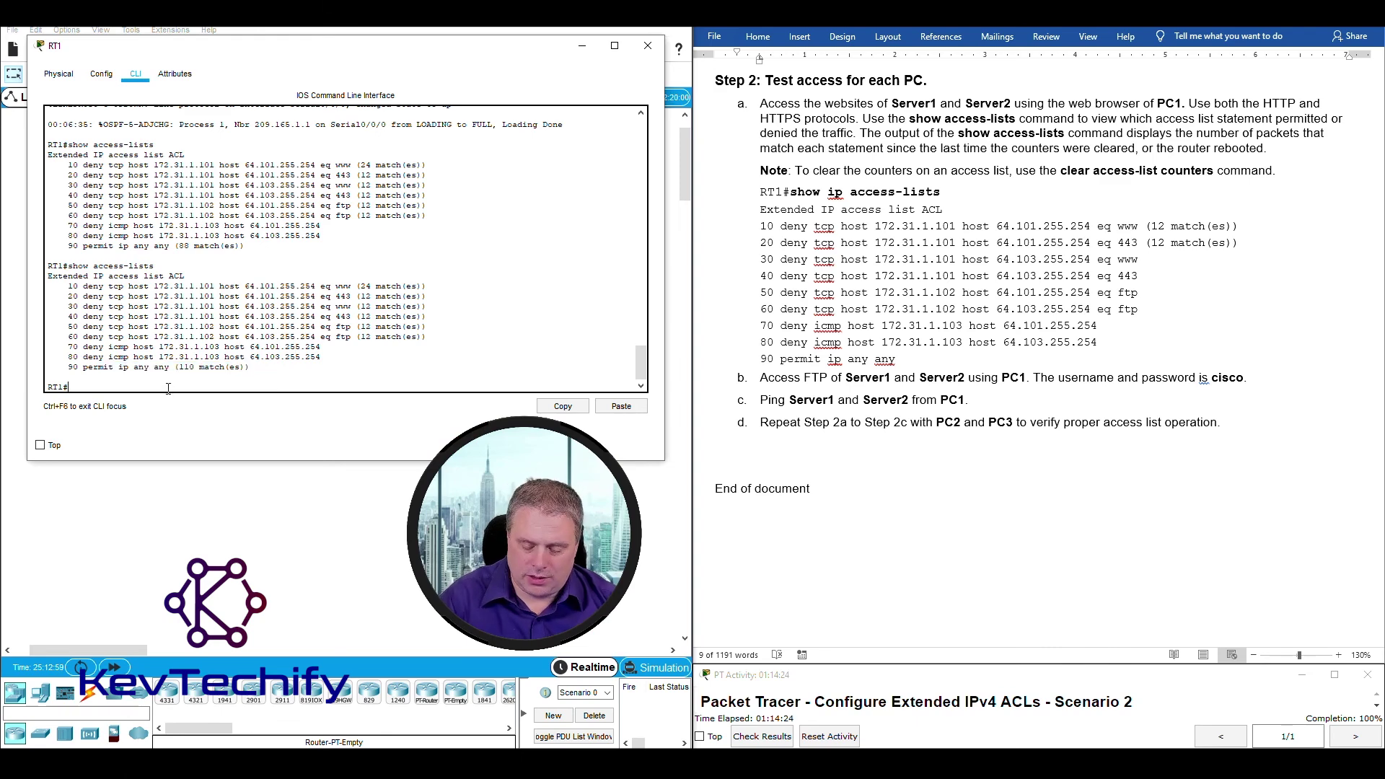
Rerun show access-lists: ICMP deny lines 70 and 80 now show 4 matches each; permit-any stays at 110.
key("Return")
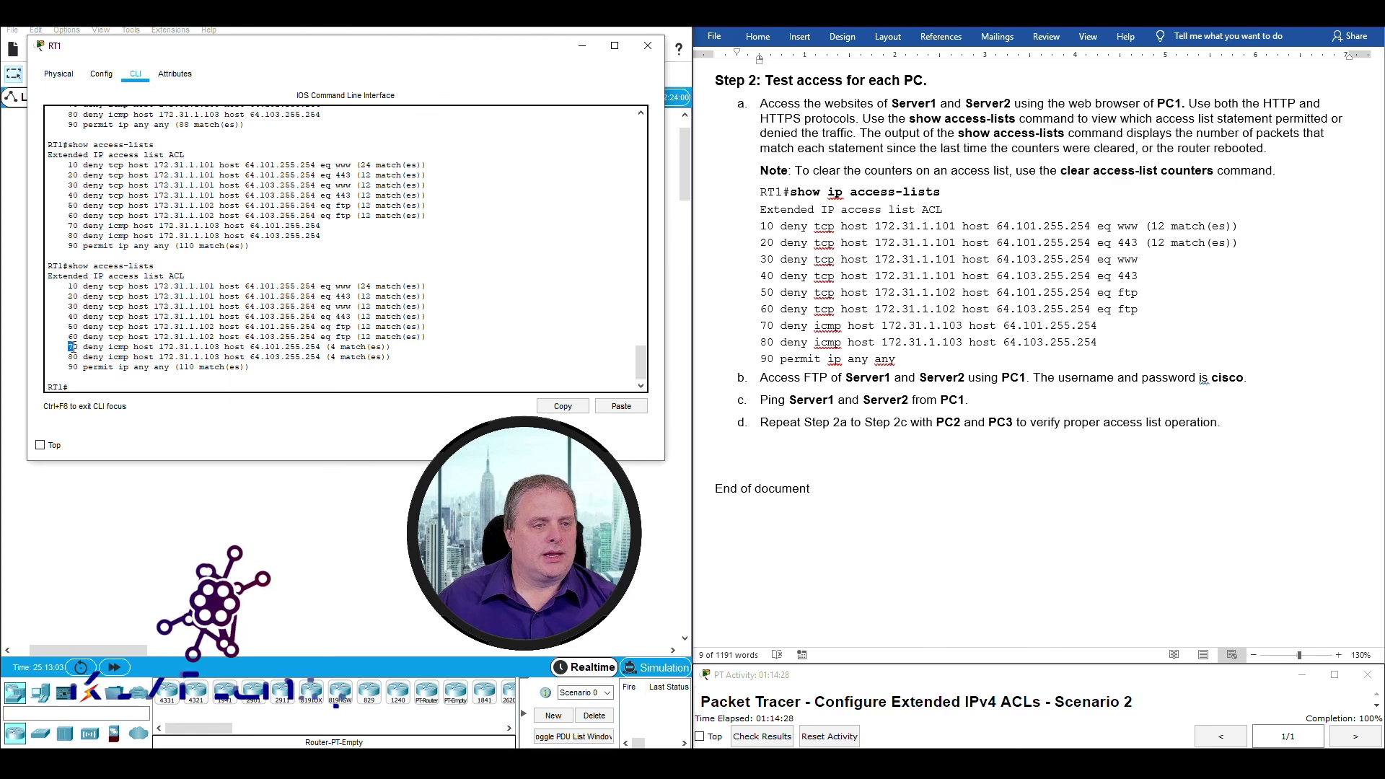
left_click_drag(68, 347, 261, 347)
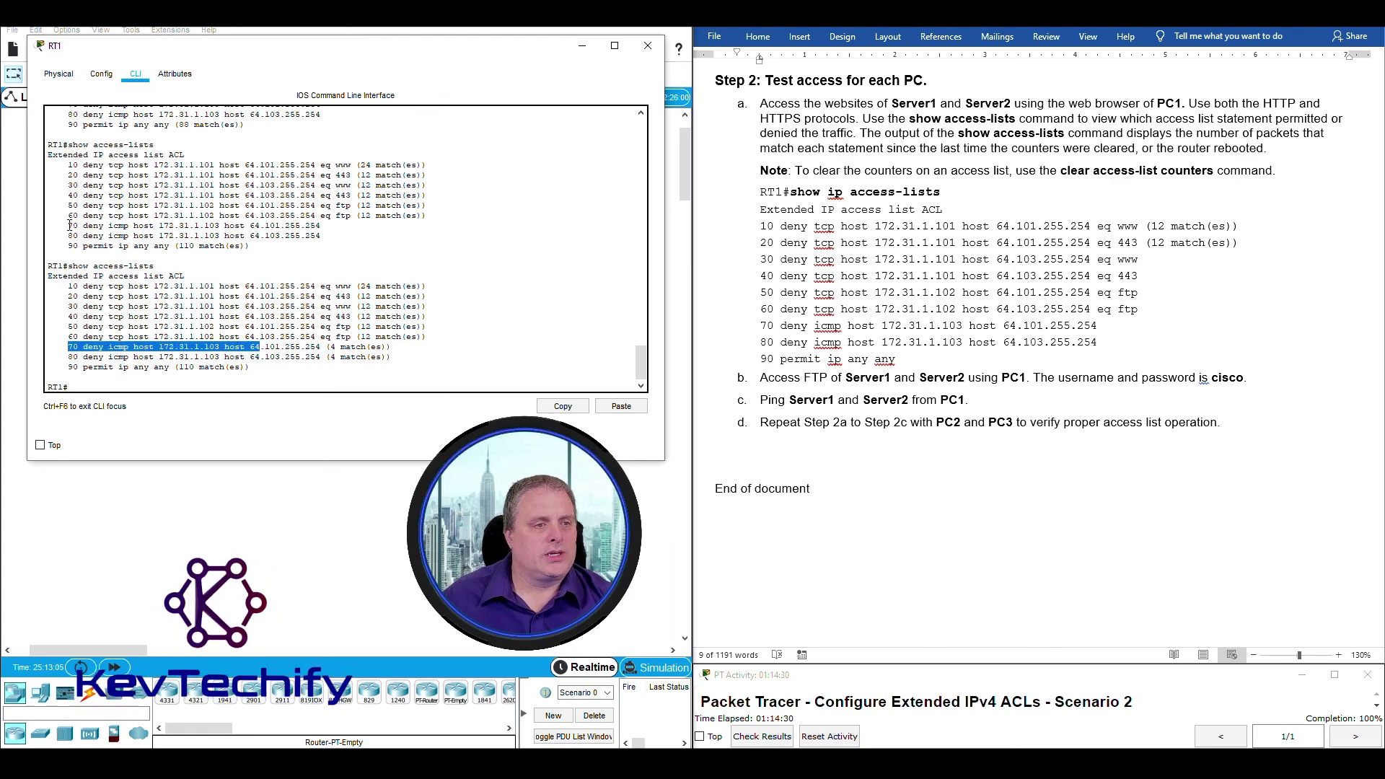
left_click_drag(68, 225, 320, 226)
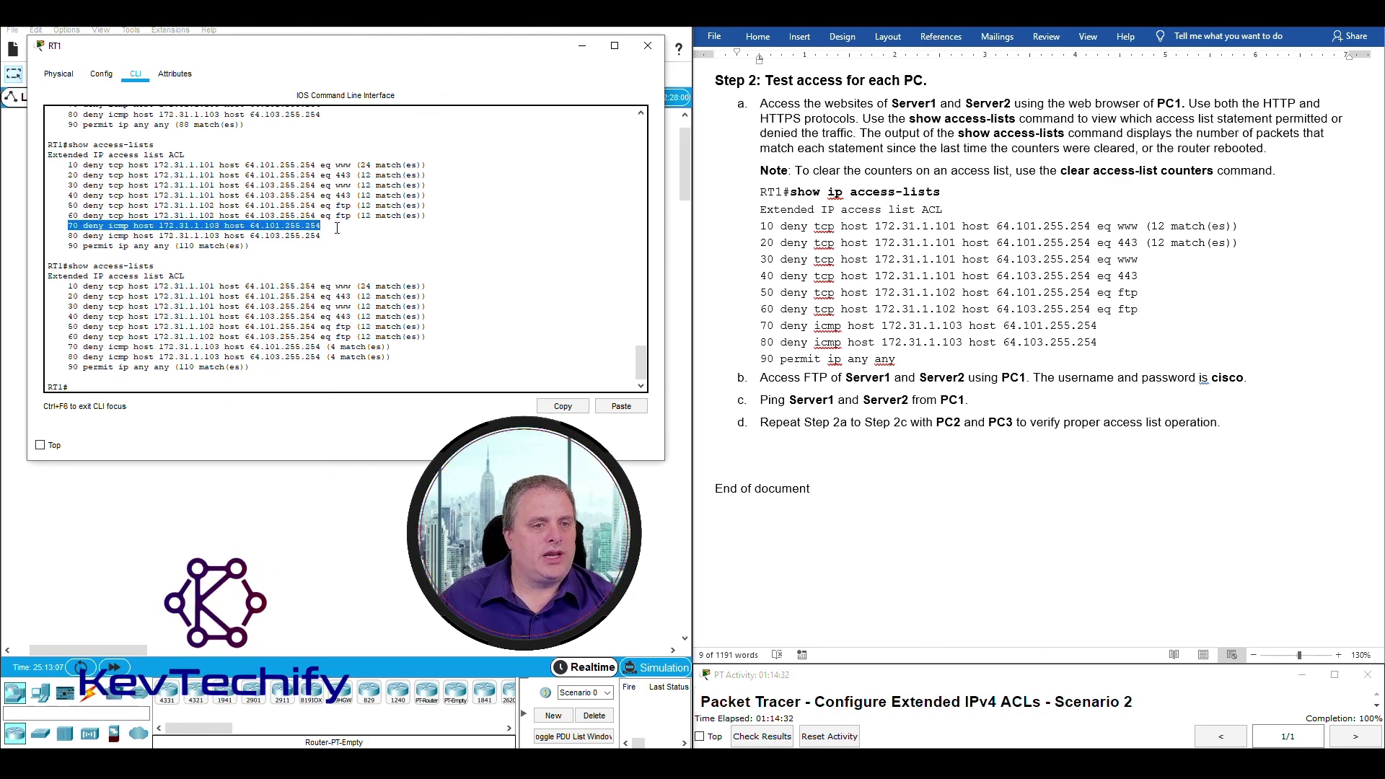
left_click_drag(70, 235, 308, 237)
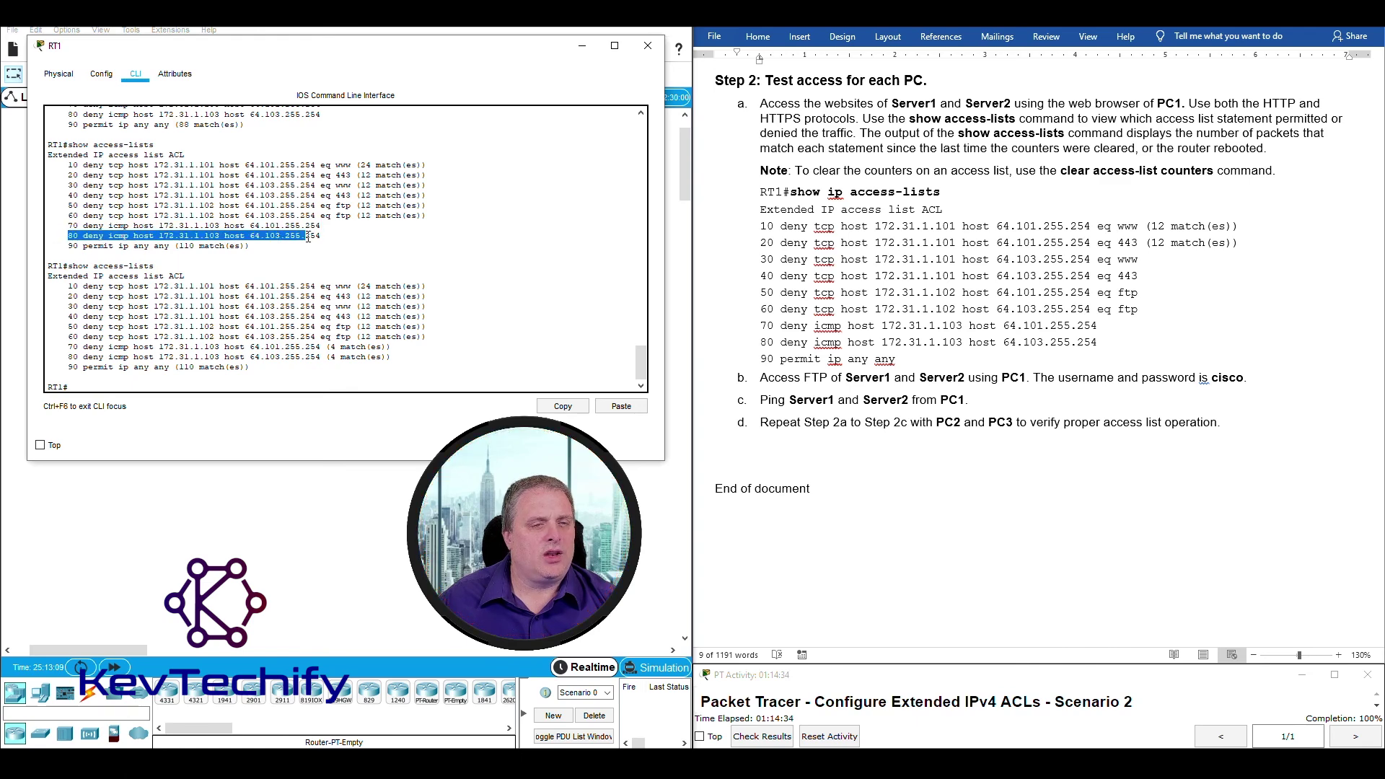
left_click(48, 347)
left_click_drag(86, 347, 396, 357)
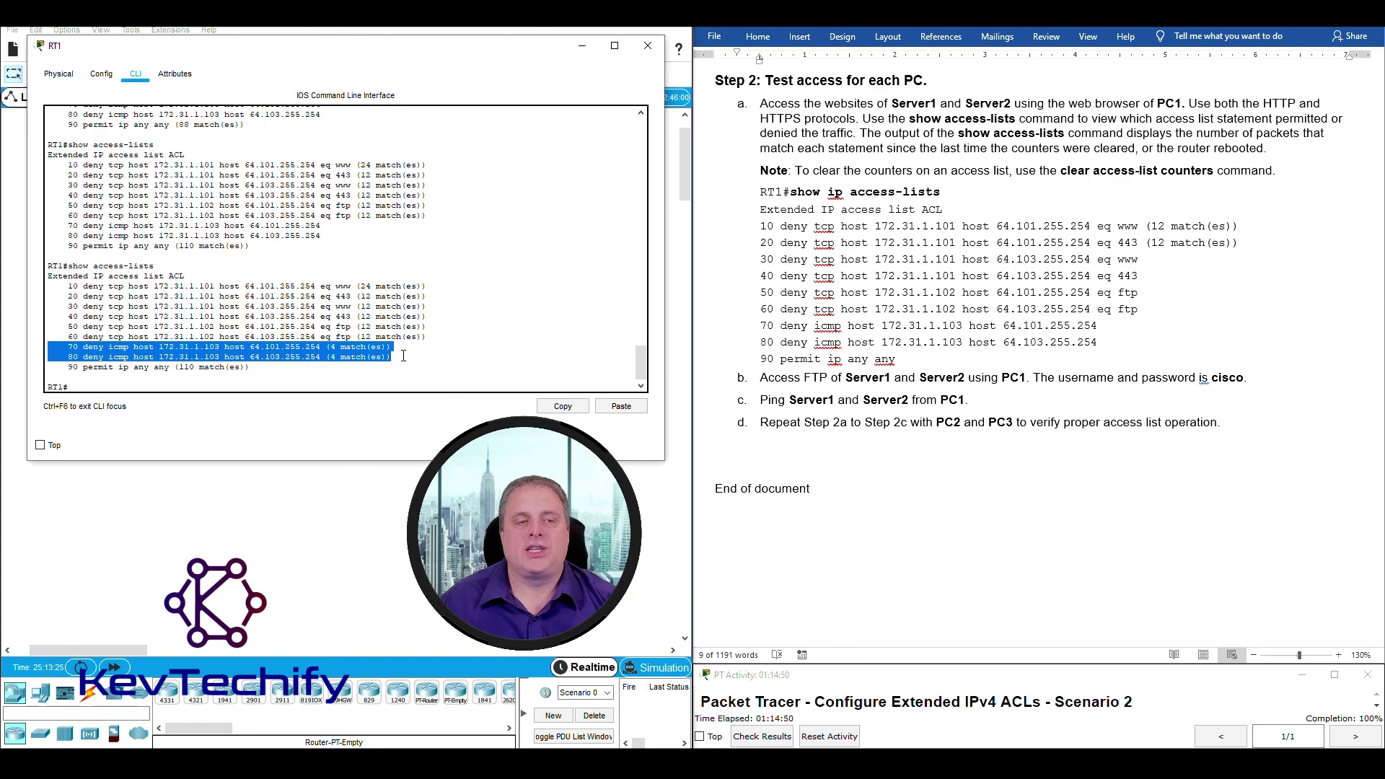
left_click_drag(69, 368, 237, 367)
left_click(181, 246)
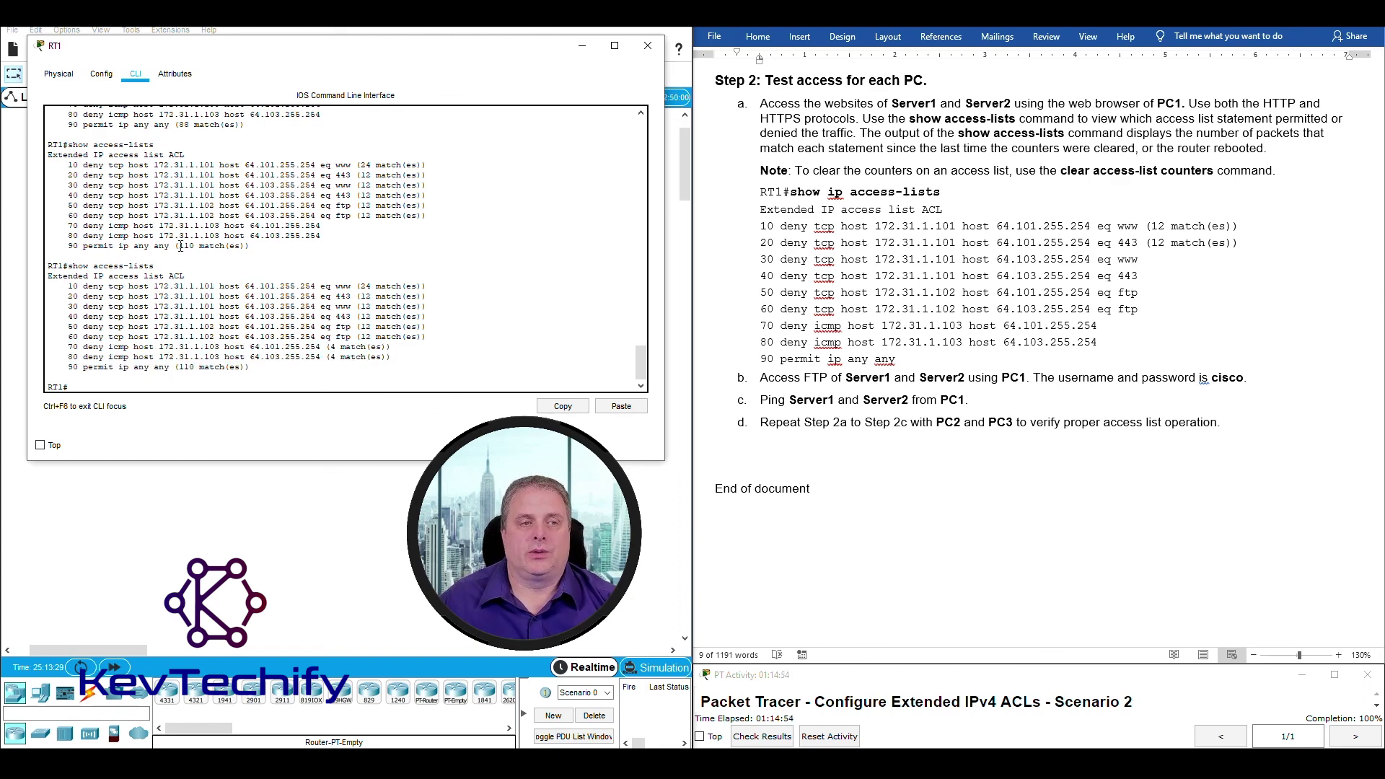
double_click(186, 367)
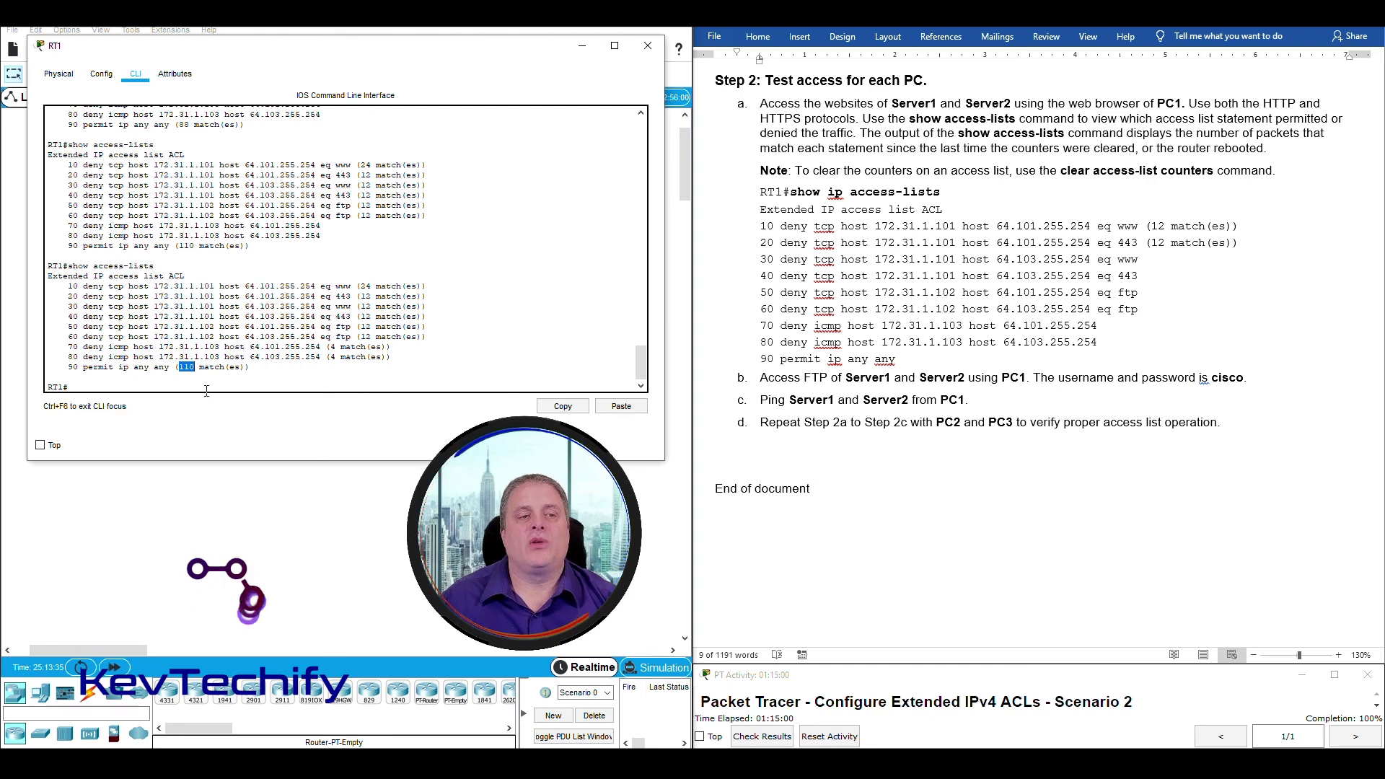
left_click(204, 367)
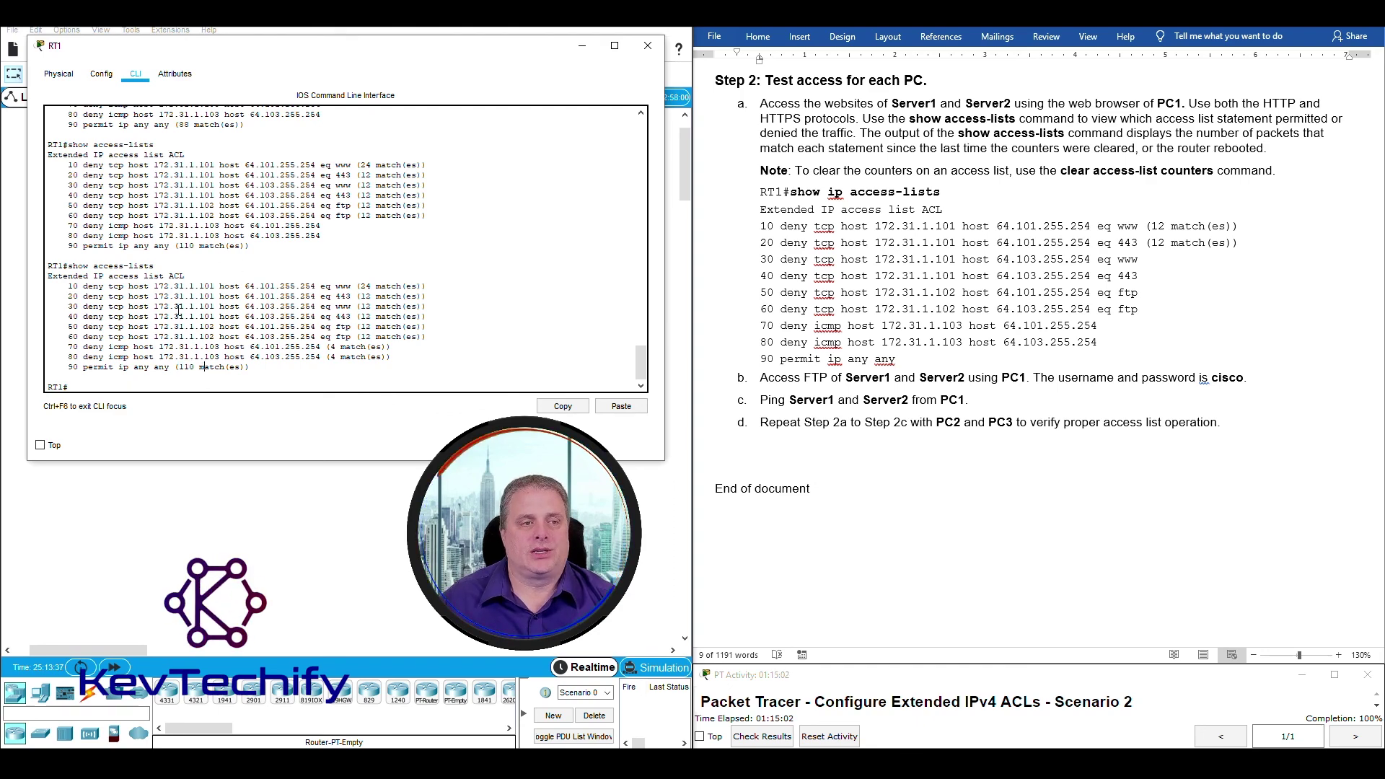